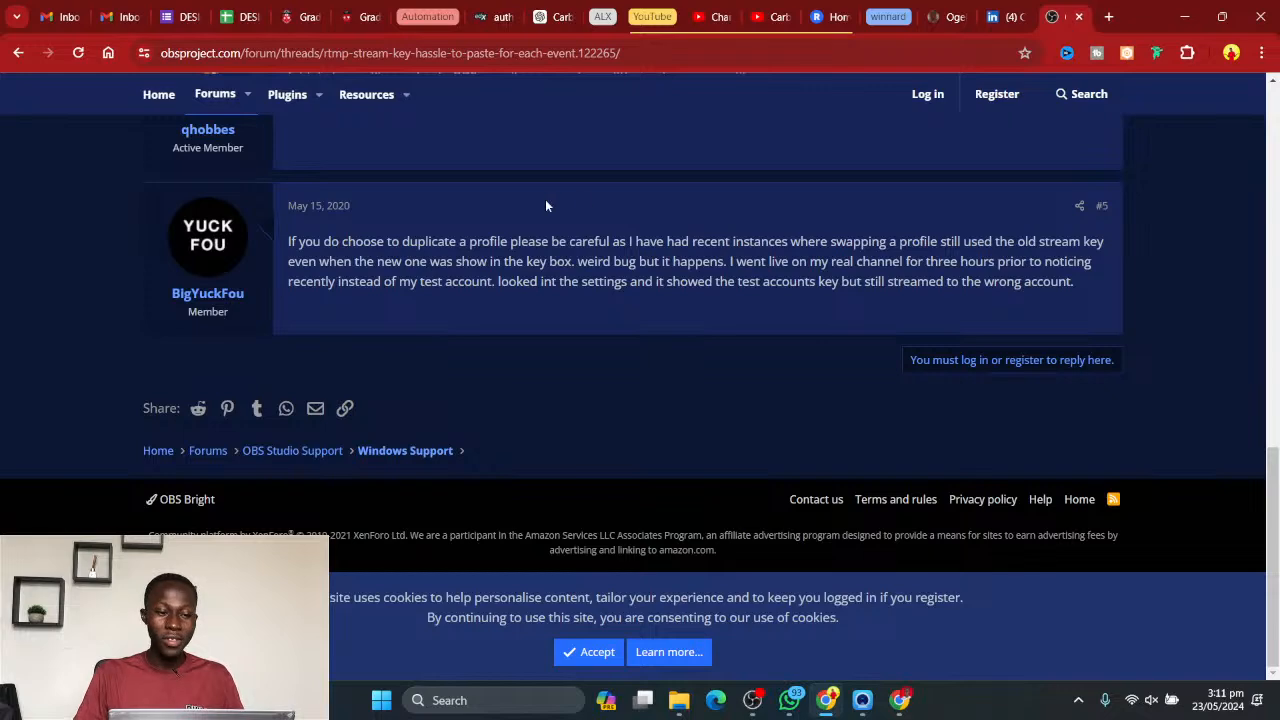
# - Search the web for figma, open the official Figma site, and look through the recently viewed files
pyautogui.scroll(10, 660, 191)
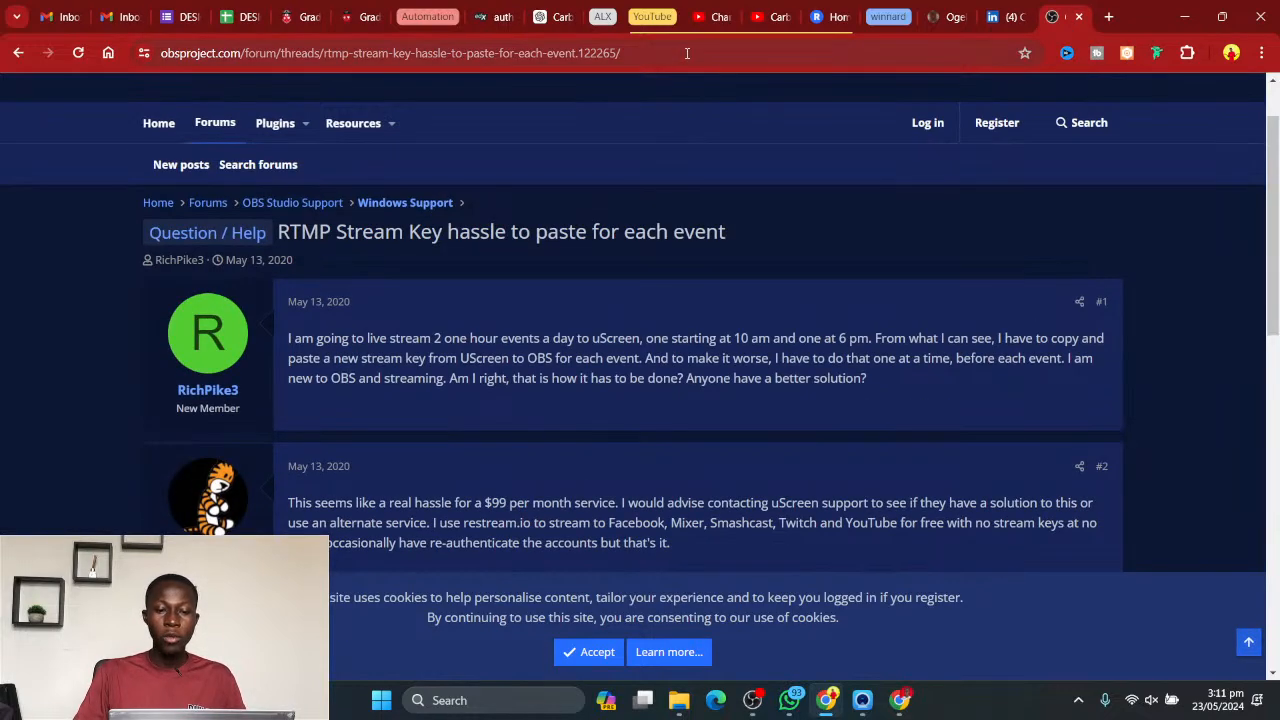
pyautogui.click(686, 52)
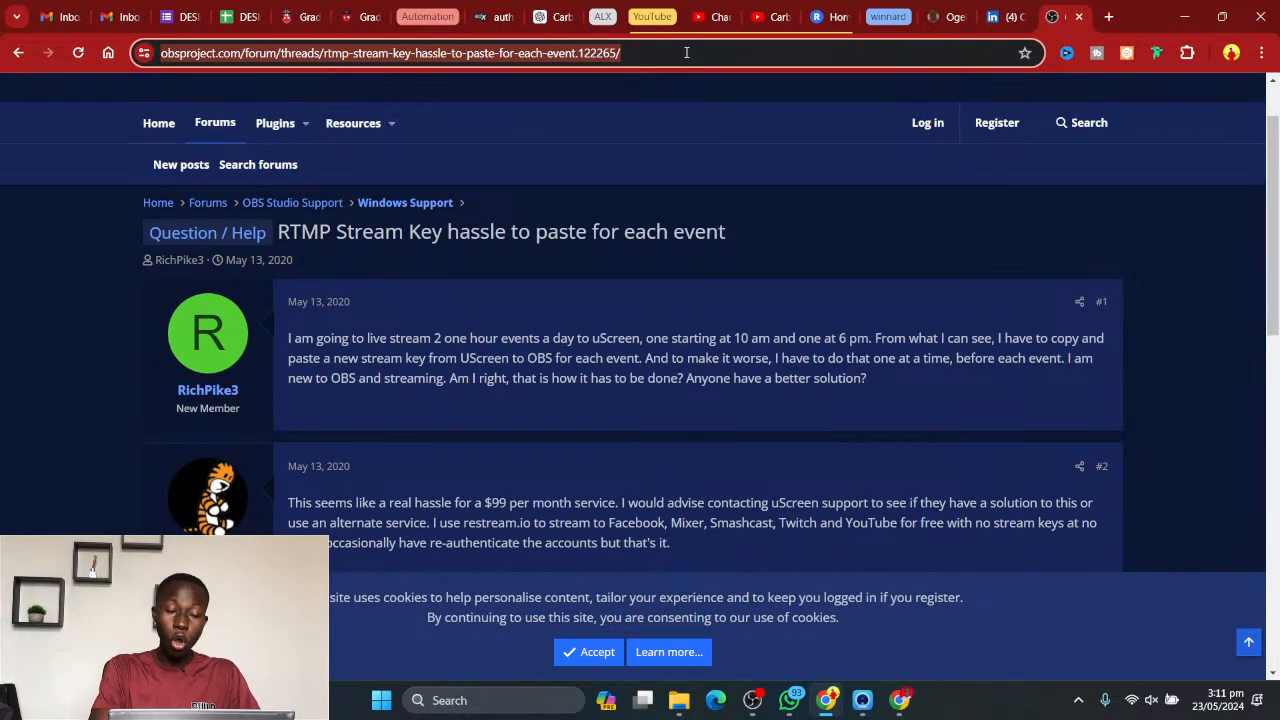
pyautogui.write('figma')
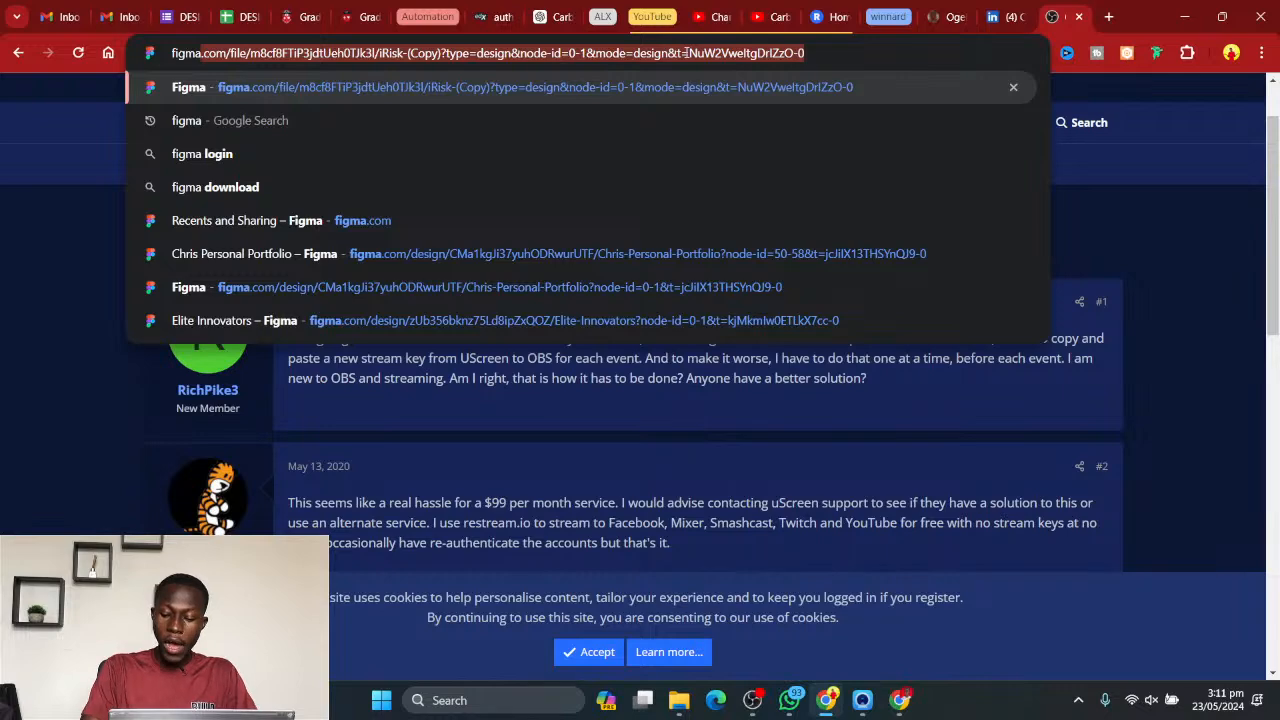
pyautogui.press('BackSpace')
pyautogui.press('Return')
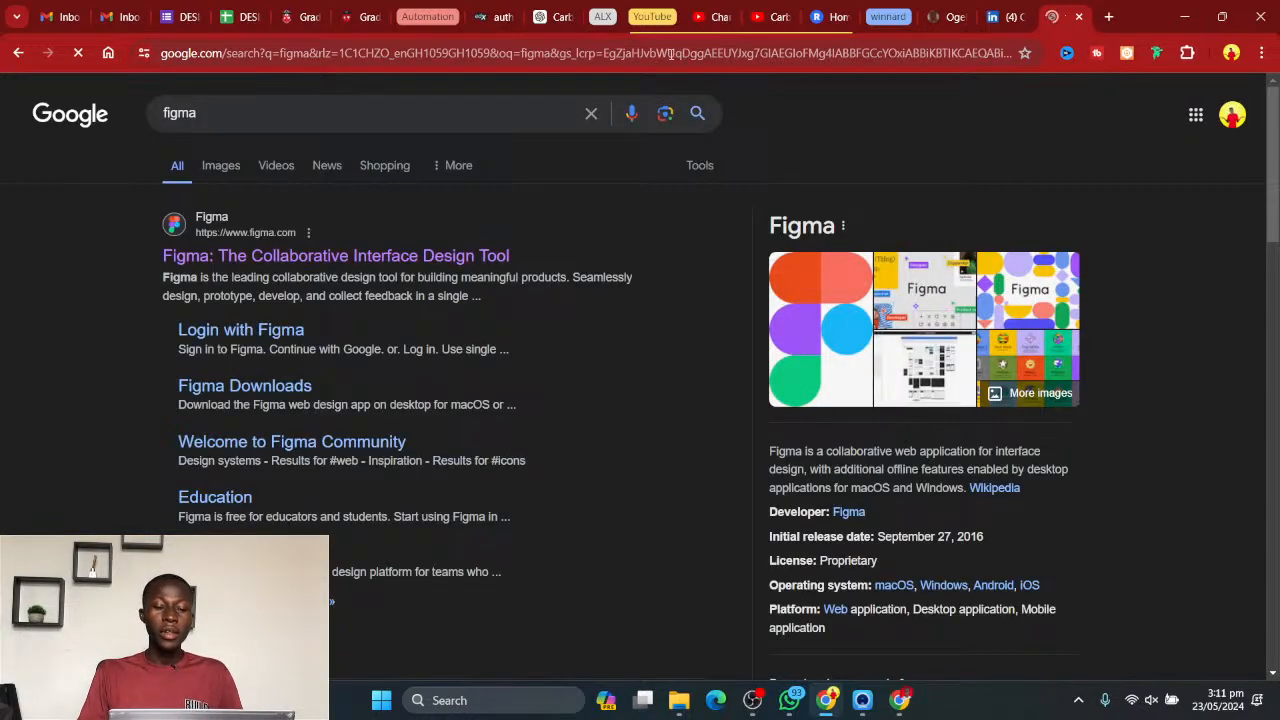
pyautogui.click(258, 257)
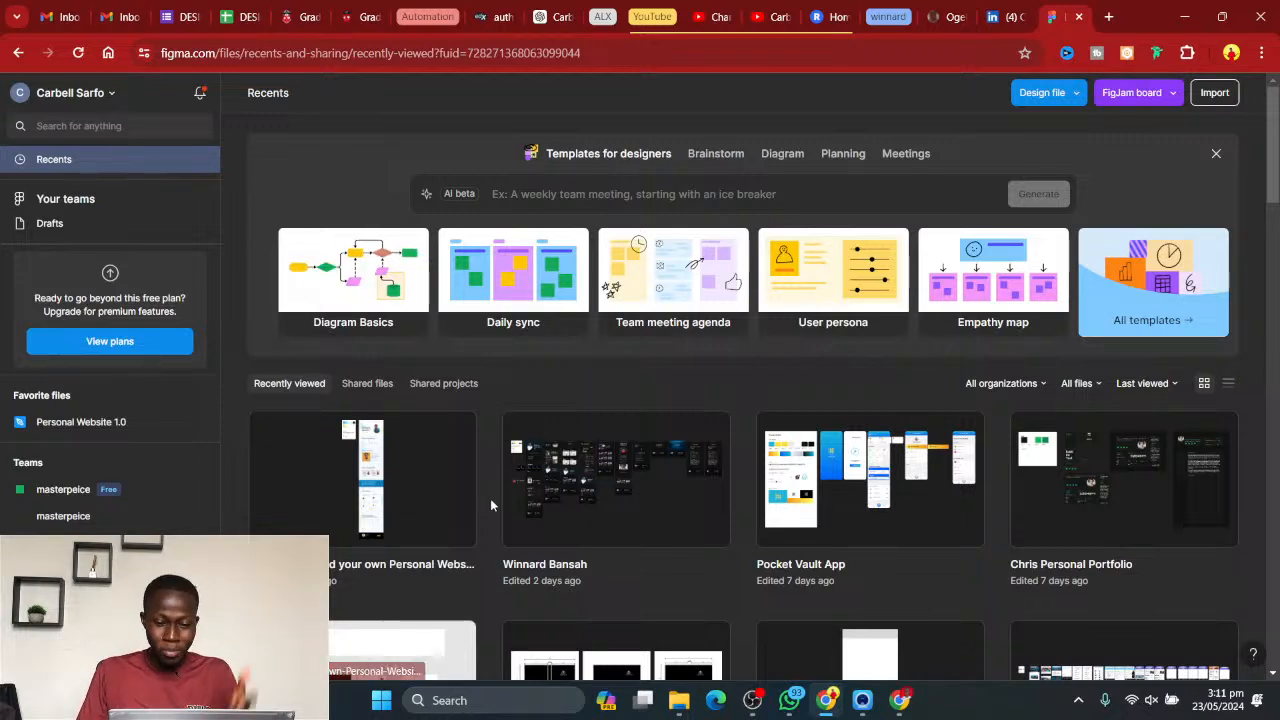
pyautogui.scroll(-2, 876, 519)
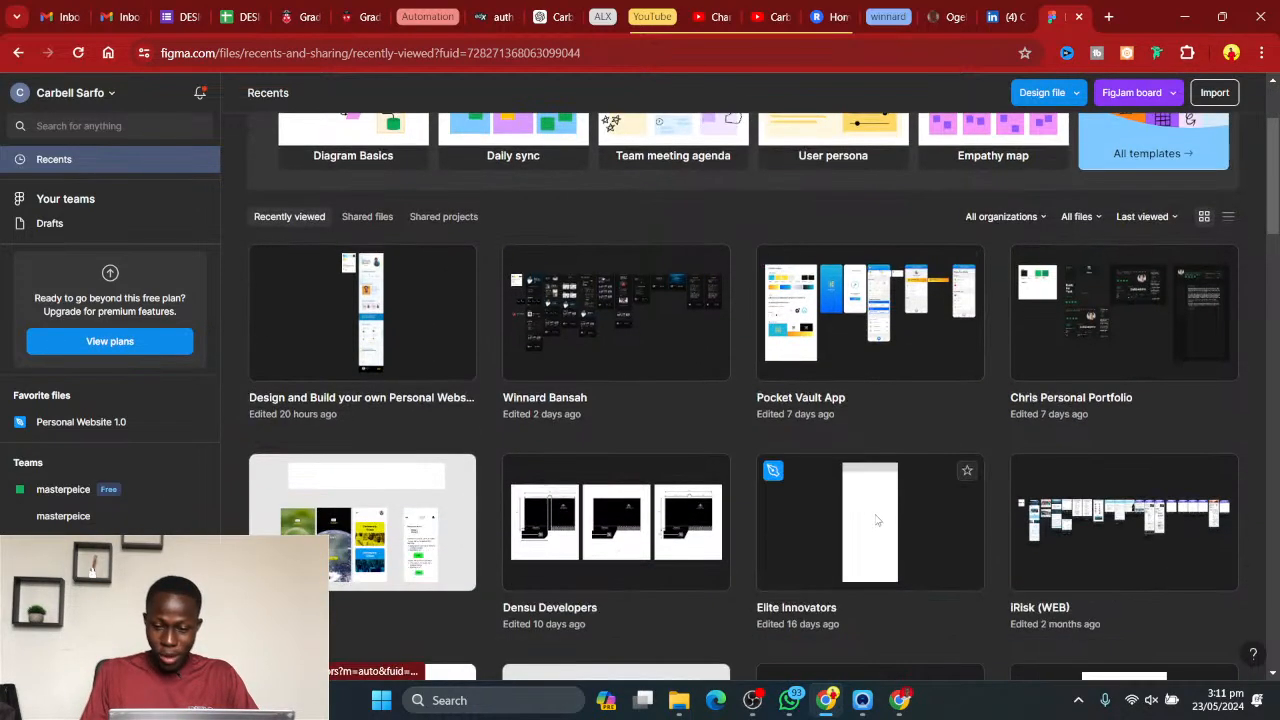
pyautogui.scroll(-5, 976, 490)
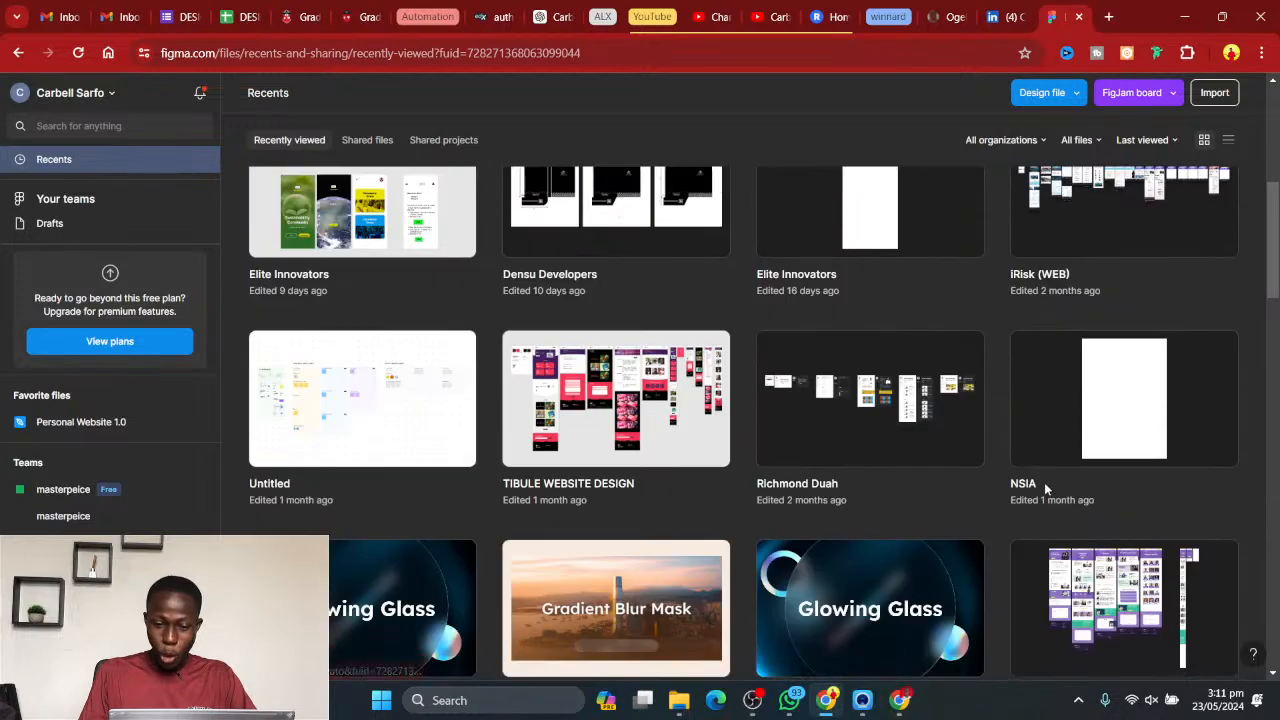
pyautogui.scroll(7, 1030, 490)
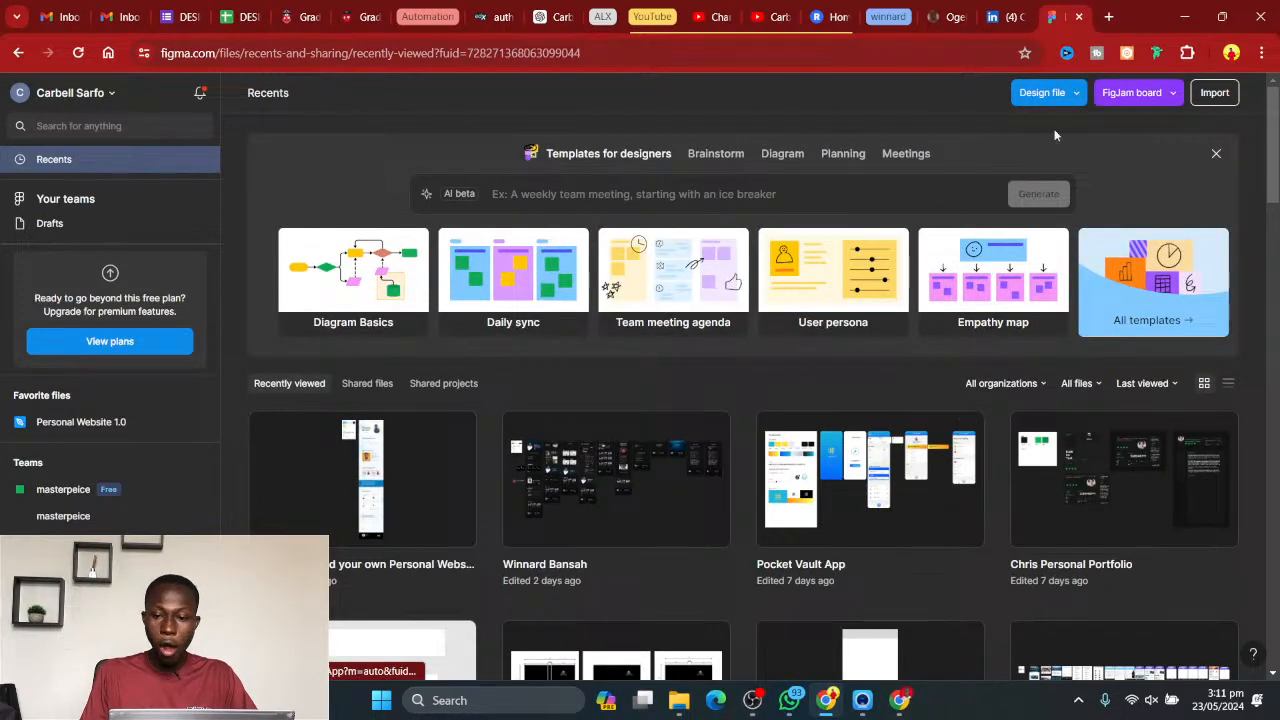
# - Load the Figma website in a new incognito window
pyautogui.hotkey('ctrl', 'shift', 'n')
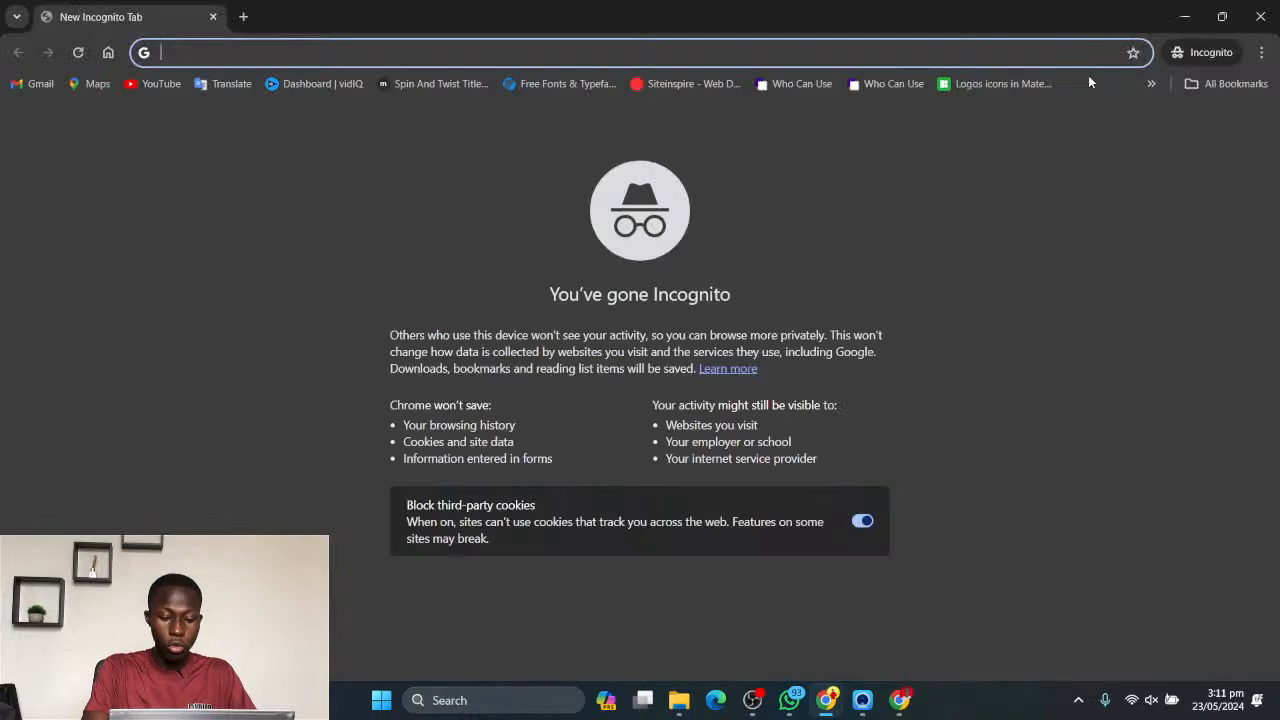
pyautogui.write('figma')
pyautogui.press('Return')
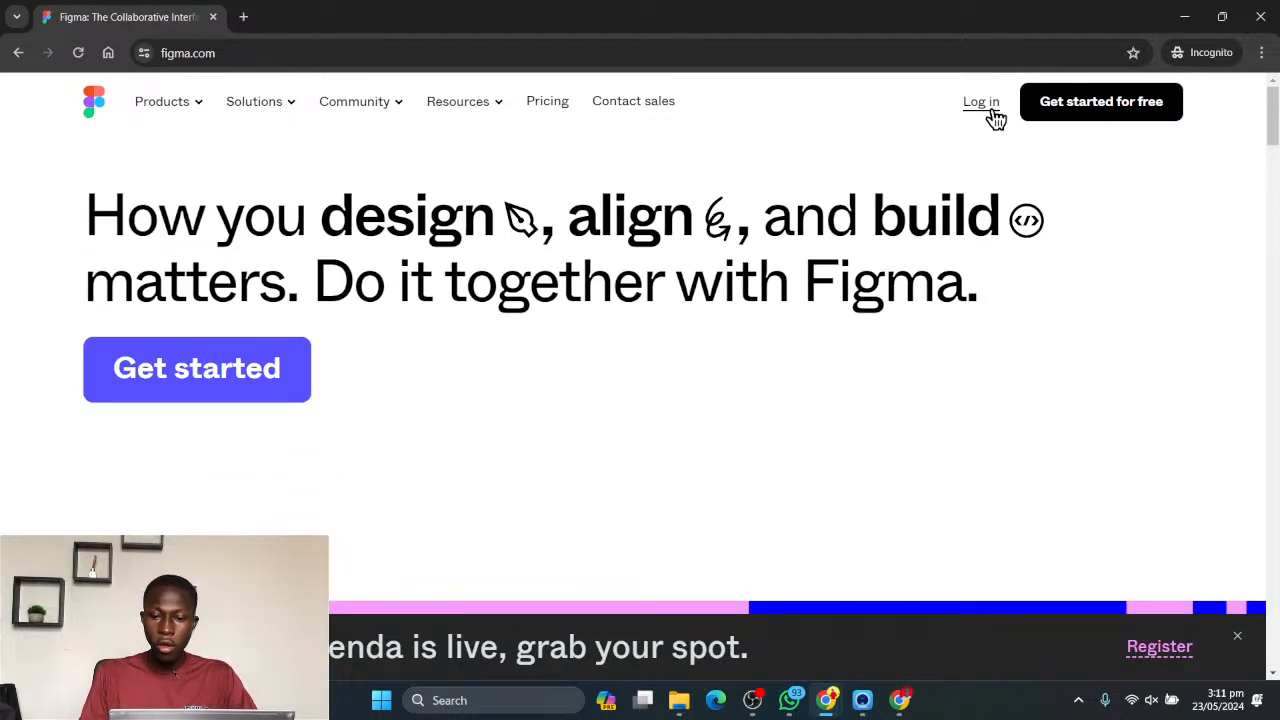
# - View the free account sign-up form with its email and password fields, and close it without registering
pyautogui.click(1125, 108)
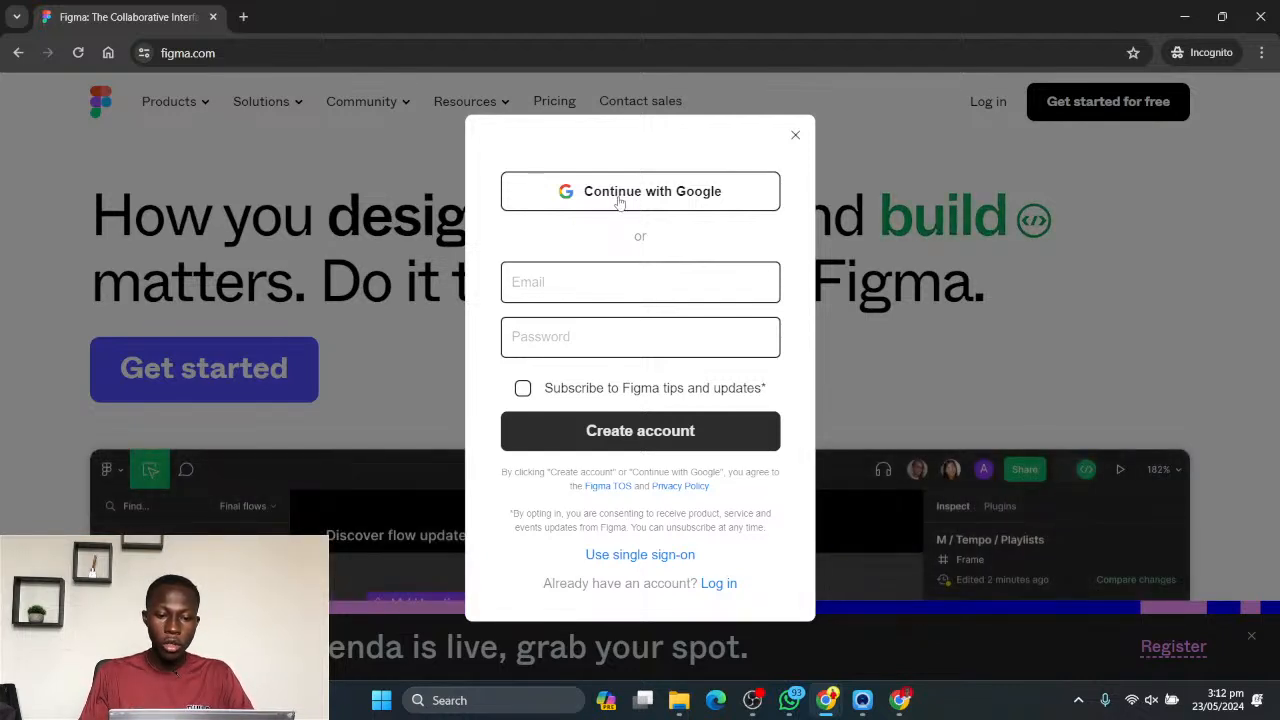
pyautogui.click(577, 291)
pyautogui.click(576, 335)
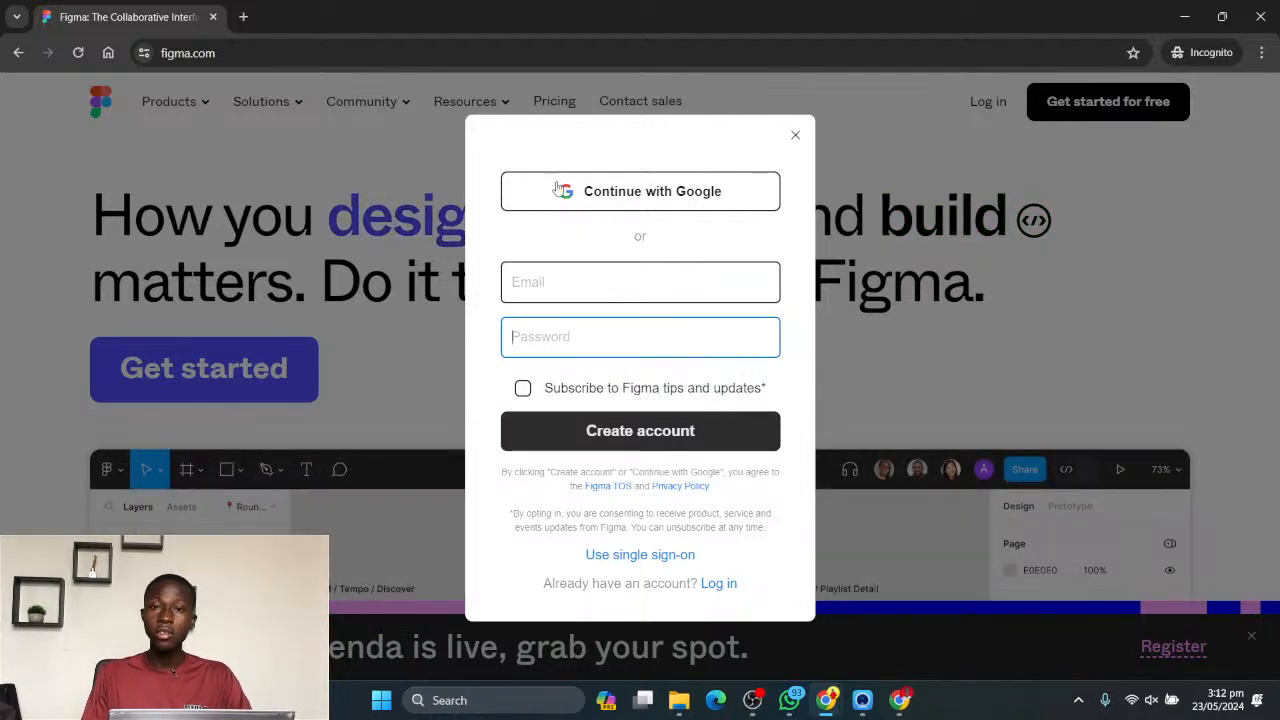
pyautogui.click(796, 135)
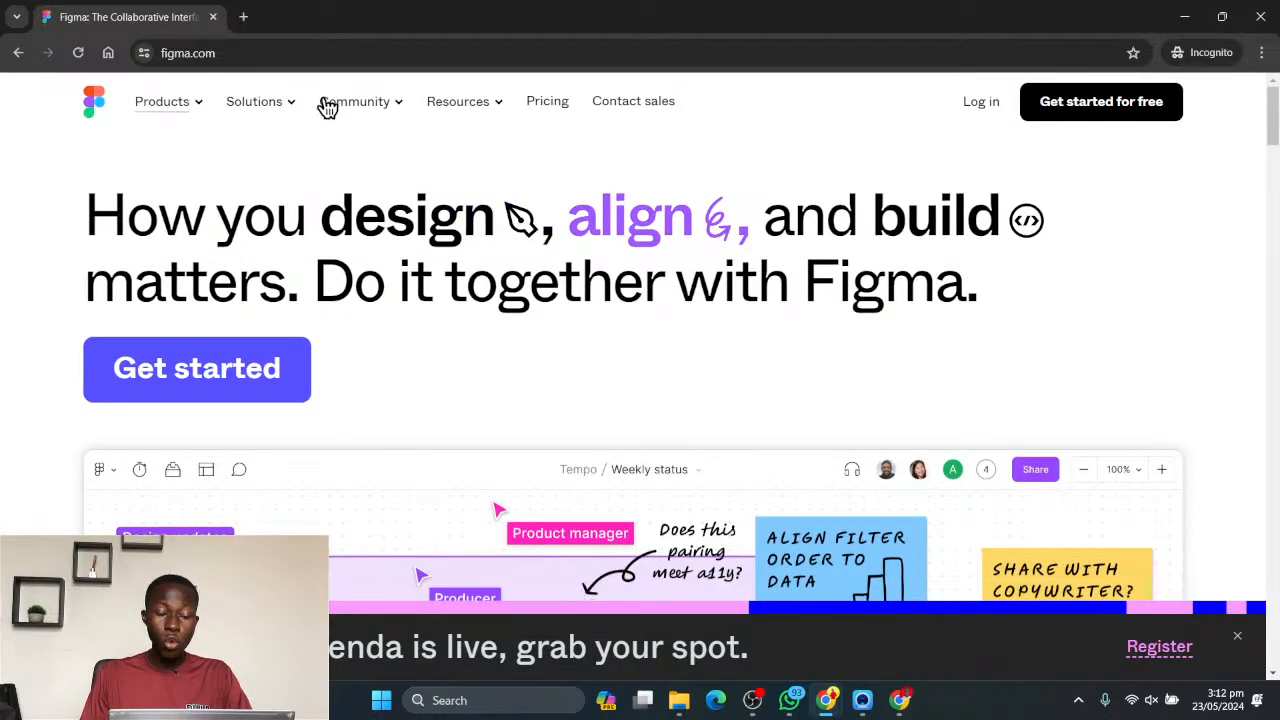
# - Launch the installed Figma desktop app
pyautogui.scroll(-1, 700, 280)
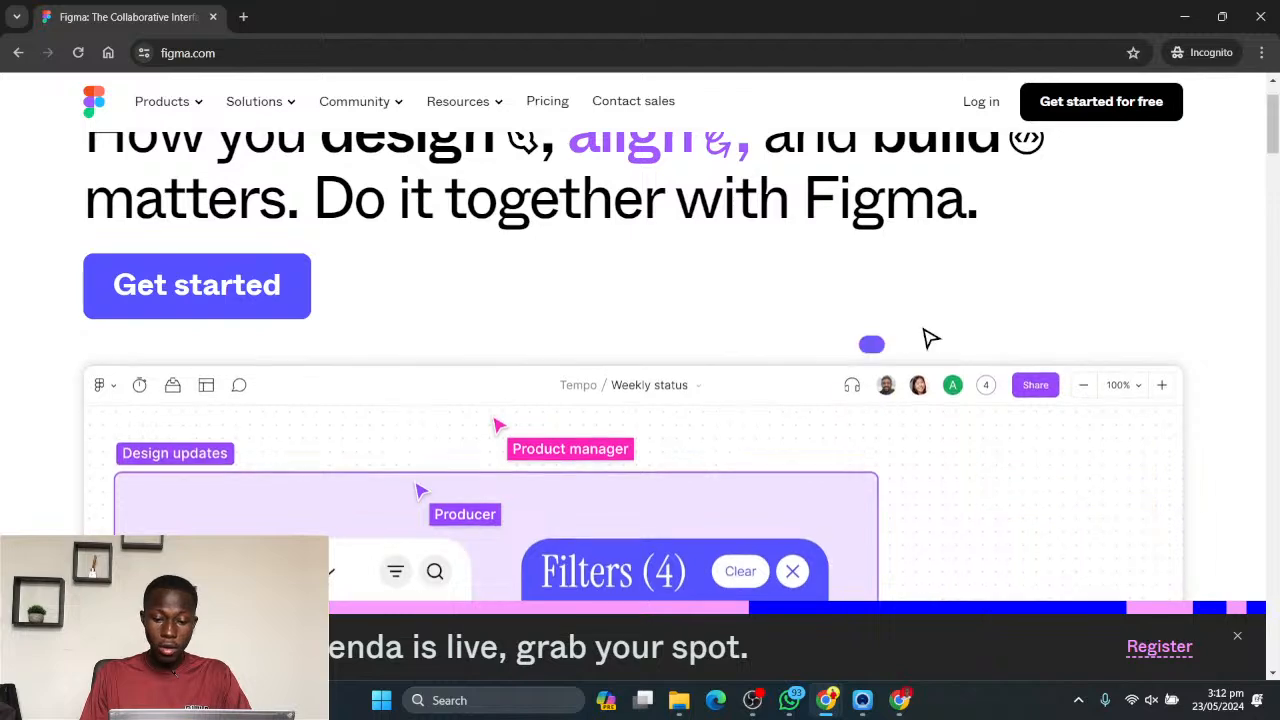
pyautogui.press('super')
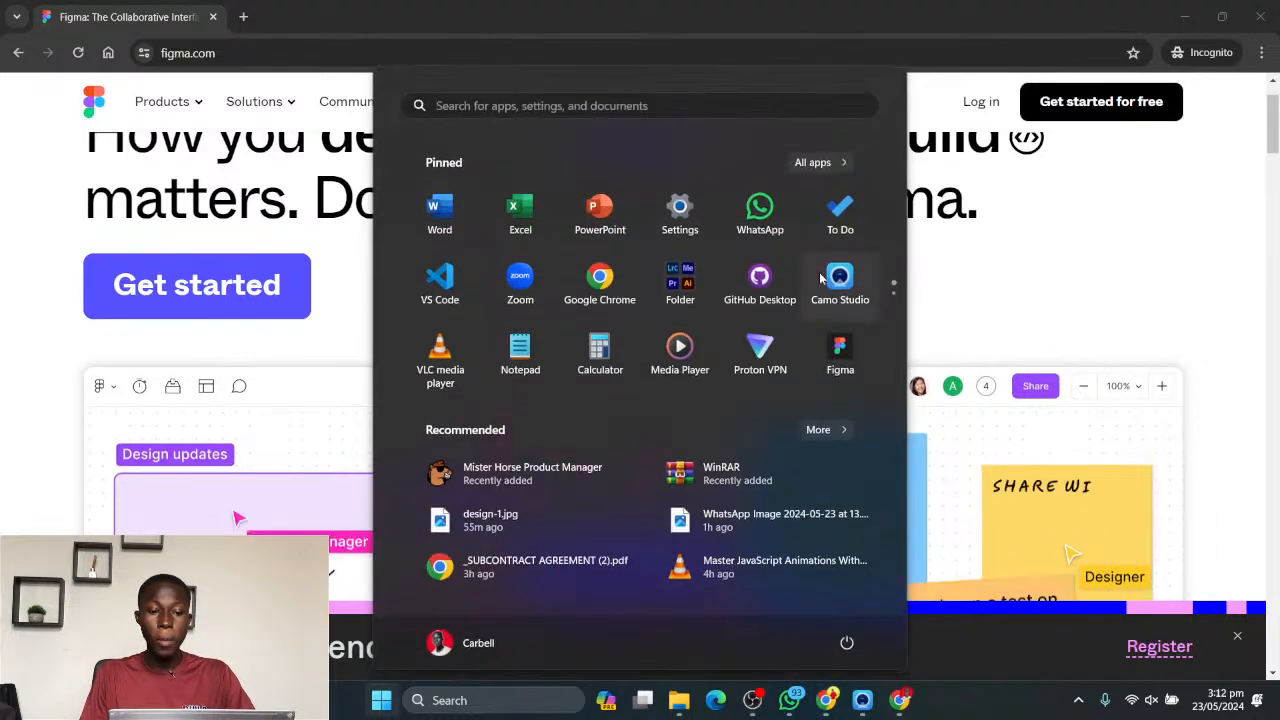
pyautogui.click(840, 348)
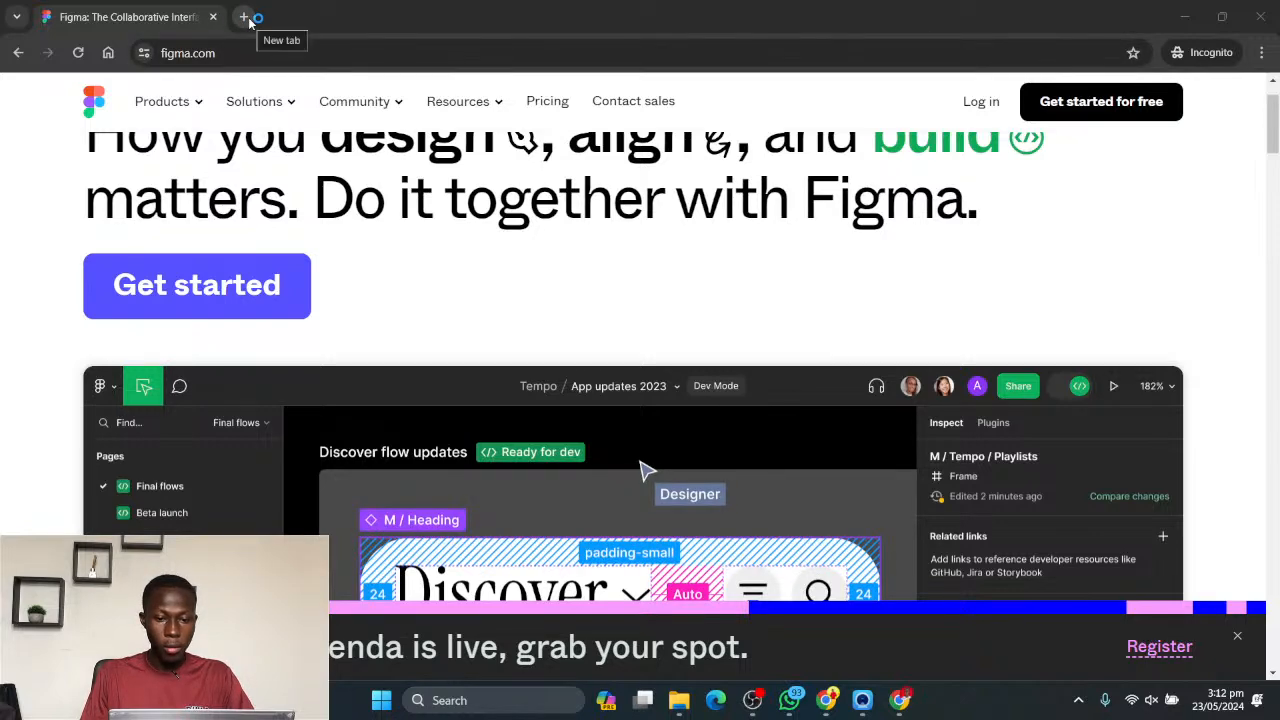
# - Search for "download figma" in a new browser tab and open the official Figma downloads page
pyautogui.click(244, 17)
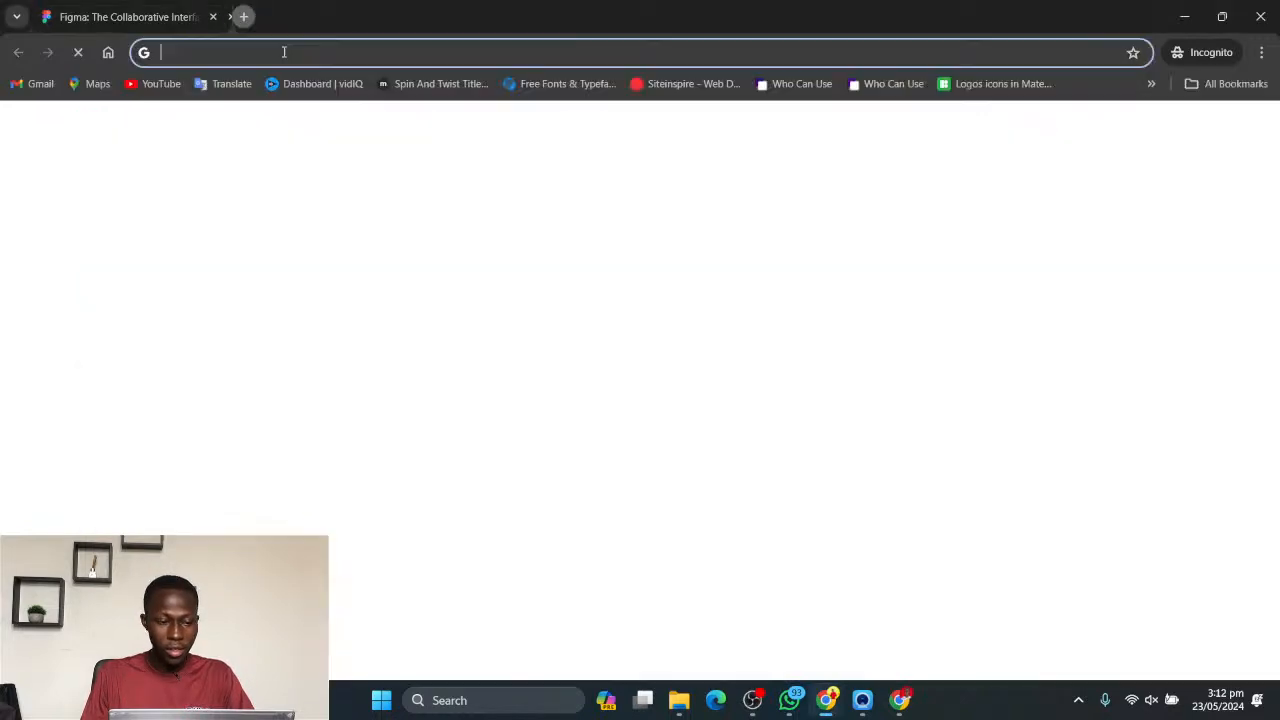
pyautogui.write('download figma')
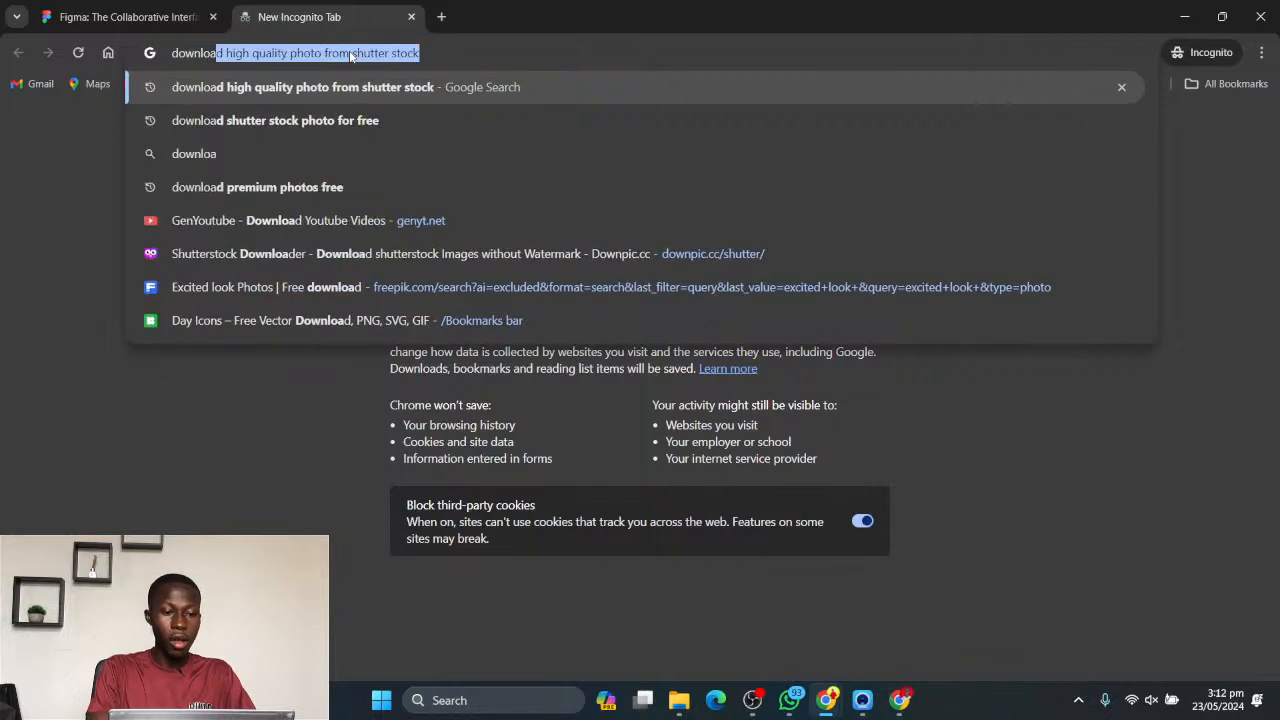
pyautogui.press('Return')
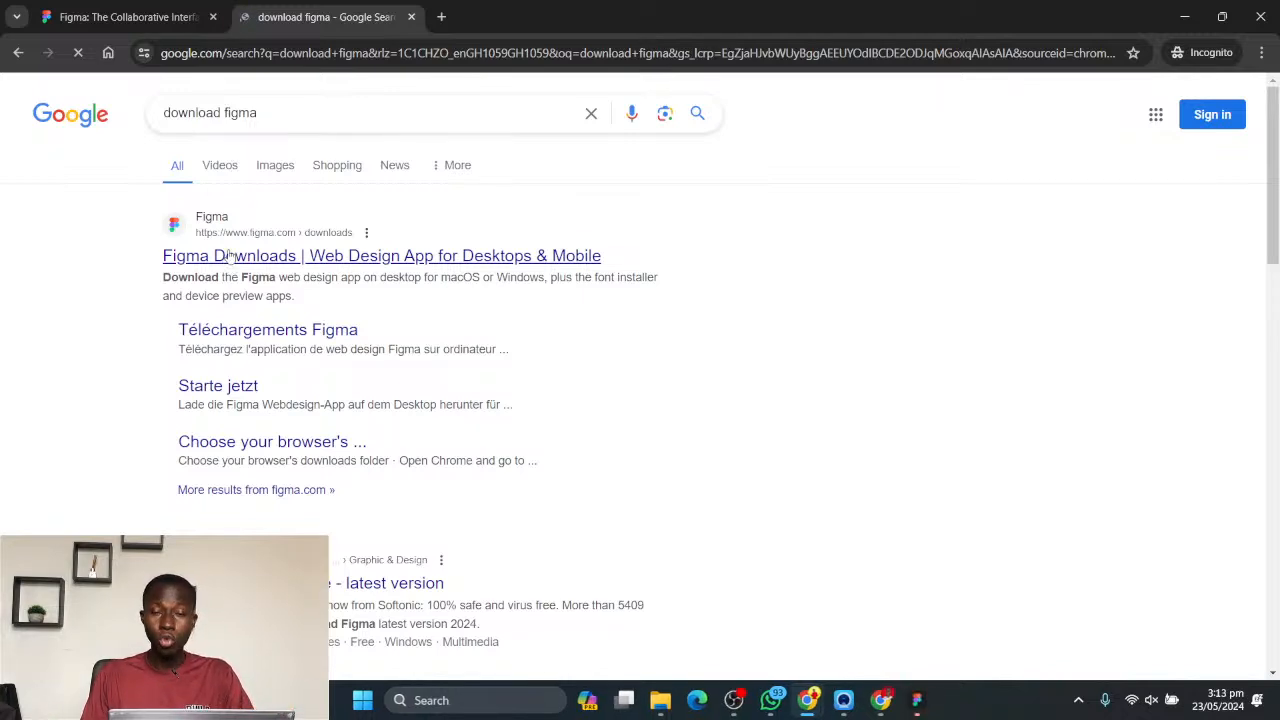
pyautogui.click(229, 256)
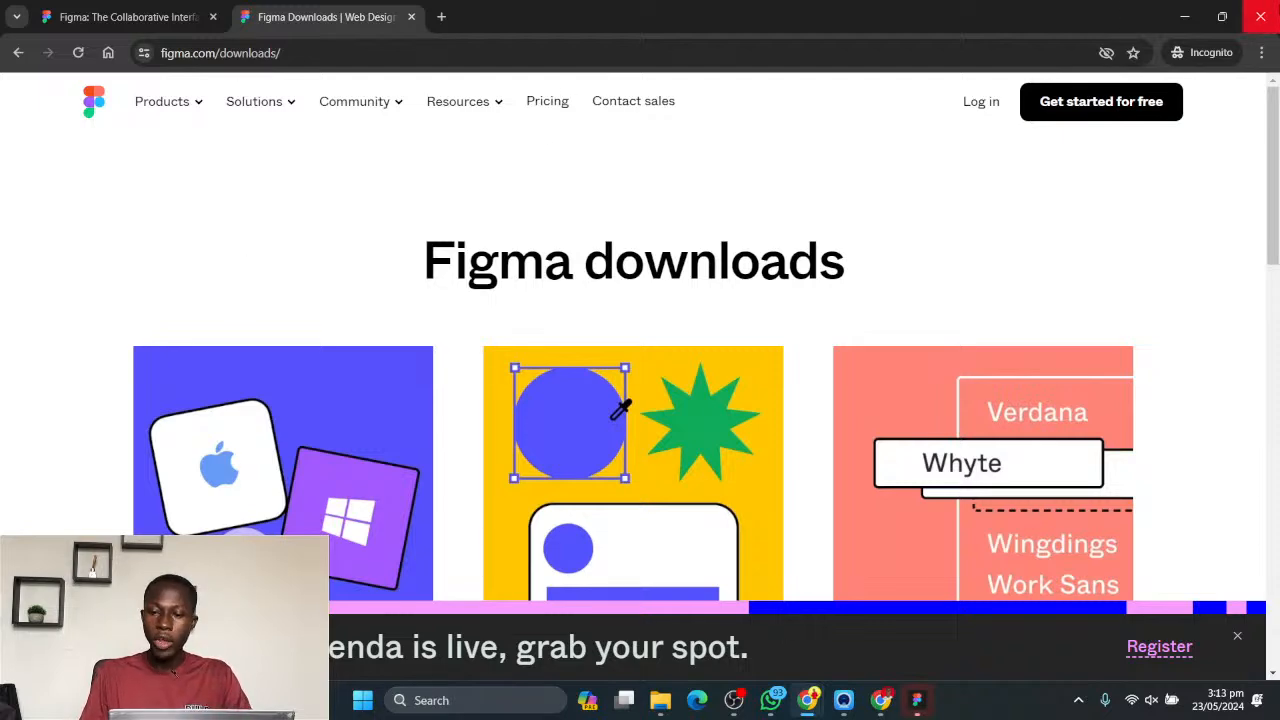
# - Close the incognito window, switch to the Figma desktop app and show its home page
pyautogui.click(1262, 18)
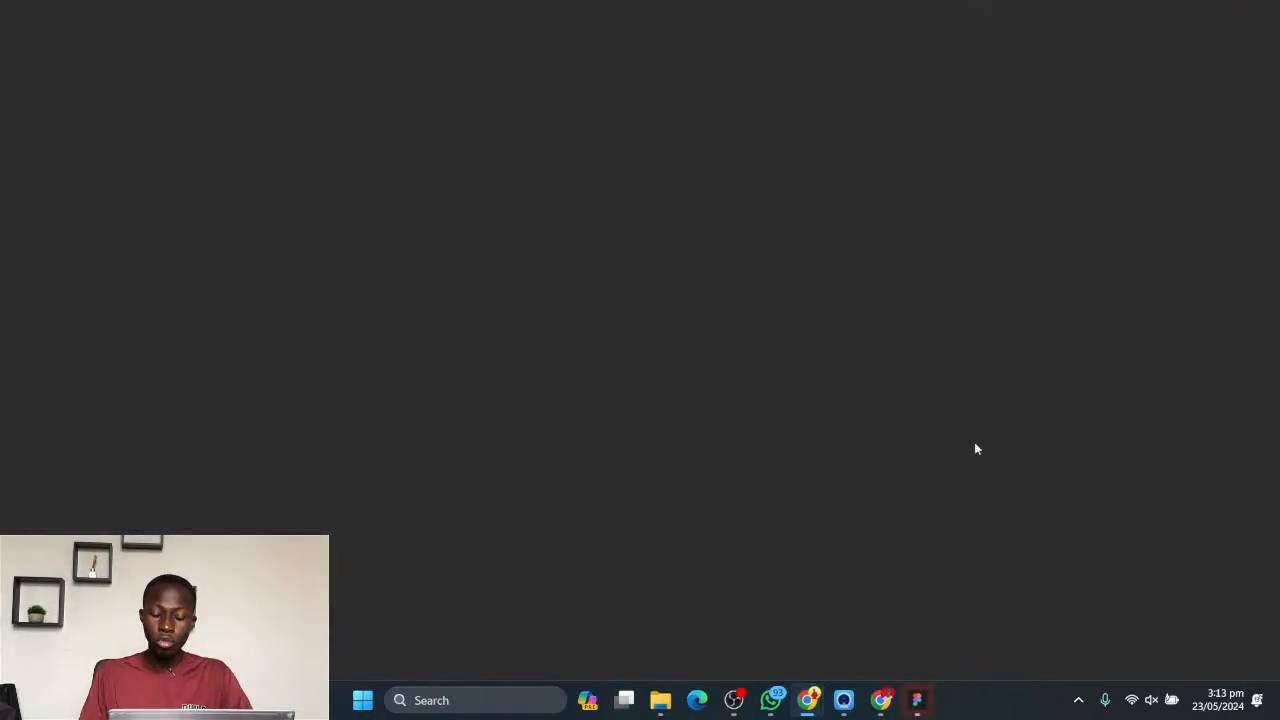
pyautogui.click(919, 708)
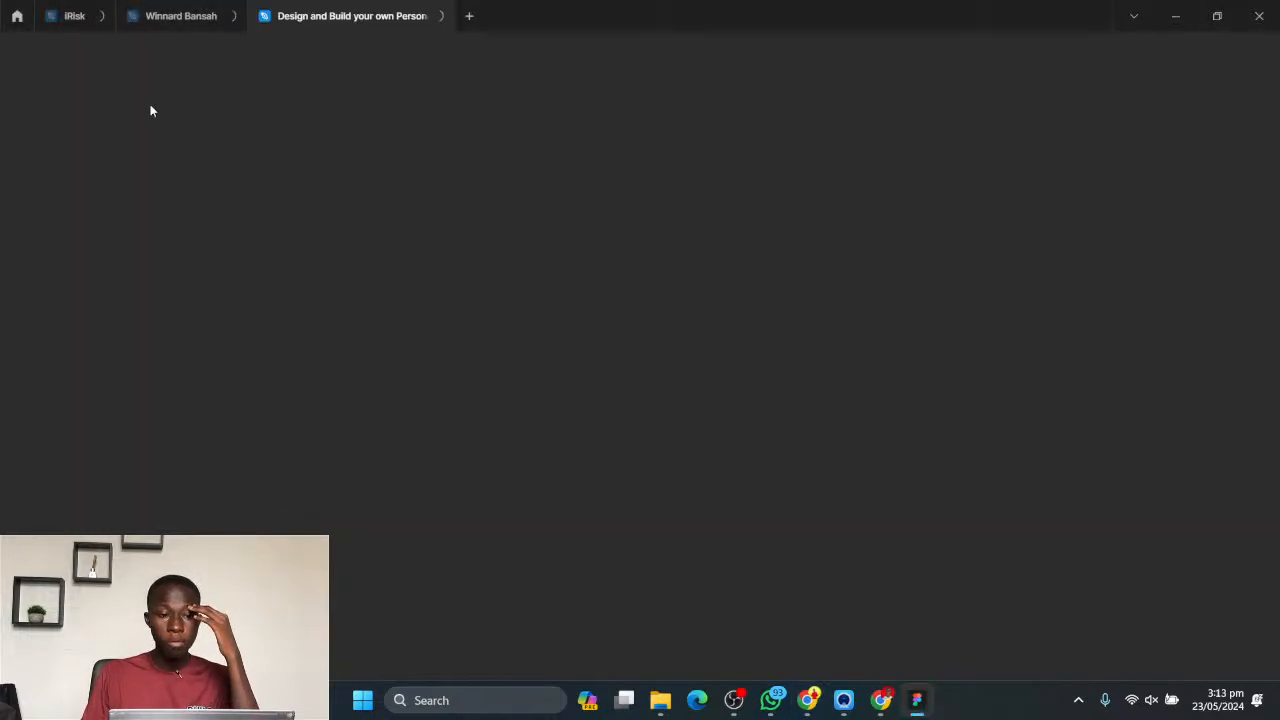
pyautogui.click(17, 18)
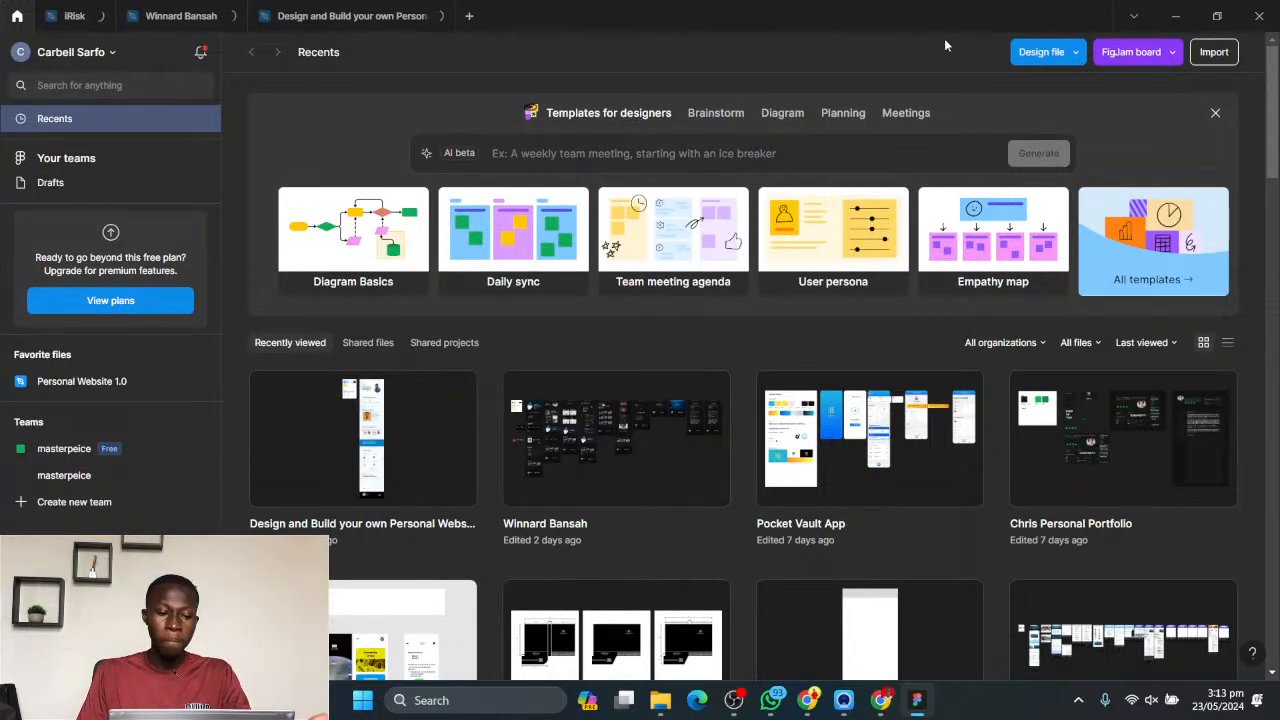
# - Compare the recent files page in the Chrome version of Figma with the one in the desktop app
pyautogui.click(808, 700)
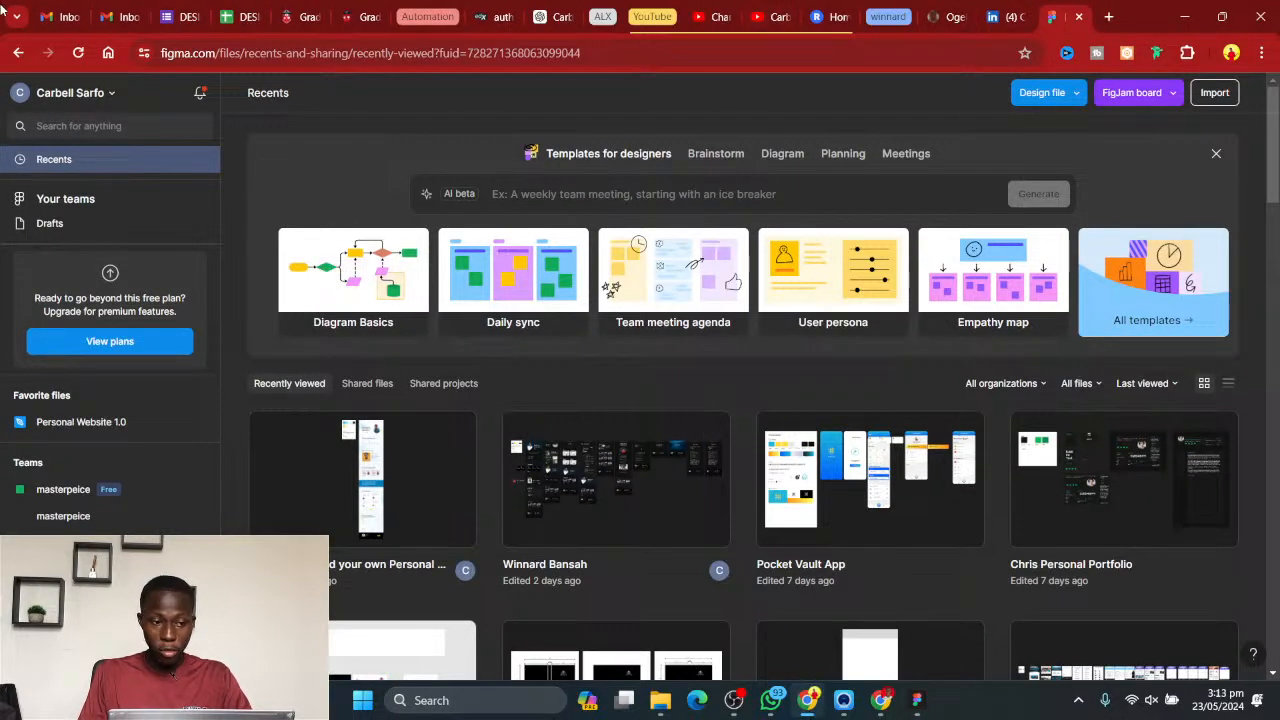
pyautogui.click(906, 708)
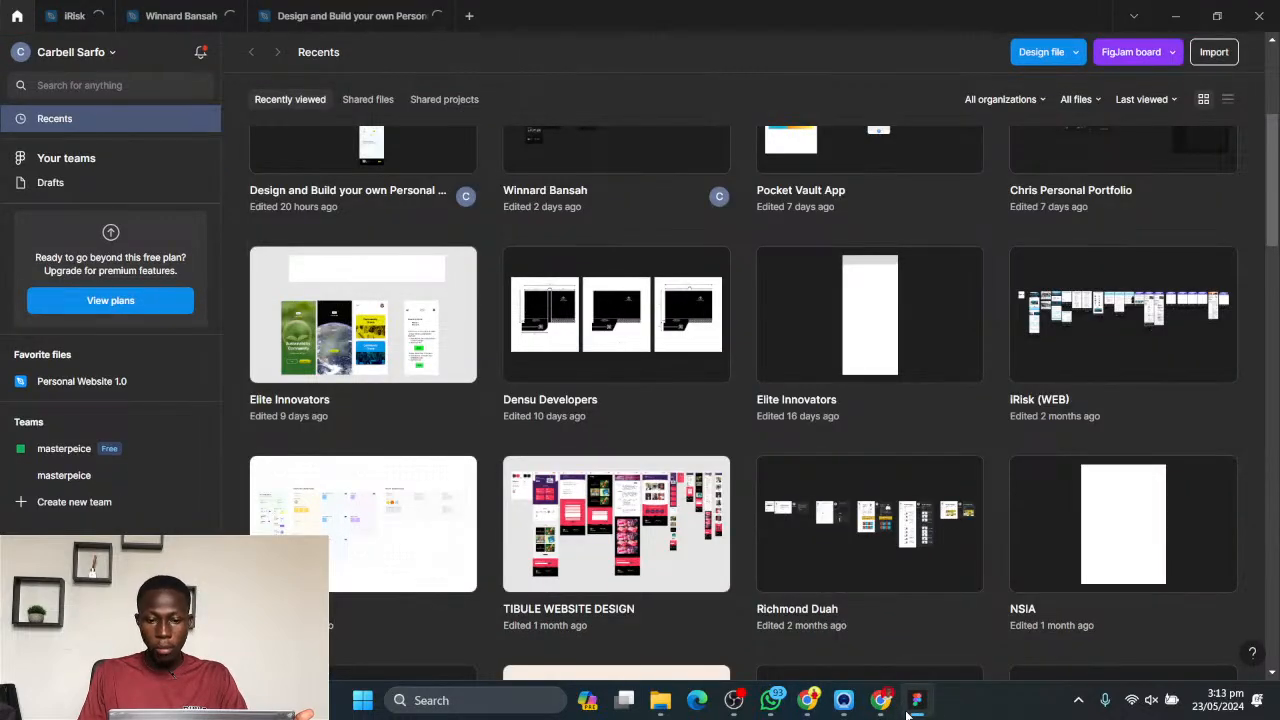
pyautogui.click(908, 706)
pyautogui.scroll(-2, 674, 384)
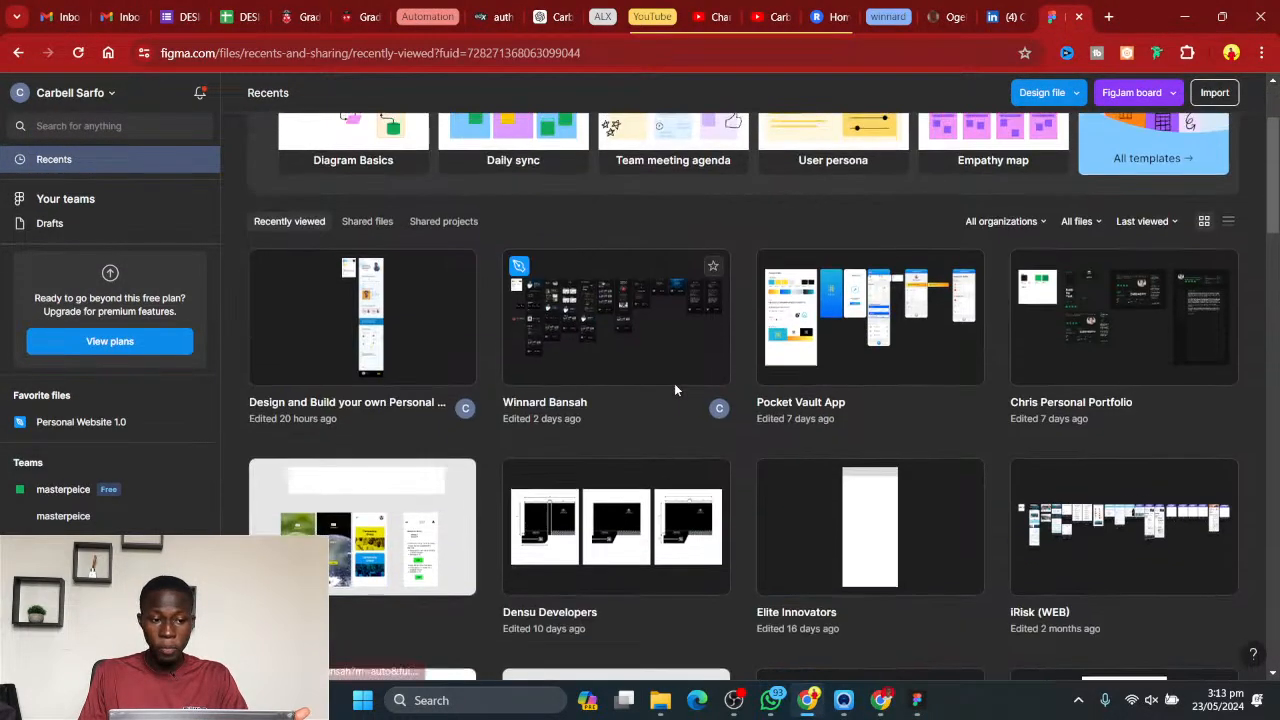
pyautogui.scroll(2, 674, 384)
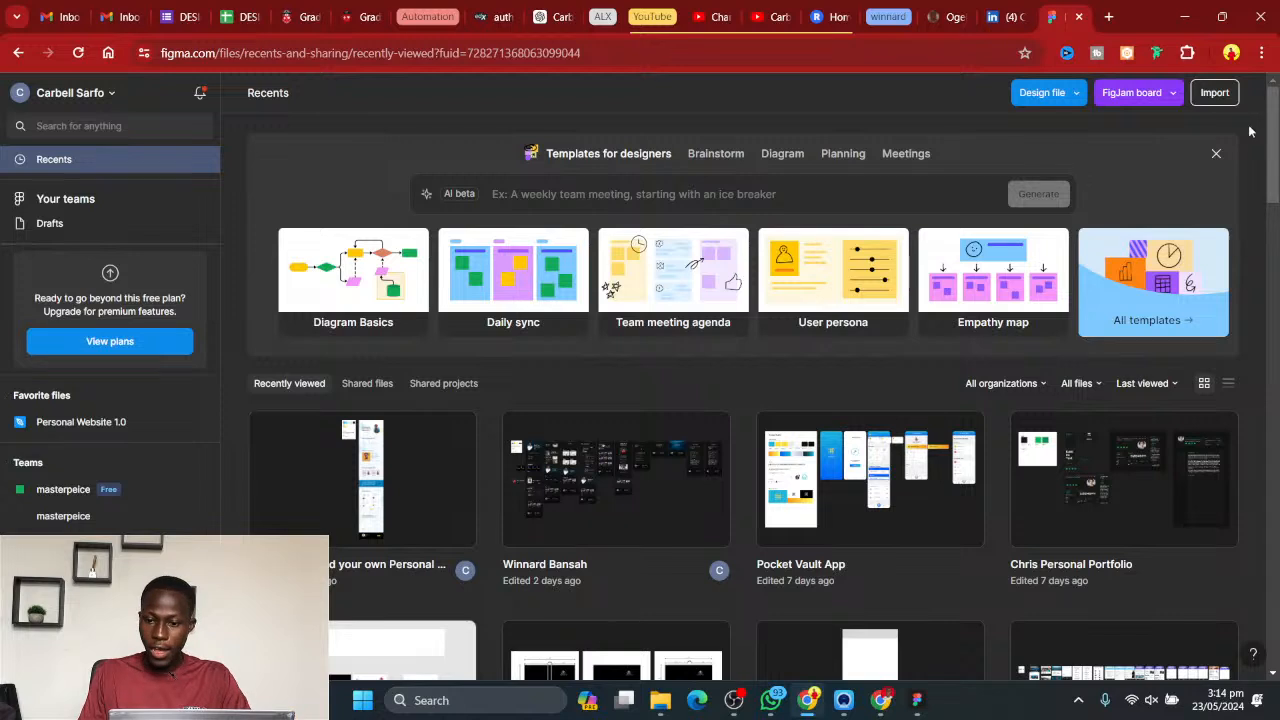
pyautogui.moveTo(917, 703)
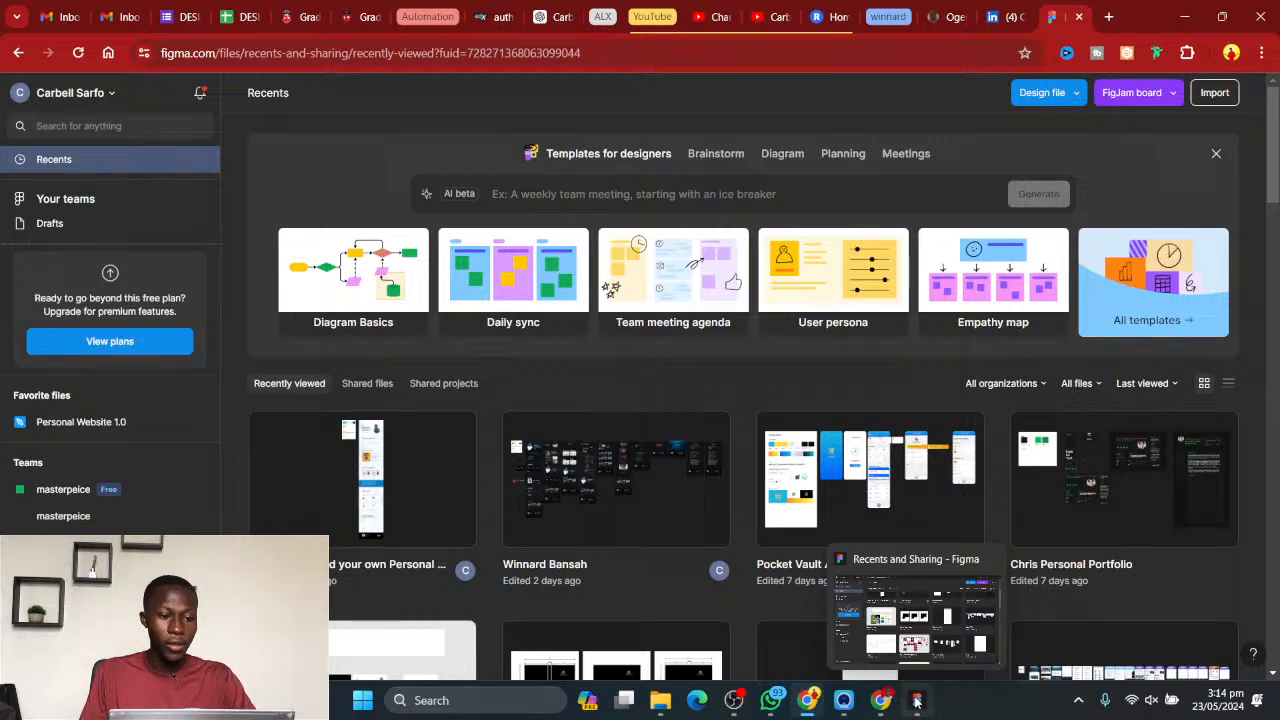
pyautogui.click(910, 613)
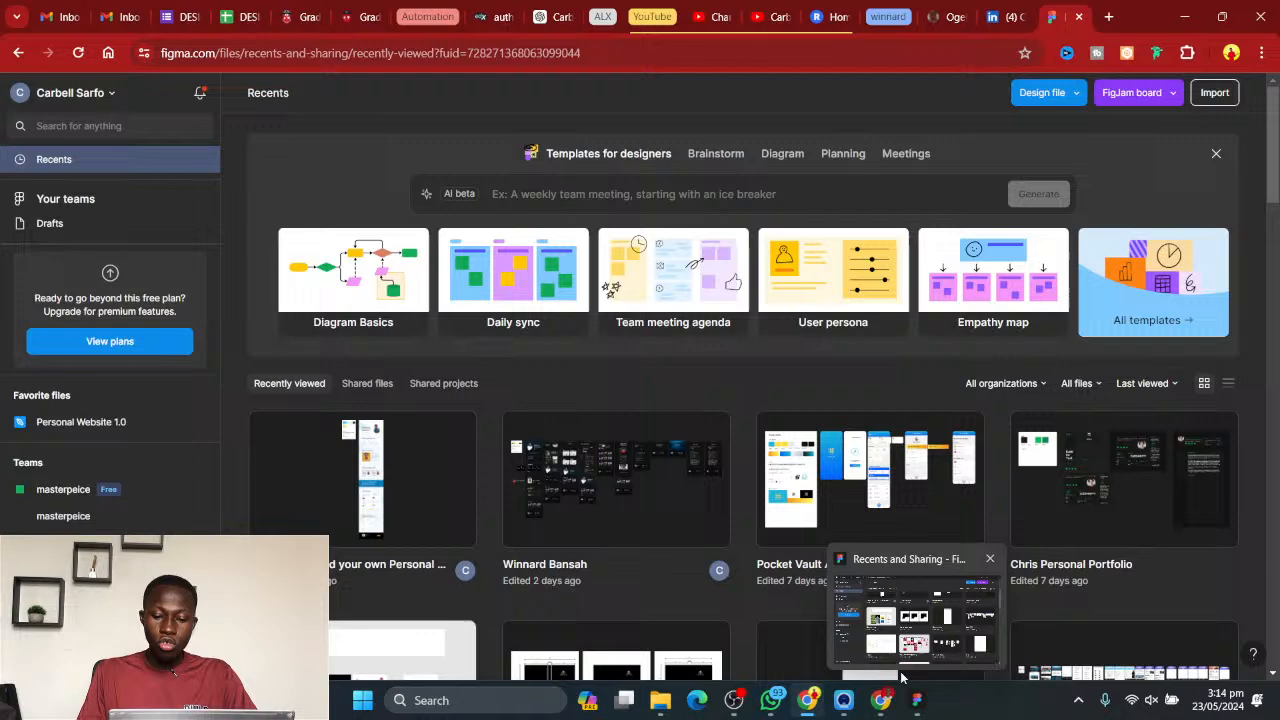
pyautogui.click(917, 702)
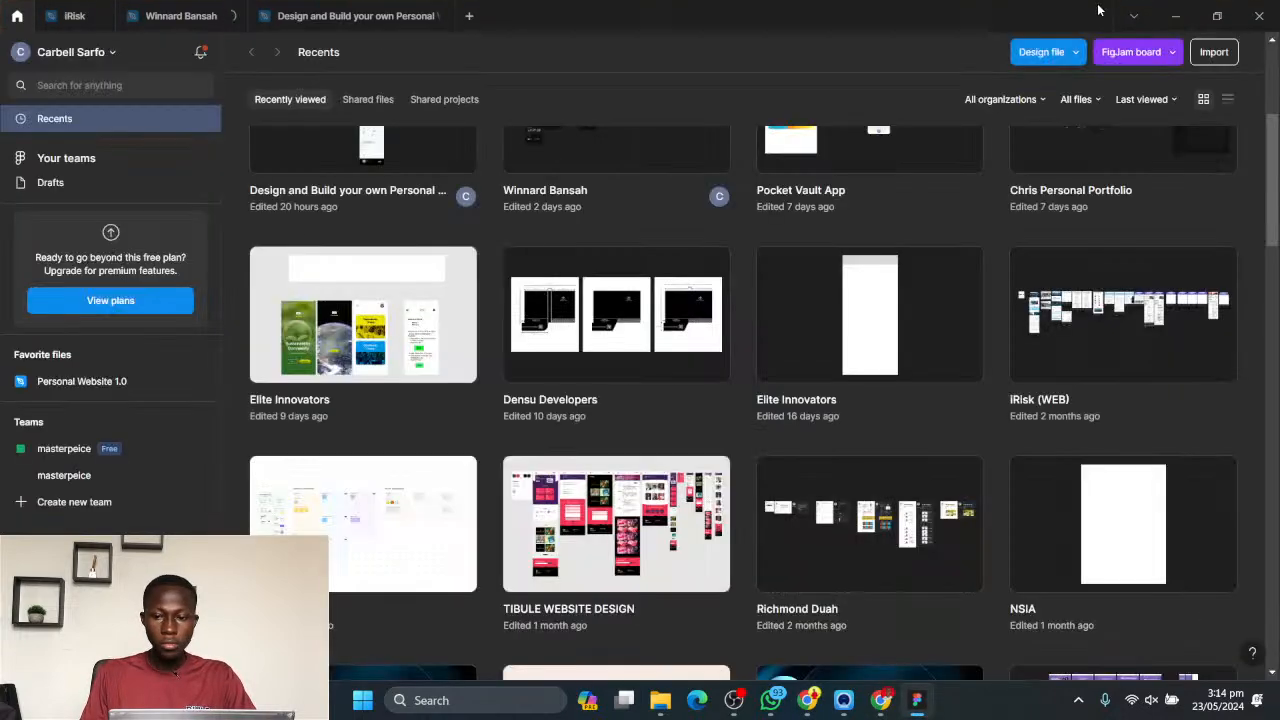
# - Create a new design file in Drafts from the desktop app's home page
pyautogui.scroll(5, 622, 372)
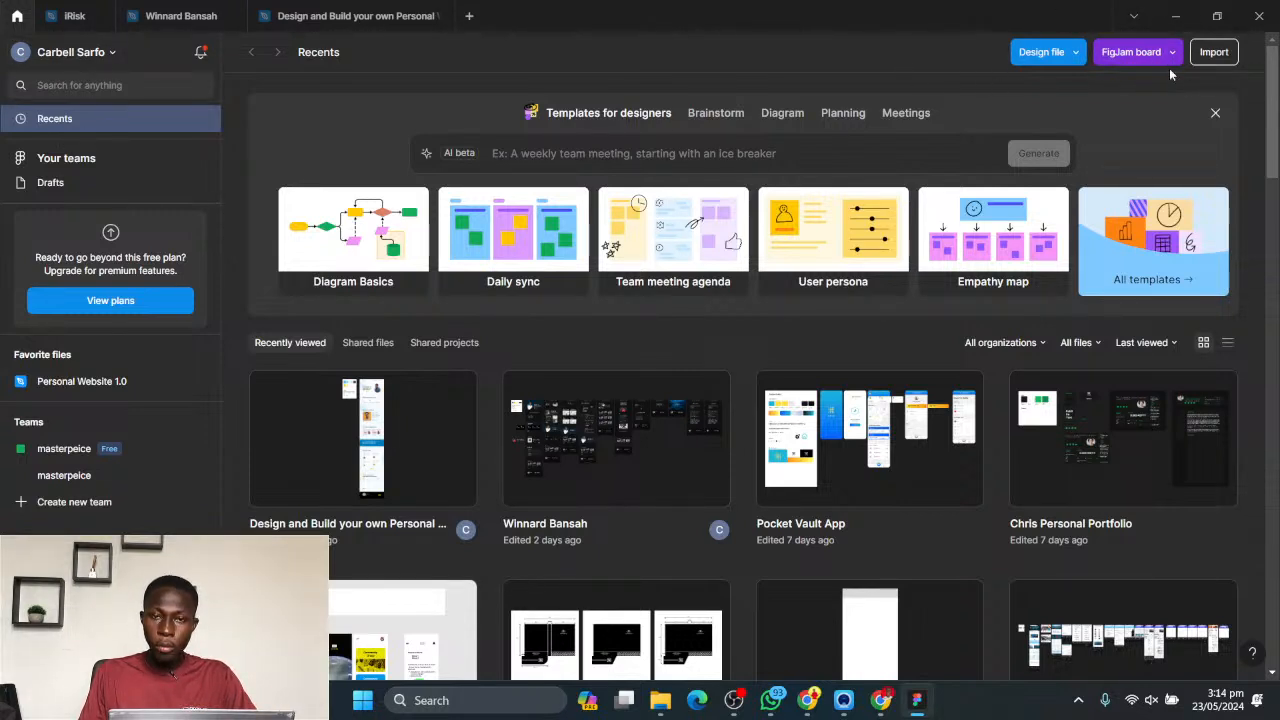
pyautogui.click(1076, 56)
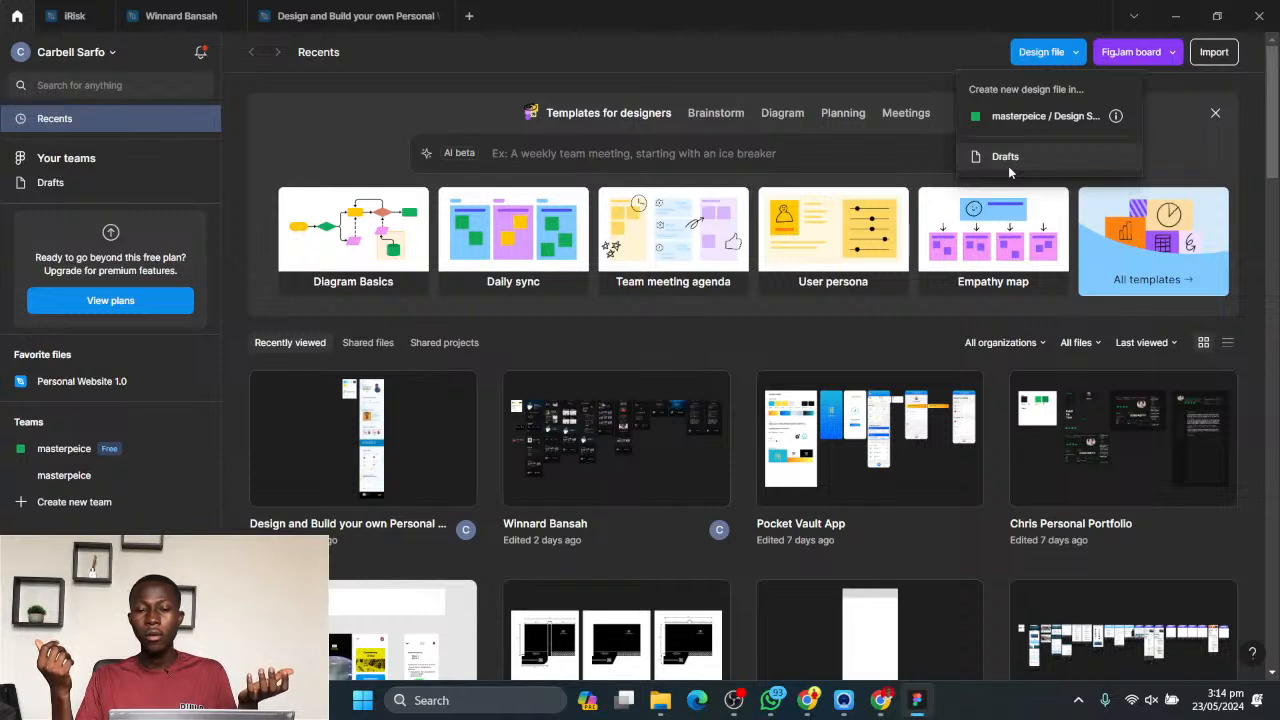
pyautogui.click(878, 70)
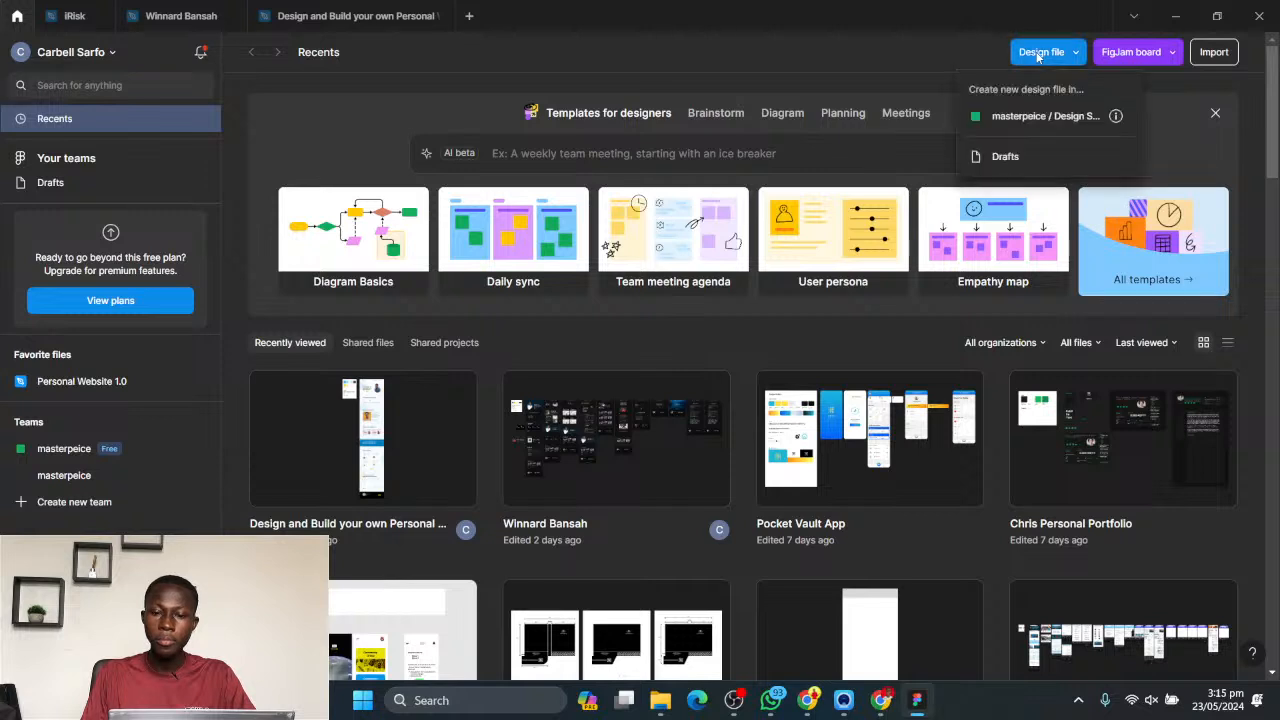
pyautogui.click(1037, 57)
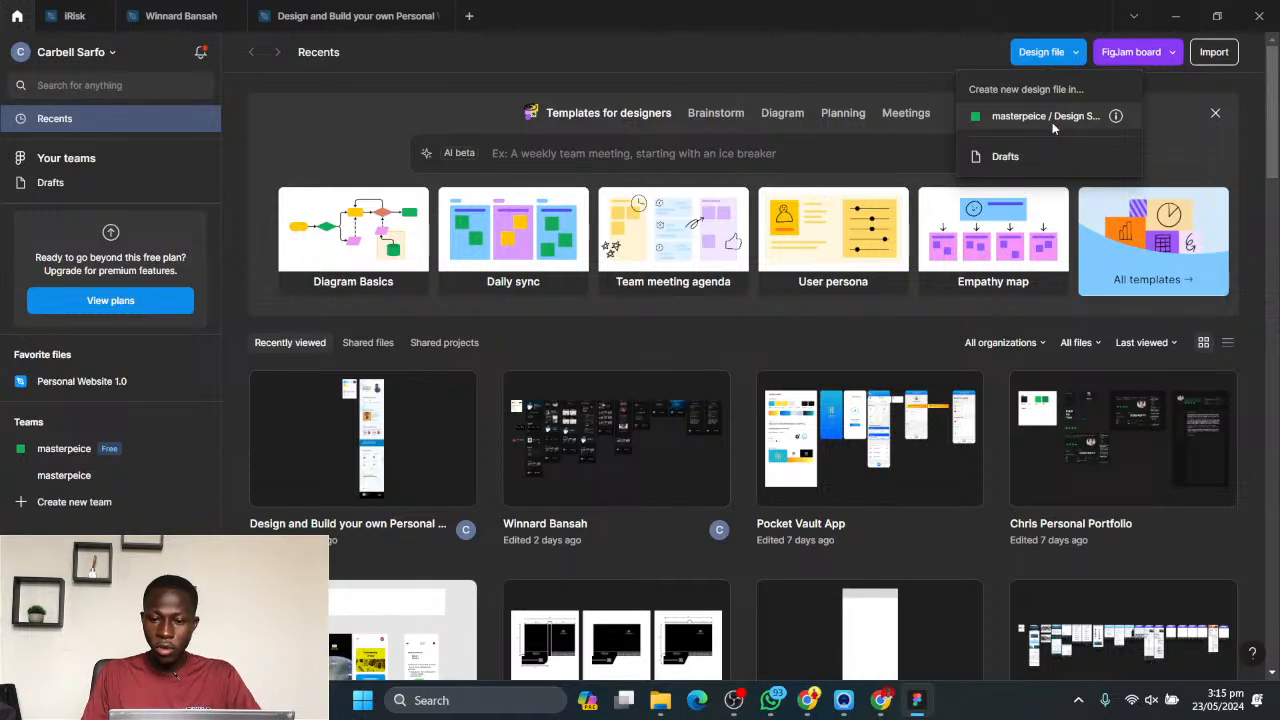
pyautogui.click(1005, 158)
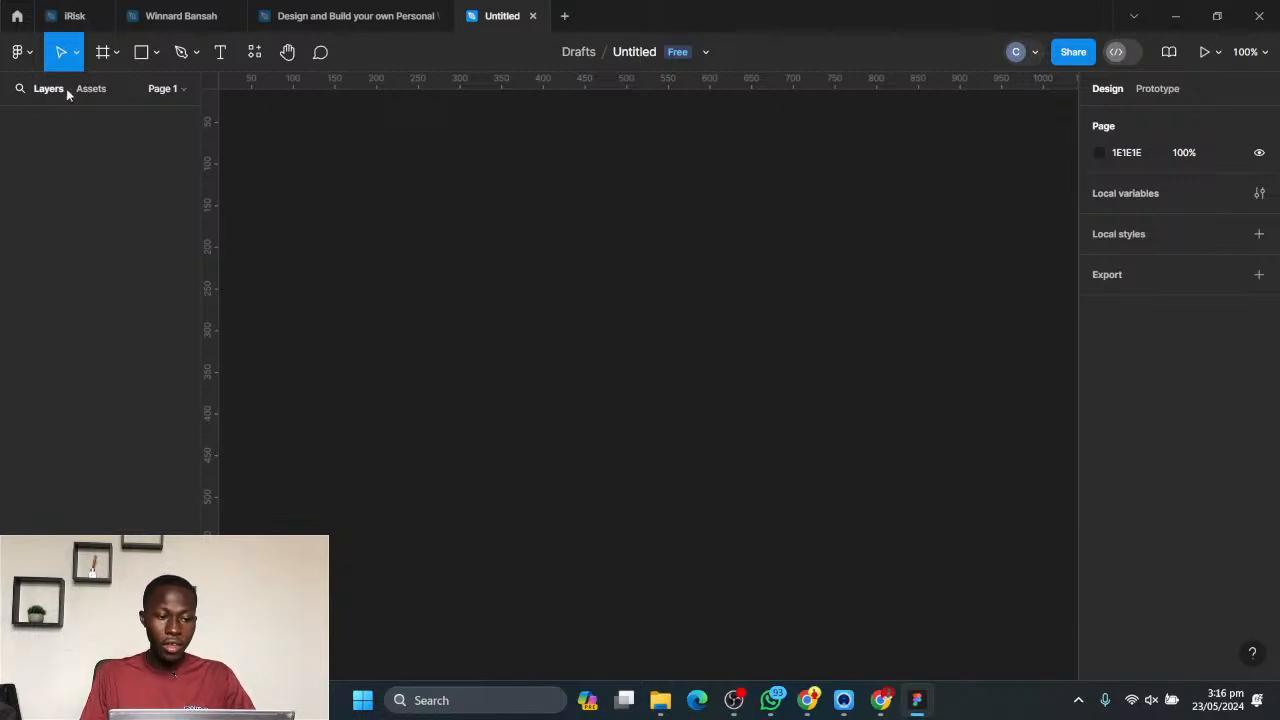
# - Inspect the new file's list of pages and its assets, and return to the layers view
pyautogui.click(167, 90)
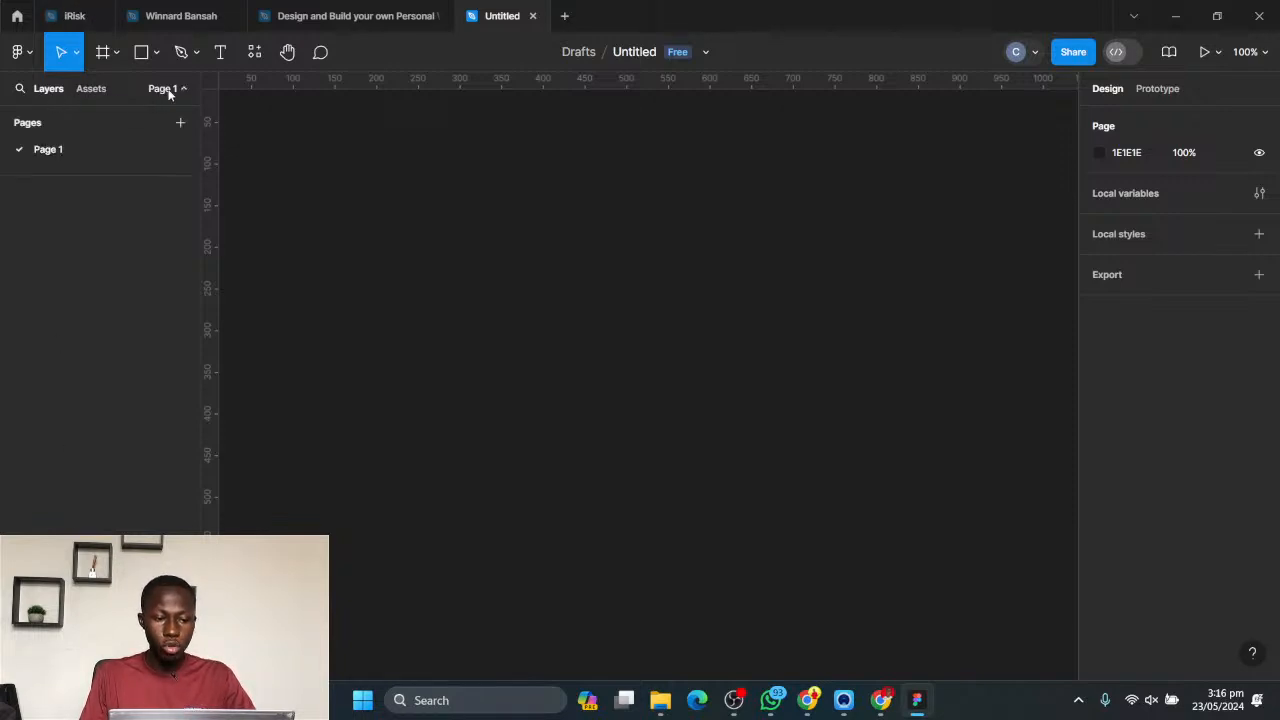
pyautogui.click(168, 90)
pyautogui.click(168, 90)
pyautogui.click(168, 90)
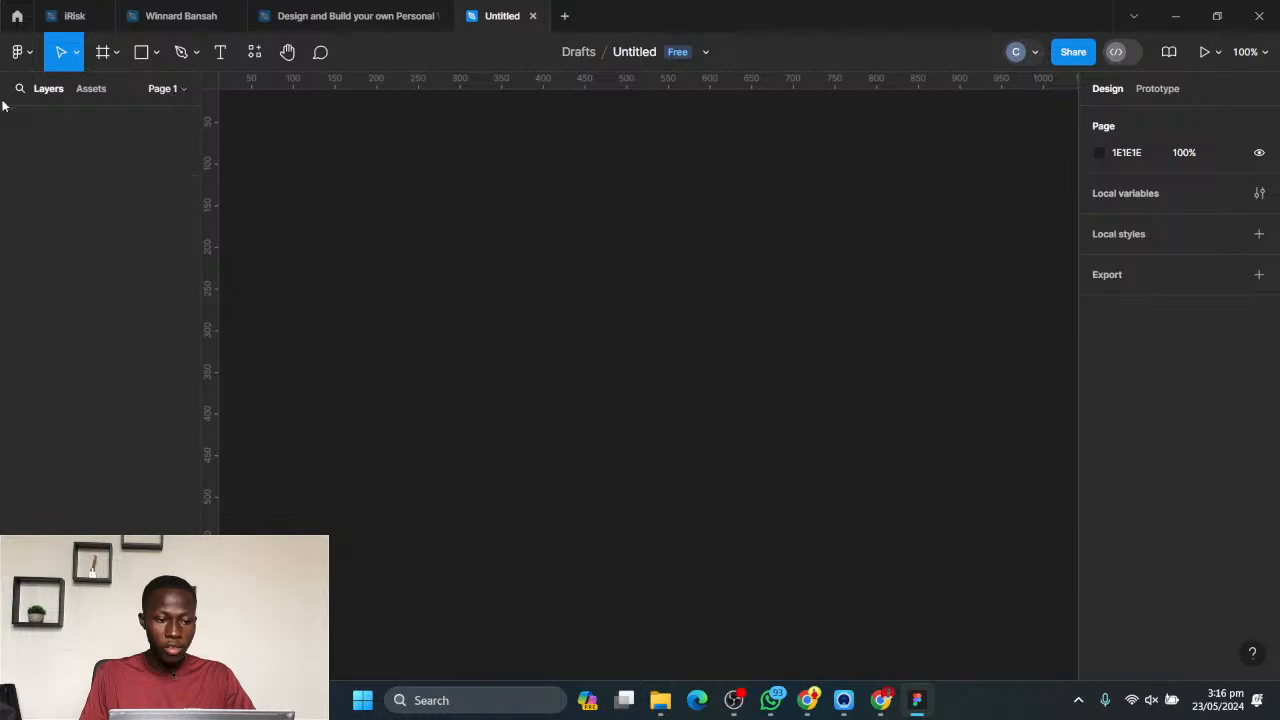
pyautogui.click(84, 89)
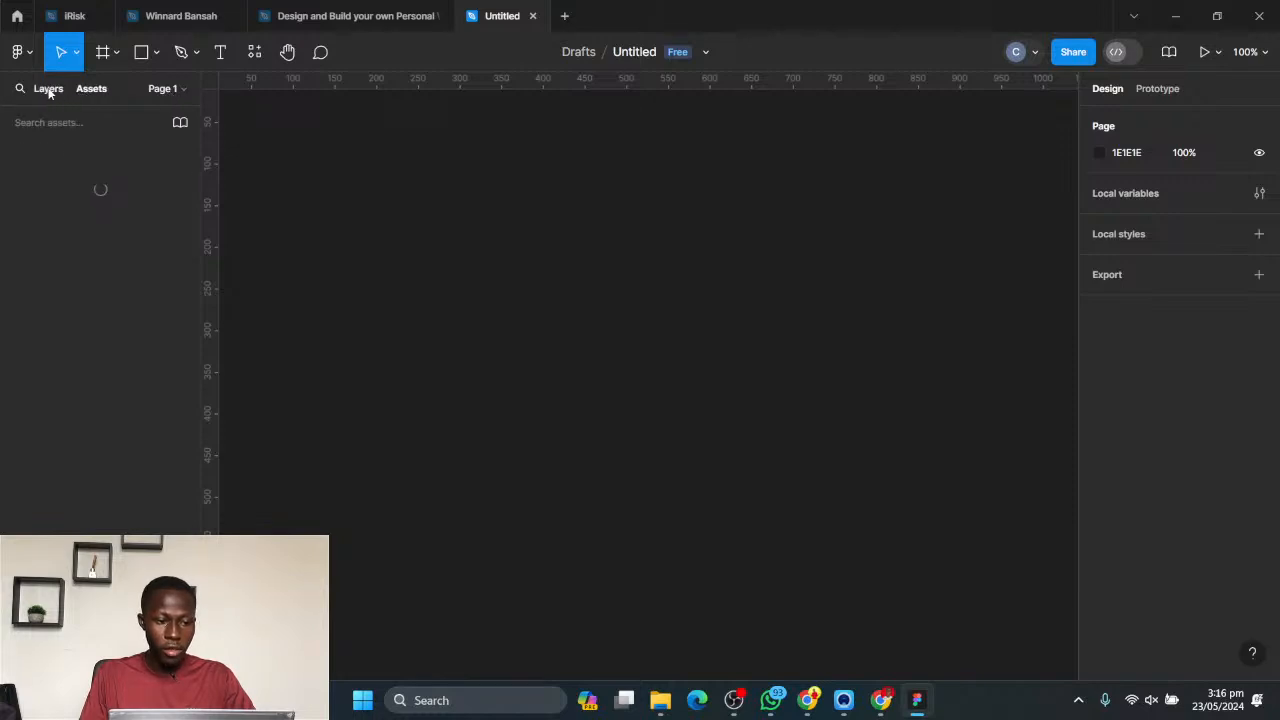
pyautogui.click(47, 89)
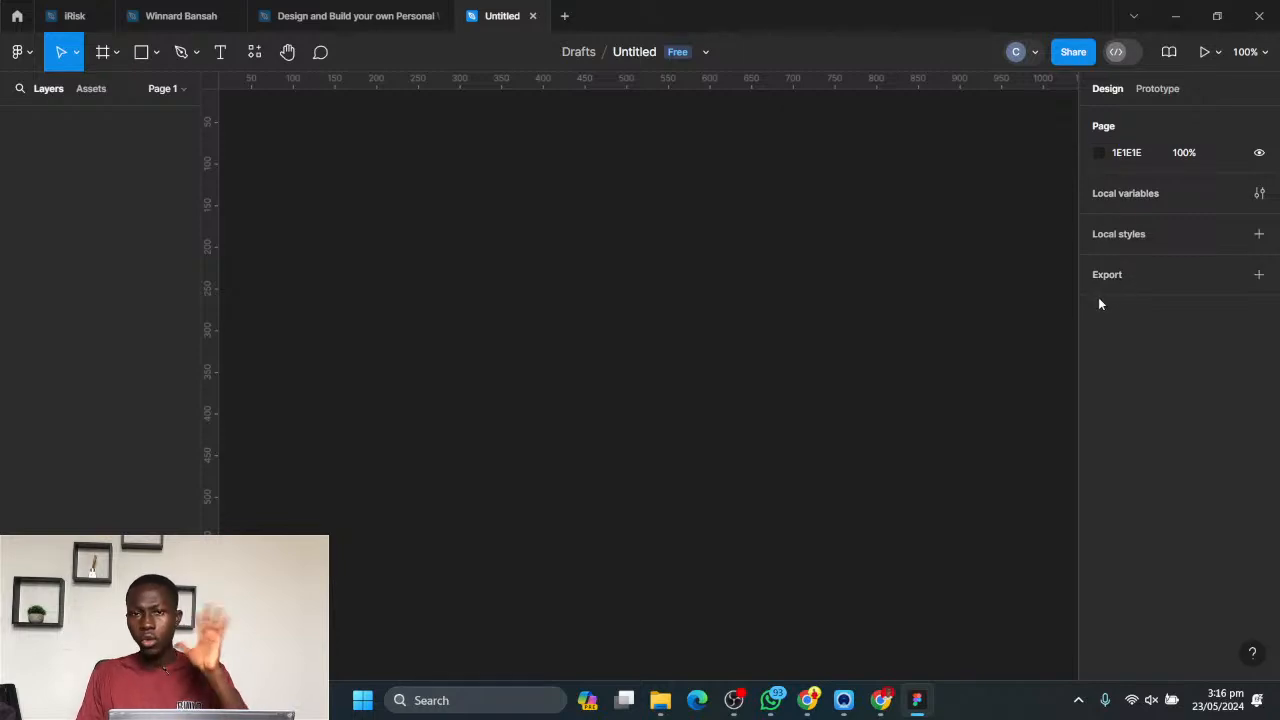
# - Rename the untitled design file as "Design my Portfolio"
pyautogui.click(637, 56)
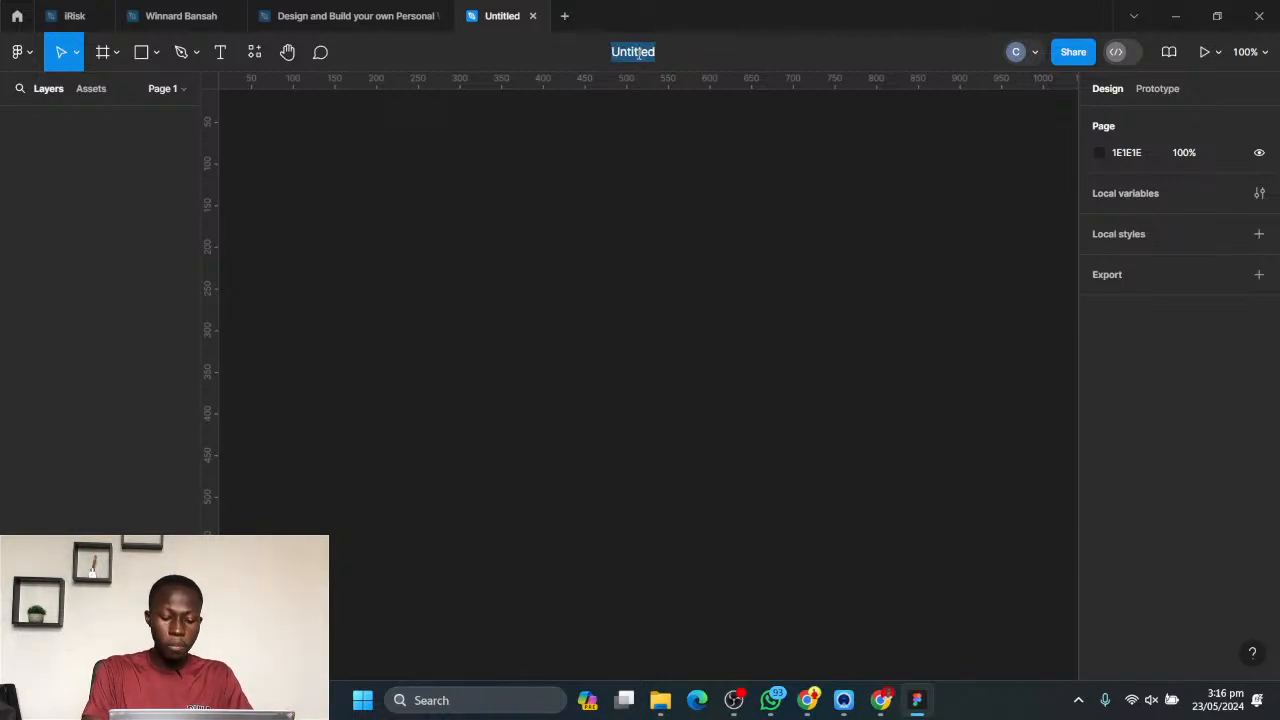
pyautogui.write('Design ')
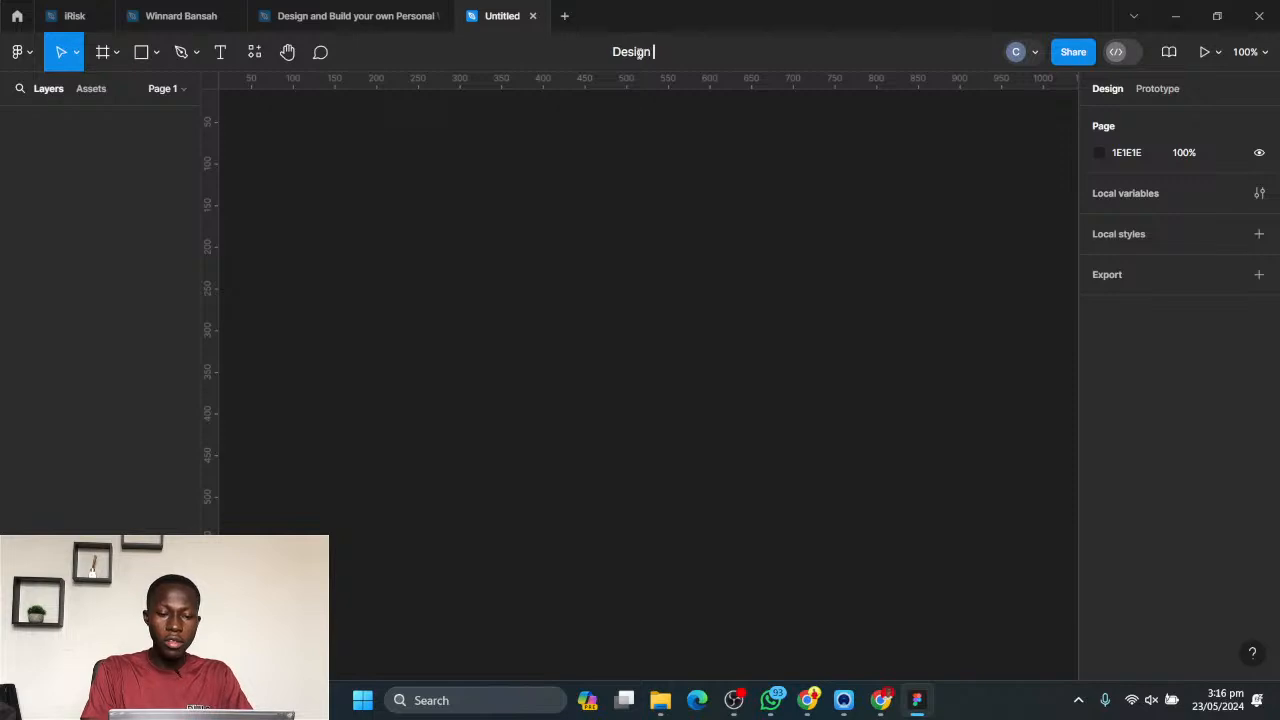
pyautogui.write('my Portfoli')
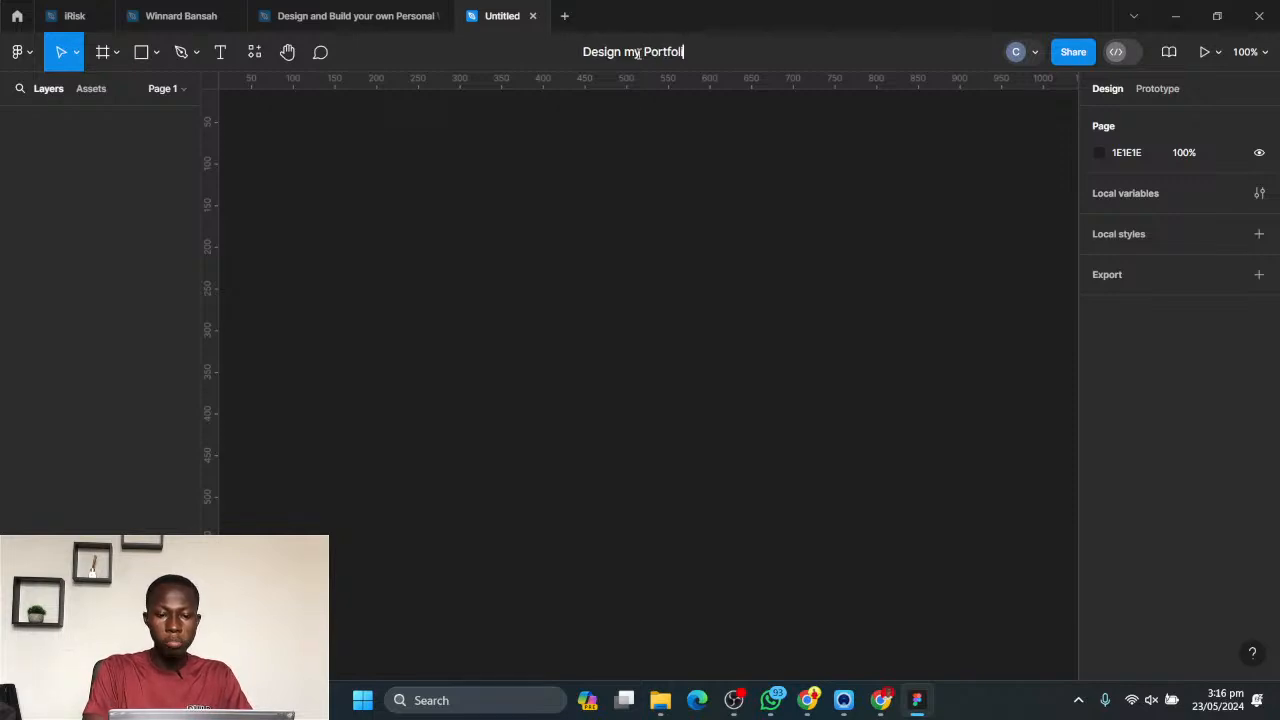
pyautogui.write('o')
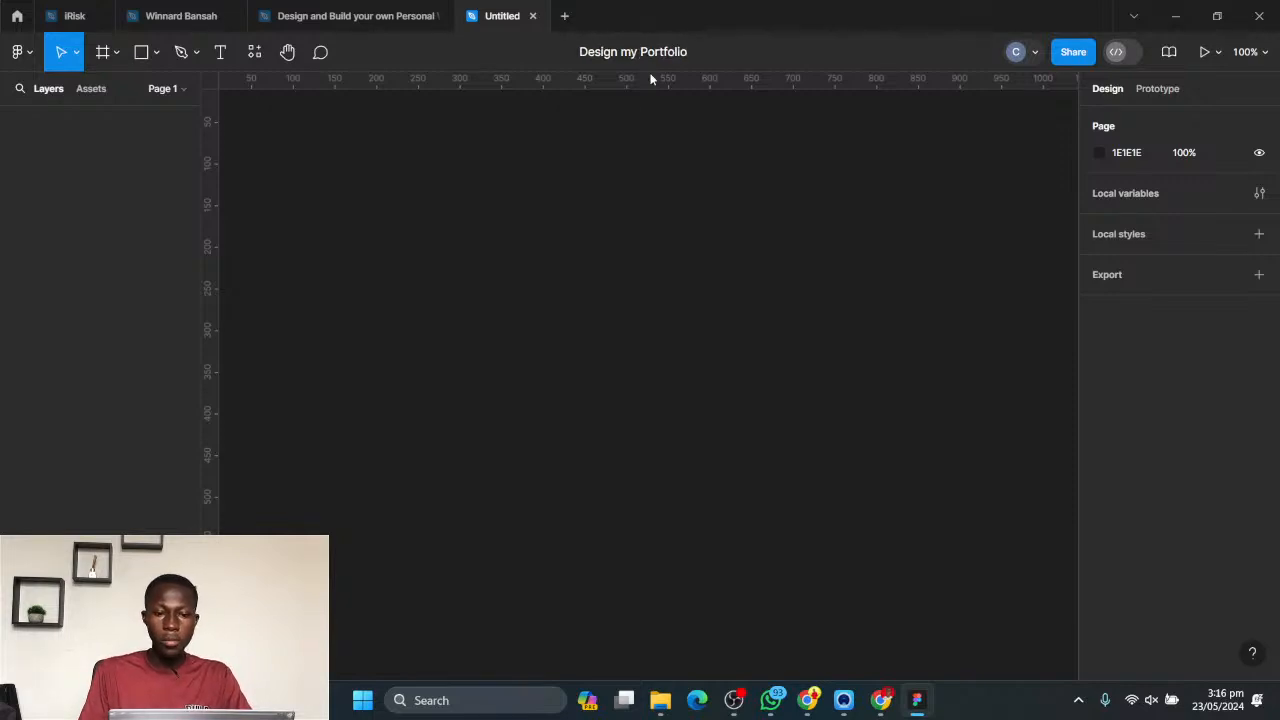
pyautogui.press('Return')
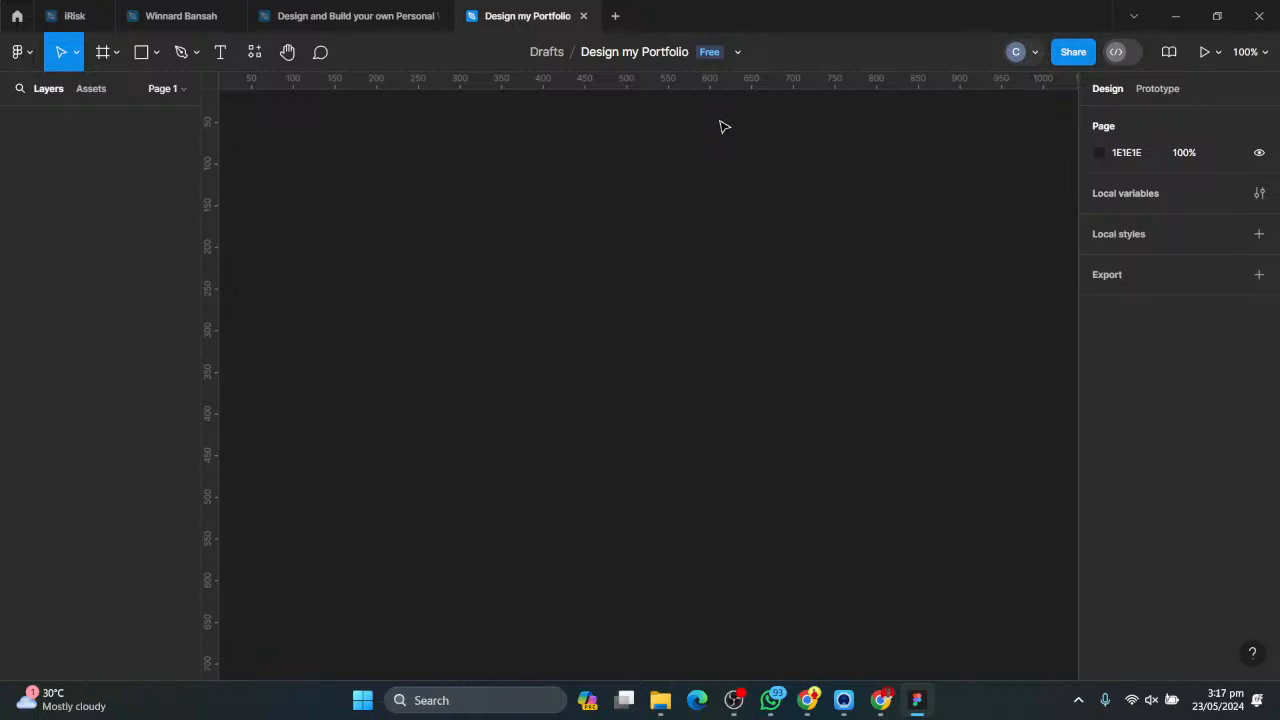
# - Switch between Chrome and the Figma desktop app to check the renamed file among the recents, ending in Chrome
pyautogui.click(807, 700)
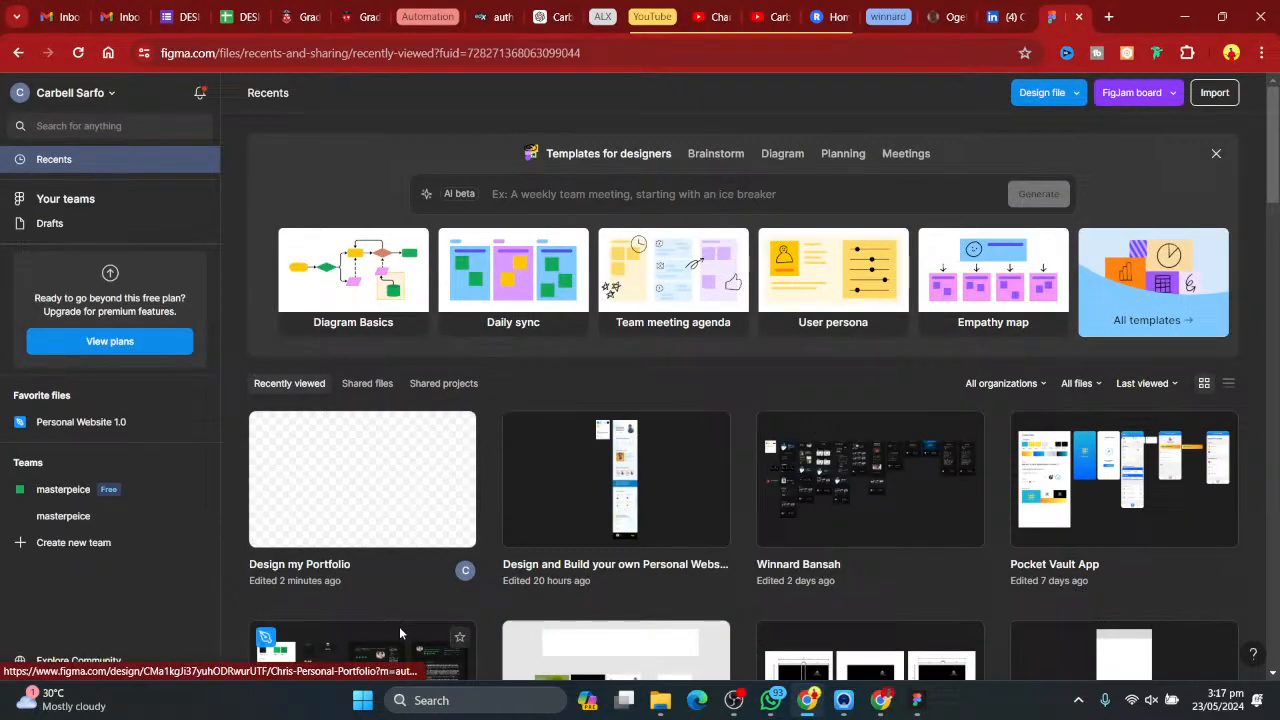
pyautogui.click(921, 700)
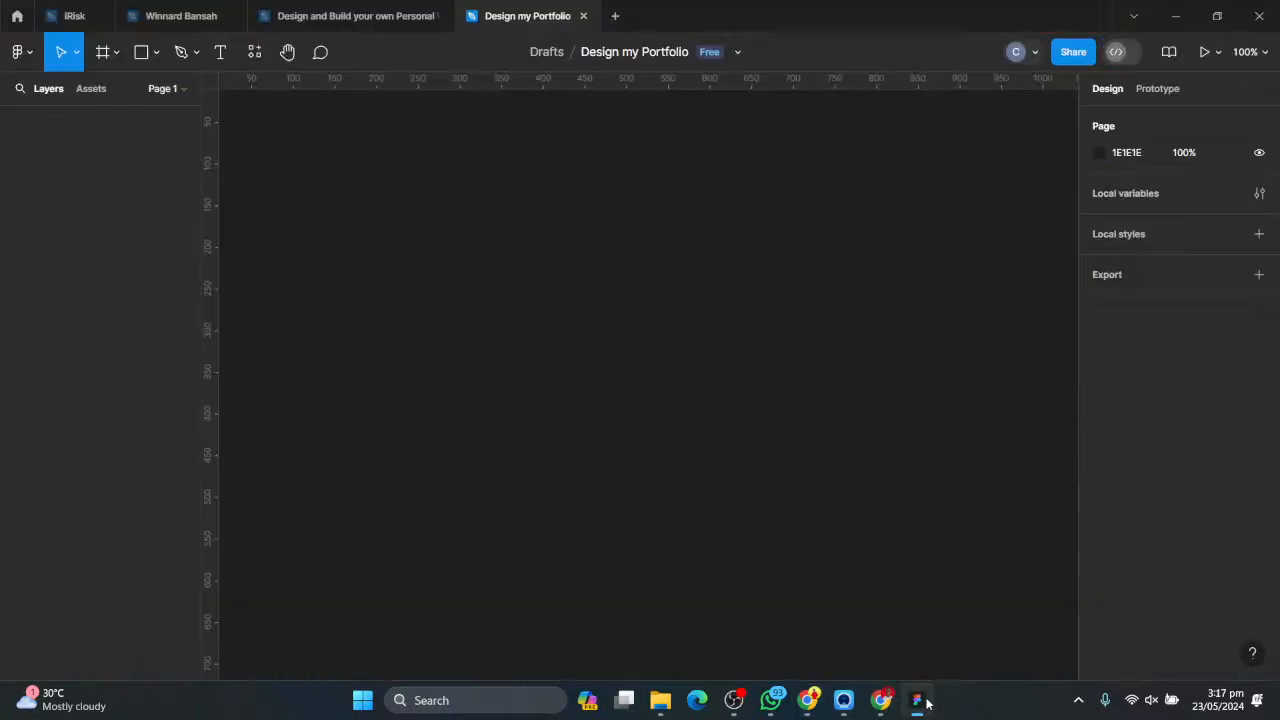
pyautogui.click(927, 703)
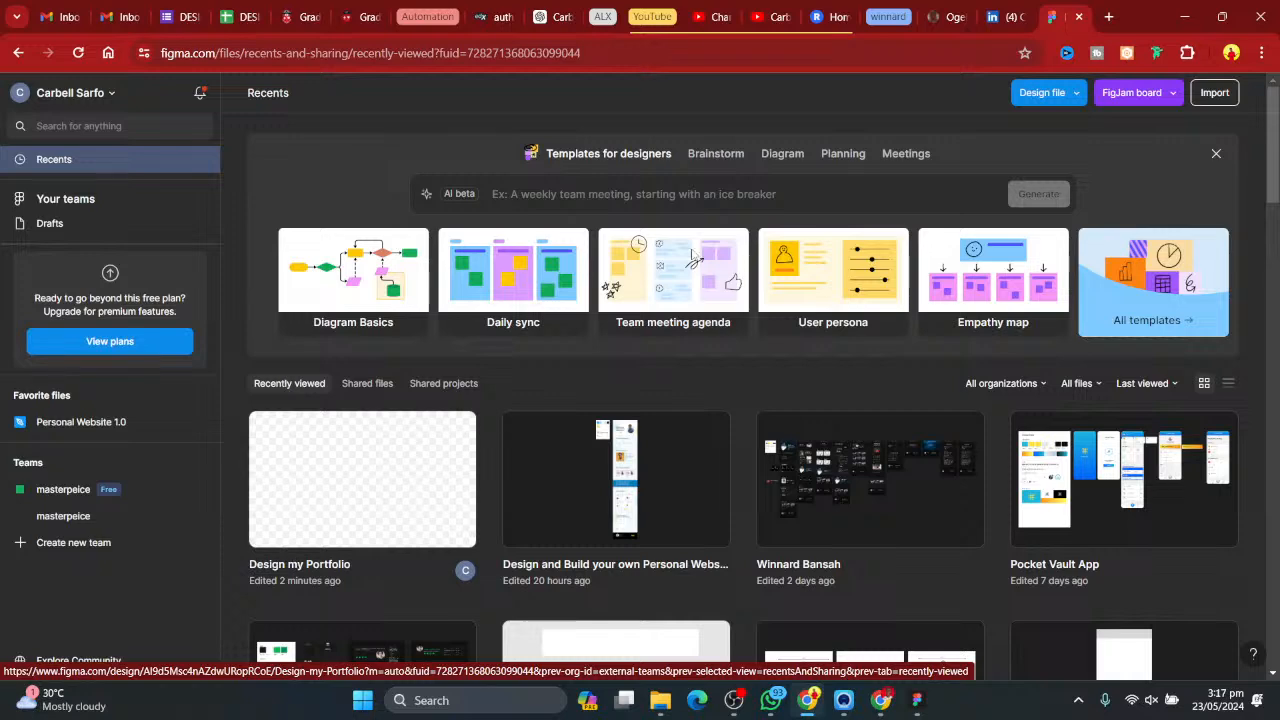
# - Search for "portfolio website design ideas" in a new browser tab and browse the results
pyautogui.click(1110, 17)
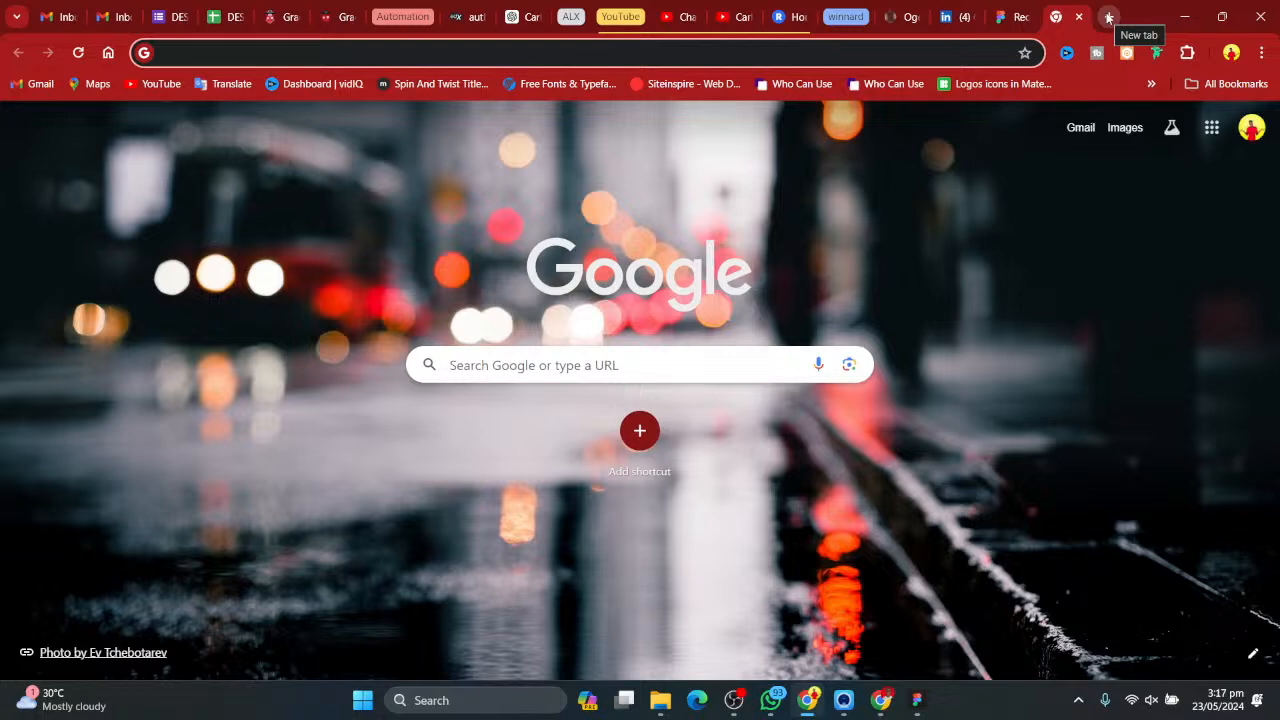
pyautogui.write('website footer designs')
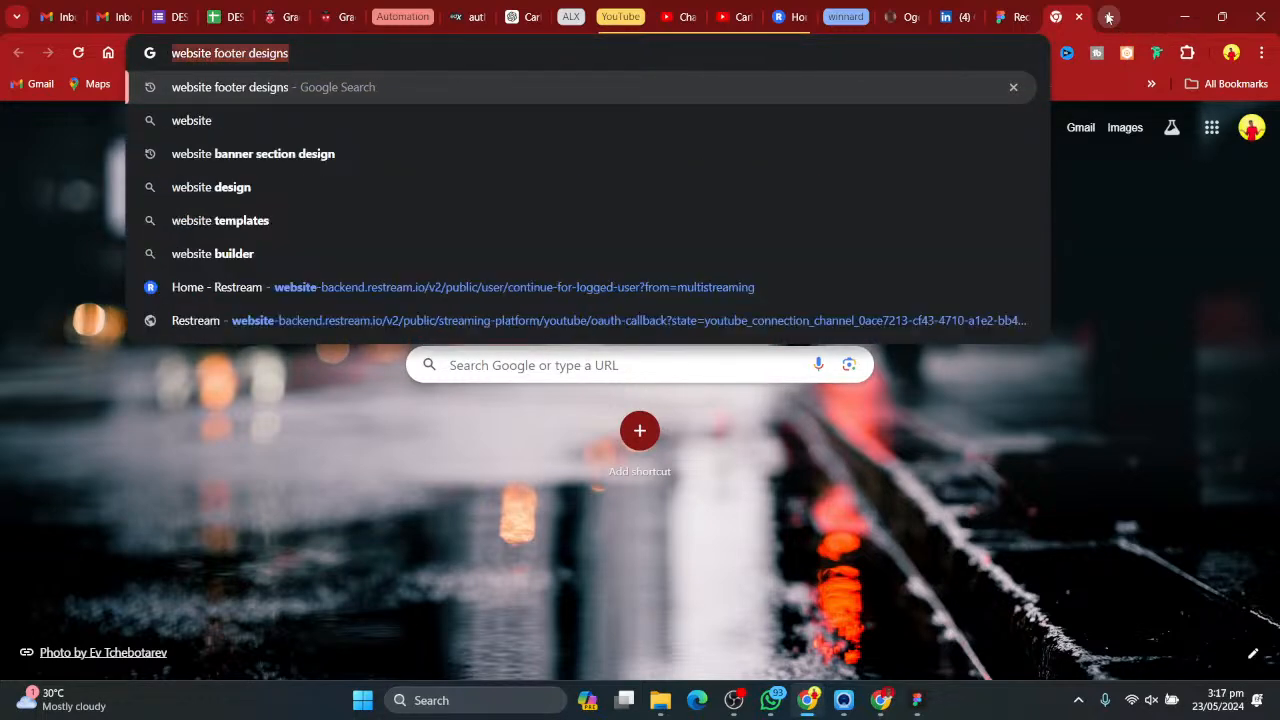
pyautogui.hotkey('ctrl', 'a')
pyautogui.write('portf')
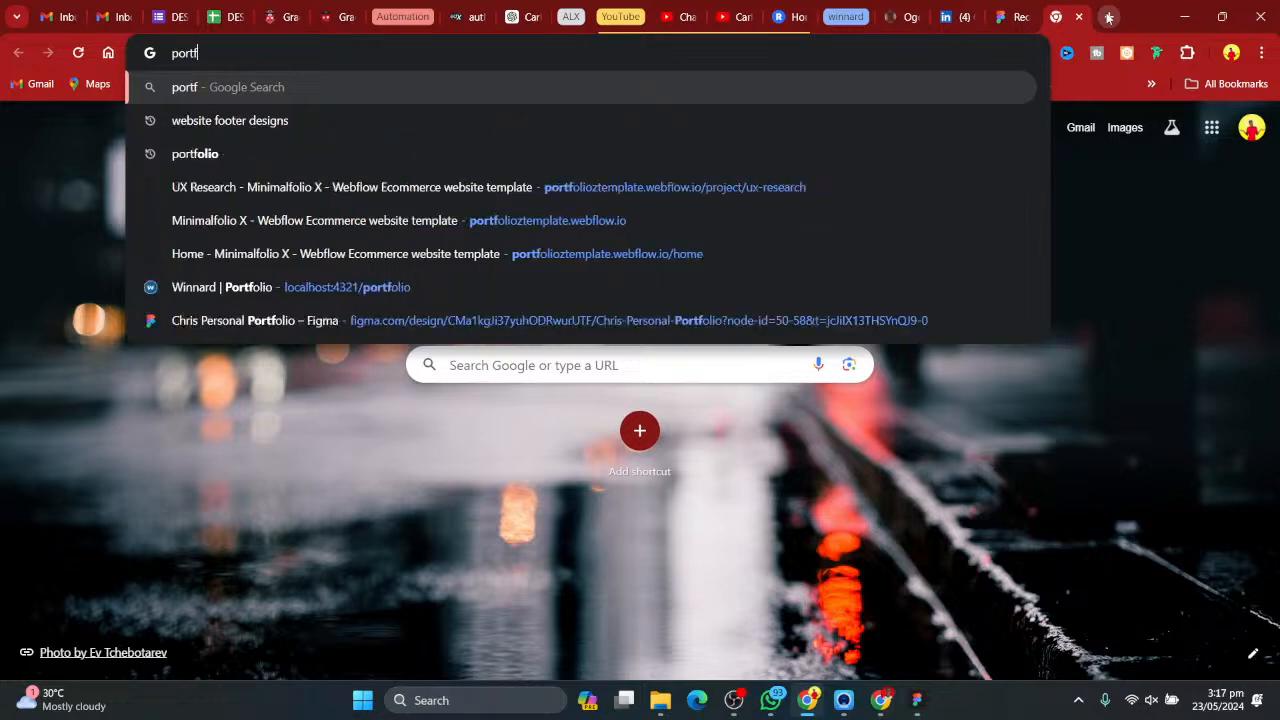
pyautogui.write('olio websit')
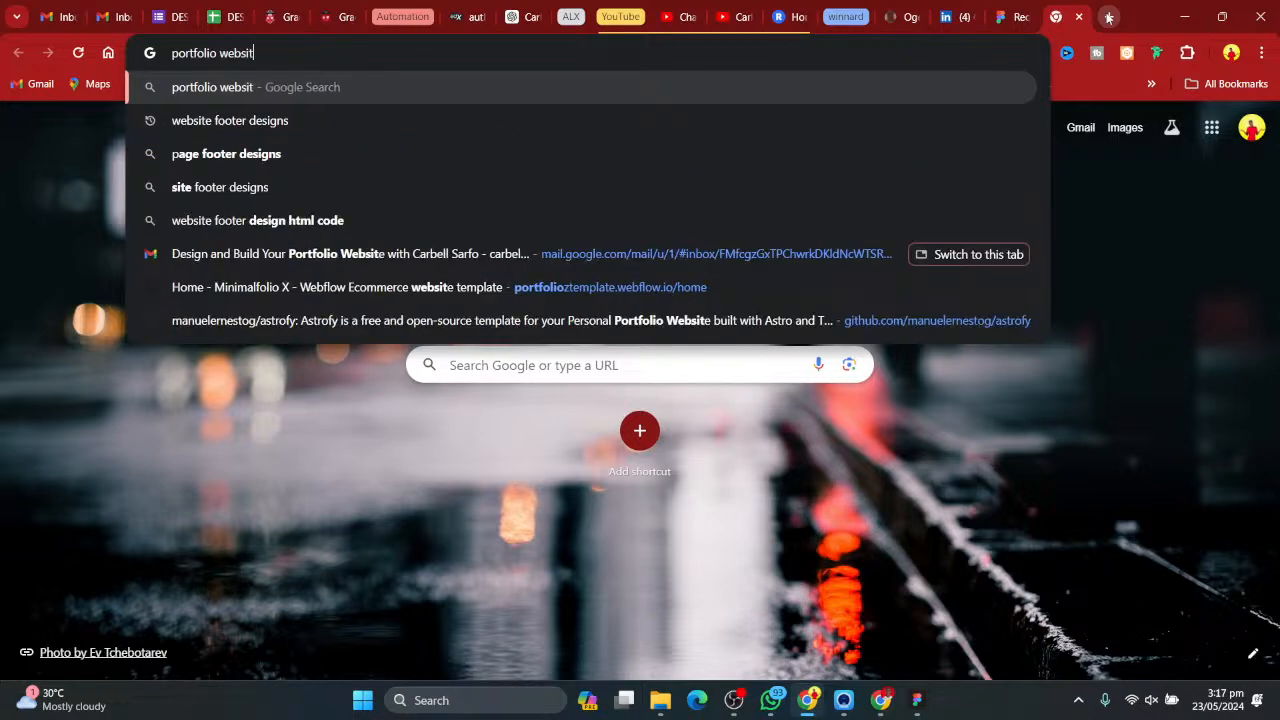
pyautogui.write('e design')
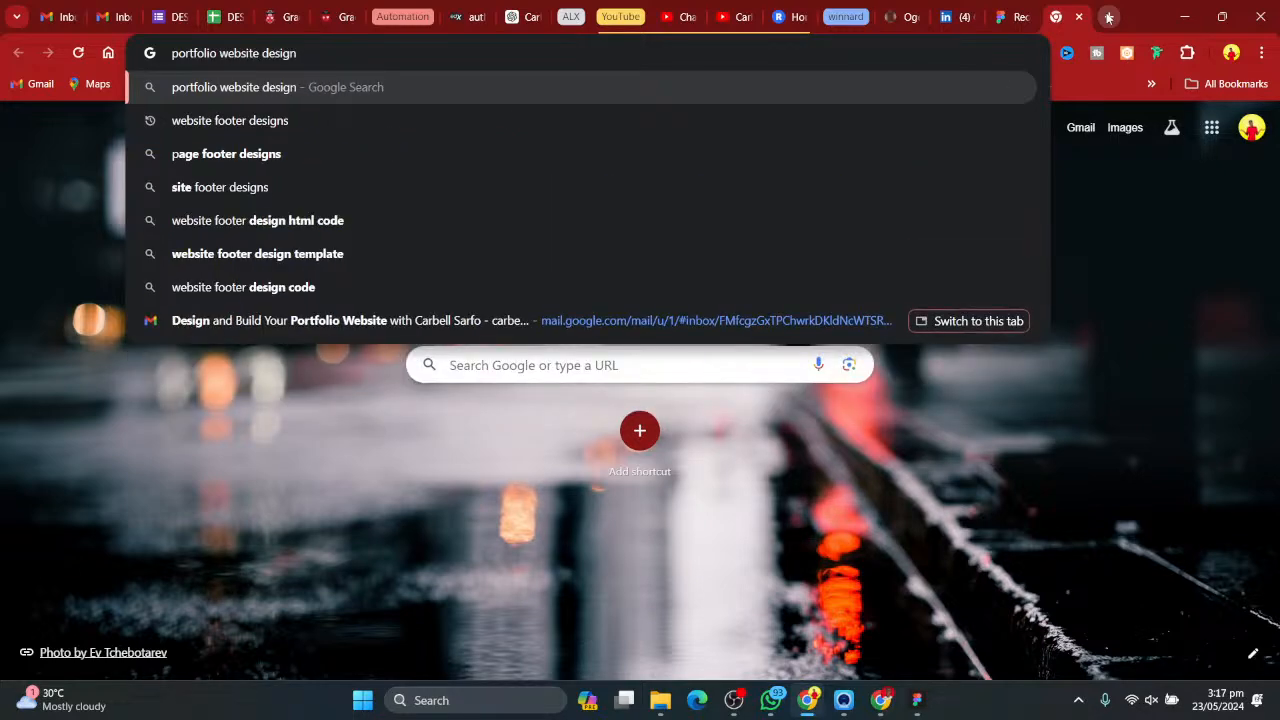
pyautogui.write('t')
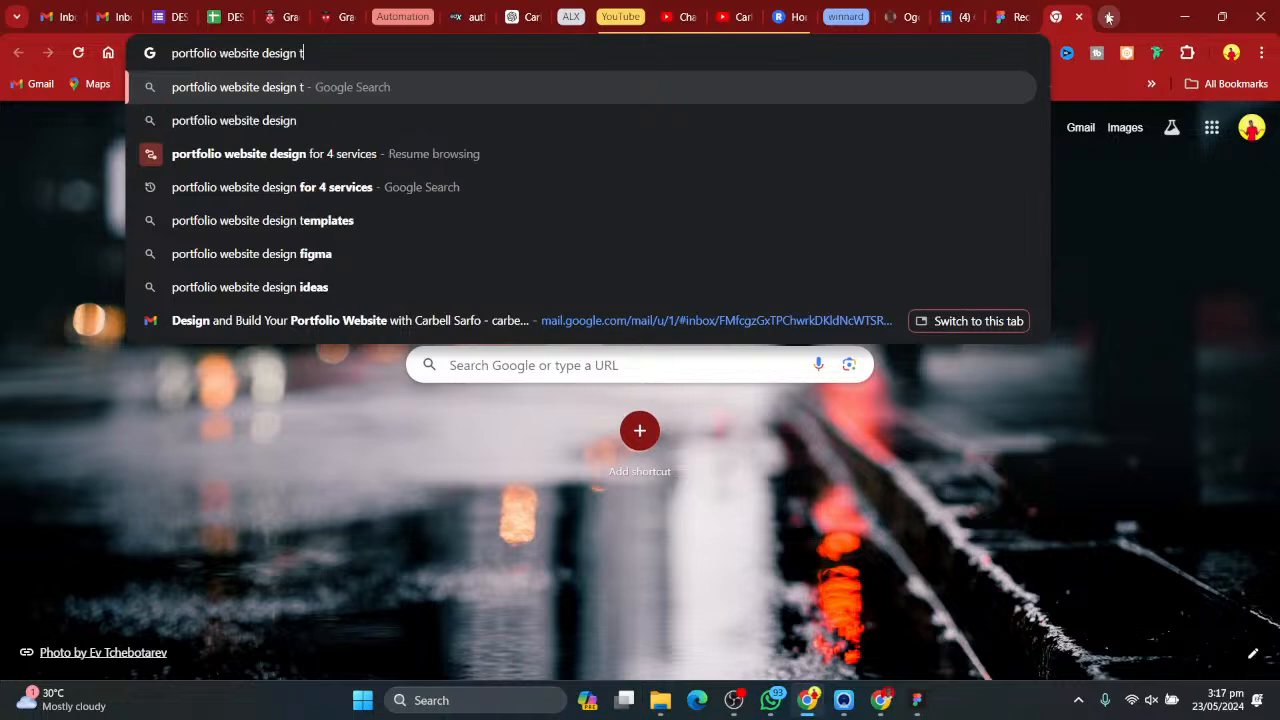
pyautogui.write('deas')
pyautogui.press('Return')
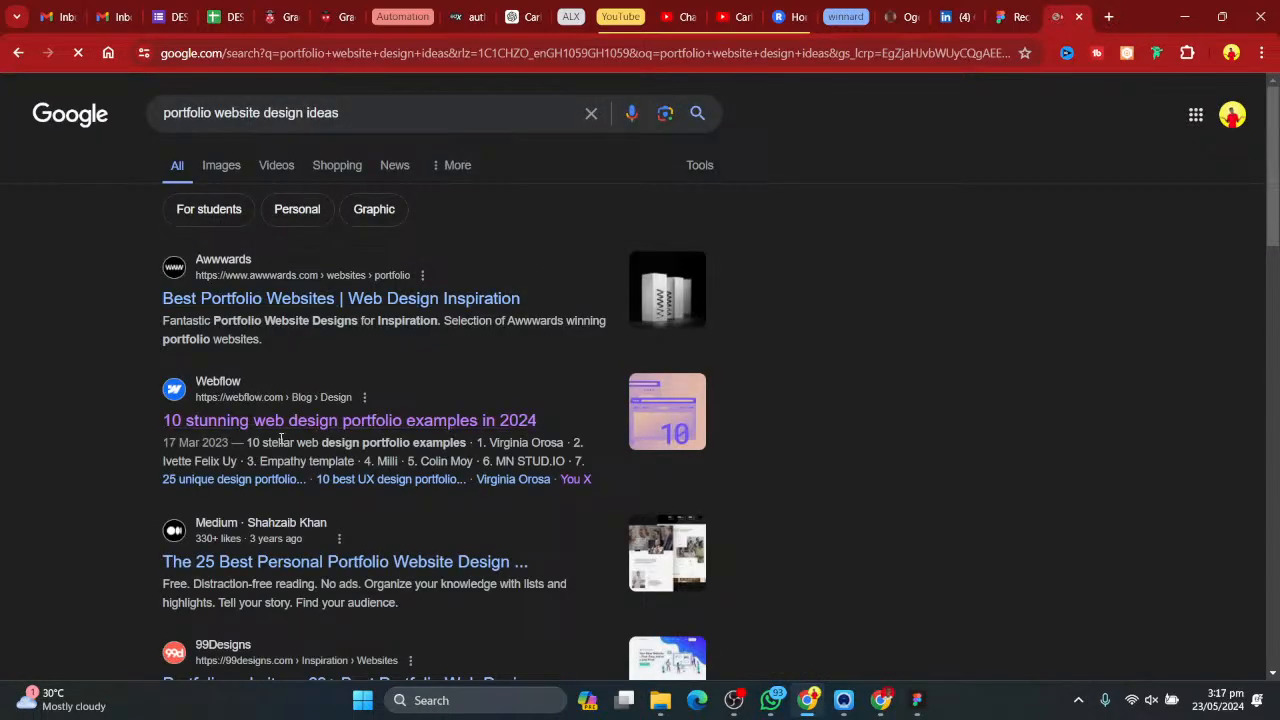
pyautogui.scroll(-1, 27, 390)
pyautogui.scroll(-2, 28, 396)
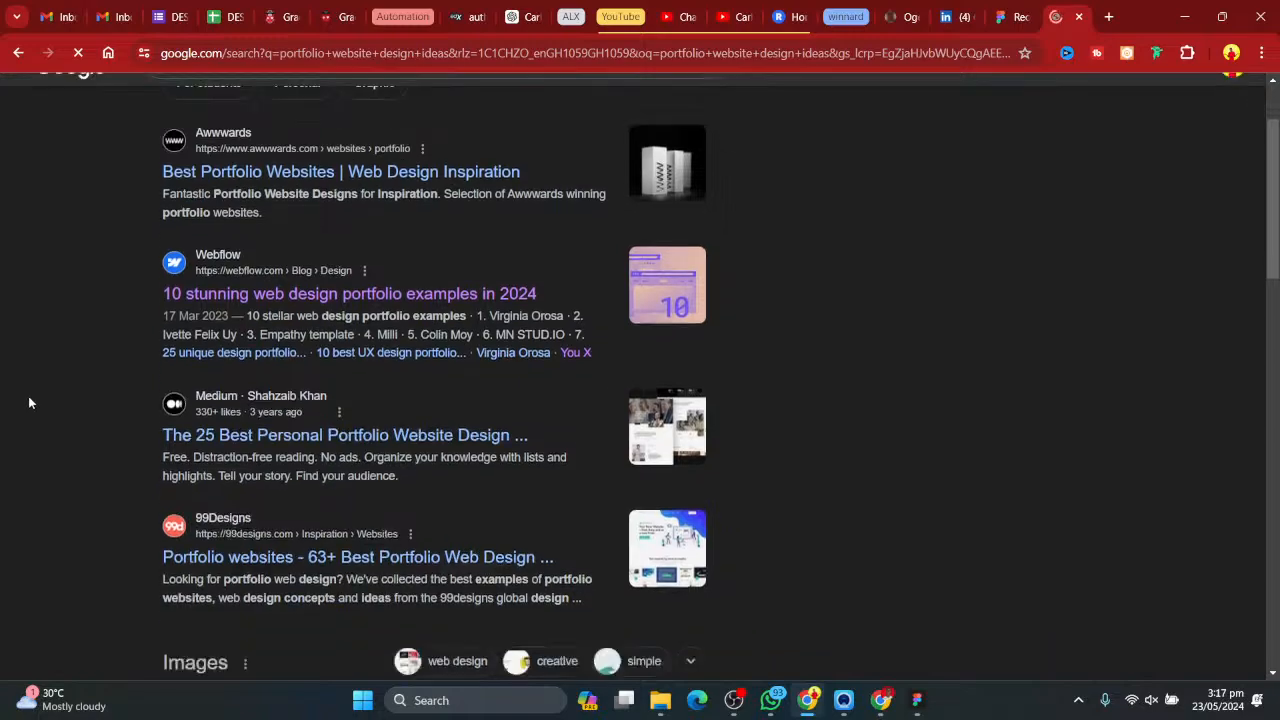
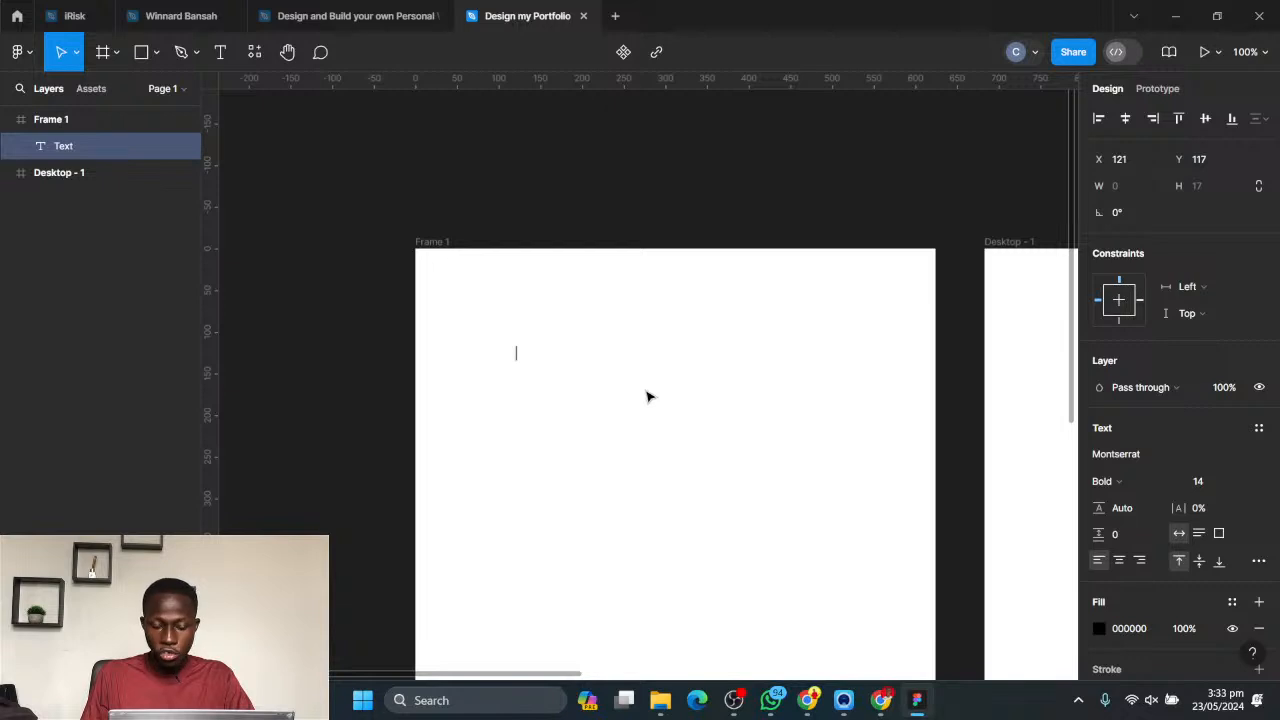
# - Enter "colors" as the content of the new text in Frame 1 and deselect it
pyautogui.write('colors')
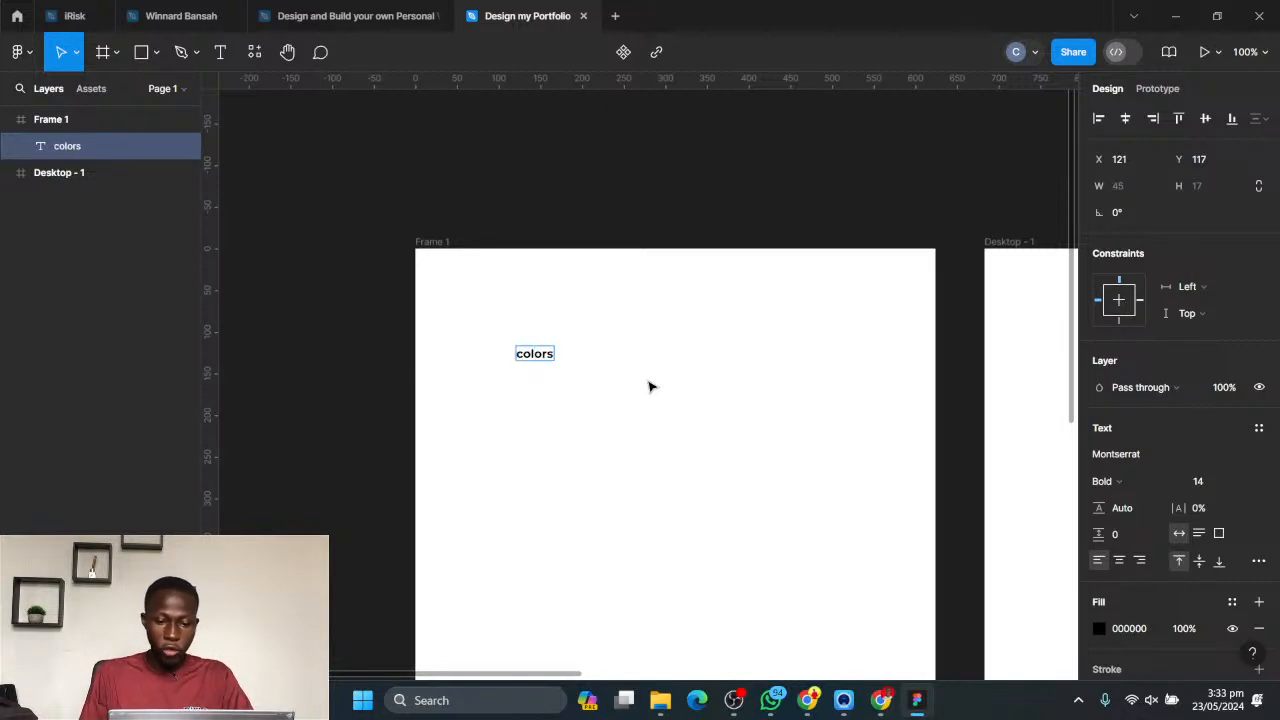
pyautogui.press('Escape')
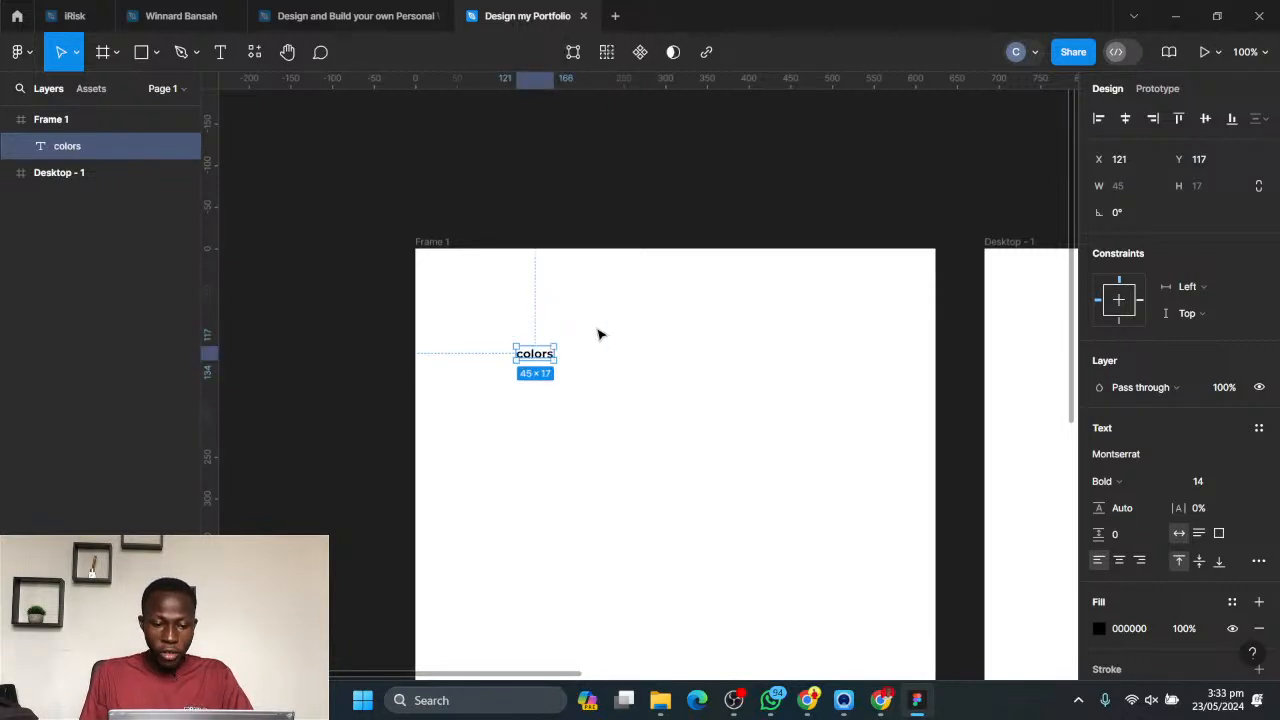
pyautogui.click(684, 365)
# - Add a second text reading "Colors" just below the first one in Frame 1
pyautogui.press('t')
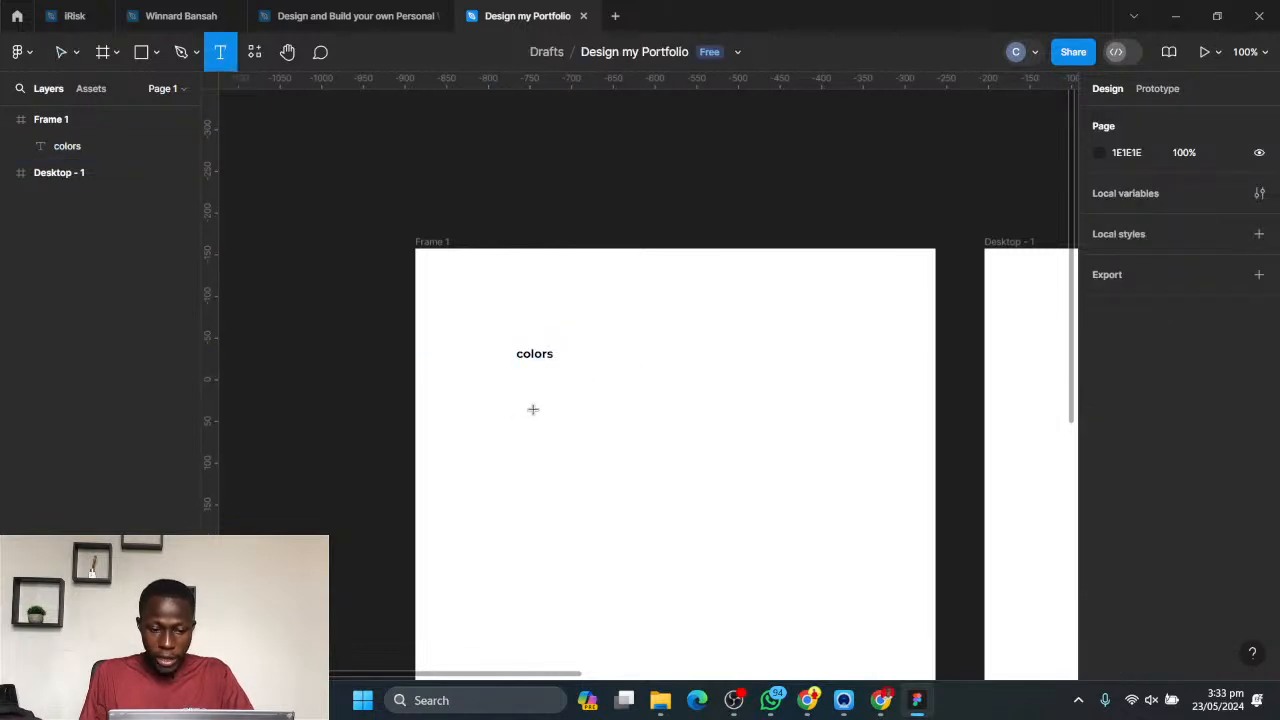
pyautogui.click(531, 407)
pyautogui.write('Colors')
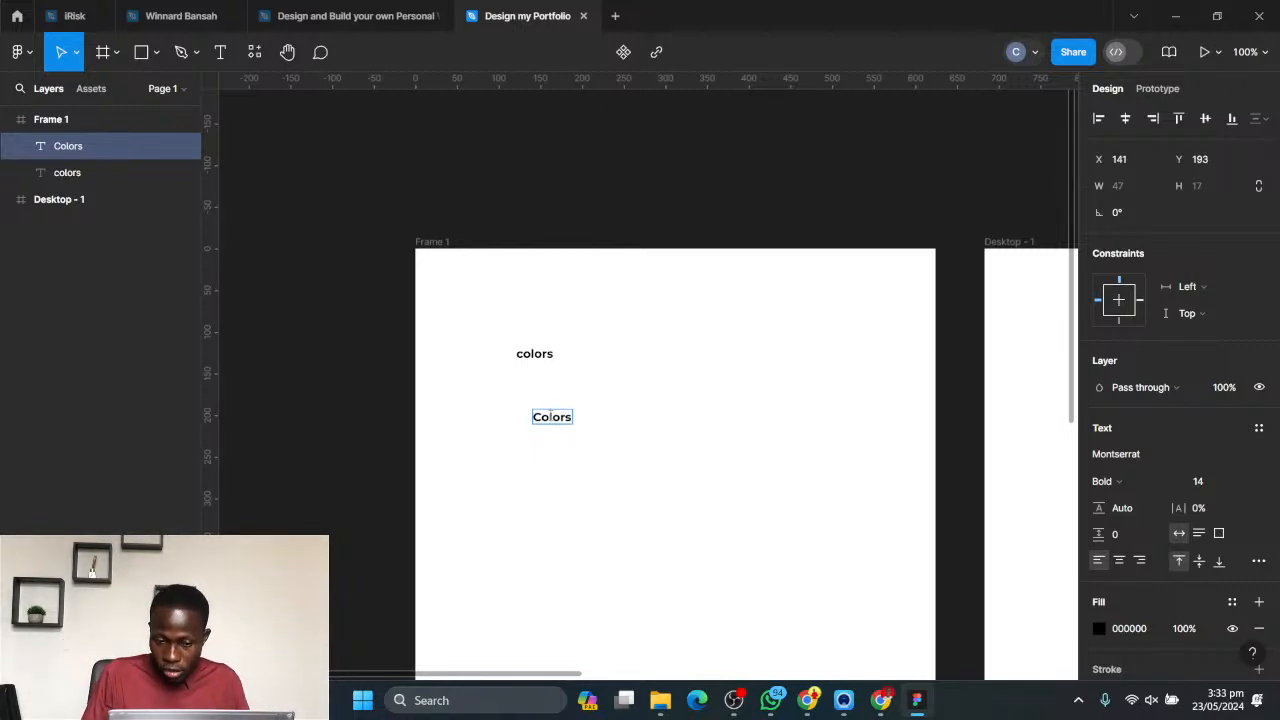
pyautogui.press('Escape')
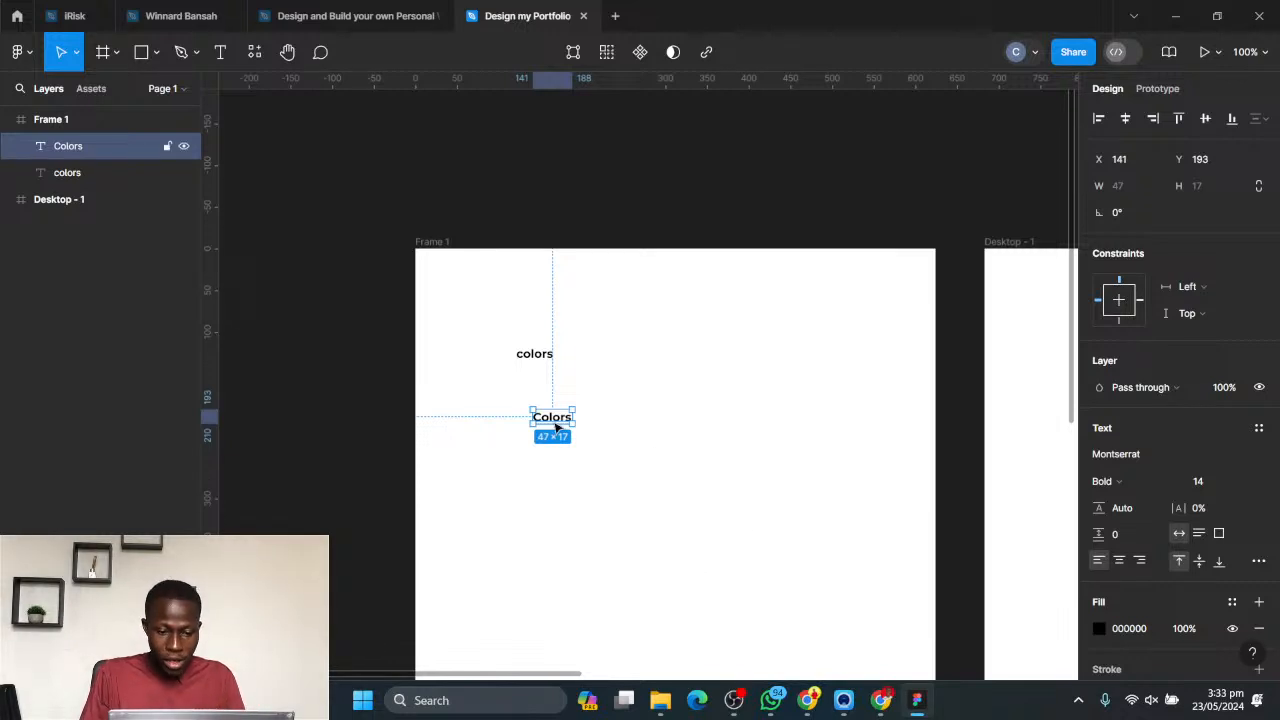
# - Replace the content of the lower text in Frame 1 with "typography"
pyautogui.doubleClick(557, 424)
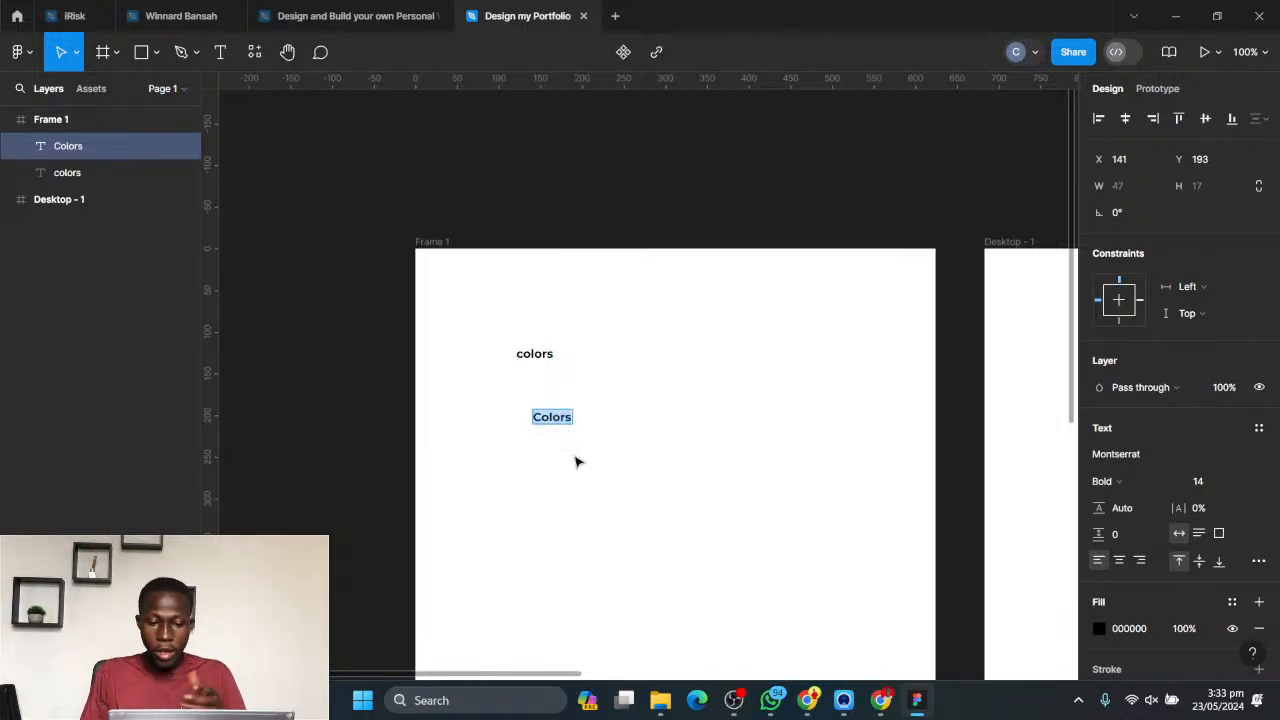
pyautogui.write('Typo')
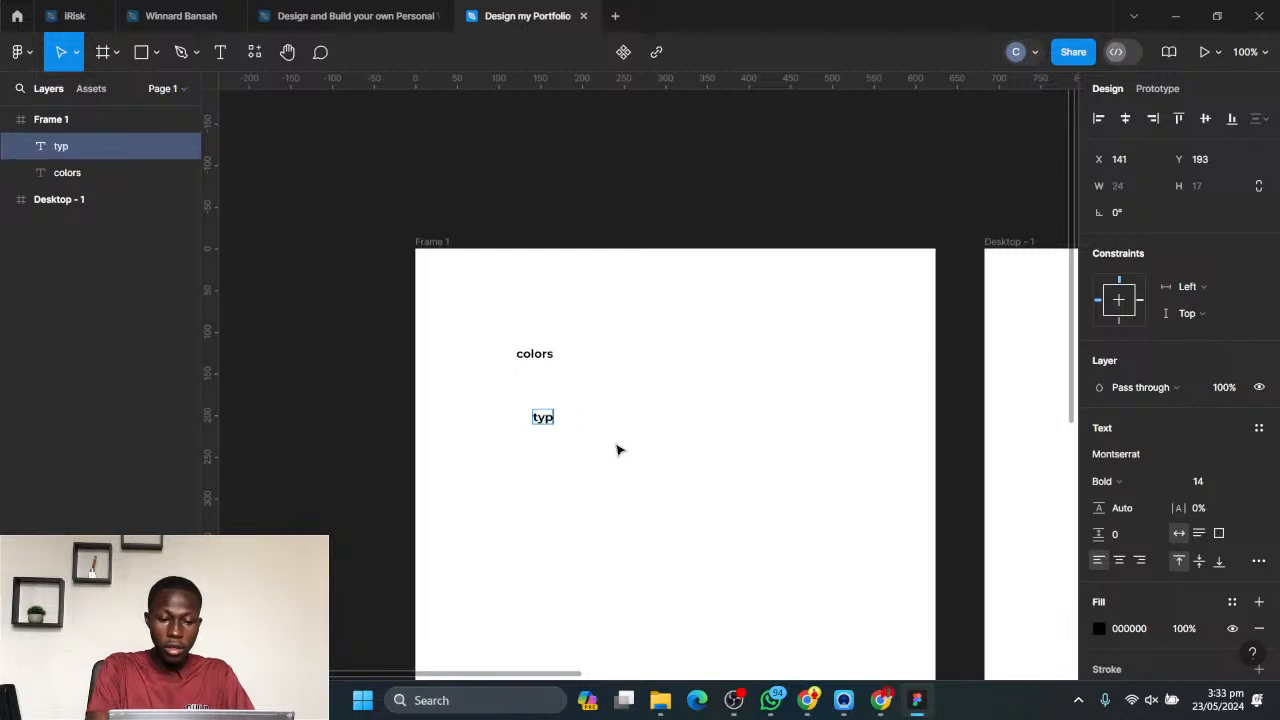
pyautogui.press('BackSpace')
pyautogui.press('BackSpace')
pyautogui.press('BackSpace')
pyautogui.press('BackSpace')
pyautogui.write('typogrpahy')
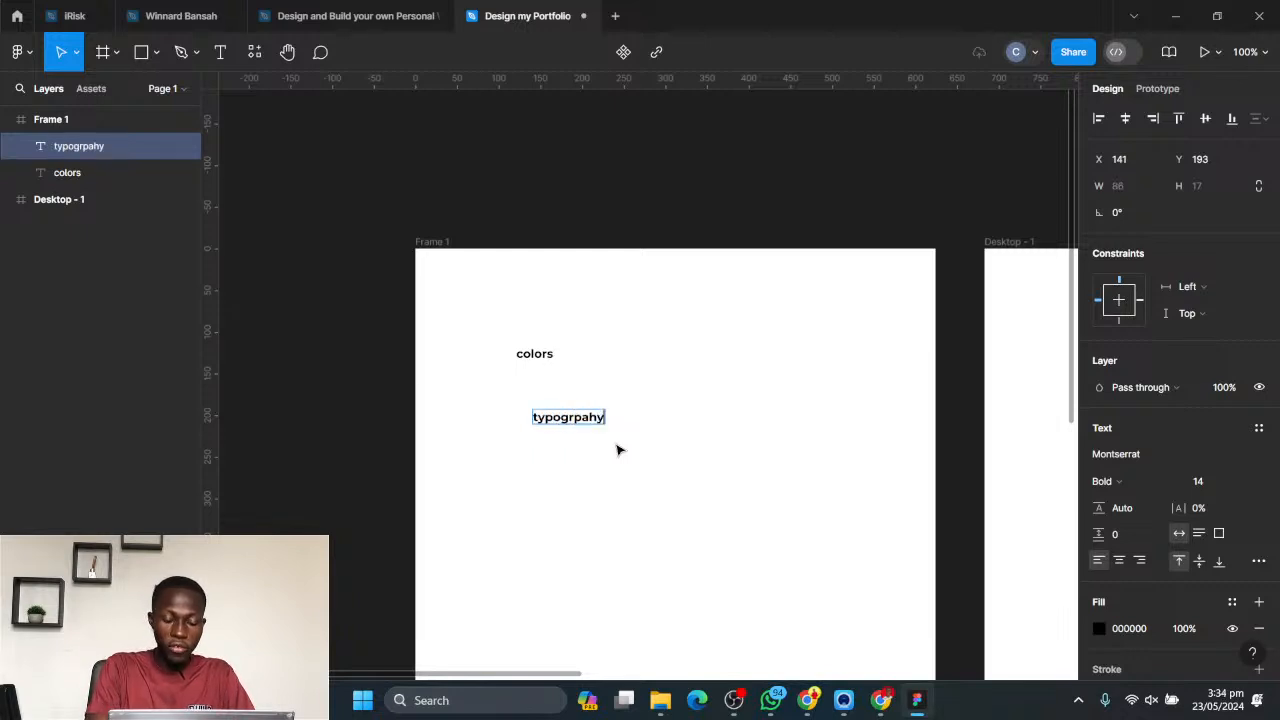
pyautogui.press('BackSpace')
pyautogui.press('BackSpace')
pyautogui.press('BackSpace')
pyautogui.write('aphy')
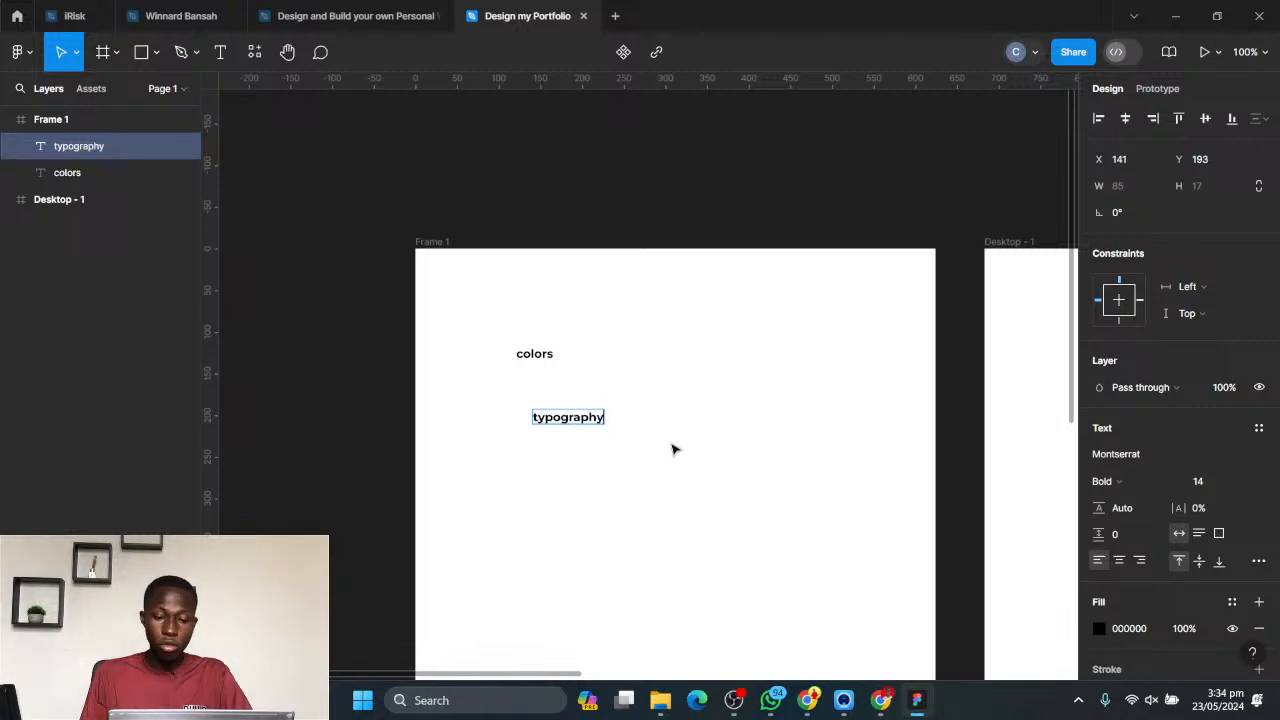
pyautogui.press('Escape')
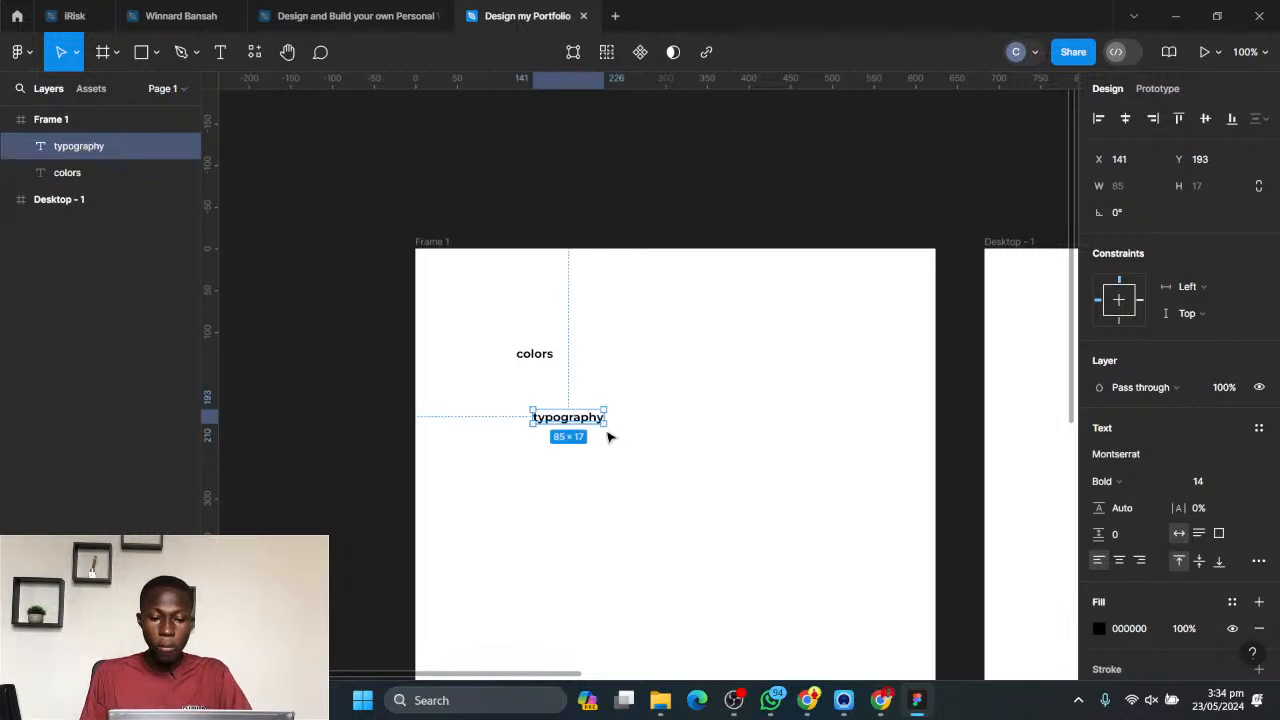
# - Move the "typography" text lower in Frame 1 and the "colors" text to about X 55, Y 65, with their left edges aligned
pyautogui.moveTo(570, 421); pyautogui.dragTo(505, 521)
pyautogui.moveTo(521, 357); pyautogui.dragTo(486, 314)
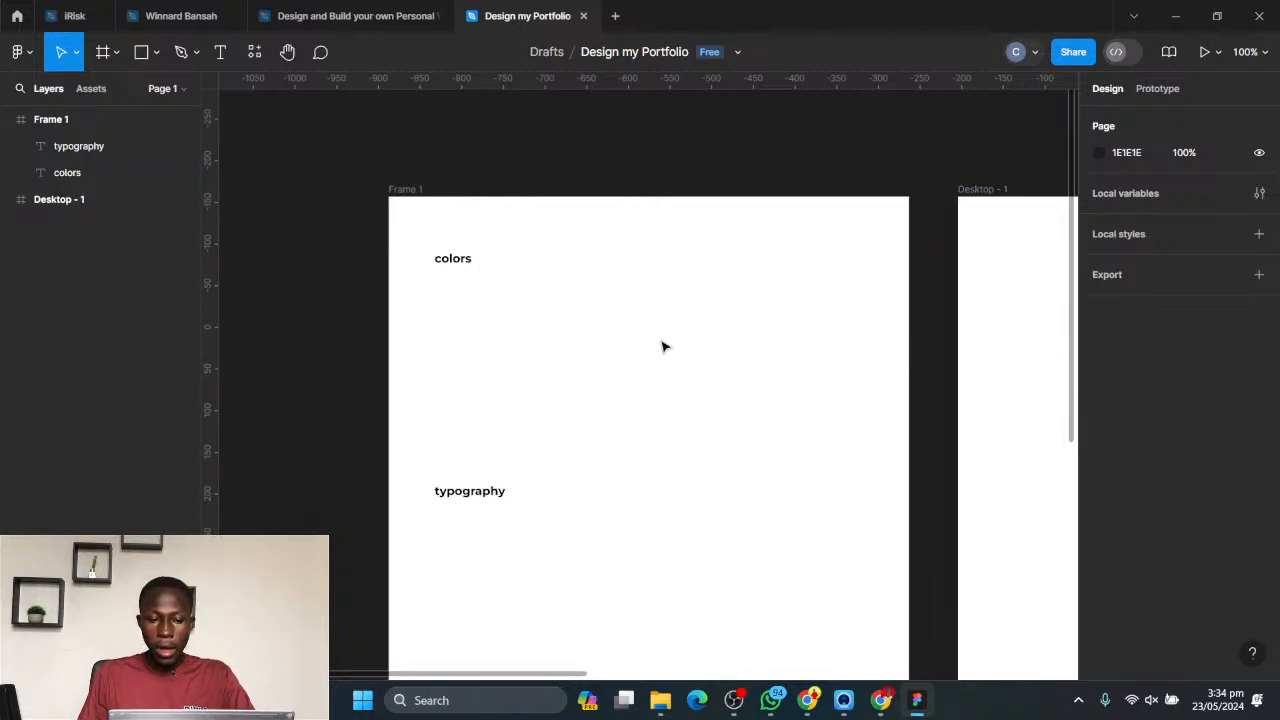
# - Examine the font size choices and the type settings available for the "colors" text
pyautogui.click(445, 260)
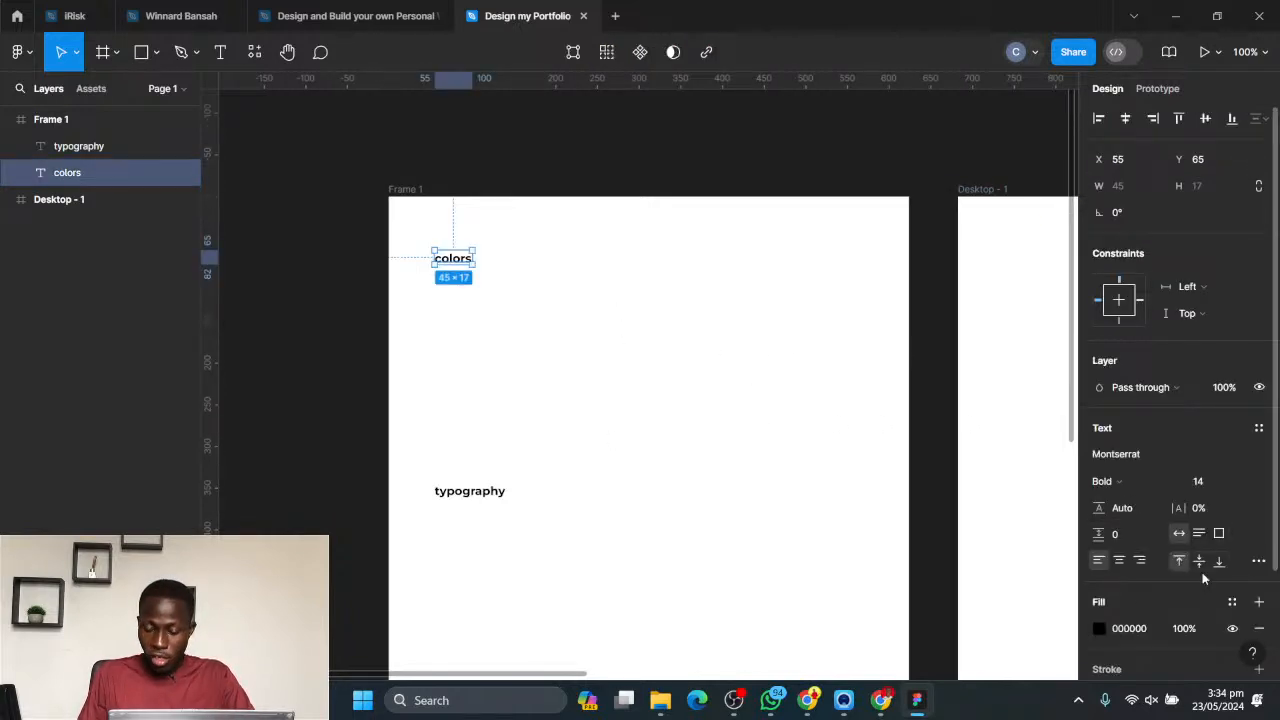
pyautogui.scroll(-2, 1185, 540)
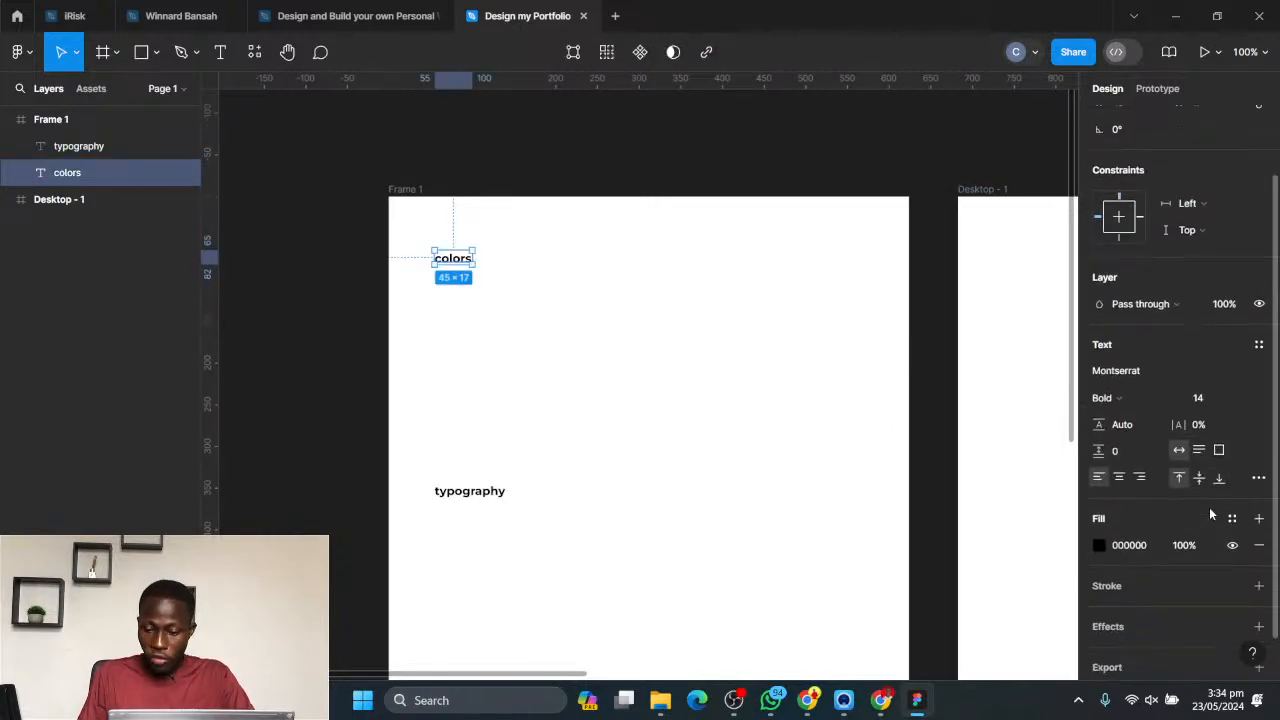
pyautogui.click(1243, 400)
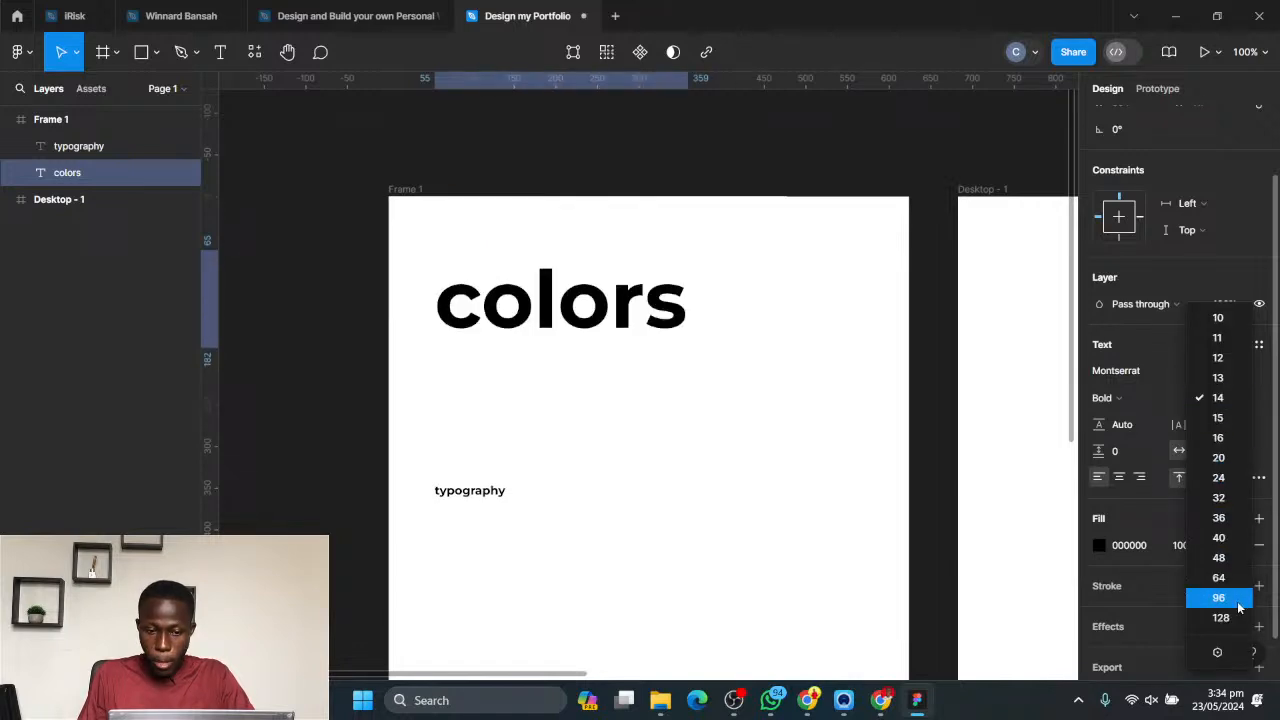
pyautogui.click(1259, 477)
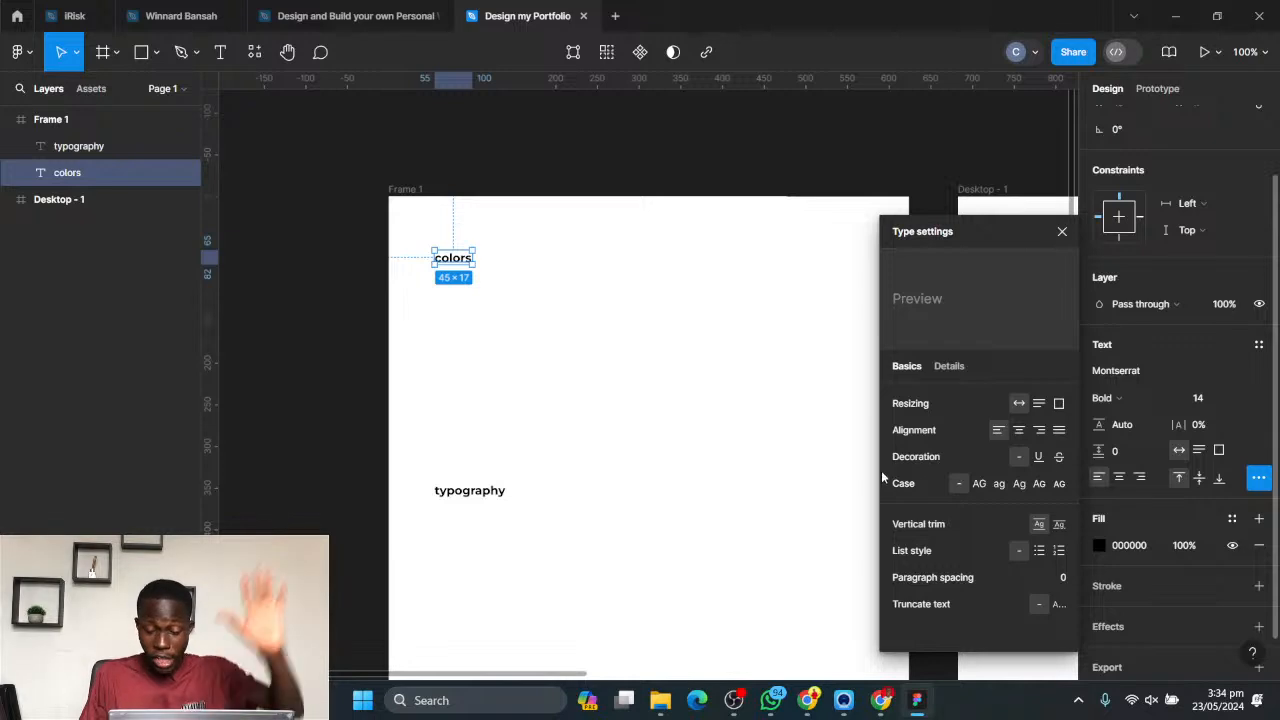
pyautogui.click(1163, 512)
# - Change the fill of the "colors" text to the muted brown-grey 635151
pyautogui.scroll(-1, 1166, 498)
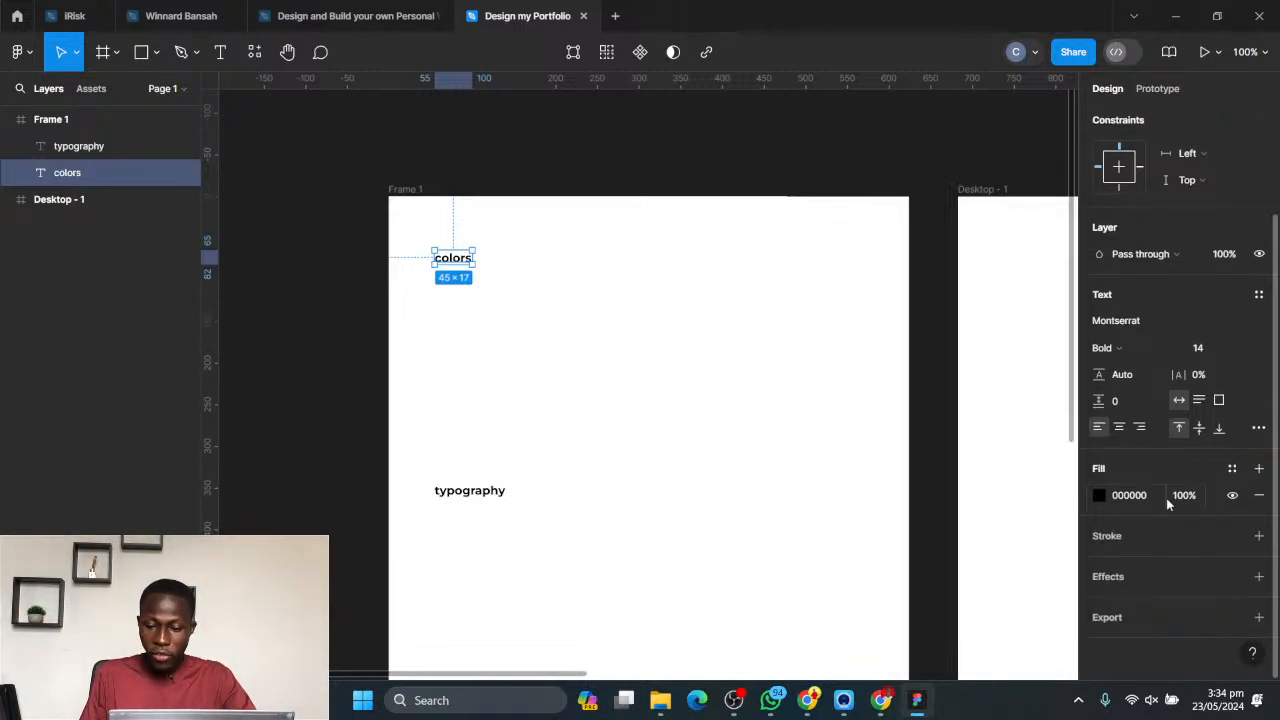
pyautogui.click(1099, 495)
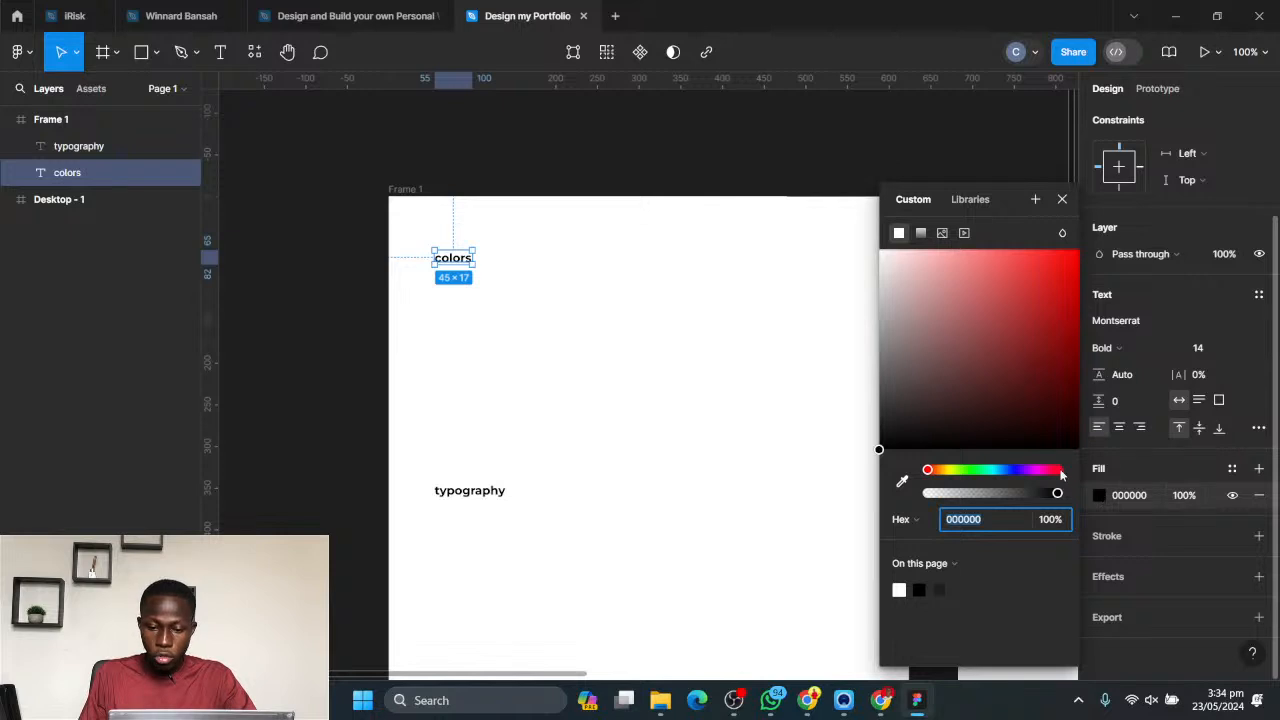
pyautogui.moveTo(1058, 265); pyautogui.dragTo(914, 372)
pyautogui.click(968, 520)
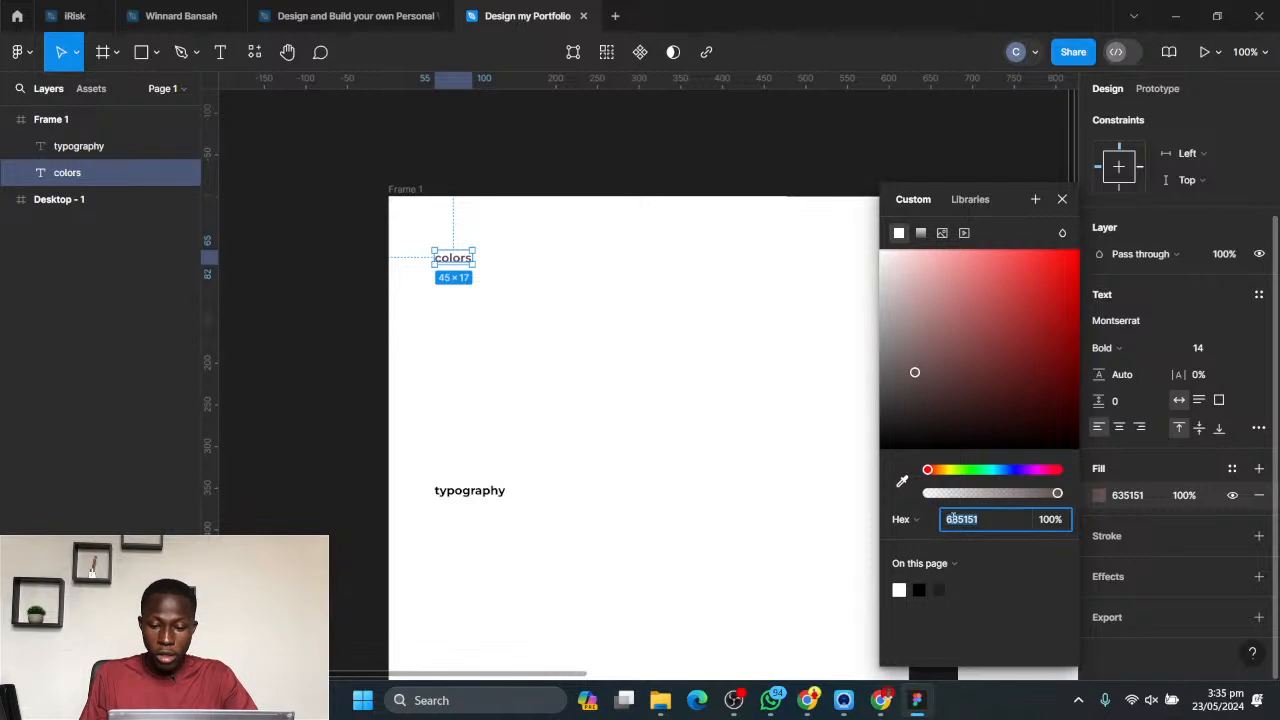
# - View the fill value of the "colors" text as RGB, CSS, HSL and HSB, return to Hex, and close the colour picker
pyautogui.click(926, 520)
pyautogui.click(922, 539)
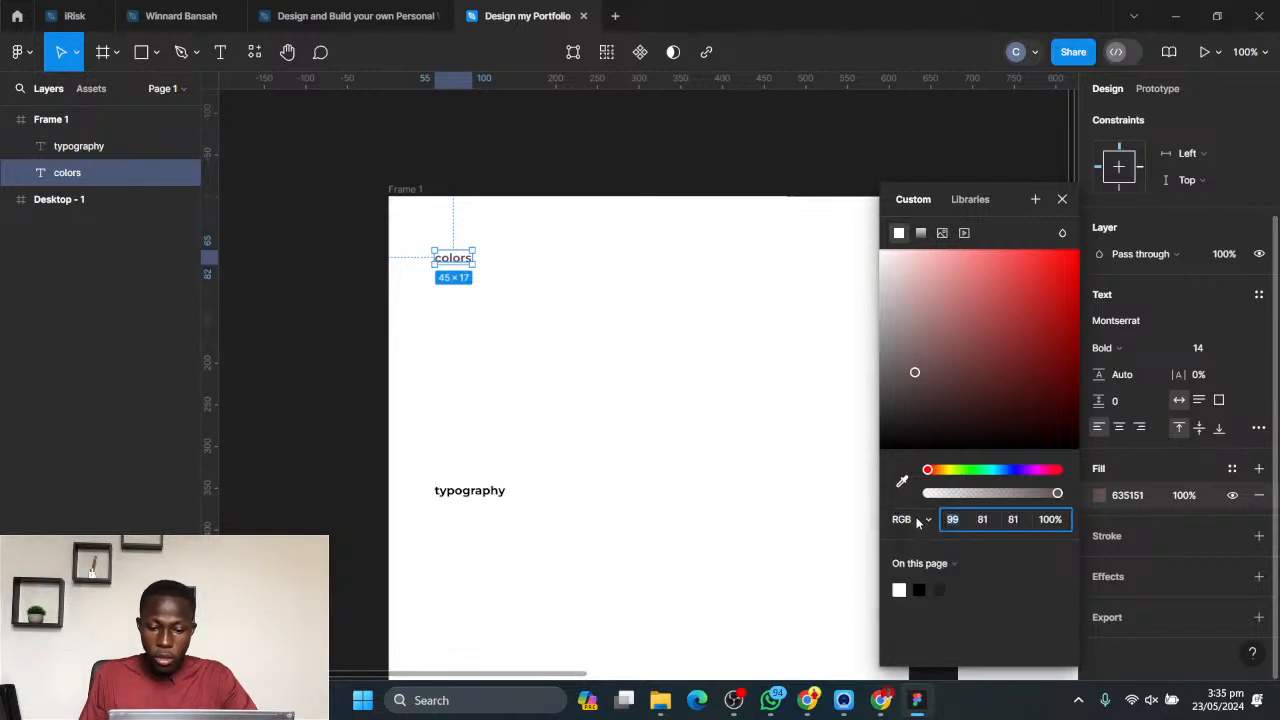
pyautogui.click(920, 521)
pyautogui.click(922, 539)
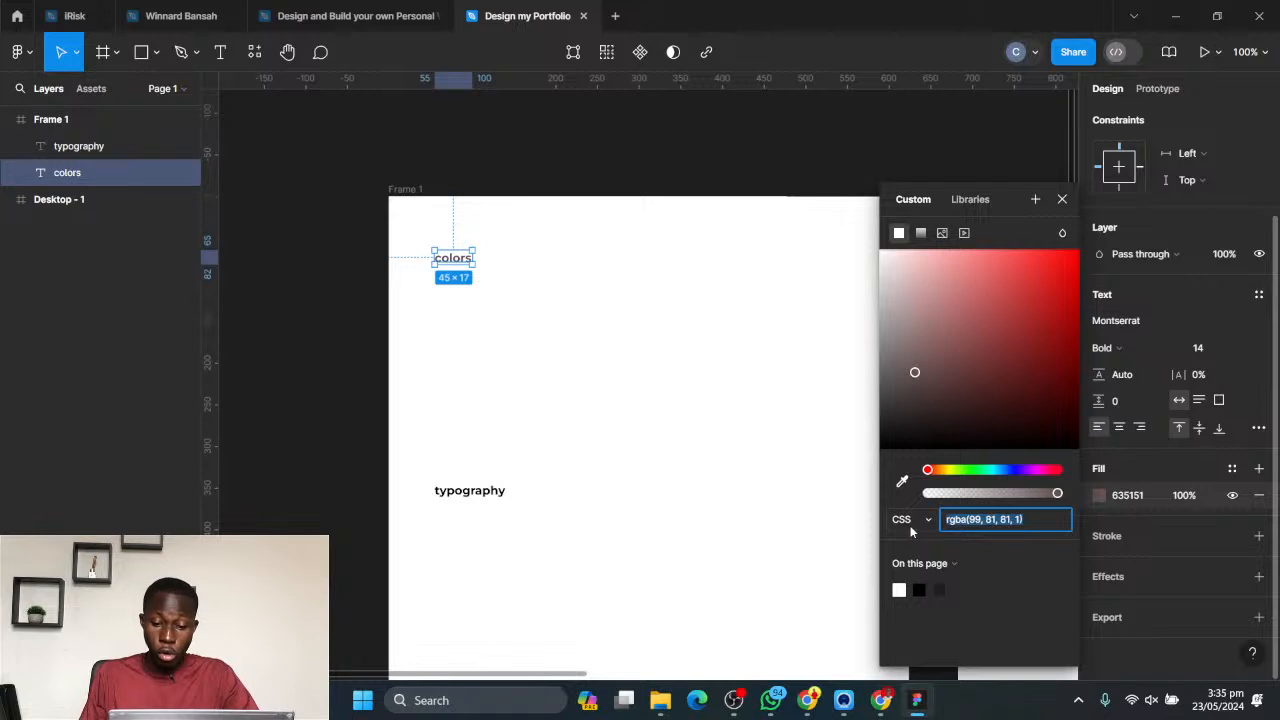
pyautogui.click(910, 522)
pyautogui.click(921, 540)
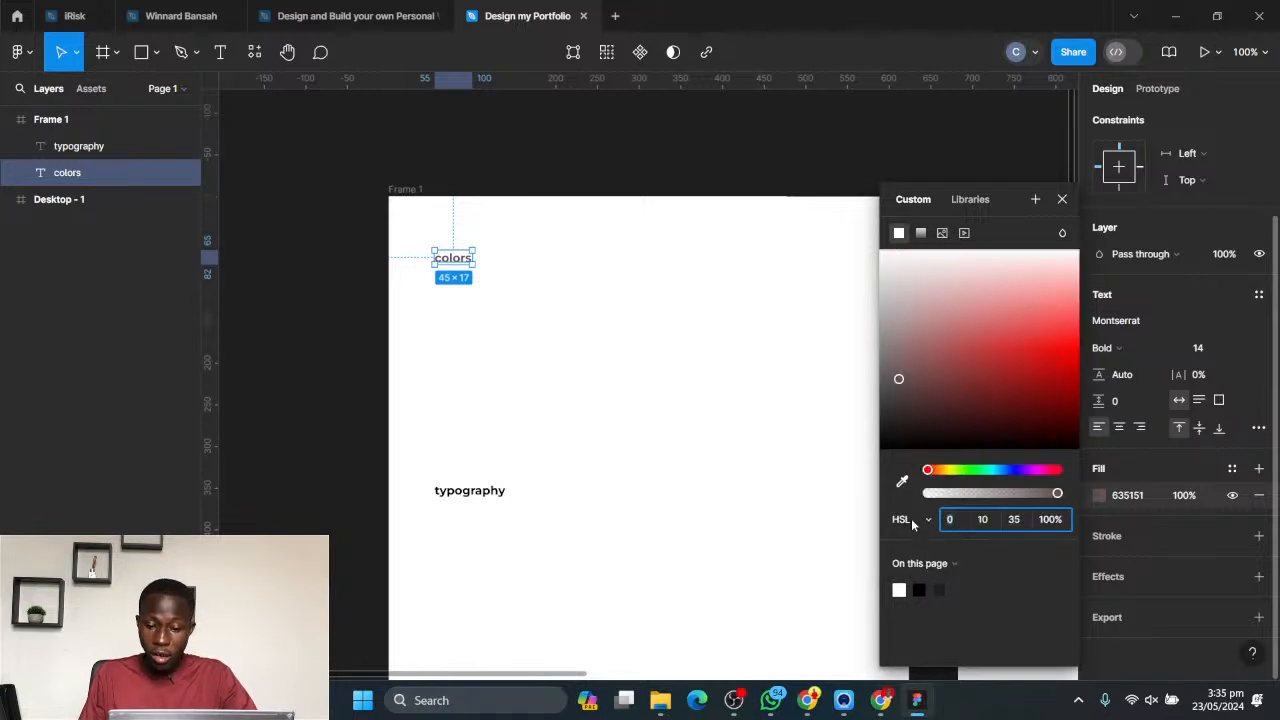
pyautogui.click(911, 519)
pyautogui.click(916, 541)
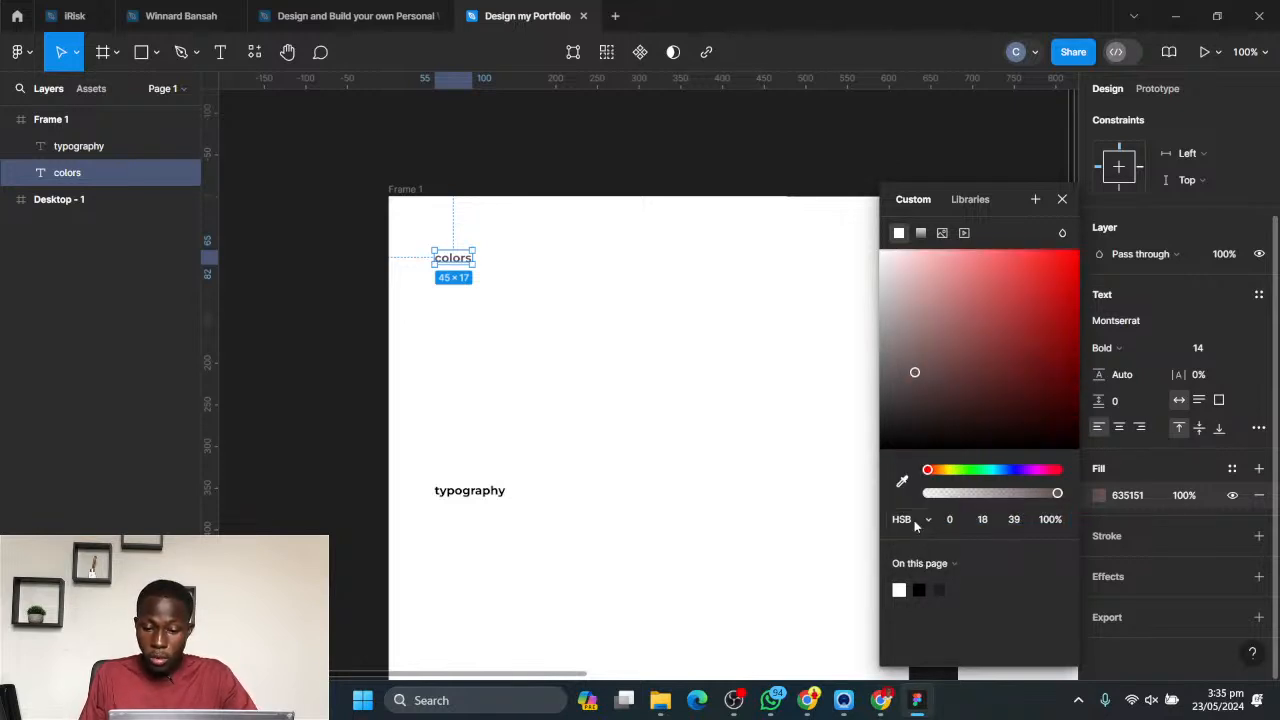
pyautogui.click(914, 520)
pyautogui.click(916, 438)
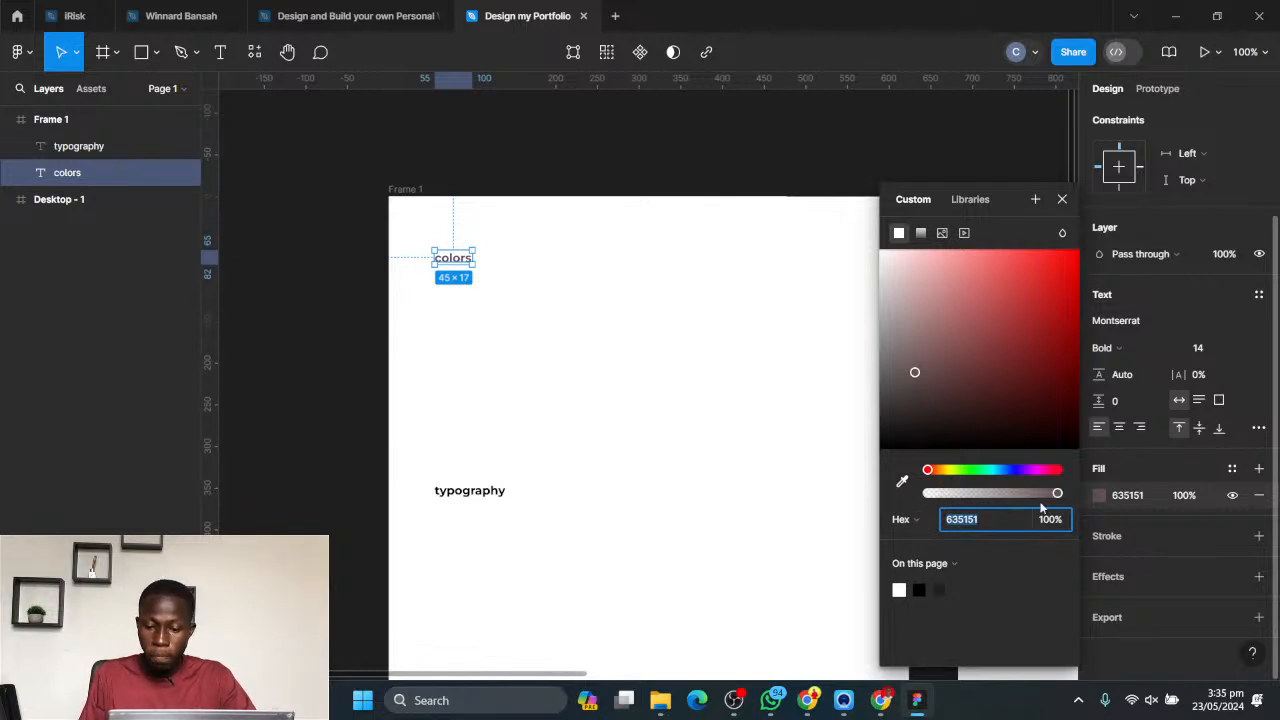
pyautogui.click(1166, 534)
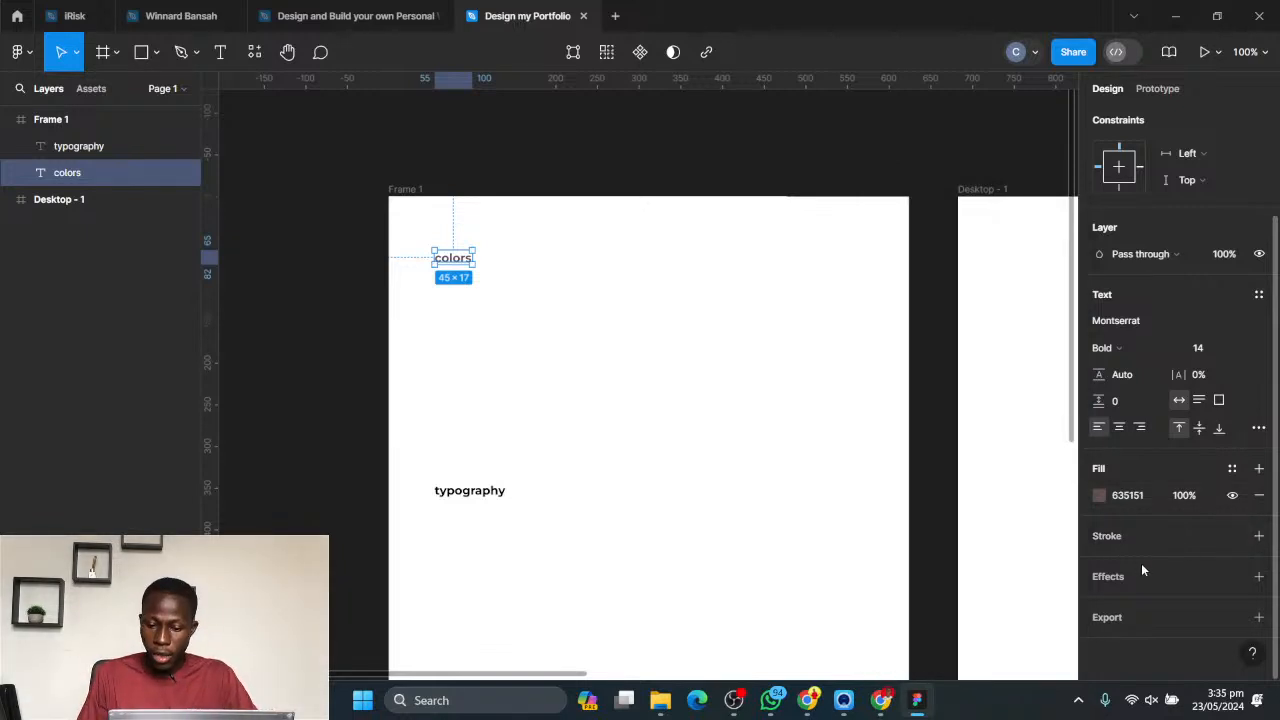
# - Add a drop shadow effect to the "colors" text and inspect it up close
pyautogui.click(1164, 587)
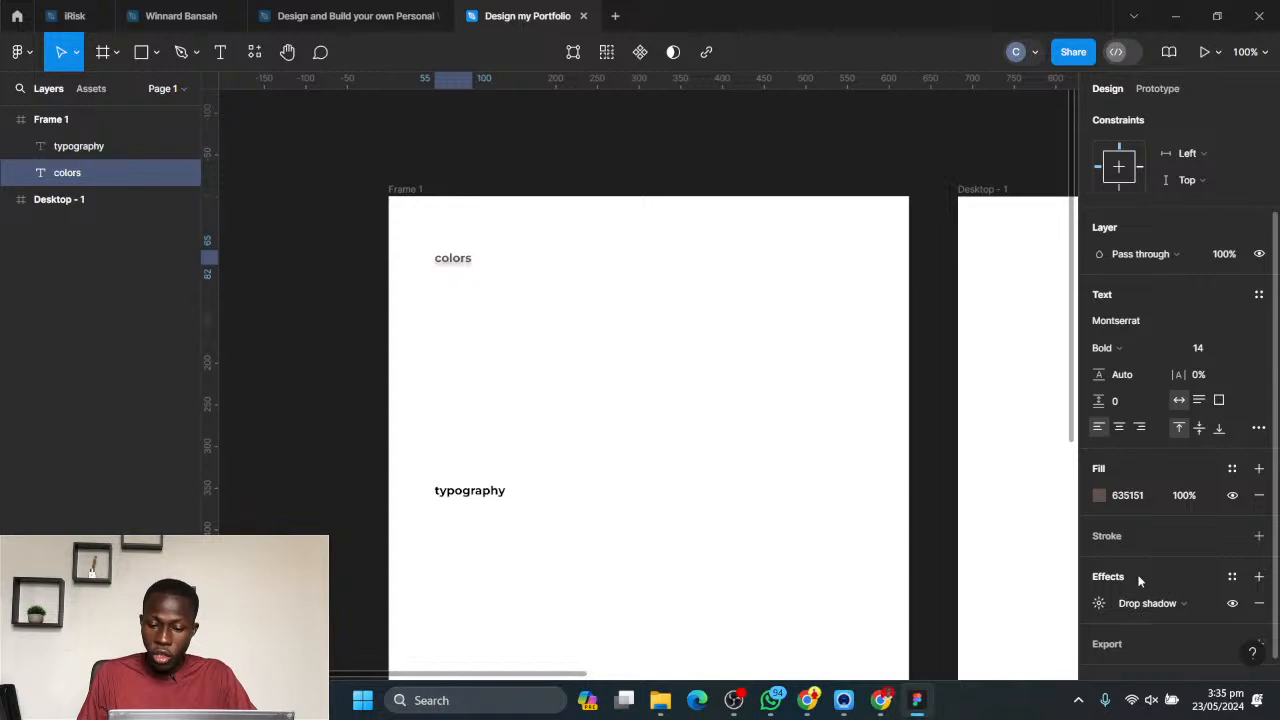
pyautogui.scroll(-1, 1090, 576)
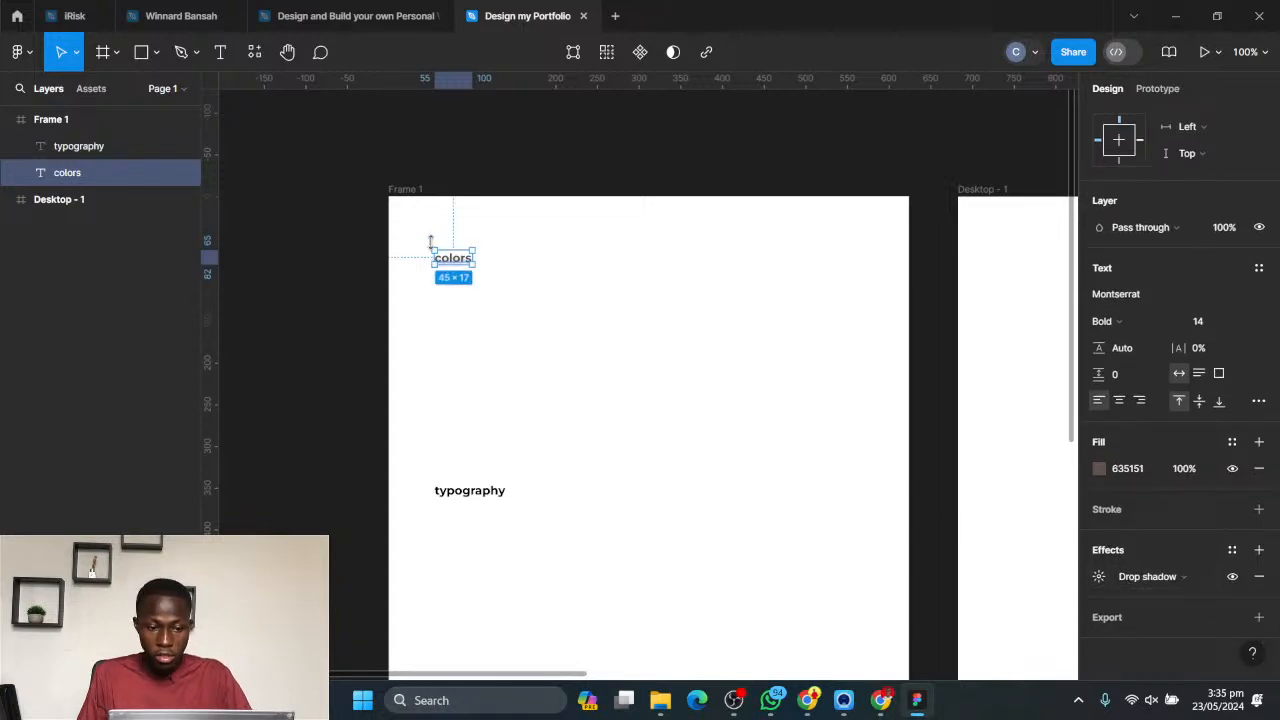
pyautogui.scroll(5, 435, 260)
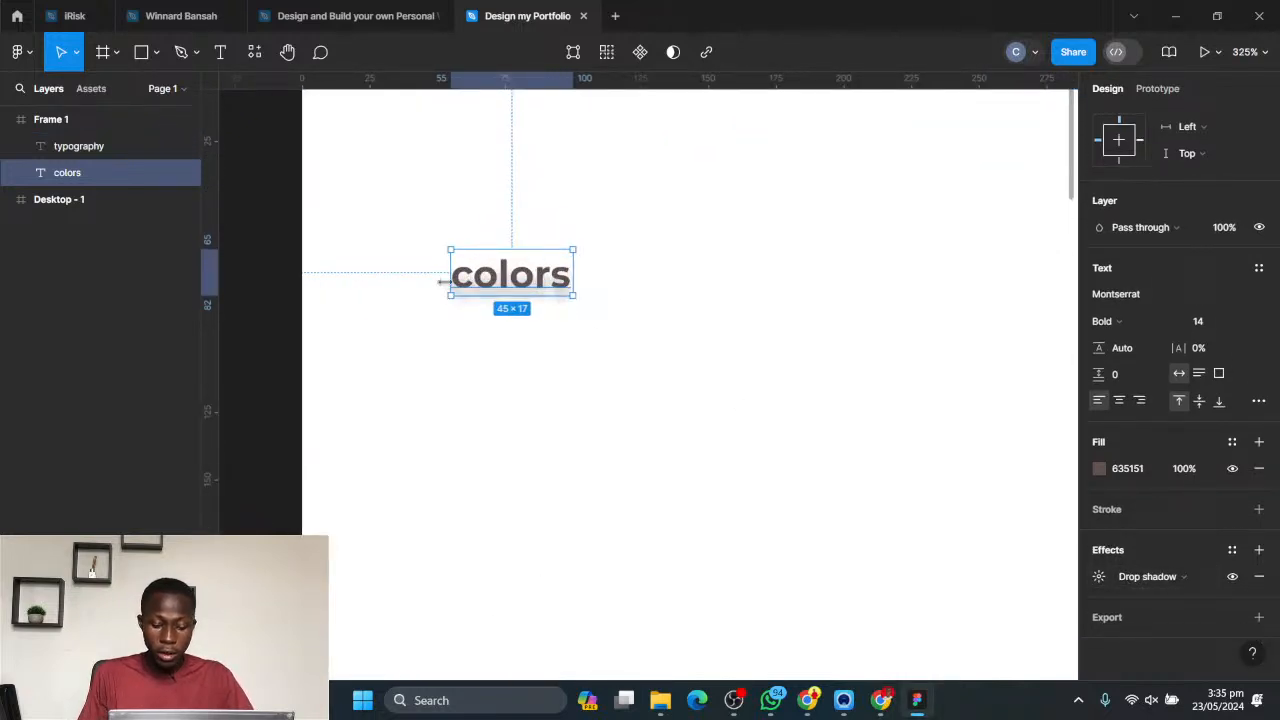
pyautogui.scroll(3, 440, 282)
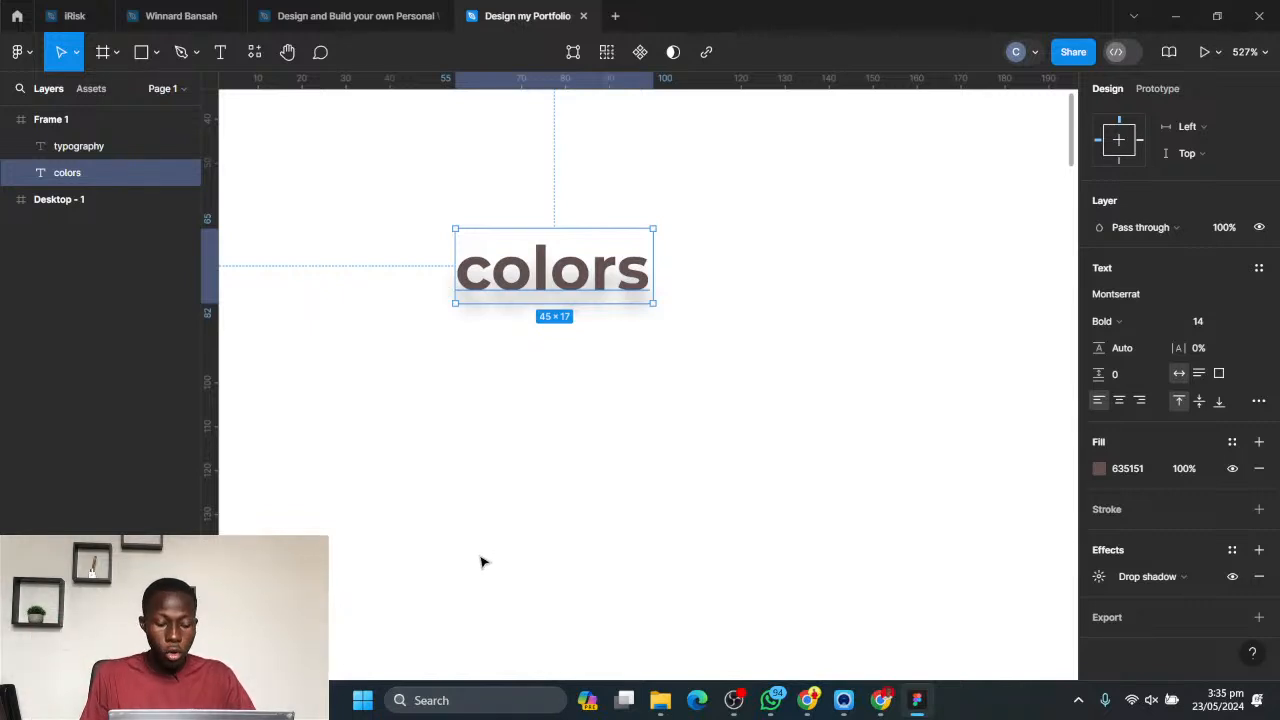
pyautogui.scroll(1, 489, 411)
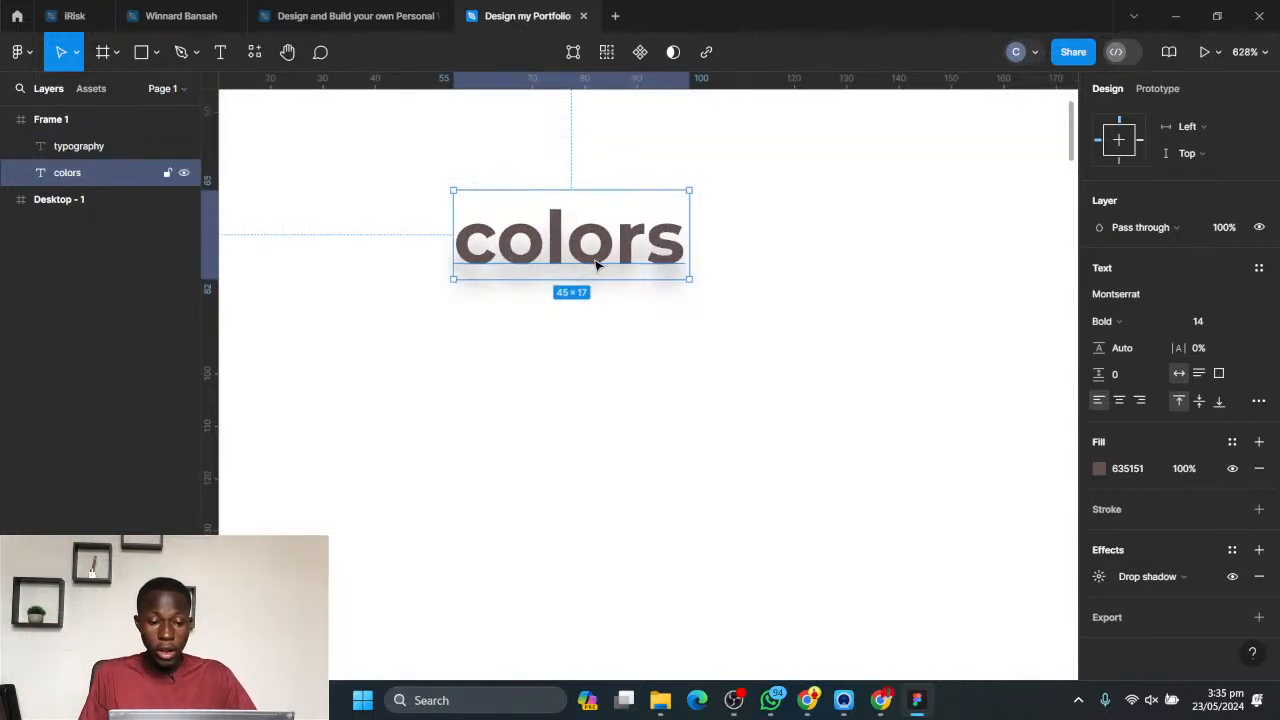
pyautogui.moveTo(620, 272); pyautogui.dragTo(674, 369)
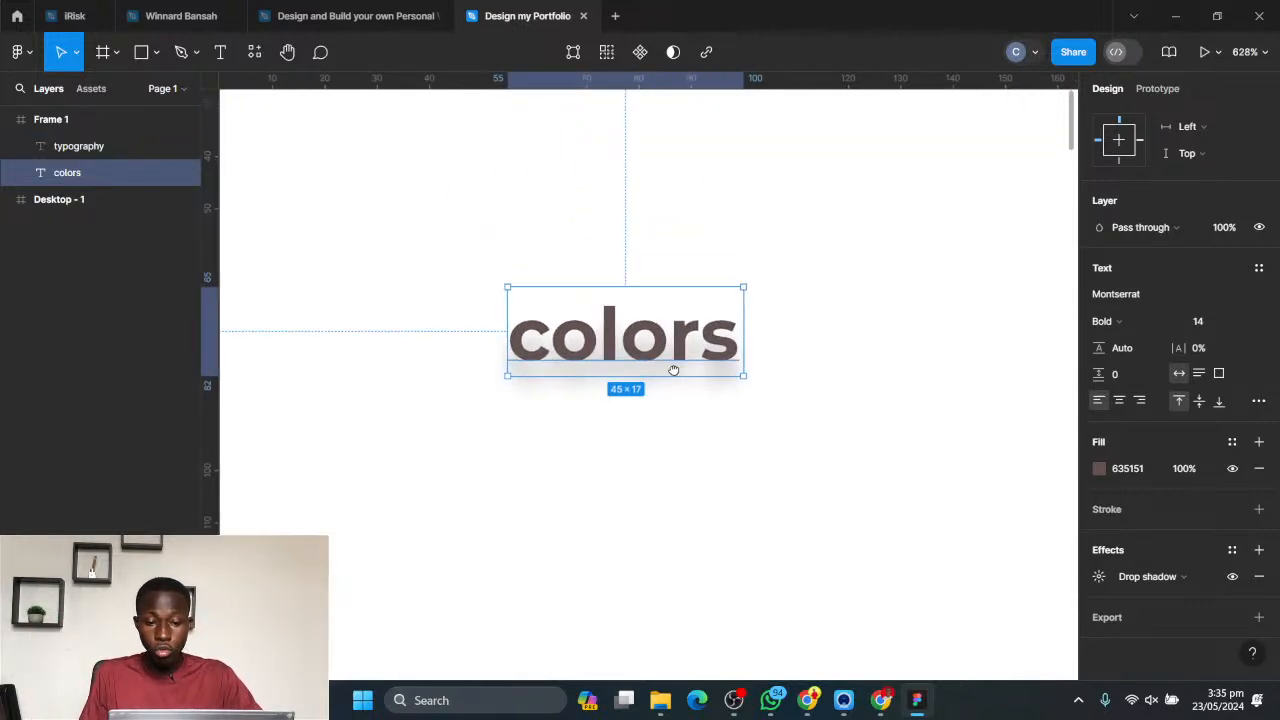
# - Try a blur of 14 on the drop shadow of the "colors" text, and set the blur to 0
pyautogui.click(1100, 577)
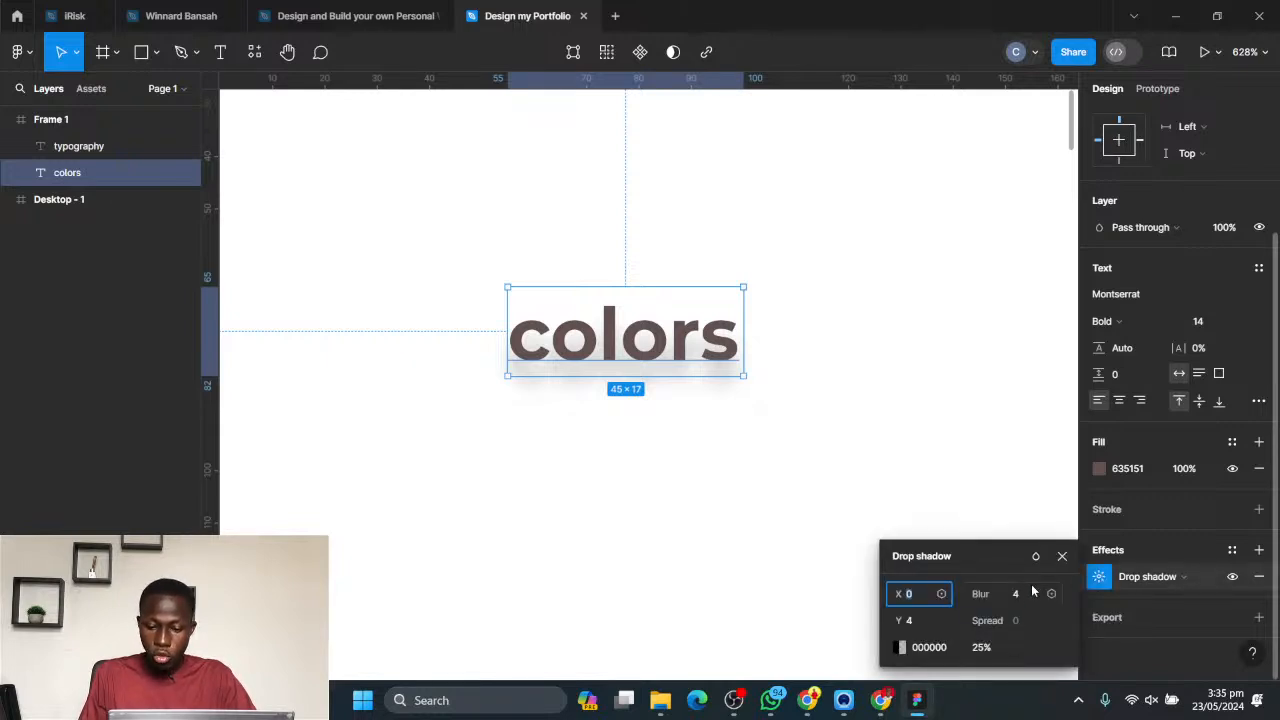
pyautogui.click(1022, 594)
pyautogui.hotkey('shift', 'Up')
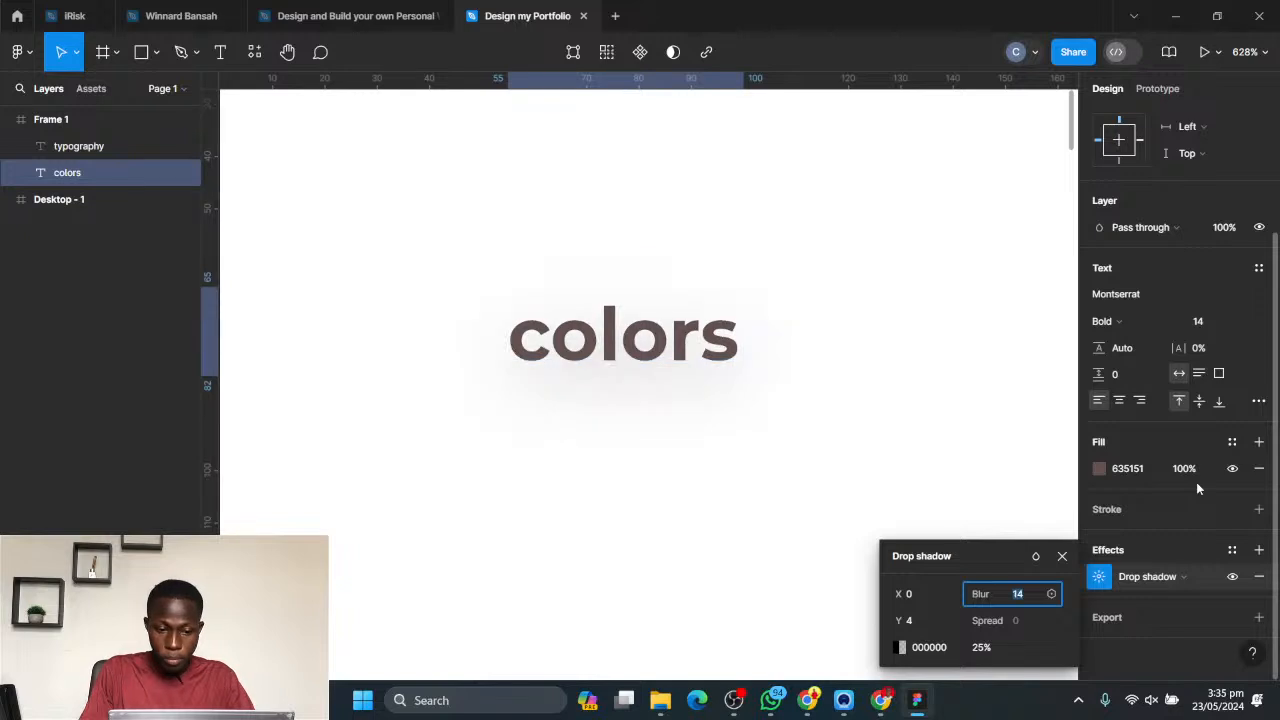
pyautogui.hotkey('shift', 'Down')
pyautogui.hotkey('shift', 'Up')
pyautogui.hotkey('shift', 'Down')
pyautogui.hotkey('shift', 'Down')
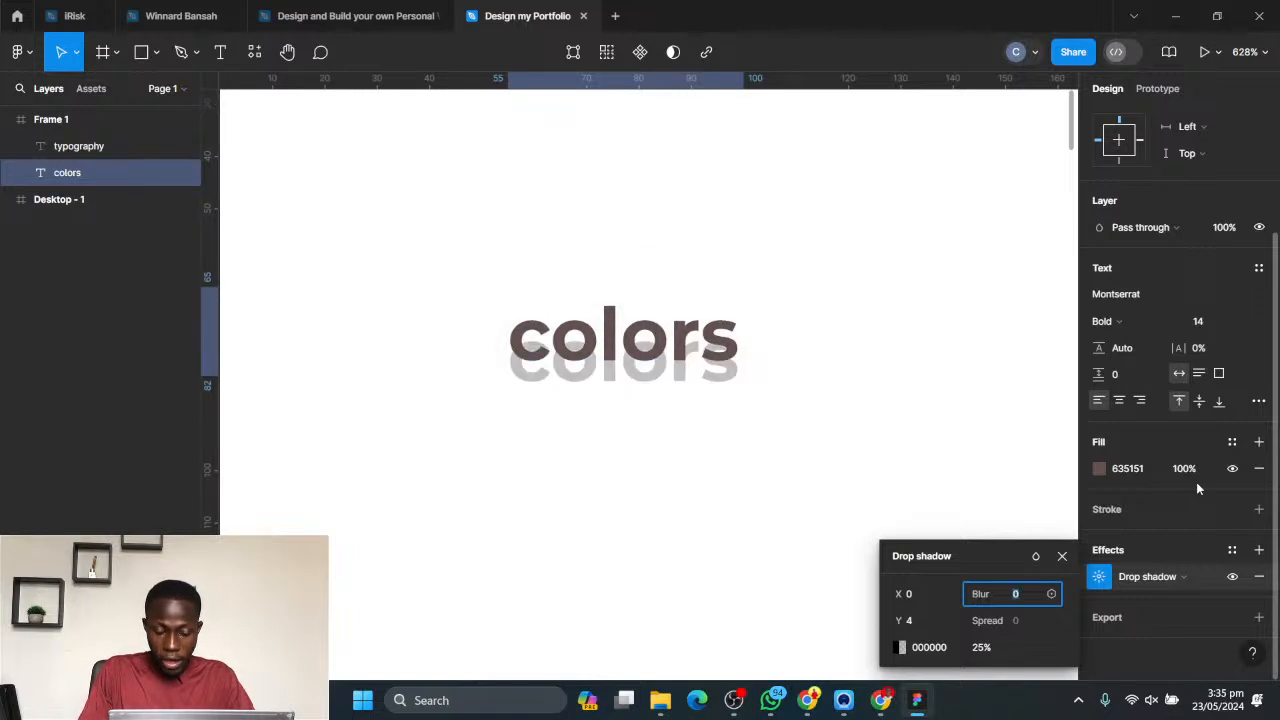
# - Increase the drop shadow's Y offset on the "colors" text to 54
pyautogui.click(914, 621)
pyautogui.hotkey('shift', 'Up')
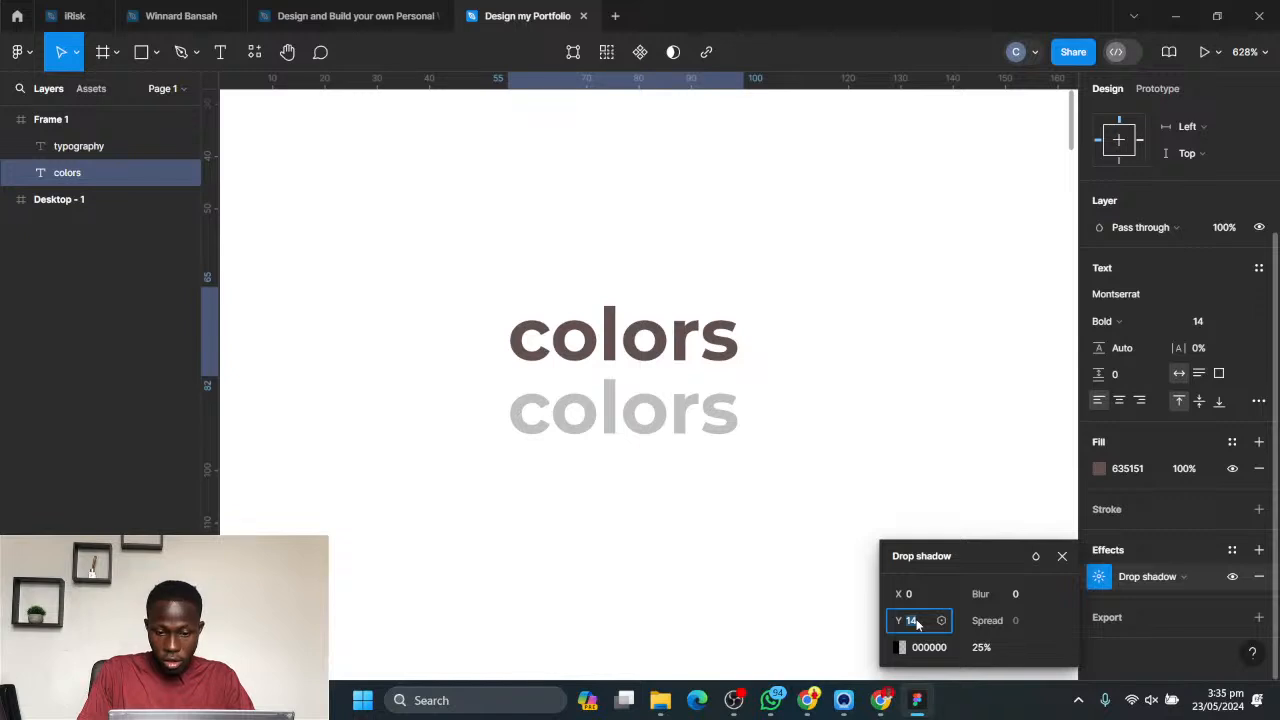
pyautogui.hotkey('shift', 'Up')
pyautogui.hotkey('shift', 'Up')
pyautogui.hotkey('shift', 'Up')
pyautogui.hotkey('shift', 'Up')
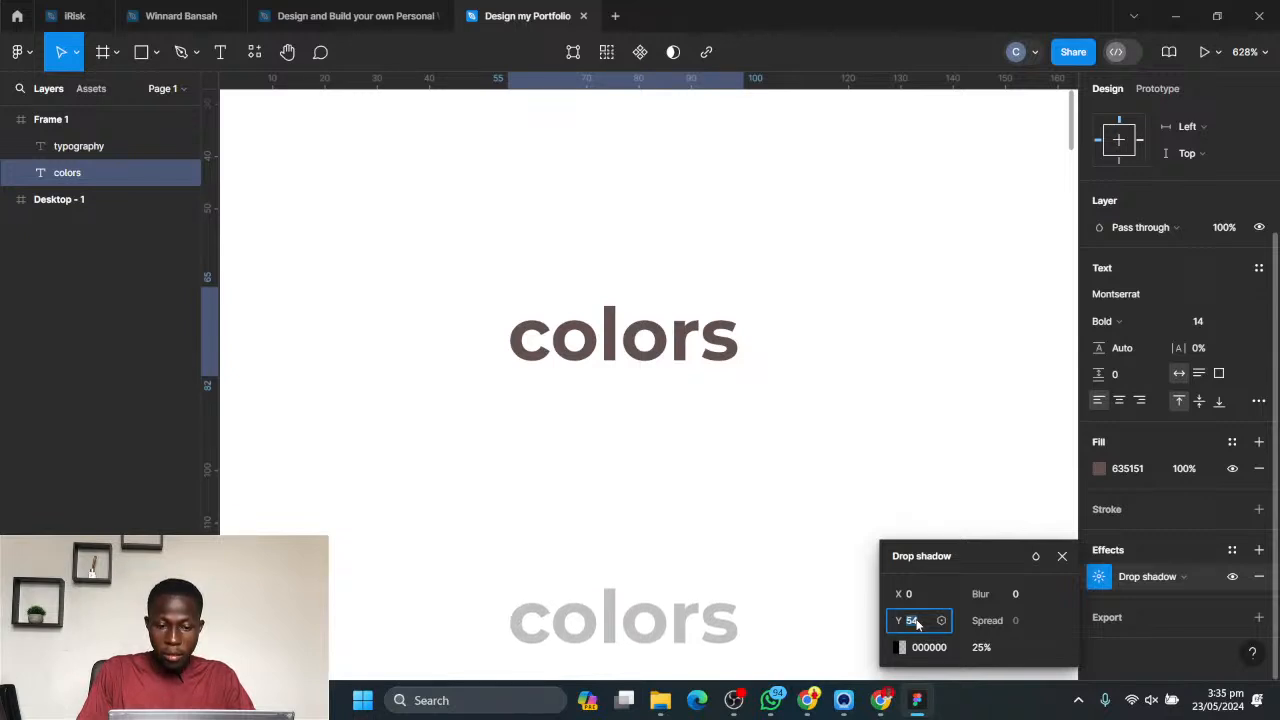
# - Reduce the drop shadow's Y offset on the "colors" text to 34
pyautogui.hotkey('shift', 'Up')
pyautogui.hotkey('shift', 'Down')
pyautogui.hotkey('shift', 'Down')
pyautogui.hotkey('shift', 'Down')
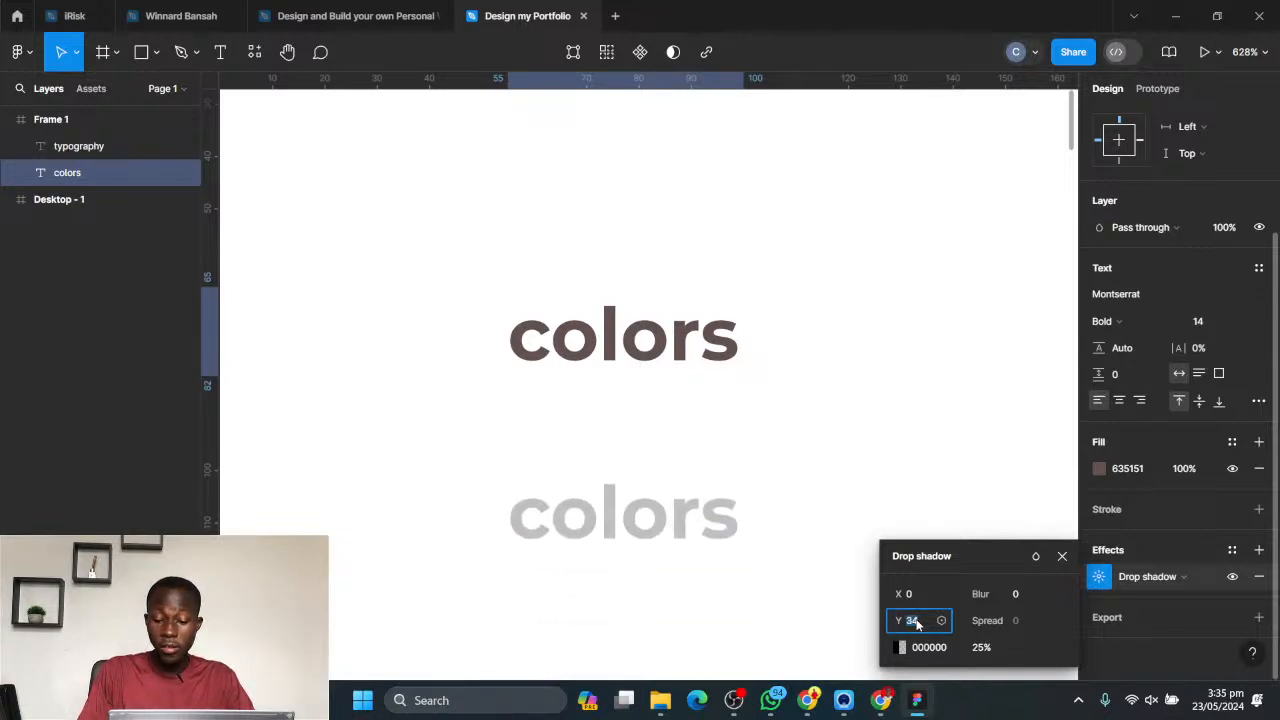
# - Try a 95% opacity on the drop shadow of the "colors" text, and lower it to 60%
pyautogui.click(982, 648)
pyautogui.hotkey('shift', 'Up')
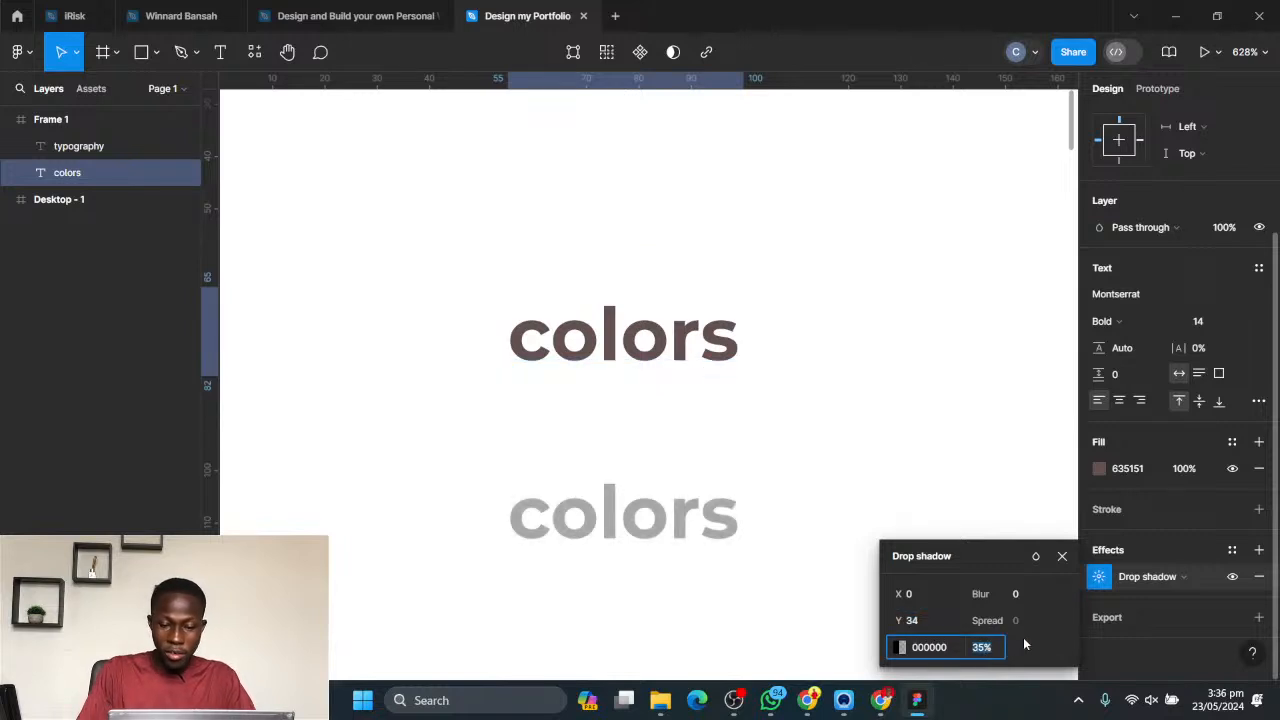
pyautogui.hotkey('shift', 'Up')
pyautogui.hotkey('shift', 'Up')
pyautogui.hotkey('shift', 'Up')
pyautogui.hotkey('shift', 'Up')
pyautogui.hotkey('shift', 'Up')
pyautogui.hotkey('shift', 'Up')
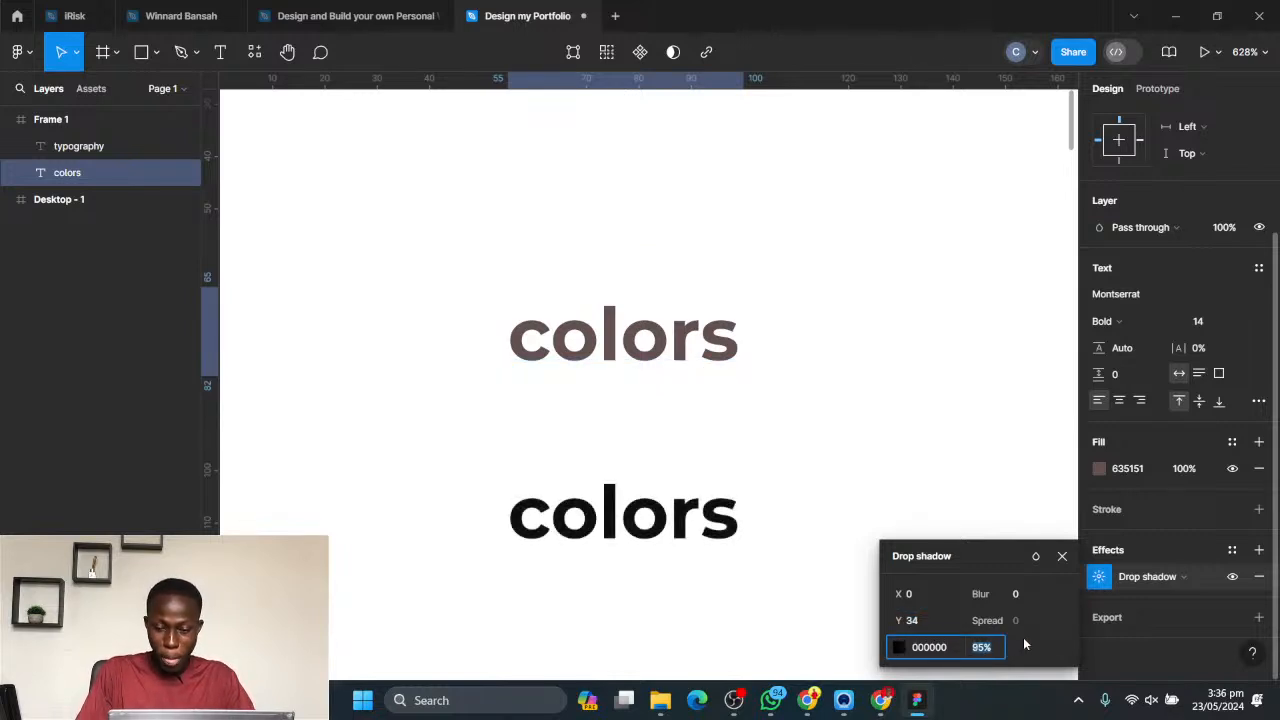
pyautogui.hotkey('shift', 'Down')
pyautogui.hotkey('shift', 'Down')
pyautogui.hotkey('shift', 'Down')
pyautogui.hotkey('shift', 'Down')
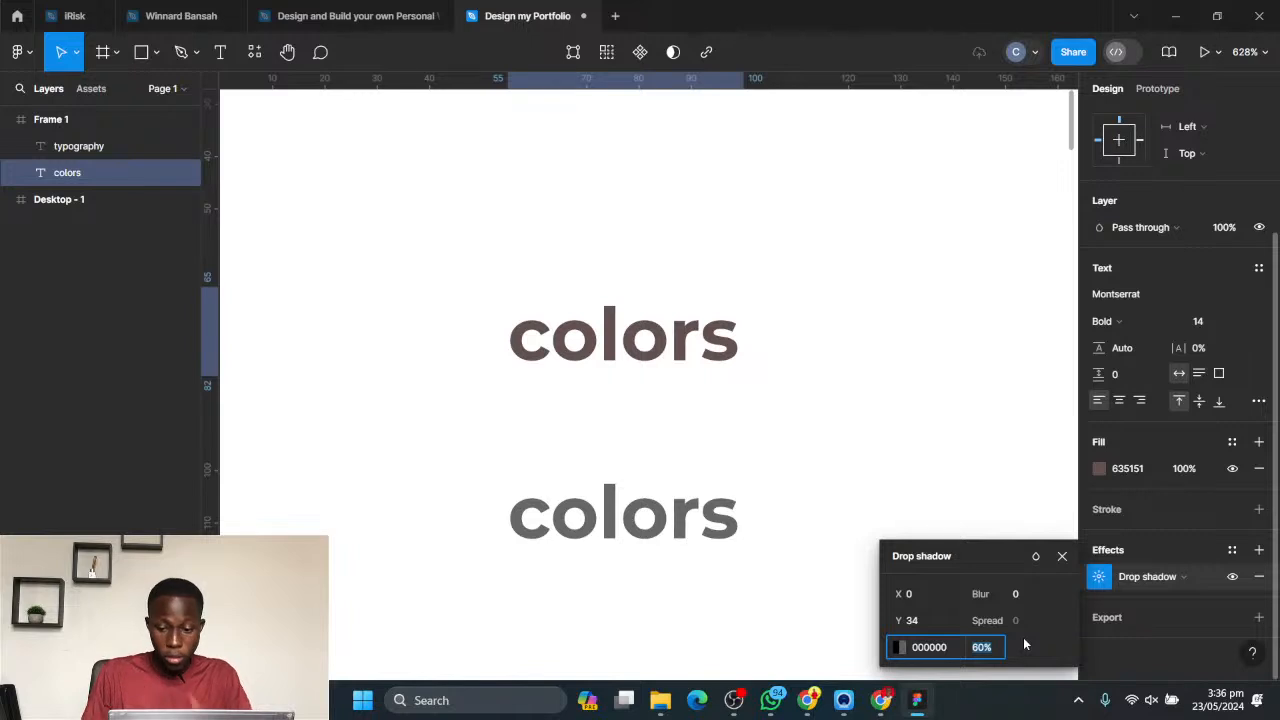
# - Remove the drop shadow from the "colors" text and replace its fill with a new solid black fill
pyautogui.click(1259, 576)
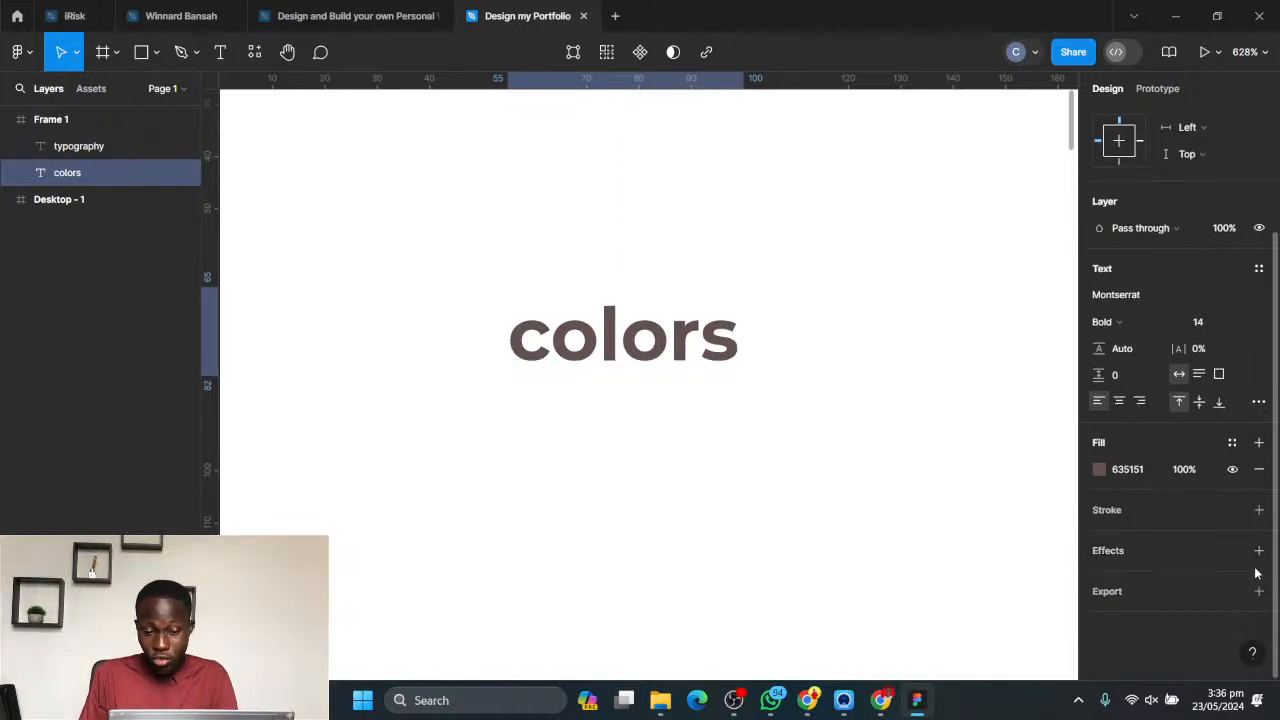
pyautogui.click(1259, 469)
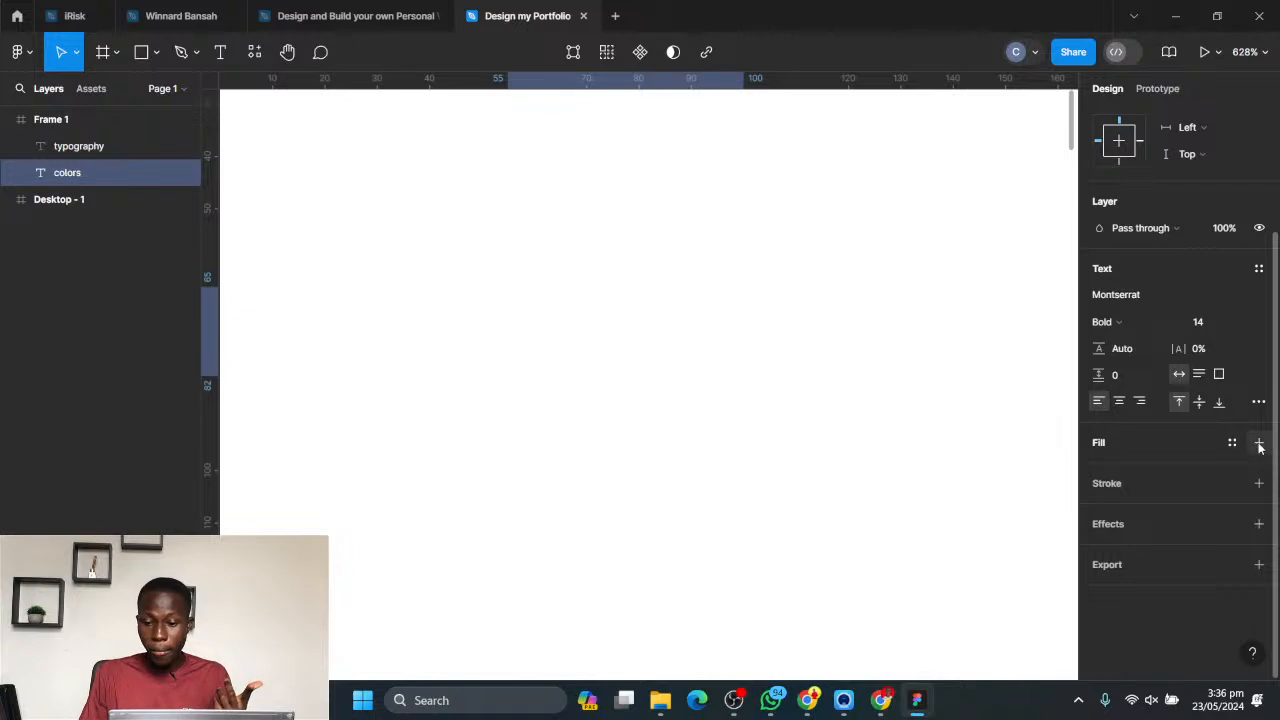
pyautogui.click(1259, 442)
pyautogui.click(1099, 469)
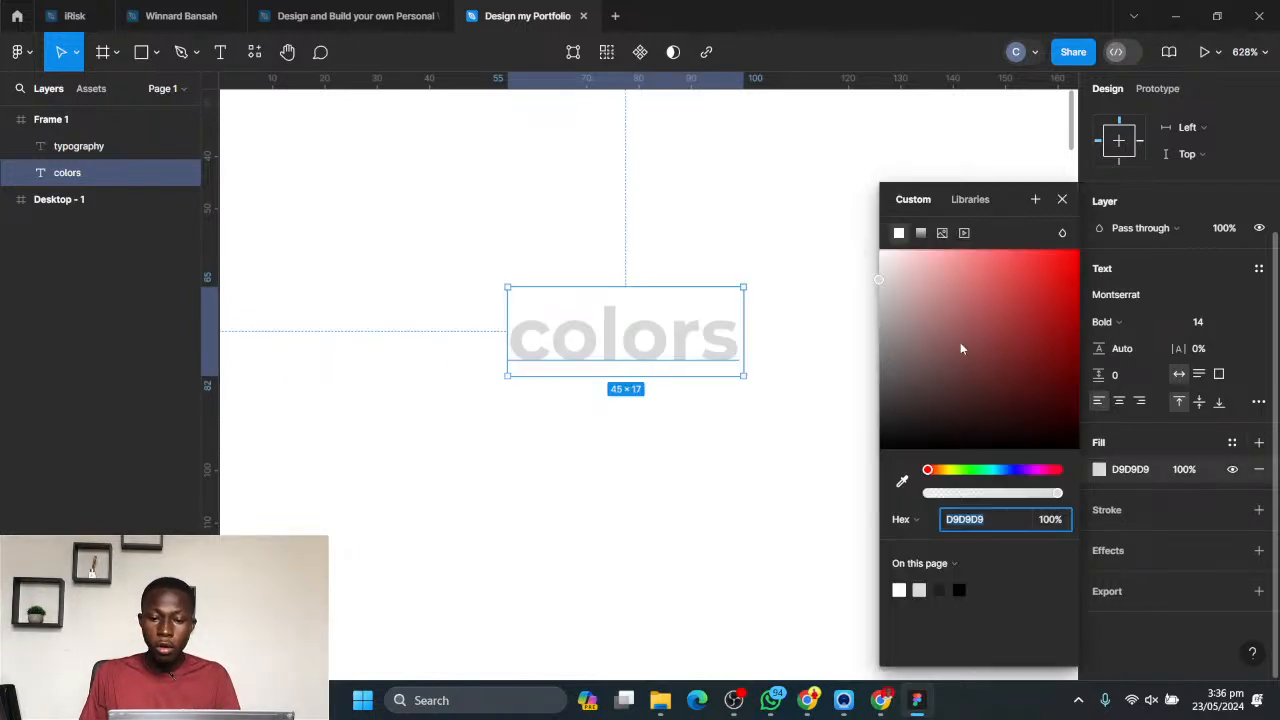
pyautogui.moveTo(960, 346); pyautogui.dragTo(863, 503)
pyautogui.click(704, 451)
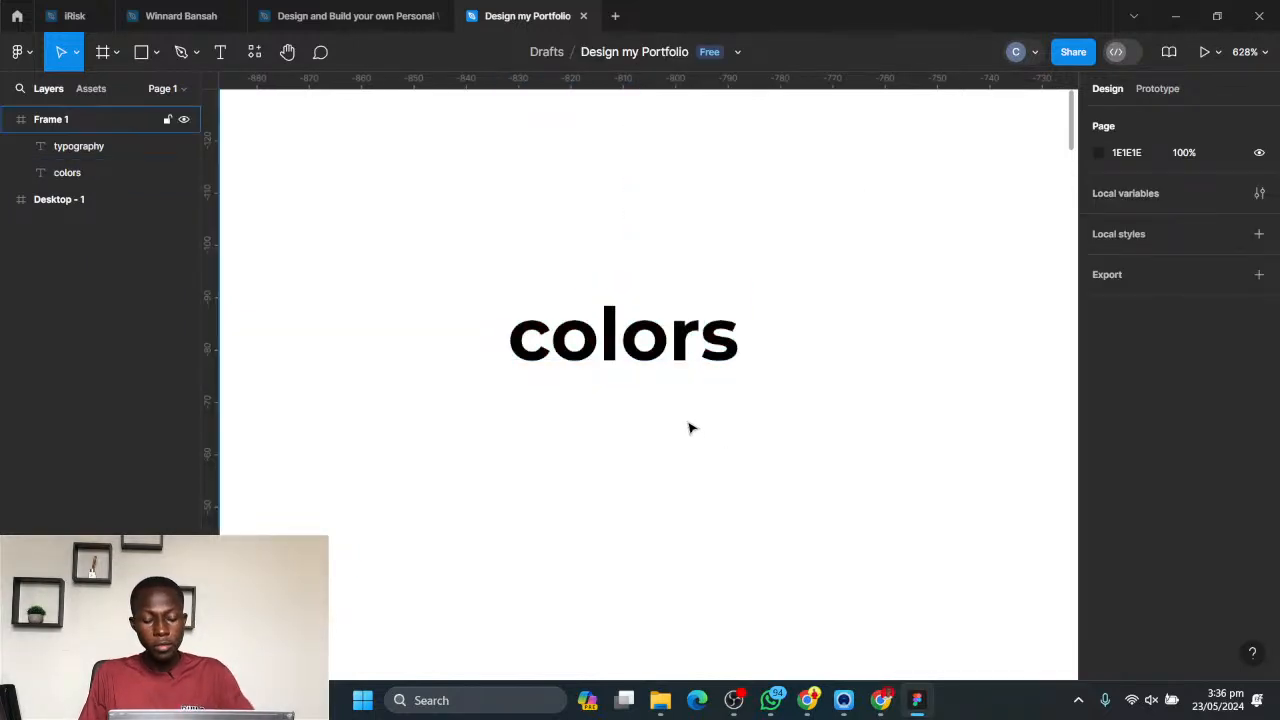
# - Draw a square about 97 × 97 with the Rectangle tool just below the "colors" heading in Frame 1, and deselect it
pyautogui.scroll(-10, 691, 426)
pyautogui.moveTo(716, 353); pyautogui.dragTo(562, 167)
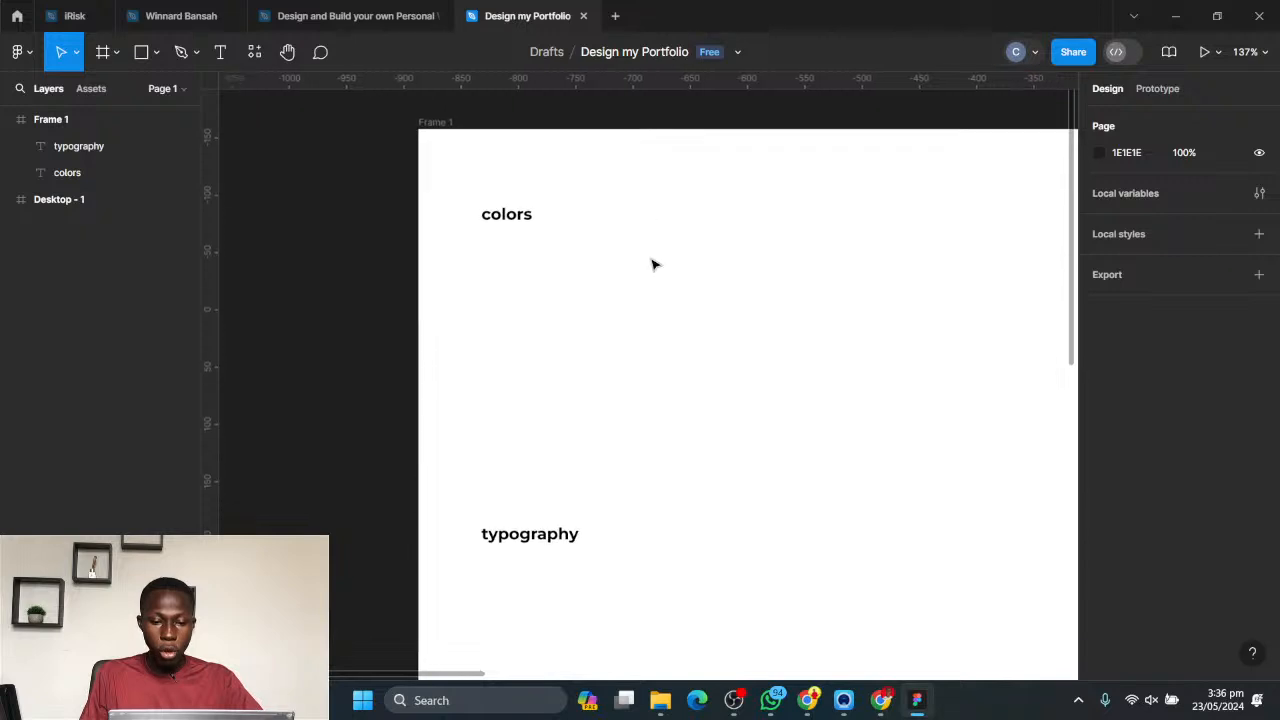
pyautogui.click(158, 52)
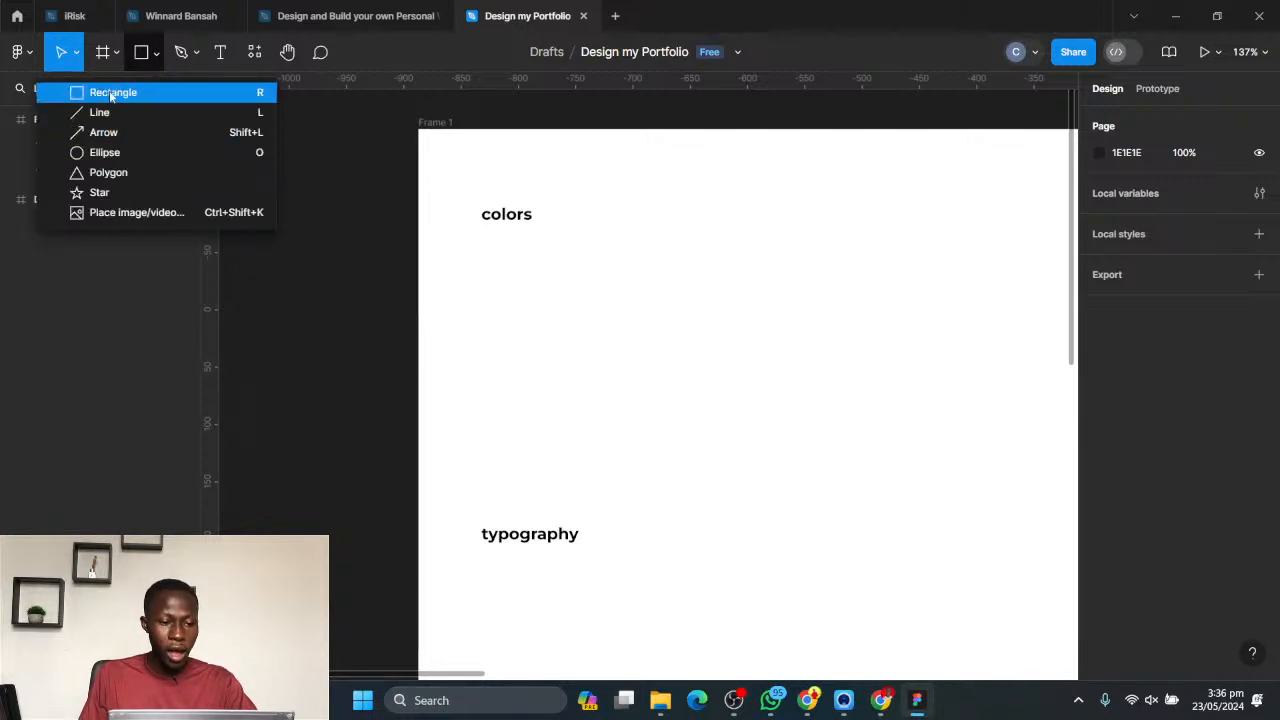
pyautogui.click(142, 57)
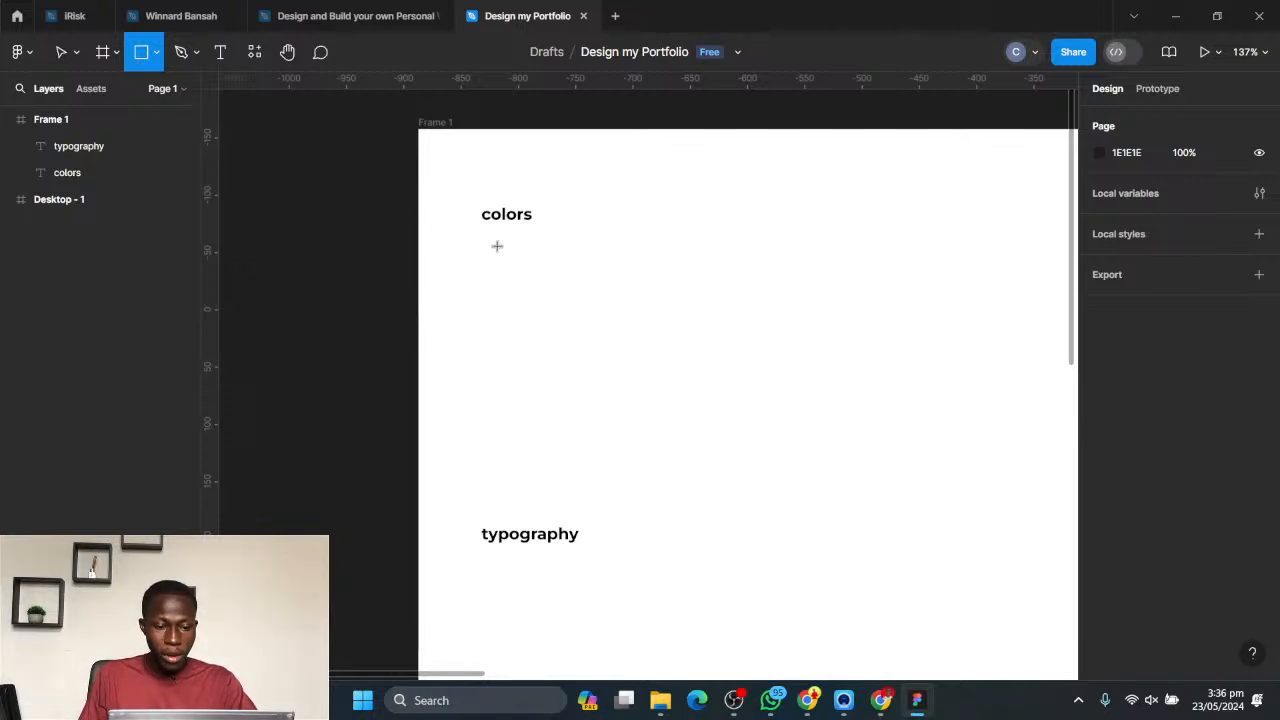
pyautogui.moveTo(483, 241)
pyautogui.mouseDown()
pyautogui.moveTo(637, 431)
pyautogui.moveTo(546, 443)
pyautogui.moveTo(777, 266)
pyautogui.moveTo(600, 457)
pyautogui.moveTo(757, 250)
pyautogui.moveTo(577, 414)
pyautogui.moveTo(751, 377)
pyautogui.moveTo(625, 426)
pyautogui.moveTo(586, 357)
pyautogui.moveTo(594, 331)
pyautogui.moveTo(626, 366)
pyautogui.moveTo(550, 327)
pyautogui.moveTo(587, 351)
pyautogui.mouseUp()
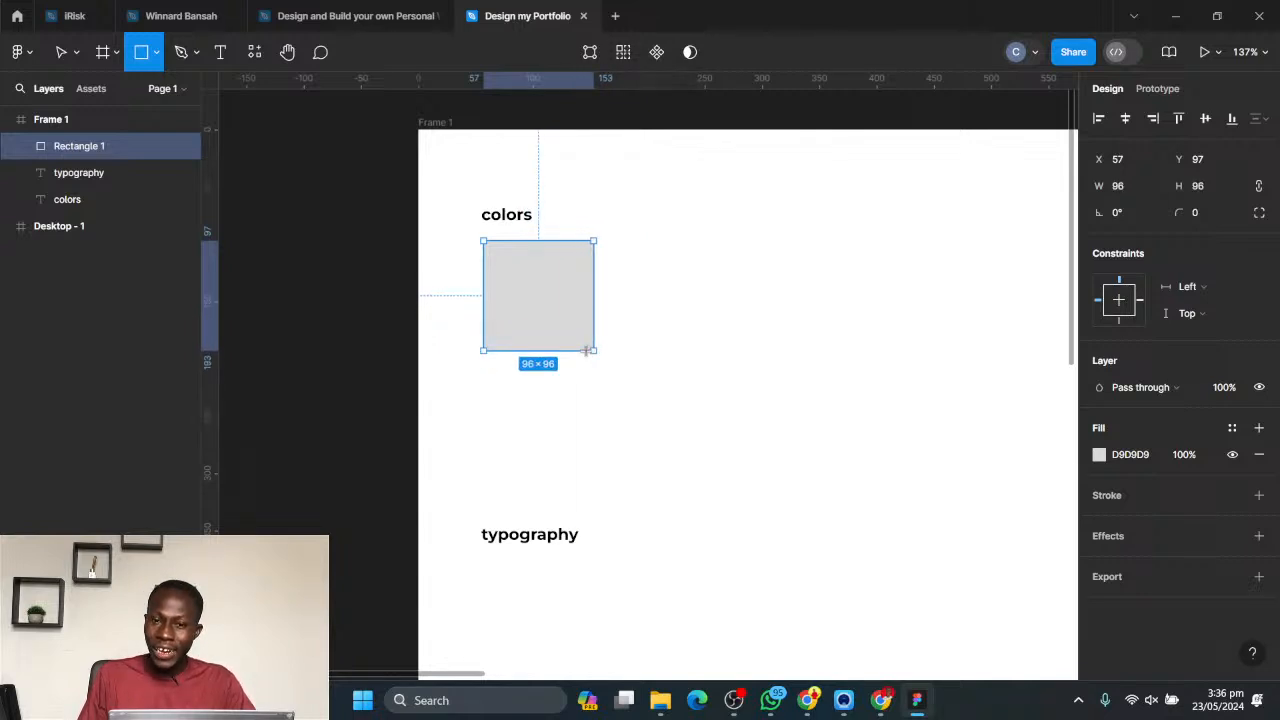
pyautogui.moveTo(587, 351); pyautogui.dragTo(588, 352)
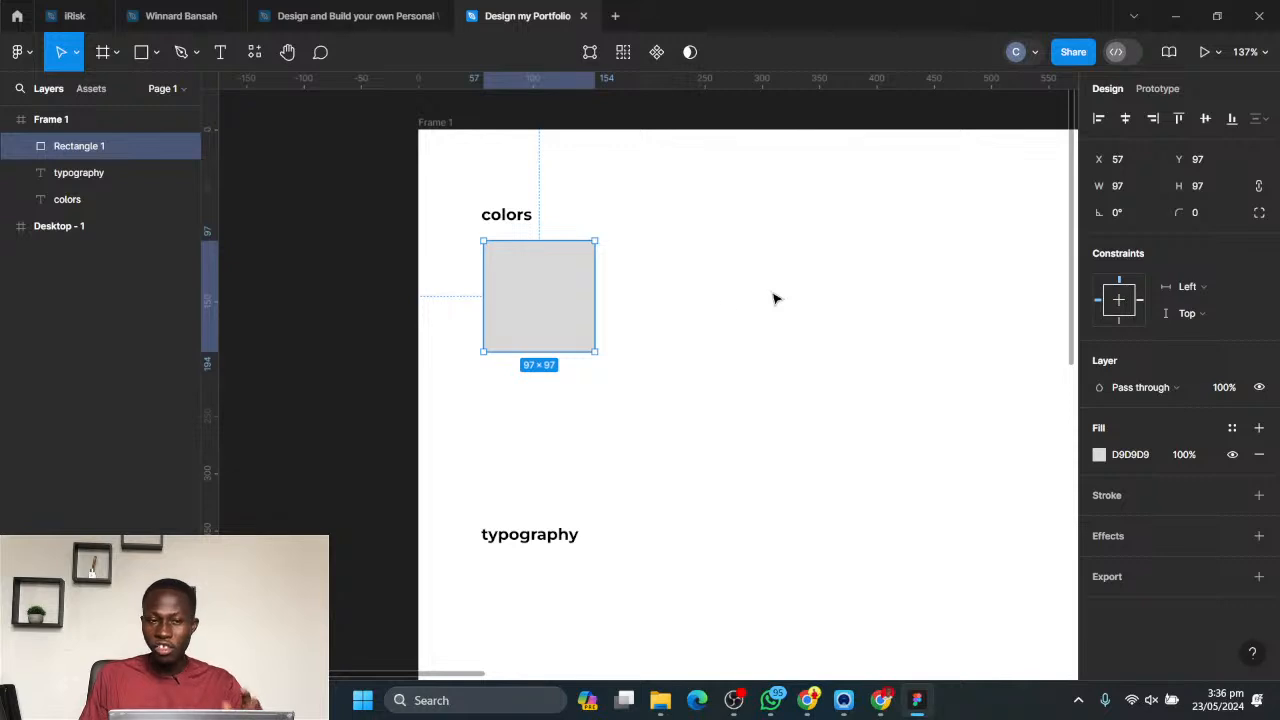
pyautogui.click(690, 322)
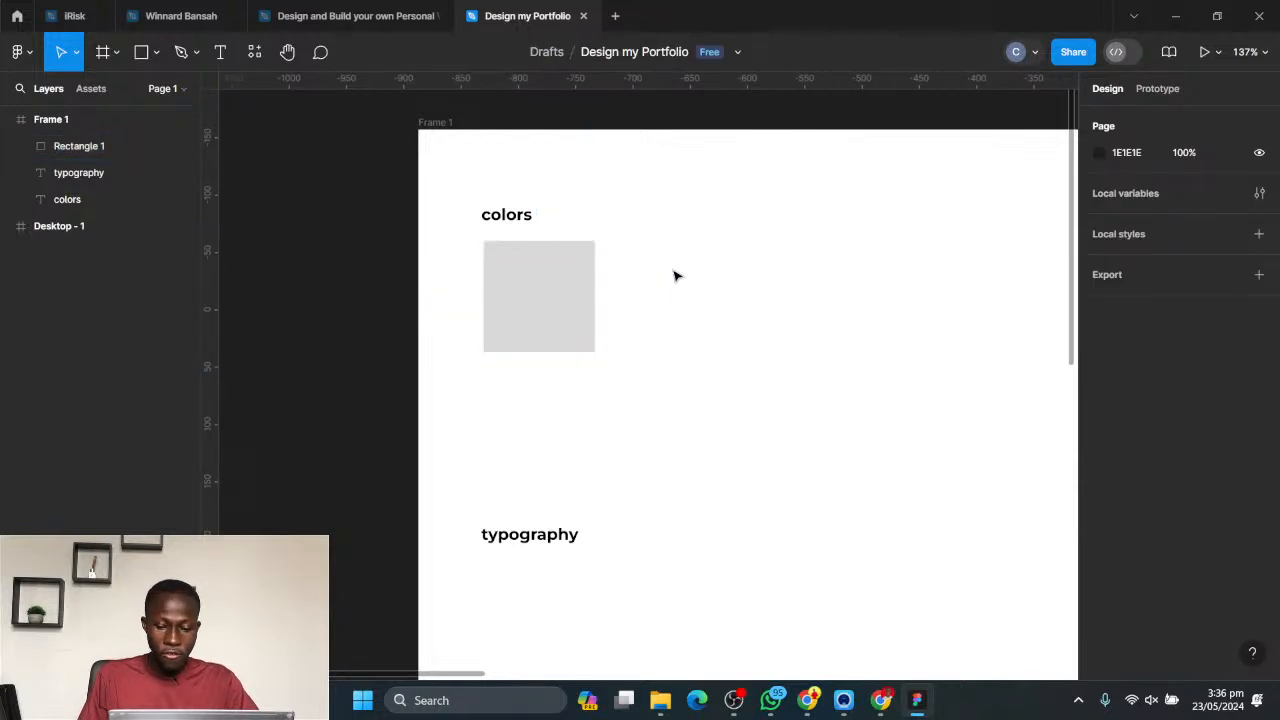
# - Draw a trial rectangle about 138 × 70 beside the grey square, decline Sticky Keys, and delete the rectangle
pyautogui.press('r')
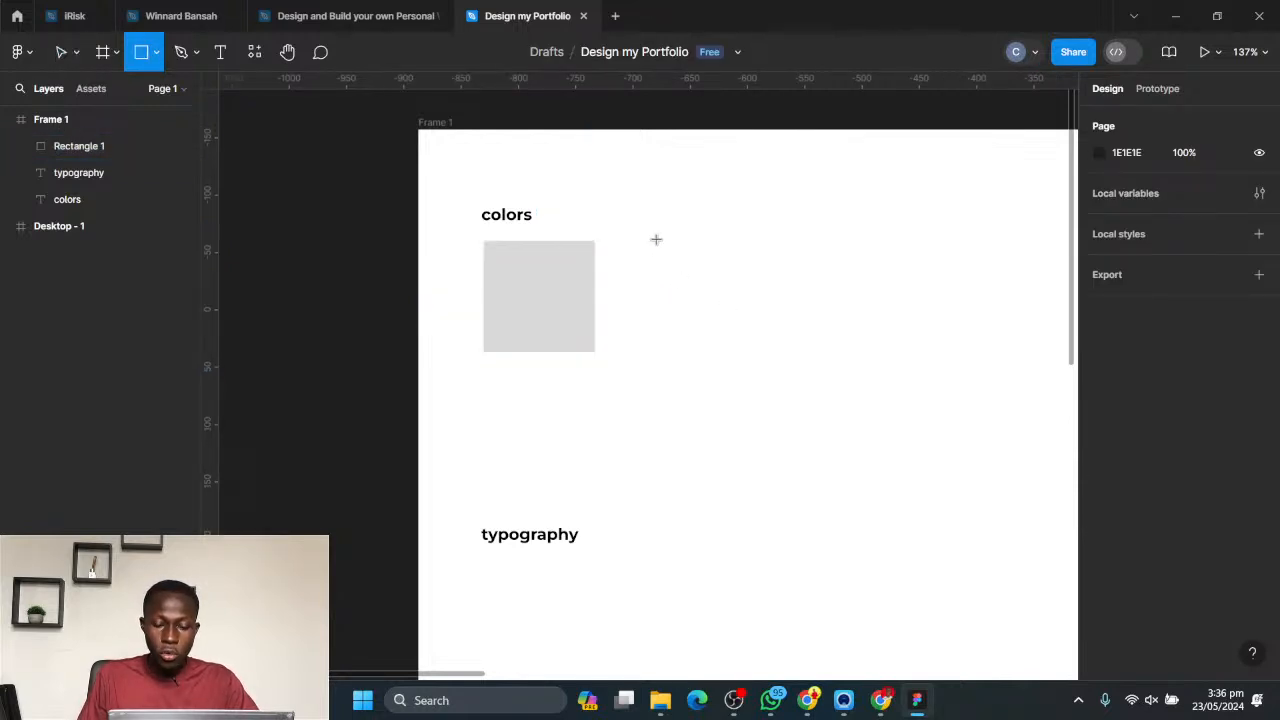
pyautogui.moveTo(656, 240); pyautogui.dragTo(815, 319)
pyautogui.press('shift')
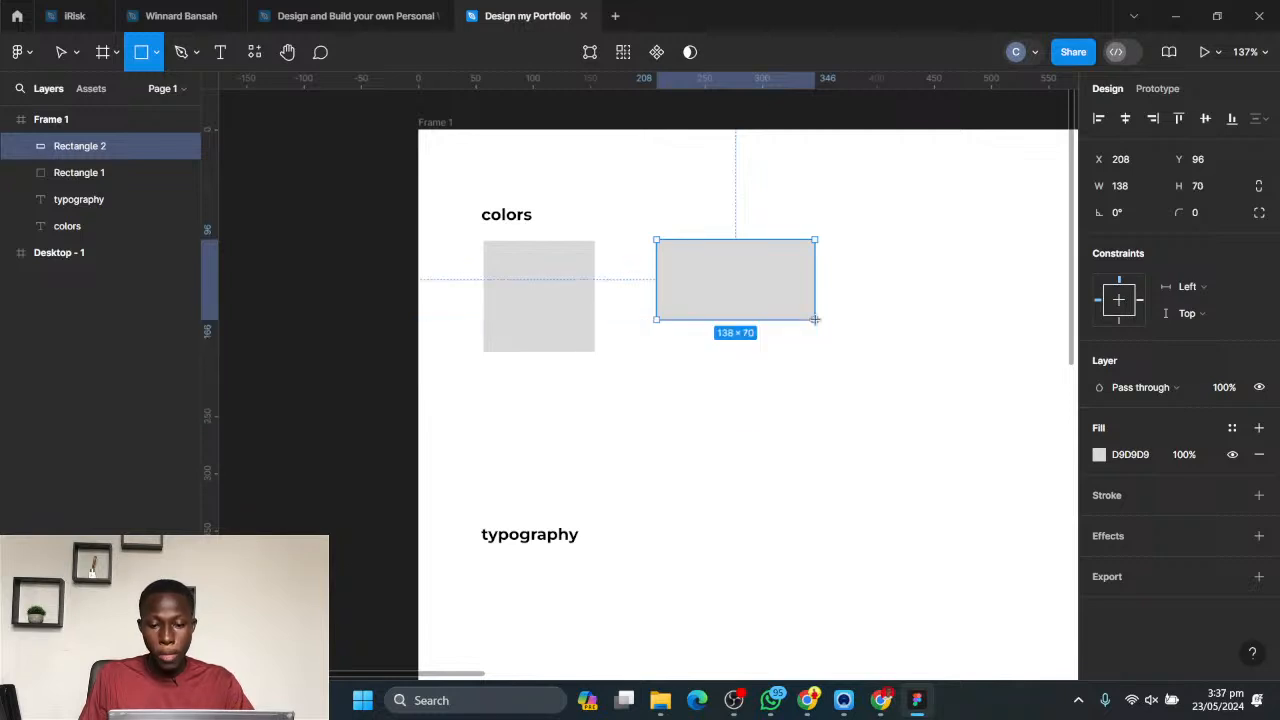
pyautogui.press('shift')
pyautogui.moveTo(815, 320); pyautogui.dragTo(815, 320)
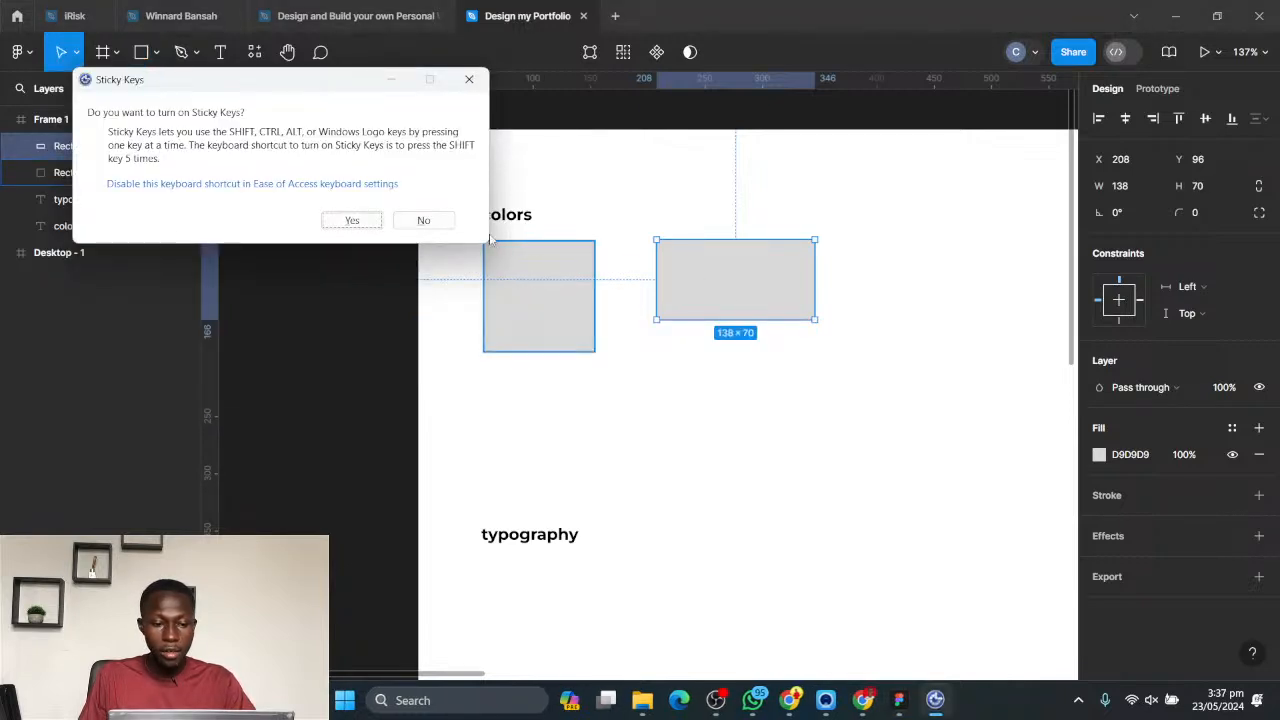
pyautogui.click(423, 220)
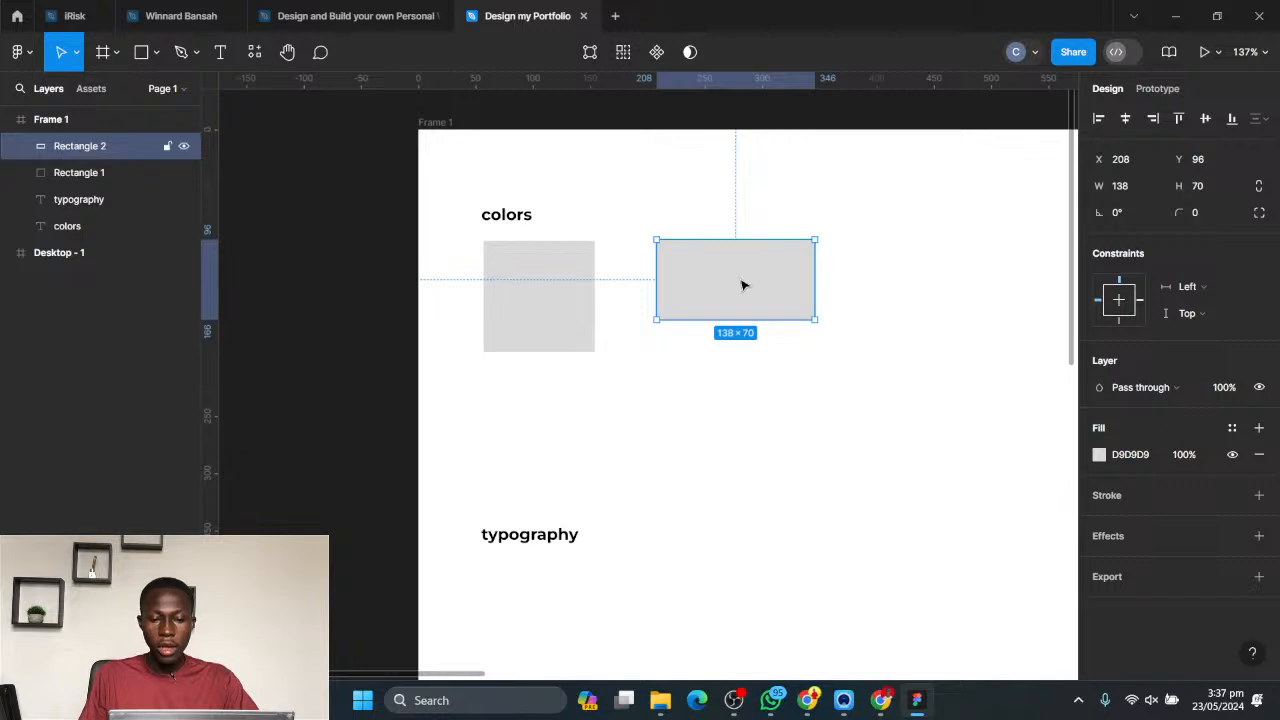
pyautogui.press('Delete')
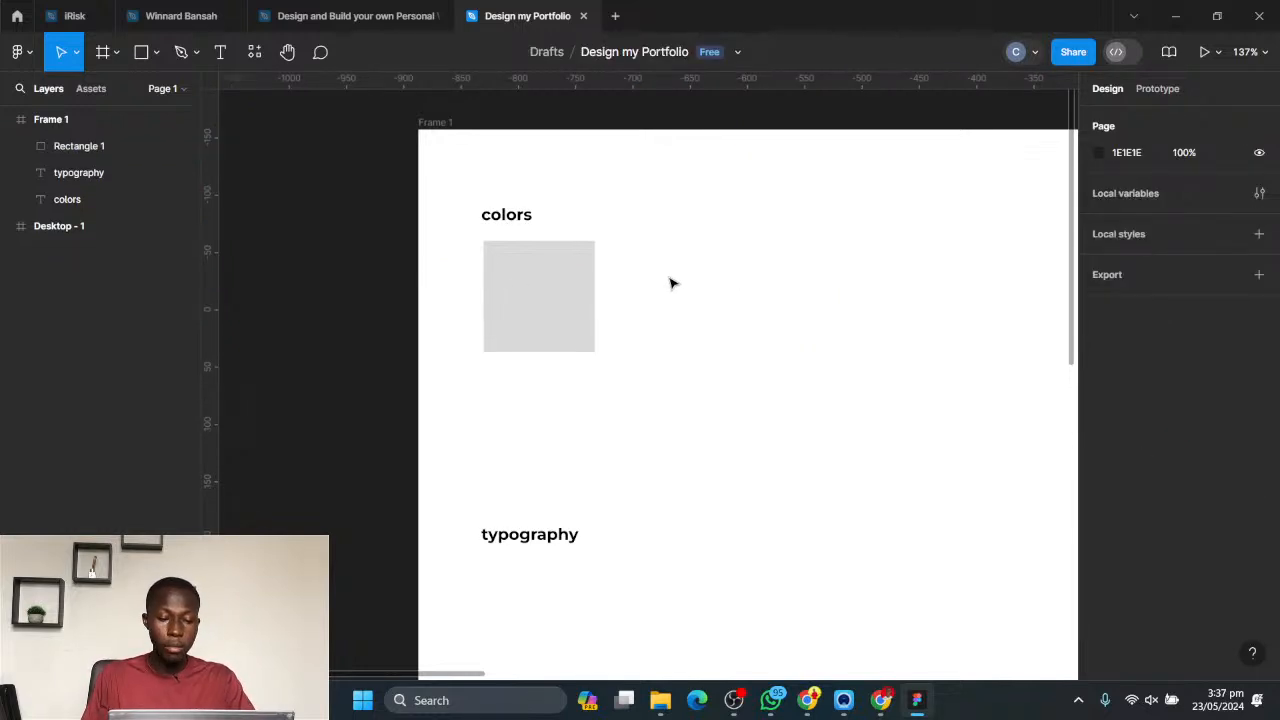
# - Select the grey square and try adjusting its corner rounding directly on the canvas, leaving the radius at 0
pyautogui.click(509, 284)
pyautogui.keyDown('ctrl'); pyautogui.scroll(5, 489, 254); pyautogui.keyUp('ctrl')
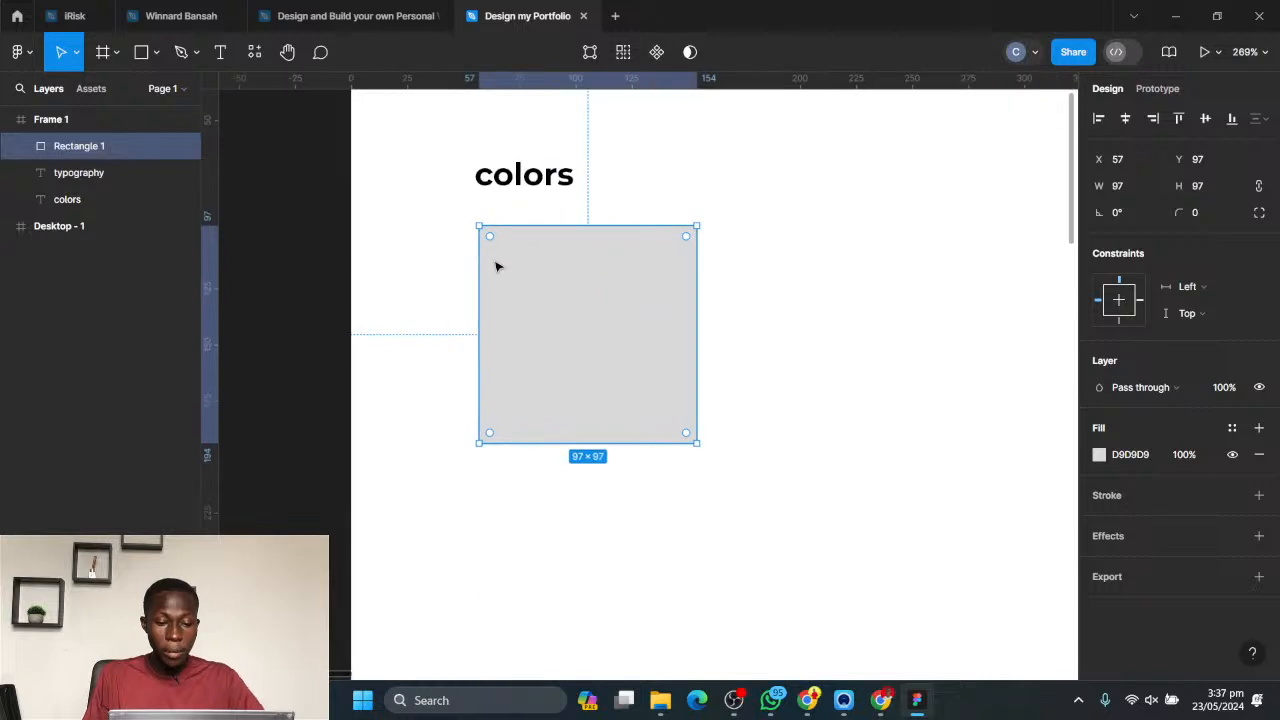
pyautogui.keyDown('ctrl'); pyautogui.scroll(-5, 870, 300); pyautogui.keyUp('ctrl')
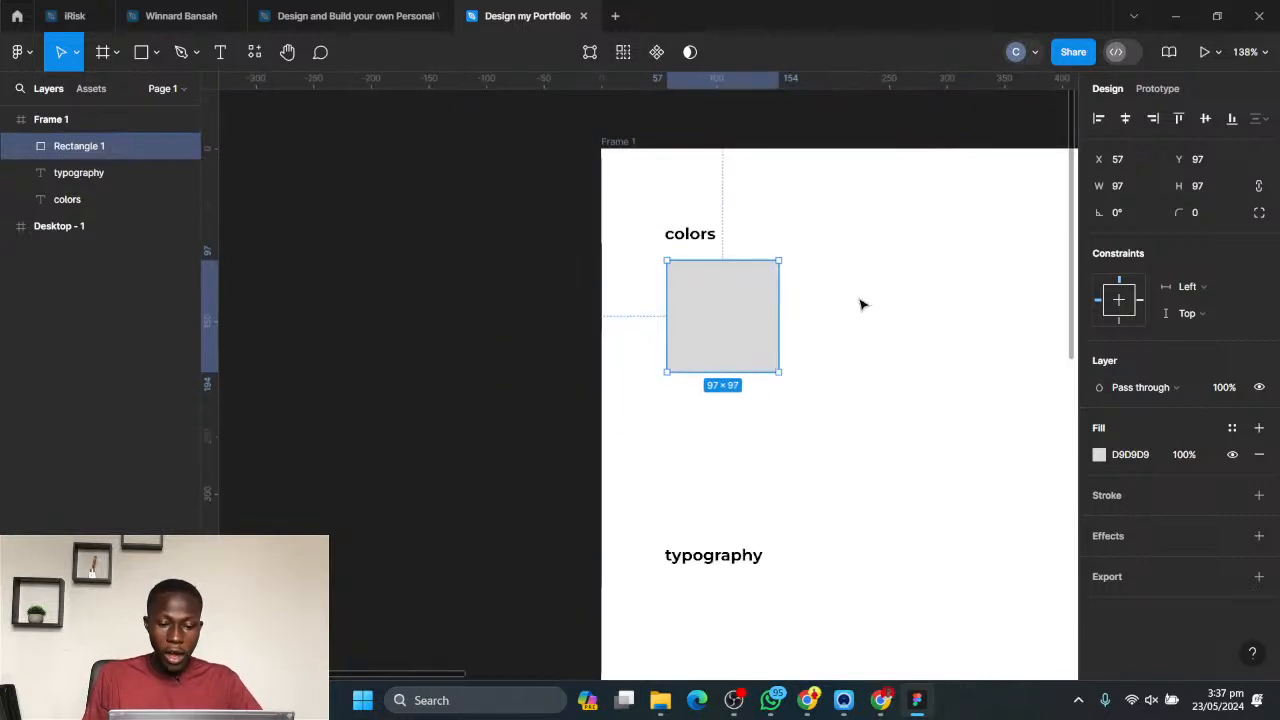
pyautogui.moveTo(937, 337); pyautogui.dragTo(665, 325)
pyautogui.click(674, 276)
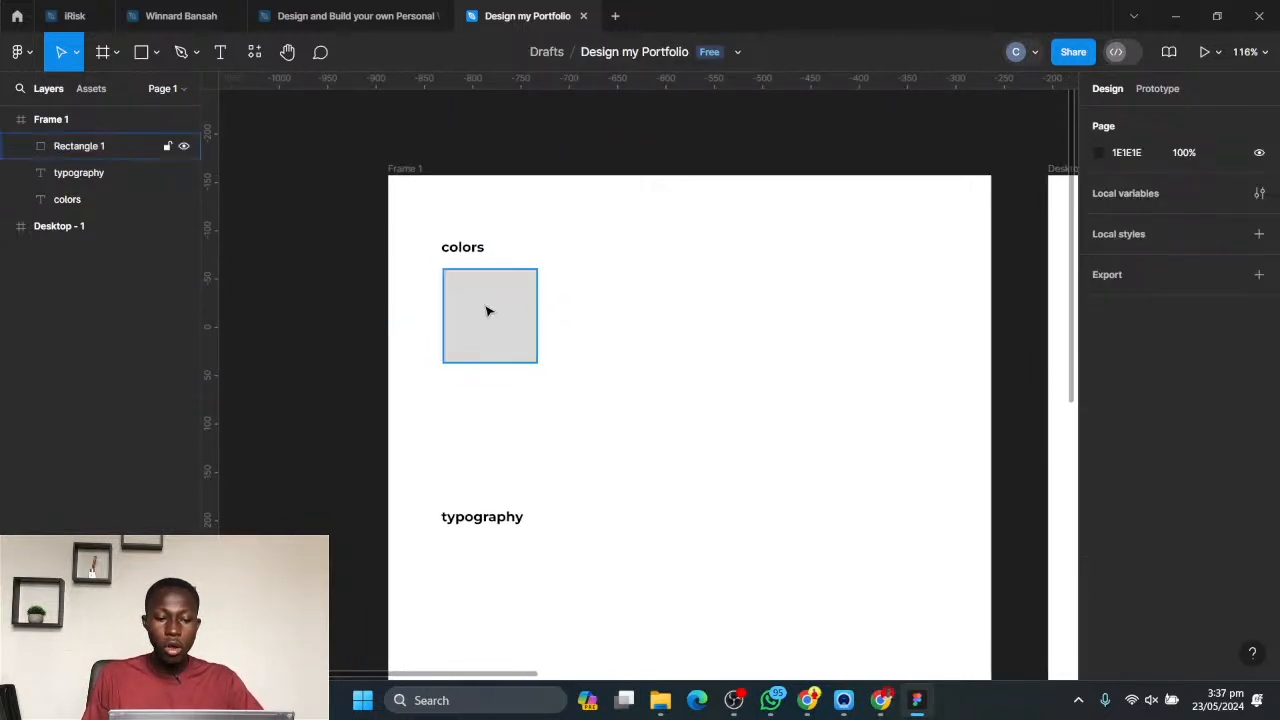
pyautogui.click(489, 309)
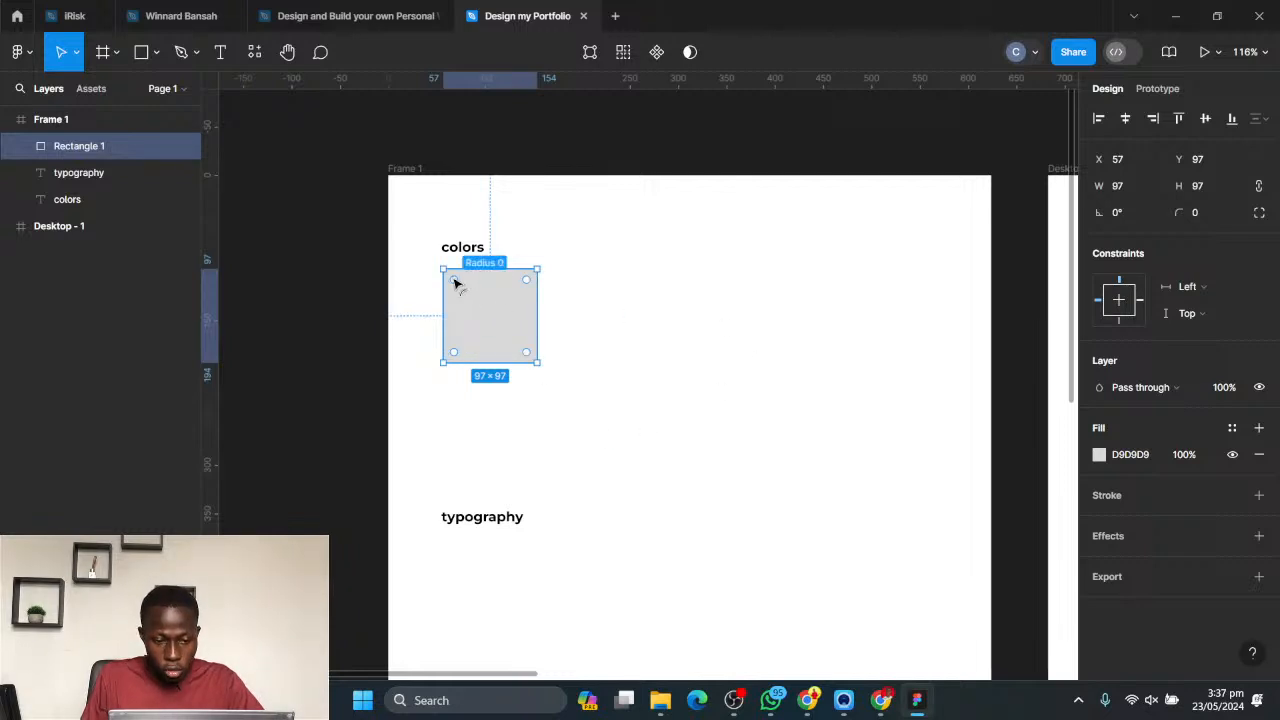
pyautogui.moveTo(460, 283); pyautogui.dragTo(402, 268)
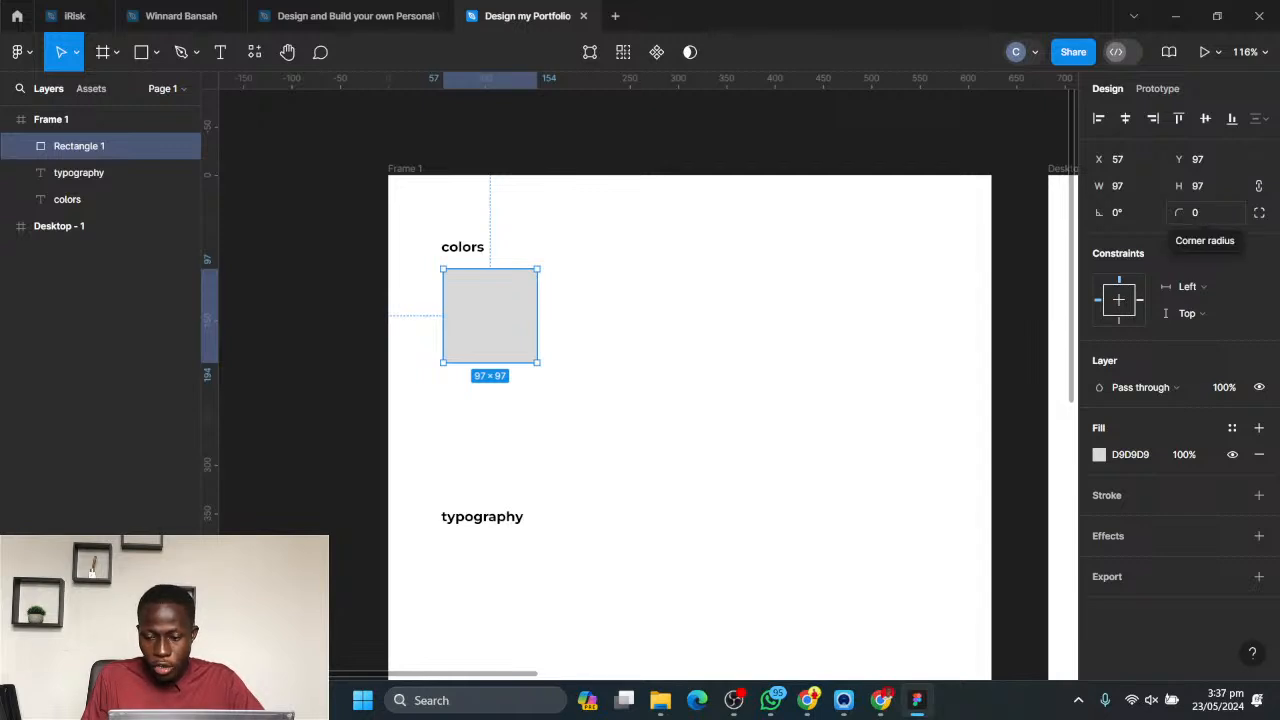
# - Round the grey square's corners with a radius of 21, reduce the radius to 10, and deselect the square
pyautogui.moveTo(1180, 212); pyautogui.dragTo(1240, 216)
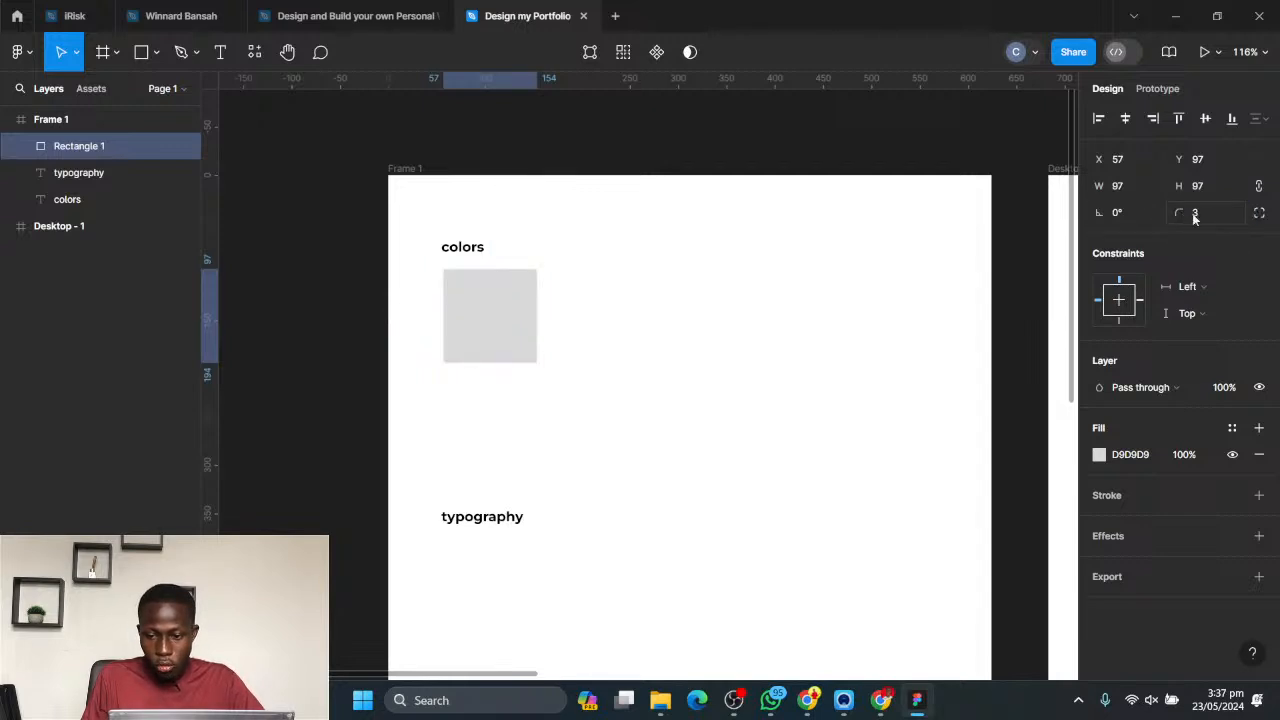
pyautogui.click(1220, 216)
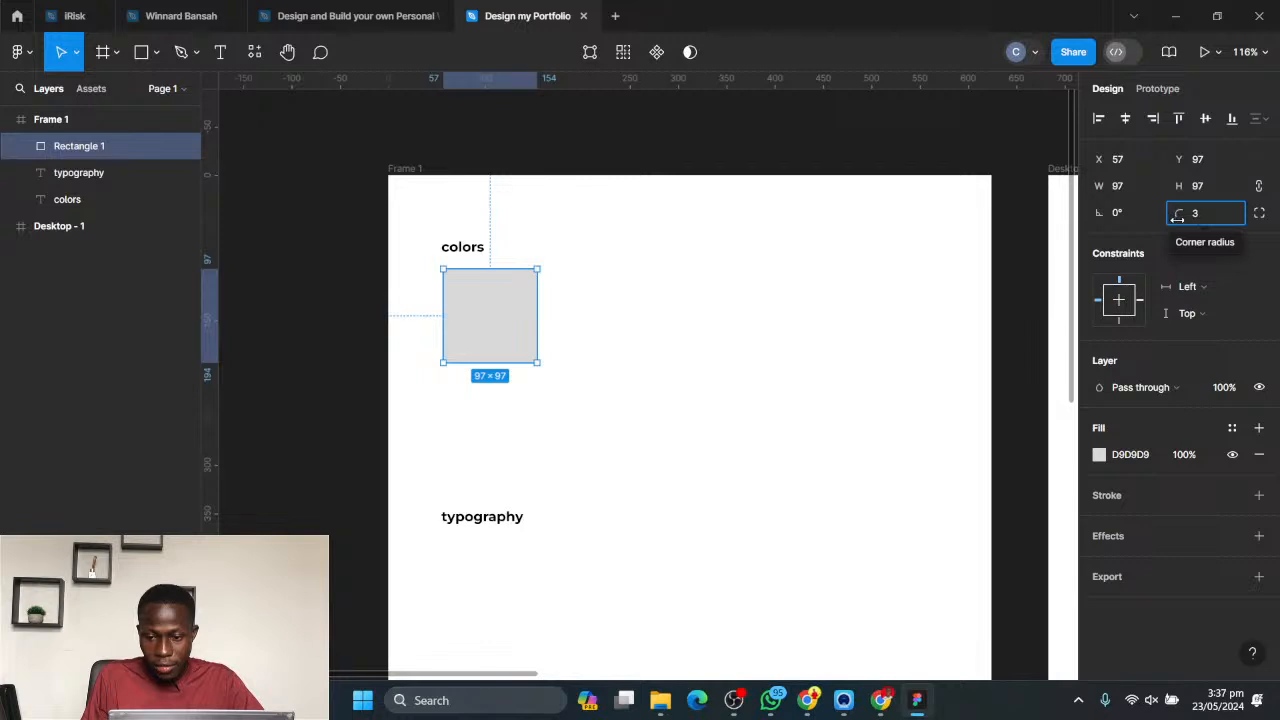
pyautogui.moveTo(1178, 216); pyautogui.dragTo(1192, 214)
pyautogui.moveTo(1034, 223); pyautogui.dragTo(200, 197)
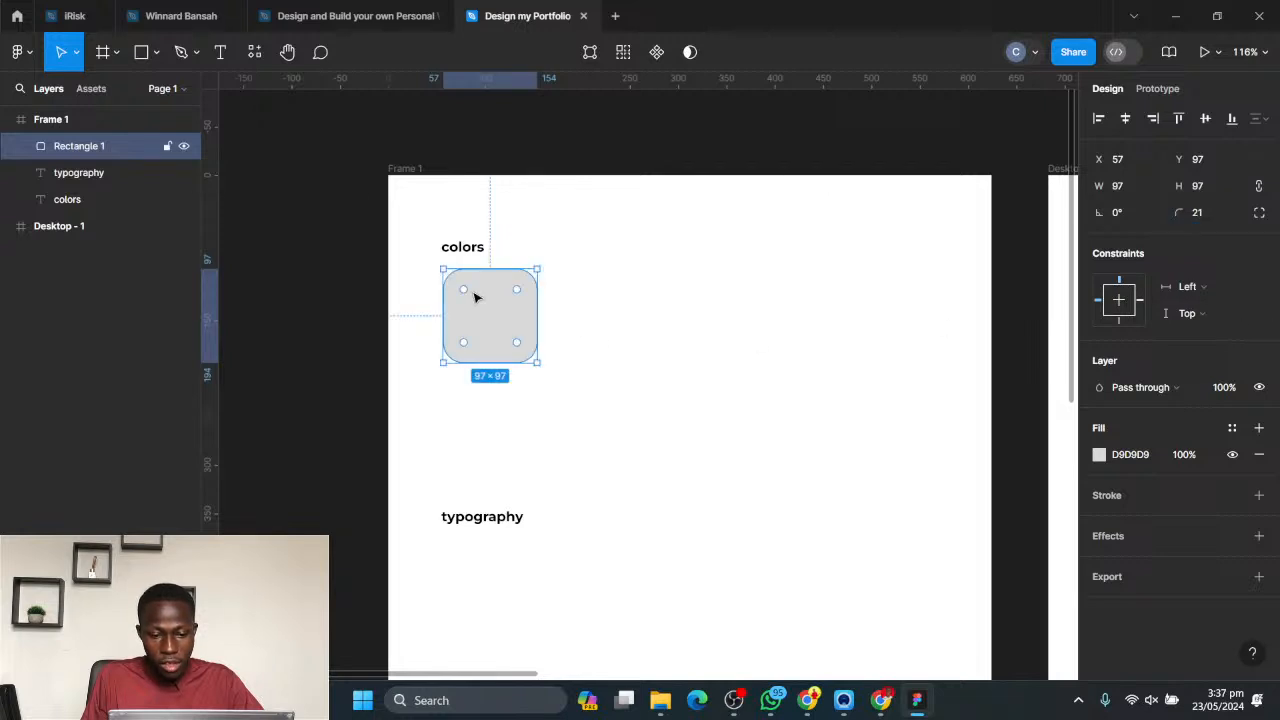
pyautogui.moveTo(472, 293)
pyautogui.mouseDown()
pyautogui.moveTo(490, 325)
pyautogui.moveTo(443, 277)
pyautogui.moveTo(500, 334)
pyautogui.moveTo(435, 273)
pyautogui.moveTo(451, 287)
pyautogui.mouseUp()
pyautogui.click(757, 303)
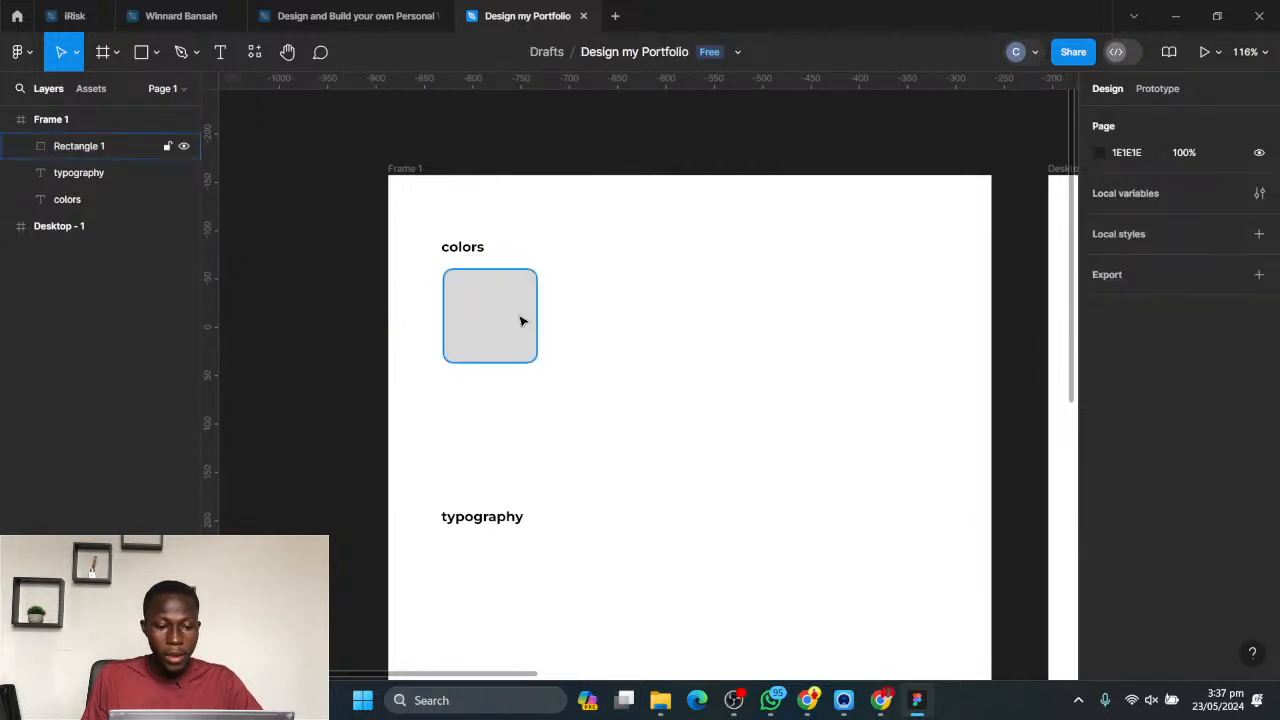
# - Select the rounded square and align it to the left edge of Frame 1
pyautogui.click(503, 309)
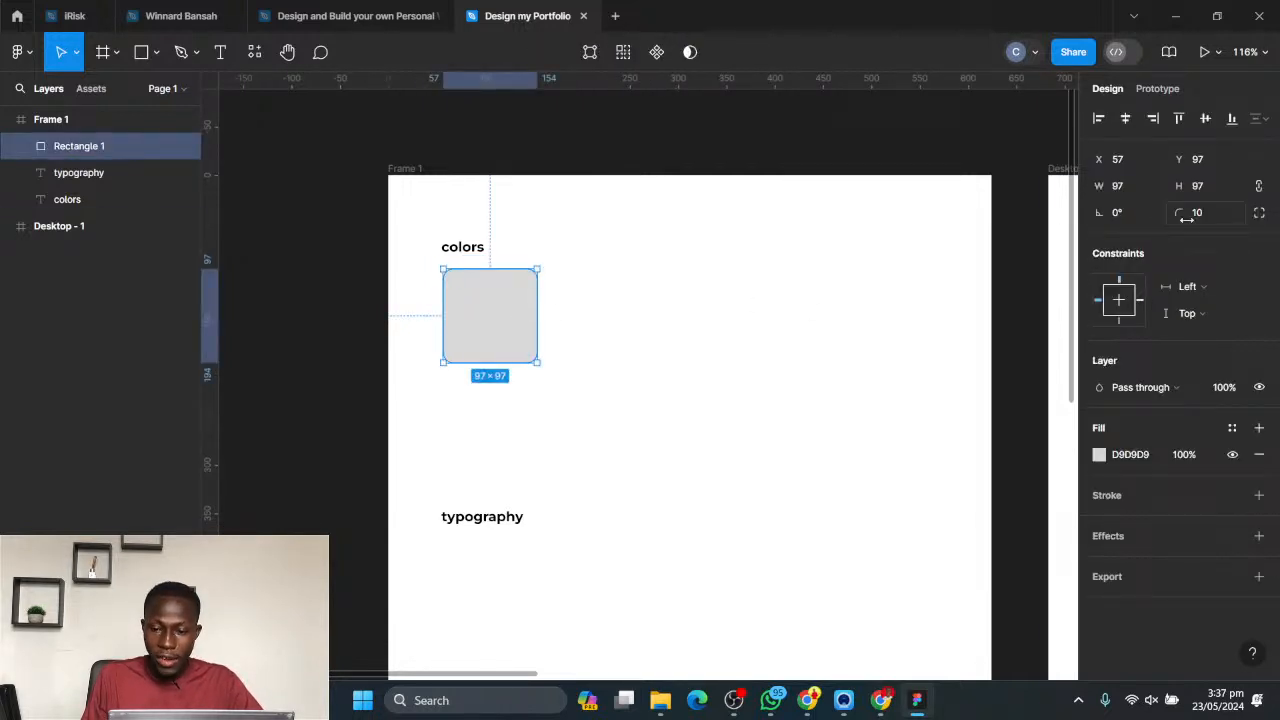
pyautogui.click(1099, 120)
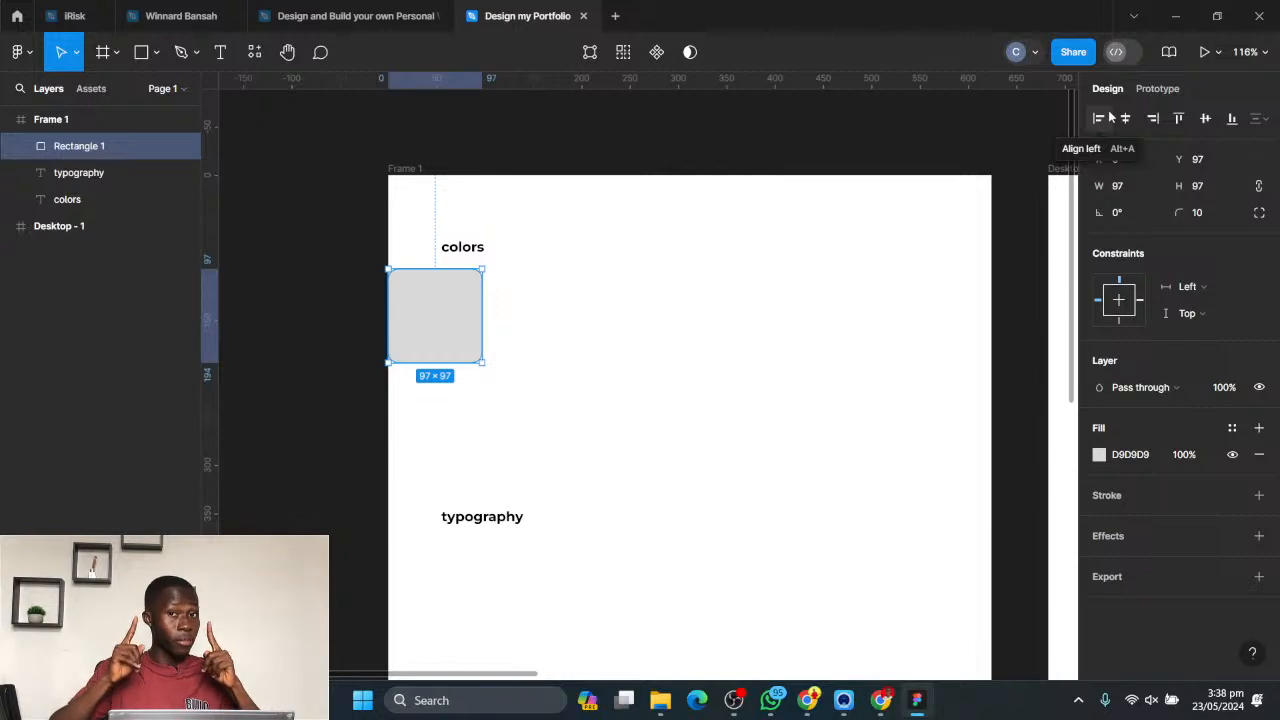
pyautogui.click(508, 346)
pyautogui.click(465, 311)
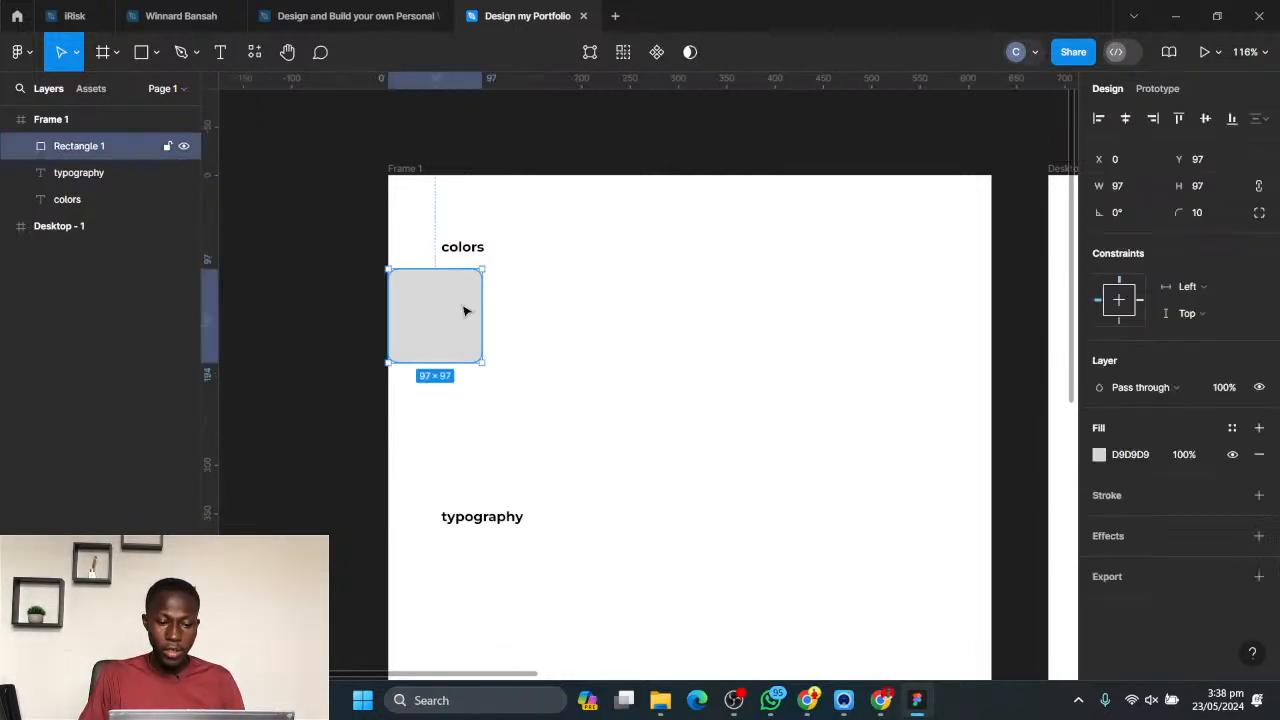
# - Try the horizontal centre, right, top and vertical centre alignments on the rounded square within Frame 1
pyautogui.click(1128, 119)
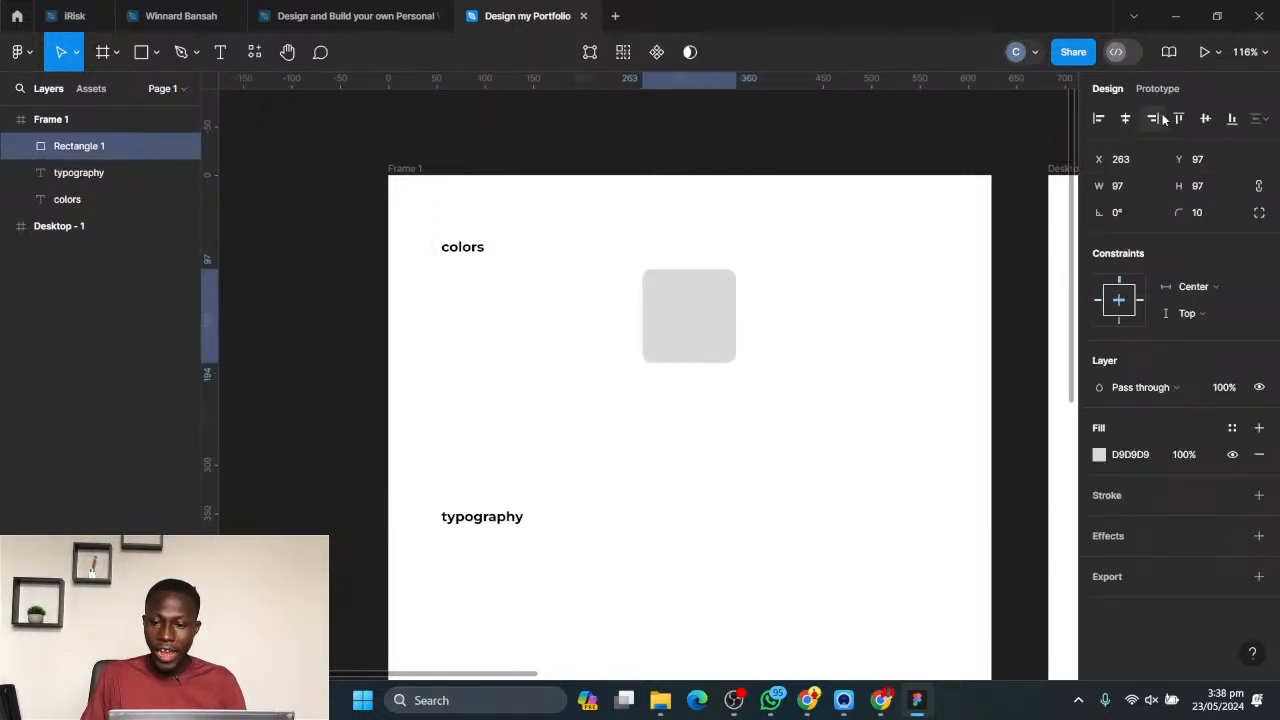
pyautogui.click(1163, 120)
pyautogui.click(1176, 119)
pyautogui.click(1205, 119)
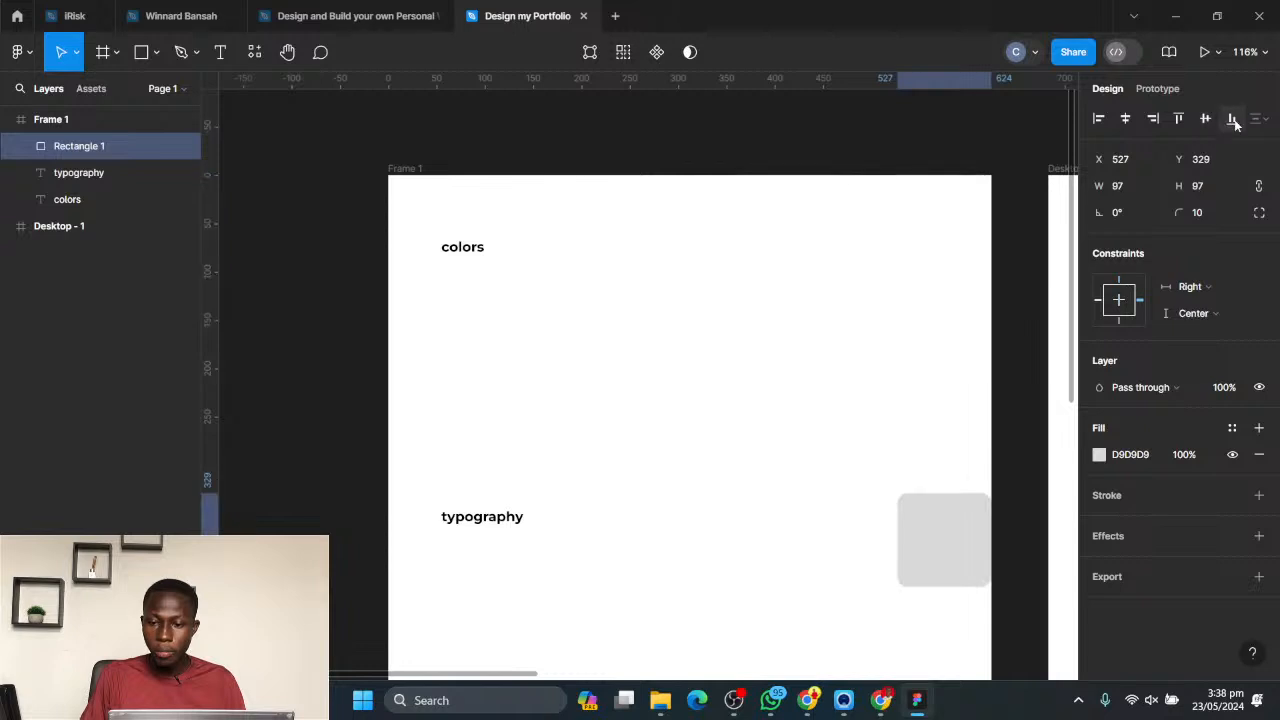
# - Align the rounded square to the top and left edges of Frame 1
pyautogui.click(1178, 119)
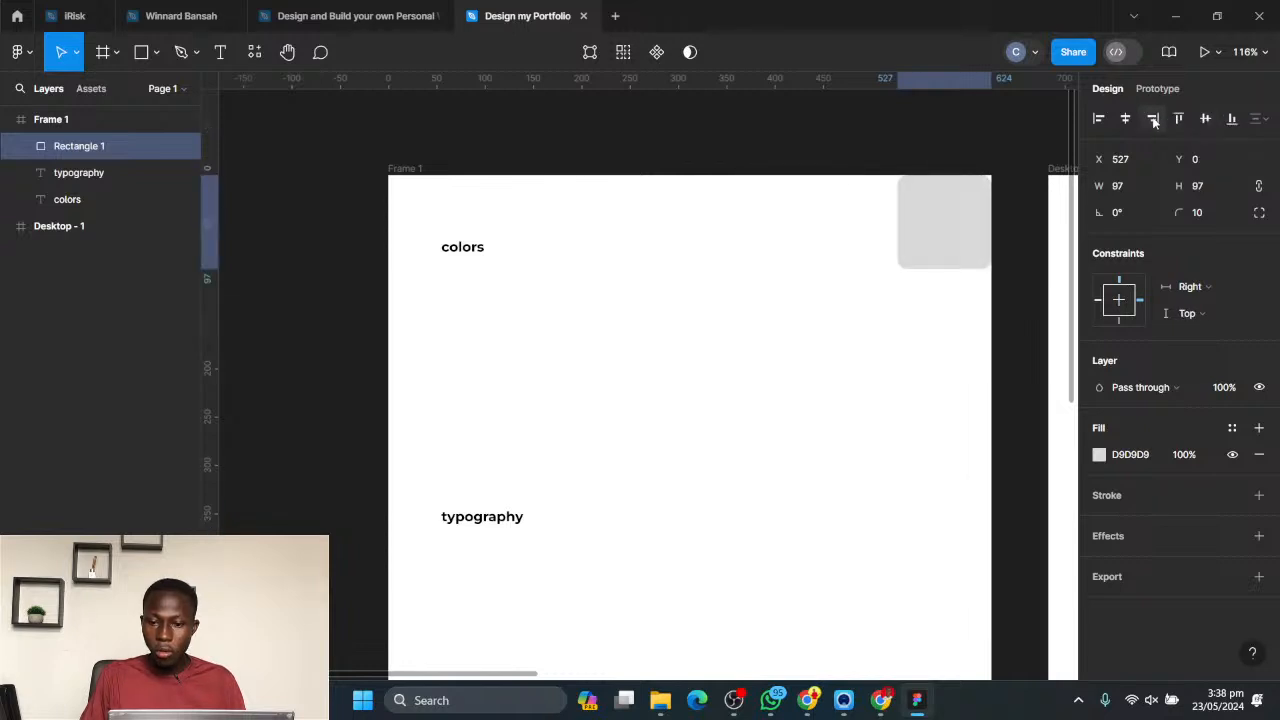
pyautogui.click(1127, 119)
pyautogui.click(1099, 119)
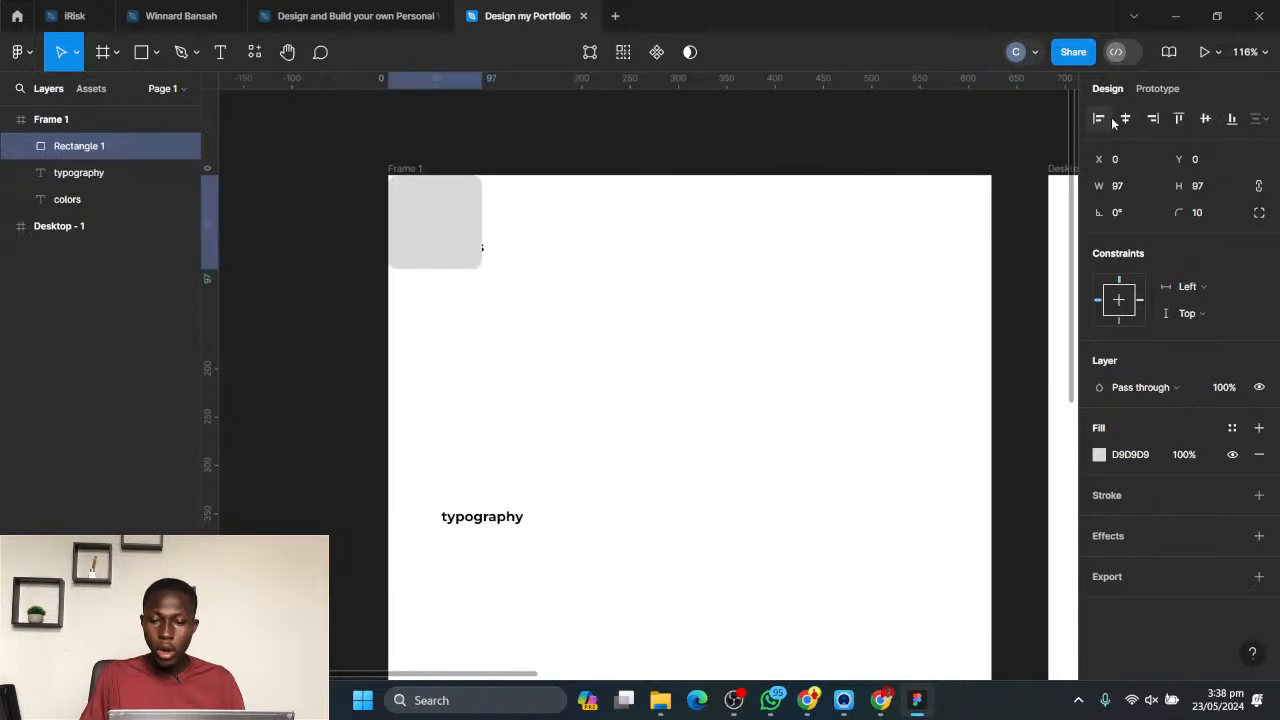
# - Move the rounded square below the colors label to X 55, Y 119, and select the label and square together
pyautogui.moveTo(451, 240); pyautogui.dragTo(506, 356)
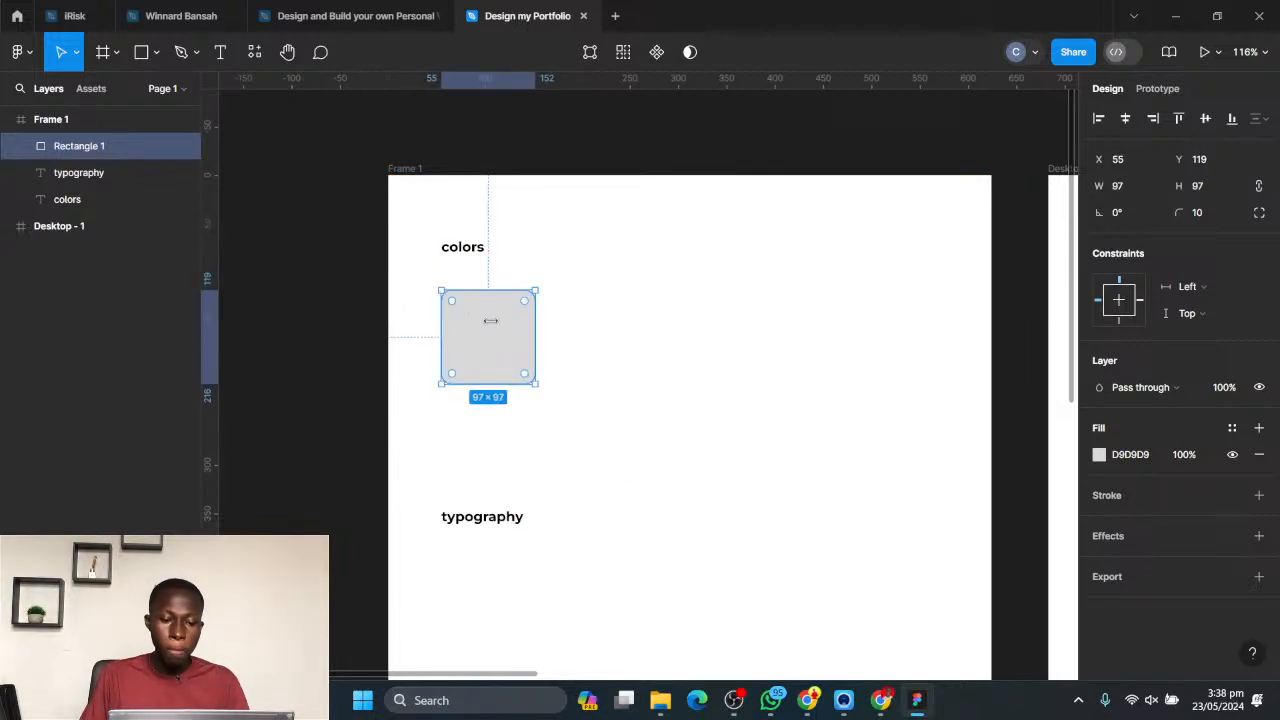
pyautogui.moveTo(436, 200); pyautogui.dragTo(584, 409)
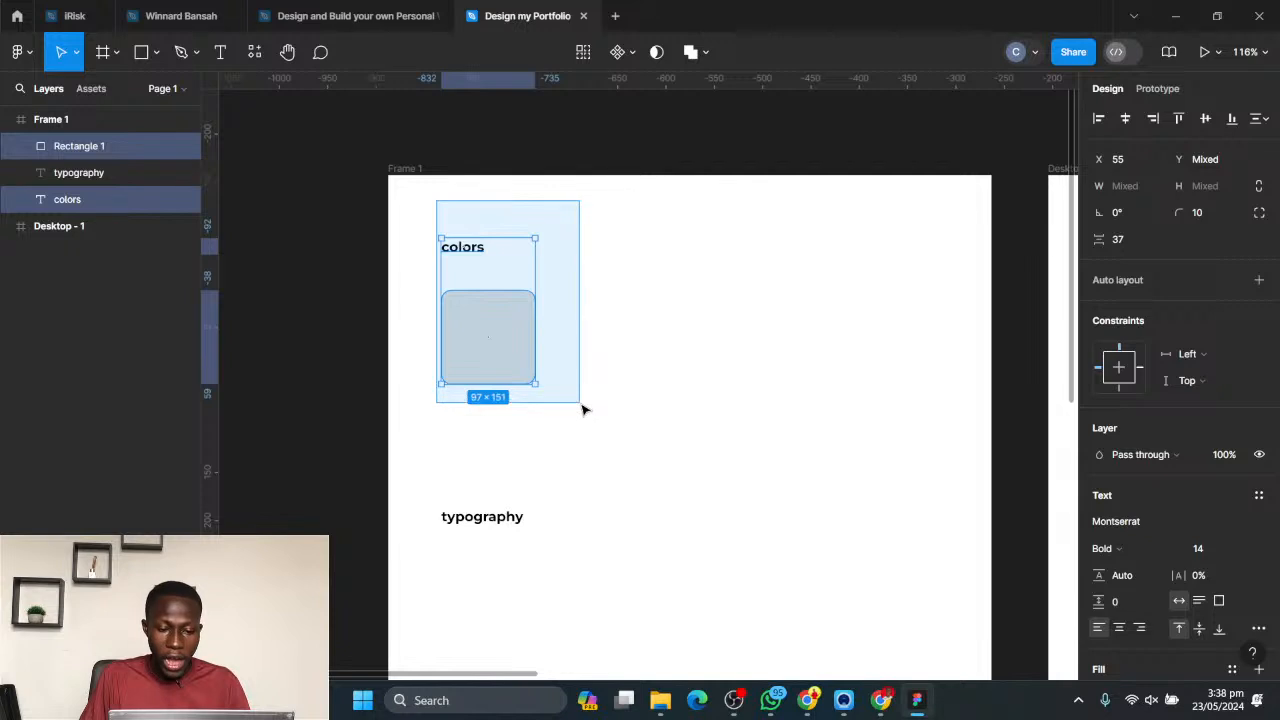
pyautogui.click(646, 339)
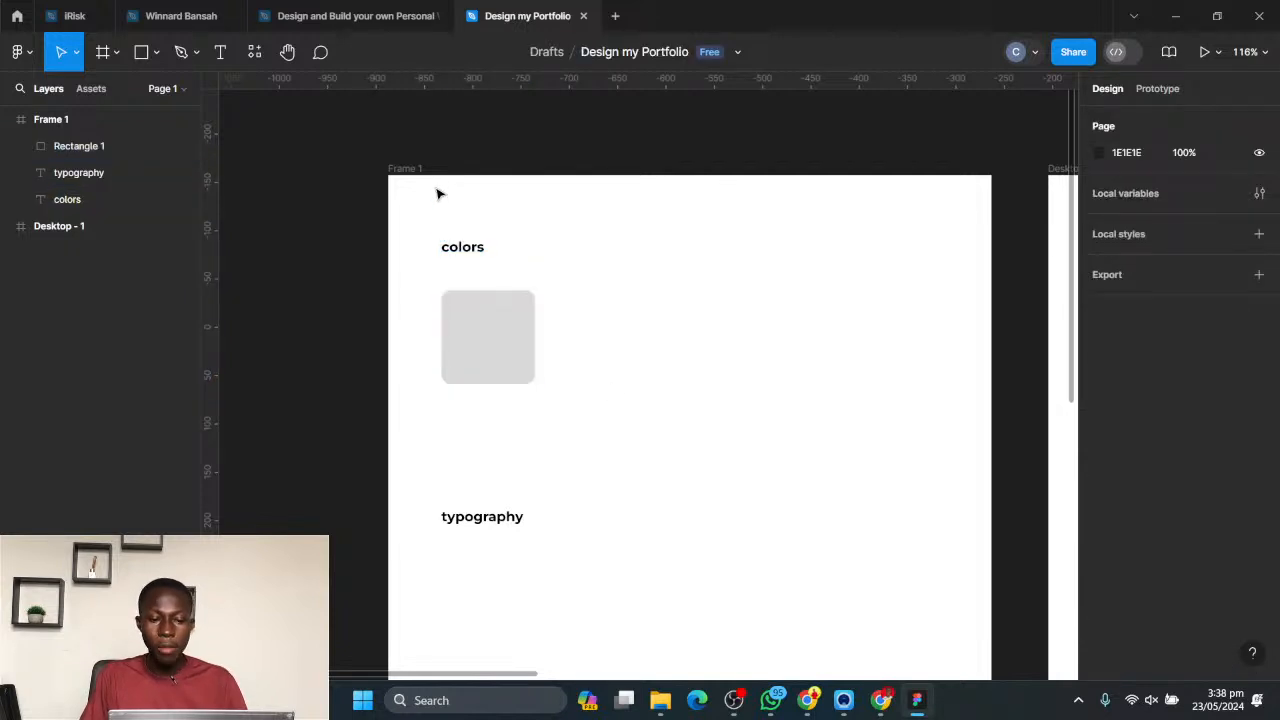
pyautogui.moveTo(447, 220); pyautogui.dragTo(608, 416)
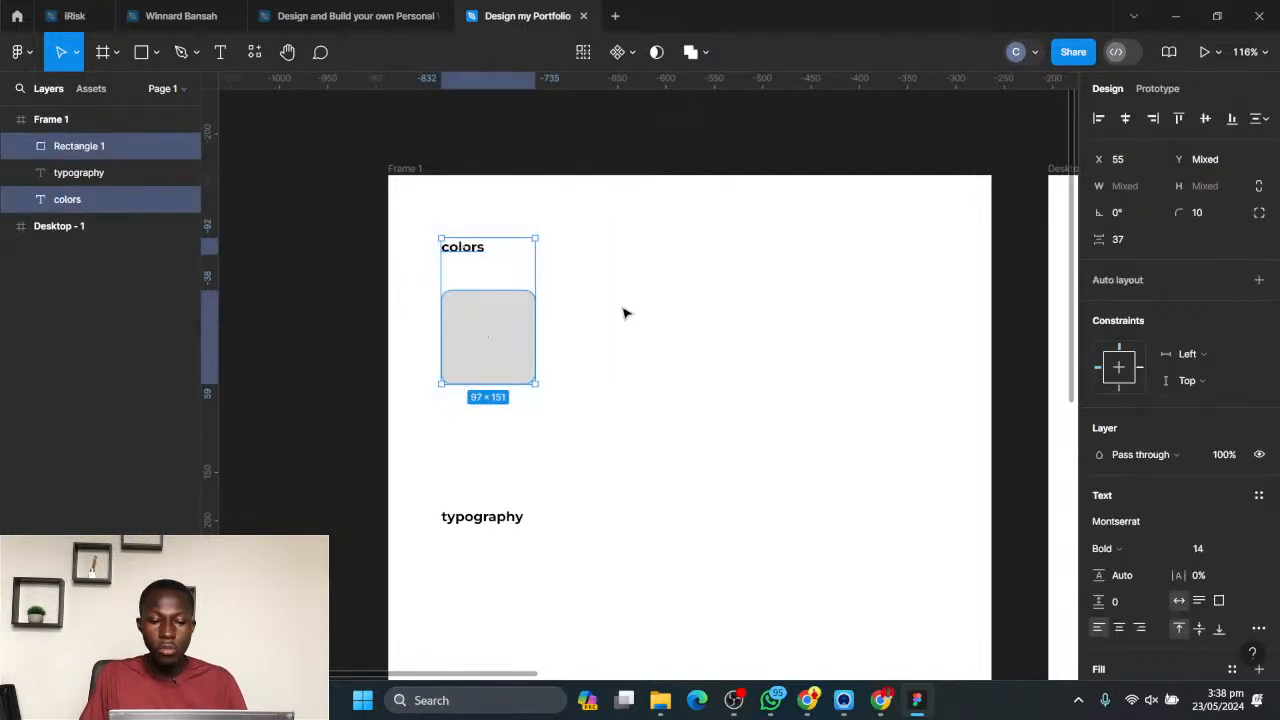
pyautogui.click(352, 205)
pyautogui.moveTo(409, 202); pyautogui.dragTo(604, 444)
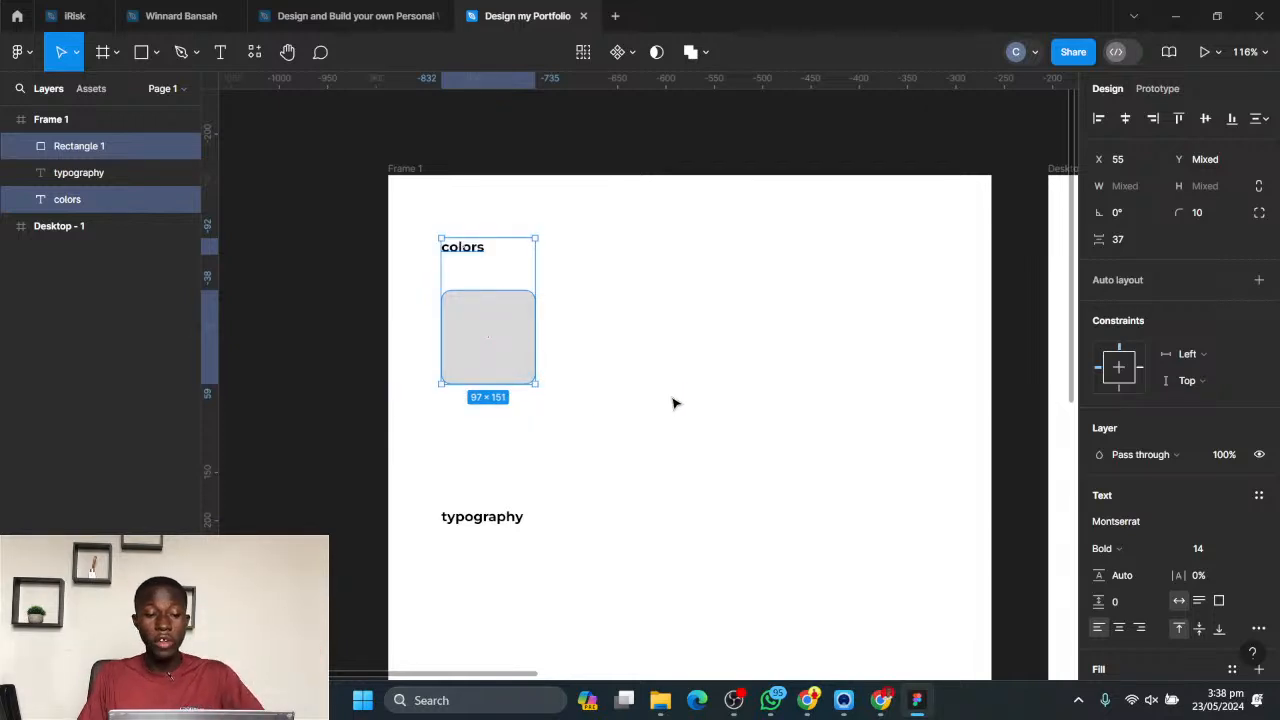
pyautogui.click(673, 402)
pyautogui.click(476, 250)
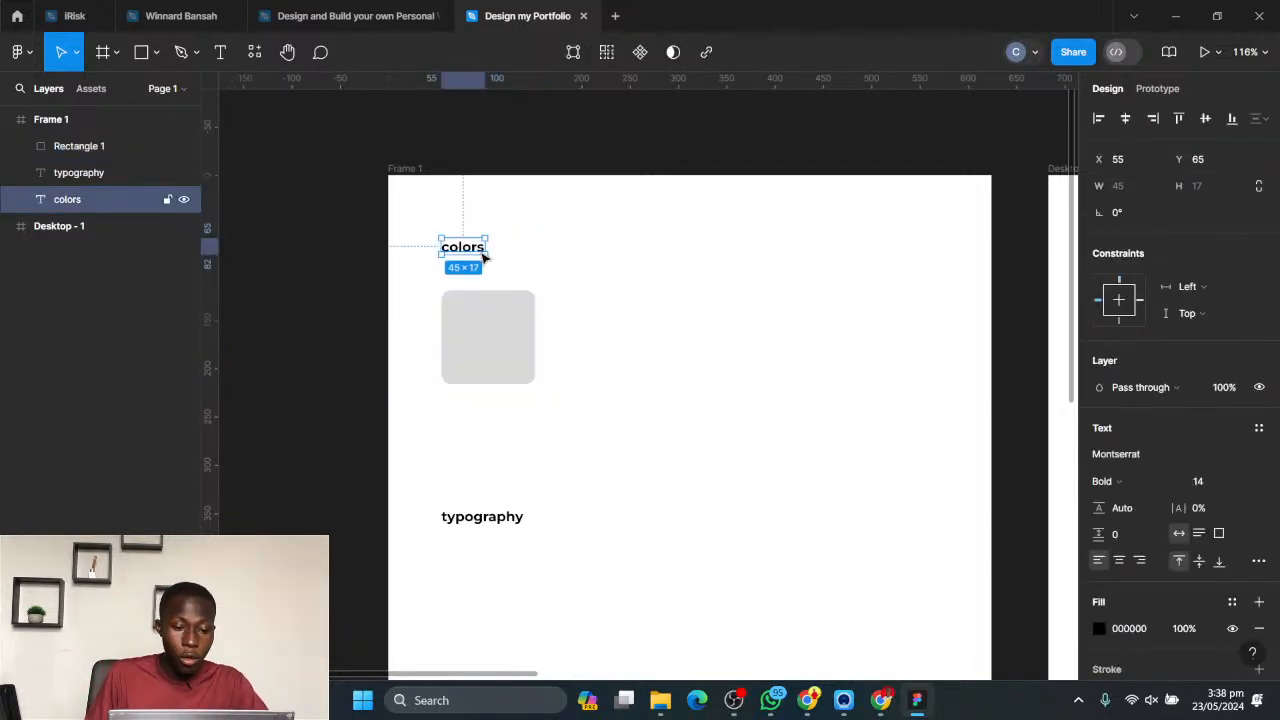
pyautogui.keyDown('shift'); pyautogui.click(478, 343); pyautogui.keyUp('shift')
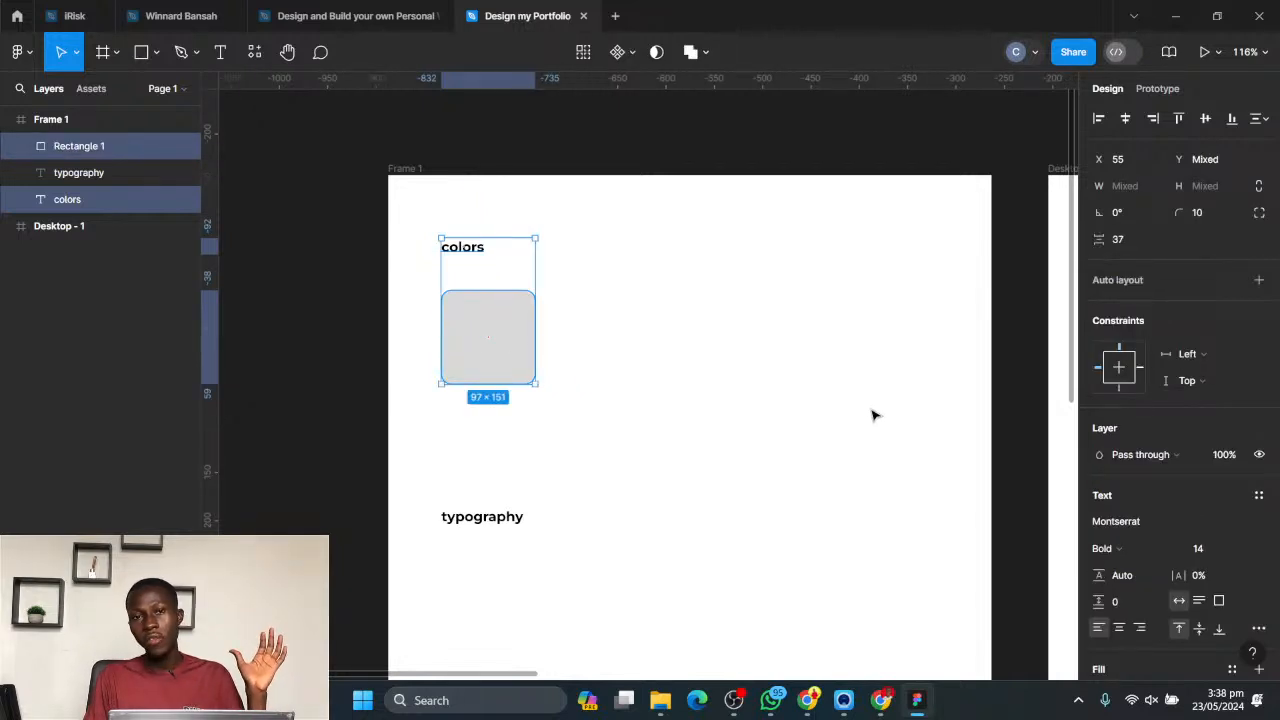
# - Select the colors label and the rounded square together and try aligning them by their horizontal centres, vertical centres and right edges
pyautogui.click(651, 295)
pyautogui.moveTo(391, 190); pyautogui.dragTo(721, 427)
pyautogui.click(607, 318)
pyautogui.moveTo(394, 194); pyautogui.dragTo(654, 426)
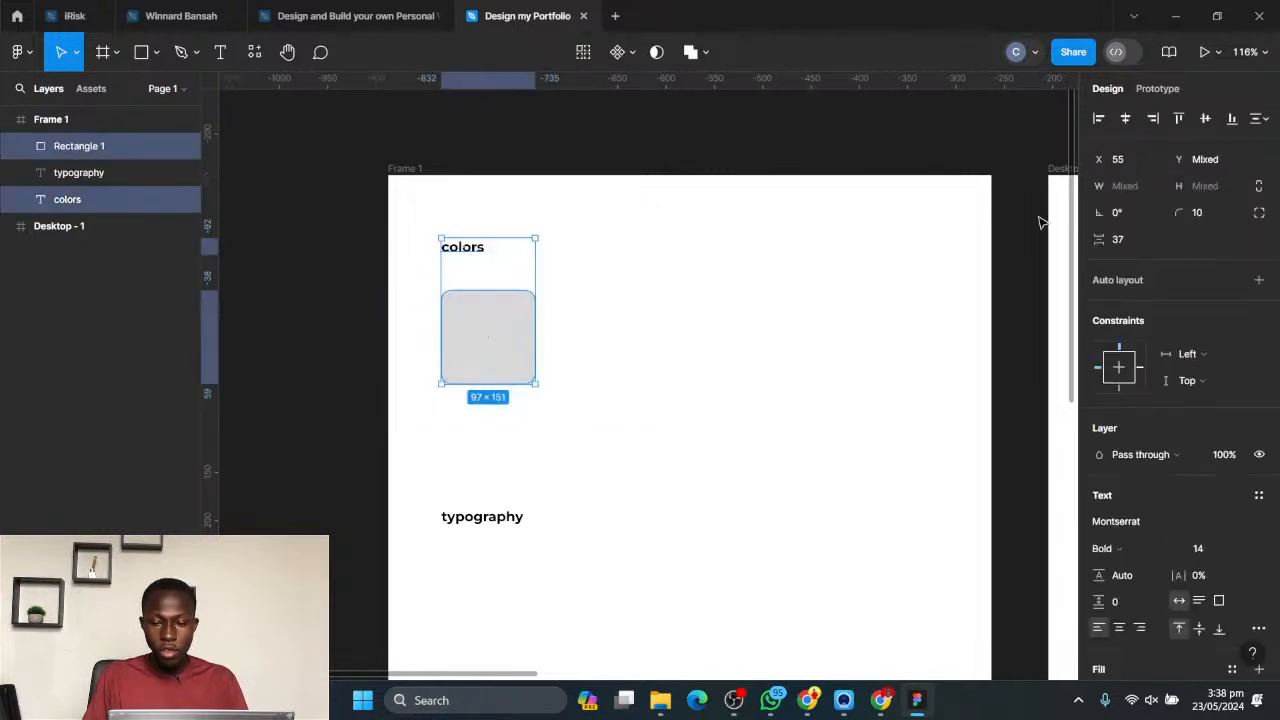
pyautogui.click(1126, 119)
pyautogui.click(1206, 119)
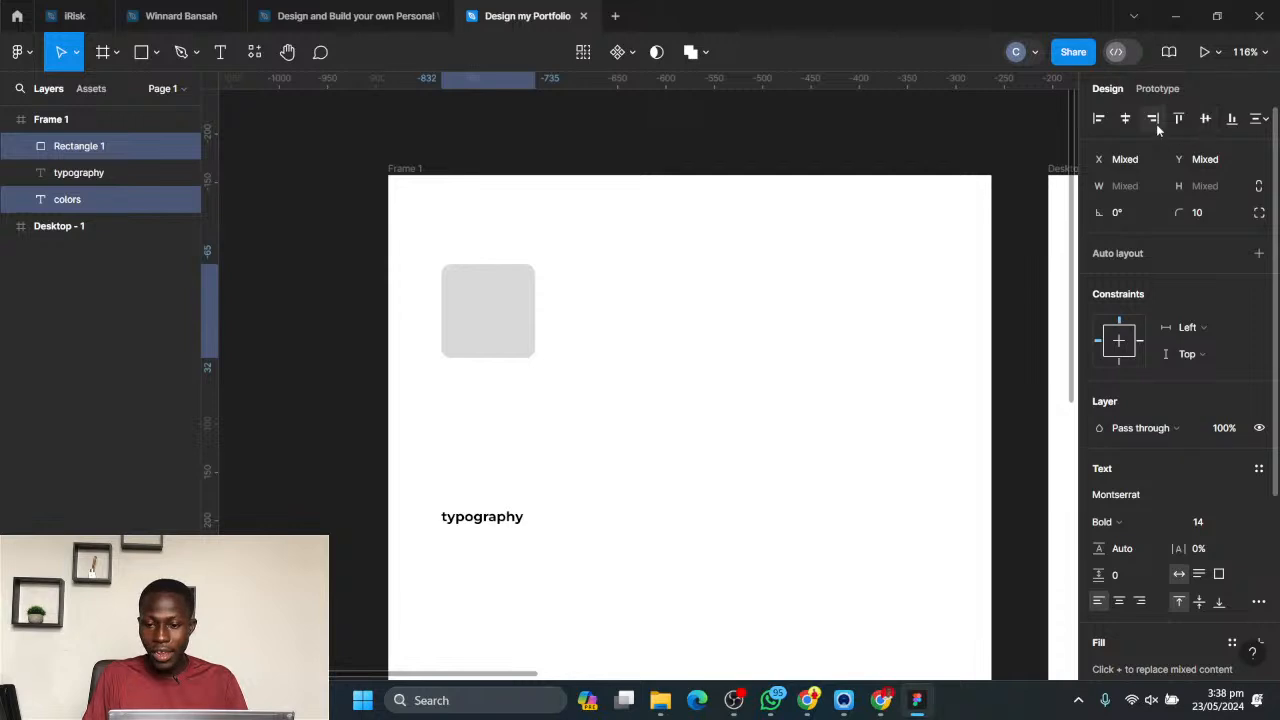
# - Send the rounded square behind the colors label in Frame 1
pyautogui.click(700, 349)
pyautogui.click(461, 331)
pyautogui.hotkey('ctrl', 'shift', '[')
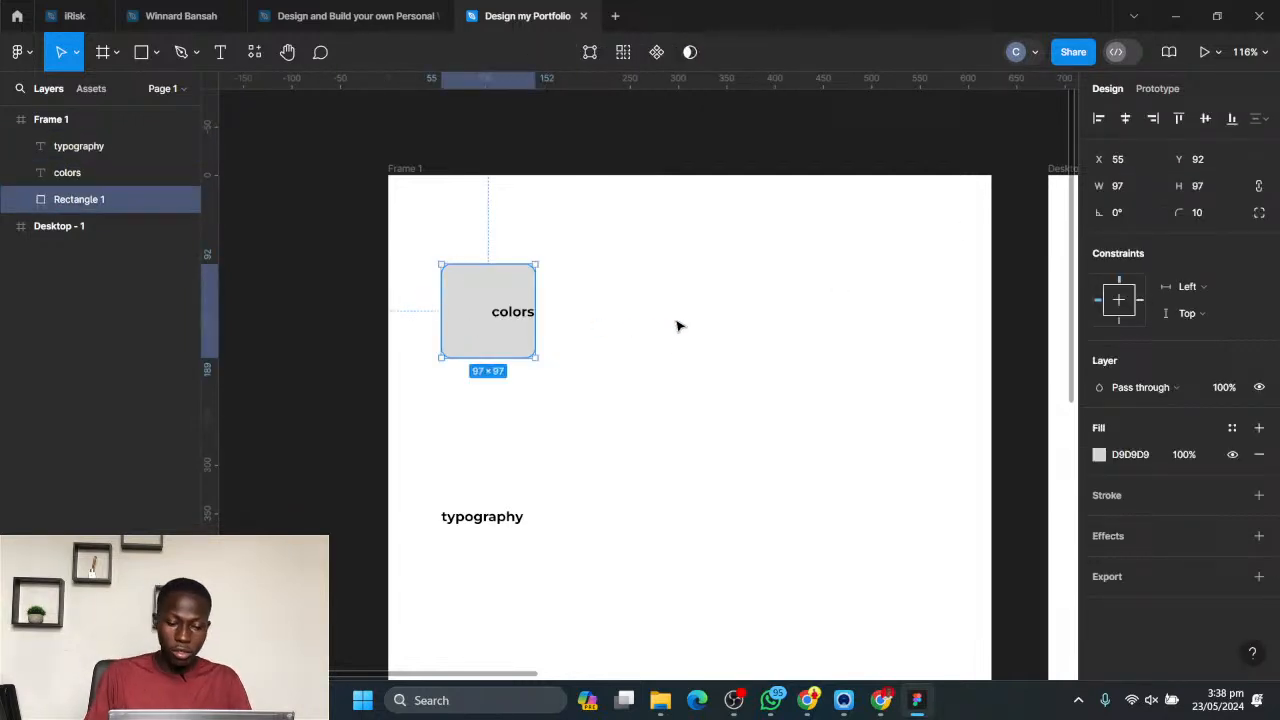
# - Try the horizontal centre, top, left, right, vertical centre and bottom alignments on the colors label and square together
pyautogui.click(371, 211)
pyautogui.moveTo(429, 195); pyautogui.dragTo(680, 508)
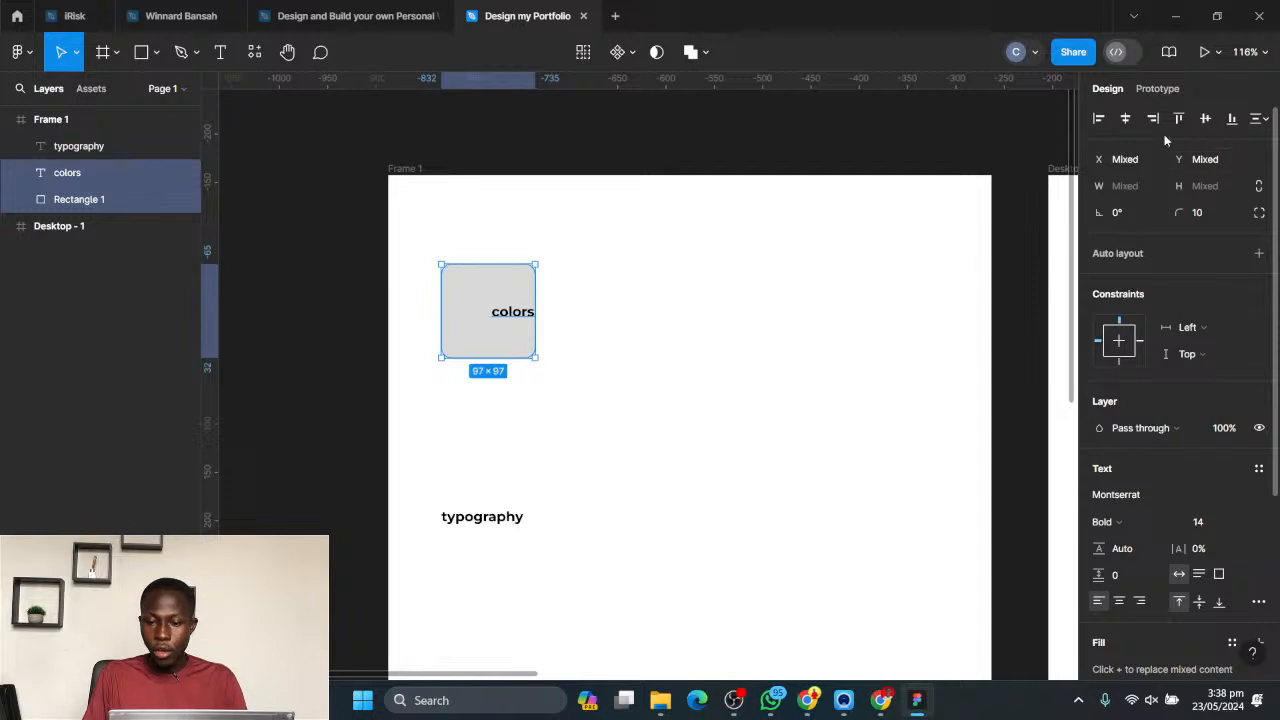
pyautogui.click(1125, 119)
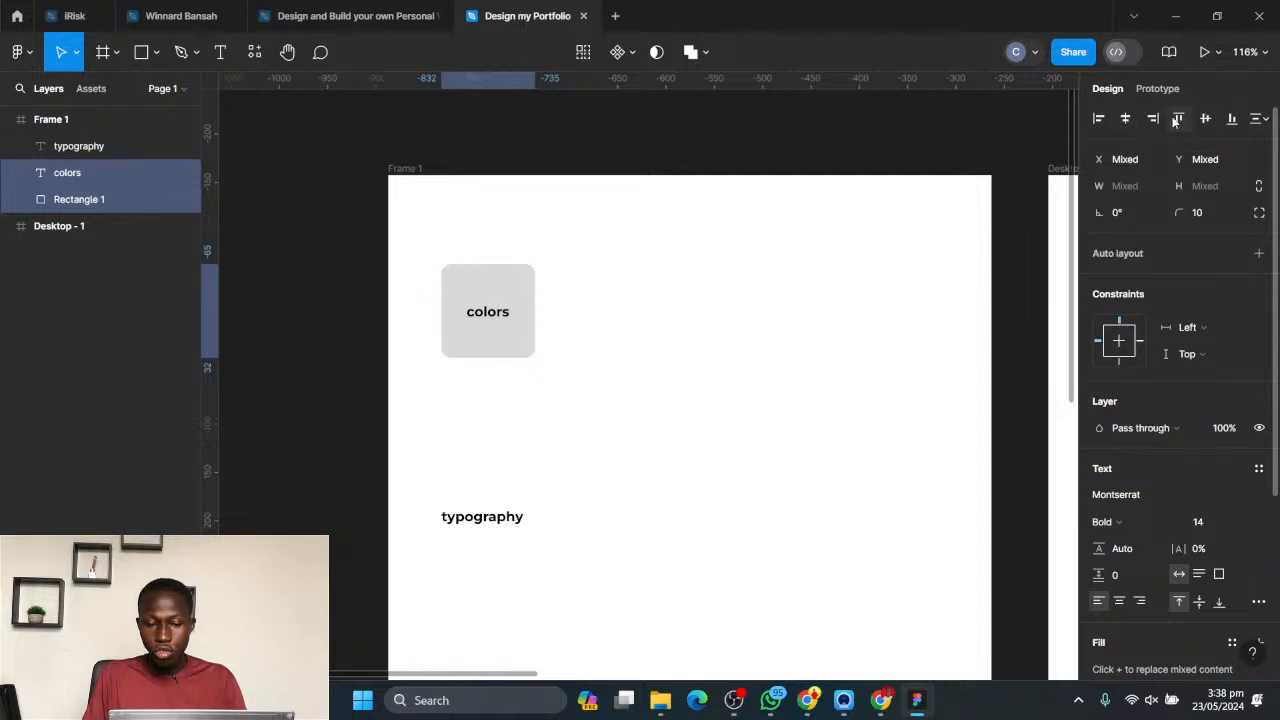
pyautogui.click(1176, 119)
pyautogui.click(1098, 119)
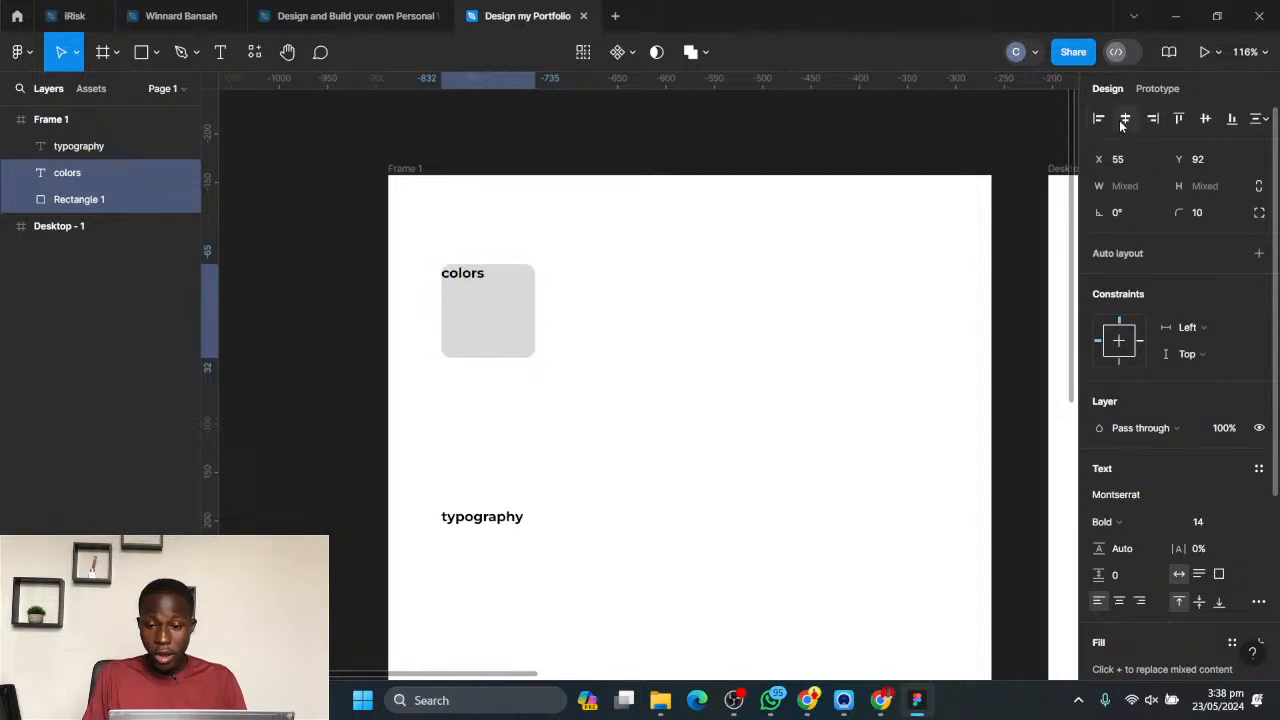
pyautogui.click(1125, 119)
pyautogui.click(1152, 119)
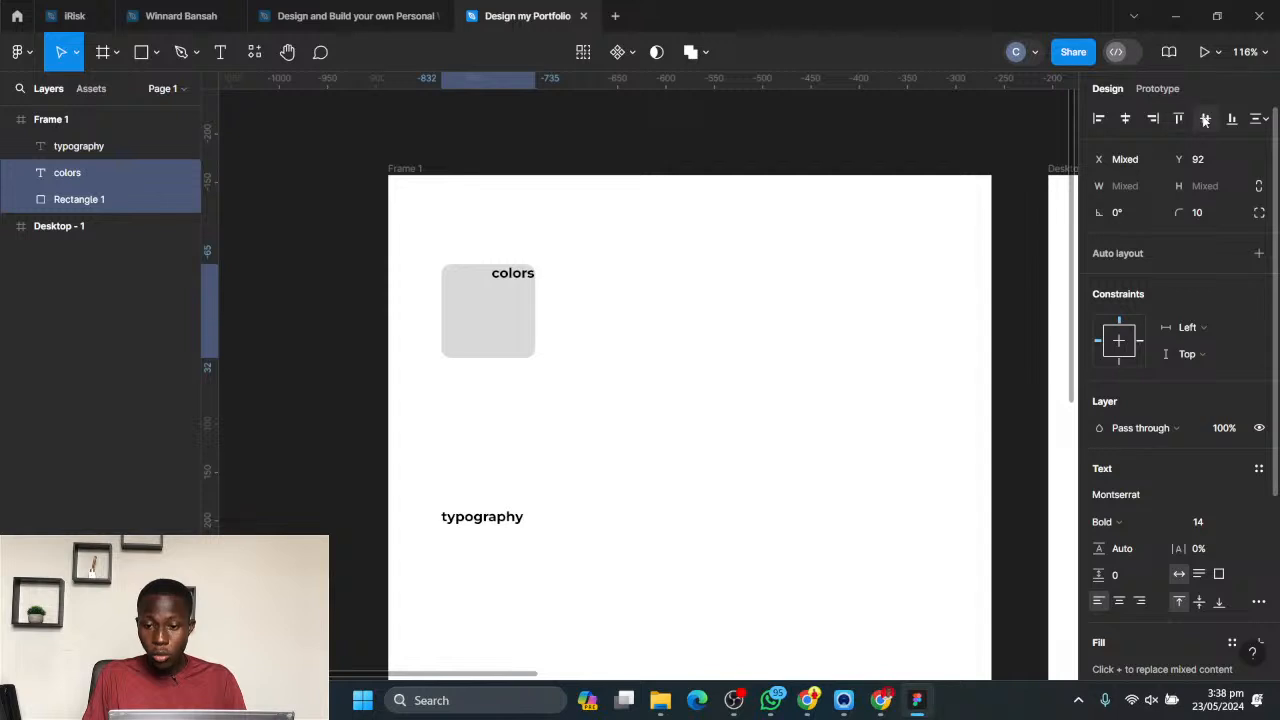
pyautogui.click(1205, 119)
pyautogui.click(1232, 119)
pyautogui.click(775, 265)
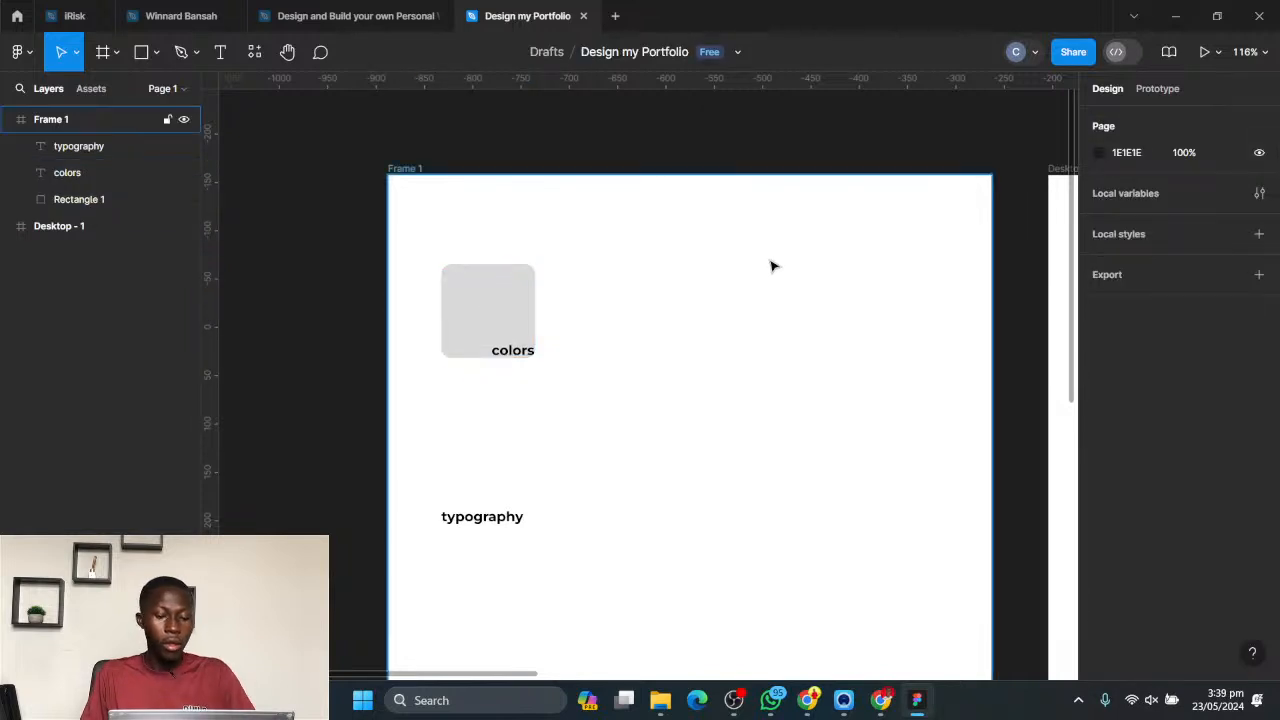
# - Undo the alignment, layer-order and position changes made to the colors label and the rounded square
pyautogui.hotkey('ctrl', 'z')
pyautogui.hotkey('ctrl', 'z')
pyautogui.hotkey('ctrl', 'z')
pyautogui.hotkey('ctrl', 'z')
pyautogui.hotkey('ctrl', 'z')
pyautogui.hotkey('ctrl', 'z')
pyautogui.hotkey('ctrl', 'z')
pyautogui.hotkey('ctrl', 'z')
pyautogui.hotkey('ctrl', 'z')
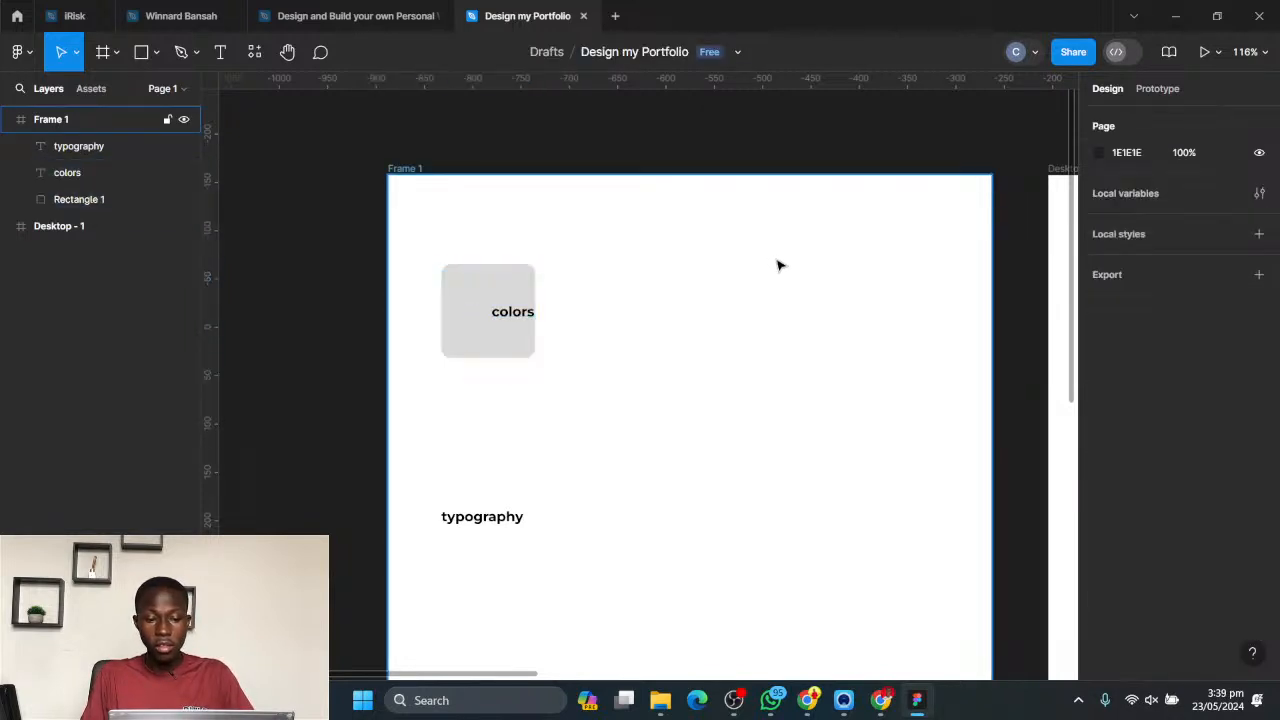
pyautogui.hotkey('ctrl', 'z')
pyautogui.hotkey('ctrl', 'z')
pyautogui.hotkey('ctrl', 'z')
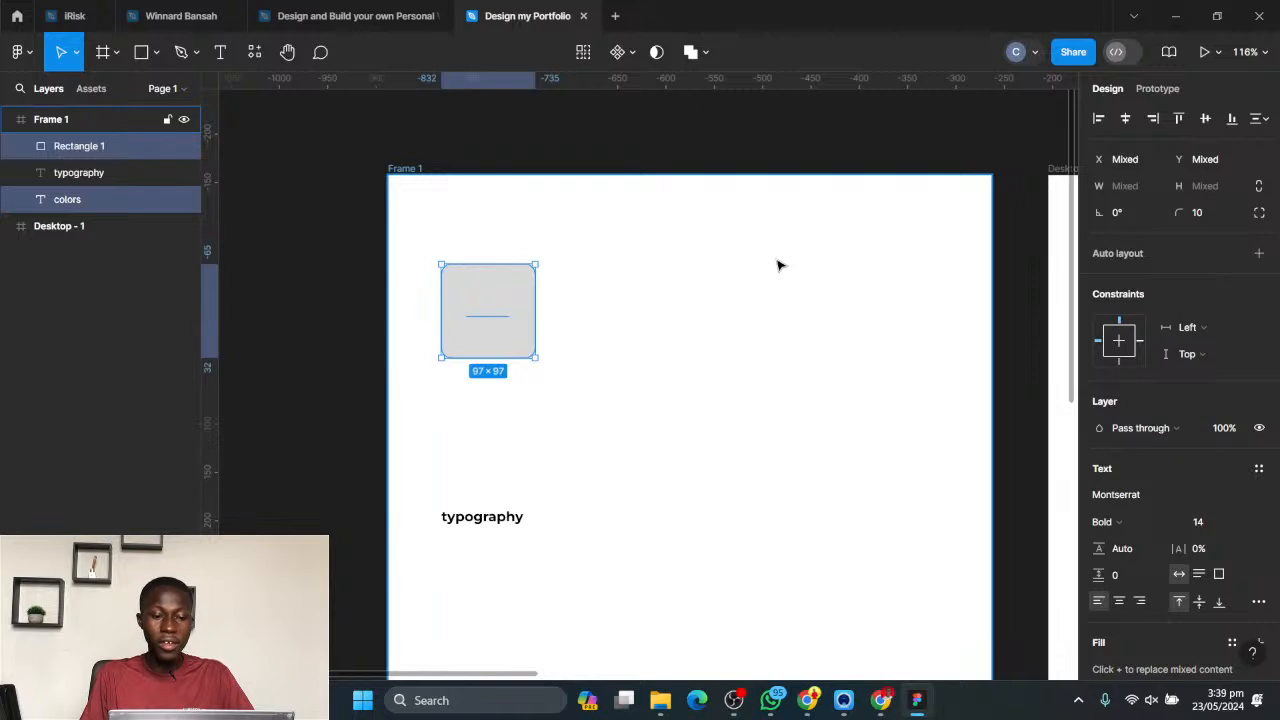
pyautogui.hotkey('ctrl', 'z')
pyautogui.hotkey('ctrl', 'z')
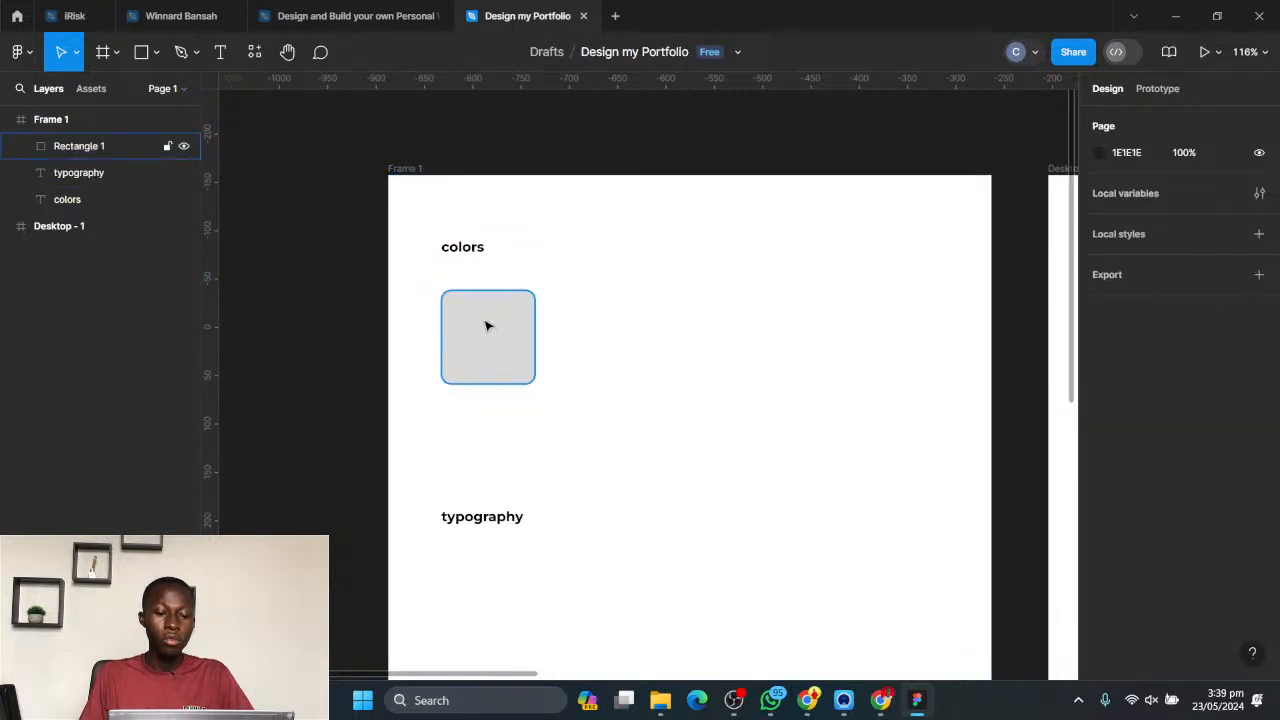
pyautogui.hotkey('ctrl', 'z')
pyautogui.hotkey('ctrl', 'z')
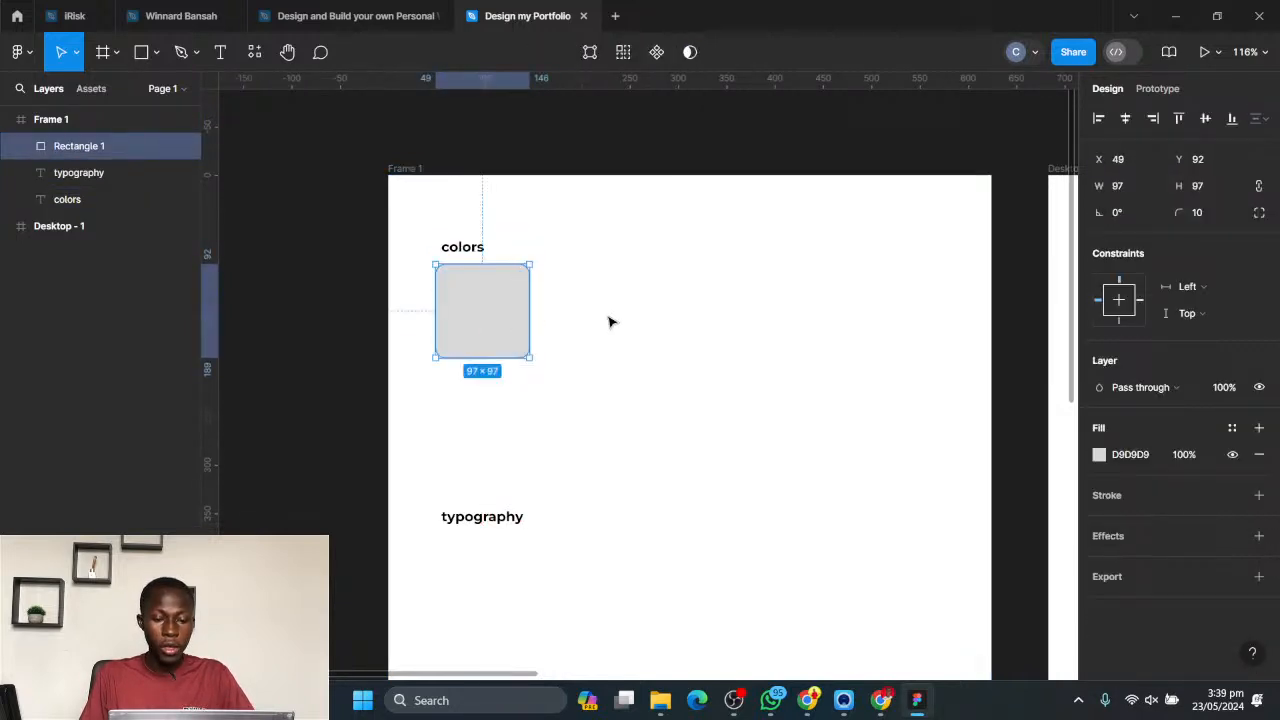
# - Switch to the Design and Build your own Personal Website file and examine its Home page design and Assets frame
pyautogui.scroll(-3, 608, 326)
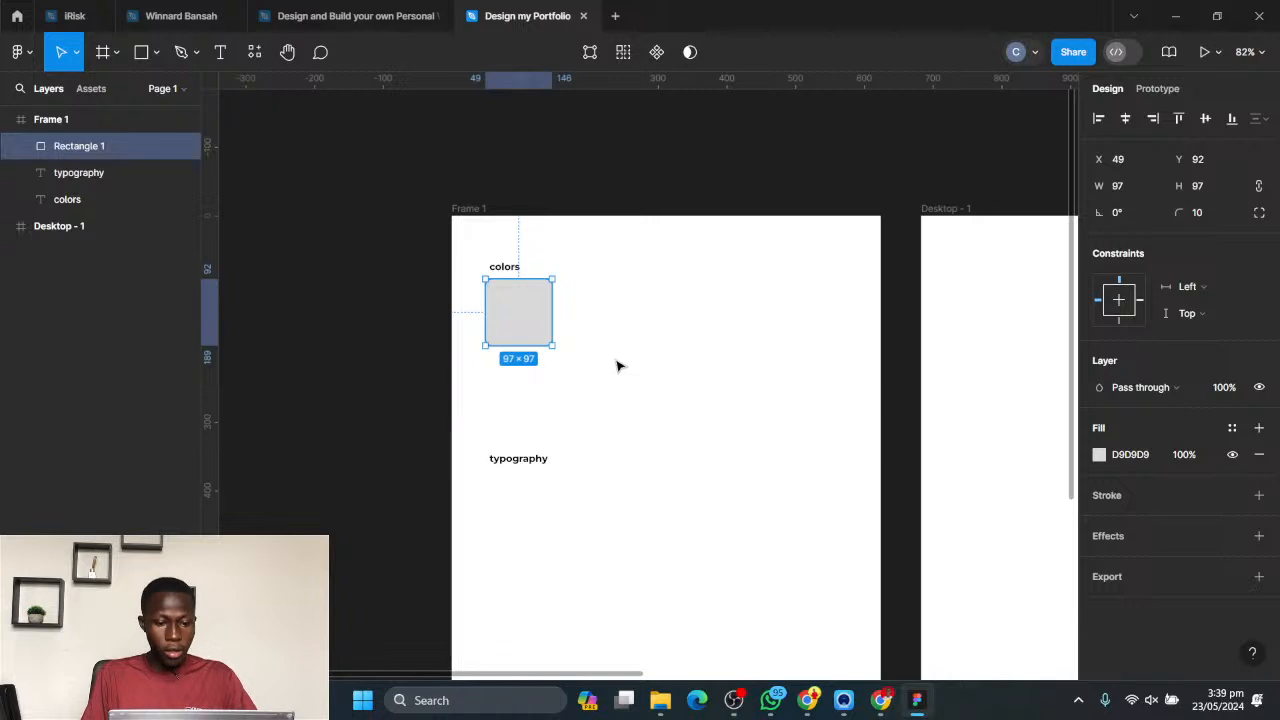
pyautogui.scroll(-1, 617, 364)
pyautogui.scroll(5, 528, 362)
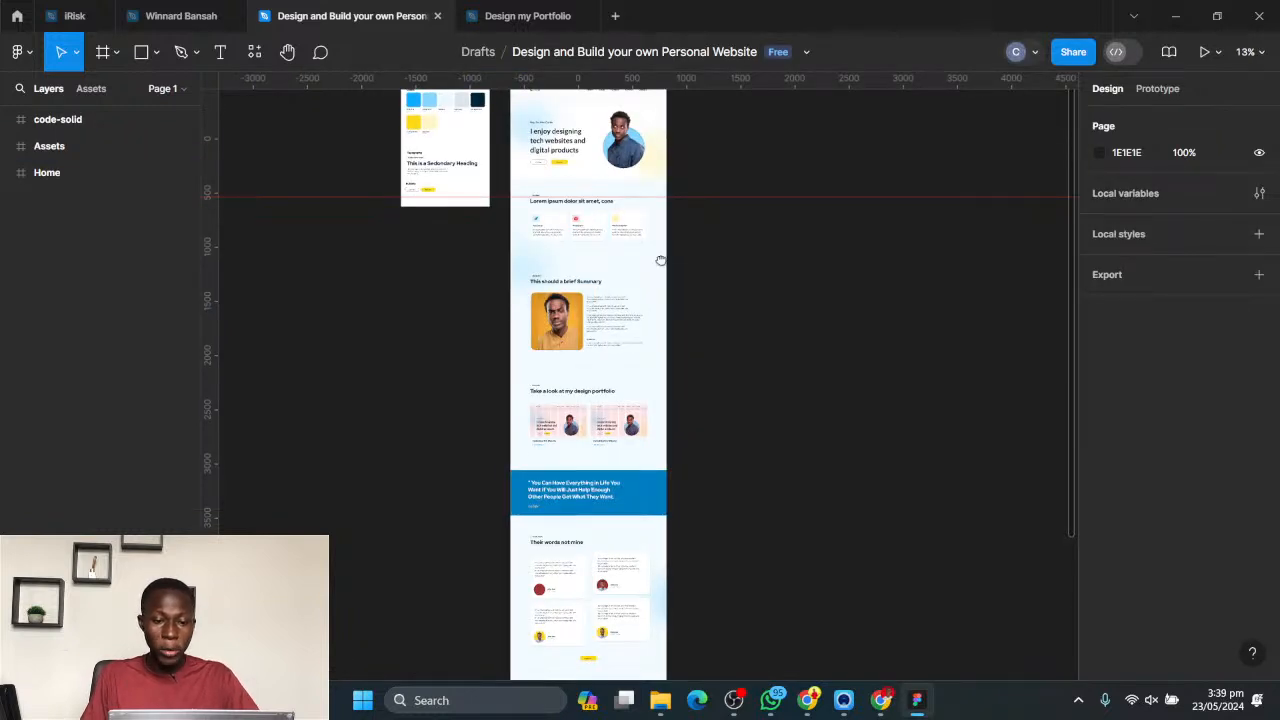
pyautogui.scroll(-1, 749, 317)
pyautogui.scroll(-5, 748, 300)
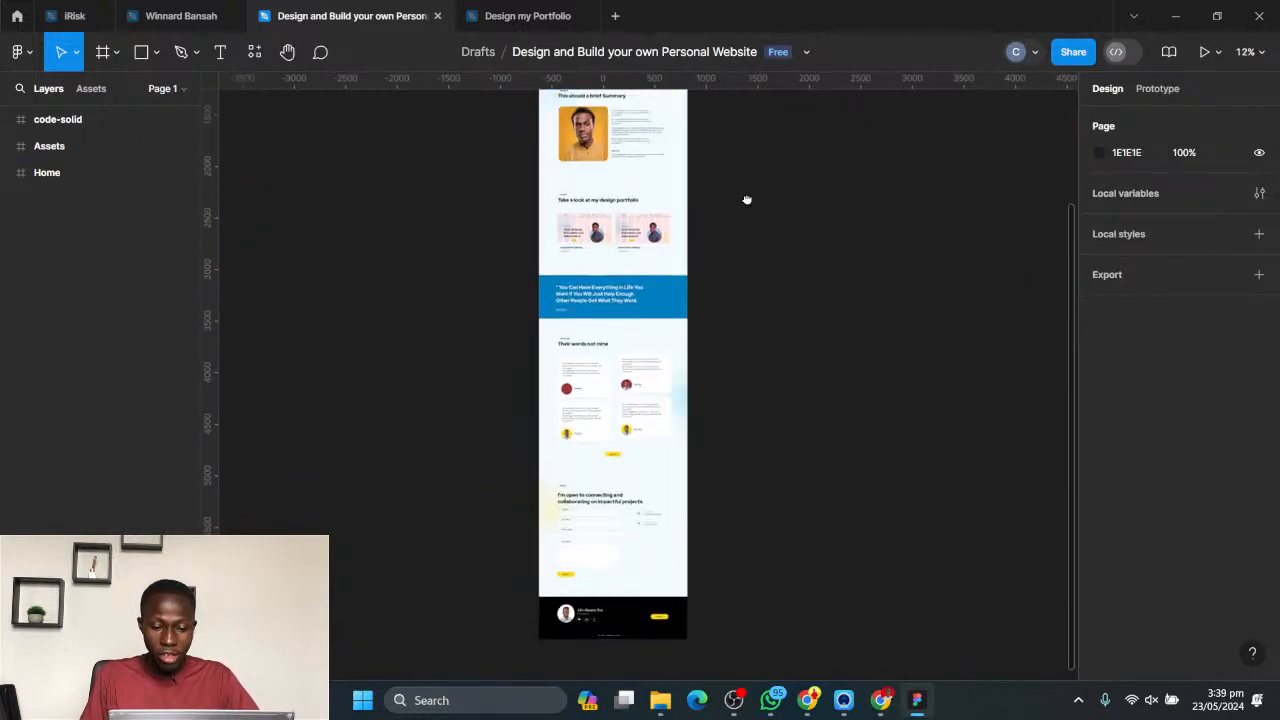
pyautogui.scroll(5, 770, 260)
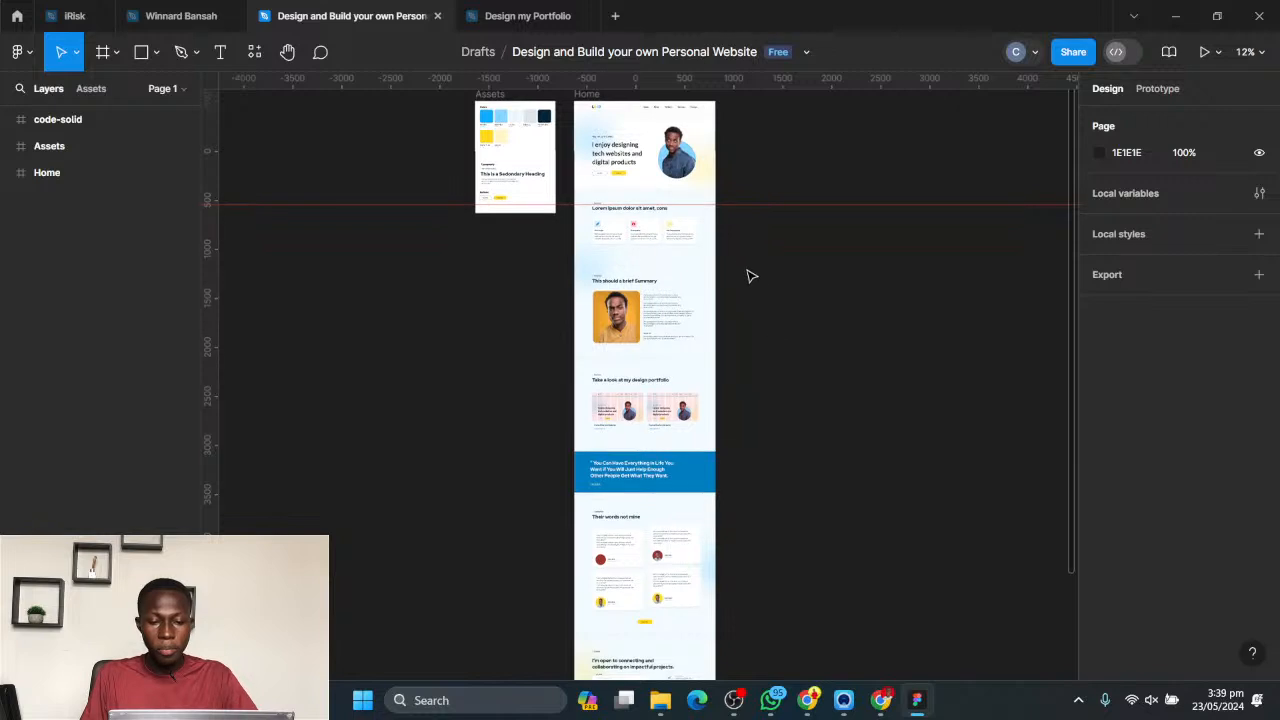
pyautogui.scroll(-1, 740, 268)
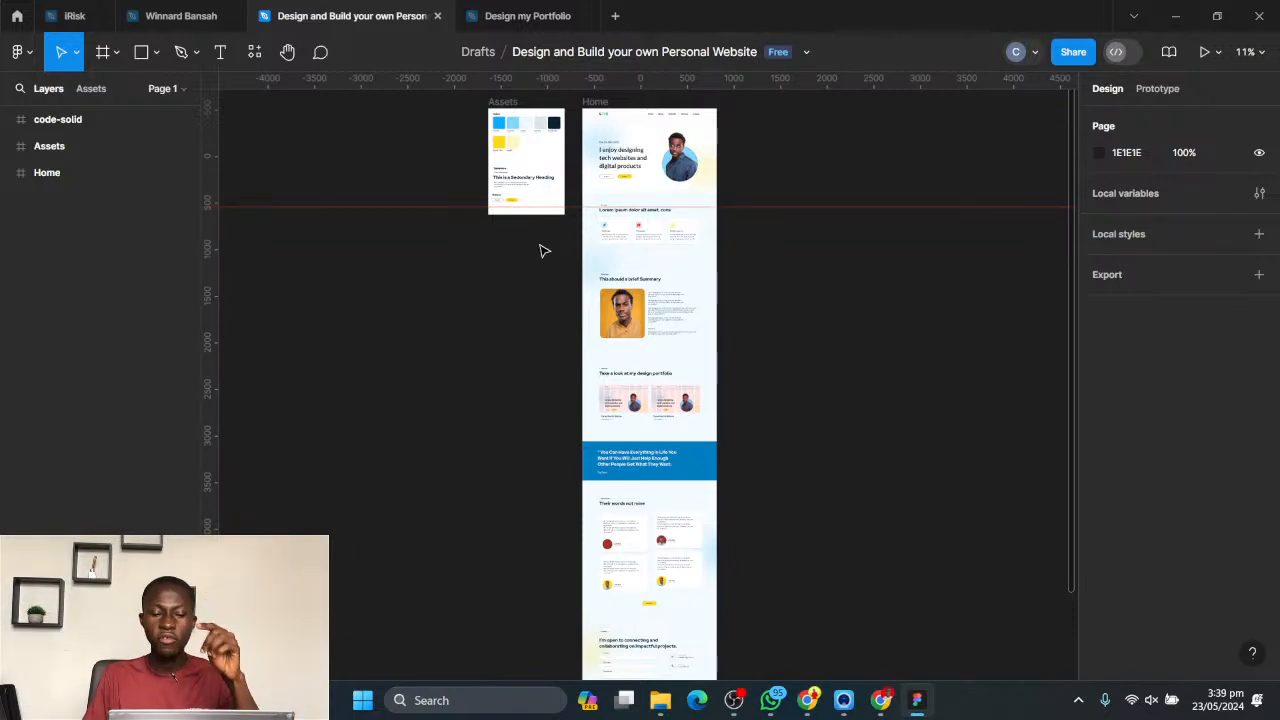
pyautogui.scroll(2, 665, 120)
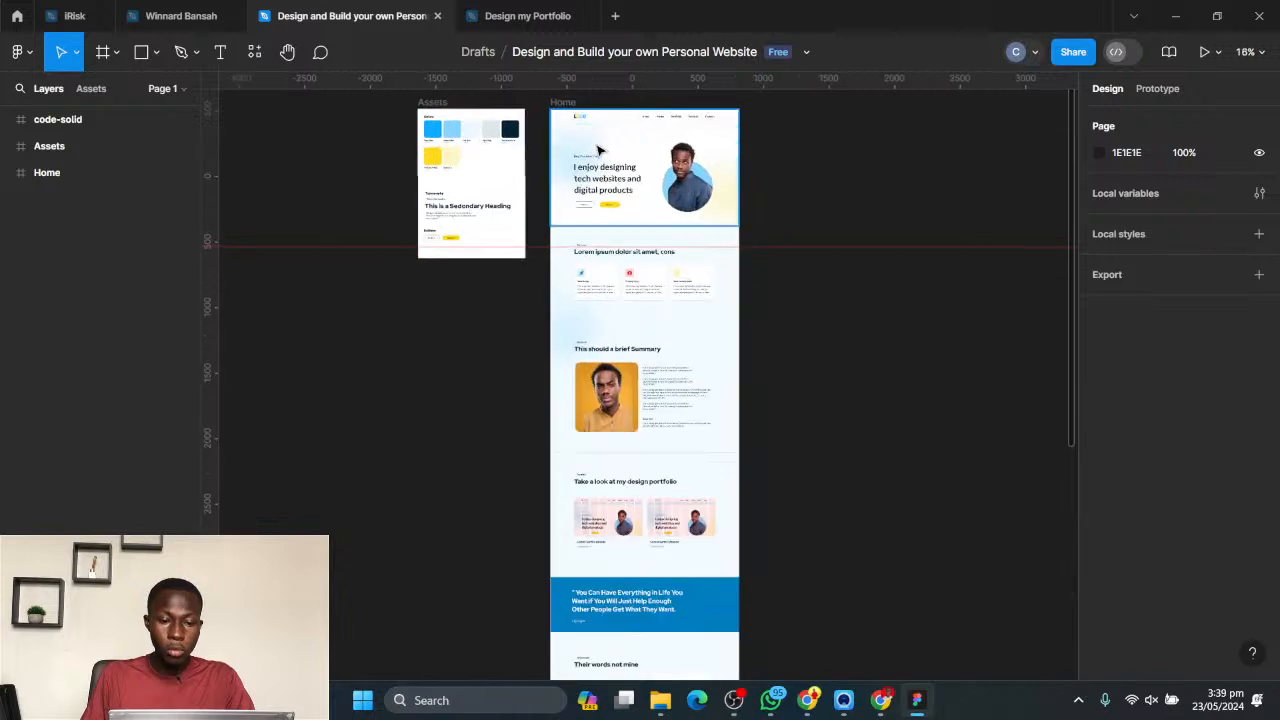
pyautogui.scroll(5, 432, 130)
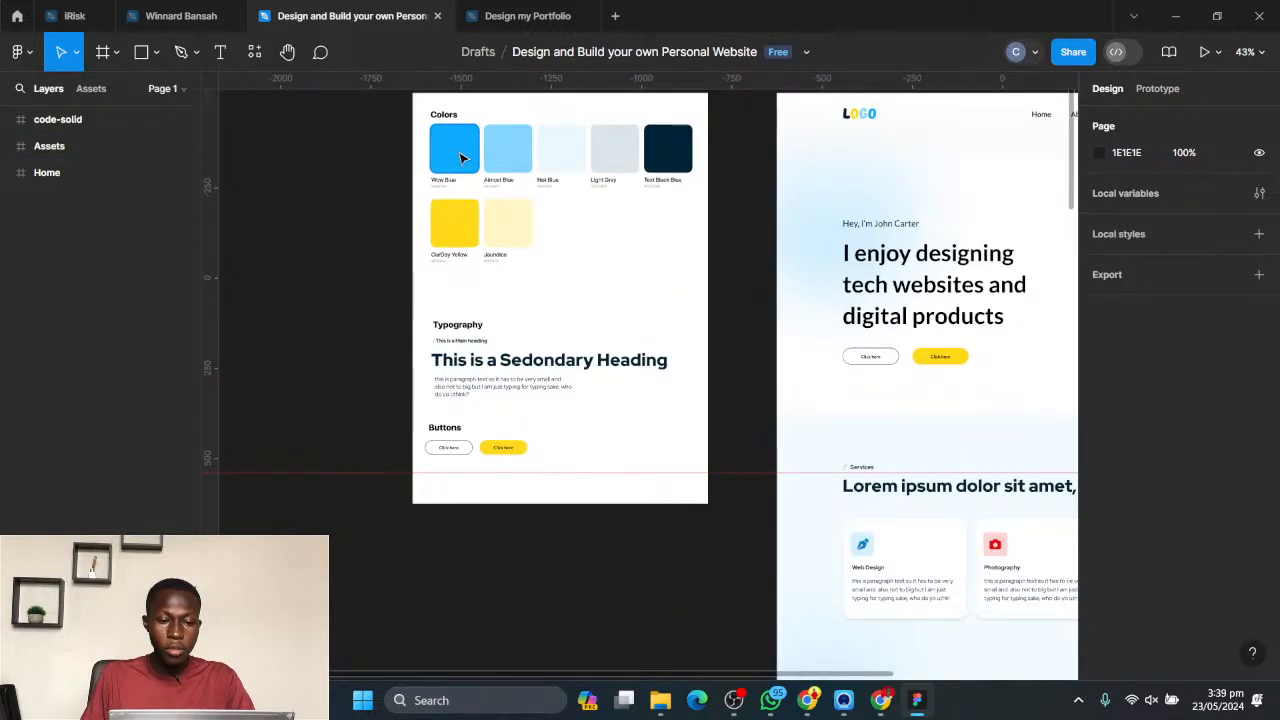
# - Copy the fill hex code 0DACFF from the Wow Blue swatch in the Assets frame
pyautogui.click(454, 149)
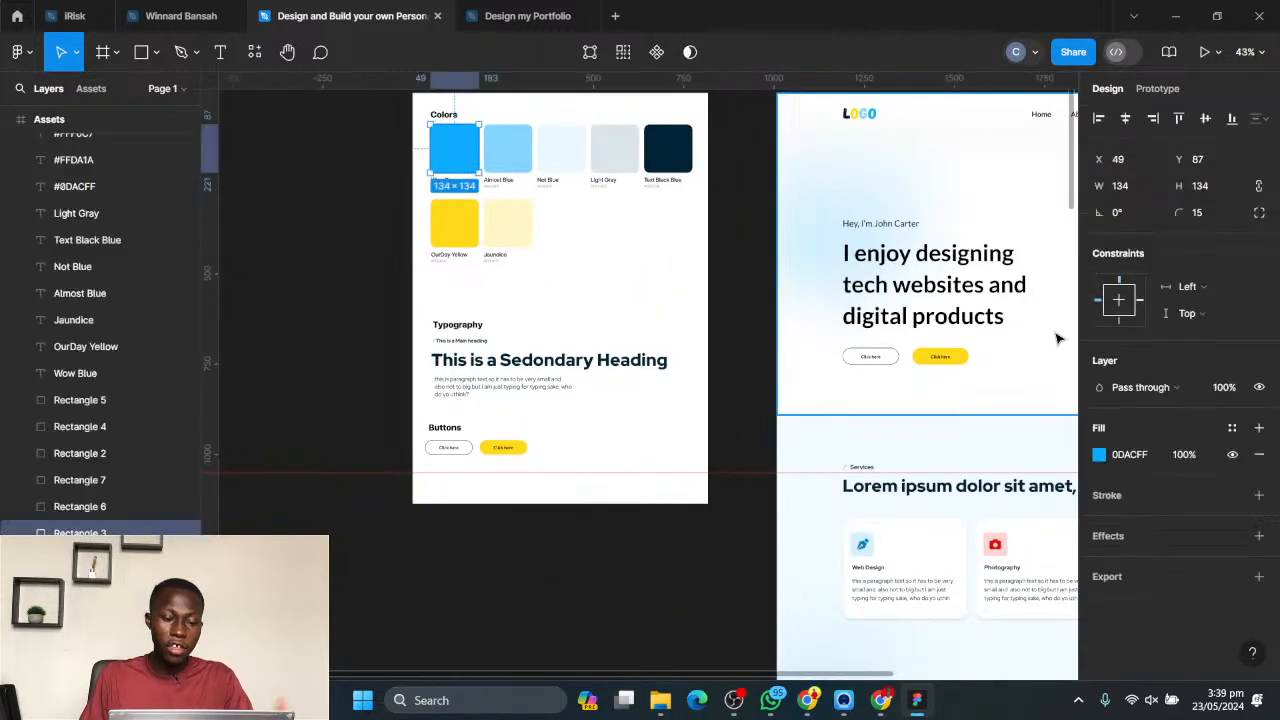
pyautogui.click(1127, 460)
pyautogui.click(291, 262)
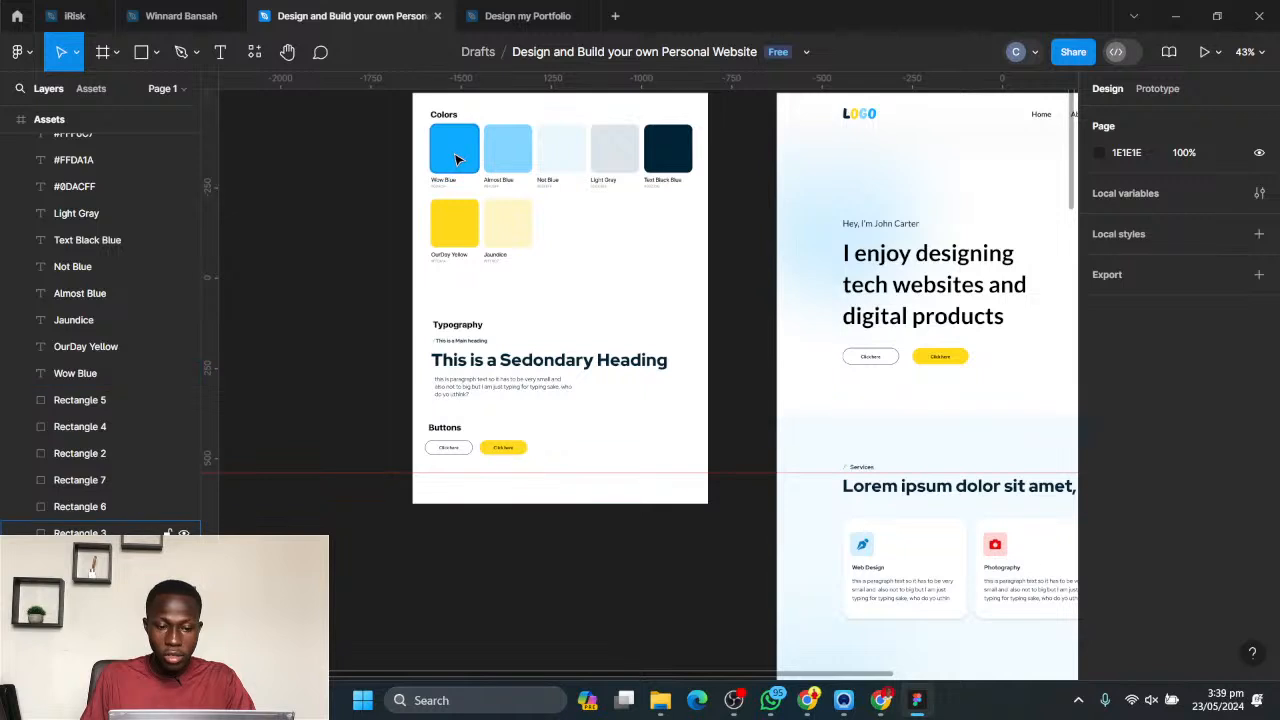
pyautogui.click(456, 155)
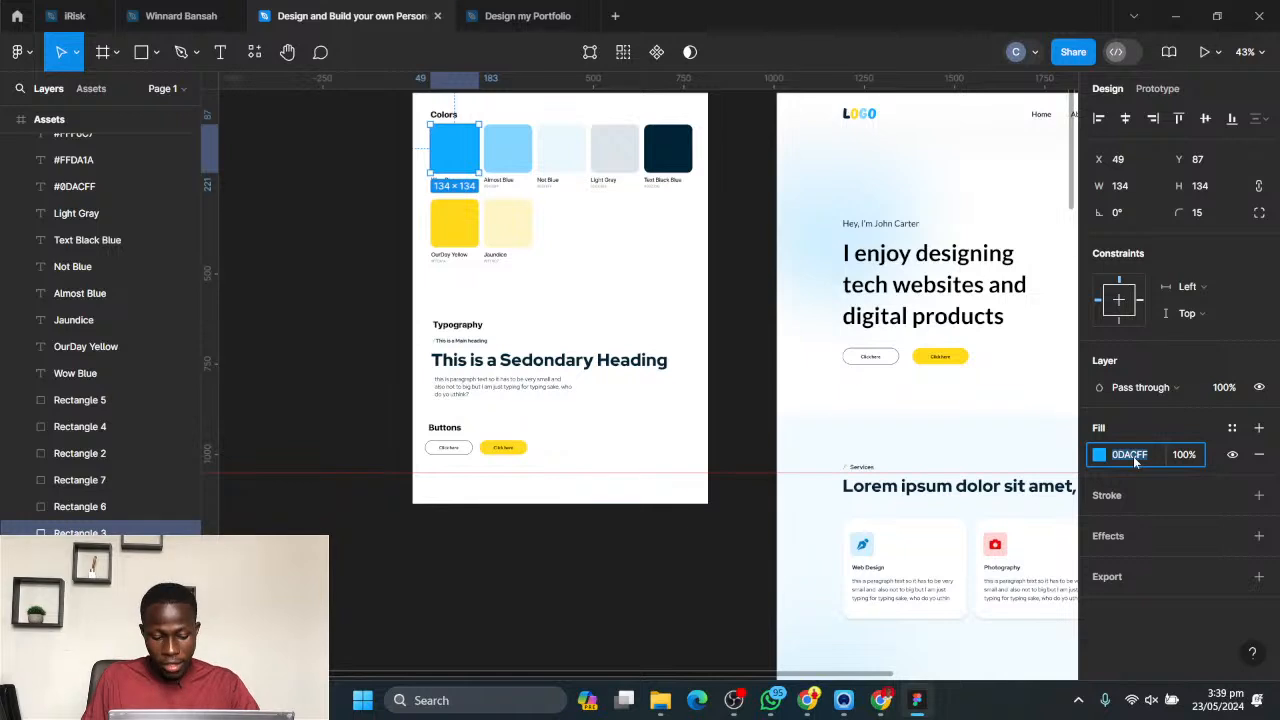
# - Return to the Design my Portfolio file and set the rounded square's fill to the copied colour 0DACFF
pyautogui.click(523, 12)
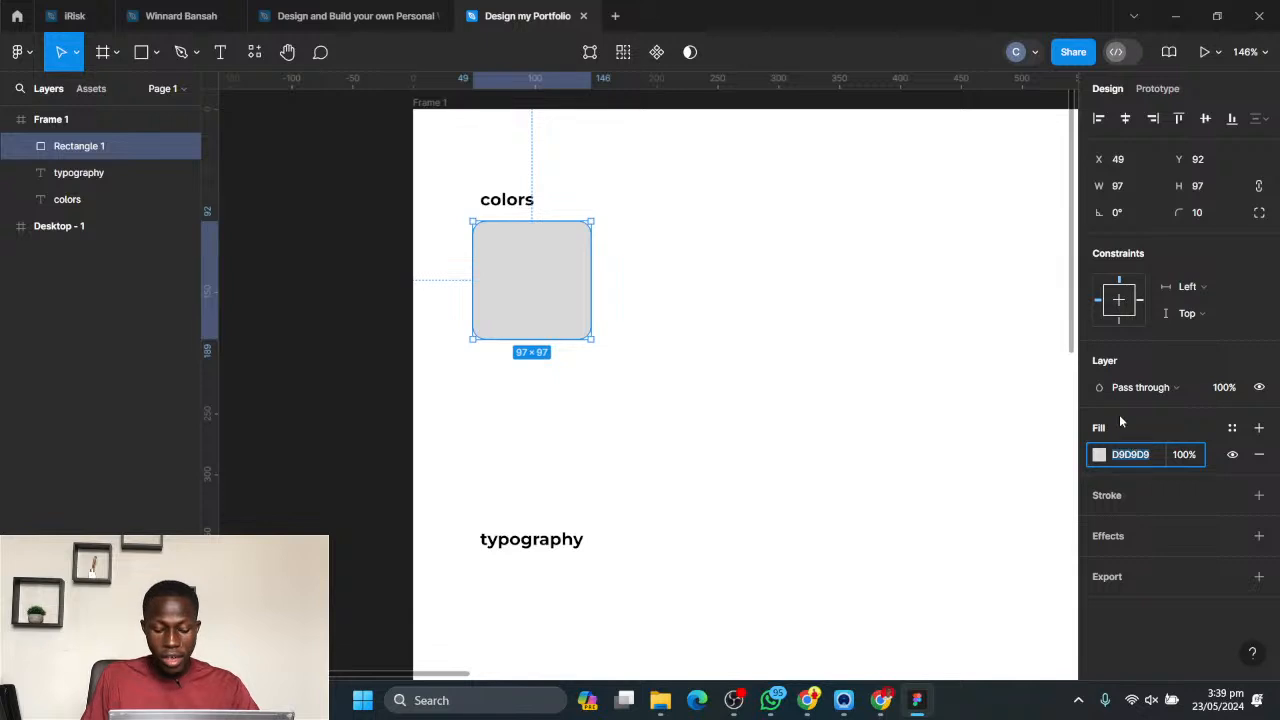
pyautogui.write('0CA6F4')
pyautogui.press('Return')
pyautogui.click(790, 332)
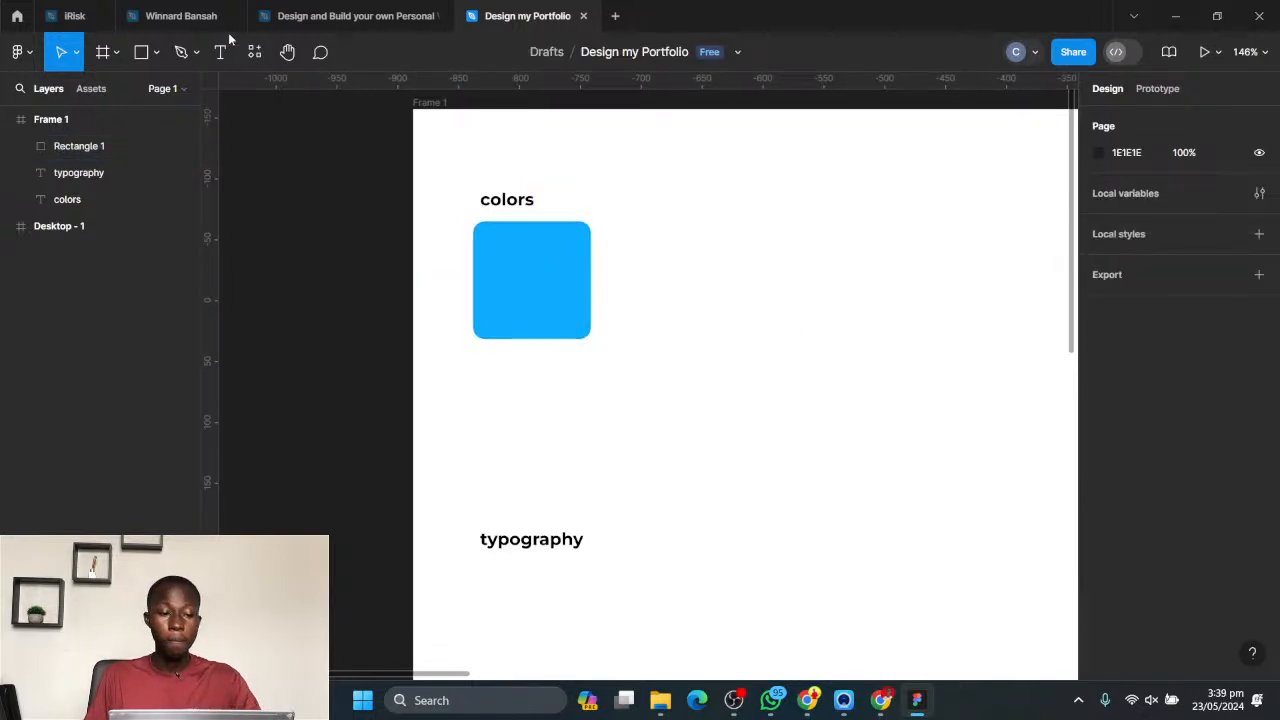
# - Check the names under the colour swatches in the Design and Build your own Personal Website file and return to Design my Portfolio
pyautogui.click(345, 16)
pyautogui.click(284, 158)
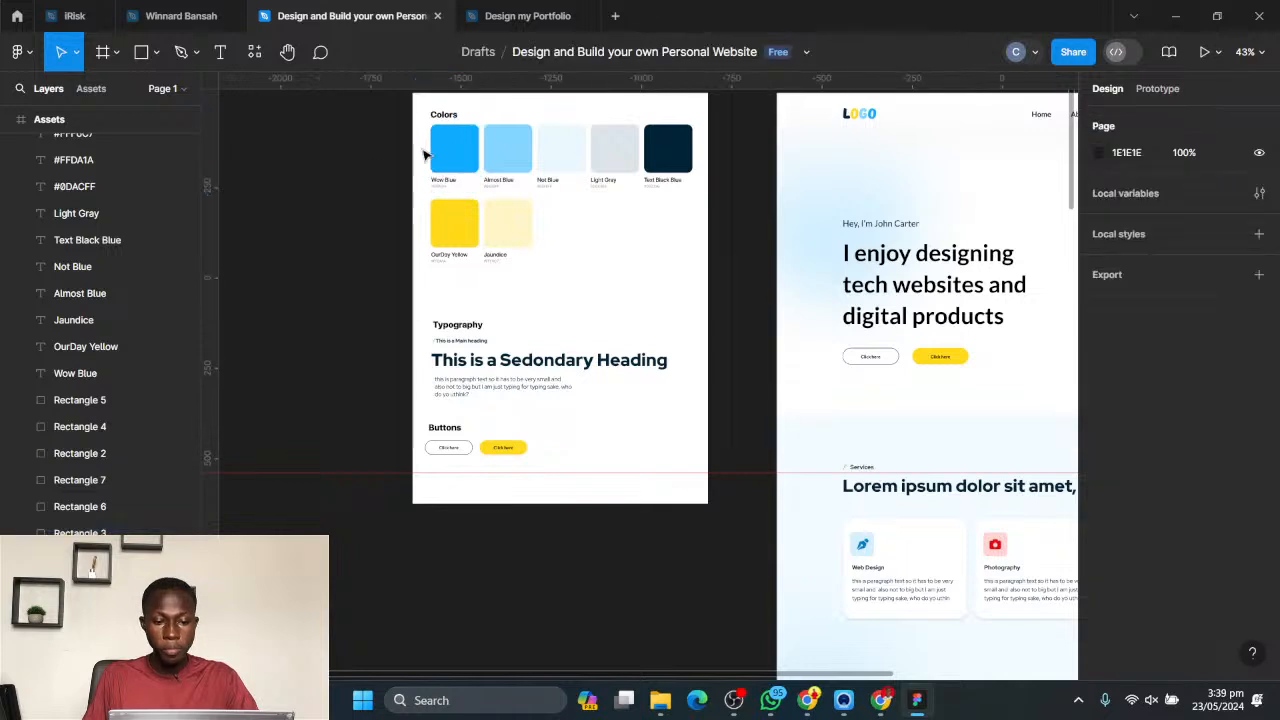
pyautogui.scroll(2, 448, 160)
pyautogui.click(499, 16)
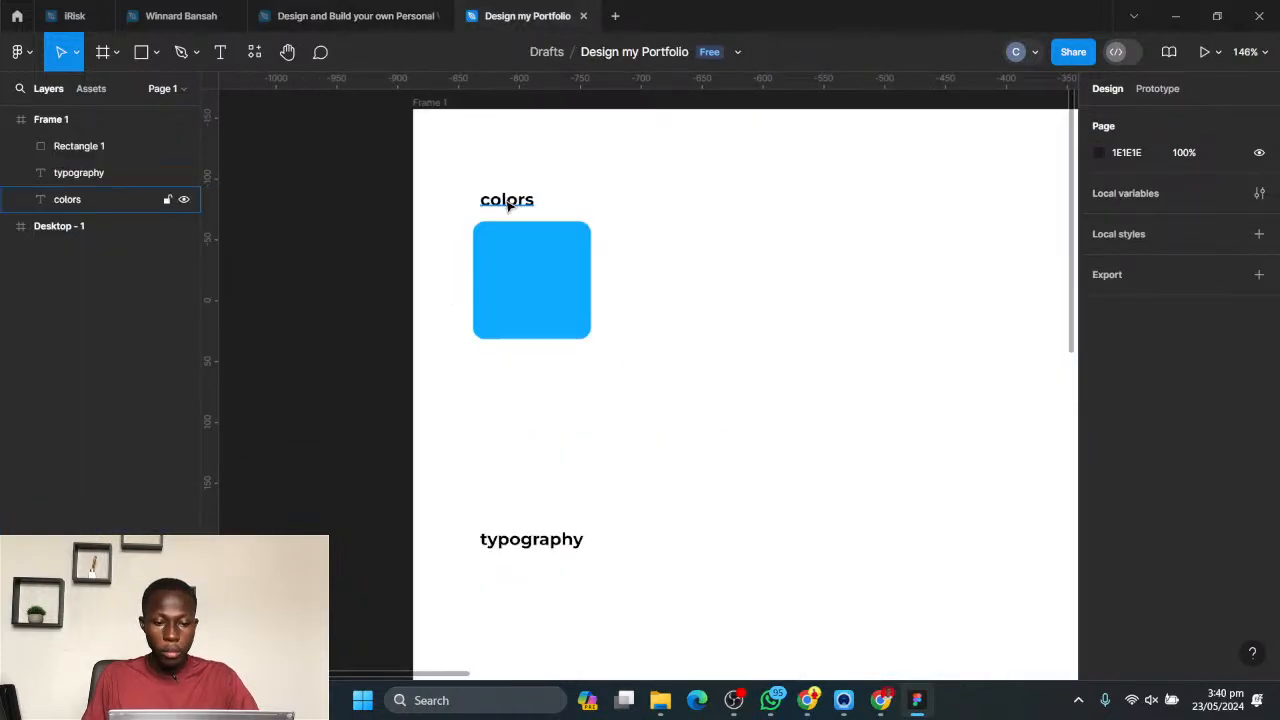
# - Add the text label "Bird Blue" just below the blue rounded square
pyautogui.press('t')
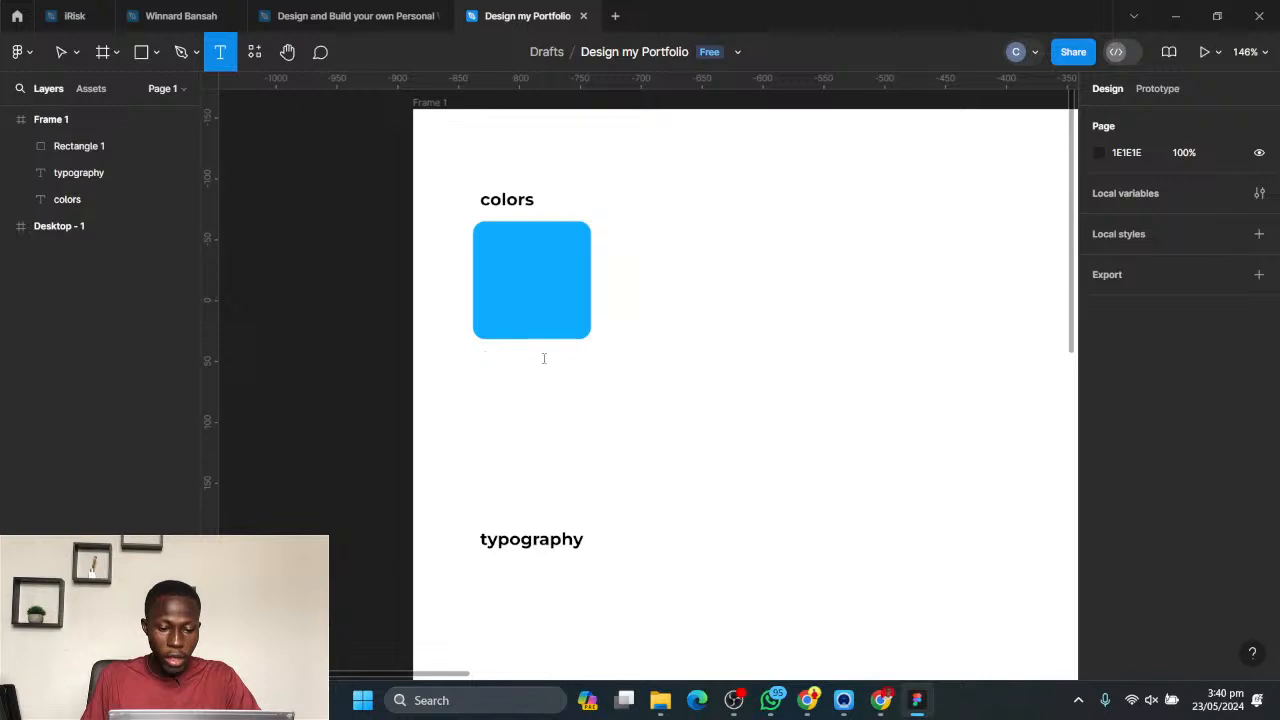
pyautogui.click(484, 358)
pyautogui.write('W')
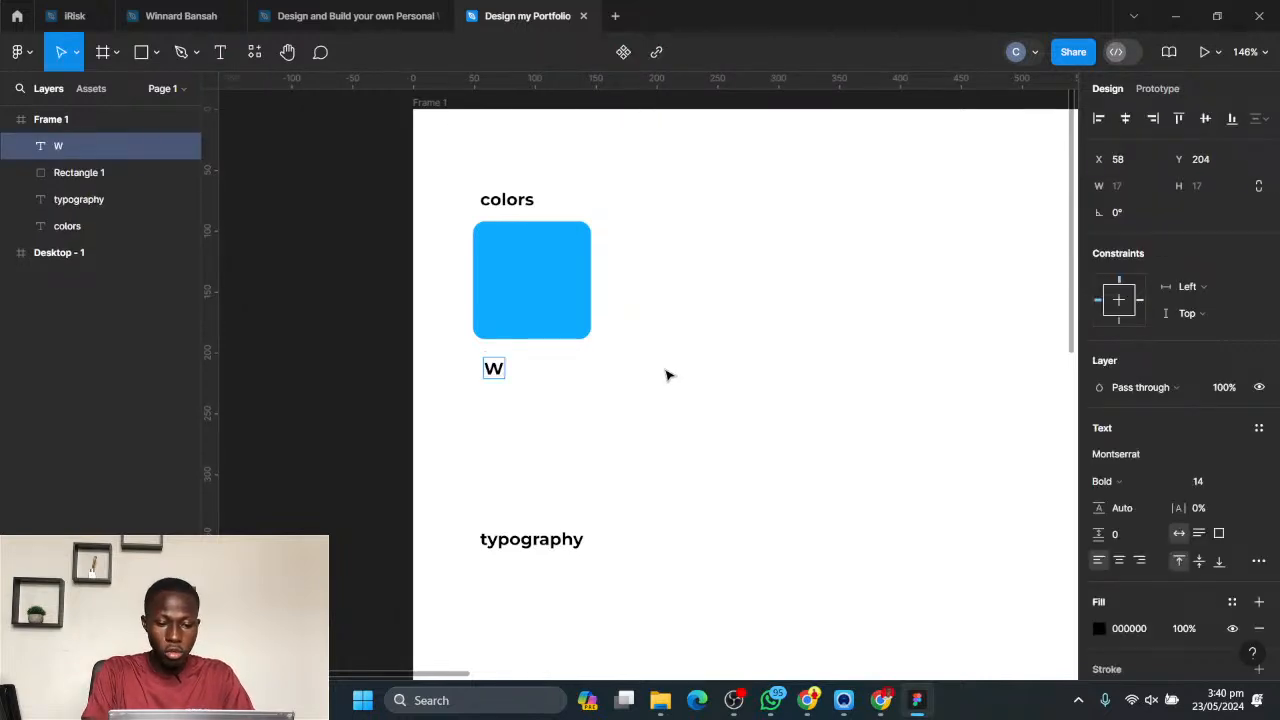
pyautogui.press('BackSpace')
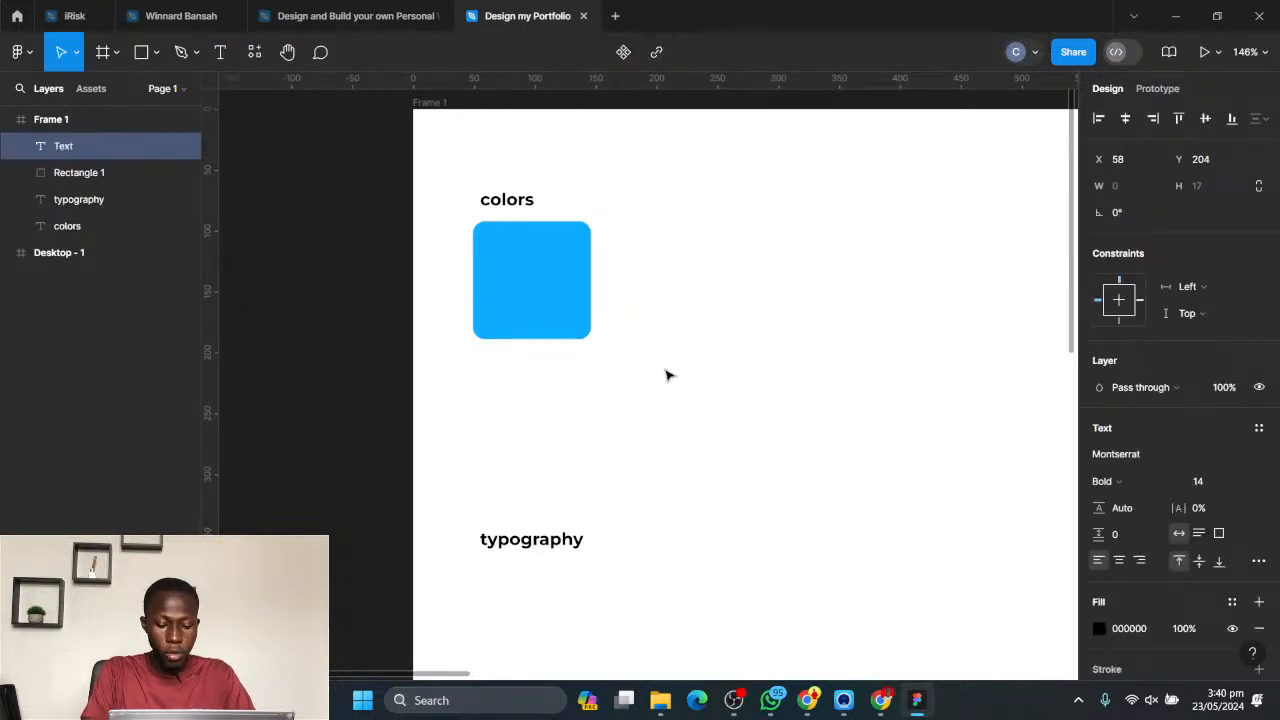
pyautogui.write('Bird Blue')
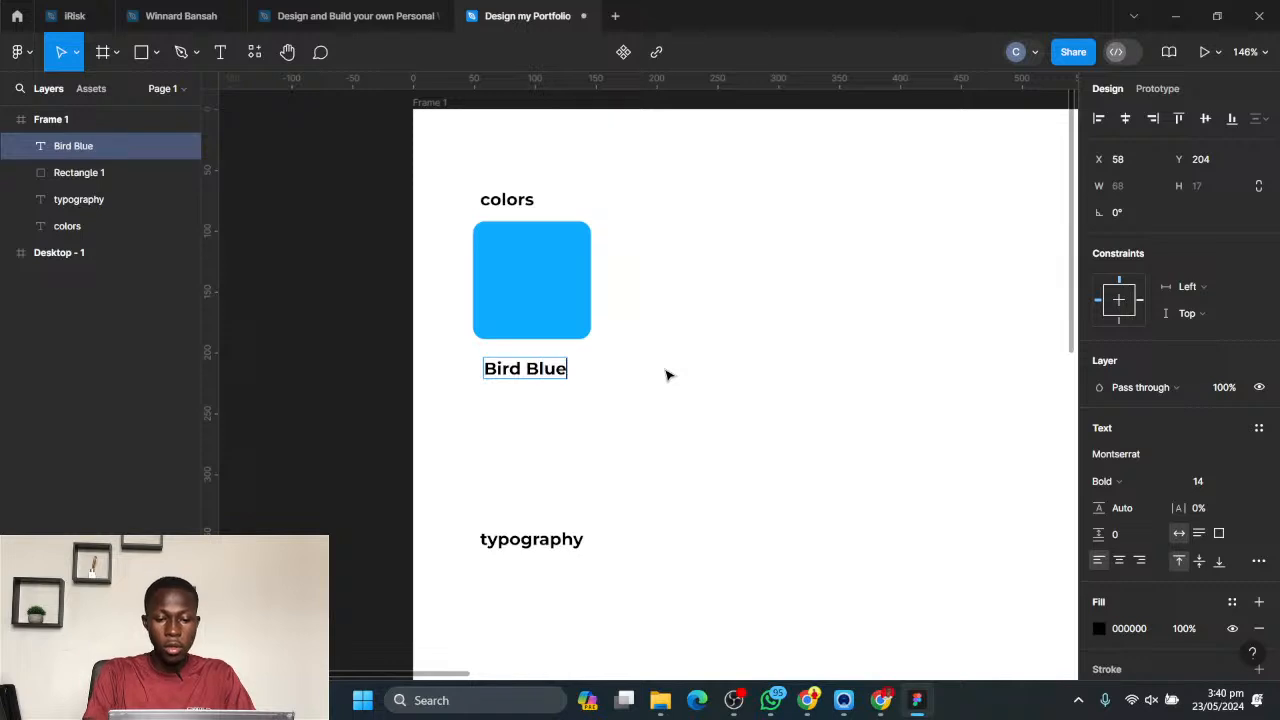
pyautogui.press('Escape')
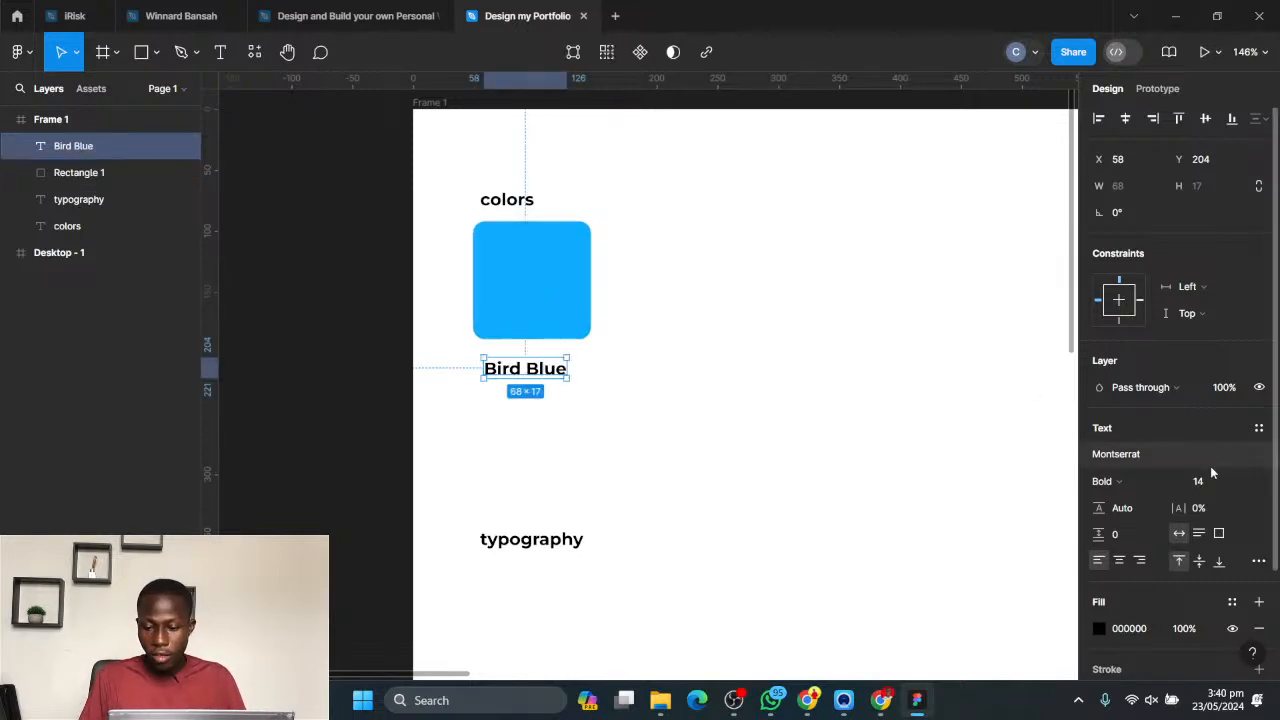
# - Format the Bird Blue label as SemiBold at size 12 and move it to X 55, Y 199, closer beneath the square
pyautogui.click(1245, 482)
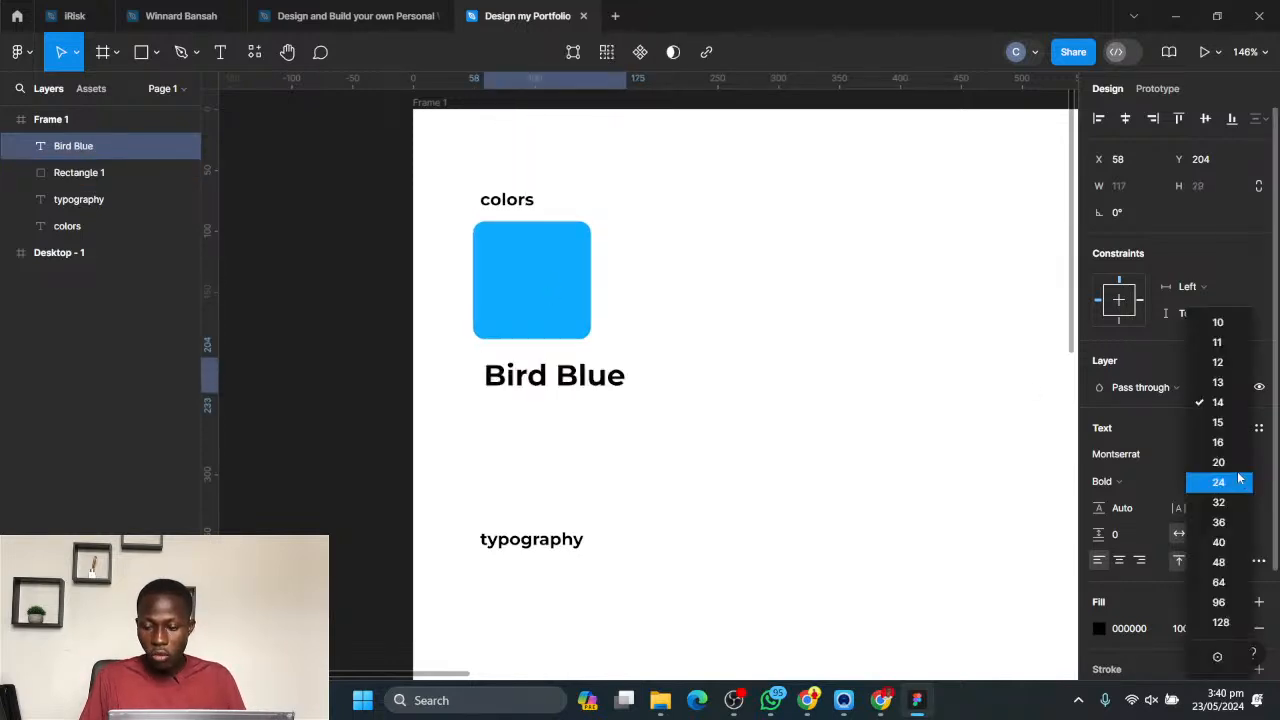
pyautogui.click(1216, 365)
pyautogui.click(1143, 484)
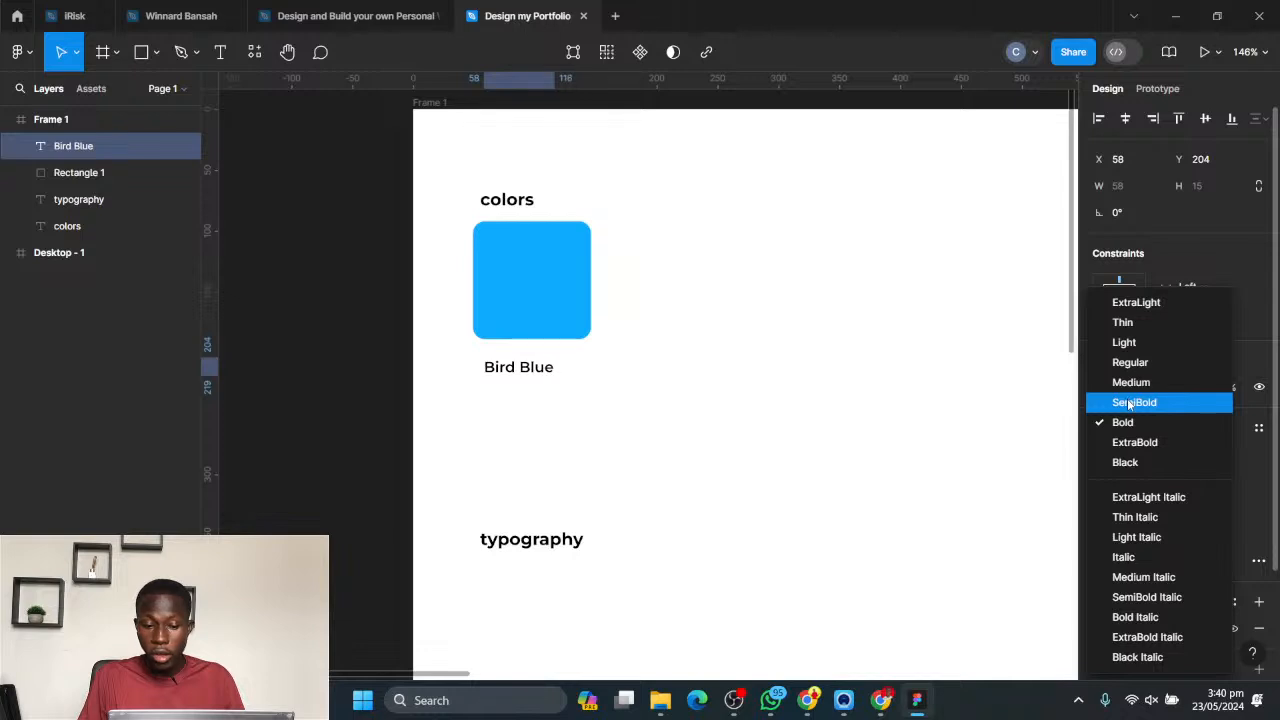
pyautogui.click(1132, 404)
pyautogui.click(679, 363)
pyautogui.moveTo(520, 372)
pyautogui.mouseDown()
pyautogui.moveTo(510, 362)
pyautogui.moveTo(515, 374)
pyautogui.mouseUp()
pyautogui.click(607, 399)
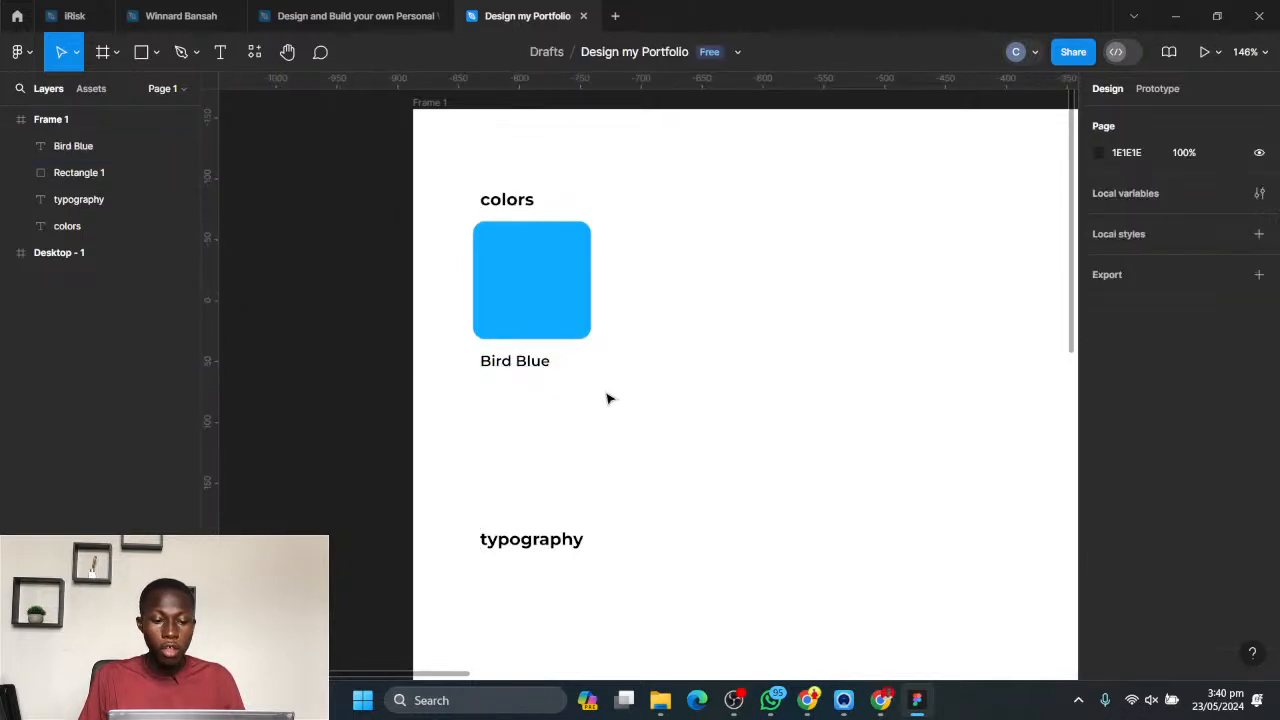
# - Duplicate the Bird Blue label in place and undo the duplication
pyautogui.click(516, 361)
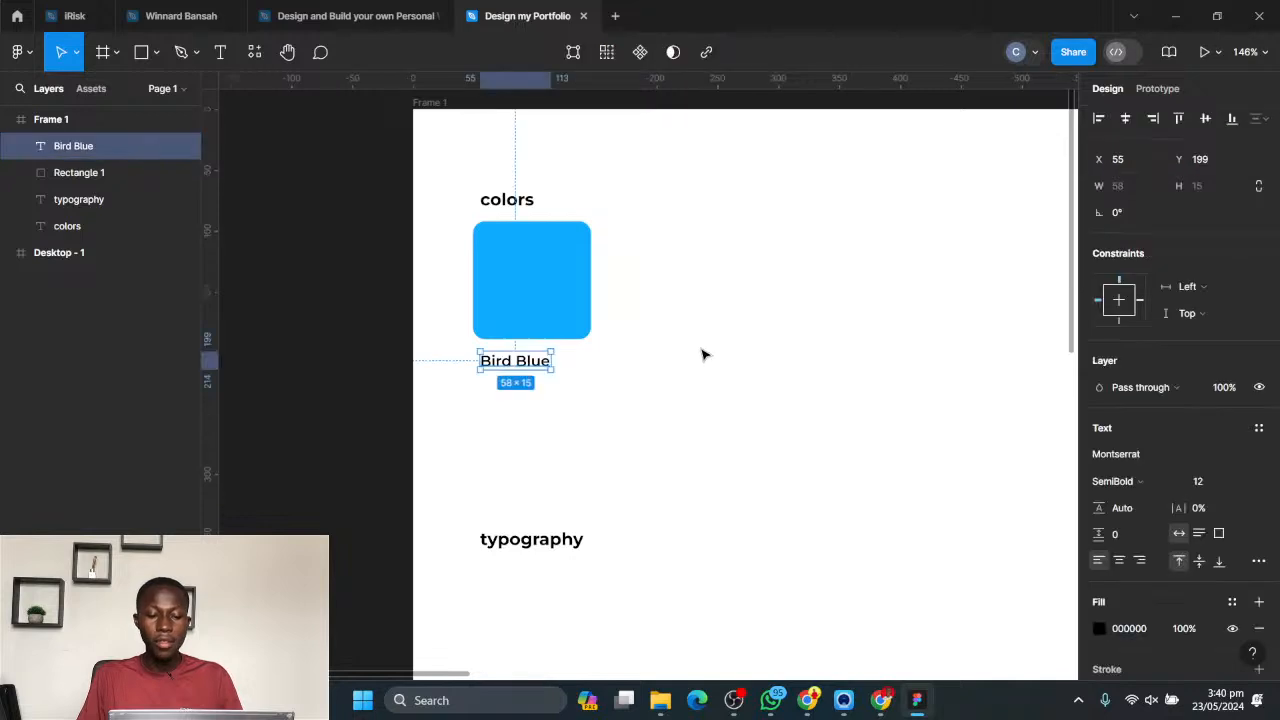
pyautogui.hotkey('ctrl', 'd')
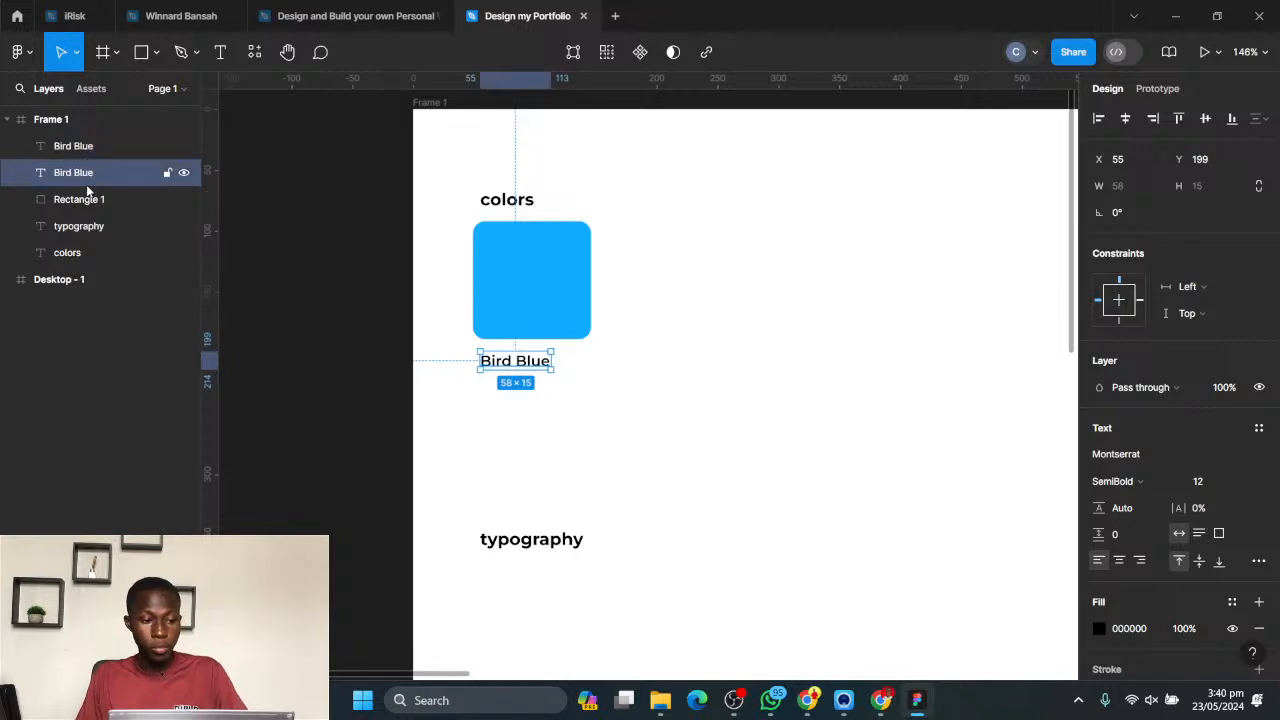
pyautogui.hotkey('ctrl', 'z')
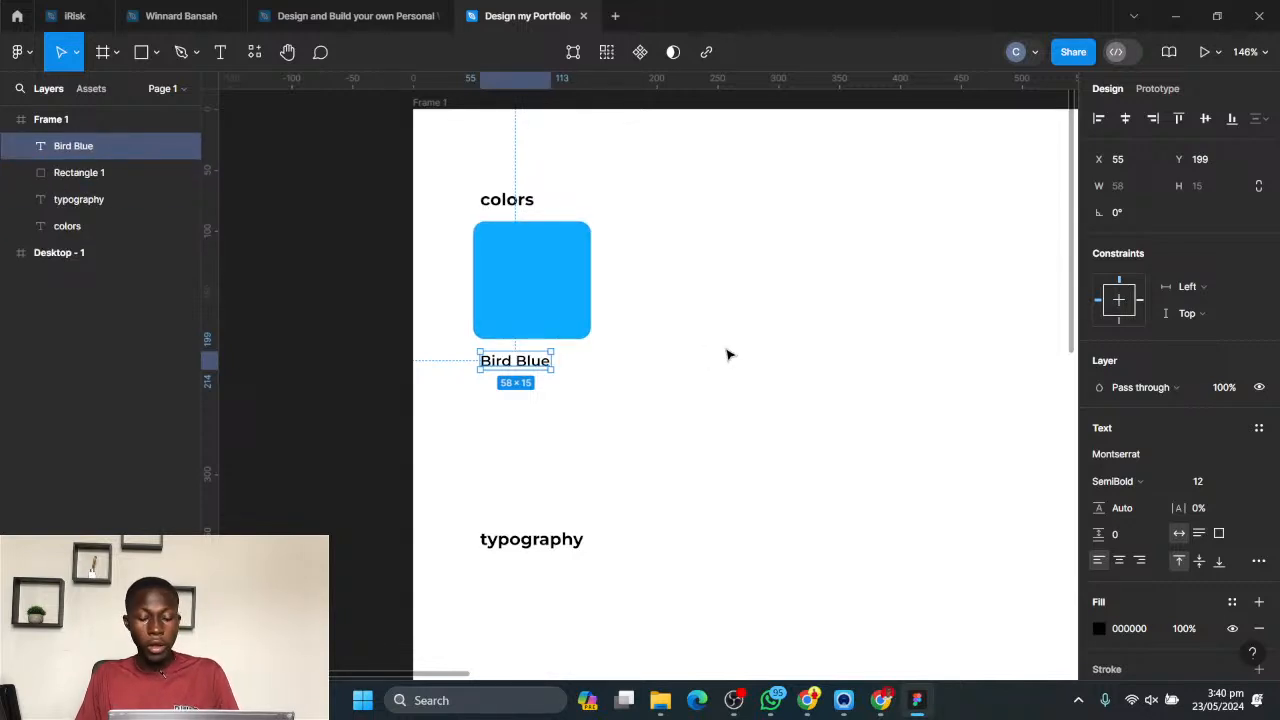
pyautogui.click(695, 378)
# - Try duplicating the blue rounded square beside the original and remove the copy
pyautogui.click(540, 297)
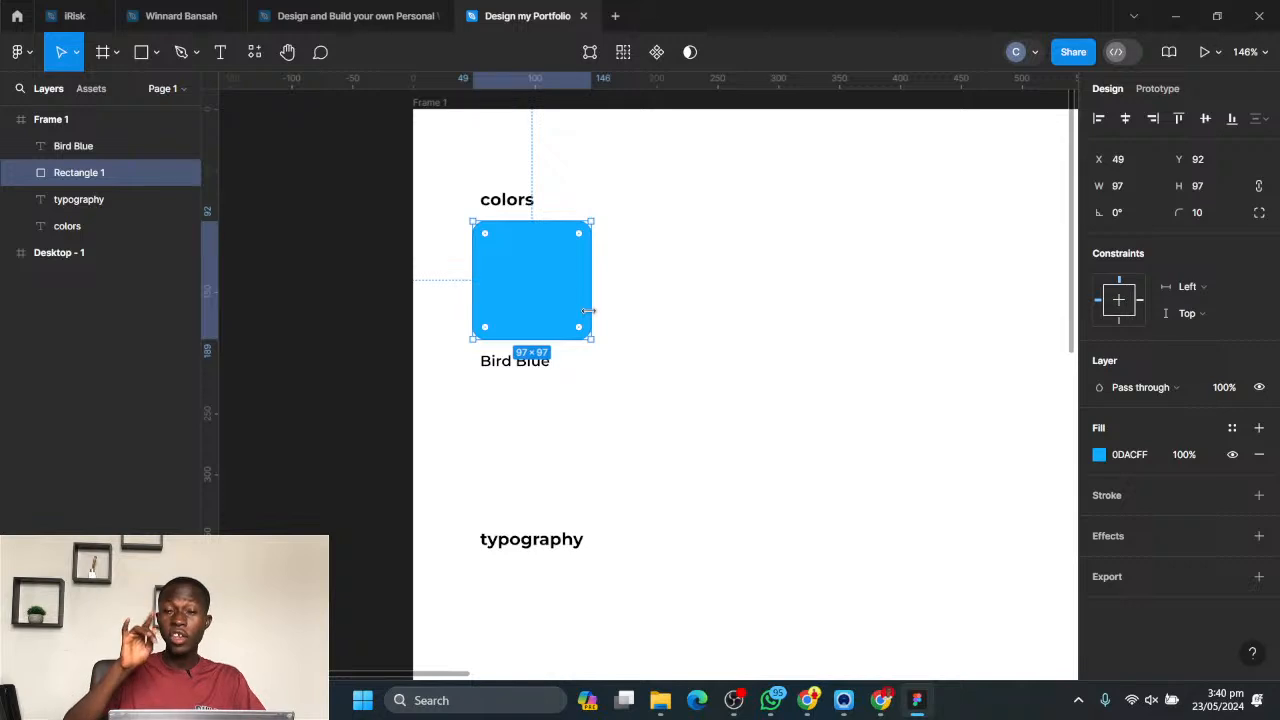
pyautogui.press('alt')
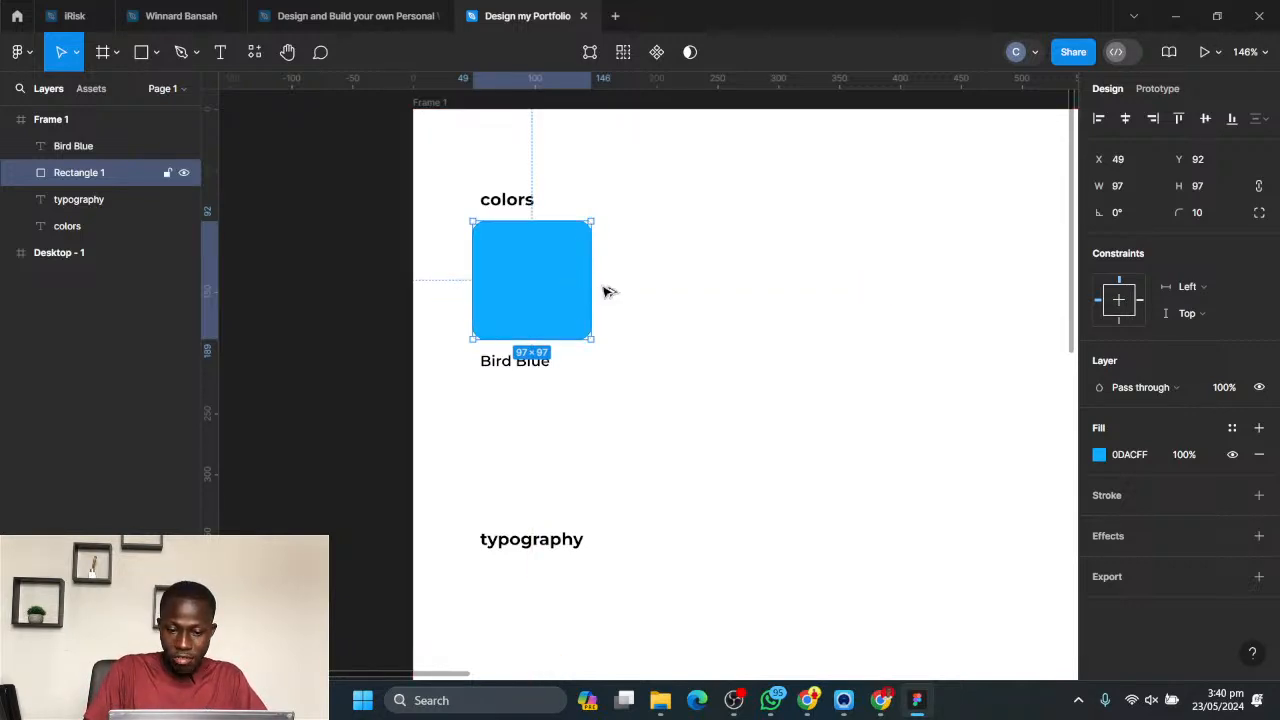
pyautogui.press('alt')
pyautogui.moveTo(606, 289); pyautogui.dragTo(796, 315)
pyautogui.press('Delete')
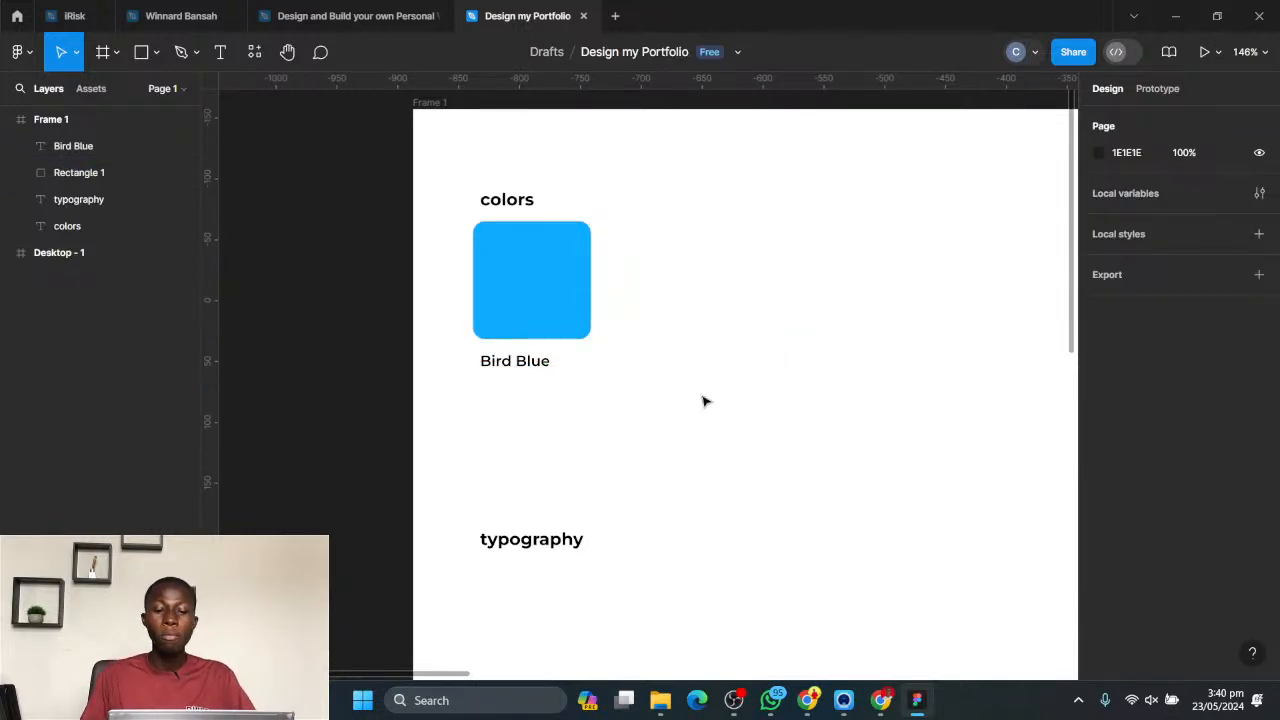
# - Try nudging a duplicate of the Bird Blue label down just below the original, and delete the duplicate
pyautogui.click(543, 286)
pyautogui.click(551, 379)
pyautogui.click(532, 363)
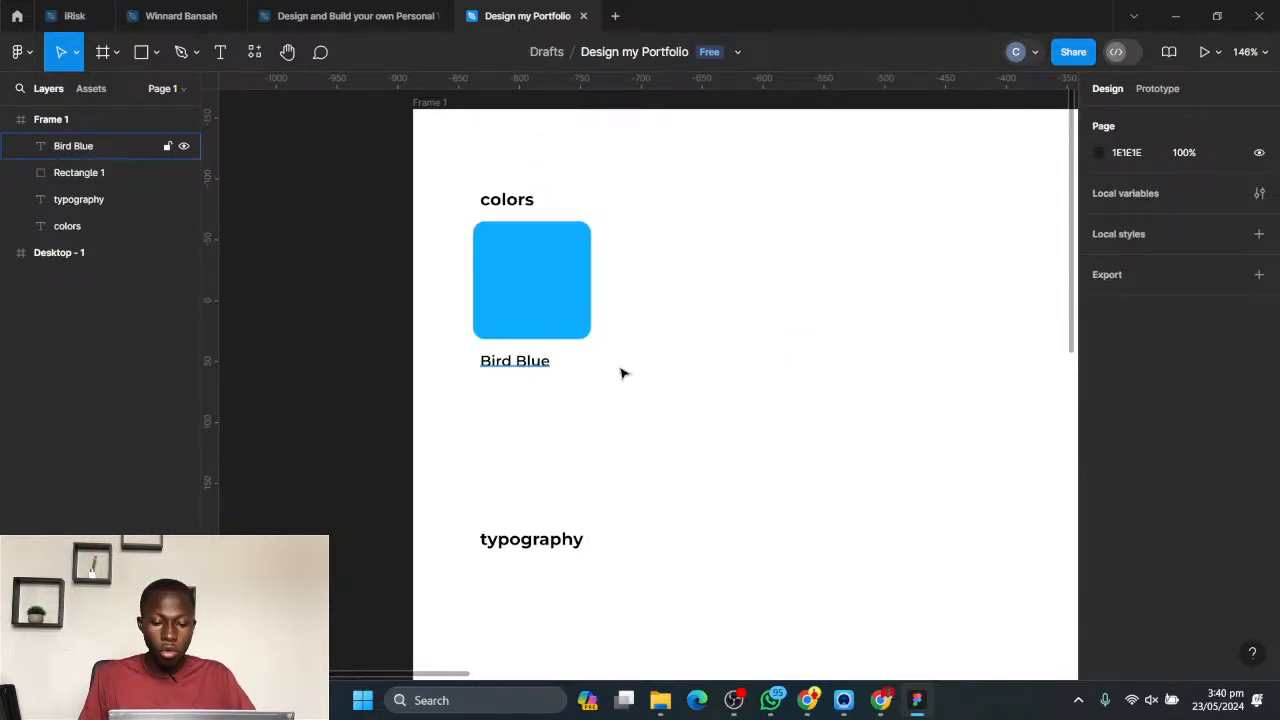
pyautogui.hotkey('ctrl', 'd')
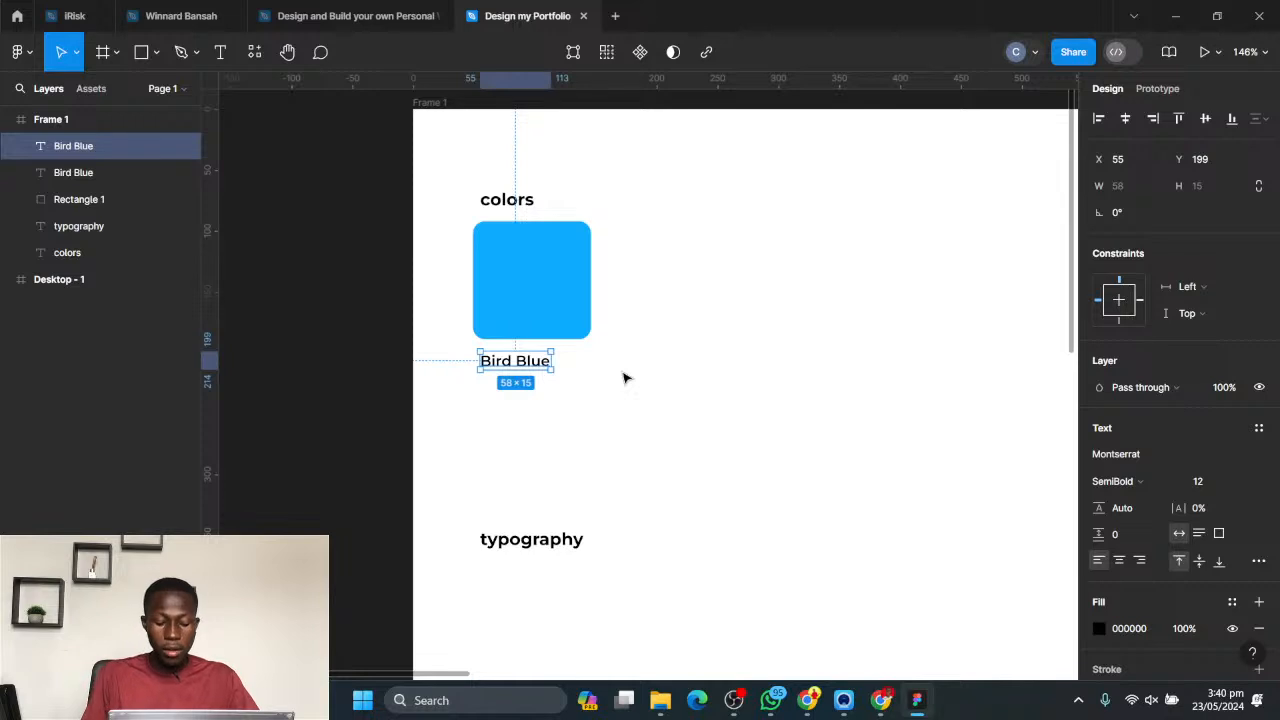
pyautogui.press('Down')
pyautogui.press('Down')
pyautogui.press('Down')
pyautogui.press('Down')
pyautogui.press('Down')
pyautogui.press('Down')
pyautogui.press('Down')
pyautogui.press('Down')
pyautogui.press('Down')
pyautogui.press('Down')
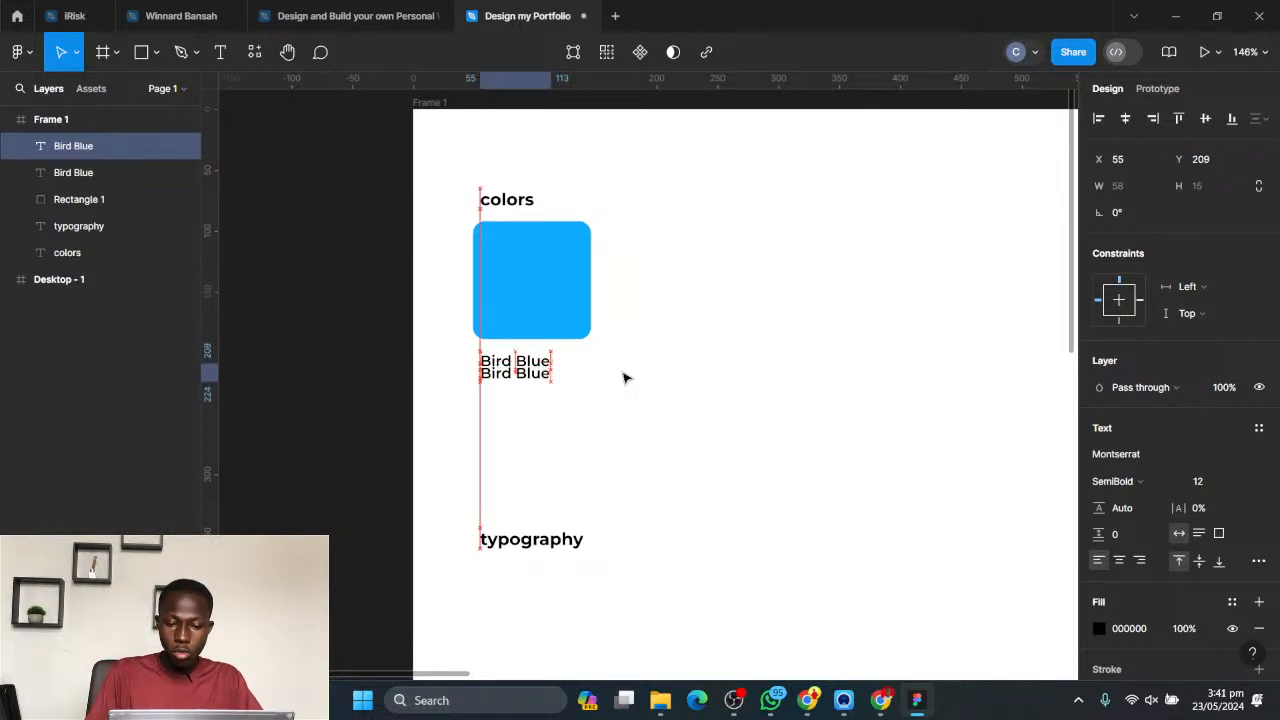
pyautogui.press('Down')
pyautogui.press('Down')
pyautogui.press('Down')
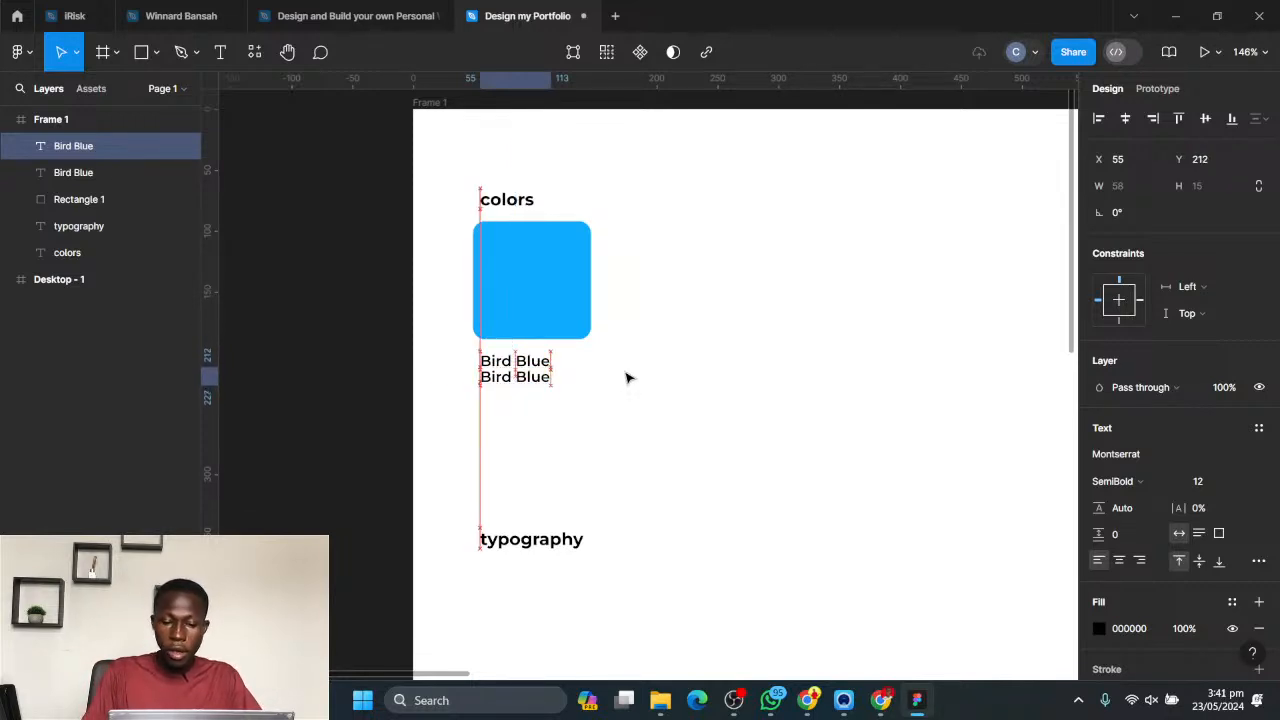
pyautogui.press('Down')
pyautogui.press('Down')
pyautogui.press('Left')
pyautogui.press('Up')
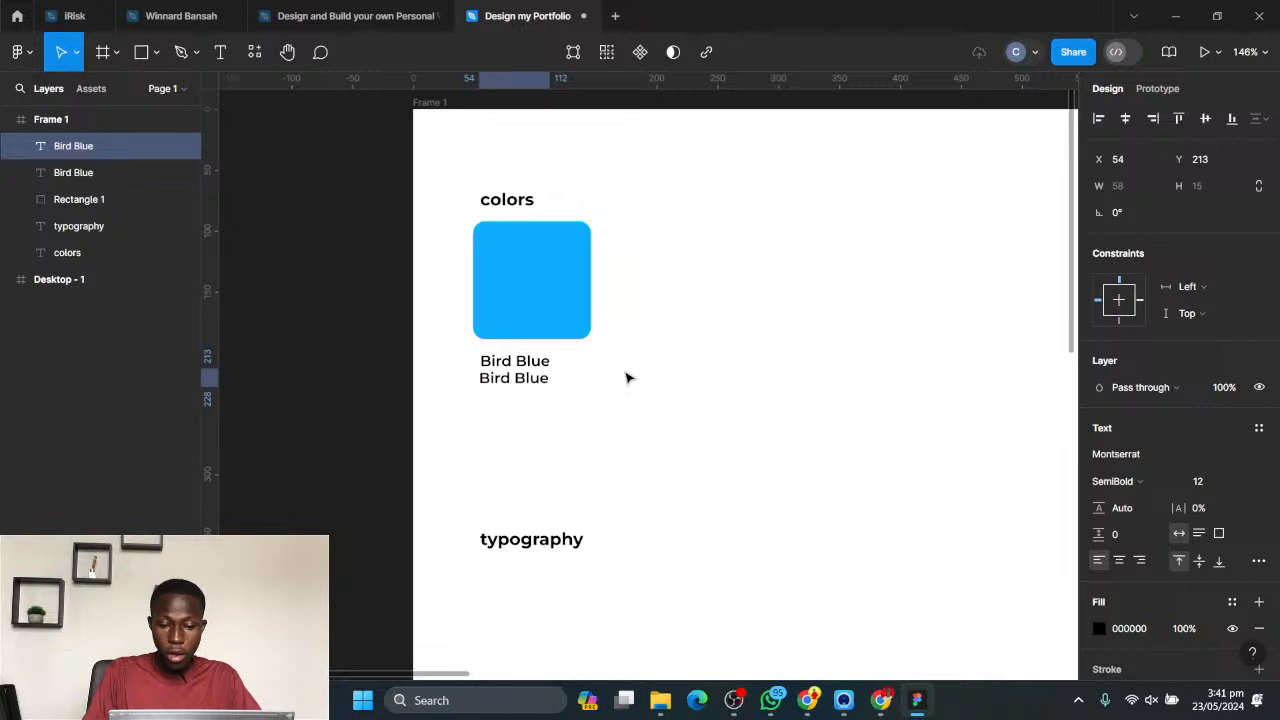
pyautogui.press('Down')
pyautogui.press('Down')
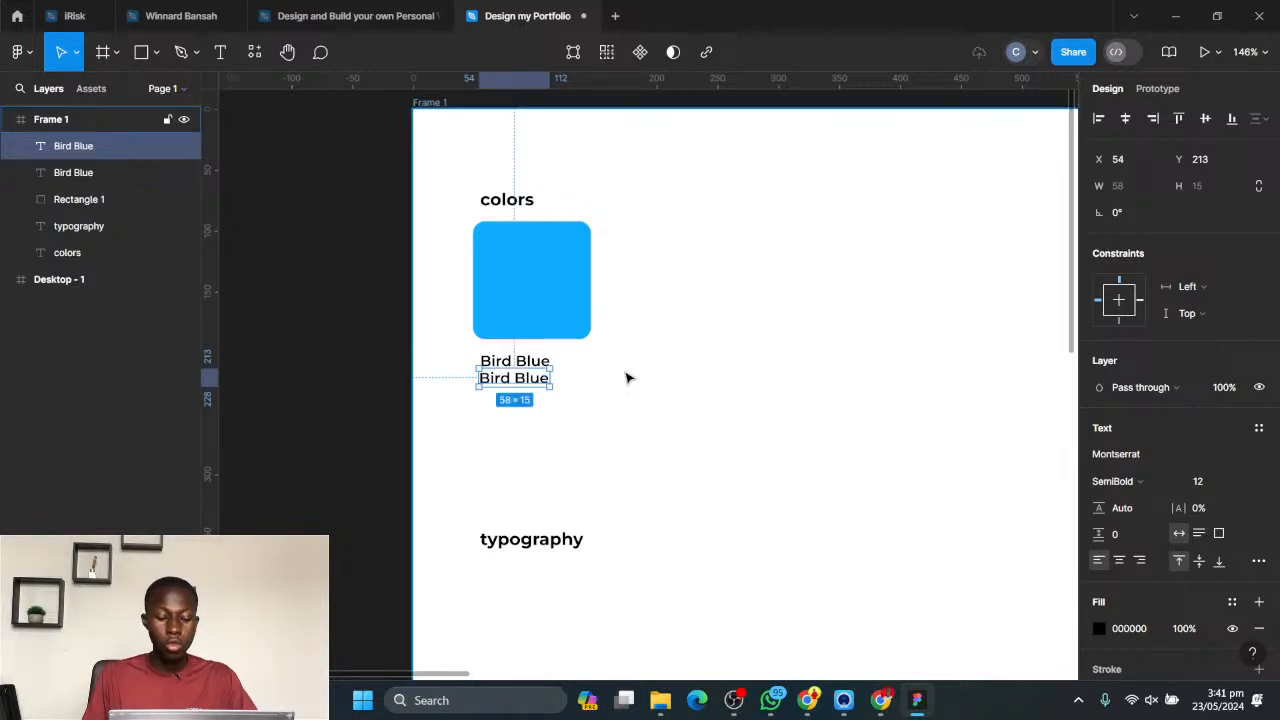
pyautogui.press('Delete')
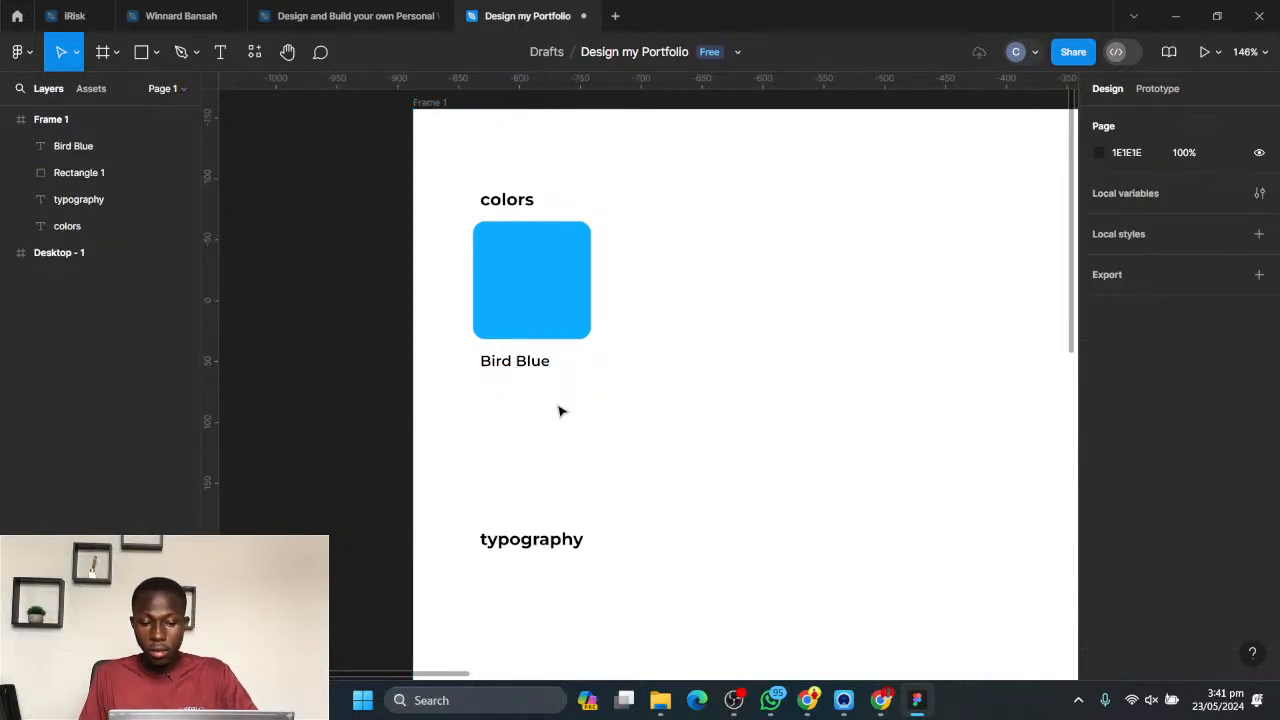
# - Duplicate the Bird Blue label and place the copy directly below the original at X 55, Y 224
pyautogui.click(517, 369)
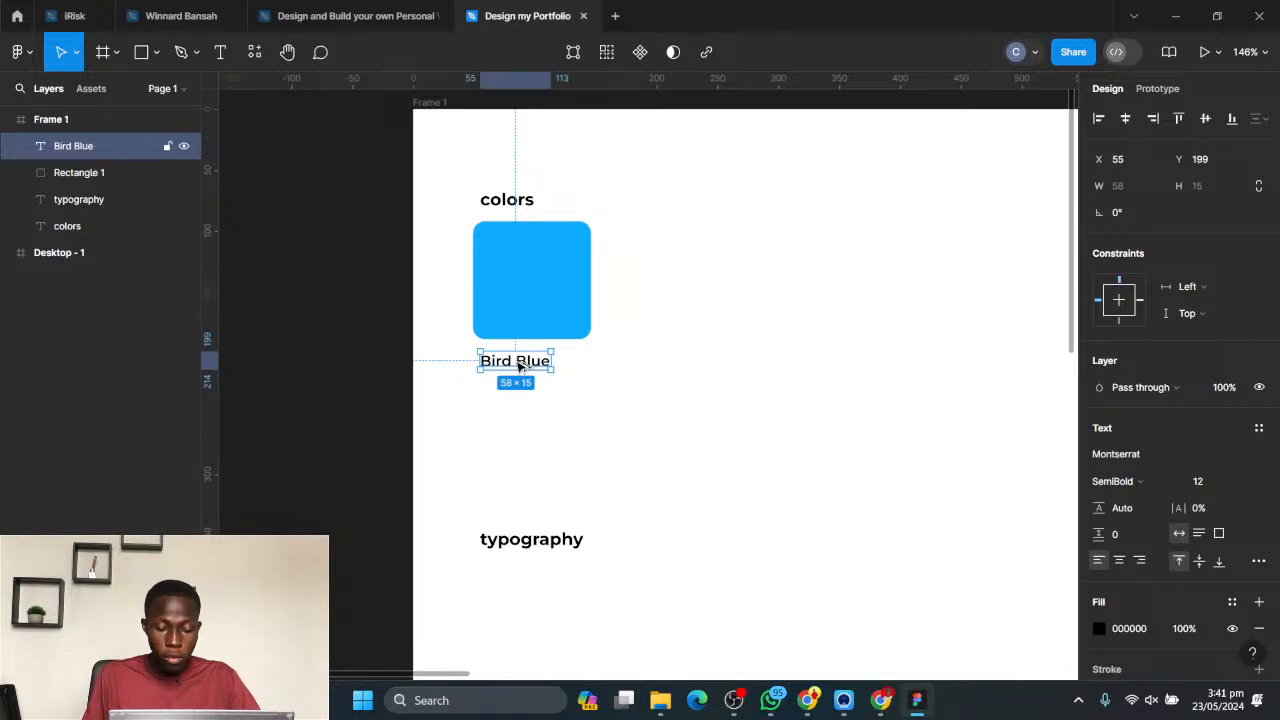
pyautogui.keyDown('alt'); pyautogui.moveTo(519, 367); pyautogui.dragTo(734, 360); pyautogui.keyUp('alt')
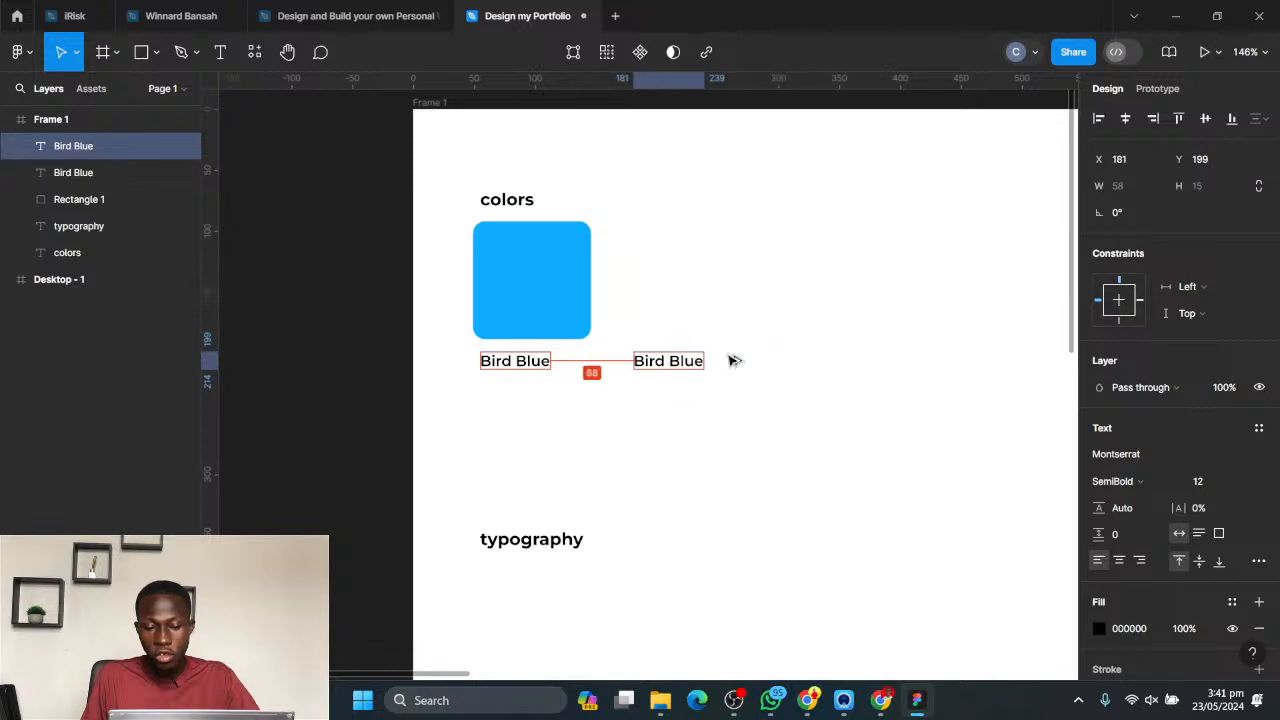
pyautogui.moveTo(645, 428); pyautogui.dragTo(545, 393)
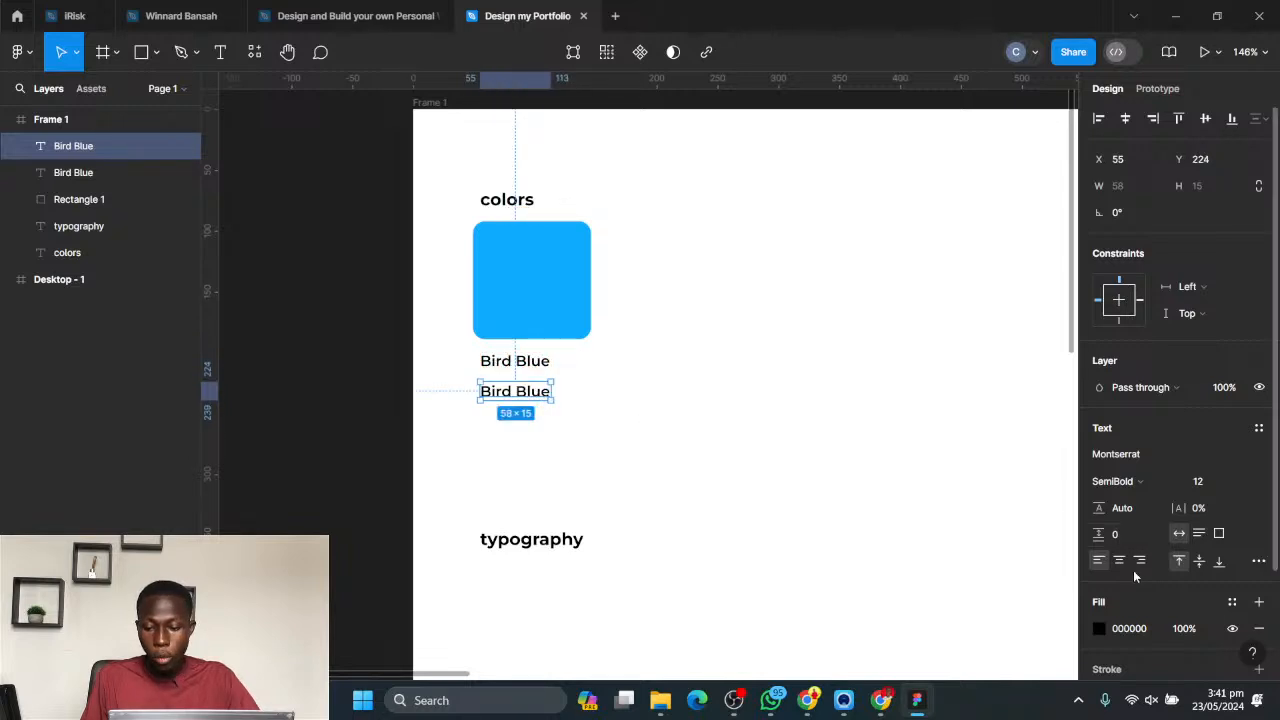
# - Copy the blue square's fill hex code and replace the lower label's text with #0DACFF
pyautogui.click(494, 254)
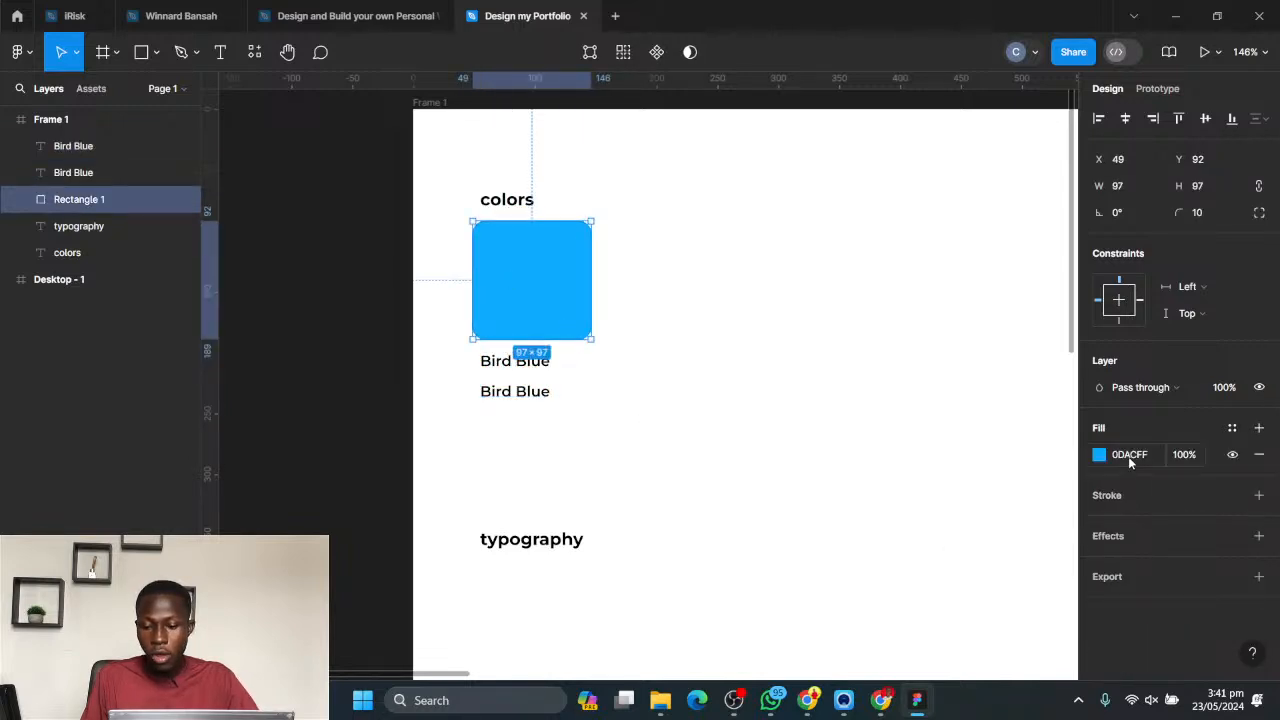
pyautogui.click(1128, 456)
pyautogui.hotkey('ctrl', 'c')
pyautogui.click(538, 406)
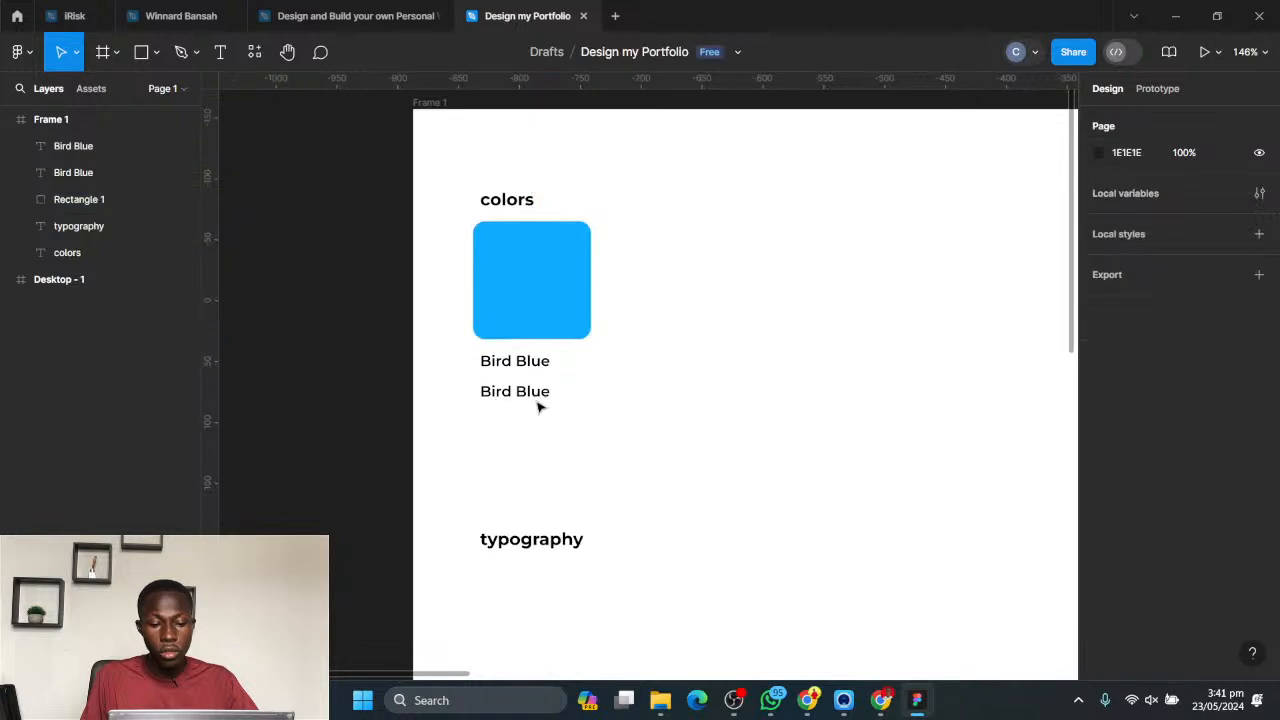
pyautogui.click(541, 396)
pyautogui.doubleClick(553, 395)
pyautogui.hotkey('ctrl', 'v')
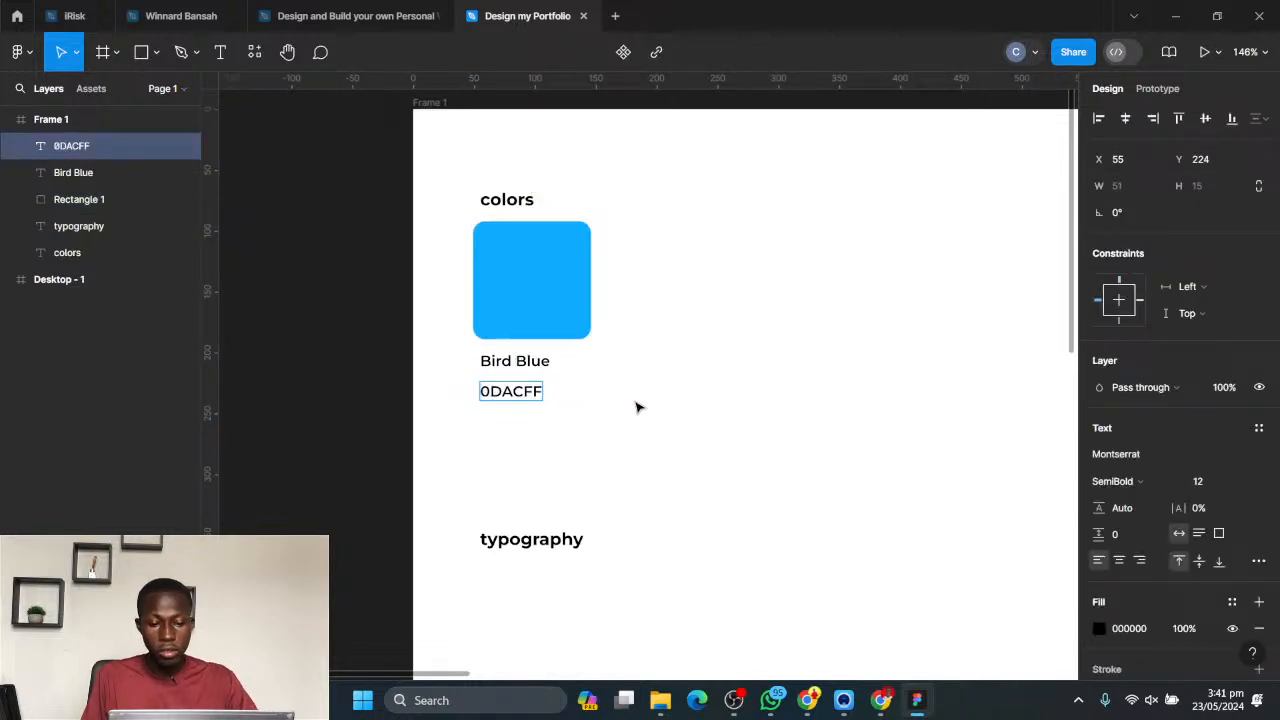
pyautogui.press('Home')
pyautogui.write('@')
pyautogui.press('BackSpace')
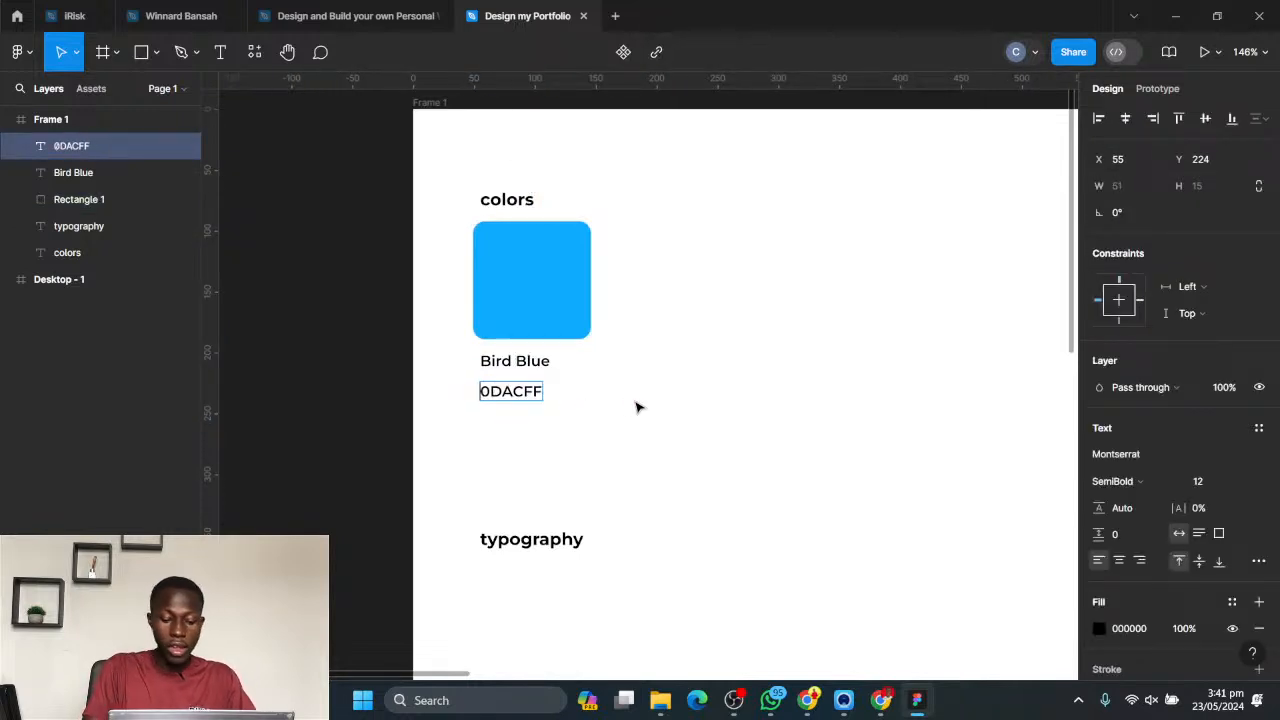
pyautogui.write('#')
pyautogui.press('Escape')
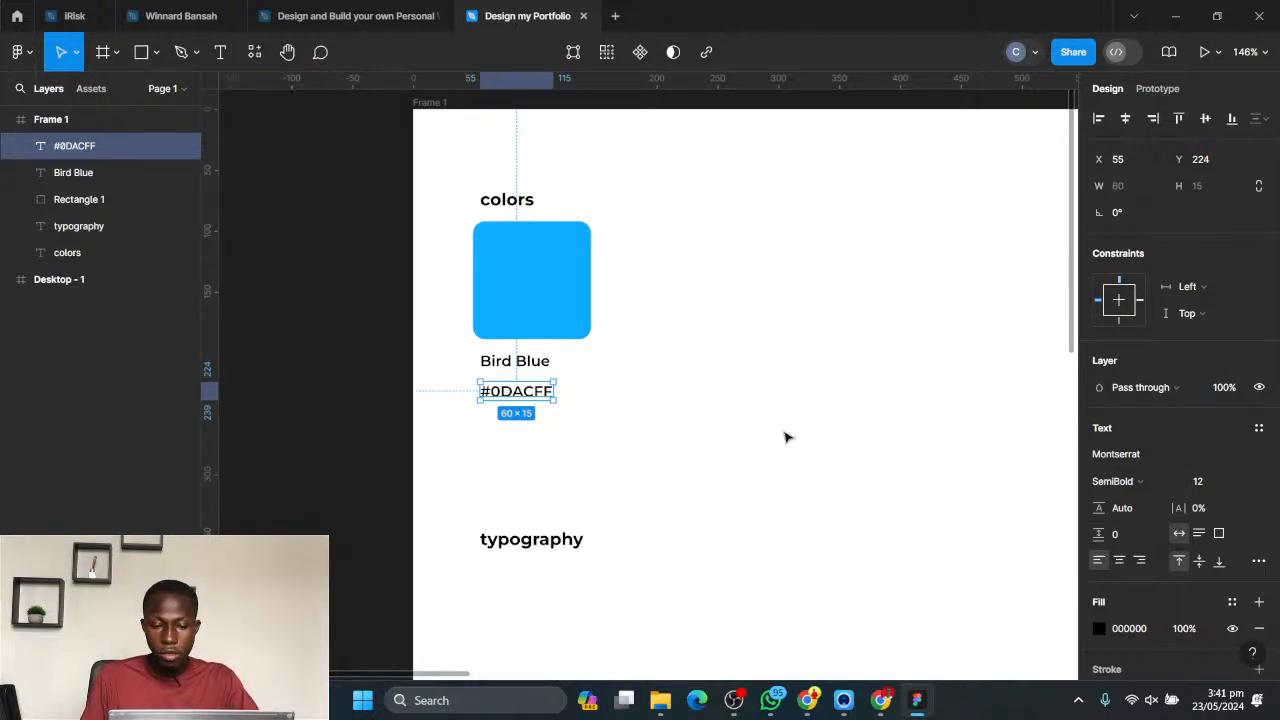
pyautogui.click(704, 420)
# - Set the Bird Blue label's font size to 16
pyautogui.click(518, 365)
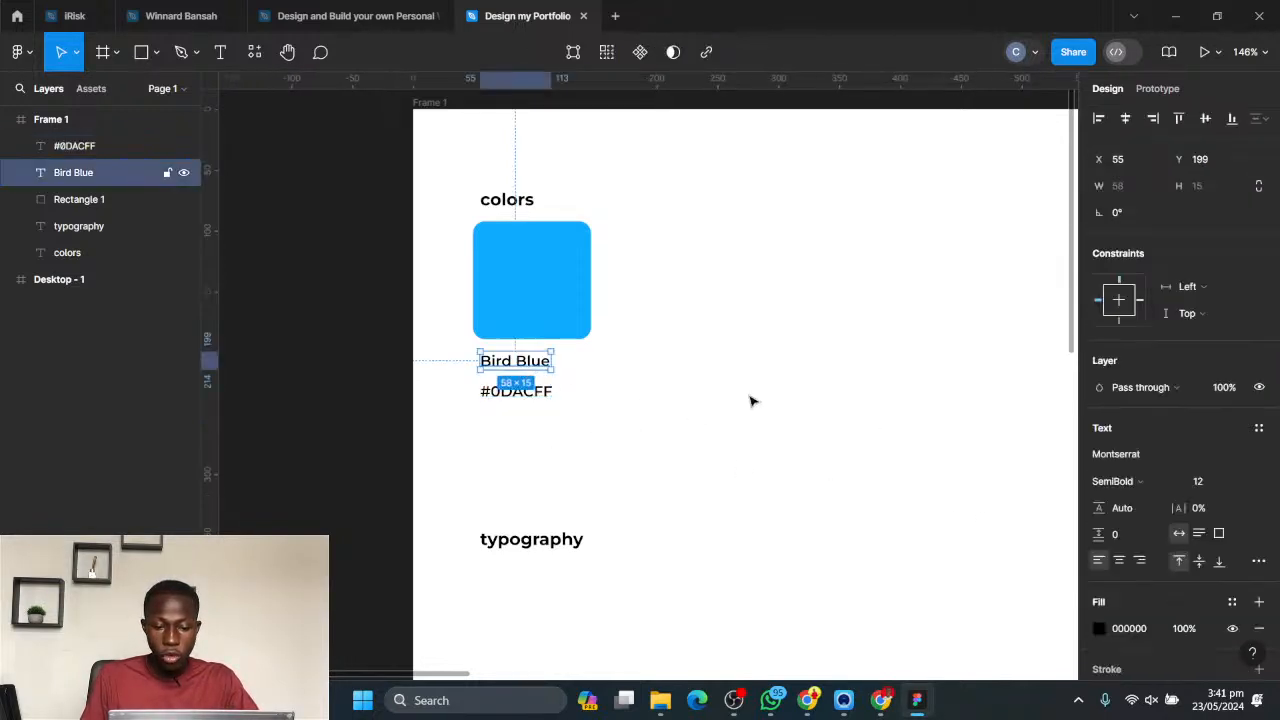
pyautogui.click(1248, 484)
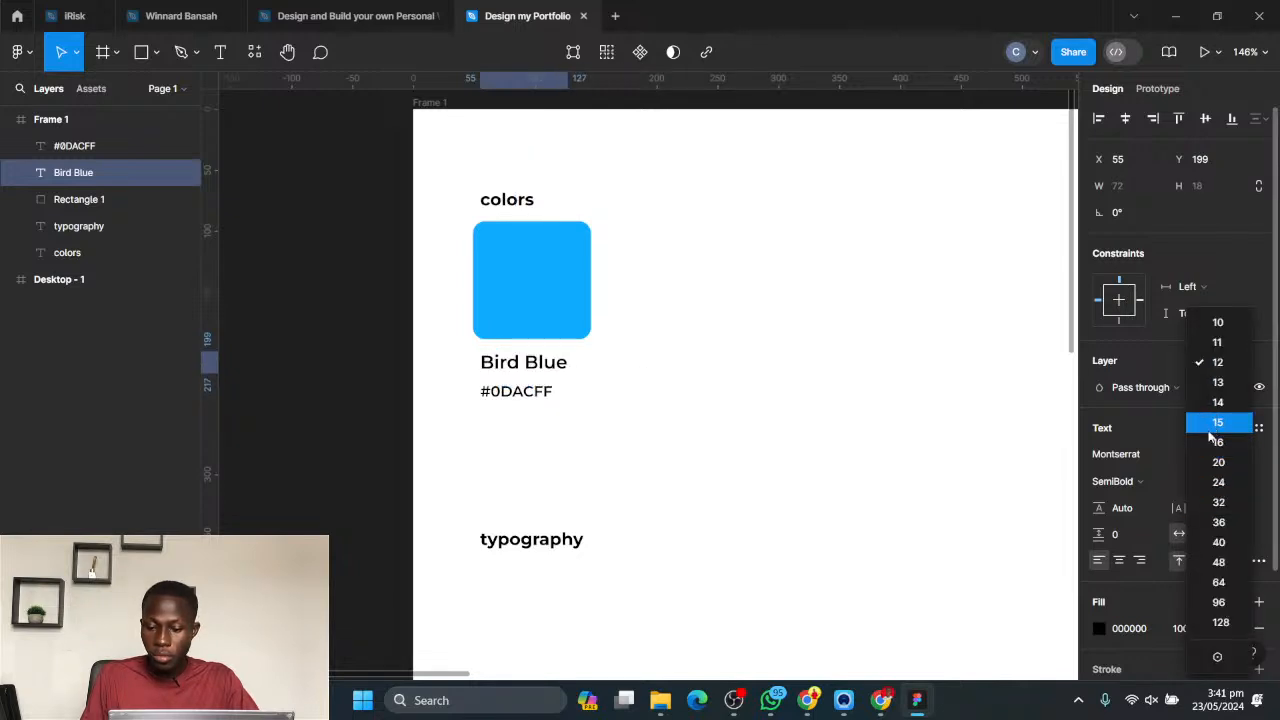
pyautogui.click(1218, 444)
pyautogui.click(684, 441)
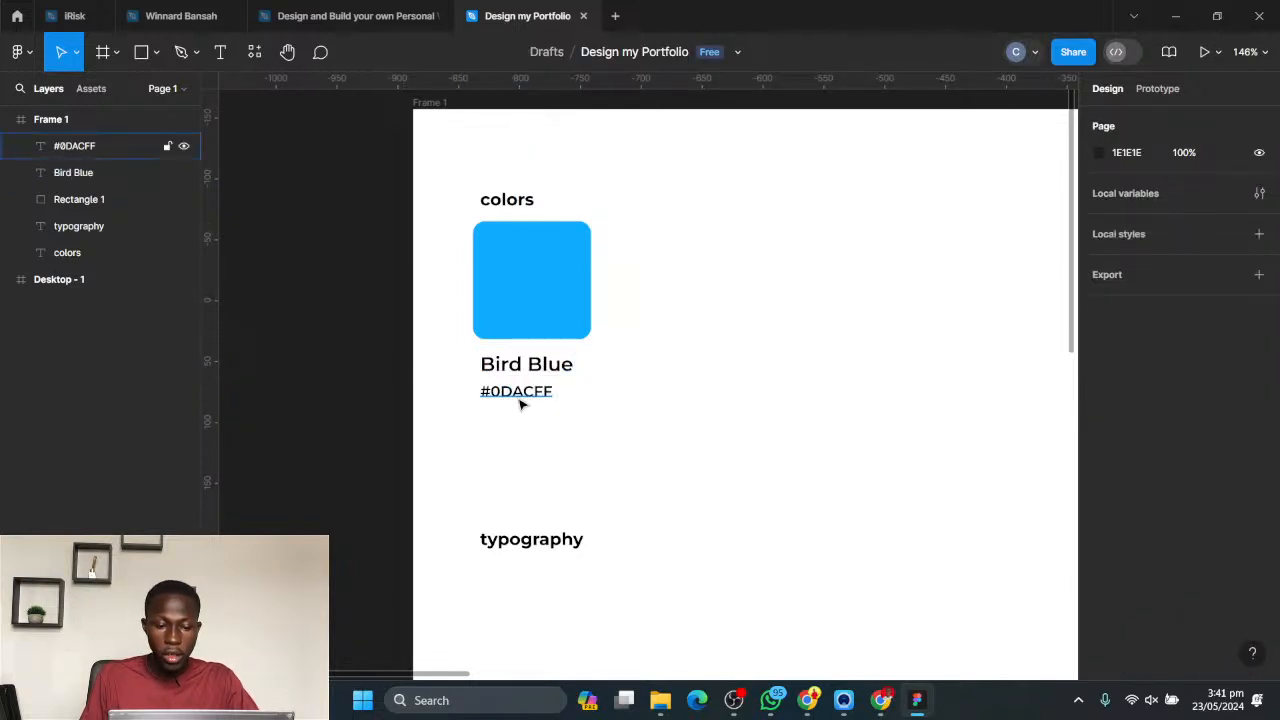
# - Try the Metropolis font in Regular weight on the #0DACFF label
pyautogui.click(520, 398)
pyautogui.click(1115, 454)
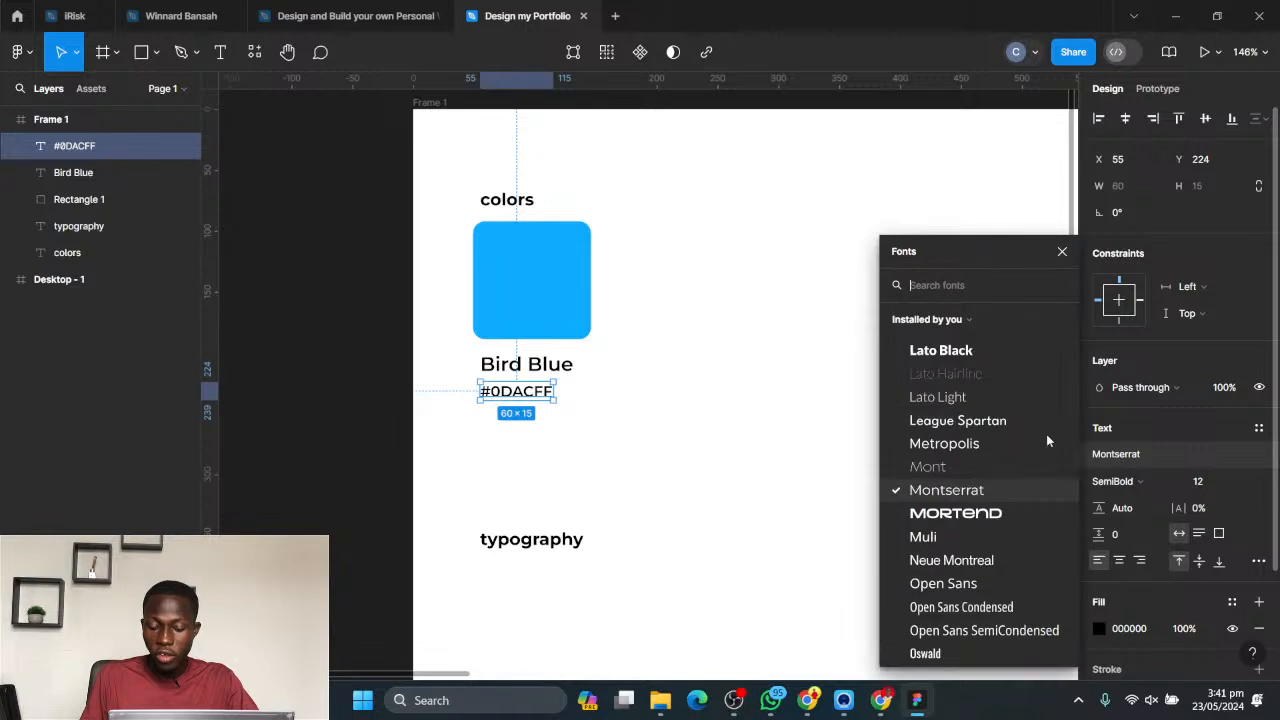
pyautogui.click(1126, 480)
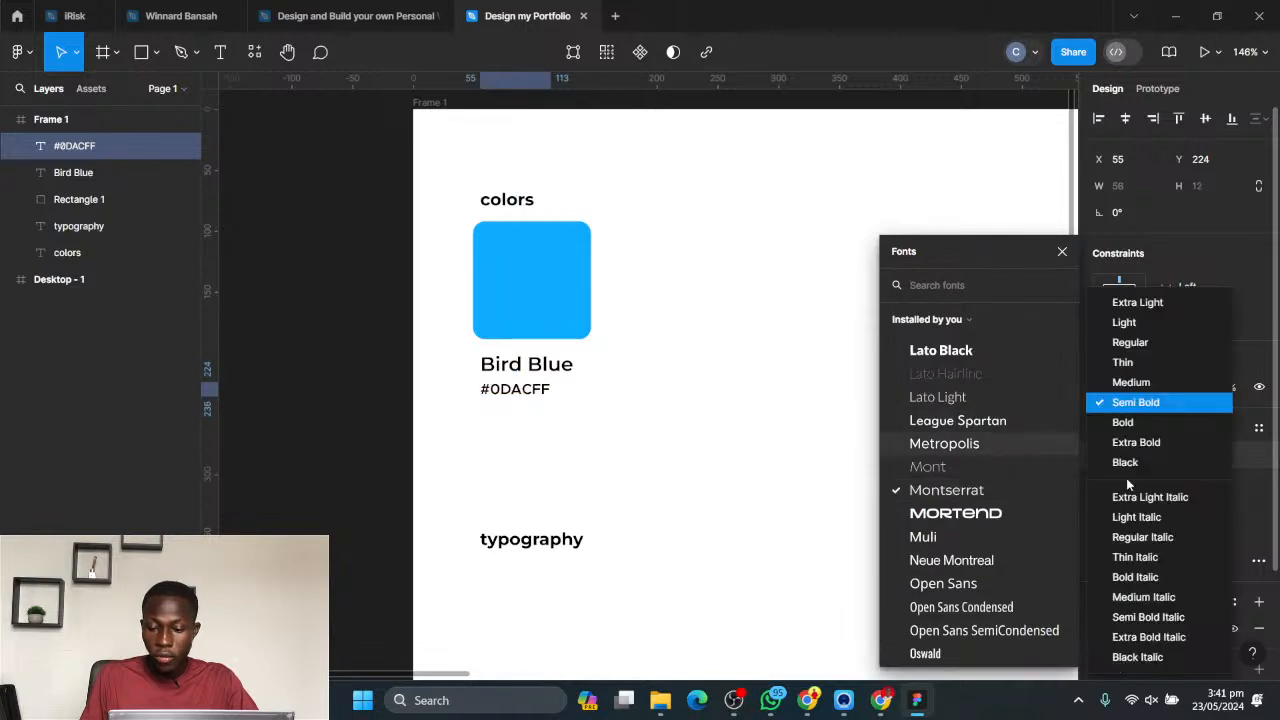
pyautogui.click(1135, 344)
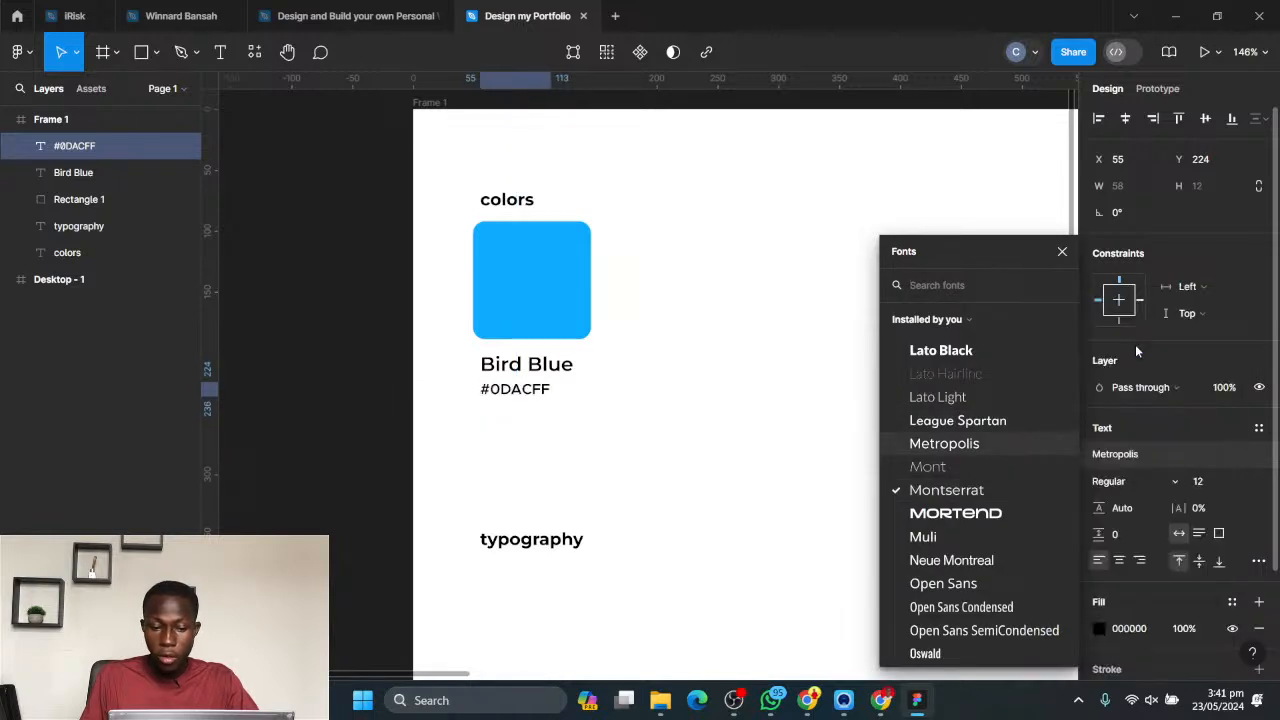
# - Set the #0DACFF label's text fill to grey 9C9898 and its font weight to Regular
pyautogui.click(1099, 628)
pyautogui.moveTo(888, 362); pyautogui.dragTo(884, 327)
pyautogui.click(648, 378)
pyautogui.click(516, 392)
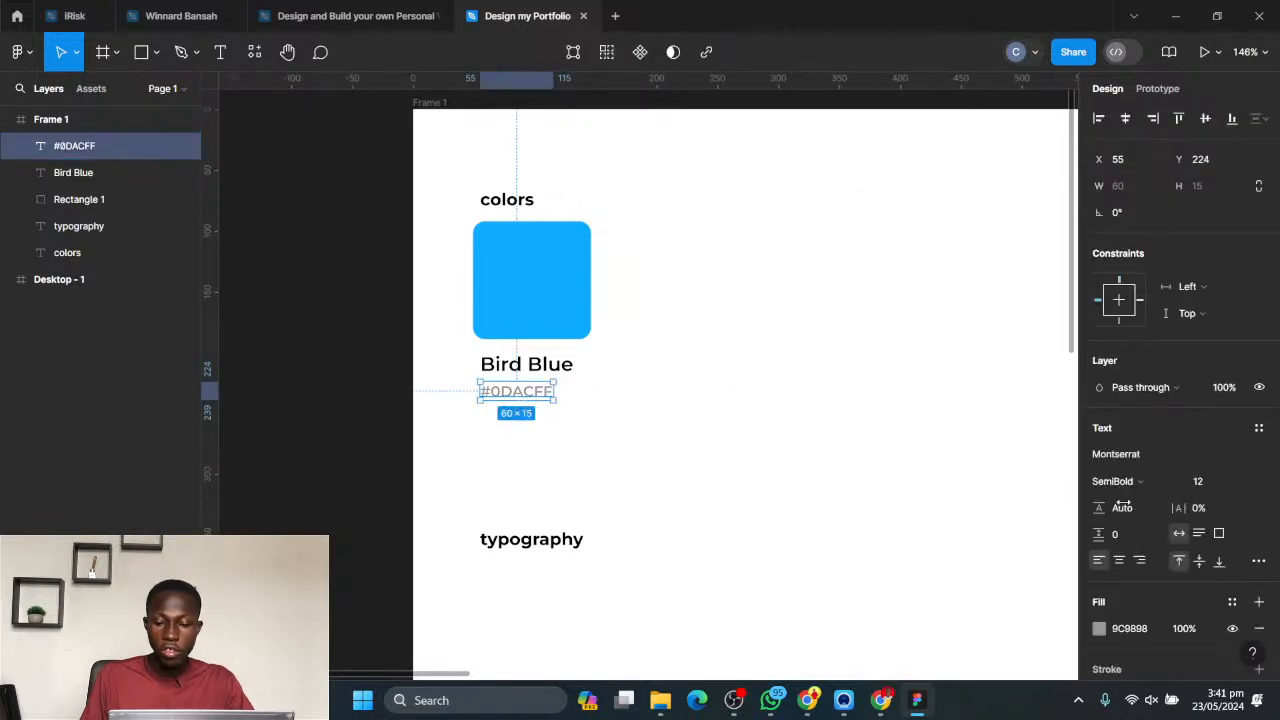
pyautogui.click(1140, 481)
pyautogui.click(1130, 362)
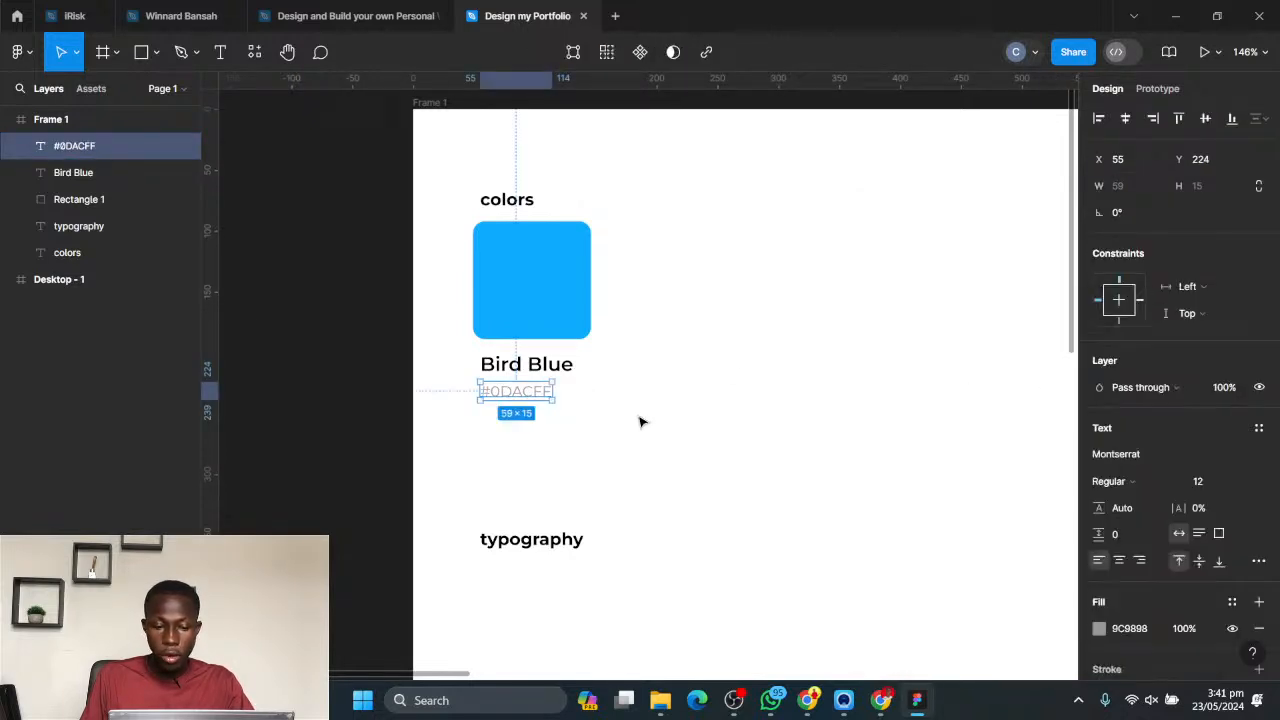
# - Move the #0DACFF label slightly up so it sits closer beneath the Bird Blue label
pyautogui.click(549, 414)
pyautogui.click(518, 394)
pyautogui.moveTo(516, 396); pyautogui.dragTo(516, 392)
pyautogui.click(612, 427)
# - Move the Bird Blue and #0DACFF labels down together to widen the gap below the blue square
pyautogui.click(567, 304)
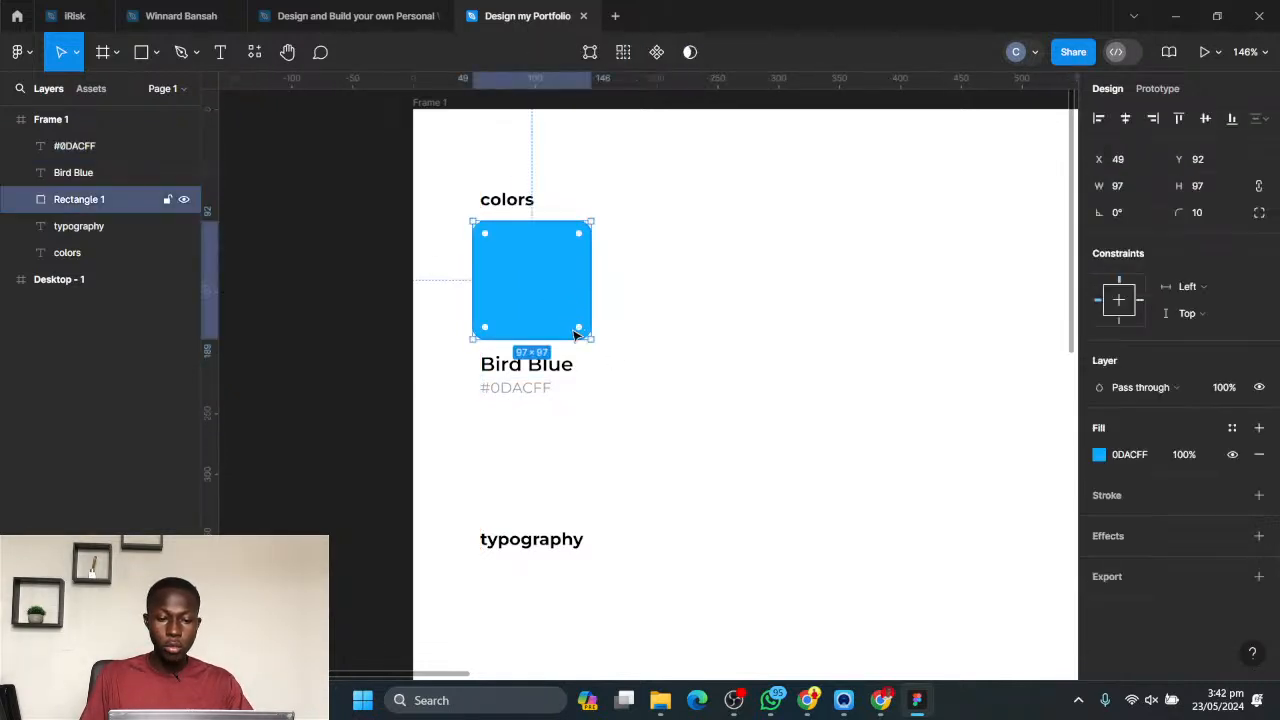
pyautogui.moveTo(597, 425)
pyautogui.mouseDown()
pyautogui.moveTo(487, 367)
pyautogui.moveTo(505, 372)
pyautogui.mouseUp()
pyautogui.click(677, 406)
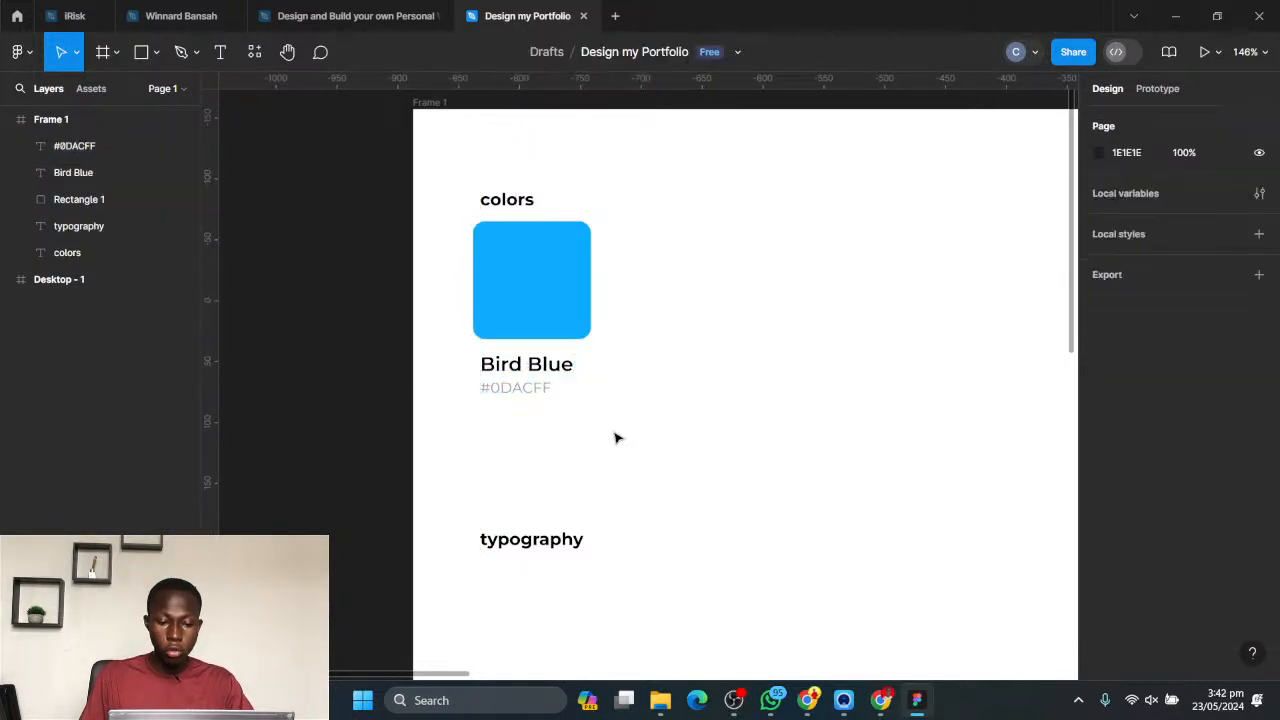
pyautogui.moveTo(617, 435); pyautogui.dragTo(519, 388)
# - Enlarge the blue square to about 114 × 114 and shift both labels further down below it
pyautogui.click(541, 313)
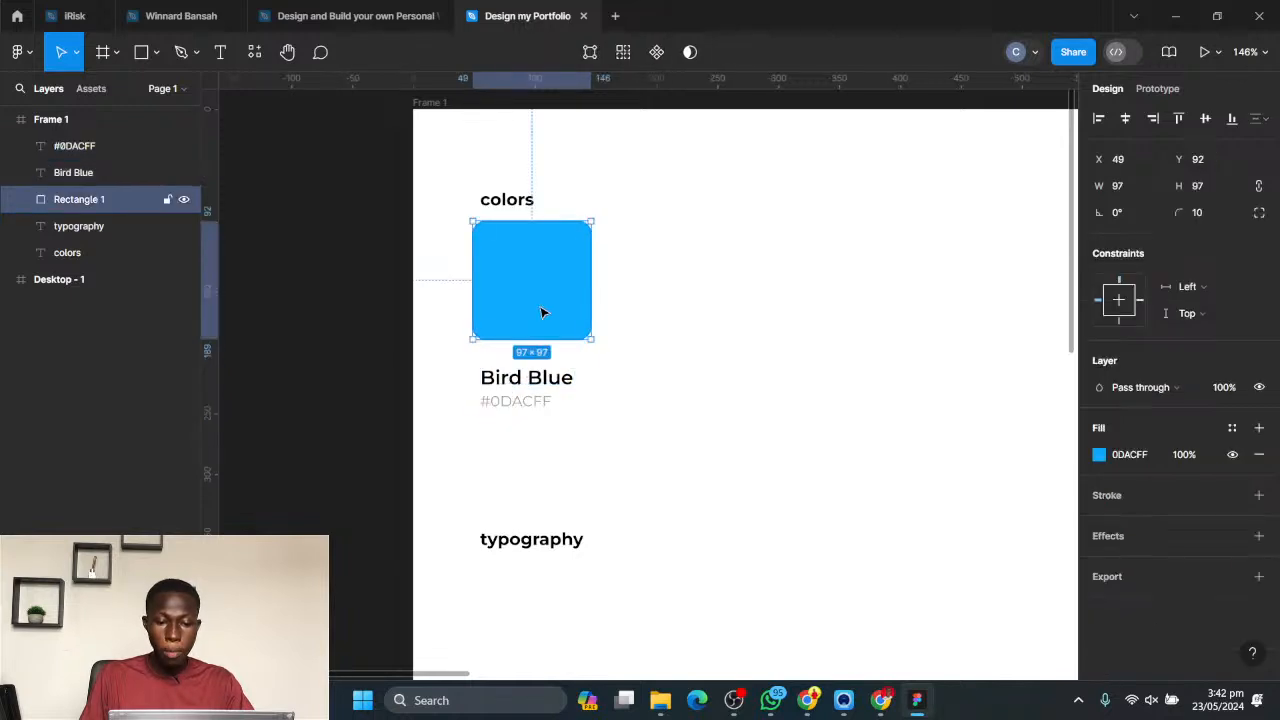
pyautogui.moveTo(590, 339); pyautogui.dragTo(610, 358)
pyautogui.moveTo(578, 437); pyautogui.dragTo(496, 371)
pyautogui.hotkey('shift', 'Down')
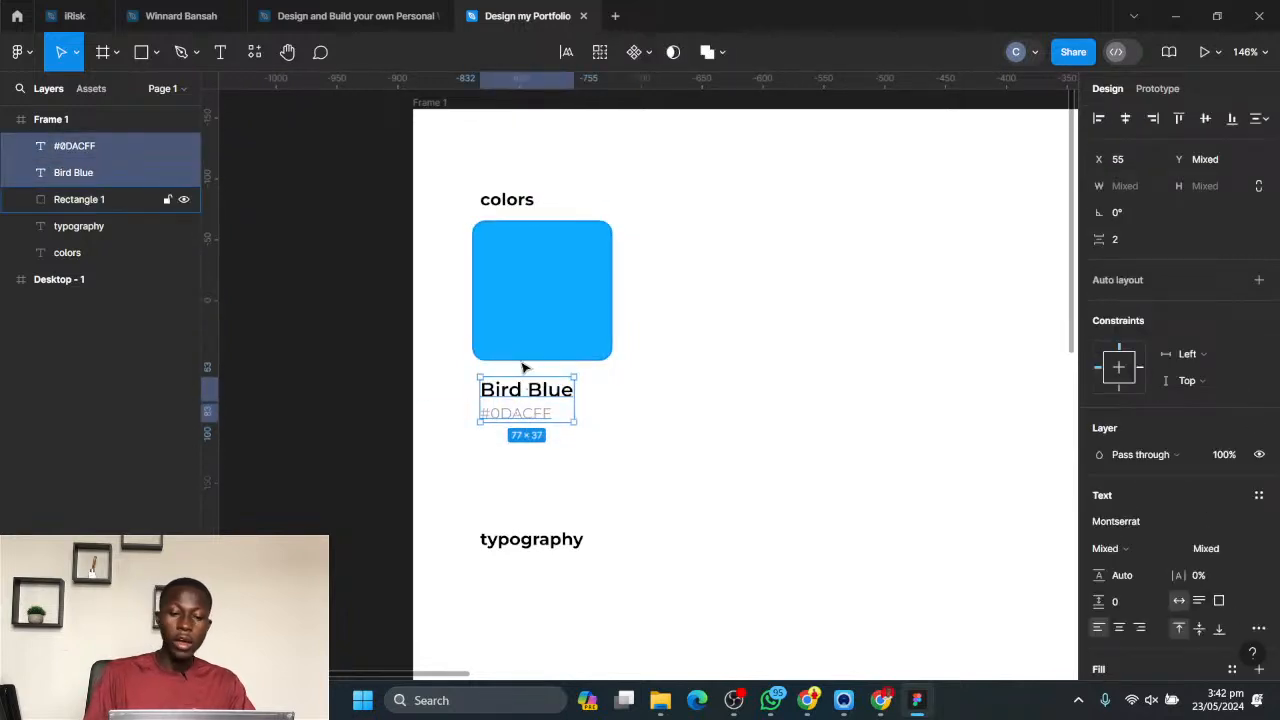
# - Try wider and shorter proportions for the blue swatch, finishing with a rectangle of about 130 × 105
pyautogui.click(717, 377)
pyautogui.click(580, 340)
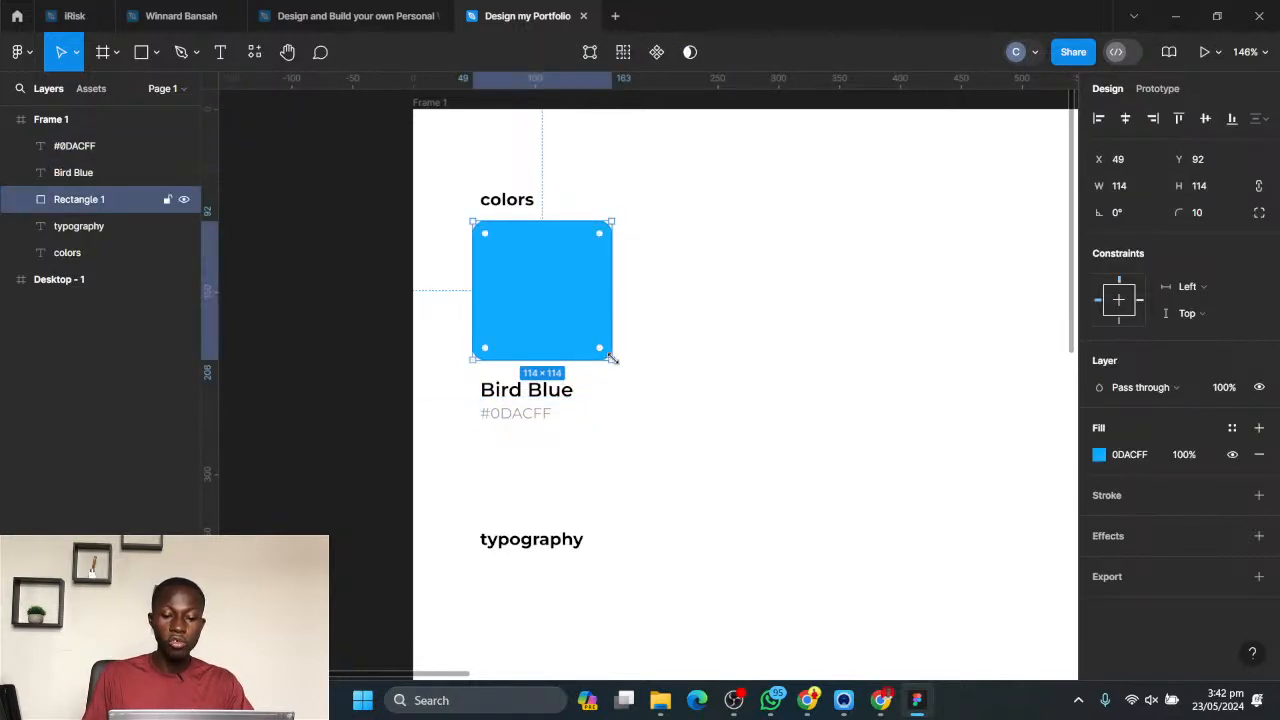
pyautogui.moveTo(612, 360)
pyautogui.mouseDown()
pyautogui.moveTo(631, 372)
pyautogui.moveTo(612, 360)
pyautogui.mouseUp()
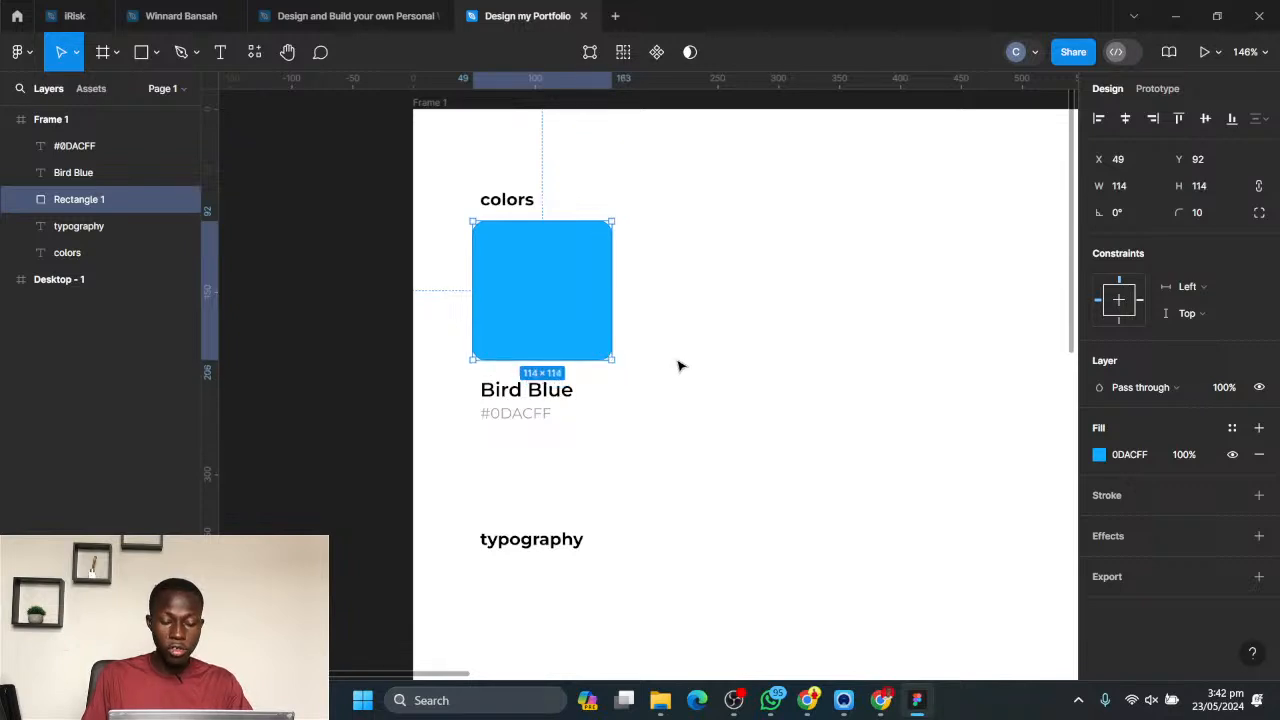
pyautogui.click(677, 363)
pyautogui.click(550, 350)
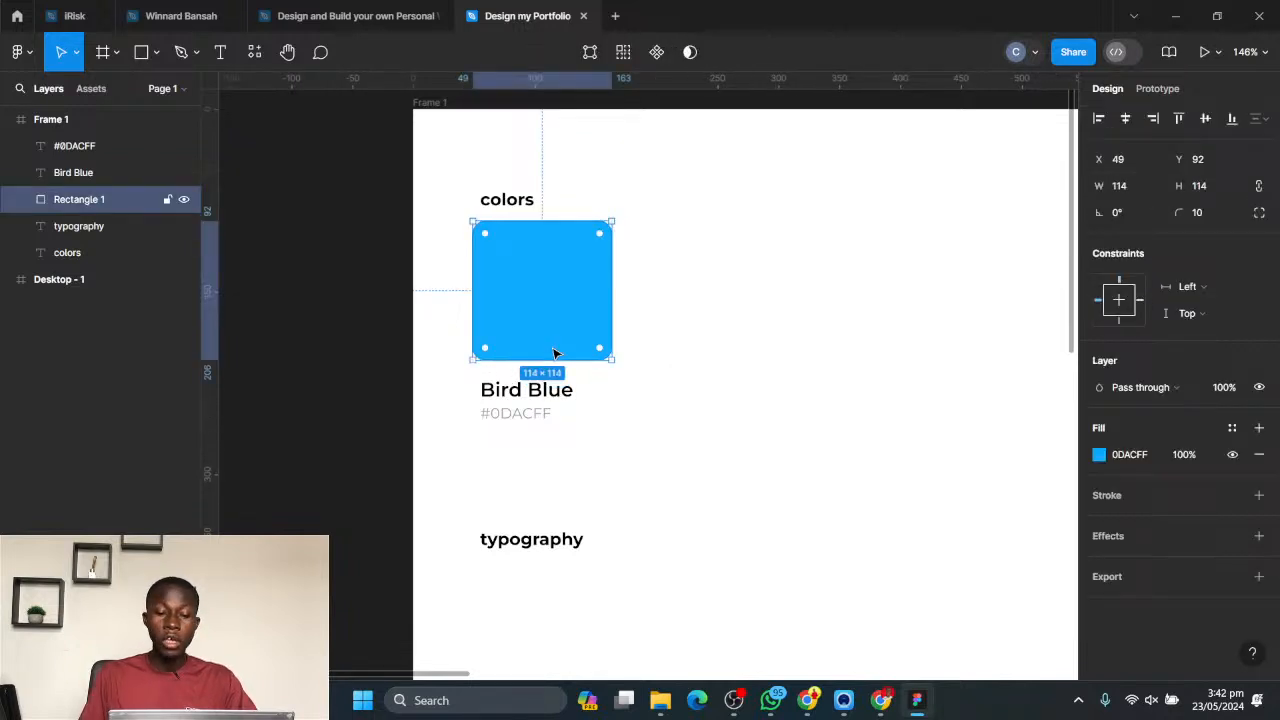
pyautogui.moveTo(613, 297); pyautogui.dragTo(872, 293)
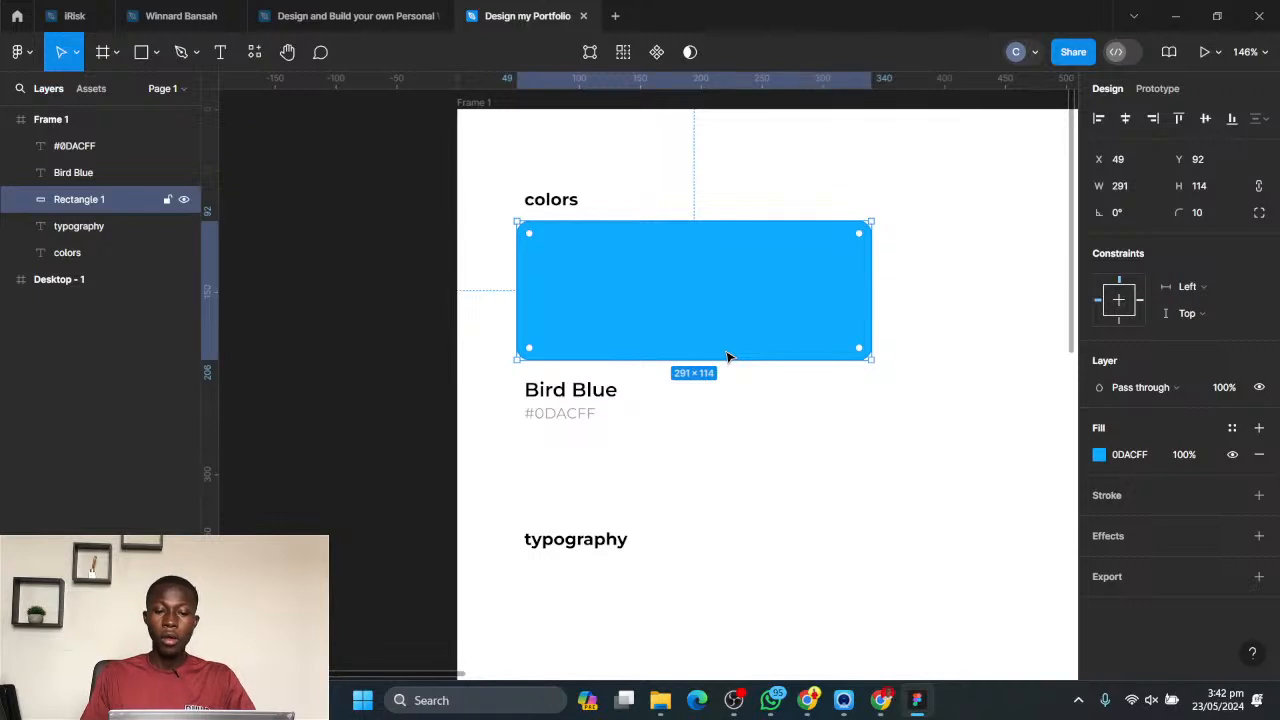
pyautogui.click(893, 320)
pyautogui.click(771, 336)
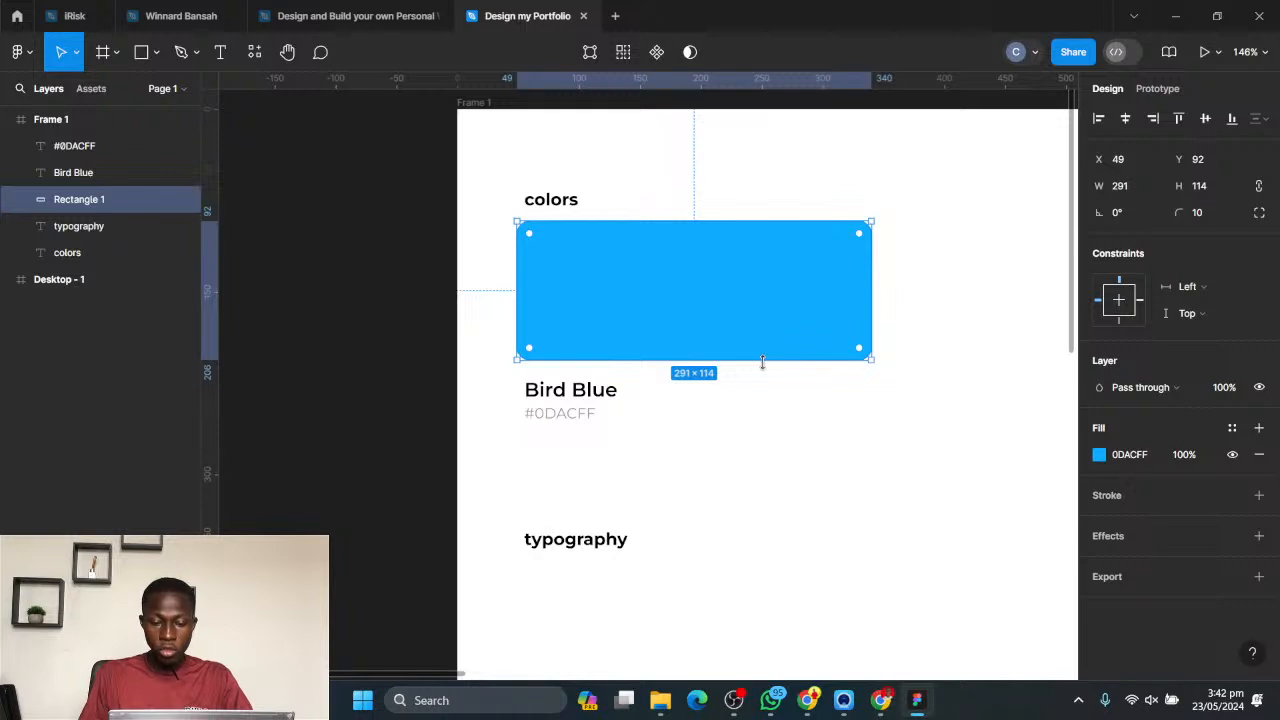
pyautogui.moveTo(762, 362); pyautogui.dragTo(594, 329)
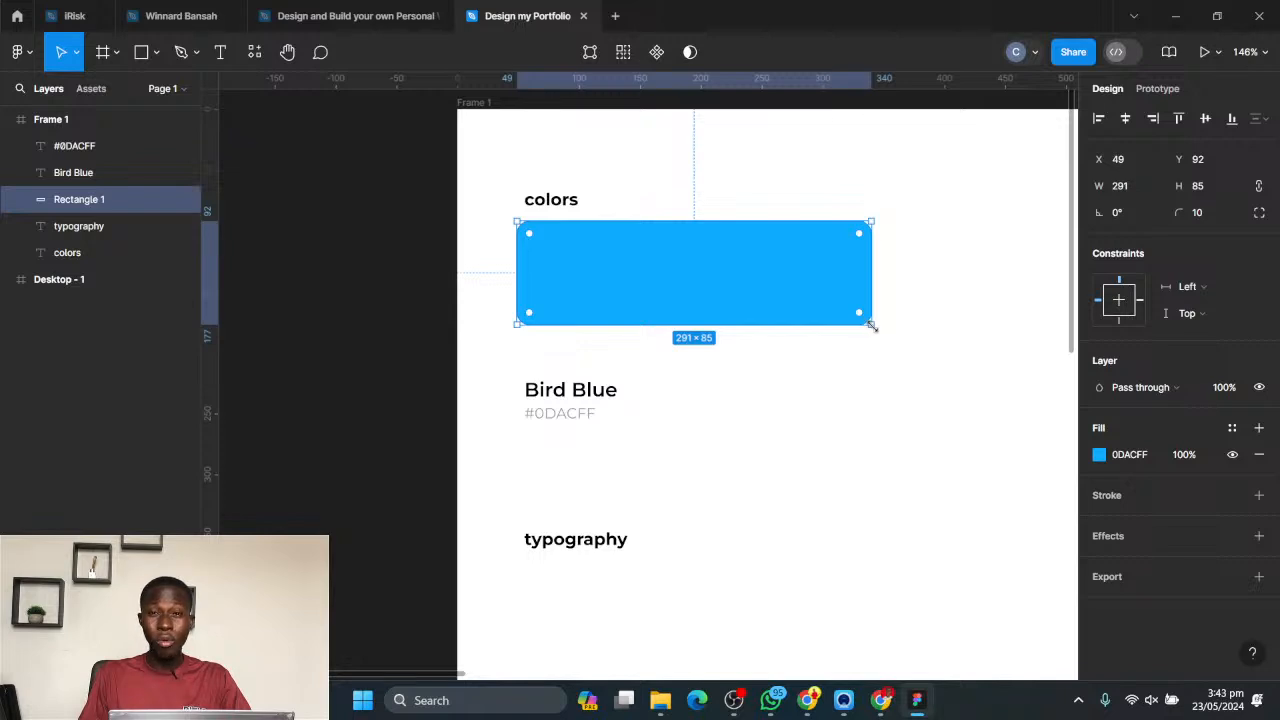
pyautogui.moveTo(871, 326); pyautogui.dragTo(688, 348)
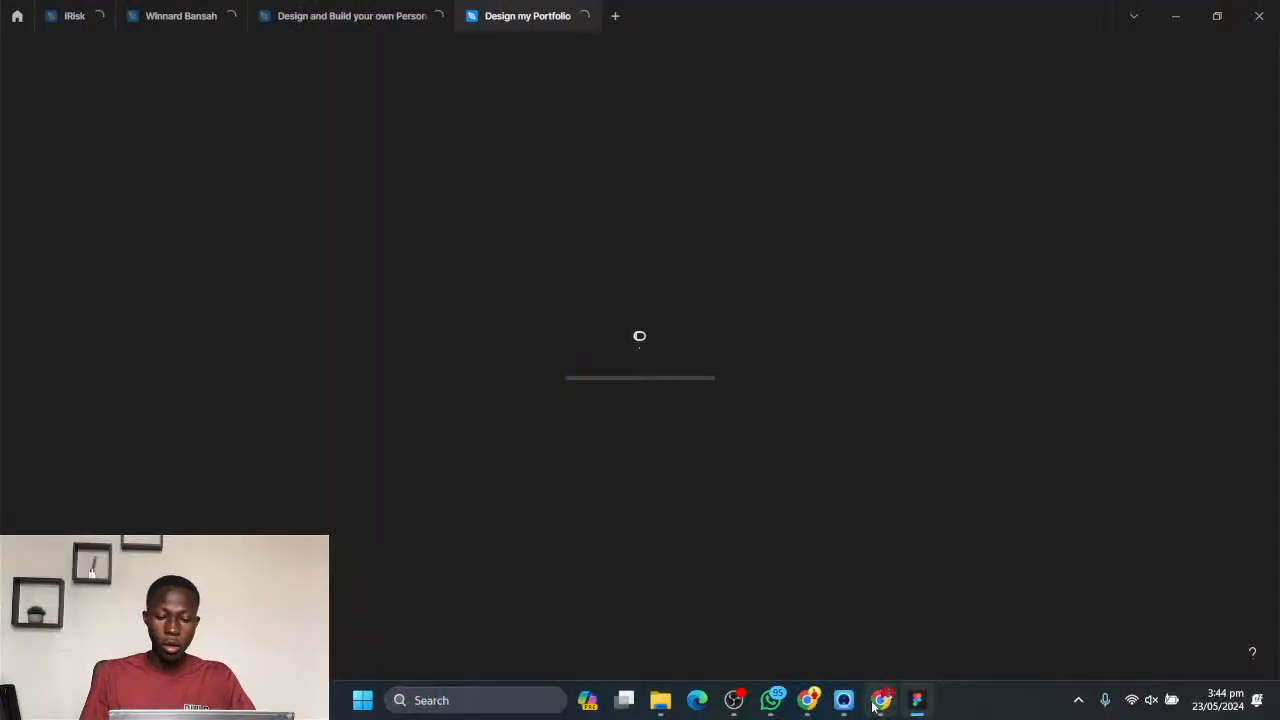
# - Switch to Chrome and look over the selected Dribbble portfolio hero section design and its related images
pyautogui.click(807, 700)
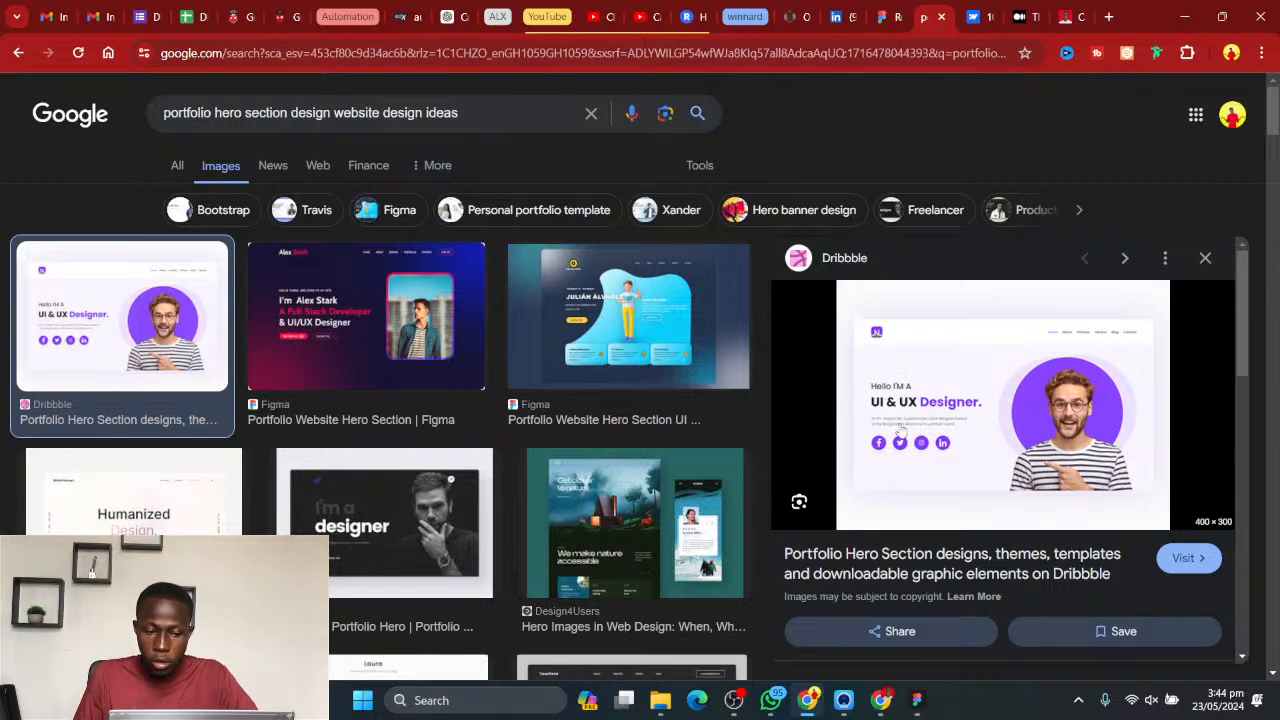
pyautogui.scroll(-2, 1000, 436)
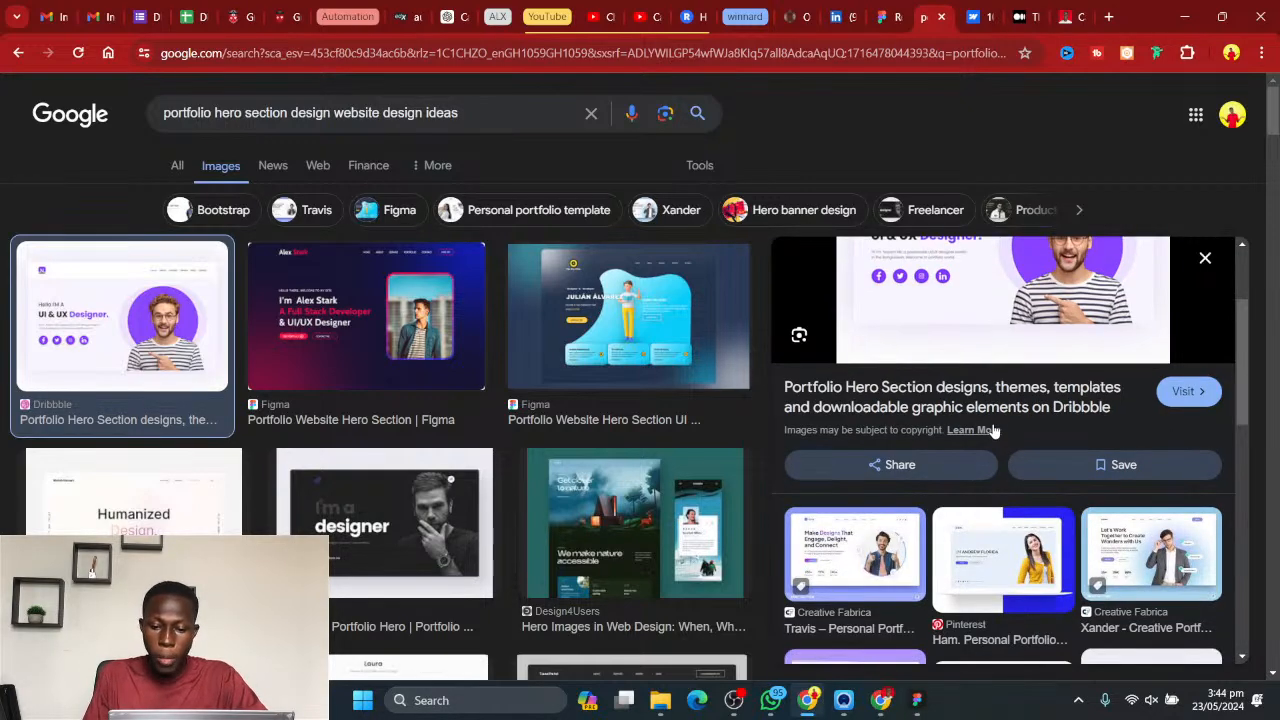
pyautogui.scroll(2, 944, 428)
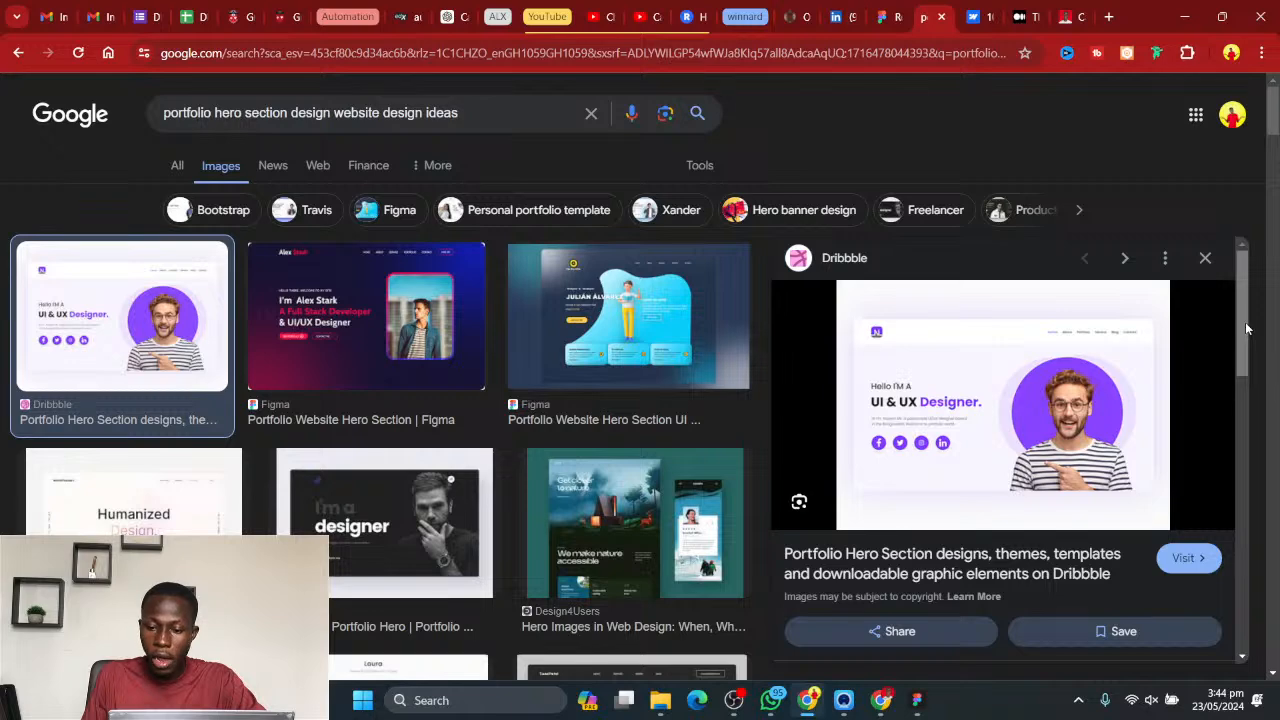
pyautogui.moveTo(1246, 328); pyautogui.dragTo(1227, 269)
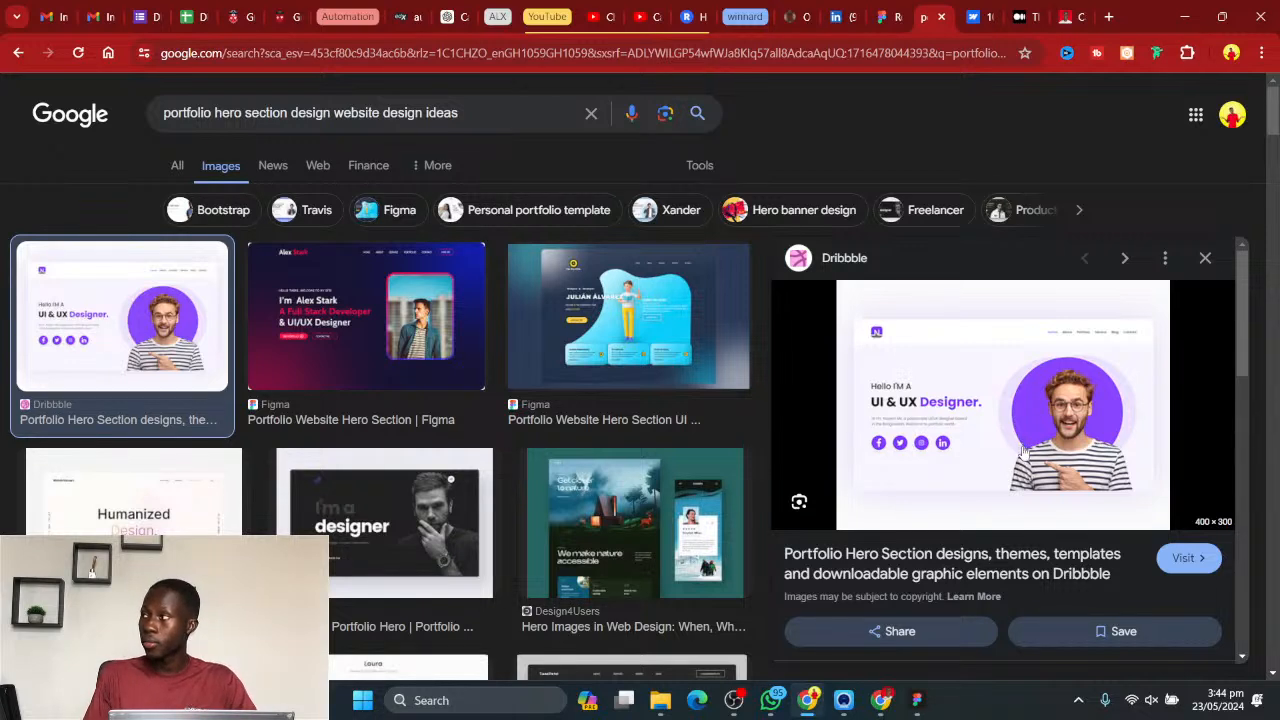
# - Switch back to Figma and move the Bird Blue and #0DACFF labels up, closer to the swatch
pyautogui.click(916, 700)
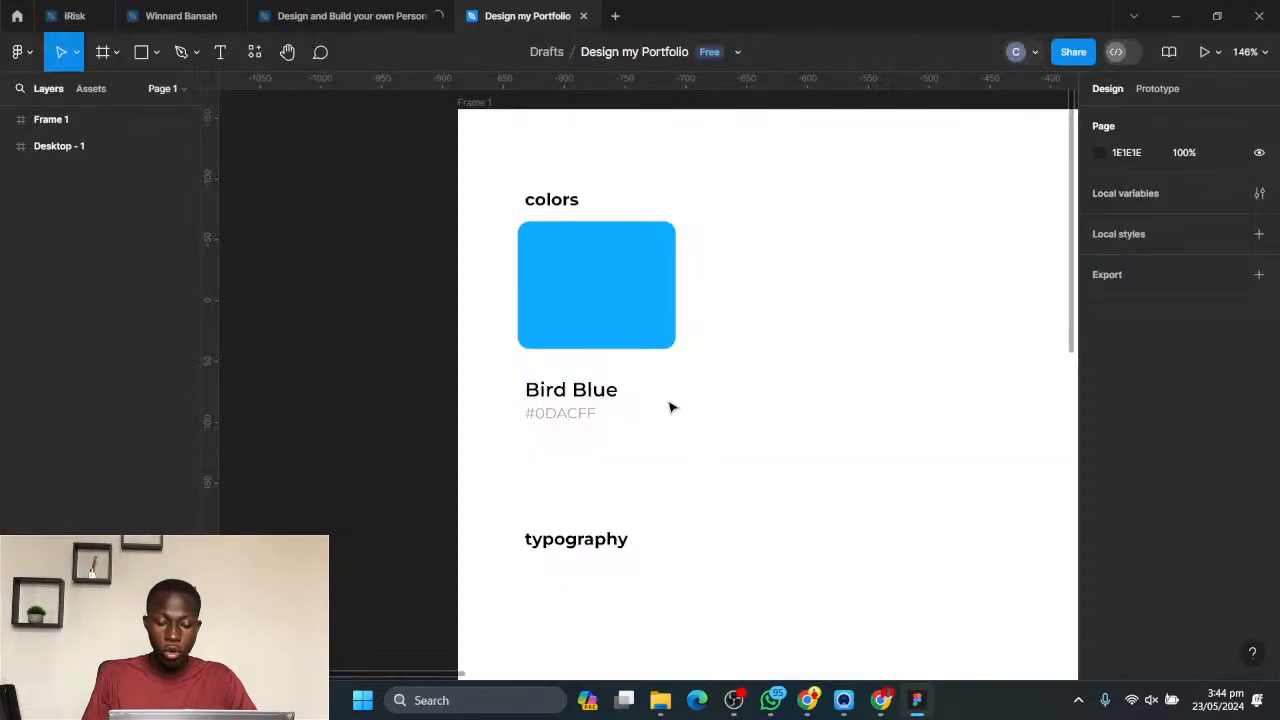
pyautogui.scroll(-3, 737, 366)
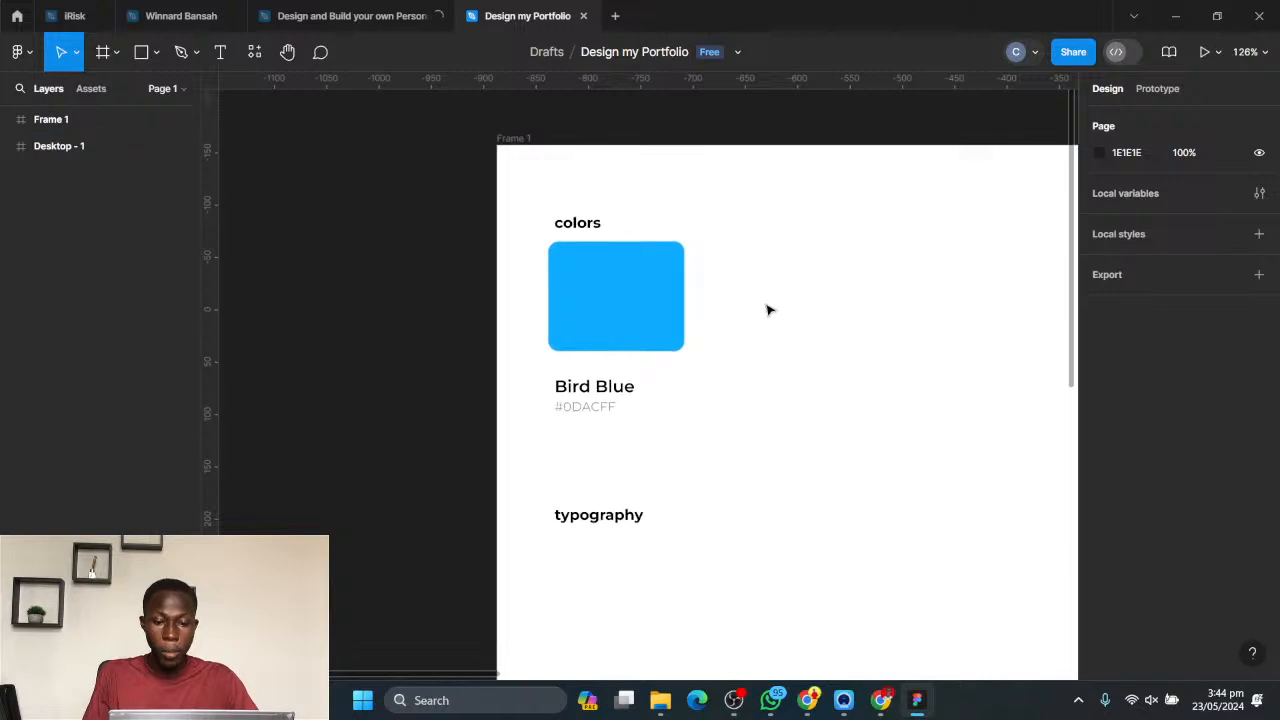
pyautogui.hscroll(2, 768, 310)
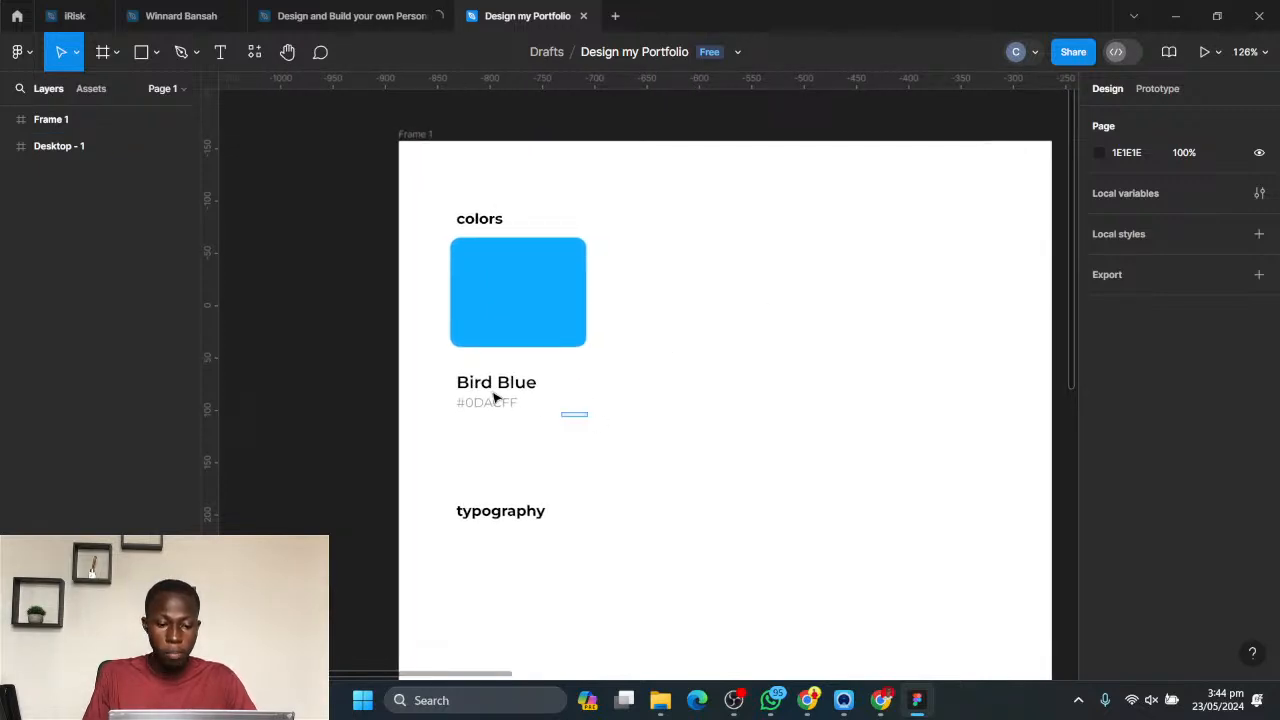
pyautogui.moveTo(493, 398); pyautogui.dragTo(496, 372)
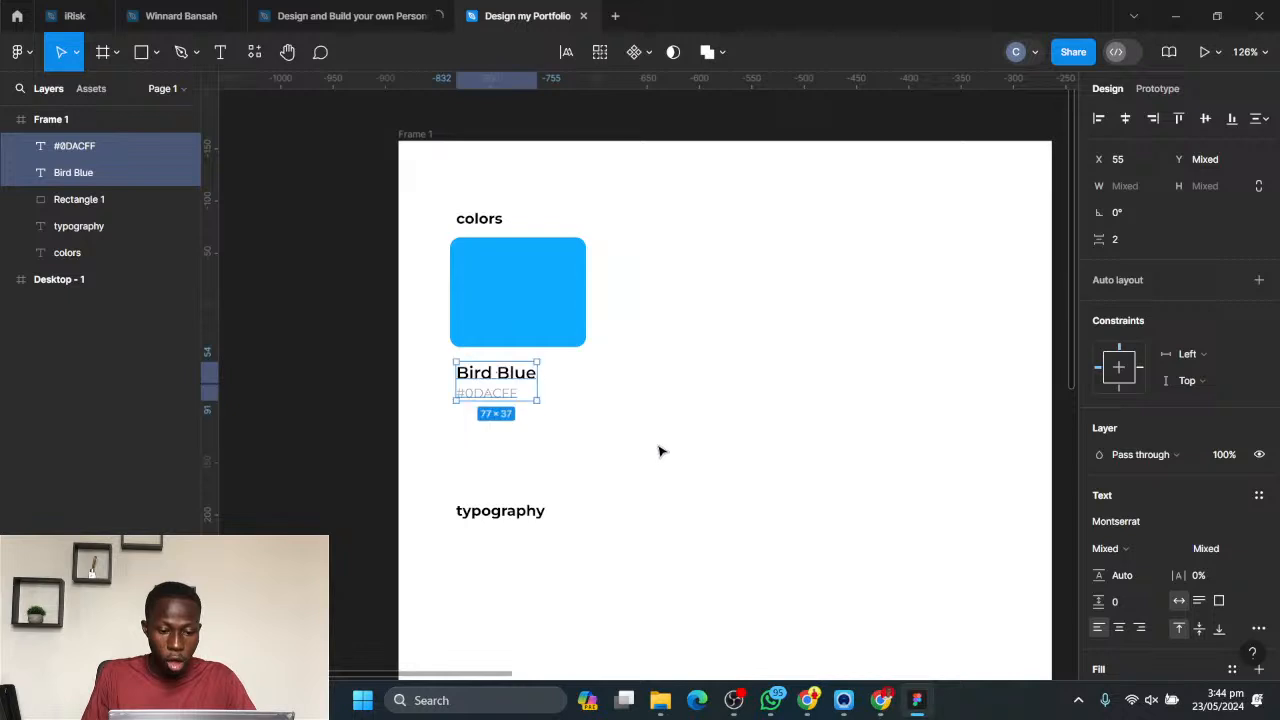
# - Duplicate the blue swatch with its two labels and place the copy beside the original with a 20 px gap
pyautogui.moveTo(657, 444); pyautogui.dragTo(476, 309)
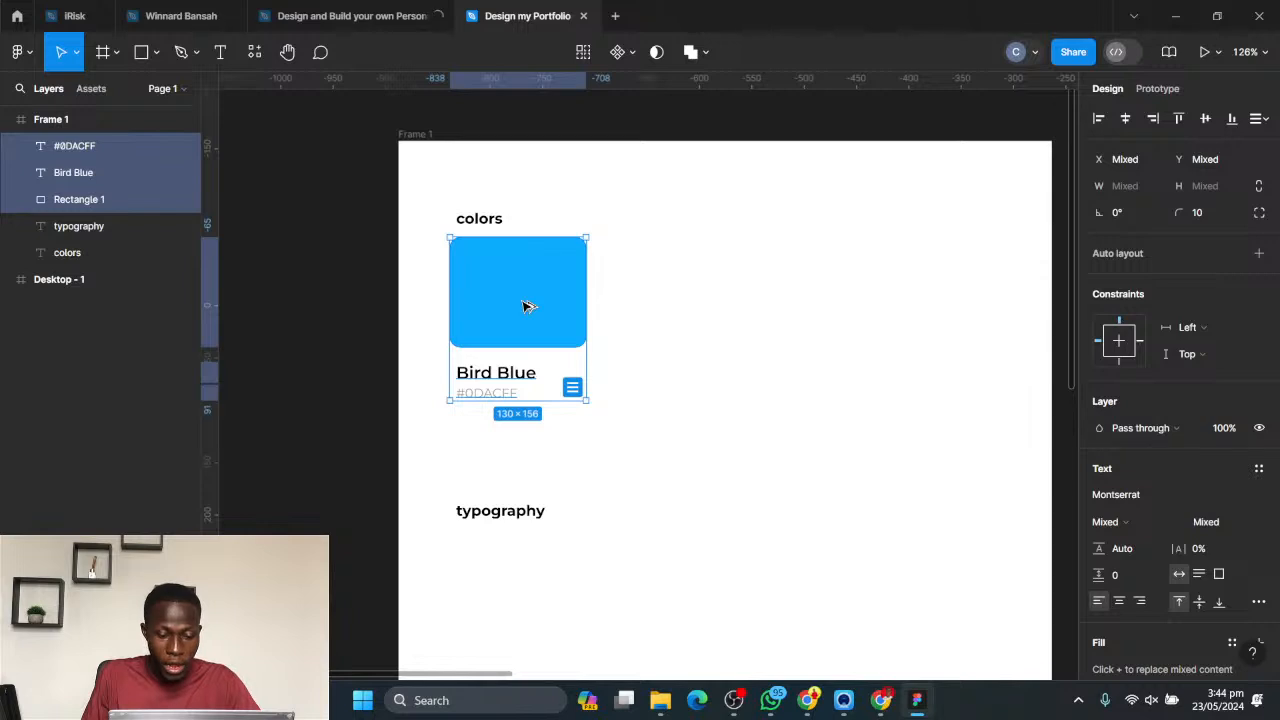
pyautogui.moveTo(529, 306); pyautogui.dragTo(683, 303)
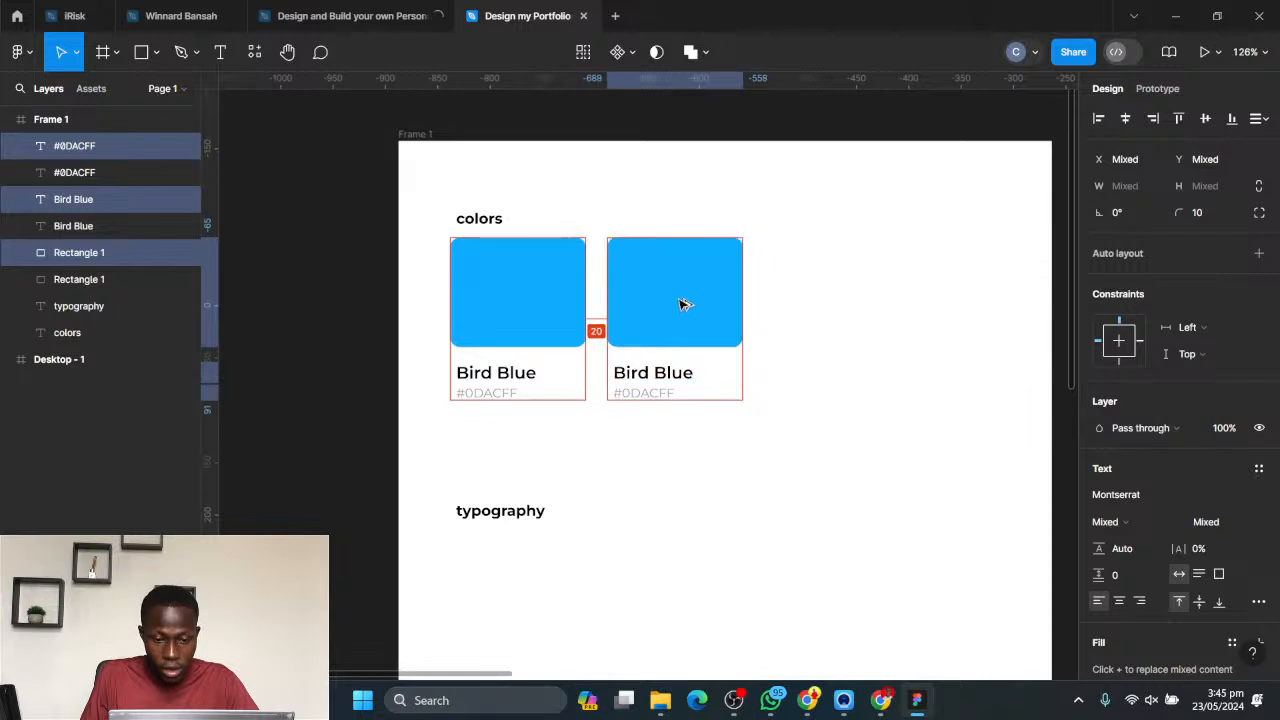
pyautogui.click(840, 298)
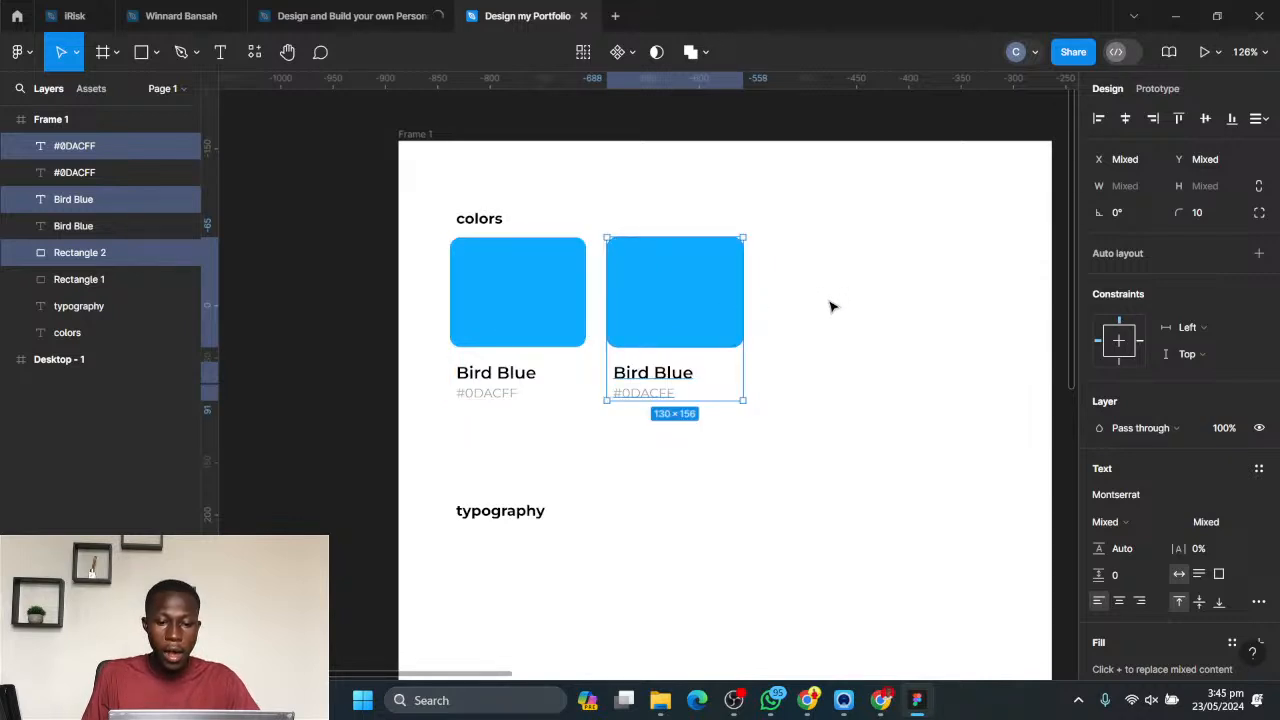
# - Select the second swatch, try to view the Personal Website reference file, and return to Design my Portfolio
pyautogui.moveTo(808, 312); pyautogui.dragTo(728, 331)
pyautogui.press('space')
pyautogui.moveTo(835, 287); pyautogui.dragTo(742, 317)
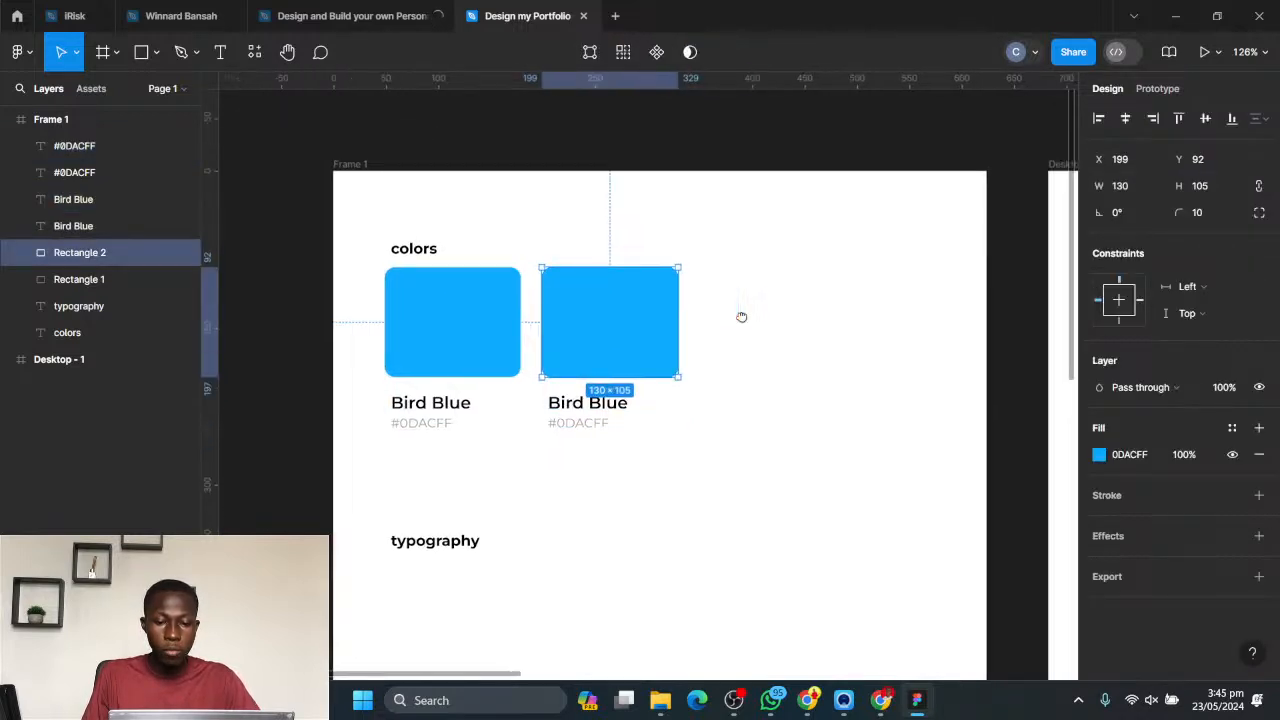
pyautogui.click(372, 16)
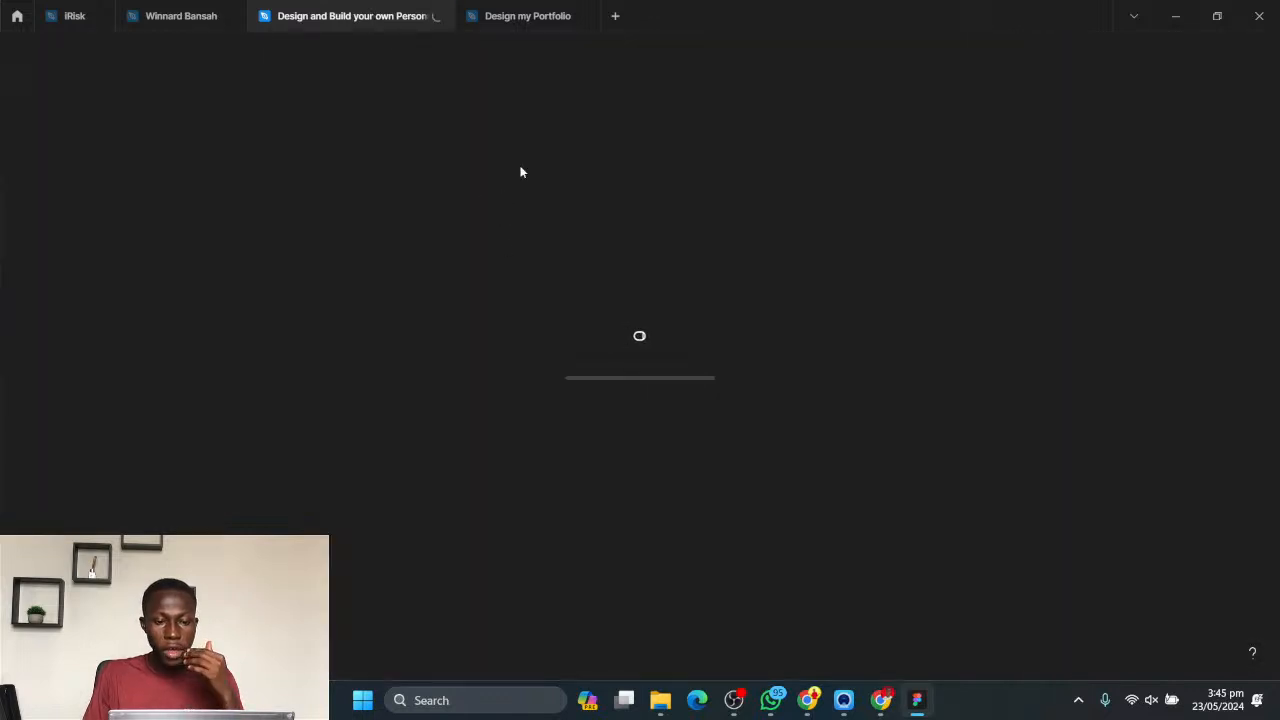
pyautogui.click(510, 20)
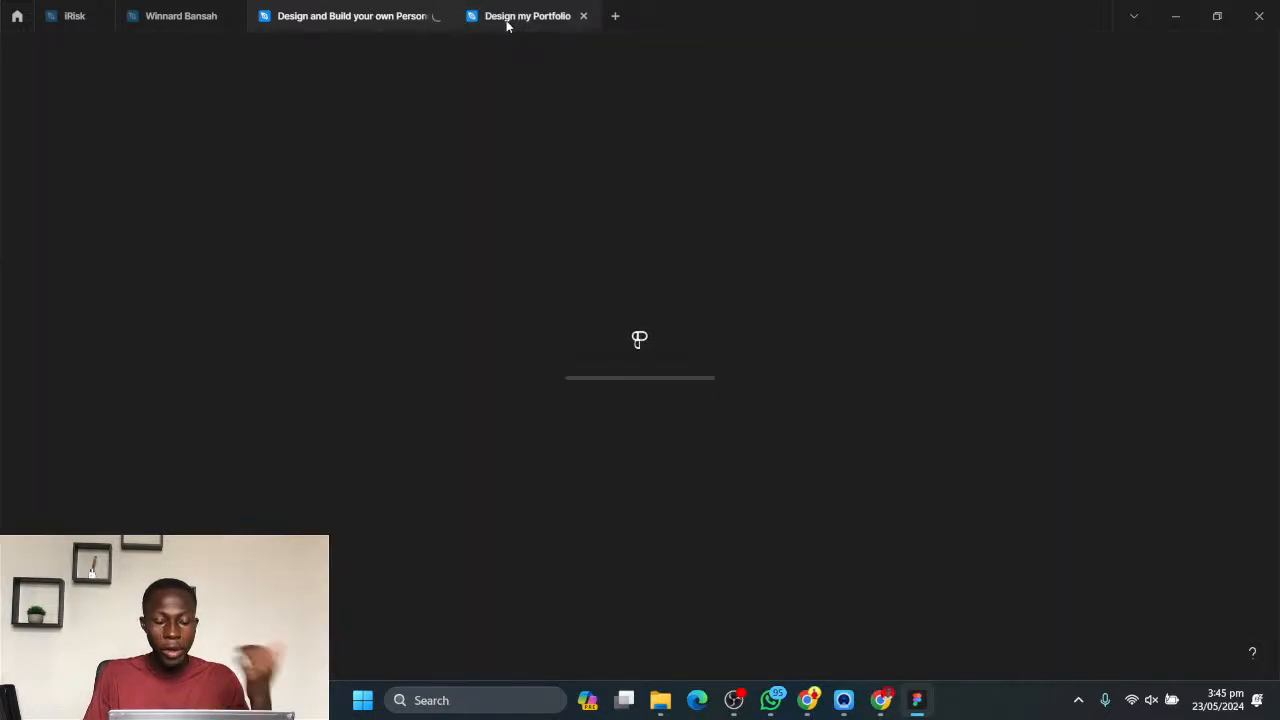
# - Replace the second swatch's name label text with "Not blue"
pyautogui.click(703, 390)
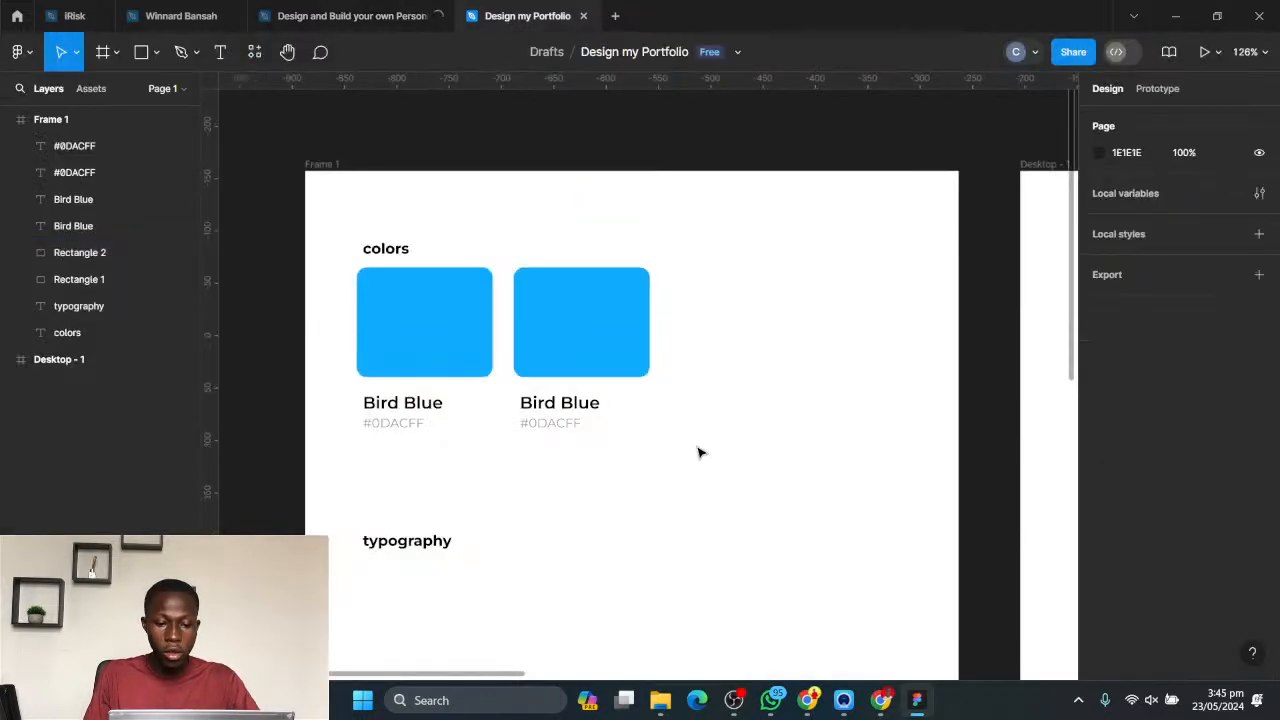
pyautogui.doubleClick(551, 410)
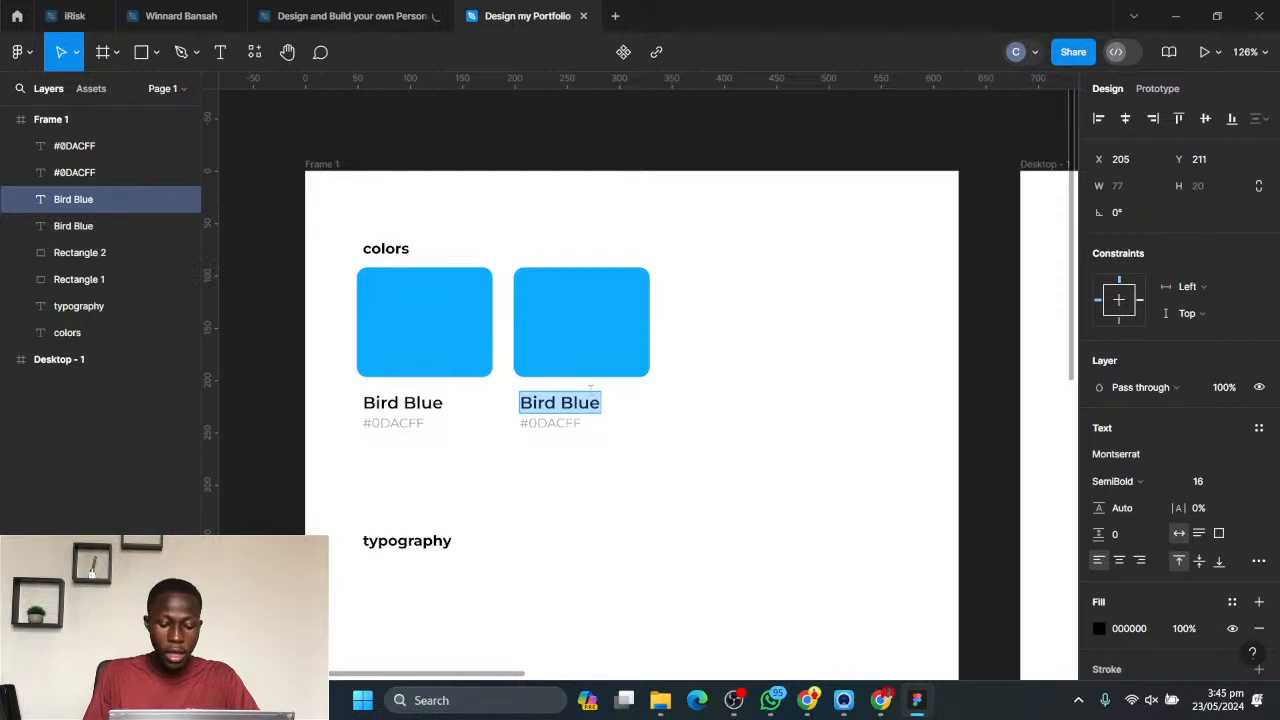
pyautogui.write('Not')
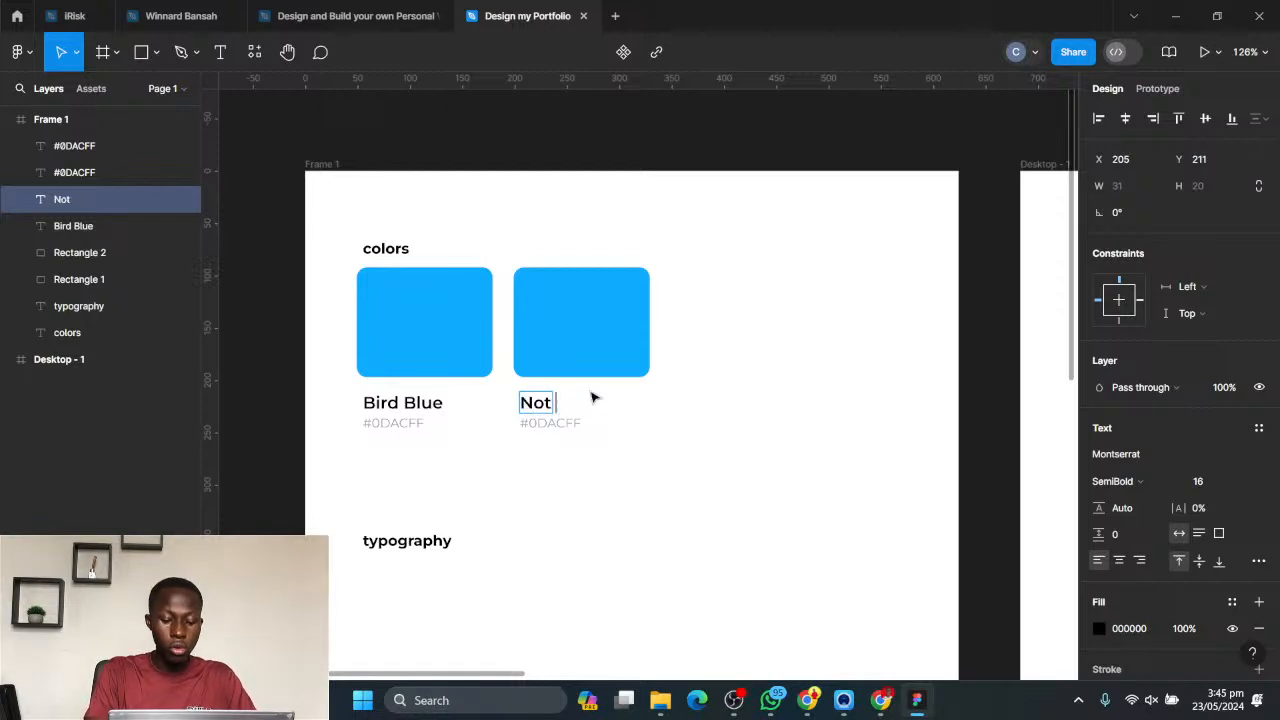
pyautogui.write(' blue')
pyautogui.press('Escape')
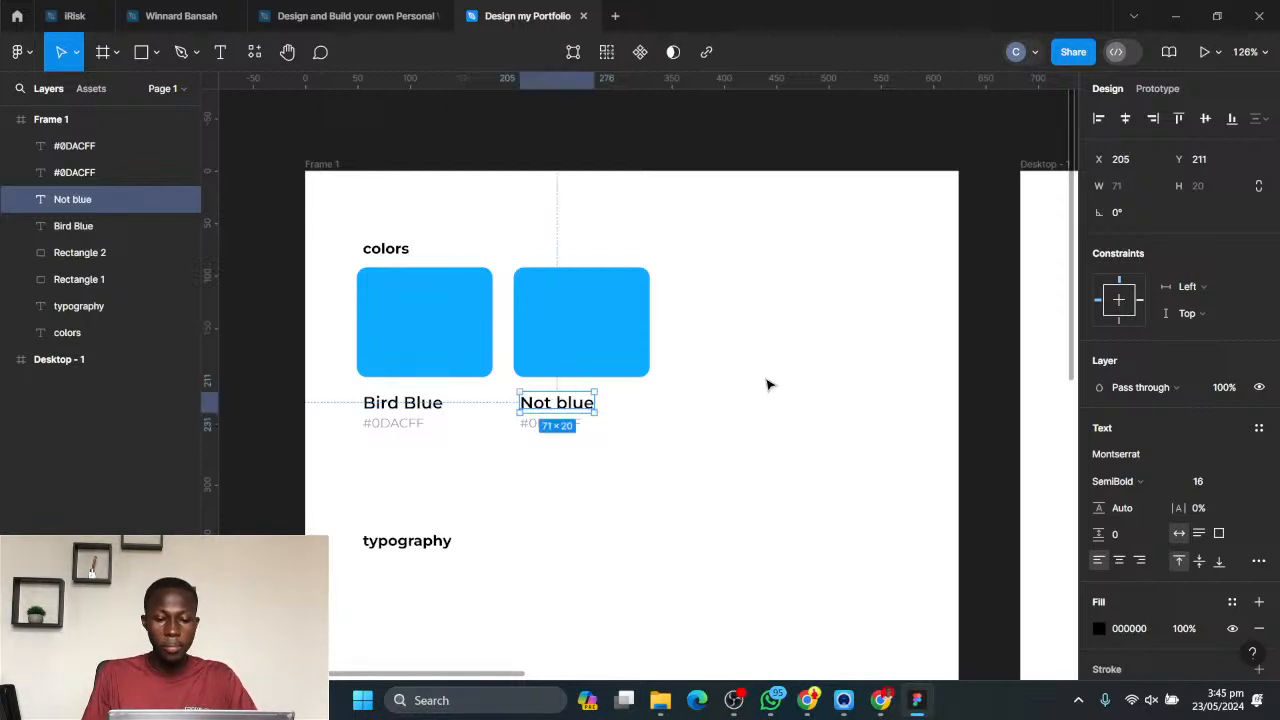
# - Duplicate the second swatch with its labels beside it, and tighten the row so all three swatches sit 10 px apart
pyautogui.moveTo(666, 504); pyautogui.dragTo(543, 306)
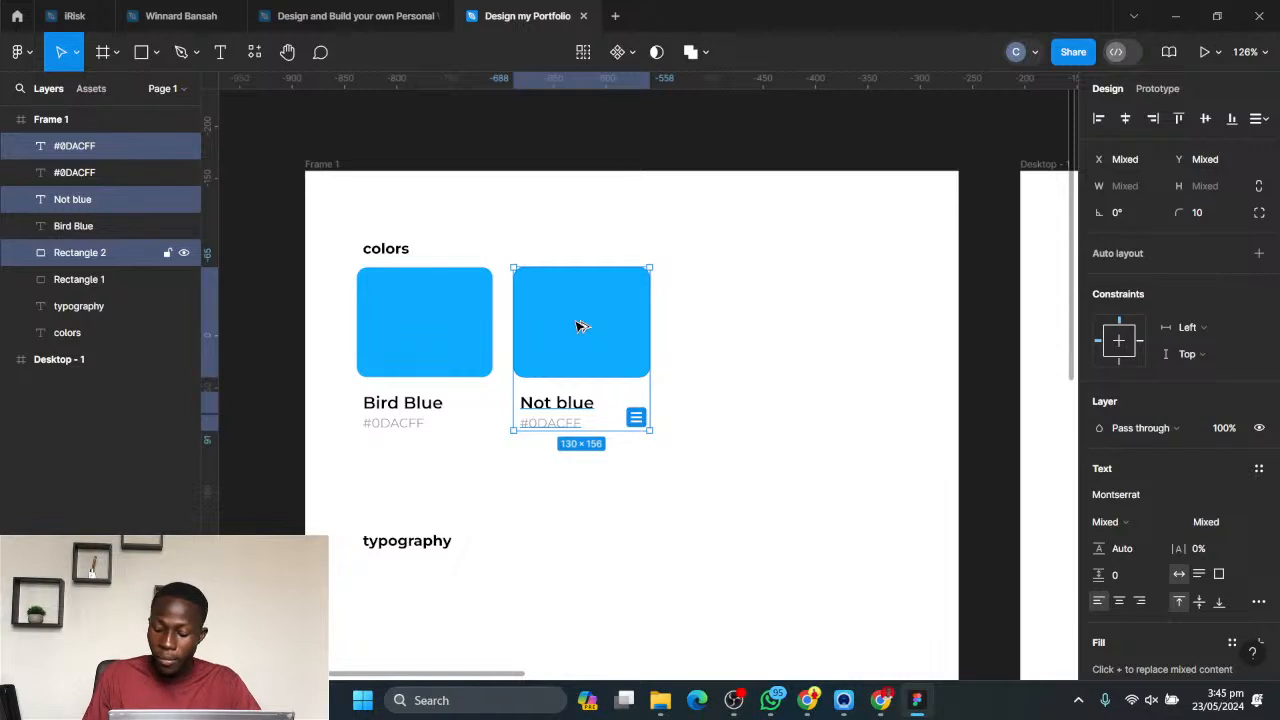
pyautogui.moveTo(586, 326); pyautogui.dragTo(744, 346)
pyautogui.moveTo(873, 523); pyautogui.dragTo(557, 255)
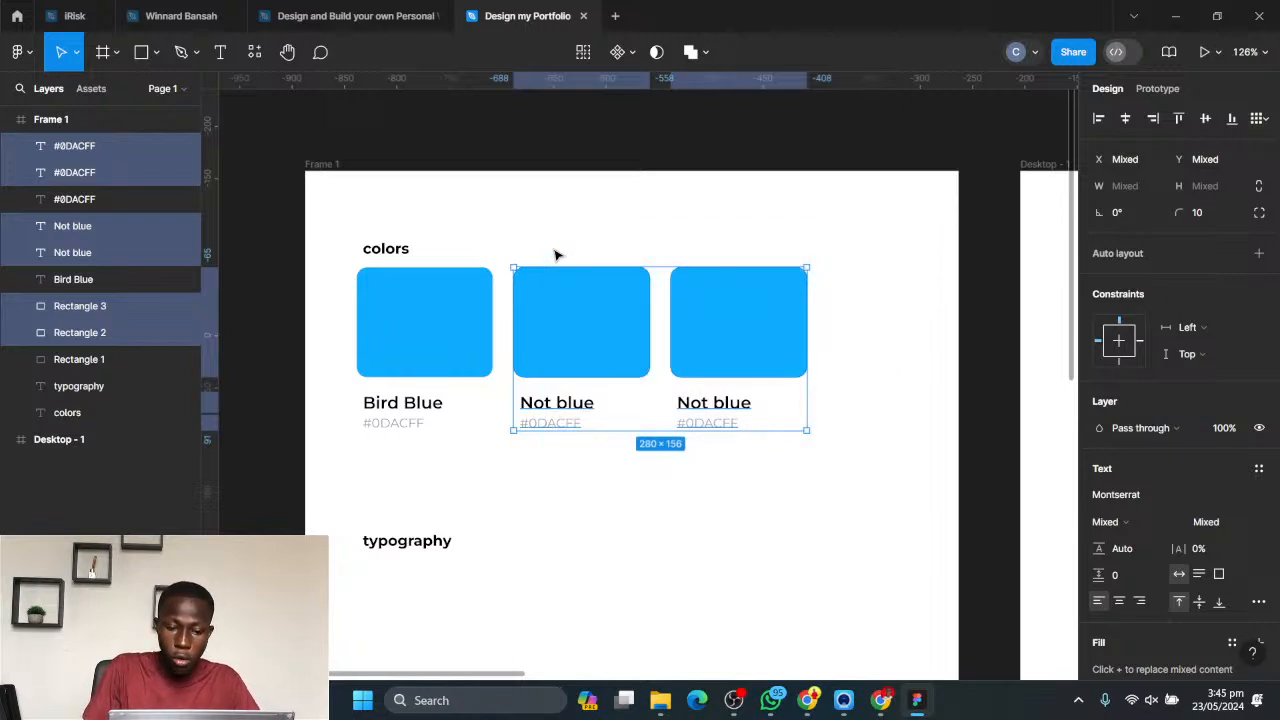
pyautogui.hotkey('shift', 'Left')
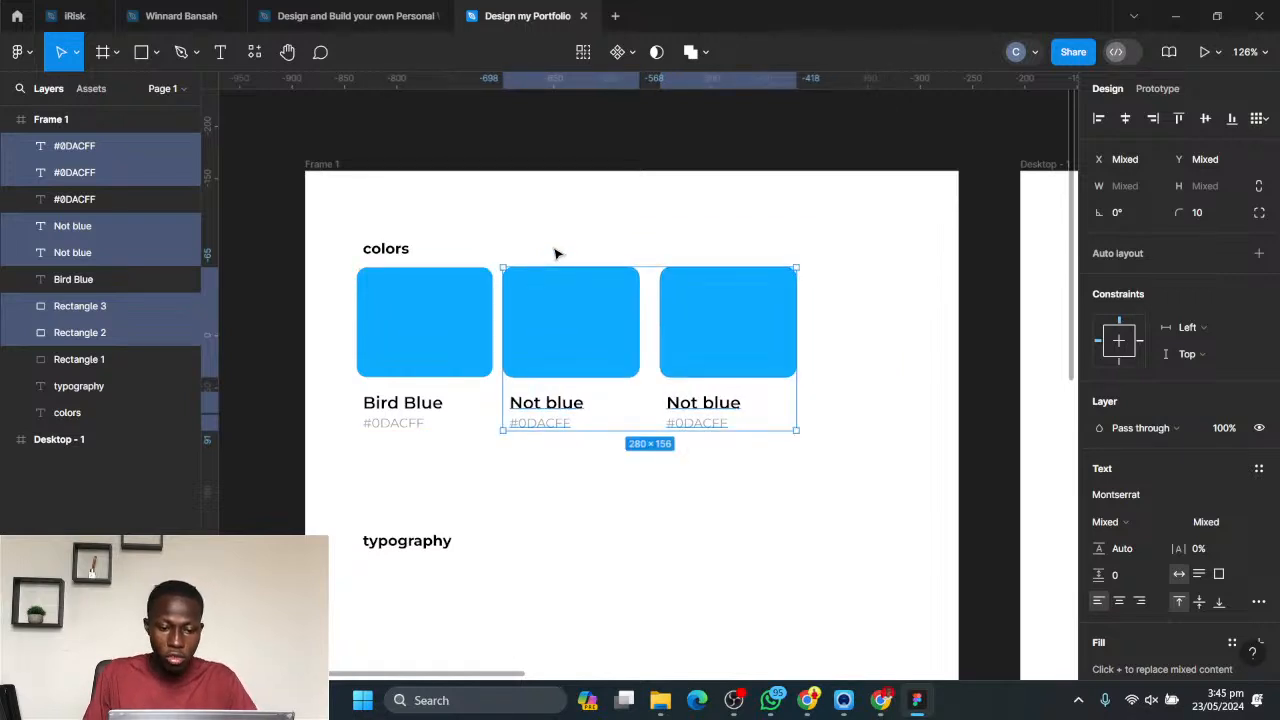
pyautogui.click(634, 243)
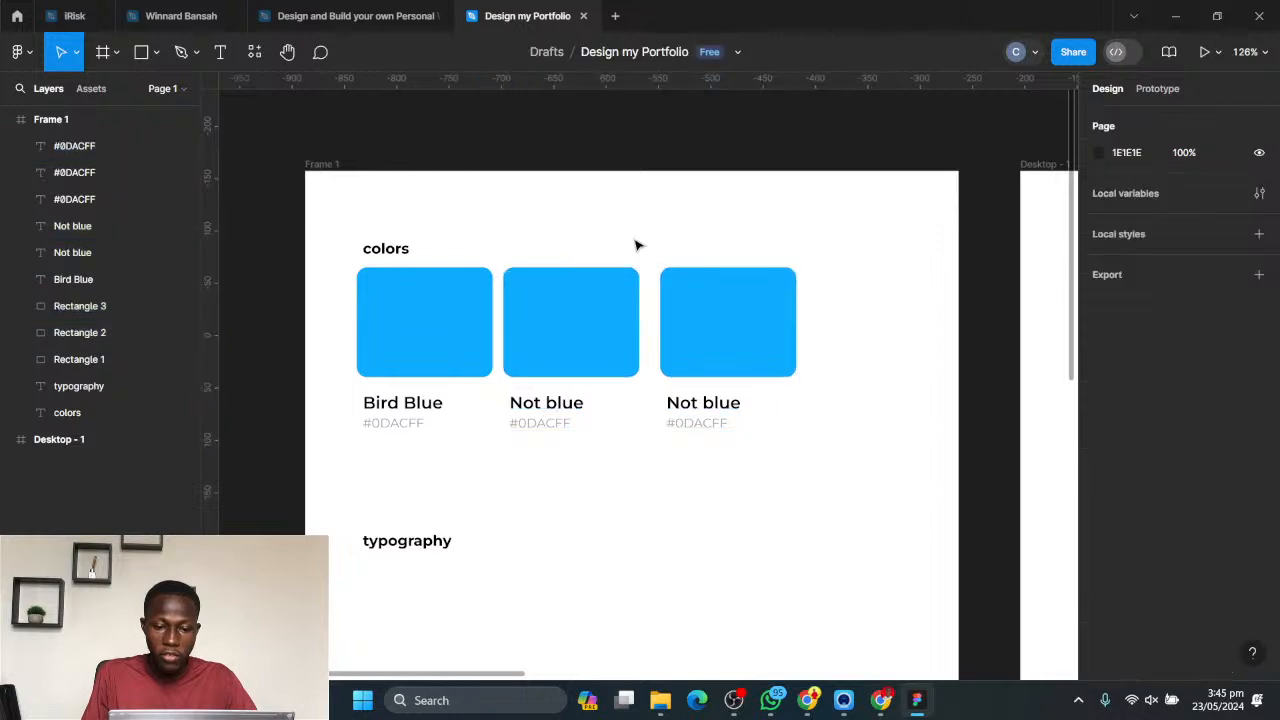
pyautogui.moveTo(800, 475); pyautogui.dragTo(690, 237)
pyautogui.hotkey('shift', 'Left')
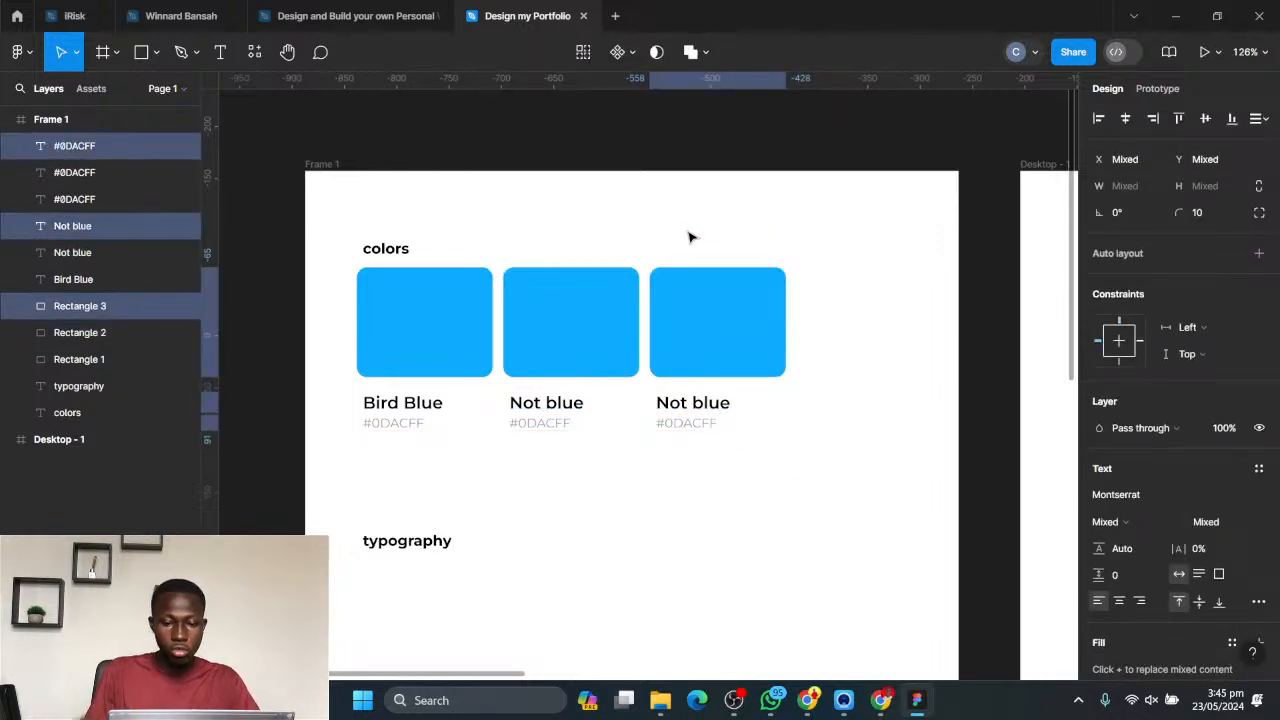
pyautogui.click(820, 245)
# - Duplicate the third swatch with its two labels and place the copy as a fourth swatch with a 10 px gap
pyautogui.moveTo(831, 462); pyautogui.dragTo(680, 254)
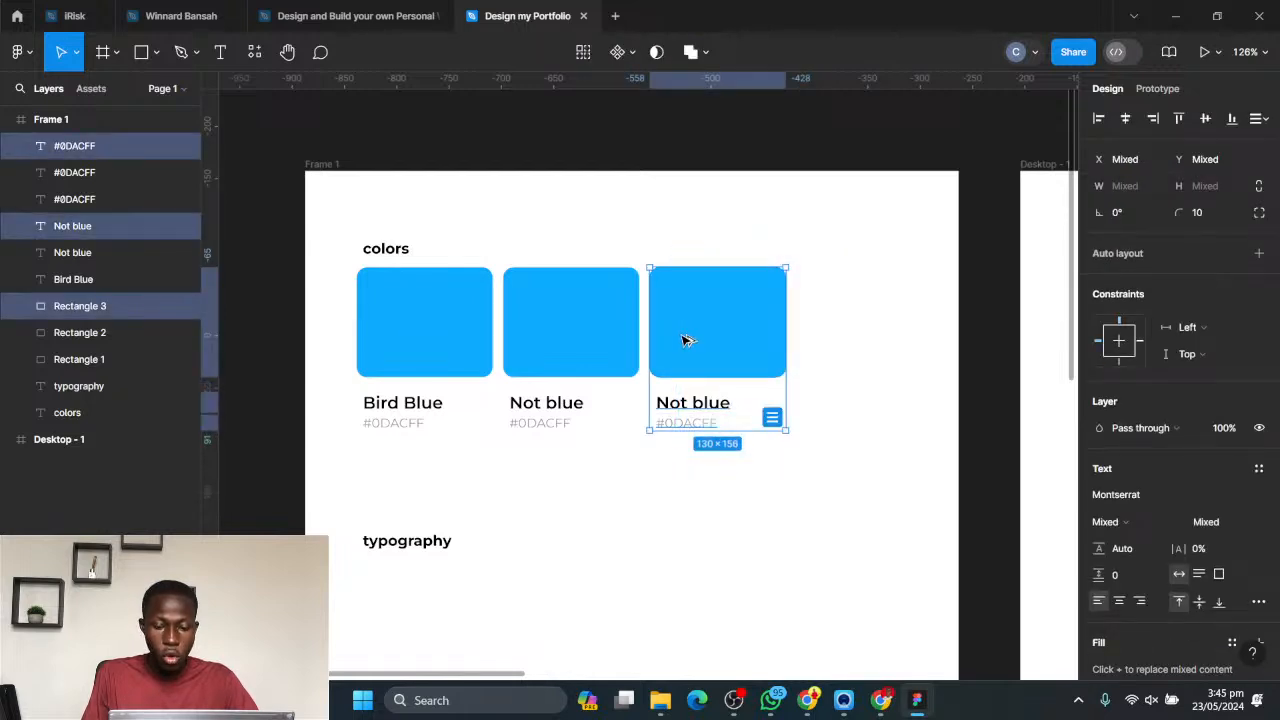
pyautogui.moveTo(737, 337); pyautogui.dragTo(831, 337)
pyautogui.click(822, 514)
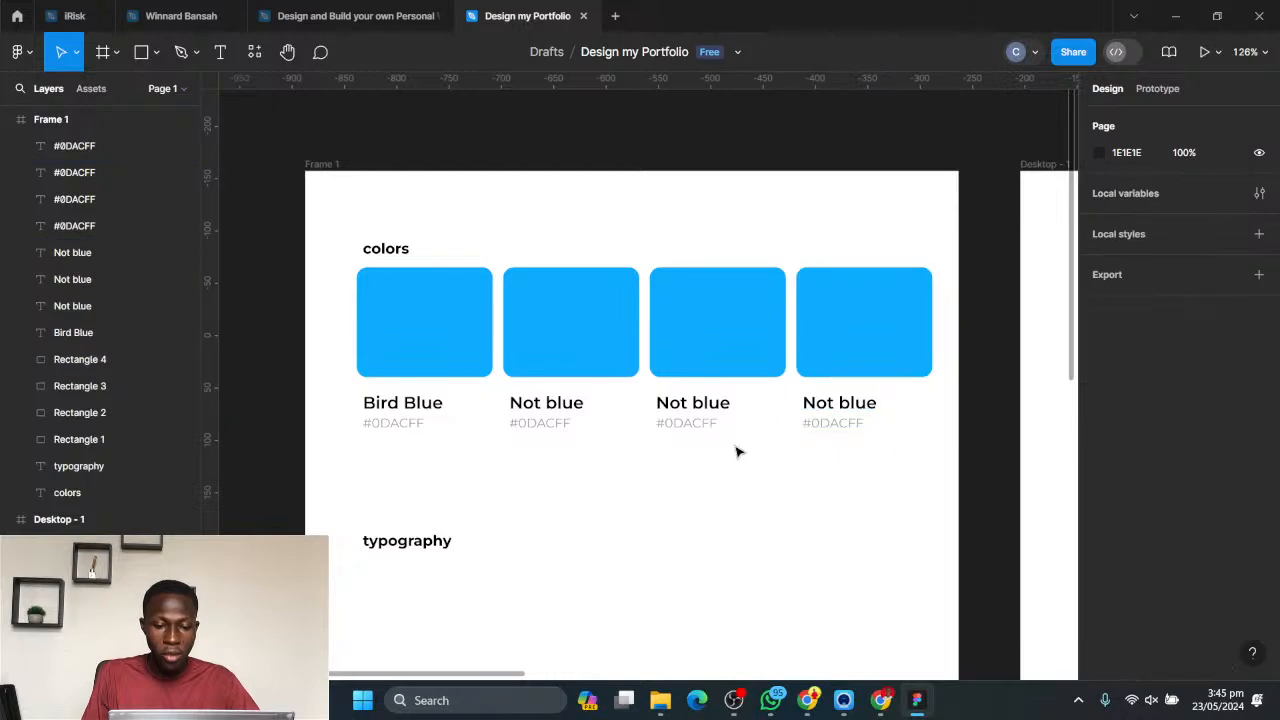
# - Move the typography heading straight down to Y 419, leaving more room below the colour swatches
pyautogui.scroll(-5, 520, 586)
pyautogui.moveTo(563, 503); pyautogui.dragTo(564, 322)
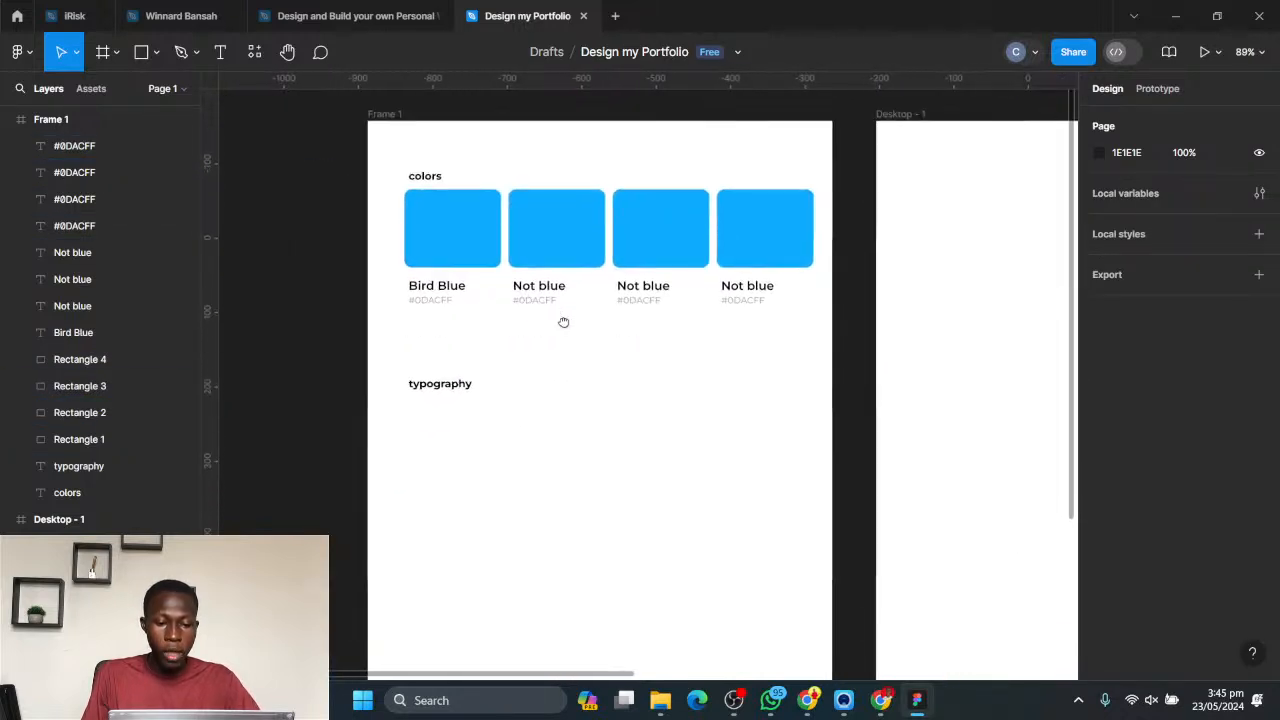
pyautogui.scroll(-1, 562, 346)
pyautogui.moveTo(540, 392); pyautogui.dragTo(598, 391)
pyautogui.moveTo(606, 452); pyautogui.dragTo(463, 350)
pyautogui.moveTo(516, 389); pyautogui.dragTo(516, 440)
pyautogui.scroll(2, 640, 385)
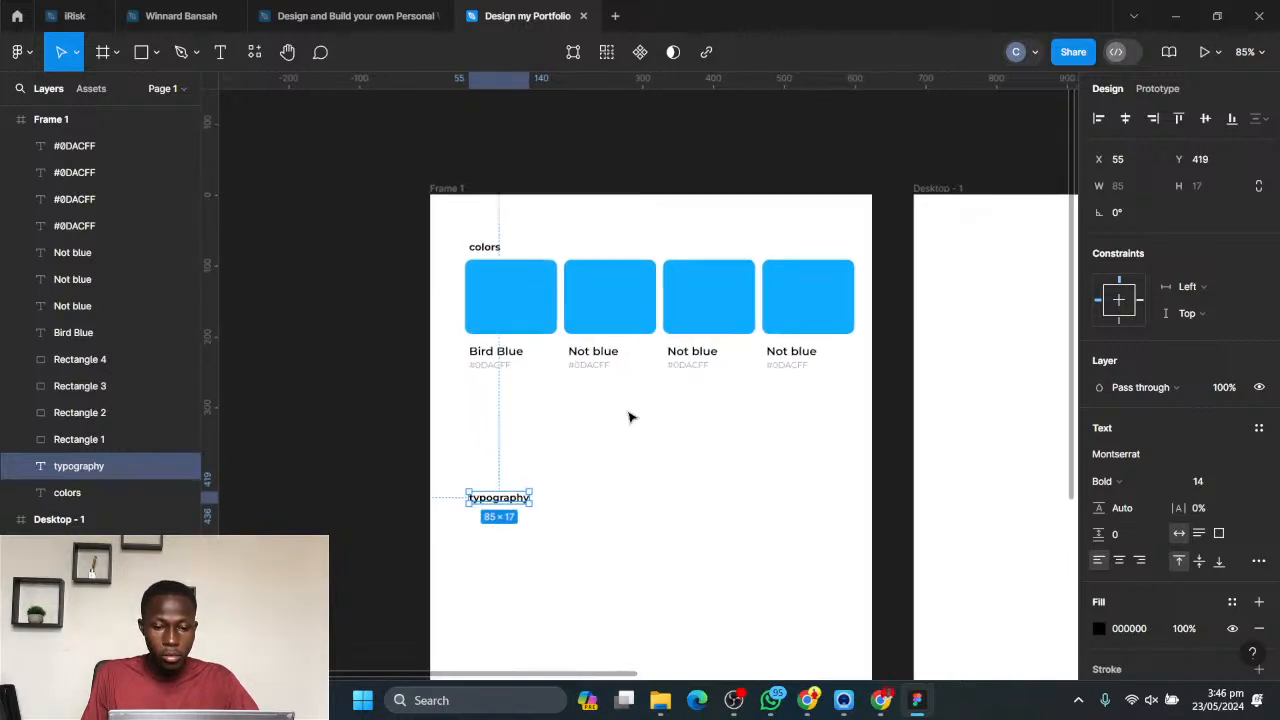
pyautogui.hscroll(1, 600, 417)
pyautogui.click(551, 417)
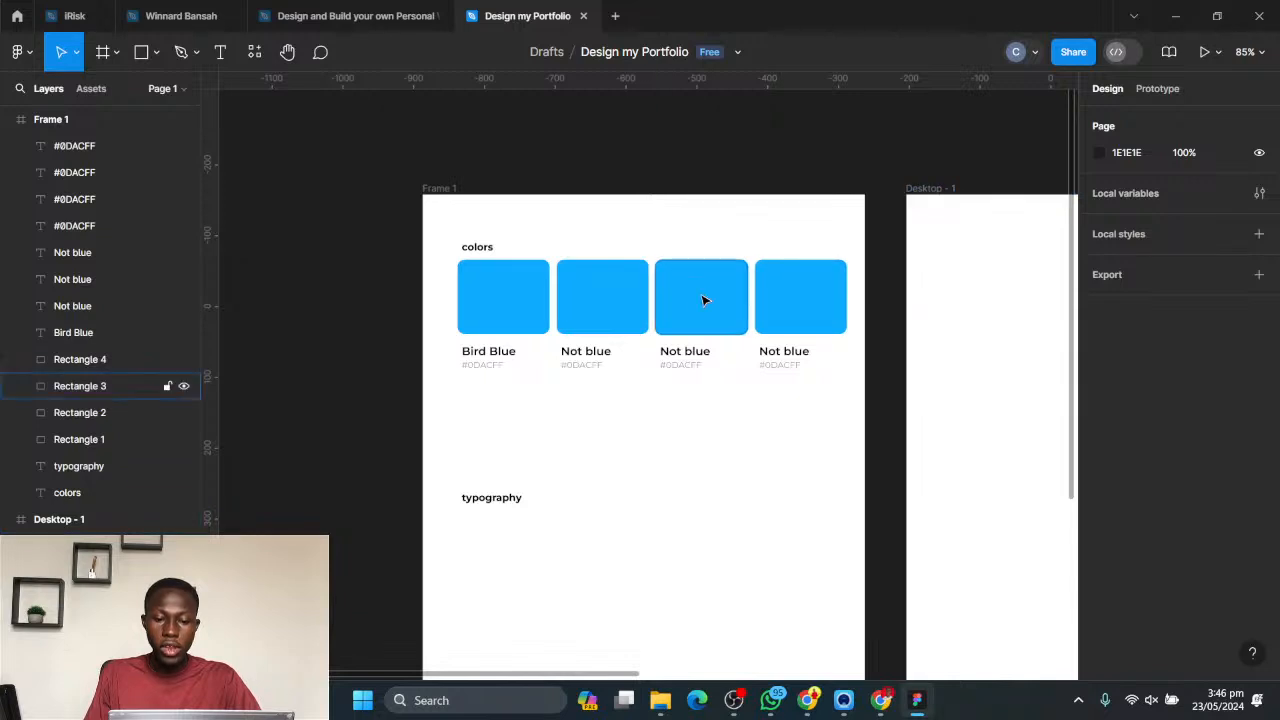
# - Change the second swatch's fill to the light blue BAE7FF
pyautogui.click(609, 311)
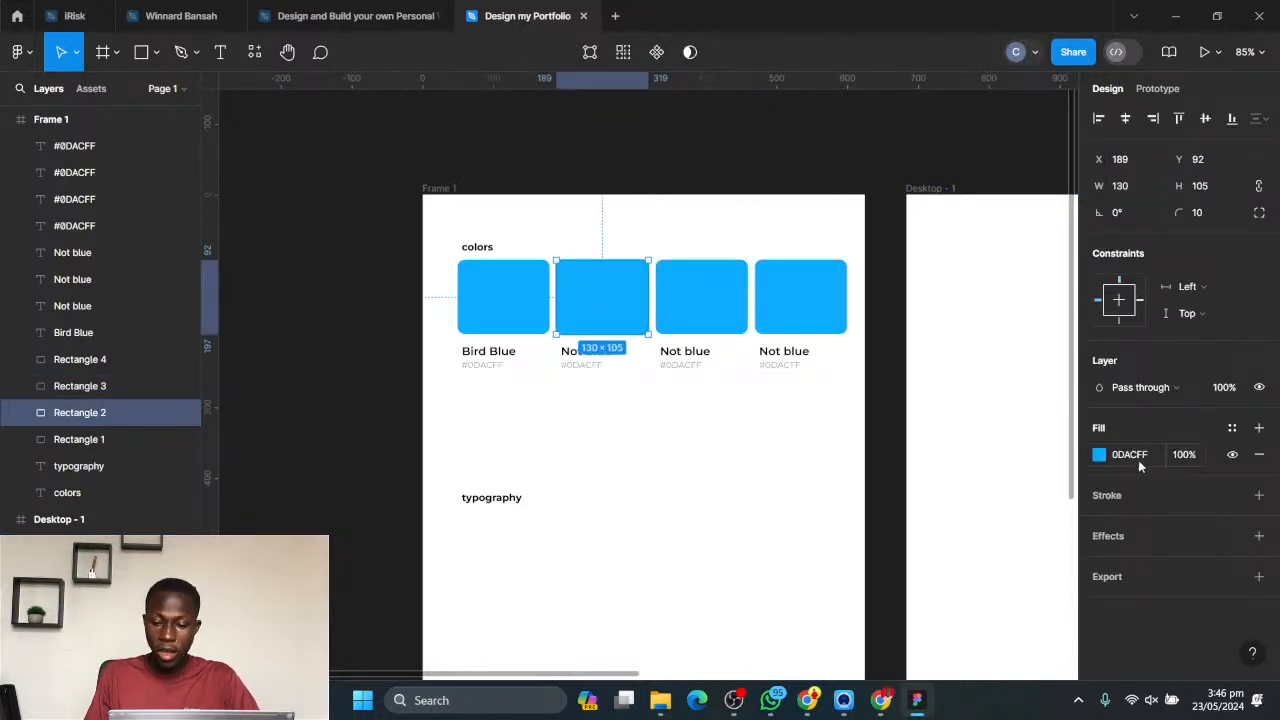
pyautogui.click(1100, 455)
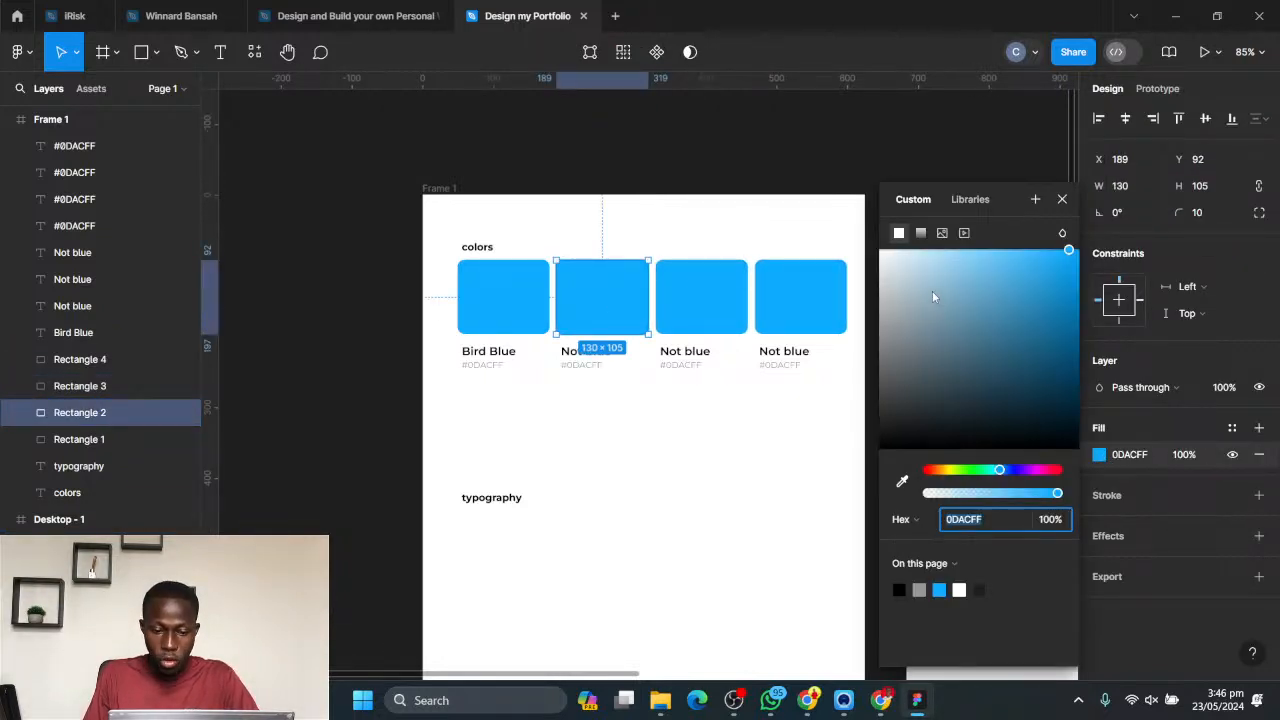
pyautogui.moveTo(934, 281); pyautogui.dragTo(933, 249)
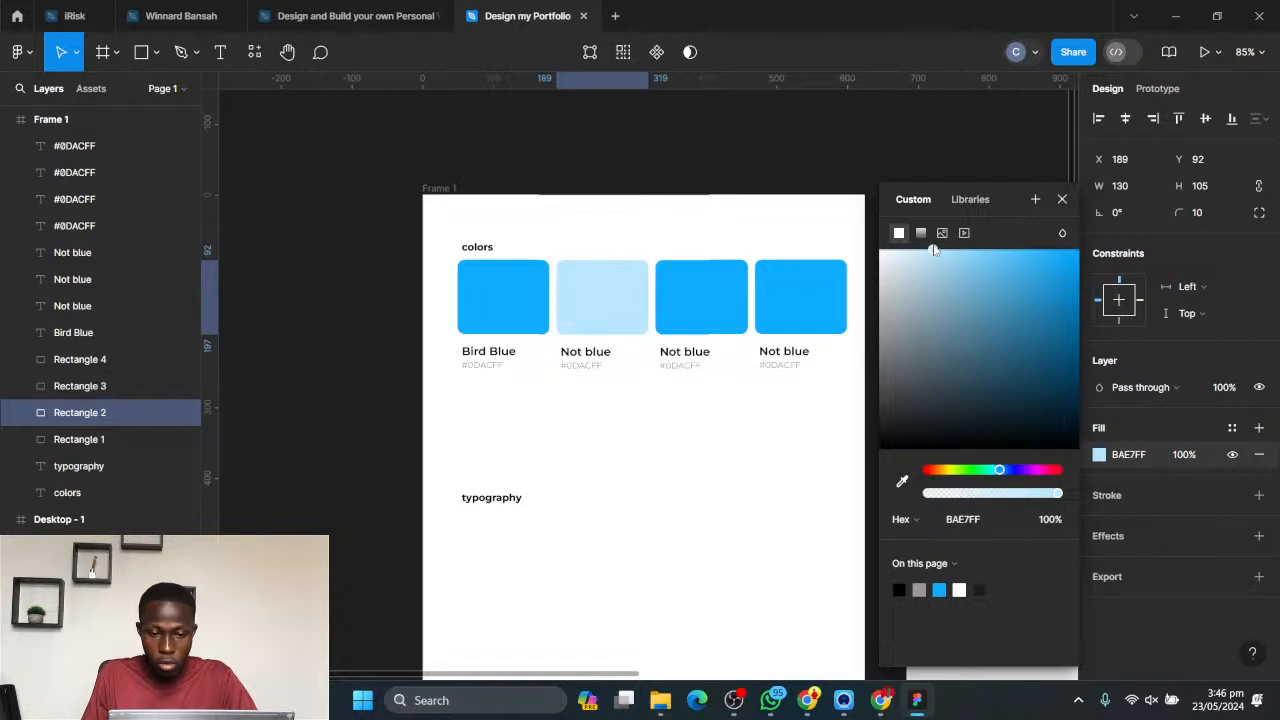
pyautogui.click(750, 406)
# - Change the third swatch's fill to a fully saturated yellow, FFE603
pyautogui.click(720, 303)
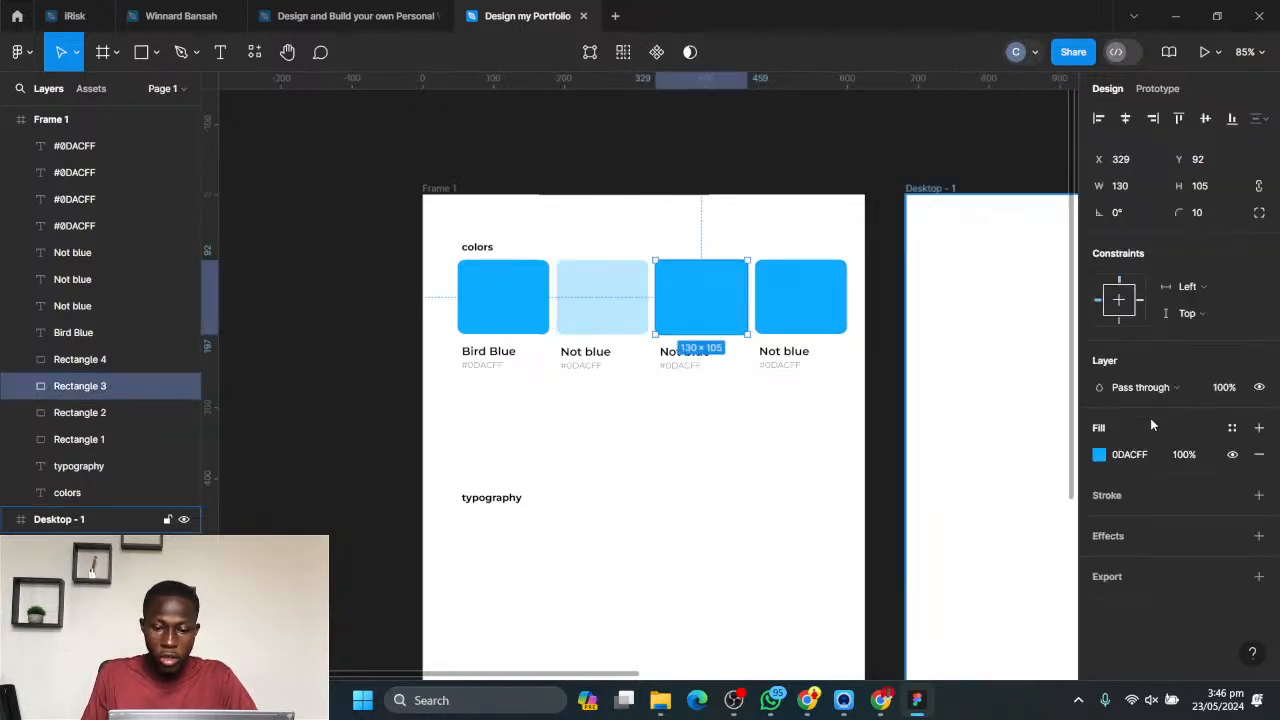
pyautogui.click(1100, 455)
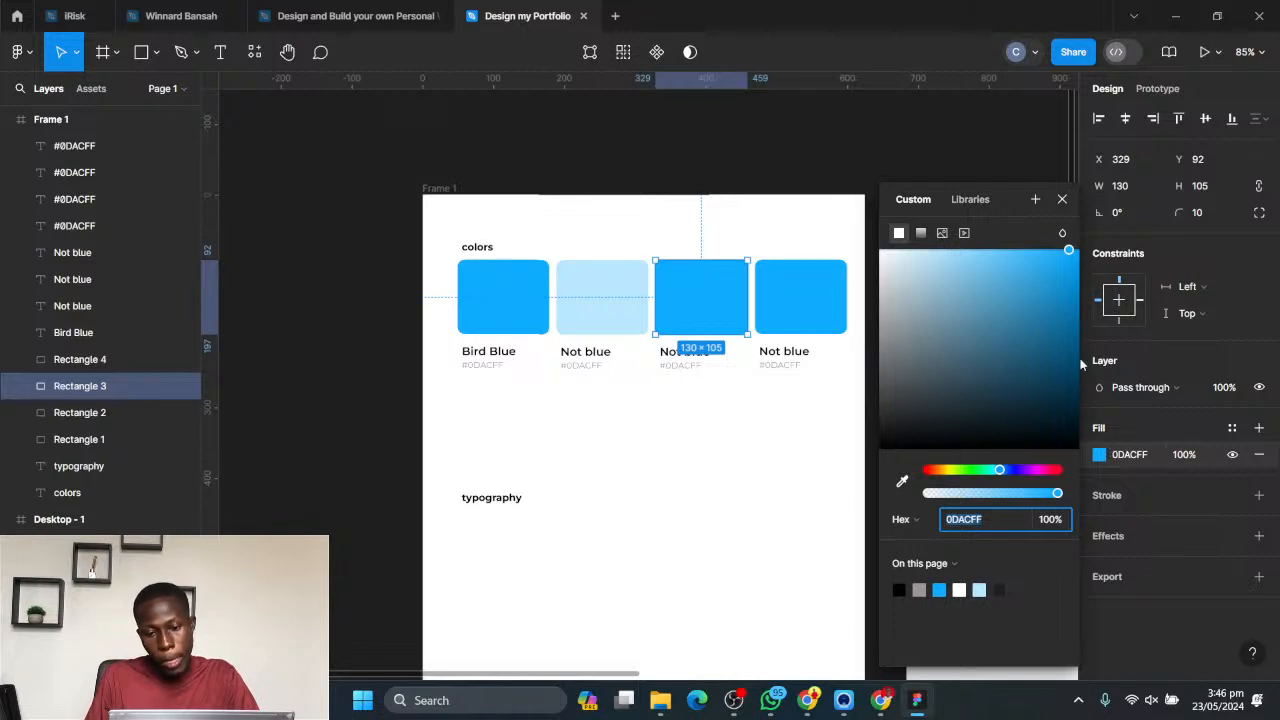
pyautogui.click(951, 472)
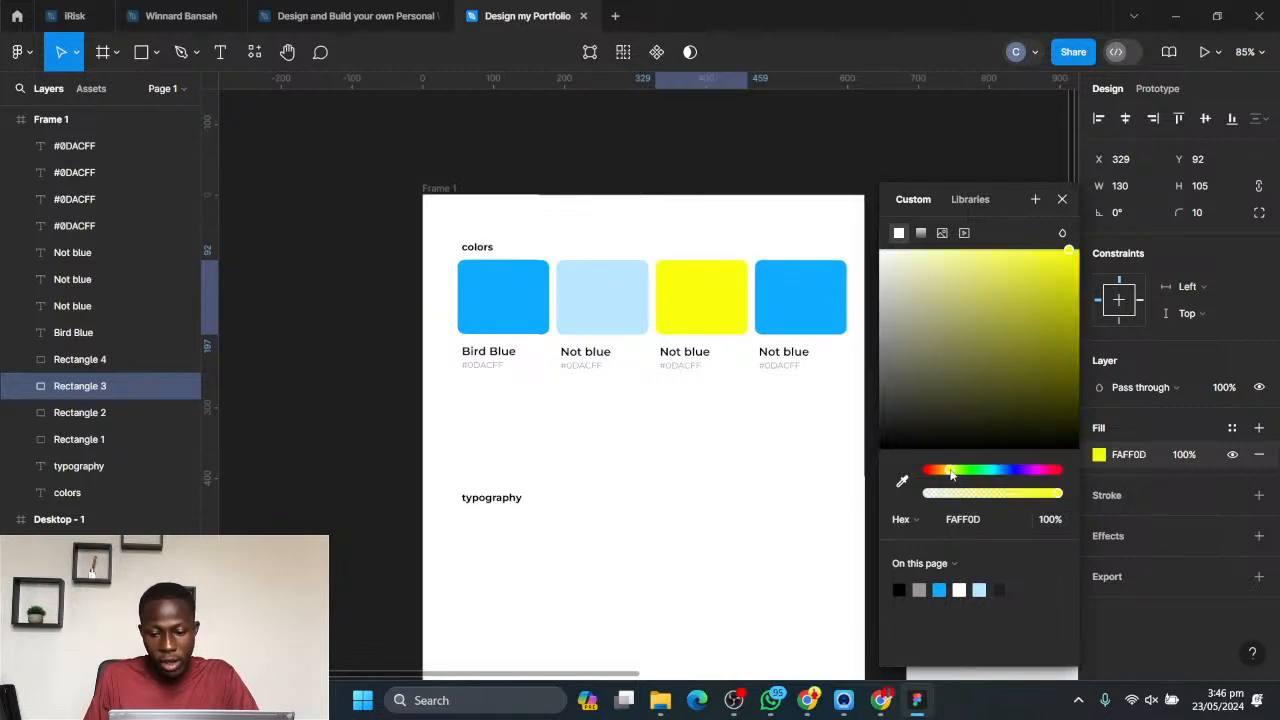
pyautogui.moveTo(951, 474); pyautogui.dragTo(949, 473)
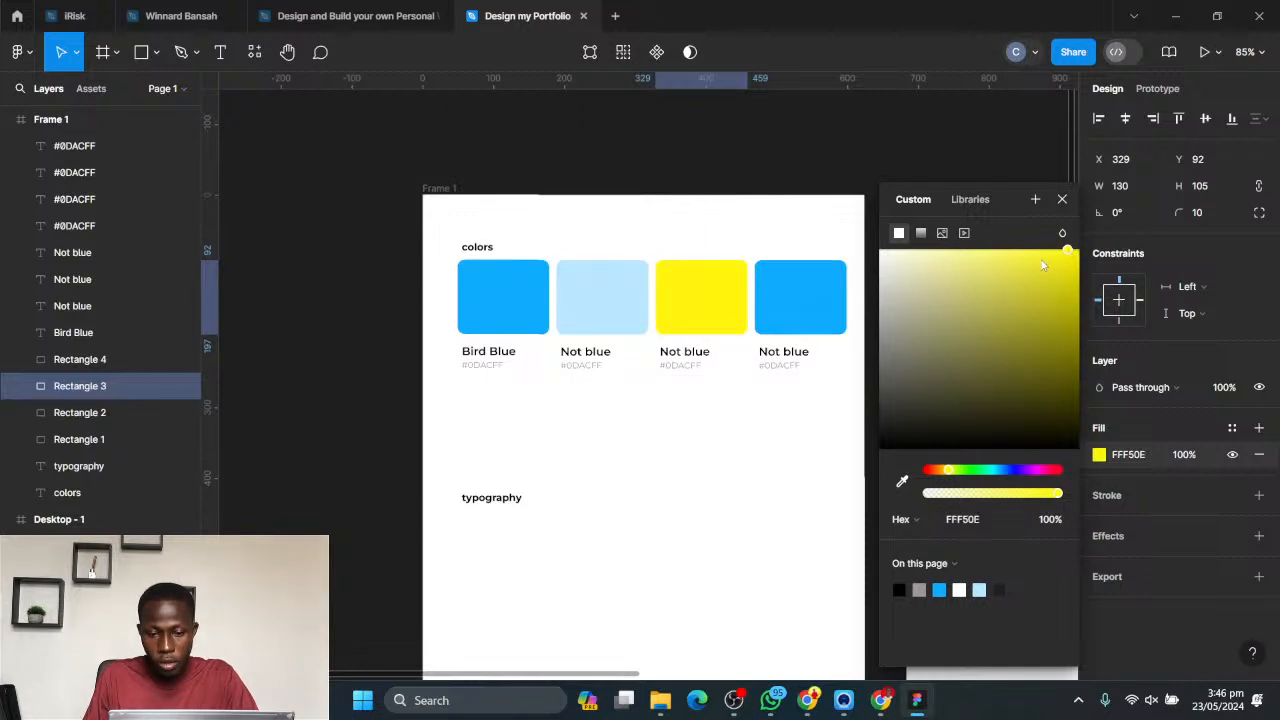
pyautogui.moveTo(1070, 250)
pyautogui.mouseDown()
pyautogui.moveTo(1046, 258)
pyautogui.moveTo(1093, 293)
pyautogui.moveTo(1078, 256)
pyautogui.moveTo(1045, 251)
pyautogui.moveTo(1077, 250)
pyautogui.mouseUp()
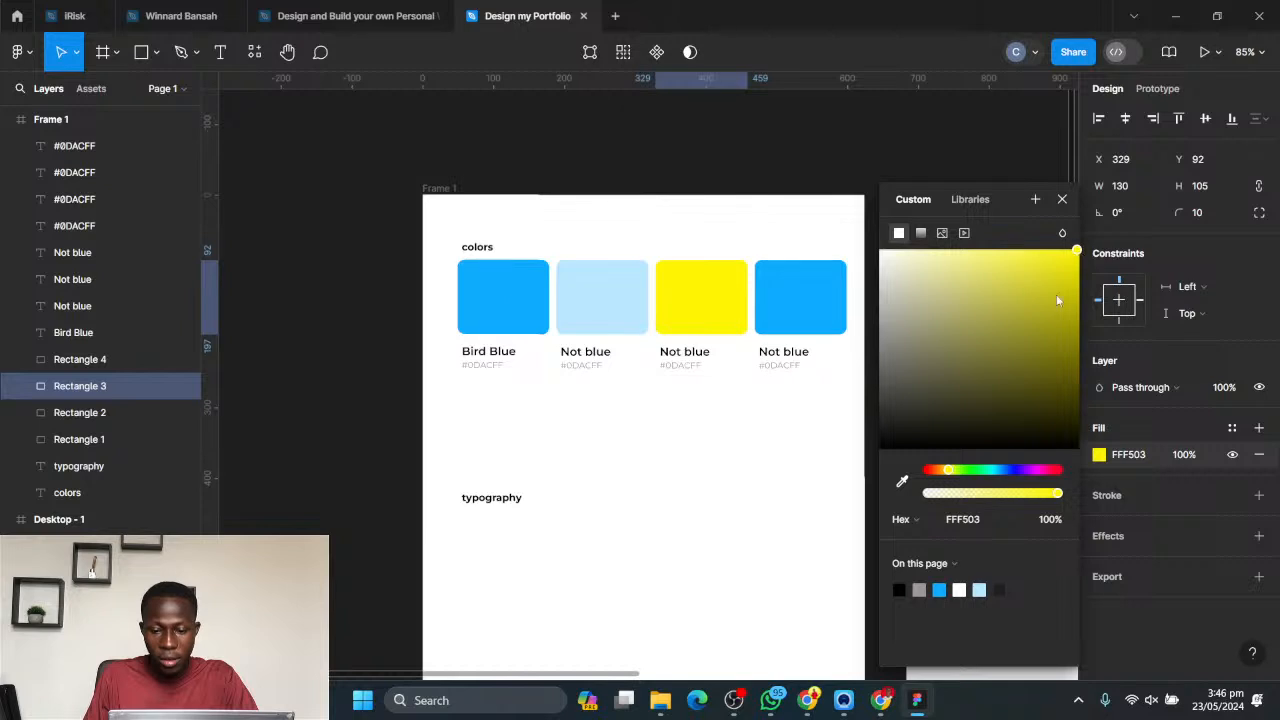
pyautogui.moveTo(945, 470); pyautogui.dragTo(947, 469)
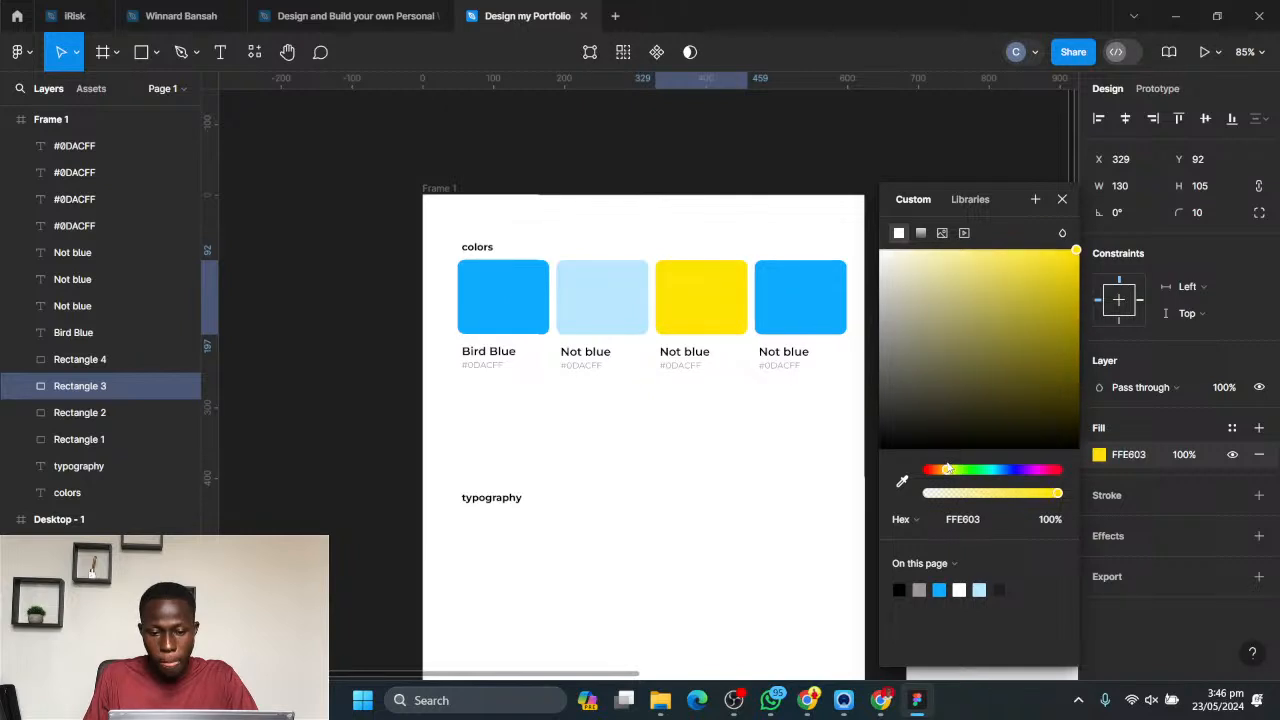
# - Change the fourth swatch's fill to the dark navy 002133
pyautogui.click(800, 288)
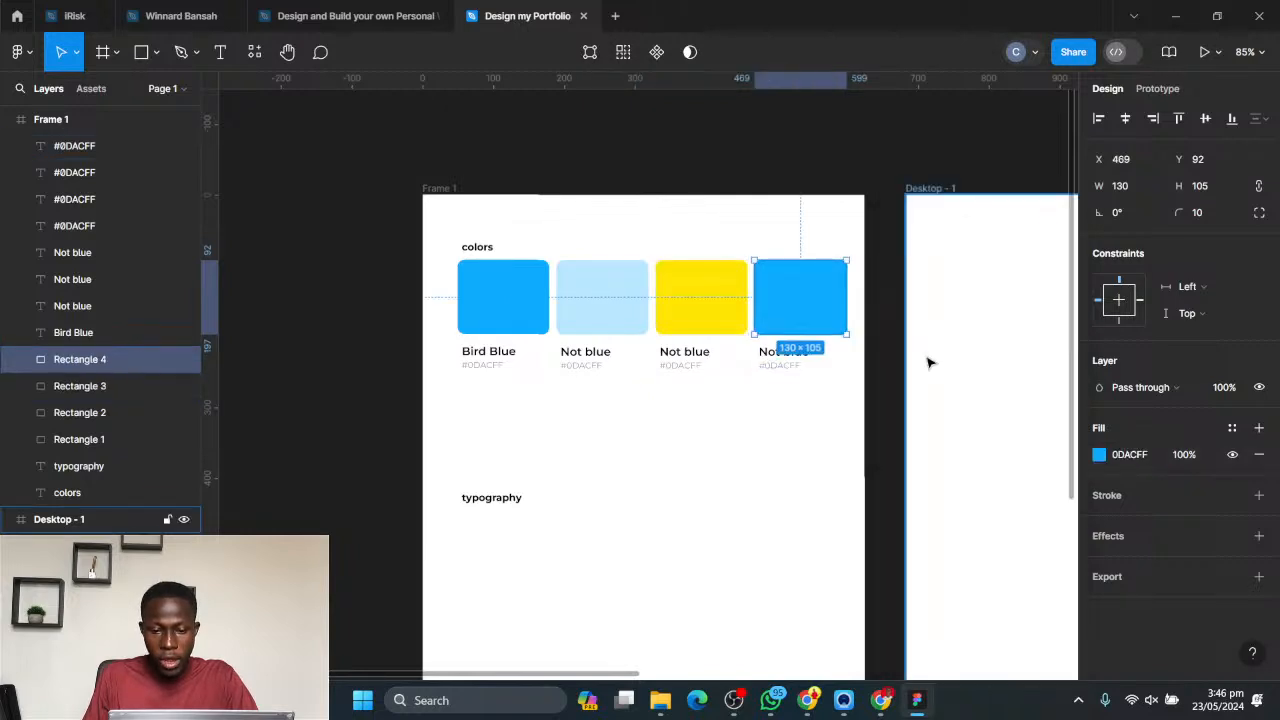
pyautogui.click(1099, 454)
pyautogui.moveTo(1062, 280); pyautogui.dragTo(1096, 416)
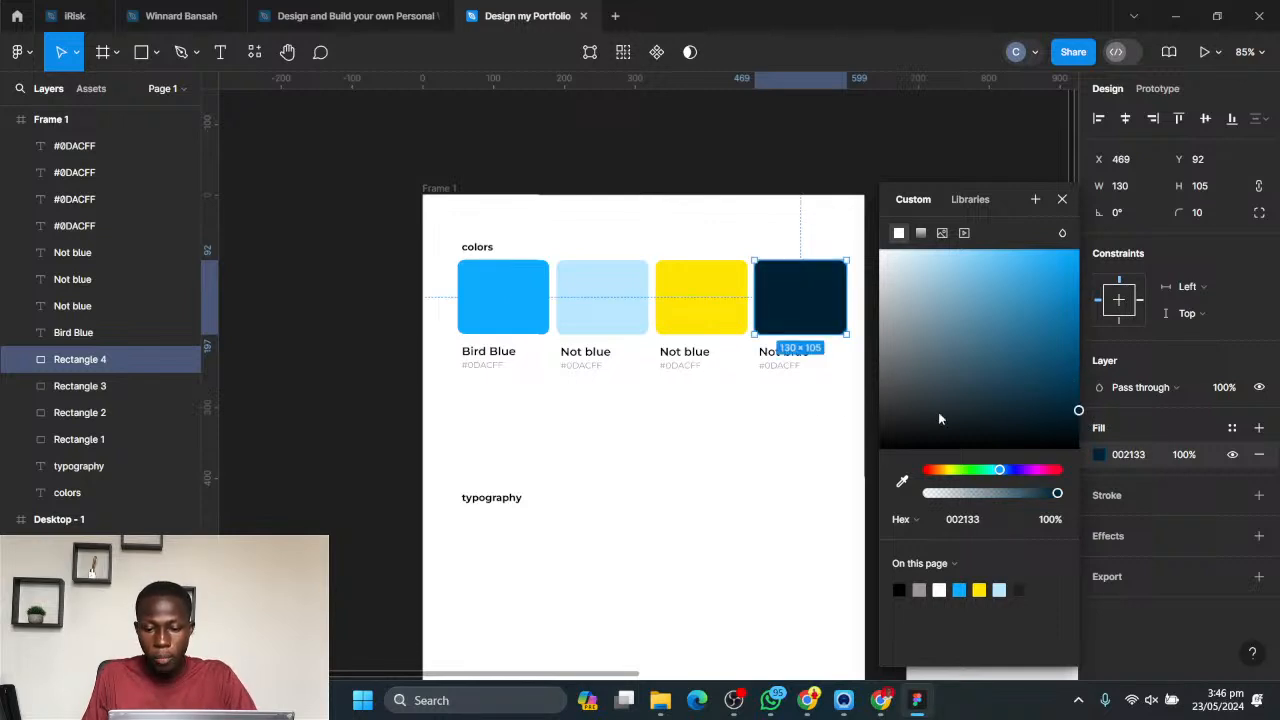
pyautogui.click(822, 440)
# - Copy the dark navy swatch's hex code and update the hex label beneath it to #002133
pyautogui.click(811, 285)
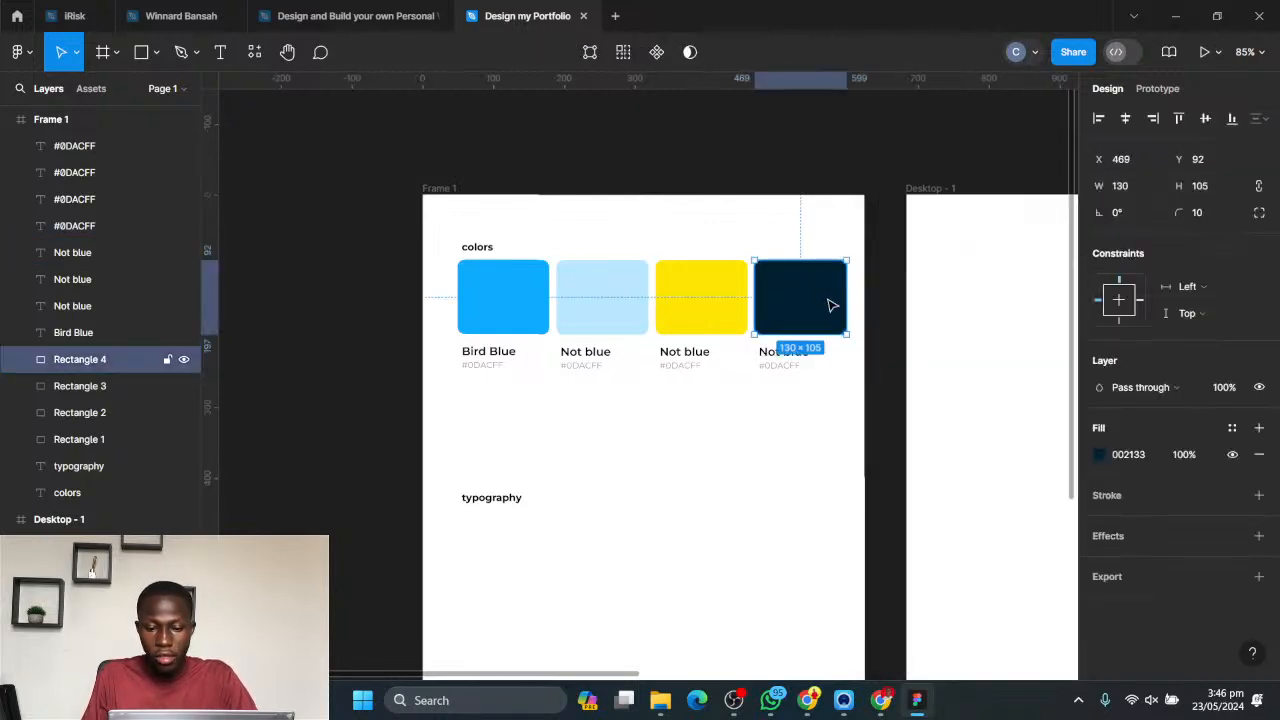
pyautogui.click(1124, 455)
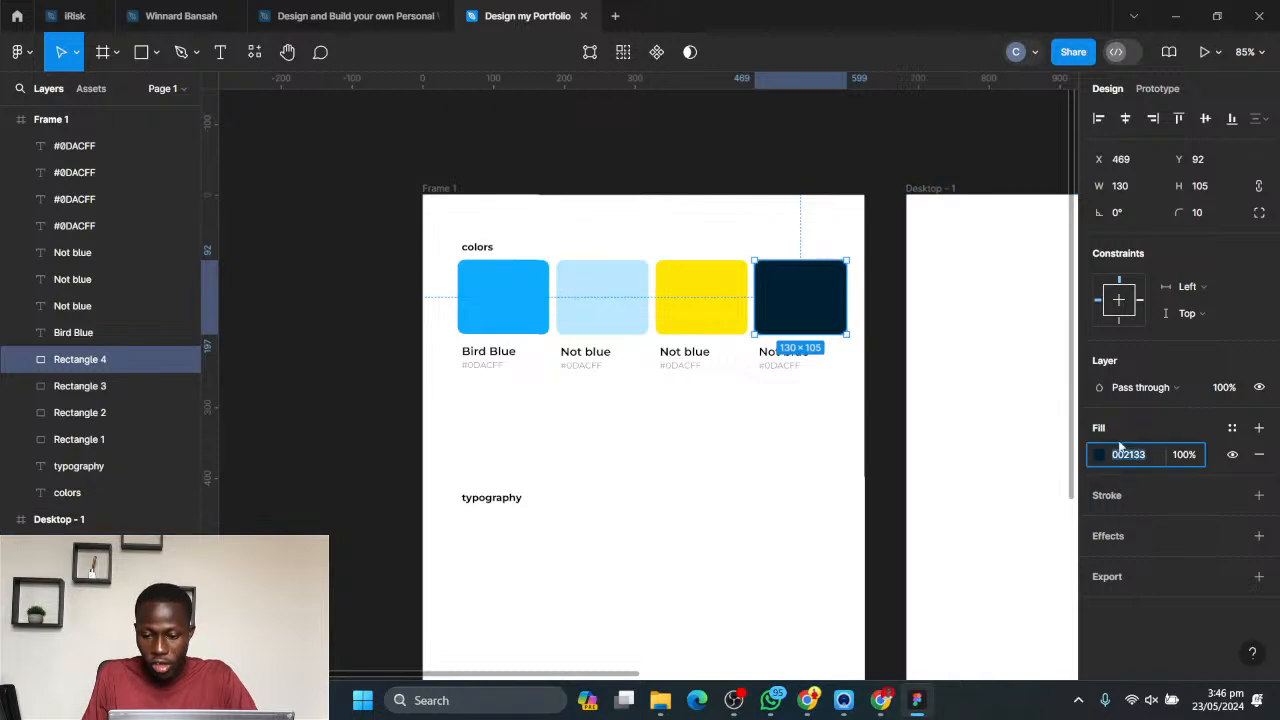
pyautogui.click(872, 471)
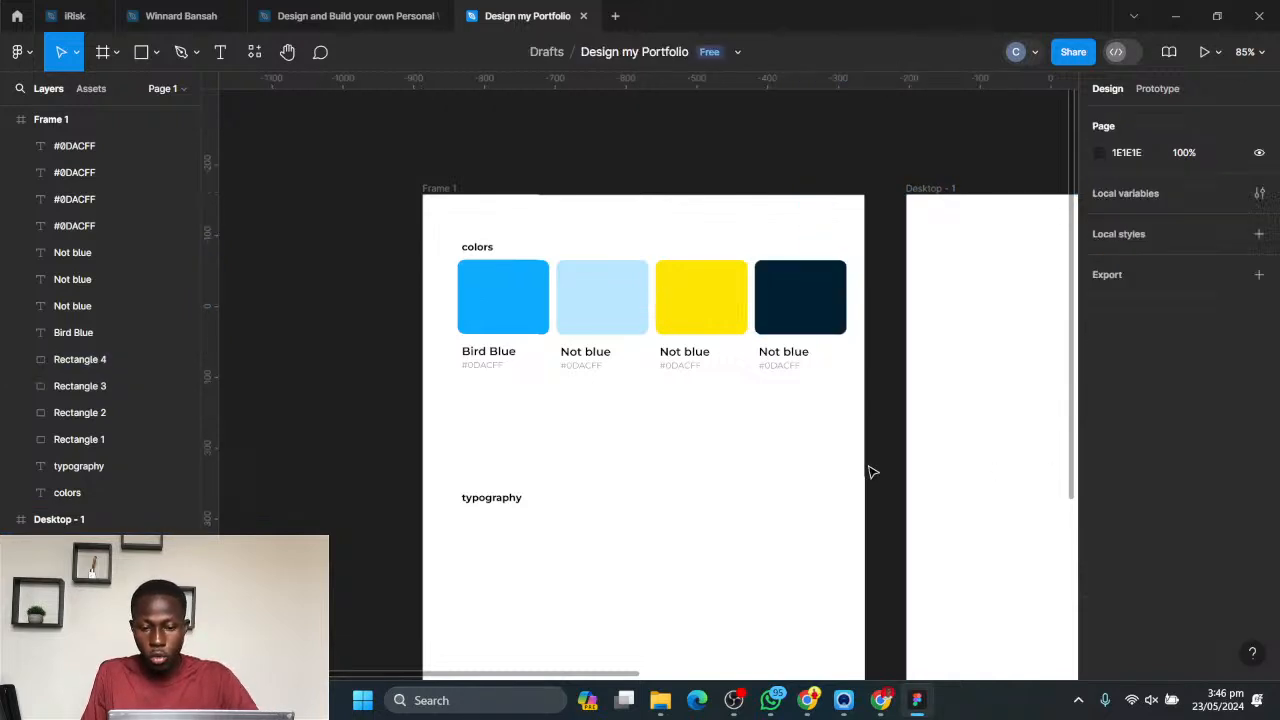
pyautogui.click(780, 365)
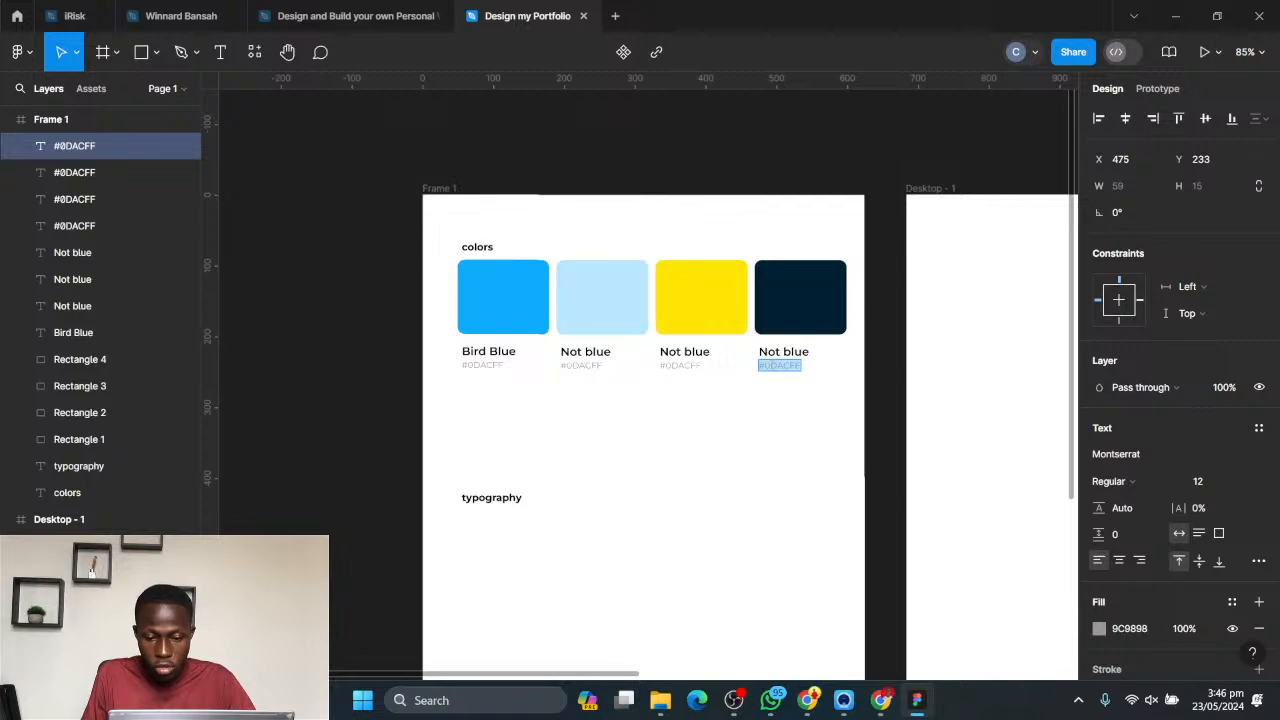
pyautogui.click(771, 366)
pyautogui.moveTo(767, 365); pyautogui.dragTo(831, 367)
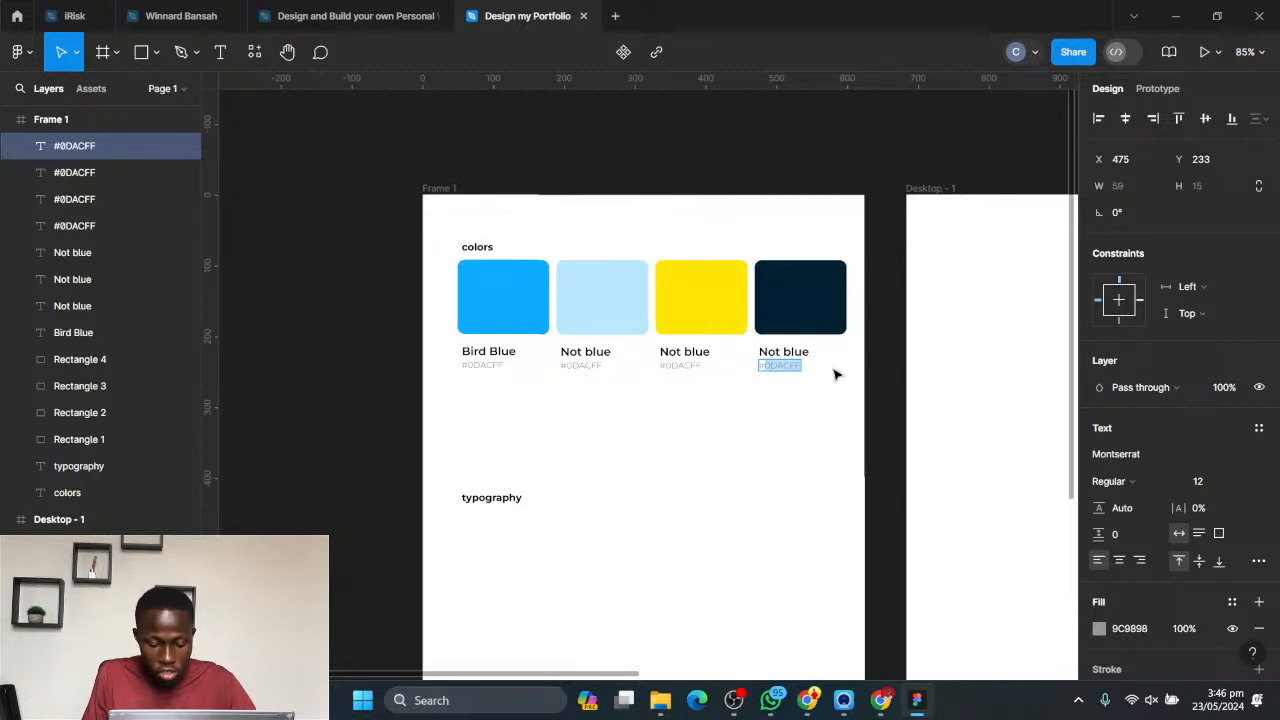
pyautogui.write('002133')
pyautogui.press('Escape')
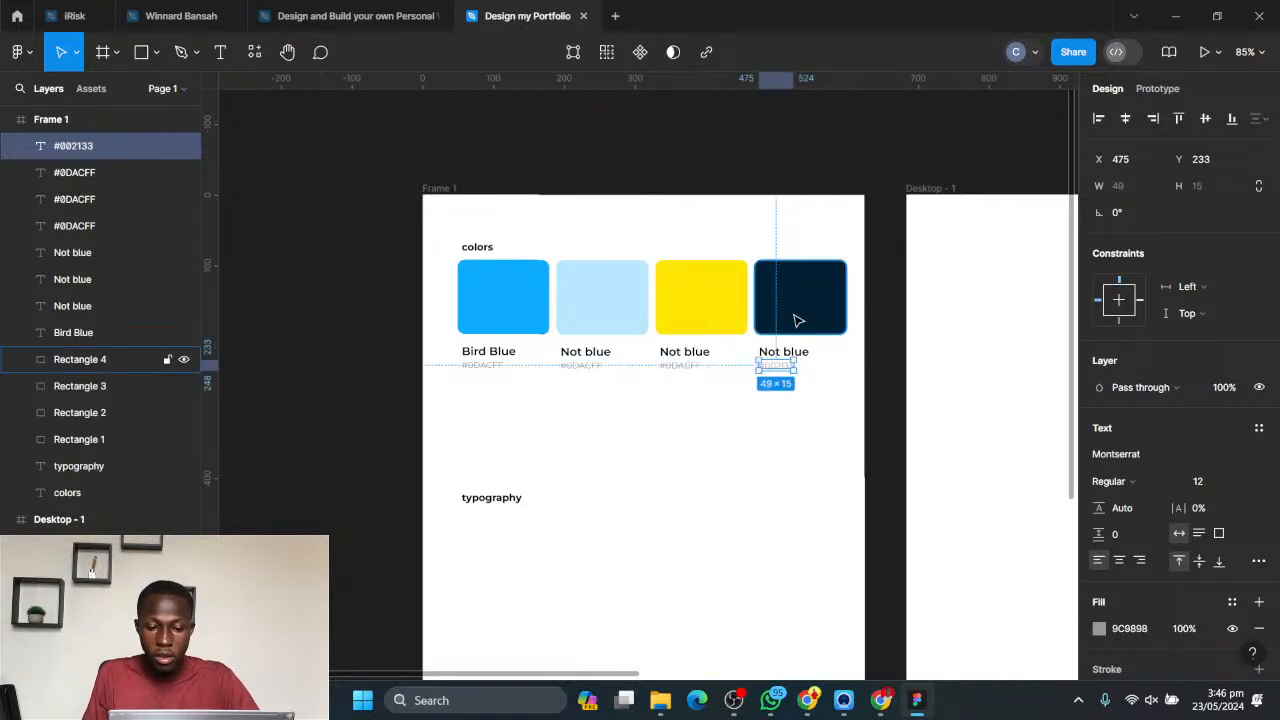
pyautogui.click(837, 374)
# - Replace the dark navy swatch's name label text with "Ei Blue"
pyautogui.doubleClick(795, 351)
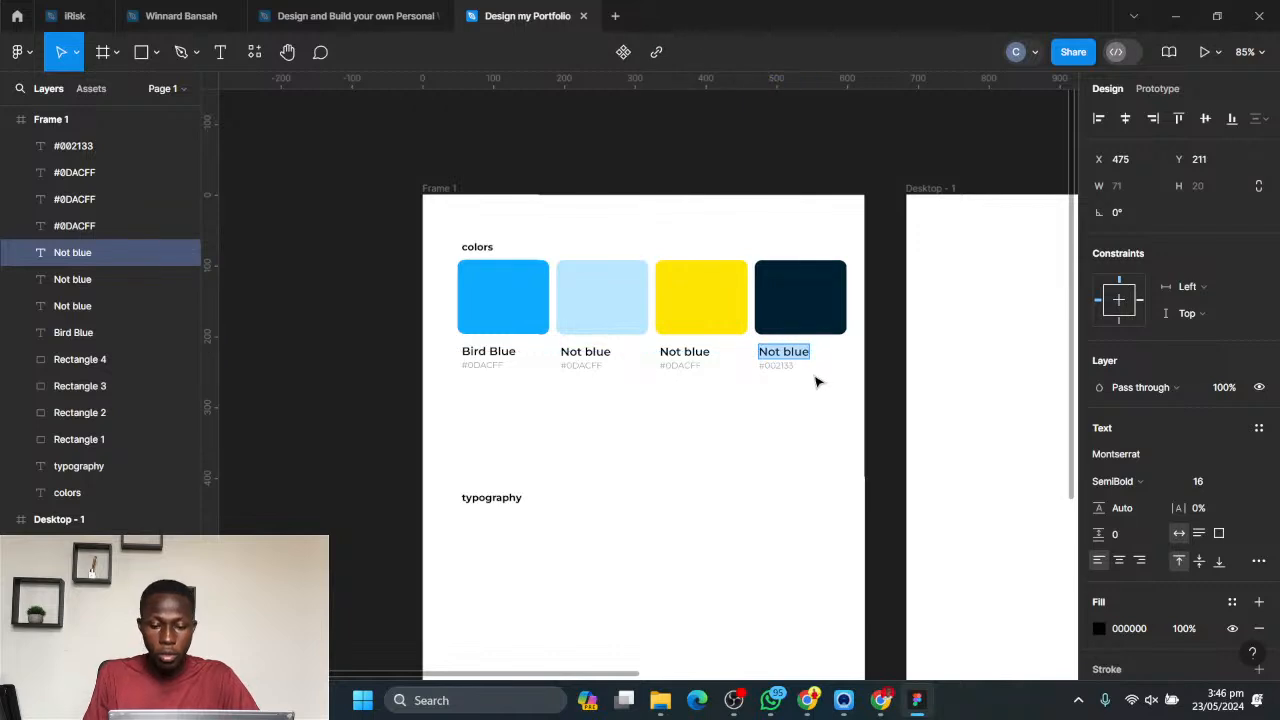
pyautogui.write('Ei')
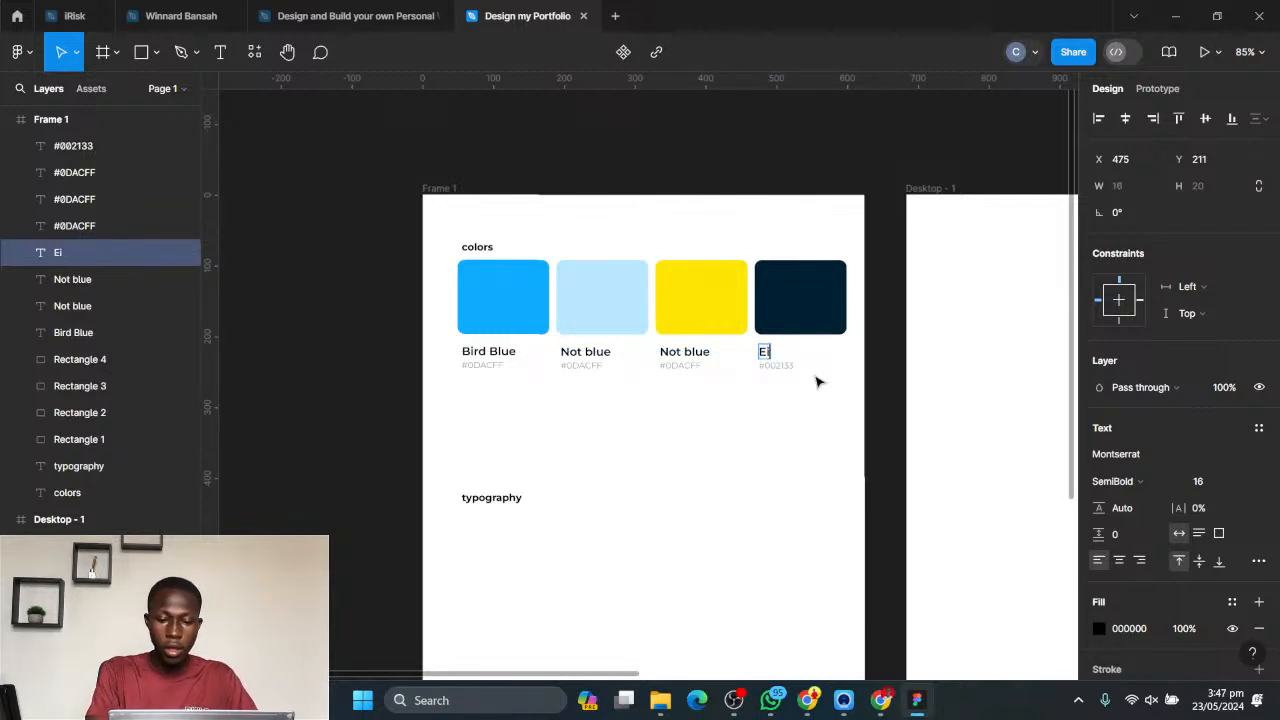
pyautogui.write(' Blue')
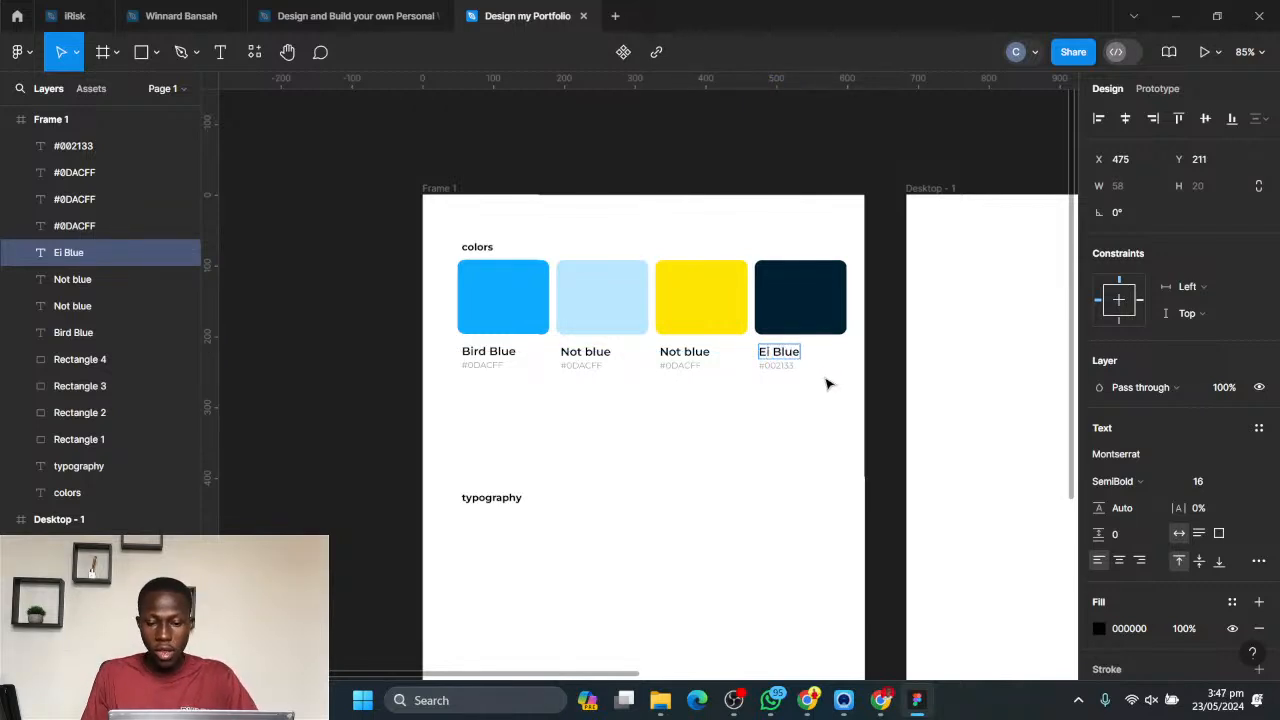
pyautogui.press('Escape')
# - Shift the yellow swatch's fill to a warmer hue, FFD703
pyautogui.click(707, 313)
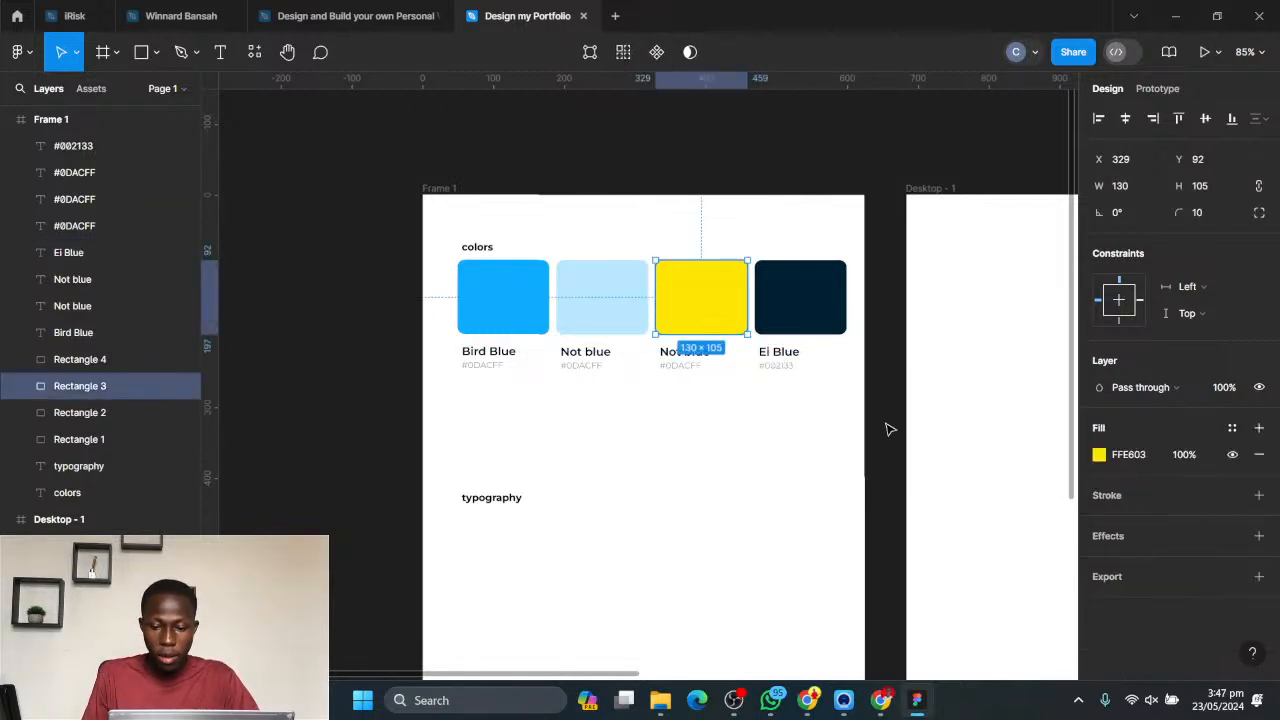
pyautogui.click(1100, 456)
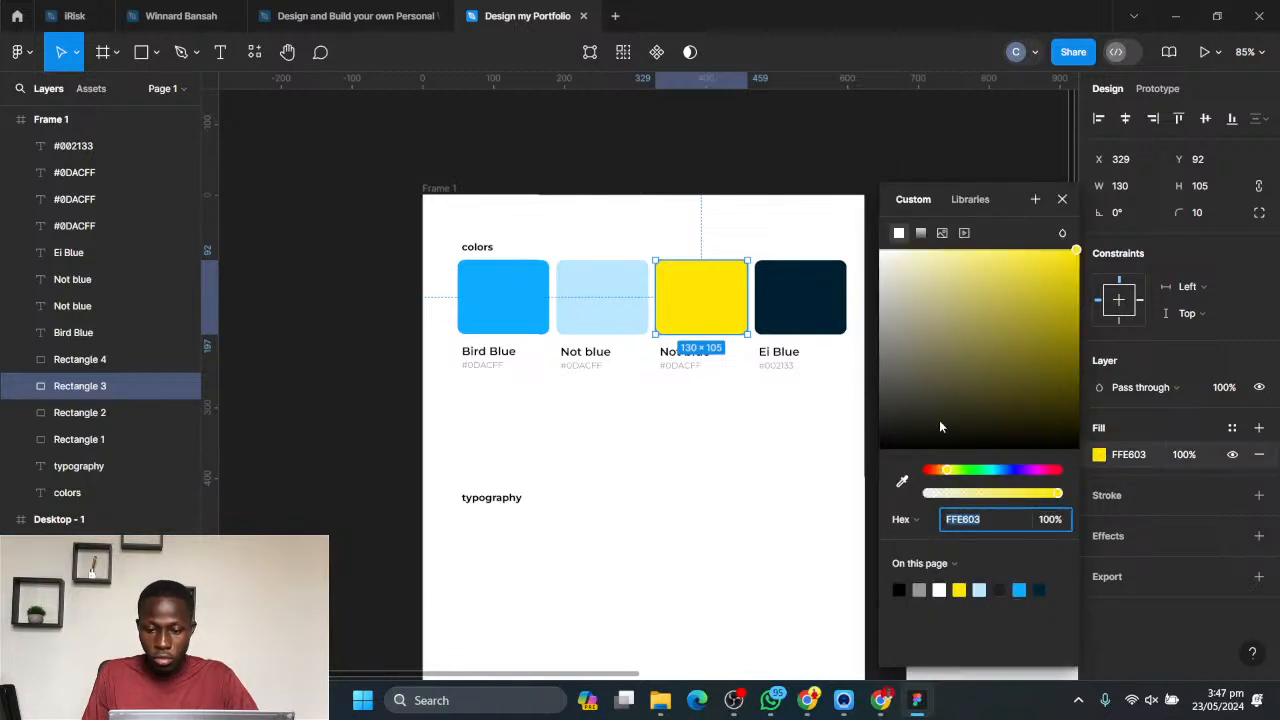
pyautogui.click(950, 474)
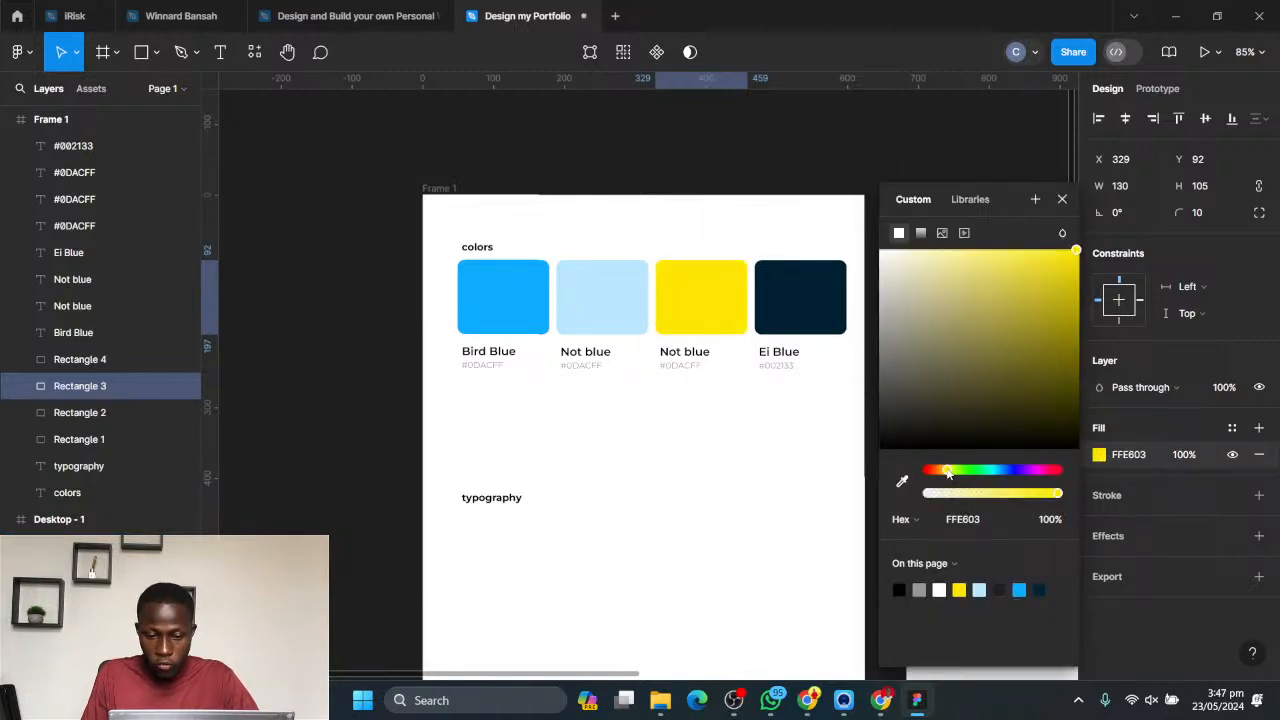
pyautogui.moveTo(948, 474); pyautogui.dragTo(946, 474)
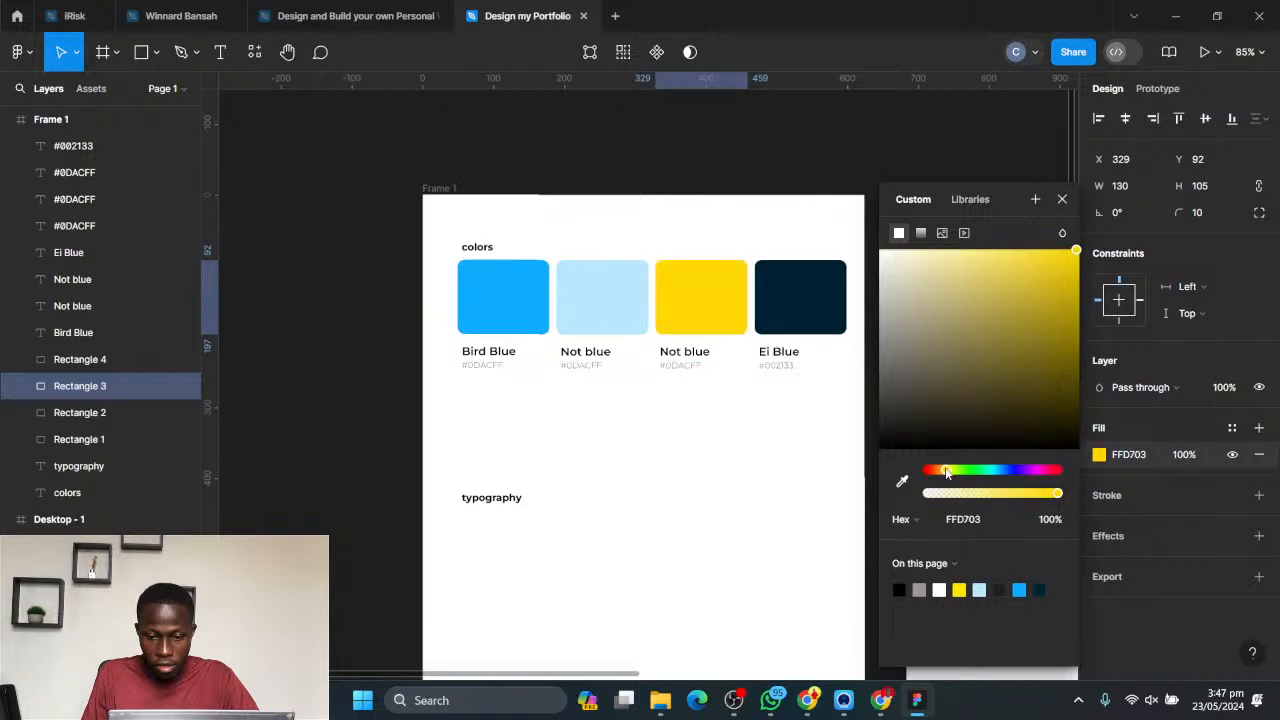
pyautogui.click(749, 437)
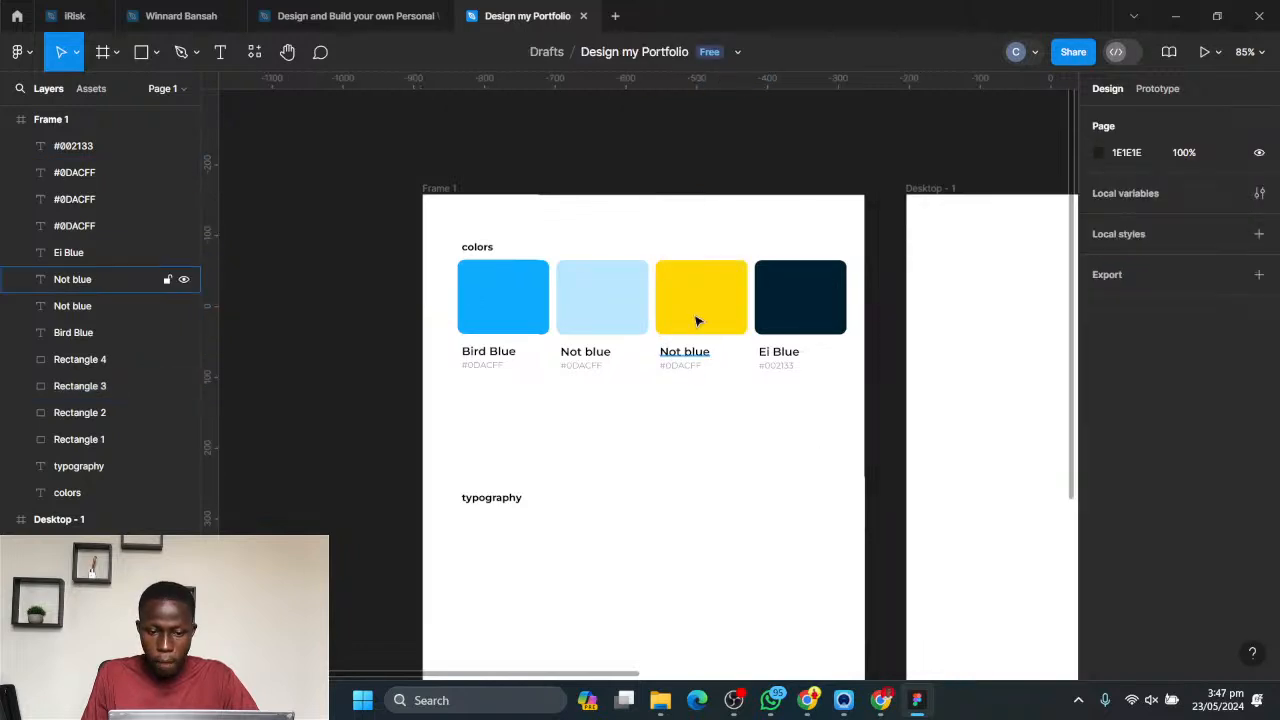
# - Copy the yellow swatch's hex code and update the hex label beneath it to #FFD703
pyautogui.click(694, 320)
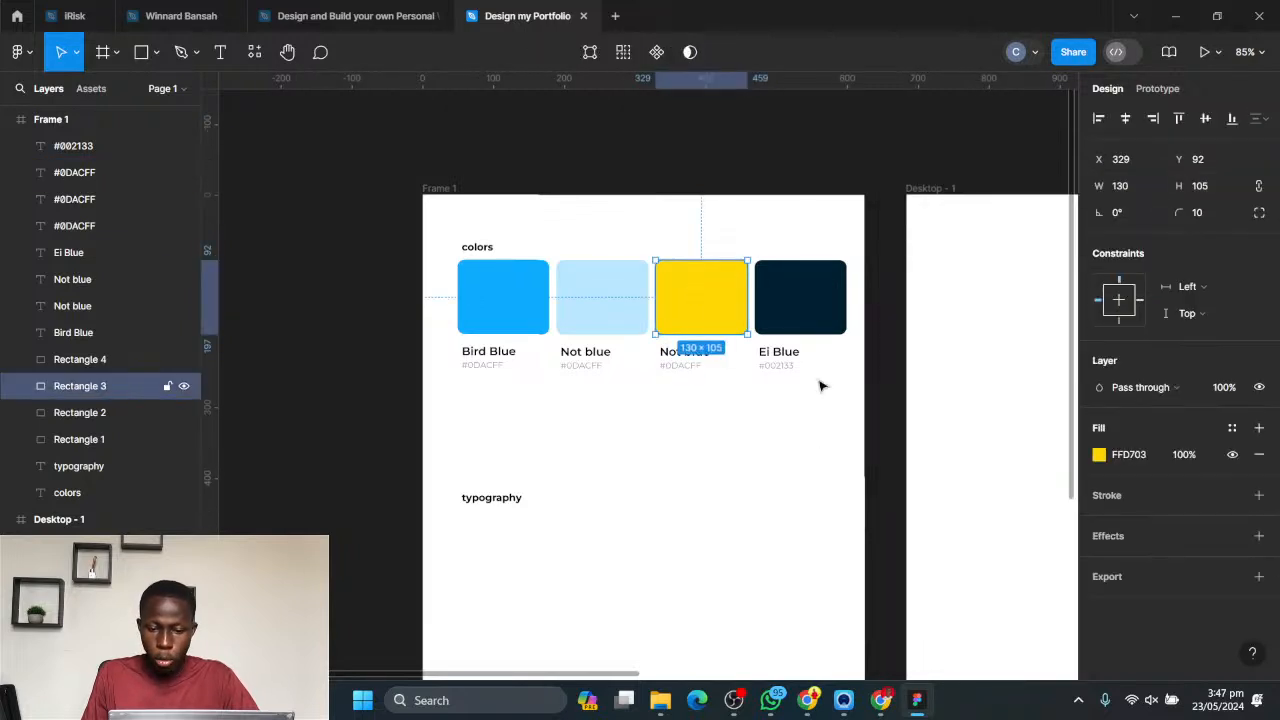
pyautogui.click(1130, 455)
pyautogui.hotkey('ctrl', 'c')
pyautogui.click(697, 397)
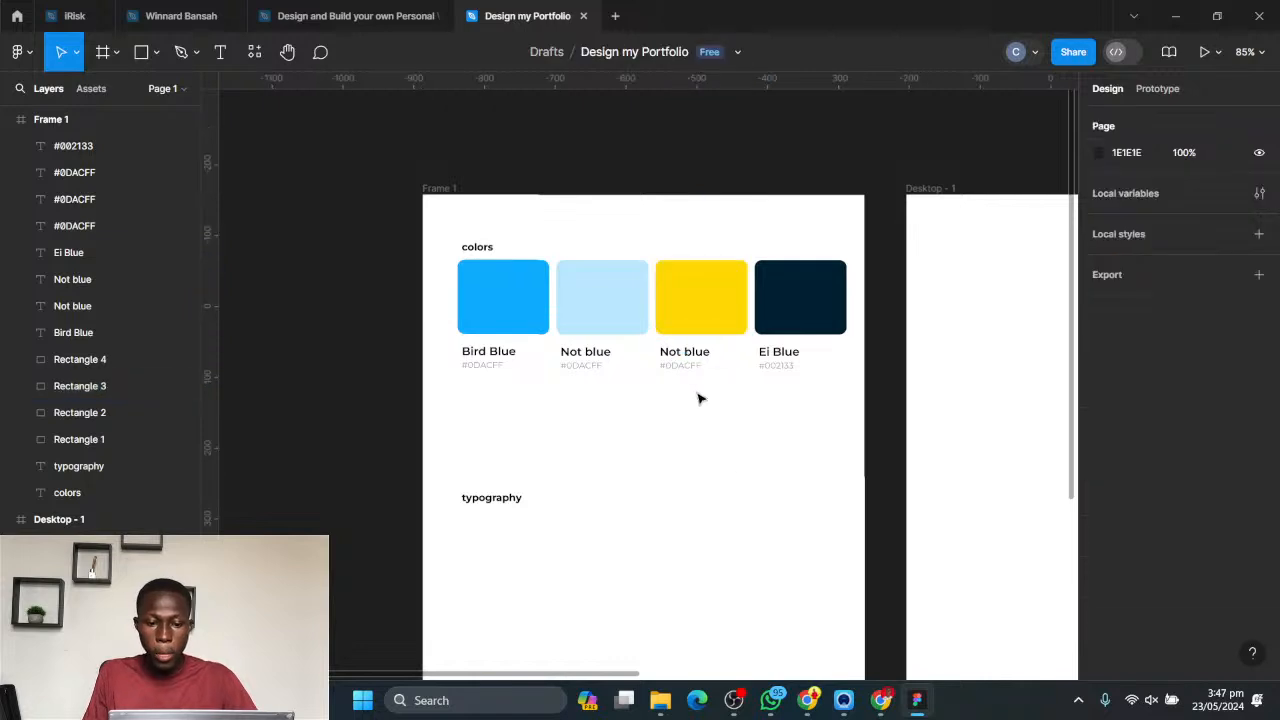
pyautogui.doubleClick(680, 365)
pyautogui.moveTo(667, 366); pyautogui.dragTo(721, 366)
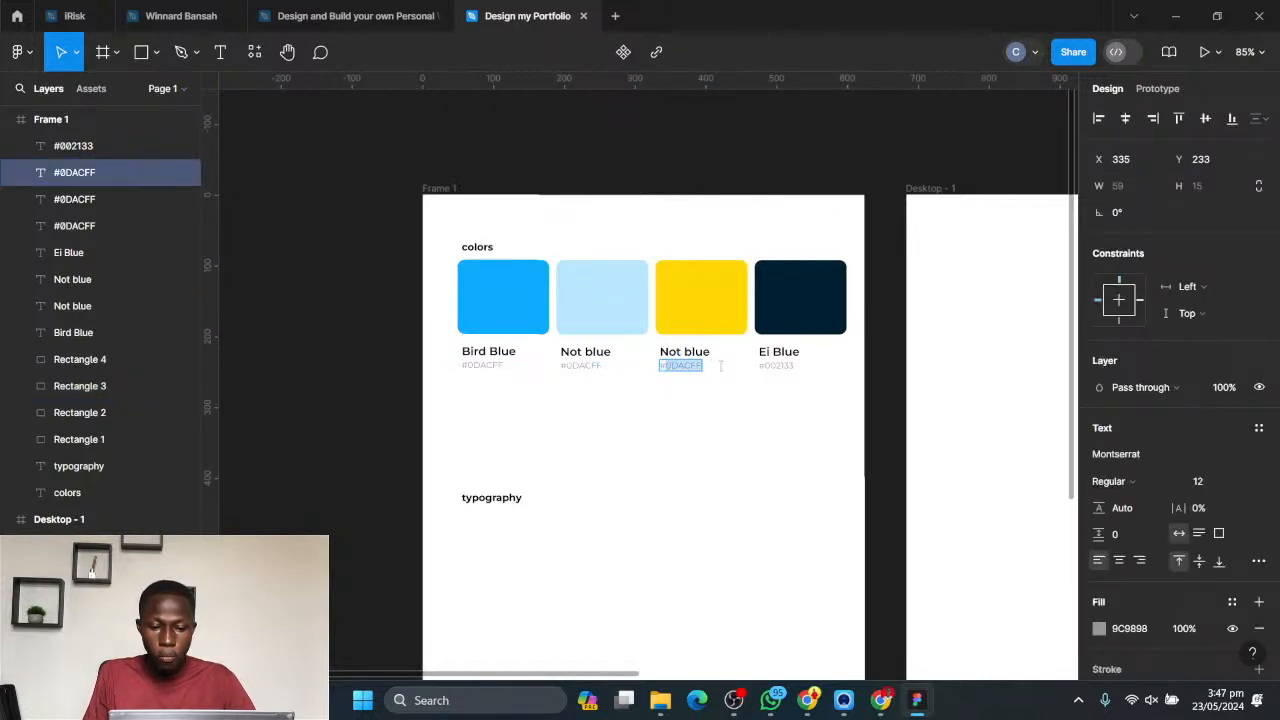
pyautogui.hotkey('ctrl', 'v')
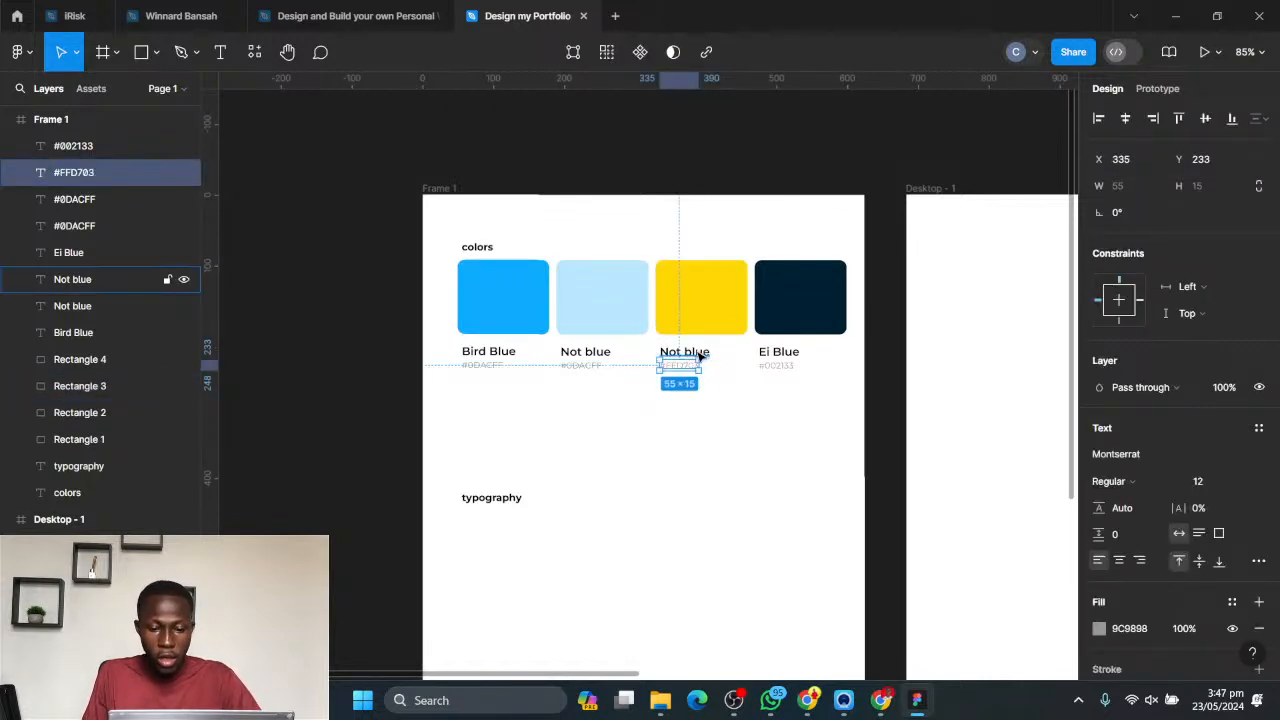
pyautogui.press('Escape')
pyautogui.press('Escape')
# - Replace the yellow swatch's name label text with "Call To Y"
pyautogui.doubleClick(694, 352)
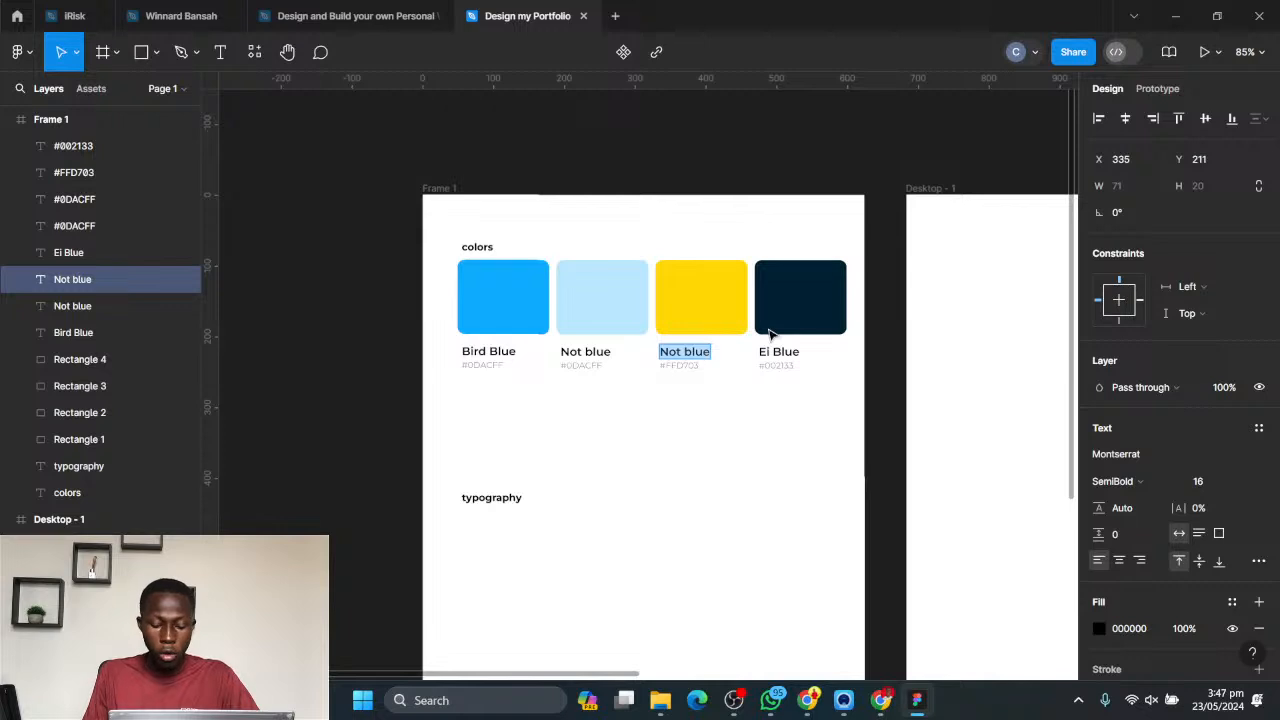
pyautogui.write('Call me li')
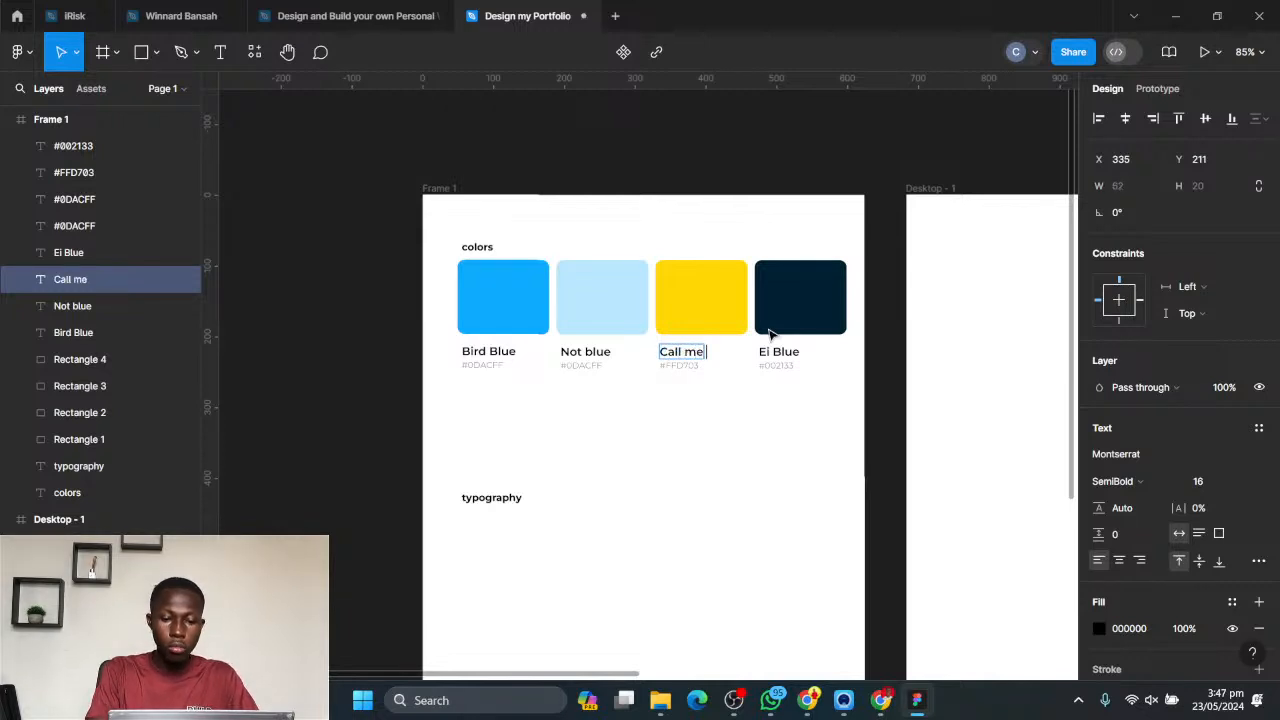
pyautogui.press('BackSpace')
pyautogui.press('BackSpace')
pyautogui.press('BackSpace')
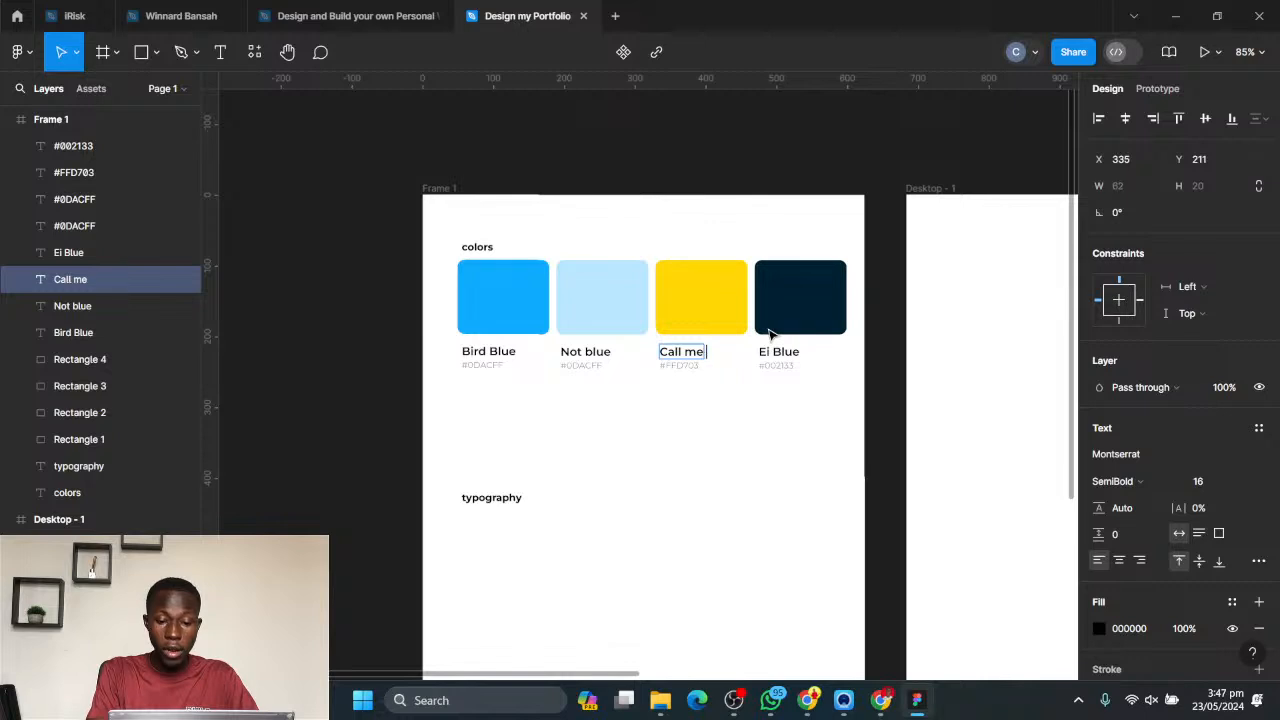
pyautogui.press('BackSpace')
pyautogui.press('BackSpace')
pyautogui.press('BackSpace')
pyautogui.write('To Y')
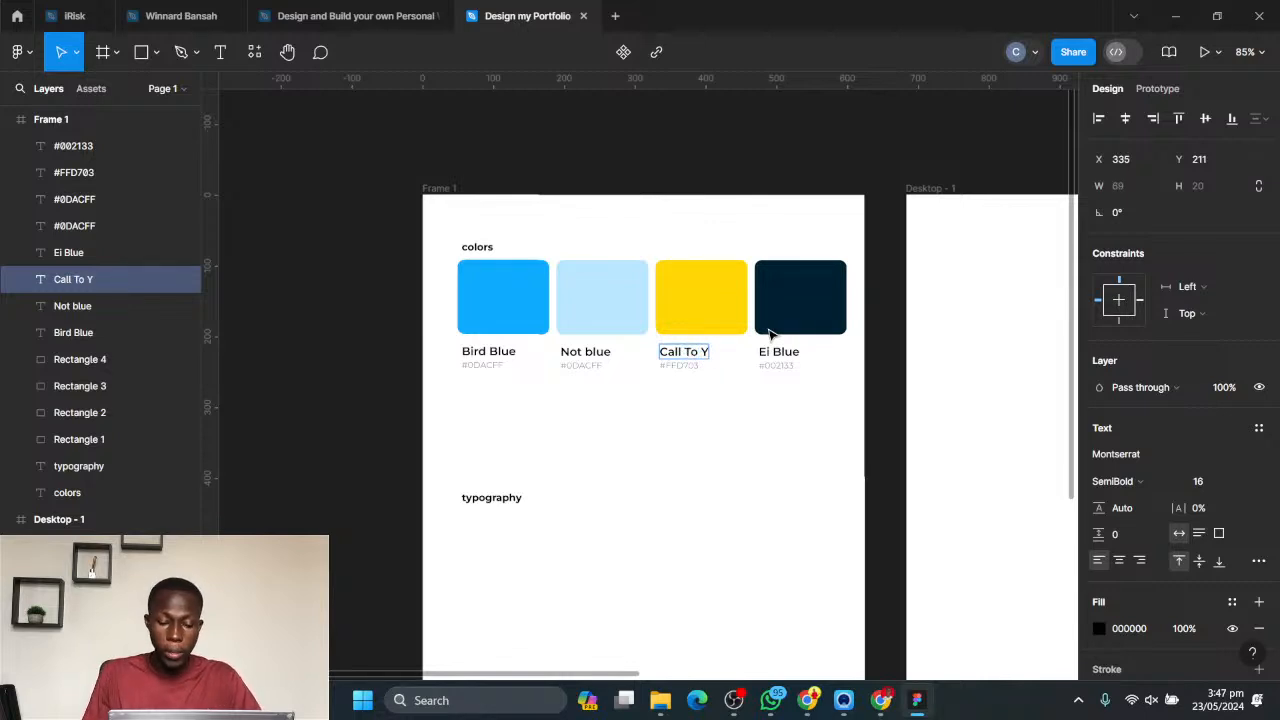
pyautogui.press('Escape')
pyautogui.click(740, 417)
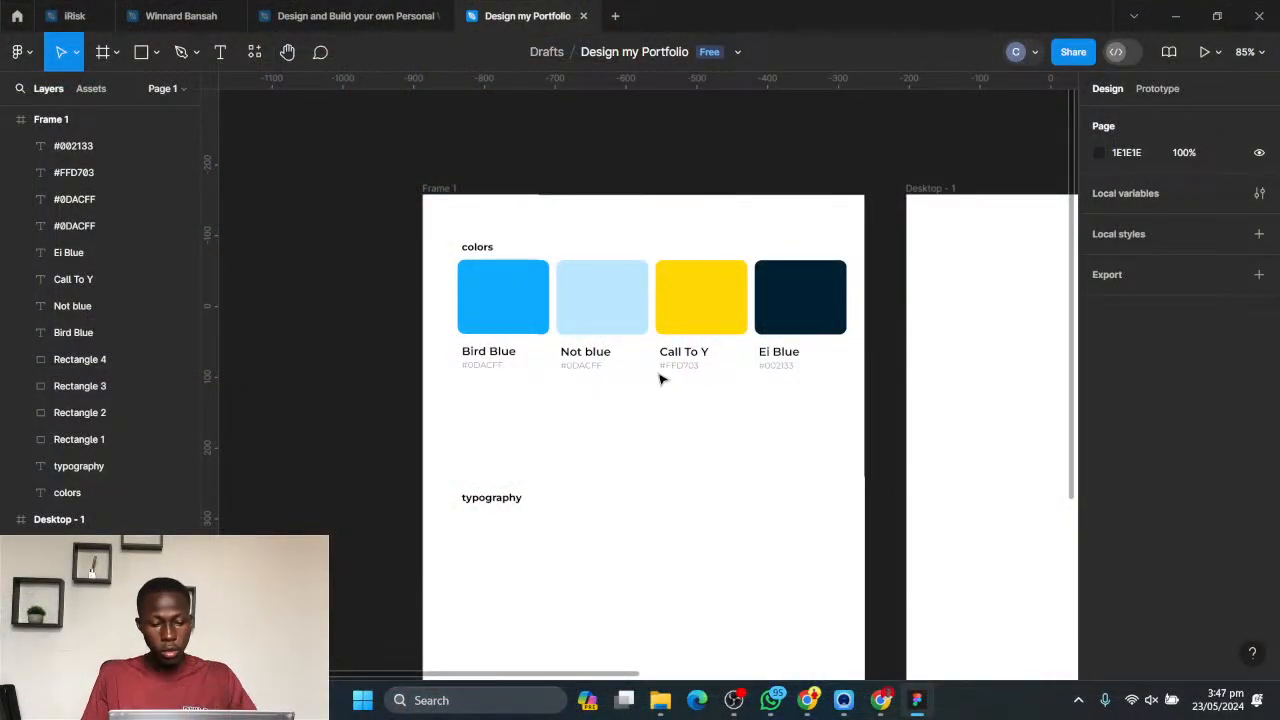
# - Move the "typography" heading up, closer to the row of colour swatches
pyautogui.moveTo(497, 497); pyautogui.dragTo(499, 443)
pyautogui.click(620, 451)
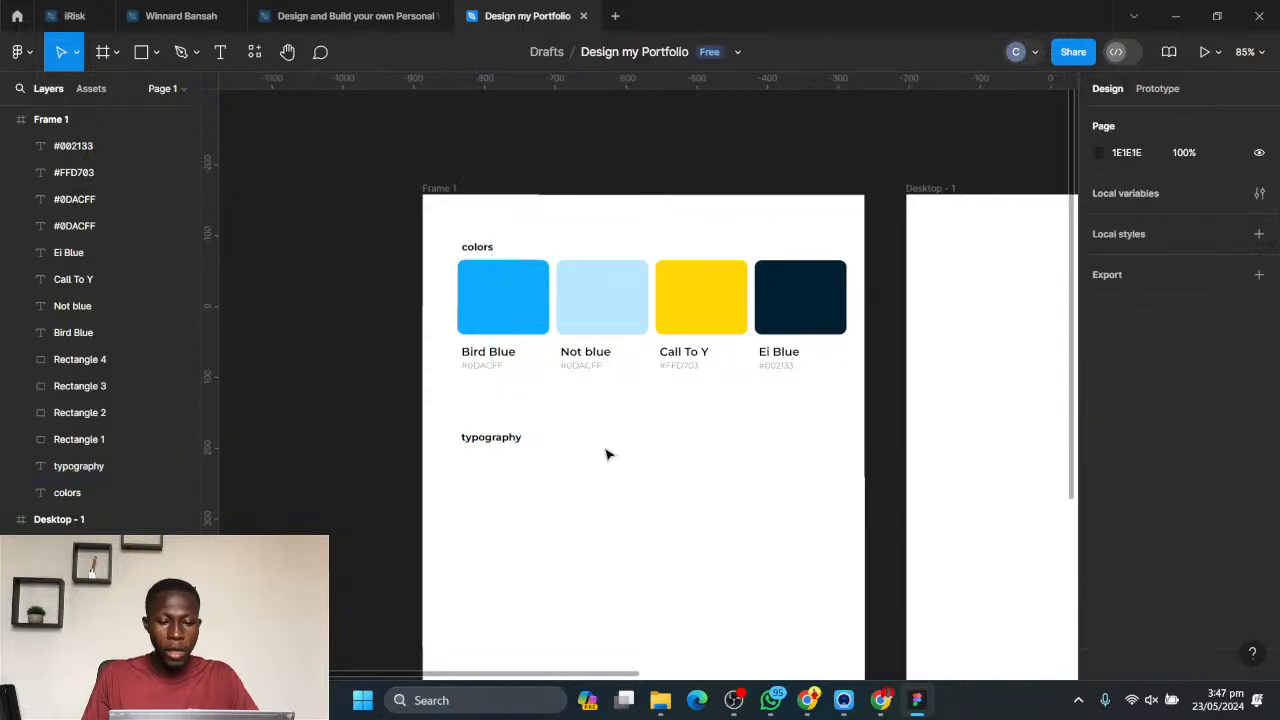
# - Add the text "This should be a primary heading" below the typography heading and place it at about X 49, Y 386
pyautogui.scroll(-1, 560, 430)
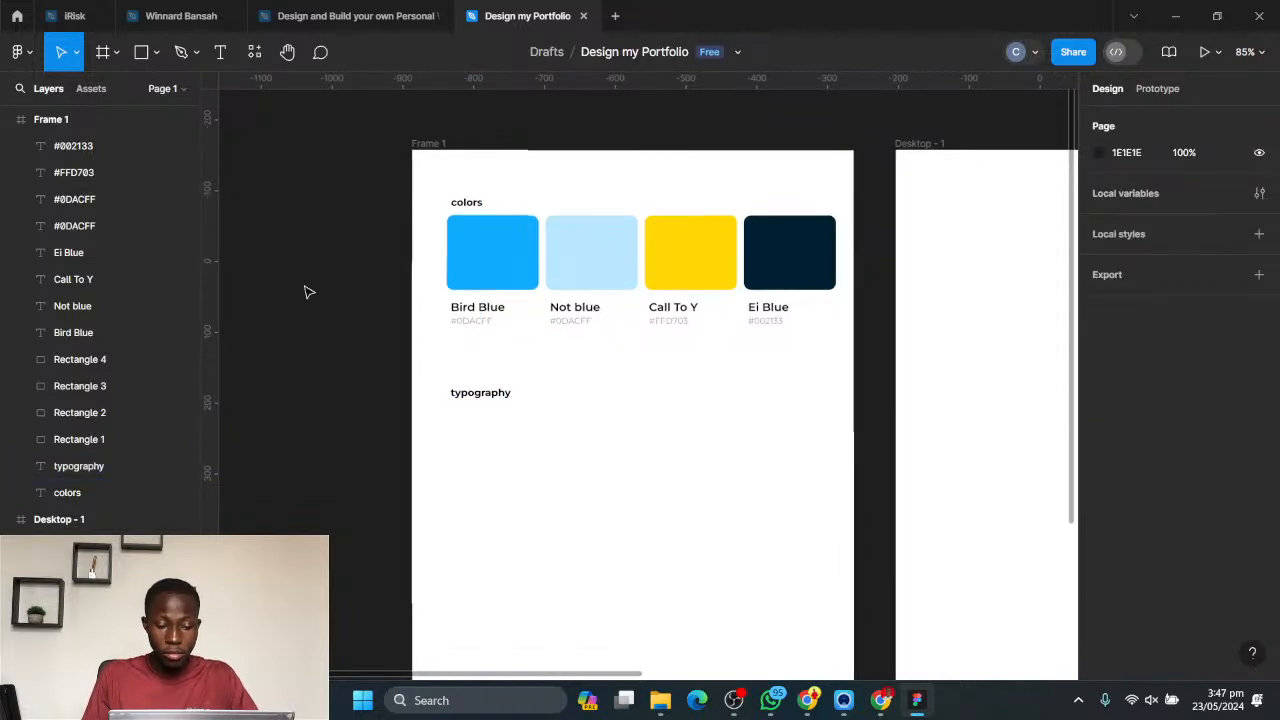
pyautogui.click(219, 53)
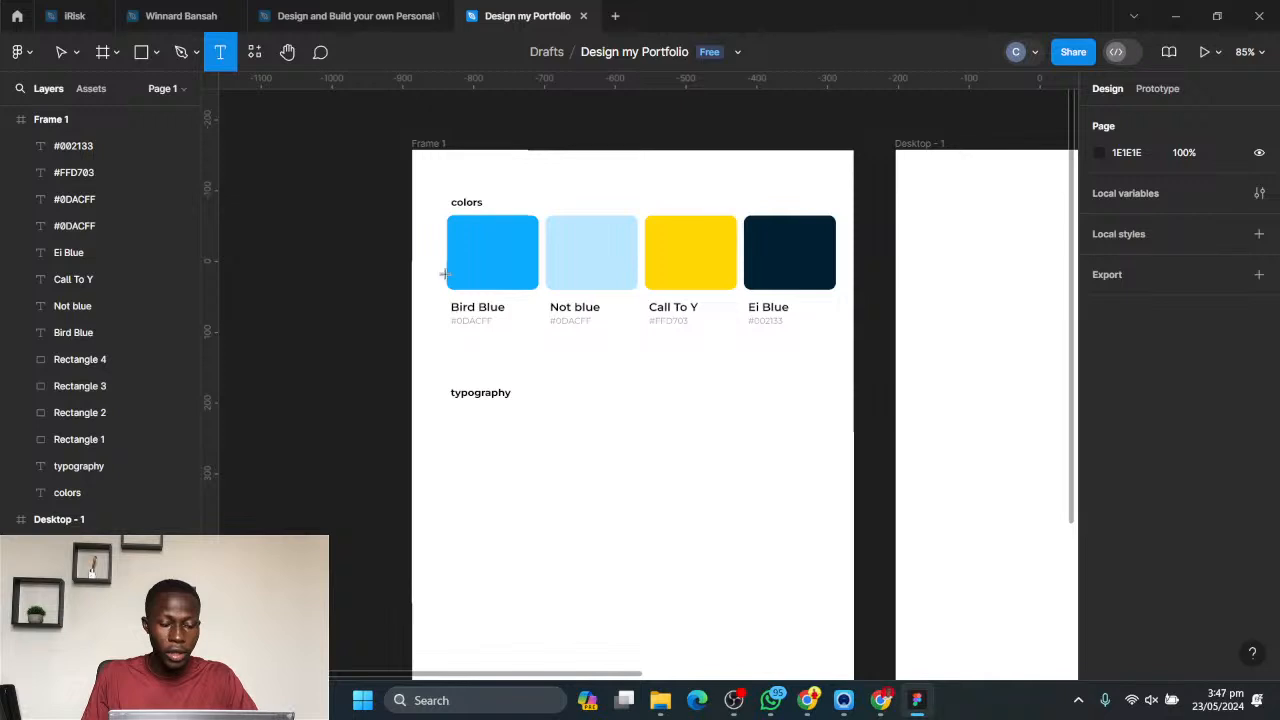
pyautogui.click(459, 435)
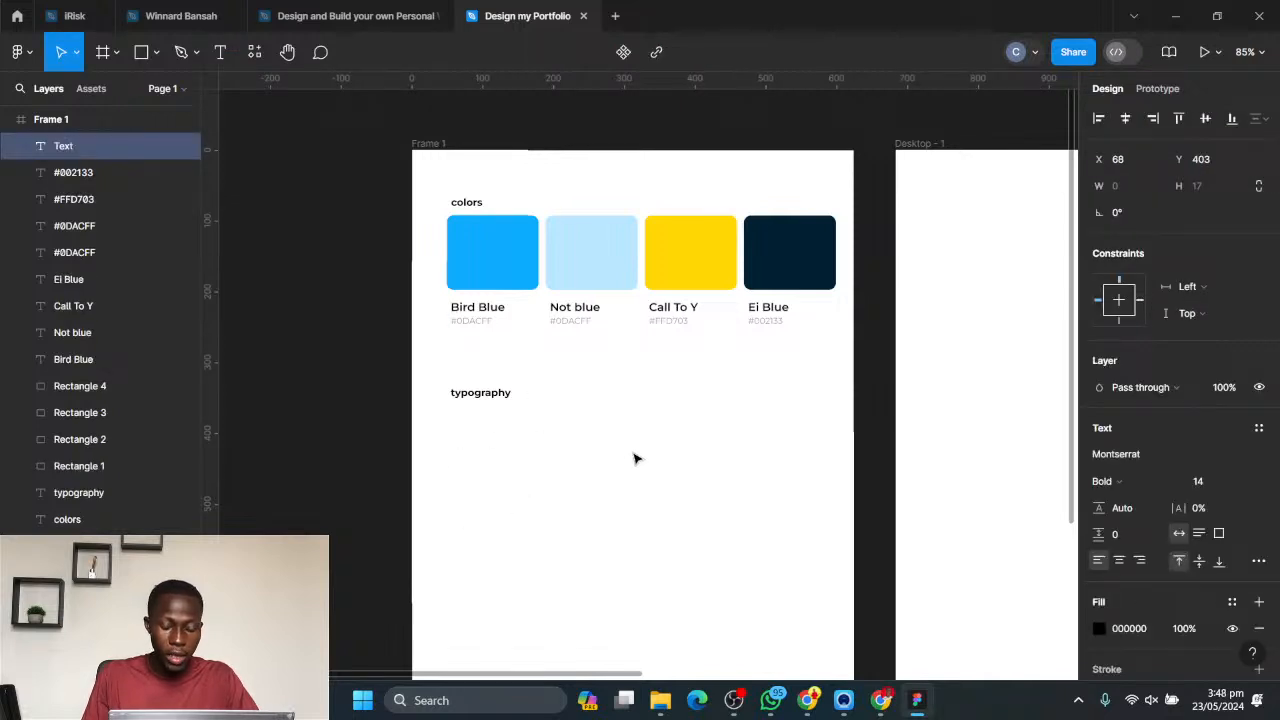
pyautogui.write('This should')
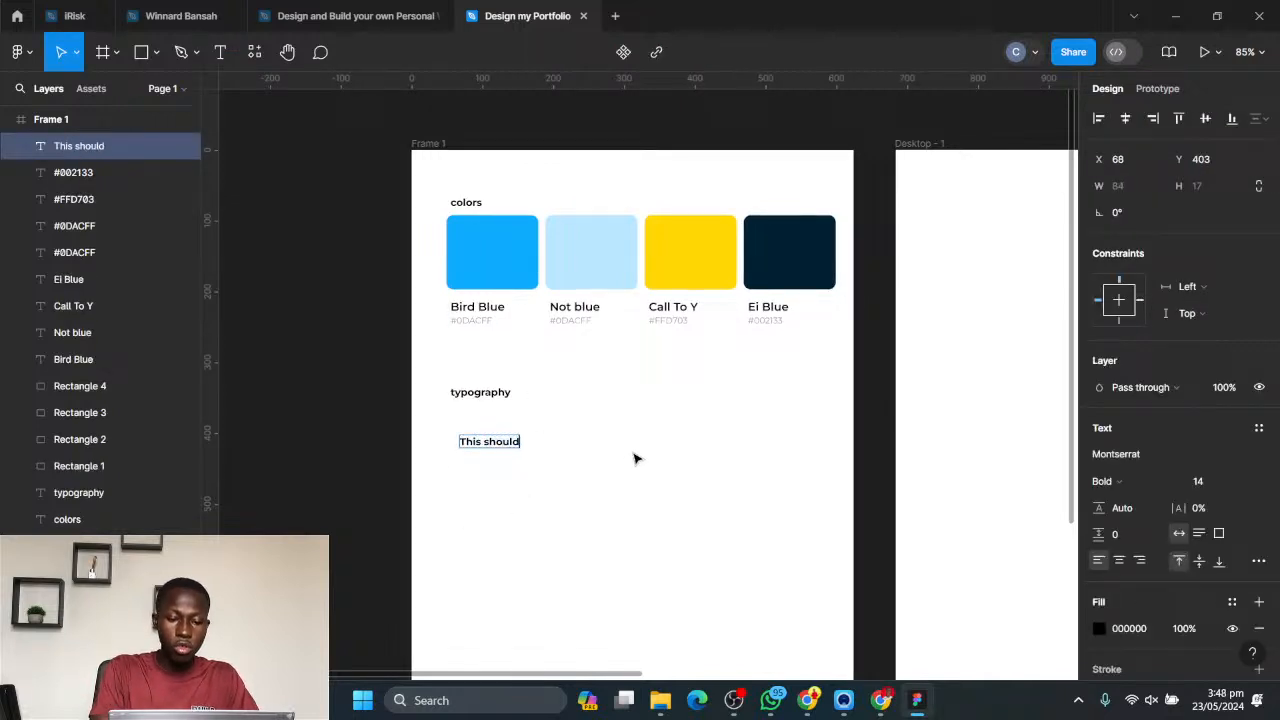
pyautogui.write(' be a primary')
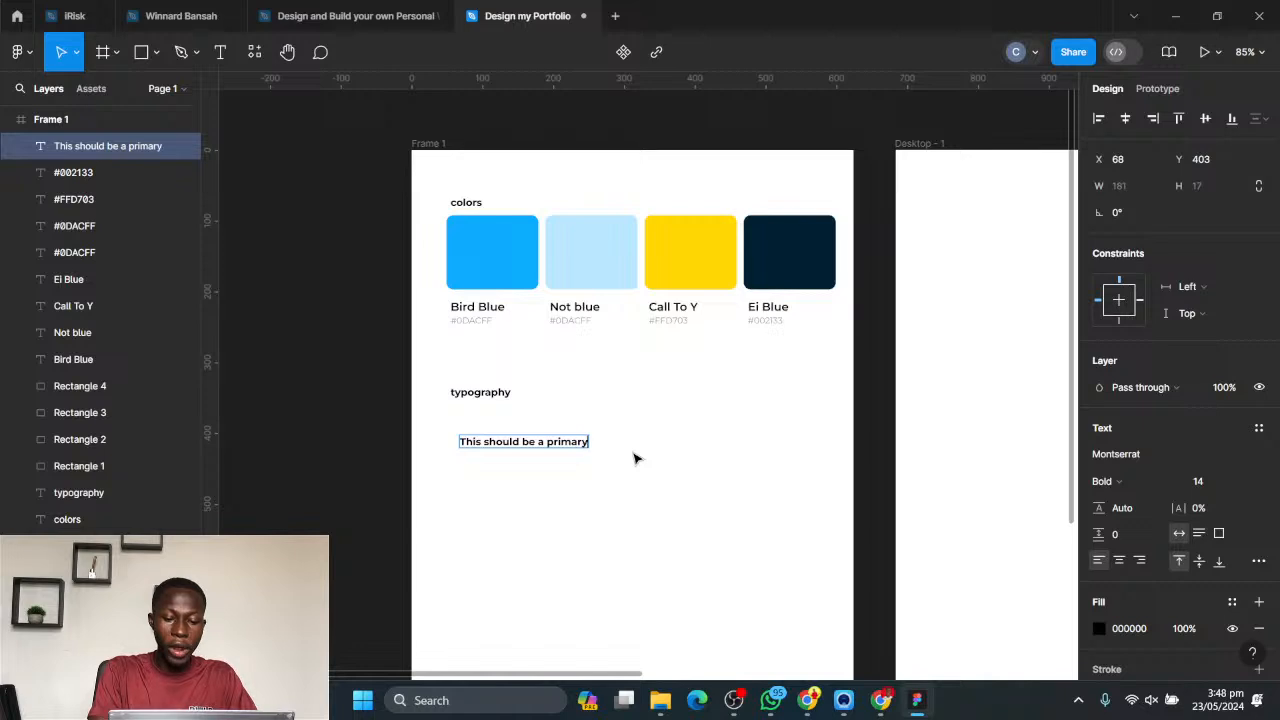
pyautogui.write(' heading')
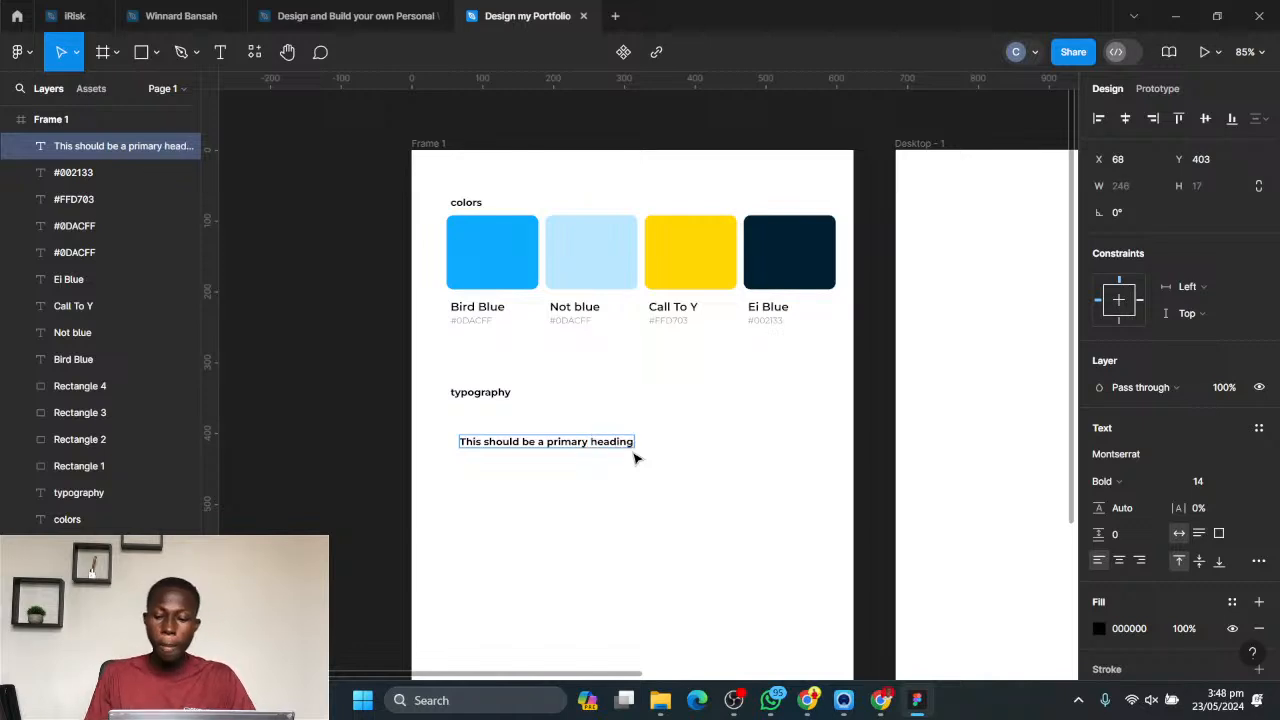
pyautogui.press('Escape')
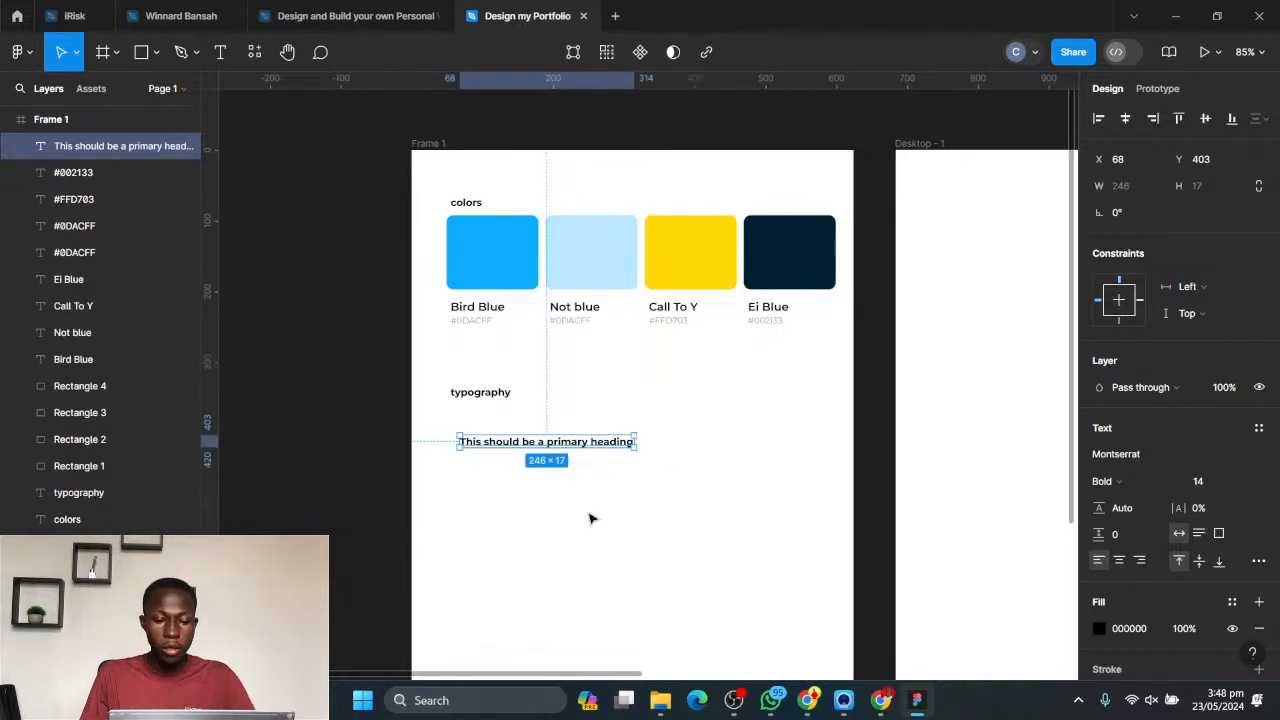
pyautogui.moveTo(517, 450); pyautogui.dragTo(501, 436)
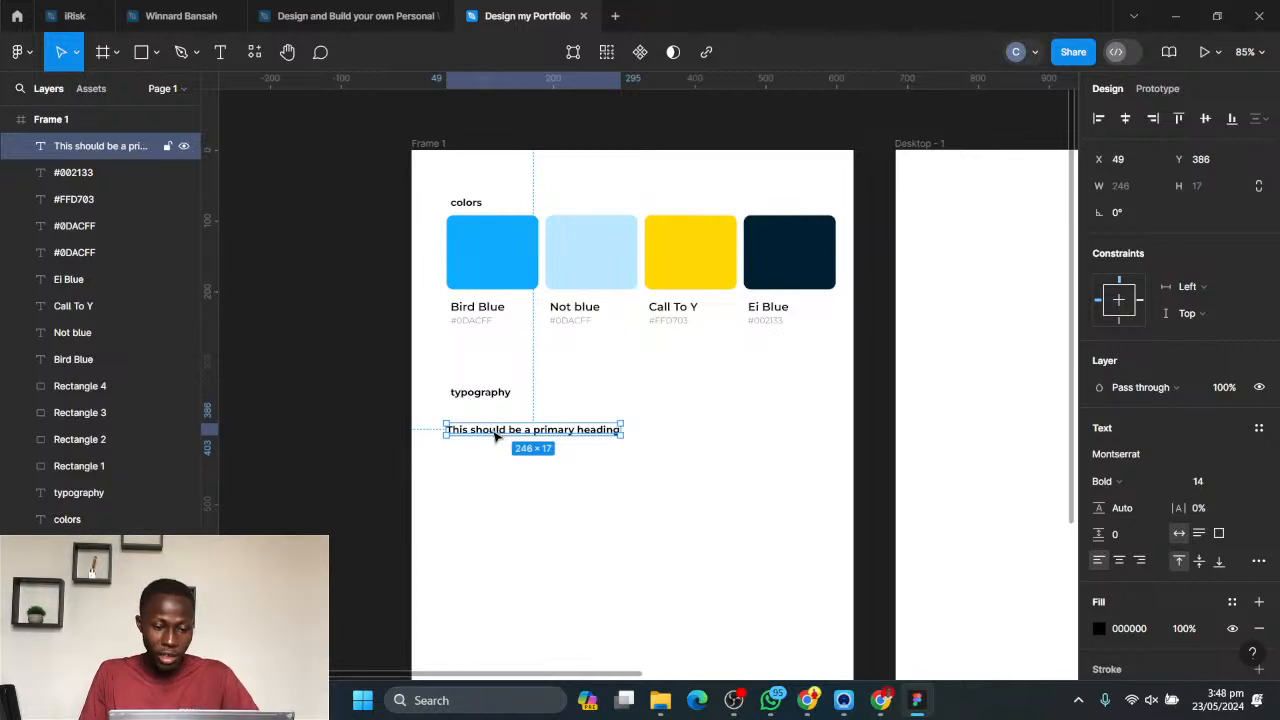
# - Duplicate the primary heading line straight down to about Y 505 and change the copy's text to "This should be a secondary heading"
pyautogui.moveTo(492, 432); pyautogui.dragTo(494, 519)
pyautogui.doubleClick(524, 520)
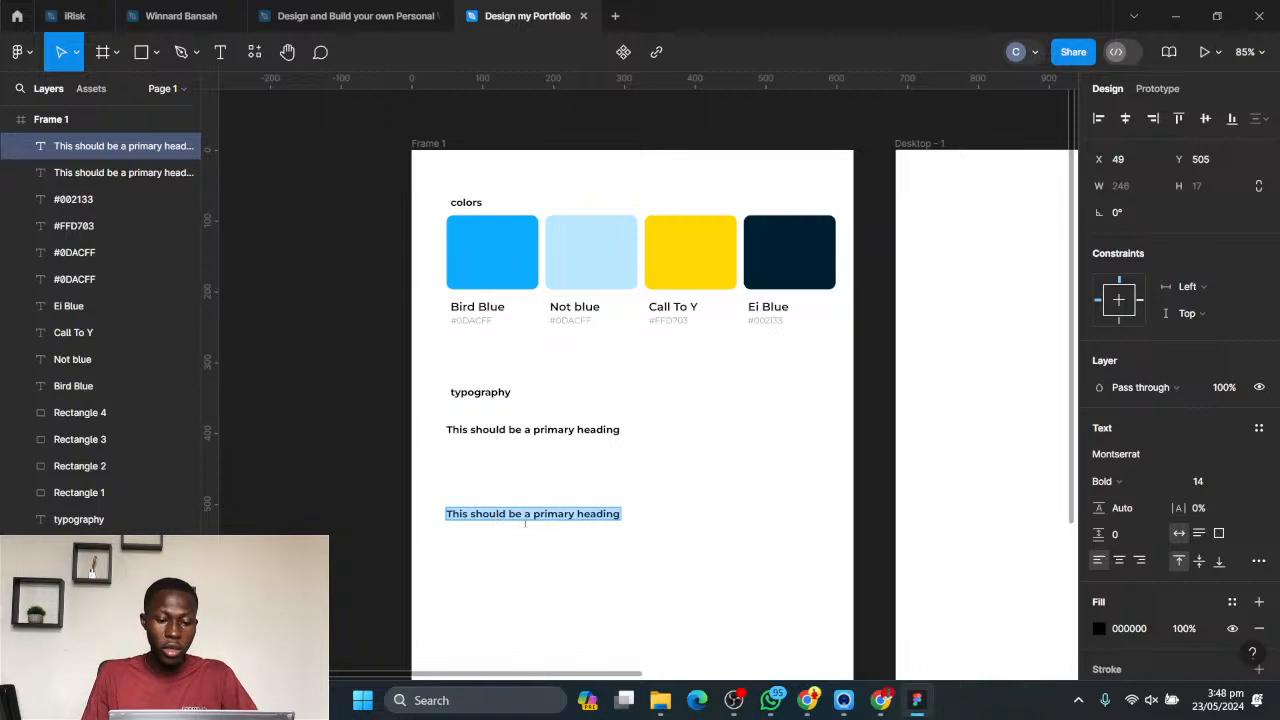
pyautogui.doubleClick(555, 513)
pyautogui.write('seond')
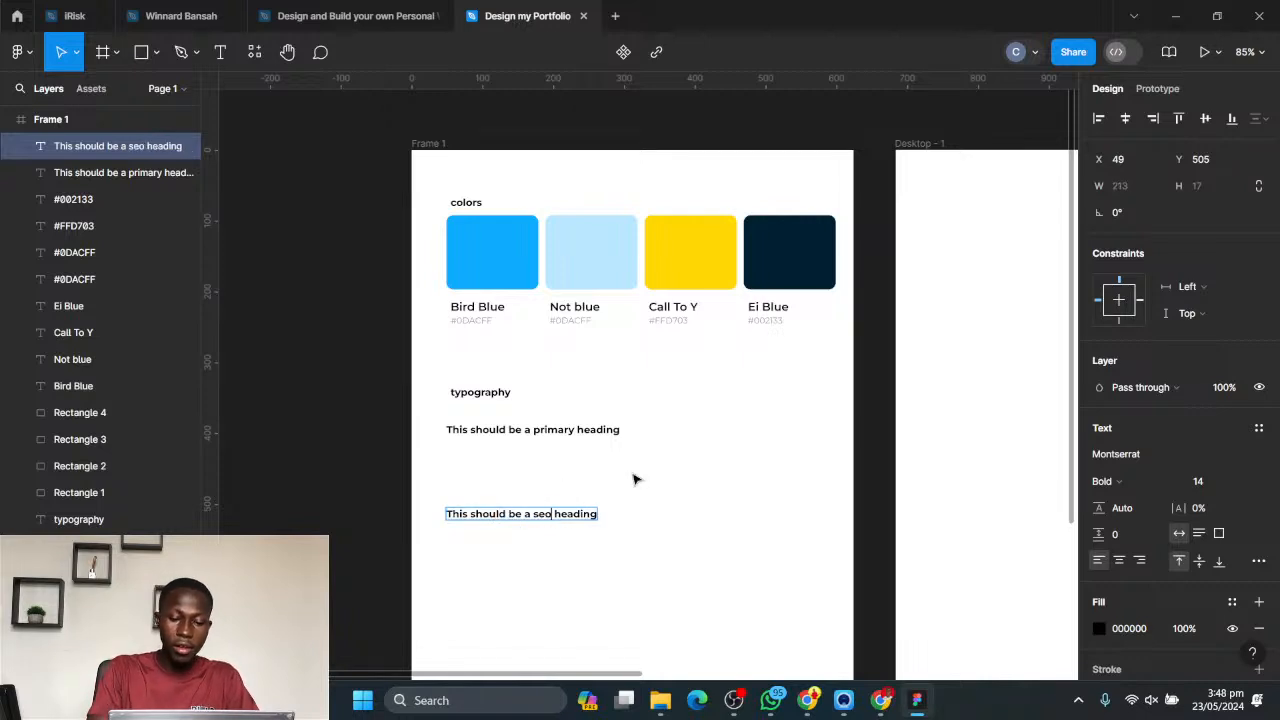
pyautogui.write('a')
pyautogui.press('BackSpace')
pyautogui.press('BackSpace')
pyautogui.press('BackSpace')
pyautogui.press('BackSpace')
pyautogui.write('condr')
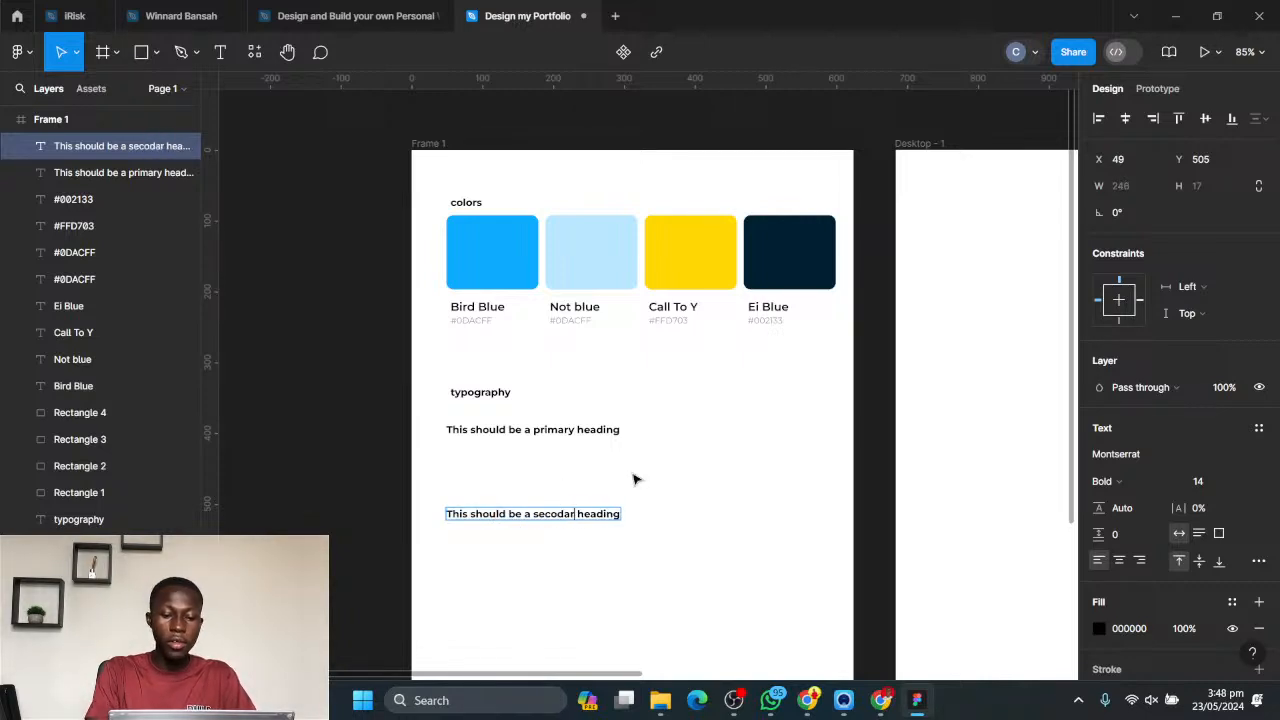
pyautogui.press('BackSpace')
pyautogui.press('BackSpace')
pyautogui.press('BackSpace')
pyautogui.write('ndary')
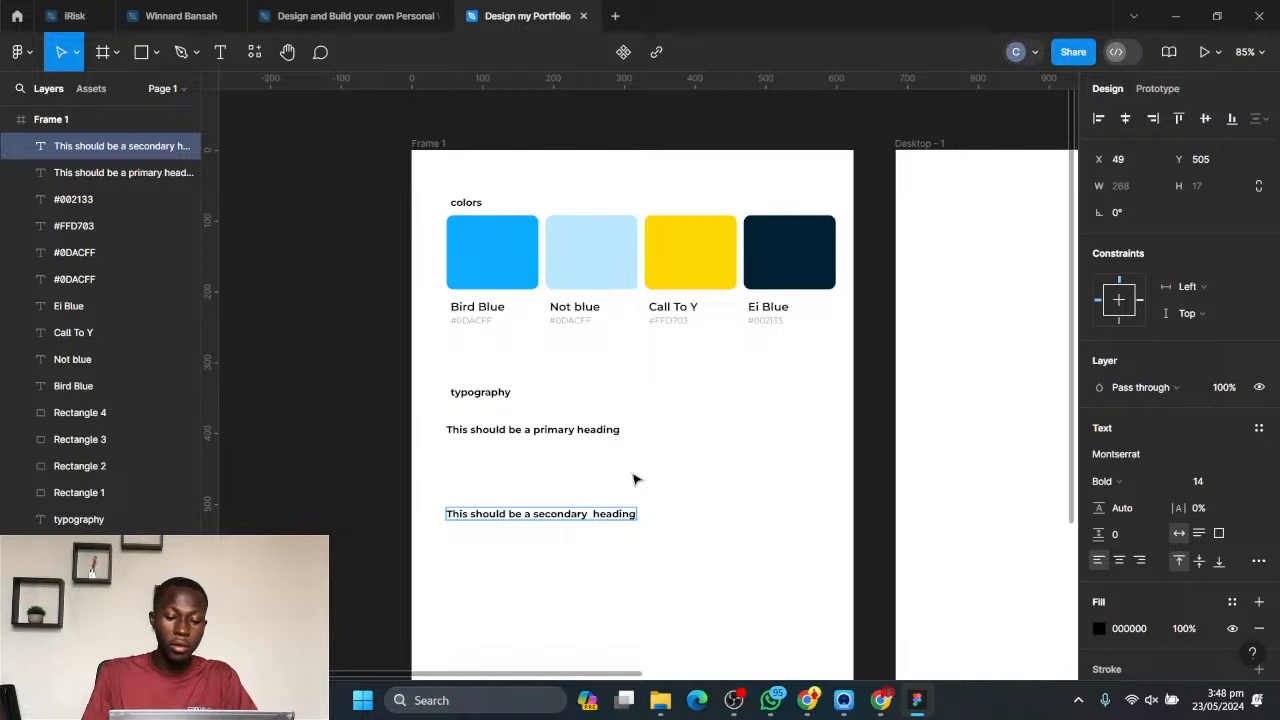
pyautogui.press('Escape')
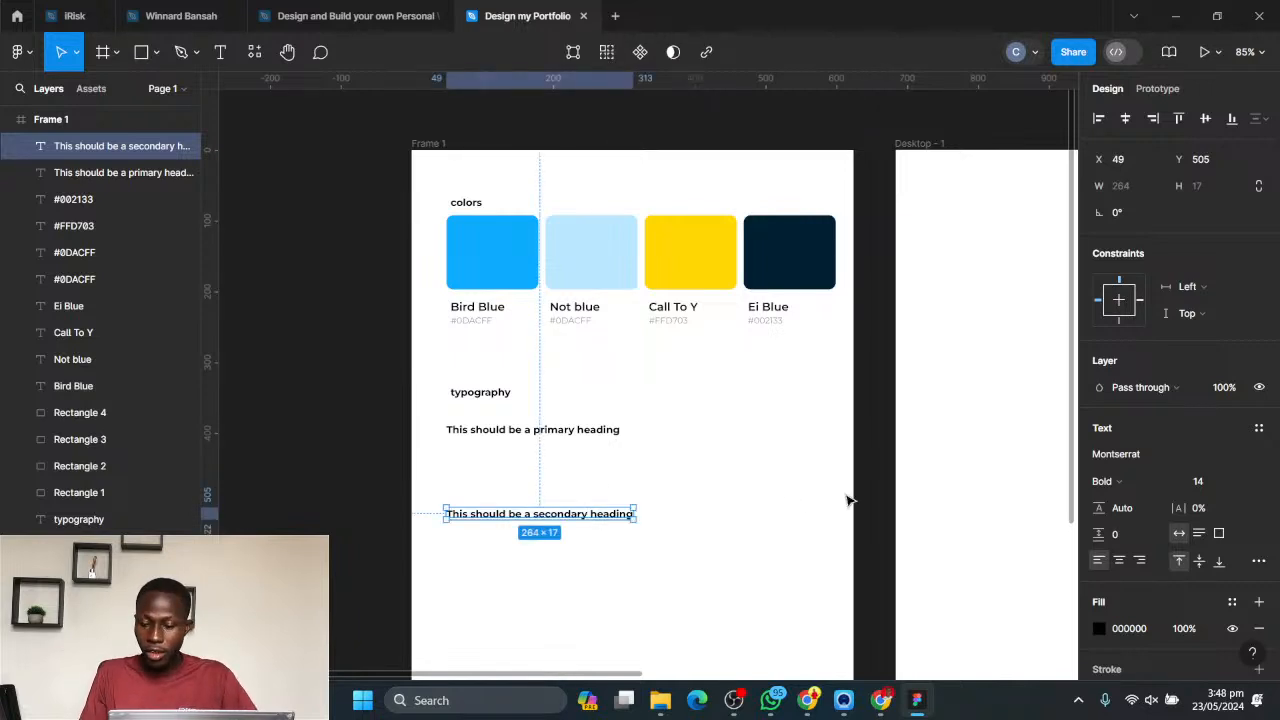
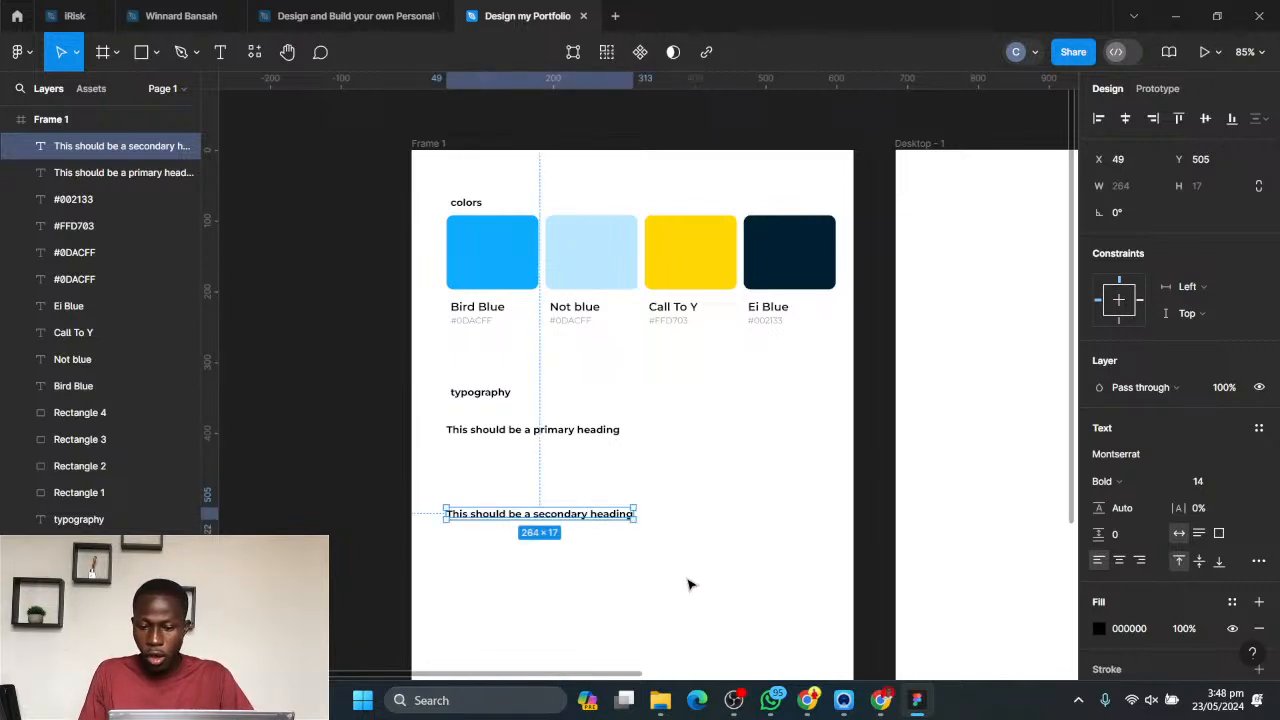
# - Set the secondary heading's font size to 40
pyautogui.click(1245, 483)
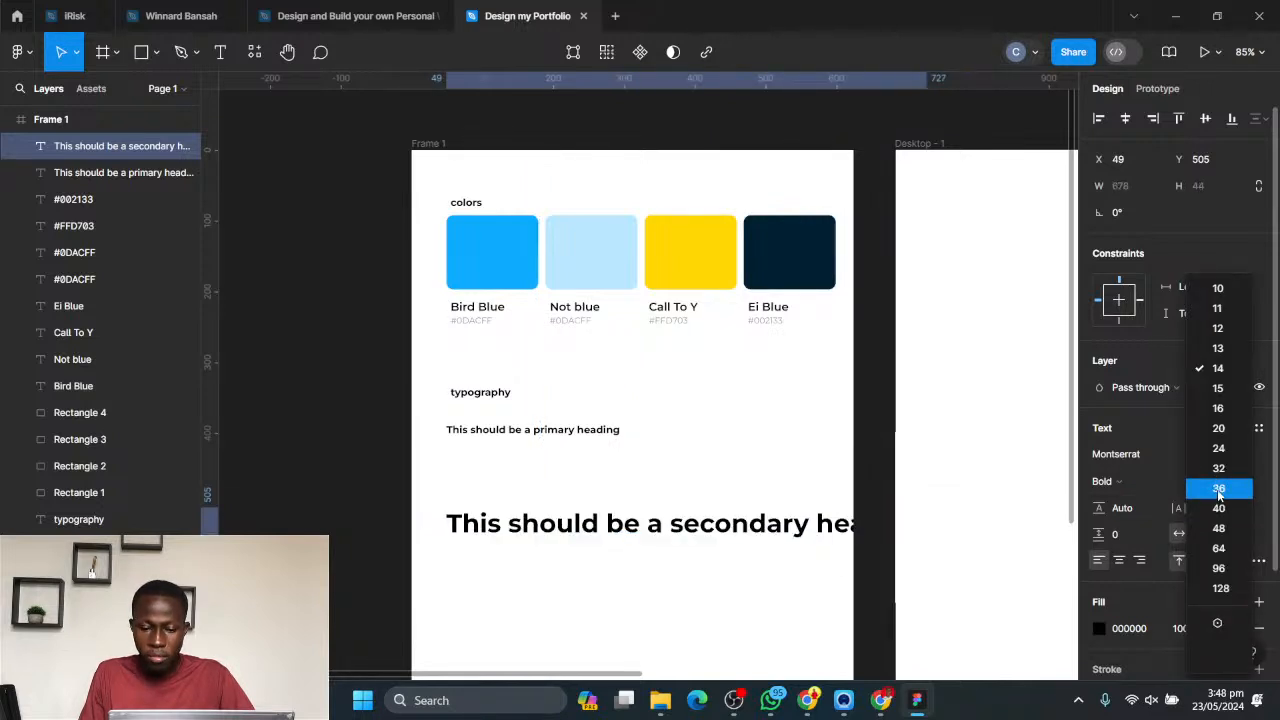
pyautogui.click(1220, 509)
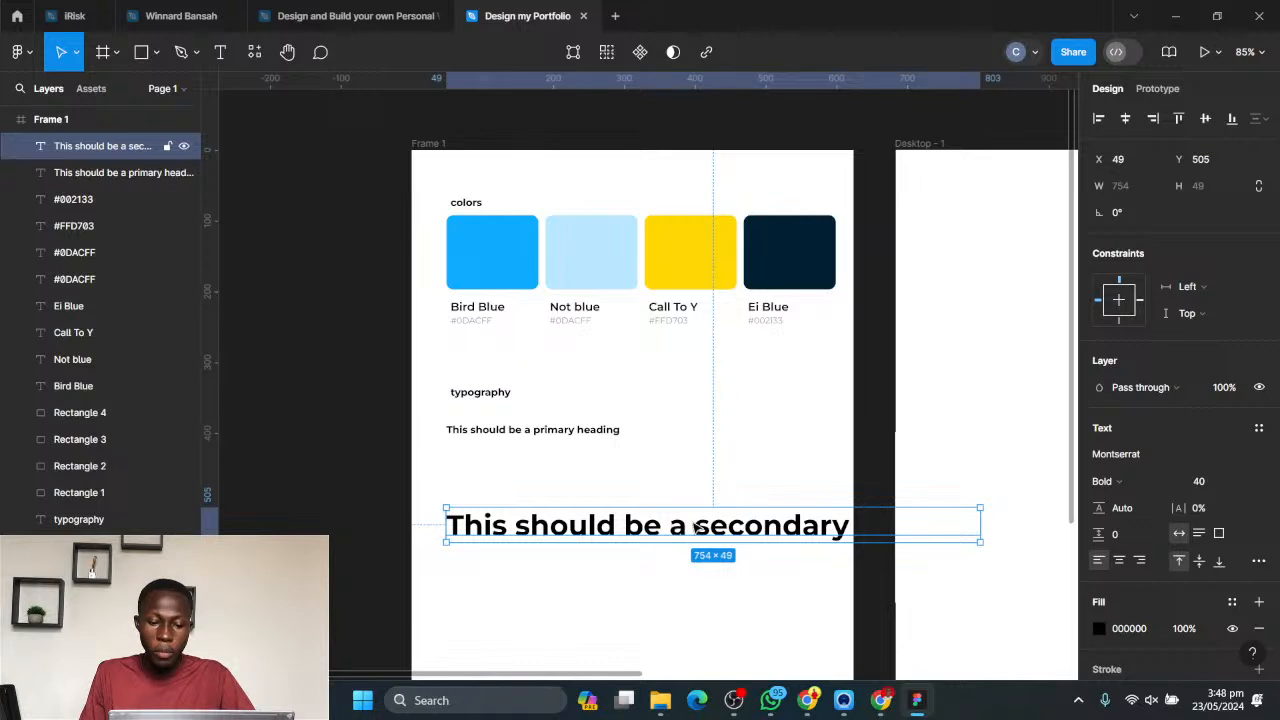
pyautogui.press('Return')
pyautogui.click(690, 526)
pyautogui.press('Escape')
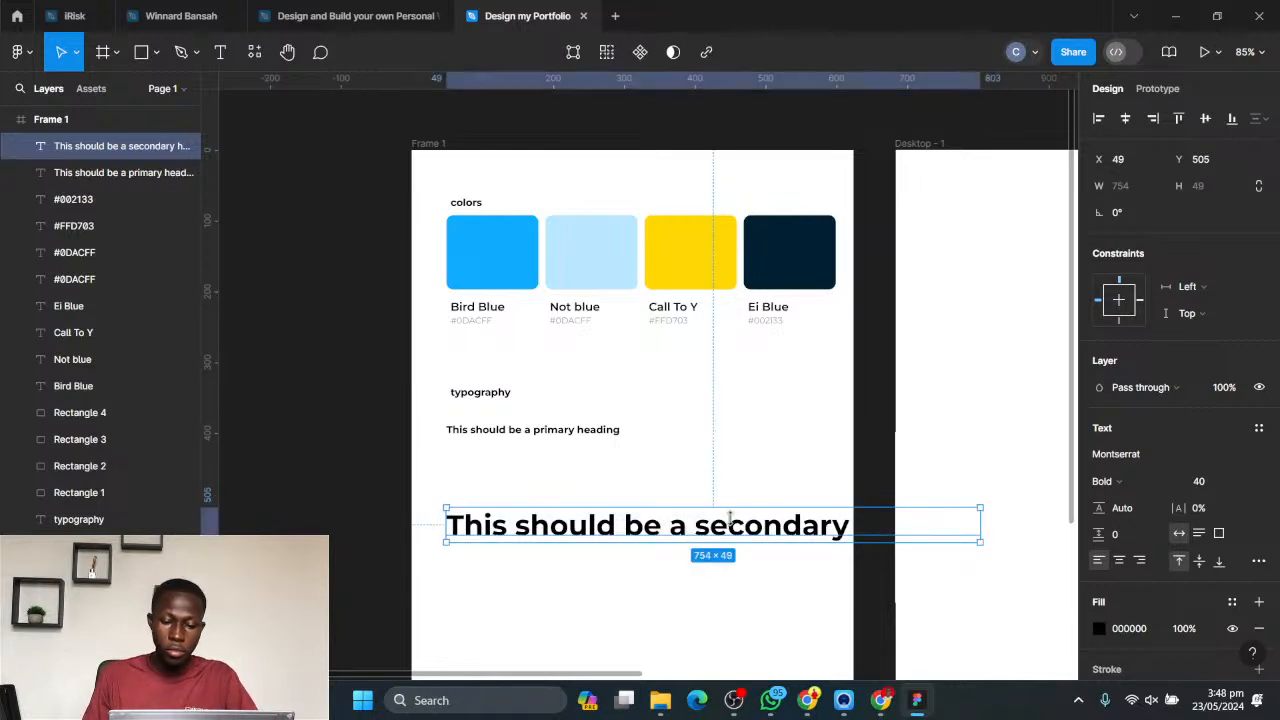
# - Narrow the secondary heading's text box to about 451 wide so it wraps onto two lines, and move it up directly beneath the primary heading
pyautogui.moveTo(985, 515); pyautogui.dragTo(766, 515)
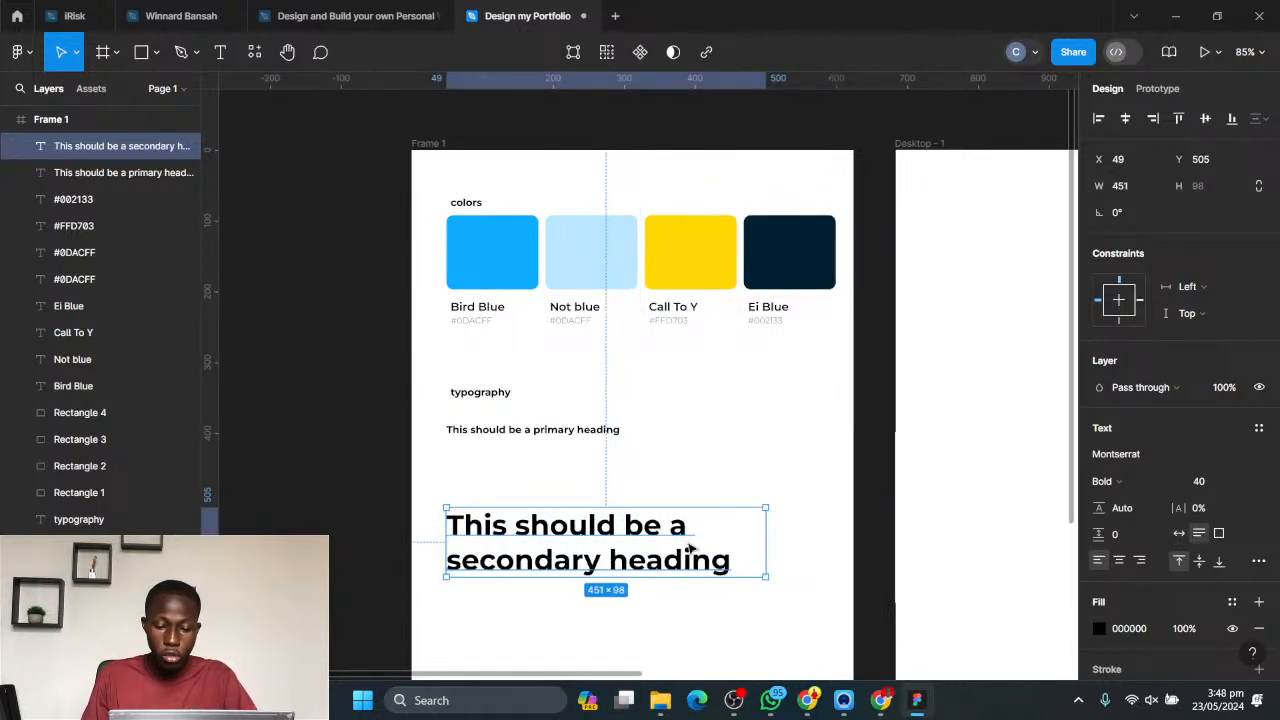
pyautogui.moveTo(646, 533); pyautogui.dragTo(651, 483)
pyautogui.click(775, 416)
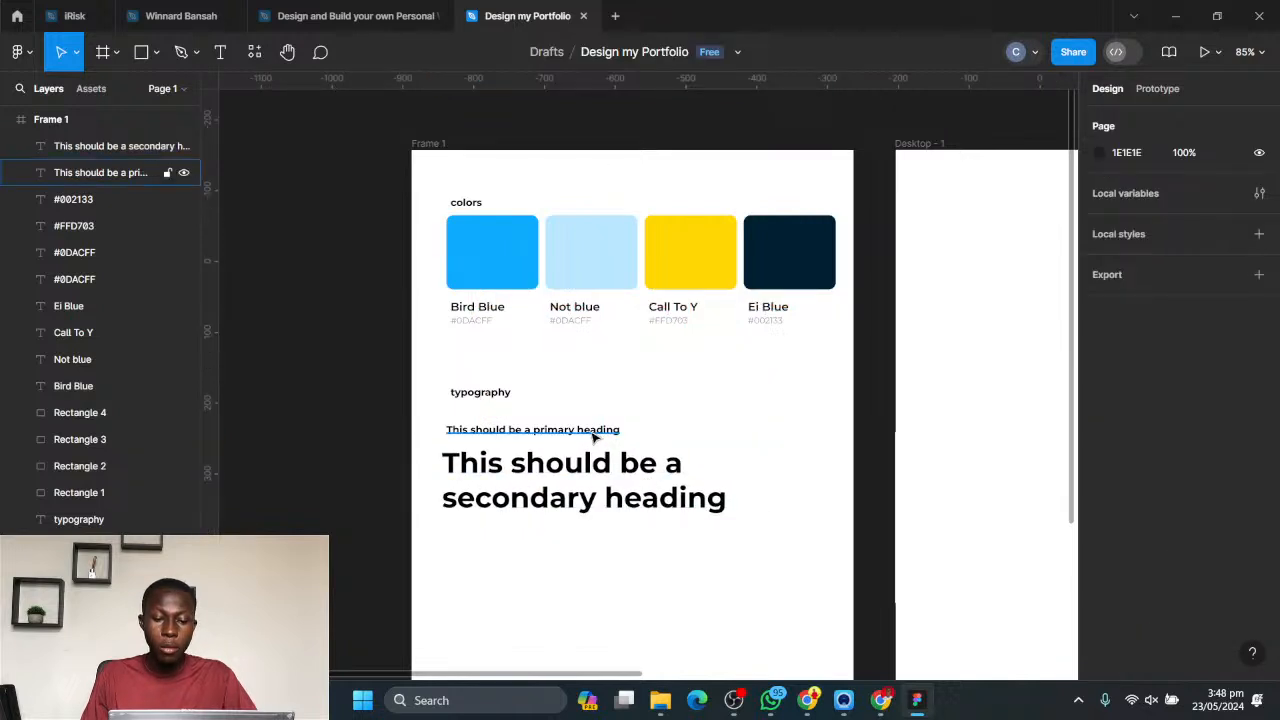
# - Set the primary heading's font size to 16 and its weight to Medium
pyautogui.click(593, 436)
pyautogui.click(1240, 484)
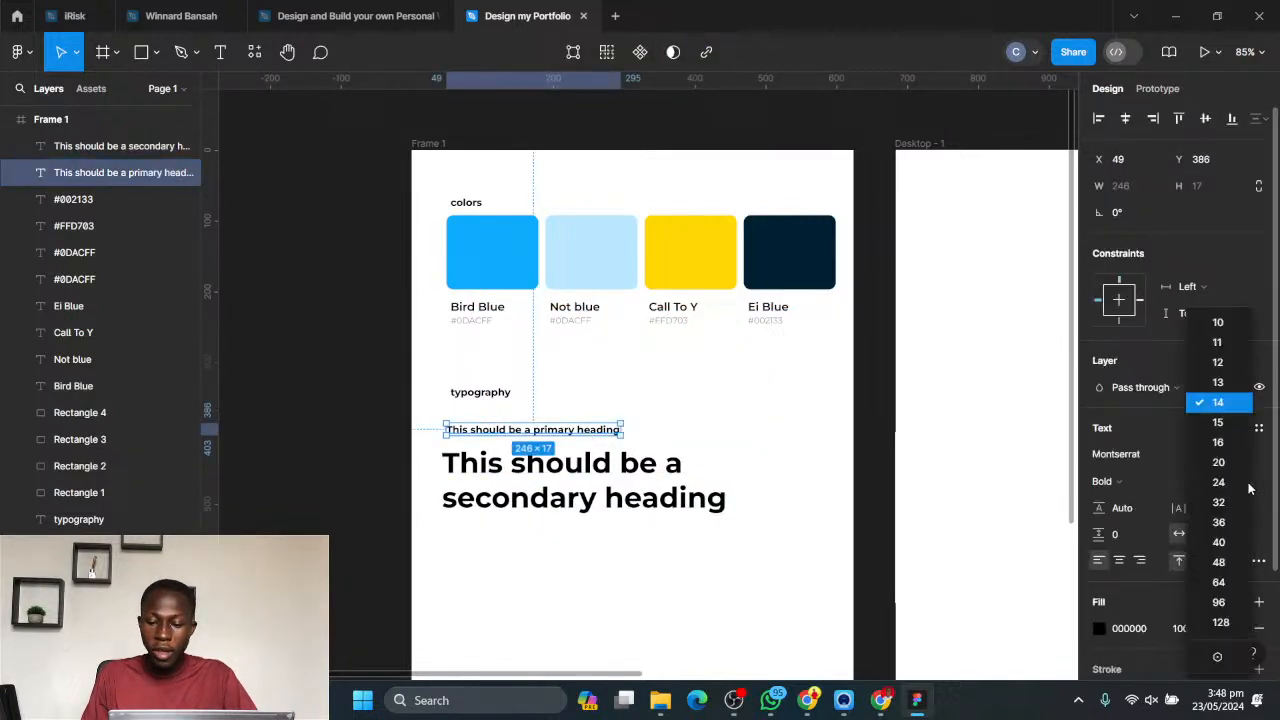
pyautogui.click(757, 449)
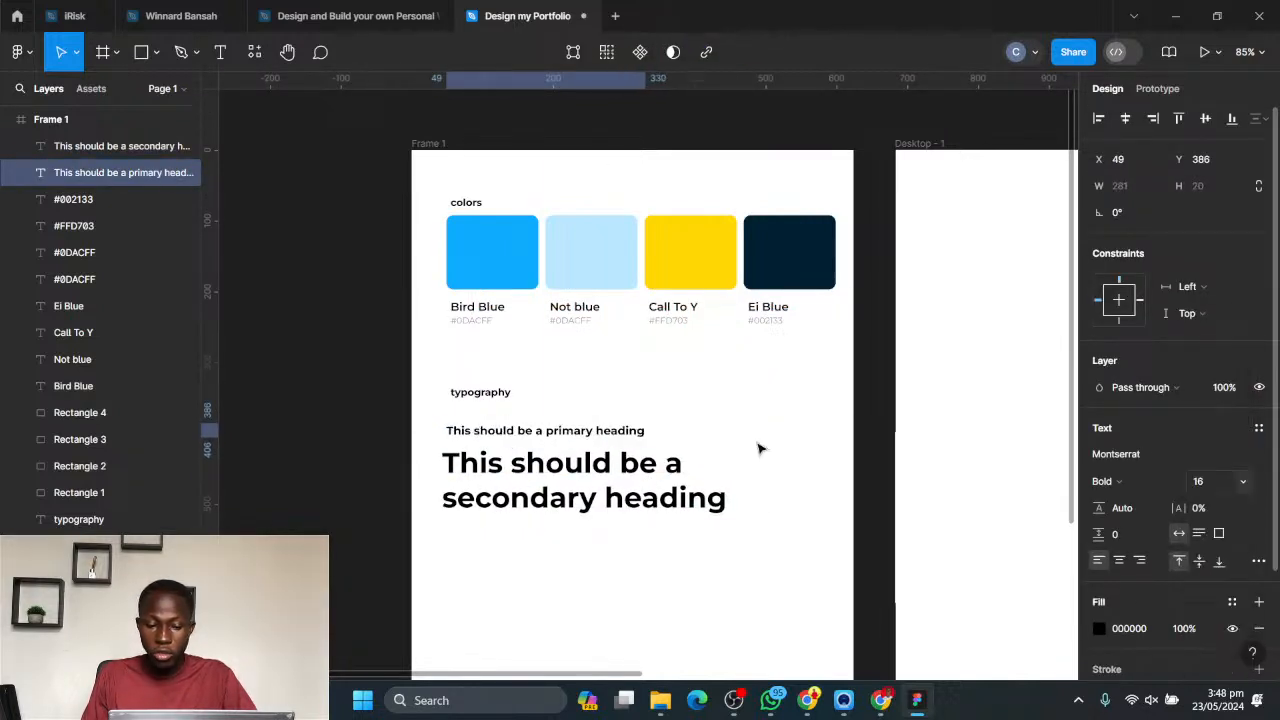
pyautogui.click(702, 426)
pyautogui.click(630, 438)
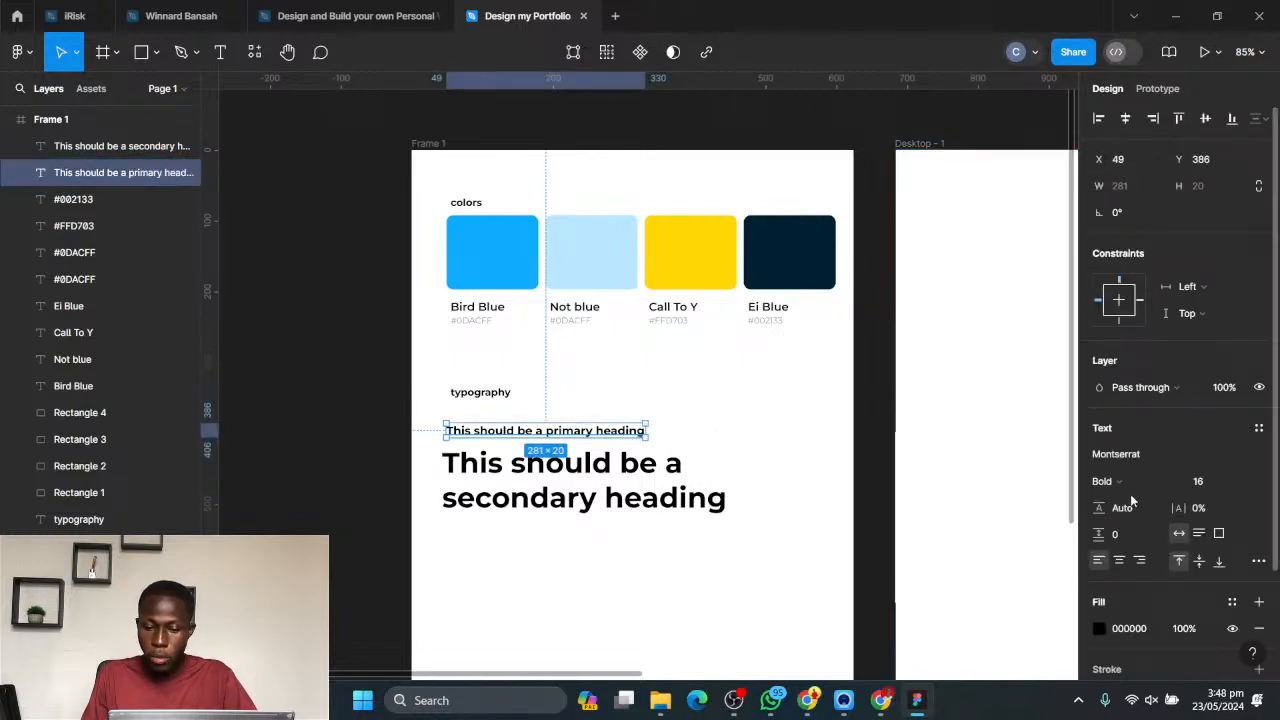
pyautogui.click(1152, 481)
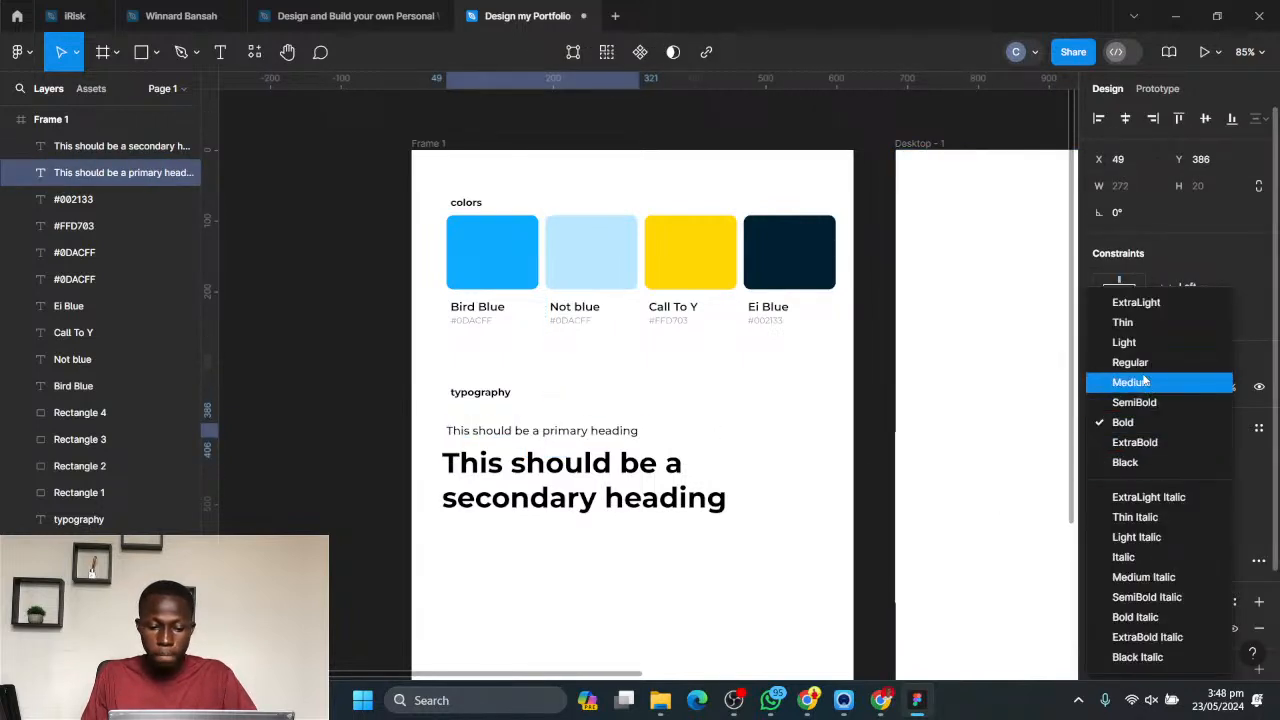
pyautogui.click(1145, 381)
pyautogui.click(709, 400)
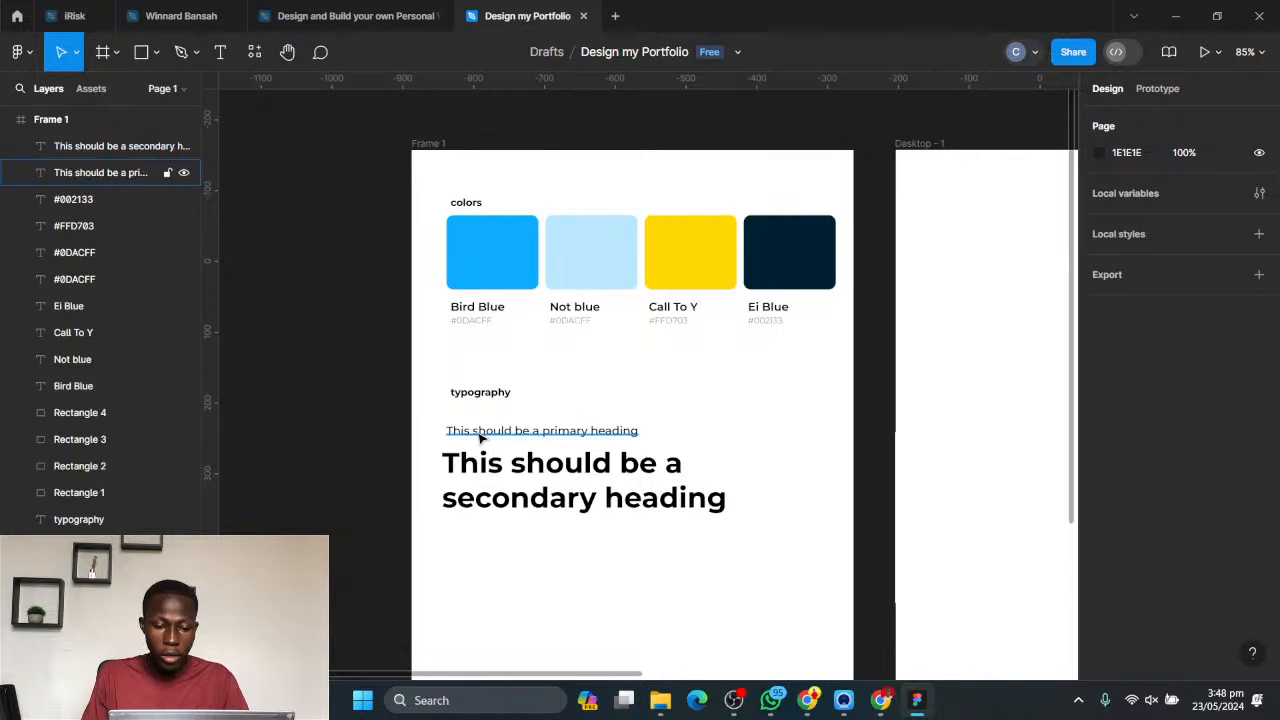
# - Move the primary heading slightly to the right so it starts past the secondary heading's left edge
pyautogui.scroll(5, 519, 433)
pyautogui.moveTo(519, 433); pyautogui.dragTo(537, 436)
pyautogui.click(489, 409)
pyautogui.scroll(5, 420, 443)
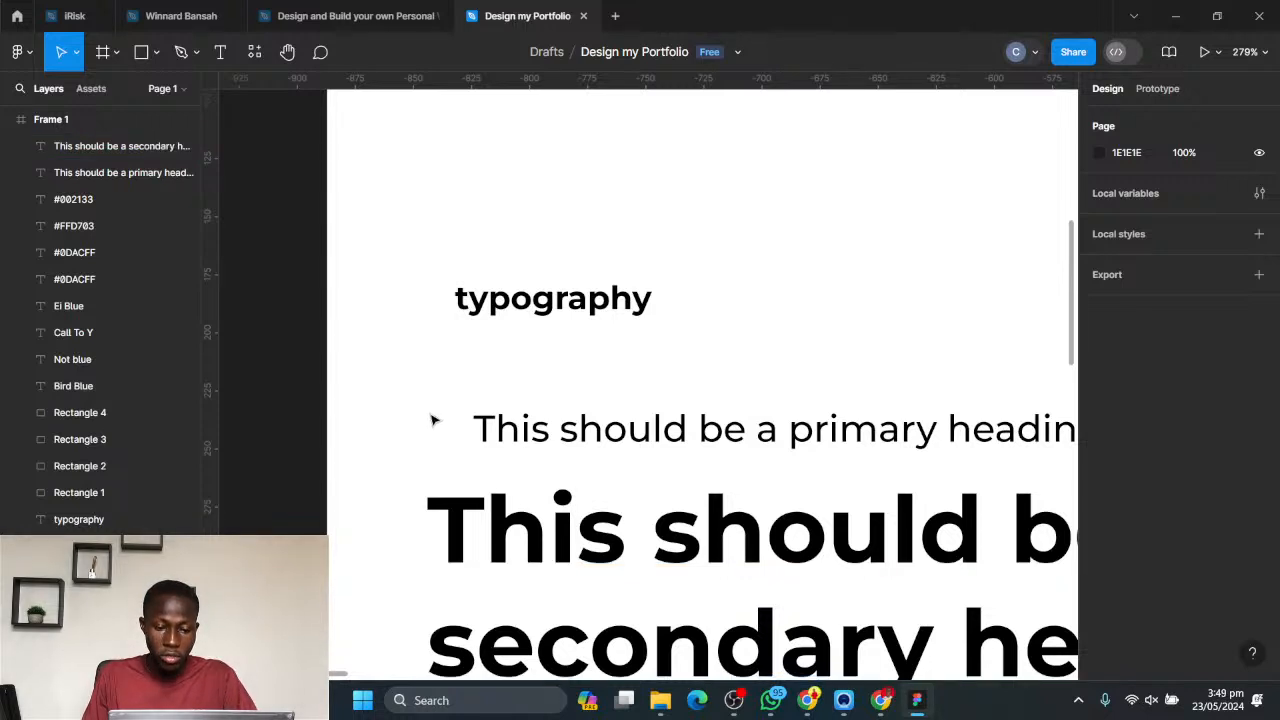
# - Draw a thin vertical rectangle about 3 × 18 in the gap before the primary heading
pyautogui.click(145, 55)
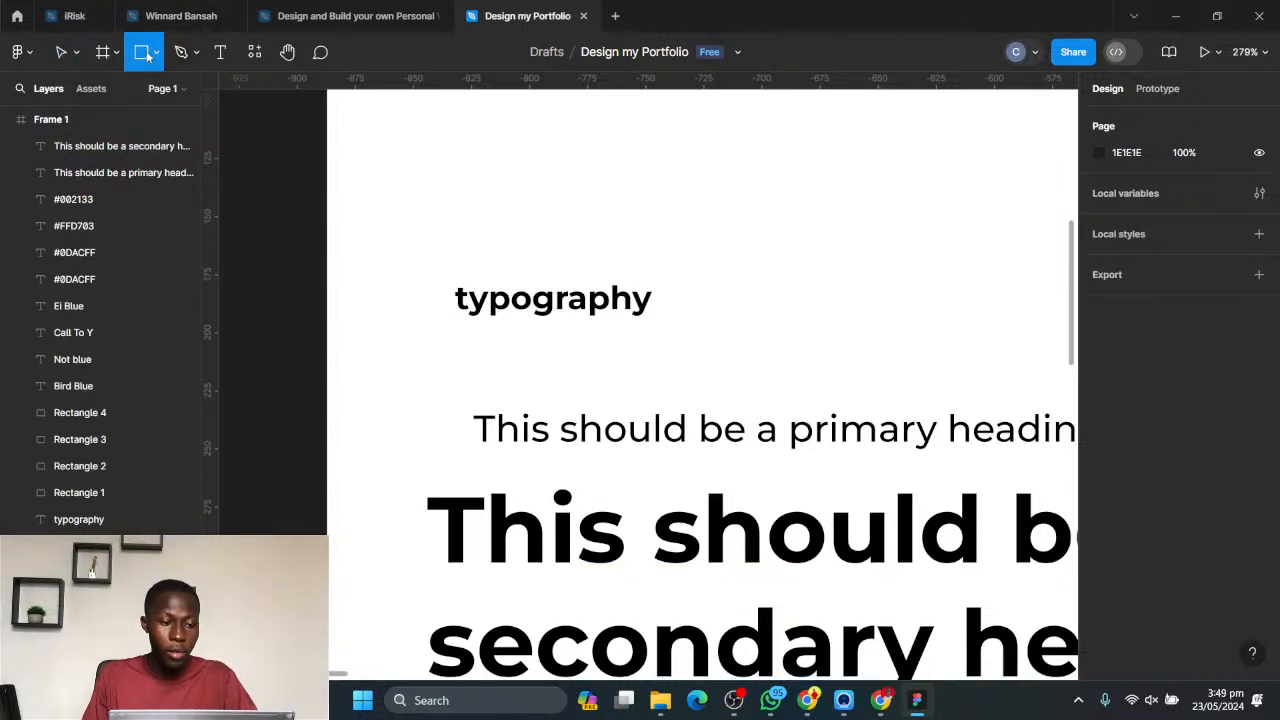
pyautogui.hotkey('ctrl', 'z')
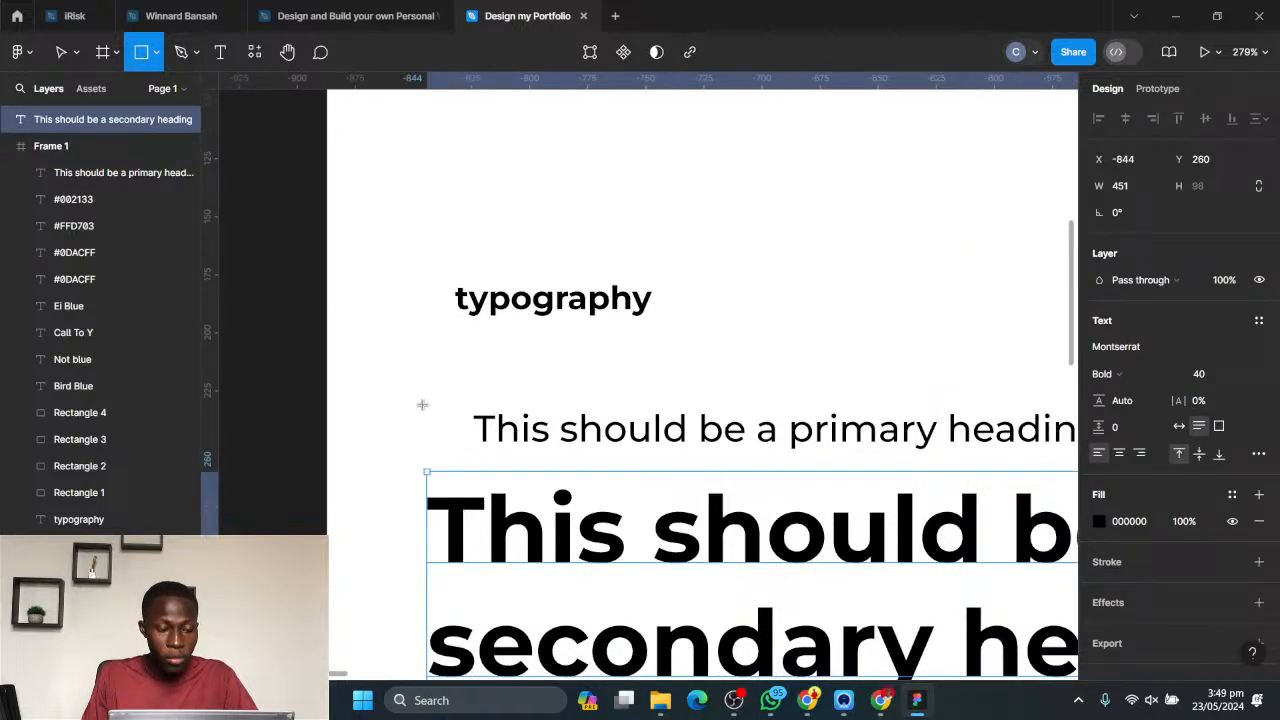
pyautogui.moveTo(433, 409); pyautogui.dragTo(434, 452)
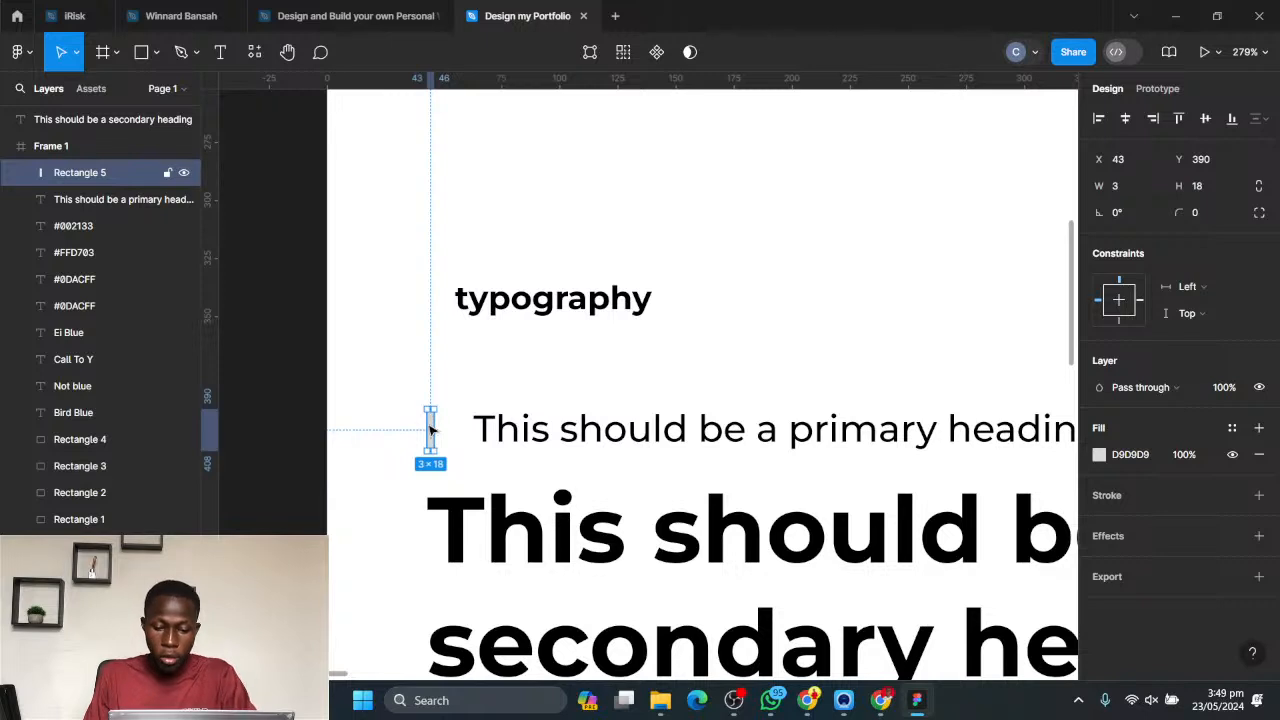
# - Move the thin rectangle closer to the primary heading, to about X 51, Y 389
pyautogui.hotkey('ctrl', '+')
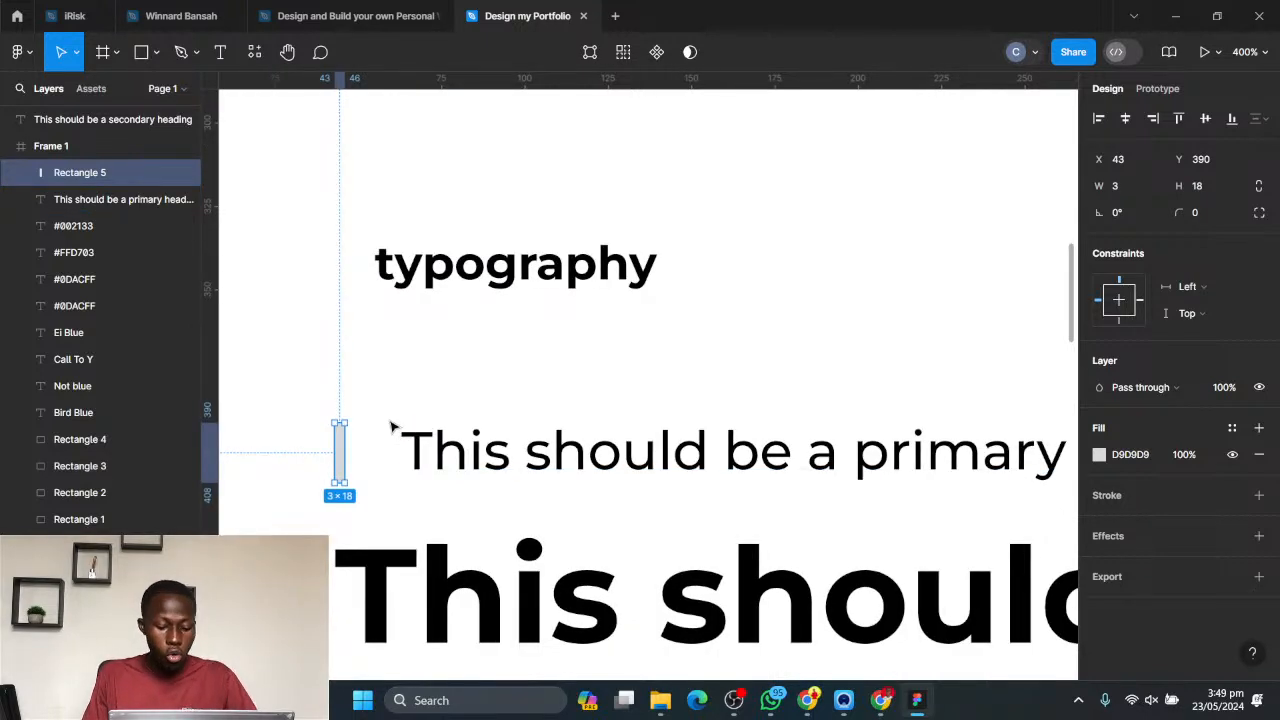
pyautogui.moveTo(371, 423); pyautogui.dragTo(481, 400)
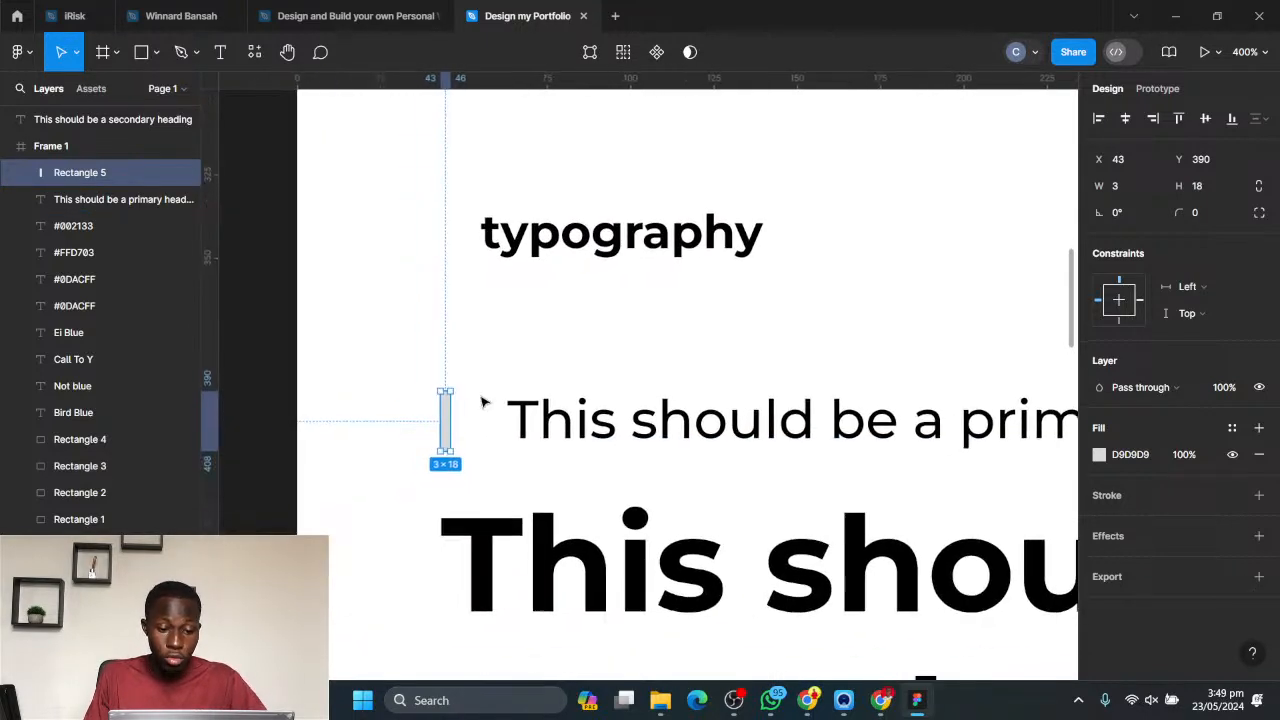
pyautogui.scroll(3, 481, 402)
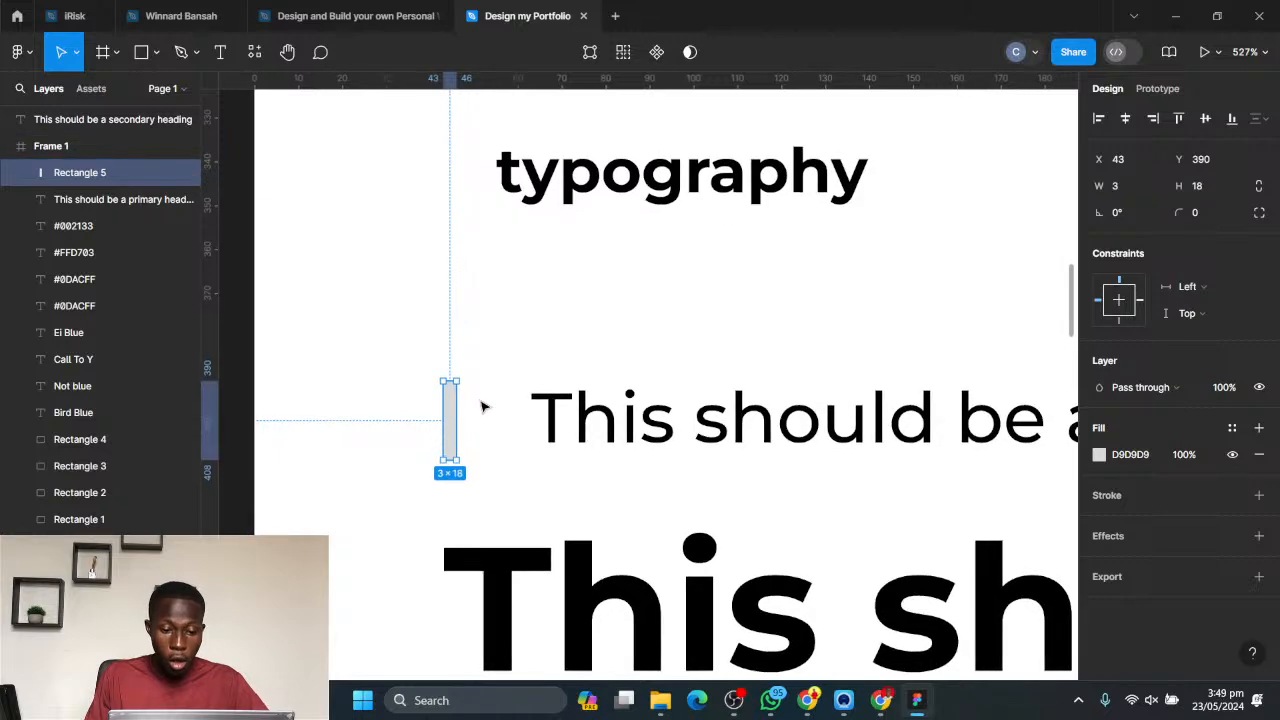
pyautogui.scroll(2, 481, 405)
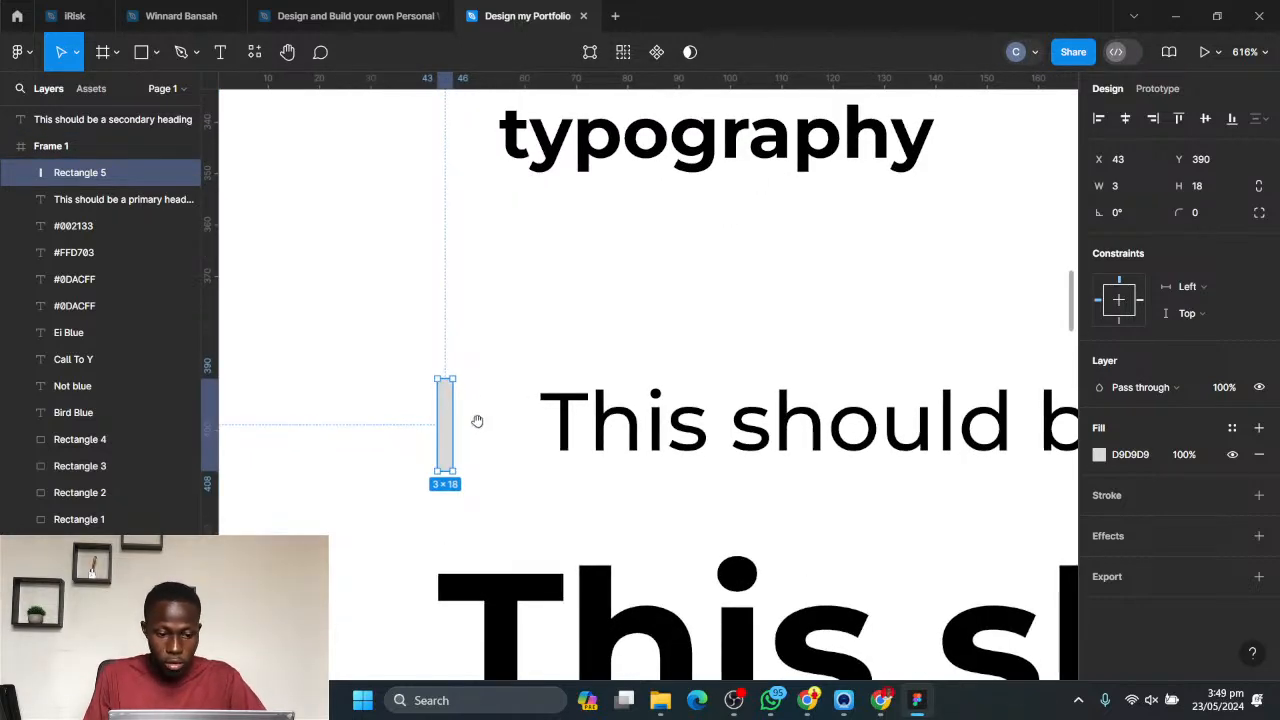
pyautogui.moveTo(463, 429); pyautogui.dragTo(575, 379)
pyautogui.scroll(3, 622, 378)
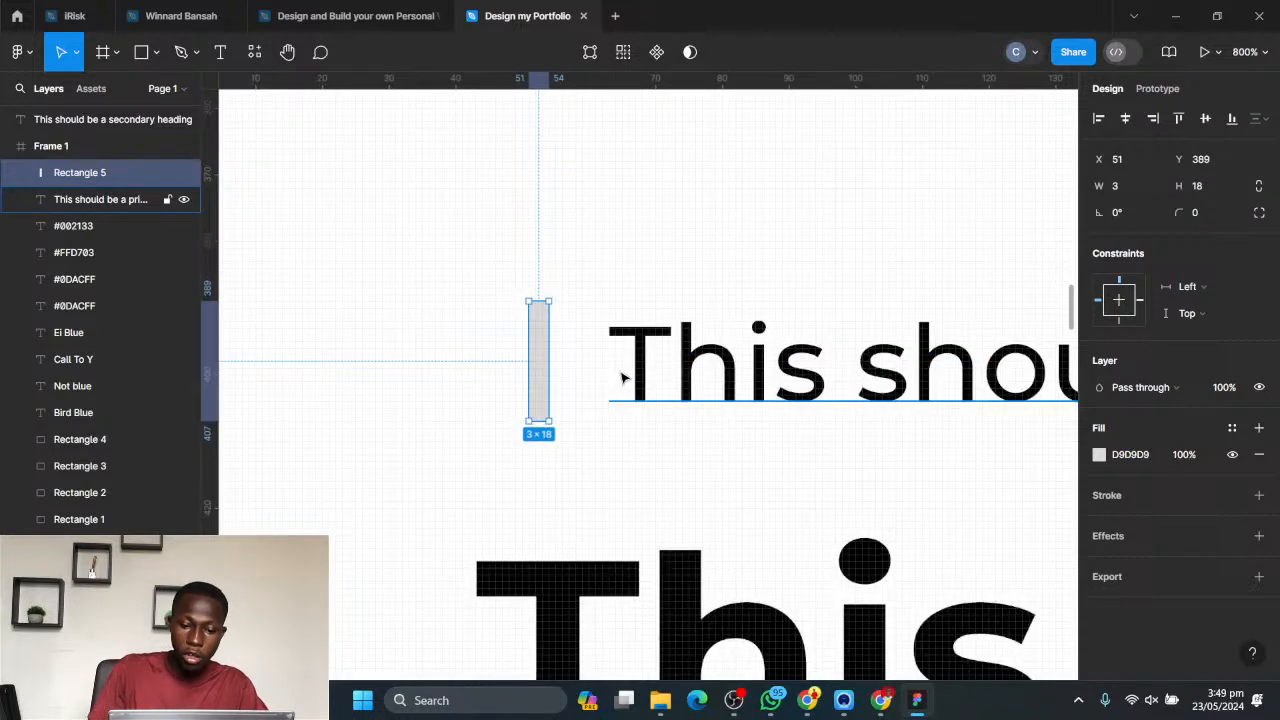
# - Fill the thin rectangle with the page's blue, 0DACFF
pyautogui.click(1099, 455)
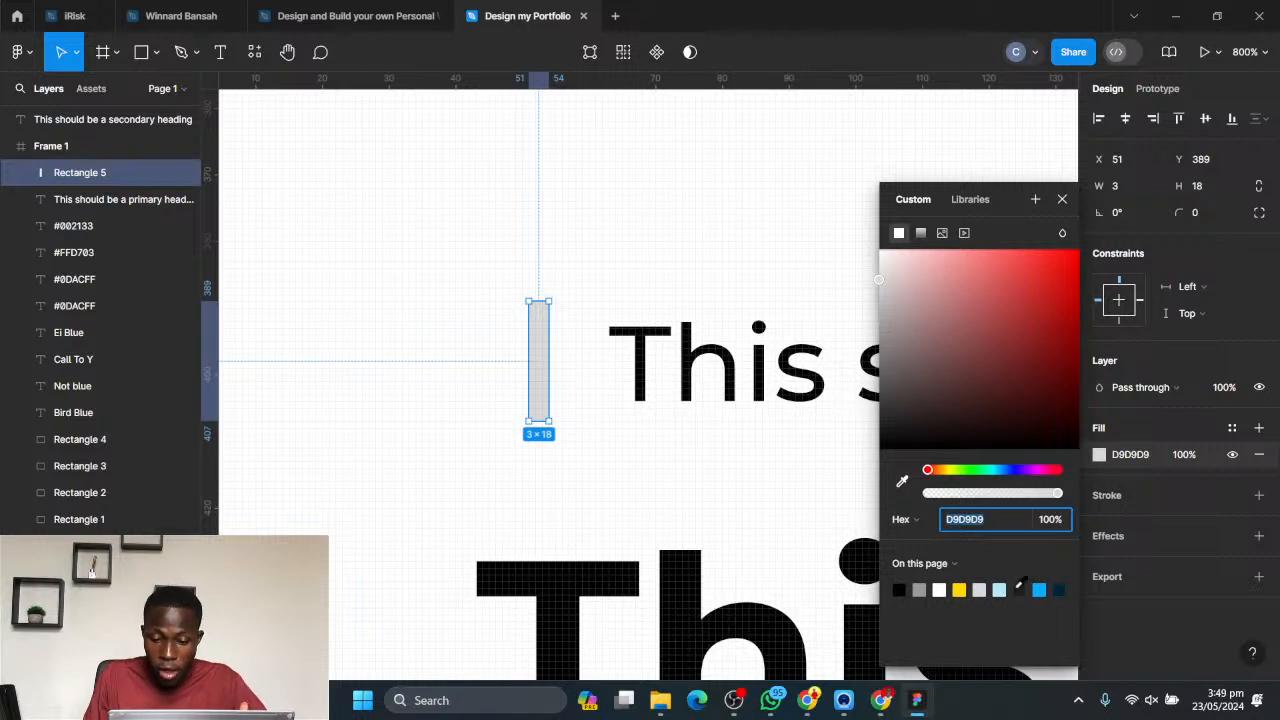
pyautogui.click(1041, 590)
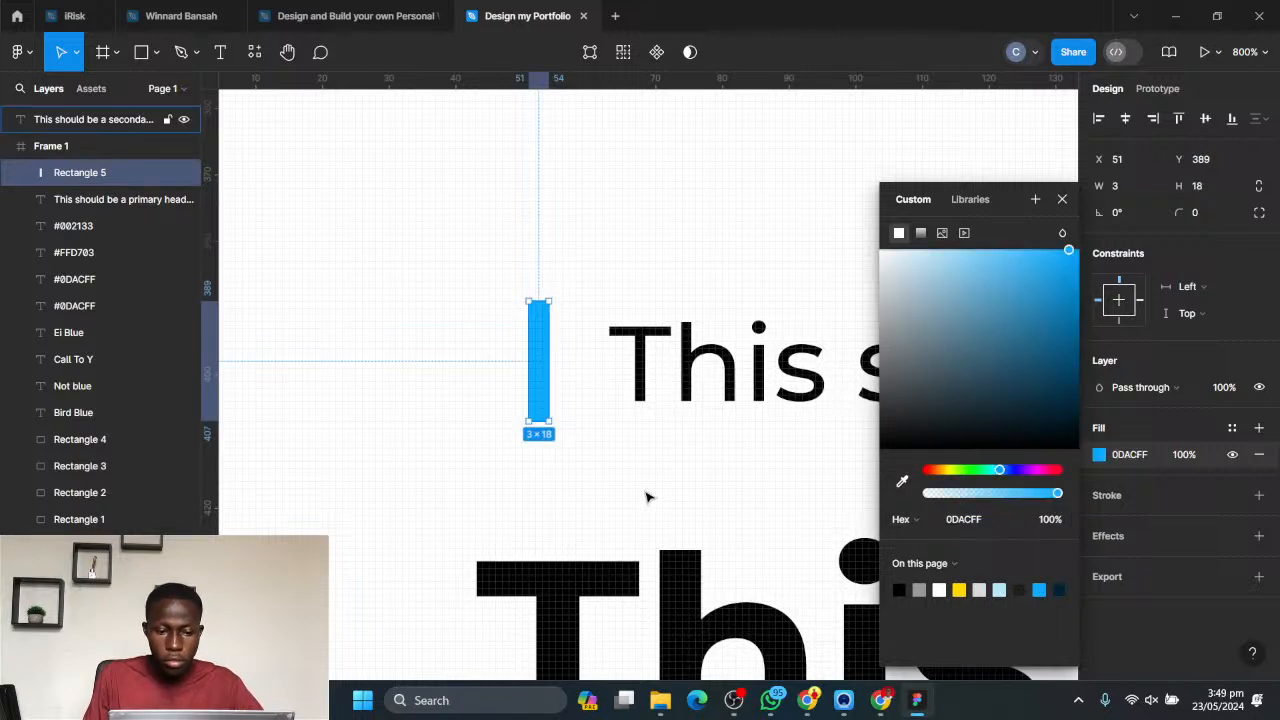
pyautogui.click(649, 494)
pyautogui.click(535, 379)
pyautogui.click(558, 290)
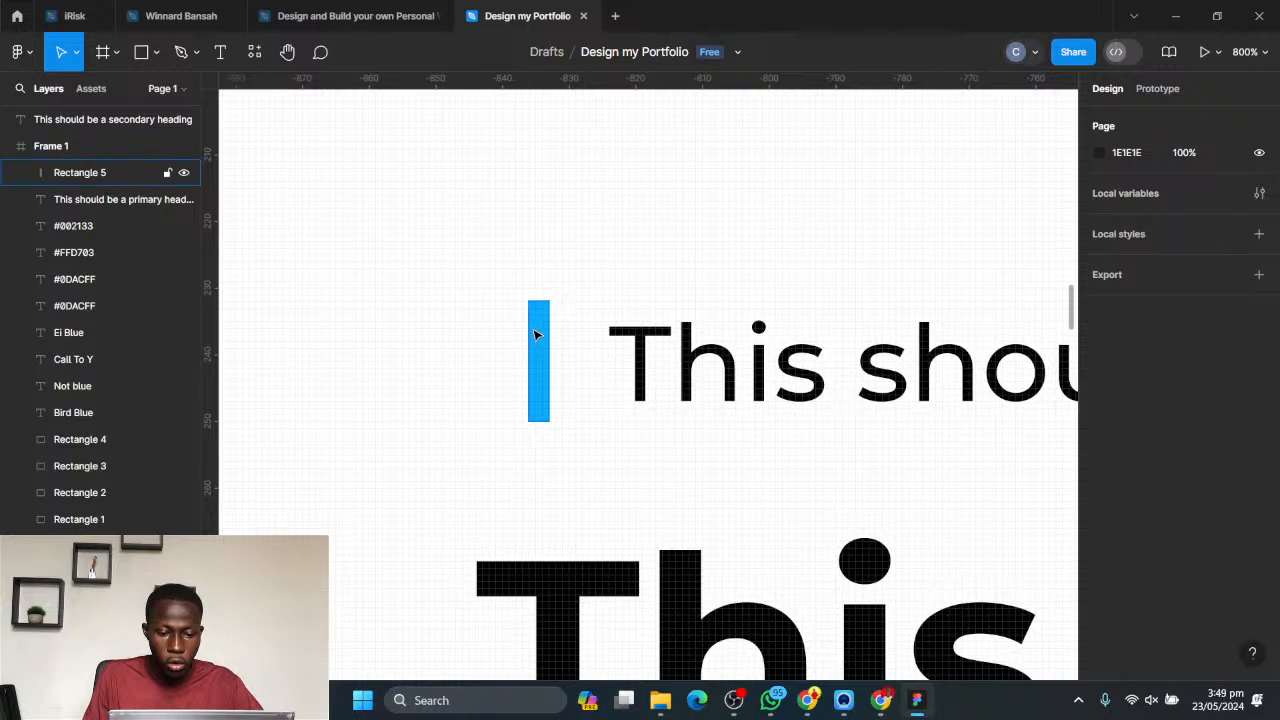
# - Rotate the blue bar to a slant of about -32.6° before the primary heading and shorten it to about 16.5
pyautogui.click(534, 334)
pyautogui.moveTo(558, 292); pyautogui.dragTo(591, 306)
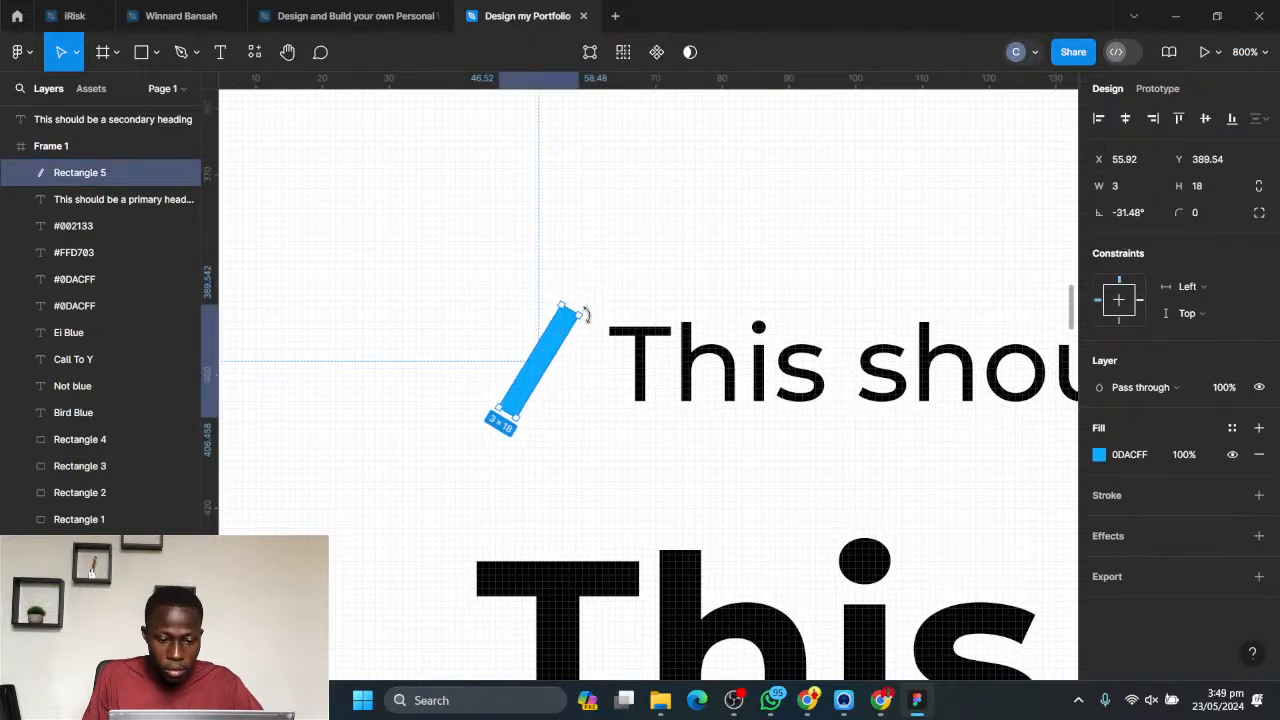
pyautogui.moveTo(586, 315); pyautogui.dragTo(612, 316)
pyautogui.moveTo(542, 366)
pyautogui.mouseDown()
pyautogui.moveTo(563, 340)
pyautogui.moveTo(549, 362)
pyautogui.mouseUp()
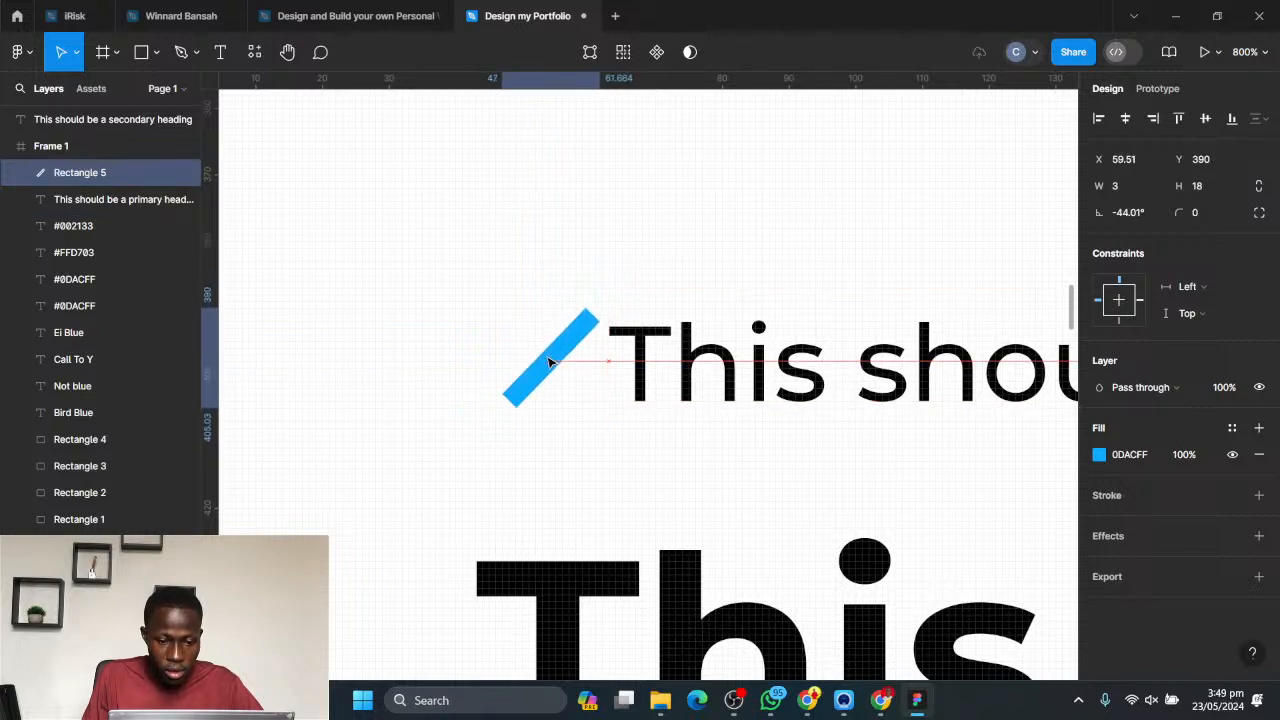
pyautogui.click(614, 331)
pyautogui.click(592, 328)
pyautogui.moveTo(611, 318); pyautogui.dragTo(609, 313)
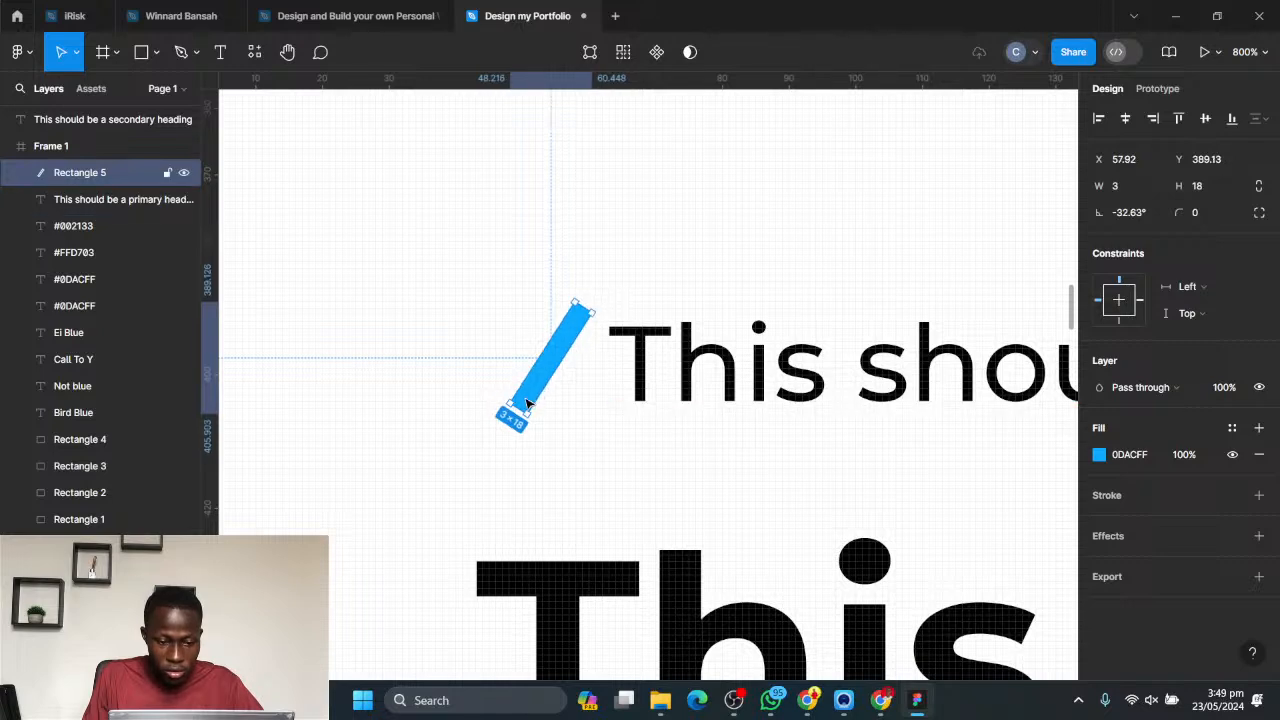
pyautogui.moveTo(508, 397); pyautogui.dragTo(526, 408)
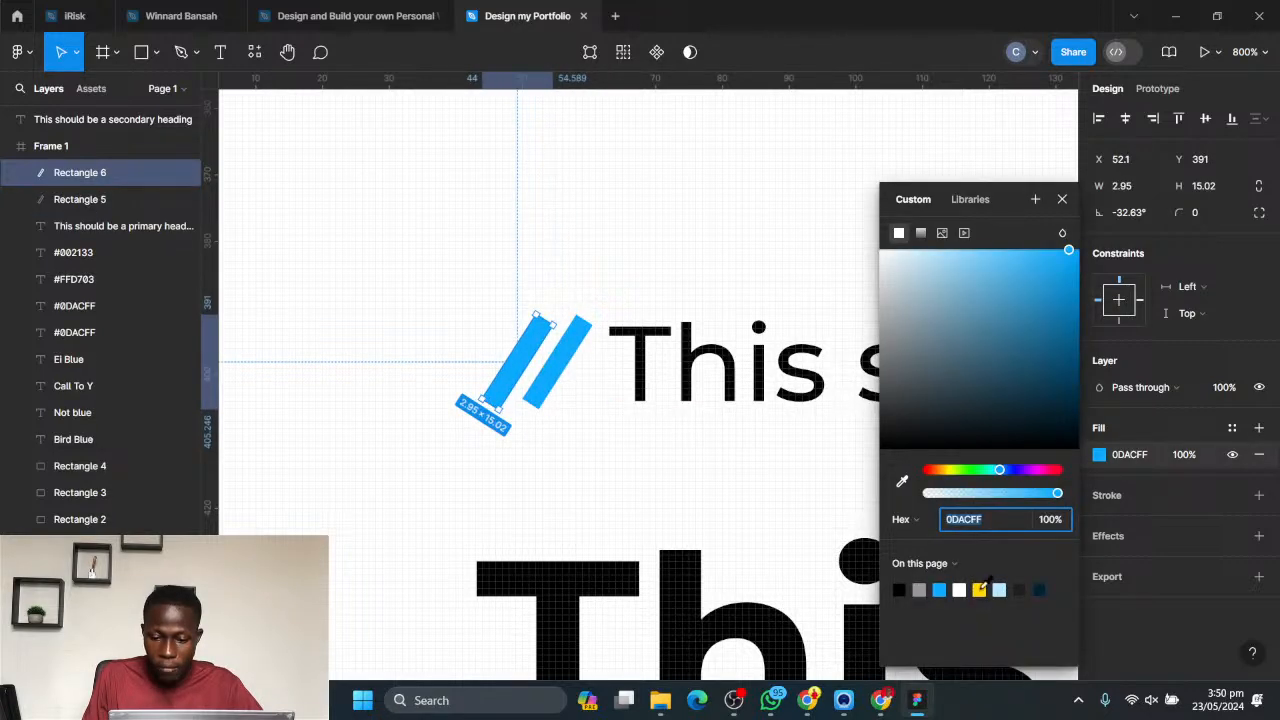
# - Place a copy of the slanted blue bar just to its left and colour that bar yellow
pyautogui.click(979, 590)
pyautogui.click(855, 458)
pyautogui.scroll(-10, 660, 300)
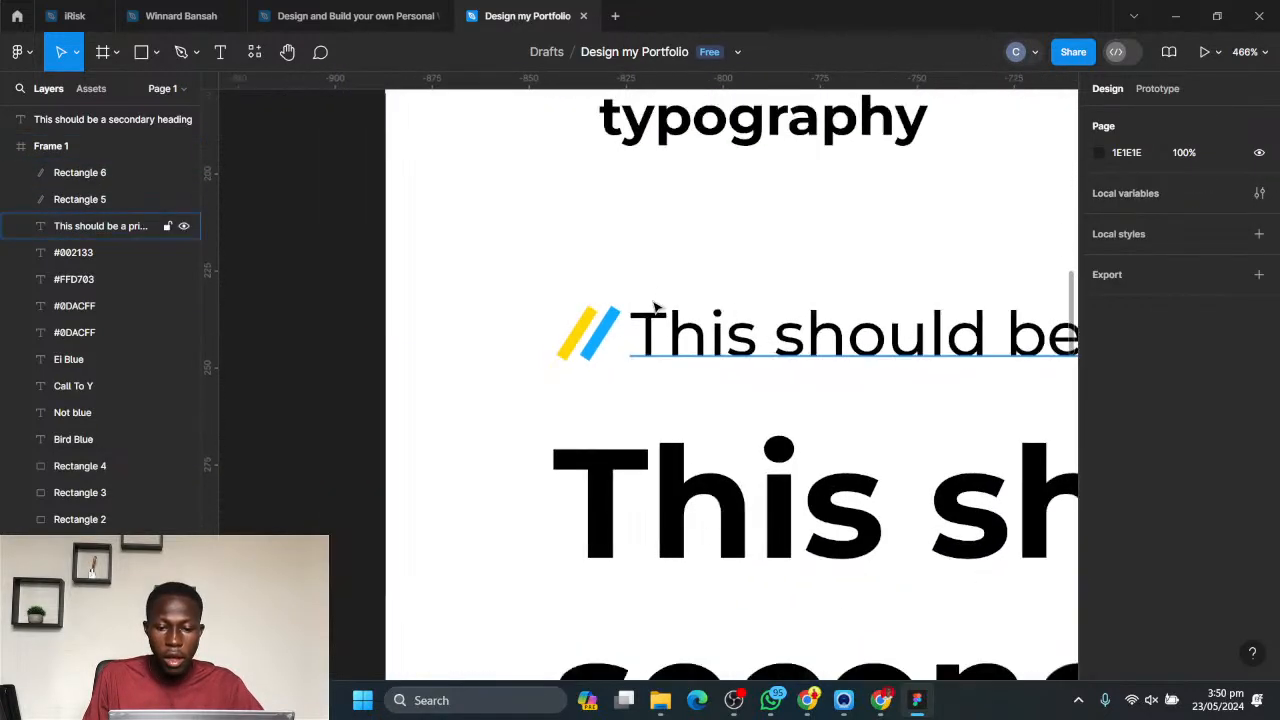
pyautogui.scroll(-5, 656, 313)
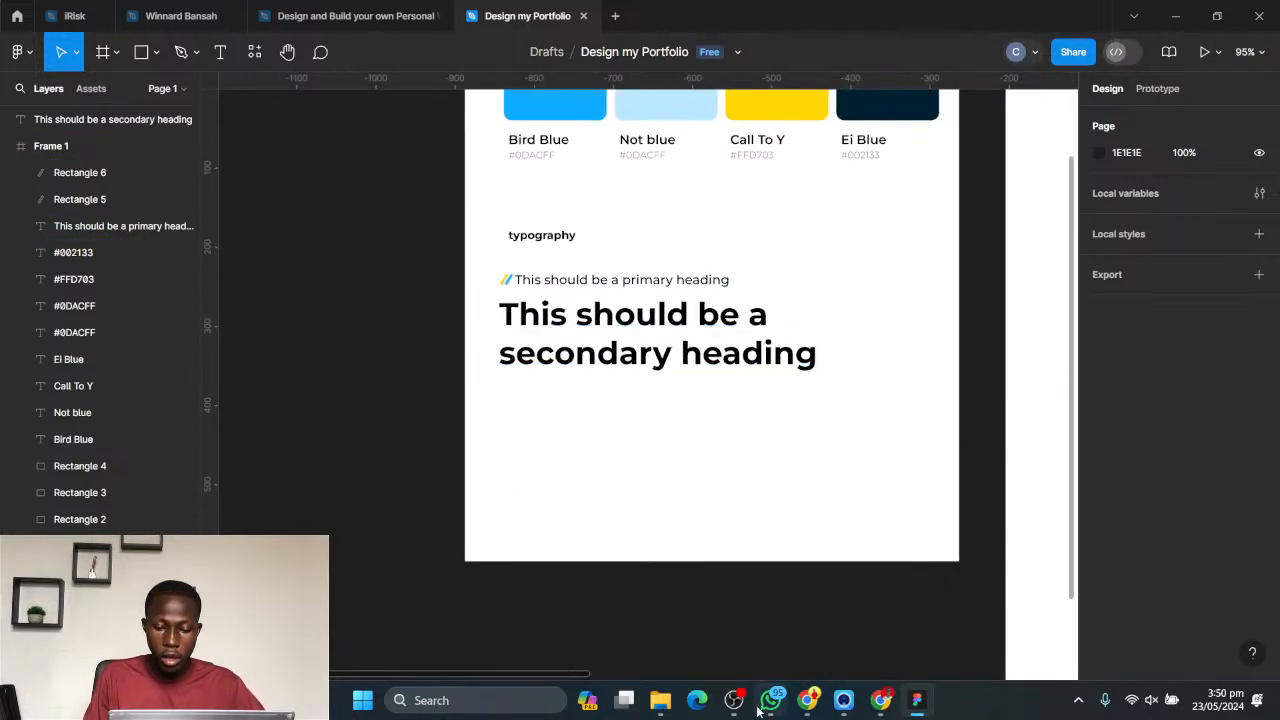
# - Switch to Chrome and search in a new tab for "lorem ipsum generator"
pyautogui.click(807, 700)
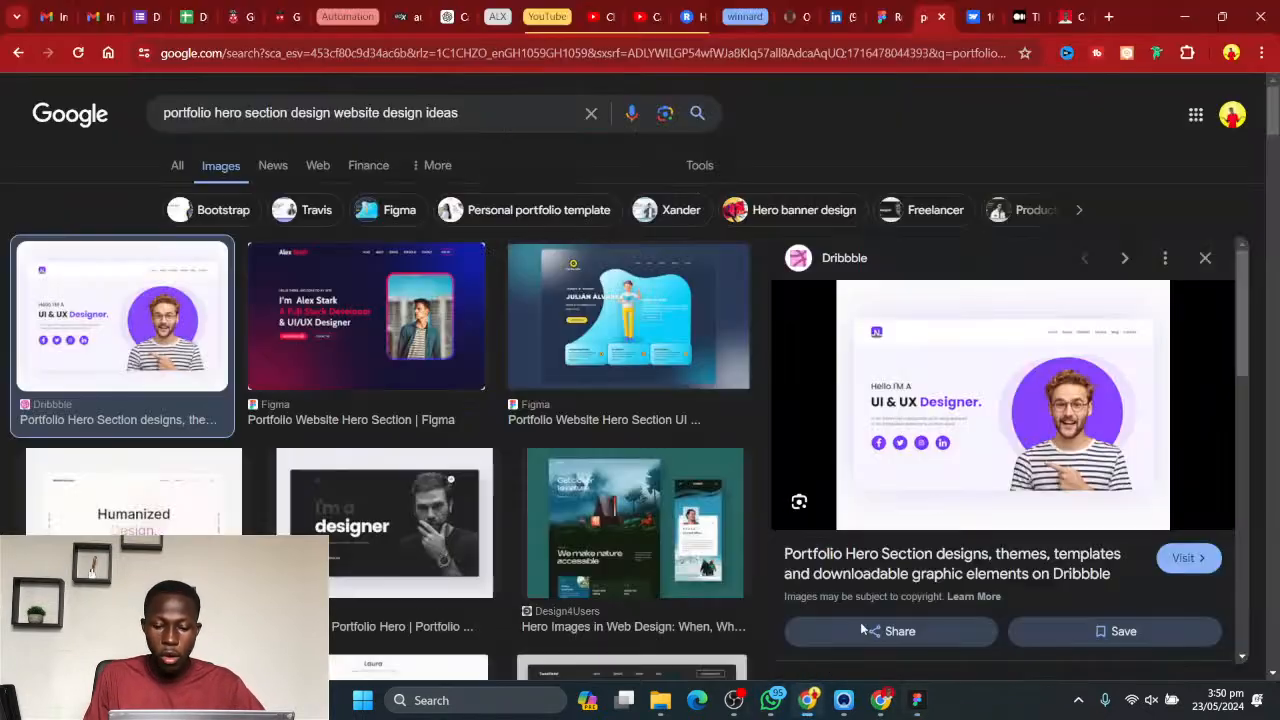
pyautogui.click(1110, 18)
pyautogui.write('lorem inpu')
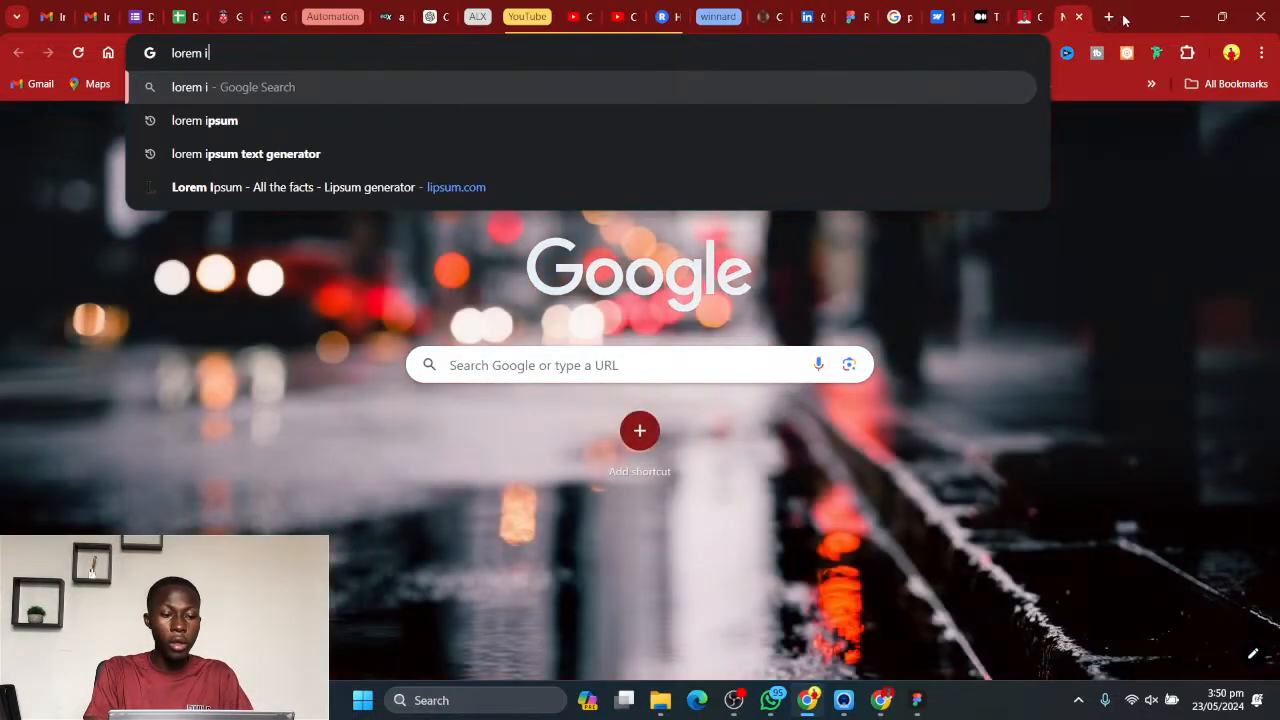
pyautogui.press('BackSpace')
pyautogui.press('BackSpace')
pyautogui.press('BackSpace')
pyautogui.write('psum d')
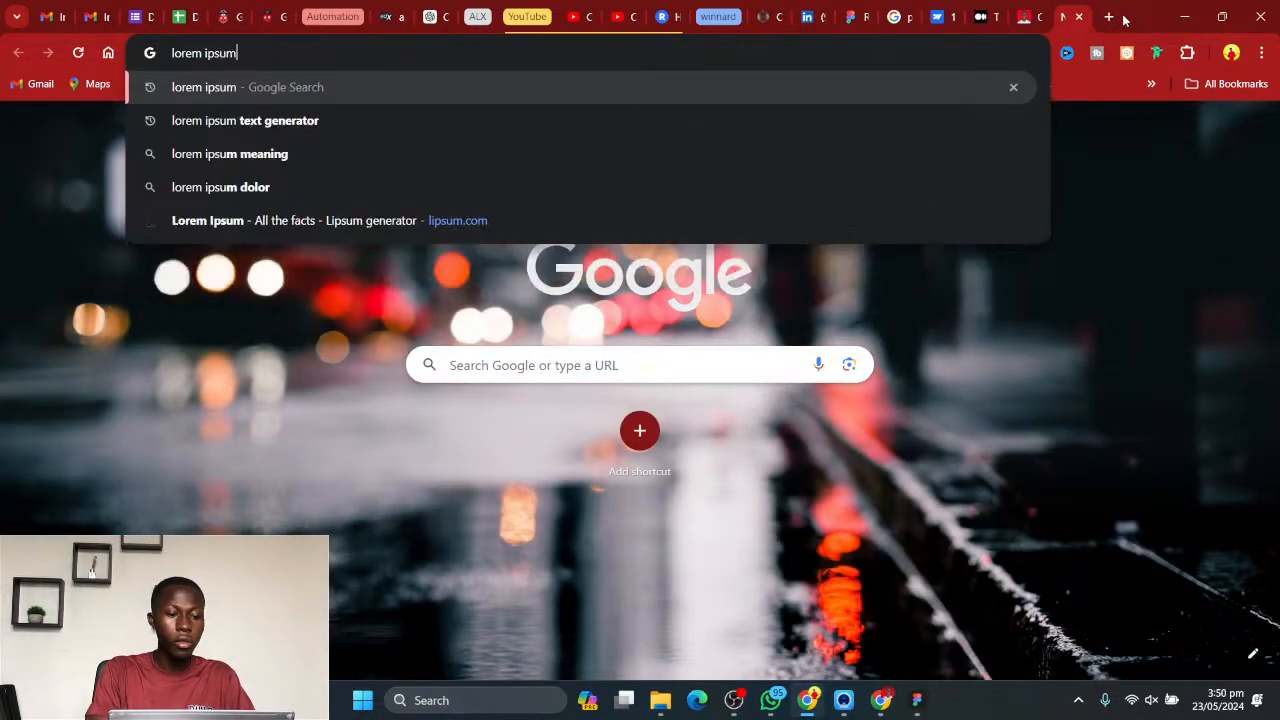
pyautogui.press('BackSpace')
pyautogui.press('BackSpace')
pyautogui.write('g')
pyautogui.press('BackSpace')
pyautogui.write('ge')
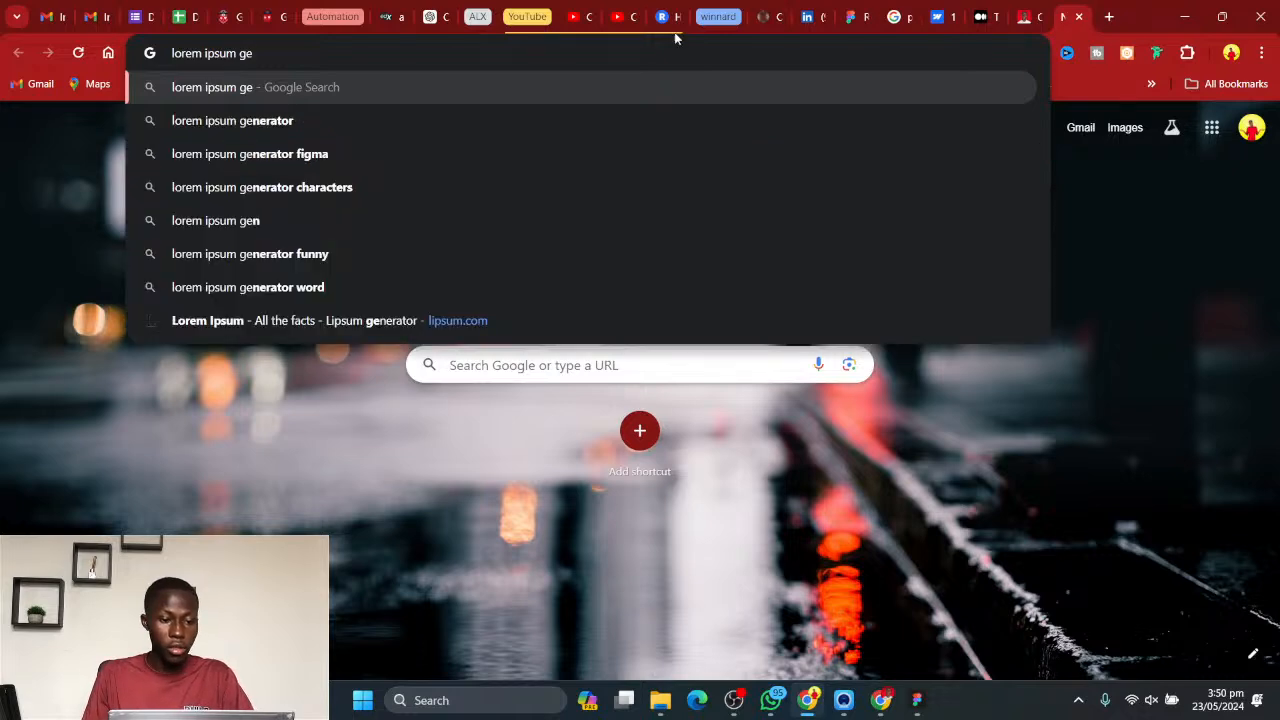
pyautogui.click(288, 121)
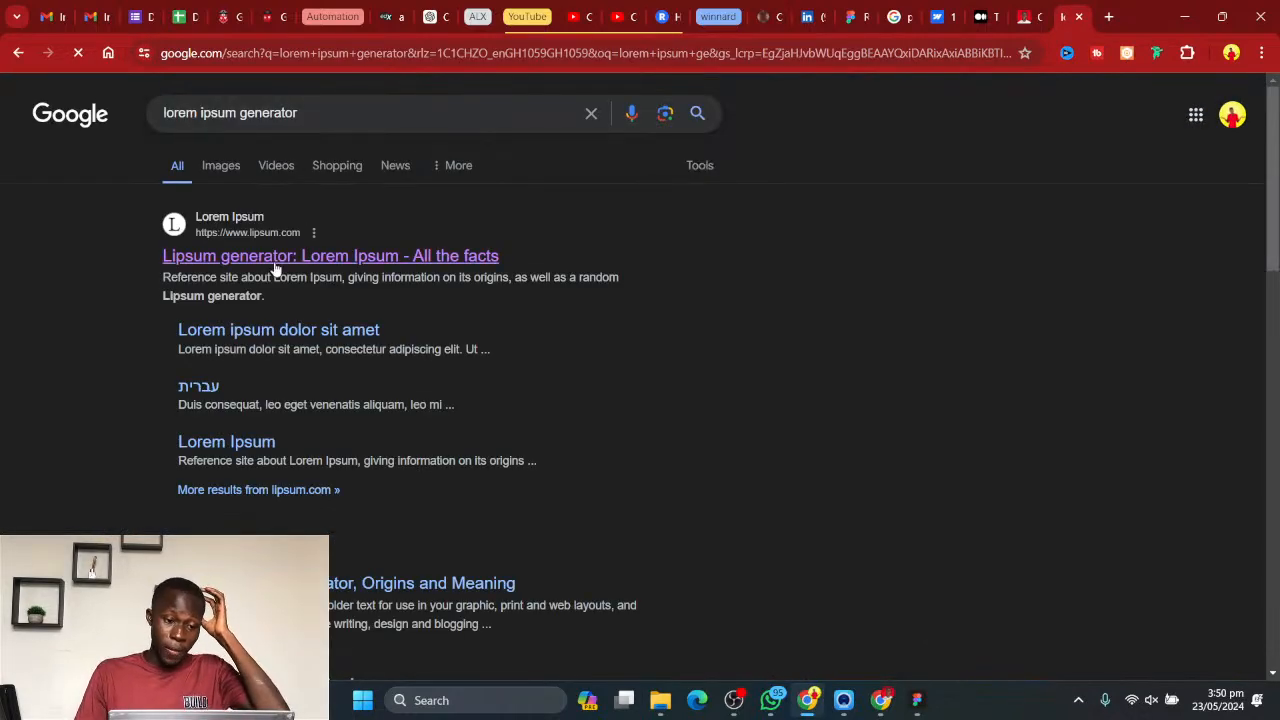
# - Open the Lorem Ipsum site (lipsum.com) and copy the first paragraph under "Where does it come from?"
pyautogui.click(282, 254)
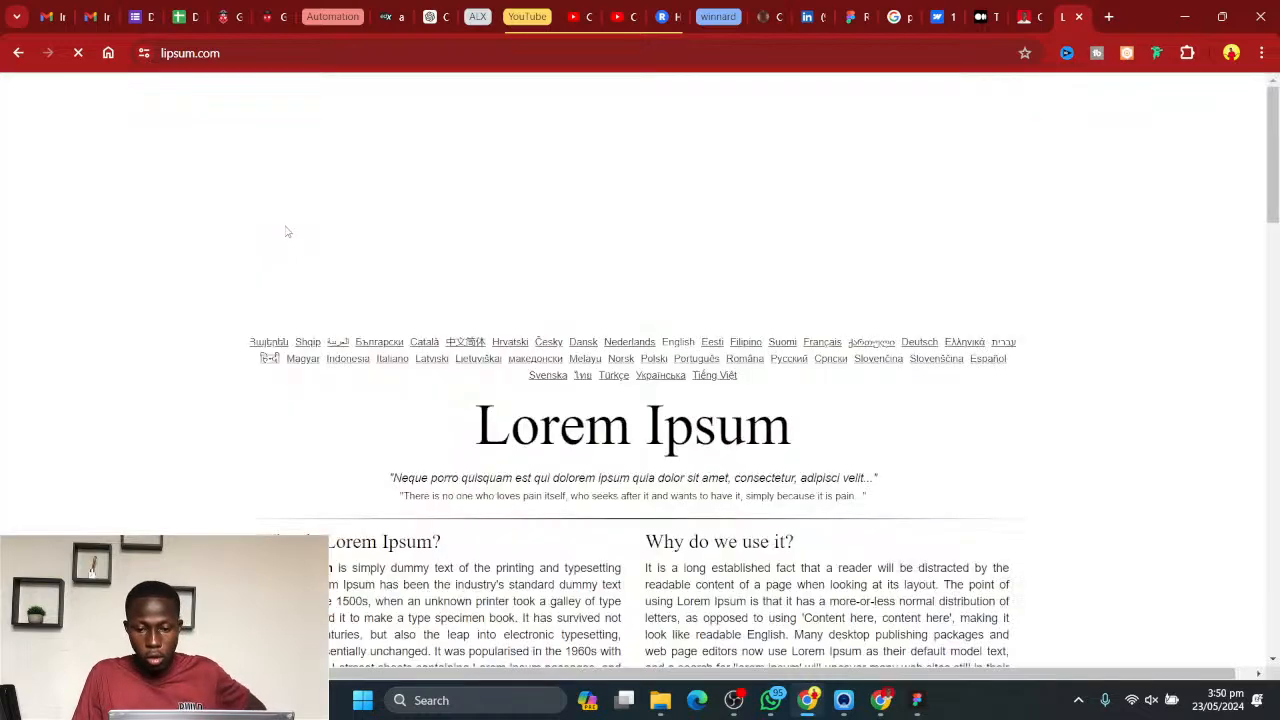
pyautogui.moveTo(254, 401); pyautogui.dragTo(560, 530)
pyautogui.moveTo(530, 485); pyautogui.dragTo(537, 485)
pyautogui.click(250, 403)
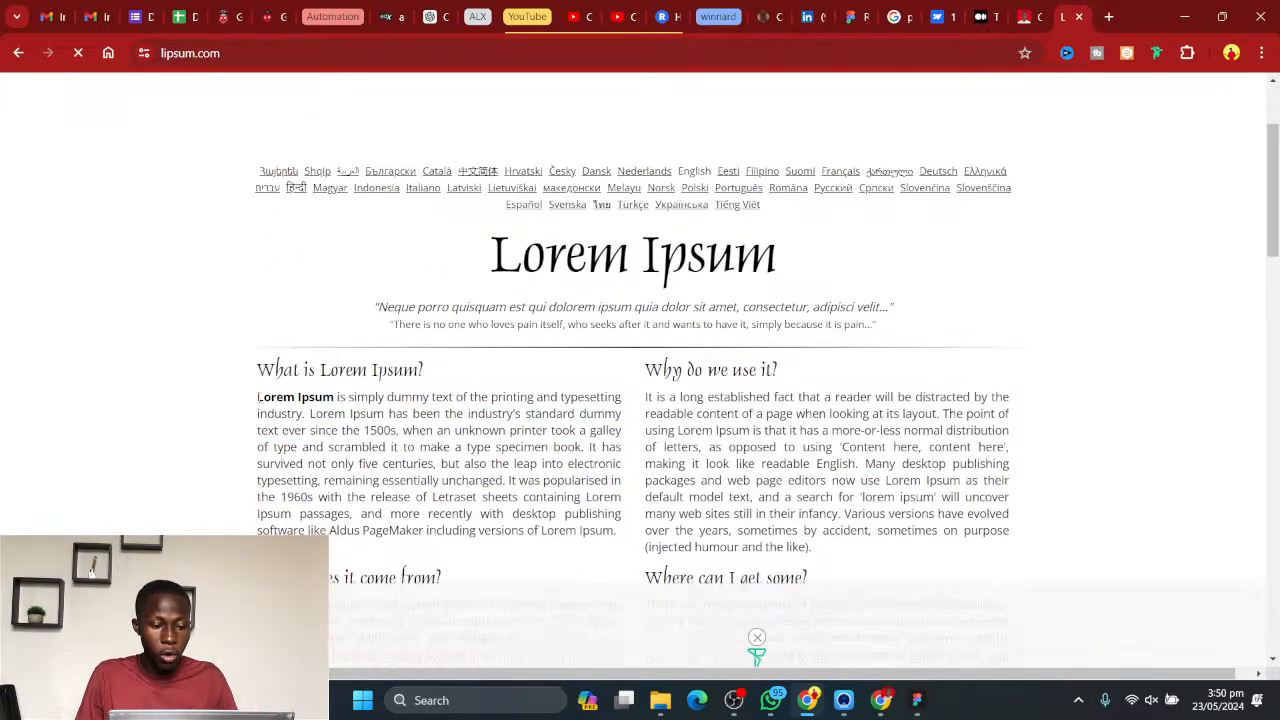
pyautogui.click(757, 638)
pyautogui.click(757, 638)
pyautogui.moveTo(625, 535); pyautogui.dragTo(560, 497)
pyautogui.click(516, 415)
pyautogui.scroll(-4, 516, 415)
pyautogui.tripleClick(420, 331)
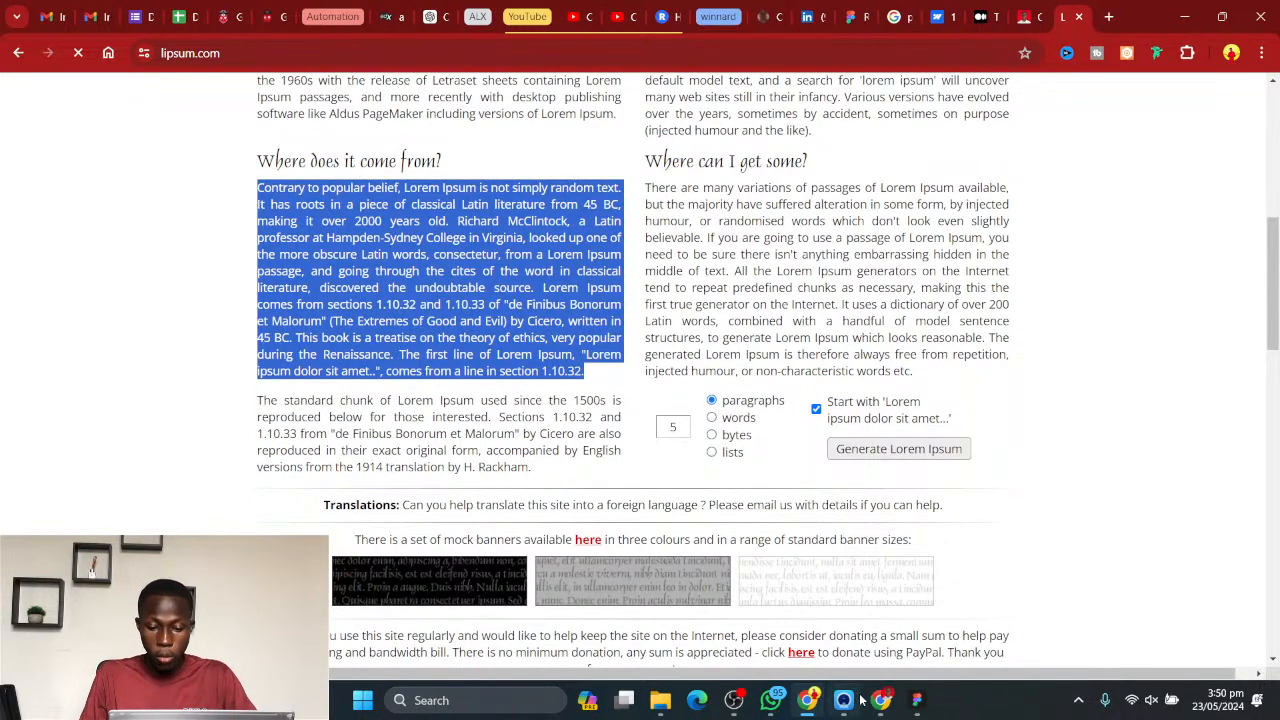
# - Switch back to Figma and paste the copied paragraph into a text box of about 456 × 148 below the secondary heading
pyautogui.click(917, 698)
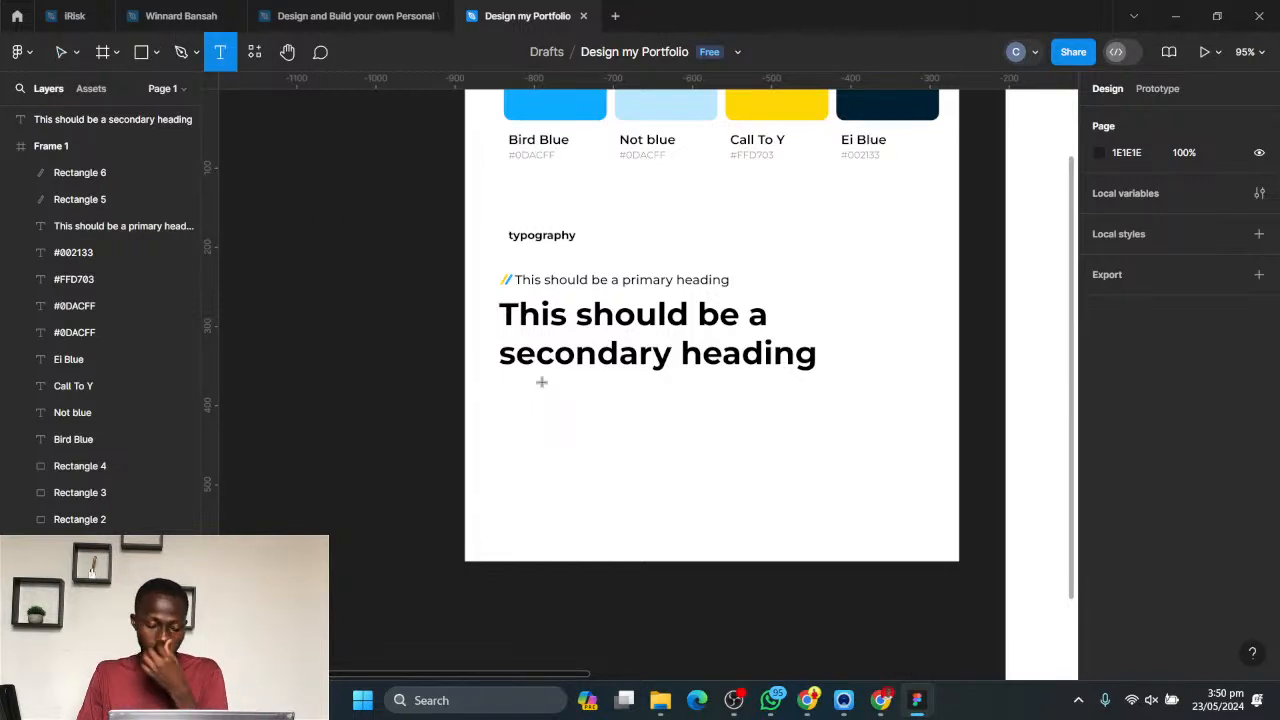
pyautogui.moveTo(498, 393); pyautogui.dragTo(859, 507)
pyautogui.hotkey('ctrl', 'v')
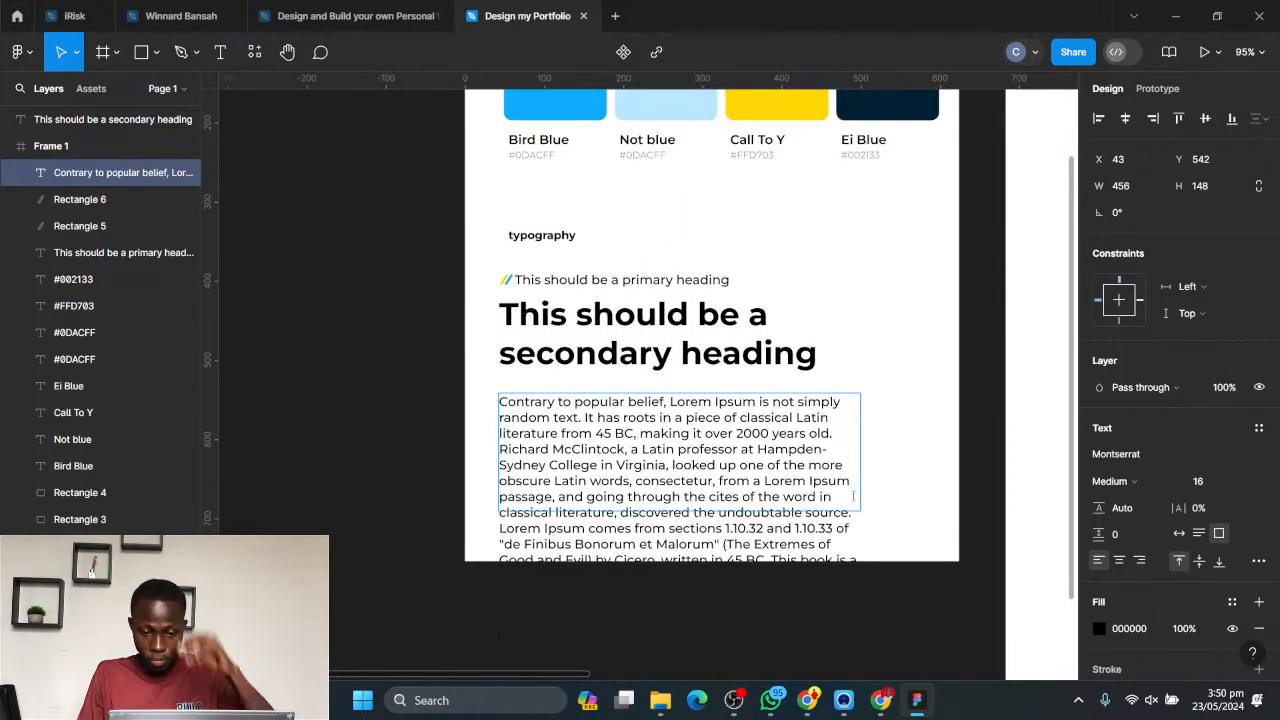
pyautogui.press('Escape')
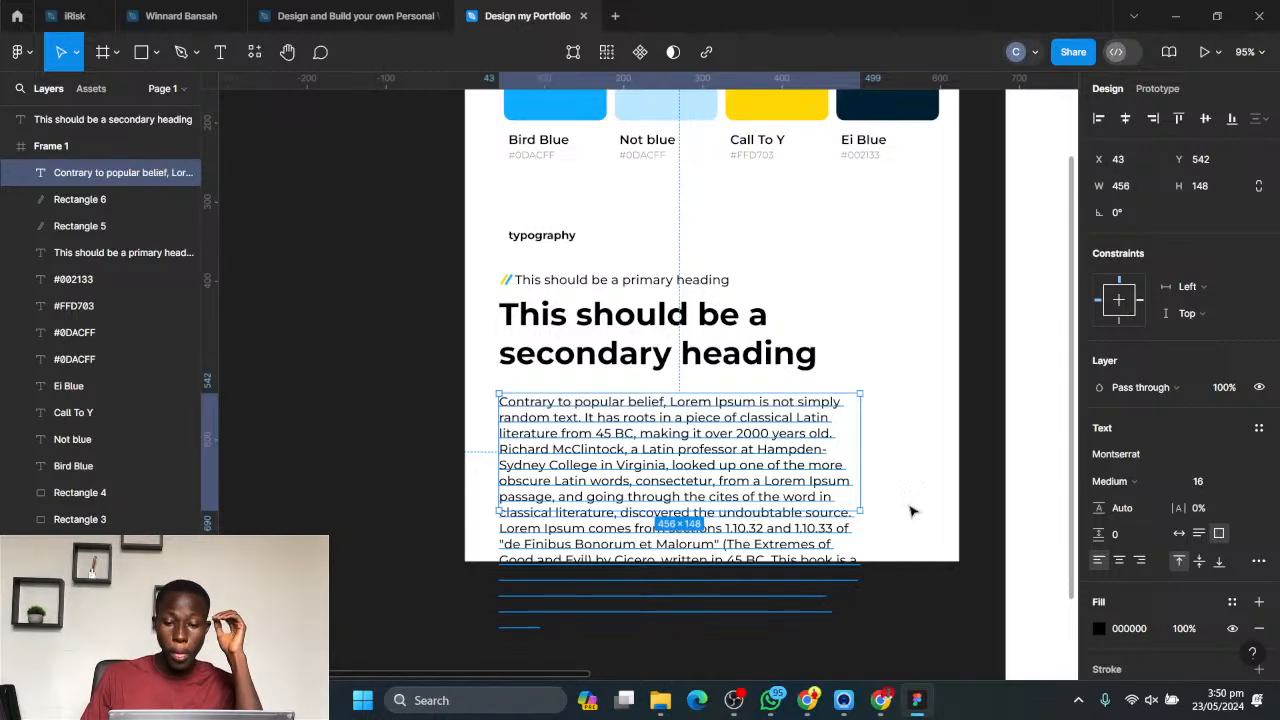
pyautogui.click(928, 455)
# - Set the sample paragraph's font size to 14 and its weight to Regular
pyautogui.click(769, 474)
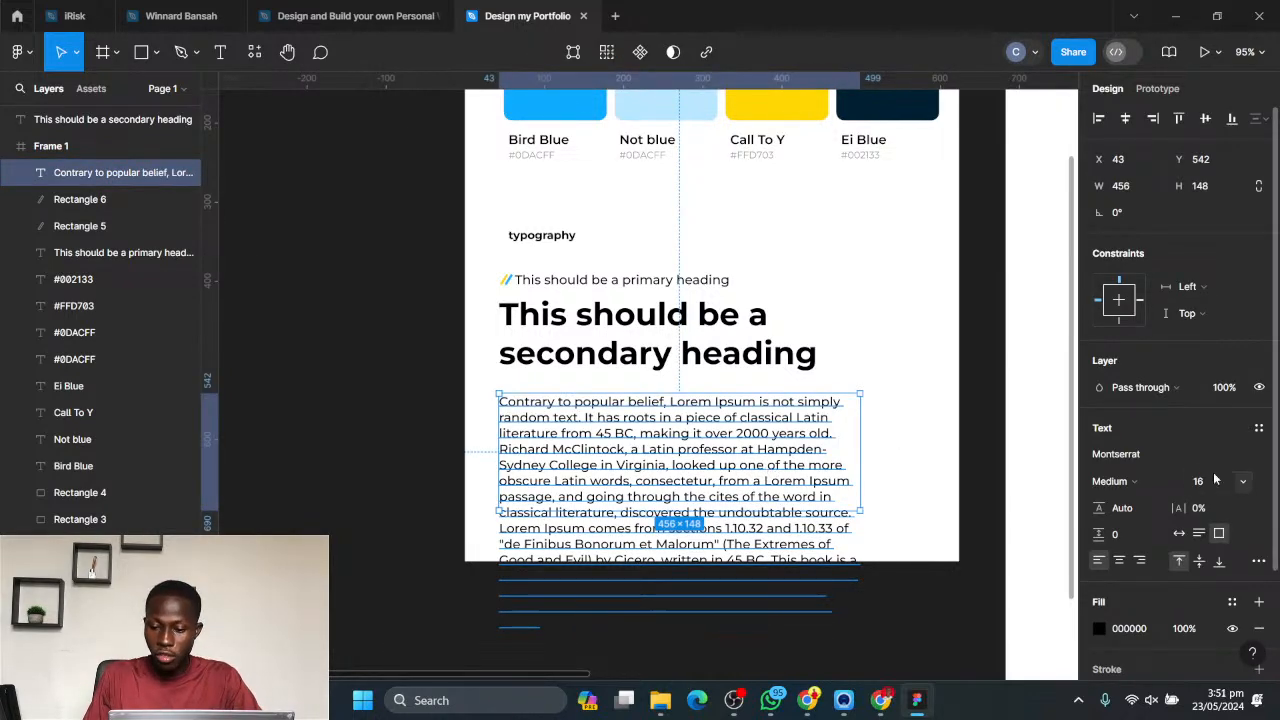
pyautogui.click(1245, 482)
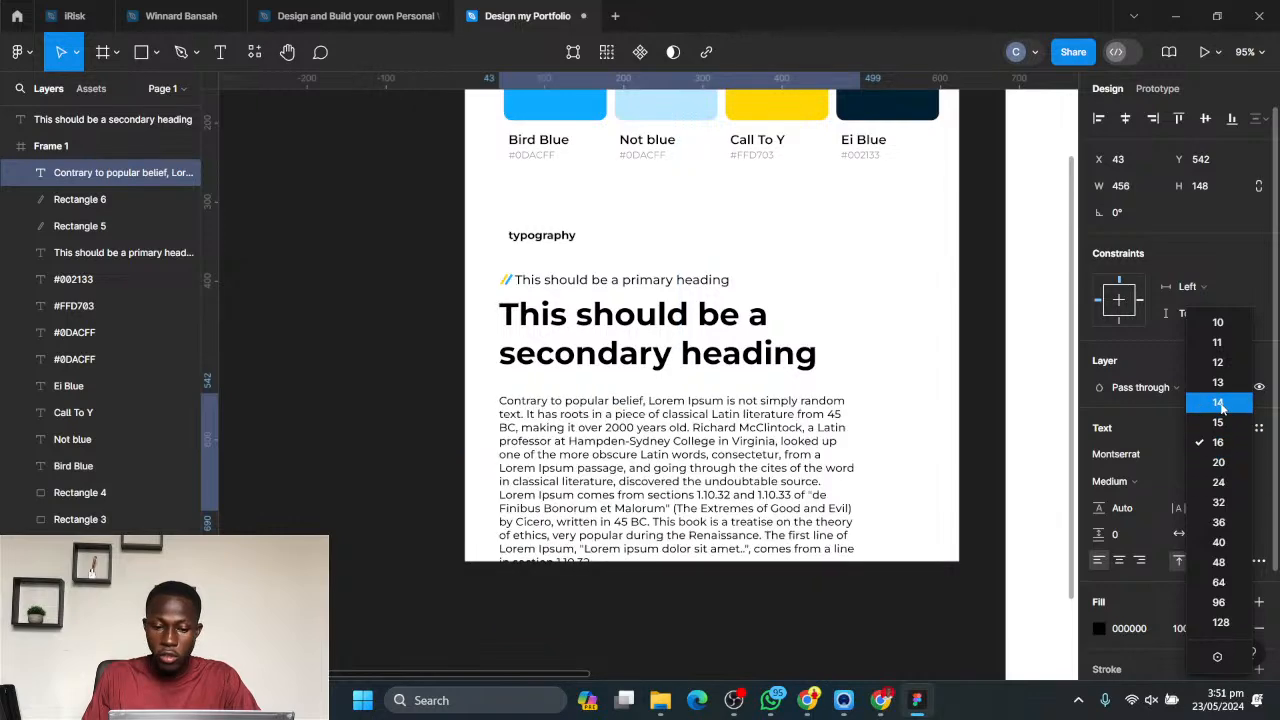
pyautogui.click(1218, 403)
pyautogui.click(1128, 488)
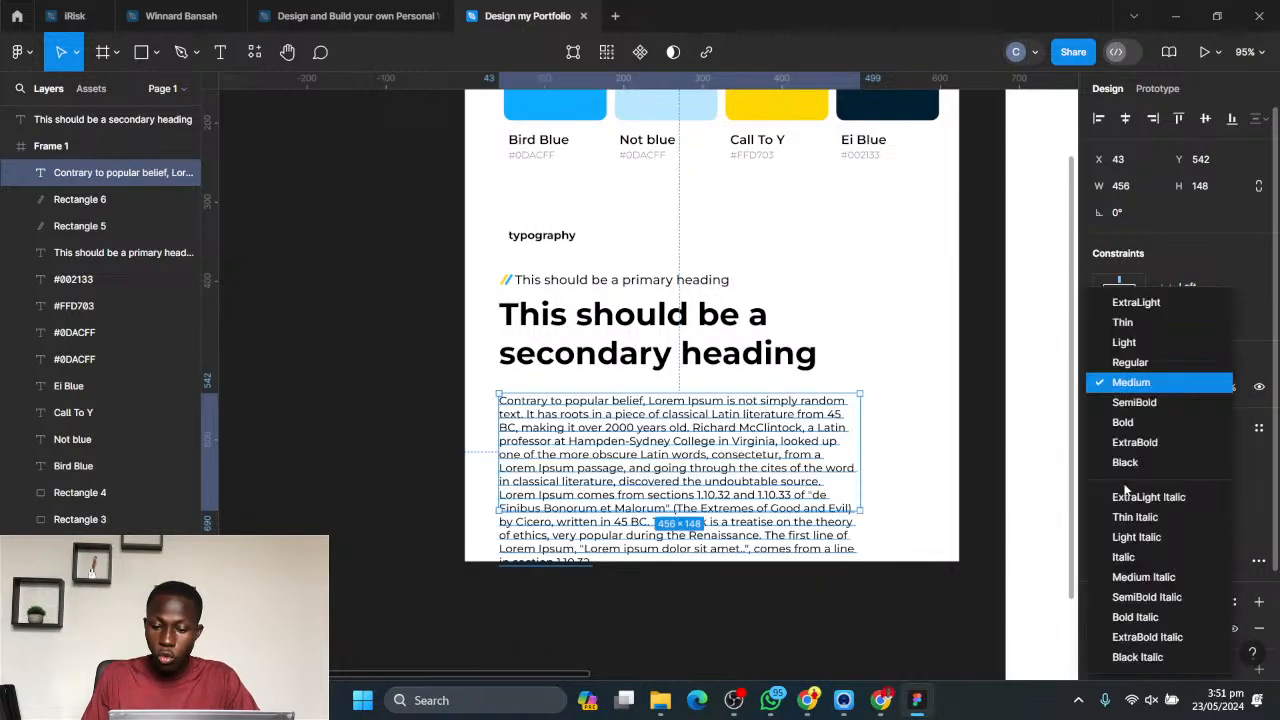
pyautogui.click(1128, 364)
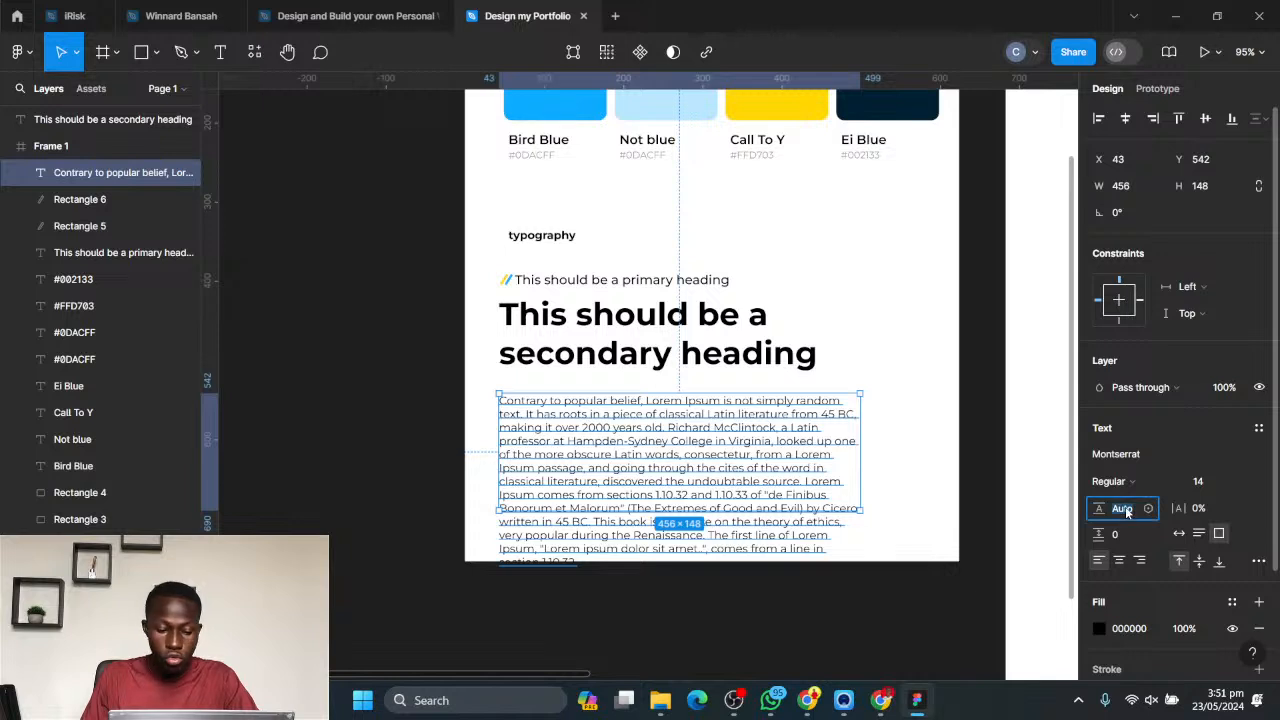
# - Try line heights of 150, 1.5 and 14 on the sample paragraph
pyautogui.write('150')
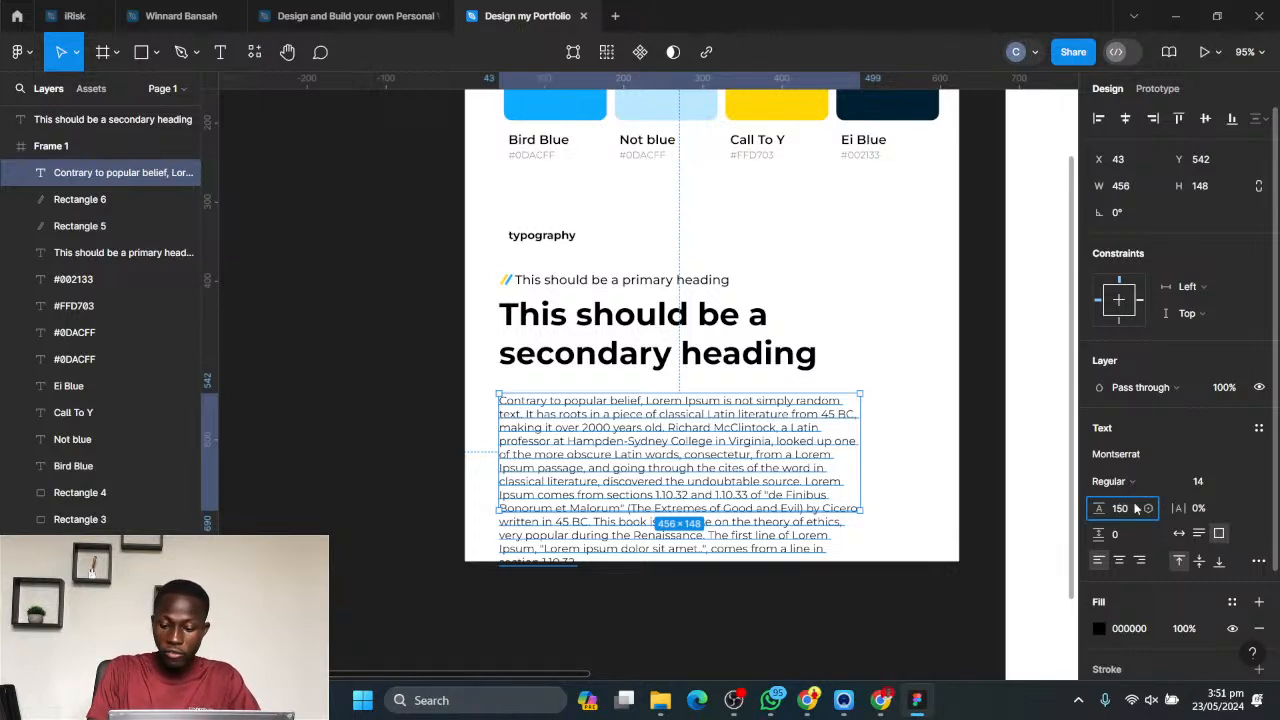
pyautogui.press('Return')
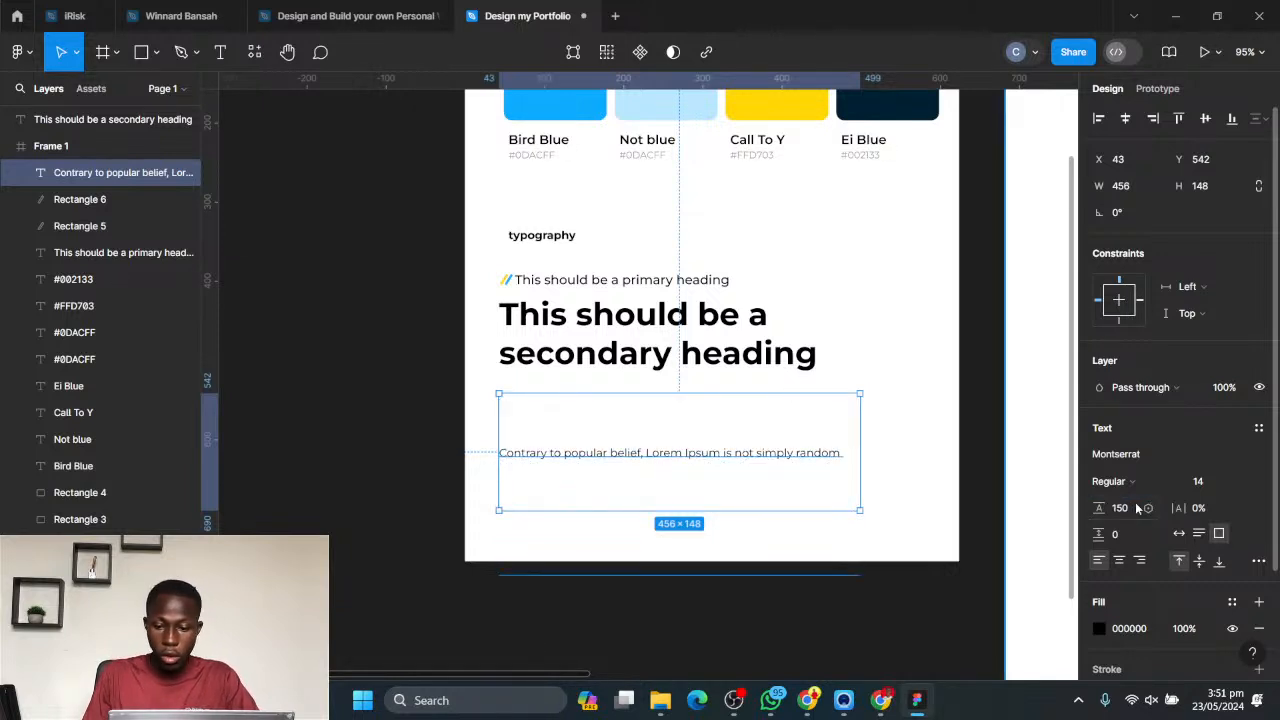
pyautogui.click(1123, 508)
pyautogui.write('1')
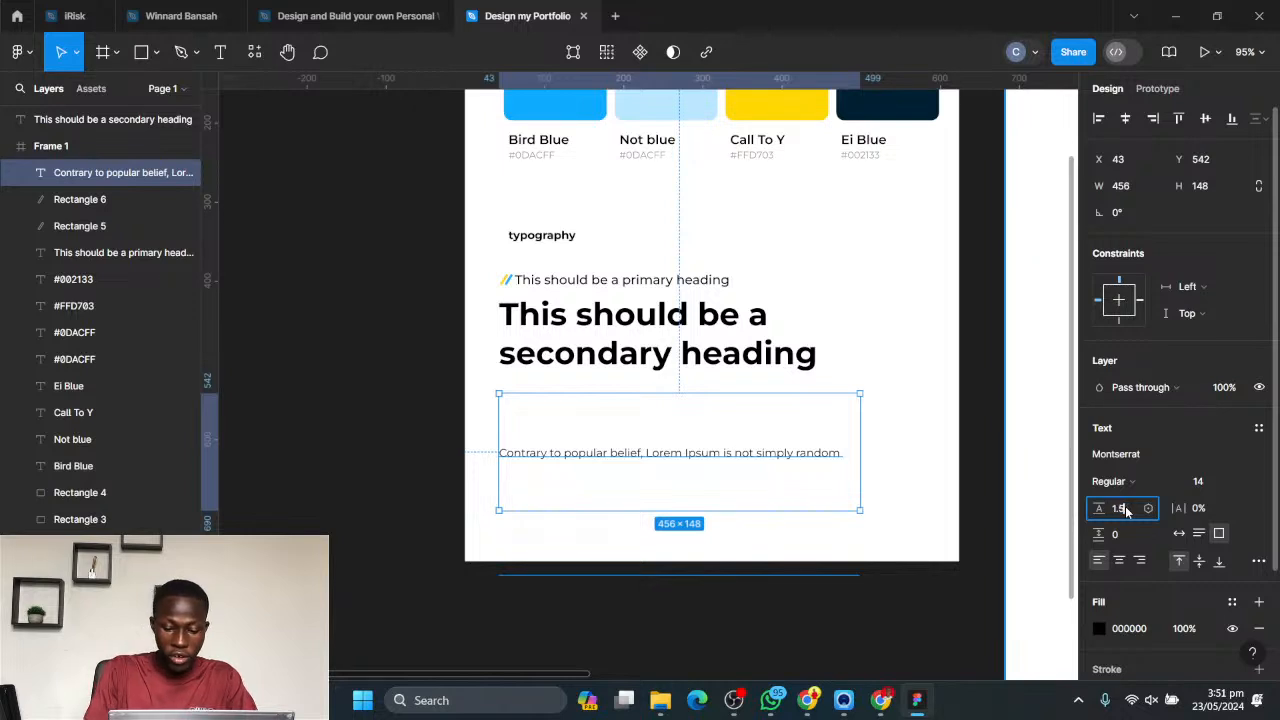
pyautogui.press('Return')
pyautogui.click(1126, 511)
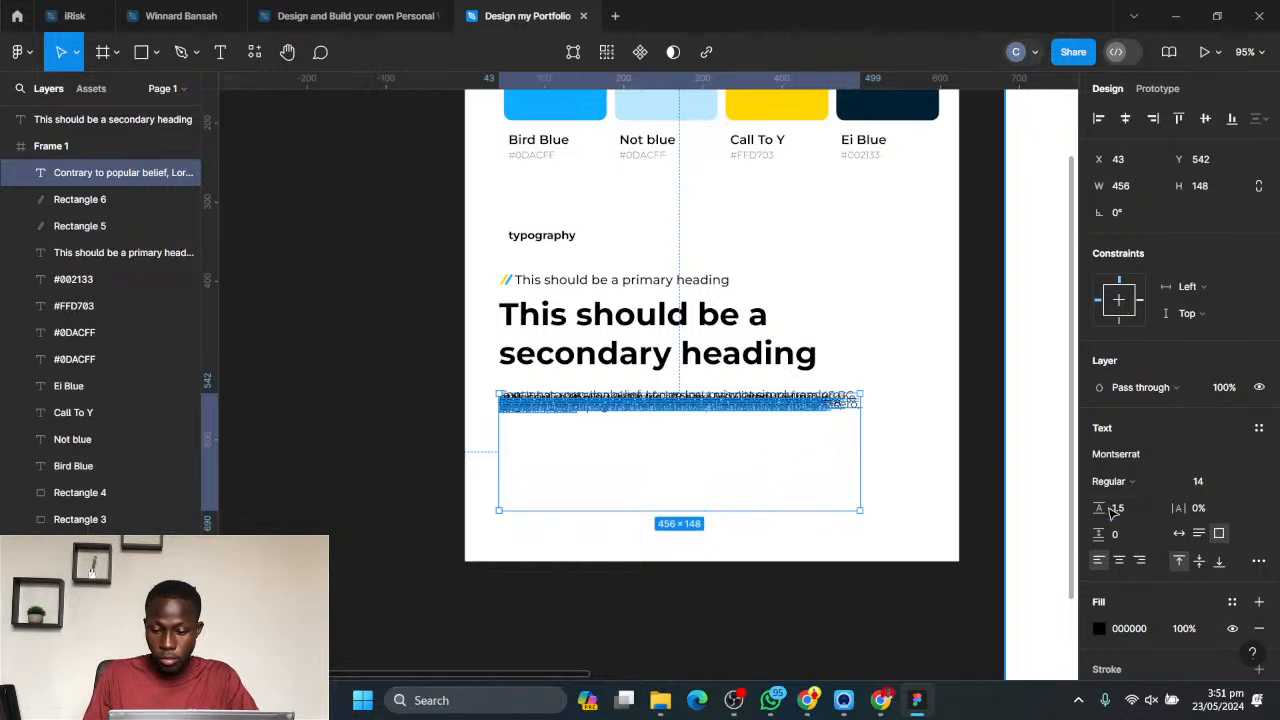
pyautogui.click(1118, 509)
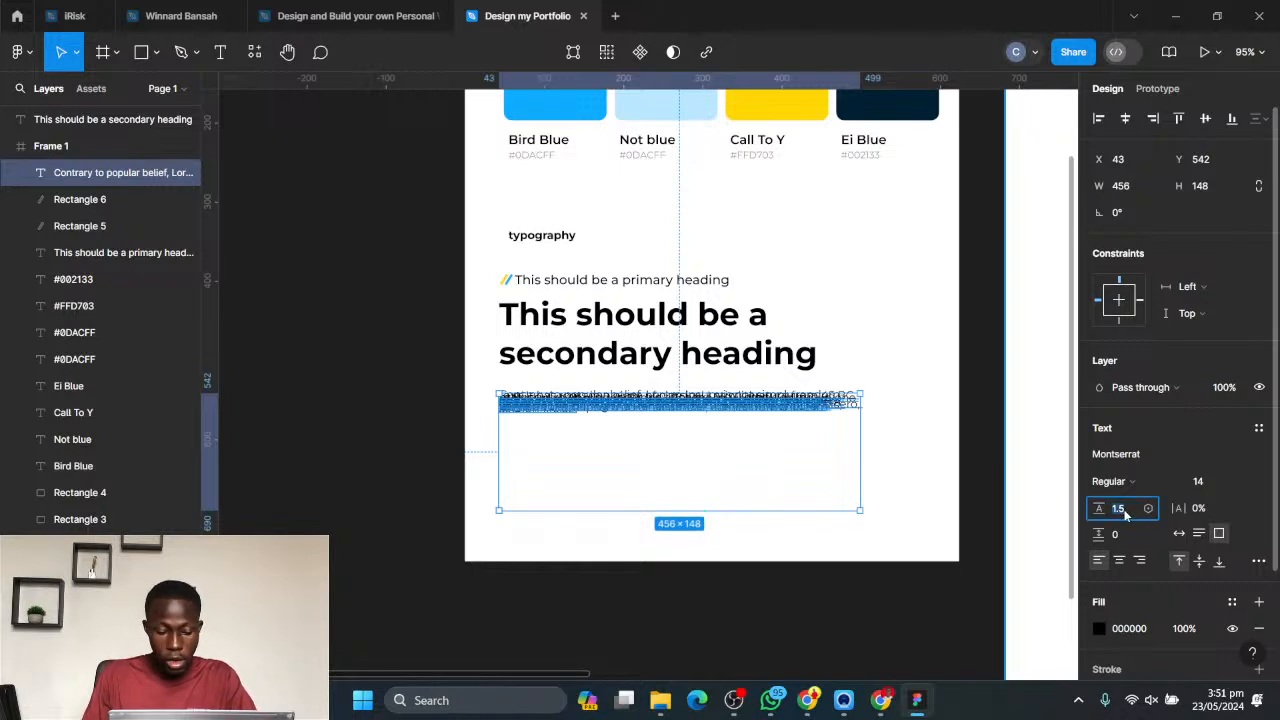
pyautogui.write('14')
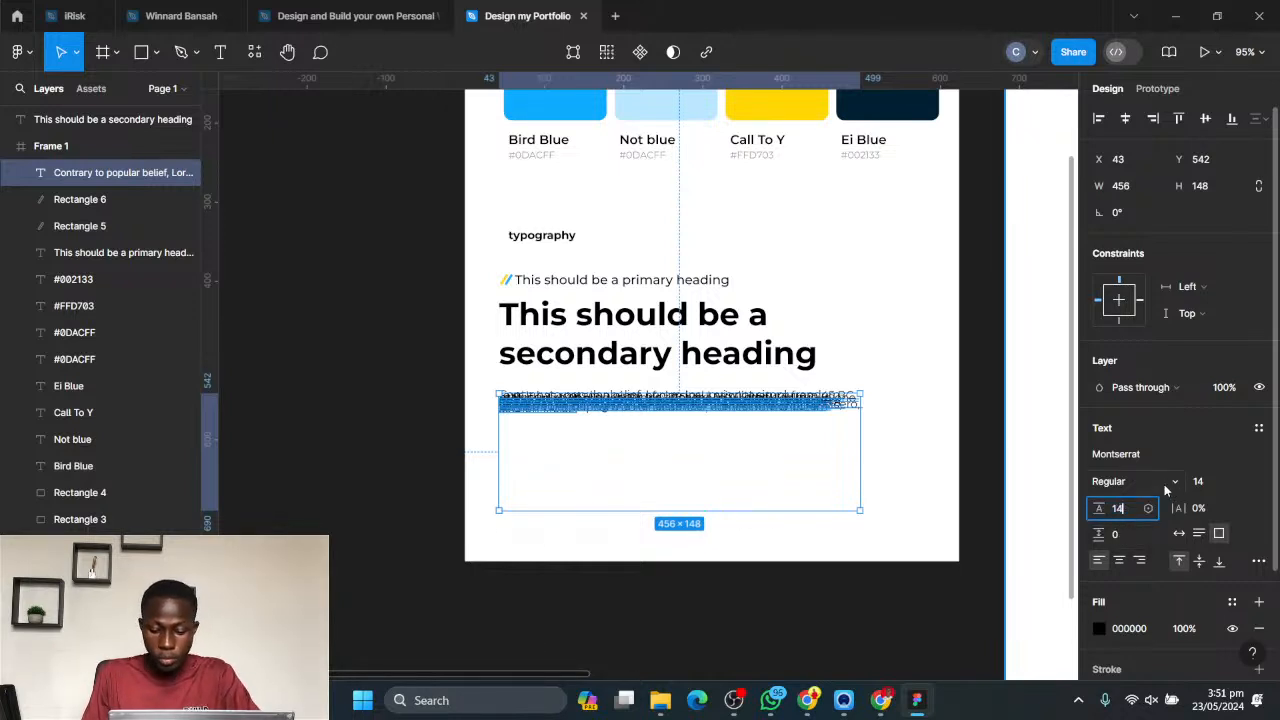
pyautogui.press('Return')
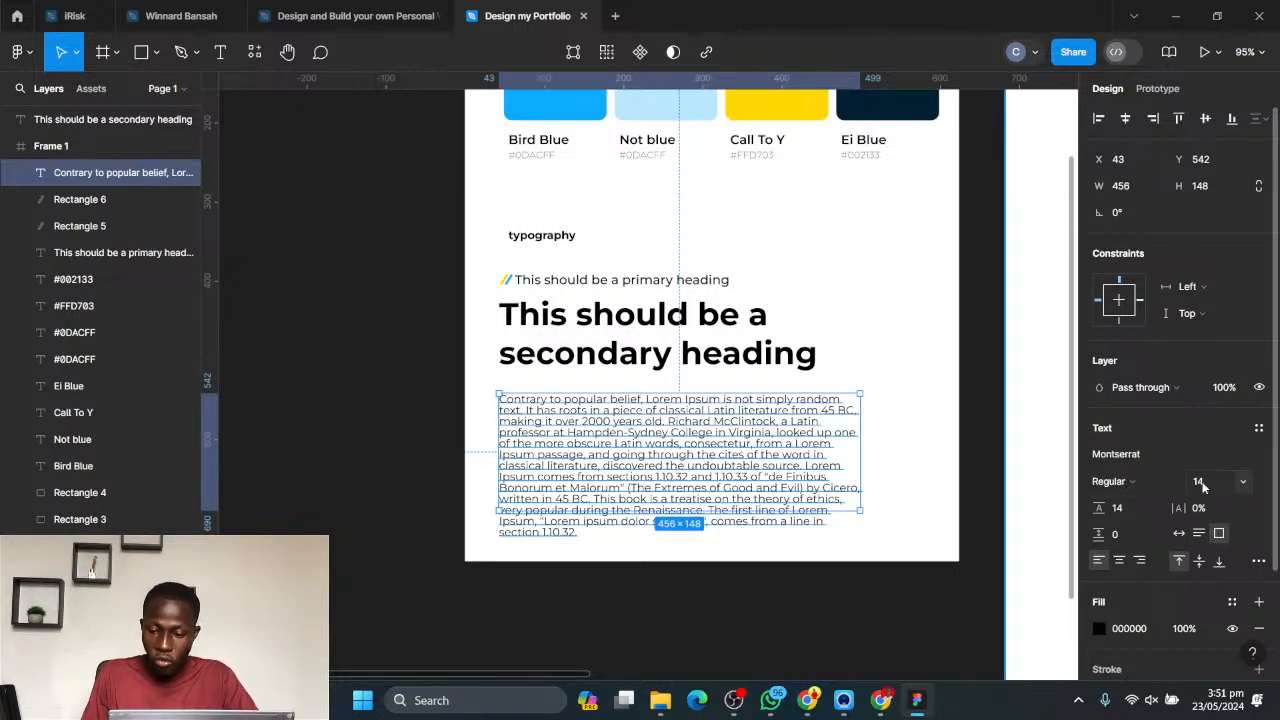
# - Set the sample paragraph's line height to 20
pyautogui.click(1118, 510)
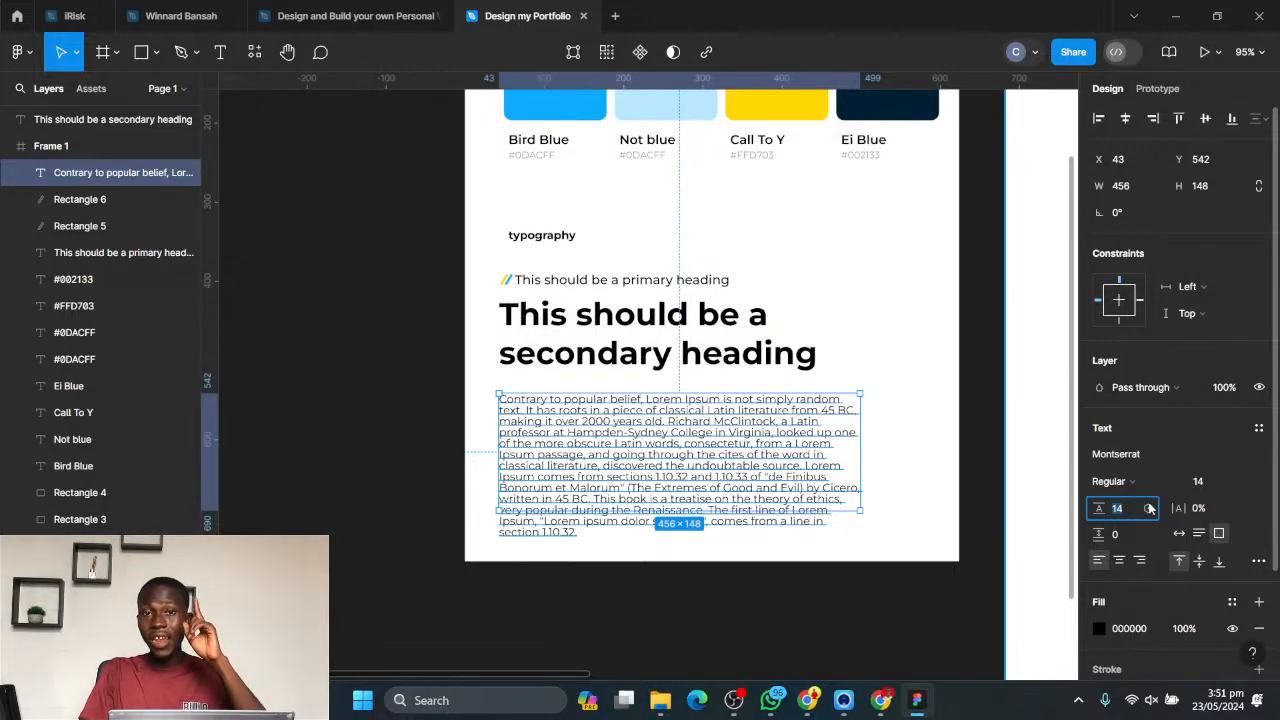
pyautogui.press('Up')
pyautogui.press('Up')
pyautogui.press('Up')
pyautogui.press('Up')
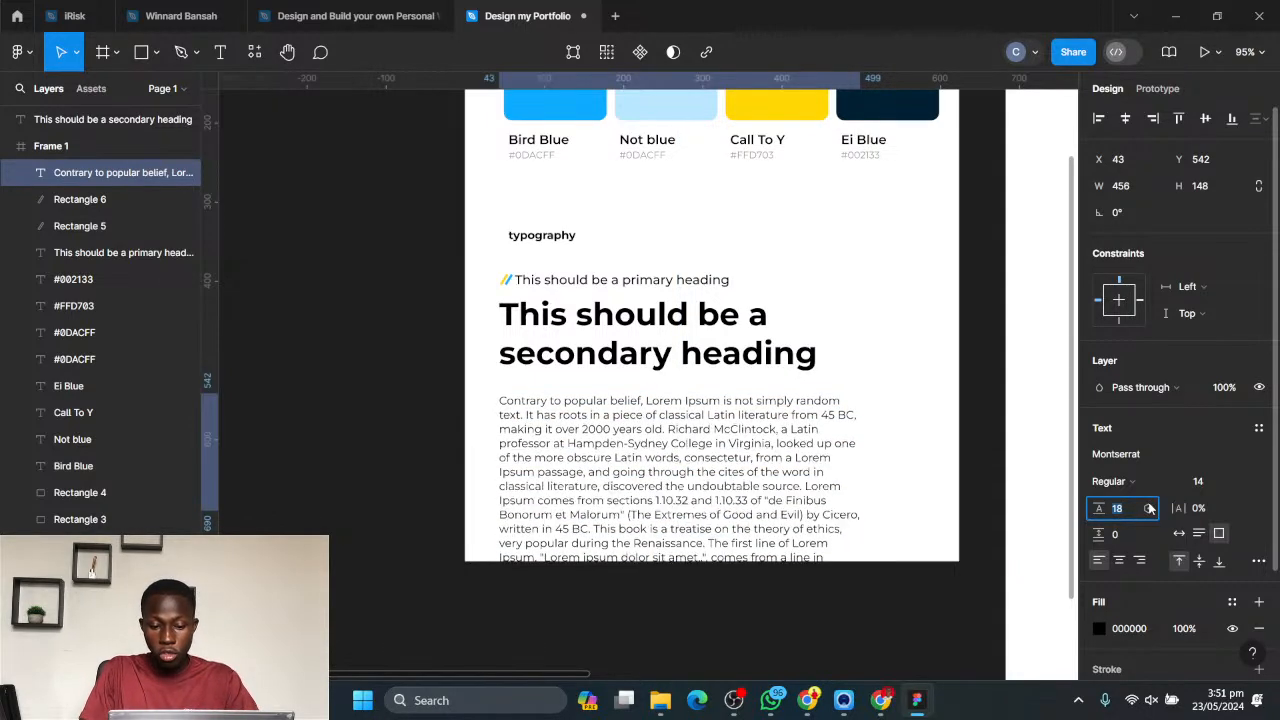
pyautogui.press('Up')
pyautogui.press('Up')
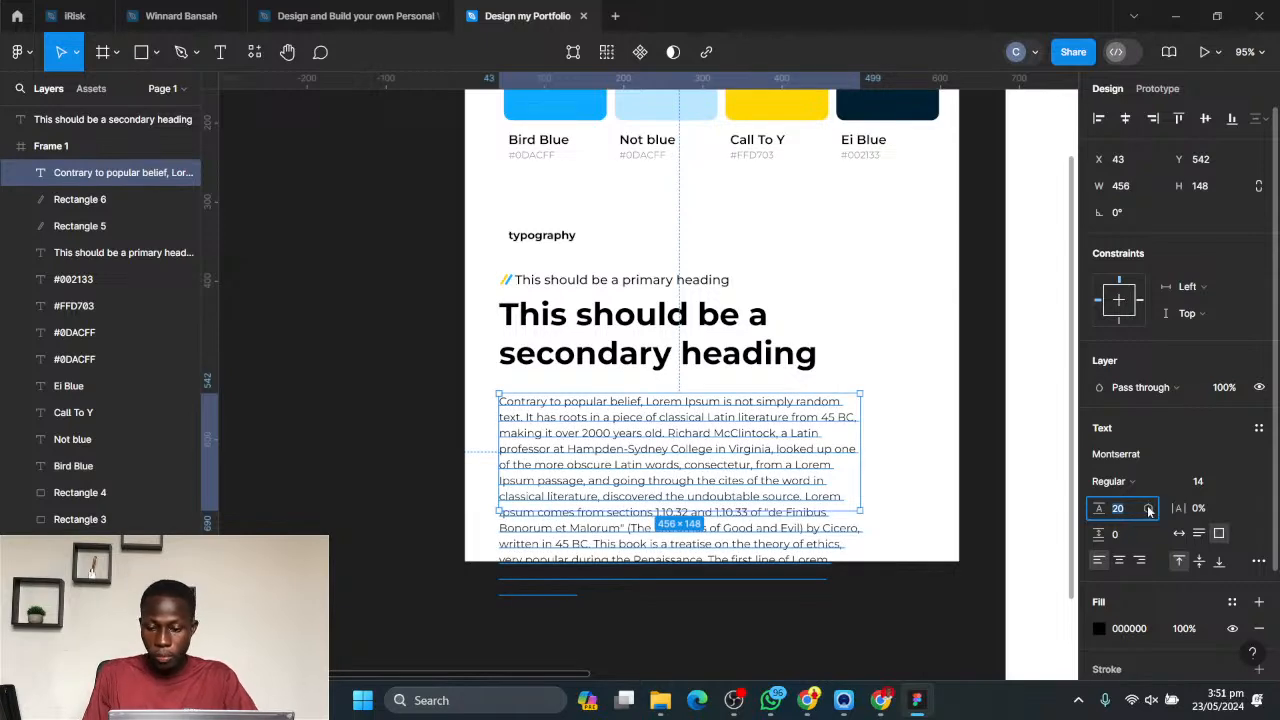
# - Delete the paragraph's text after "going through the cit" and shorten its text box to a height of about 126
pyautogui.doubleClick(766, 486)
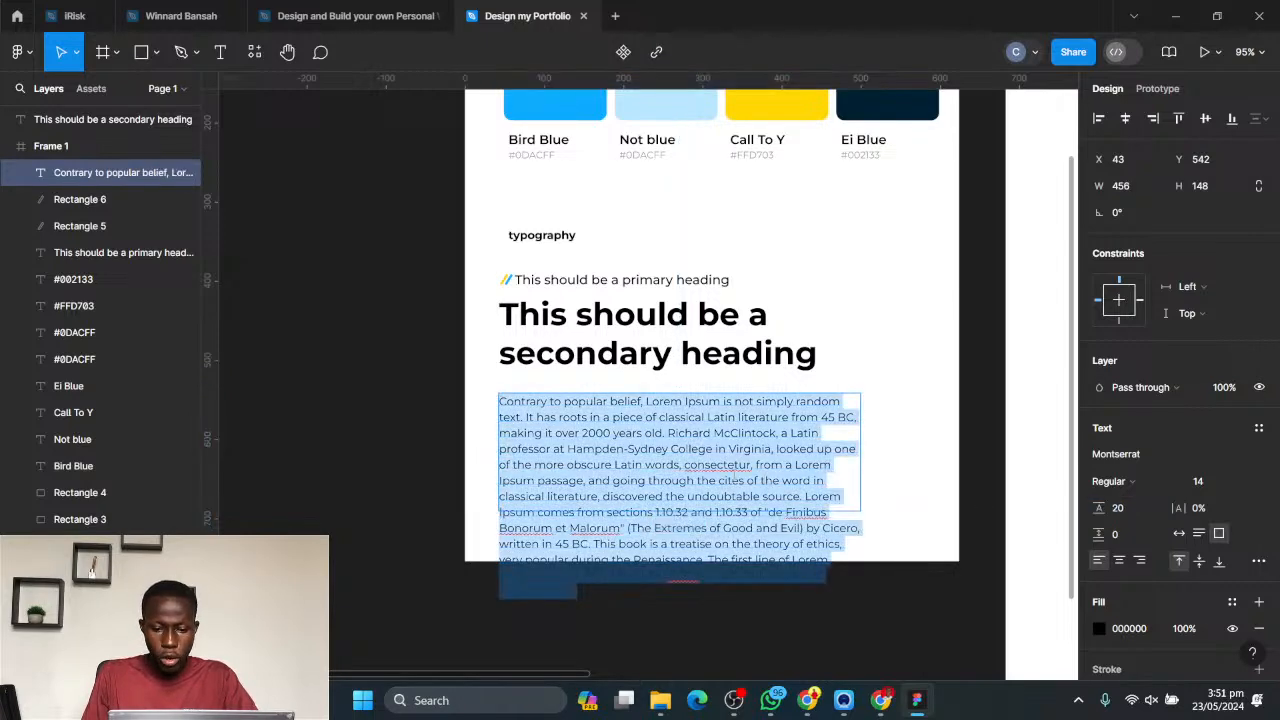
pyautogui.moveTo(733, 480); pyautogui.dragTo(858, 545)
pyautogui.press('BackSpace')
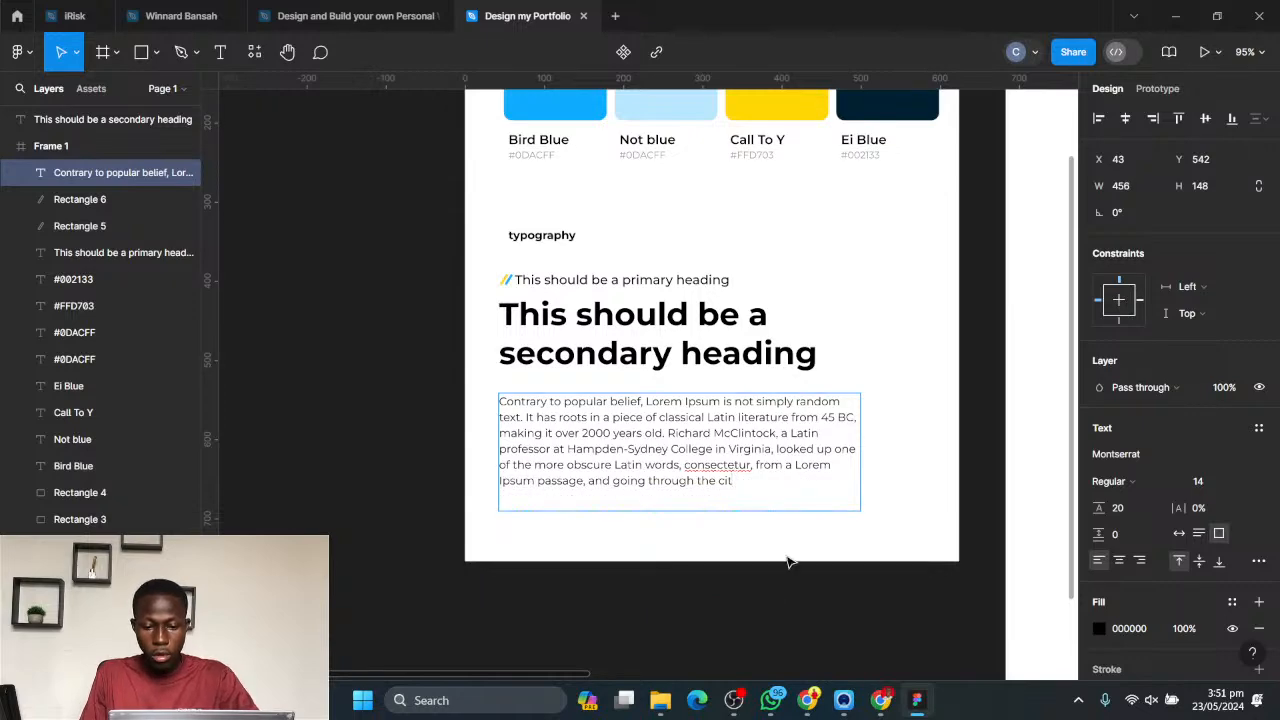
pyautogui.press('Escape')
pyautogui.press('Escape')
pyautogui.click(698, 509)
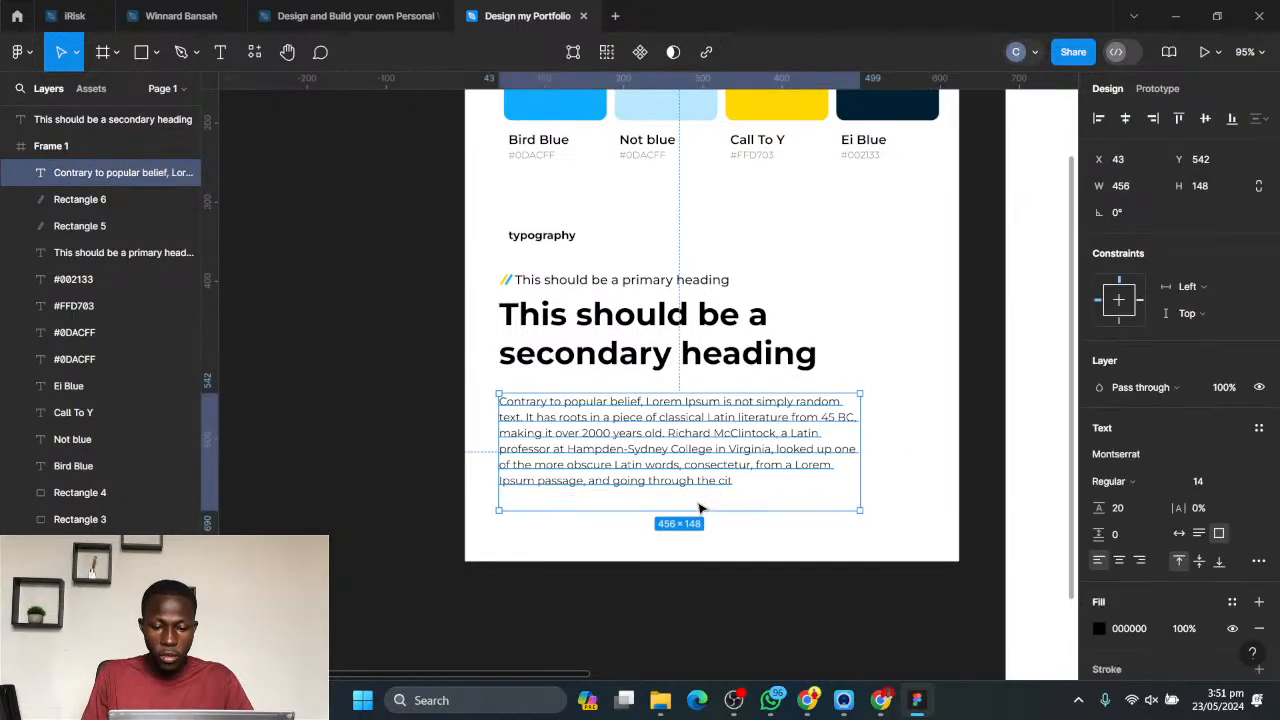
pyautogui.moveTo(695, 513); pyautogui.dragTo(695, 492)
pyautogui.scroll(-3, 648, 455)
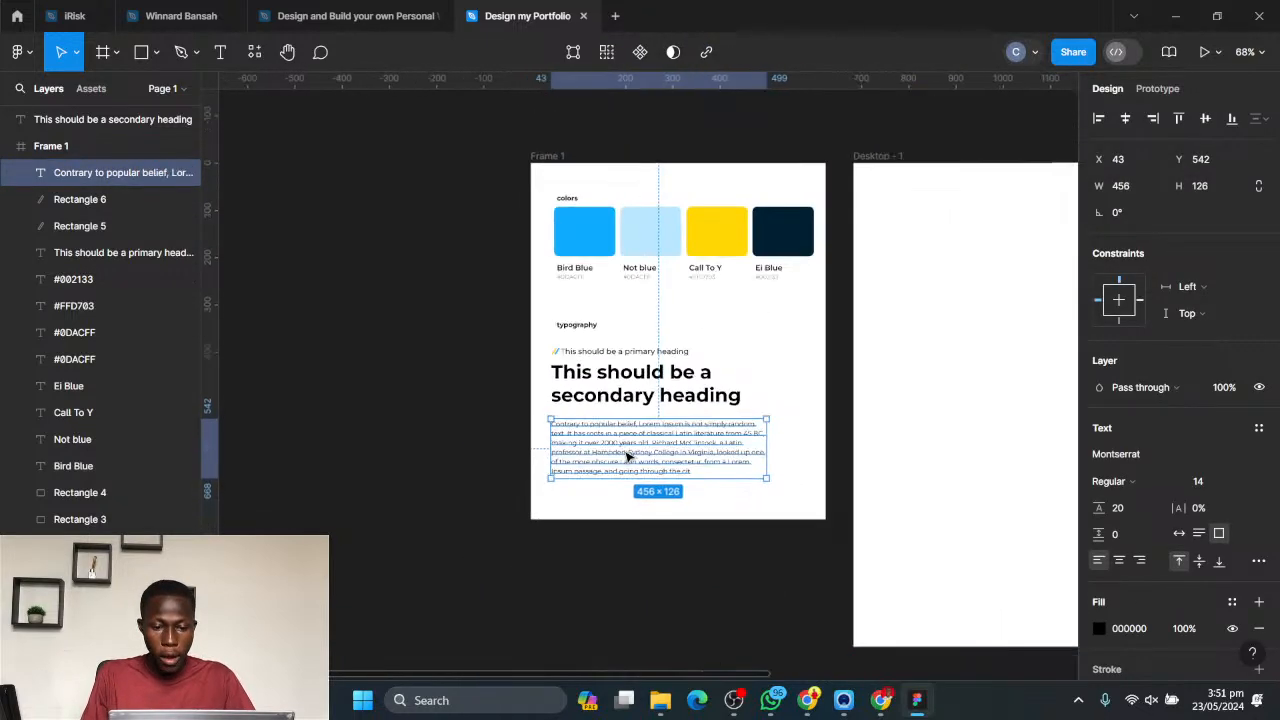
pyautogui.click(755, 552)
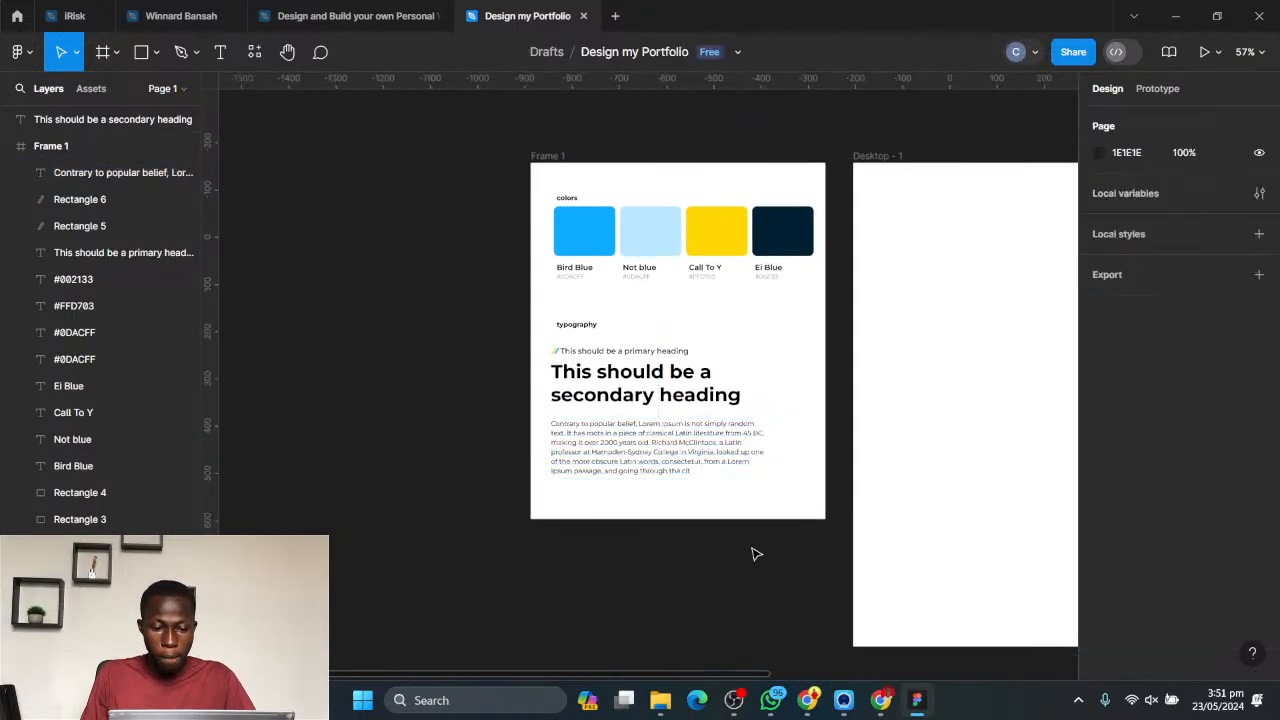
# - Move the paragraph closer to the secondary heading and shift both headings, the slanted bars and the paragraph up 20 toward the typography label
pyautogui.click(660, 463)
pyautogui.moveTo(660, 463); pyautogui.dragTo(660, 463)
pyautogui.click(644, 543)
pyautogui.moveTo(668, 541); pyautogui.dragTo(517, 349)
pyautogui.hotkey('shift', 'Up')
pyautogui.hotkey('shift', 'Up')
pyautogui.hotkey('shift', 'Up')
pyautogui.hotkey('shift', 'Down')
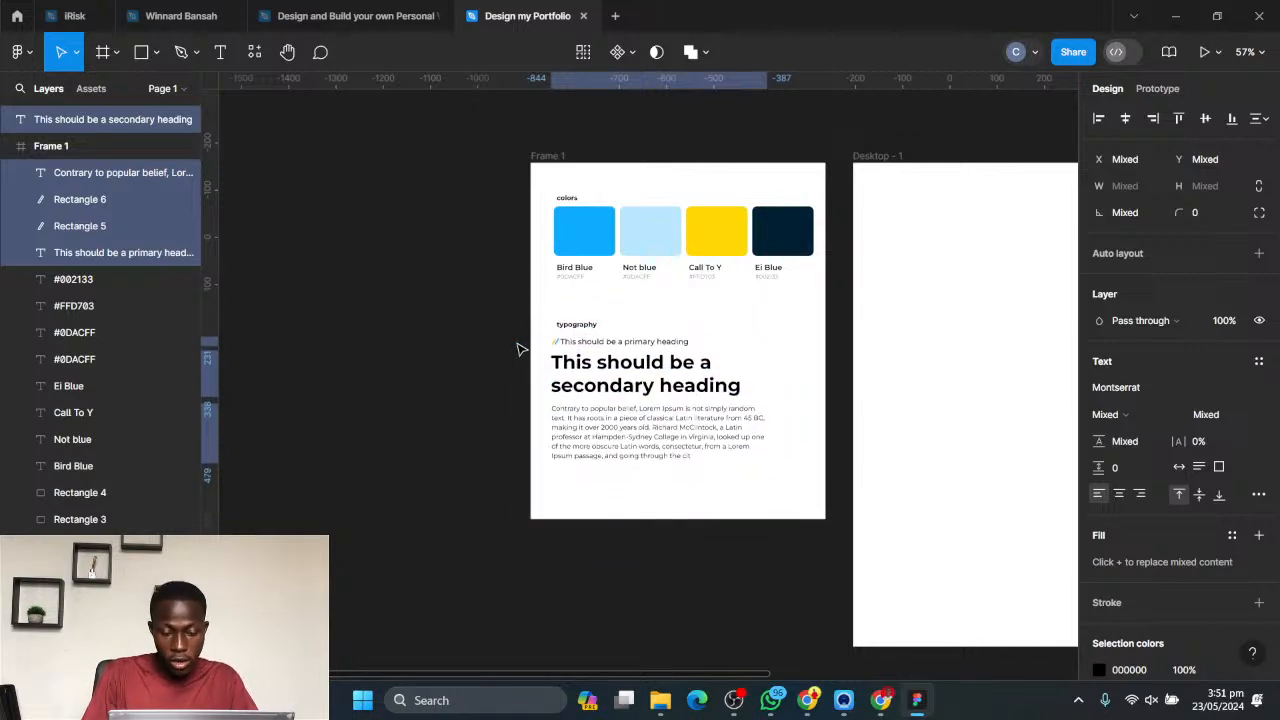
pyautogui.click(328, 210)
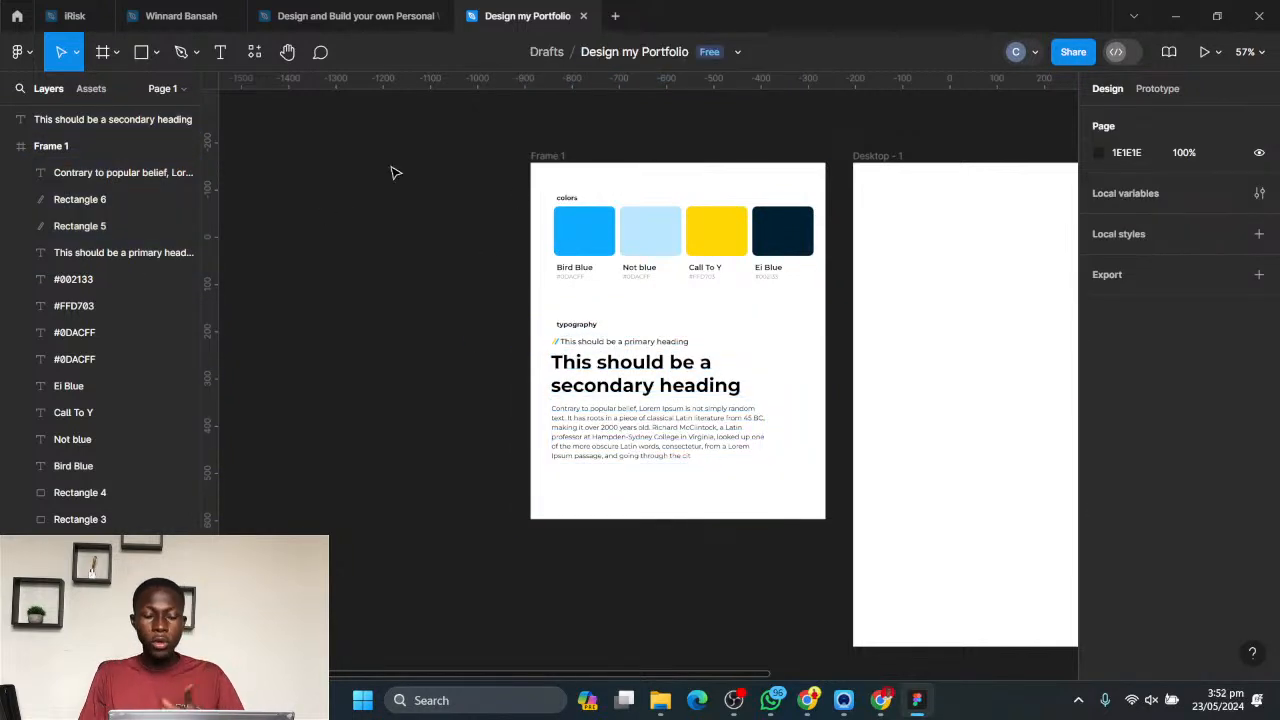
# - Extend Frame 1 downward to a height of about 940
pyautogui.click(561, 158)
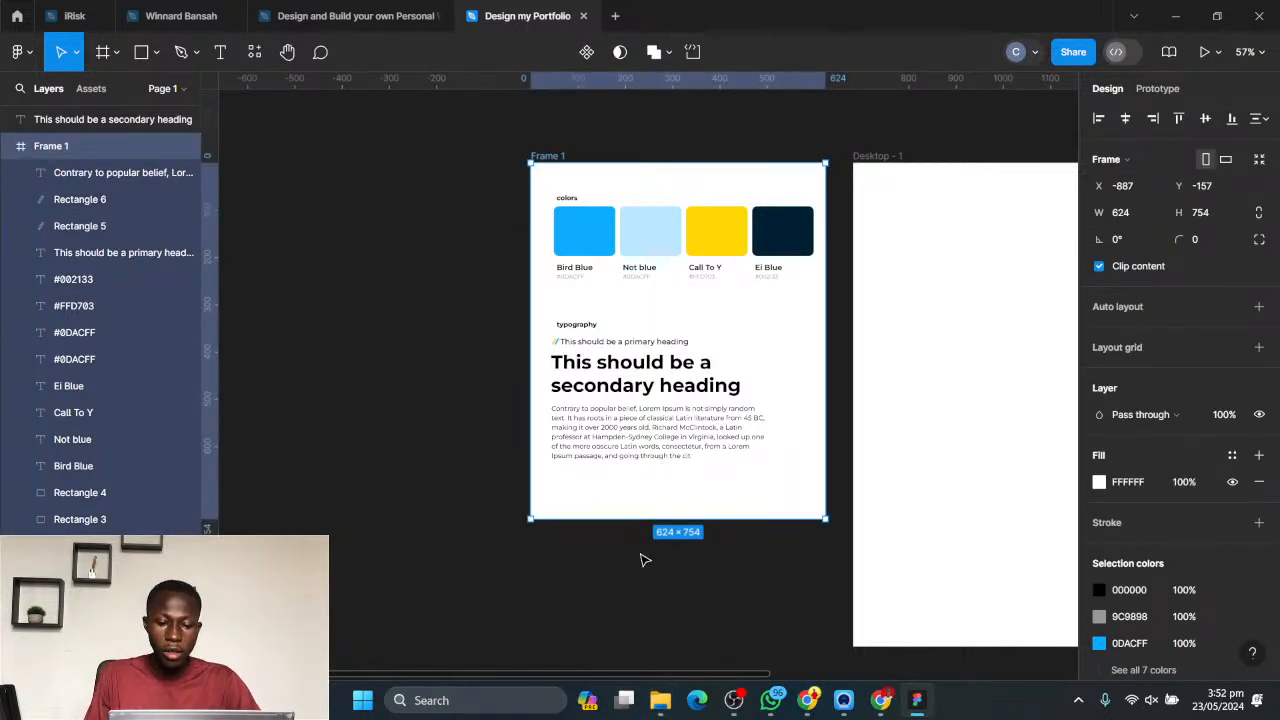
pyautogui.moveTo(649, 517); pyautogui.dragTo(666, 607)
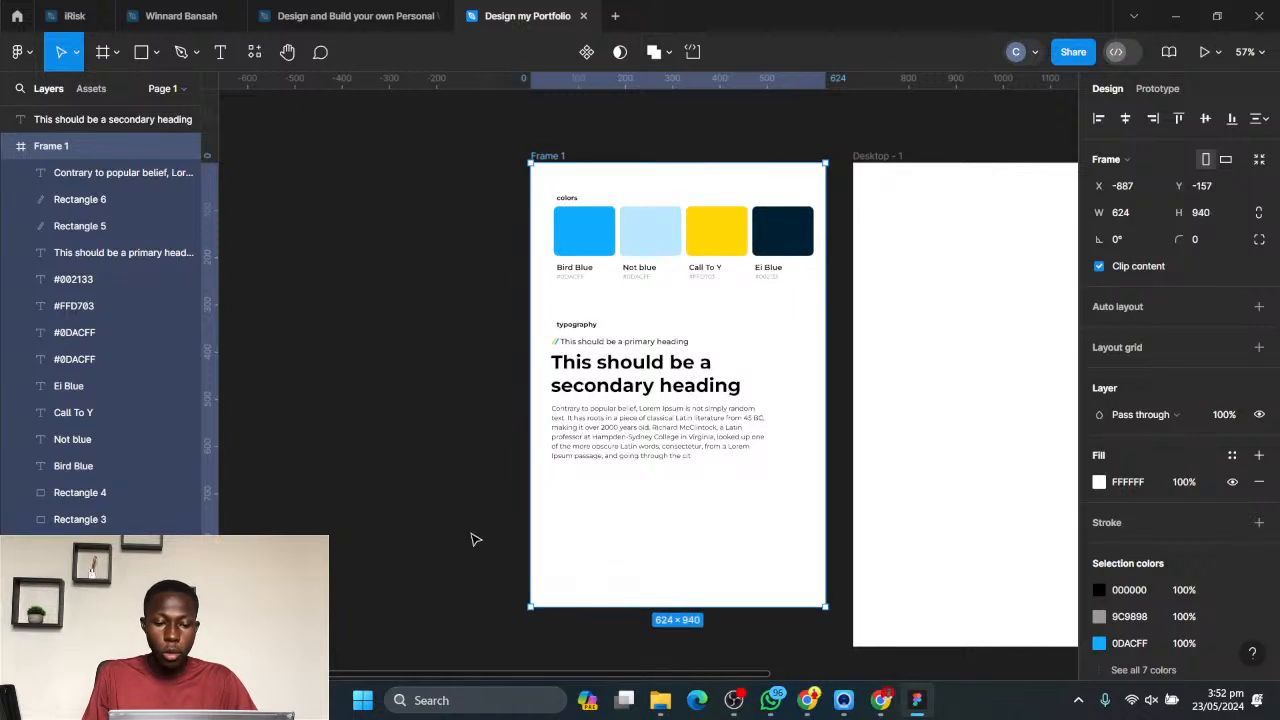
pyautogui.press('Escape')
# - Place a copy of the typography label straight below the sample paragraph, at about Y 686
pyautogui.click(584, 327)
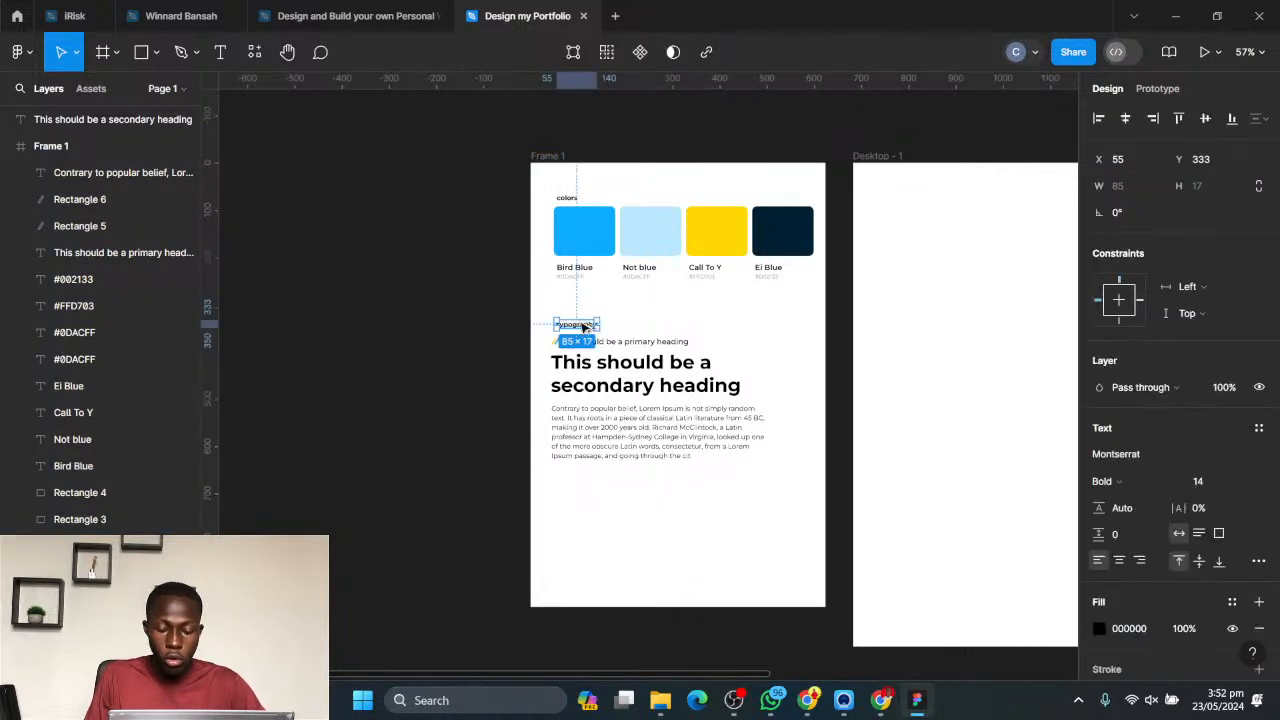
pyautogui.moveTo(578, 327); pyautogui.dragTo(578, 491)
pyautogui.keyDown('ctrl'); pyautogui.scroll(3, 594, 523); pyautogui.keyUp('ctrl')
pyautogui.moveTo(667, 429); pyautogui.dragTo(620, 345)
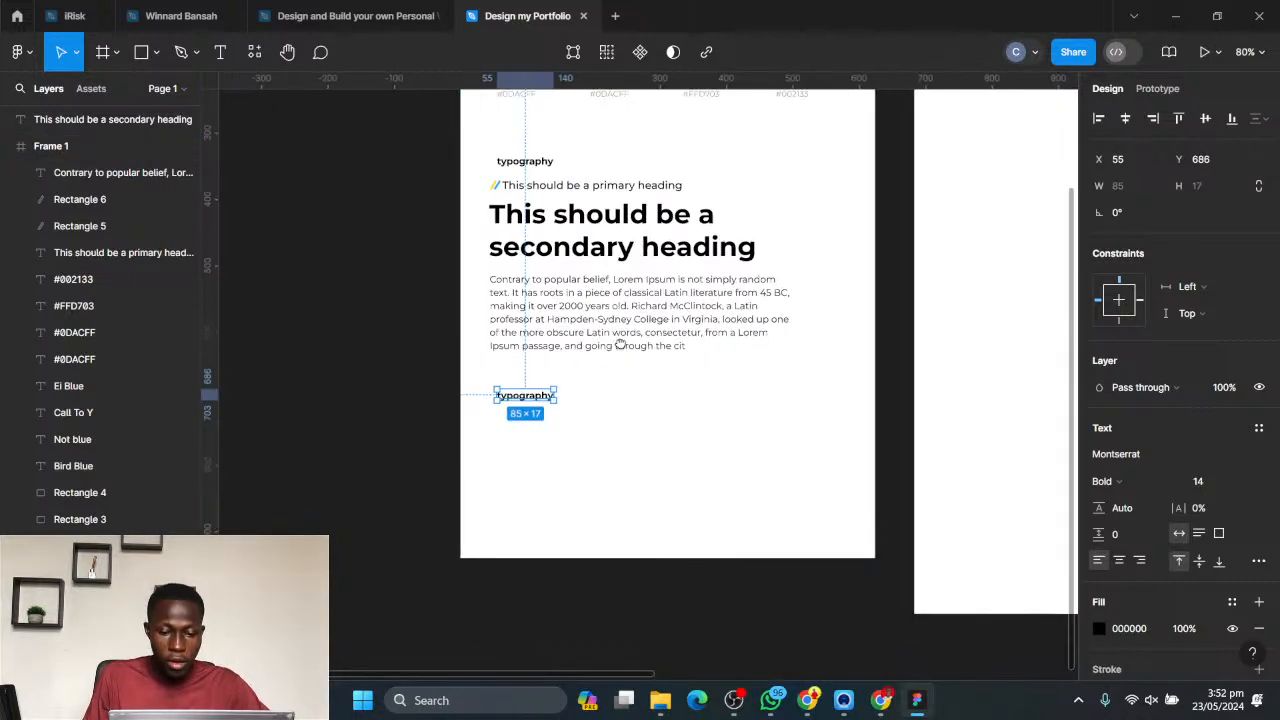
pyautogui.click(630, 421)
# - Change the text of the copied label below the paragraph to "Buttons"
pyautogui.click(516, 400)
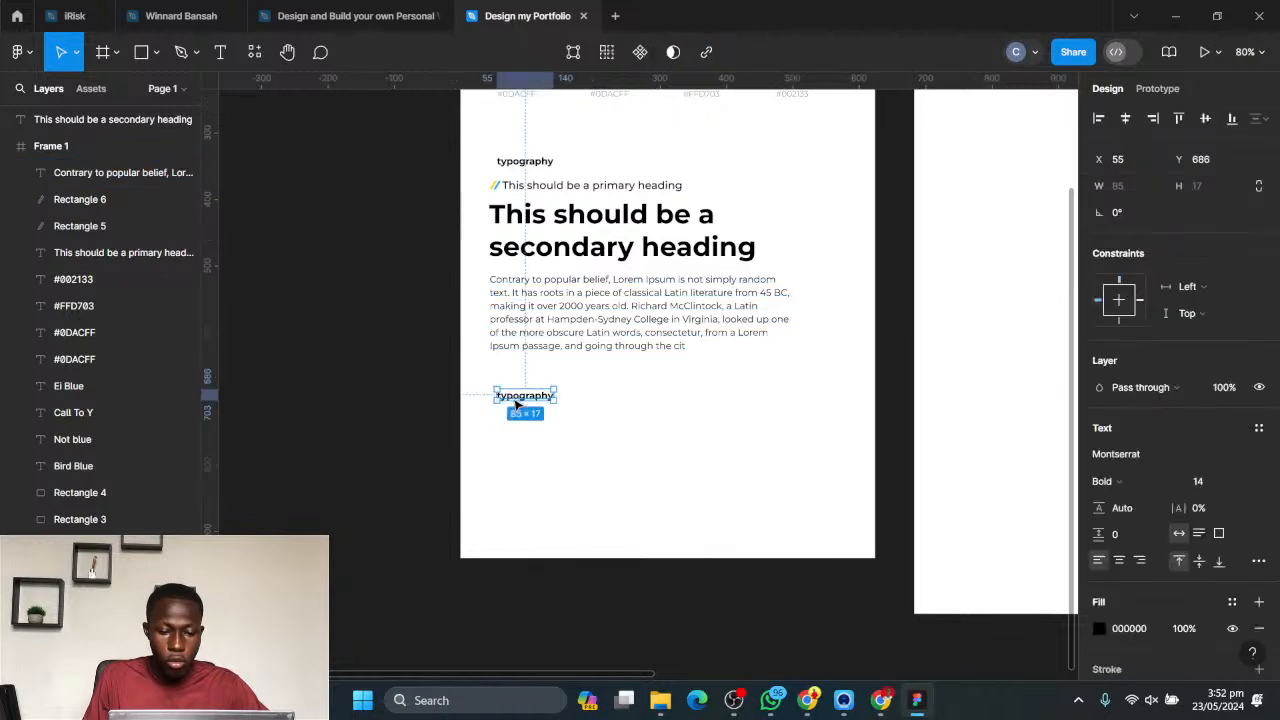
pyautogui.press('Return')
pyautogui.write('B')
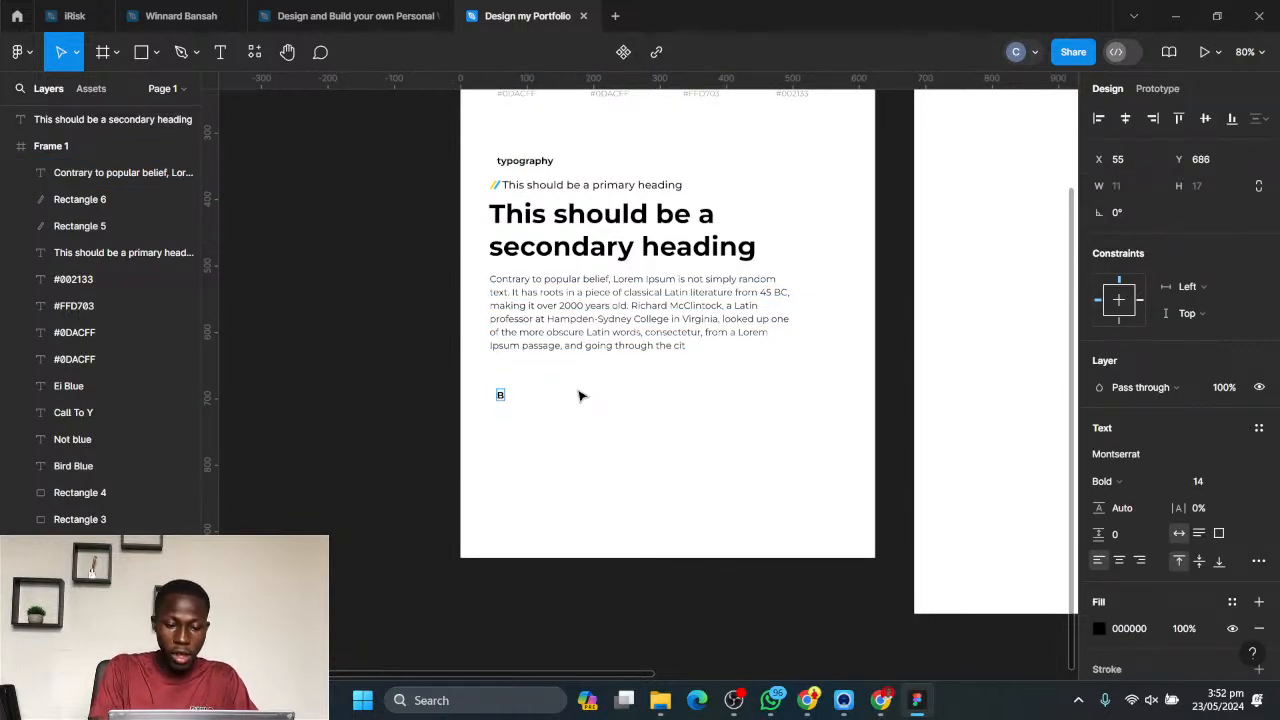
pyautogui.write('uttons')
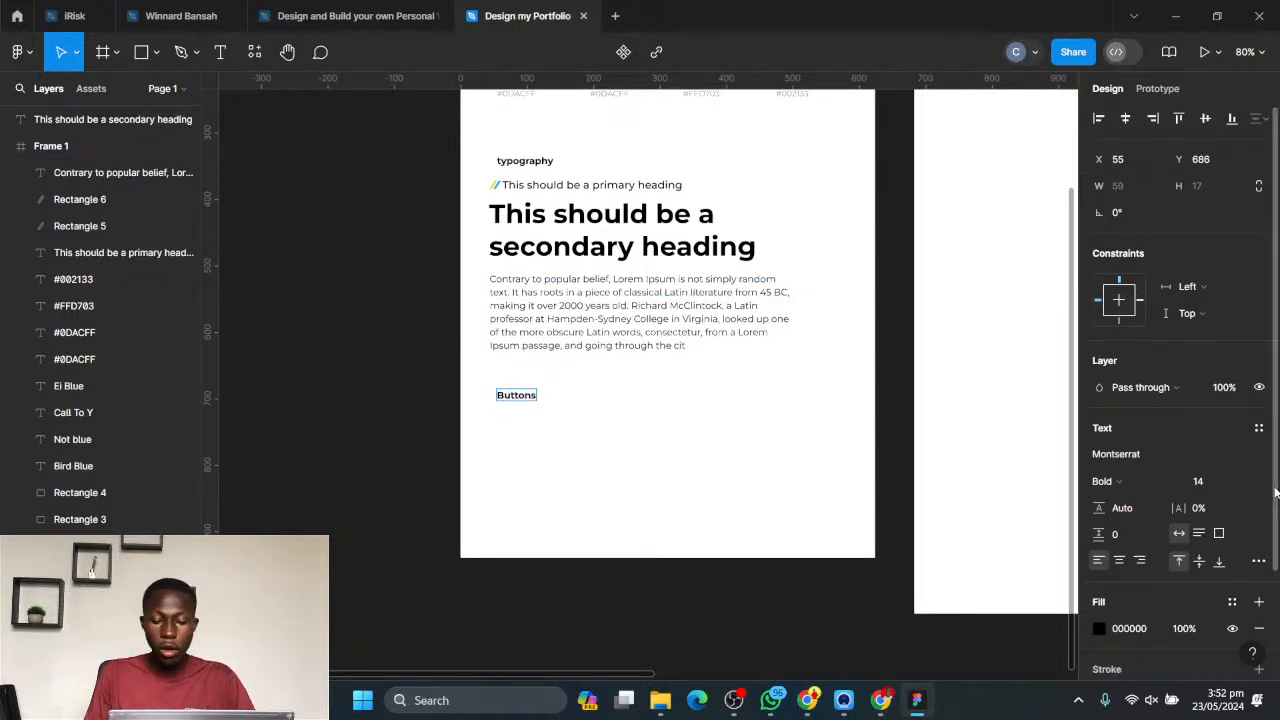
pyautogui.press('Escape')
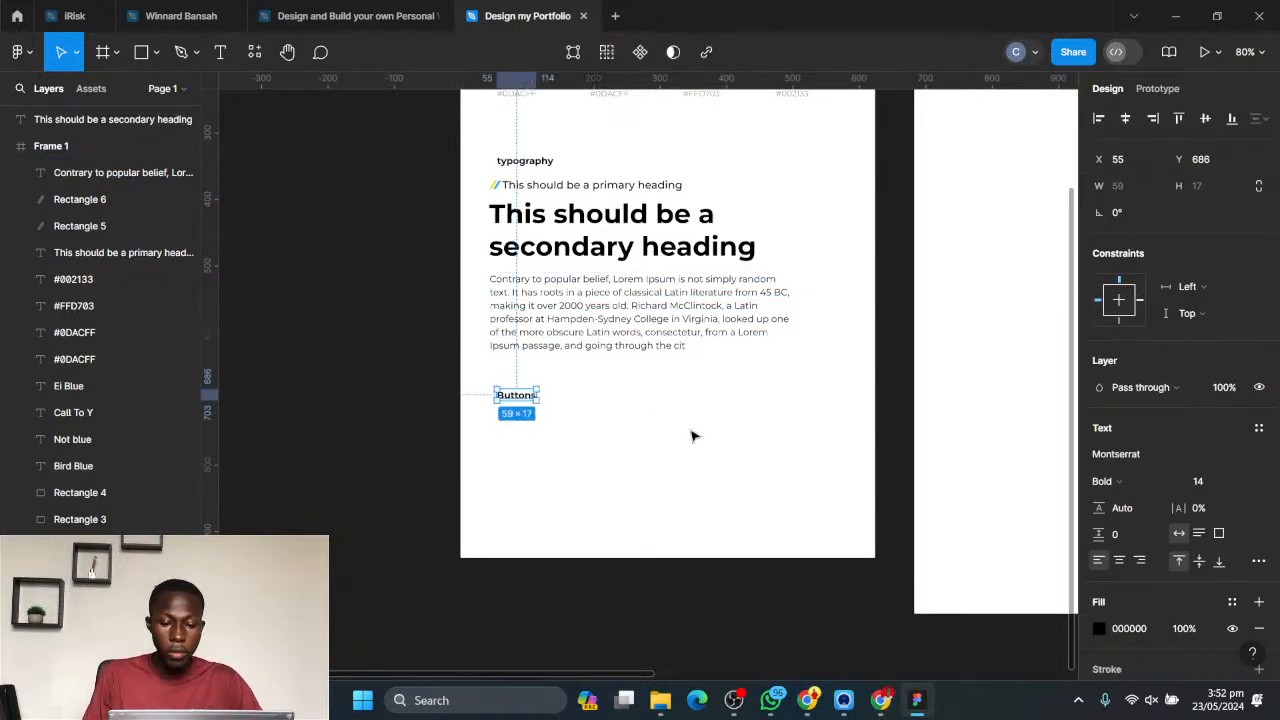
# - Switch to the browser and look through the portfolio hero section image results and the Webflow portfolio article for button examples
pyautogui.click(806, 700)
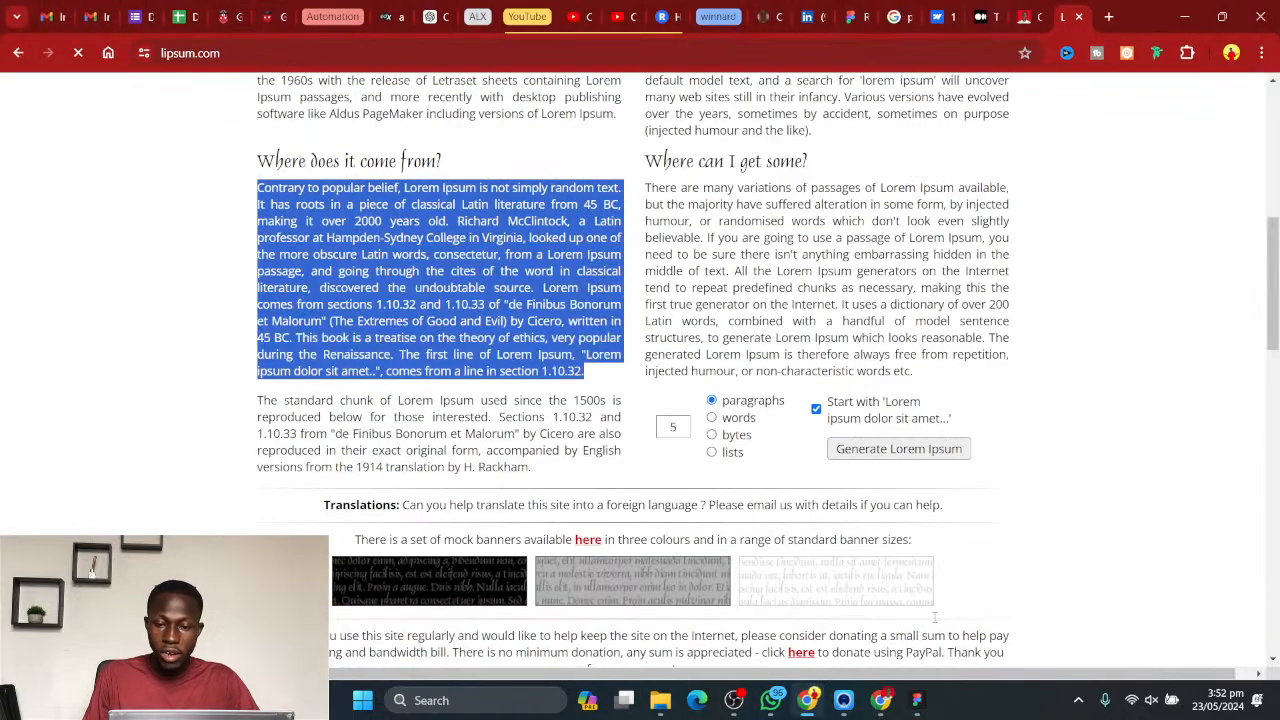
pyautogui.click(905, 10)
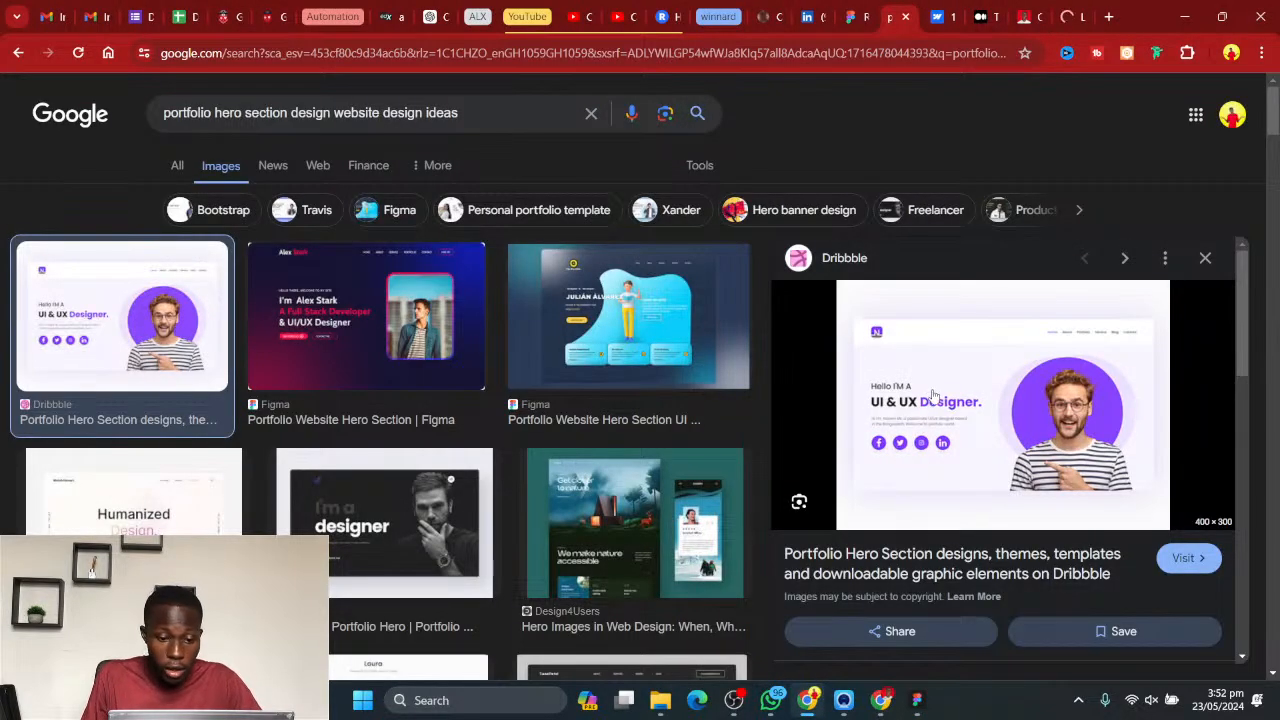
pyautogui.scroll(-2, 600, 400)
pyautogui.scroll(2, 520, 380)
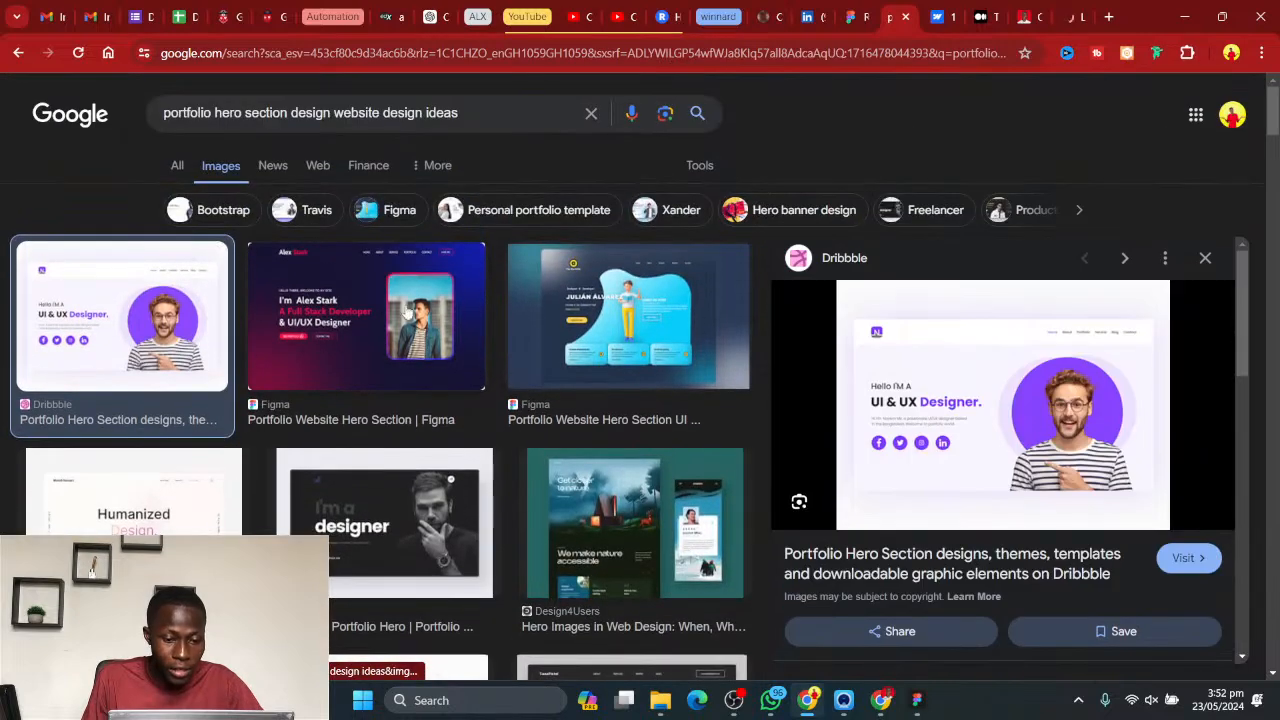
pyautogui.click(374, 318)
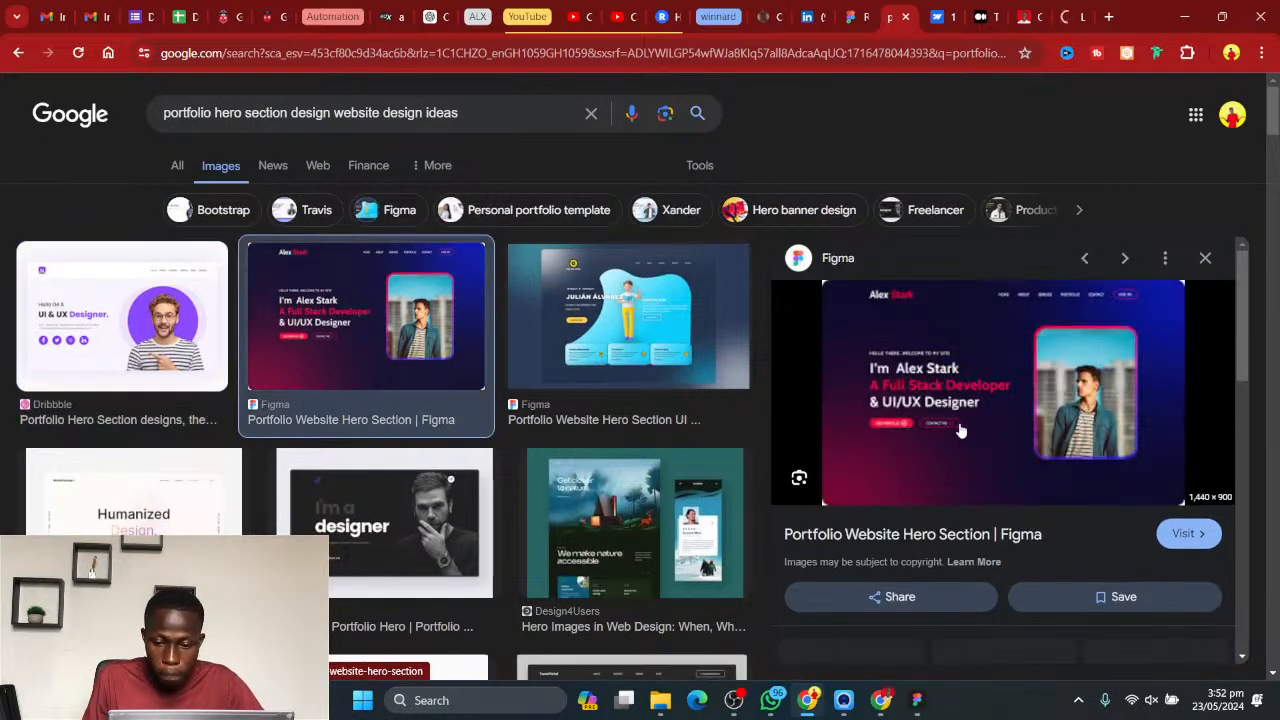
pyautogui.click(939, 16)
pyautogui.scroll(4, 1217, 129)
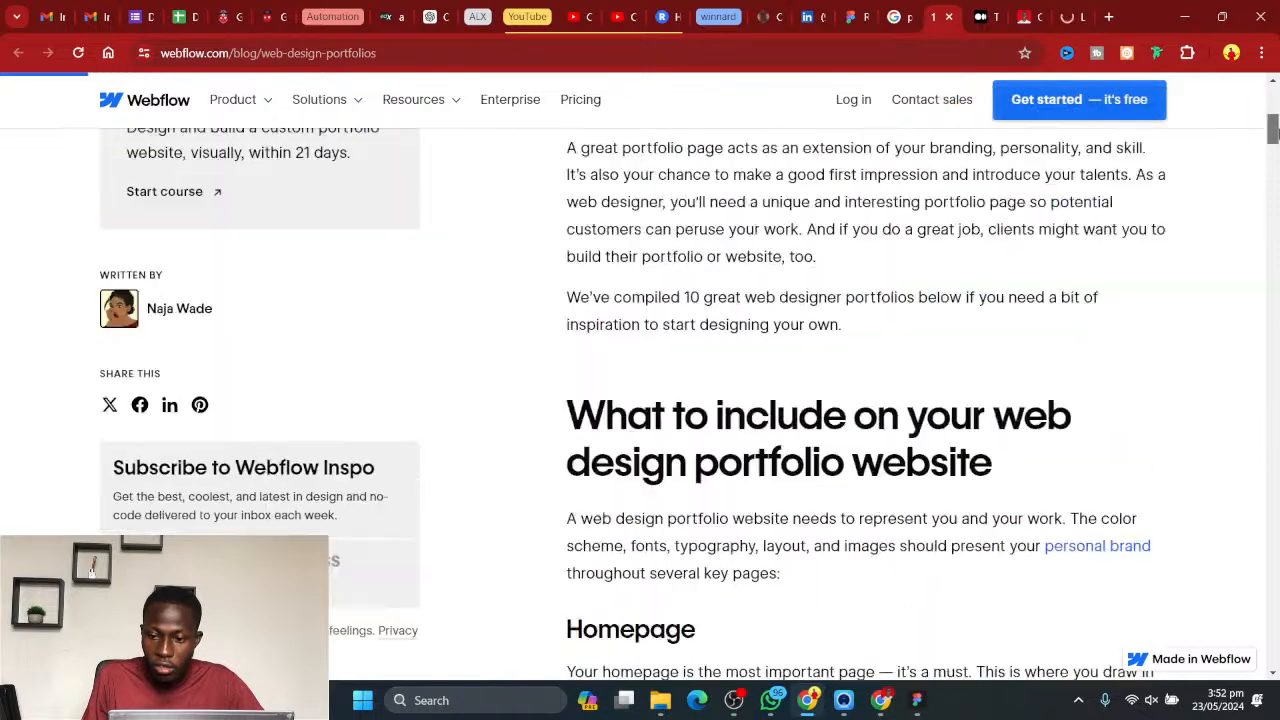
pyautogui.scroll(5, 1058, 66)
pyautogui.click(894, 8)
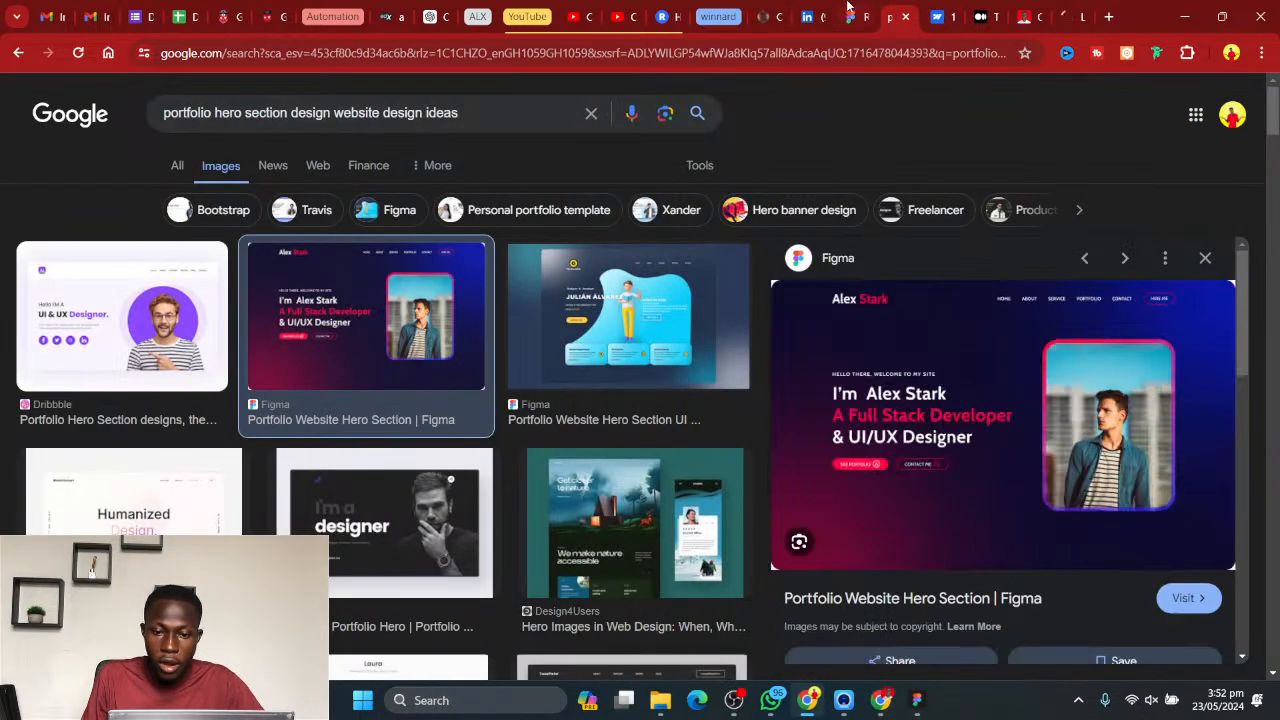
pyautogui.click(851, 8)
pyautogui.click(890, 10)
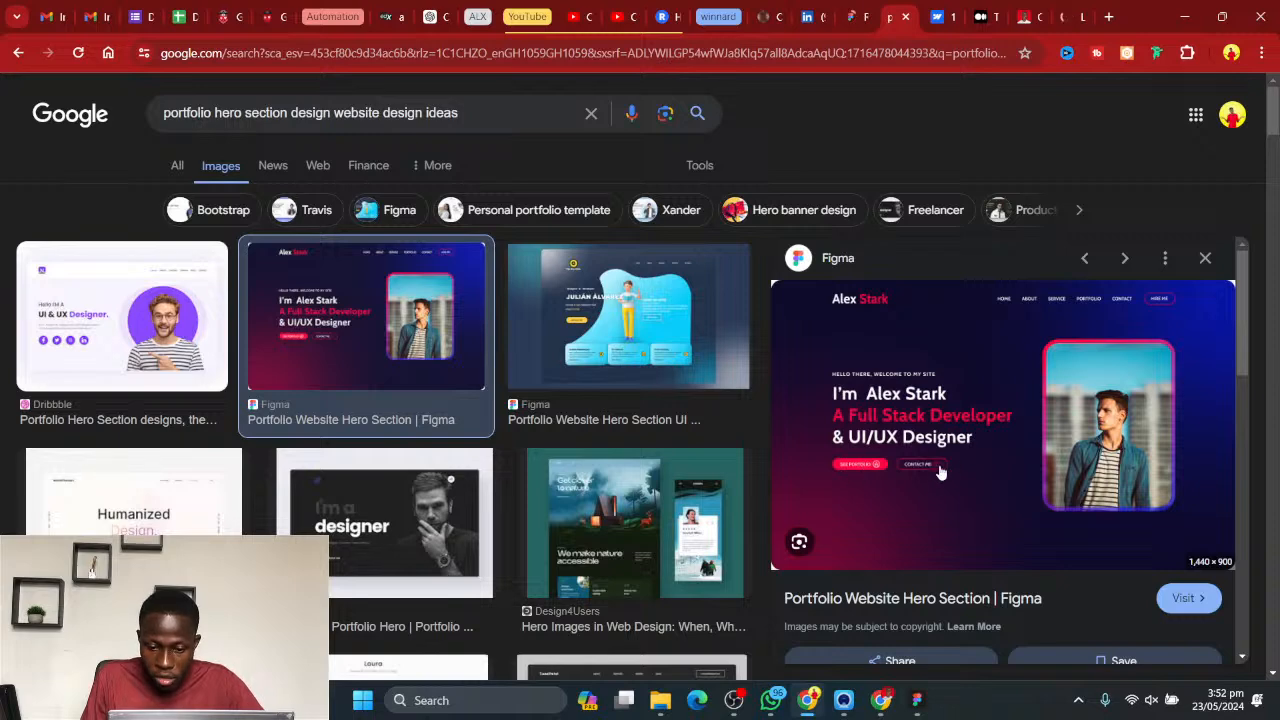
# - Switch back to Figma and draw a rectangle about 136 × 40 just below the Buttons label in Frame 1
pyautogui.click(916, 700)
pyautogui.click(523, 509)
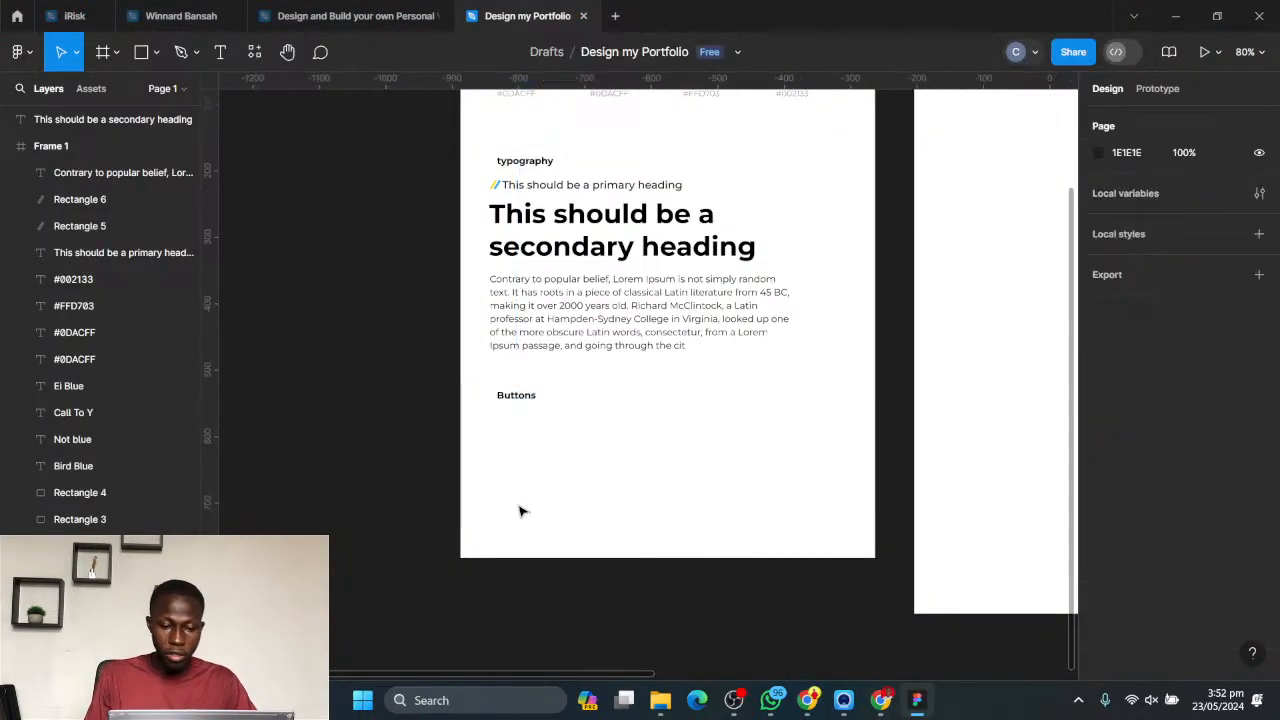
pyautogui.click(141, 52)
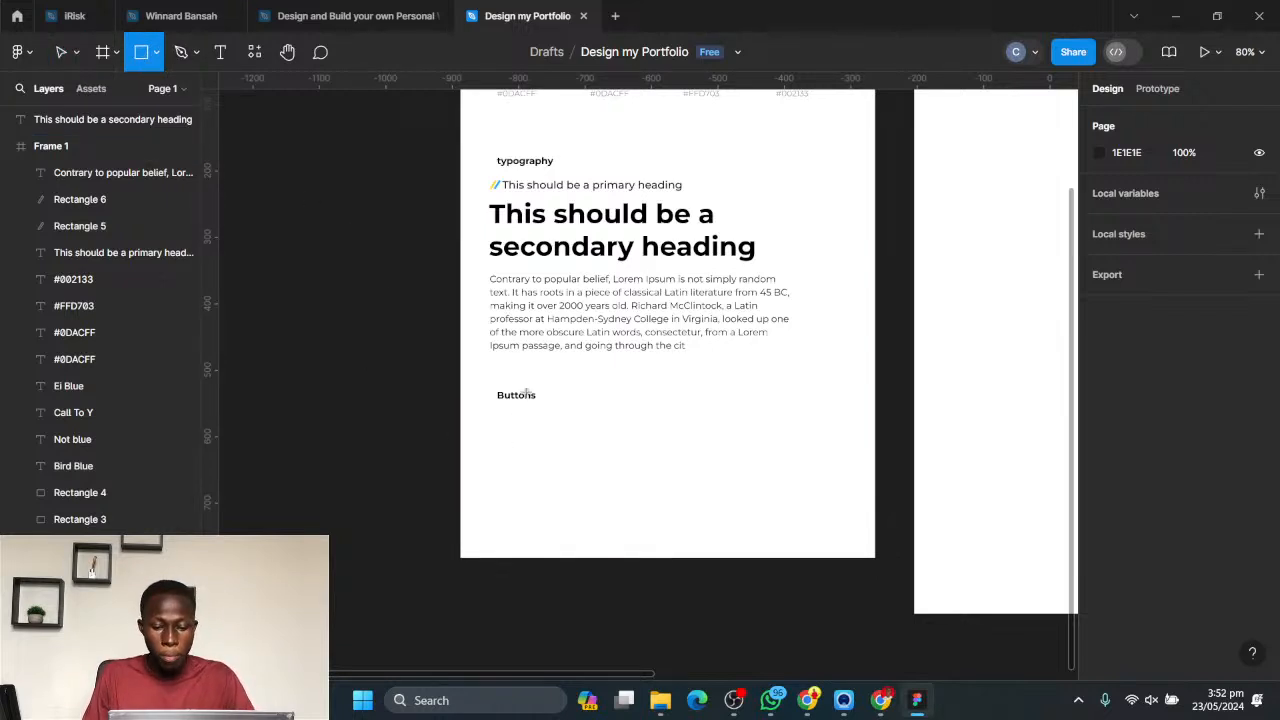
pyautogui.keyDown('ctrl'); pyautogui.scroll(5, 526, 392); pyautogui.keyUp('ctrl')
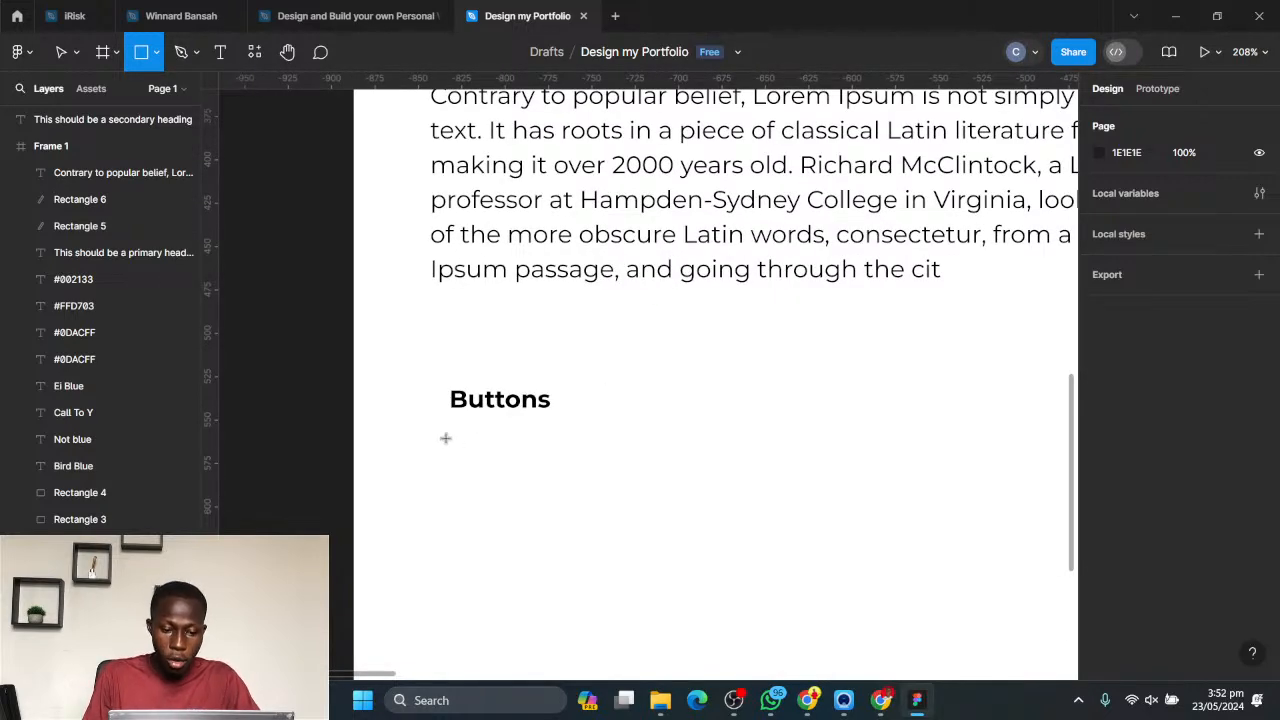
pyautogui.moveTo(452, 434)
pyautogui.mouseDown()
pyautogui.moveTo(551, 509)
pyautogui.moveTo(674, 486)
pyautogui.moveTo(688, 502)
pyautogui.mouseUp()
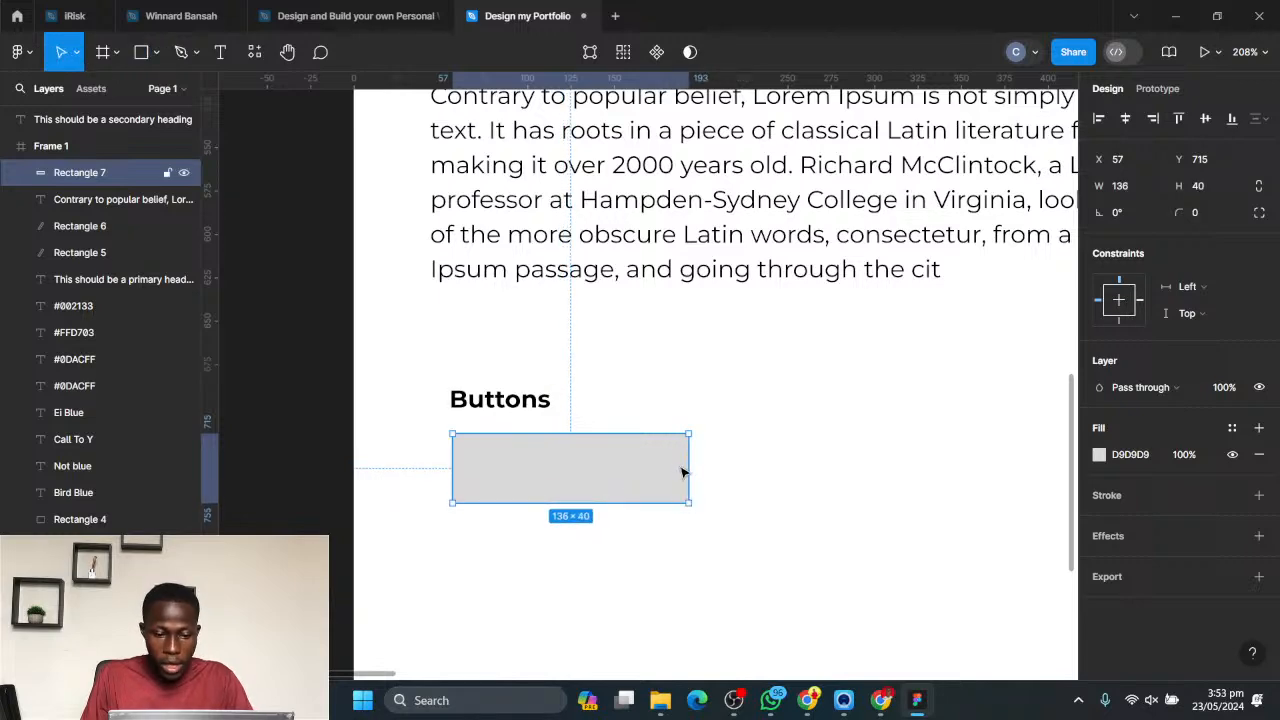
pyautogui.scroll(-5, 683, 471)
pyautogui.press('Escape')
pyautogui.scroll(4, 645, 483)
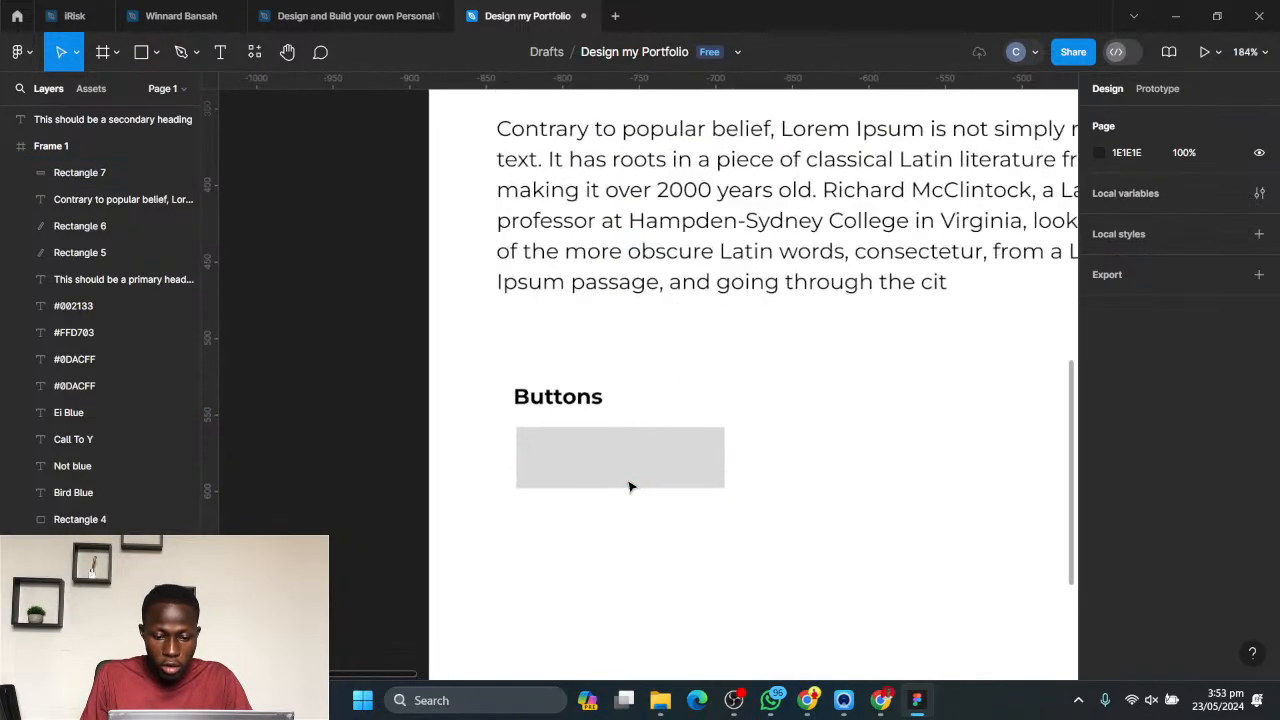
# - Round all corners of the grey rectangle below the Buttons label to a radius of 20, giving it a pill shape
pyautogui.click(662, 468)
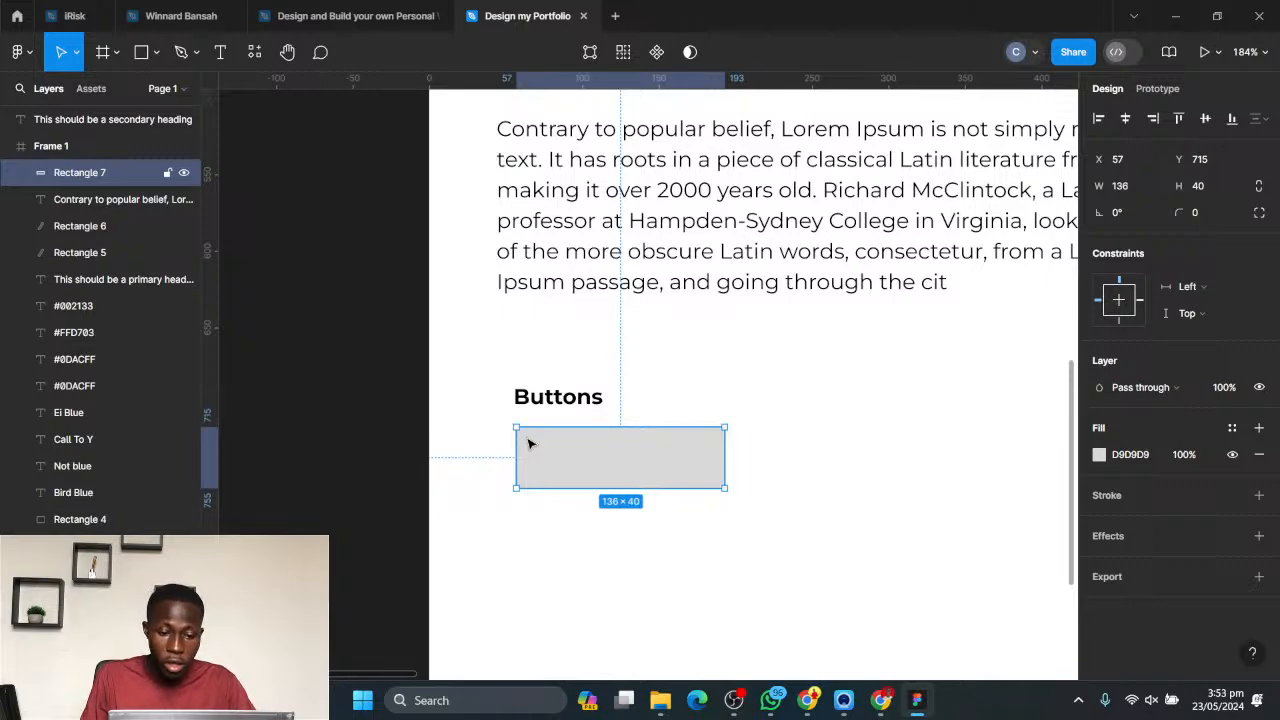
pyautogui.keyDown('ctrl'); pyautogui.scroll(5, 530, 444); pyautogui.keyUp('ctrl')
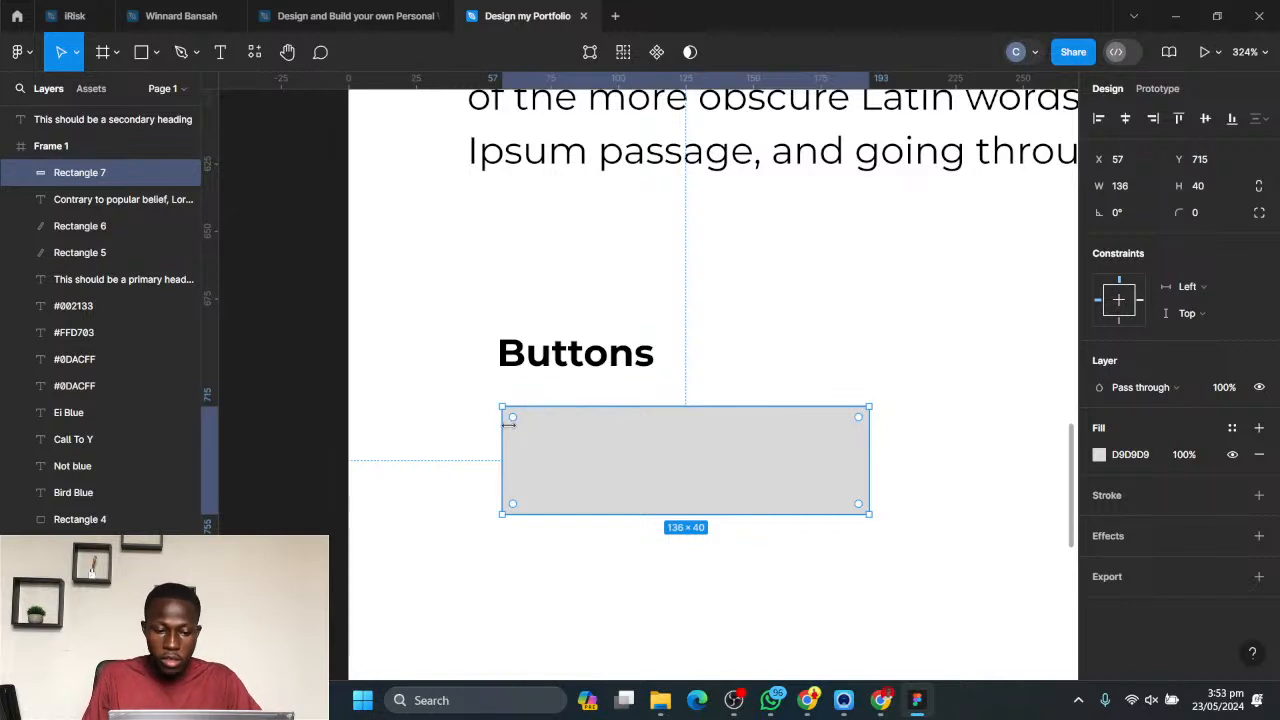
pyautogui.moveTo(513, 418); pyautogui.dragTo(706, 518)
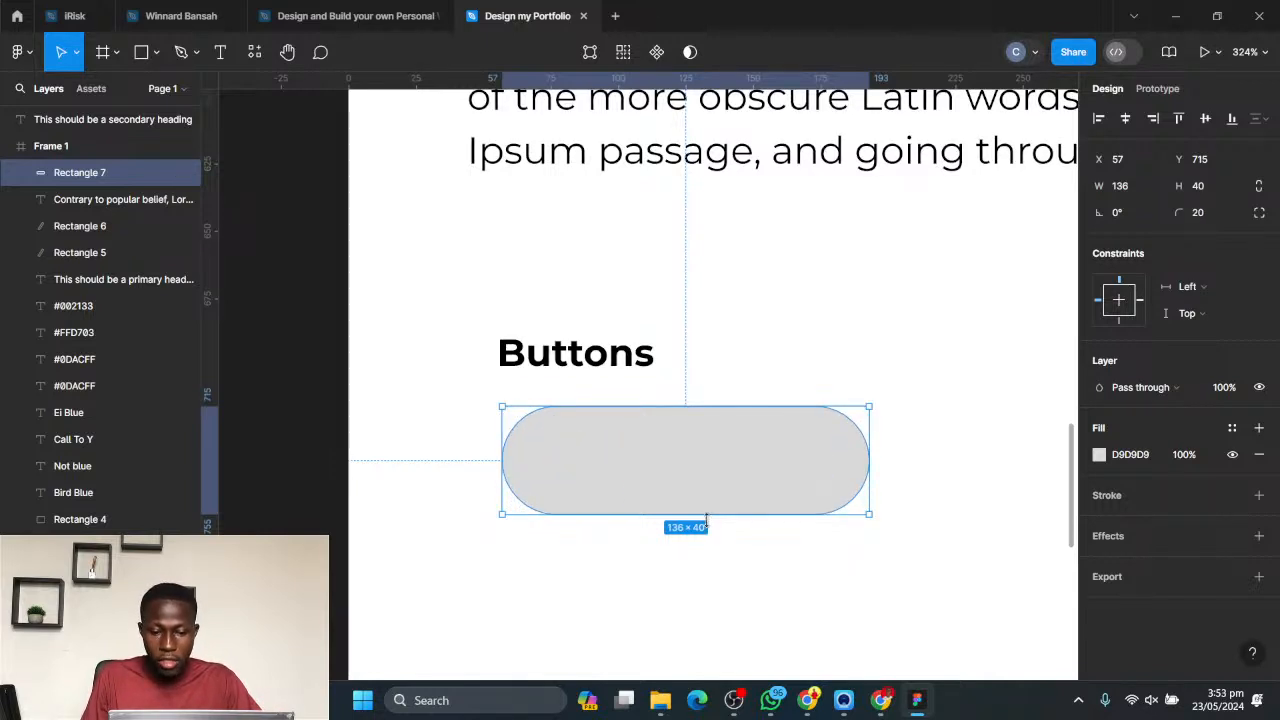
pyautogui.click(811, 577)
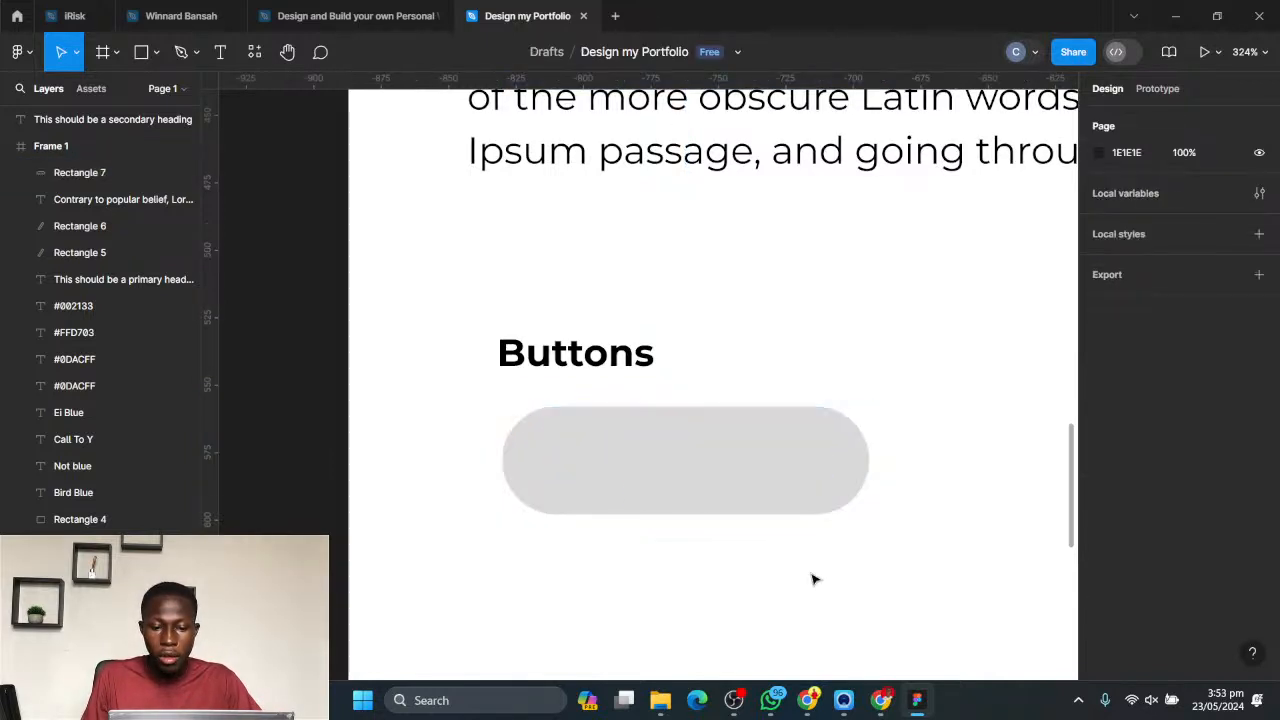
# - Place a copy of the Buttons label on the grey pill at X 87, Y 726 and bring it to the front
pyautogui.click(590, 368)
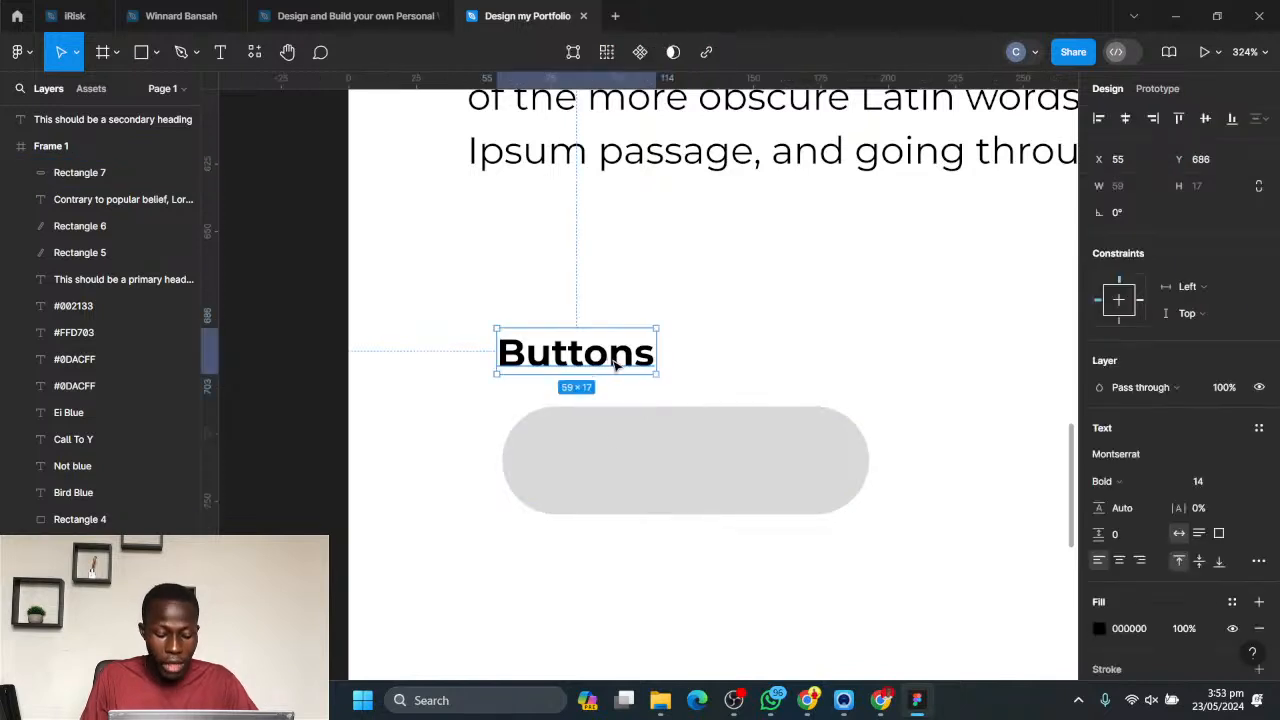
pyautogui.moveTo(585, 366); pyautogui.dragTo(686, 477)
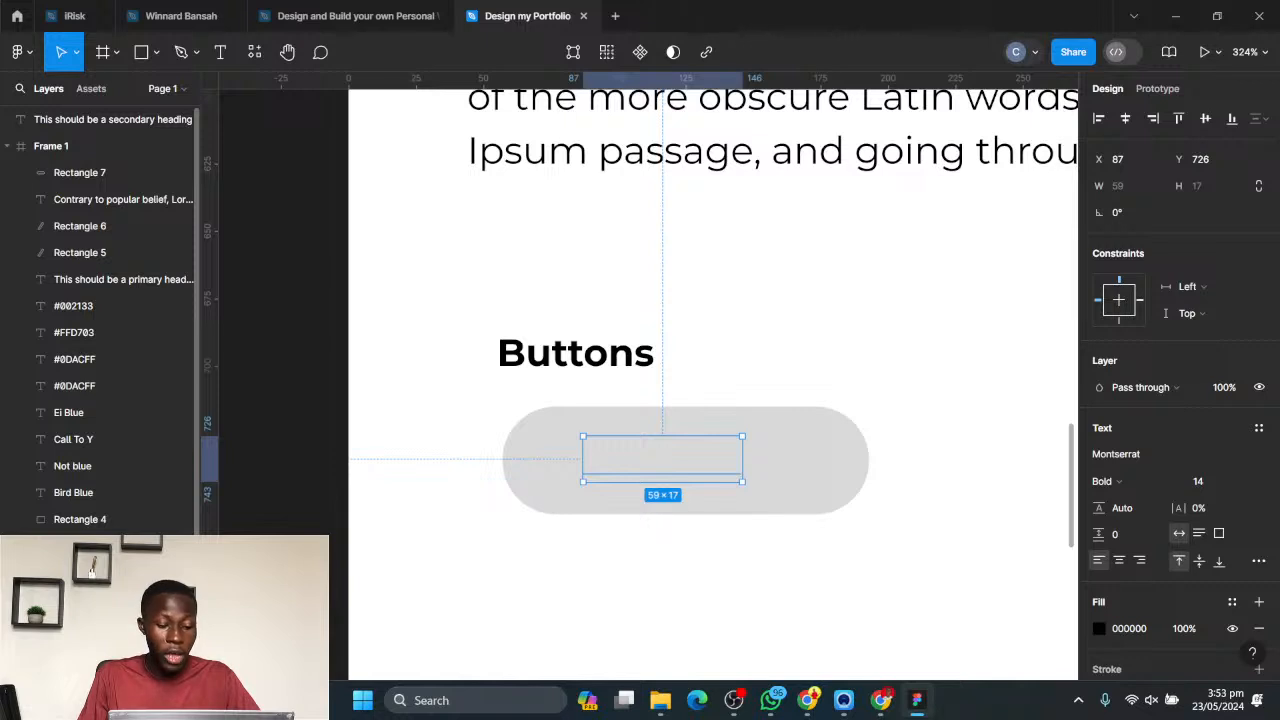
pyautogui.rightClick(79, 216)
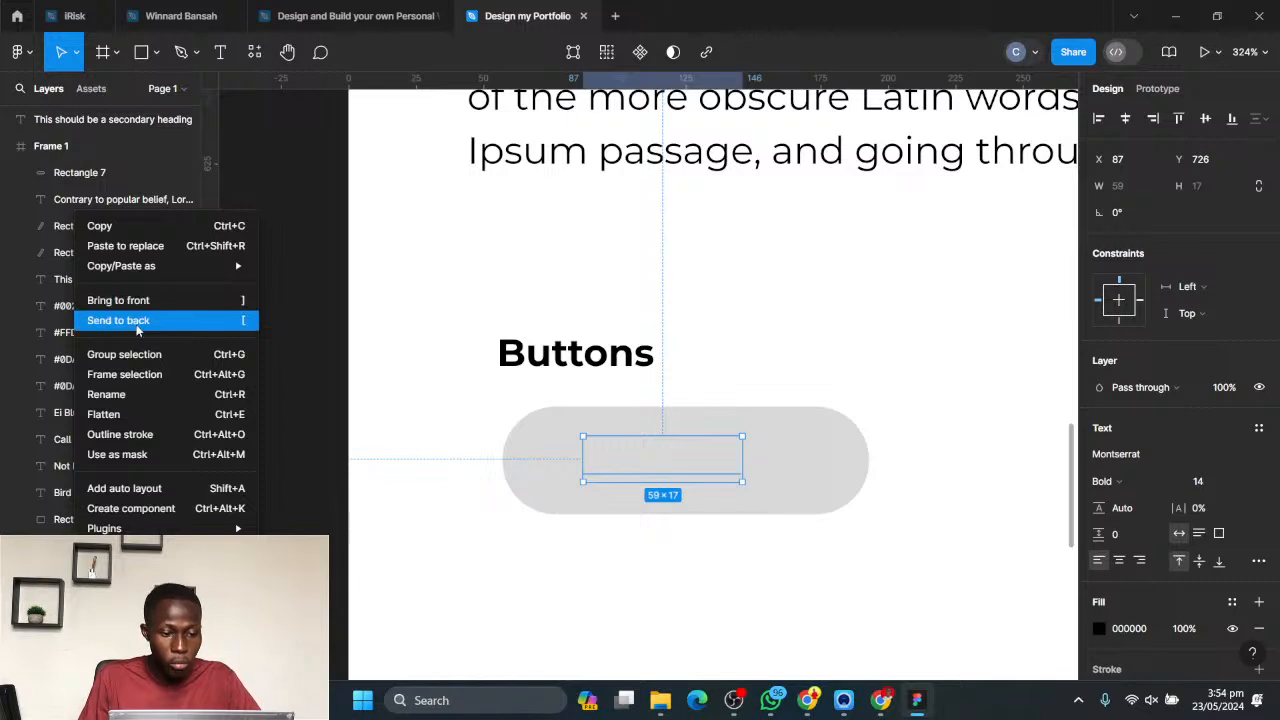
pyautogui.moveTo(110, 528)
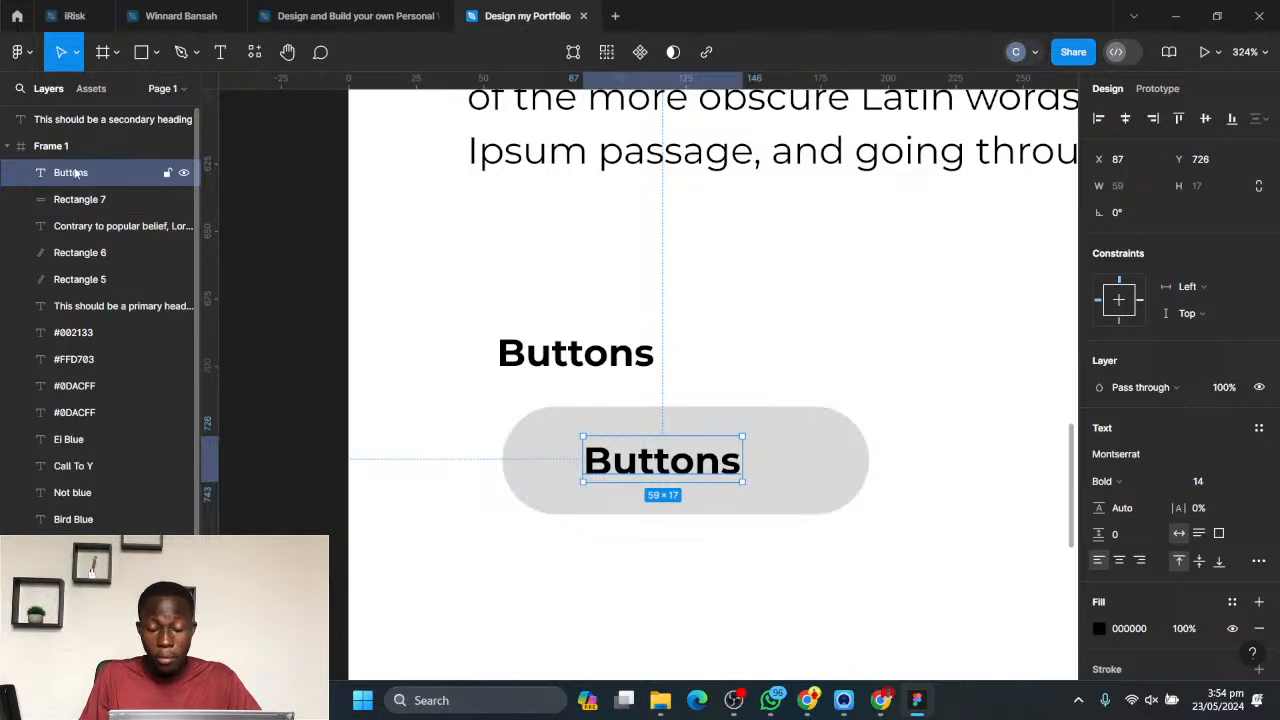
pyautogui.hotkey('ctrl', 'shift', '[')
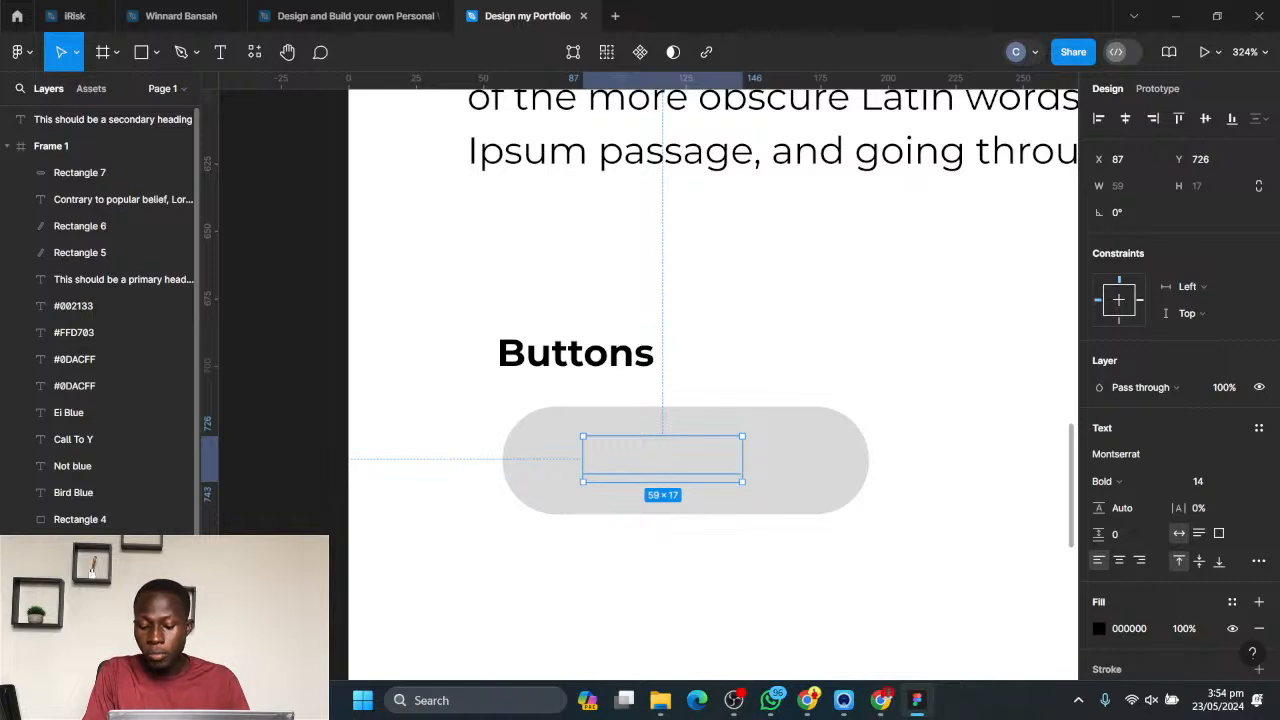
pyautogui.press(']')
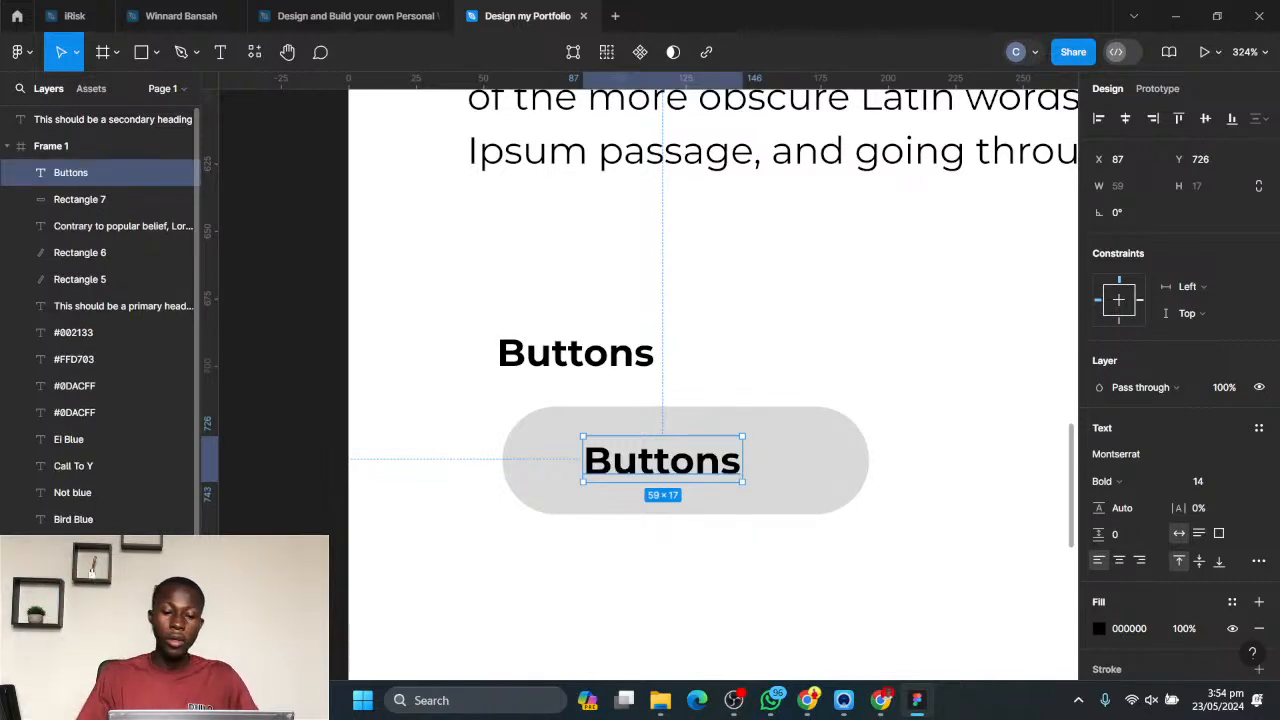
pyautogui.click(913, 544)
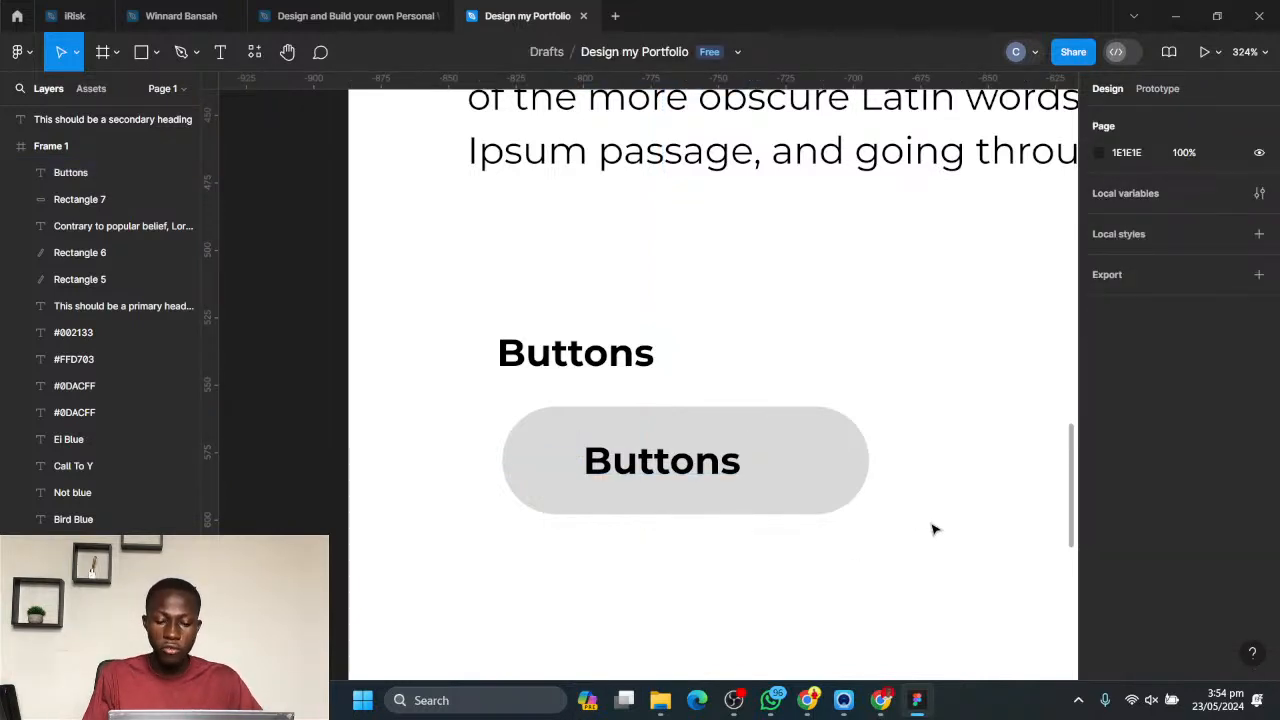
# - Centre the copied text and the grey pill on each other both vertically and horizontally
pyautogui.moveTo(932, 547); pyautogui.dragTo(565, 420)
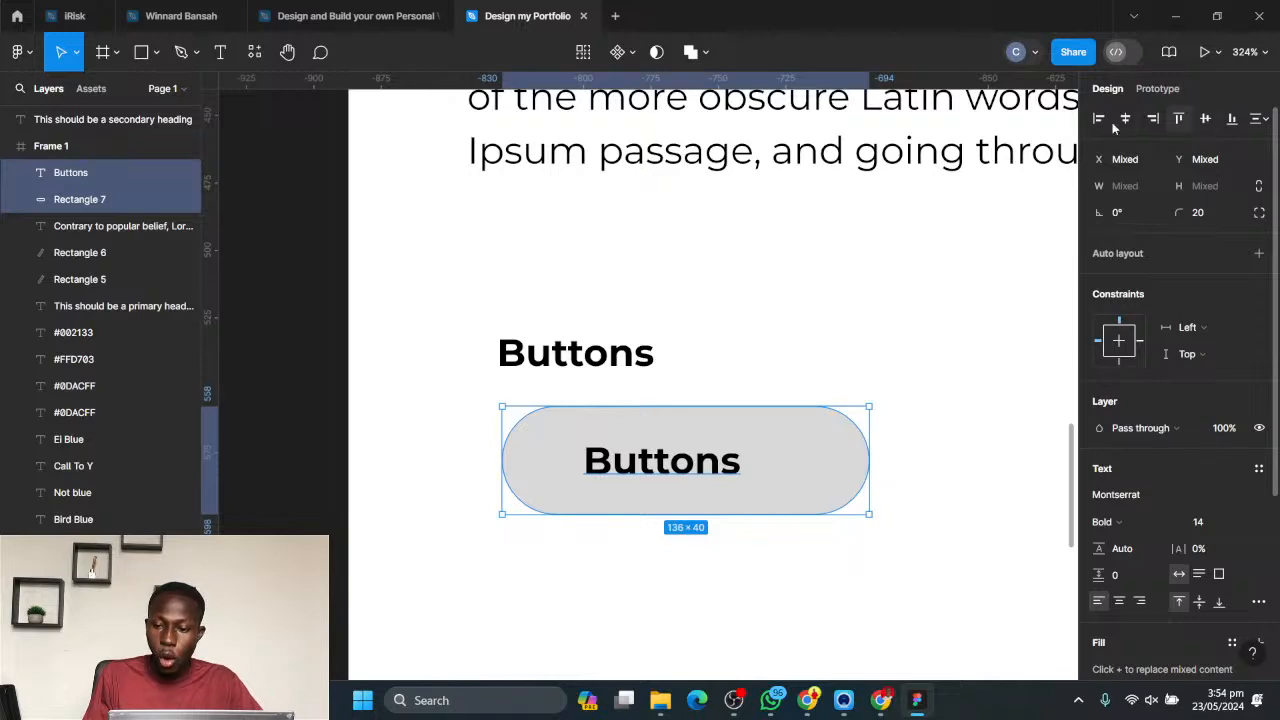
pyautogui.click(1205, 119)
pyautogui.click(1125, 118)
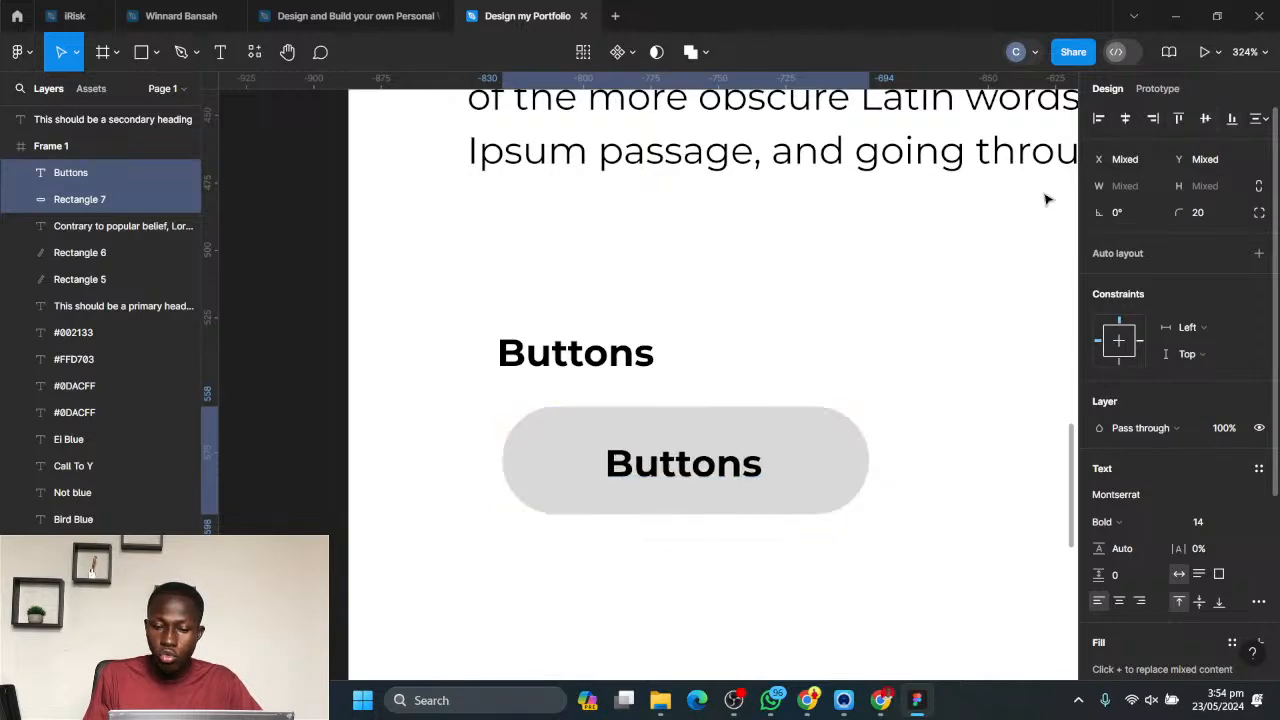
pyautogui.click(891, 290)
# - Change the font weight of the text inside the grey pill to Medium
pyautogui.scroll(-5, 846, 423)
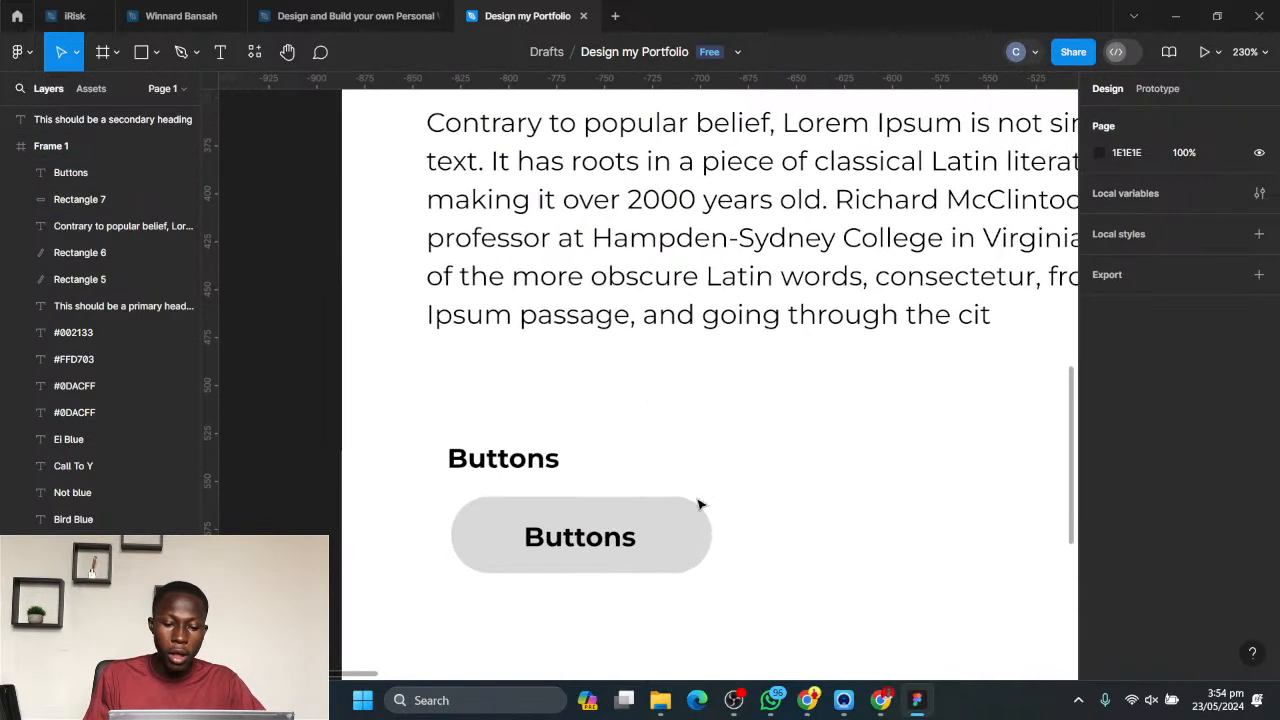
pyautogui.scroll(-1, 594, 389)
pyautogui.click(530, 452)
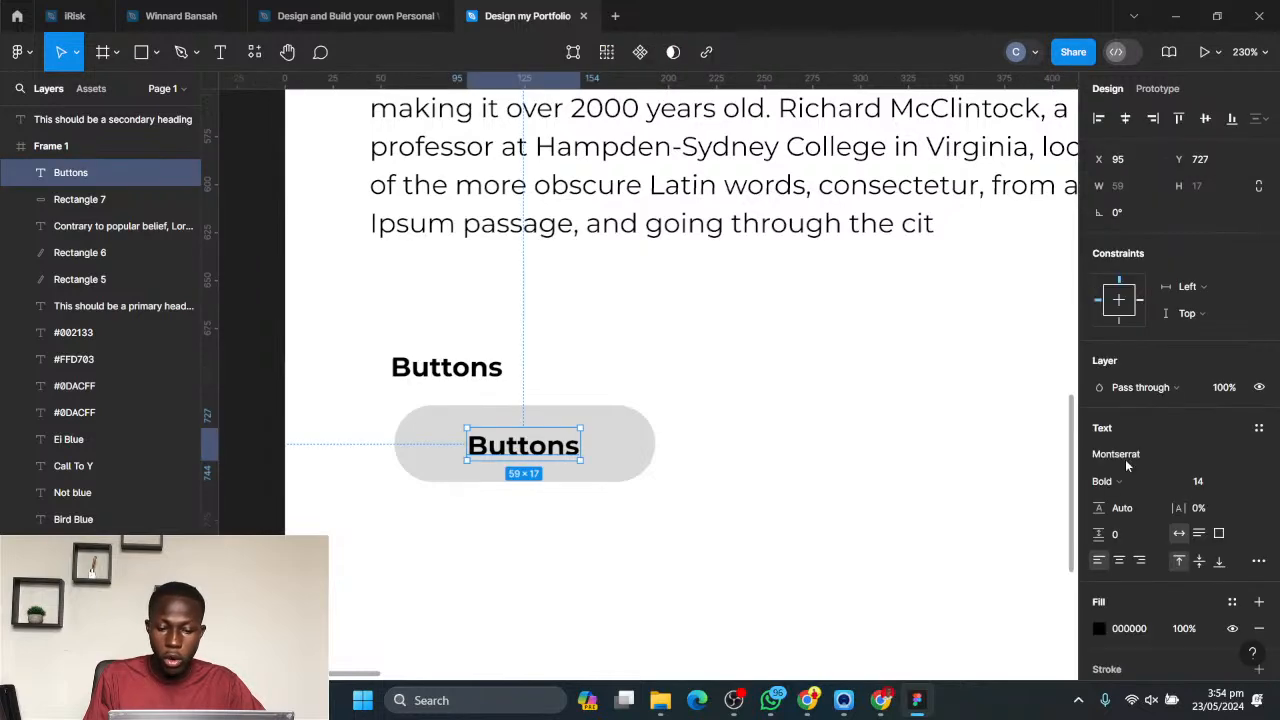
pyautogui.click(1135, 490)
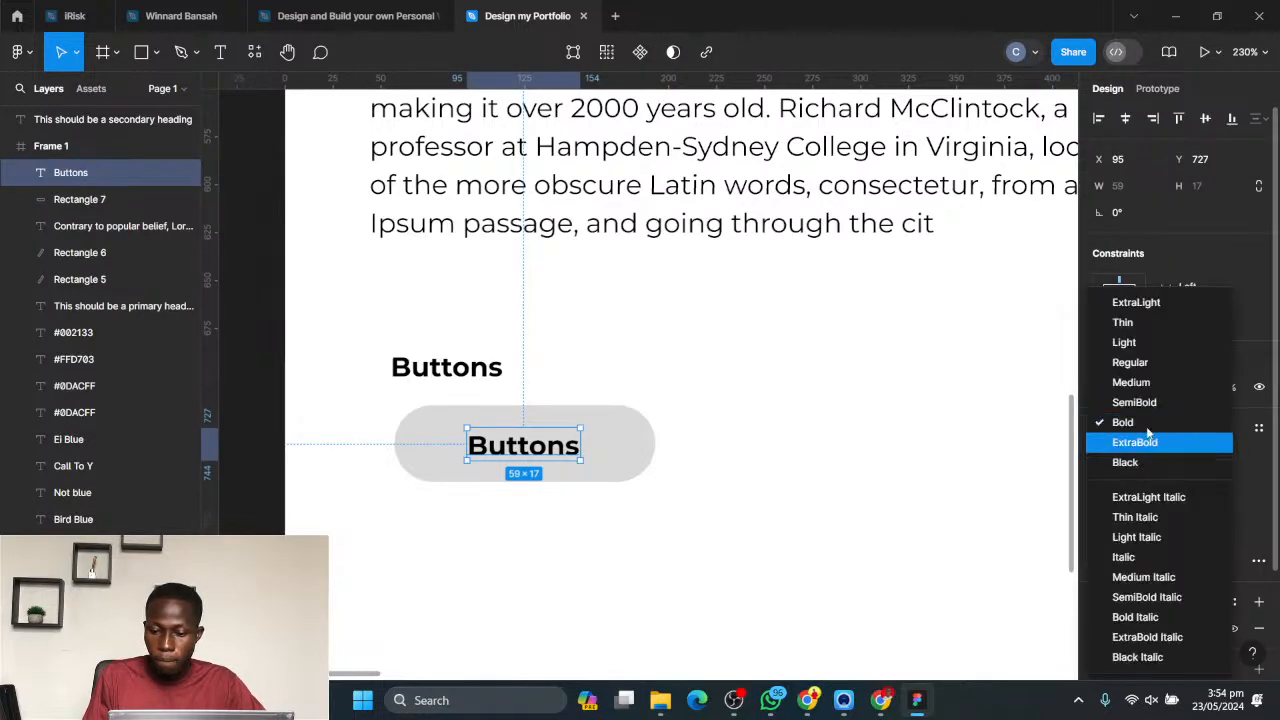
pyautogui.click(1130, 382)
pyautogui.click(780, 491)
# - Move the grey pill and its text together about 7 to the left and 9 down below the Buttons label
pyautogui.scroll(-5, 777, 474)
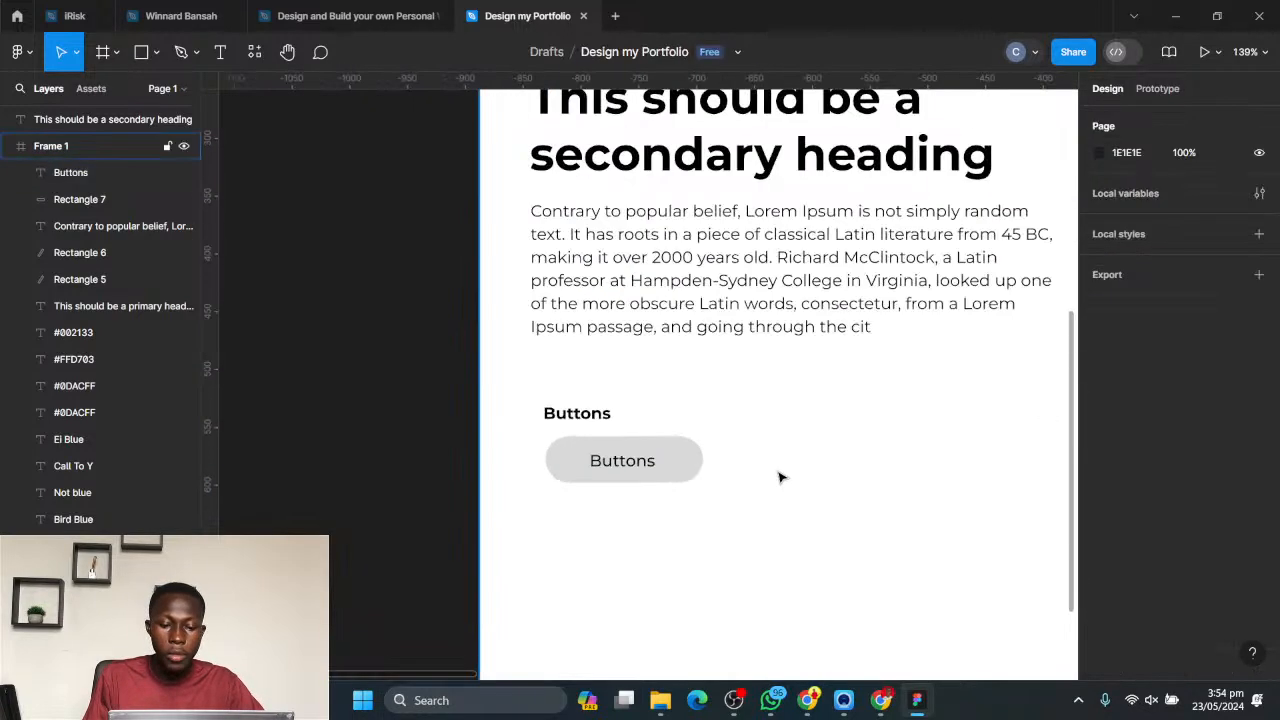
pyautogui.moveTo(626, 521); pyautogui.dragTo(545, 508)
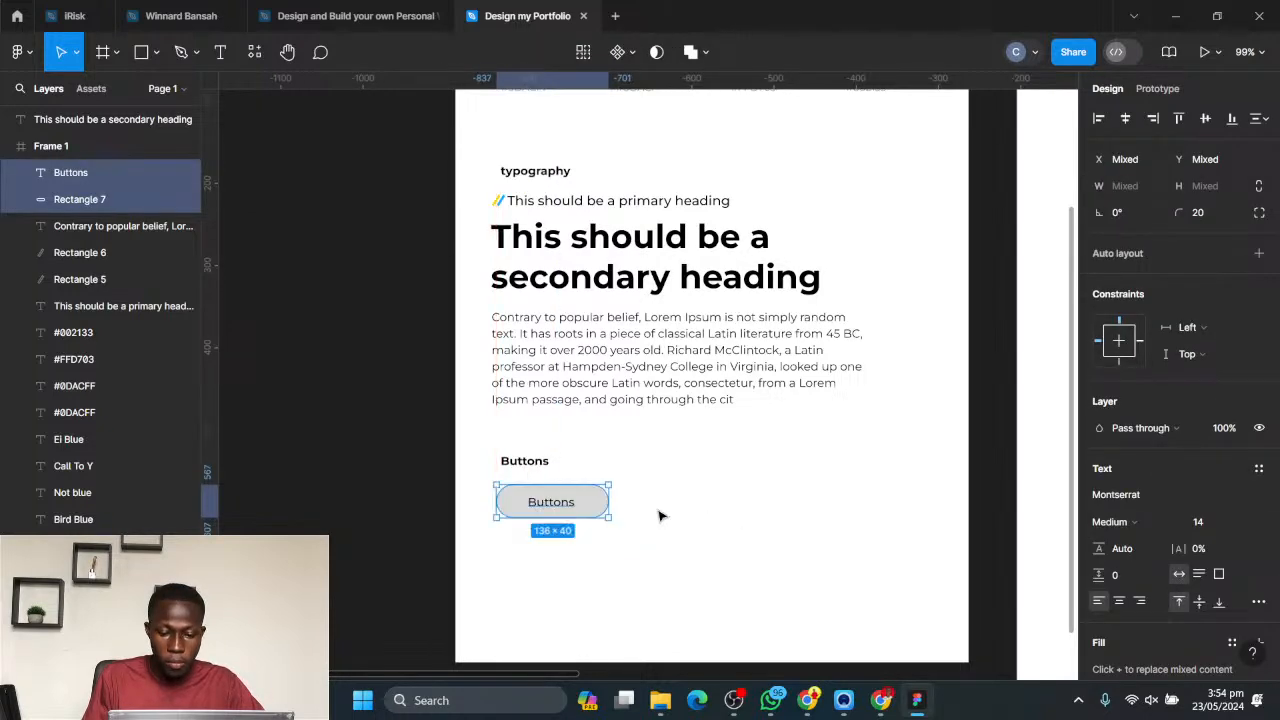
pyautogui.click(554, 531)
pyautogui.scroll(5, 558, 525)
pyautogui.scroll(1, 580, 518)
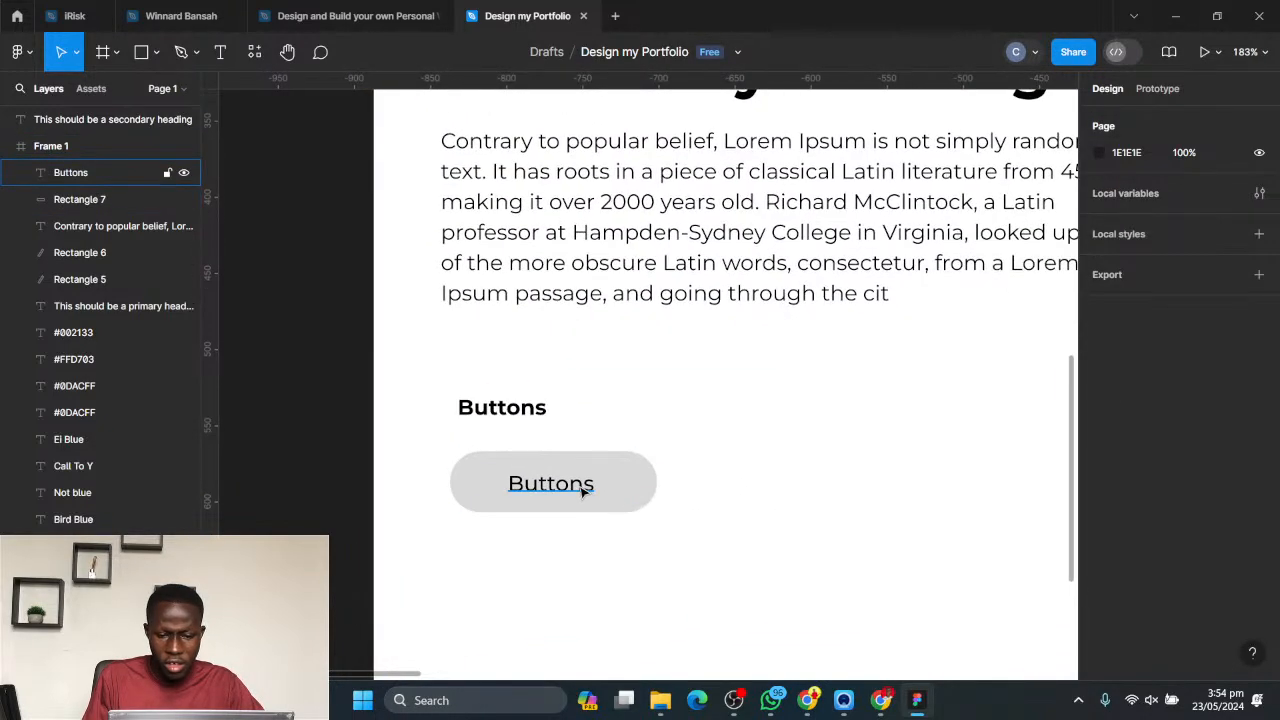
pyautogui.click(586, 486)
pyautogui.click(698, 491)
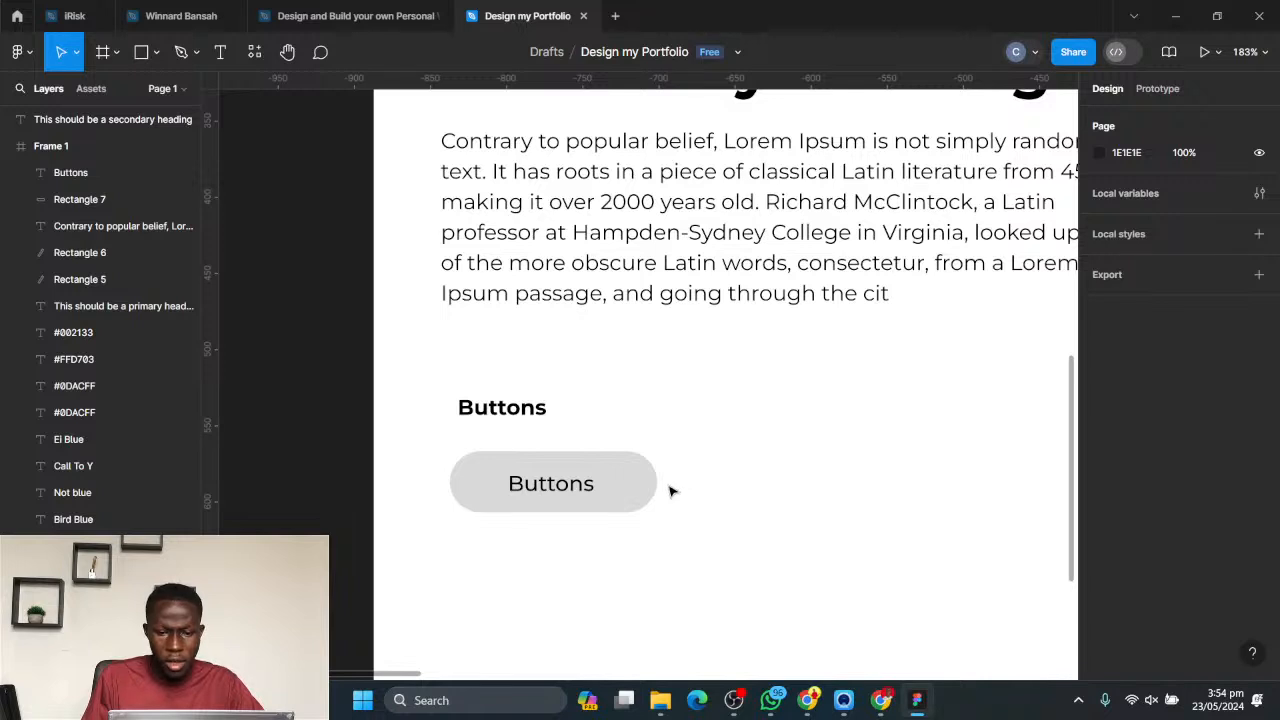
# - Increase the line height of the sample paragraph to about 25
pyautogui.click(743, 250)
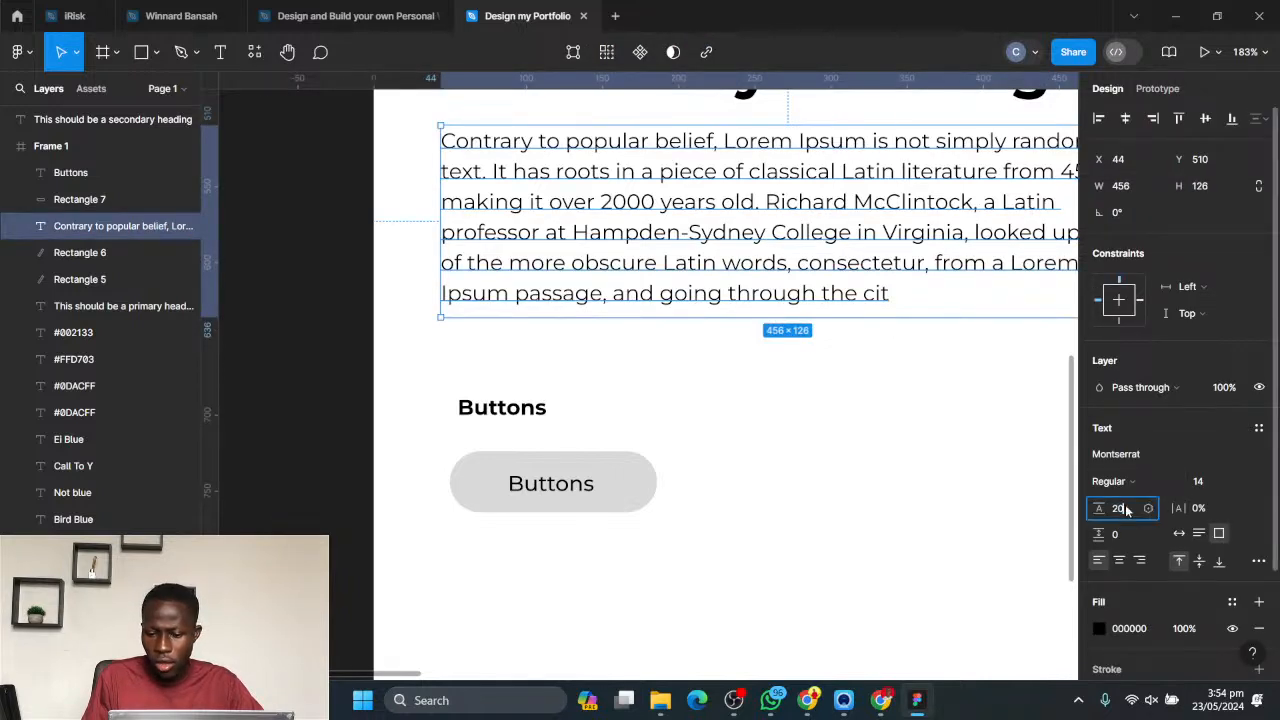
pyautogui.press('Up')
pyautogui.press('Up')
pyautogui.press('Up')
pyautogui.press('Up')
pyautogui.press('Up')
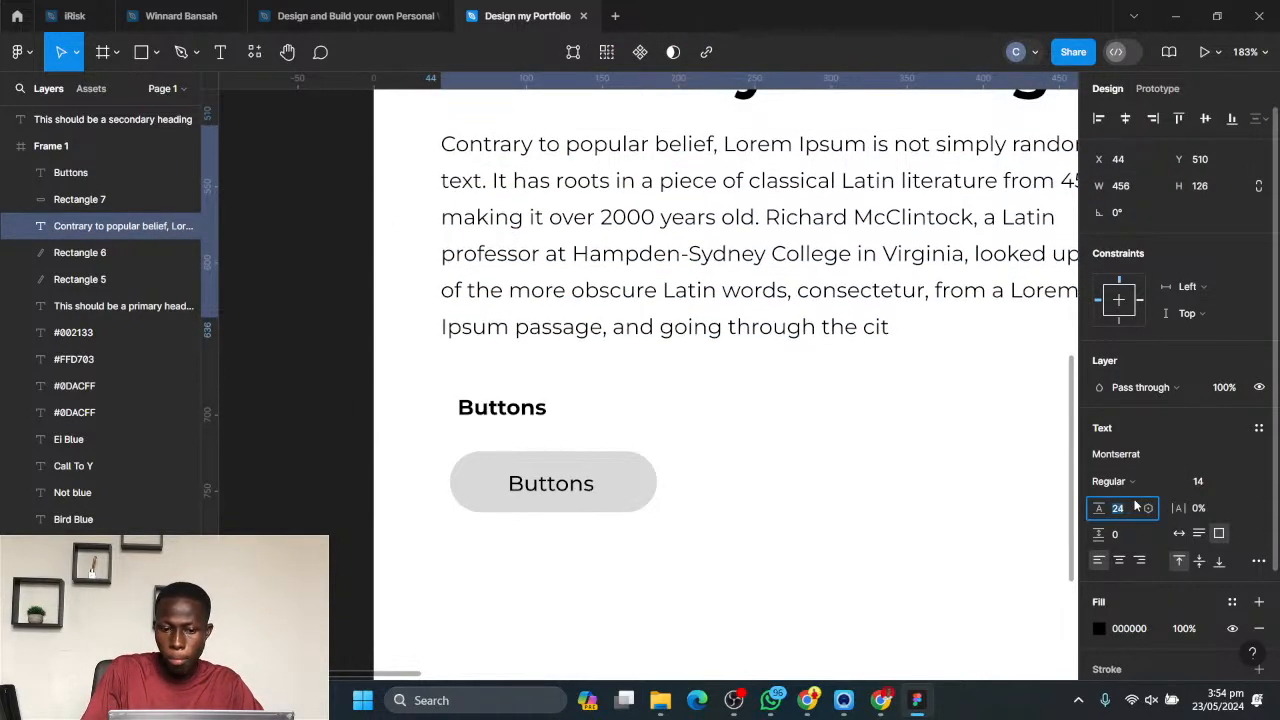
pyautogui.click(715, 545)
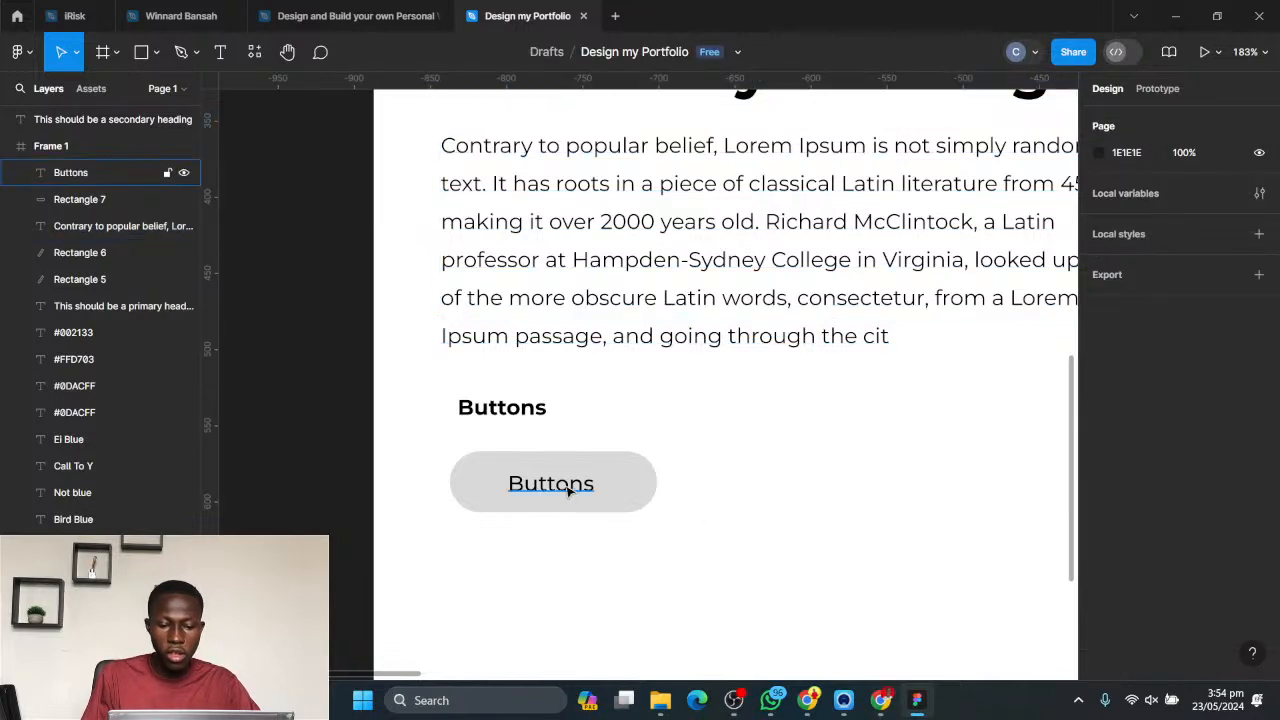
# - Change the fill of the grey pill behind the button text to white, FFFFFF
pyautogui.click(646, 483)
pyautogui.scroll(-3, 835, 470)
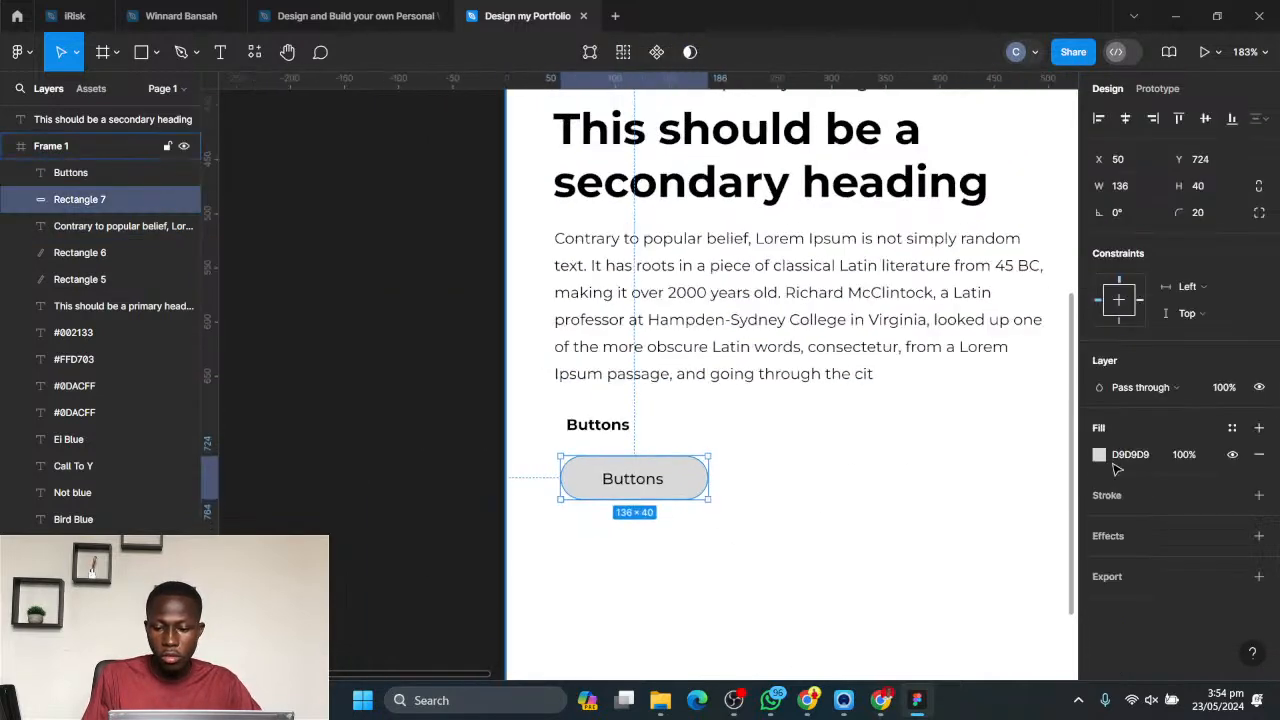
pyautogui.click(1099, 454)
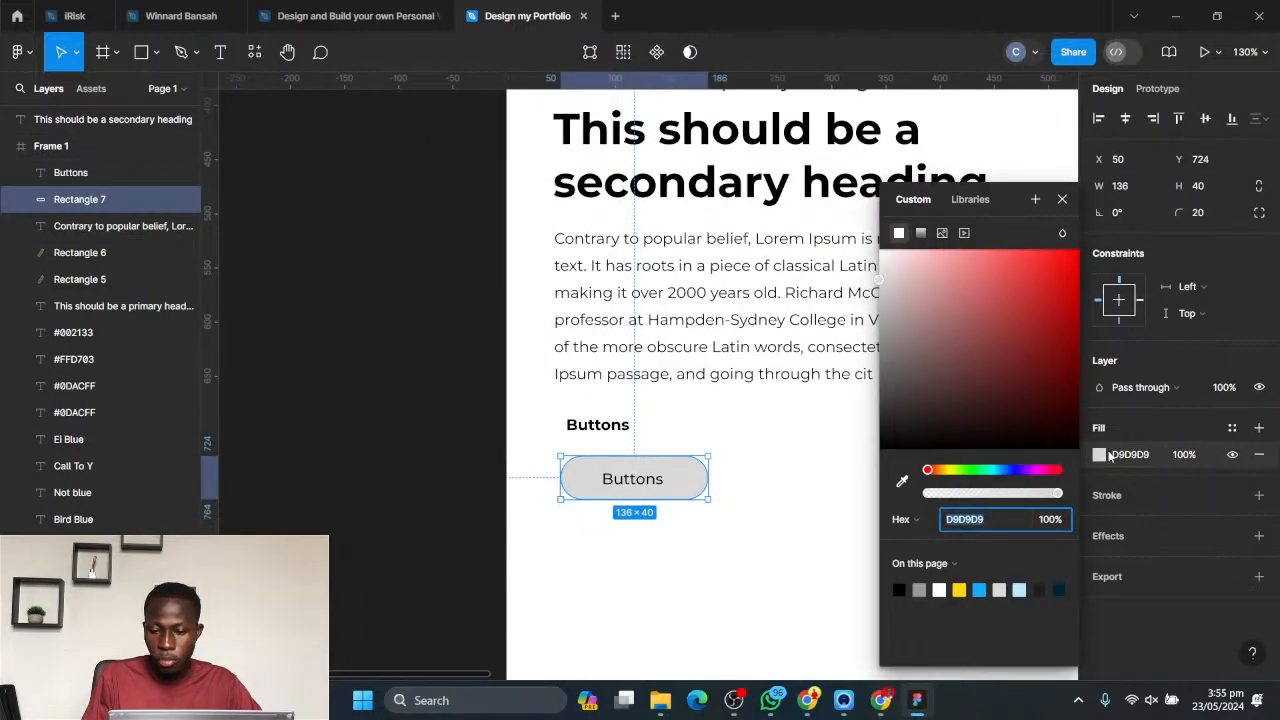
pyautogui.click(1062, 199)
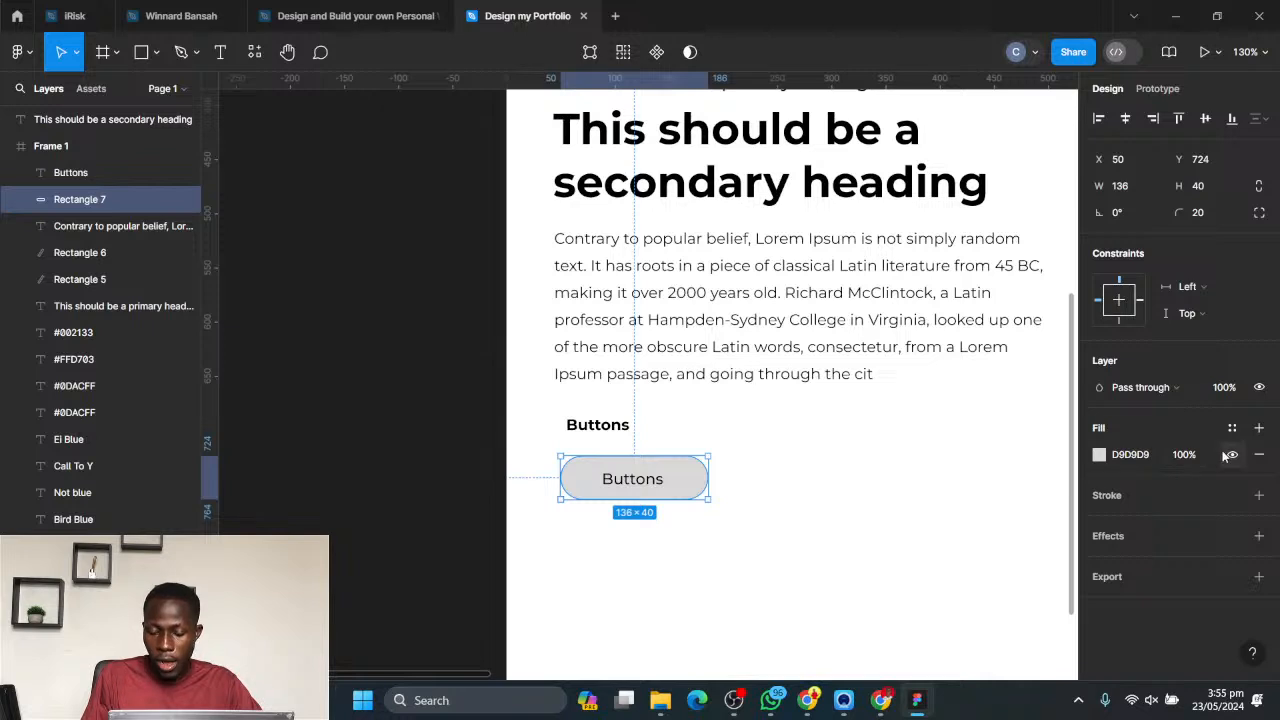
pyautogui.click(1099, 454)
pyautogui.moveTo(943, 329); pyautogui.dragTo(836, 233)
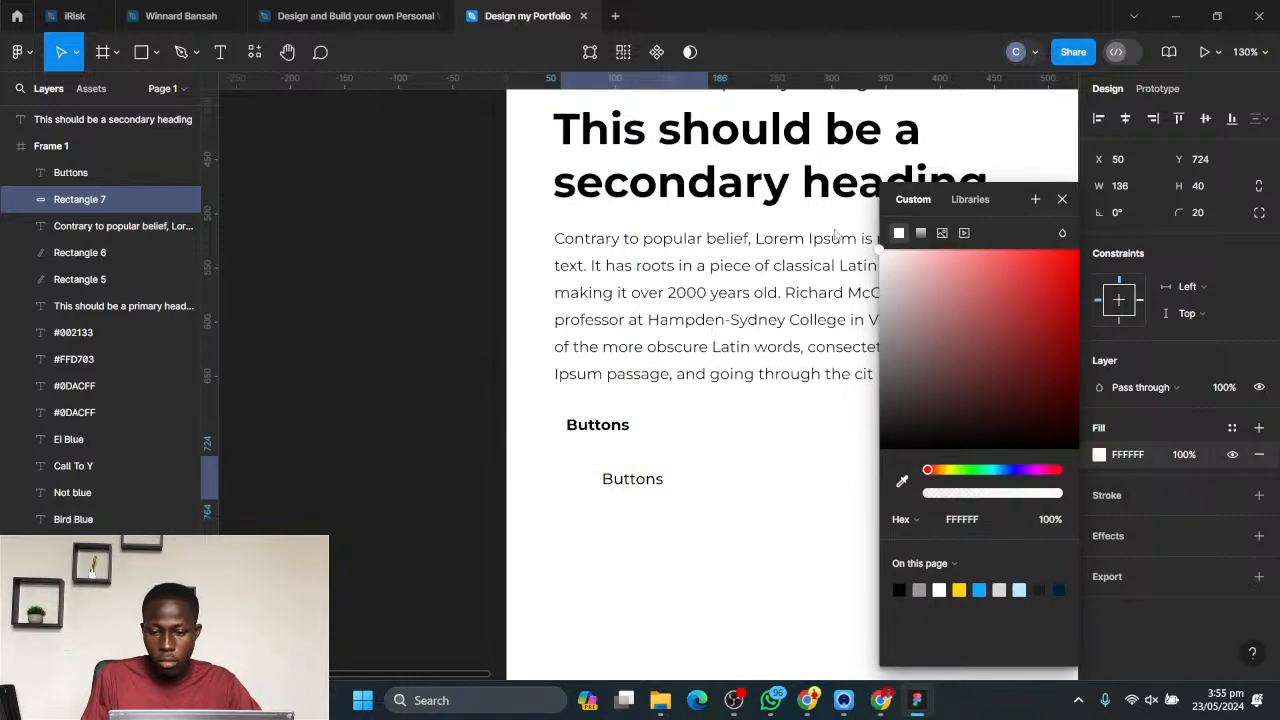
# - Add a black 000000 inside stroke of weight 1 to the white pill
pyautogui.click(1175, 501)
pyautogui.click(1259, 495)
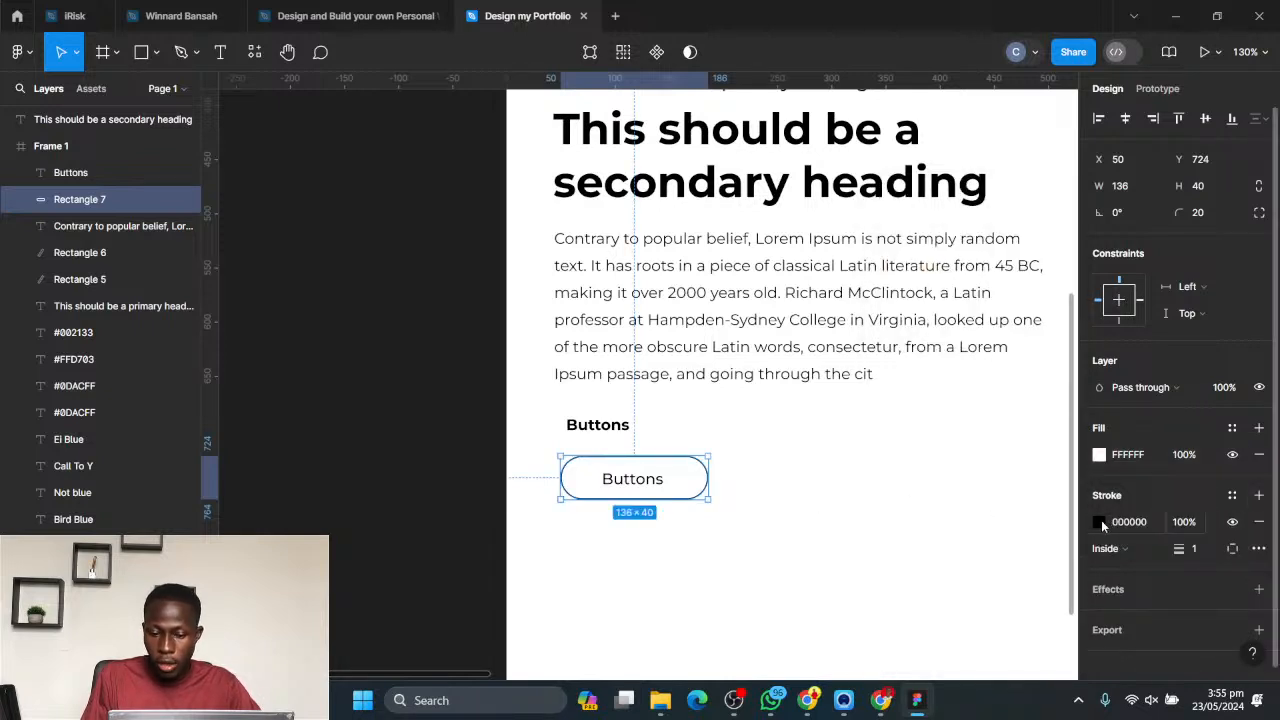
pyautogui.click(937, 520)
# - Duplicate the outlined pill with its text and place the copy beside the original on the same row, at X 204
pyautogui.scroll(-2, 777, 517)
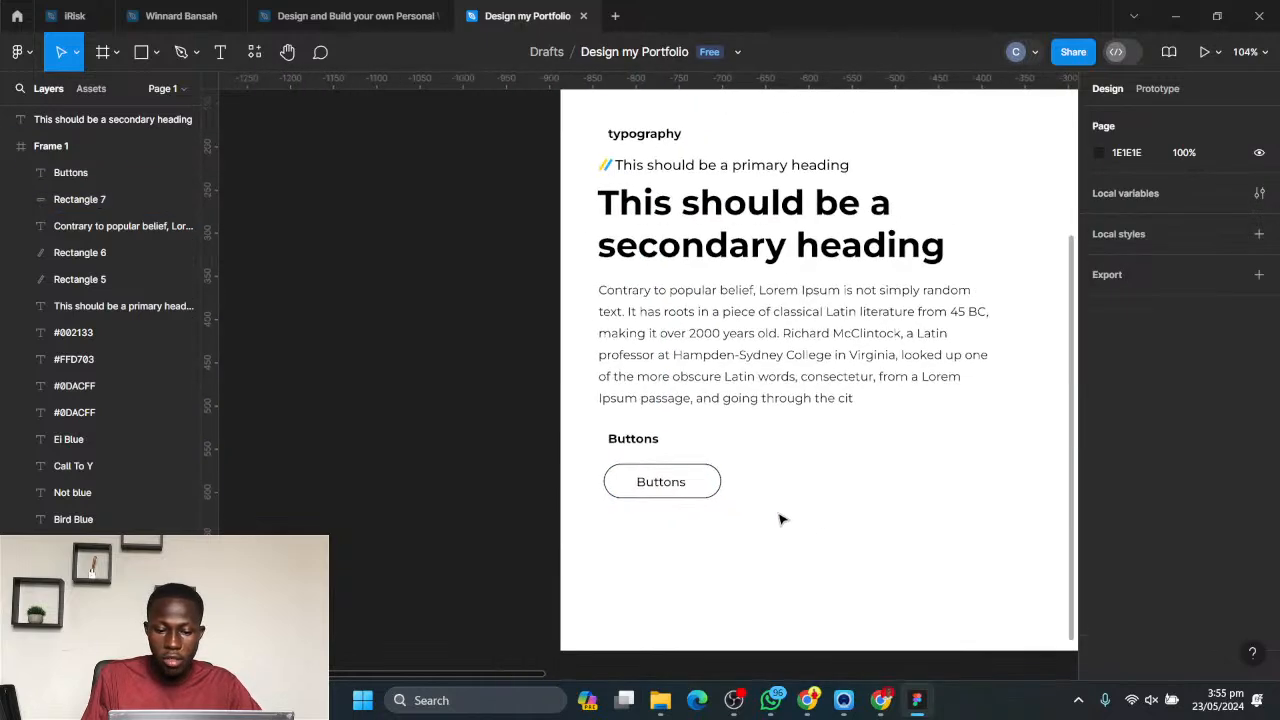
pyautogui.moveTo(777, 517); pyautogui.dragTo(674, 487)
pyautogui.moveTo(706, 433); pyautogui.dragTo(752, 516)
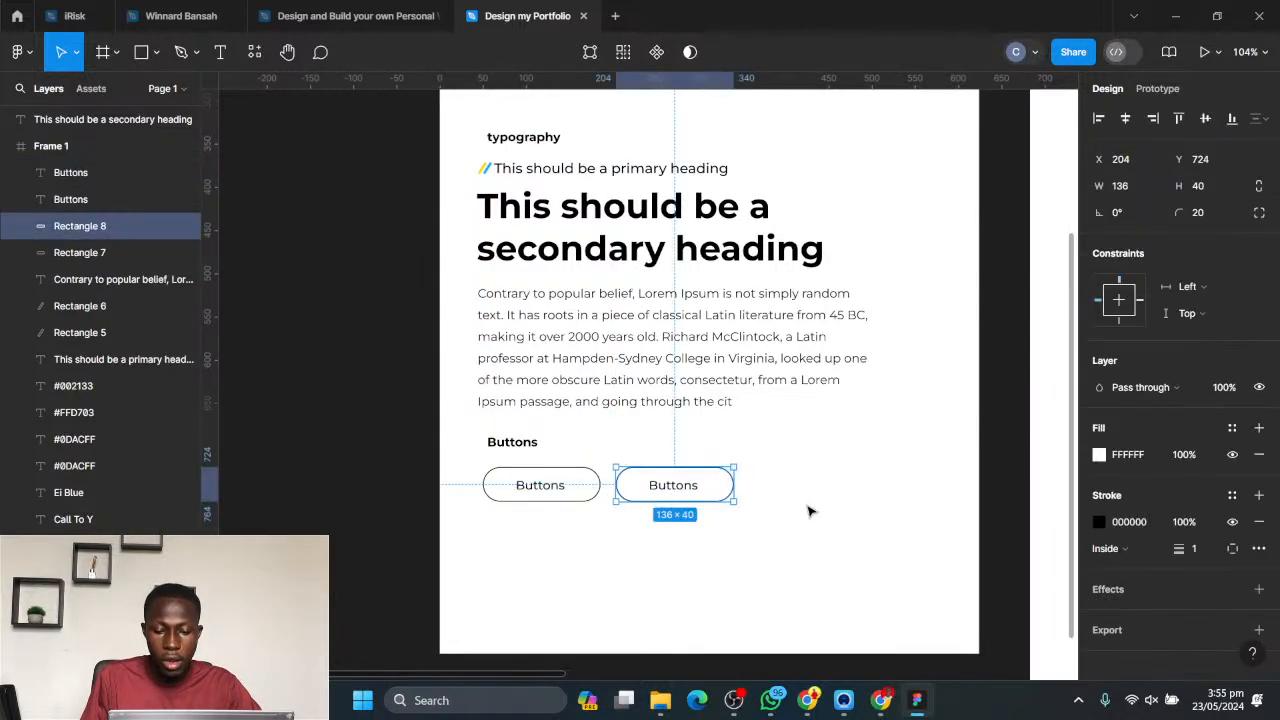
# - Fill the duplicated pill with the page's yellow FFD703 and remove its black stroke
pyautogui.click(1100, 455)
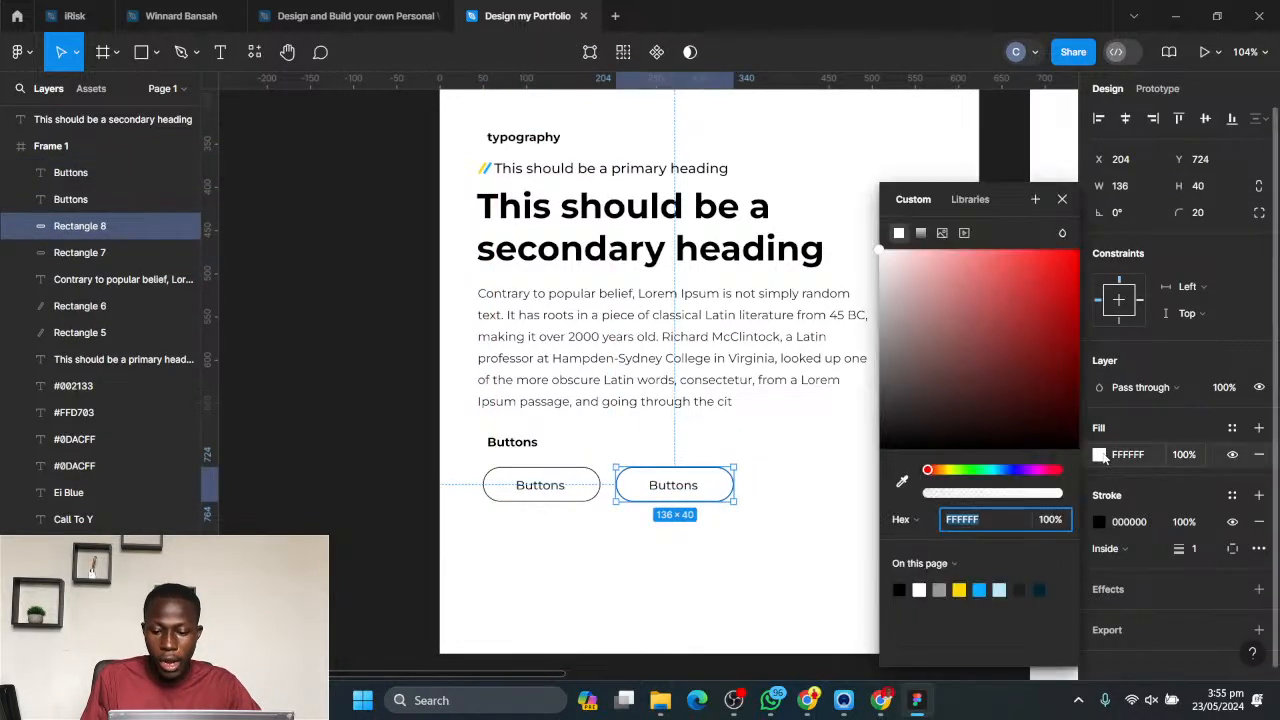
pyautogui.click(962, 590)
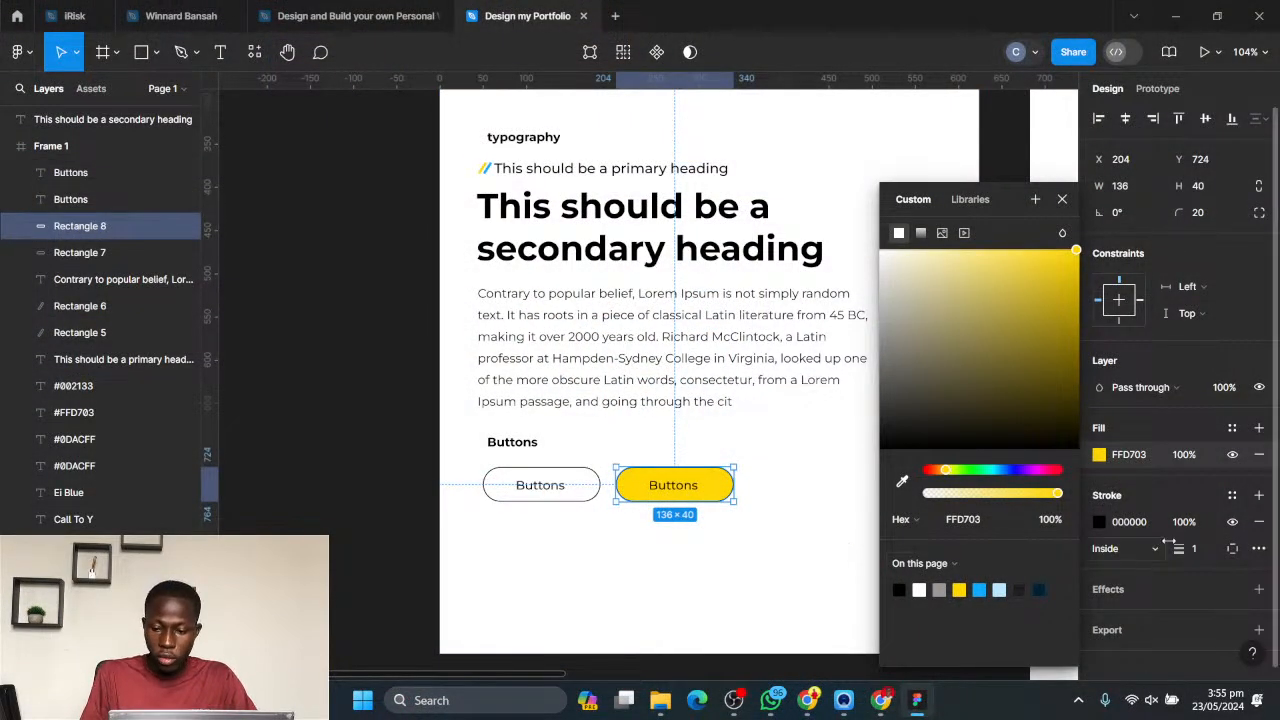
pyautogui.click(1259, 523)
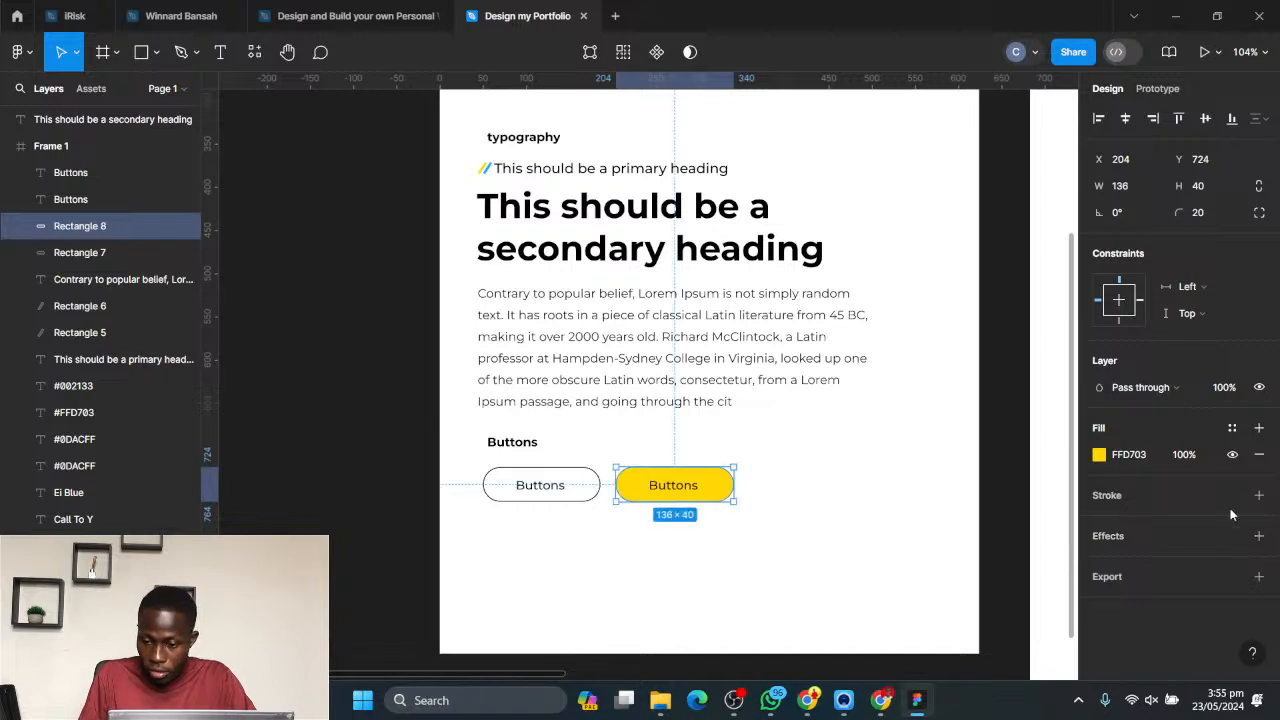
pyautogui.click(716, 507)
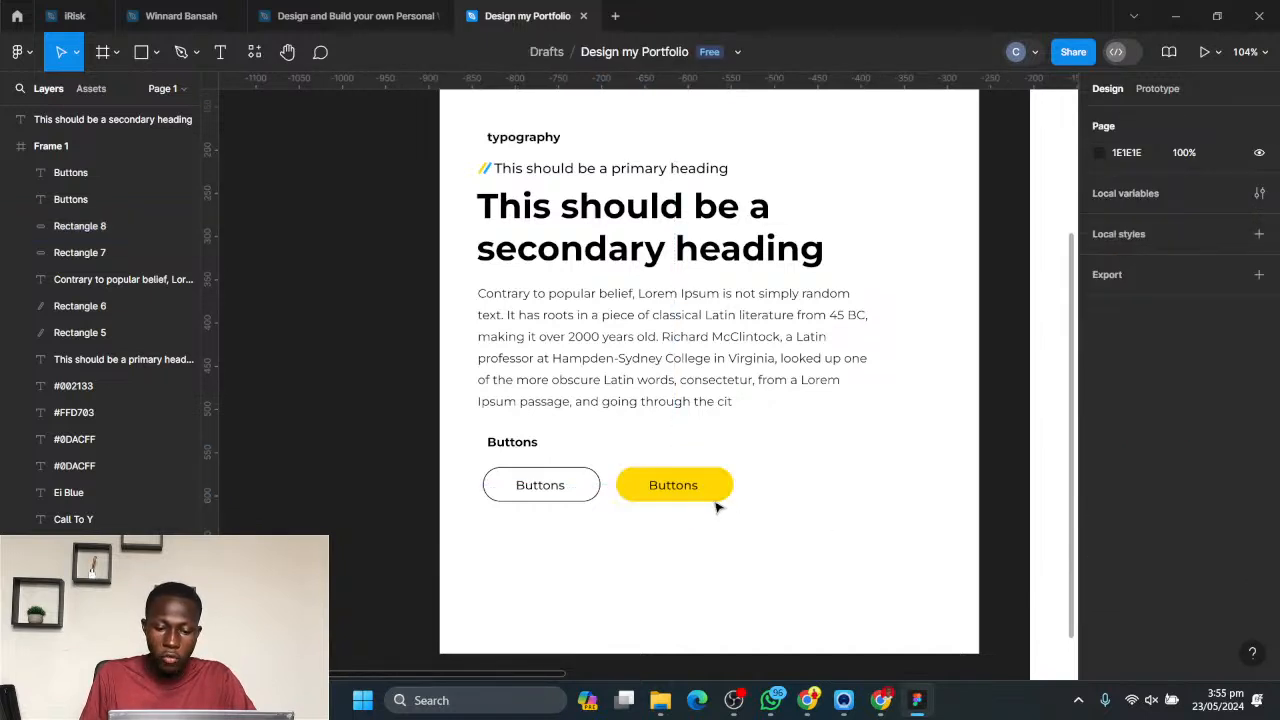
# - Duplicate the yellow button's text and place the copy on the same row beyond the yellow pill as a text-only button
pyautogui.keyDown('ctrl'); pyautogui.scroll(-1, 700, 540); pyautogui.keyUp('ctrl')
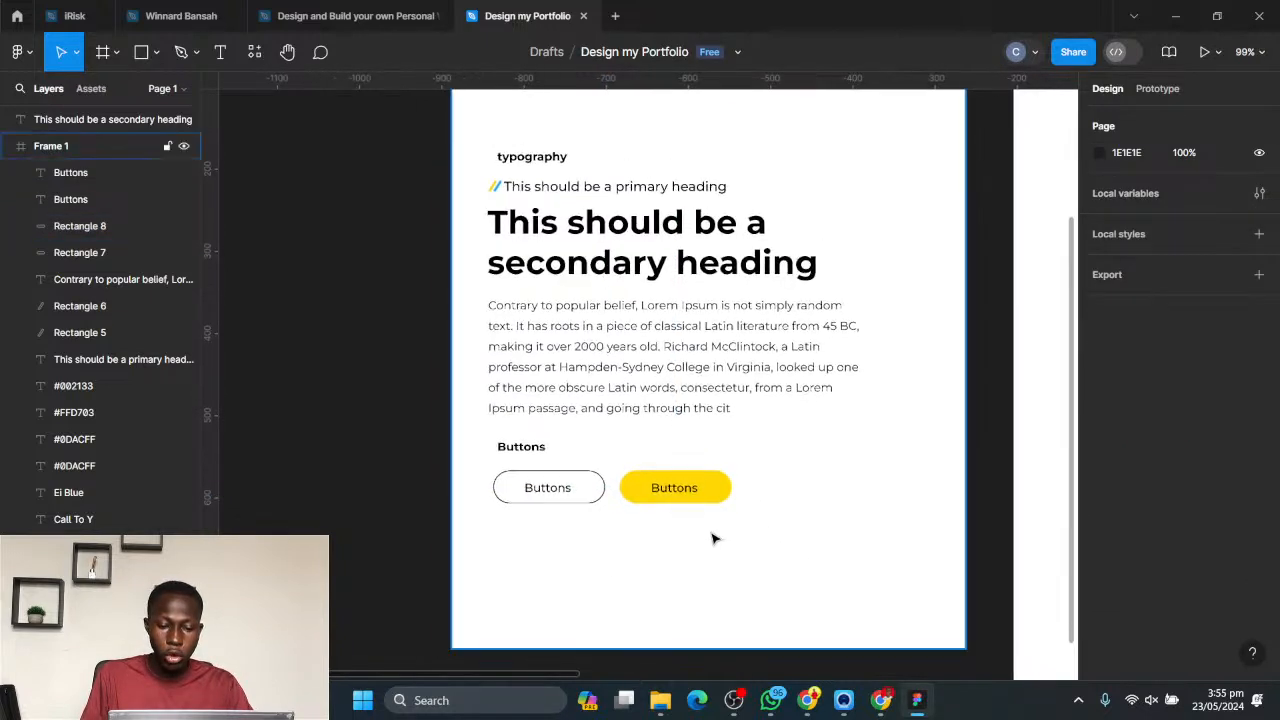
pyautogui.hscroll(1, 754, 528)
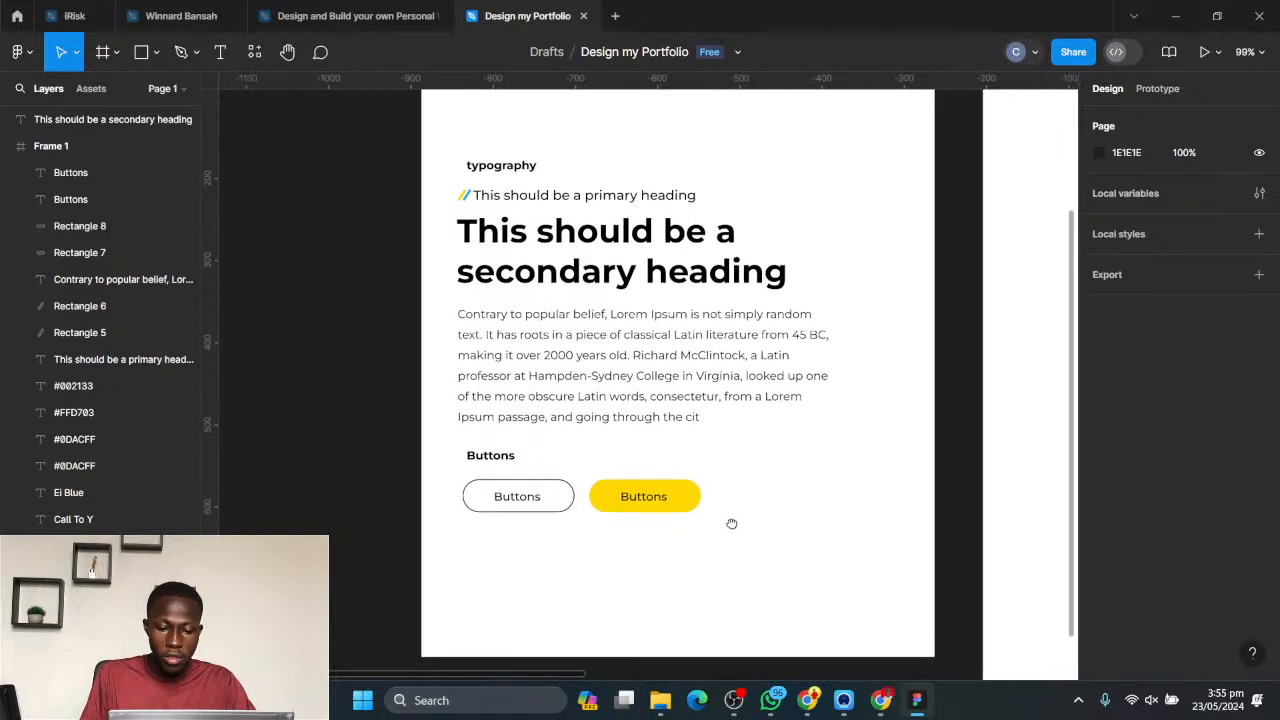
pyautogui.click(644, 497)
pyautogui.keyDown('alt'); pyautogui.moveTo(649, 503); pyautogui.dragTo(786, 503); pyautogui.keyUp('alt')
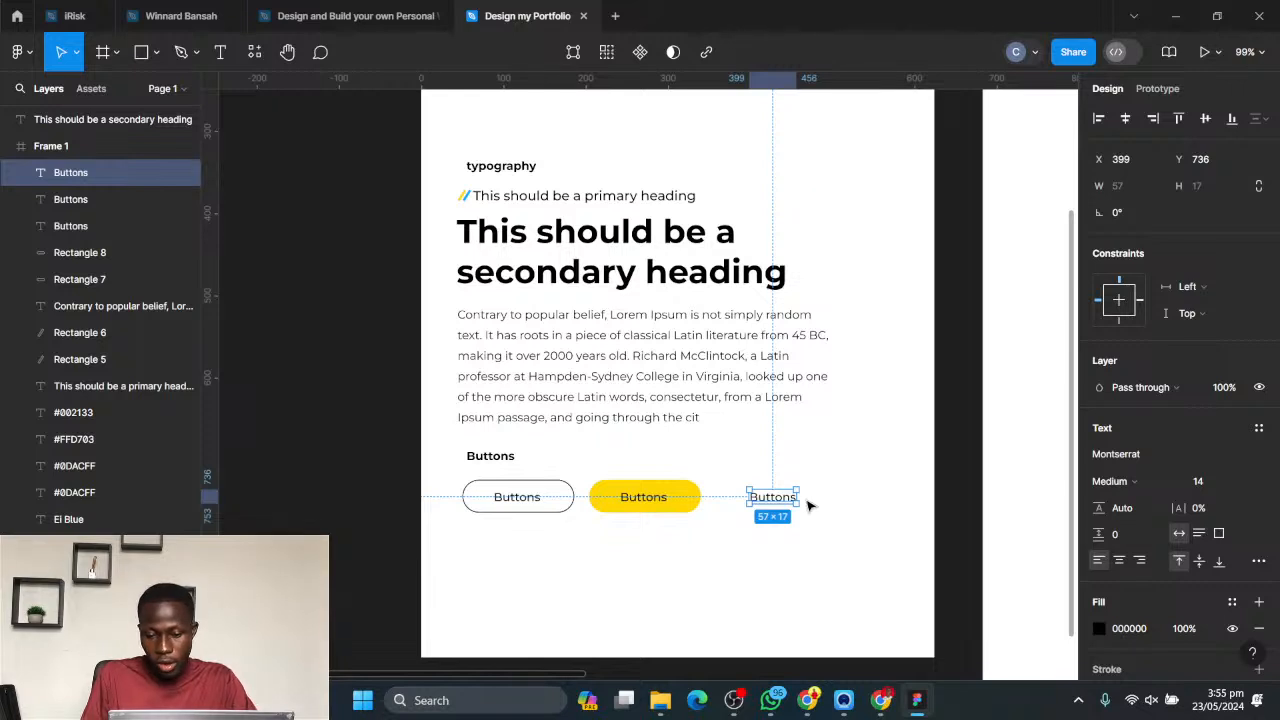
pyautogui.moveTo(782, 503); pyautogui.dragTo(767, 500)
pyautogui.click(823, 497)
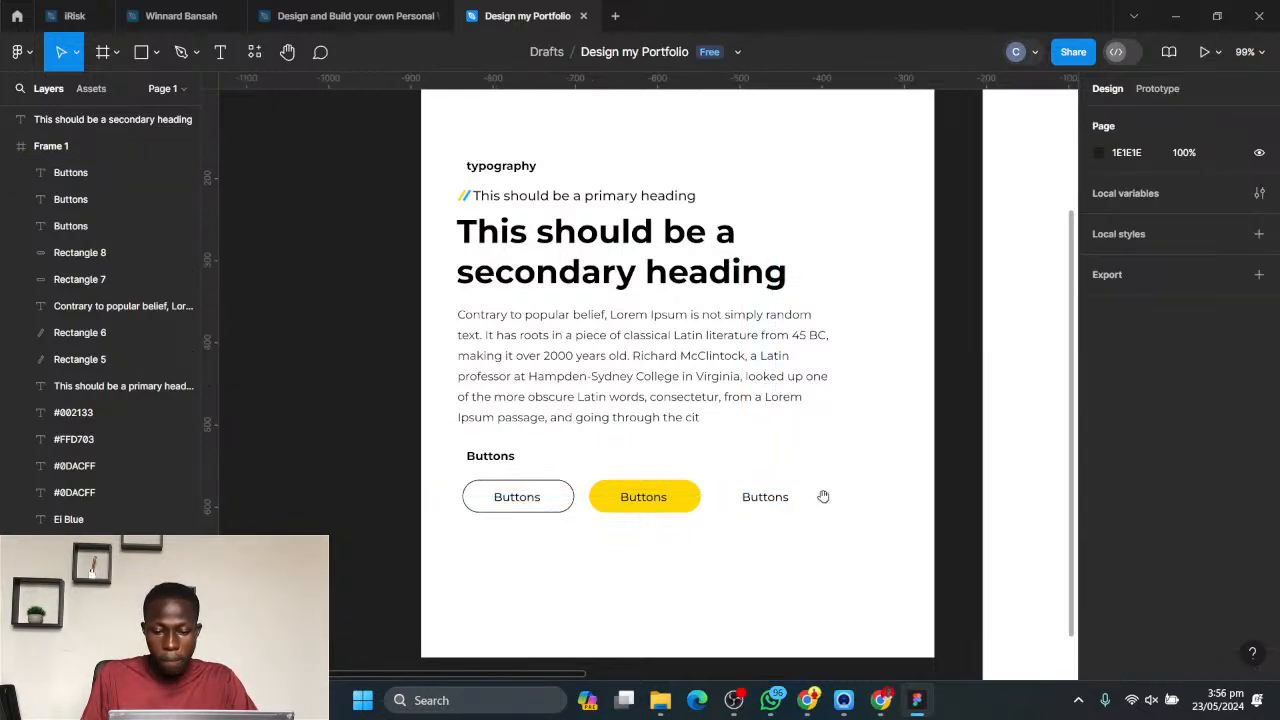
pyautogui.hscroll(2, 823, 497)
# - Switch to Chrome and open the Flaticon and Font Awesome icon sites in separate new tabs, ending on Font Awesome
pyautogui.click(806, 700)
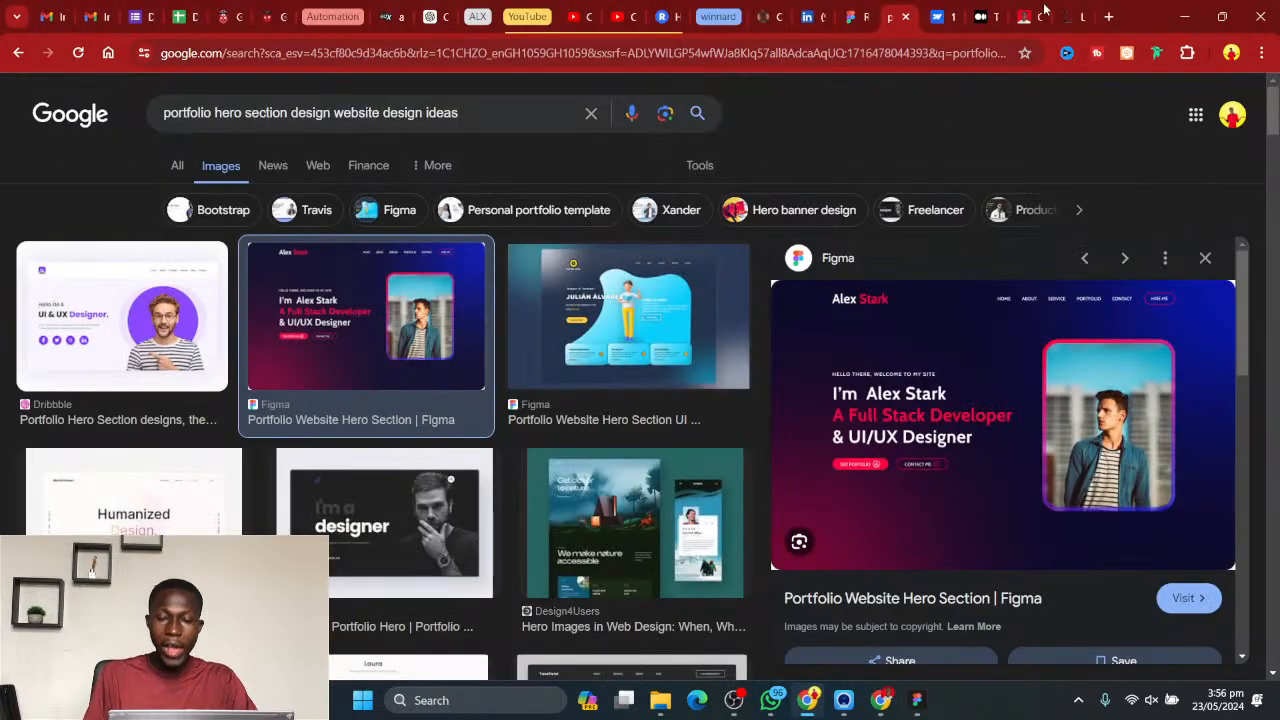
pyautogui.click(1108, 17)
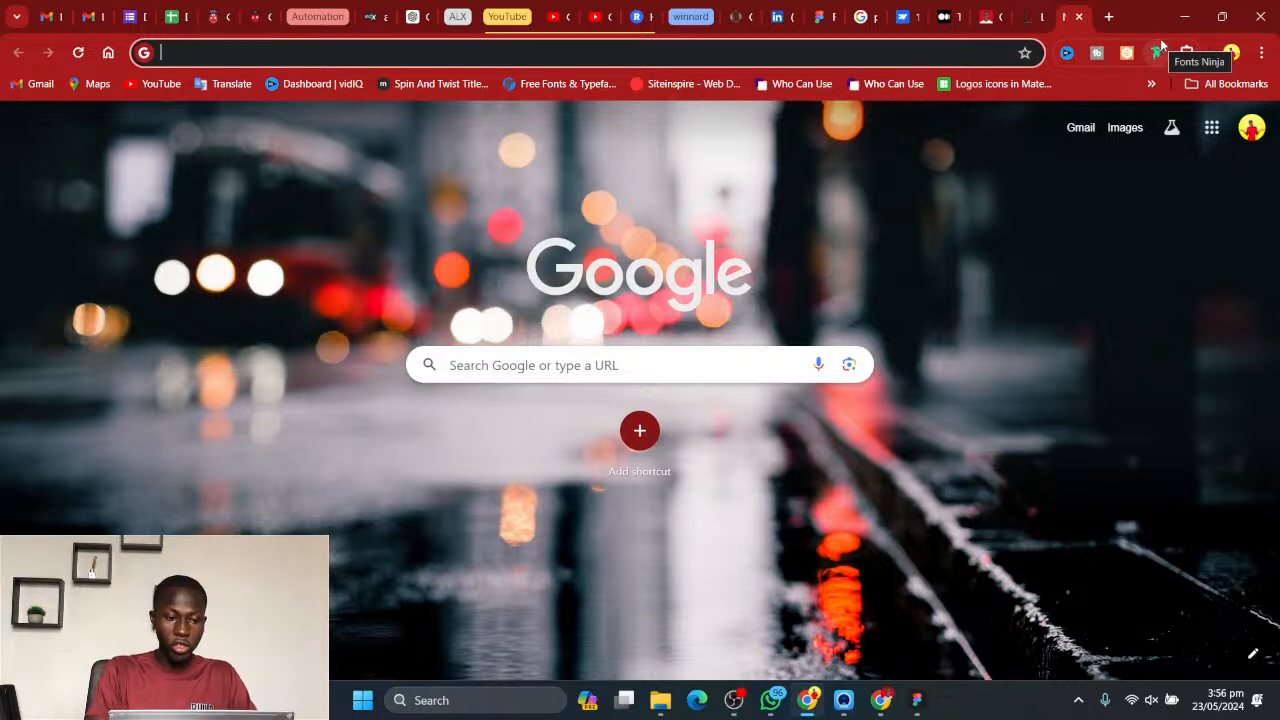
pyautogui.write('flati')
pyautogui.press('Return')
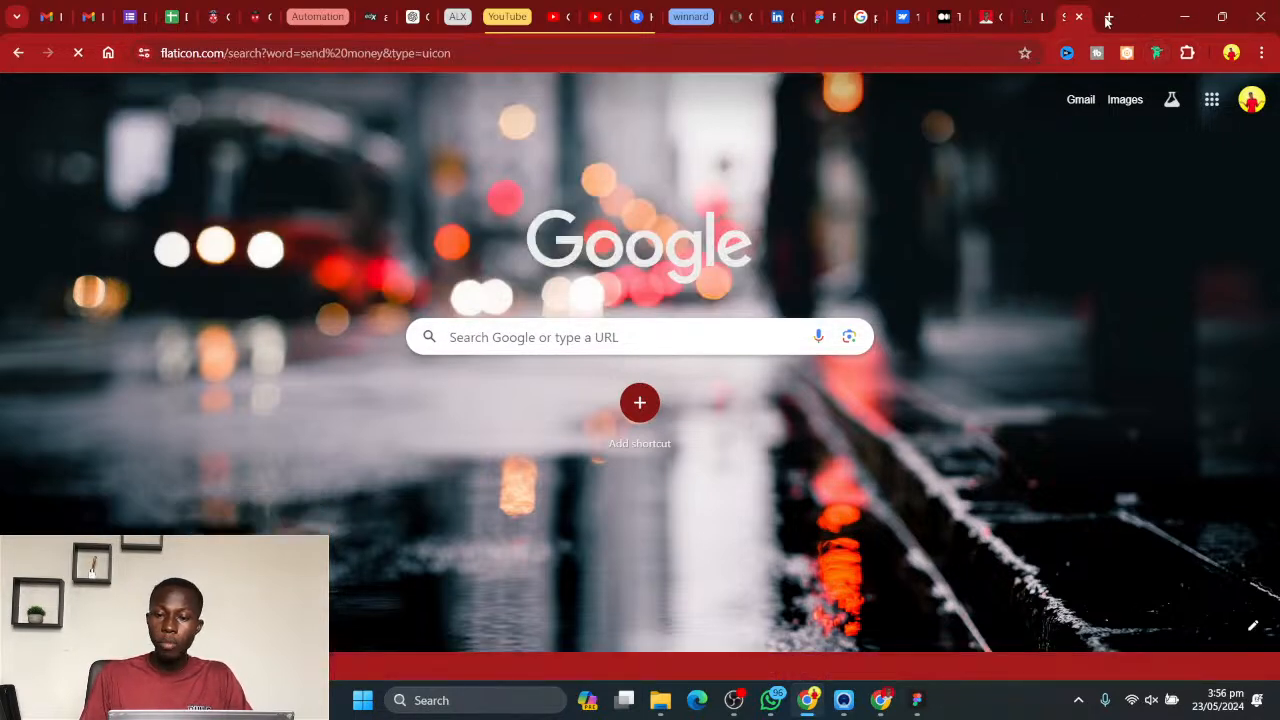
pyautogui.click(1108, 17)
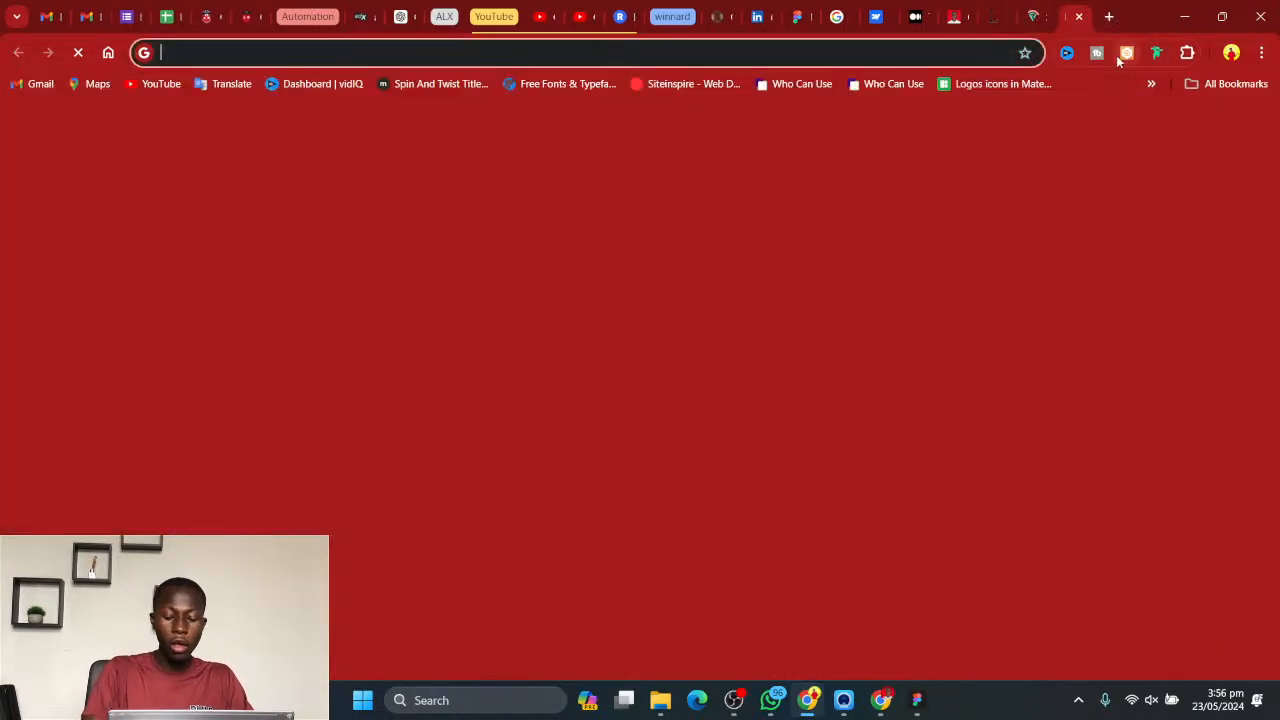
pyautogui.write('font')
pyautogui.press('Return')
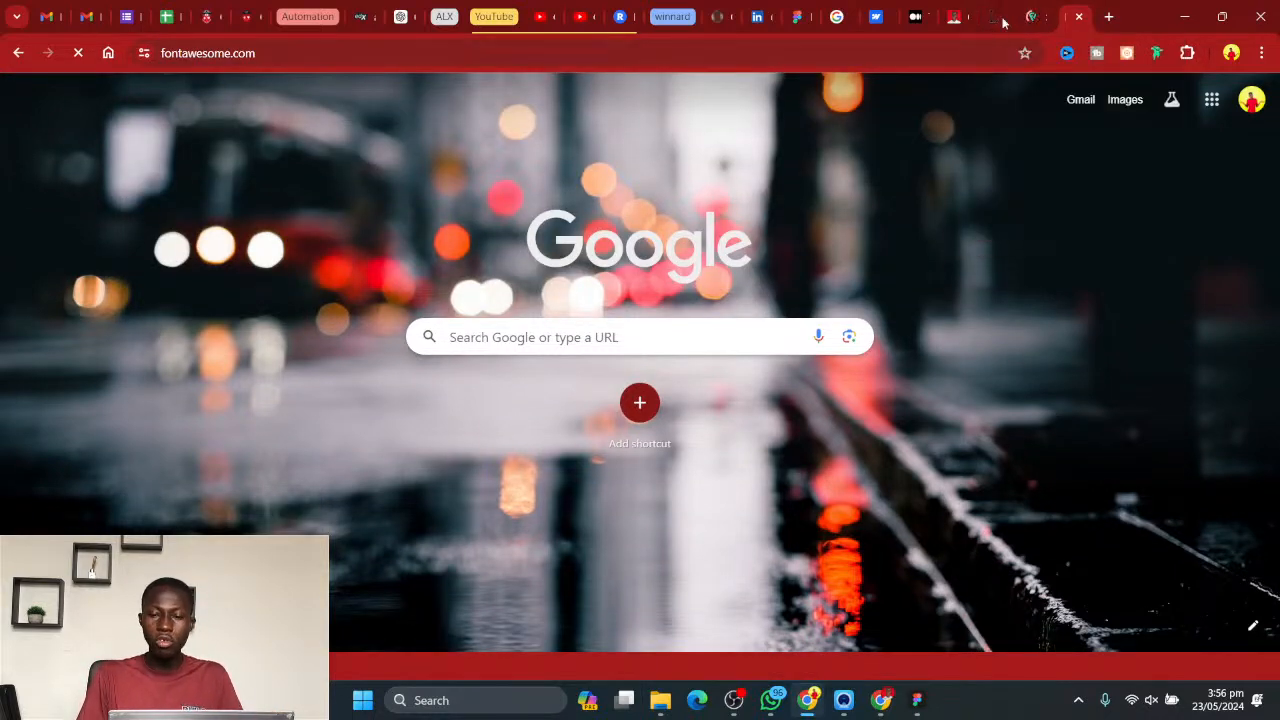
pyautogui.click(1039, 18)
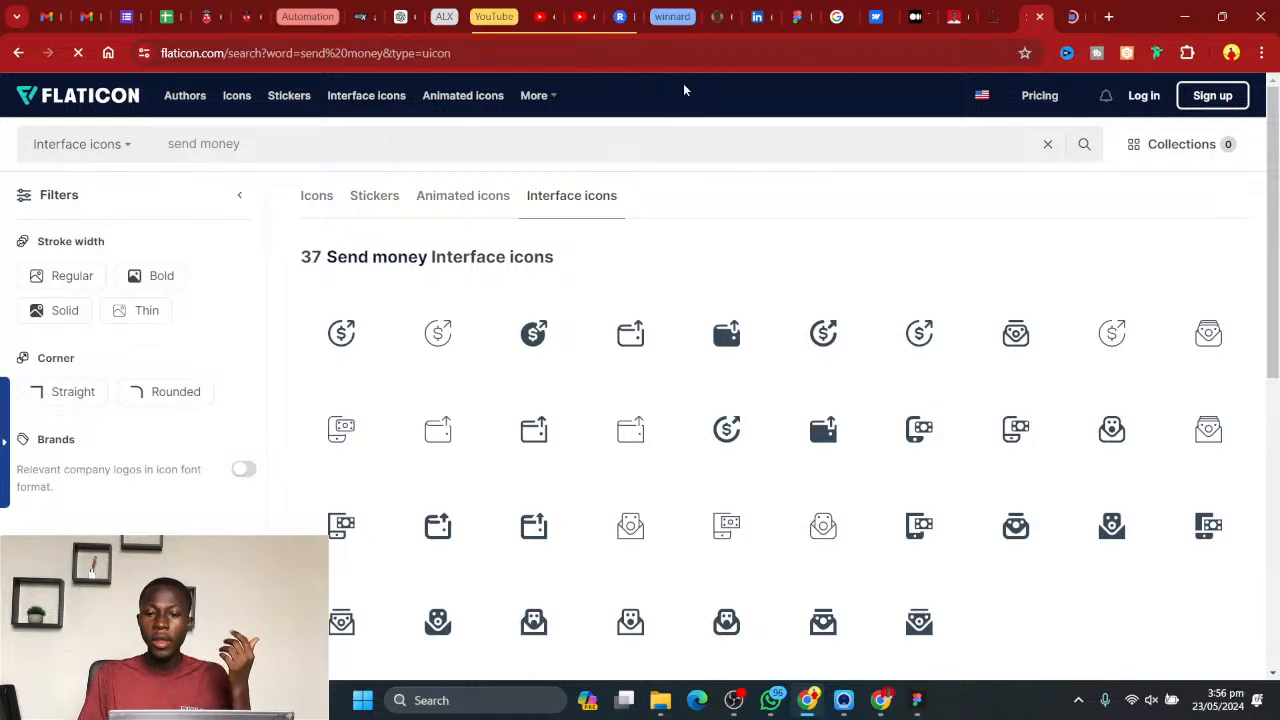
pyautogui.click(1076, 14)
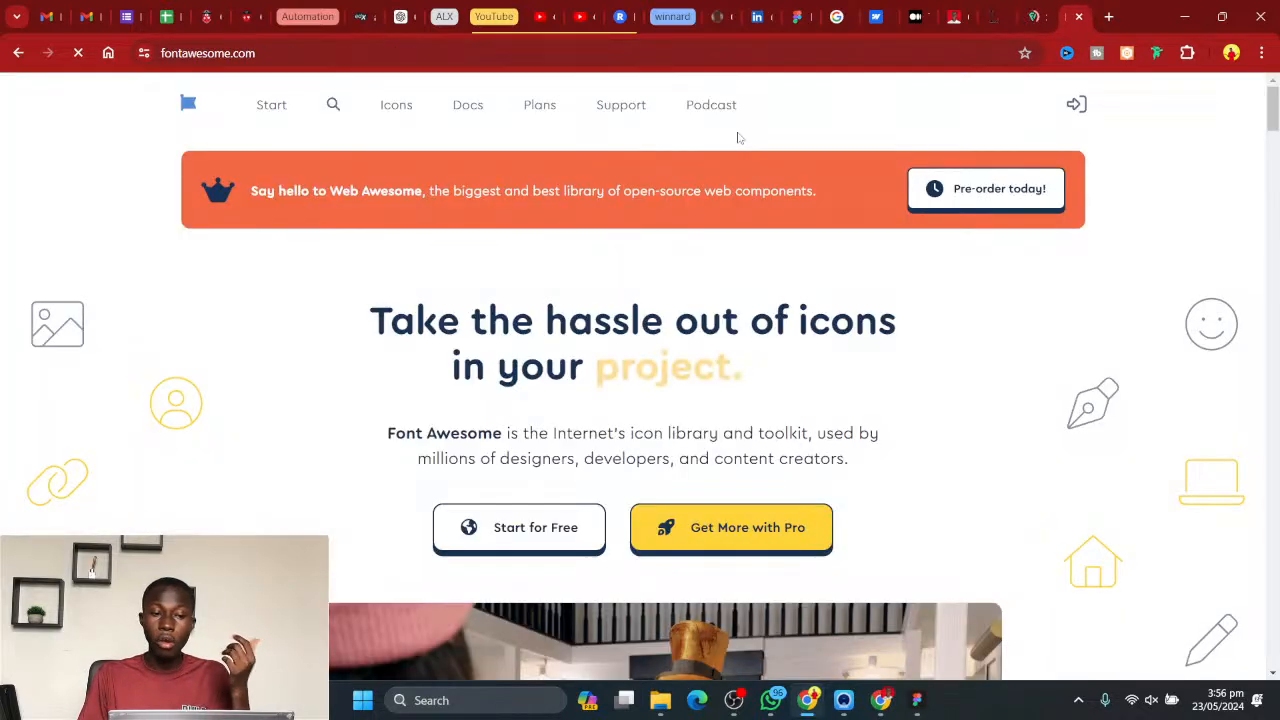
# - Search the Font Awesome icon library for "right arrow"
pyautogui.click(333, 105)
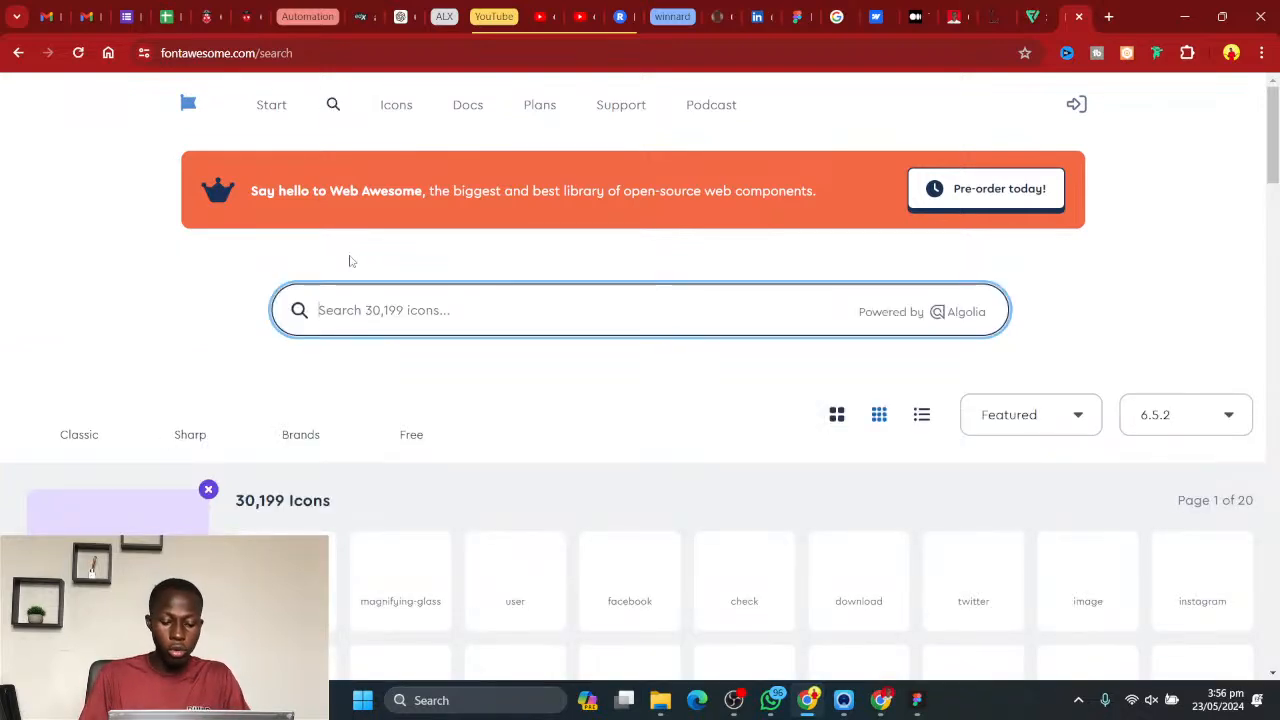
pyautogui.write('right arrow')
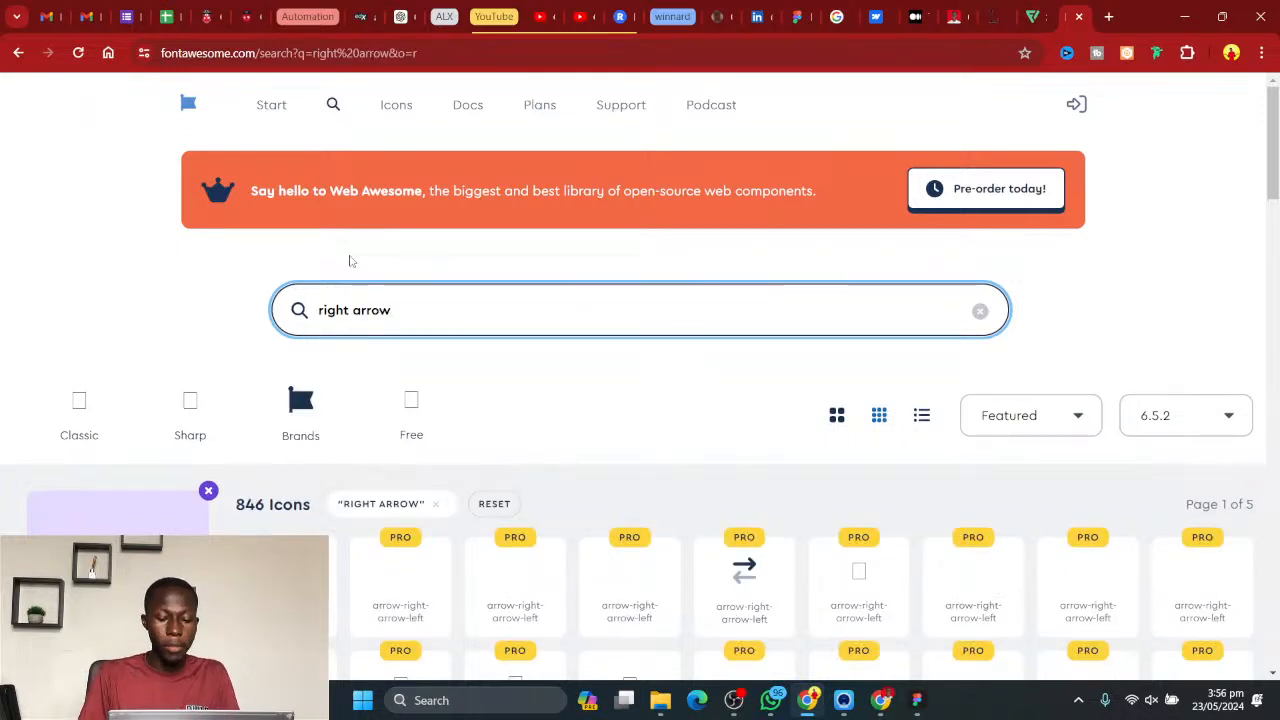
# - Open the free solid arrow-right icon from the search results and download it as an SVG file
pyautogui.scroll(-4, 1277, 203)
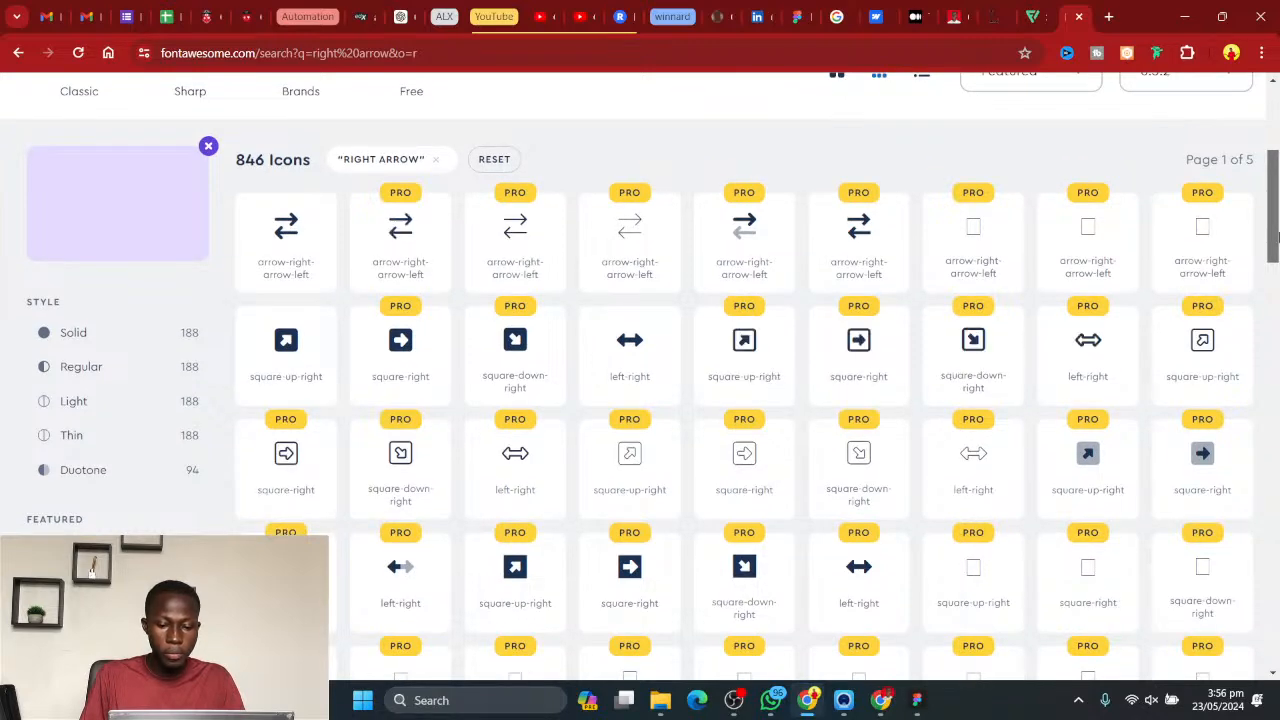
pyautogui.scroll(2, 1273, 235)
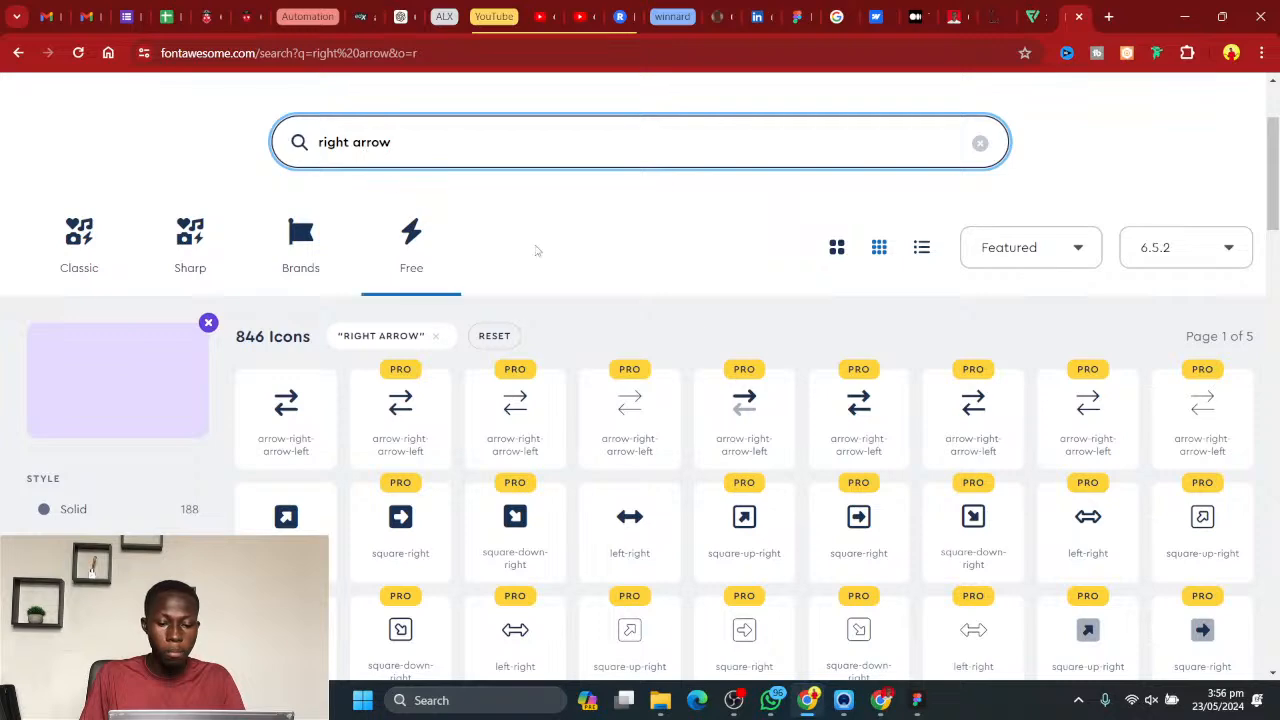
pyautogui.scroll(-4, 1134, 400)
pyautogui.scroll(-4, 1137, 398)
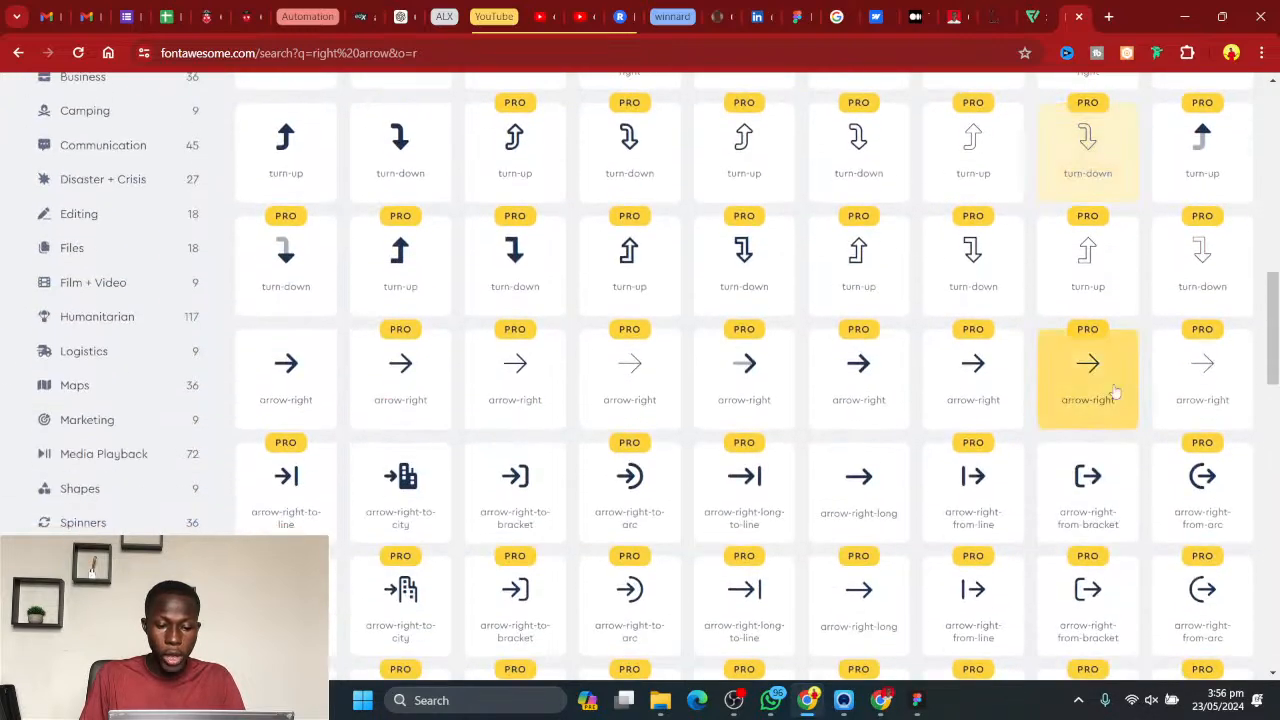
pyautogui.click(263, 372)
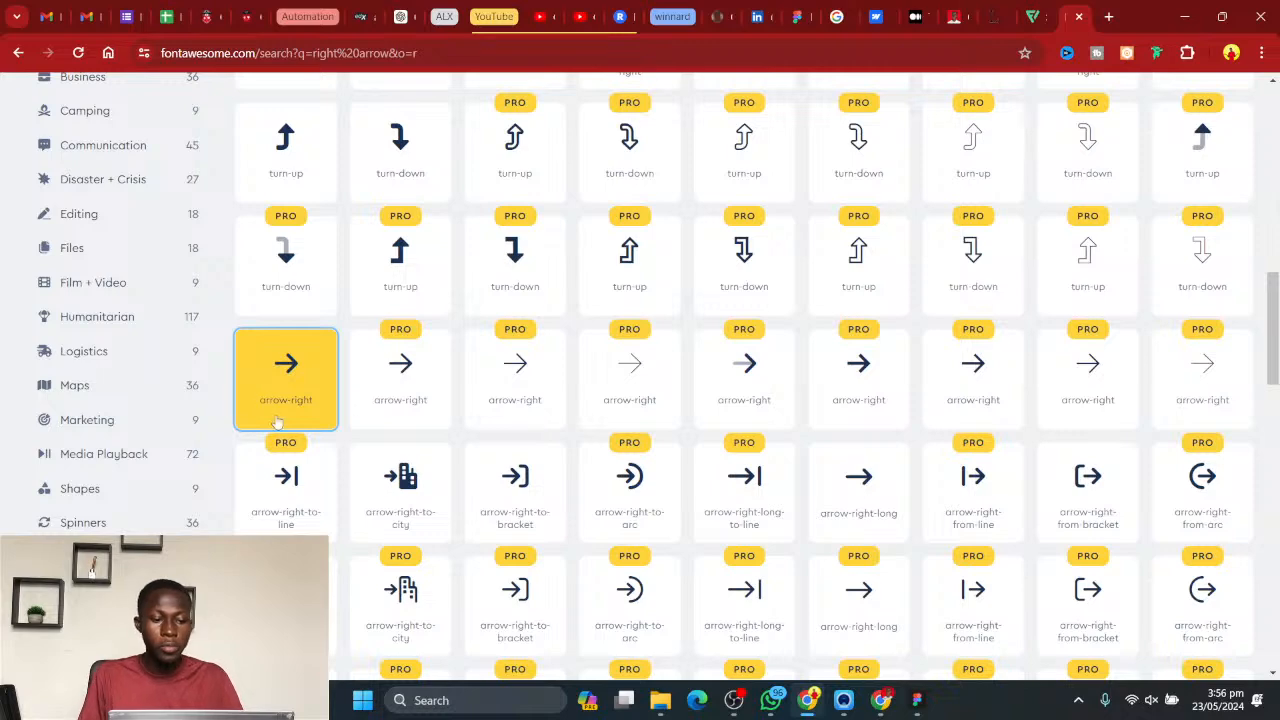
pyautogui.click(300, 398)
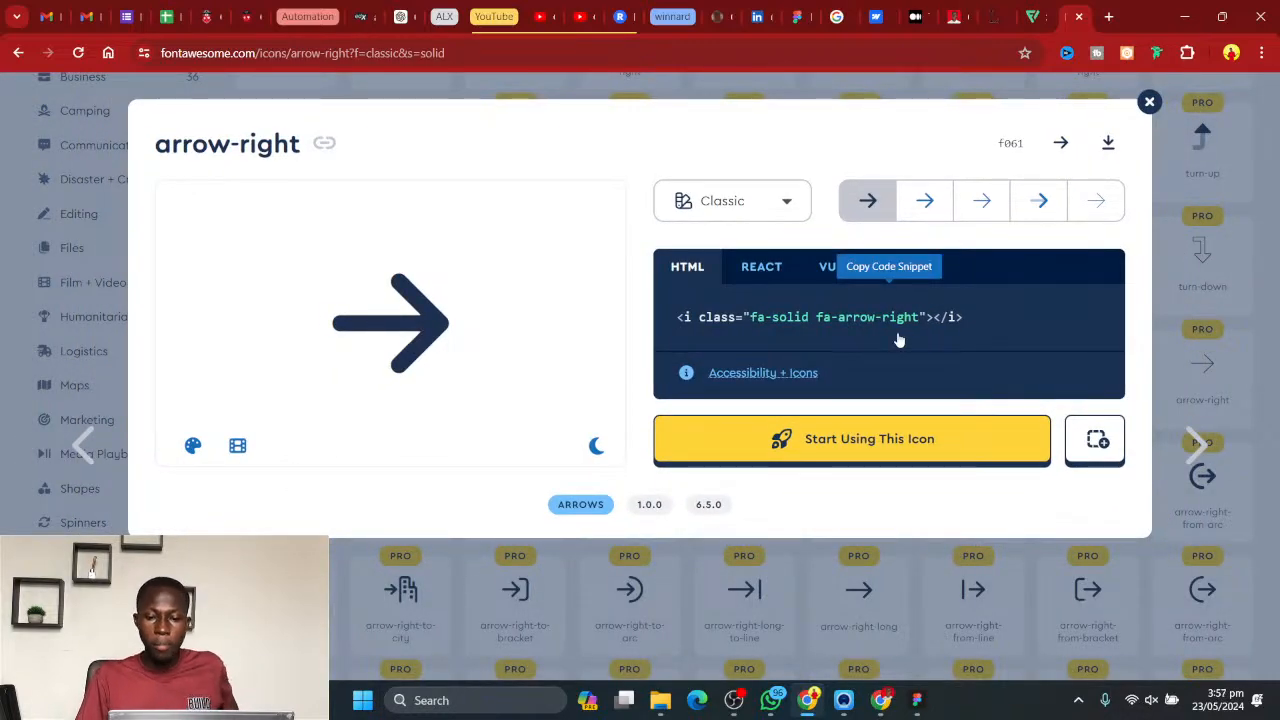
pyautogui.click(1108, 146)
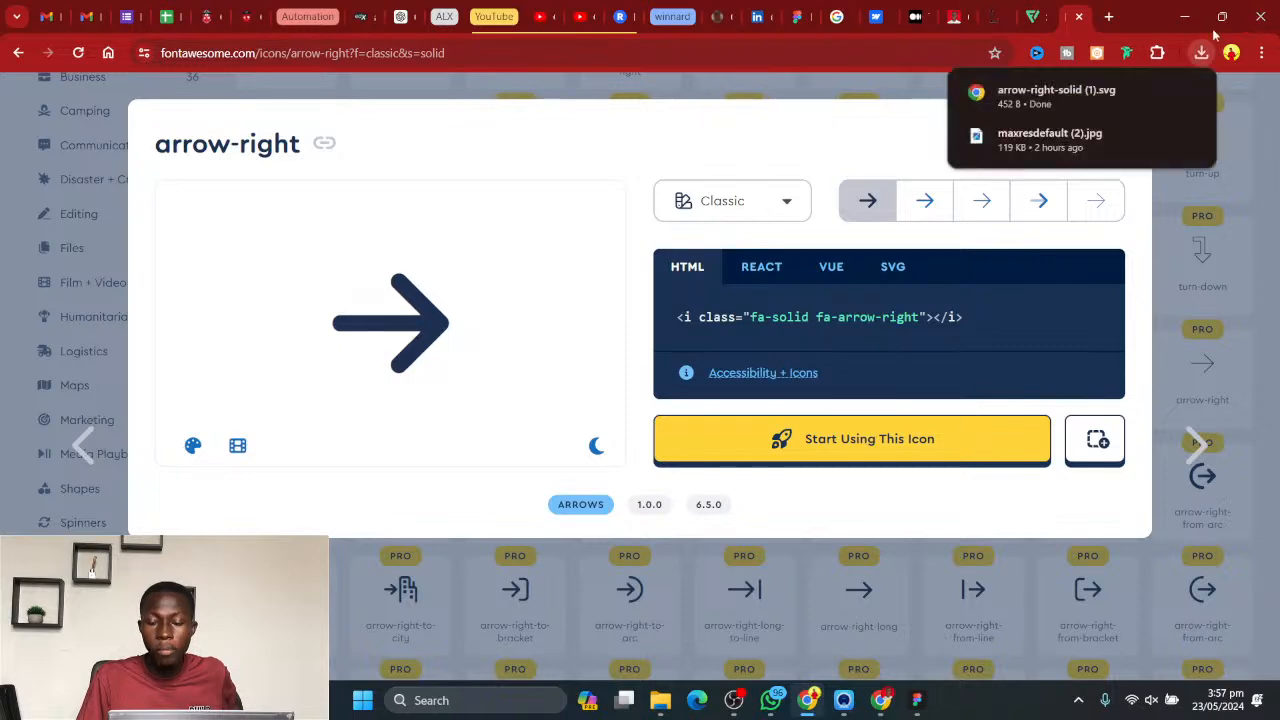
# - Return to Figma and place arrow-right-solid (1).svg from the Downloads folder into the style frame
pyautogui.click(1184, 16)
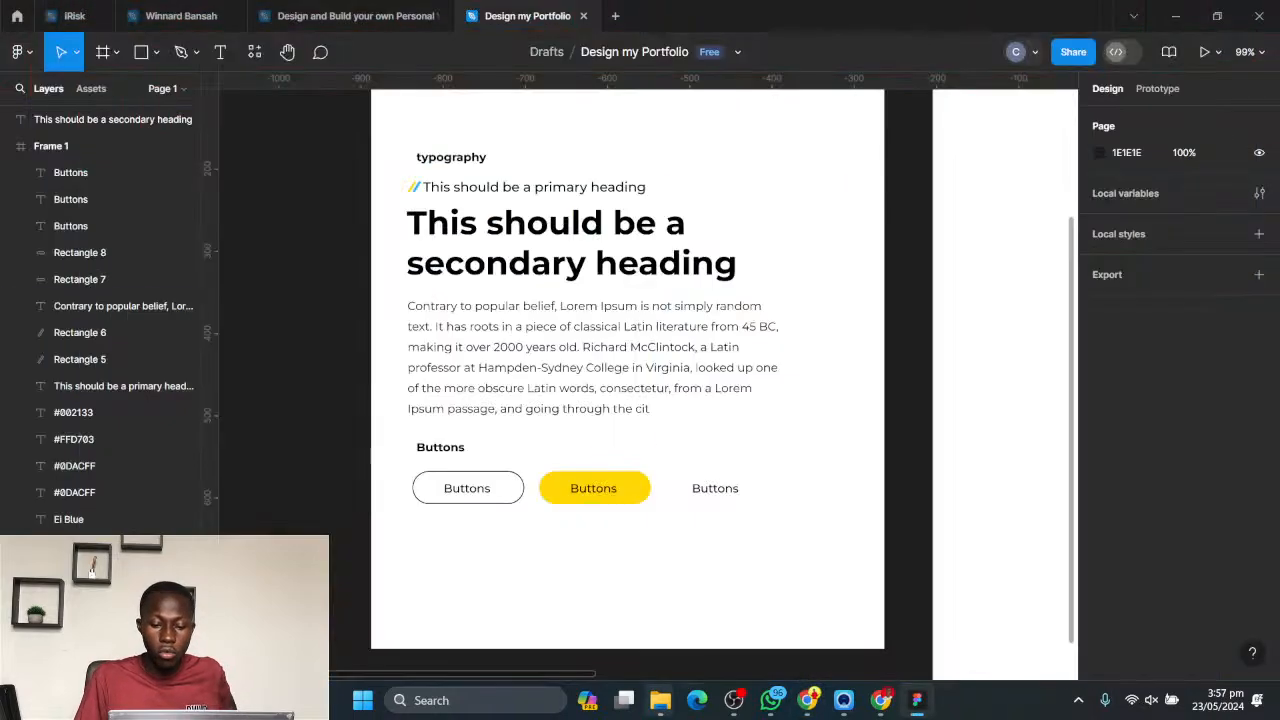
pyautogui.moveTo(660, 700)
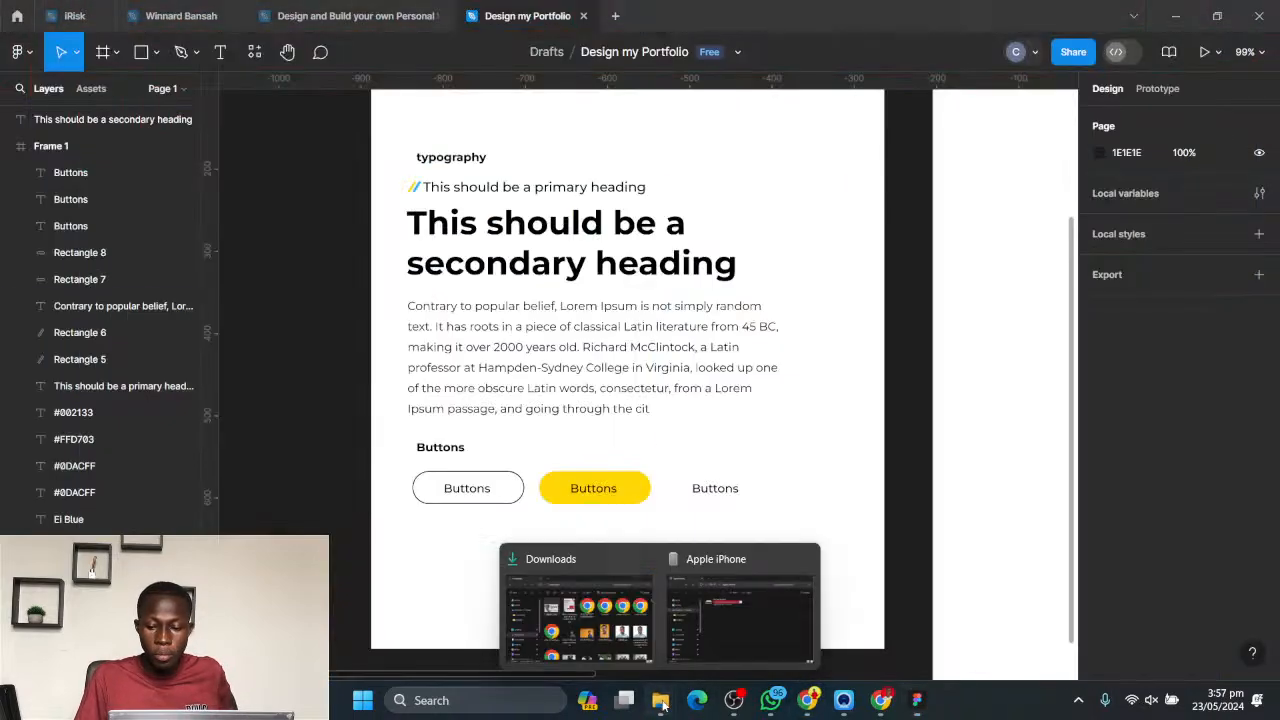
pyautogui.click(547, 598)
pyautogui.moveTo(686, 97); pyautogui.dragTo(953, 156)
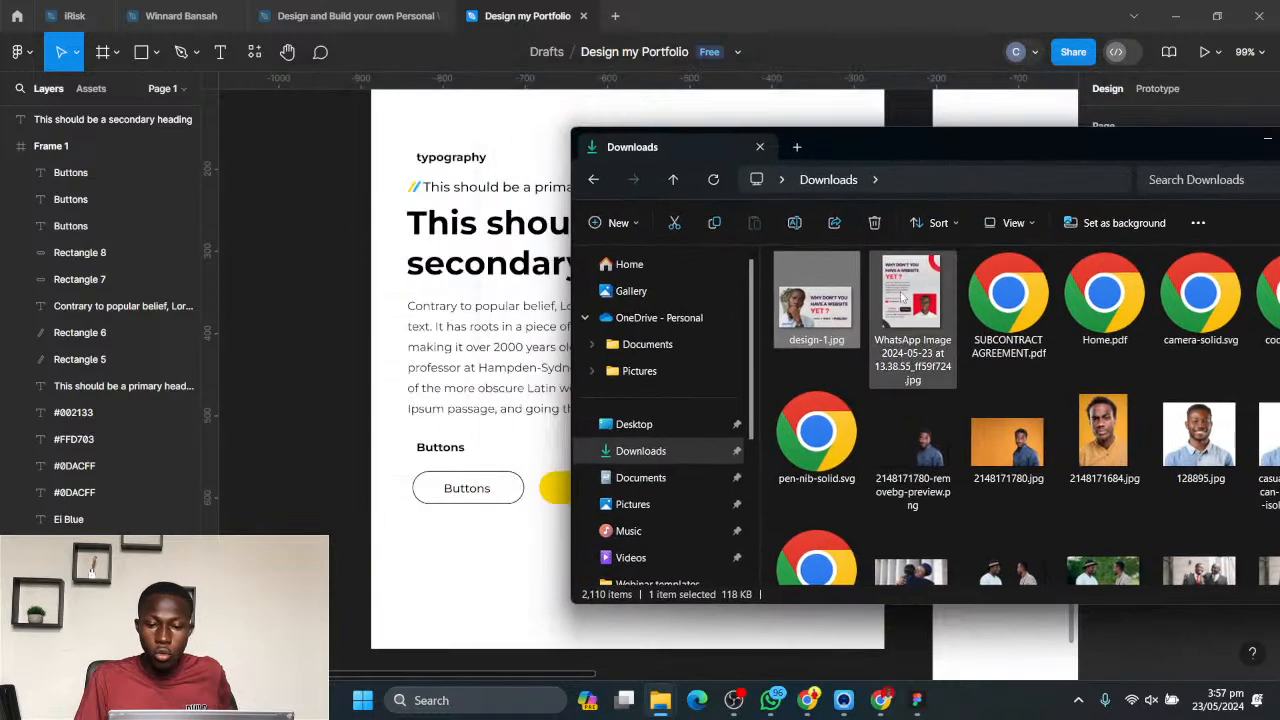
pyautogui.click(906, 297)
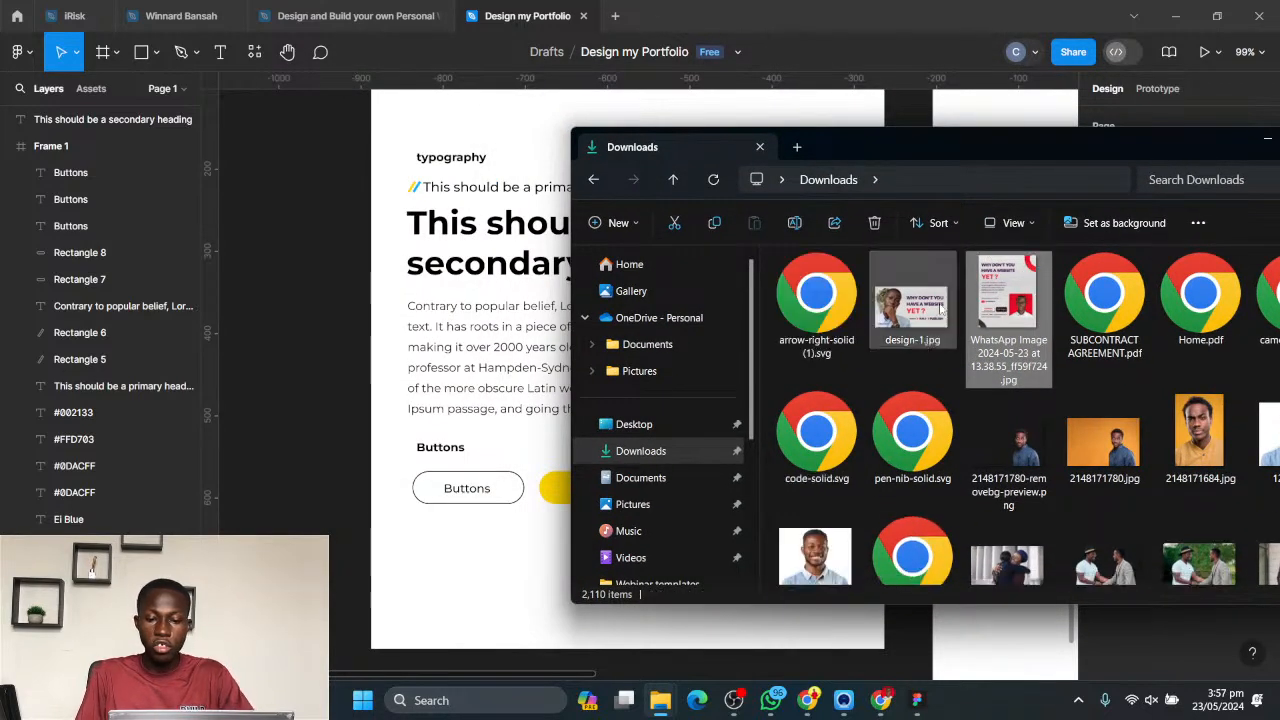
pyautogui.moveTo(818, 290); pyautogui.dragTo(531, 457)
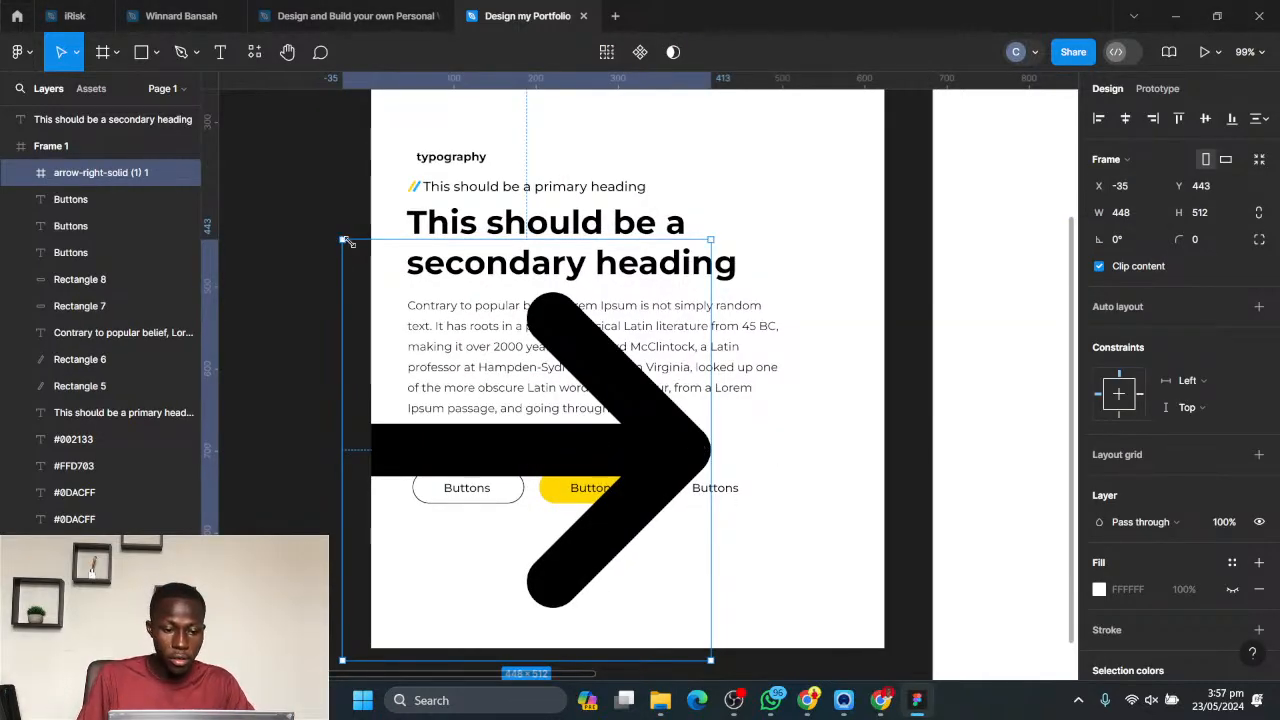
# - Scale the arrow icon down to about 15 × 16 and place it just after the third Buttons label
pyautogui.moveTo(343, 240); pyautogui.dragTo(527, 386)
pyautogui.moveTo(549, 400); pyautogui.dragTo(822, 492)
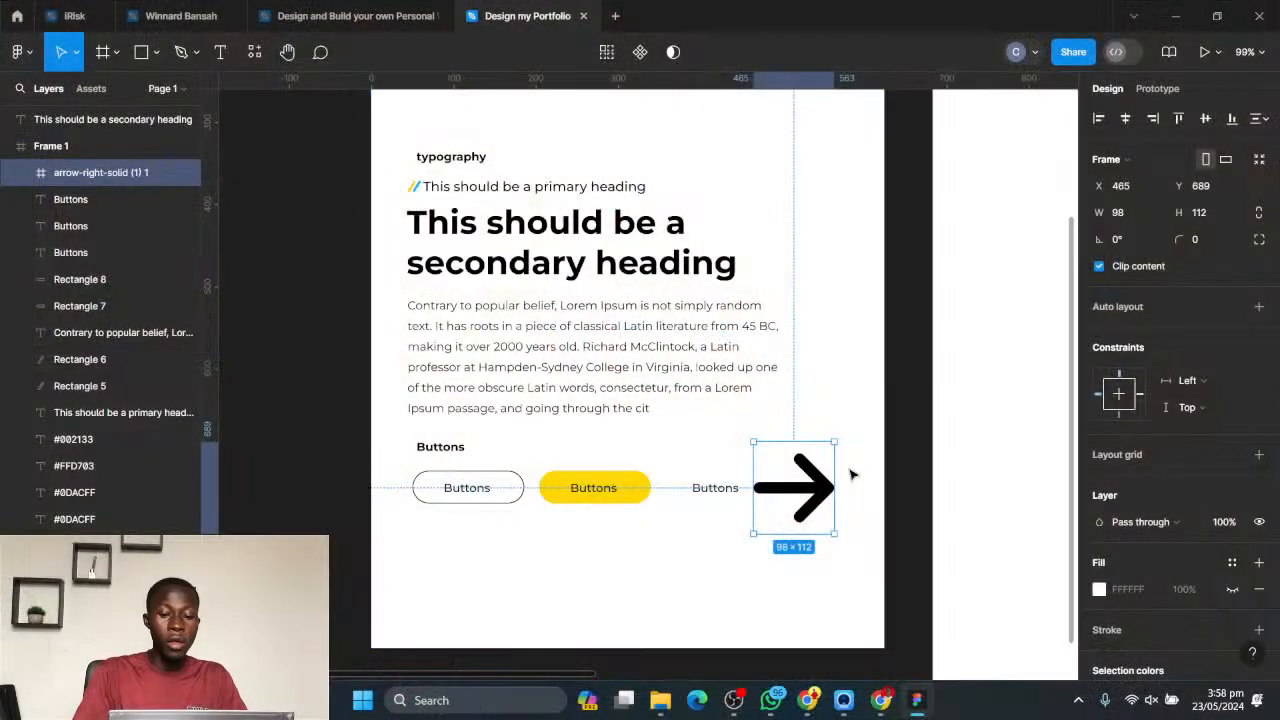
pyautogui.scroll(5, 886, 509)
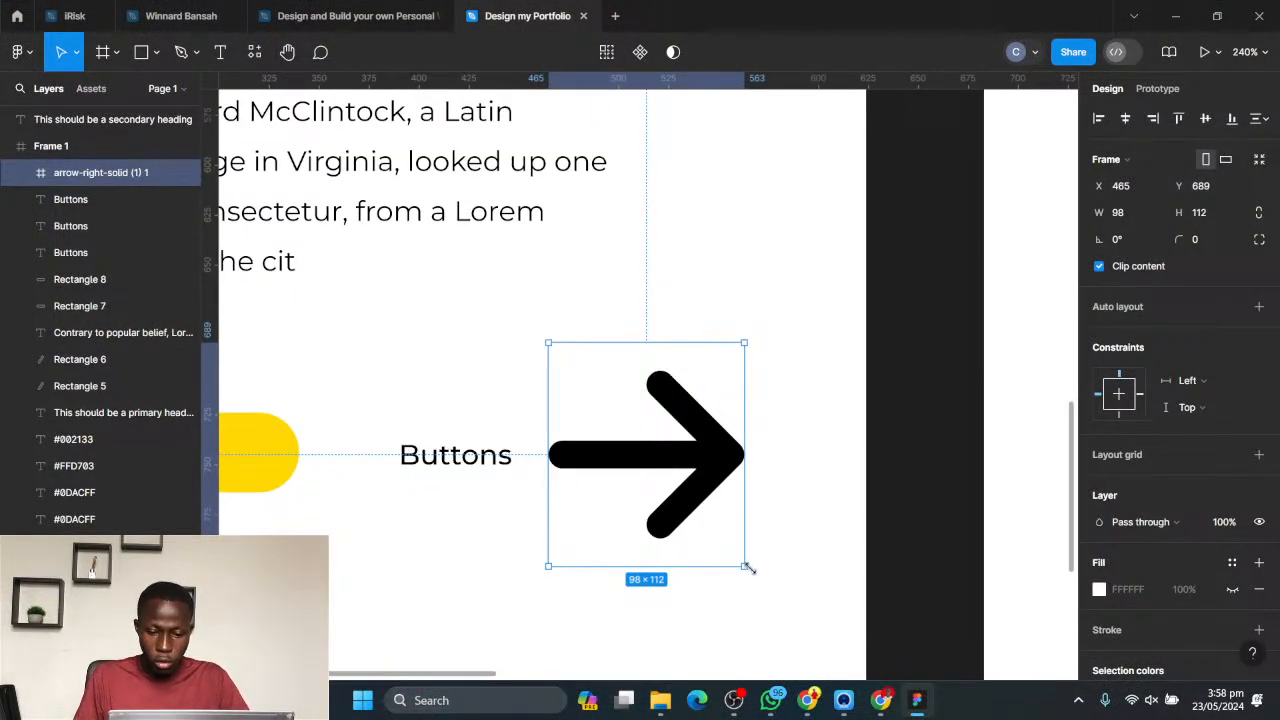
pyautogui.press('alt')
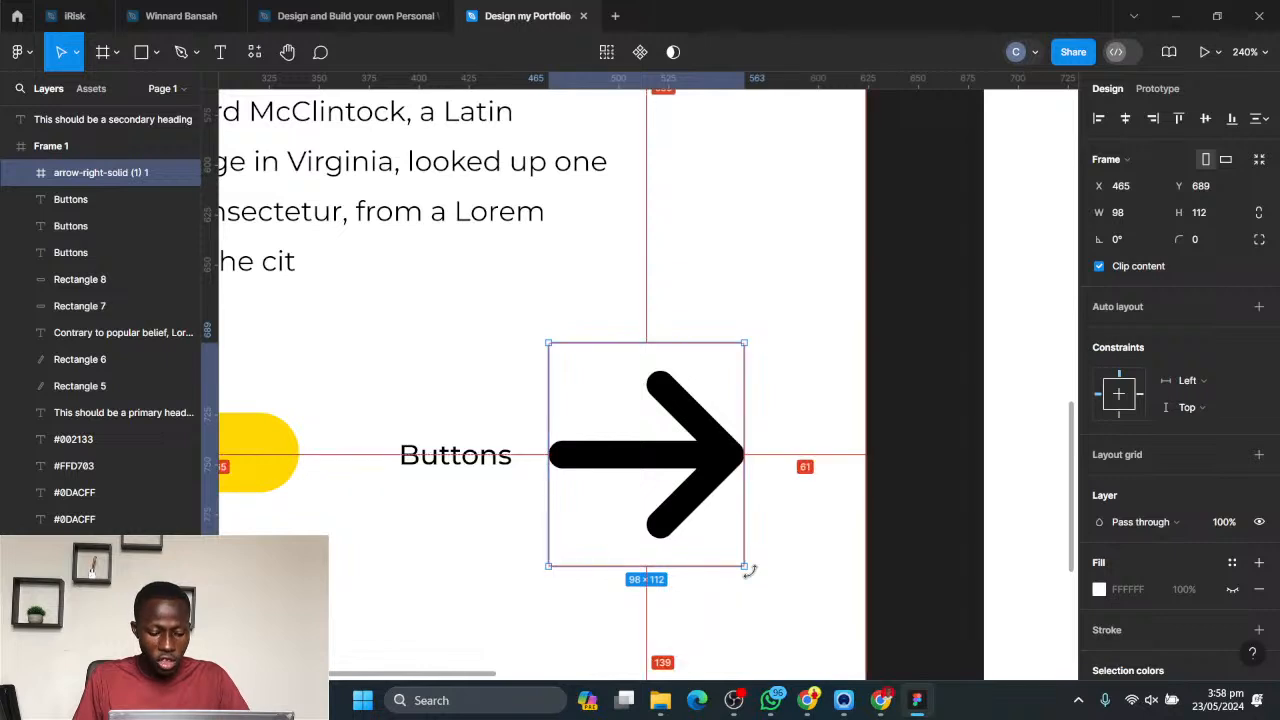
pyautogui.moveTo(745, 567); pyautogui.dragTo(561, 458)
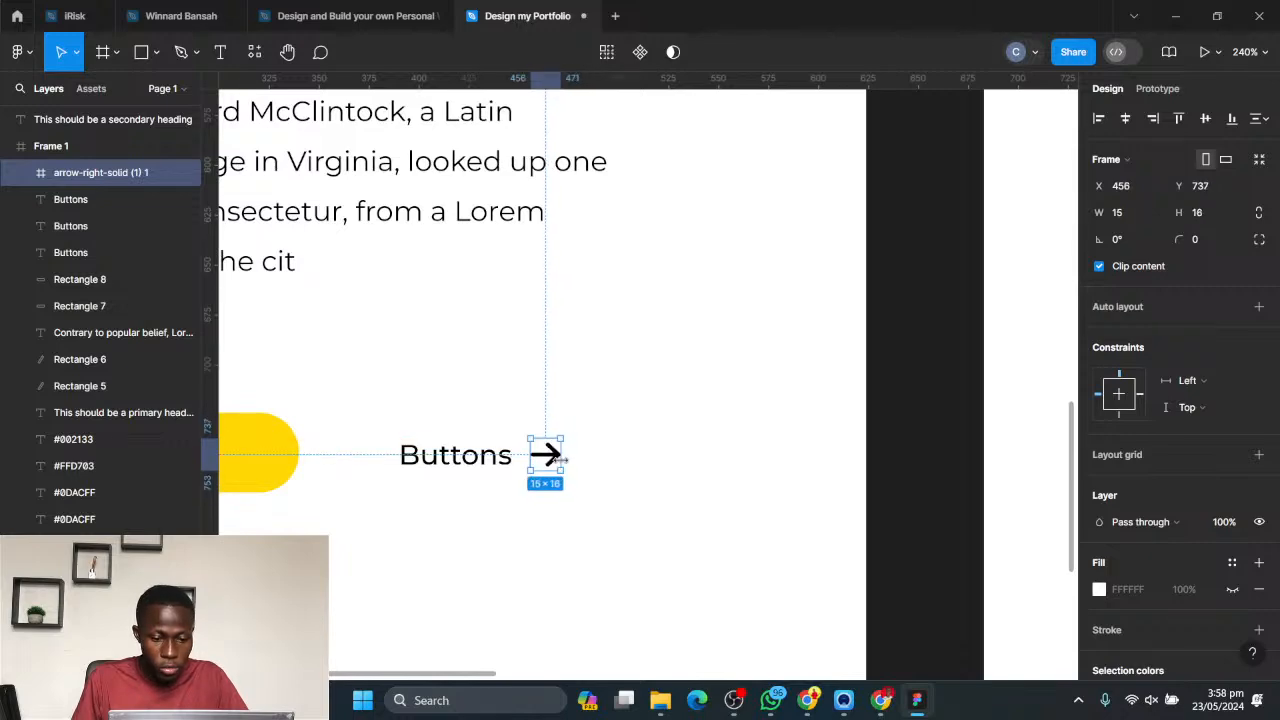
pyautogui.click(624, 473)
# - Draw a 1440 × 1024 rectangle that covers the whole Desktop - 1 frame
pyautogui.scroll(-8, 650, 480)
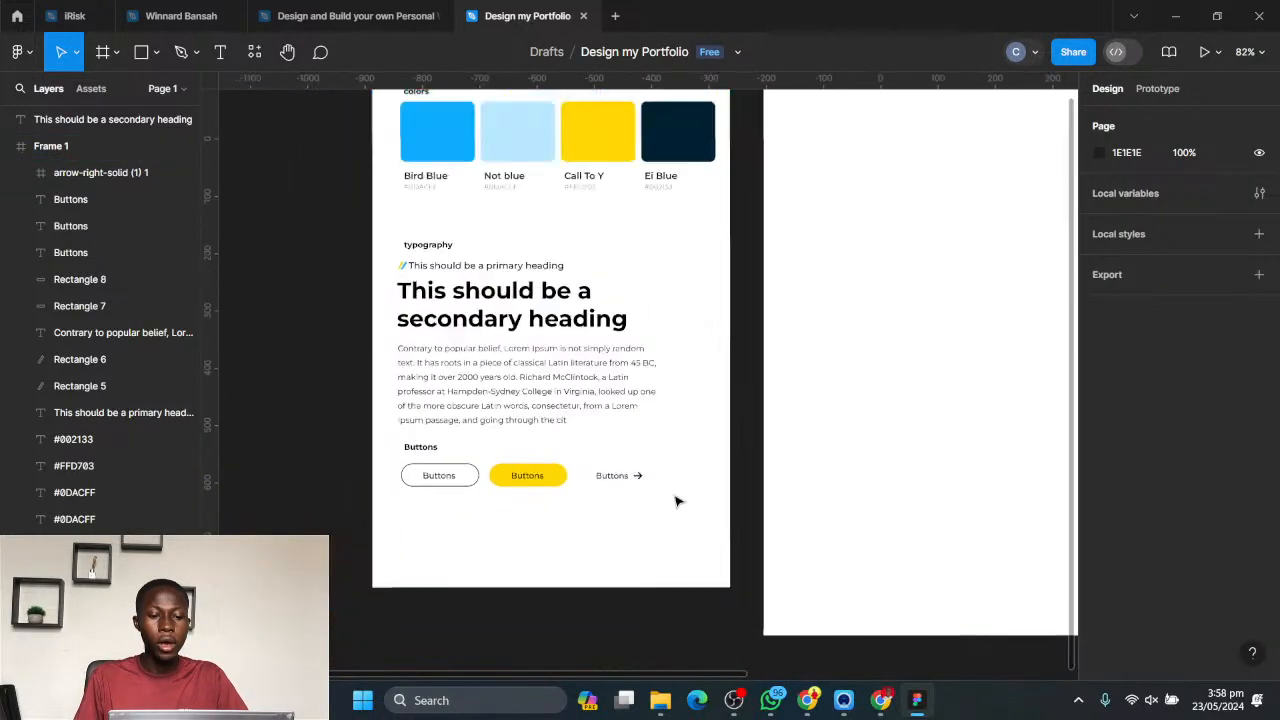
pyautogui.scroll(-3, 700, 443)
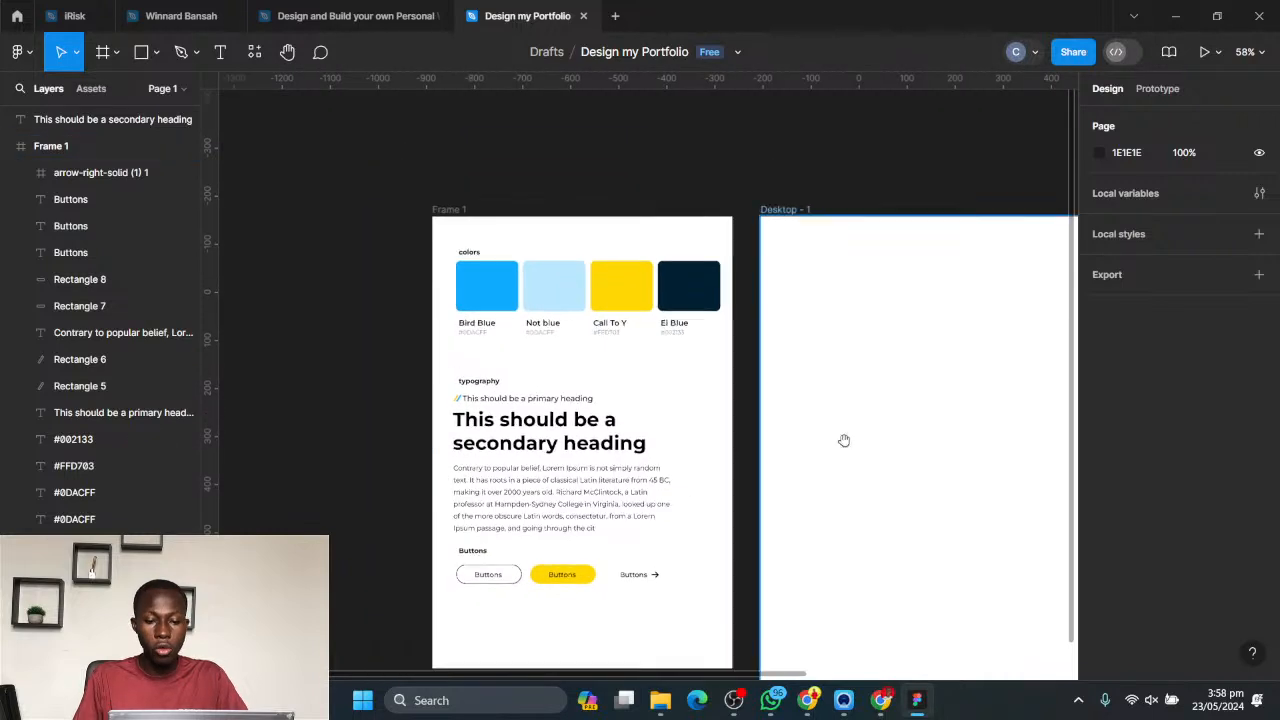
pyautogui.moveTo(843, 443); pyautogui.dragTo(486, 509)
pyautogui.scroll(-1, 623, 444)
pyautogui.moveTo(646, 388); pyautogui.dragTo(593, 344)
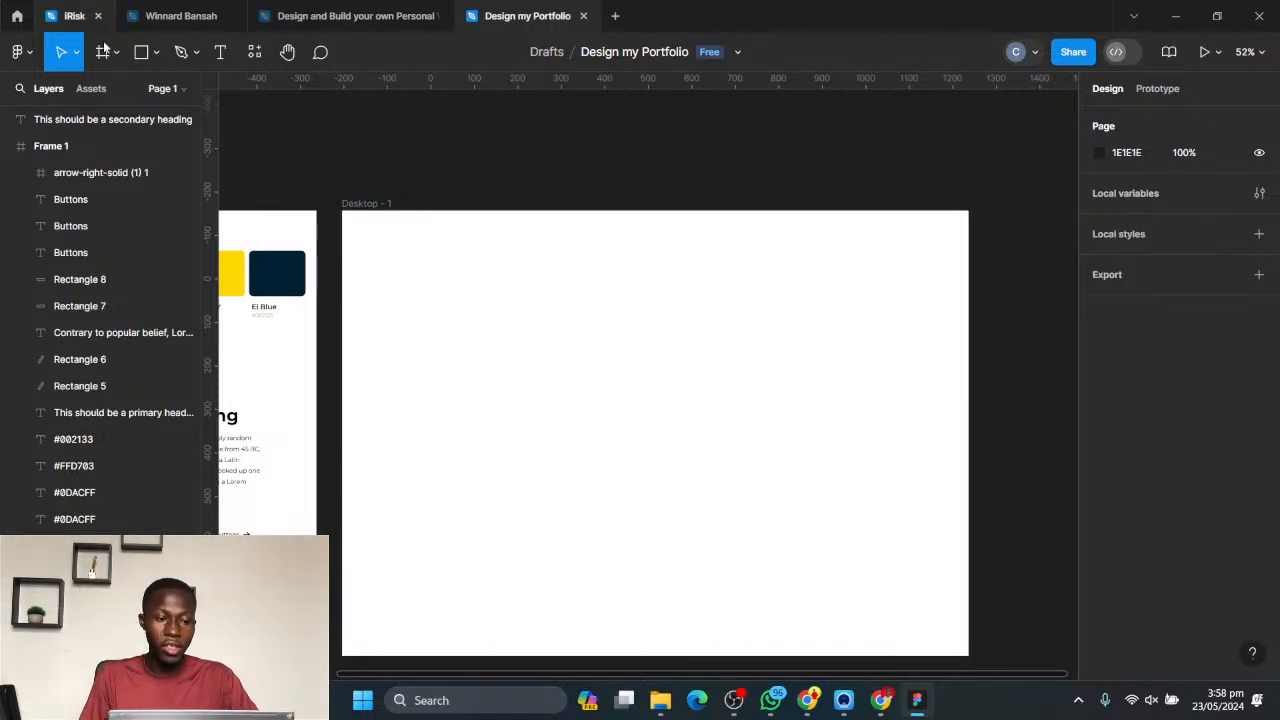
pyautogui.click(143, 63)
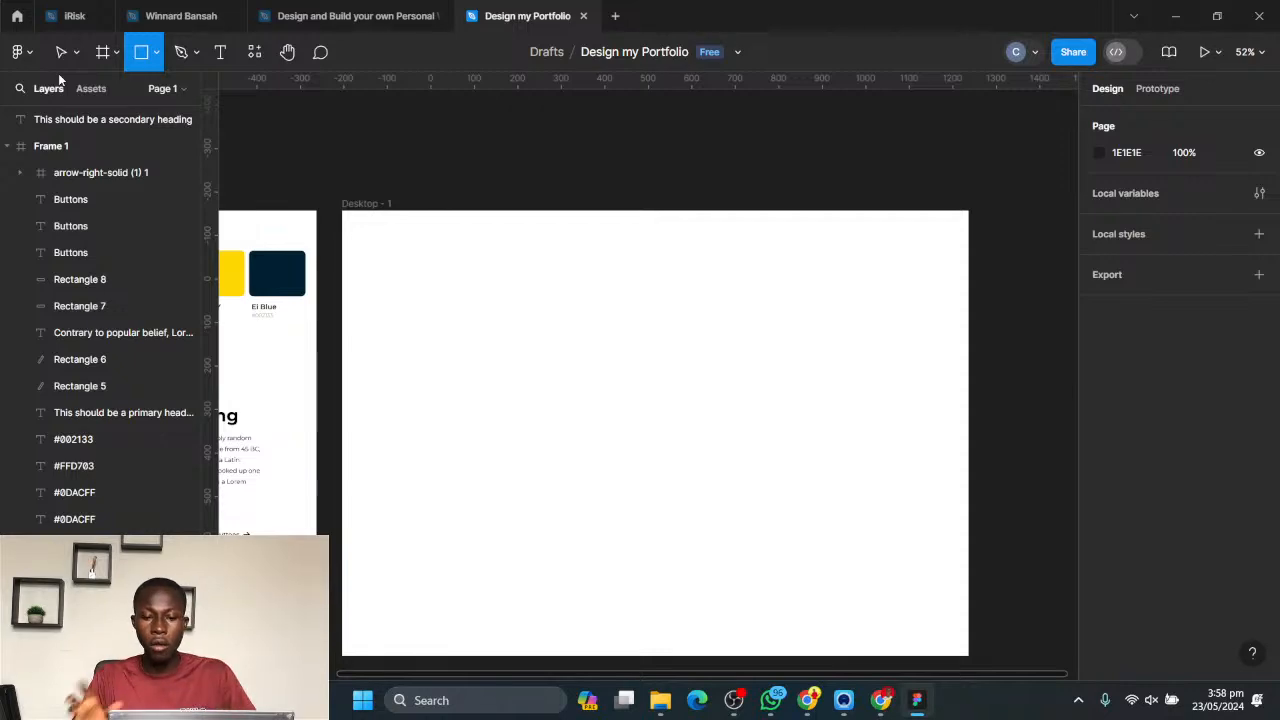
pyautogui.moveTo(543, 217); pyautogui.dragTo(566, 151)
pyautogui.hscroll(-5, 590, 140)
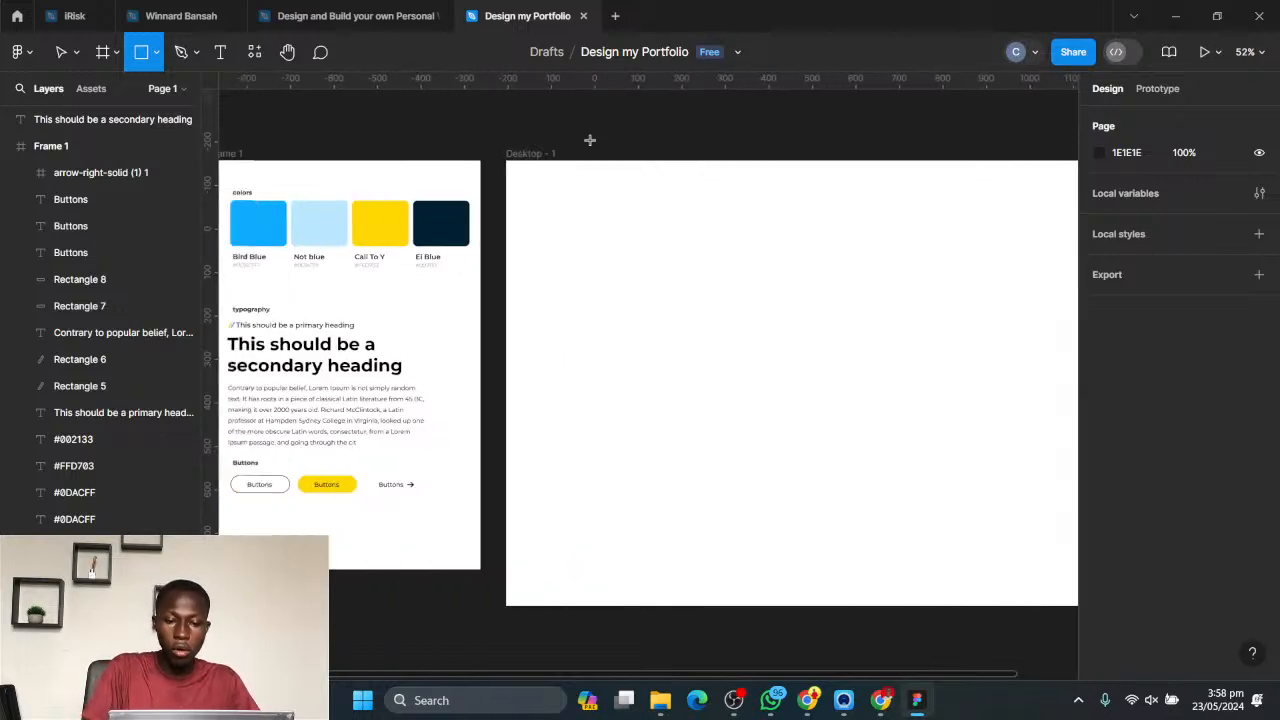
pyautogui.hscroll(1, 590, 140)
pyautogui.scroll(-2, 590, 140)
pyautogui.scroll(2, 590, 140)
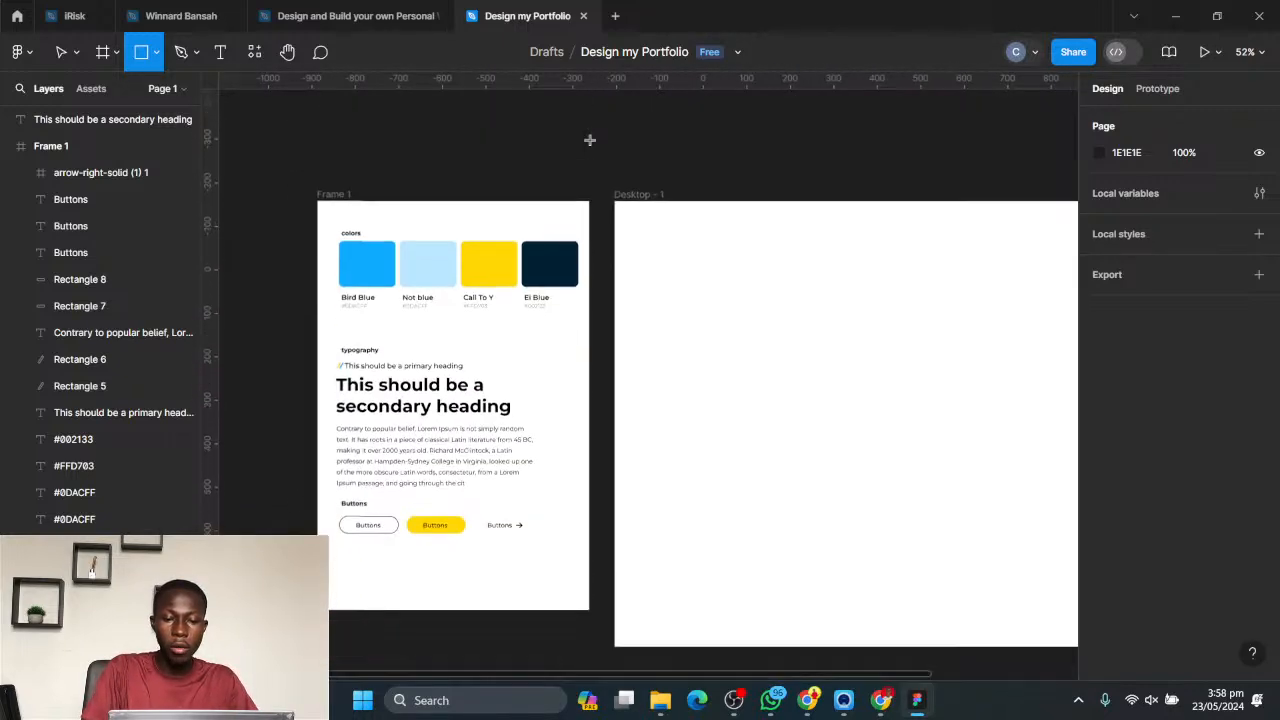
pyautogui.scroll(3, 590, 140)
pyautogui.scroll(-3, 590, 140)
pyautogui.scroll(3, 590, 140)
pyautogui.scroll(-3, 590, 140)
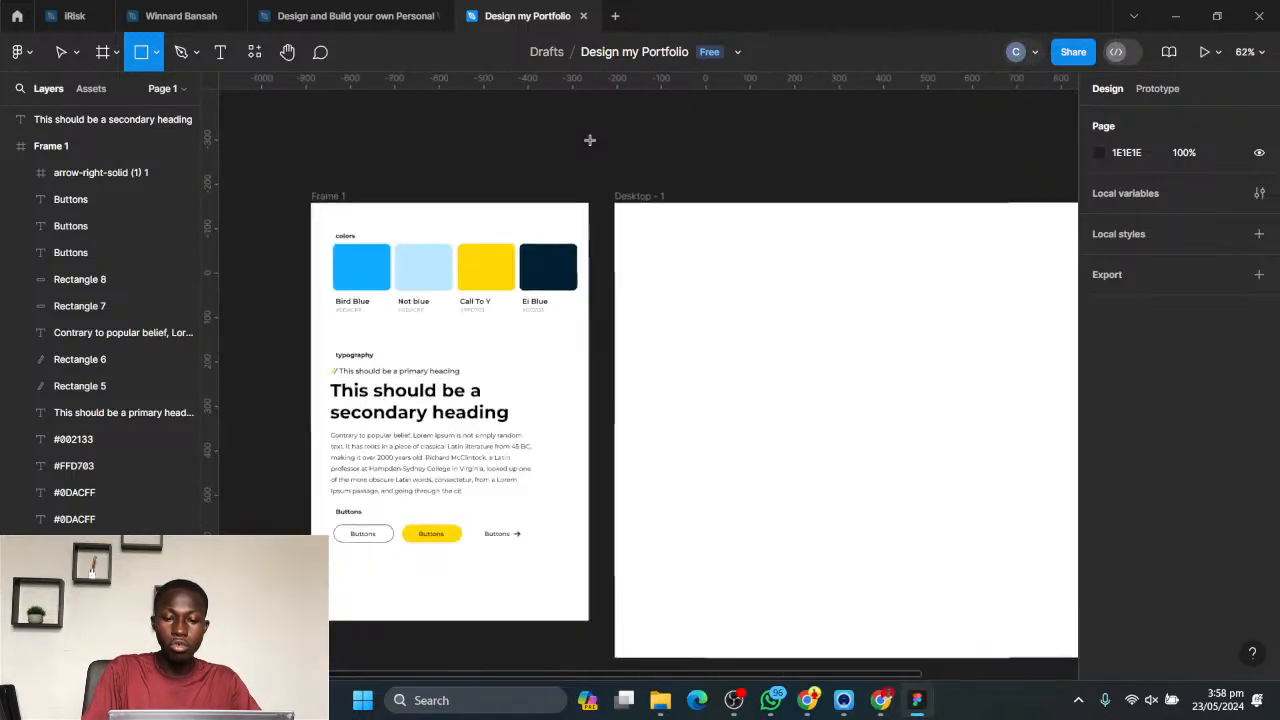
pyautogui.hscroll(2, 590, 140)
pyautogui.hscroll(3, 590, 140)
pyautogui.scroll(-1, 595, 130)
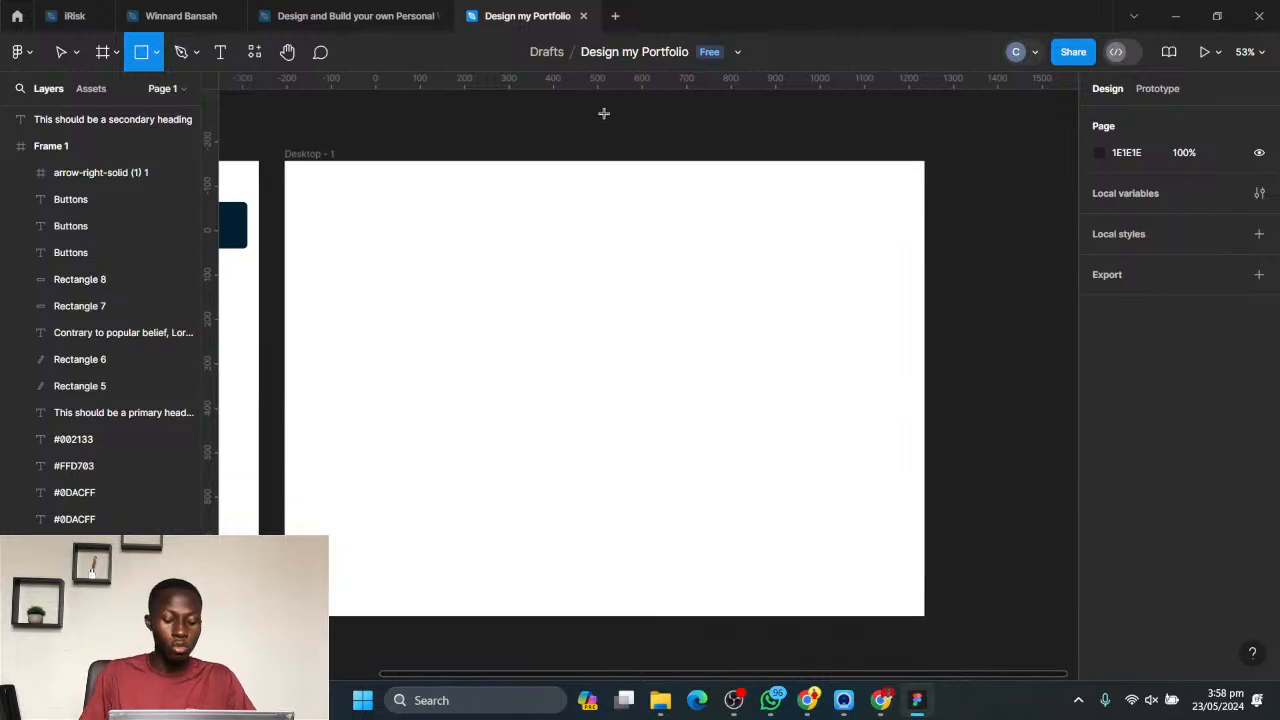
pyautogui.scroll(-1, 697, 259)
pyautogui.press('space')
pyautogui.moveTo(439, 242); pyautogui.dragTo(505, 227)
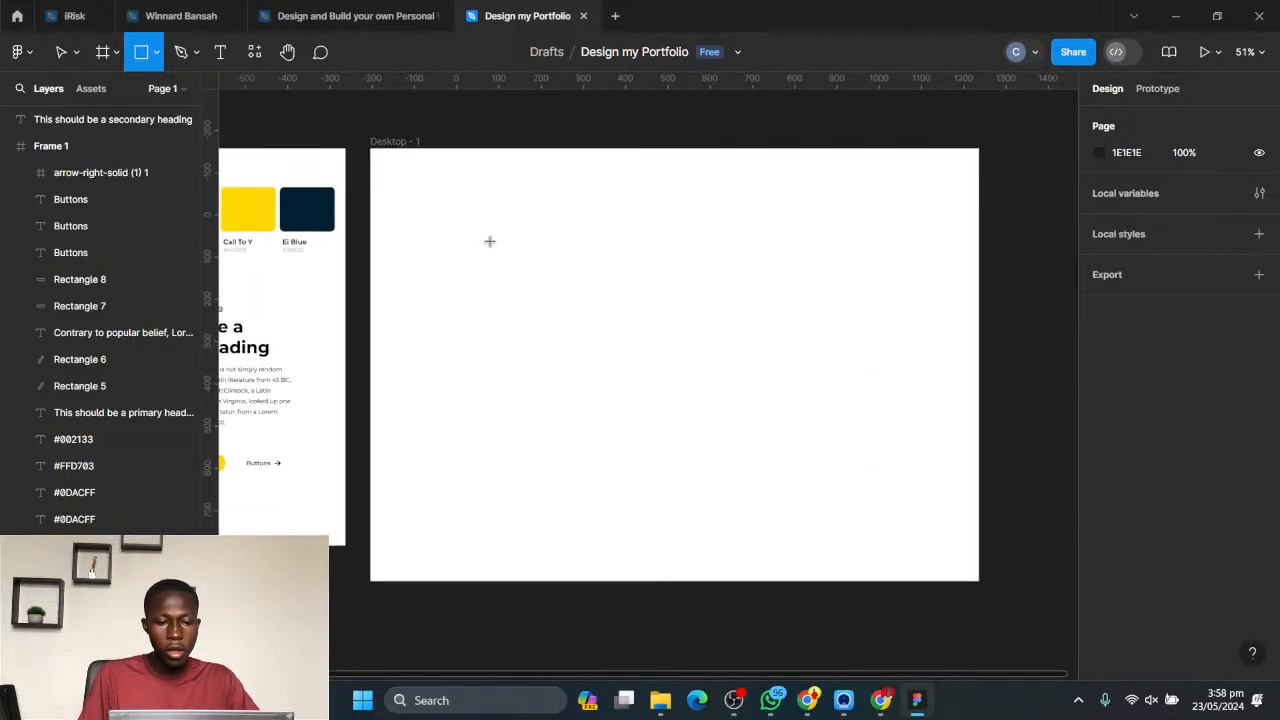
pyautogui.moveTo(431, 200); pyautogui.dragTo(978, 580)
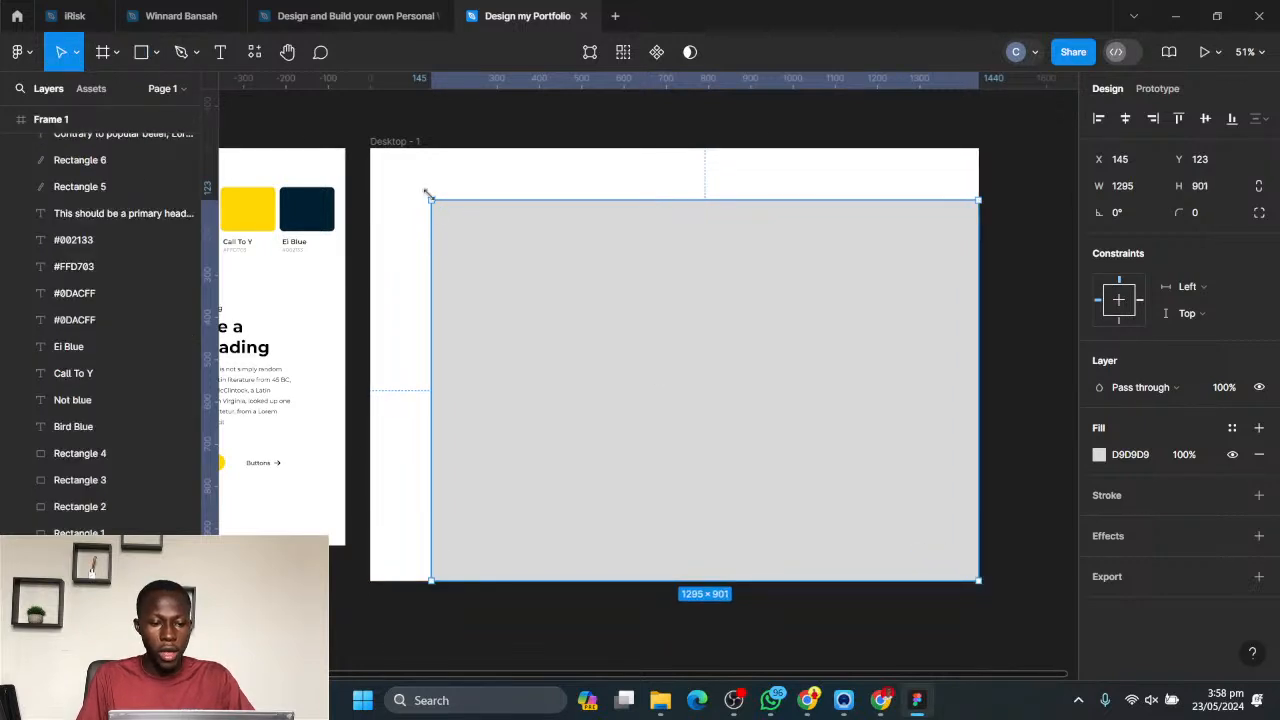
pyautogui.moveTo(431, 200); pyautogui.dragTo(368, 147)
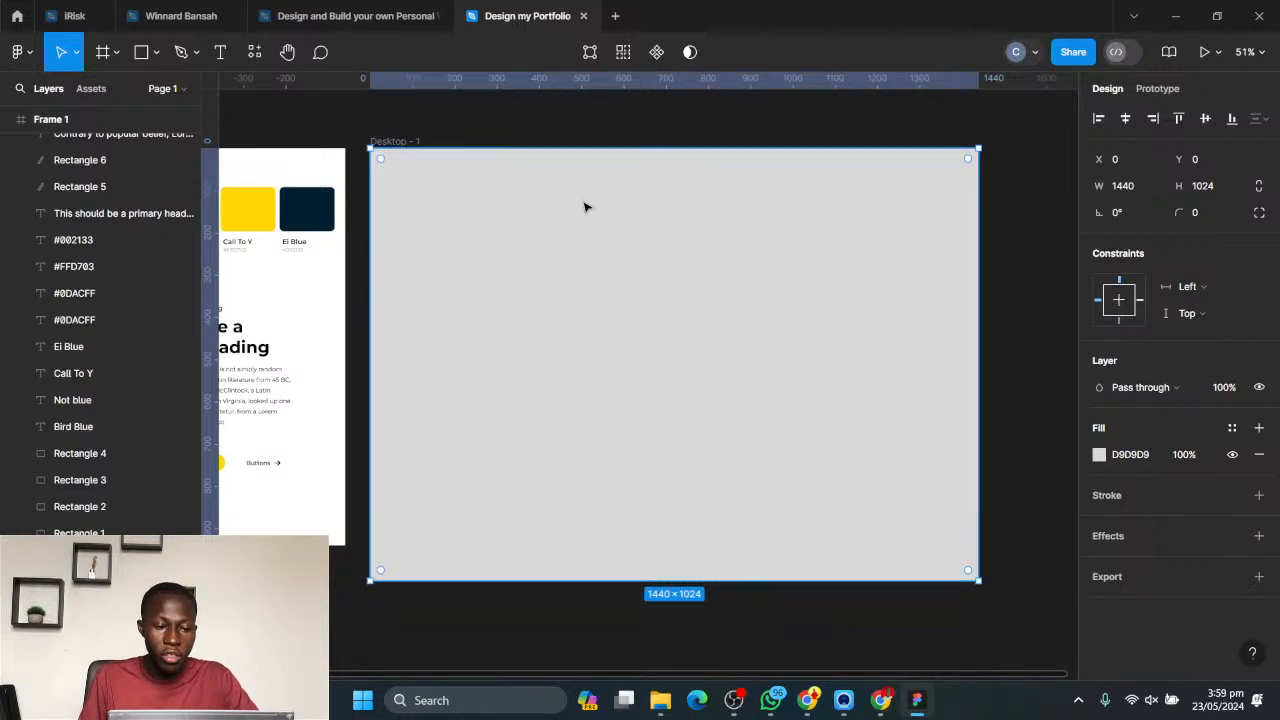
pyautogui.click(400, 141)
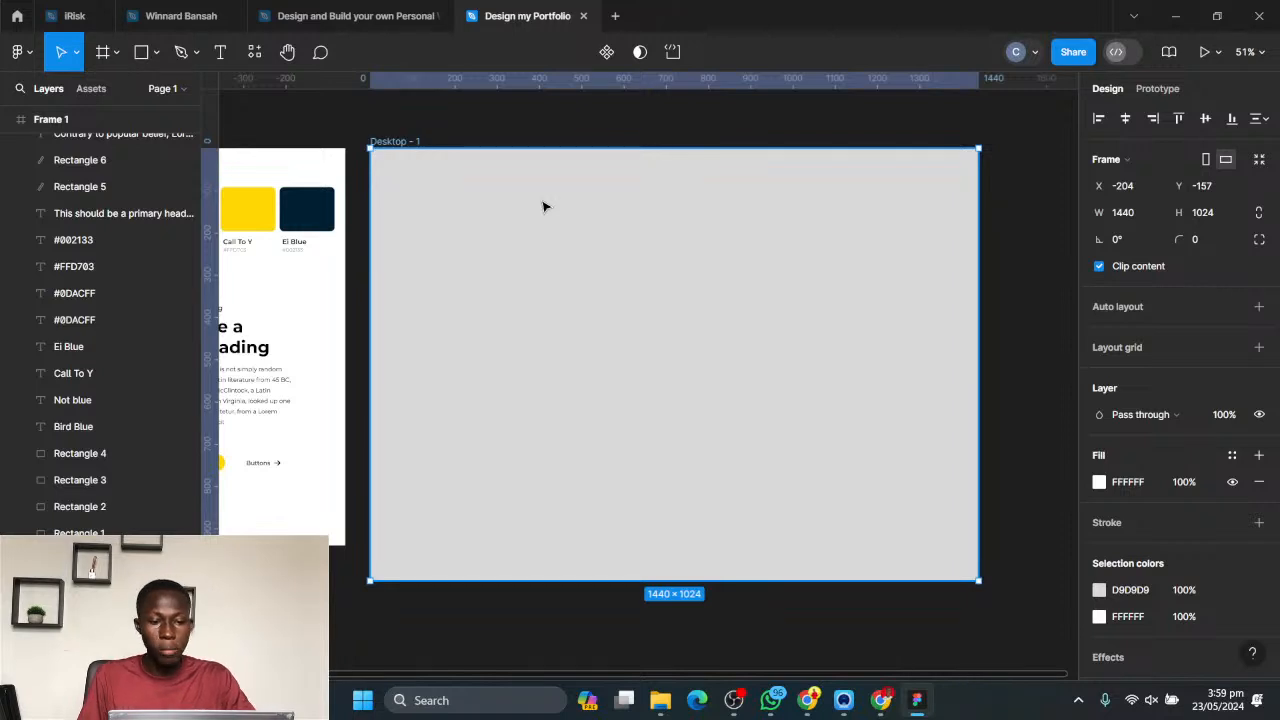
pyautogui.click(875, 290)
pyautogui.click(1023, 306)
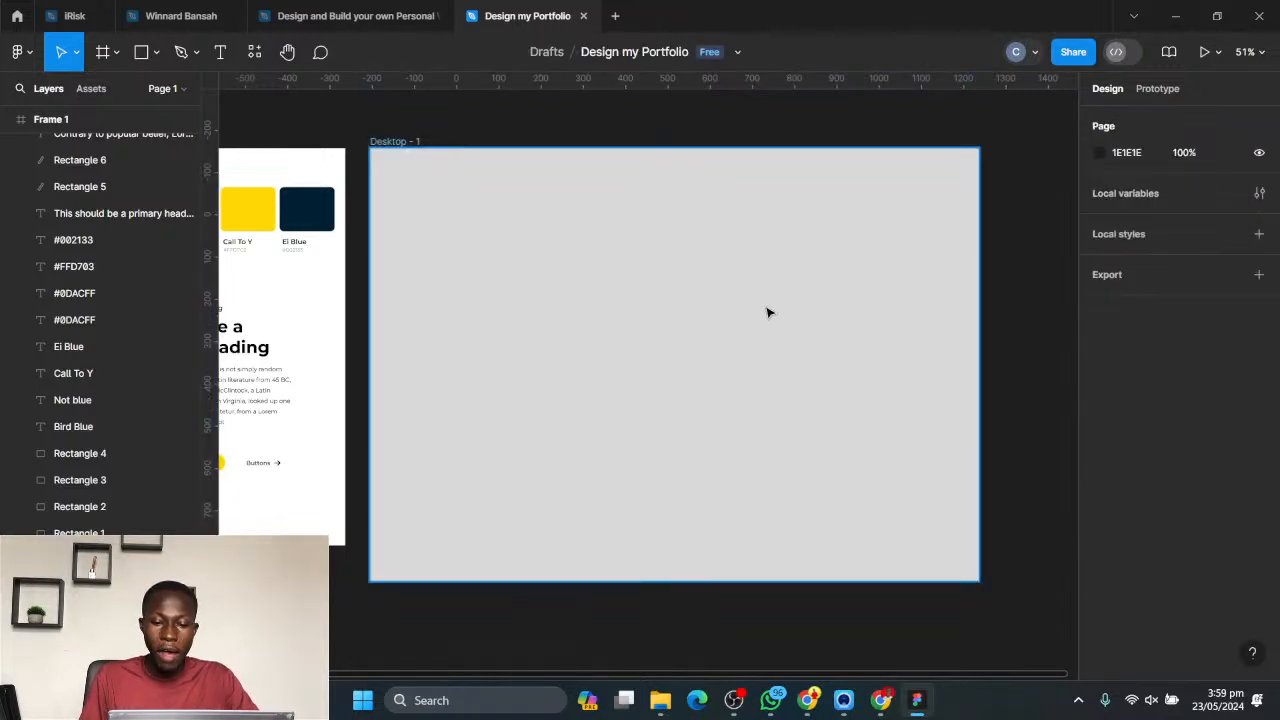
pyautogui.click(766, 309)
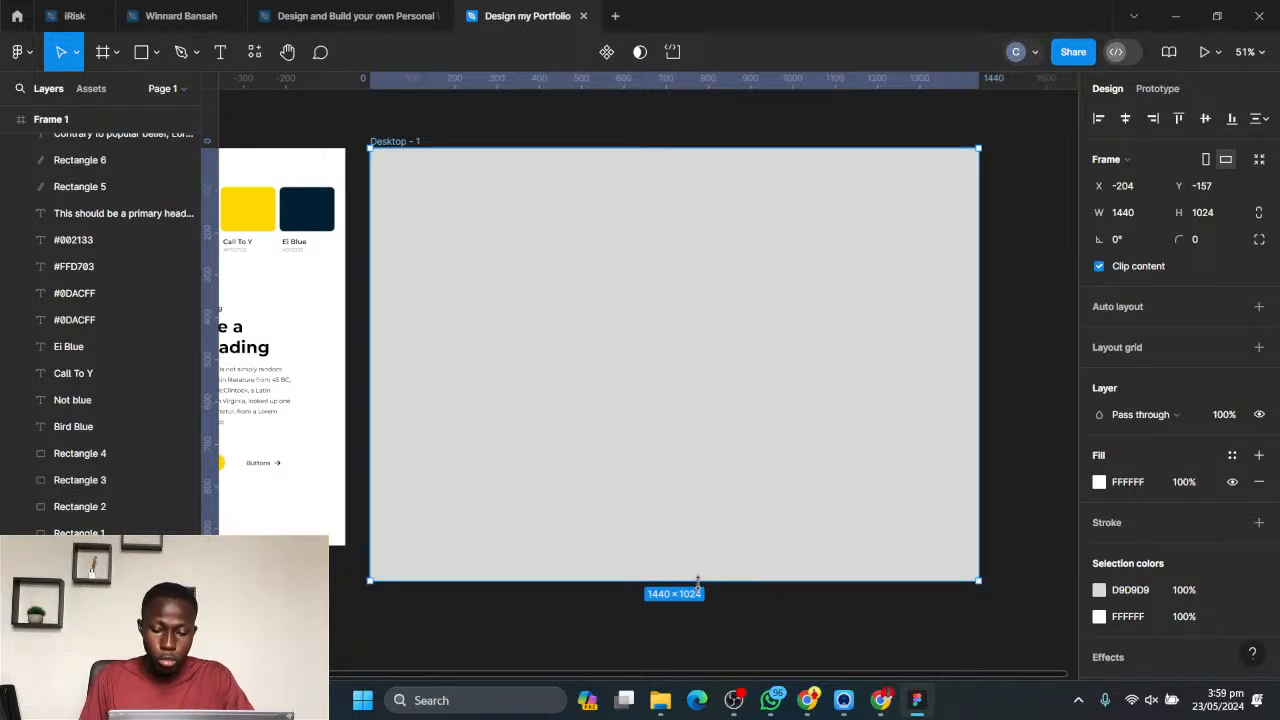
pyautogui.moveTo(698, 582); pyautogui.dragTo(698, 558)
pyautogui.hotkey('ctrl', 'z')
# - Shorten the rectangle in the Desktop - 1 frame from its lower edge to a height of about 863
pyautogui.click(730, 433)
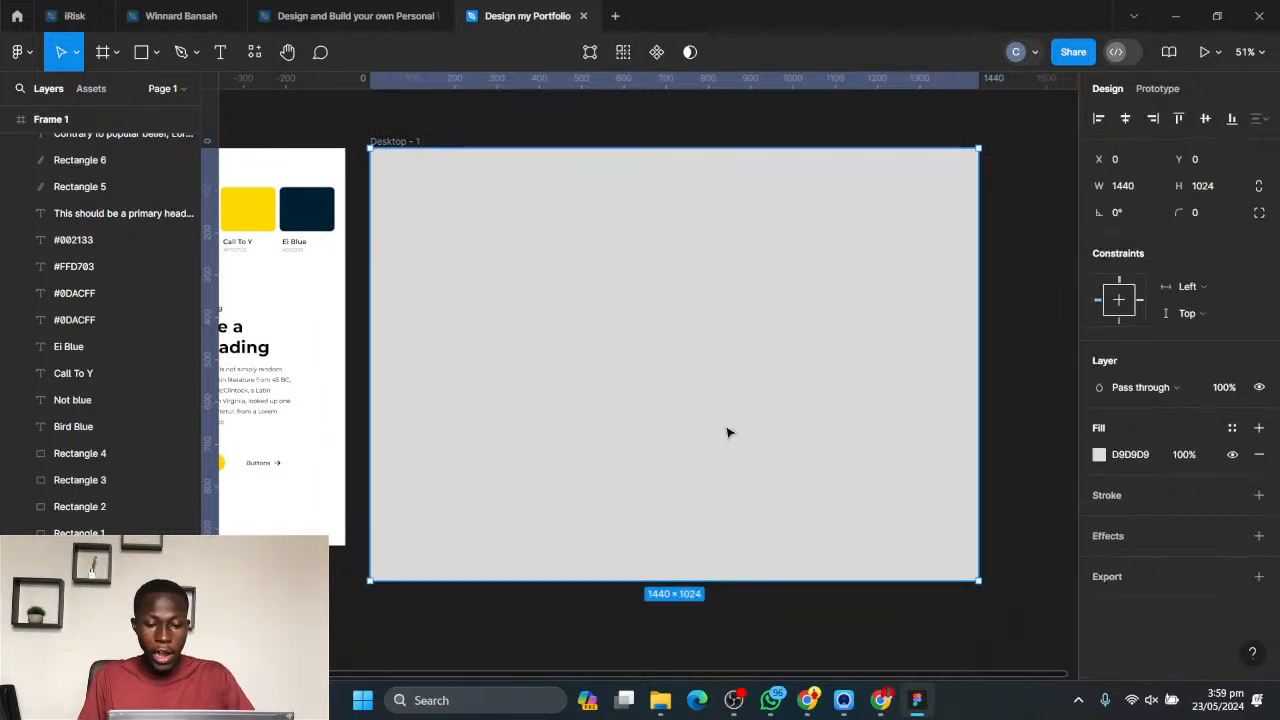
pyautogui.doubleClick(730, 433)
pyautogui.press('Escape')
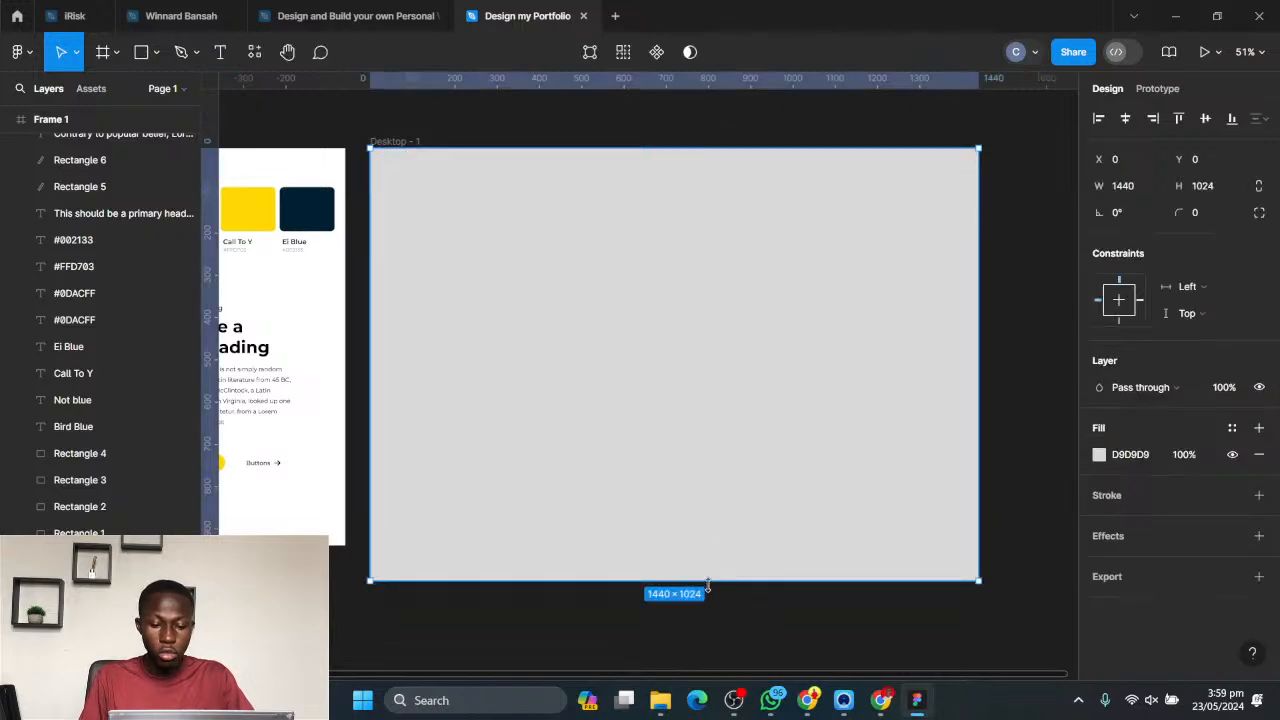
pyautogui.moveTo(711, 580); pyautogui.dragTo(704, 512)
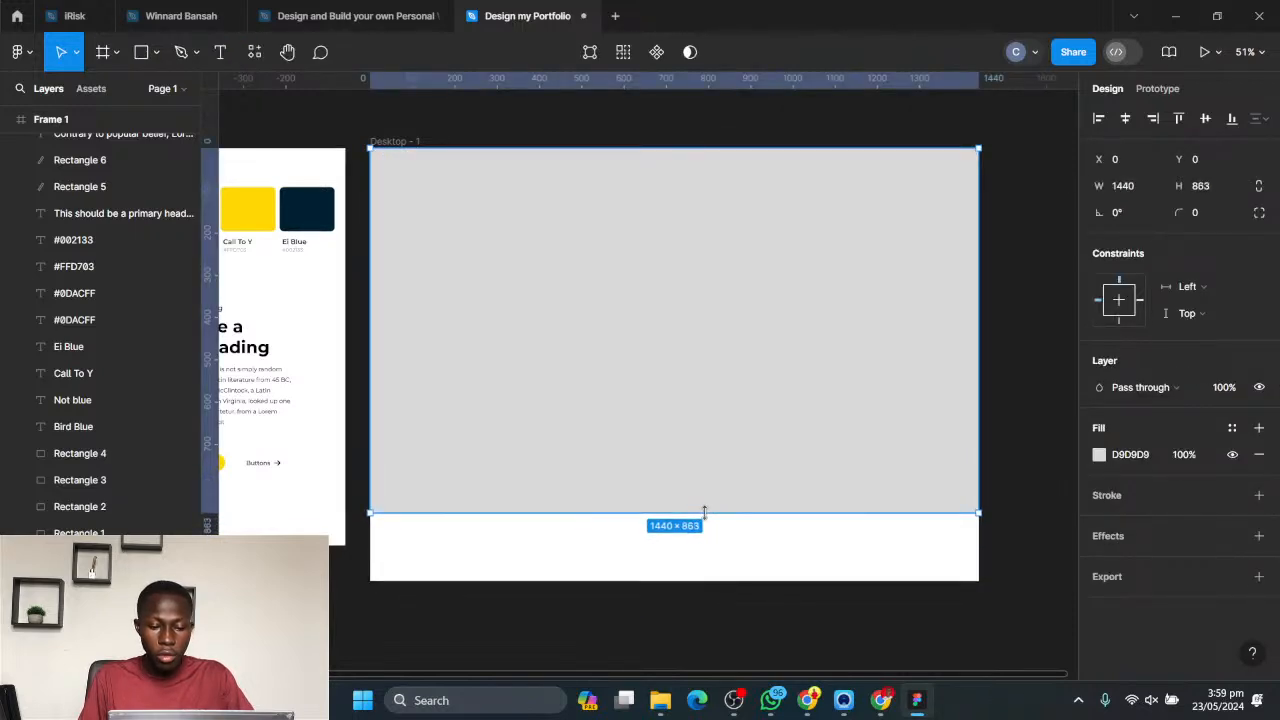
# - Change the rectangle's fill to the coral colour FF7474
pyautogui.click(1100, 455)
pyautogui.moveTo(988, 390); pyautogui.dragTo(989, 253)
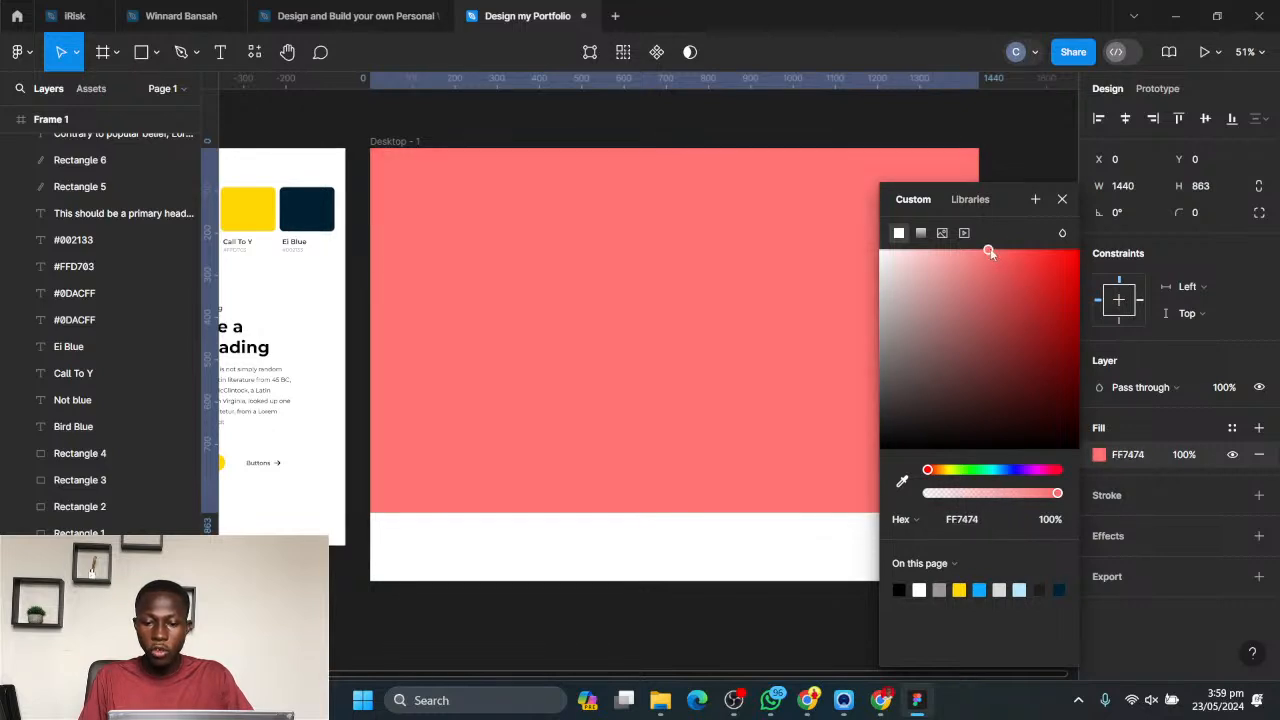
pyautogui.click(1100, 455)
pyautogui.click(1100, 455)
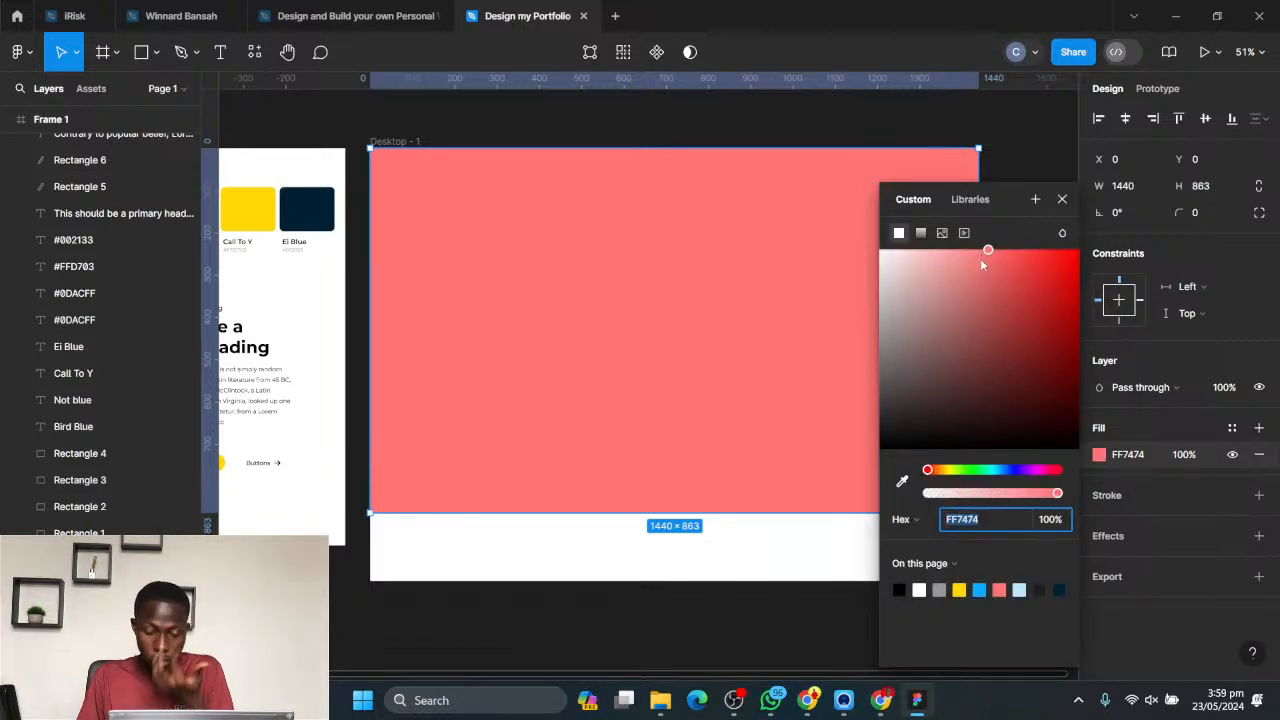
pyautogui.click(1063, 200)
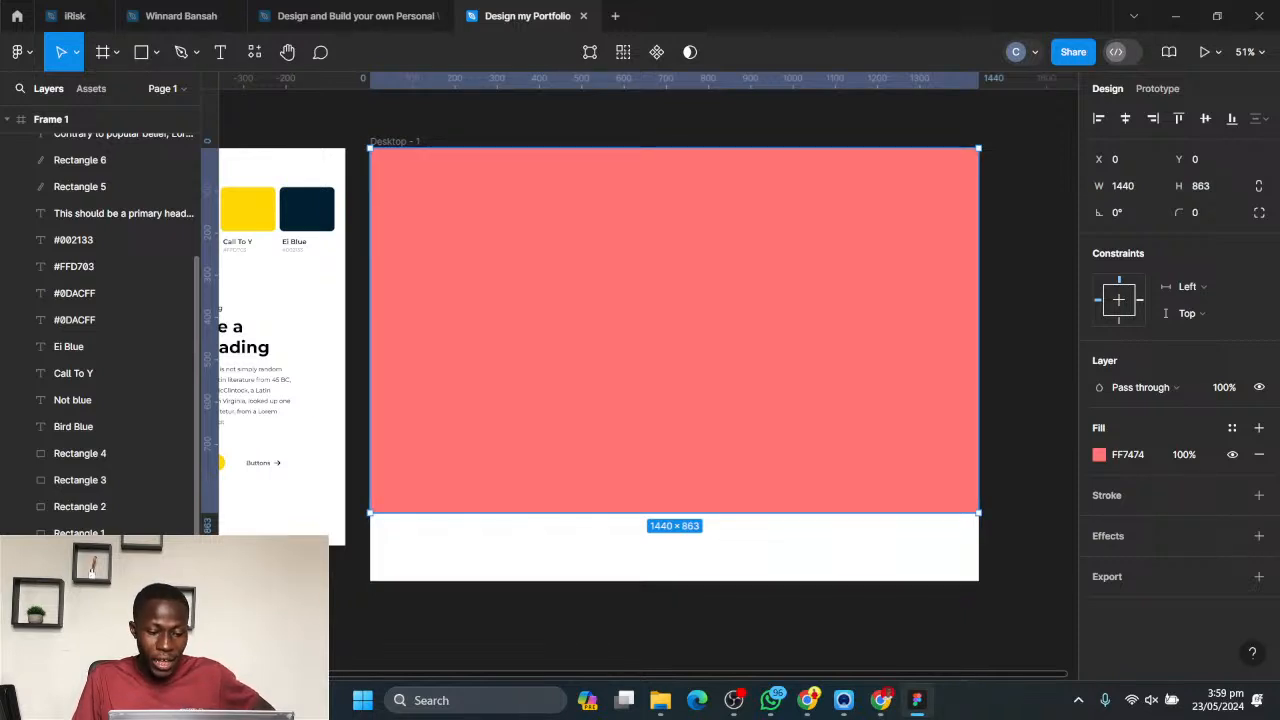
pyautogui.hotkey('ctrl', 'shift', 'h')
pyautogui.hotkey('ctrl', 'shift', 'h')
pyautogui.hotkey('ctrl', 'shift', 'h')
pyautogui.hotkey('ctrl', 'shift', 'h')
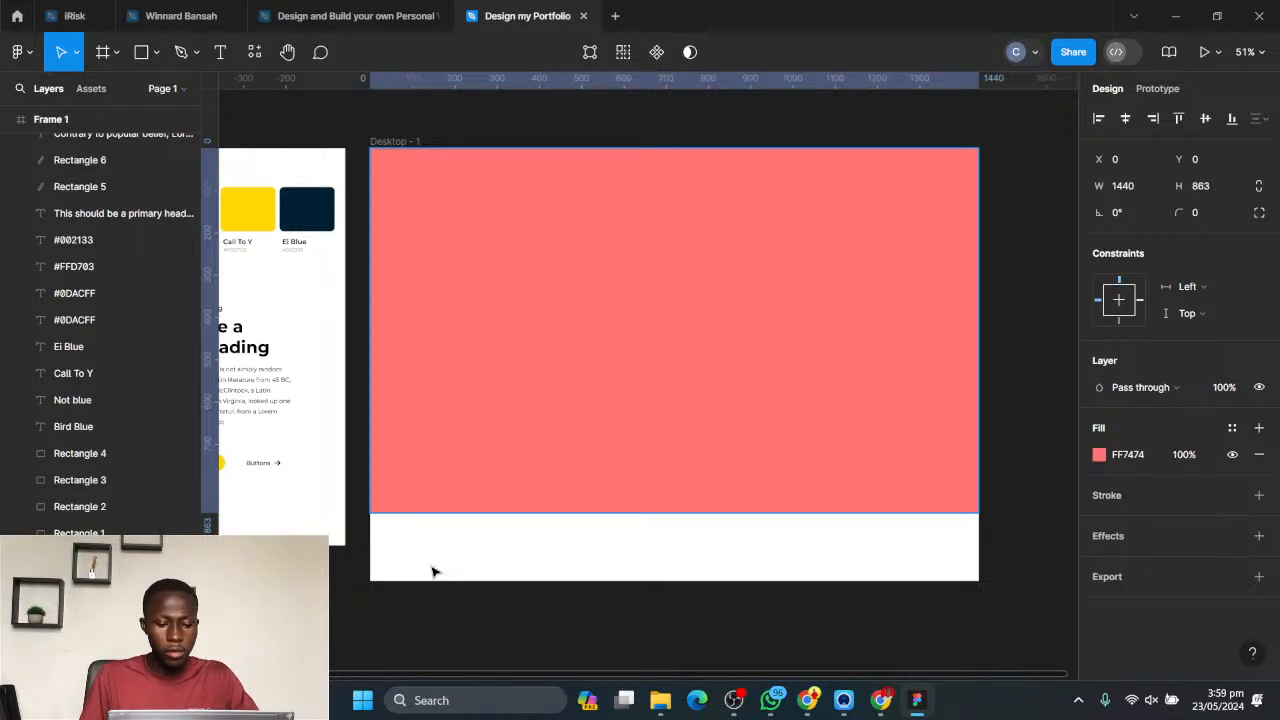
pyautogui.press('Escape')
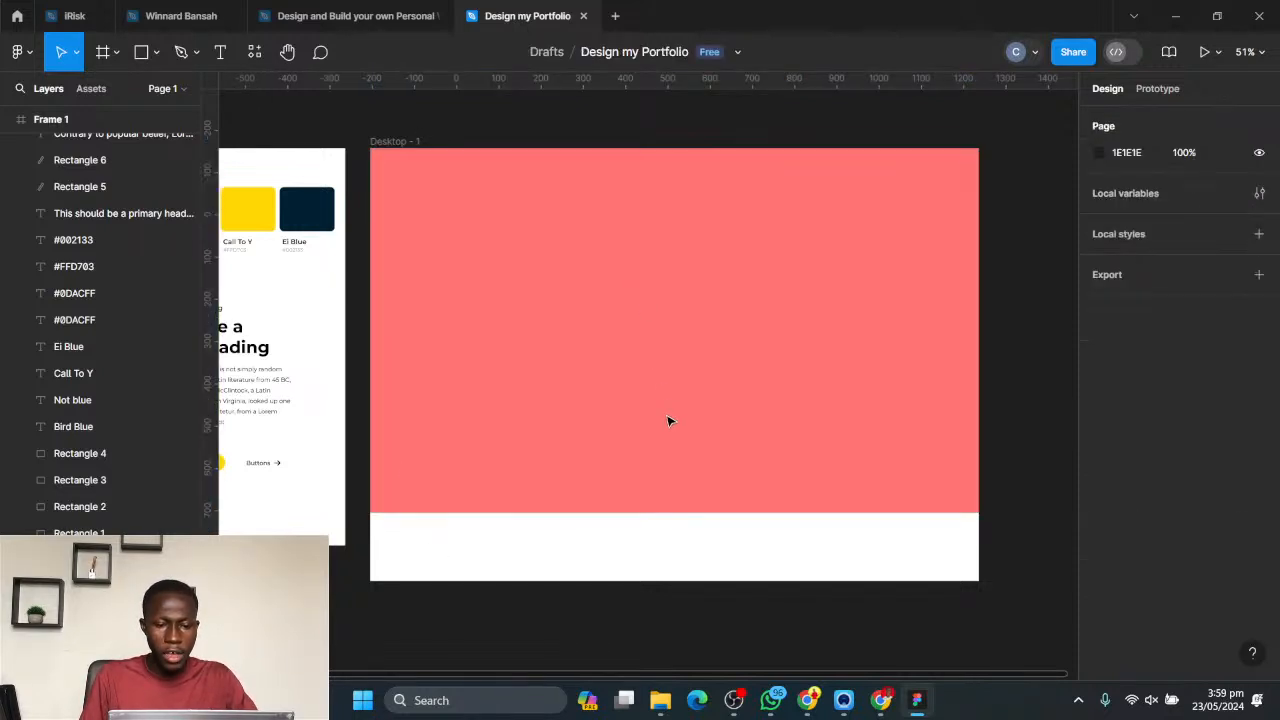
# - Switch to Chrome and examine the Dribbble and Figma portfolio hero section examples in the Google Images results
pyautogui.click(807, 700)
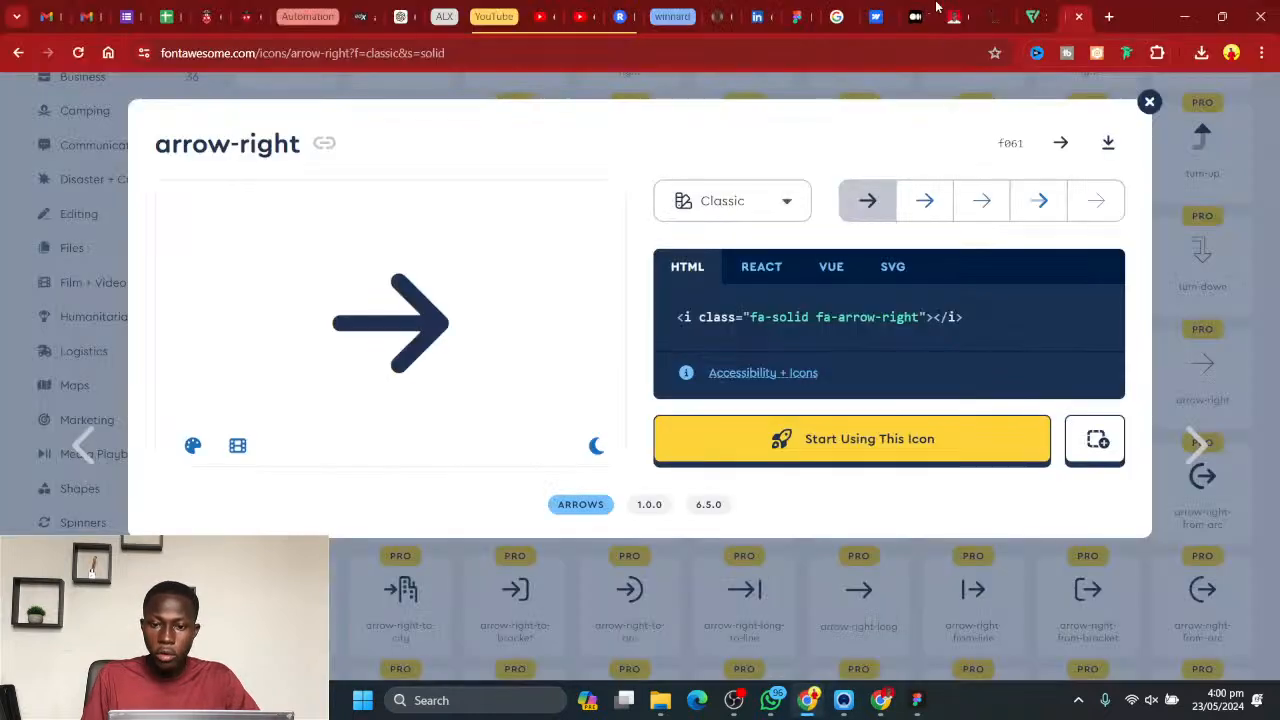
pyautogui.click(830, 9)
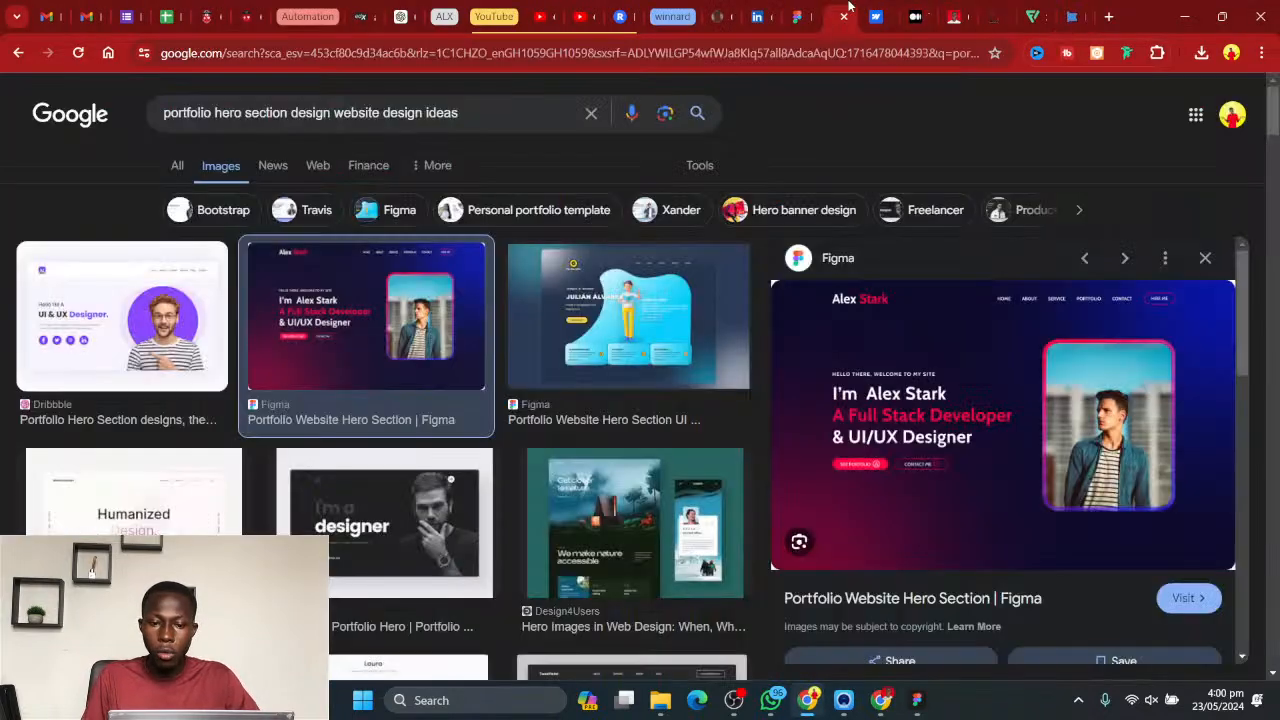
pyautogui.click(134, 339)
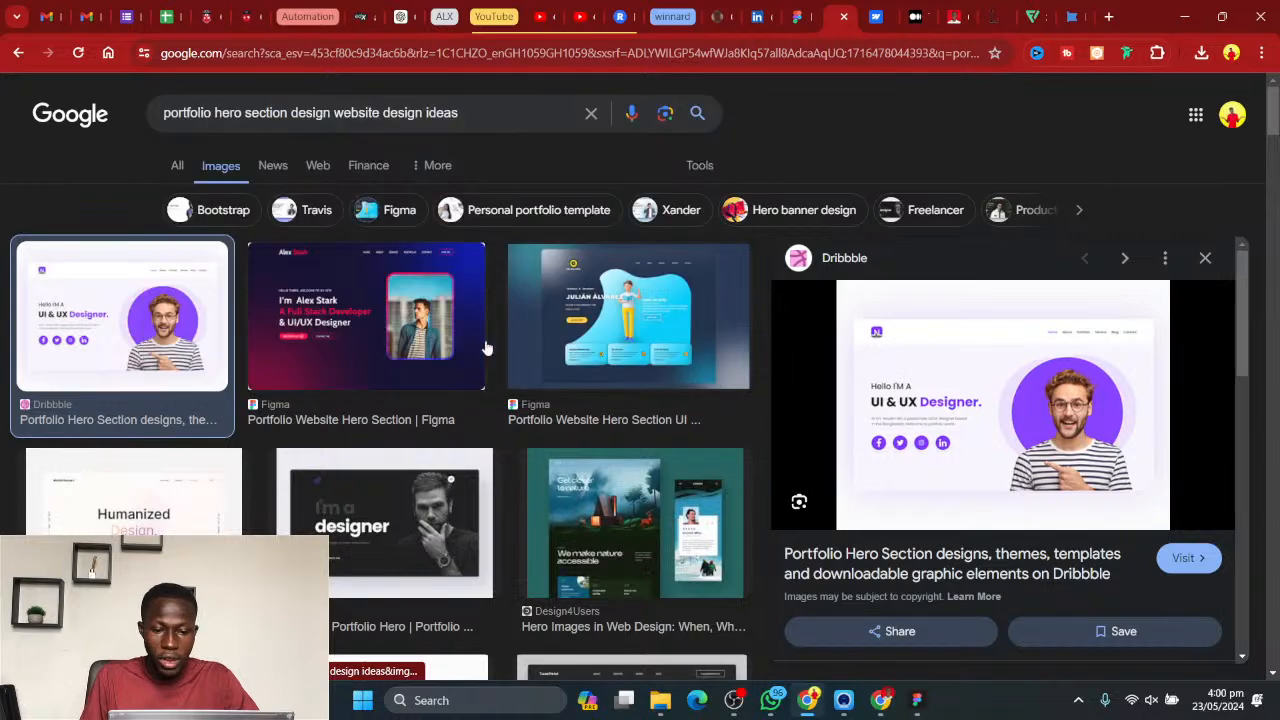
pyautogui.click(415, 352)
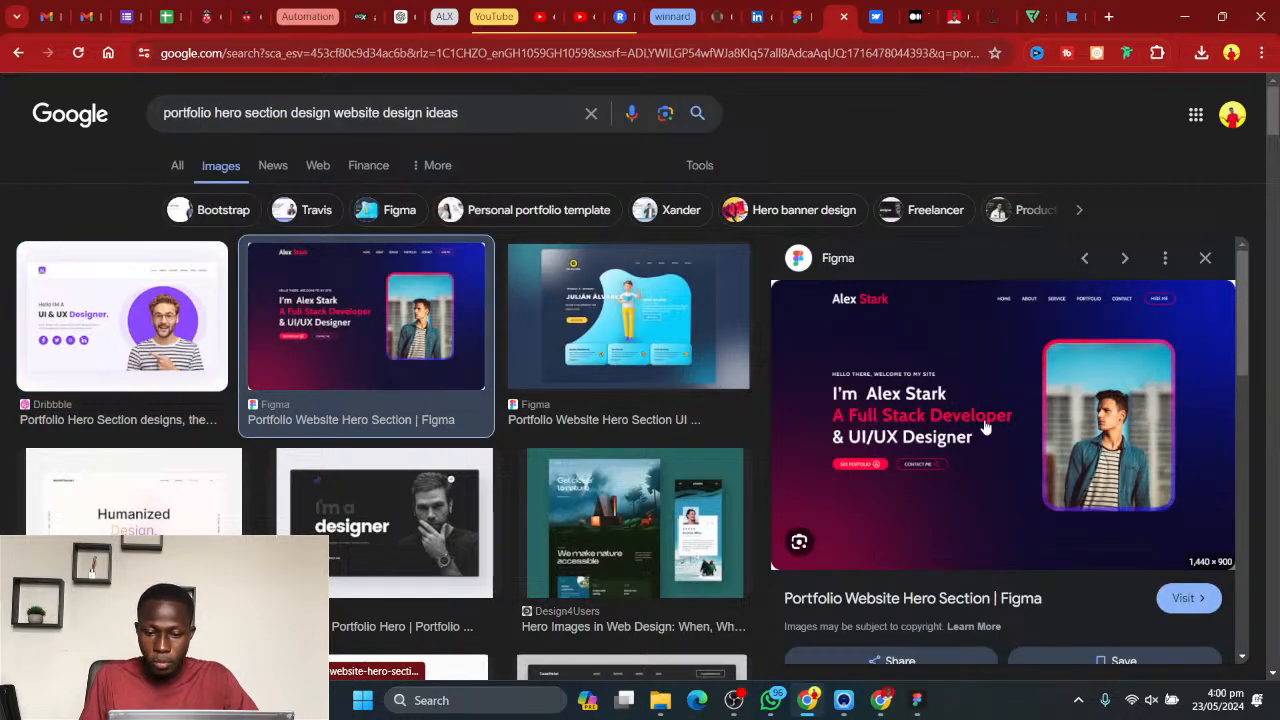
pyautogui.scroll(-1, 1014, 446)
pyautogui.scroll(1, 1013, 465)
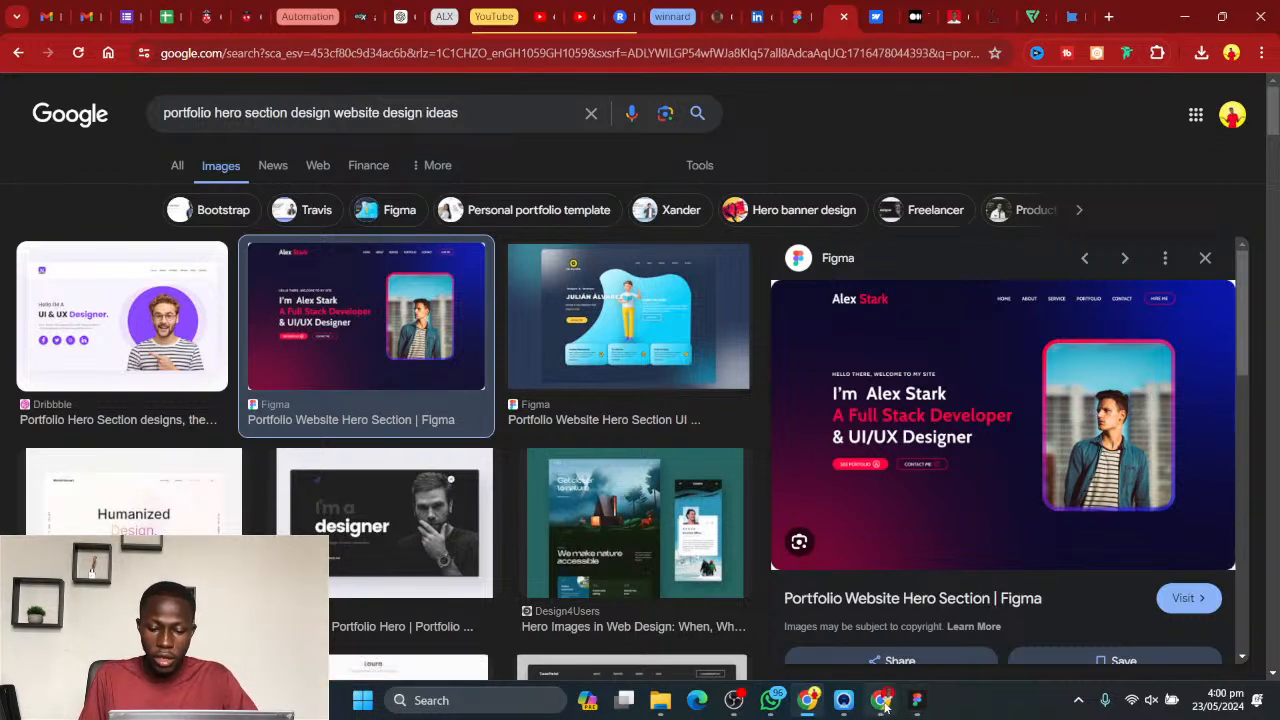
# - Switch to Figma and add the greeting "hello, I am" plus the person's full name on the coral rectangle, at about X 180, Y 332
pyautogui.click(918, 700)
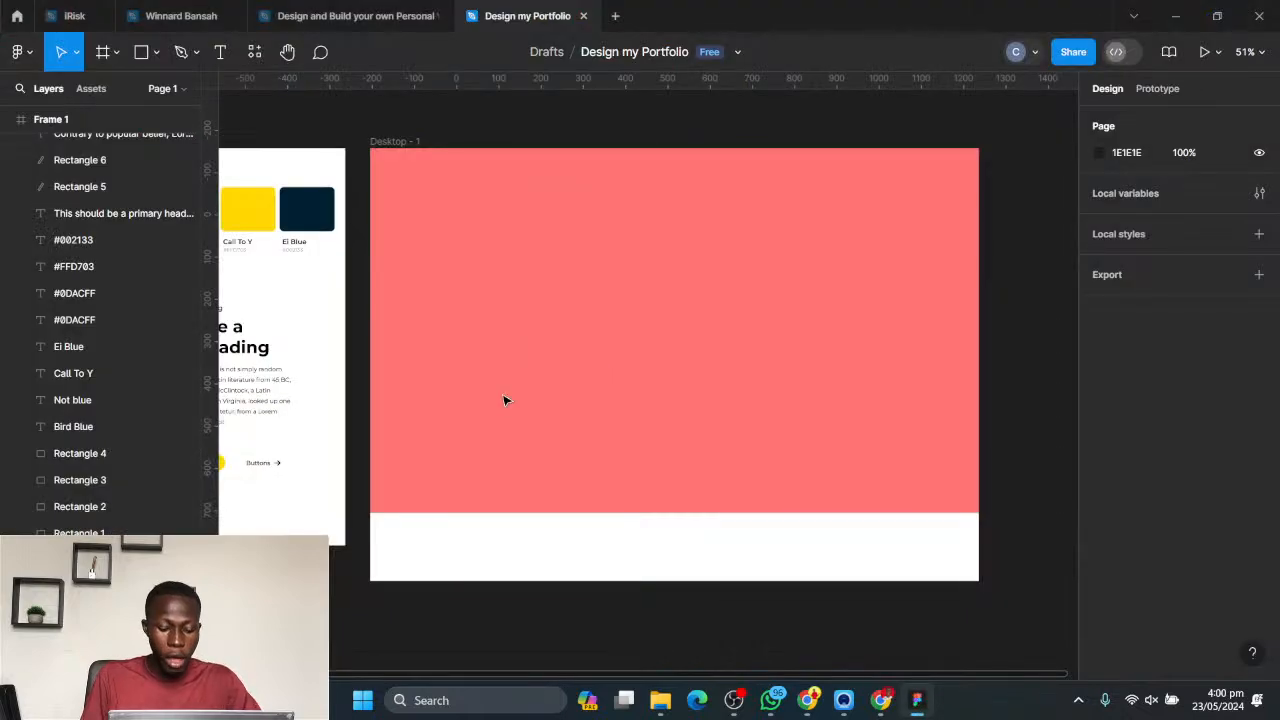
pyautogui.click(221, 53)
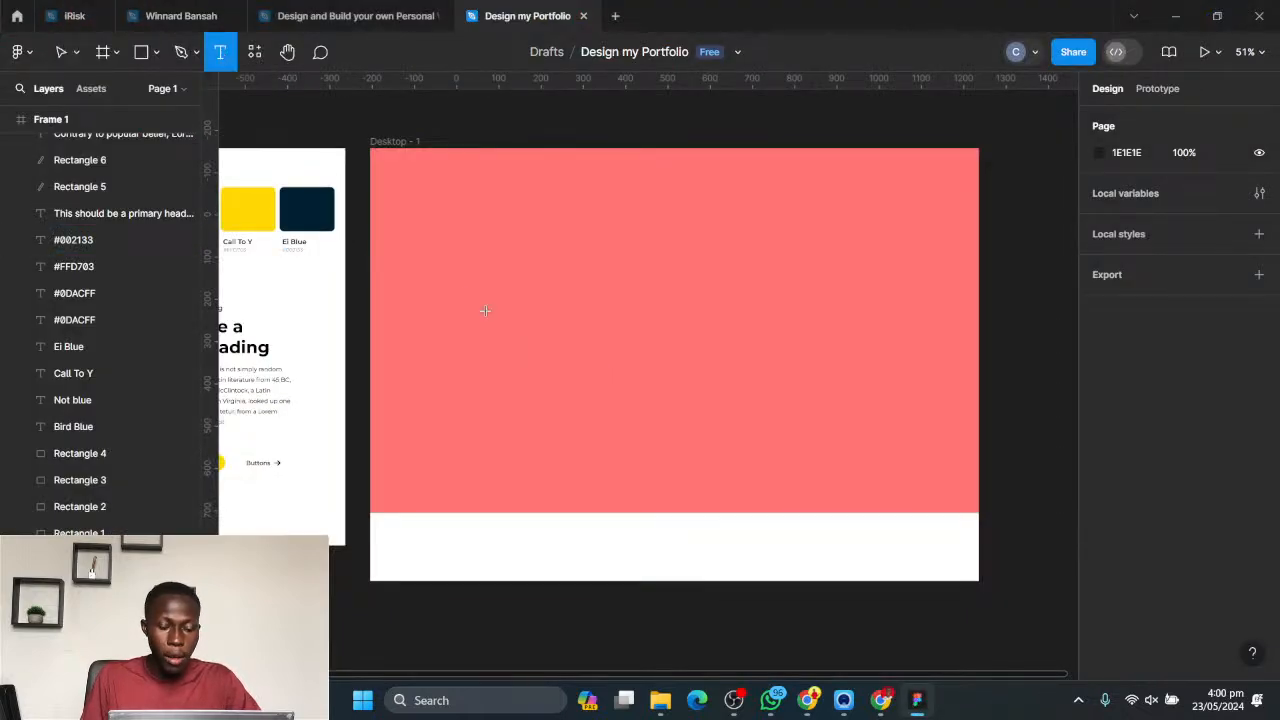
pyautogui.click(688, 309)
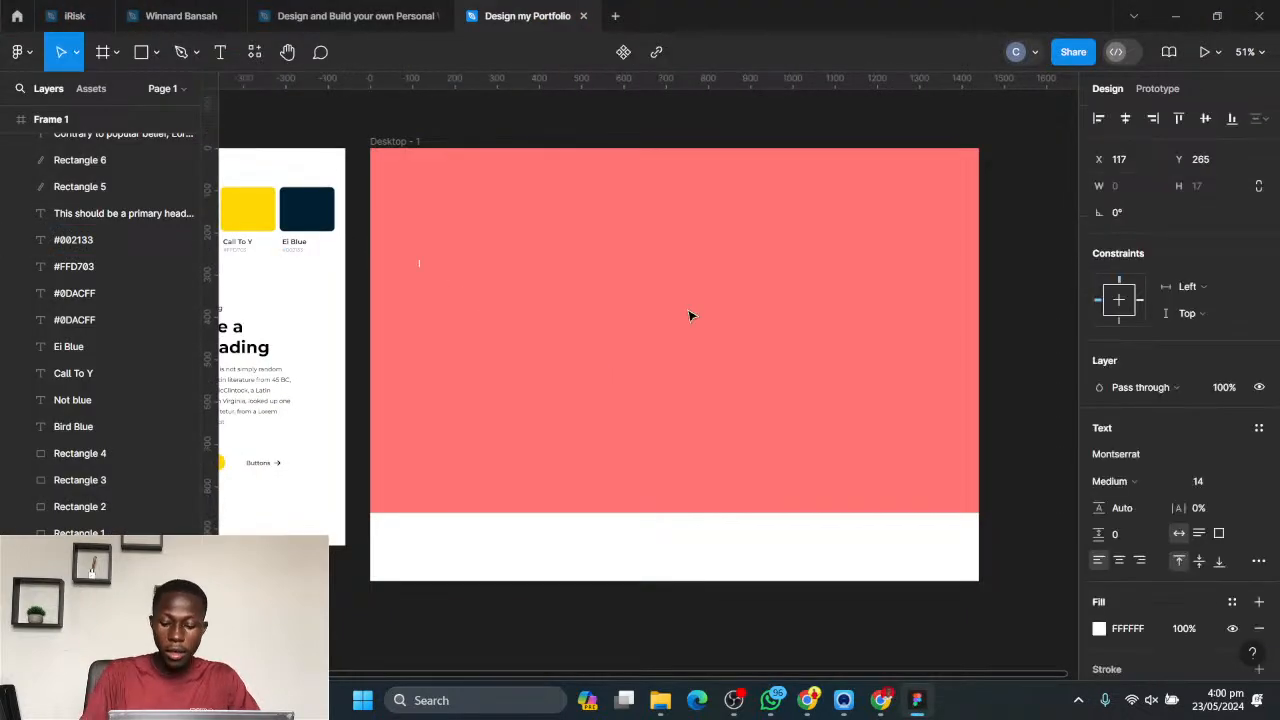
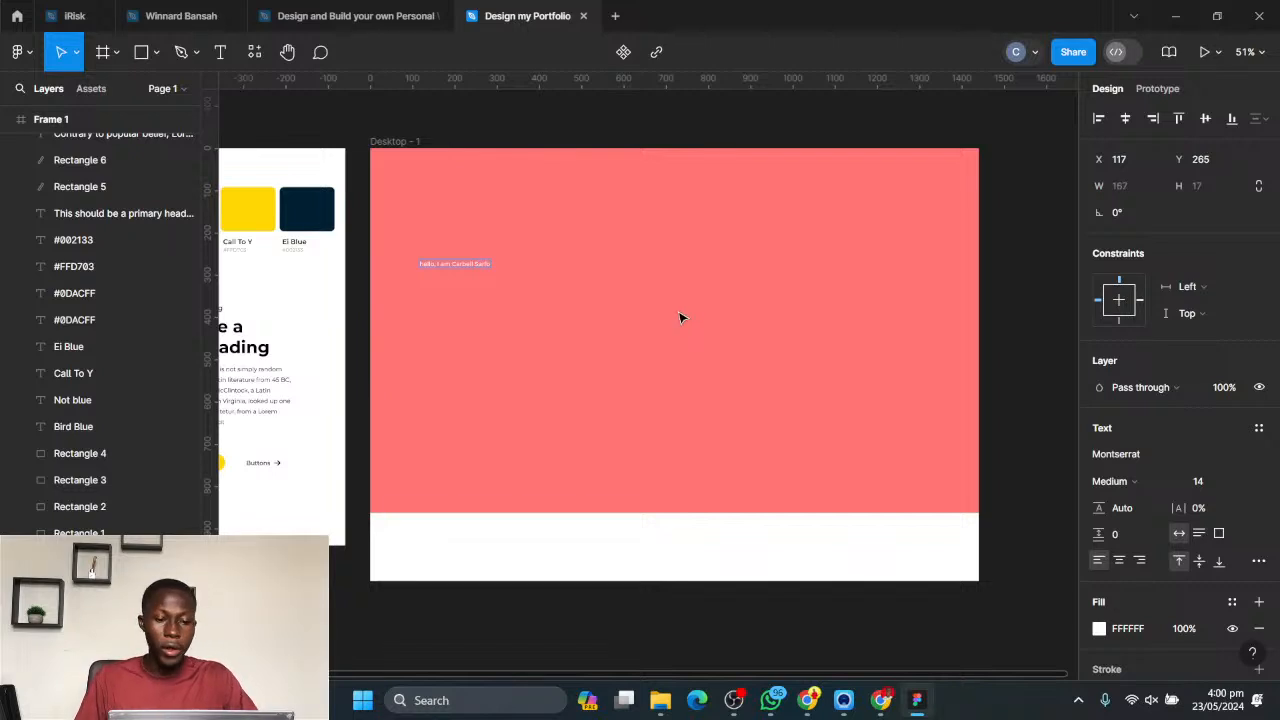
pyautogui.press('Escape')
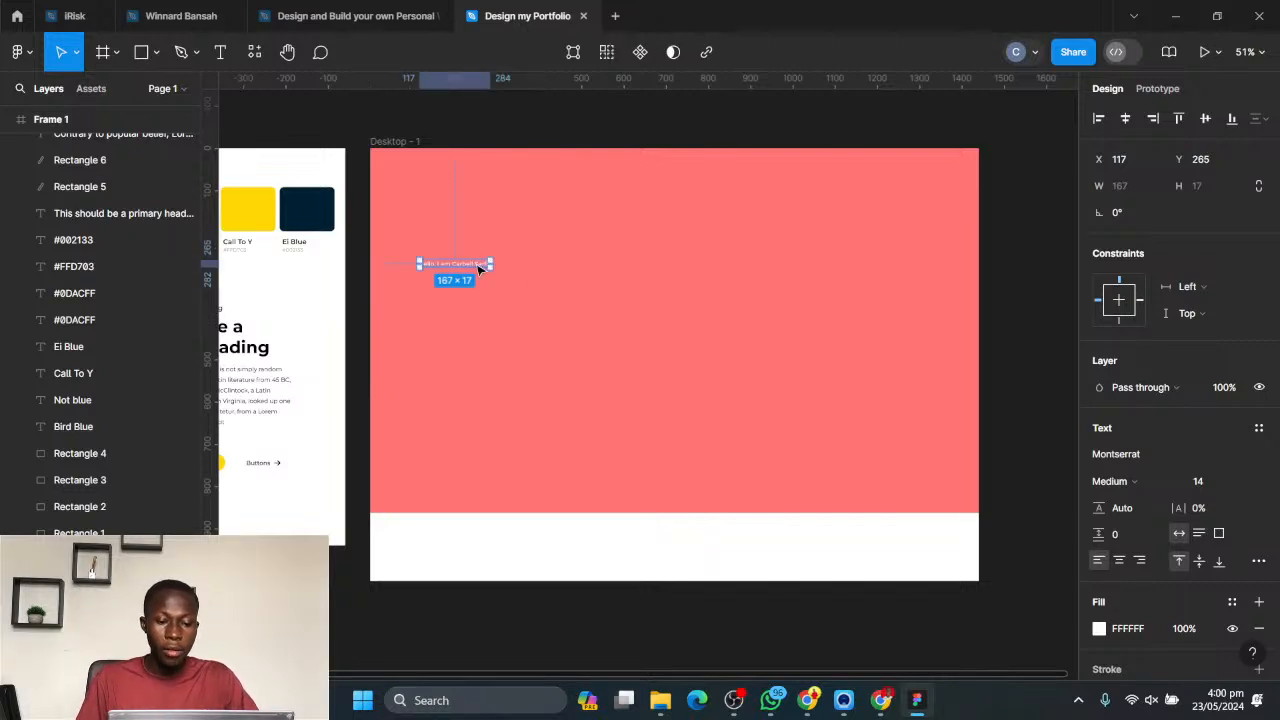
pyautogui.moveTo(475, 264); pyautogui.dragTo(501, 292)
pyautogui.click(260, 585)
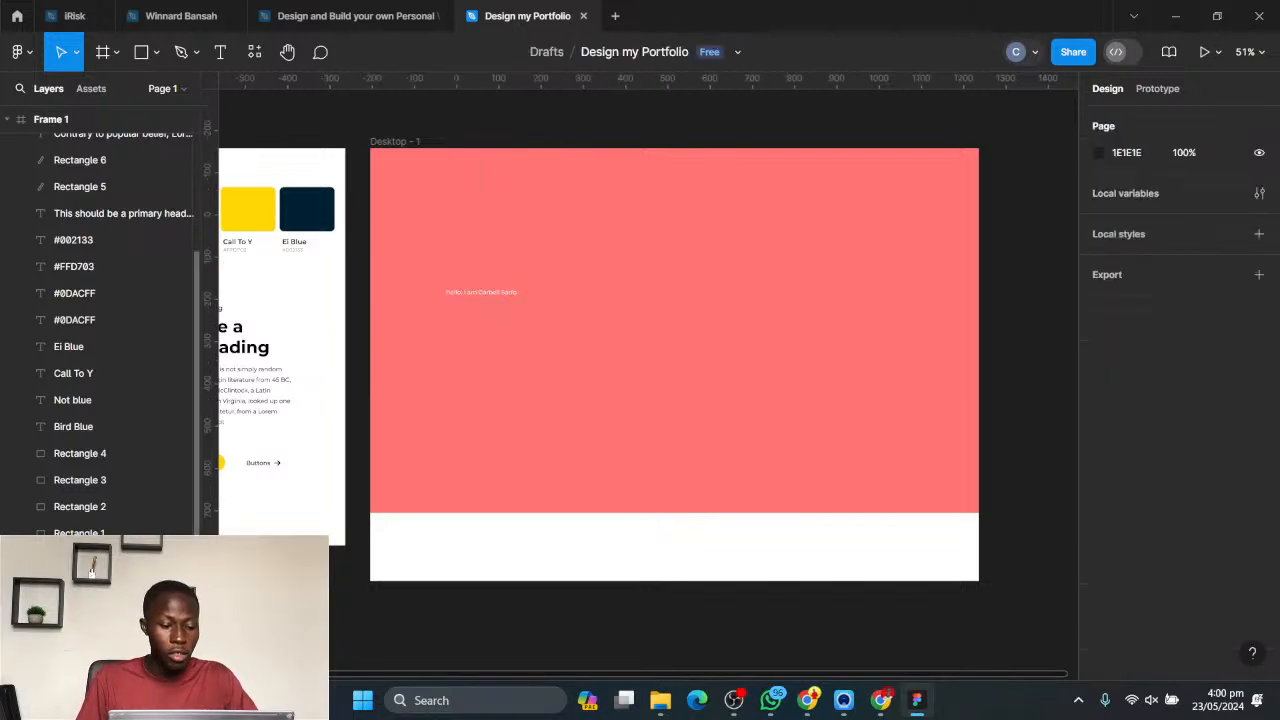
# - Change the fill of the 1440 × 863 coral rectangle in the Desktop - 1 frame to white FFFFFF
pyautogui.scroll(-1, 701, 403)
pyautogui.scroll(-1, 701, 405)
pyautogui.scroll(-1, 110, 600)
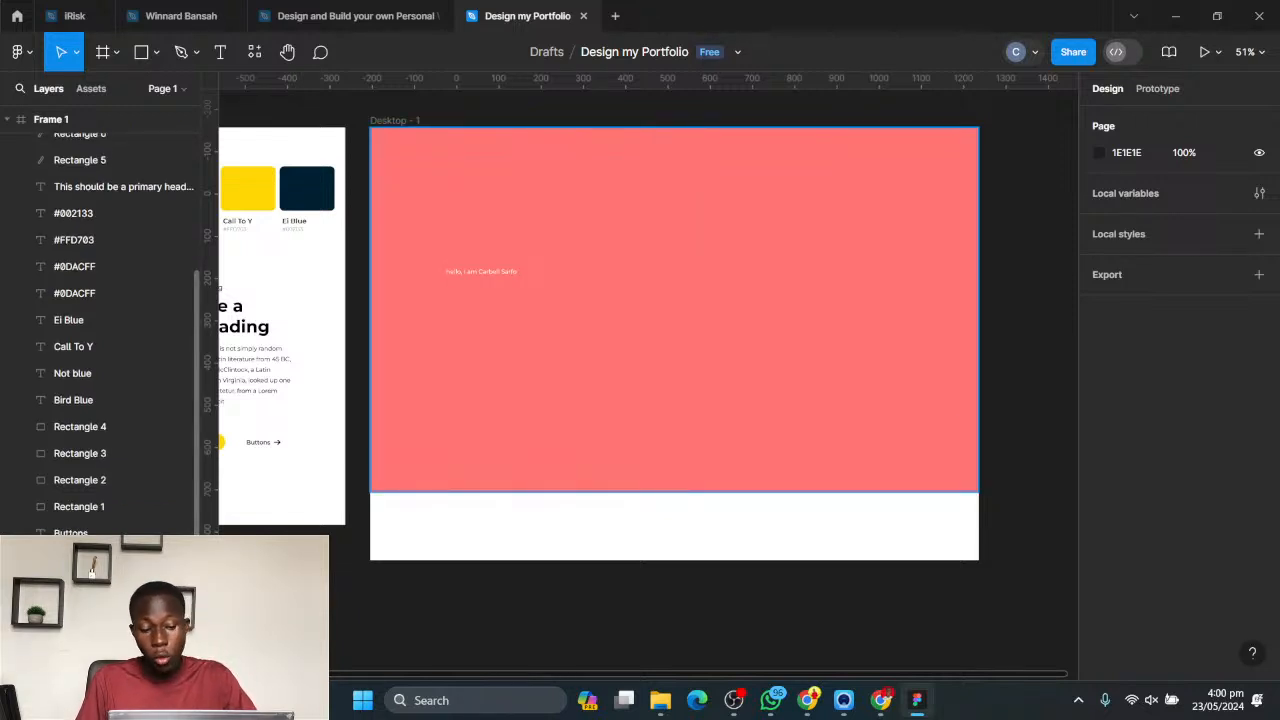
pyautogui.click(572, 428)
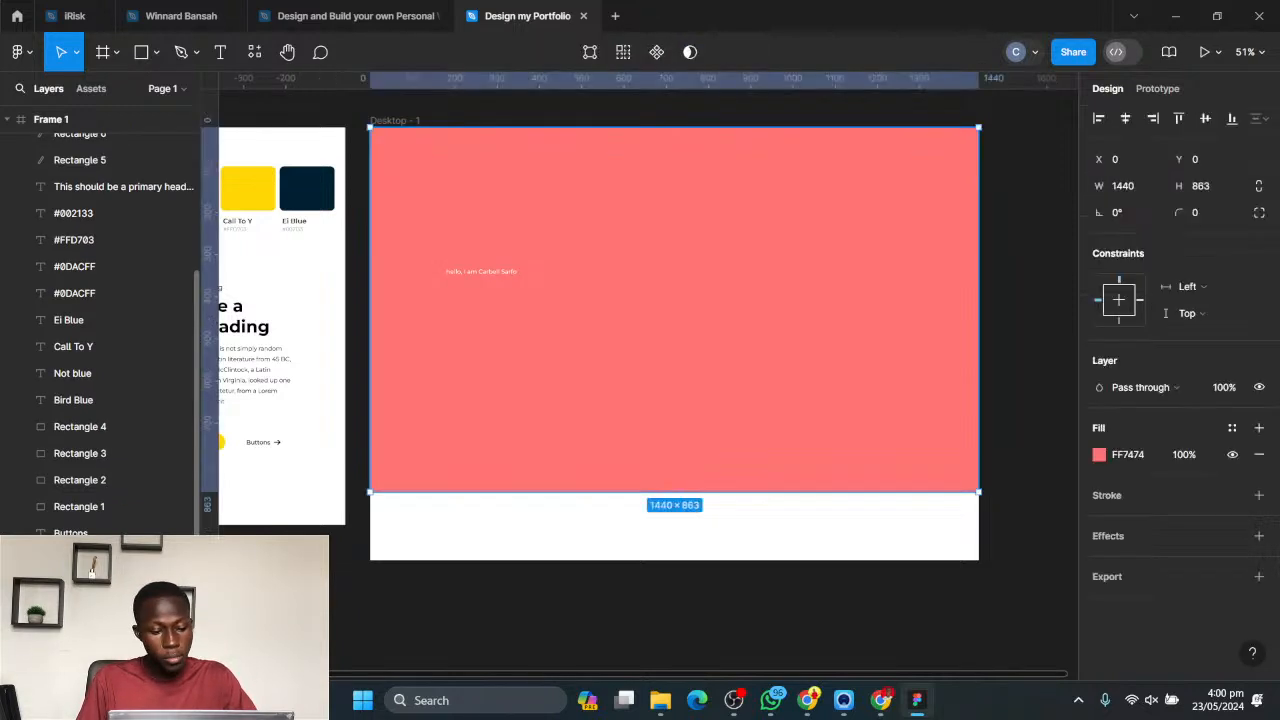
pyautogui.click(1100, 455)
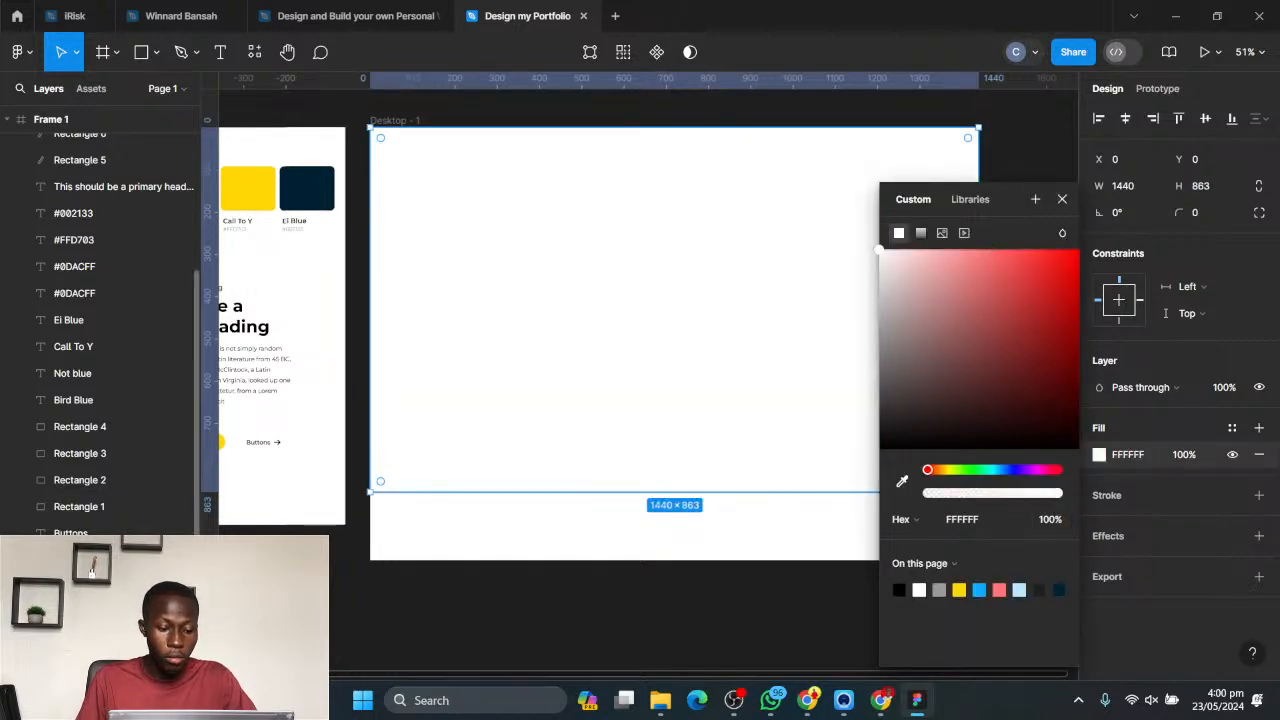
pyautogui.click(447, 248)
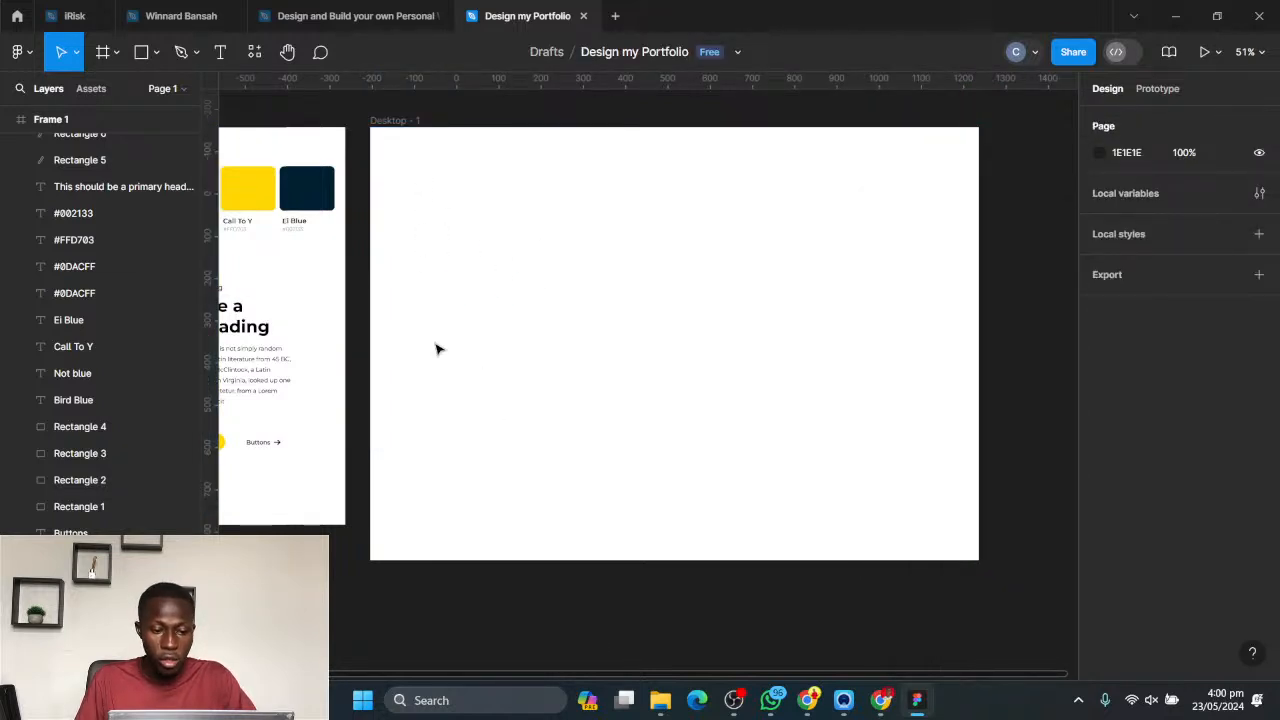
# - Recolour the greeting text in the Desktop - 1 frame to the dark blue 002133
pyautogui.moveTo(403, 159); pyautogui.dragTo(815, 495)
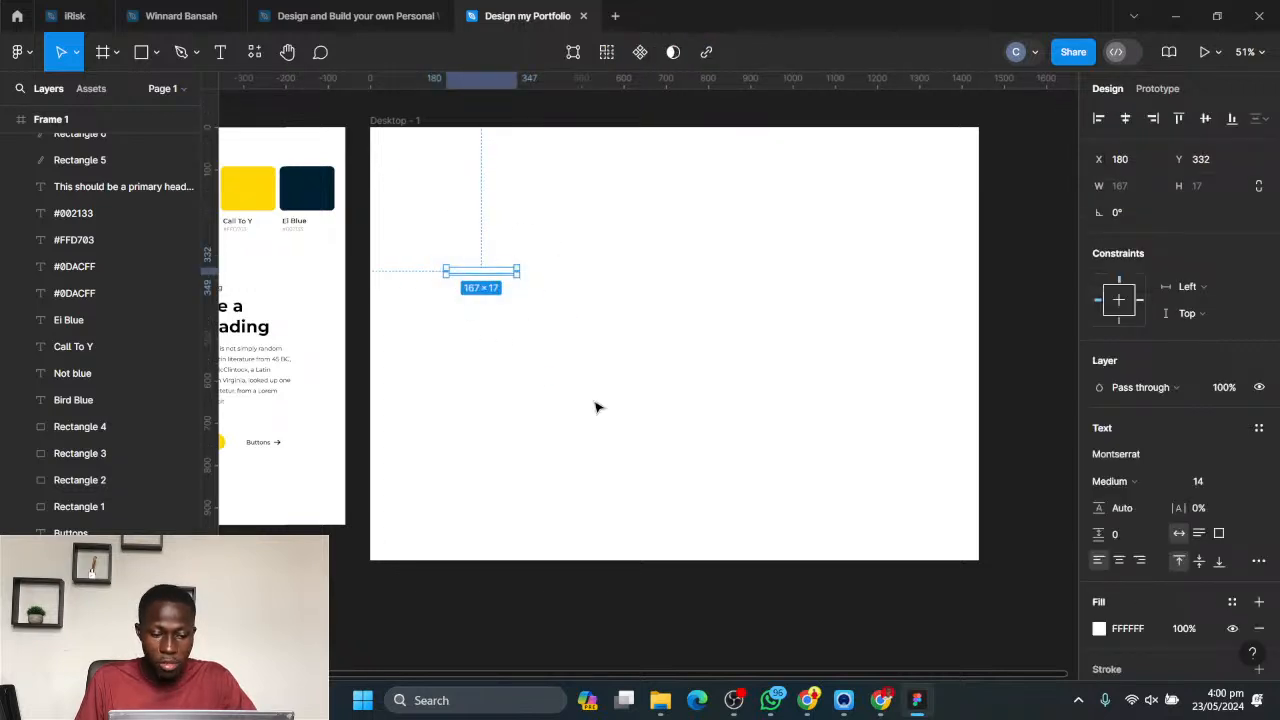
pyautogui.click(1099, 629)
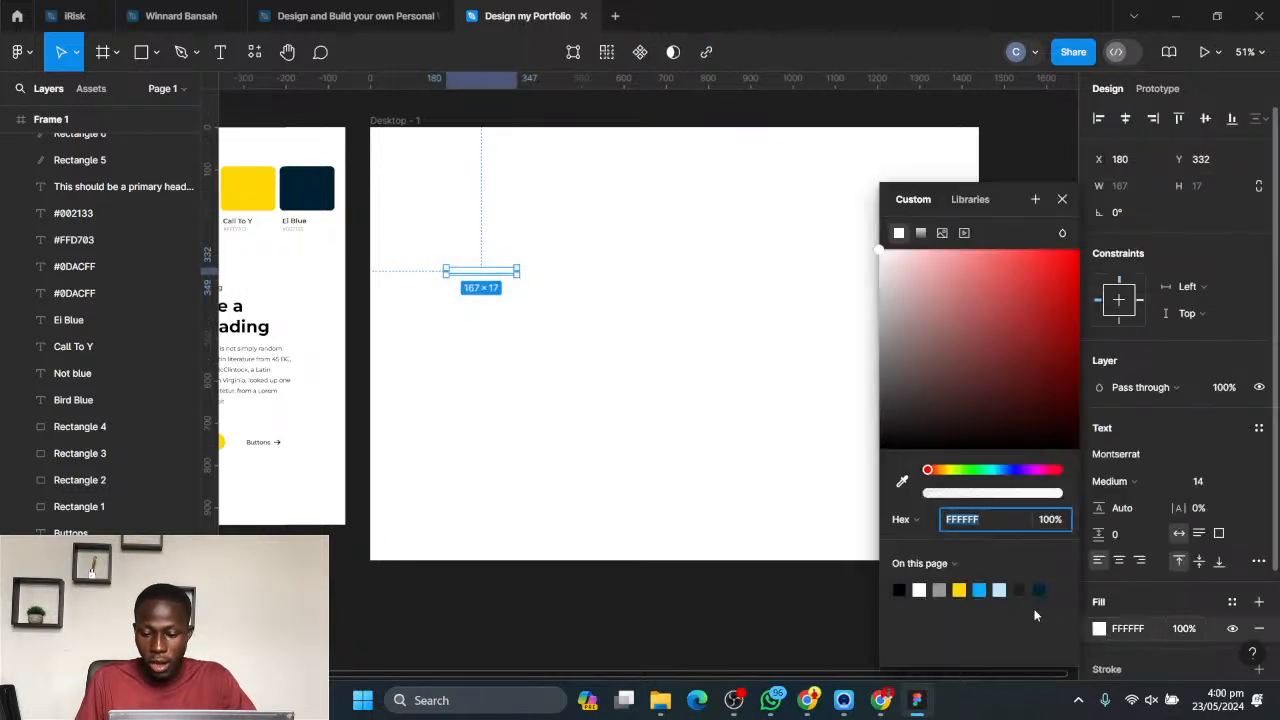
pyautogui.write('002133')
pyautogui.press('Return')
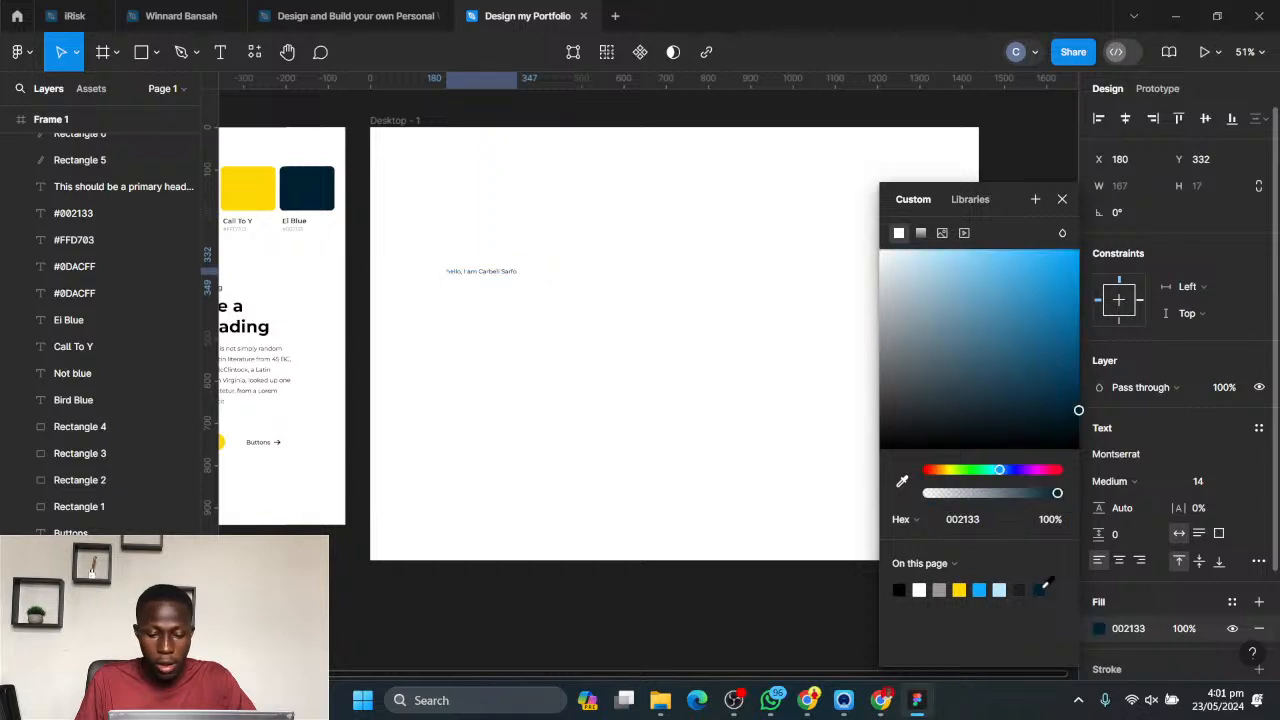
pyautogui.click(578, 302)
# - Set the greeting's font size to 20 and place a copy of it just below, at about X 214, Y 420
pyautogui.click(489, 273)
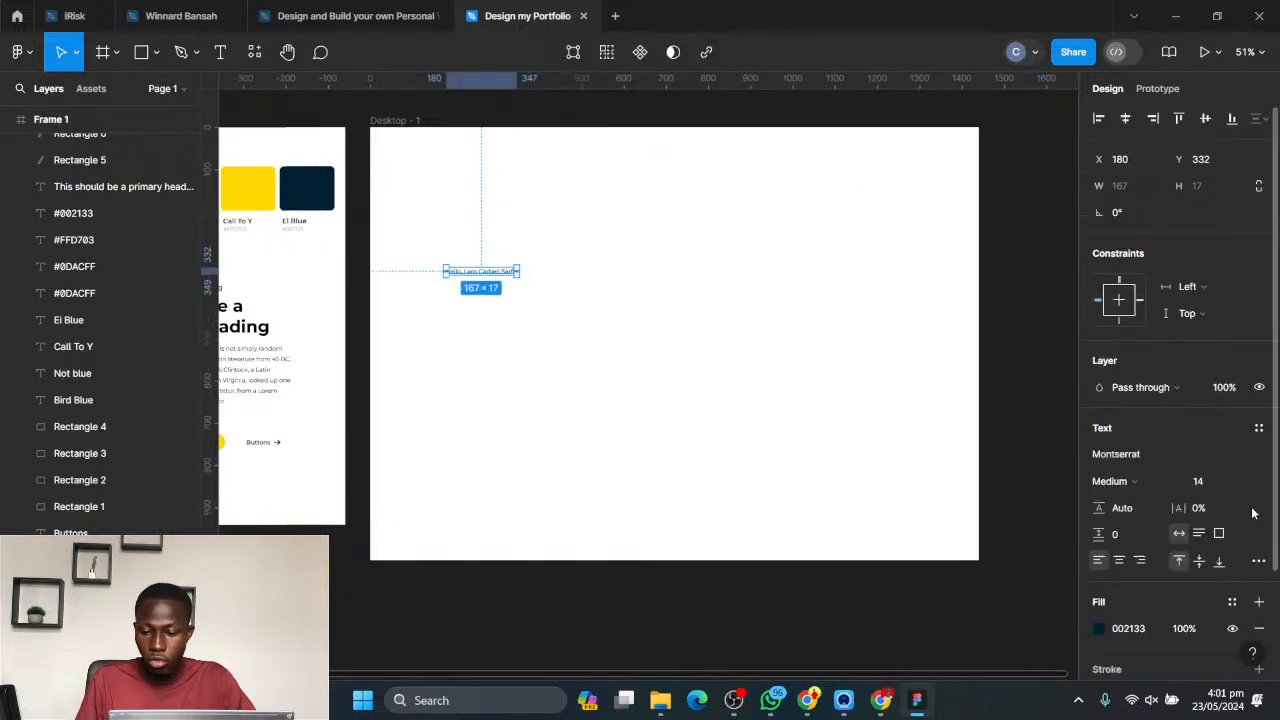
pyautogui.click(1244, 482)
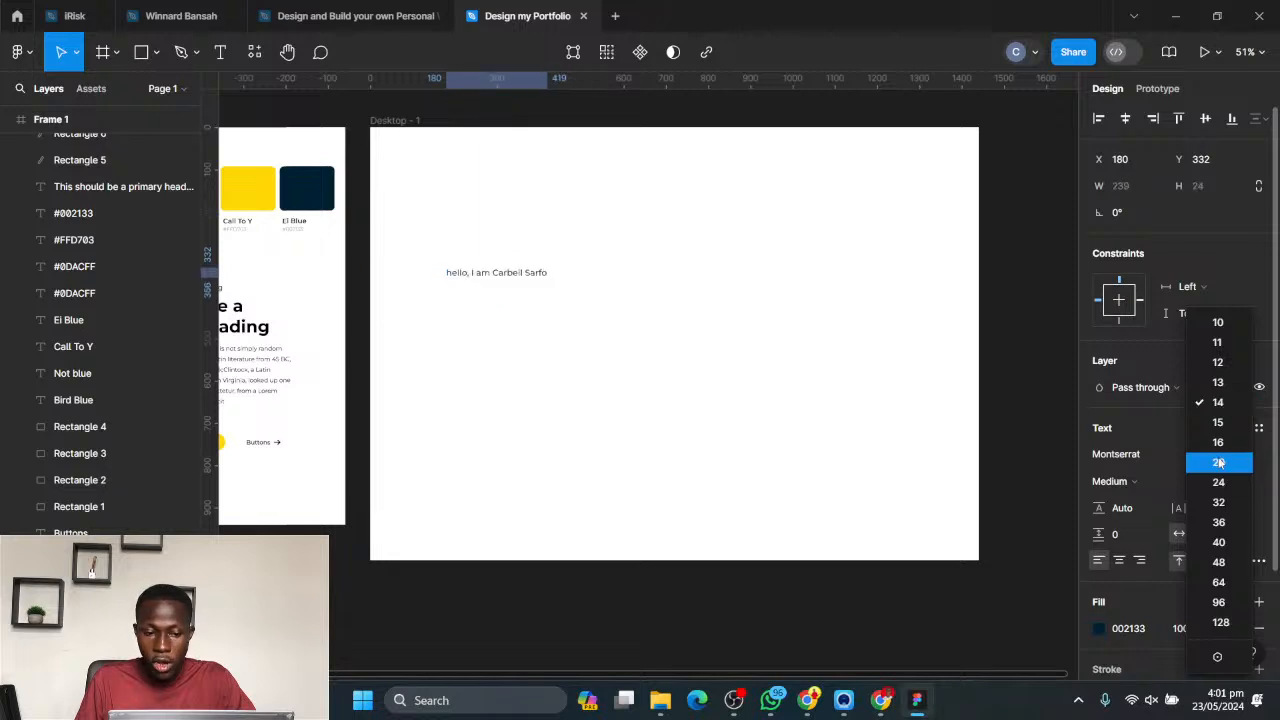
pyautogui.click(1219, 462)
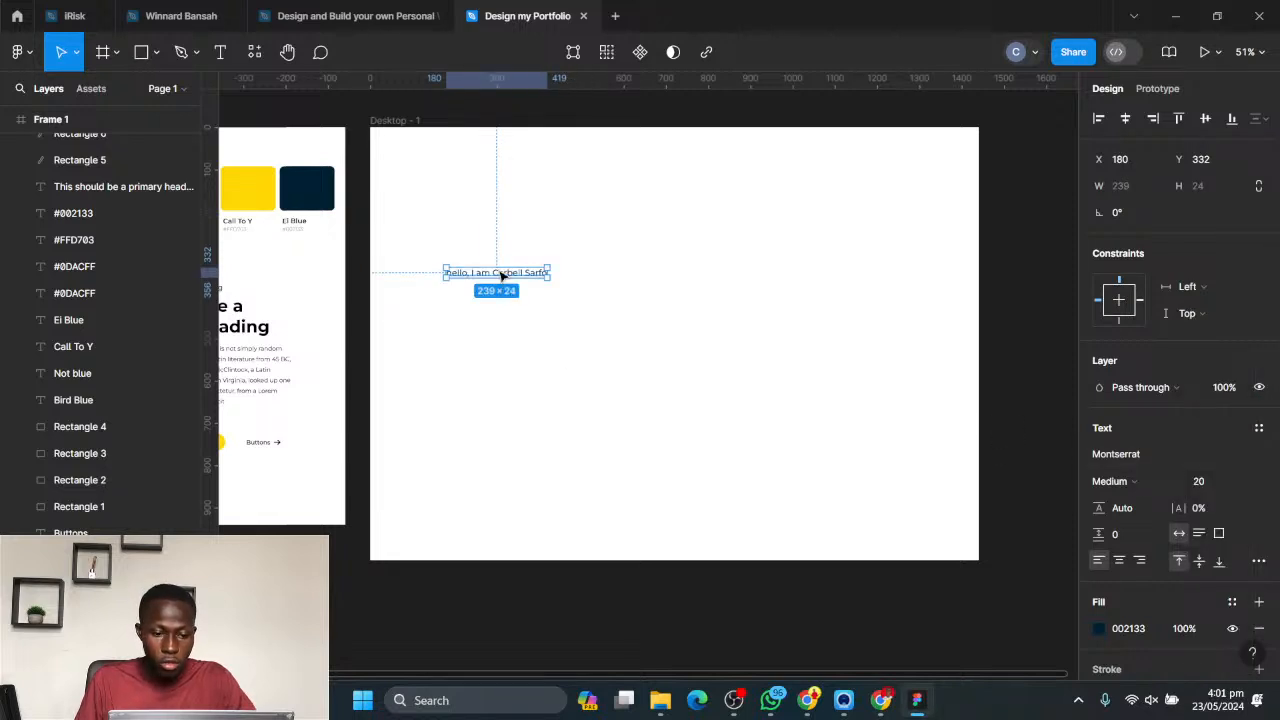
pyautogui.moveTo(502, 275); pyautogui.dragTo(509, 318)
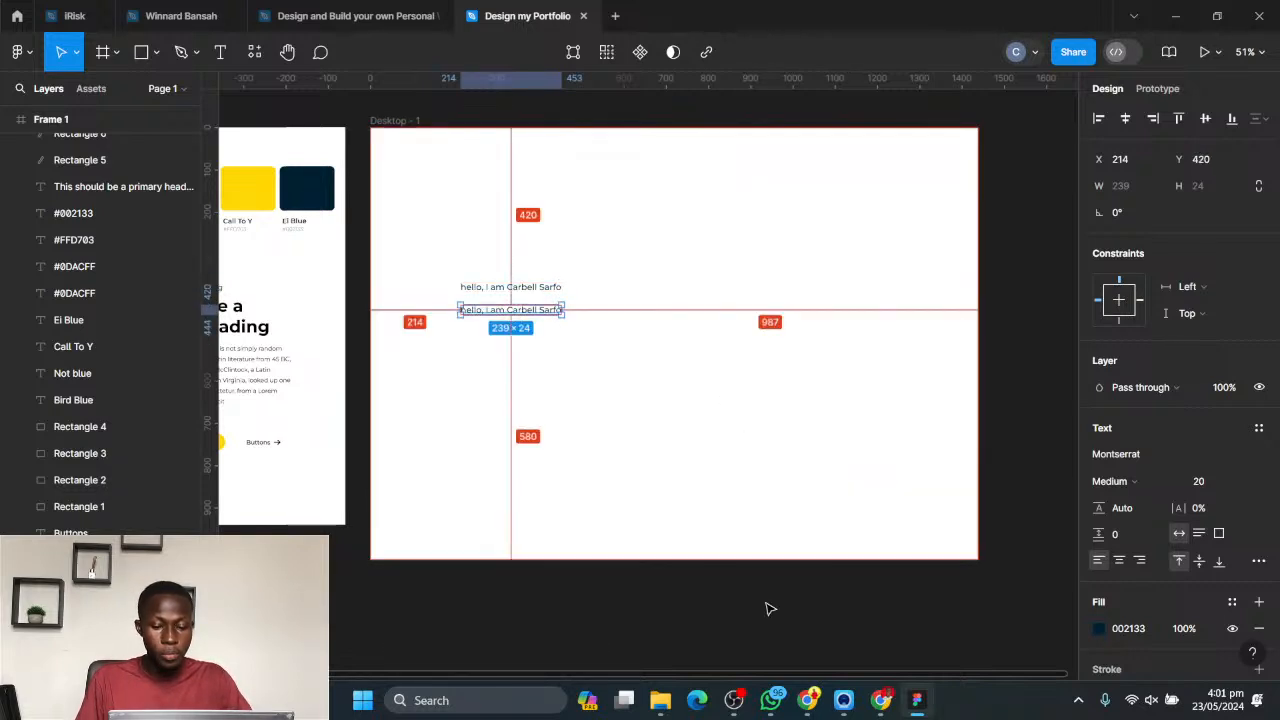
# - Consult the hero section example in Chrome and replace the copied line's text in Figma with "I'm a Full Stack Developer"
pyautogui.click(807, 700)
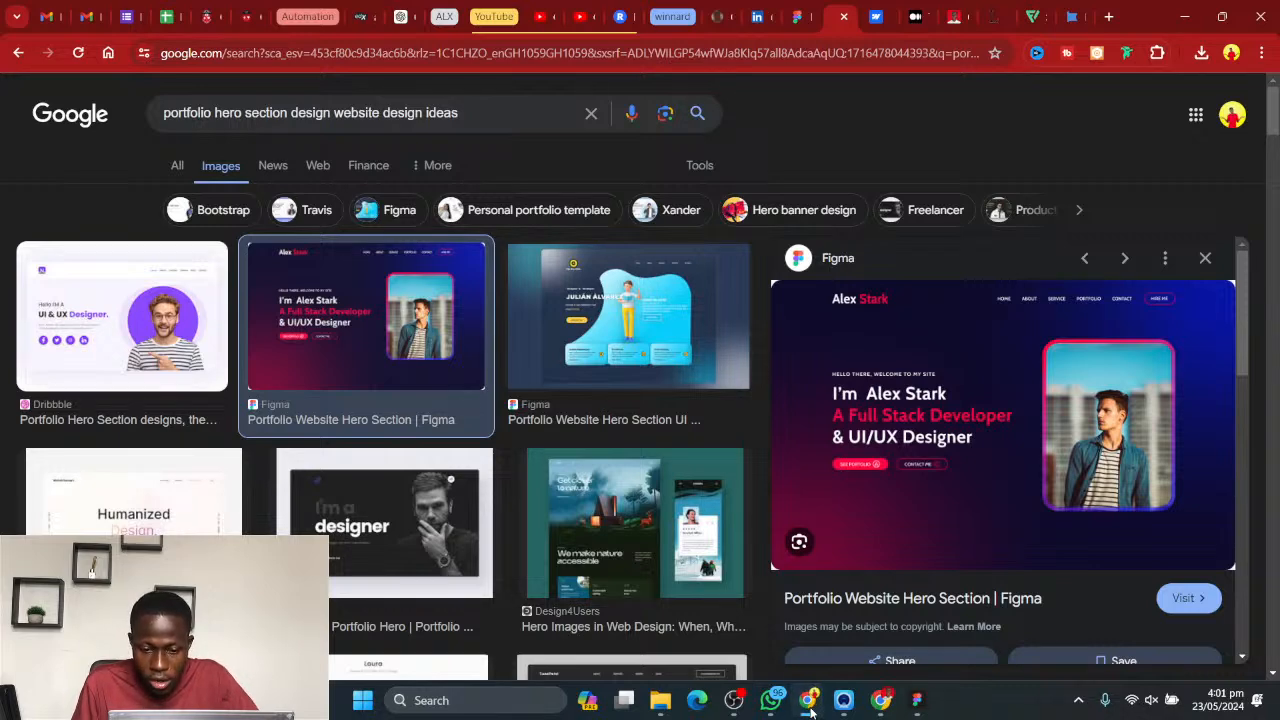
pyautogui.click(916, 700)
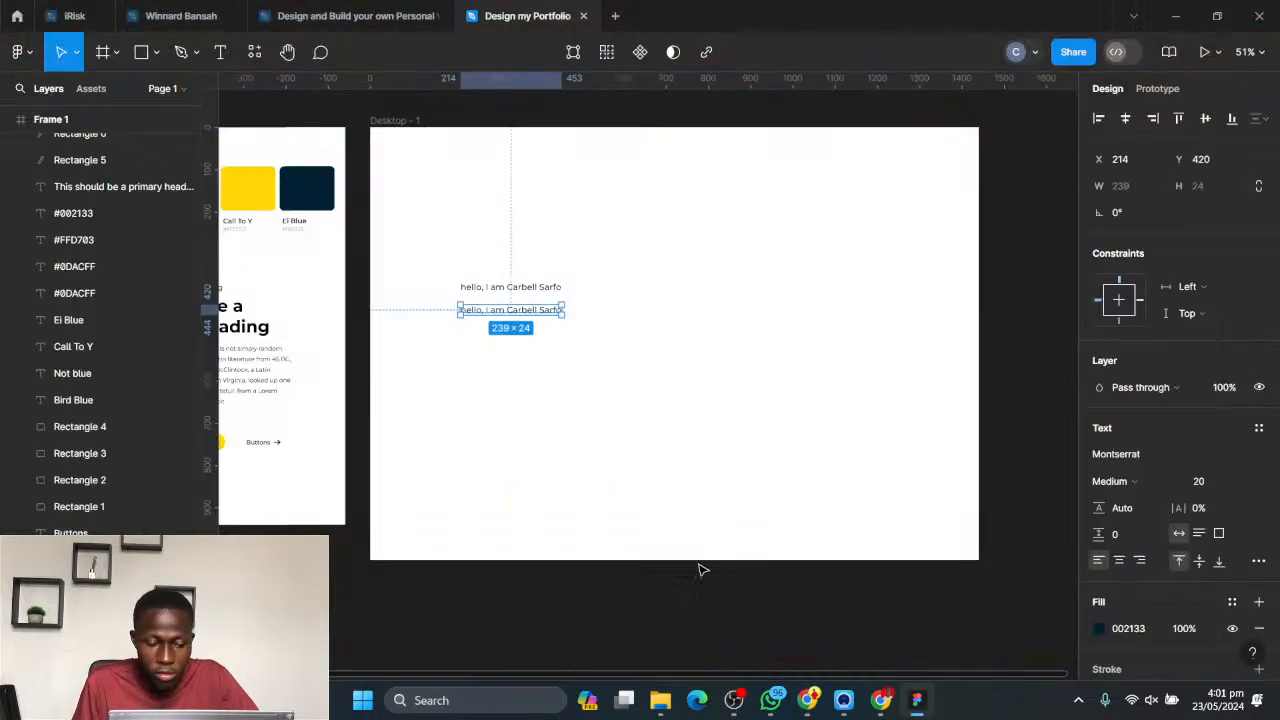
pyautogui.doubleClick(528, 316)
pyautogui.write('I')
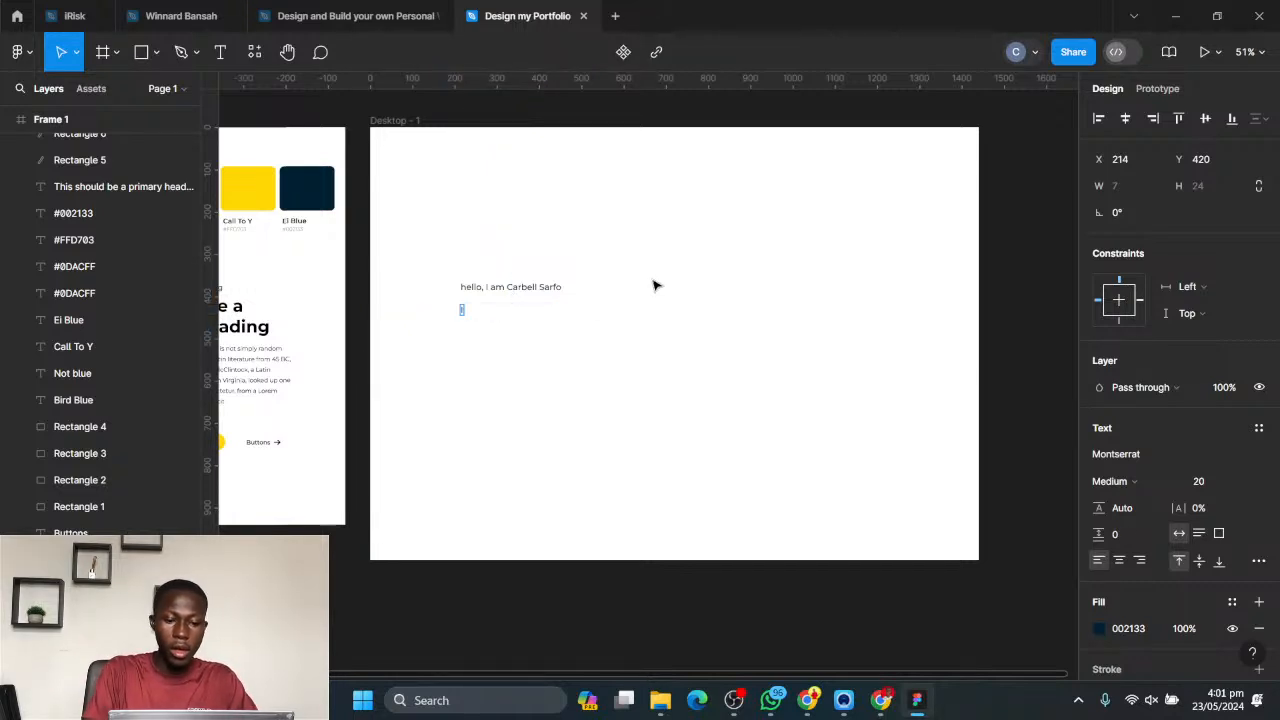
pyautogui.write("'m")
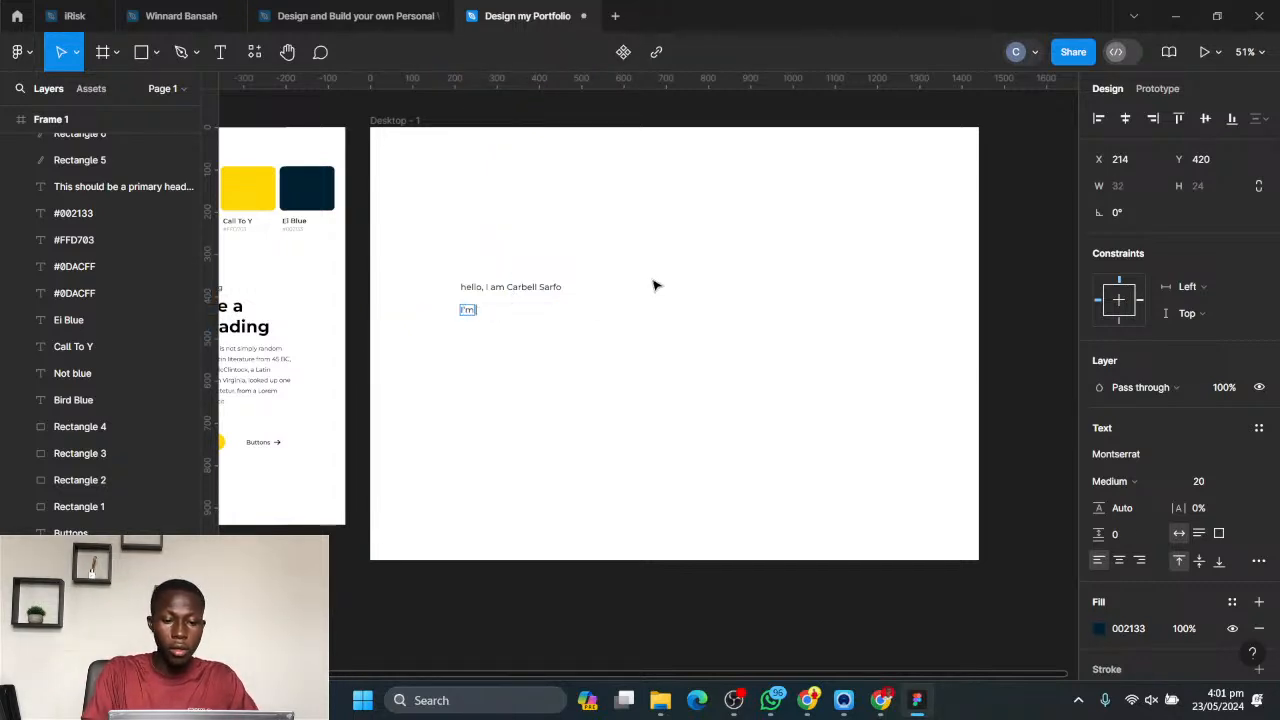
pyautogui.write(' a fu')
pyautogui.press('BackSpace')
pyautogui.press('BackSpace')
pyautogui.press('BackSpace')
pyautogui.press('BackSpace')
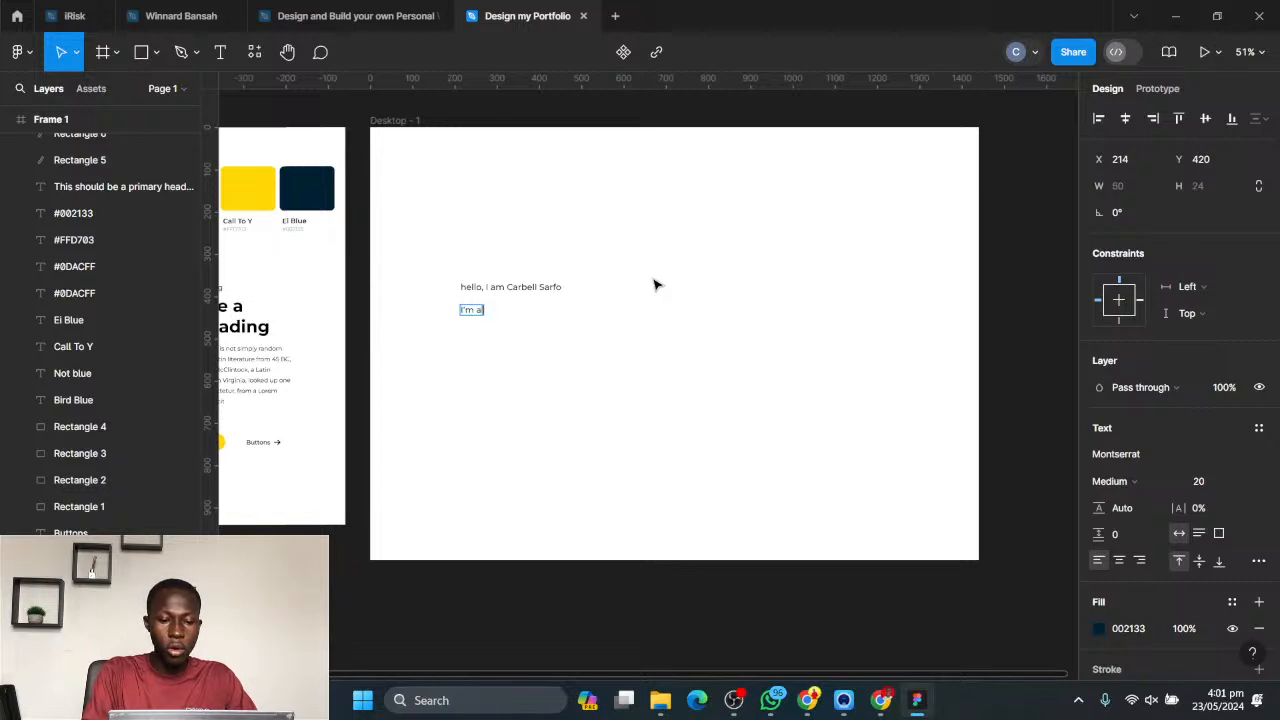
pyautogui.write('Full Stack')
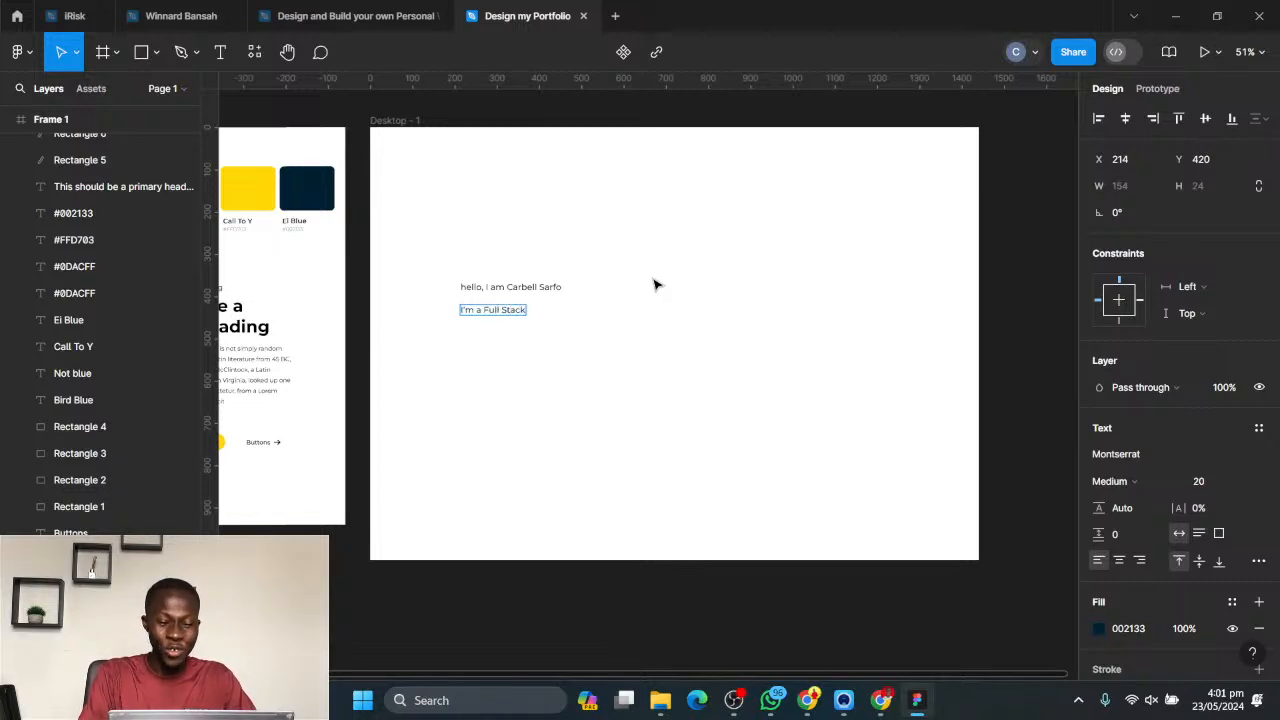
pyautogui.write(' Developer')
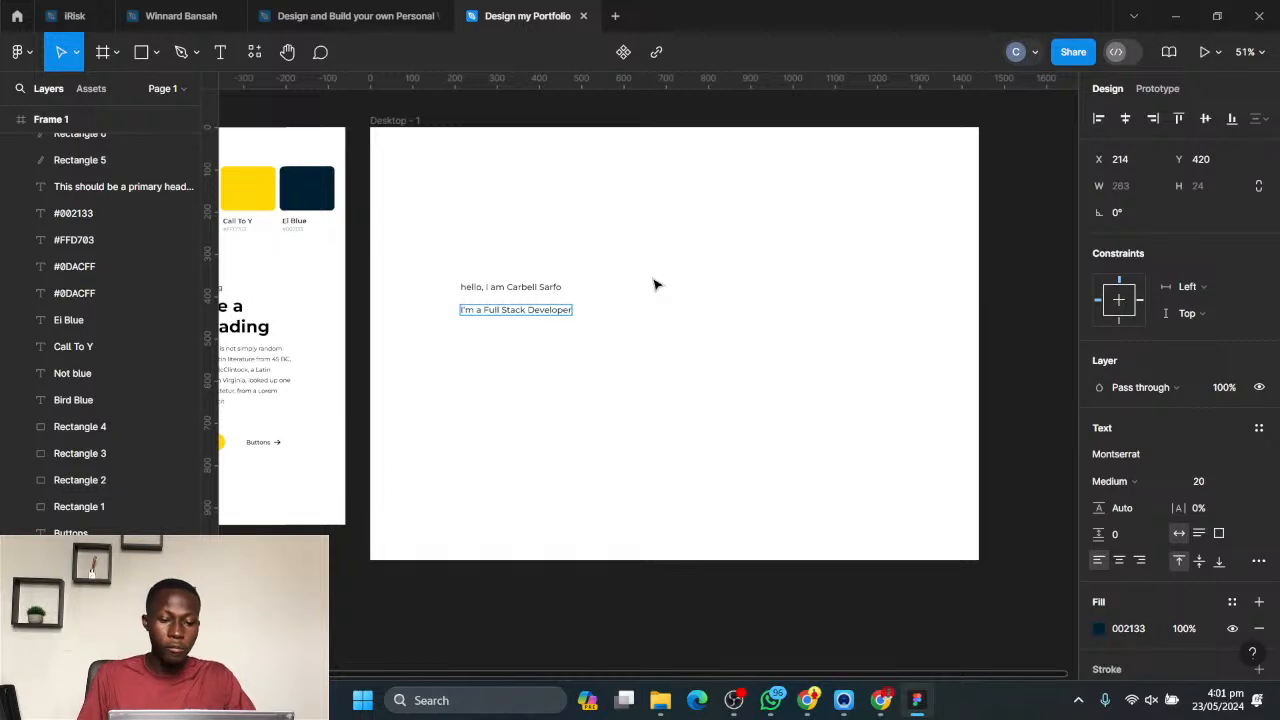
pyautogui.press('Escape')
pyautogui.click(668, 352)
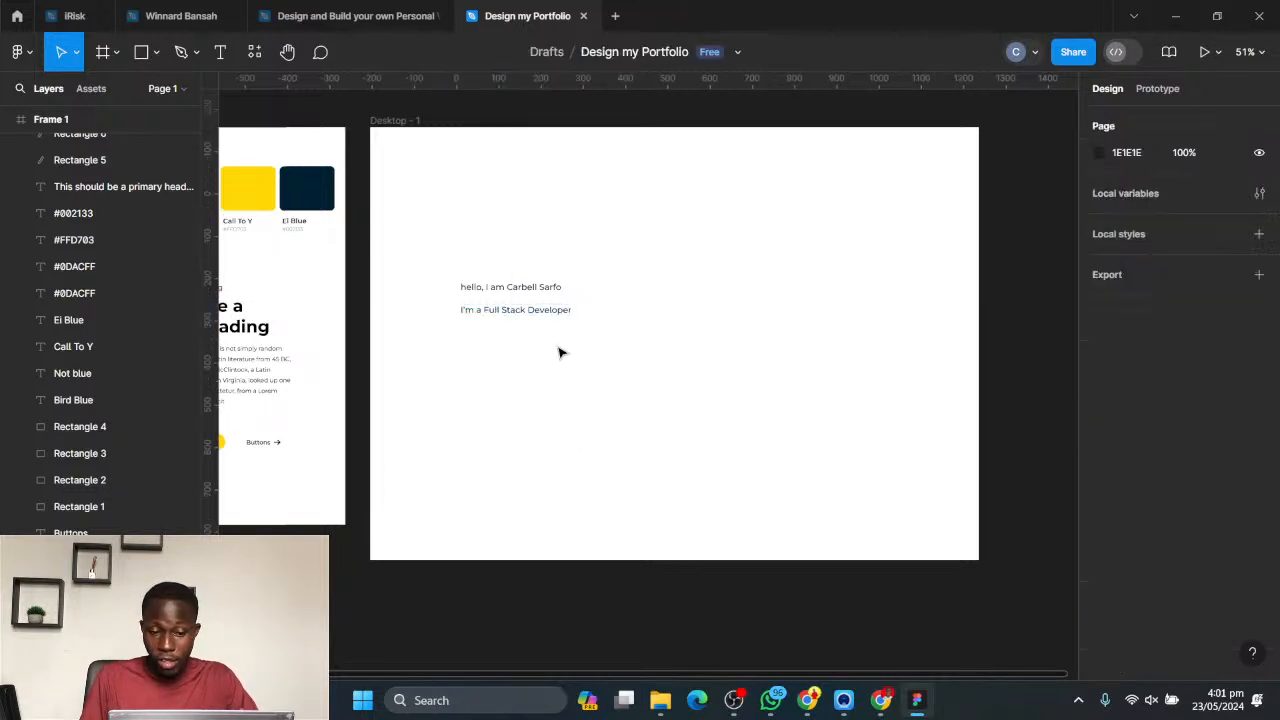
# - Make the "I'm a Full Stack Developer" line Bold at size 48 and move it up to Y 402, close beneath the greeting
pyautogui.click(576, 322)
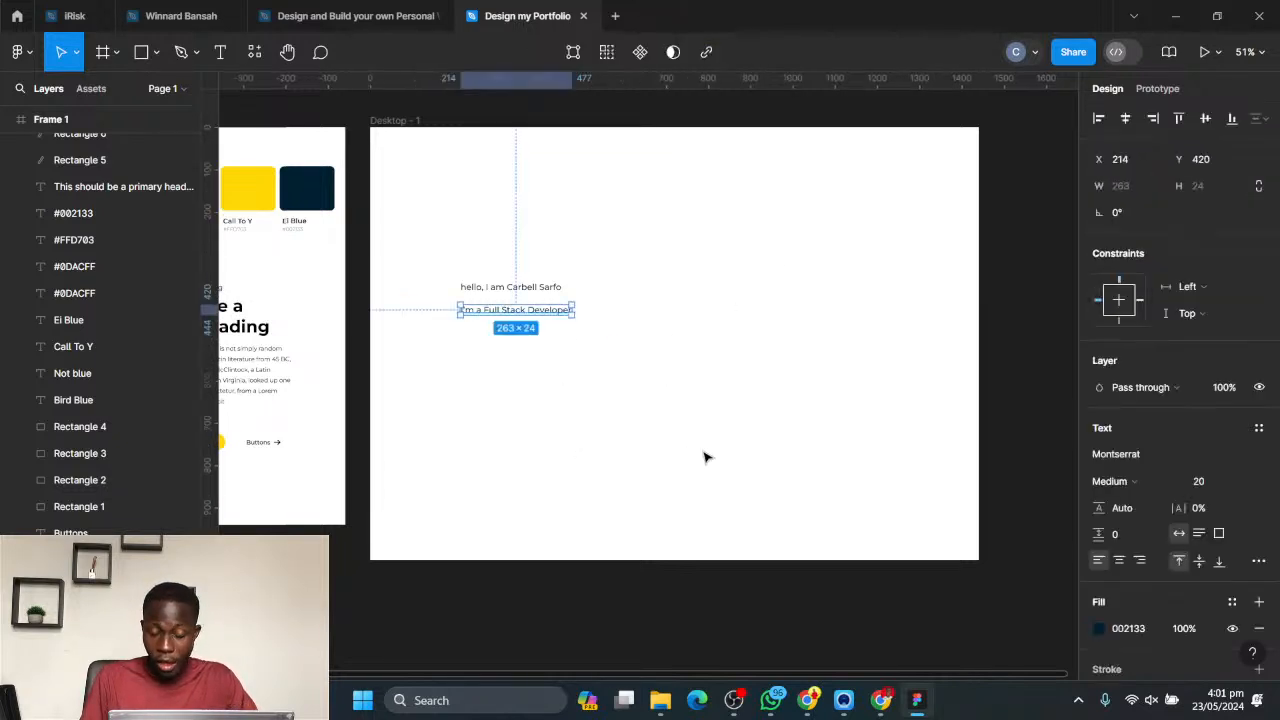
pyautogui.click(1154, 483)
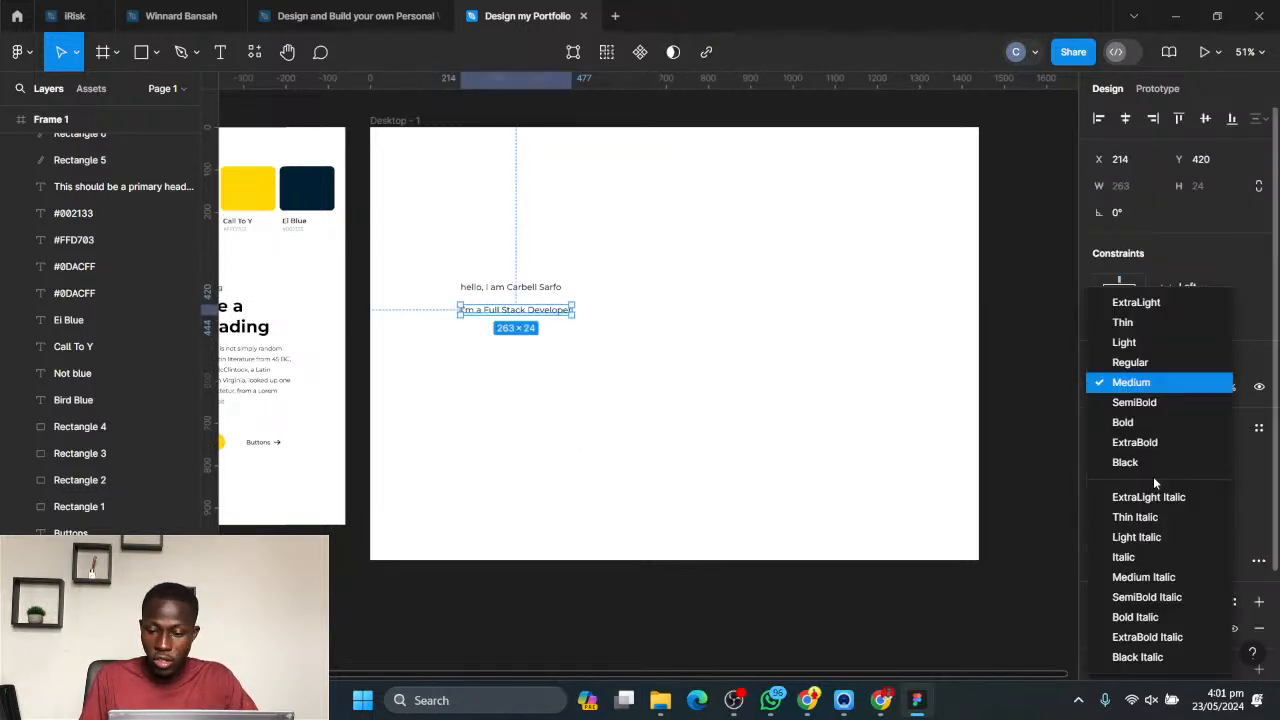
pyautogui.click(1123, 422)
pyautogui.click(1245, 481)
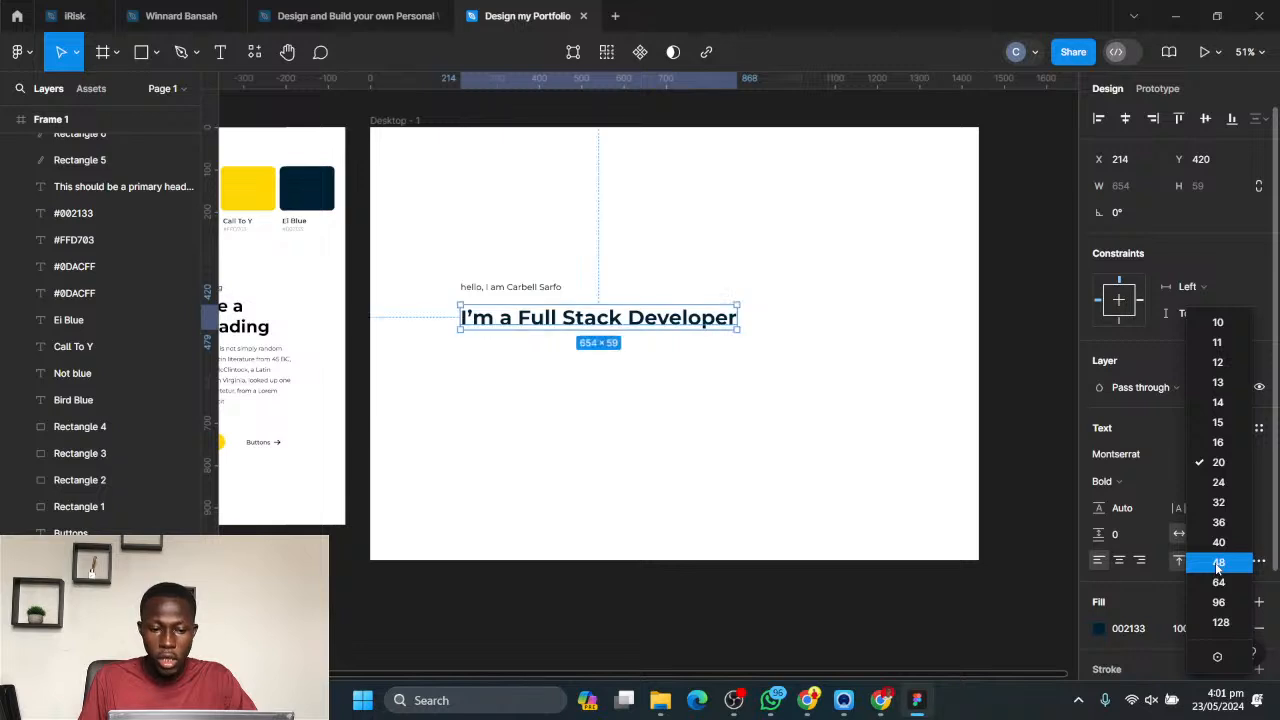
pyautogui.click(1218, 562)
pyautogui.moveTo(552, 318); pyautogui.dragTo(543, 308)
pyautogui.click(501, 258)
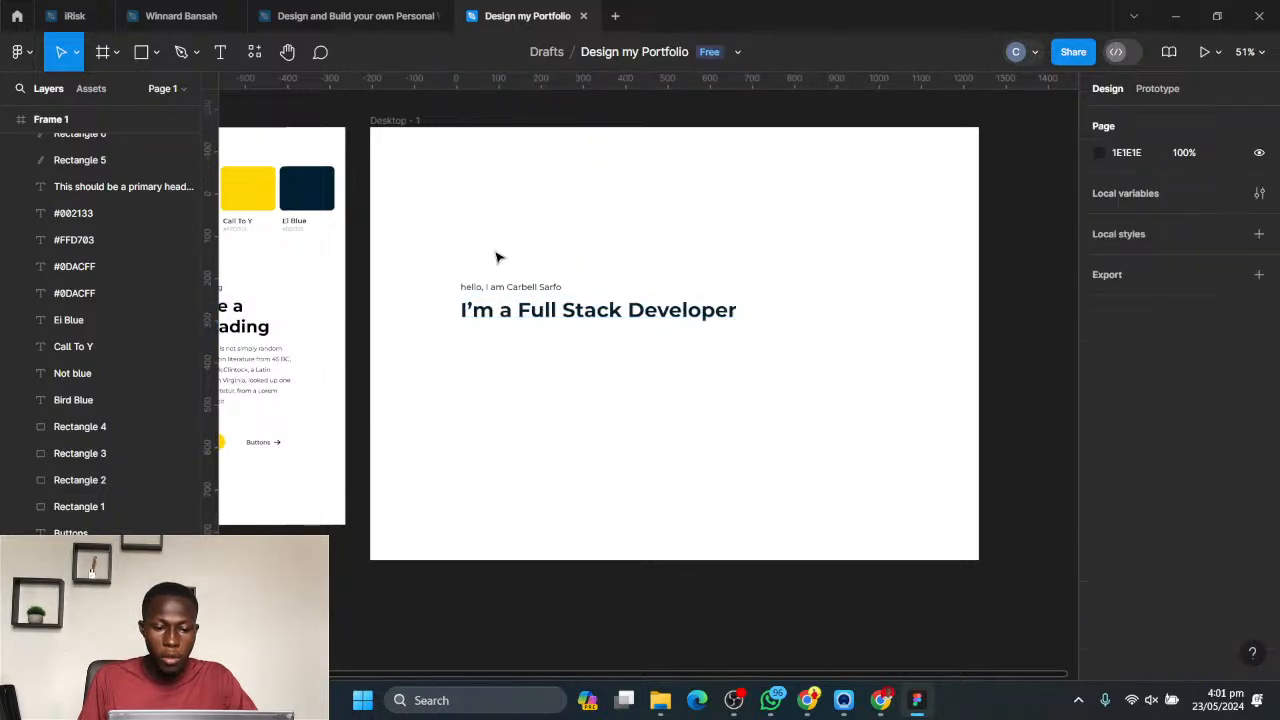
pyautogui.click(515, 318)
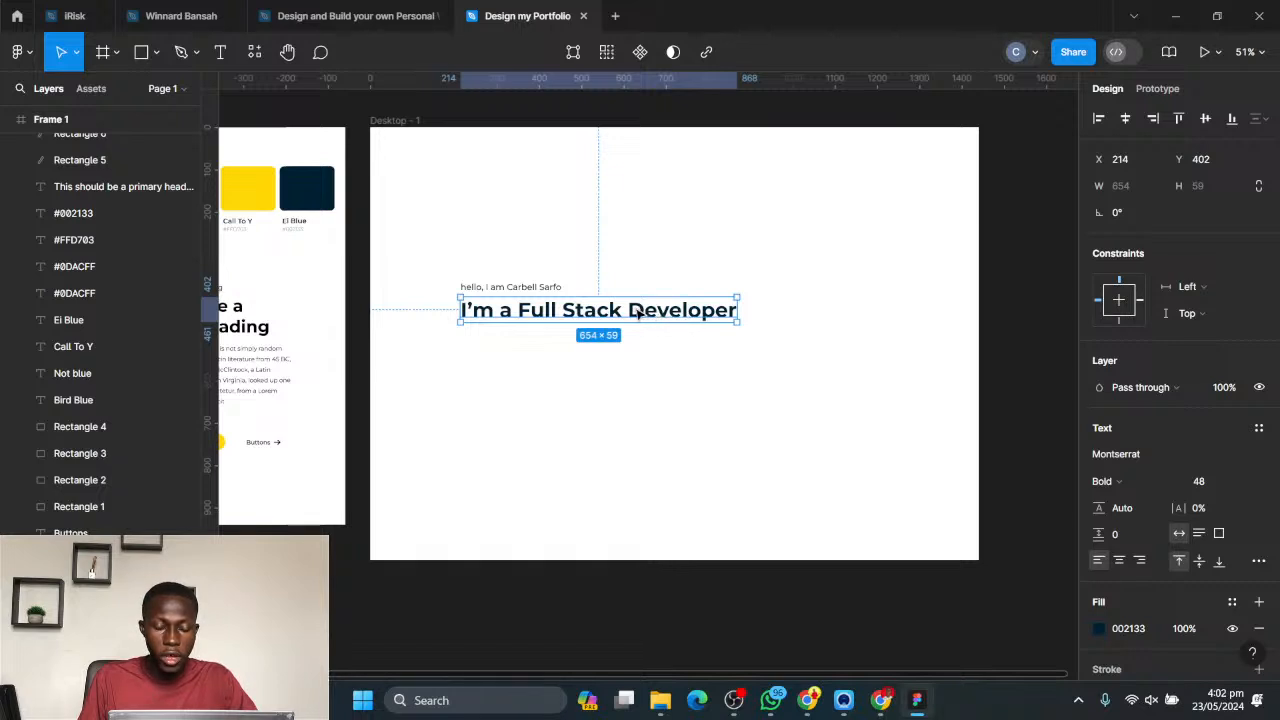
pyautogui.click(686, 464)
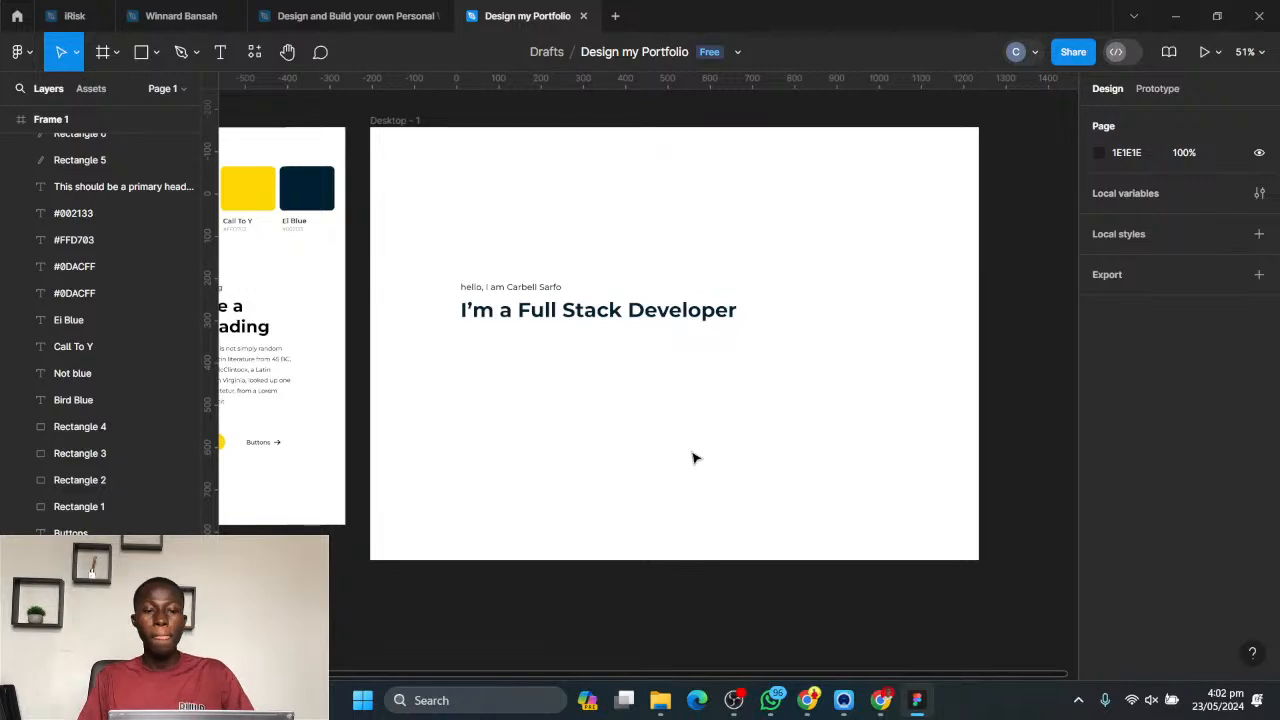
# - Switch to Chrome and examine the existing personal portfolio site's hero, About Me and services sections, then return to Figma
pyautogui.click(807, 700)
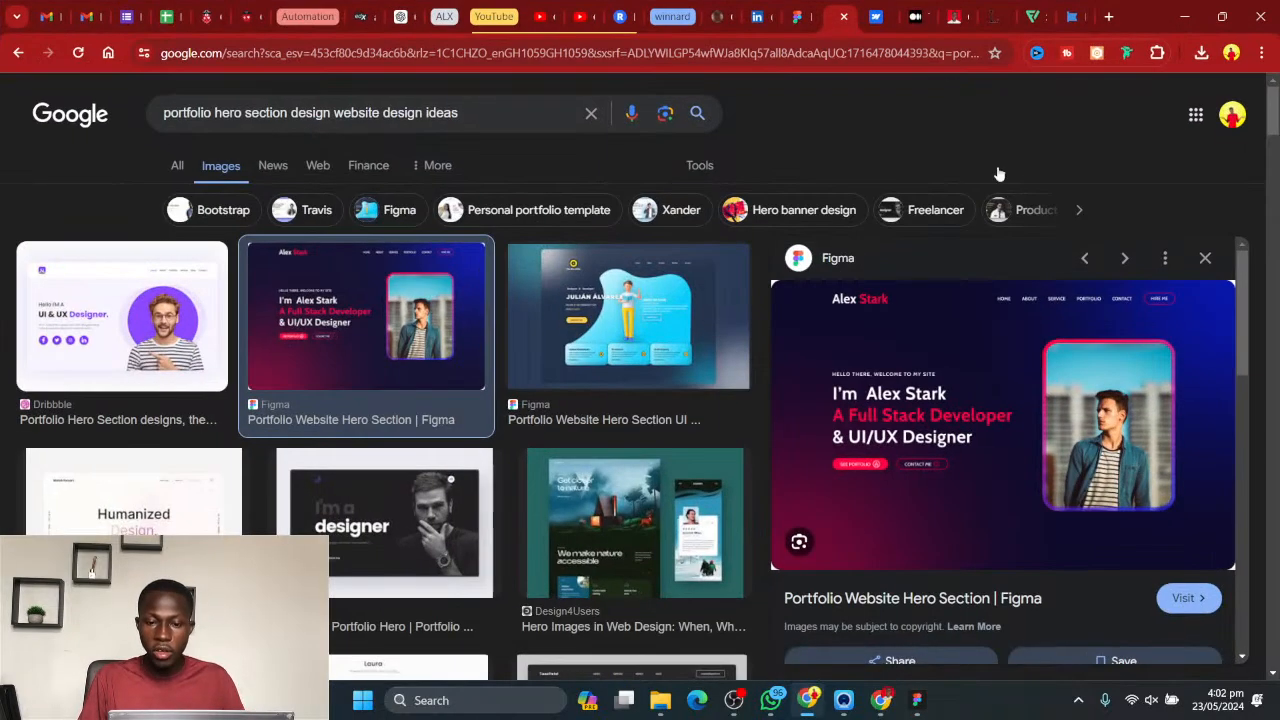
pyautogui.click(958, 16)
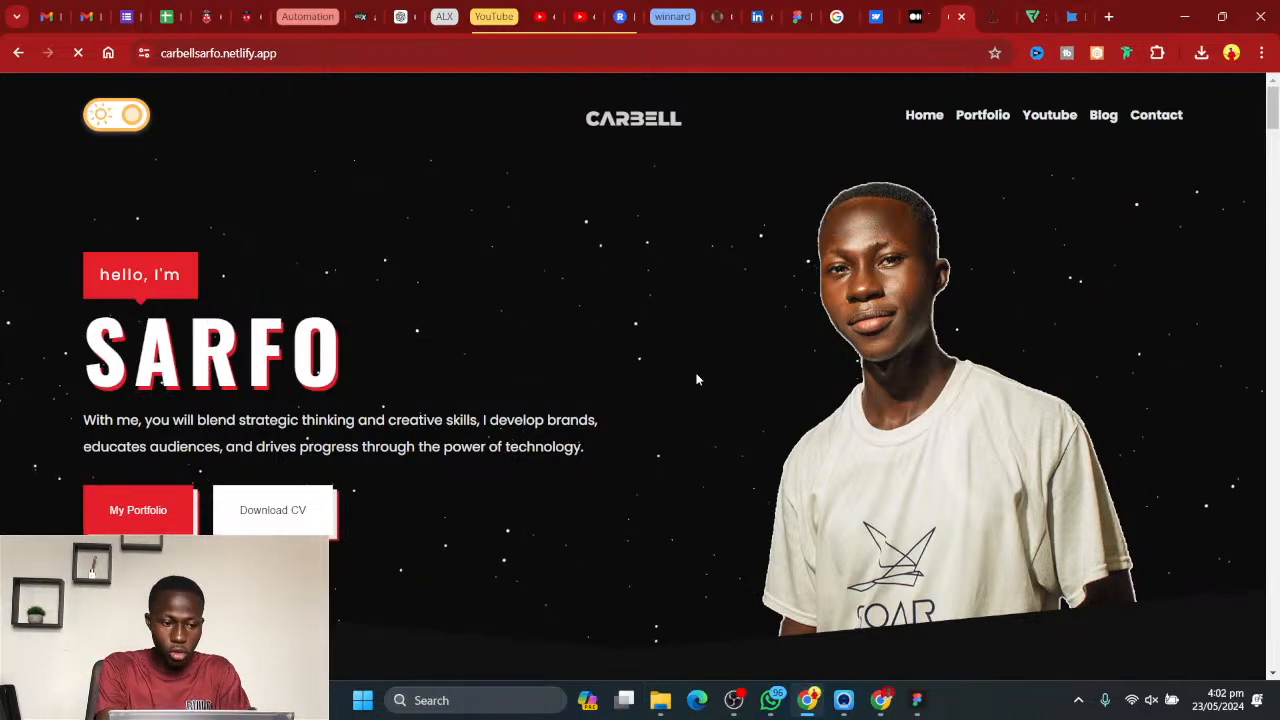
pyautogui.scroll(-10, 152, 188)
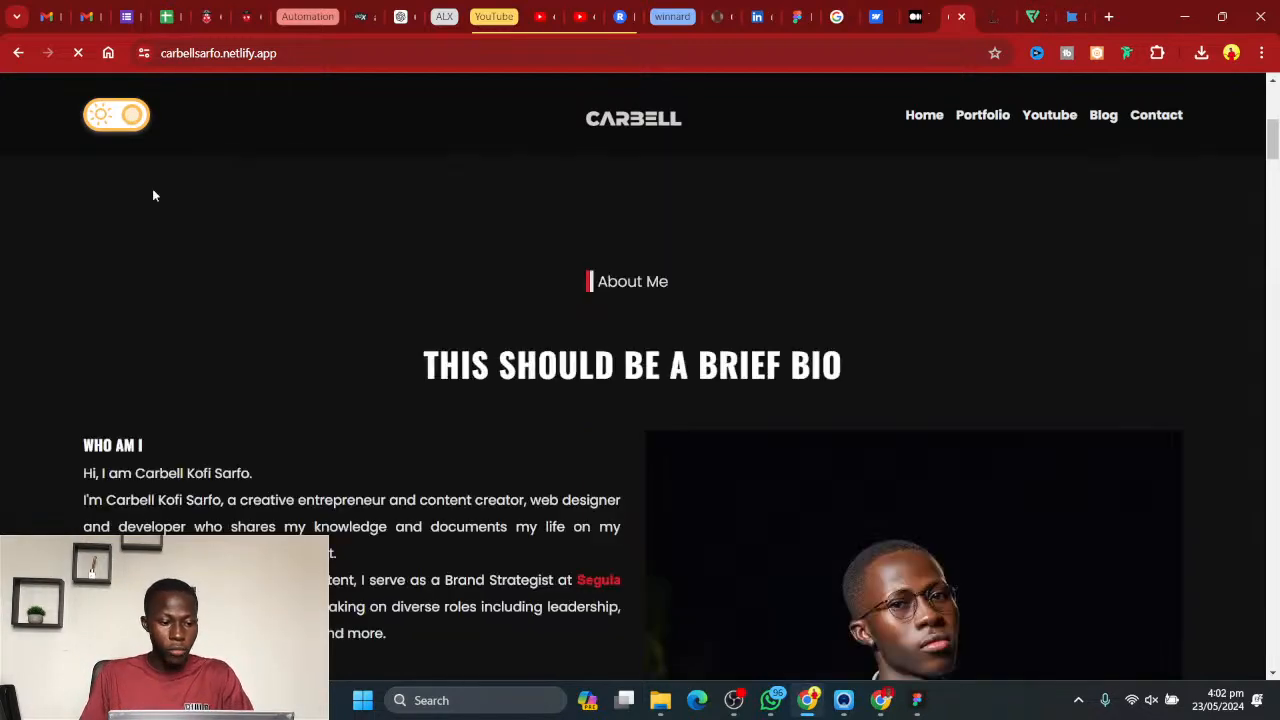
pyautogui.scroll(-10, 150, 213)
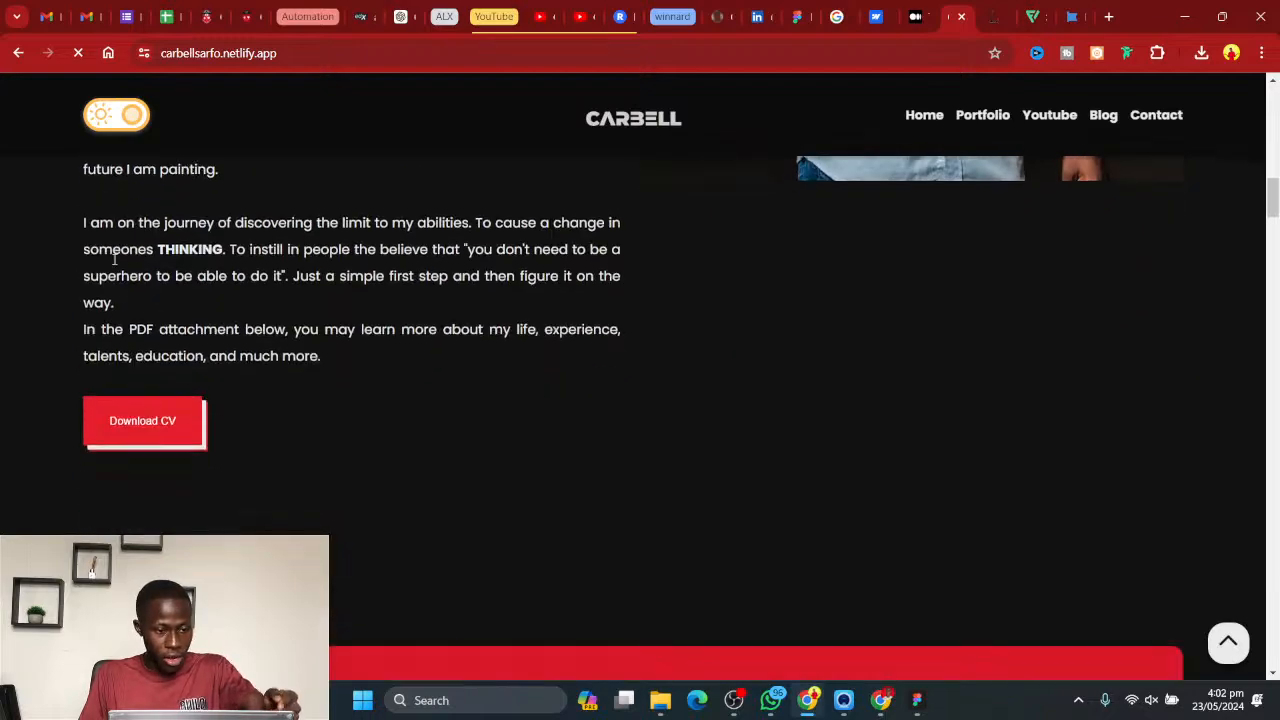
pyautogui.scroll(-10, 90, 268)
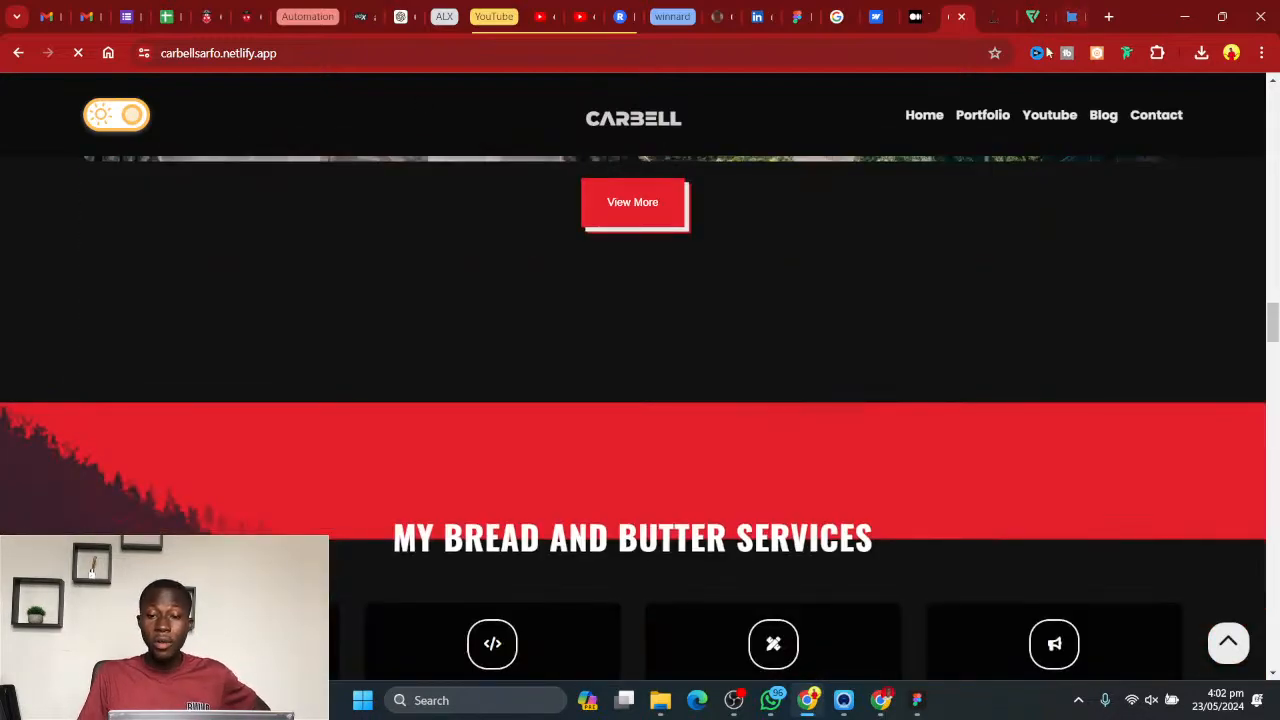
pyautogui.scroll(10, 1194, 425)
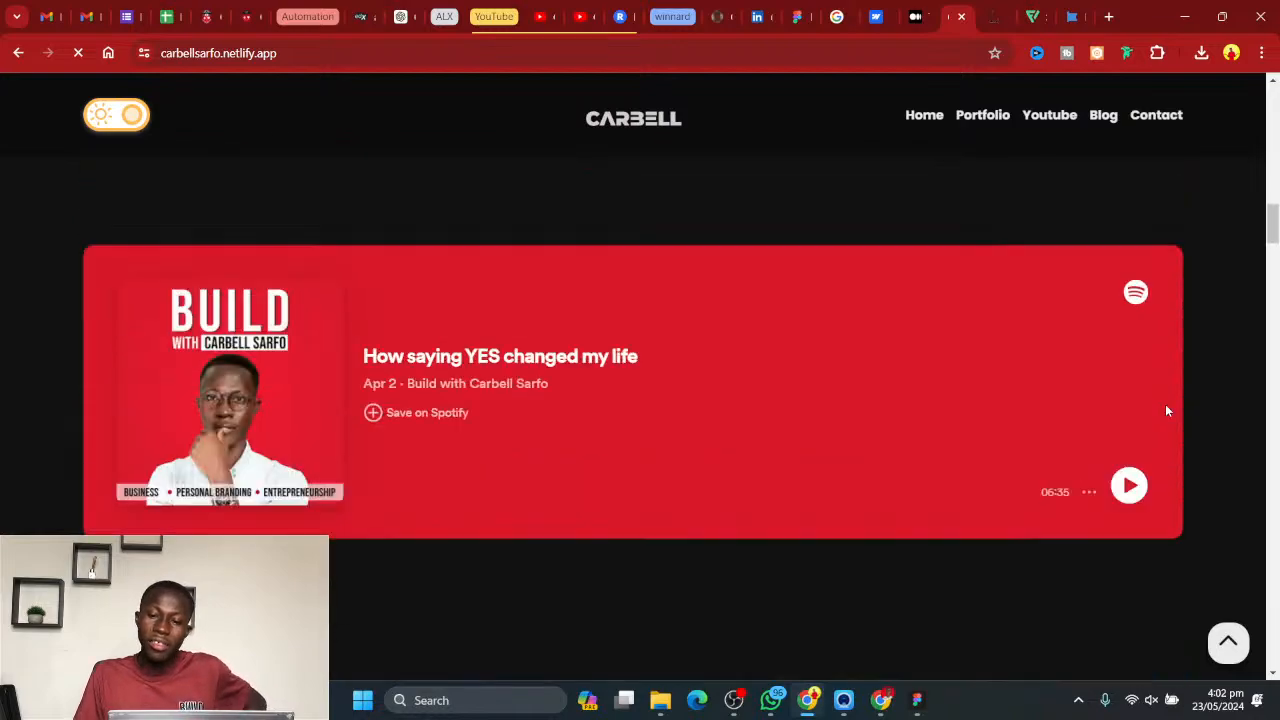
pyautogui.scroll(15, 1166, 410)
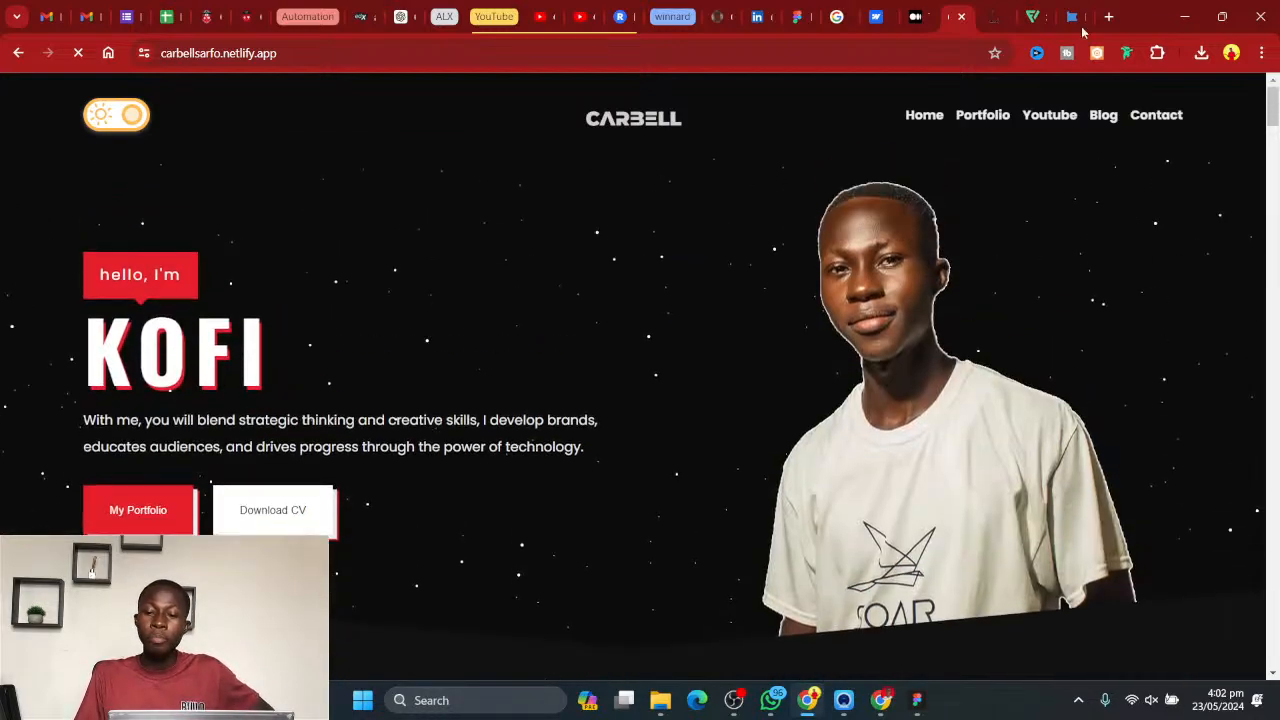
pyautogui.click(1184, 16)
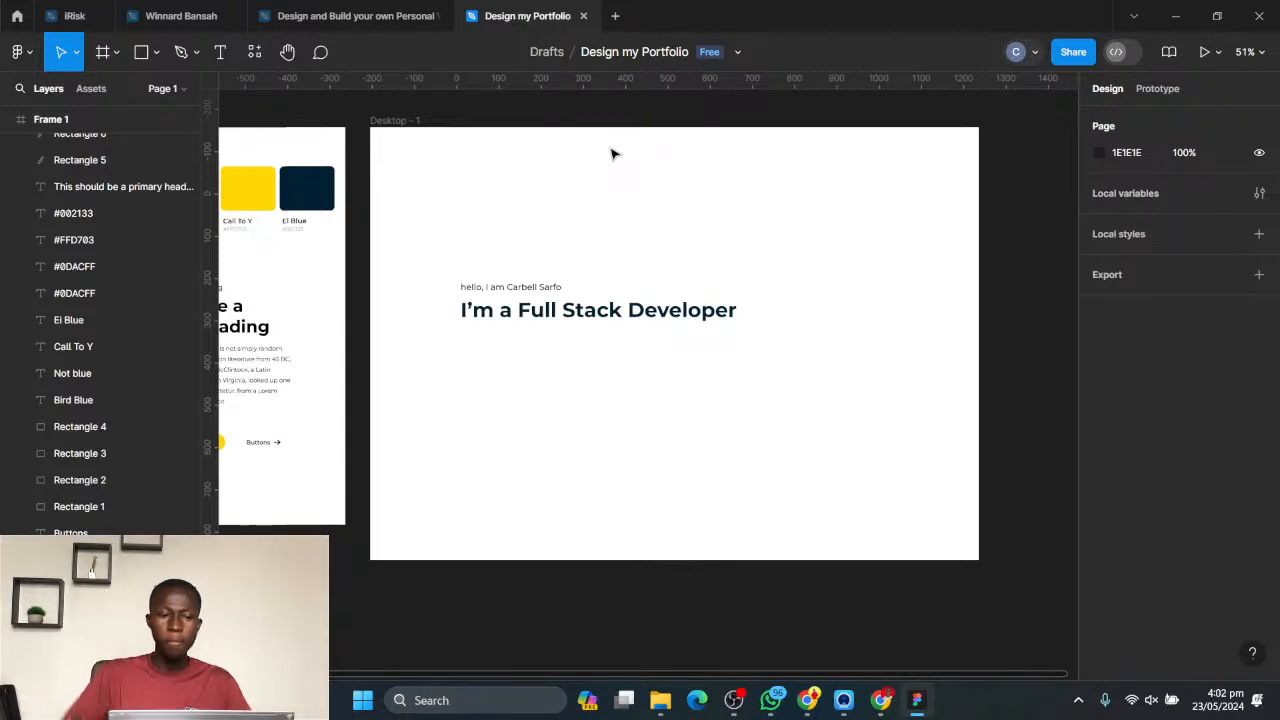
# - Add a layout grid to the Desktop - 1 frame and set it to Columns with a count of 8
pyautogui.click(400, 121)
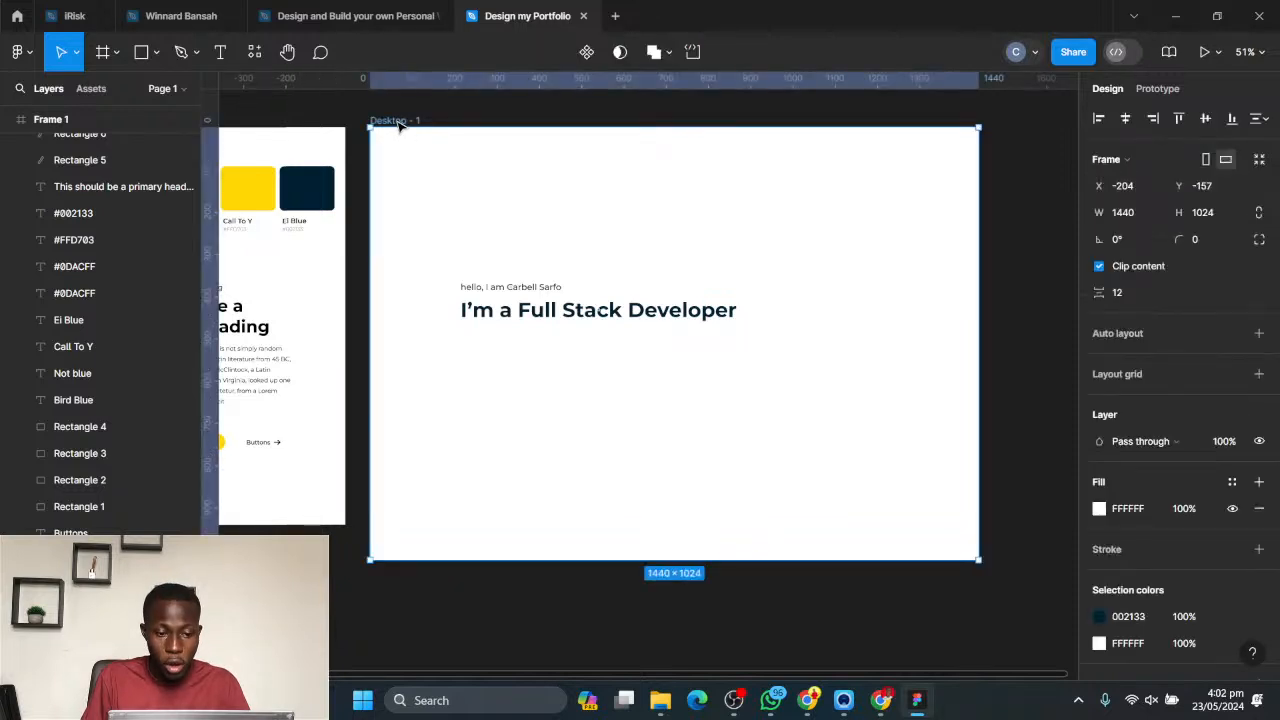
pyautogui.click(500, 120)
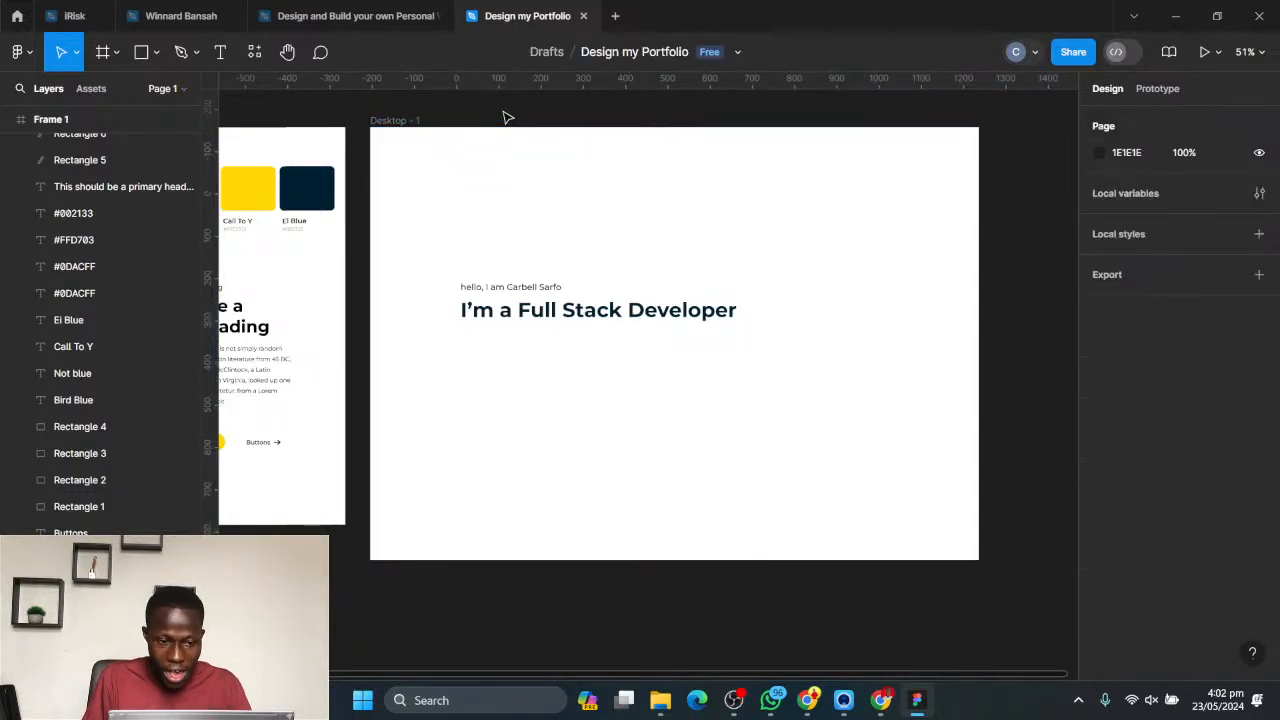
pyautogui.click(397, 121)
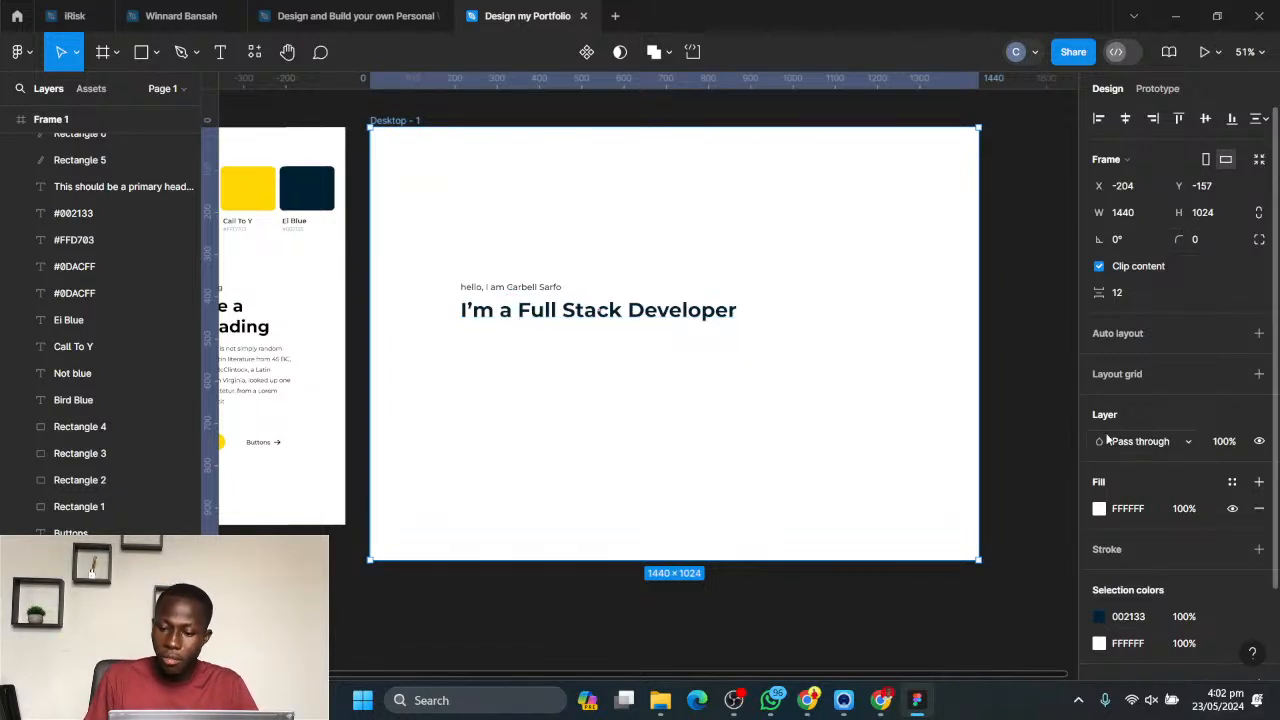
pyautogui.click(1258, 375)
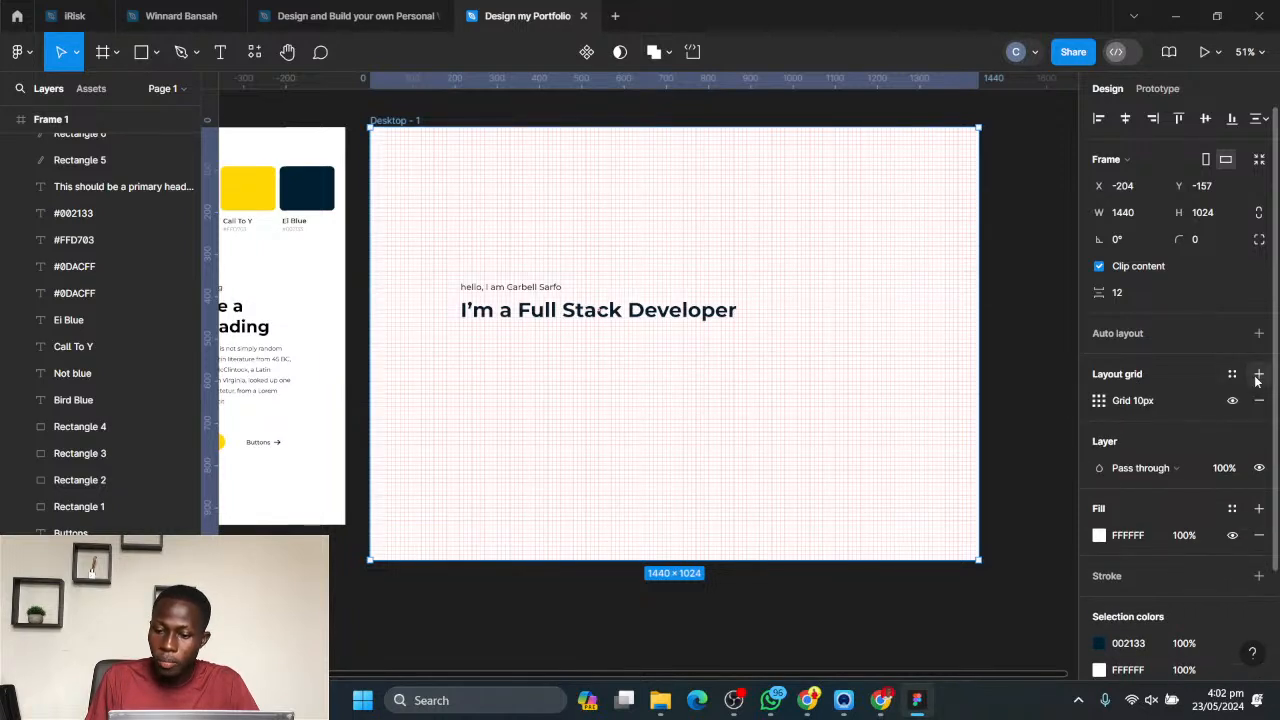
pyautogui.click(1099, 401)
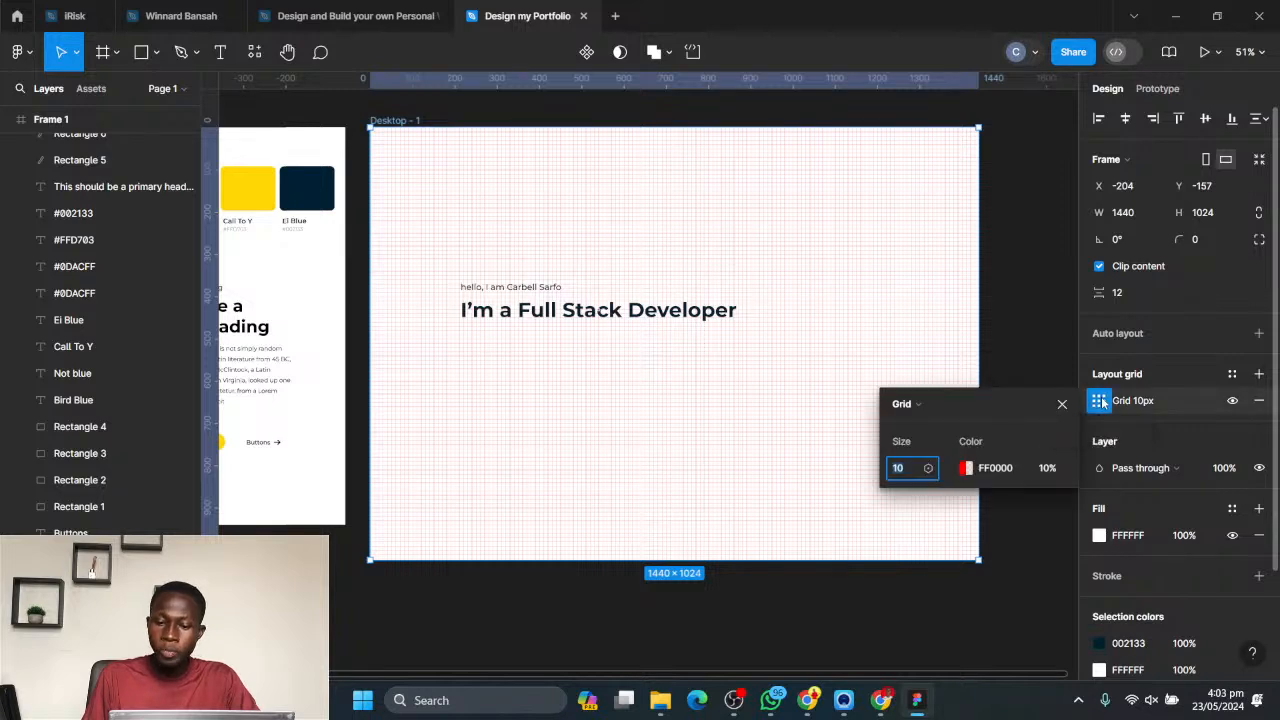
pyautogui.click(929, 410)
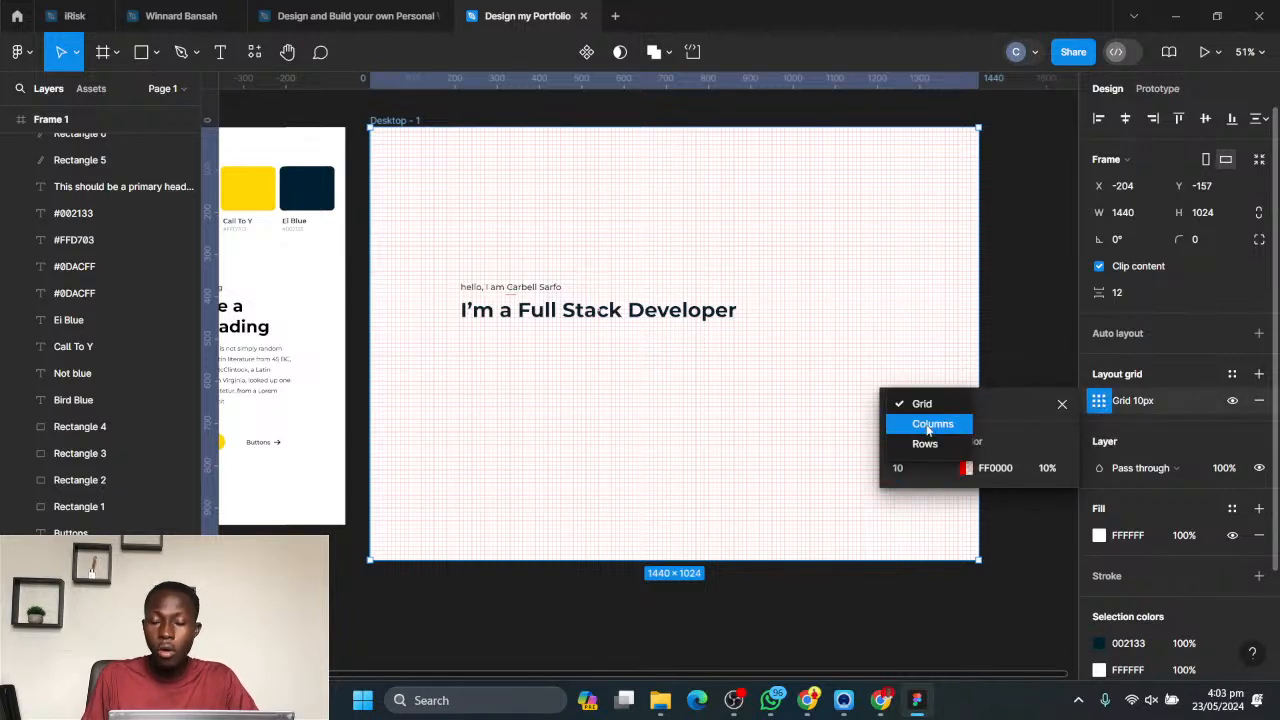
pyautogui.click(929, 425)
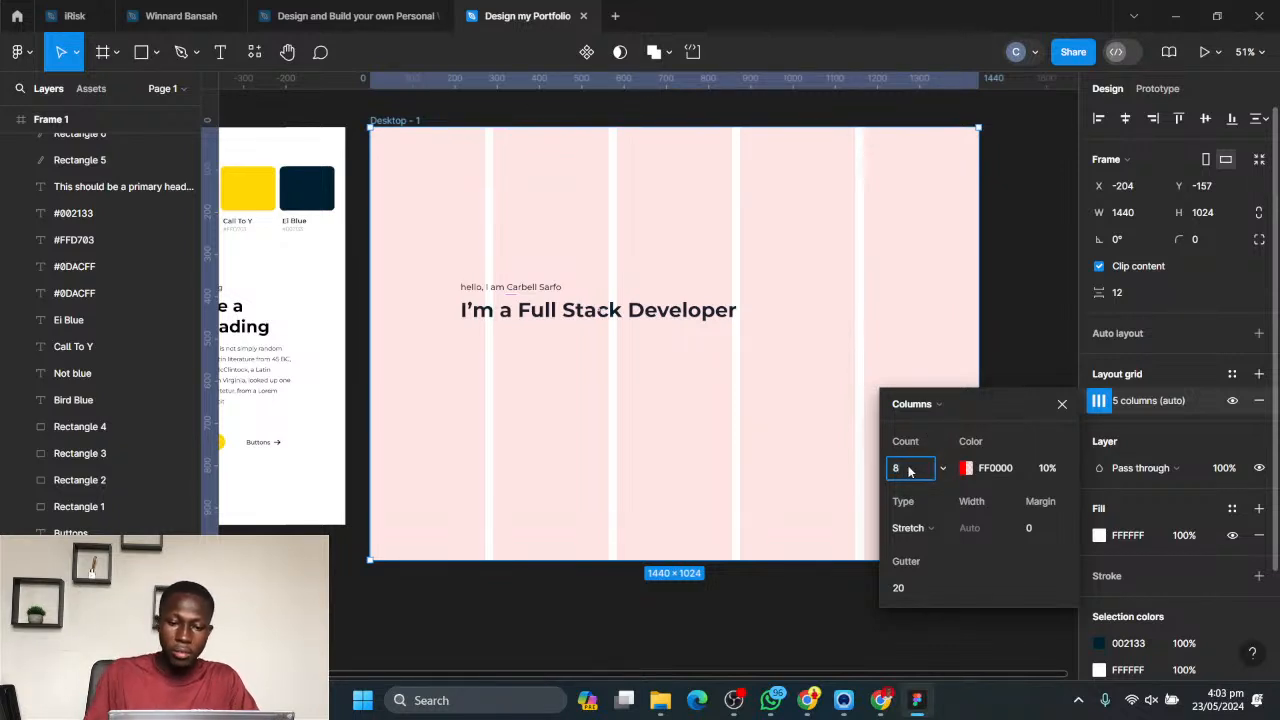
pyautogui.write('8')
pyautogui.press('Return')
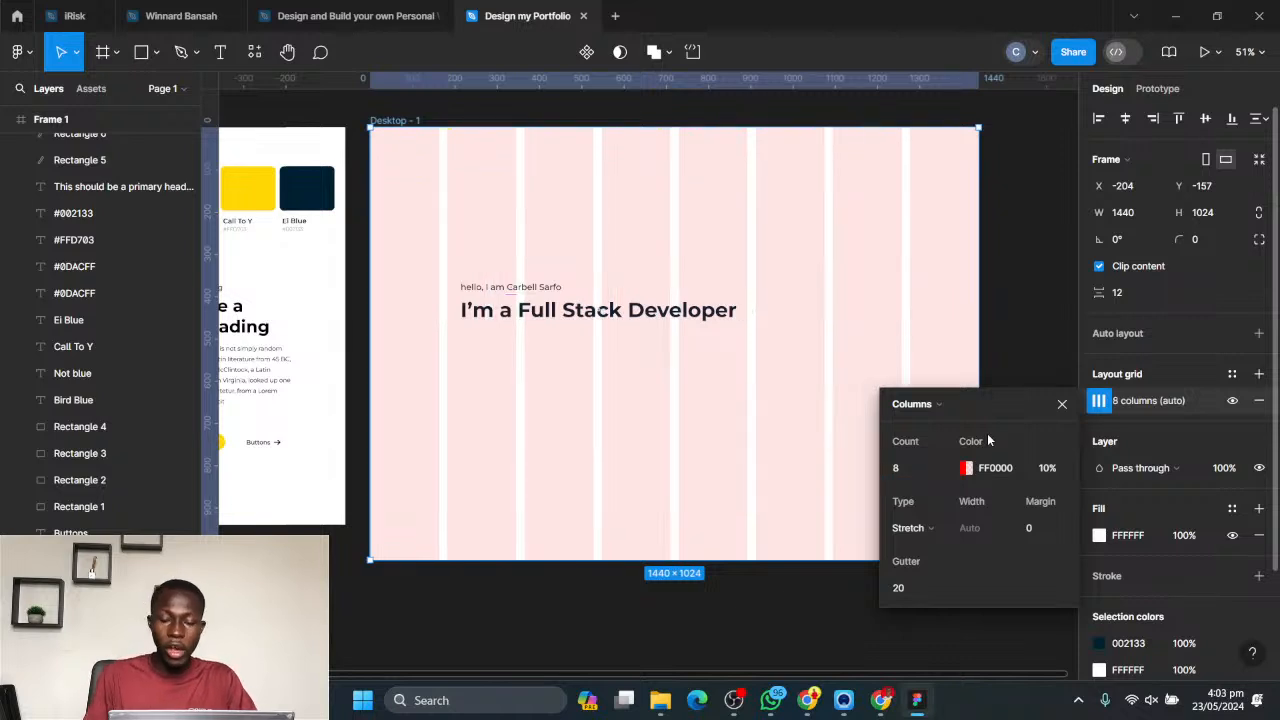
pyautogui.click(1062, 404)
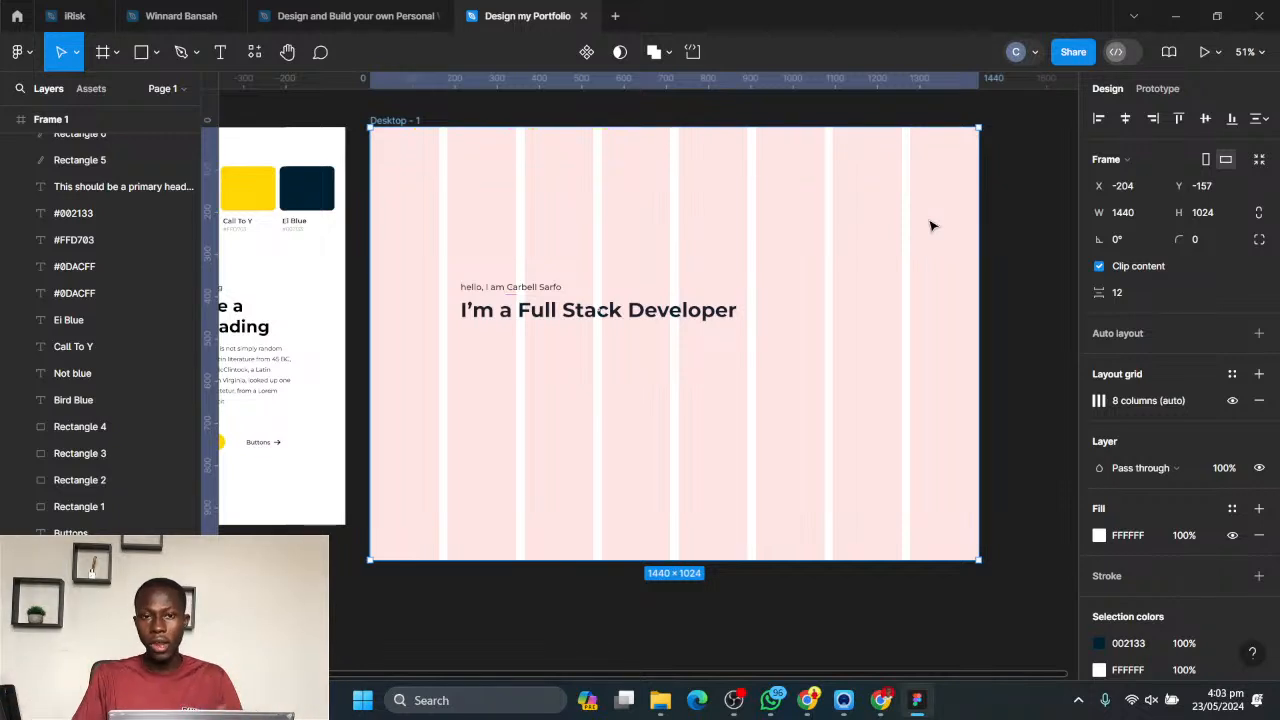
# - Move the greeting and headline together to X 182, aligning them with the start of the second grid column
pyautogui.moveTo(466, 250); pyautogui.dragTo(568, 343)
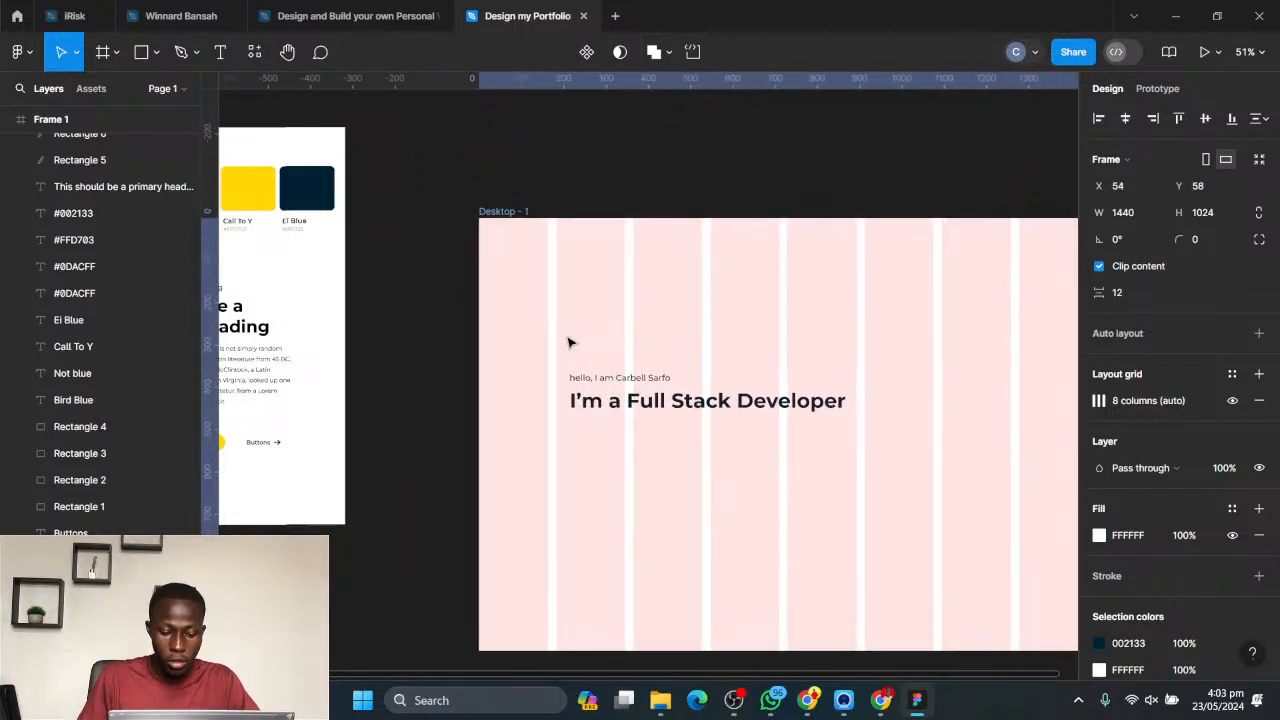
pyautogui.hotkey('ctrl', 'z')
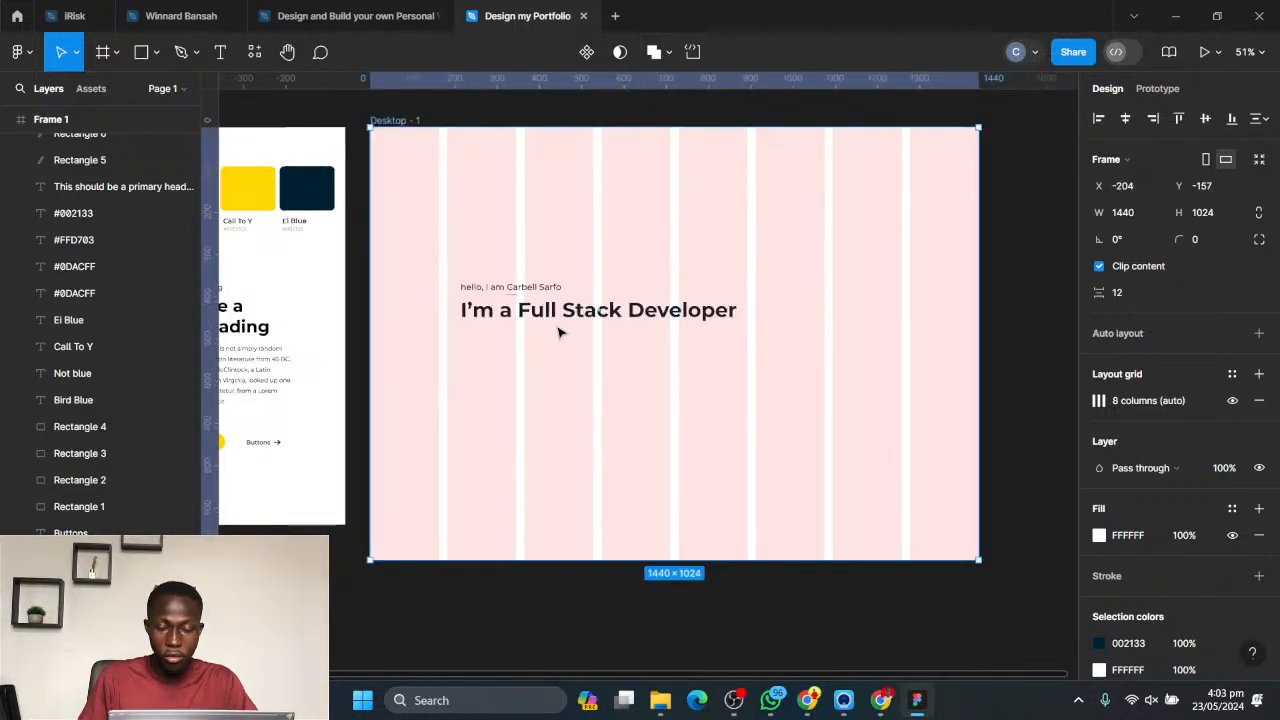
pyautogui.click(550, 228)
pyautogui.moveTo(480, 238); pyautogui.dragTo(630, 385)
pyautogui.moveTo(535, 317); pyautogui.dragTo(519, 317)
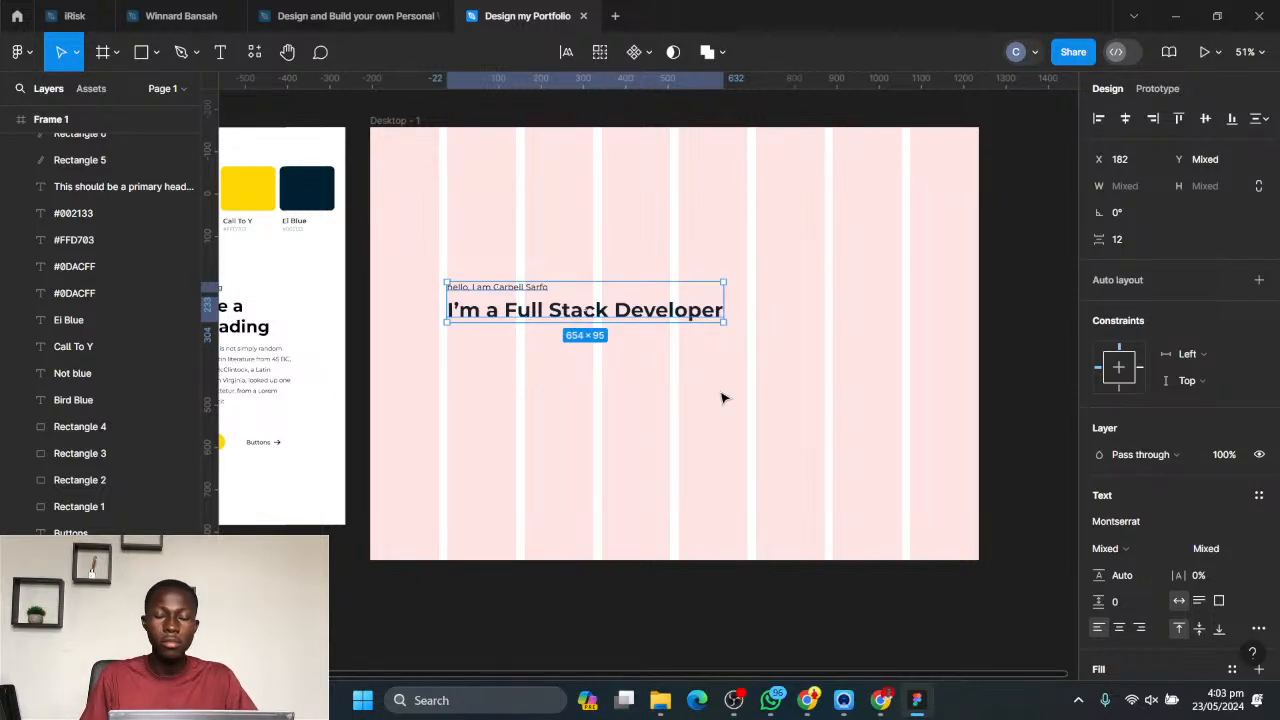
pyautogui.click(571, 380)
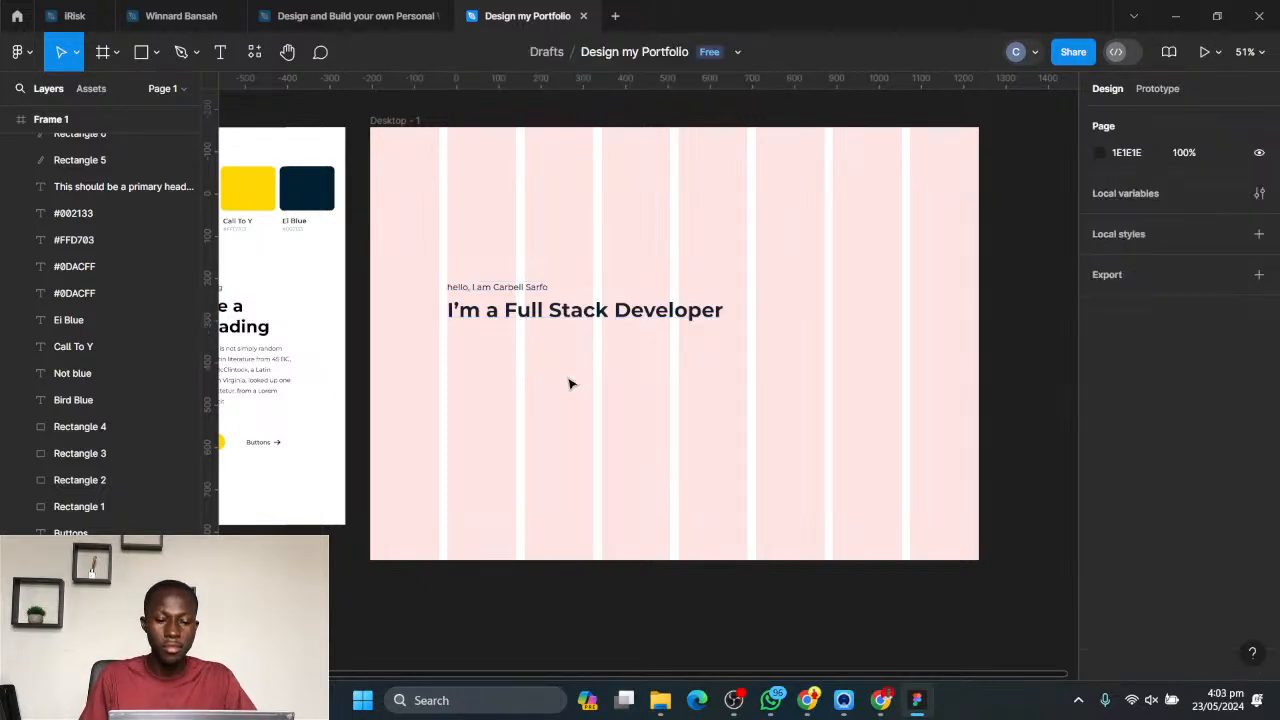
# - Change the headline's text to "A Full Stack Developer" and place a copy of it just below at X 182, Y 482
pyautogui.doubleClick(491, 311)
pyautogui.moveTo(505, 311); pyautogui.dragTo(394, 314)
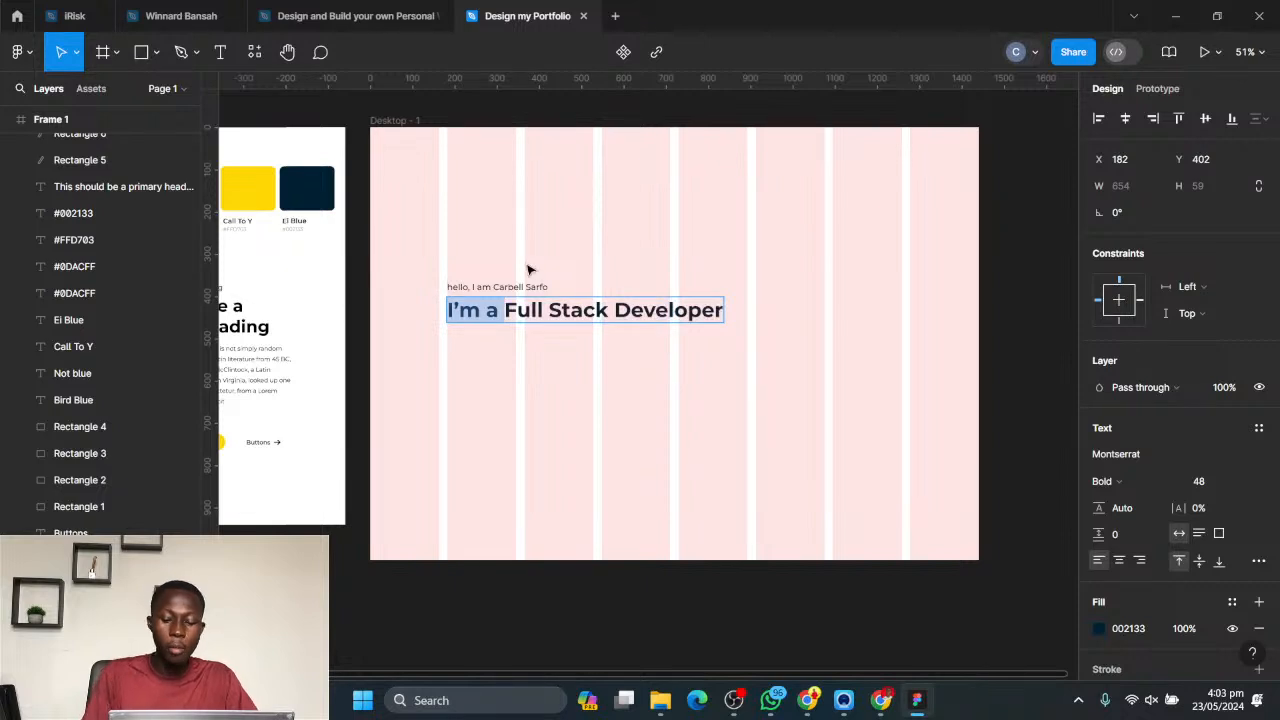
pyautogui.press('BackSpace')
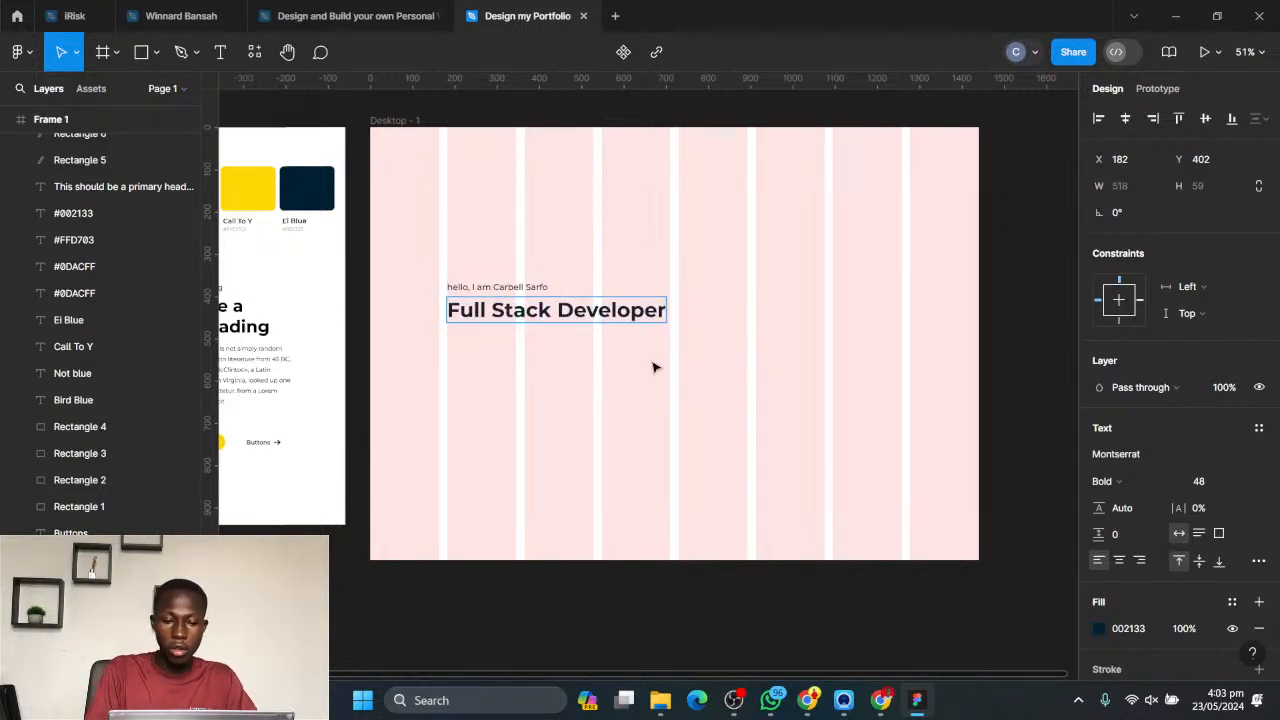
pyautogui.write('A')
pyautogui.press('Escape')
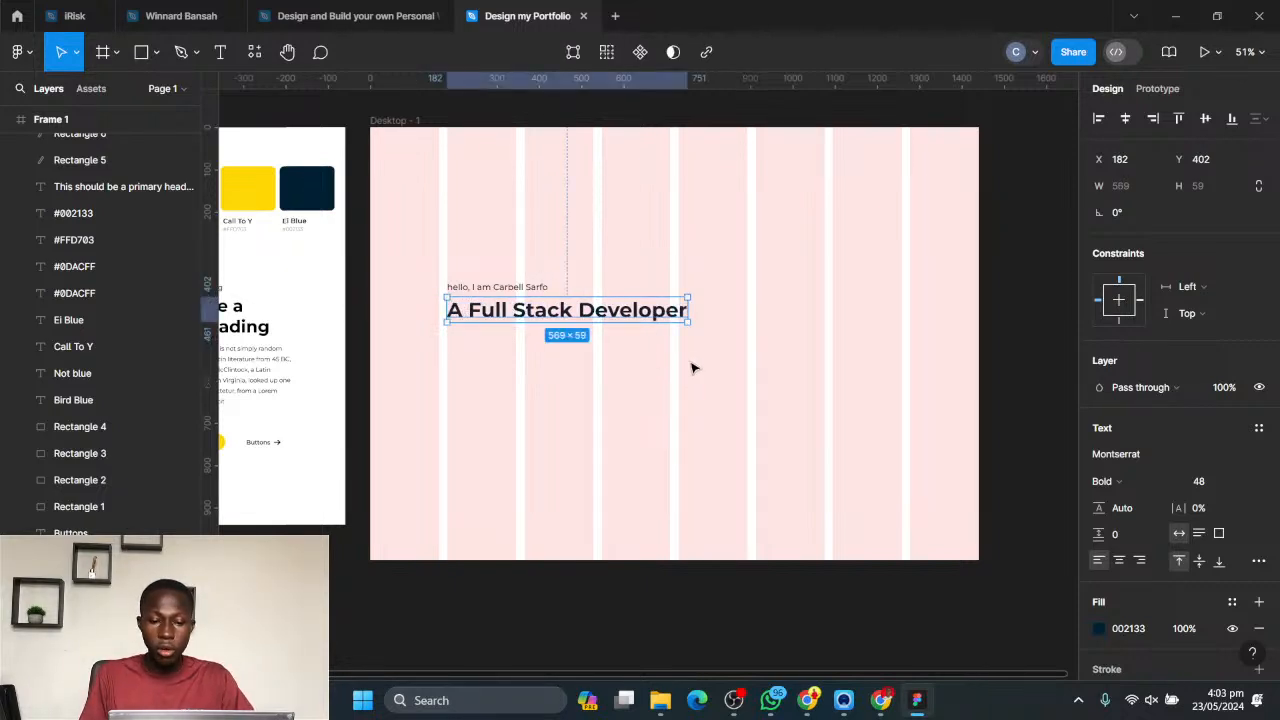
pyautogui.click(684, 387)
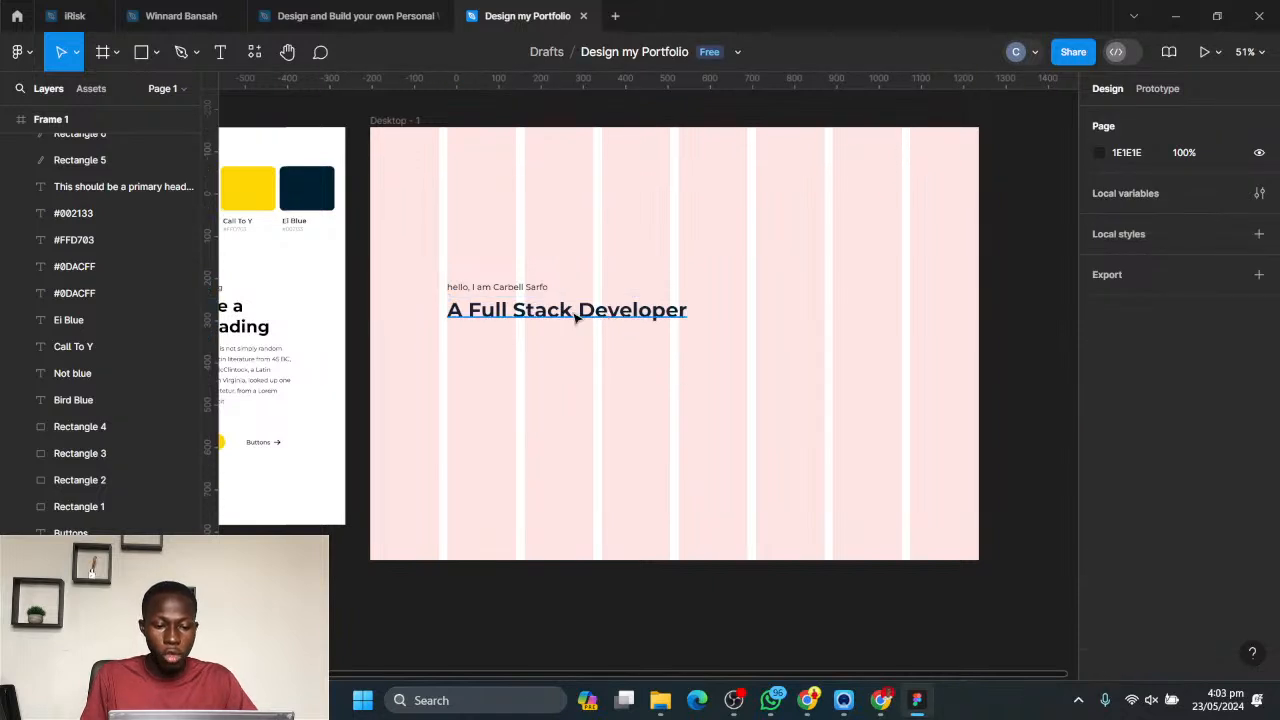
pyautogui.click(579, 318)
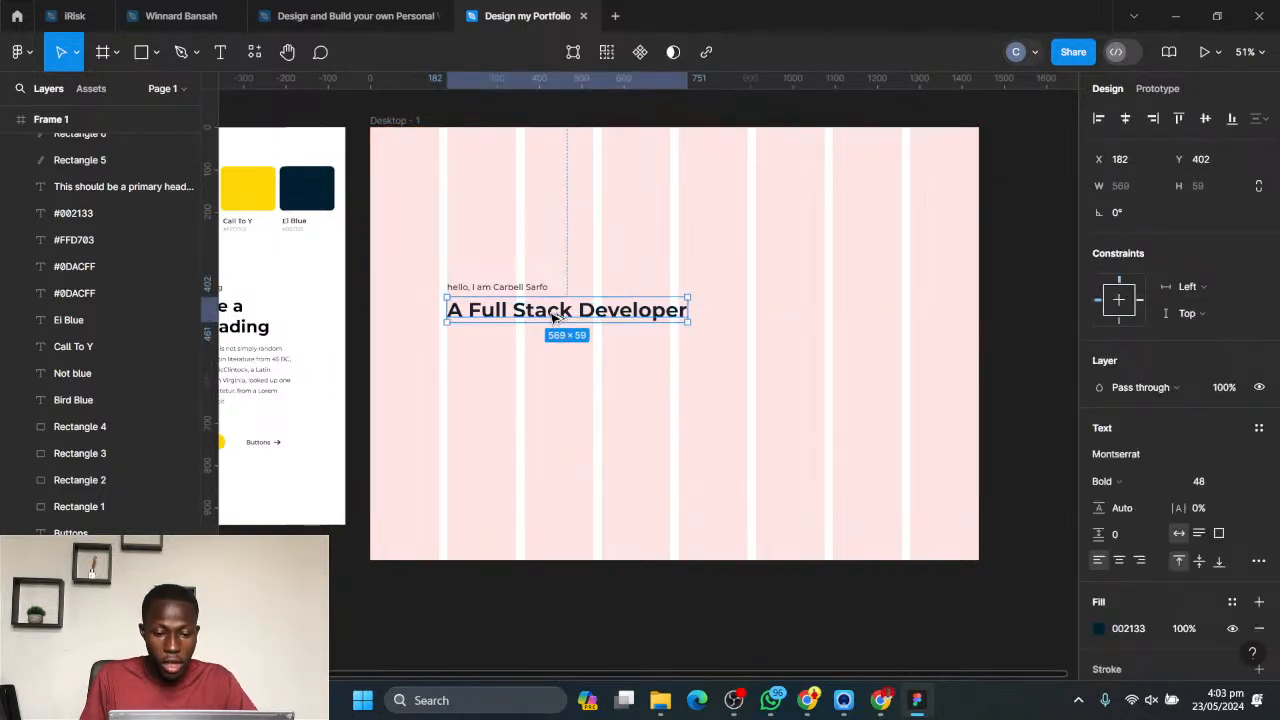
pyautogui.moveTo(556, 316); pyautogui.dragTo(545, 350)
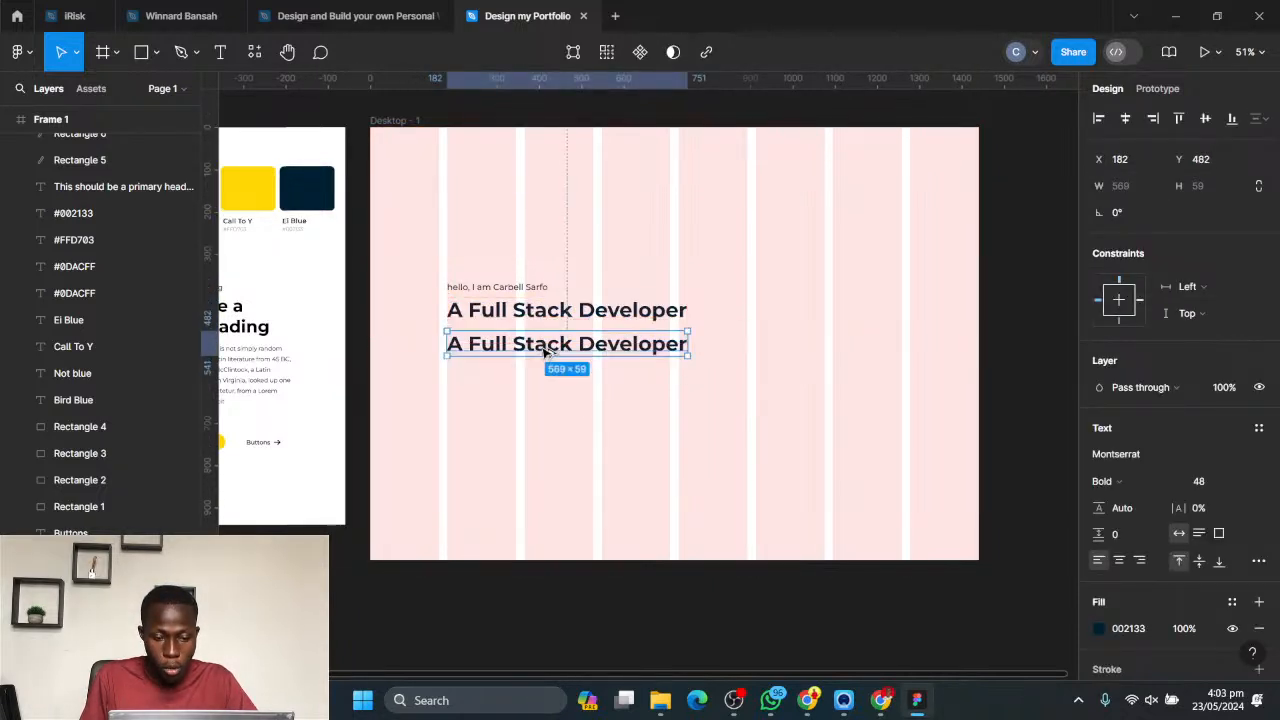
# - Switch to Chrome, view the "Portfolio Website Hero Section" reference in the image search results, and return to Figma
pyautogui.click(806, 704)
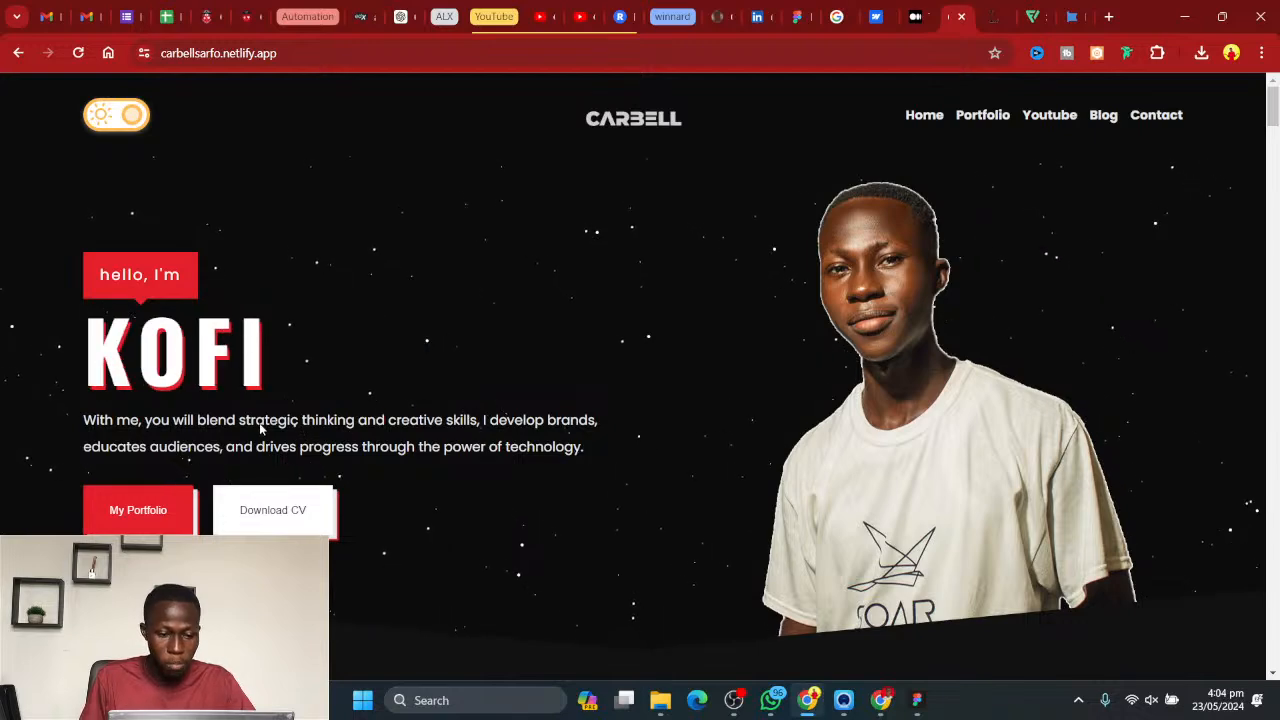
pyautogui.click(838, 10)
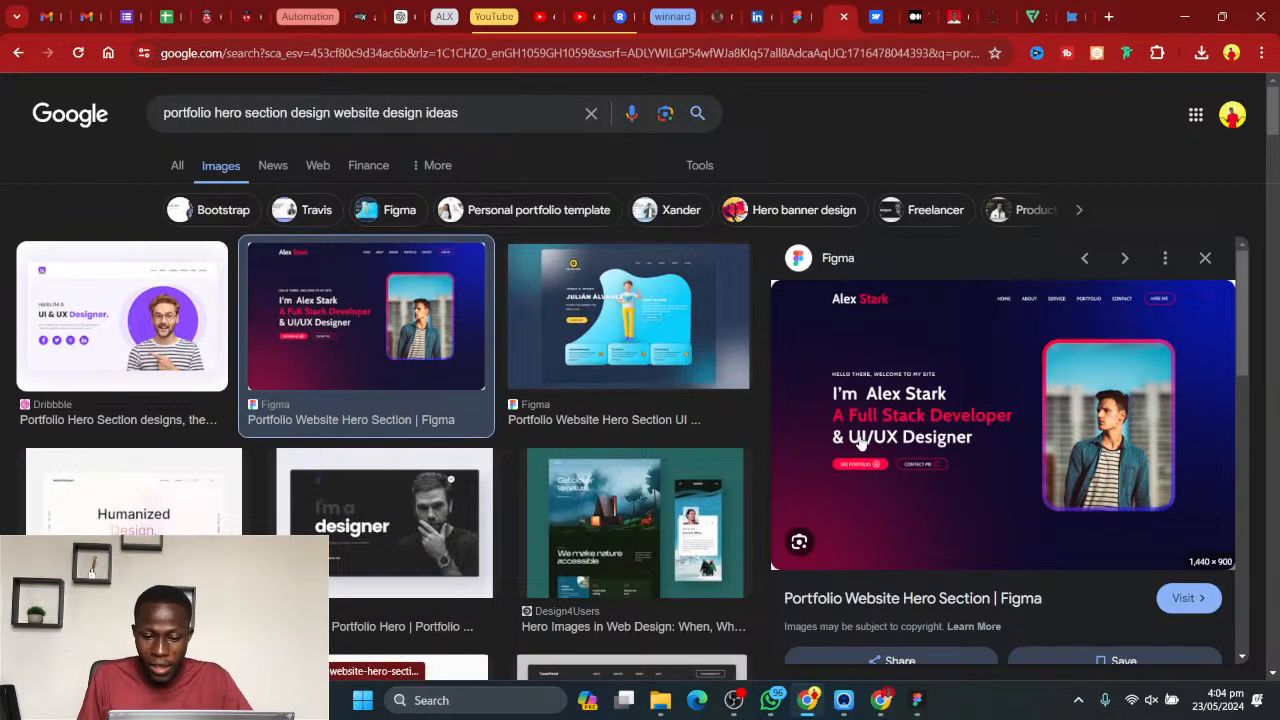
pyautogui.click(1178, 22)
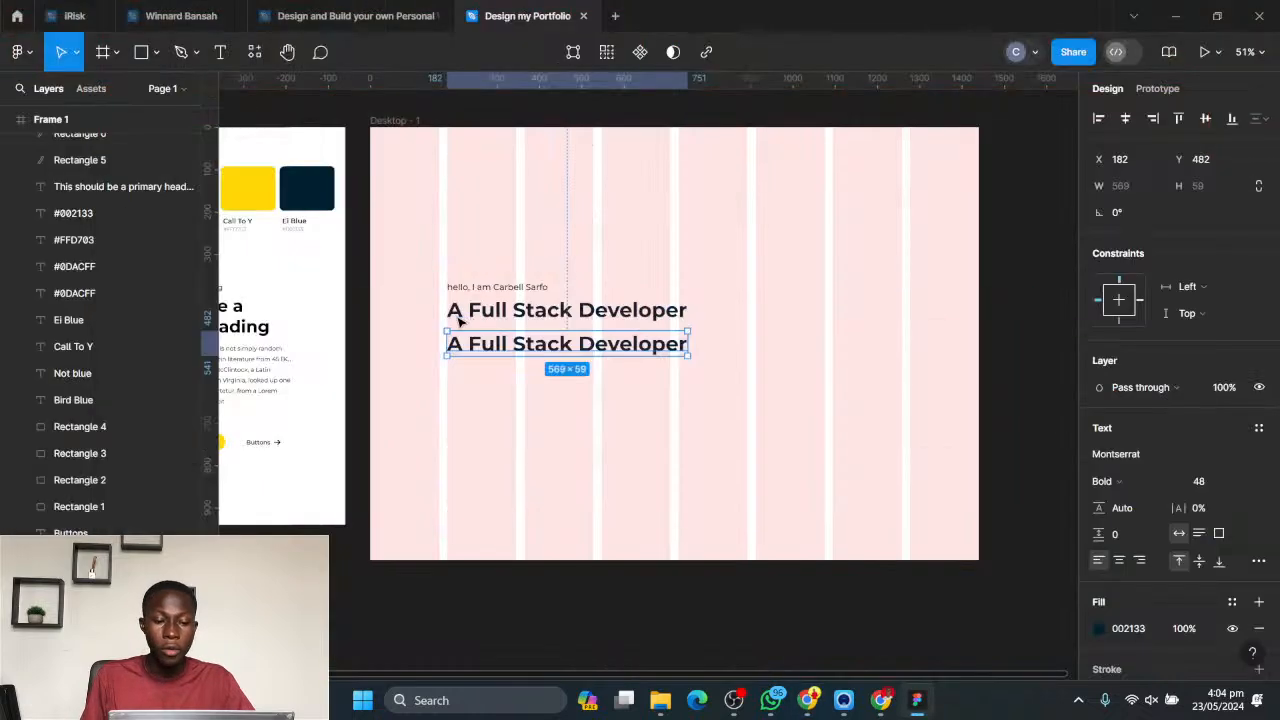
# - Change the second headline line in Desktop - 1 to "& UI / UX Designer"
pyautogui.doubleClick(540, 345)
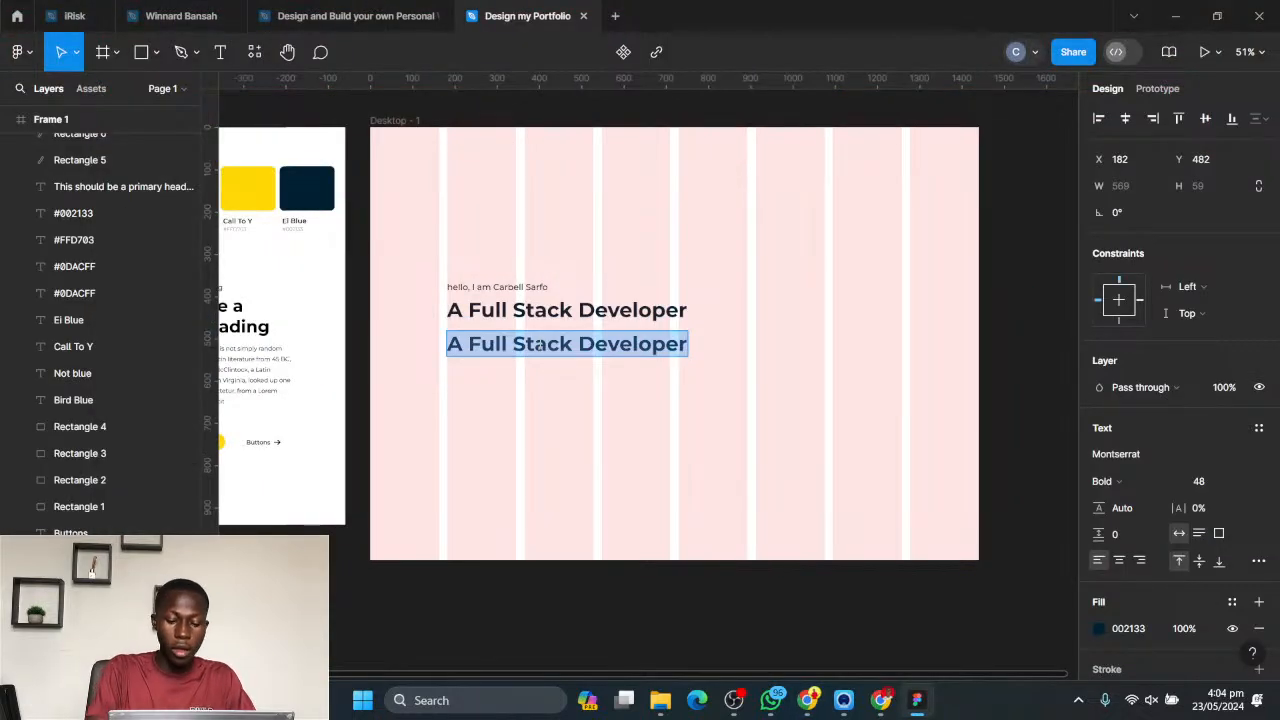
pyautogui.write('& ui')
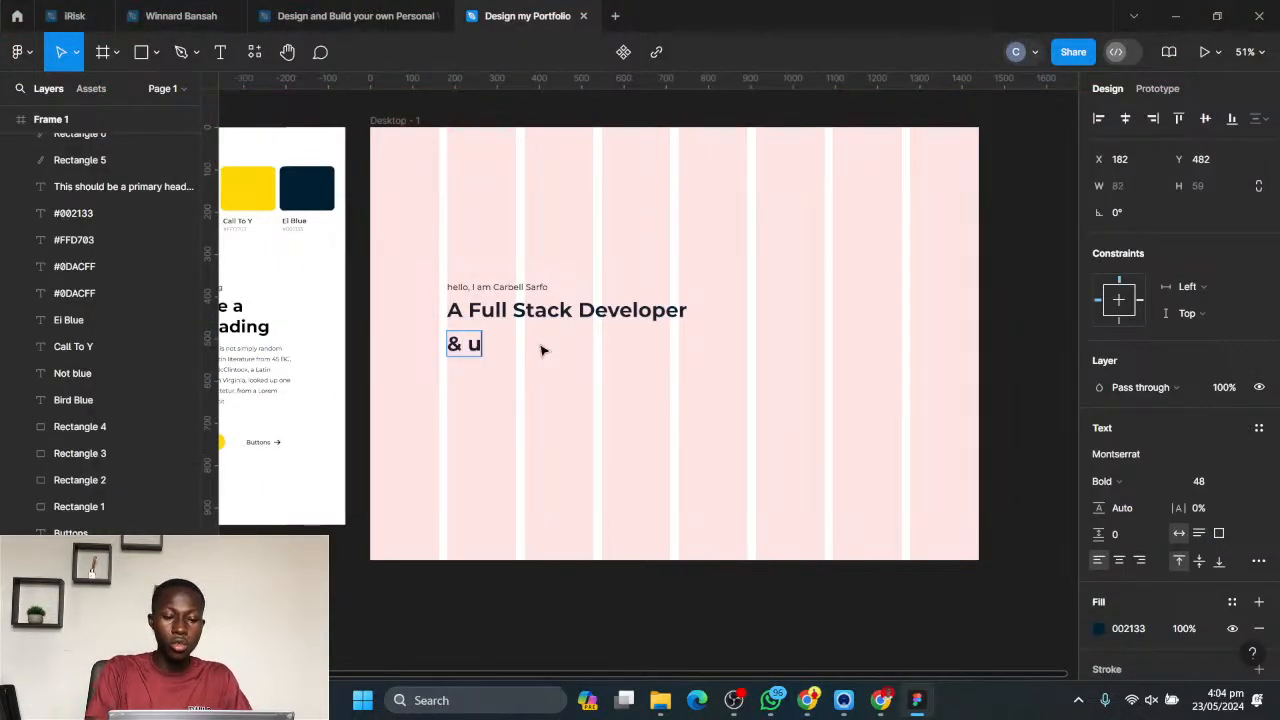
pyautogui.press('BackSpace')
pyautogui.press('BackSpace')
pyautogui.write('UI')
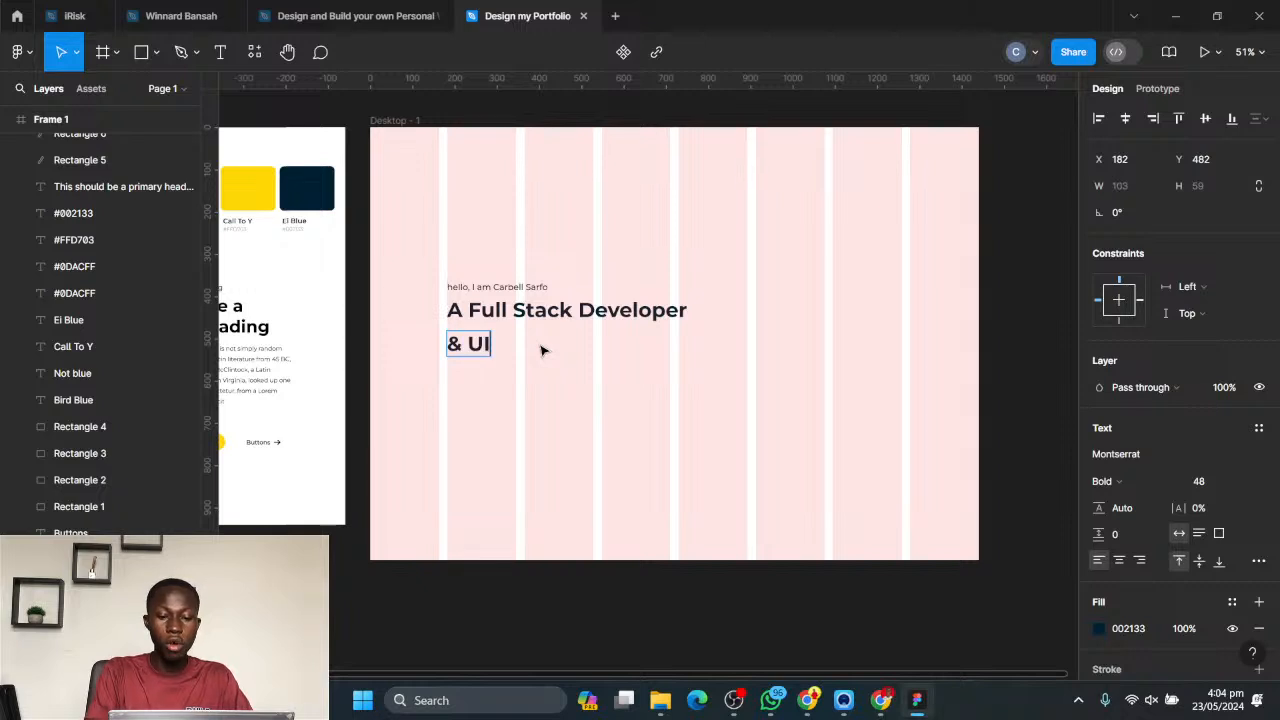
pyautogui.write(' /')
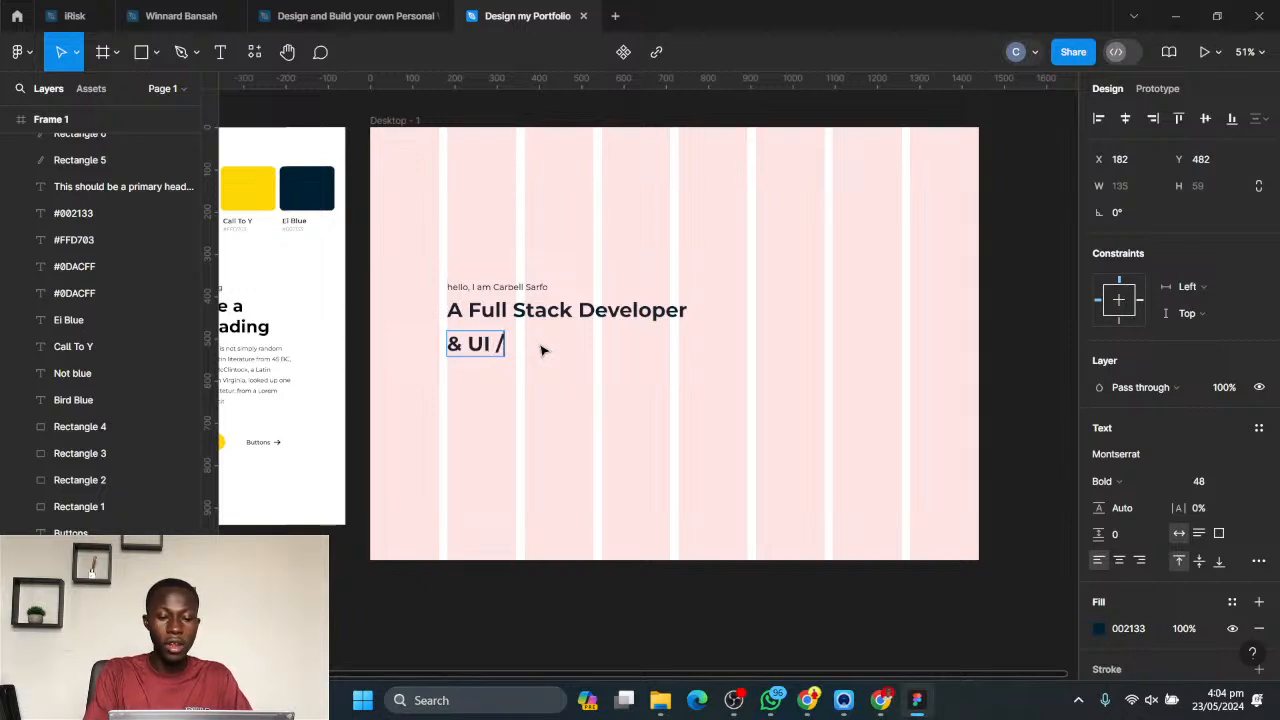
pyautogui.write(' UX')
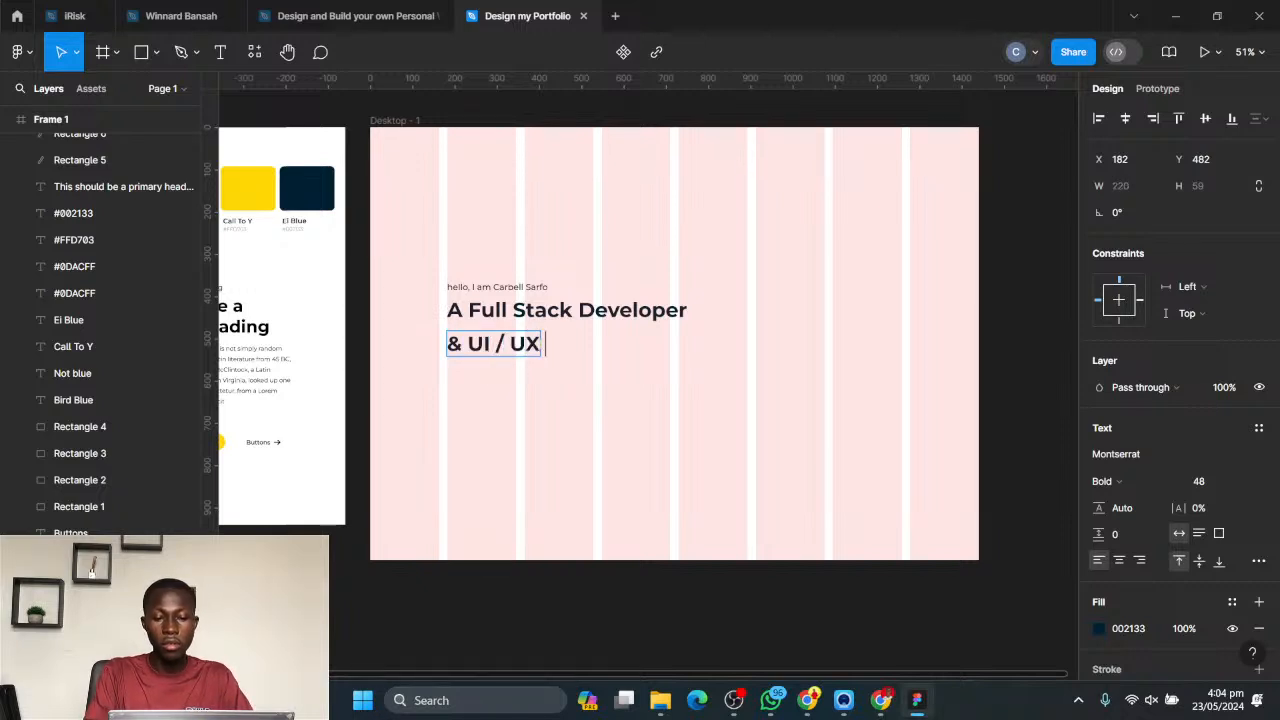
pyautogui.write(' Designer')
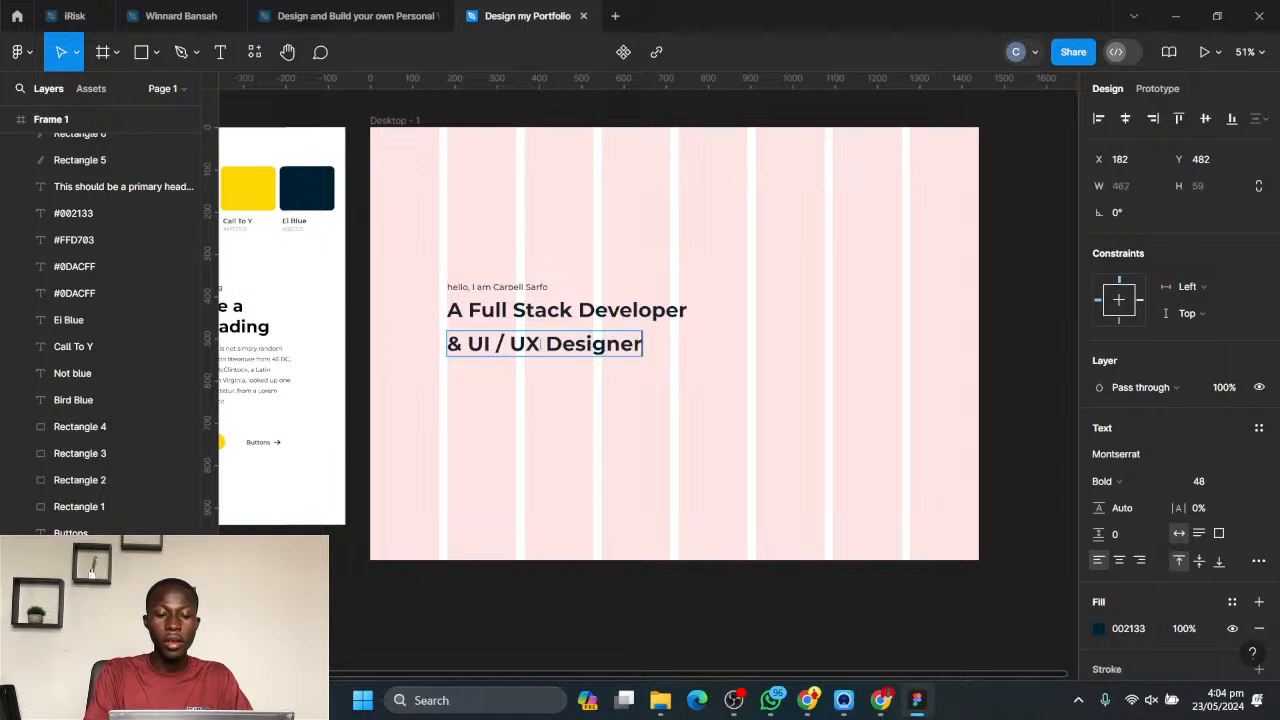
pyautogui.press('Escape')
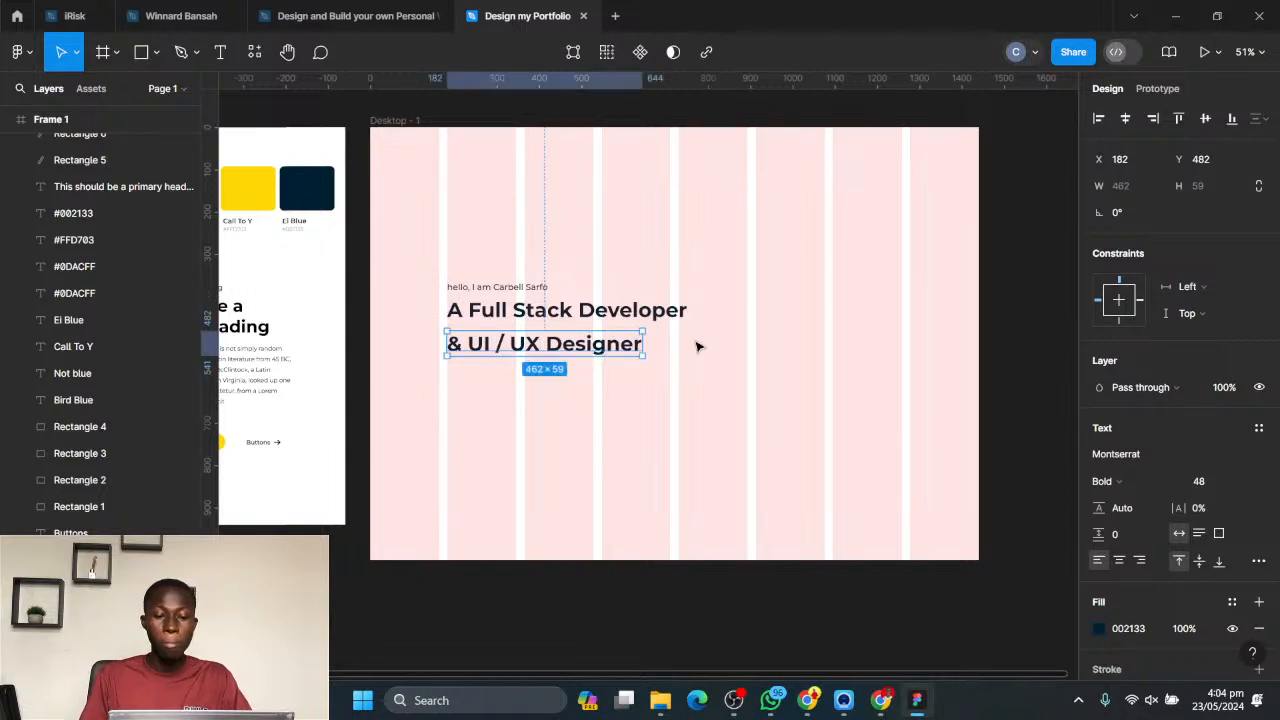
# - Copy the outlined and yellow buttons with their labels from the style guide and place them just below the headline in Desktop - 1
pyautogui.hscroll(-3, 740, 337)
pyautogui.scroll(-1, 740, 337)
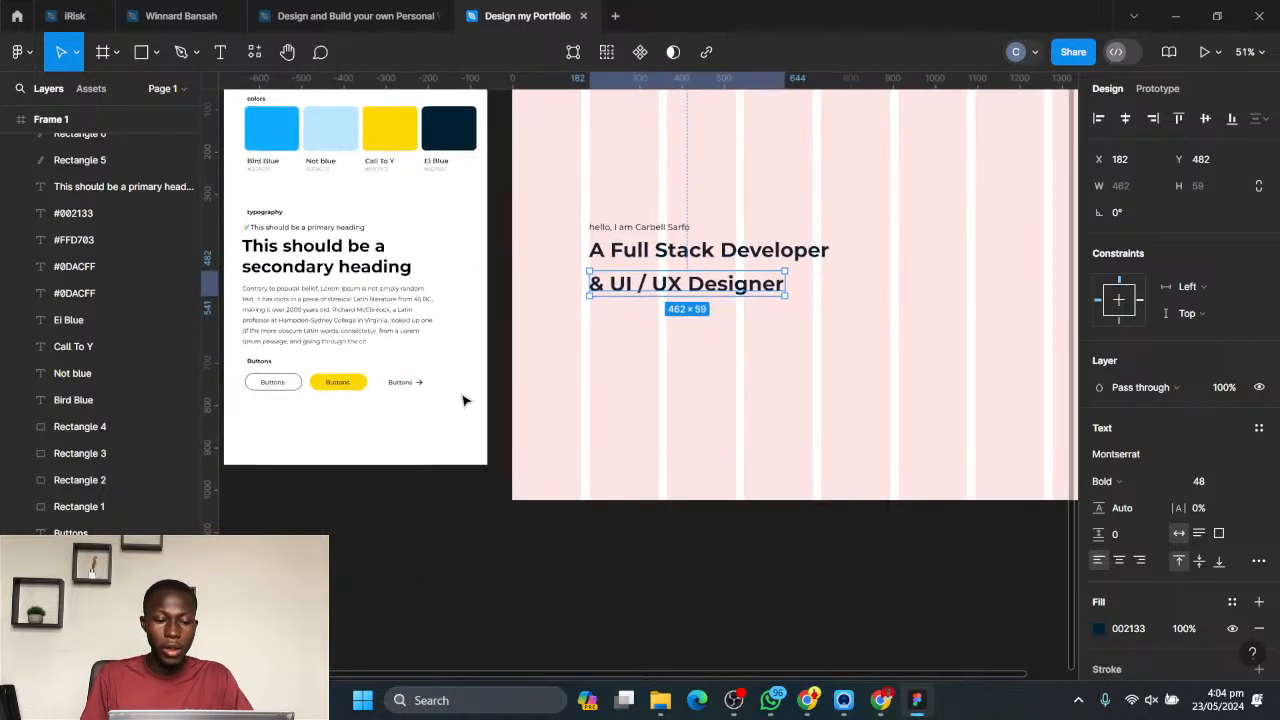
pyautogui.moveTo(352, 421); pyautogui.dragTo(266, 382)
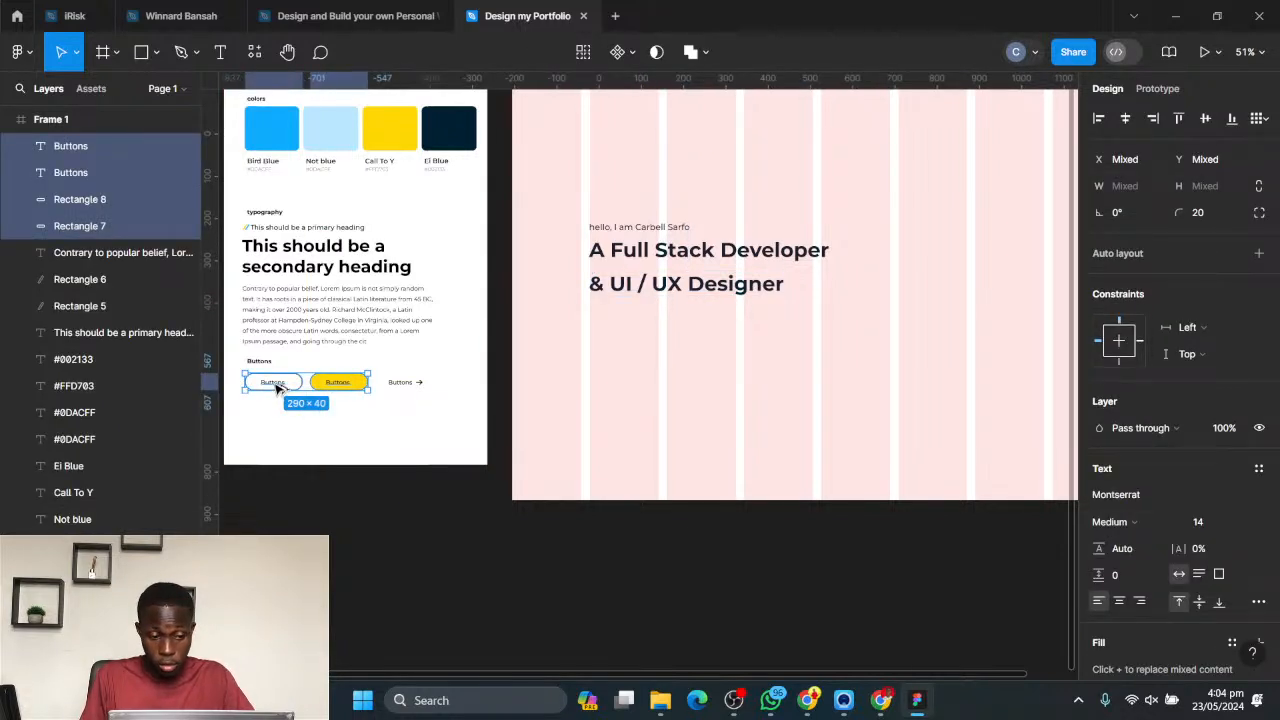
pyautogui.moveTo(275, 386); pyautogui.dragTo(617, 323)
pyautogui.click(844, 371)
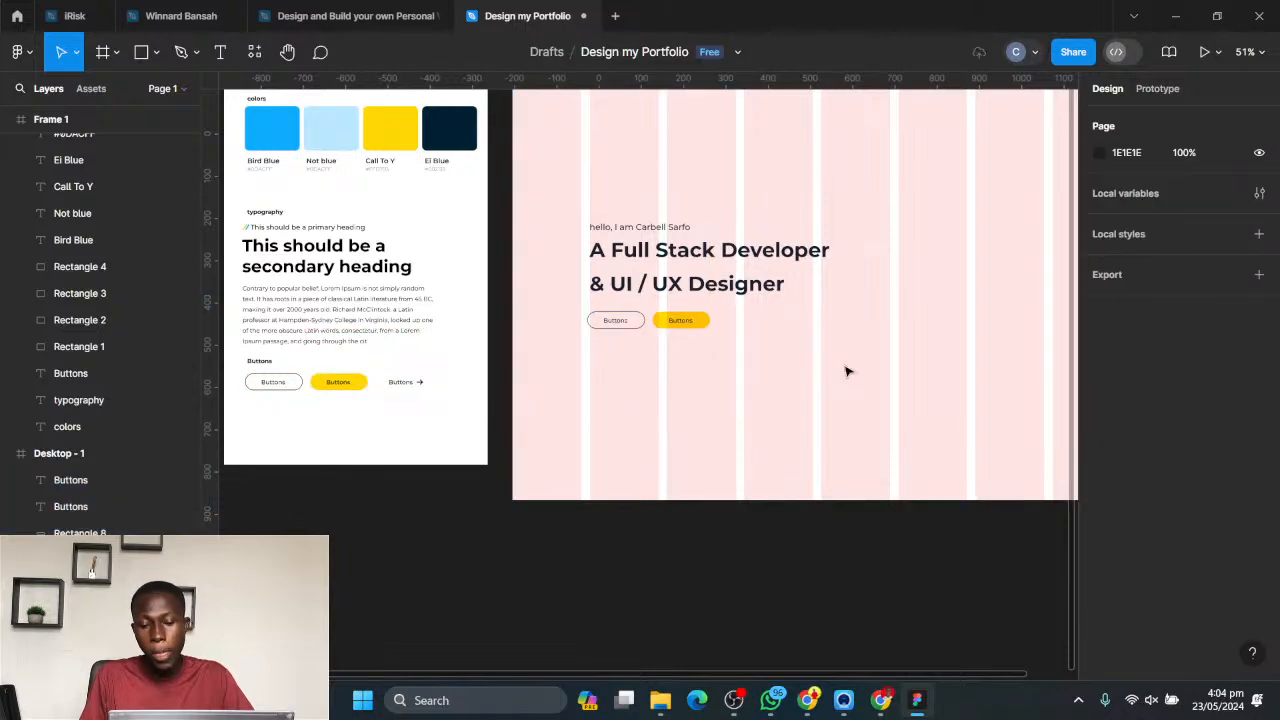
# - Toggle the visibility of the Desktop - 1 frame's 8-column layout grid to compare both views, leaving the grid hidden
pyautogui.scroll(-1, 840, 368)
pyautogui.moveTo(863, 351); pyautogui.dragTo(645, 415)
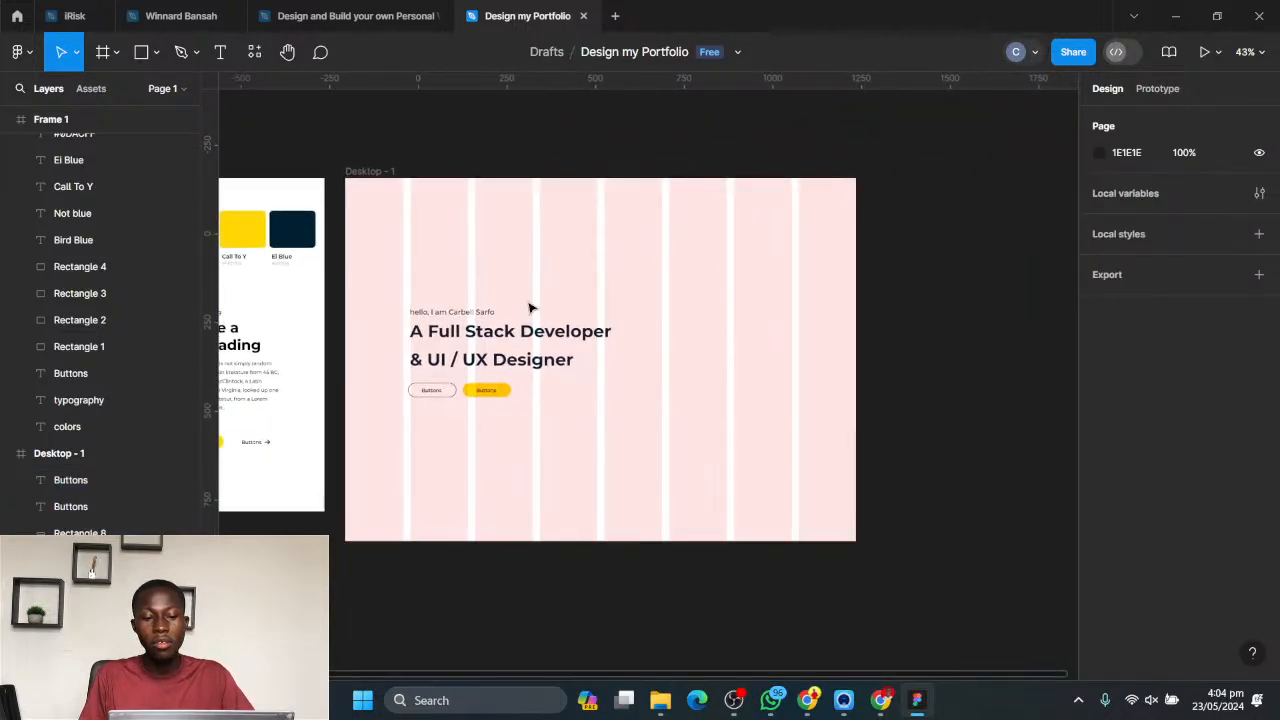
pyautogui.click(366, 172)
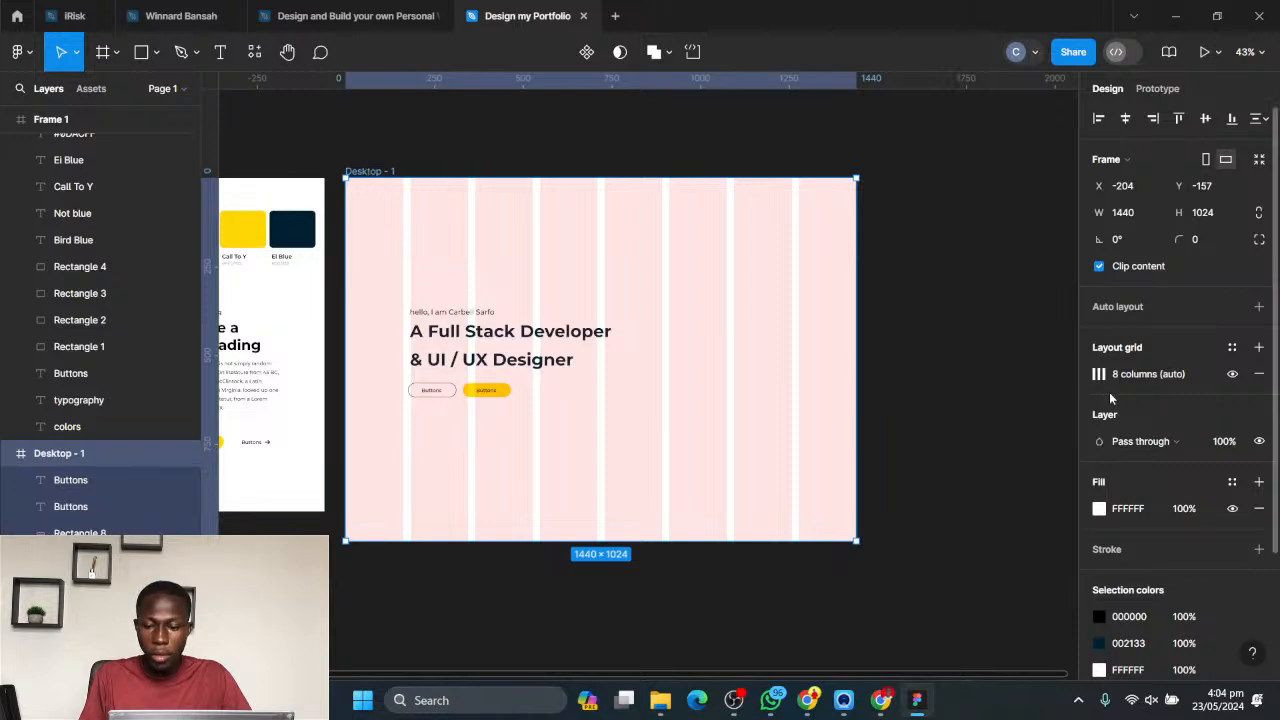
pyautogui.click(1233, 375)
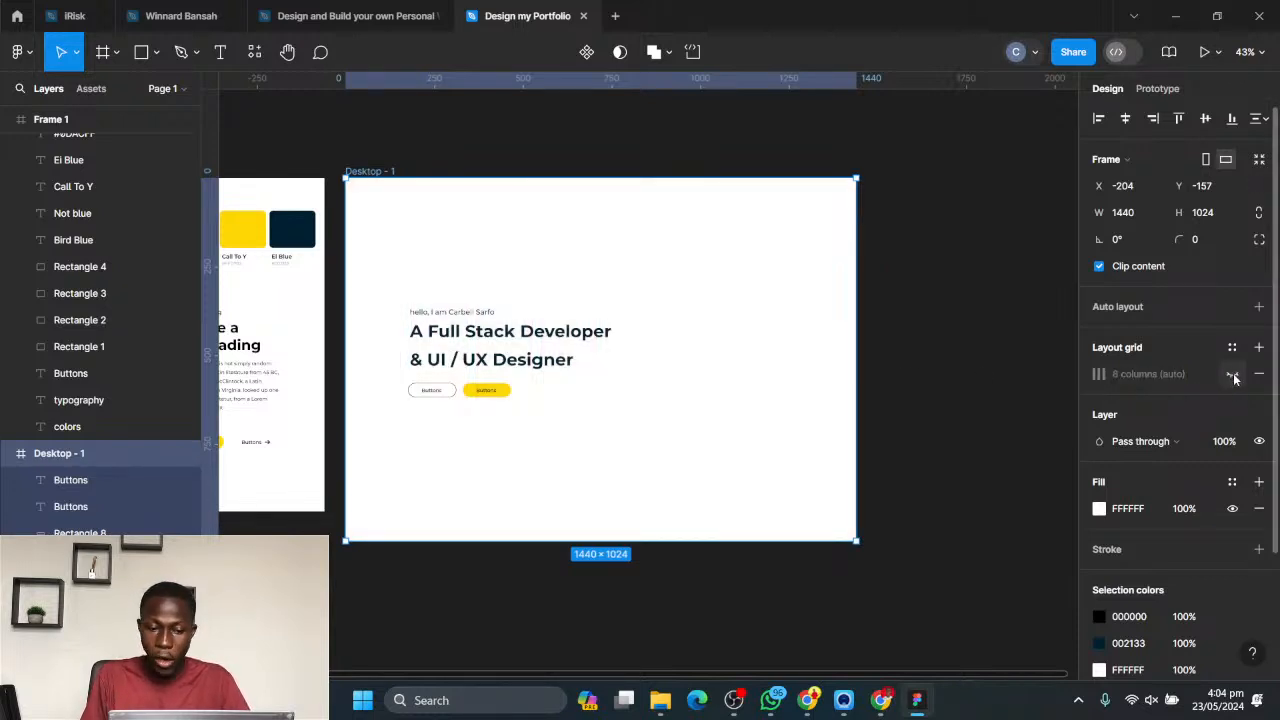
pyautogui.click(1233, 375)
pyautogui.click(1233, 375)
pyautogui.click(1233, 375)
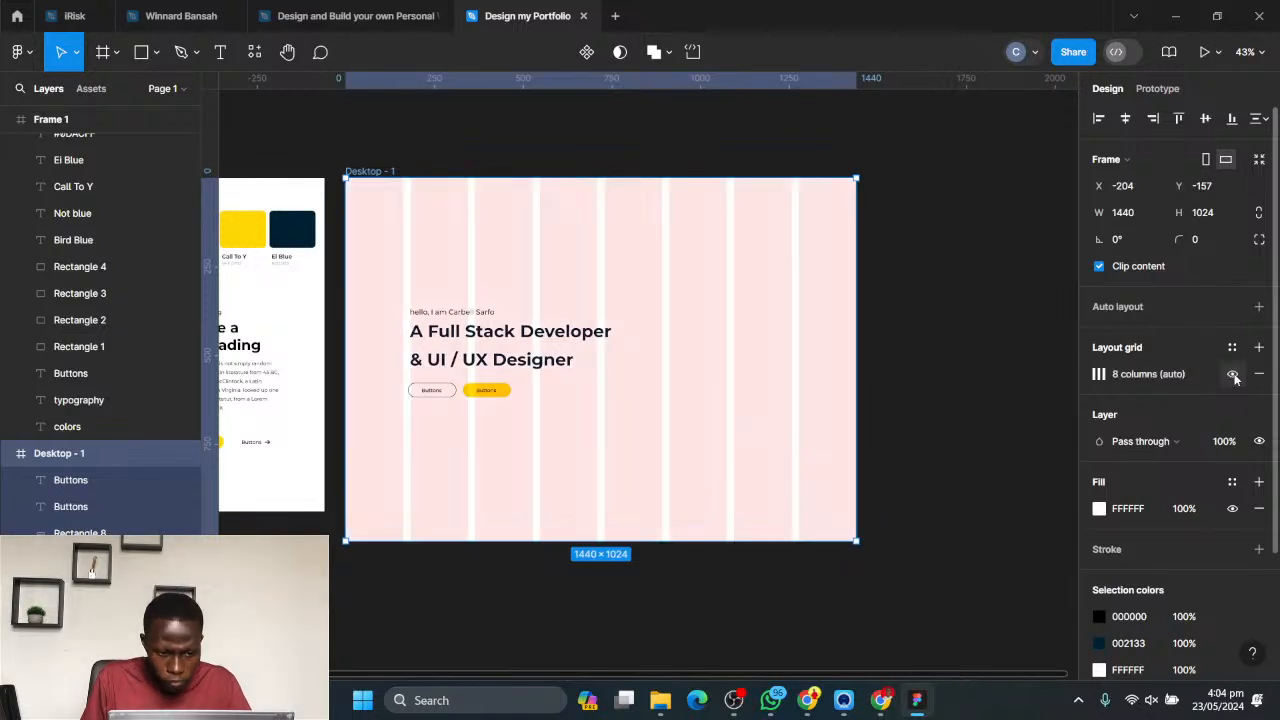
pyautogui.click(1233, 375)
pyautogui.click(1233, 375)
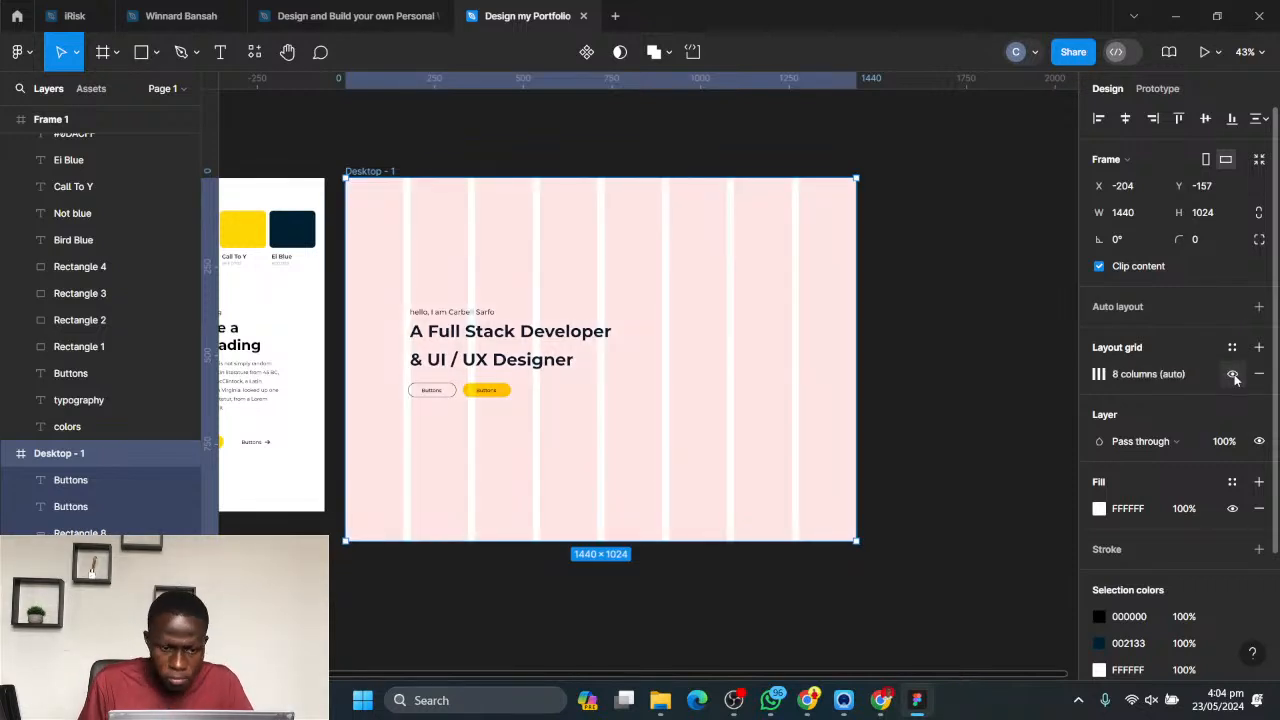
pyautogui.click(1233, 375)
pyautogui.click(1233, 375)
pyautogui.click(1233, 375)
pyautogui.click(1233, 375)
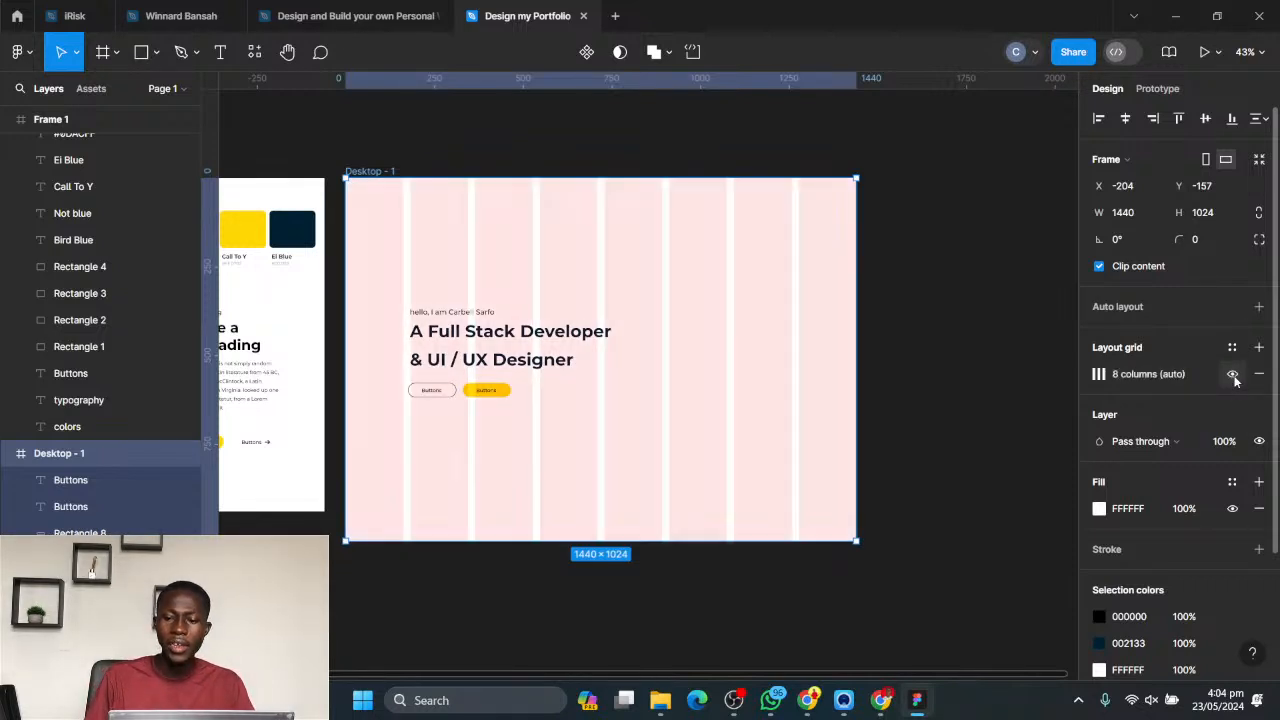
pyautogui.click(1233, 375)
pyautogui.click(914, 371)
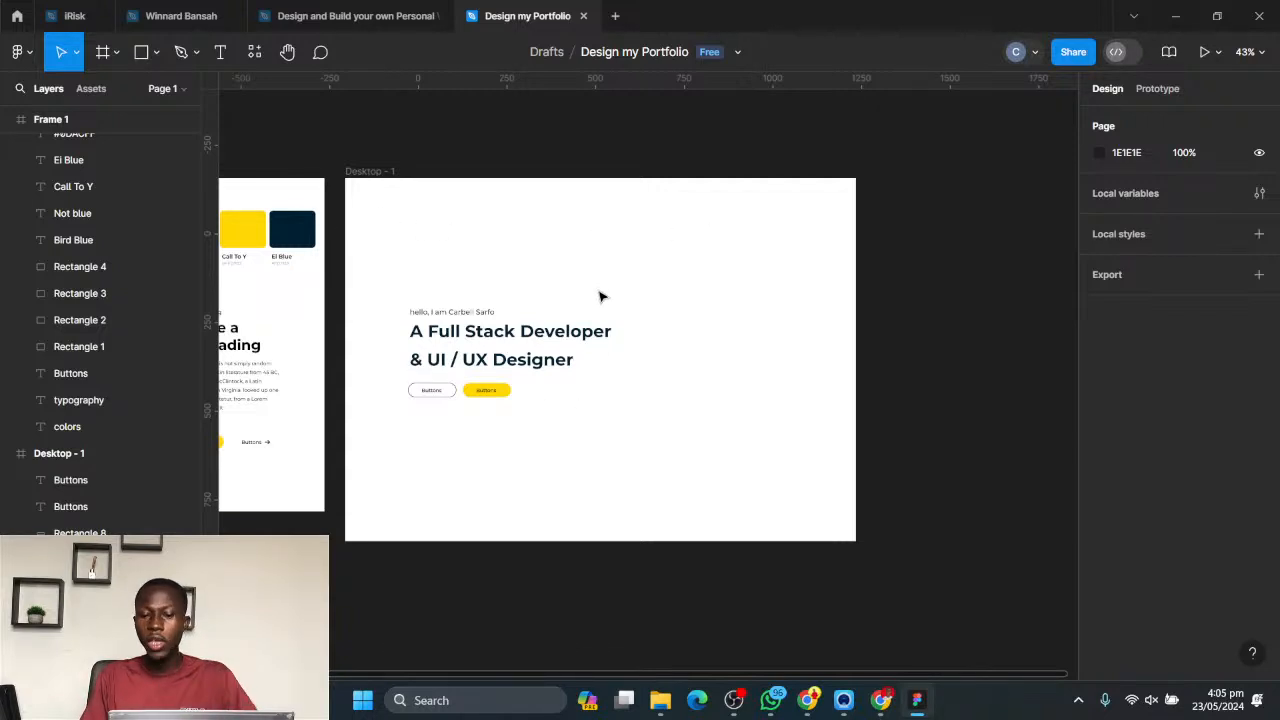
pyautogui.scroll(-2, 578, 354)
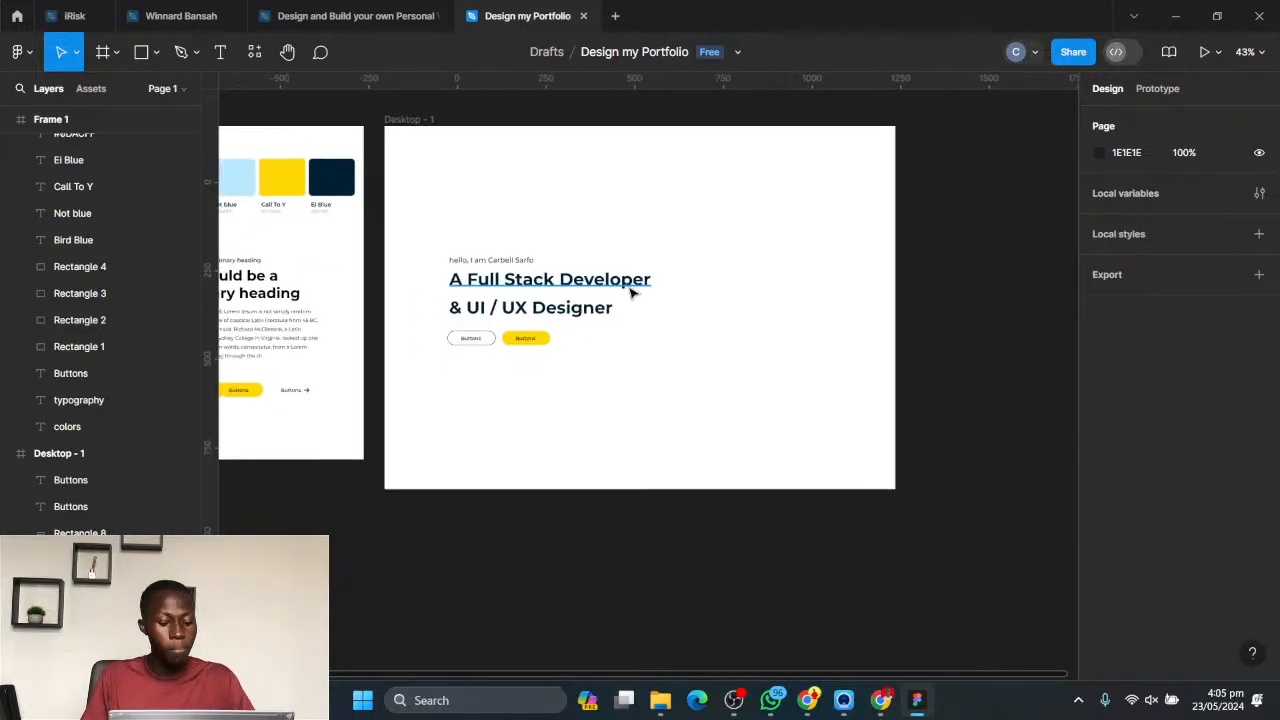
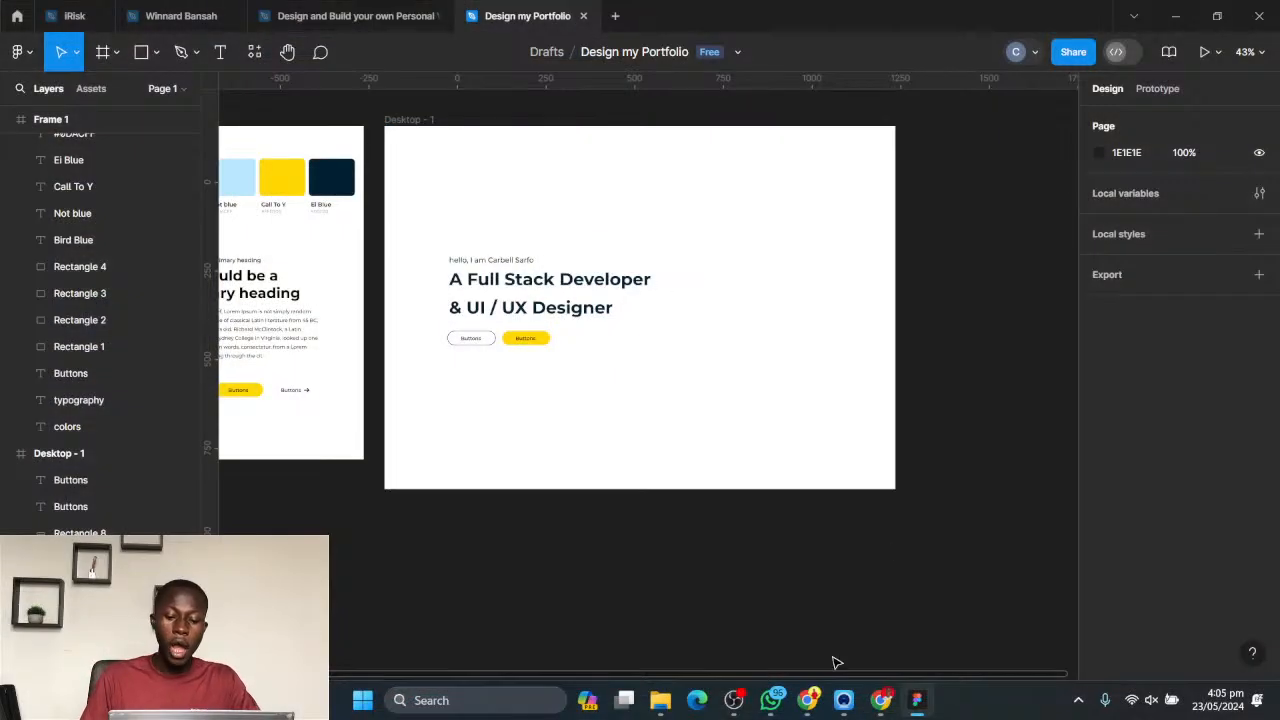
# - Switch to Chrome and load the Freepik website in the tab showing the Flaticon results
pyautogui.click(770, 701)
pyautogui.click(770, 703)
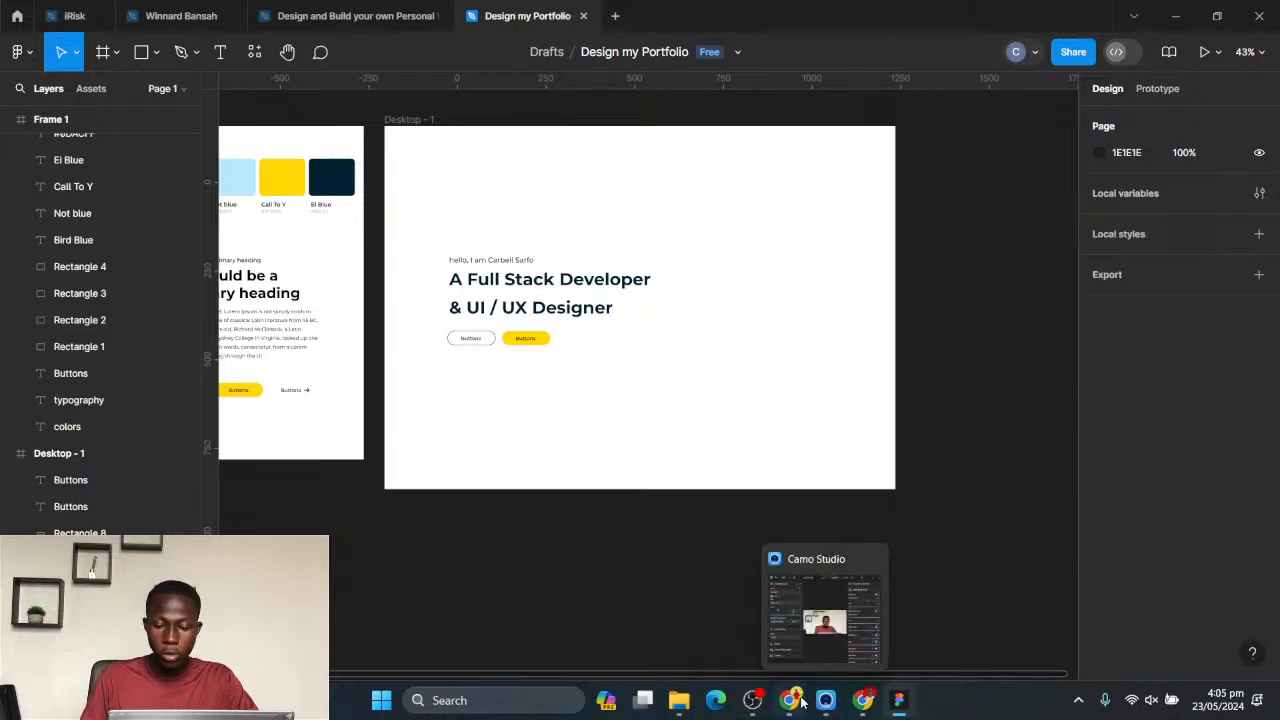
pyautogui.click(795, 701)
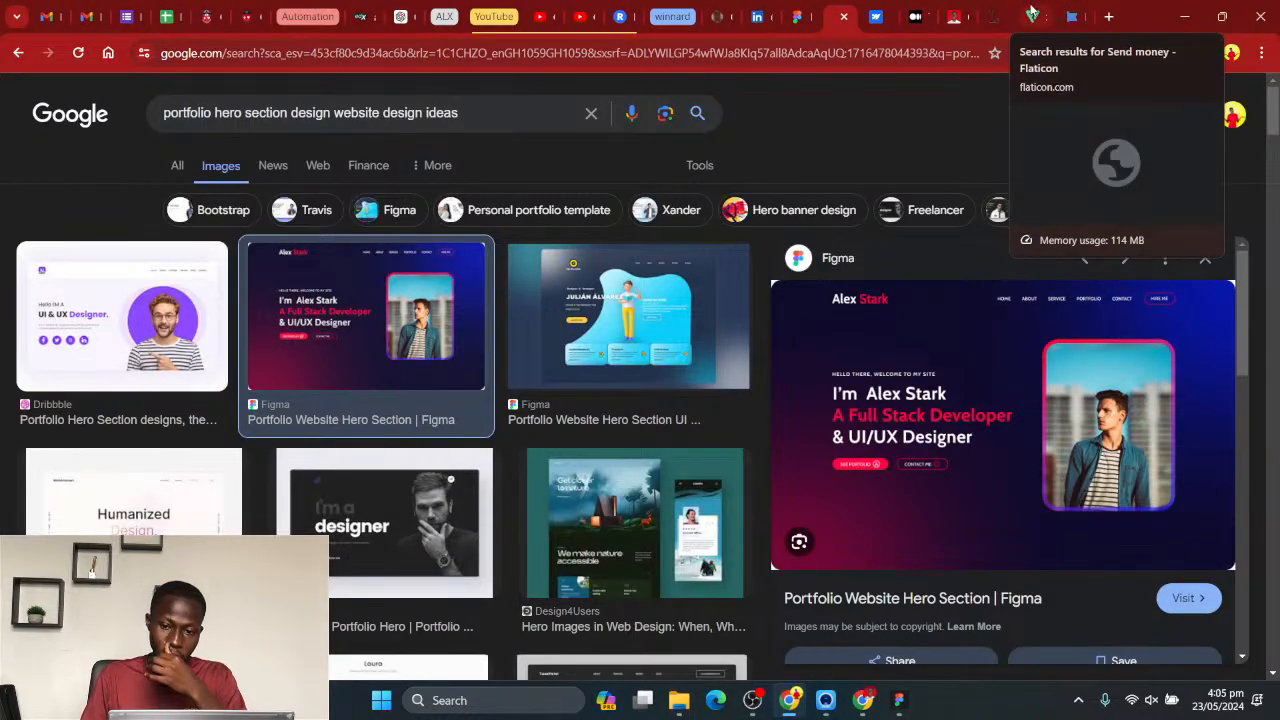
pyautogui.click(1069, 18)
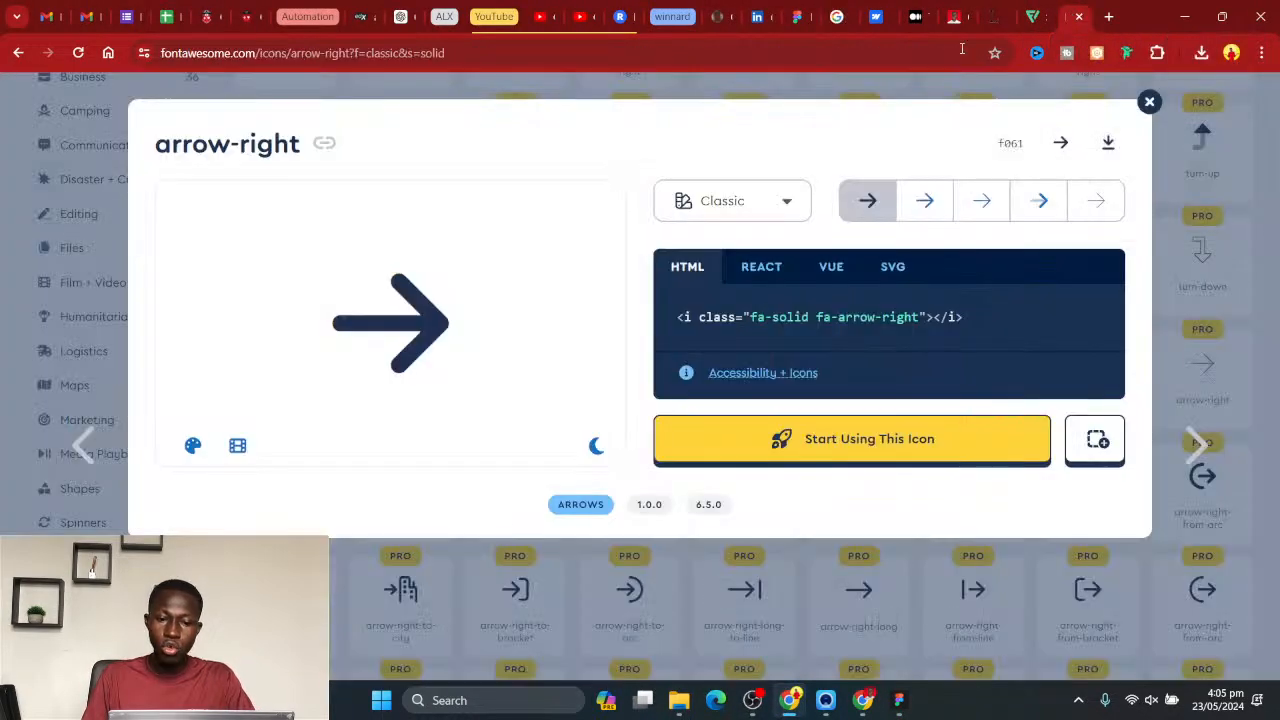
pyautogui.click(1040, 14)
pyautogui.click(920, 50)
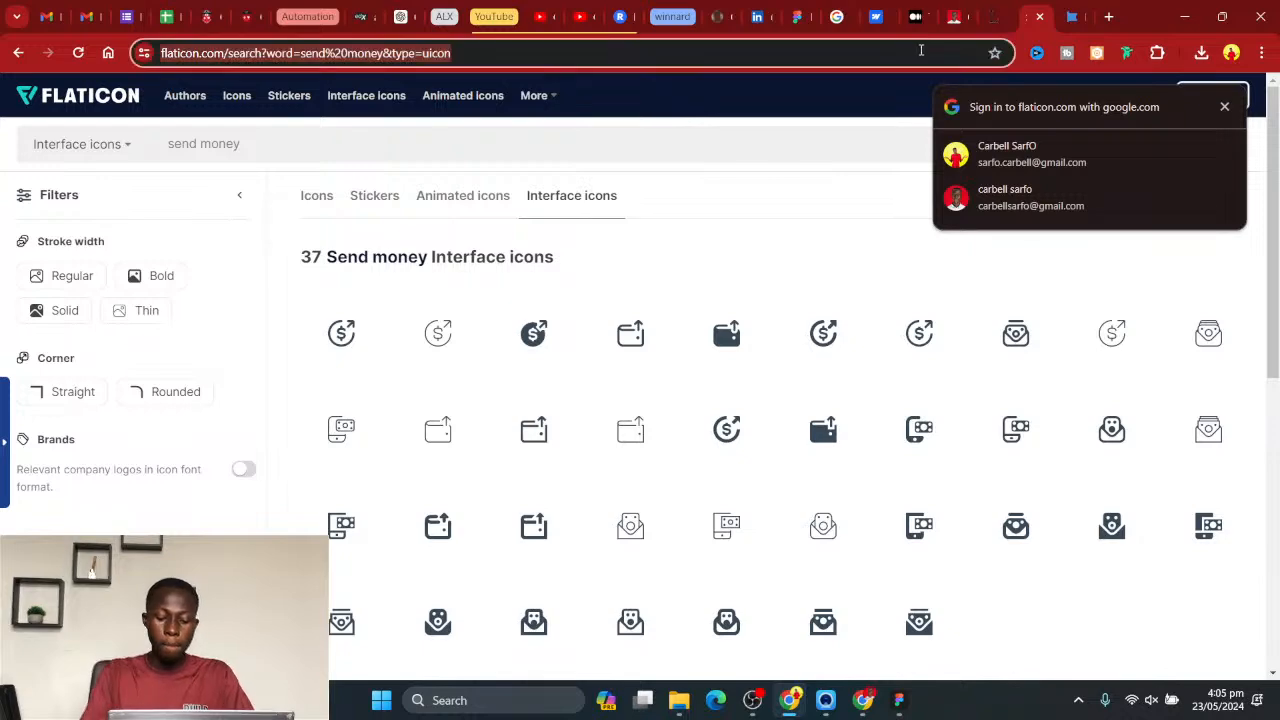
pyautogui.write('freepik')
pyautogui.press('Return')
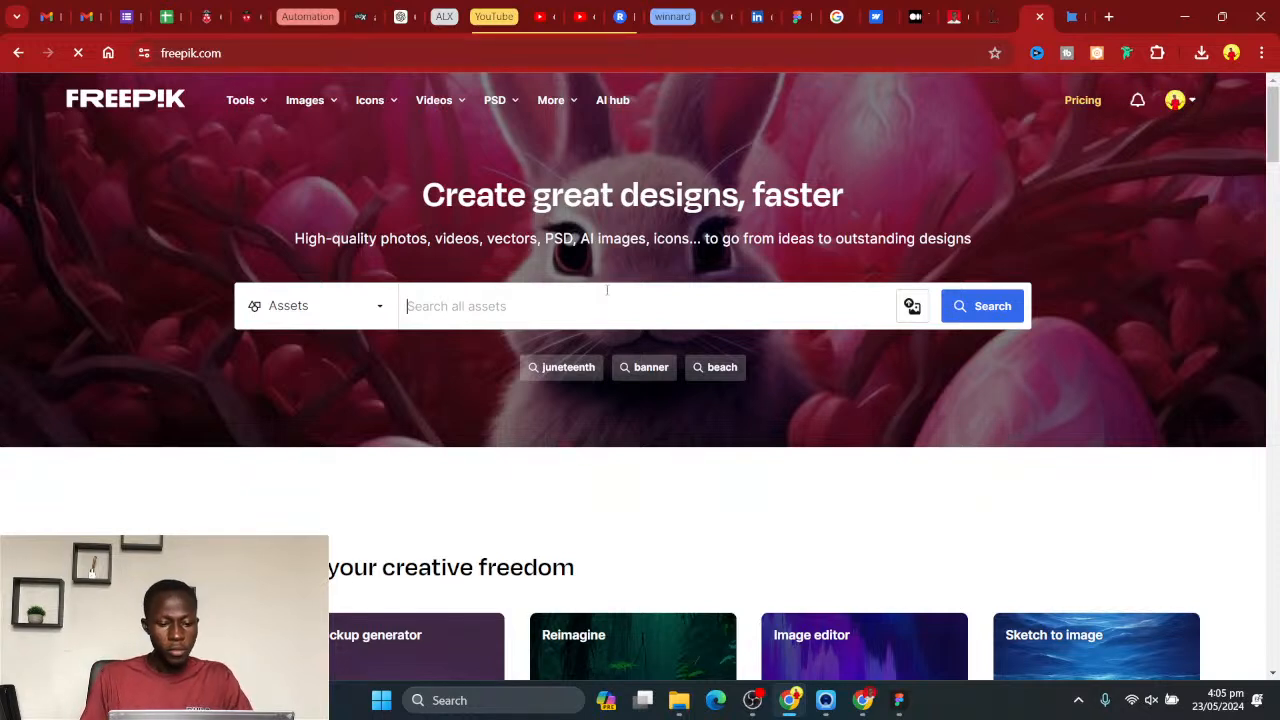
# - Search Freepik for "head shot" and open the free photo of the man in a white T-shirt
pyautogui.write('head shot')
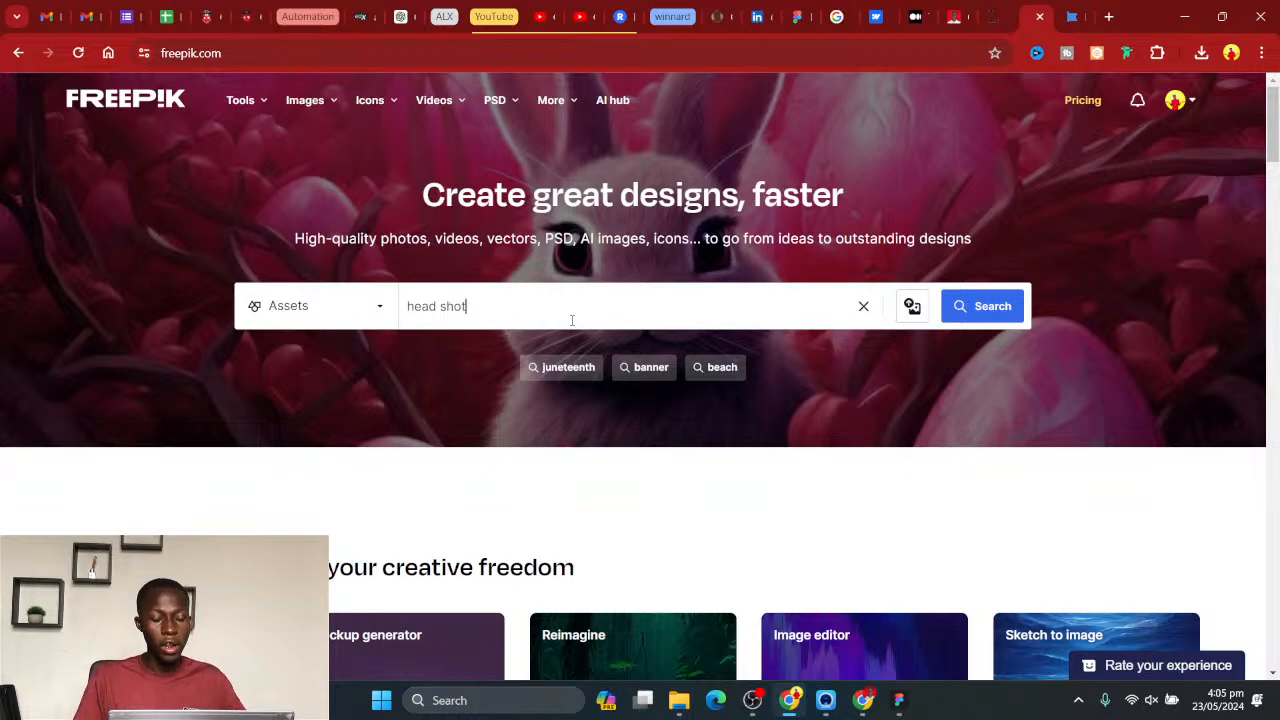
pyautogui.click(990, 305)
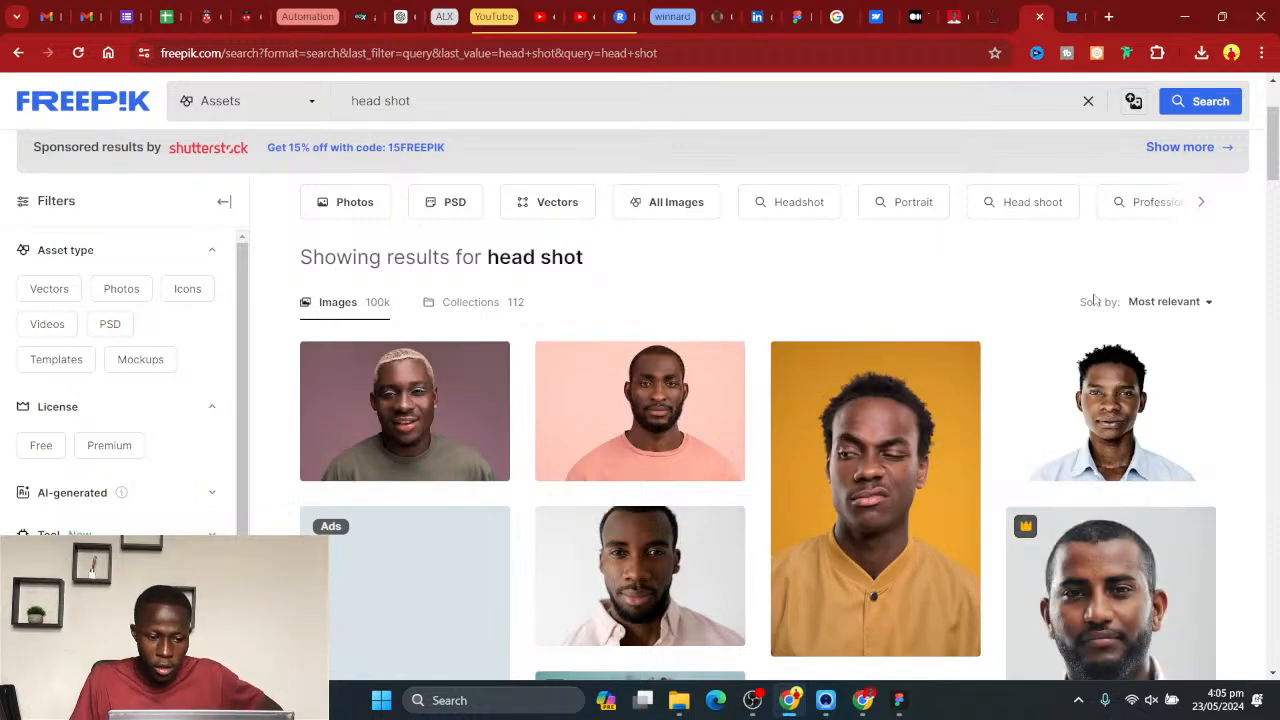
pyautogui.moveTo(1277, 138); pyautogui.dragTo(1277, 403)
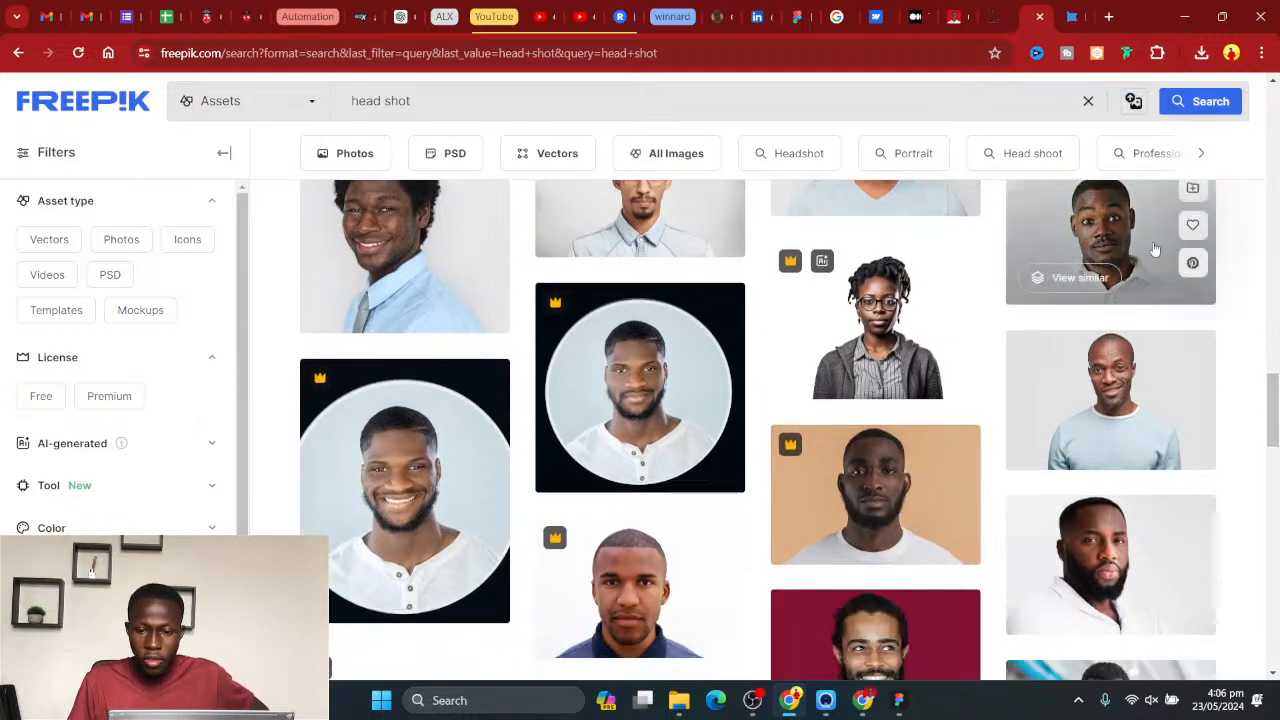
pyautogui.scroll(1, 1146, 268)
pyautogui.click(1108, 295)
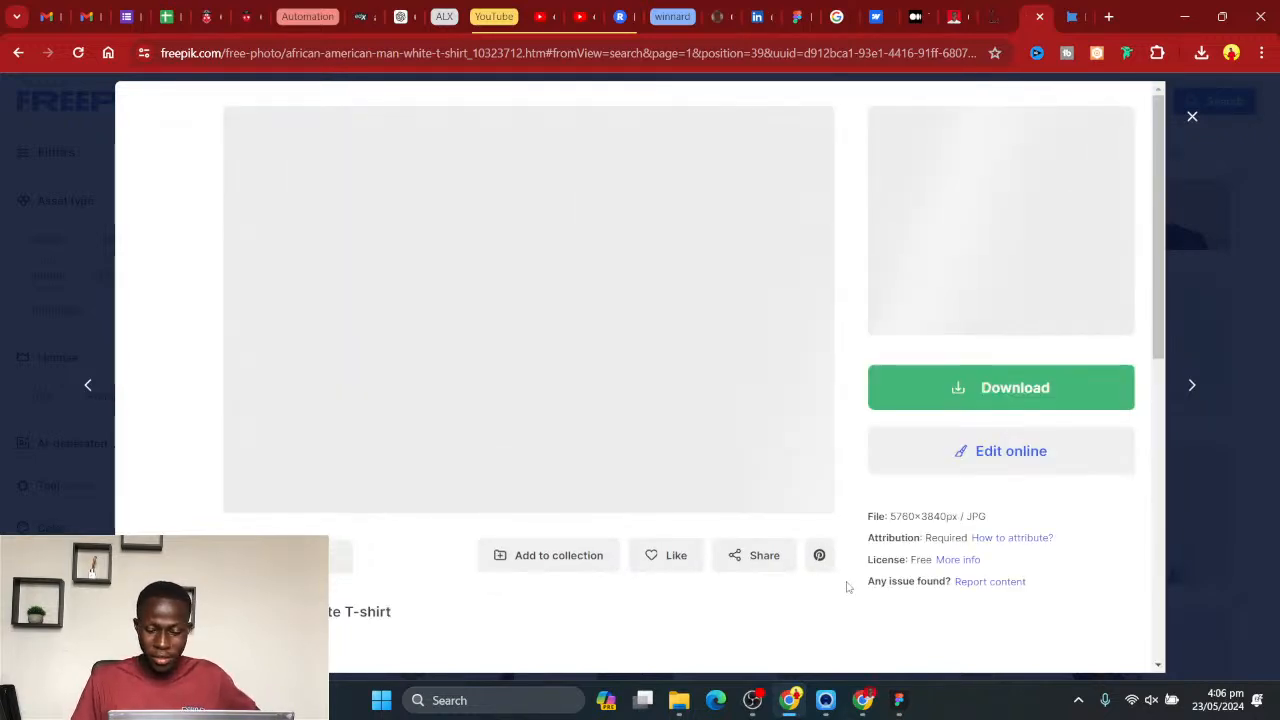
# - Return to Figma and draw a 1440 × 108 rectangle across the full width of Desktop - 1's upper edge
pyautogui.click(898, 700)
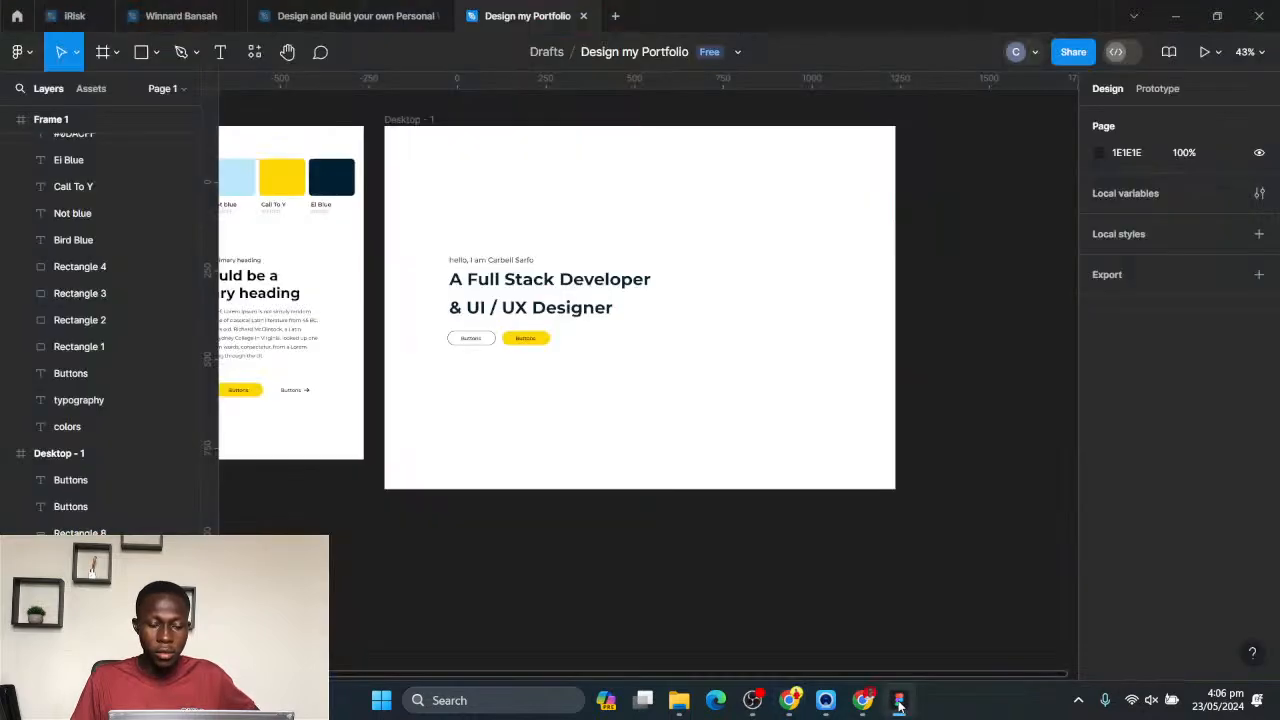
pyautogui.click(898, 703)
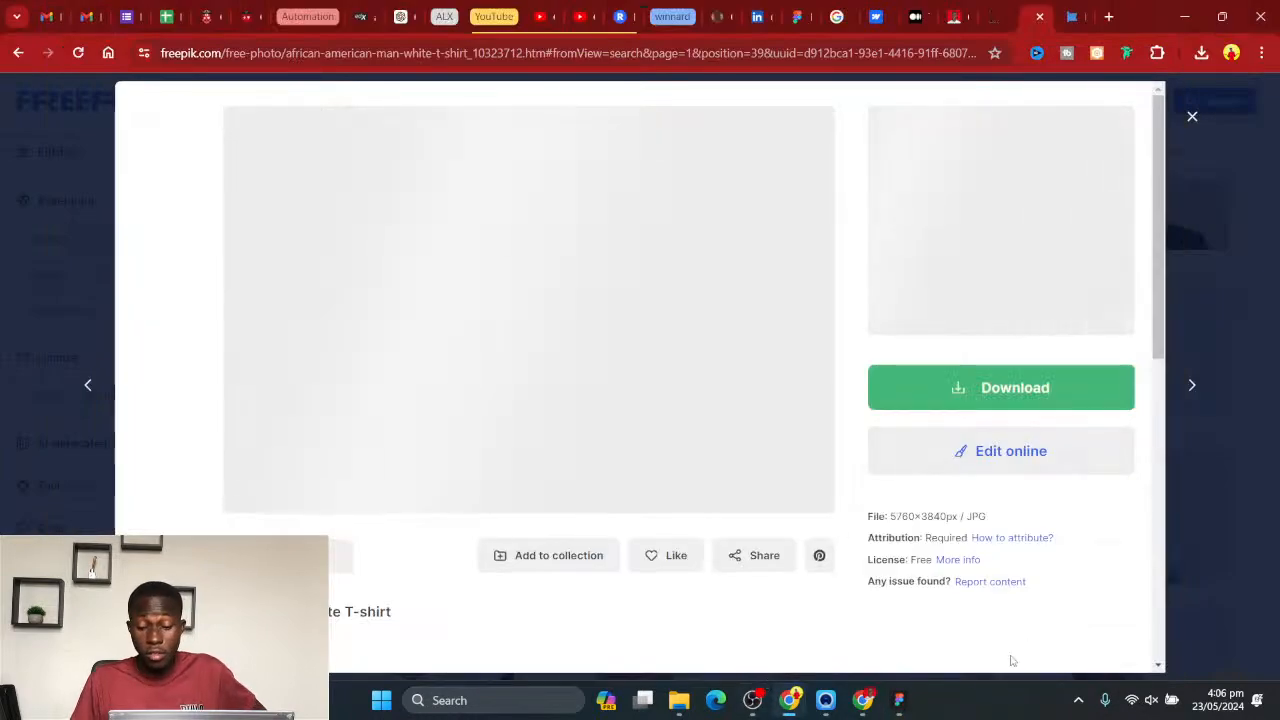
pyautogui.click(900, 702)
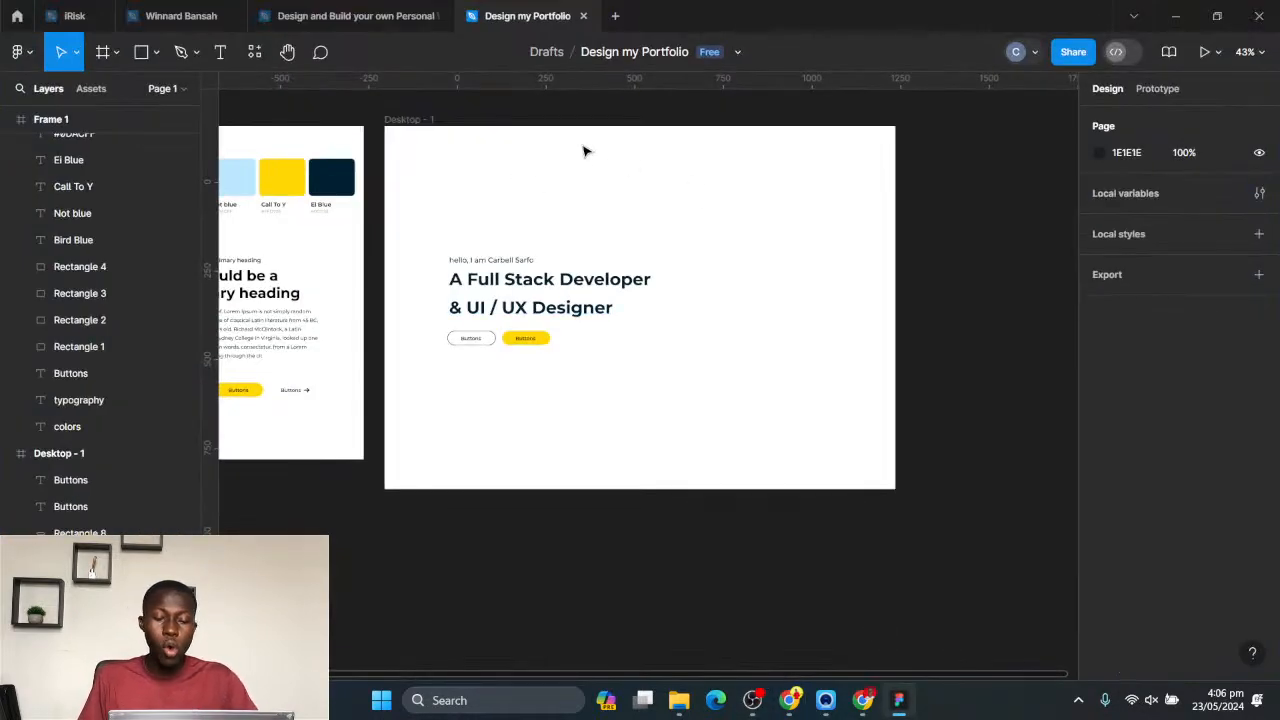
pyautogui.scroll(1, 698, 196)
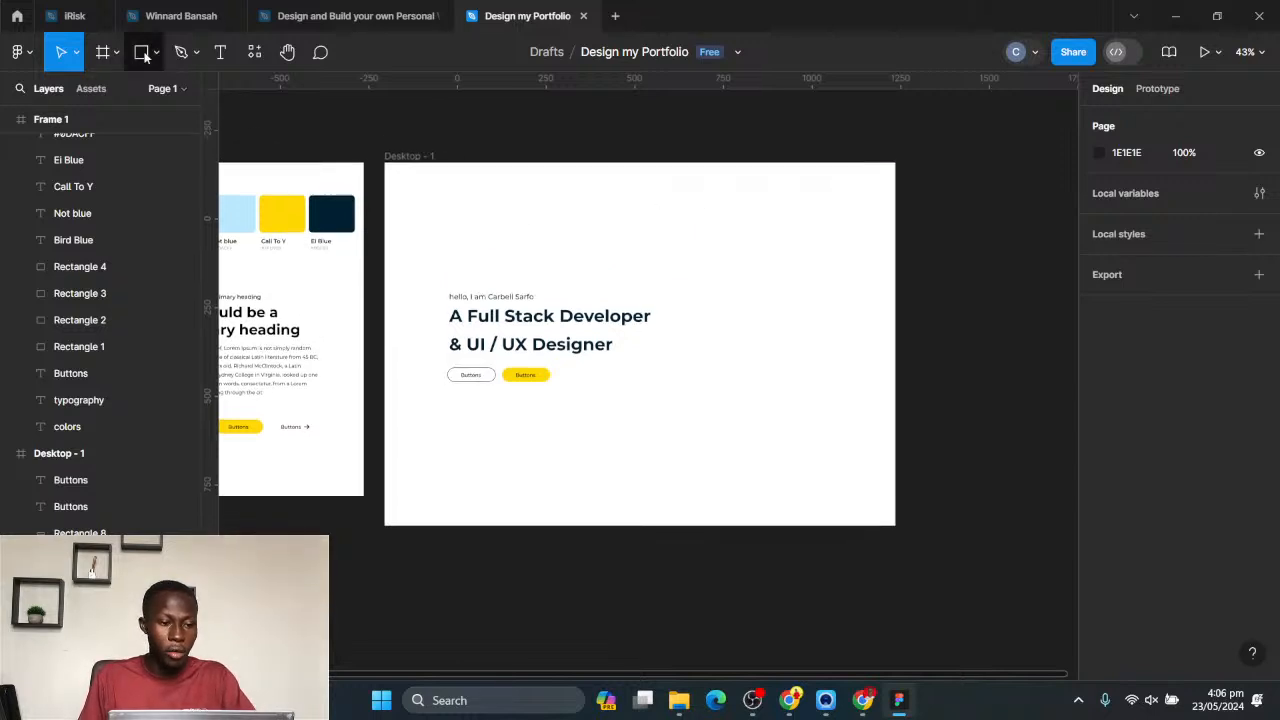
pyautogui.press('r')
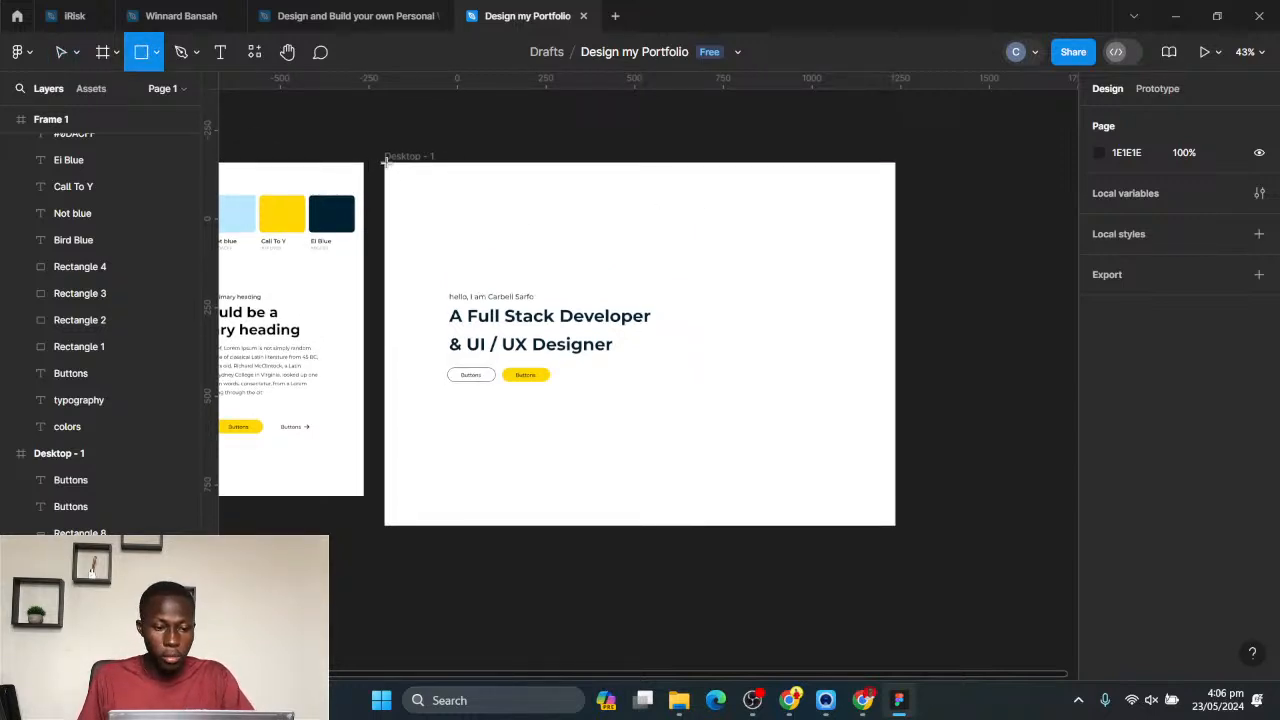
pyautogui.moveTo(386, 162); pyautogui.dragTo(897, 201)
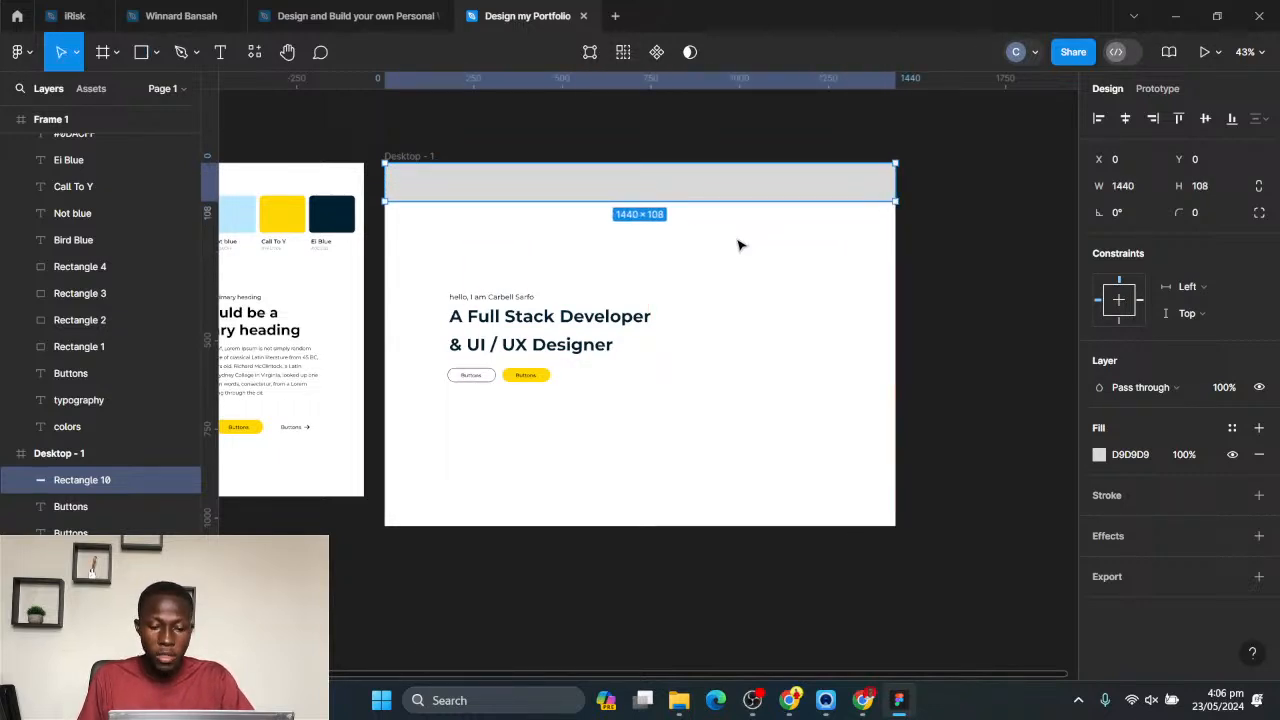
pyautogui.click(480, 243)
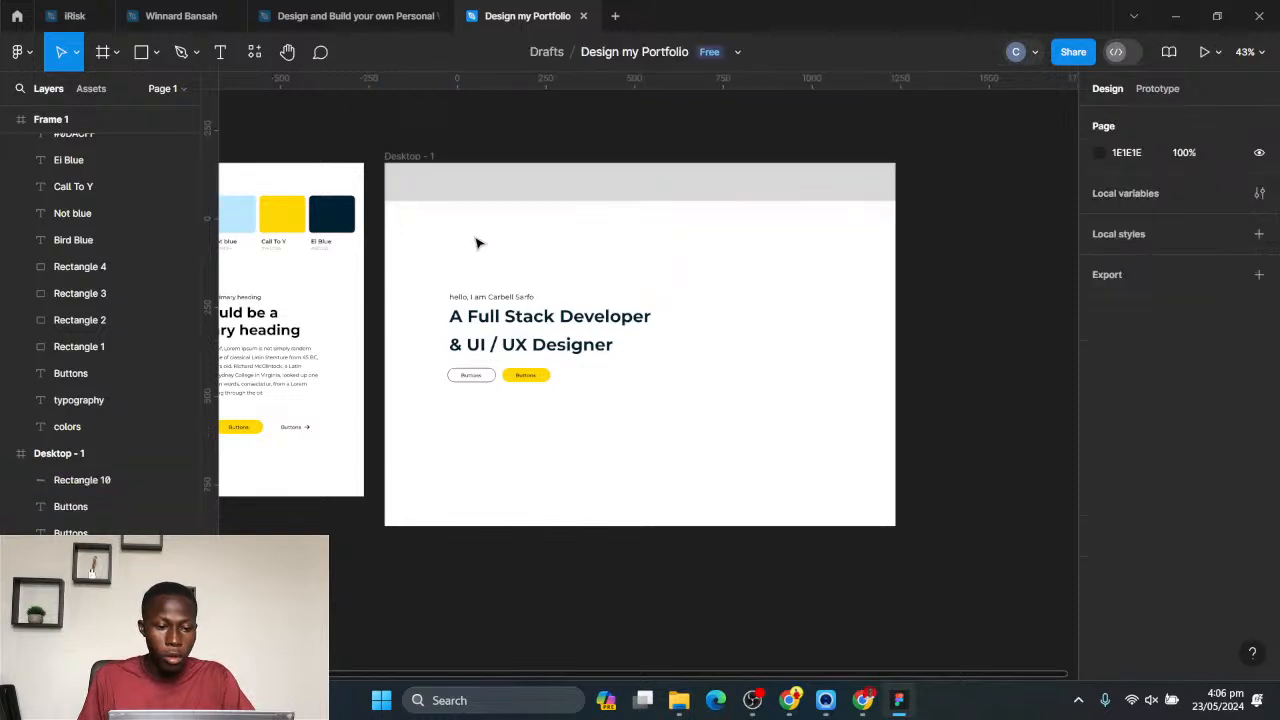
pyautogui.click(409, 191)
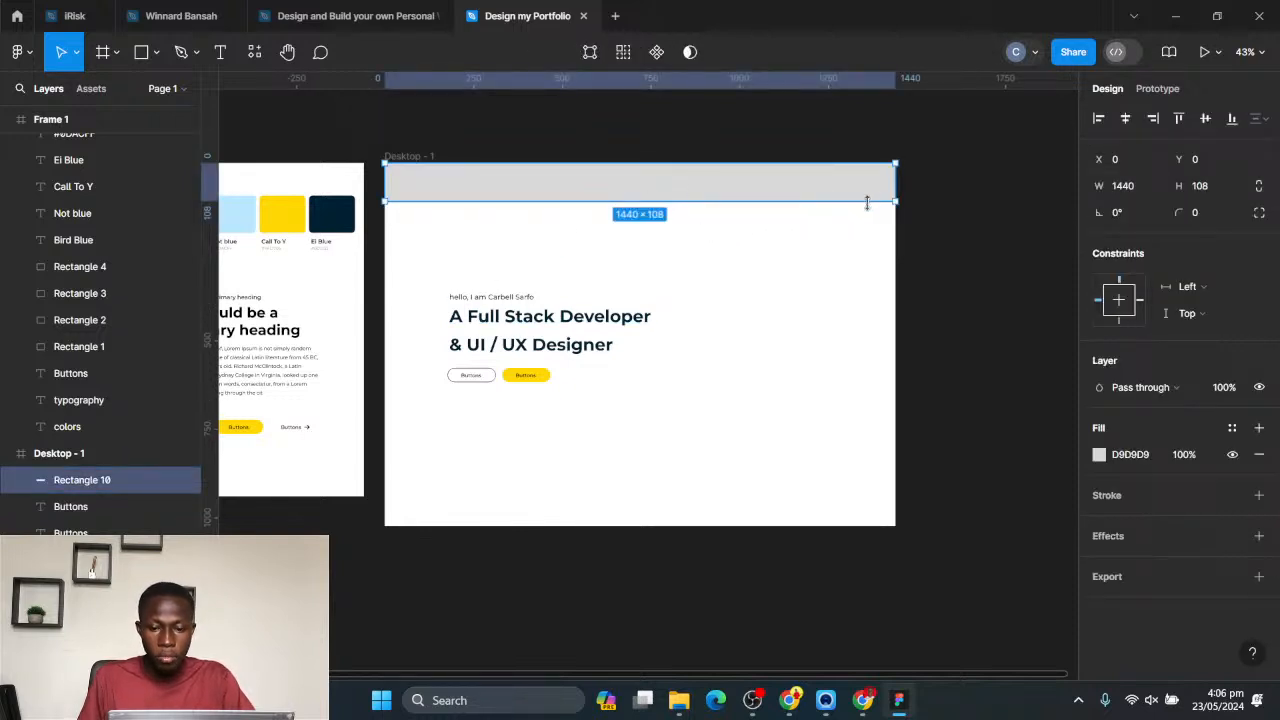
# - Add the text "logo" to Desktop - 1 just below the grey header rectangle
pyautogui.scroll(2, 775, 171)
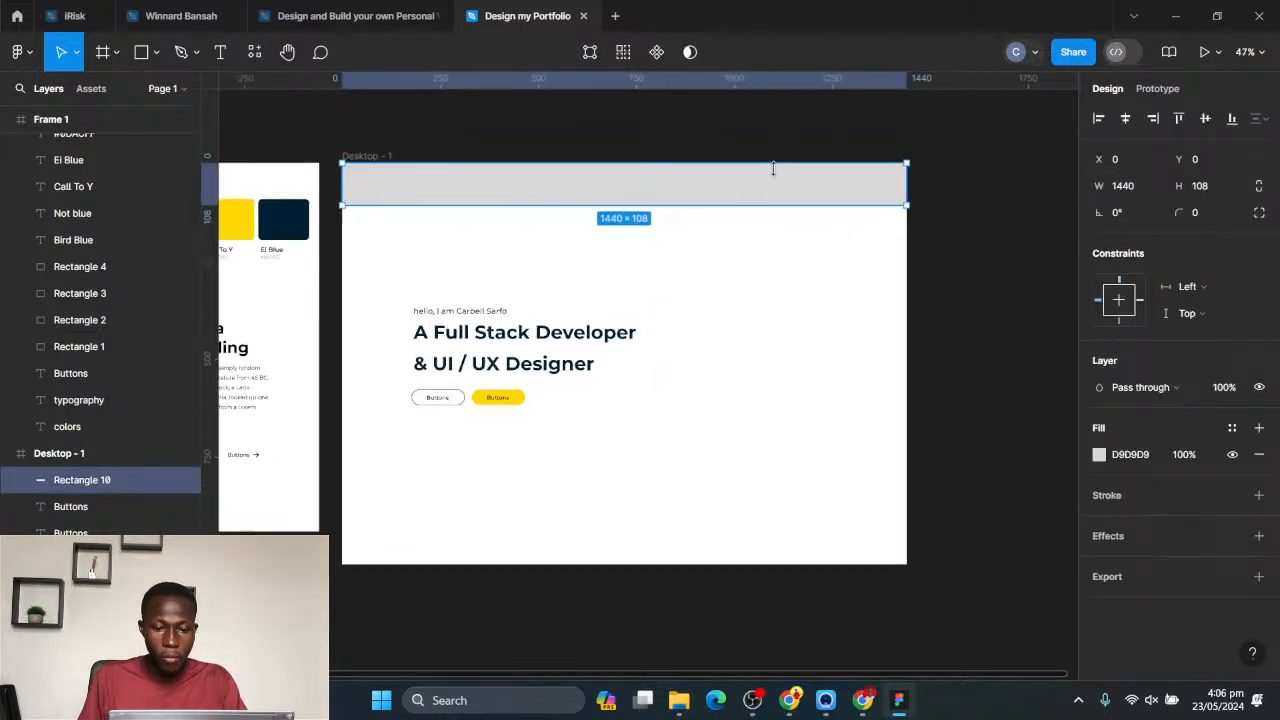
pyautogui.scroll(1, 463, 200)
pyautogui.scroll(1, 463, 201)
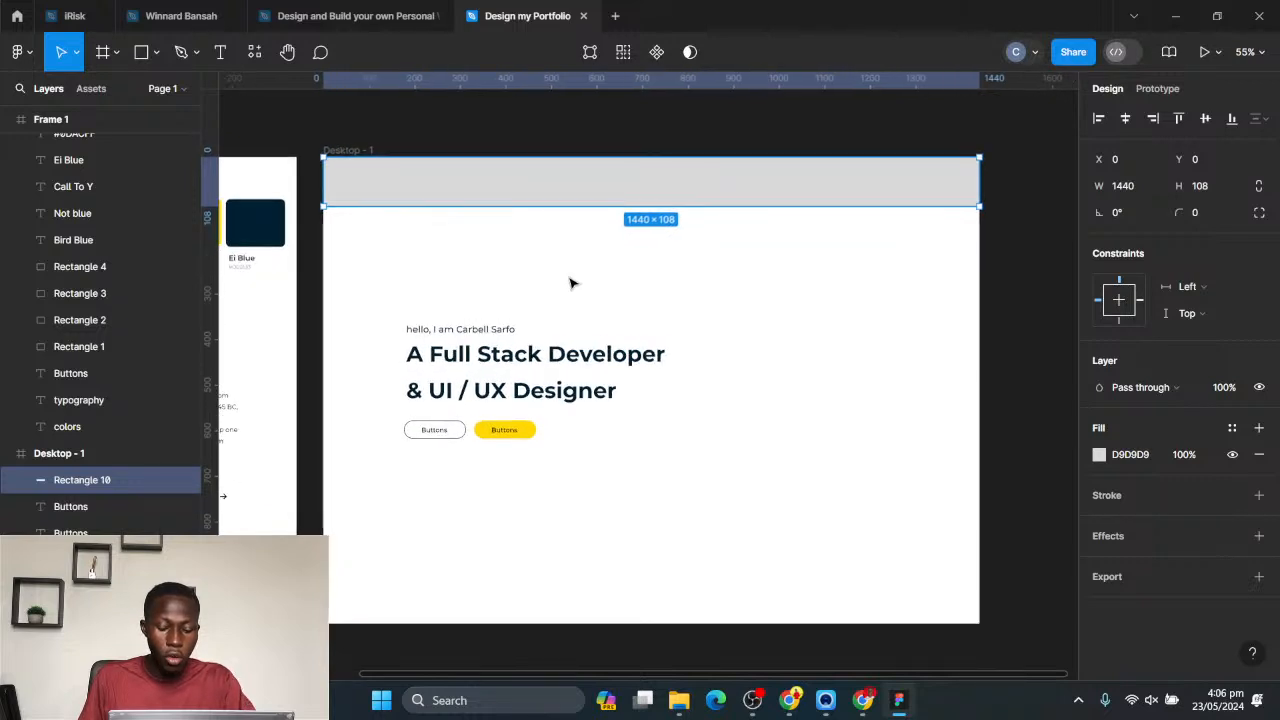
pyautogui.click(463, 250)
pyautogui.click(220, 52)
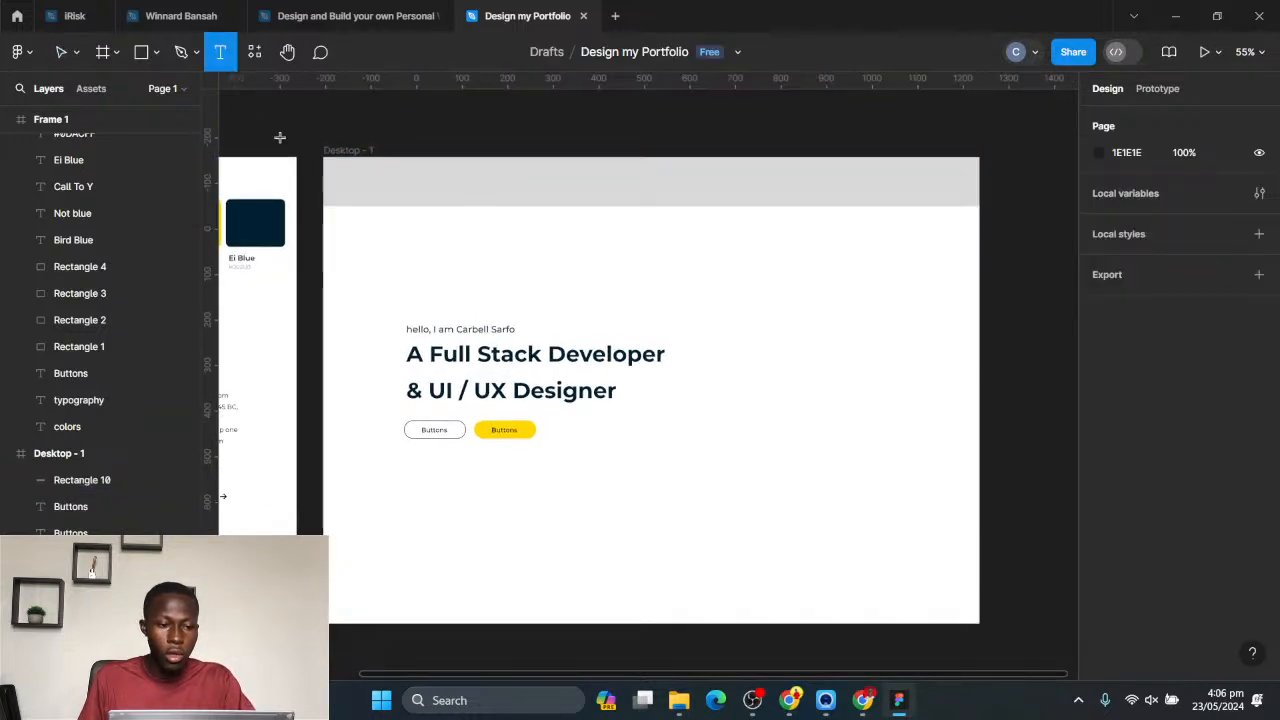
pyautogui.click(502, 237)
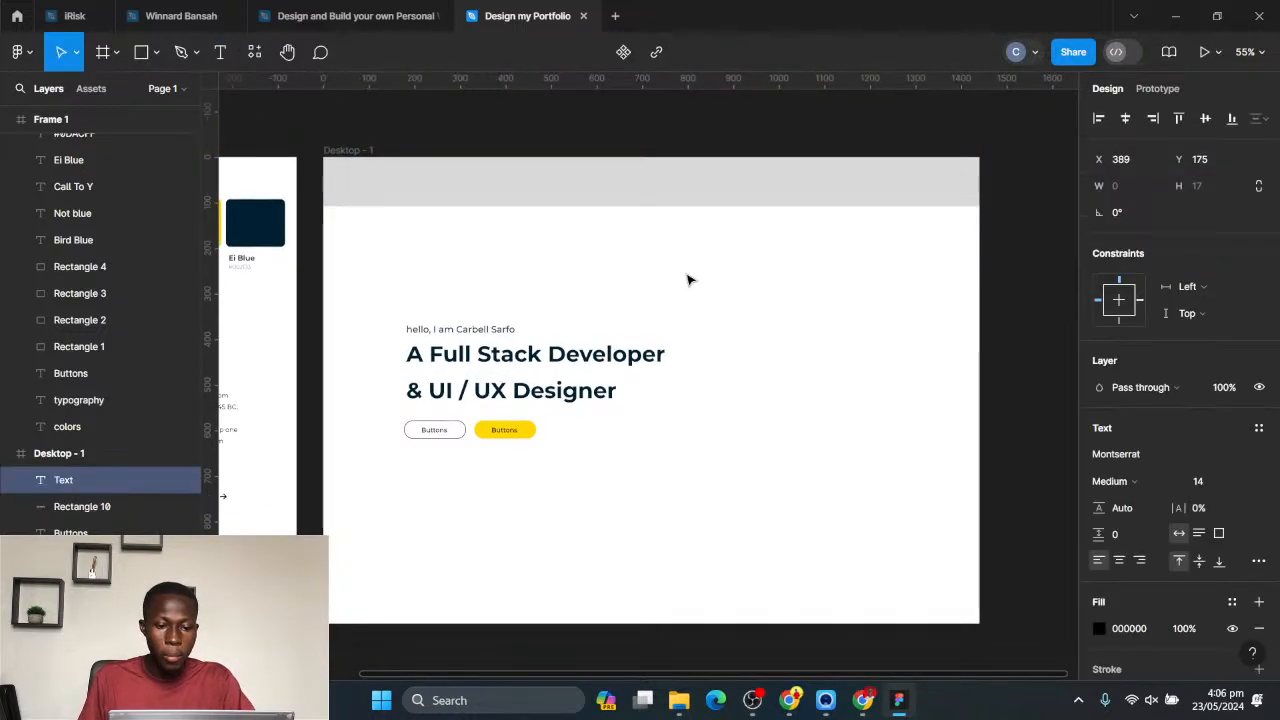
pyautogui.write('logo')
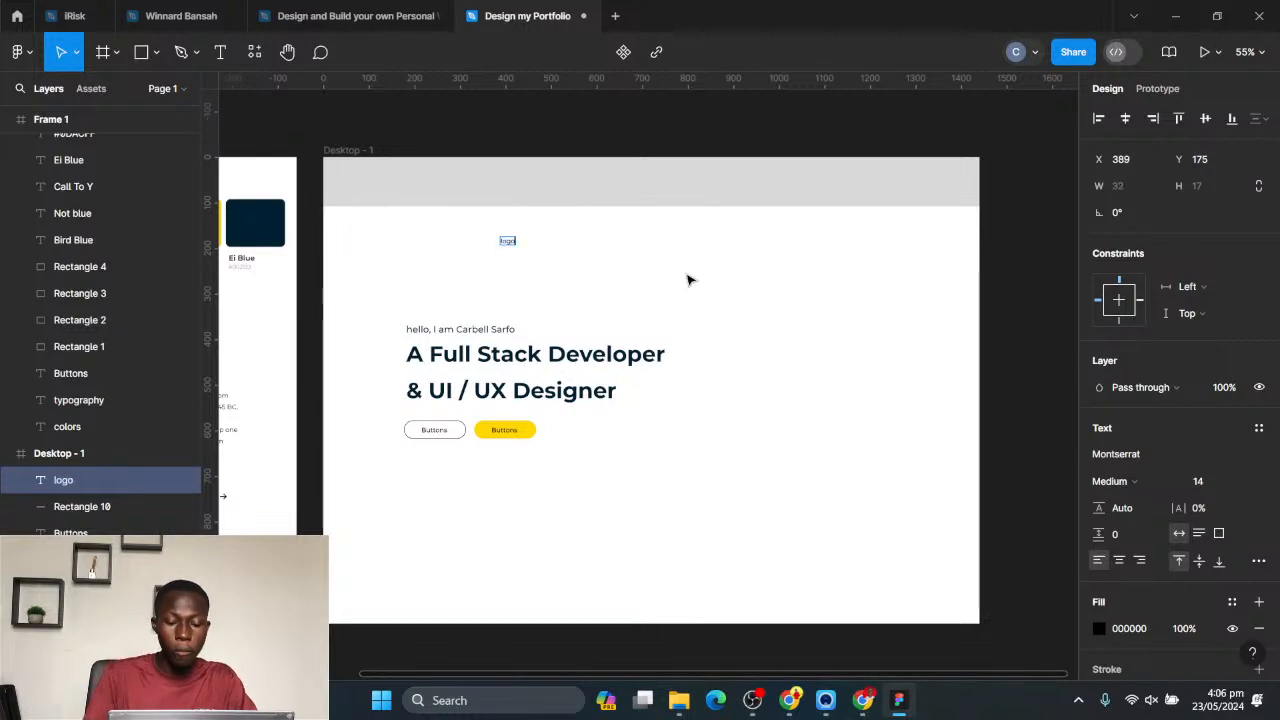
pyautogui.press('Escape')
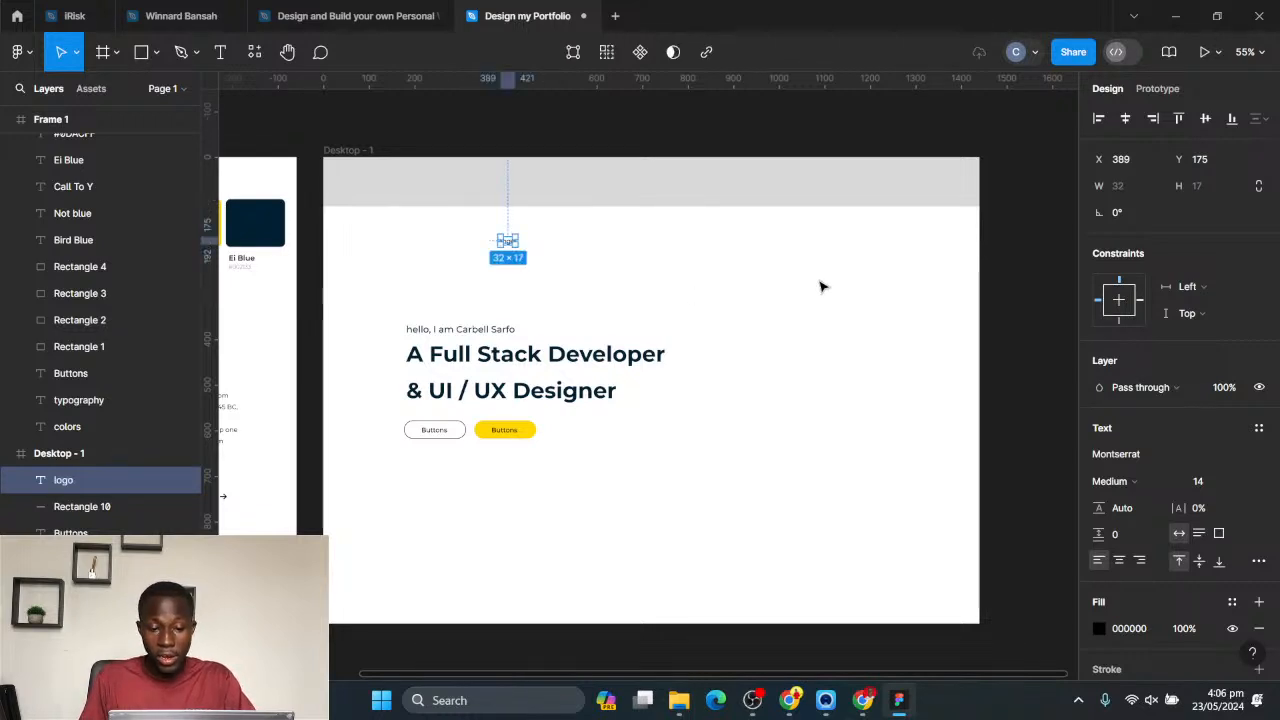
# - Set the logo text to Mortend Bold, size 32, and place it in the grey header bar at X 177, Y 38
pyautogui.click(720, 303)
pyautogui.click(507, 242)
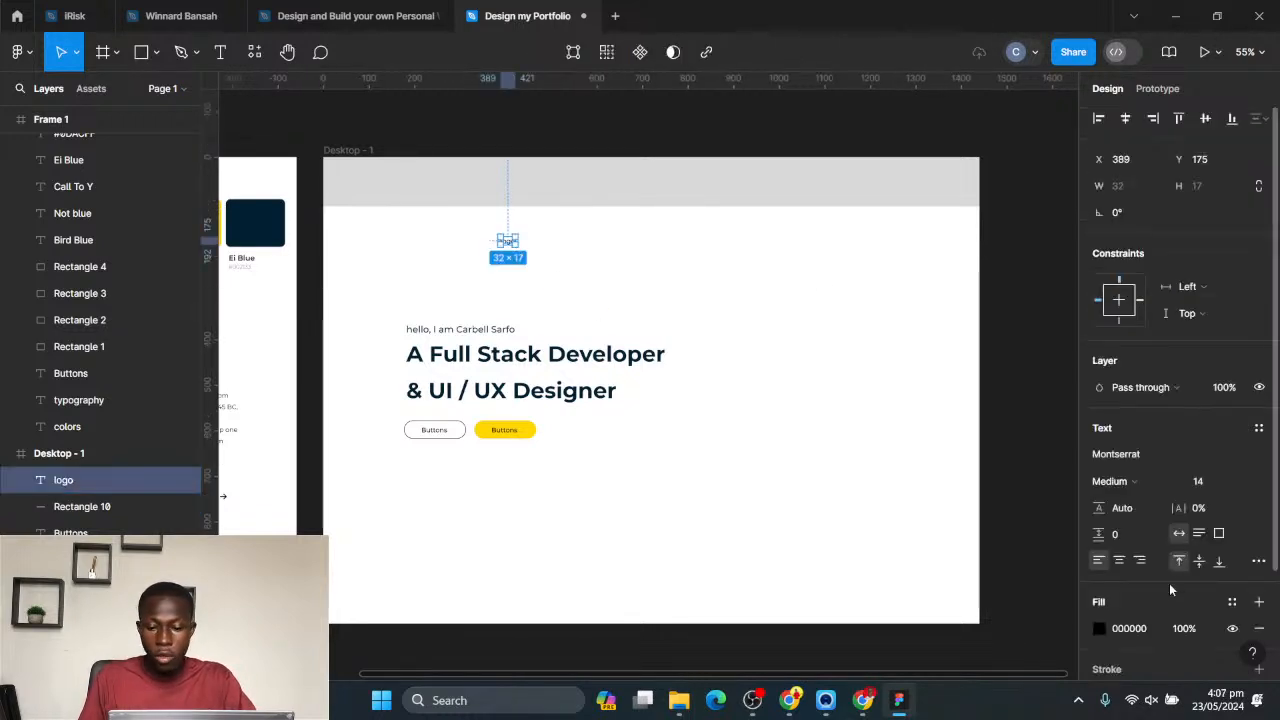
pyautogui.click(1122, 455)
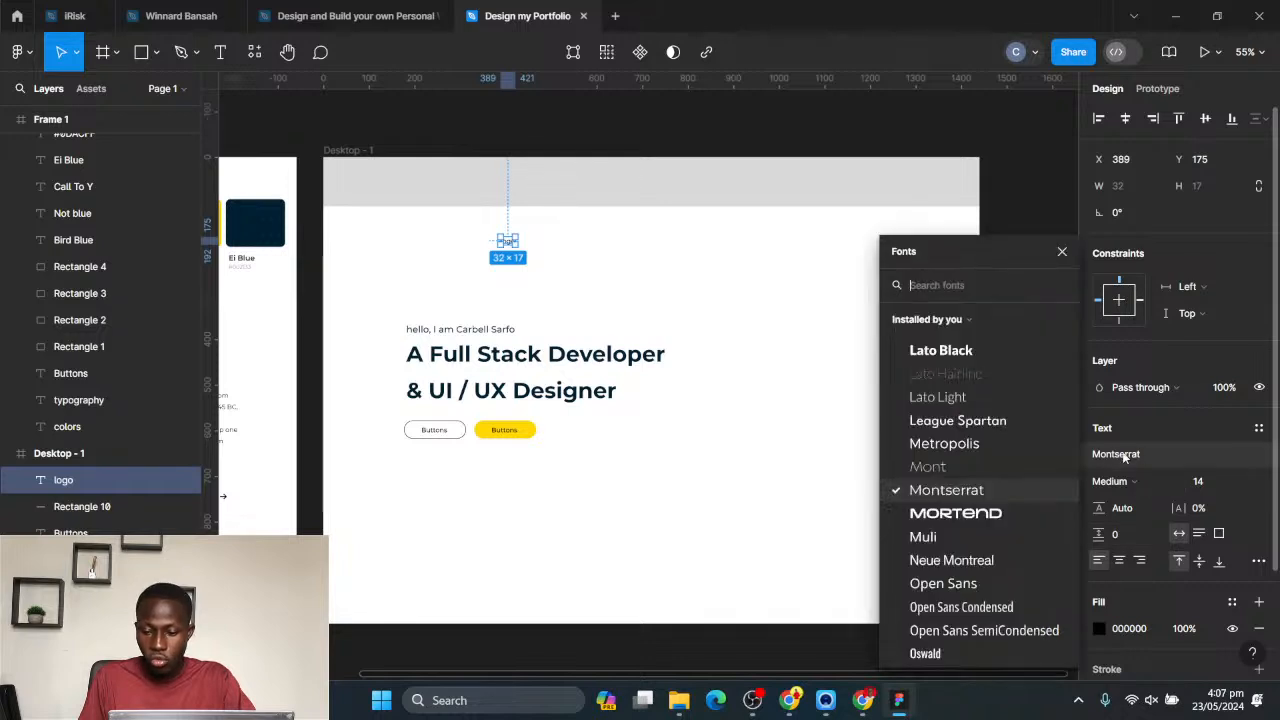
pyautogui.click(978, 514)
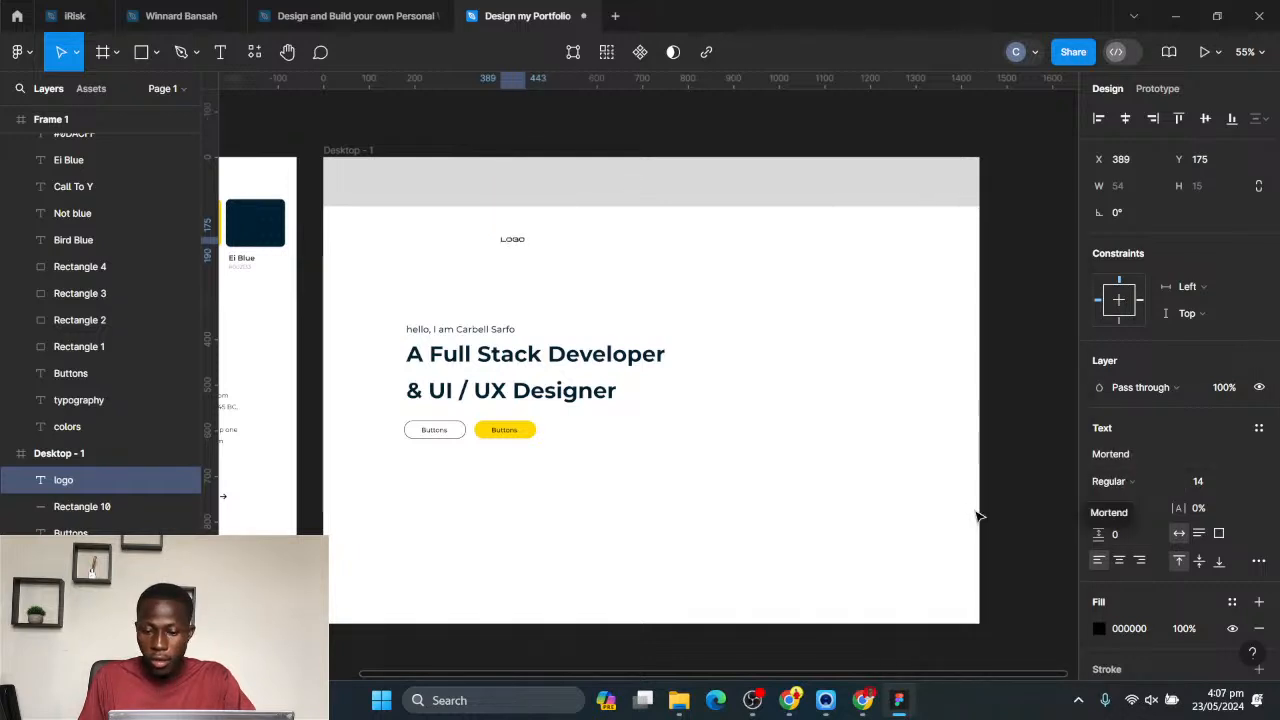
pyautogui.moveTo(529, 247); pyautogui.dragTo(436, 184)
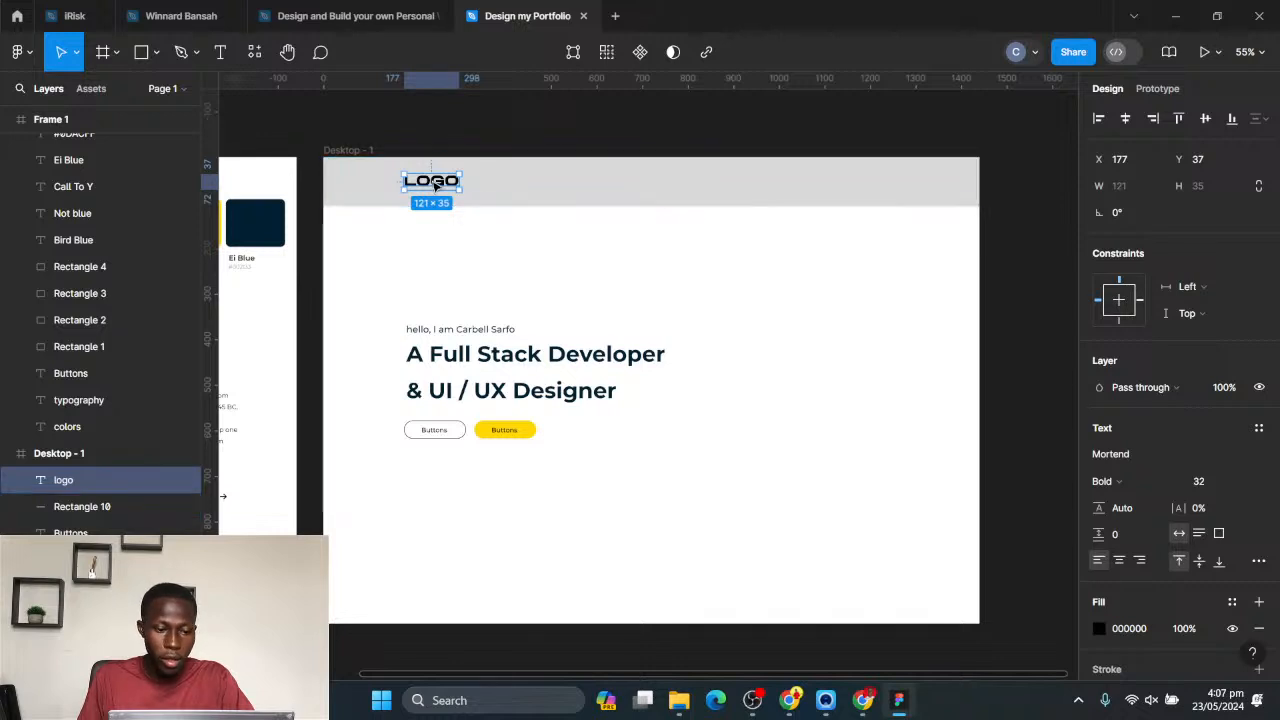
pyautogui.moveTo(431, 186); pyautogui.dragTo(432, 183)
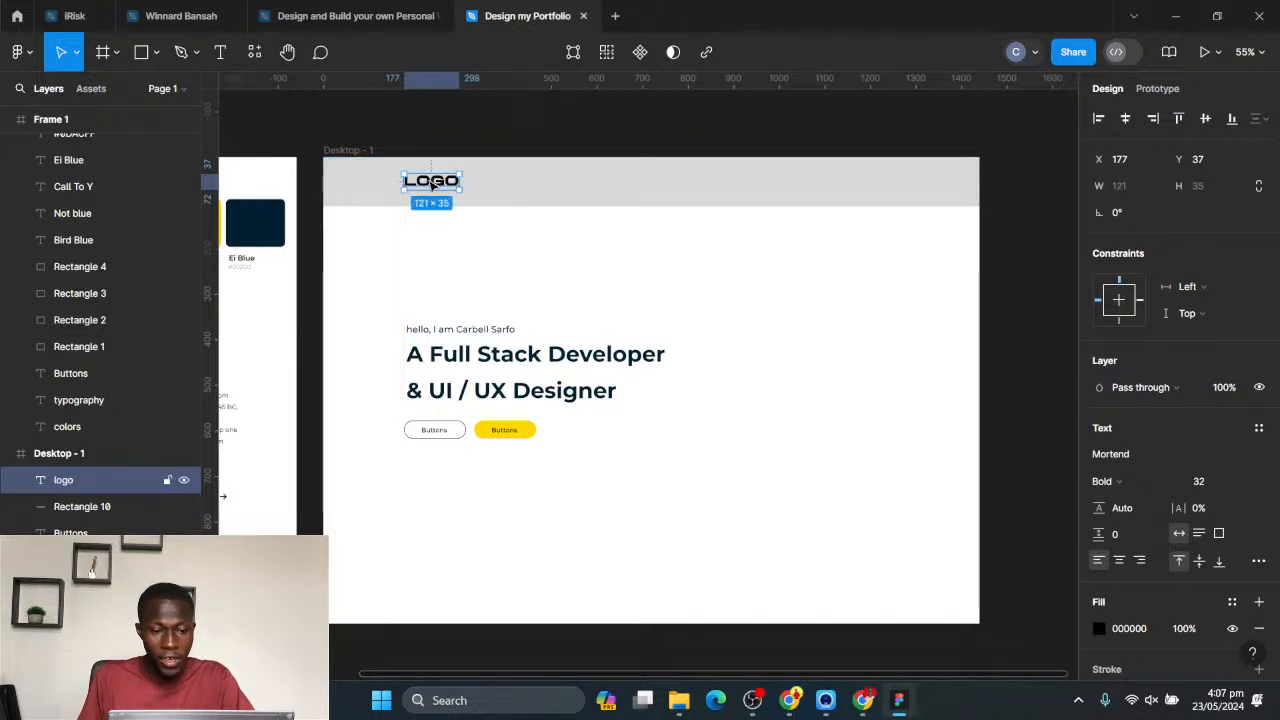
pyautogui.click(603, 274)
pyautogui.click(436, 185)
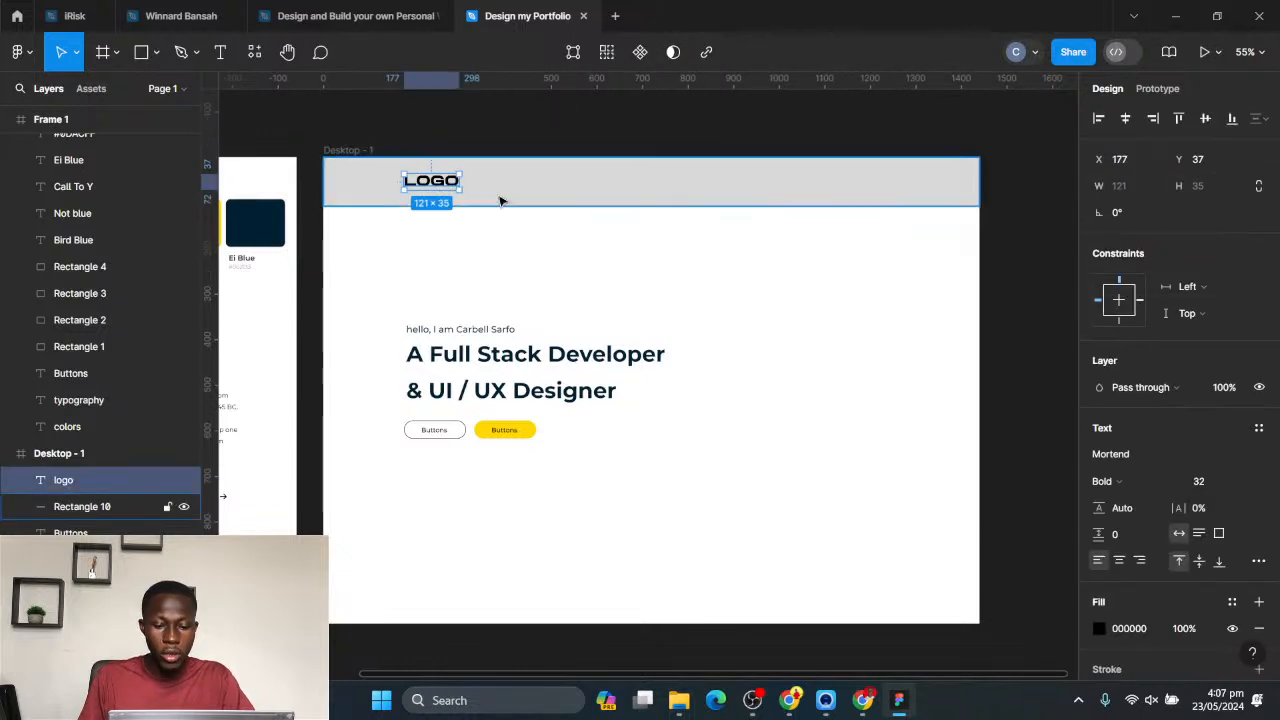
pyautogui.click(738, 260)
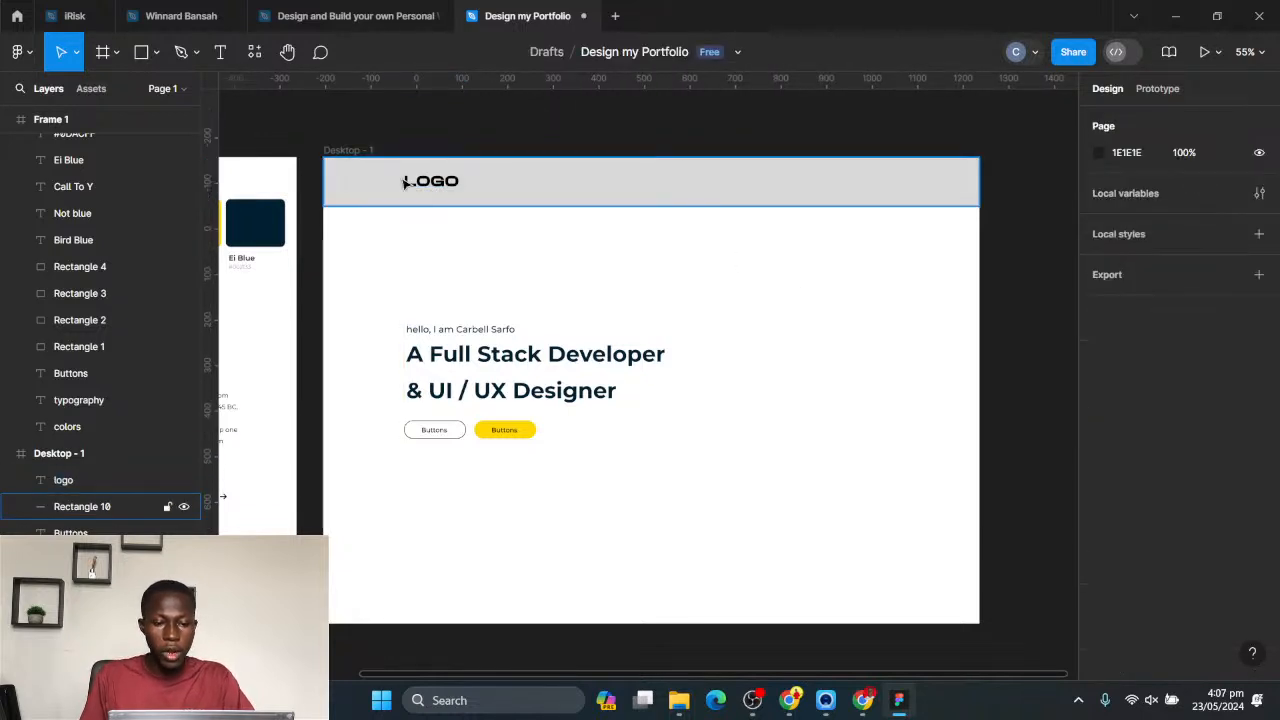
# - Colour the logo's letters individually: L bright blue, first O yellow FFD703, G dark navy 002133 and last O white FFFFFF
pyautogui.click(410, 183)
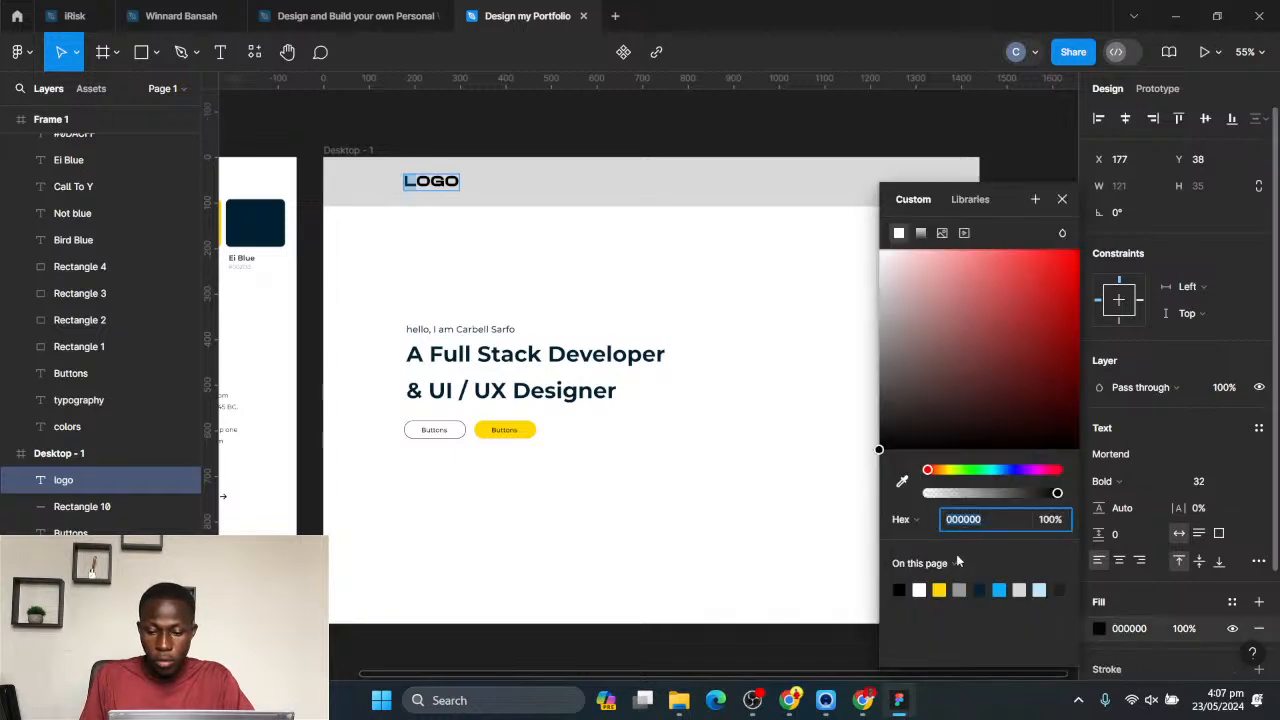
pyautogui.click(999, 589)
pyautogui.hotkey('ctrl', 'z')
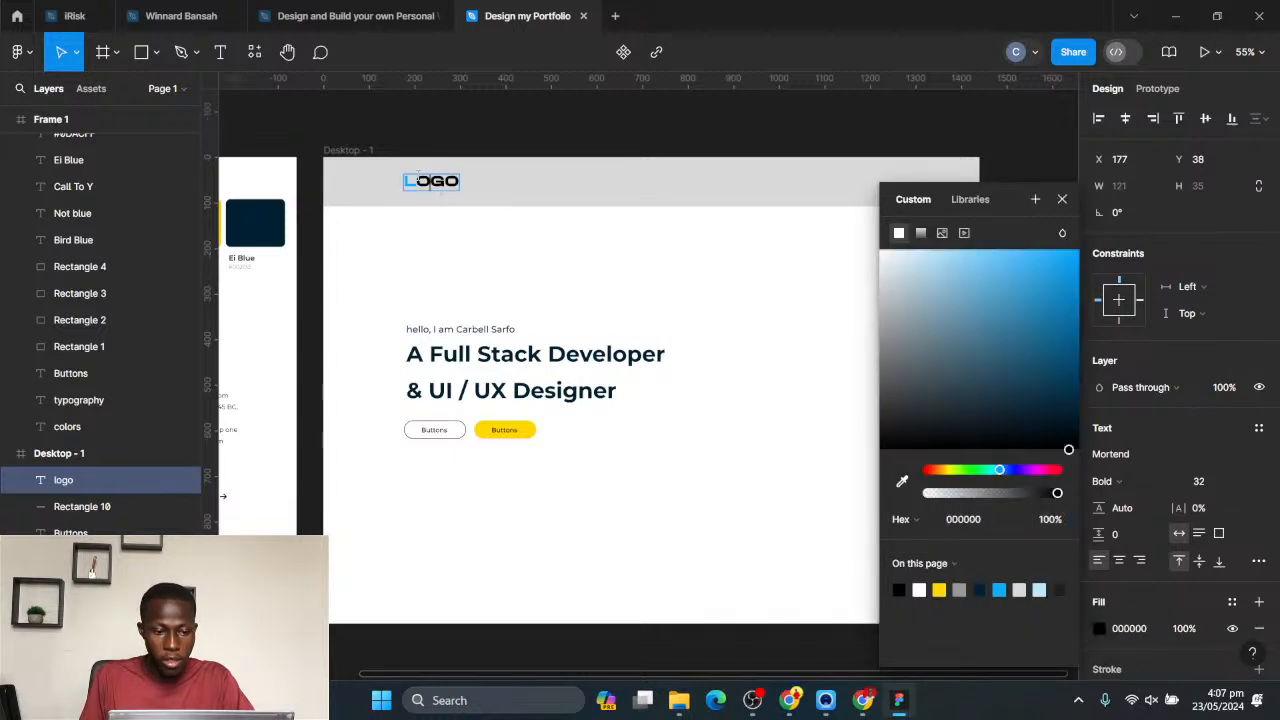
pyautogui.click(940, 589)
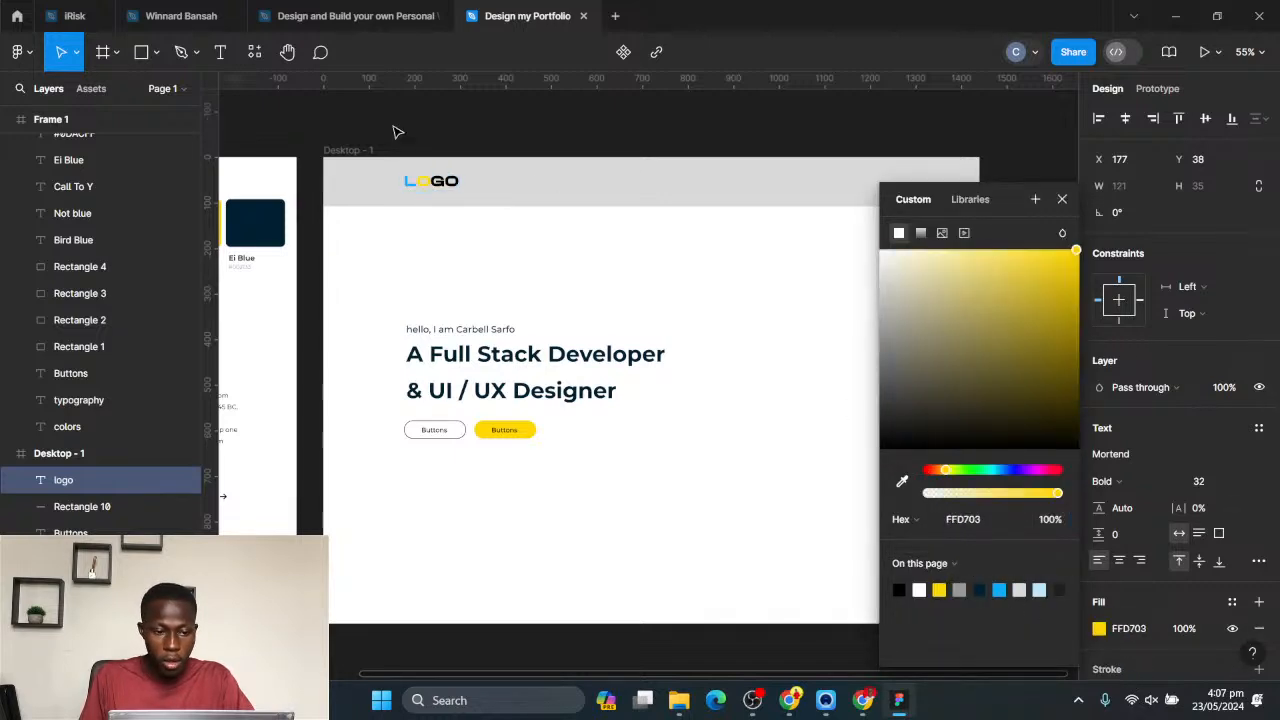
pyautogui.click(443, 183)
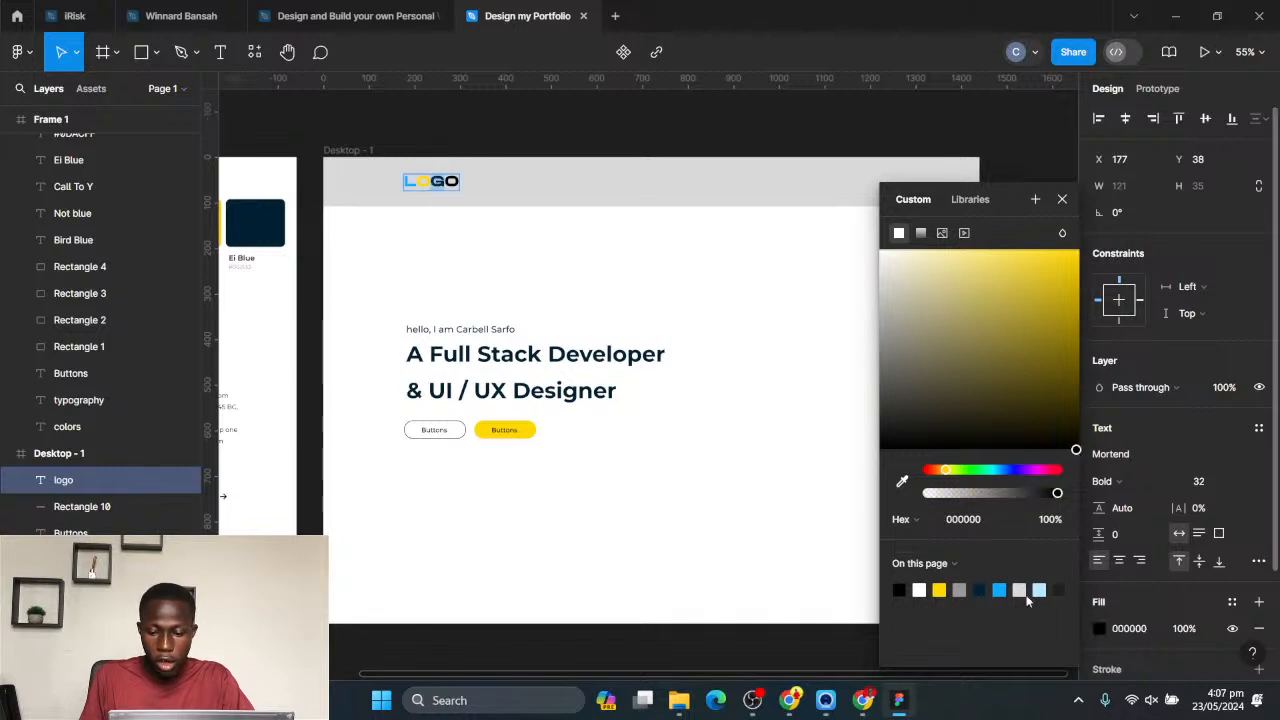
pyautogui.click(982, 588)
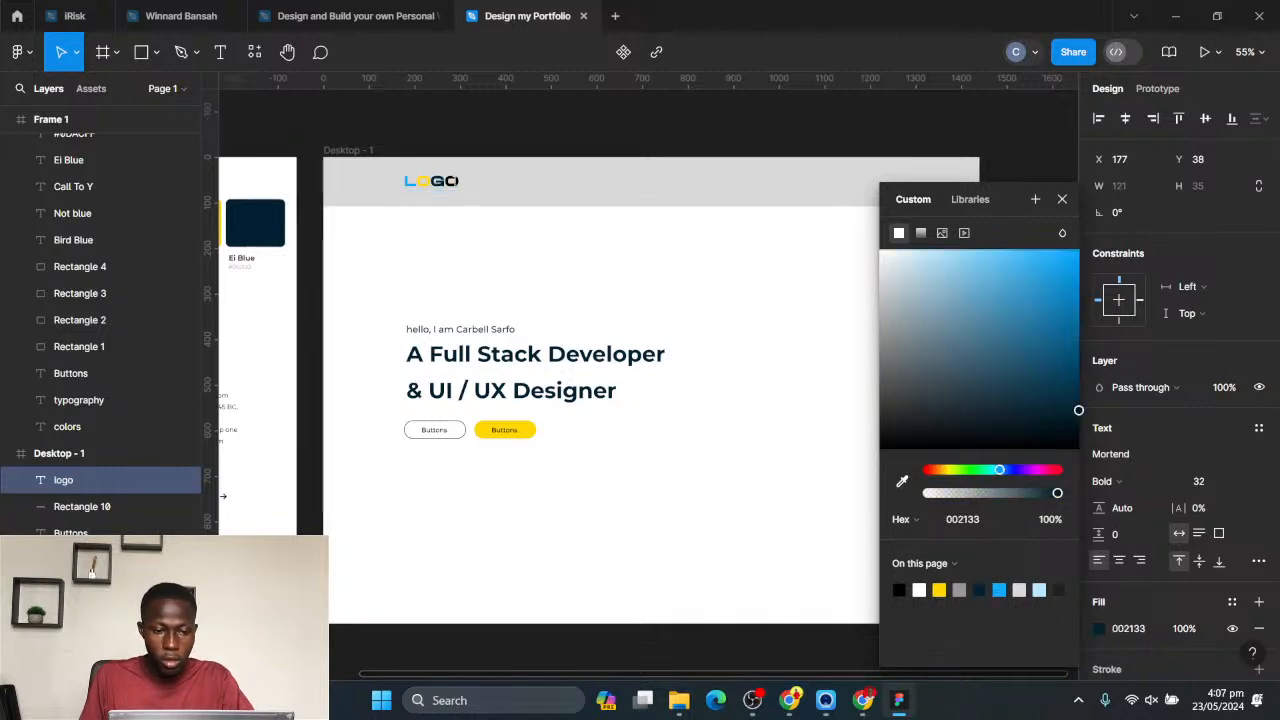
pyautogui.click(920, 588)
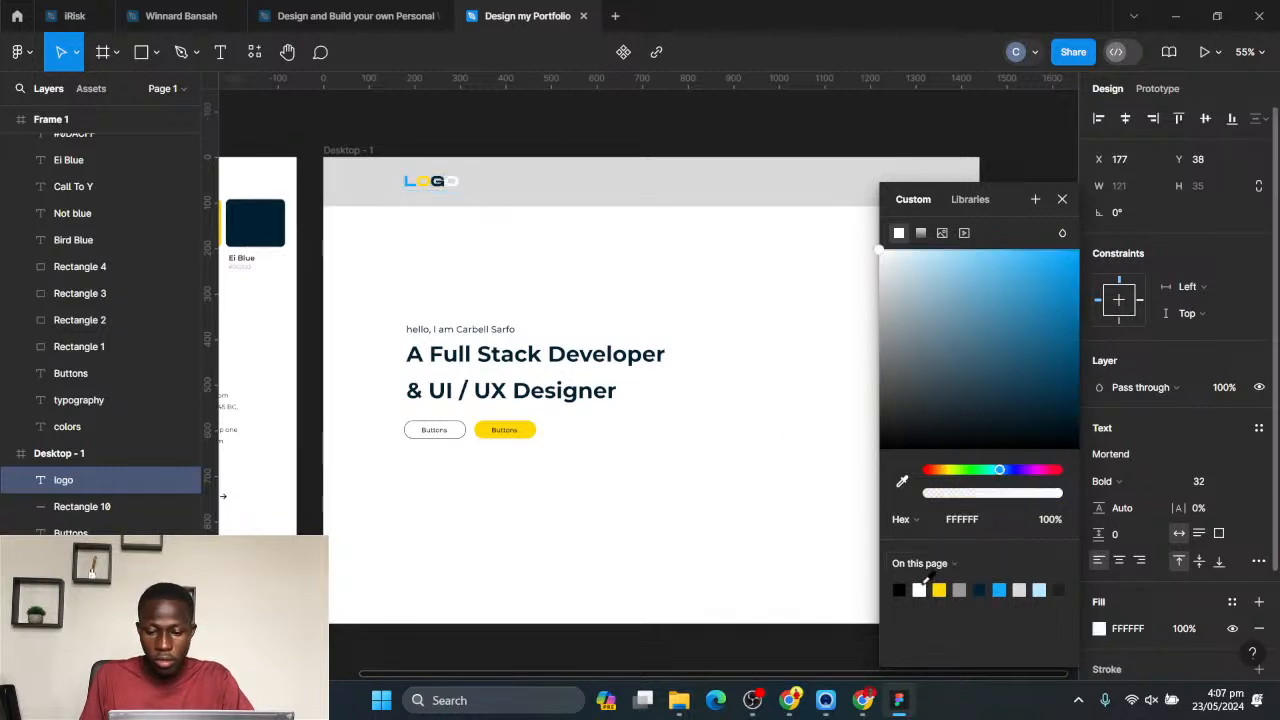
pyautogui.press('Escape')
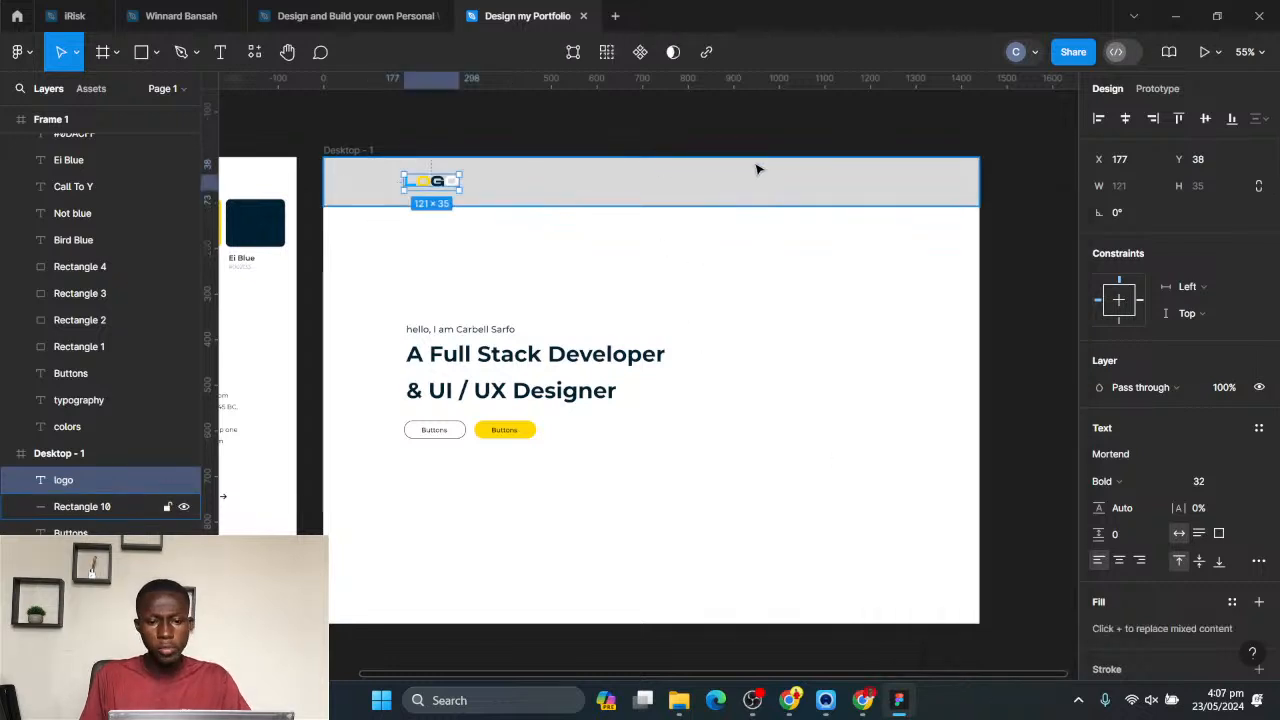
# - Add the text "Home" to Desktop - 1 below the grey header bar, at X 849, Y 253
pyautogui.scroll(1, 745, 163)
pyautogui.moveTo(581, 180); pyautogui.dragTo(571, 214)
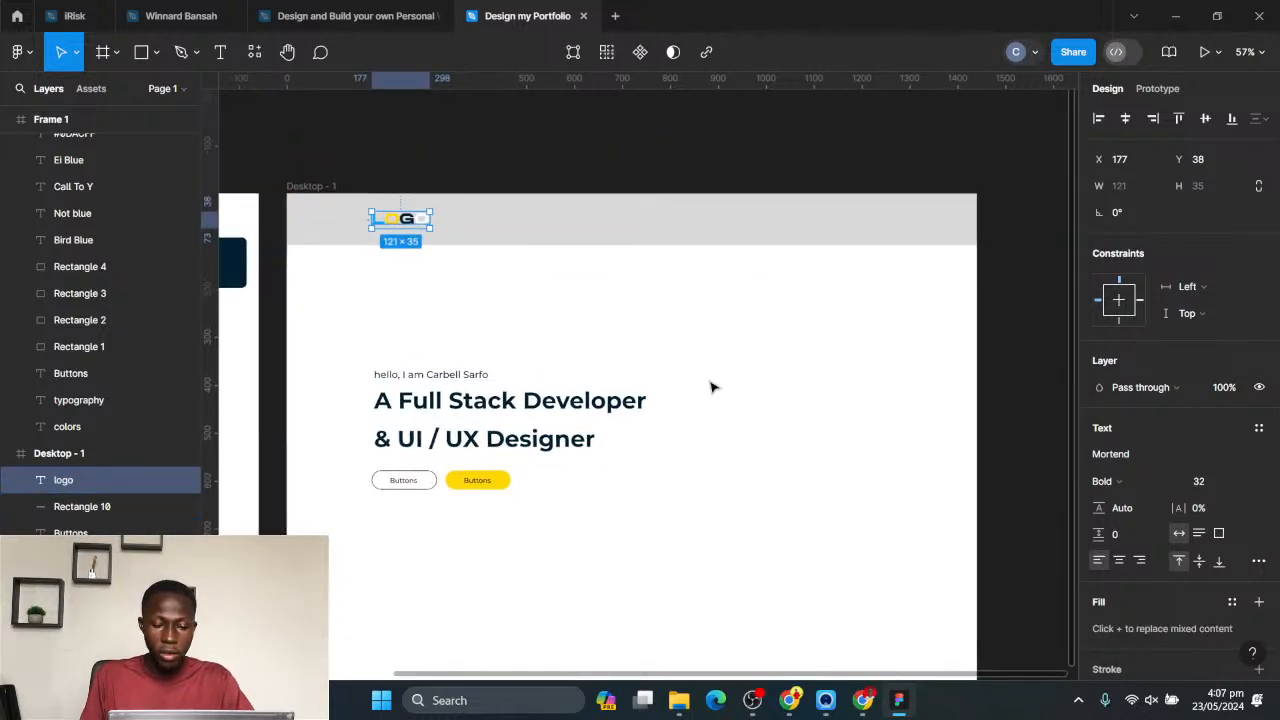
pyautogui.click(640, 311)
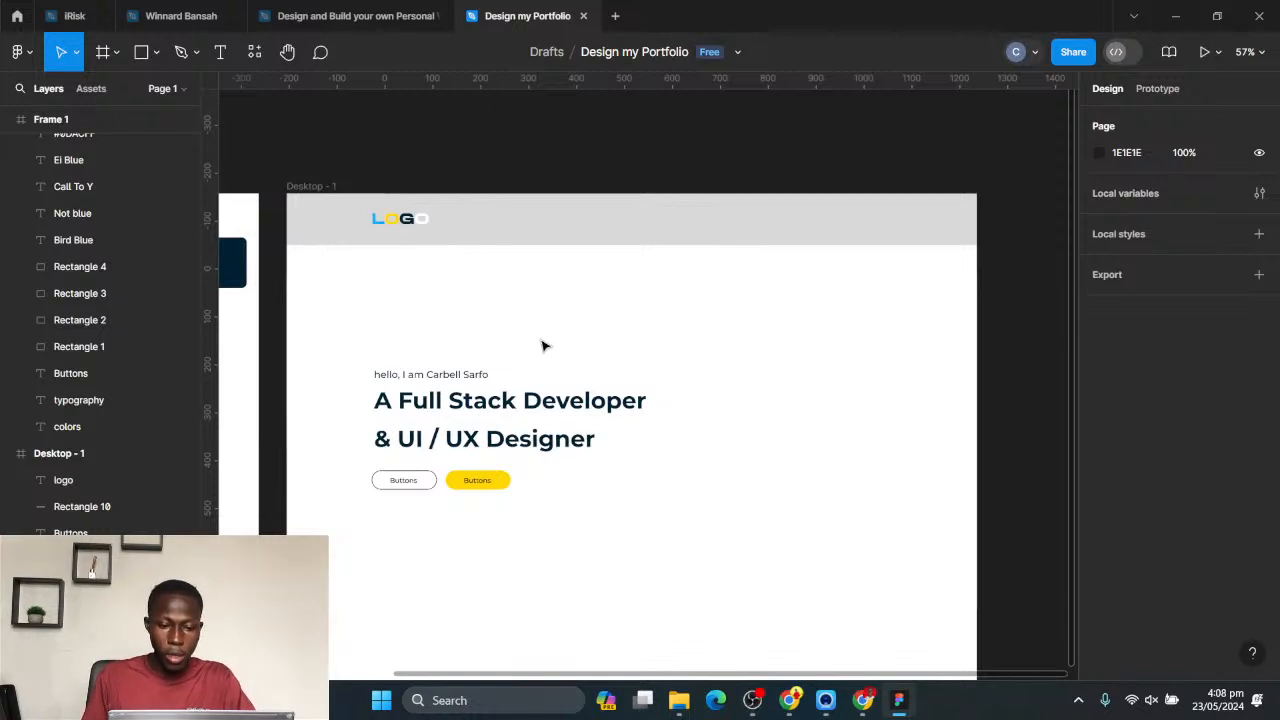
pyautogui.click(220, 52)
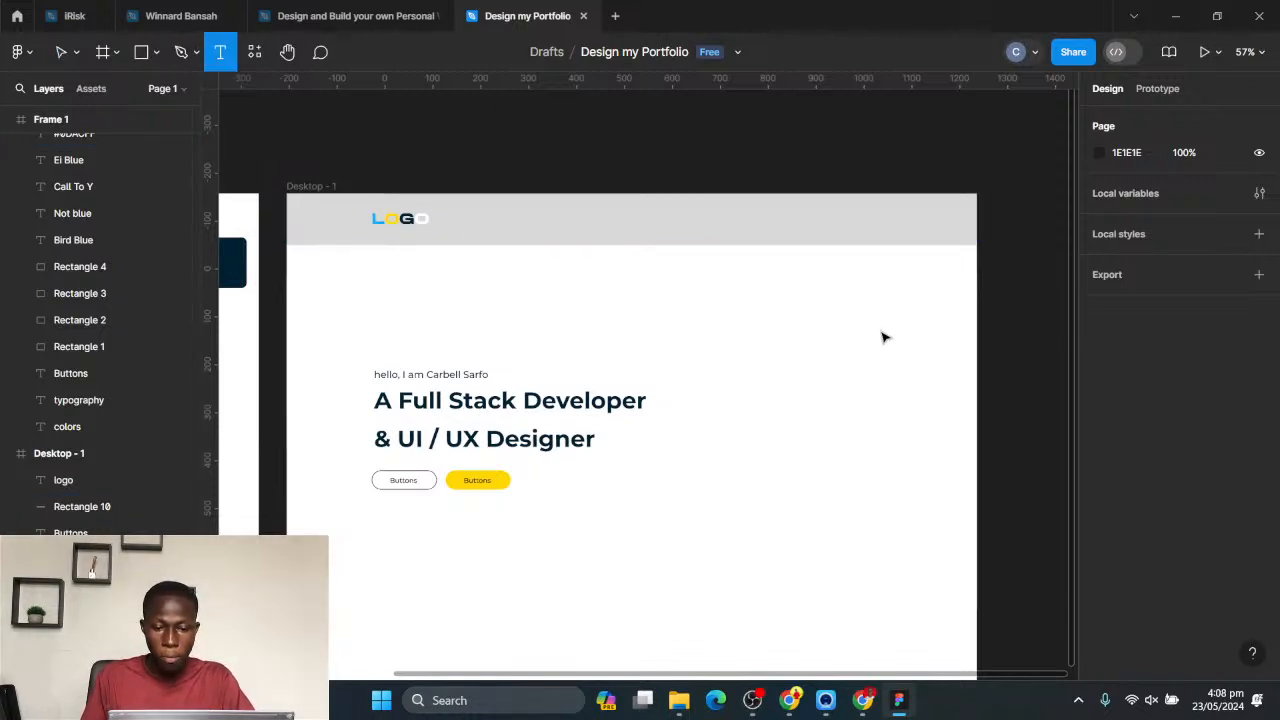
pyautogui.click(694, 321)
pyautogui.write('Home')
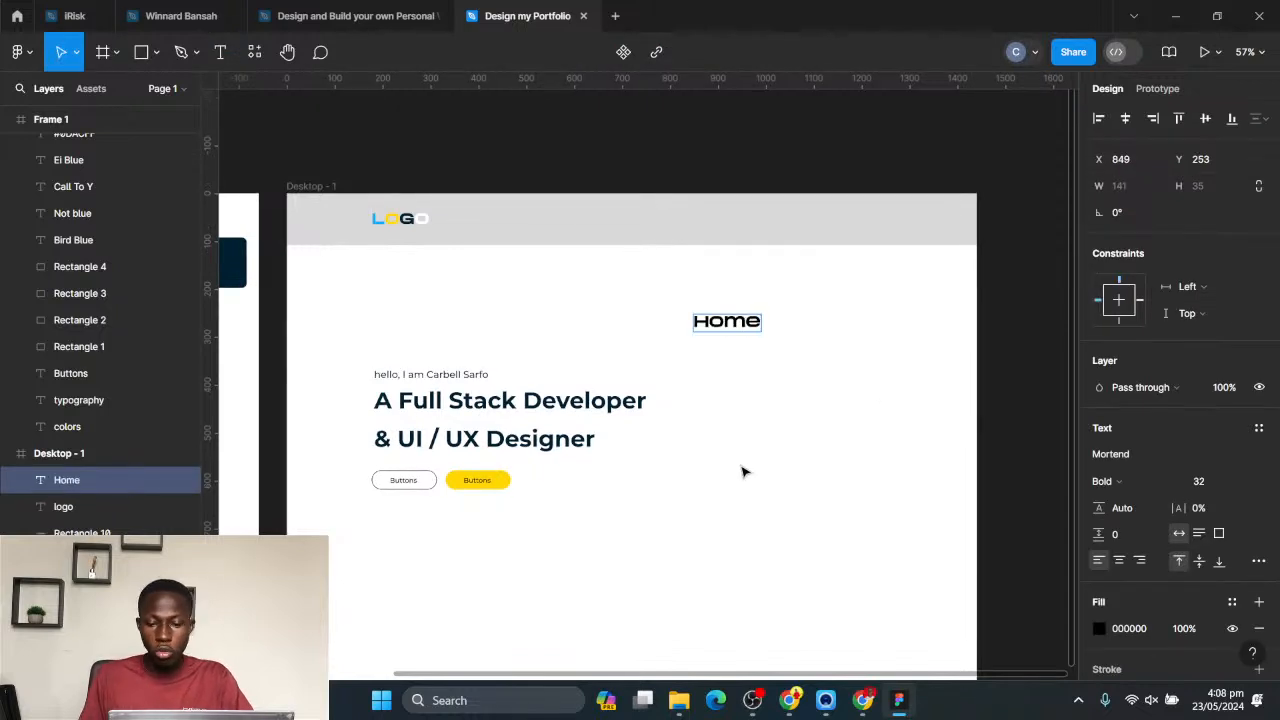
pyautogui.press('Escape')
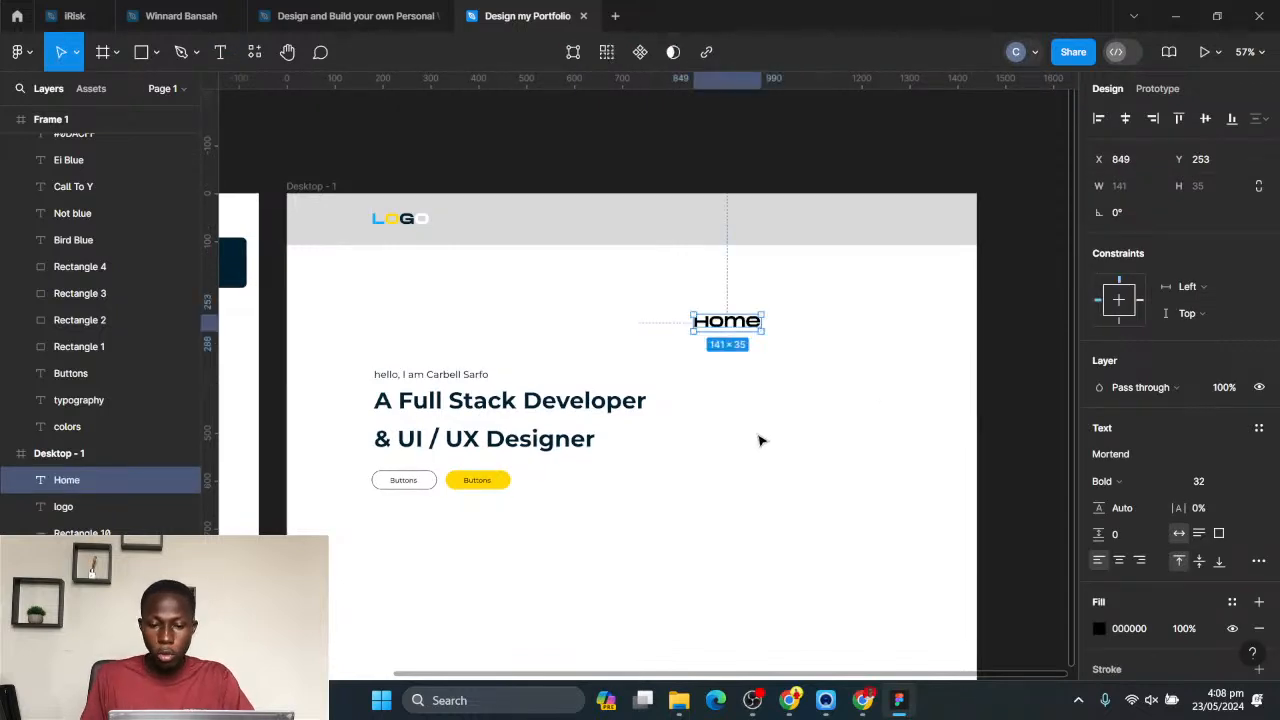
# - Set the Home text to Montserrat SemiBold, size 16
pyautogui.click(1112, 455)
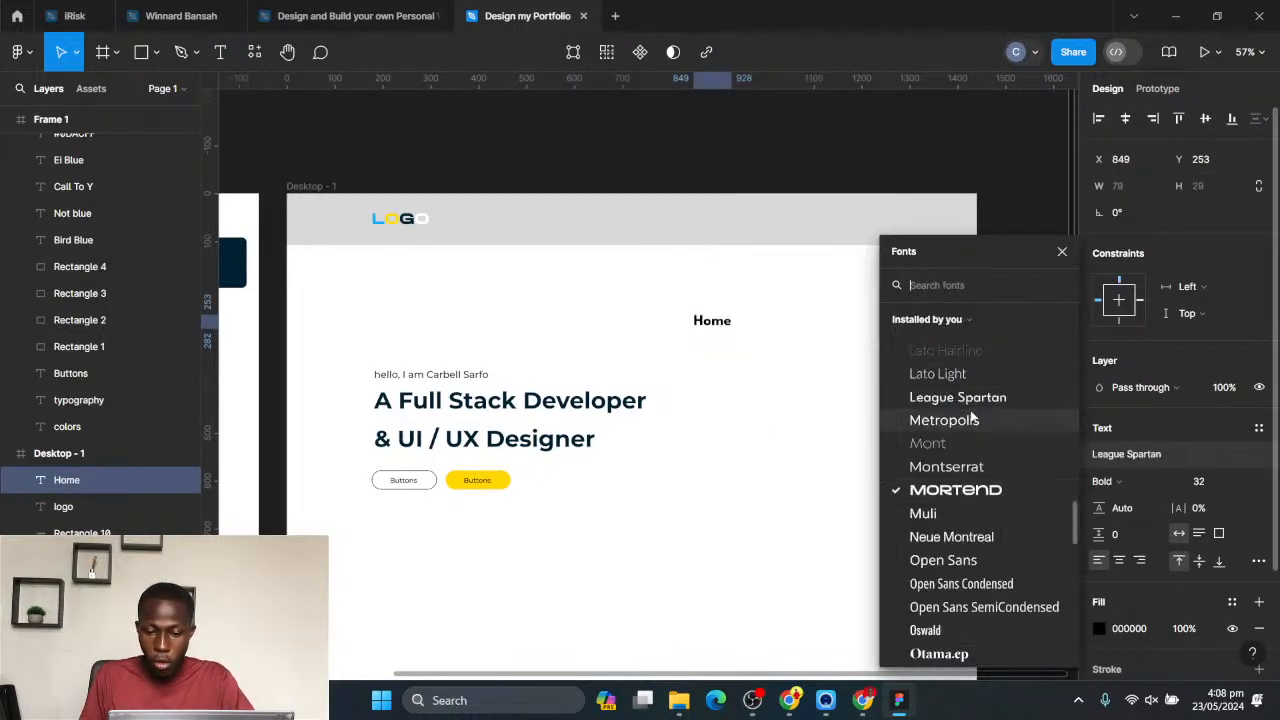
pyautogui.click(950, 466)
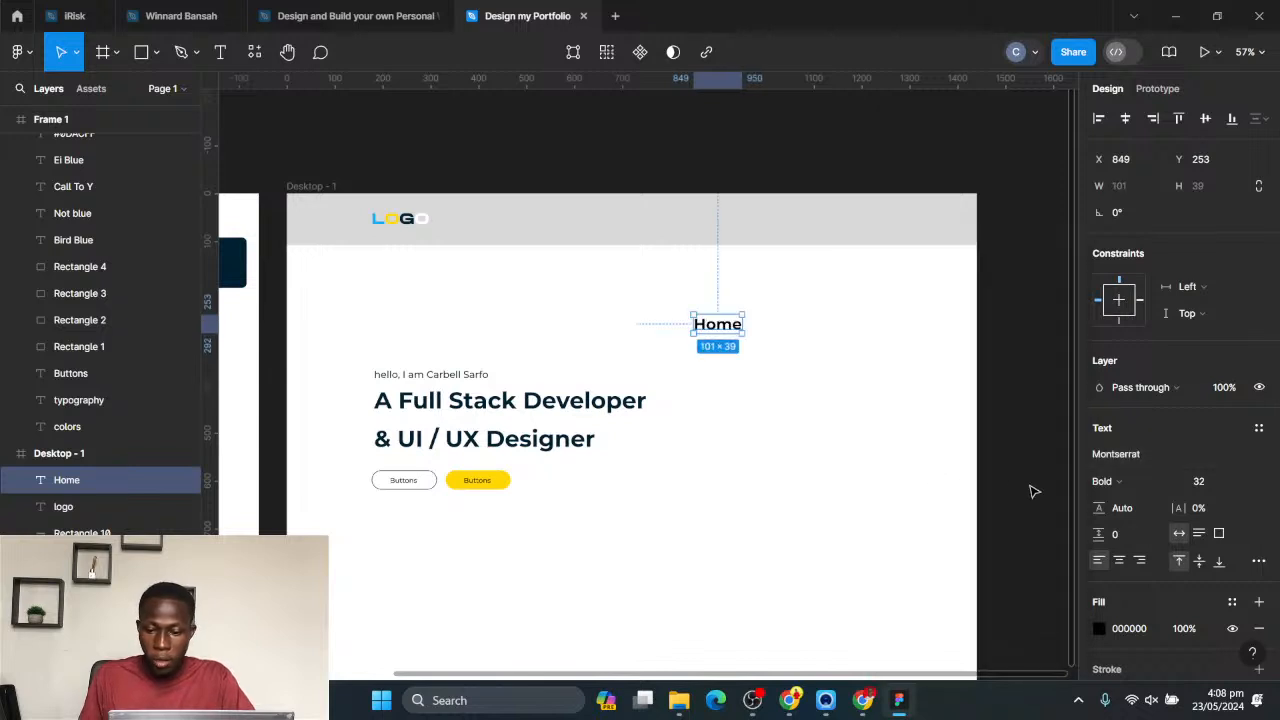
pyautogui.click(1112, 481)
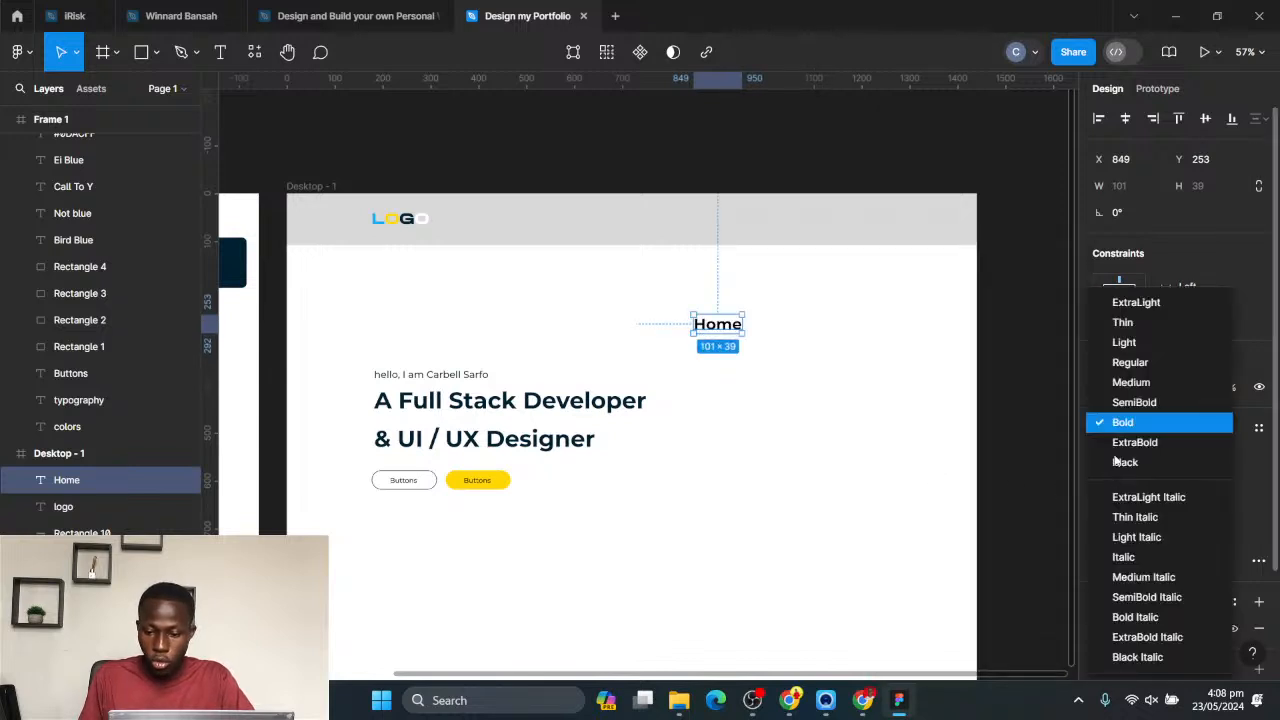
pyautogui.click(1127, 405)
pyautogui.click(1230, 484)
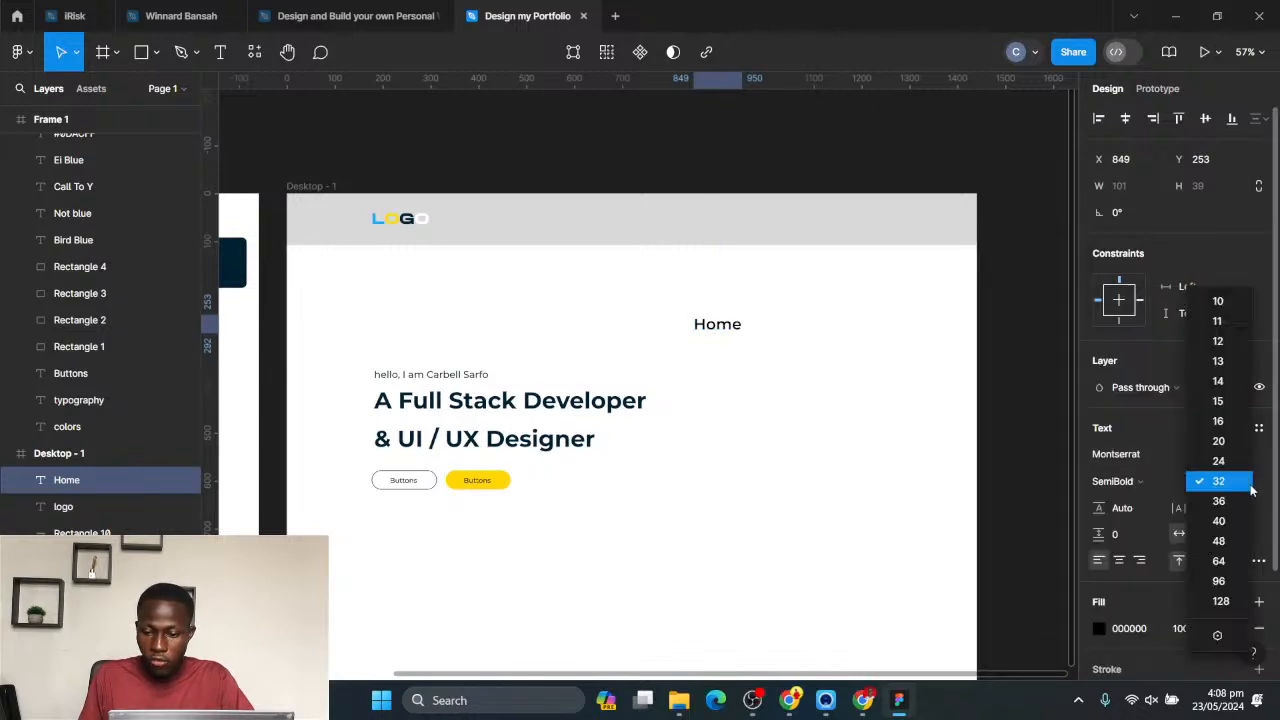
pyautogui.click(1218, 421)
# - Move the Home text into the grey header bar at X 774, Y 44, vertically centred on the bar
pyautogui.moveTo(705, 319); pyautogui.dragTo(670, 226)
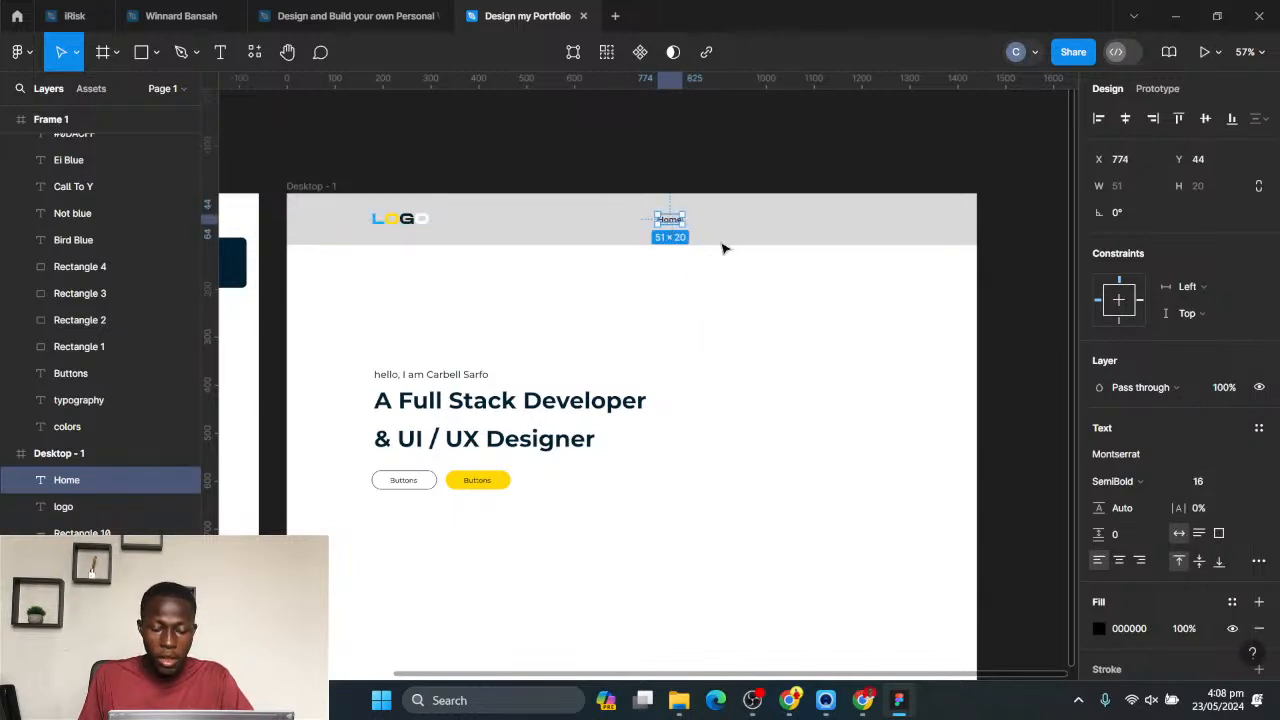
pyautogui.click(733, 179)
pyautogui.moveTo(633, 131); pyautogui.dragTo(681, 234)
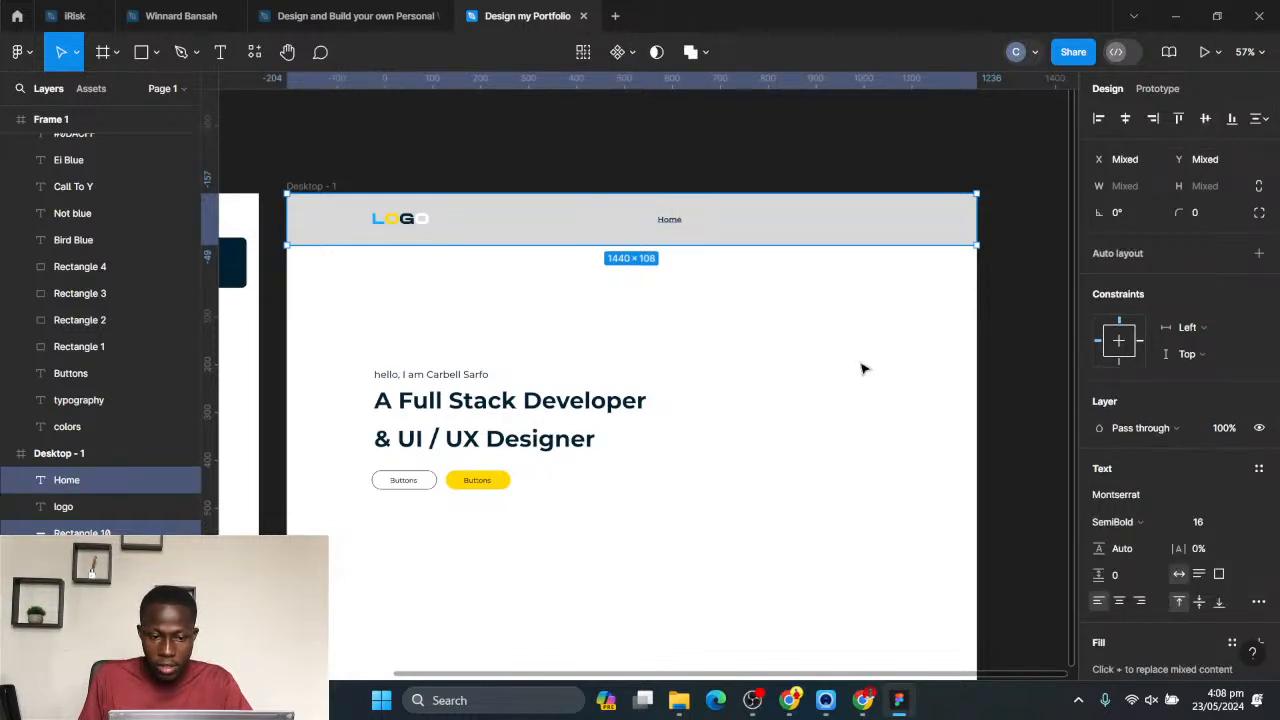
pyautogui.click(843, 297)
# - Duplicate the Home link 80 px to its right in the header and change the copy's text to "About"
pyautogui.scroll(2, 826, 189)
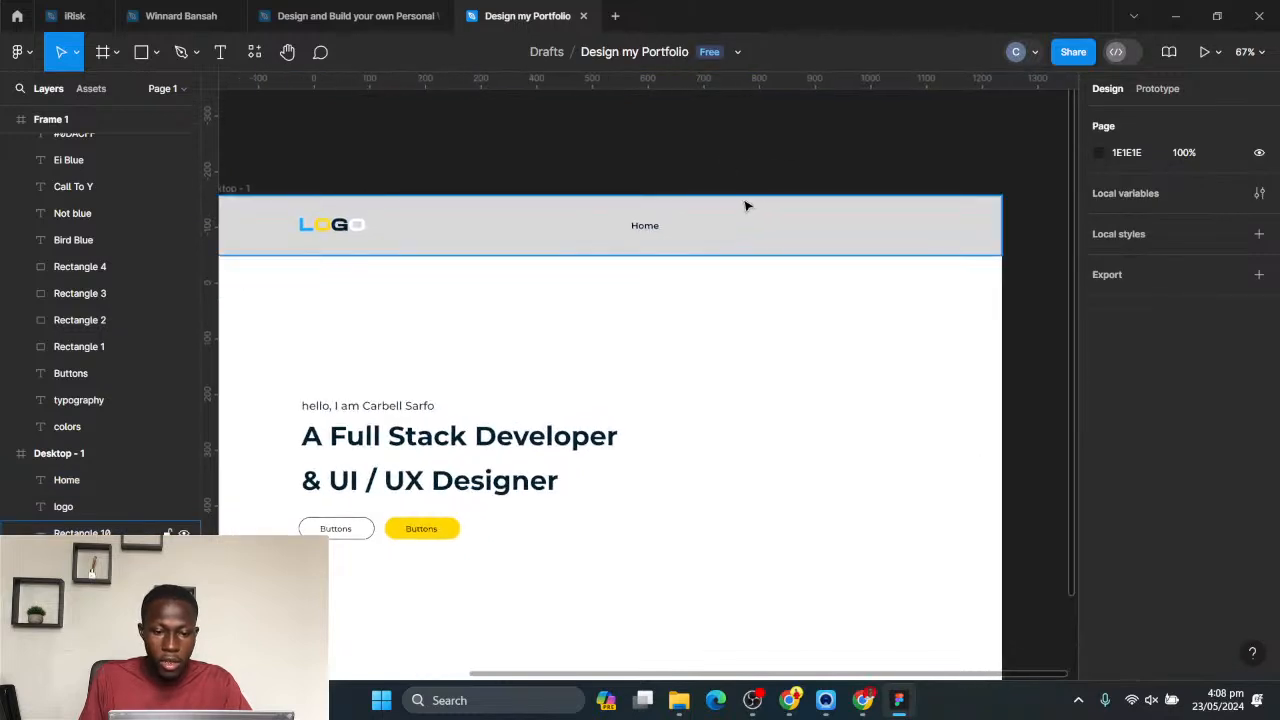
pyautogui.scroll(5, 755, 217)
pyautogui.moveTo(643, 232); pyautogui.dragTo(768, 232)
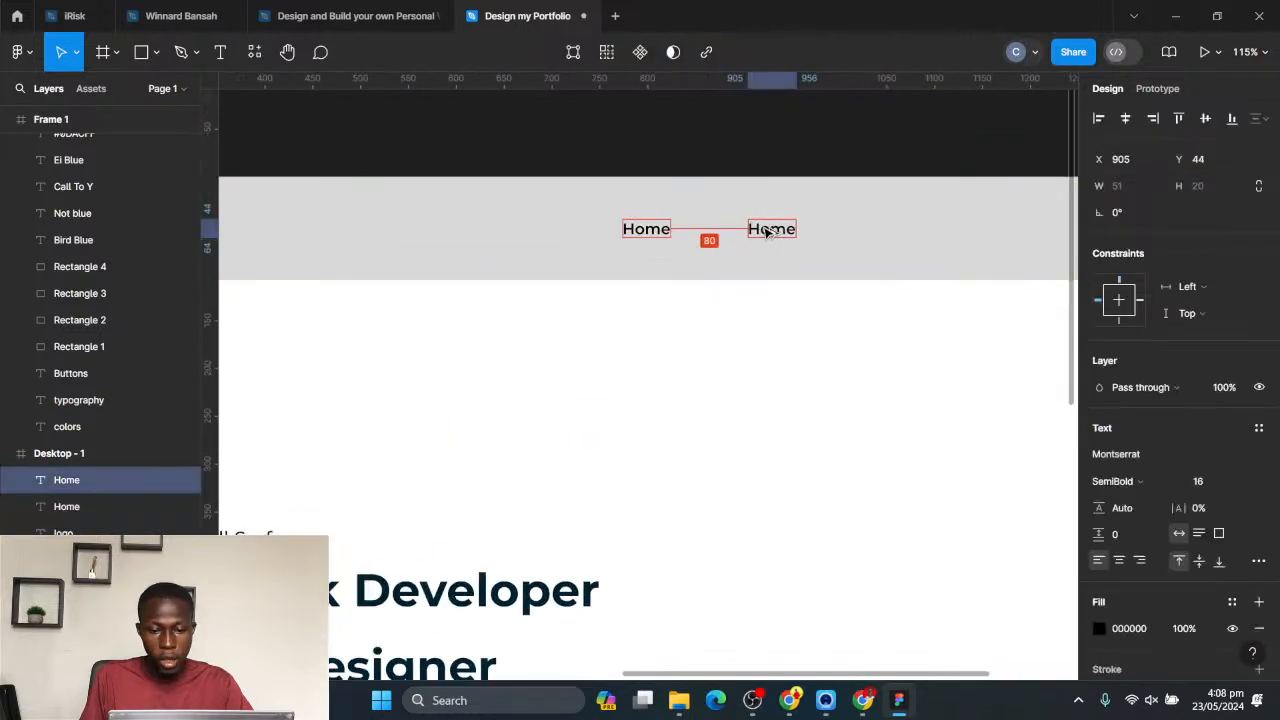
pyautogui.doubleClick(768, 229)
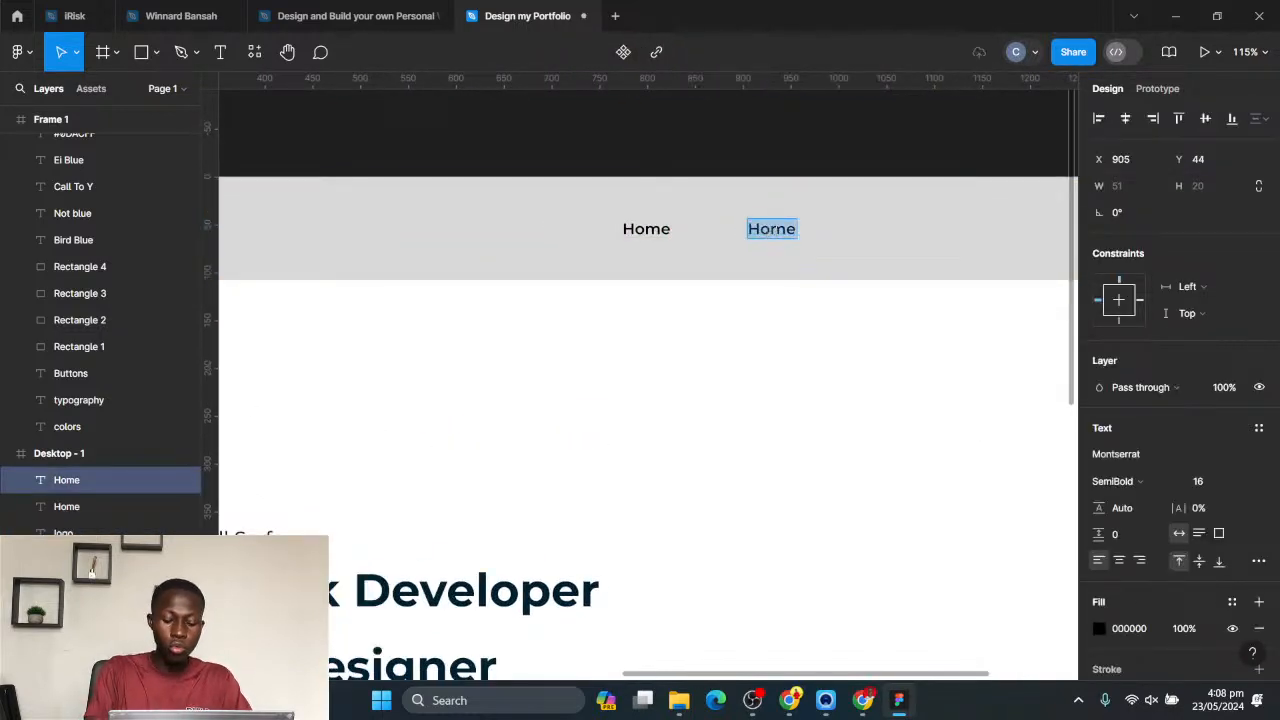
pyautogui.write('About')
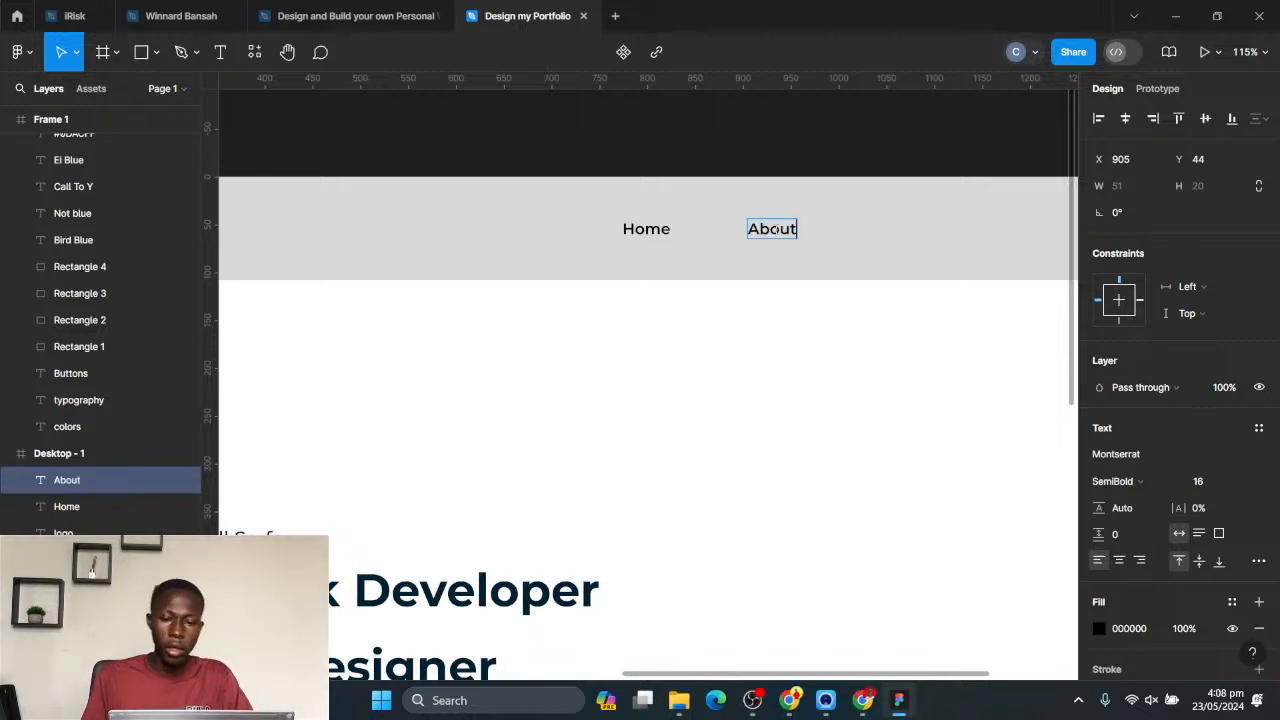
pyautogui.press('Escape')
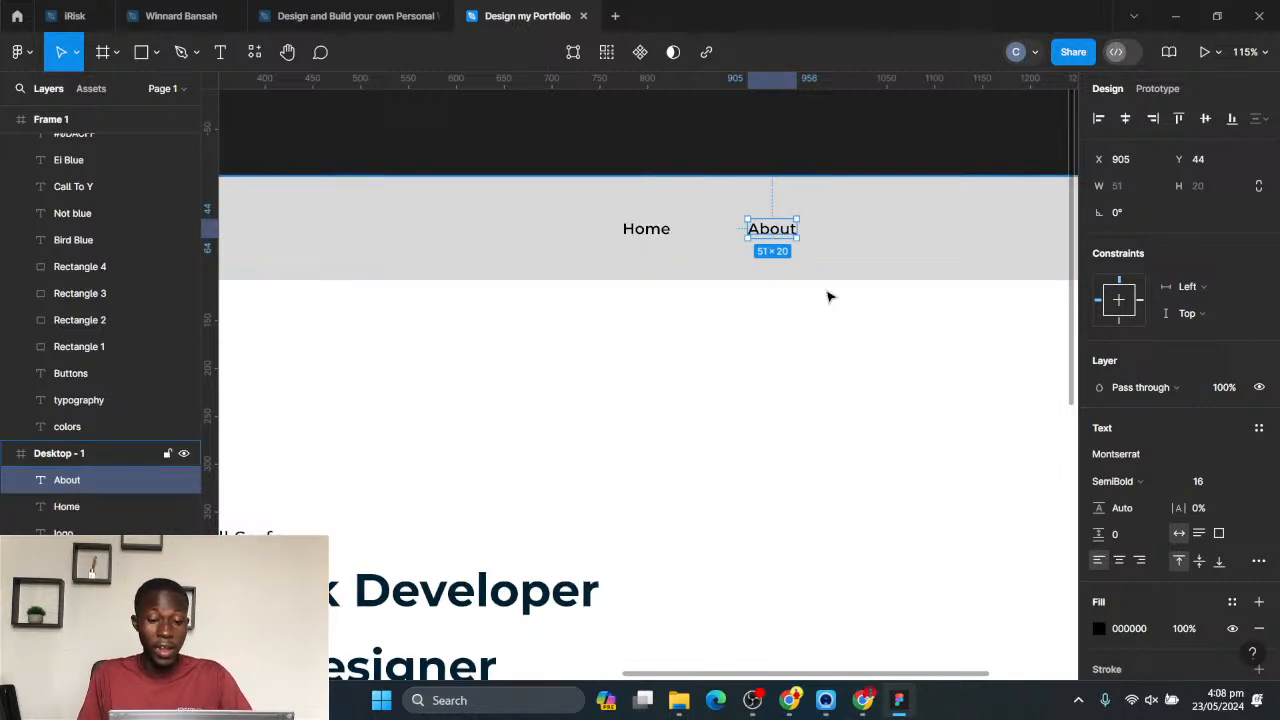
# - Duplicate the About link with an 80 px gap to its right and change the copy's text to "Portfolio"
pyautogui.moveTo(778, 232); pyautogui.dragTo(904, 244)
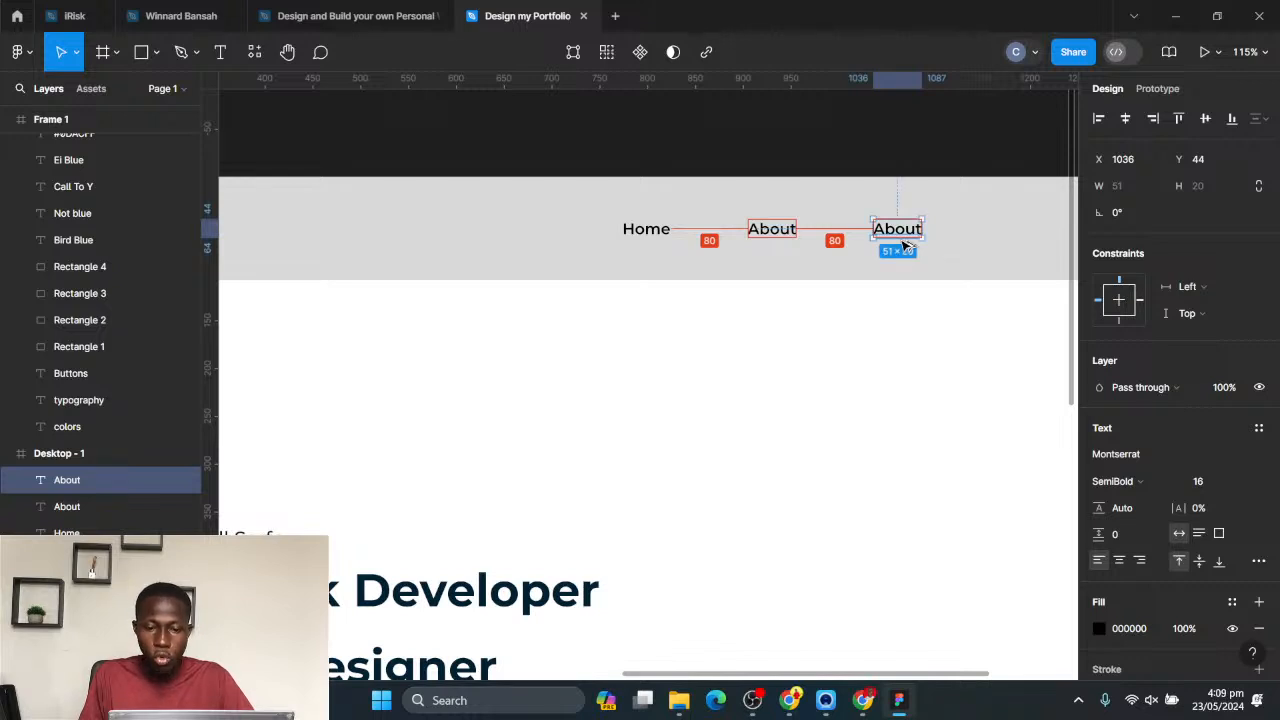
pyautogui.moveTo(920, 266); pyautogui.dragTo(766, 297)
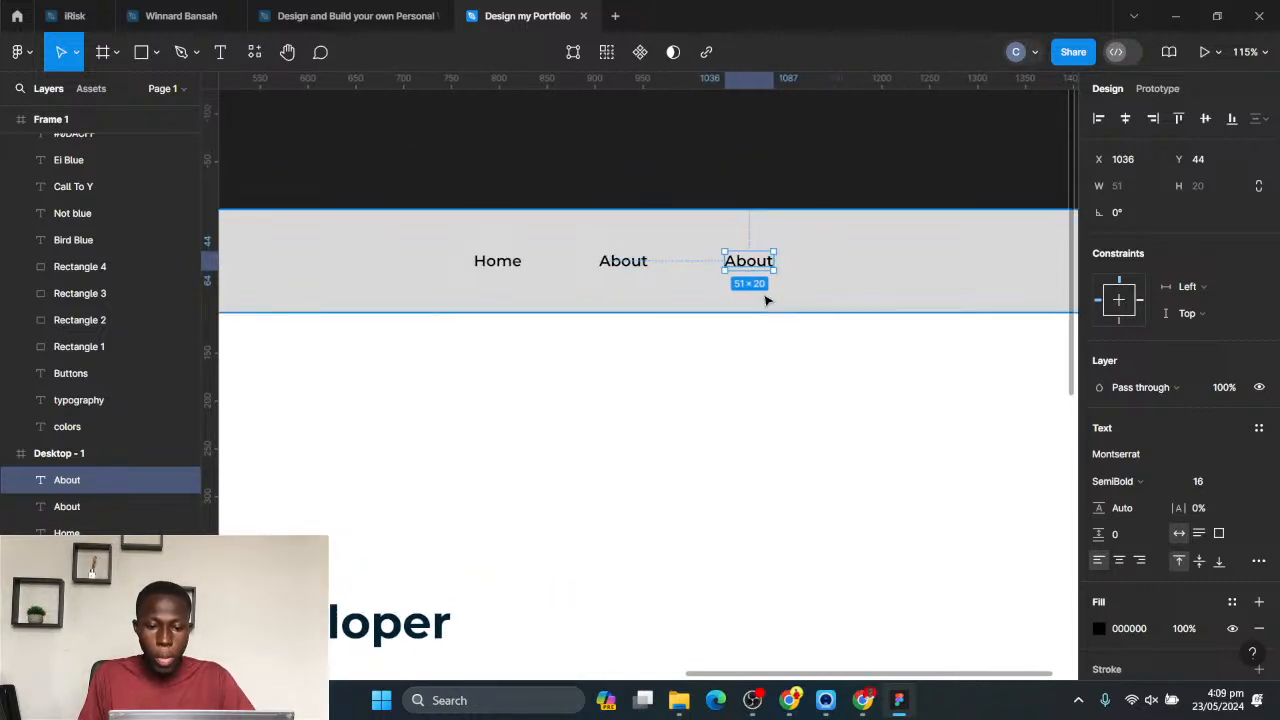
pyautogui.press('alt')
pyautogui.press('alt')
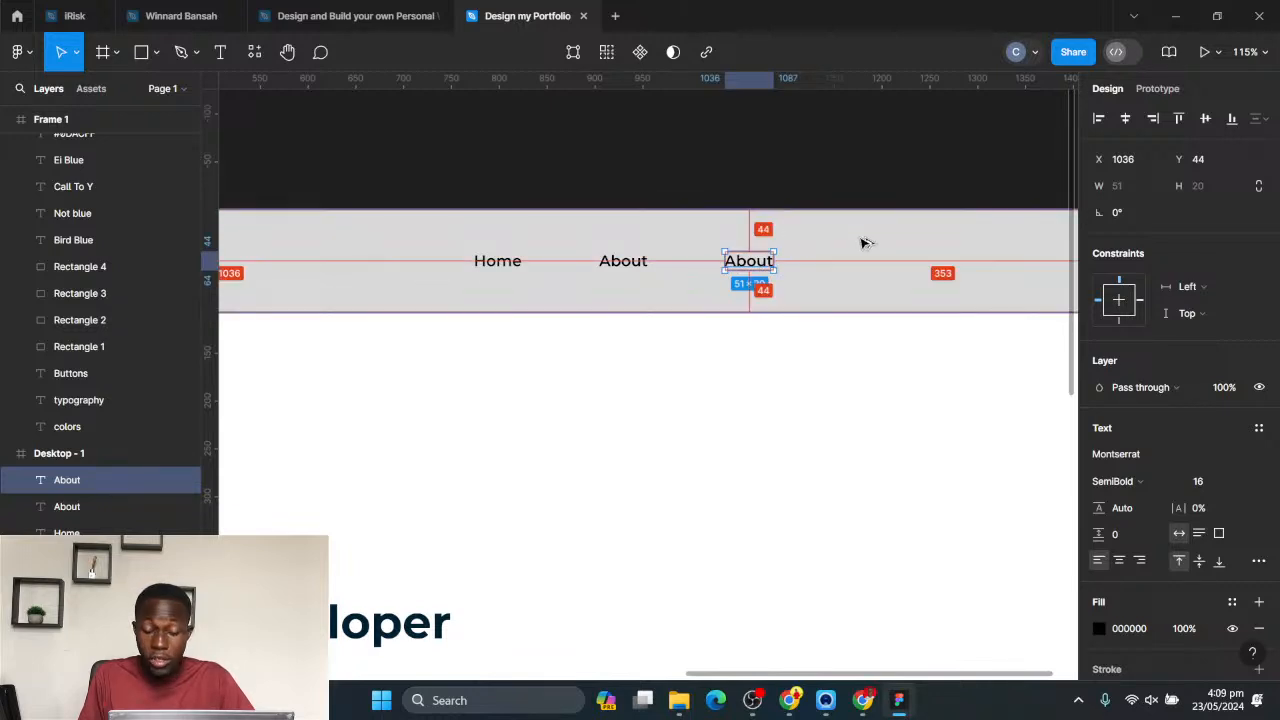
pyautogui.moveTo(637, 266)
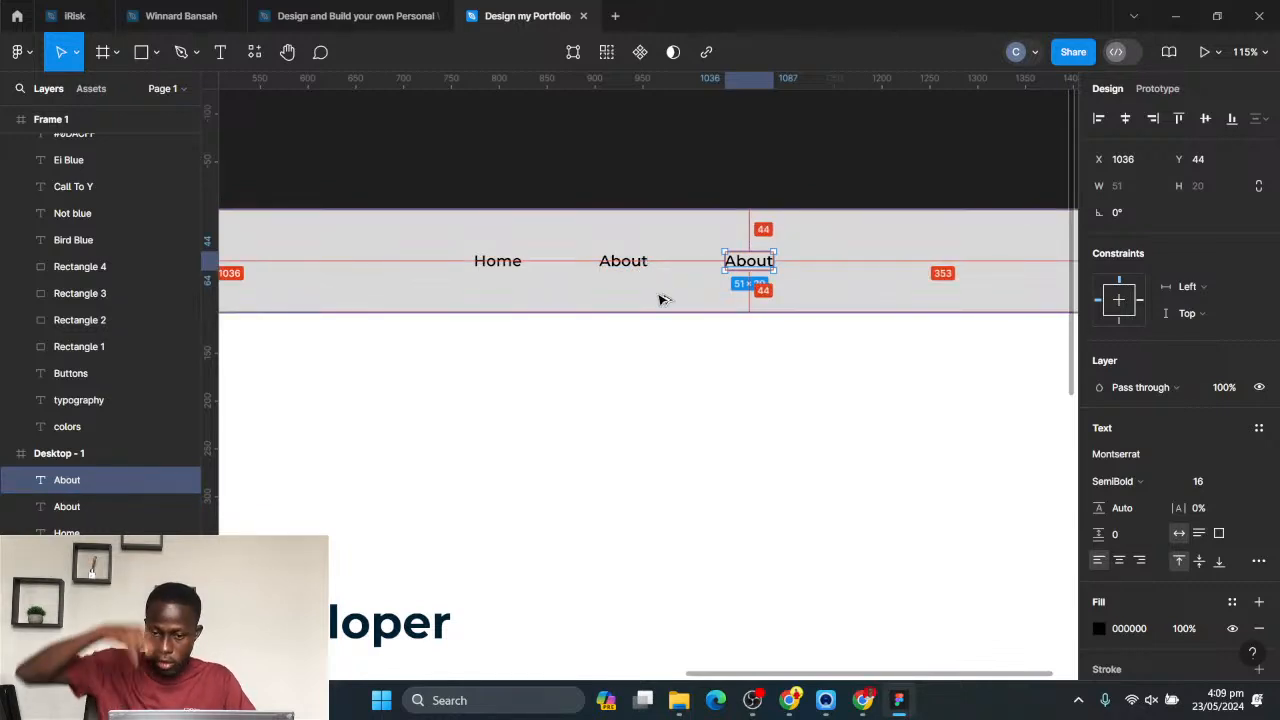
pyautogui.doubleClick(748, 268)
pyautogui.write('Porf')
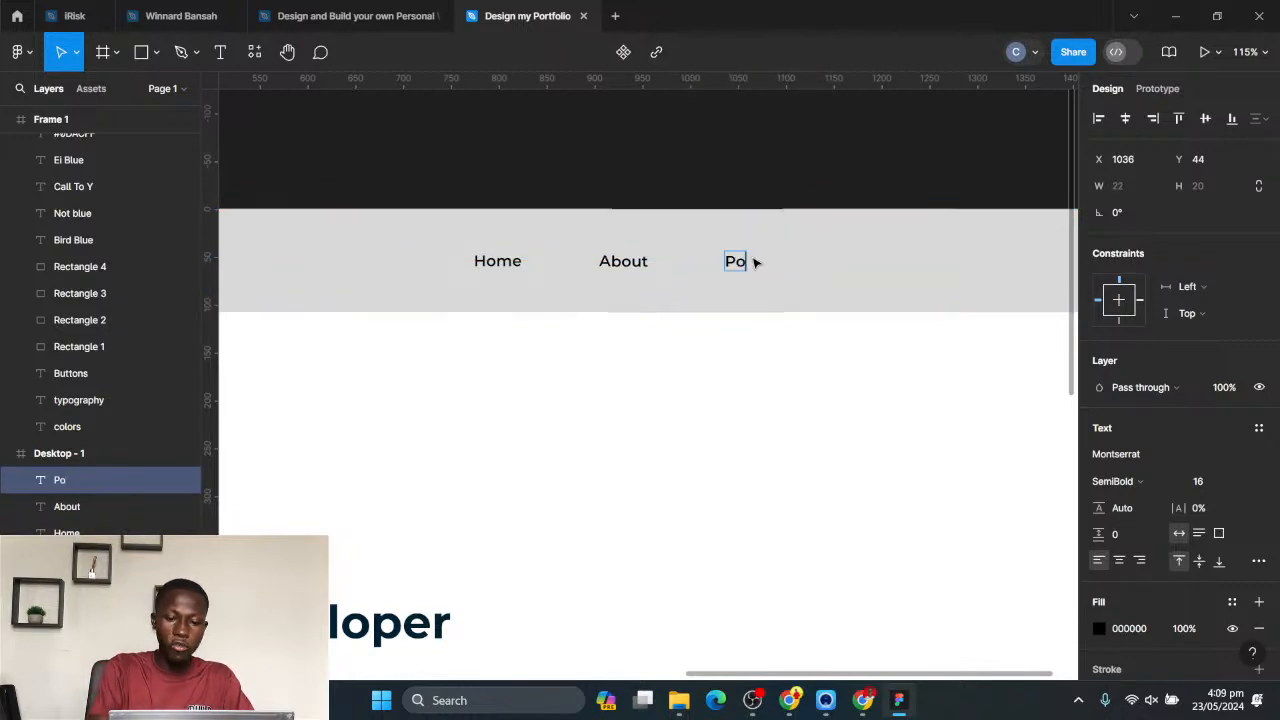
pyautogui.write('folio')
pyautogui.press('Escape')
# - Duplicate the Portfolio link, change the copy's text to "Contact", and place it at X 1158, Y 44 in the header
pyautogui.hotkey('ctrl', 'd')
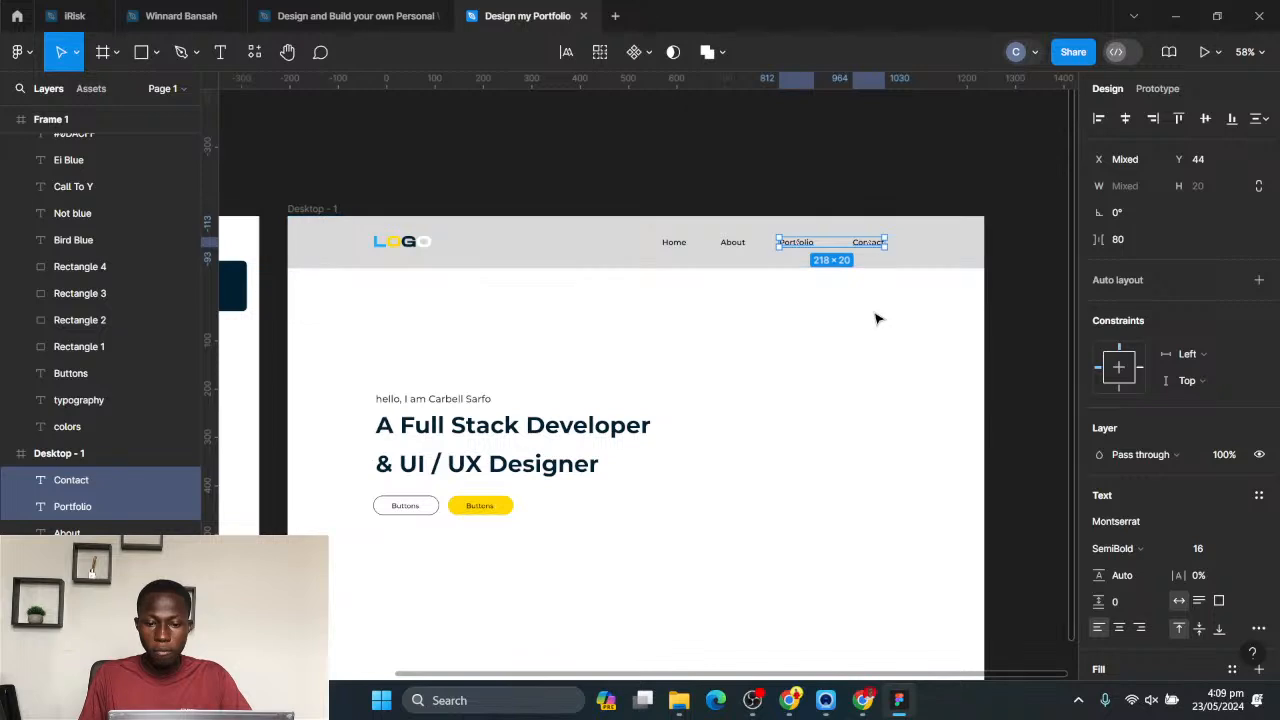
pyautogui.click(875, 319)
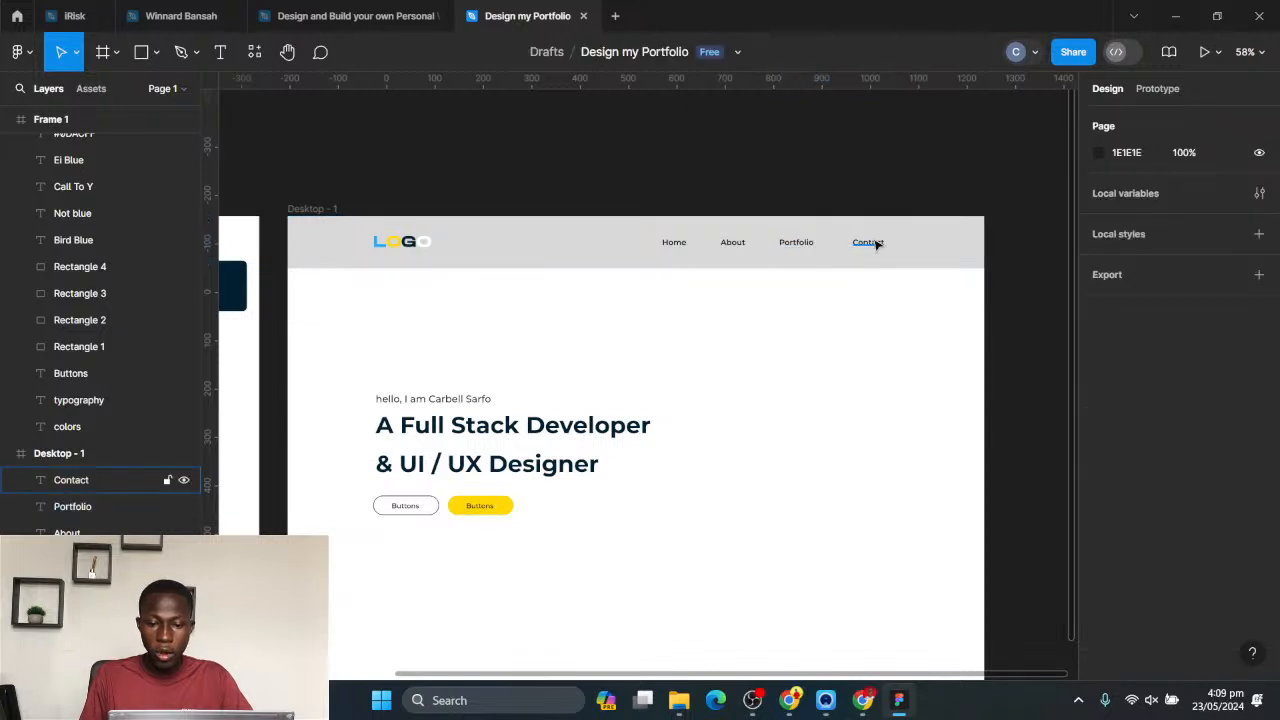
pyautogui.click(872, 243)
pyautogui.hotkey('shift', 'Left')
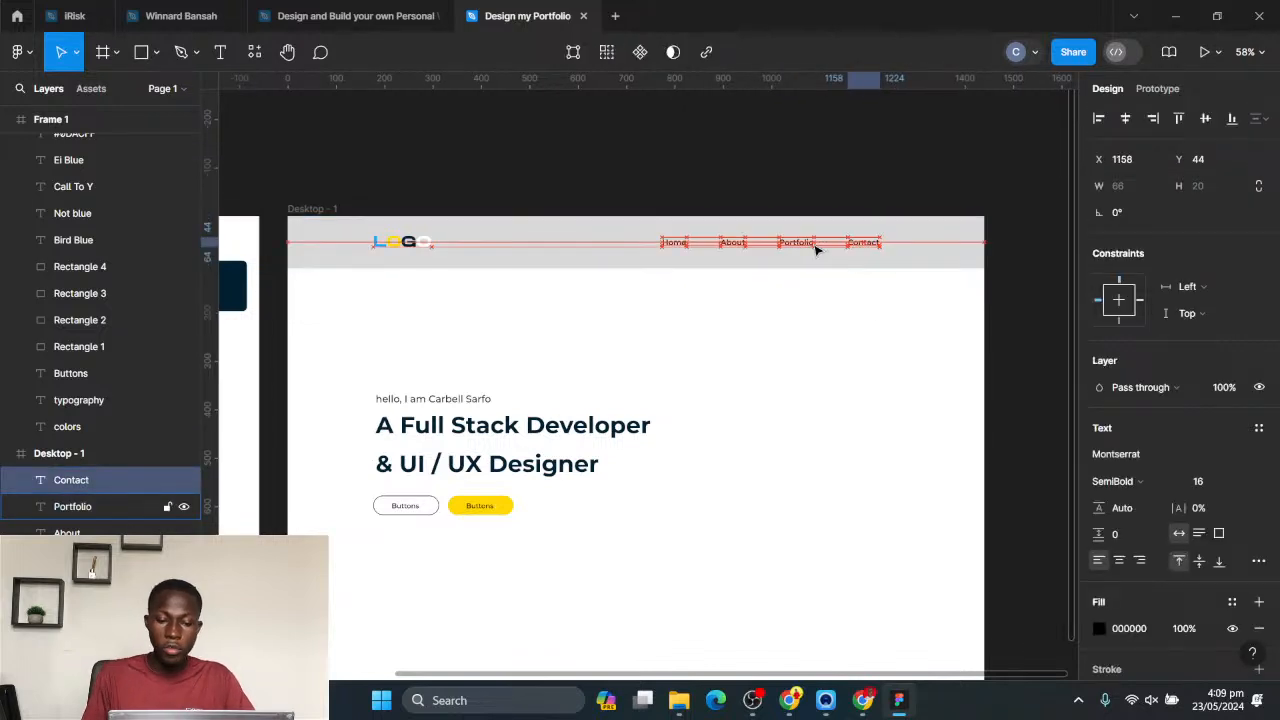
# - Show Desktop - 1's column grid and move the Home, About, Portfolio and Contact links together 33 px right to the seventh column's outer edge
pyautogui.click(320, 210)
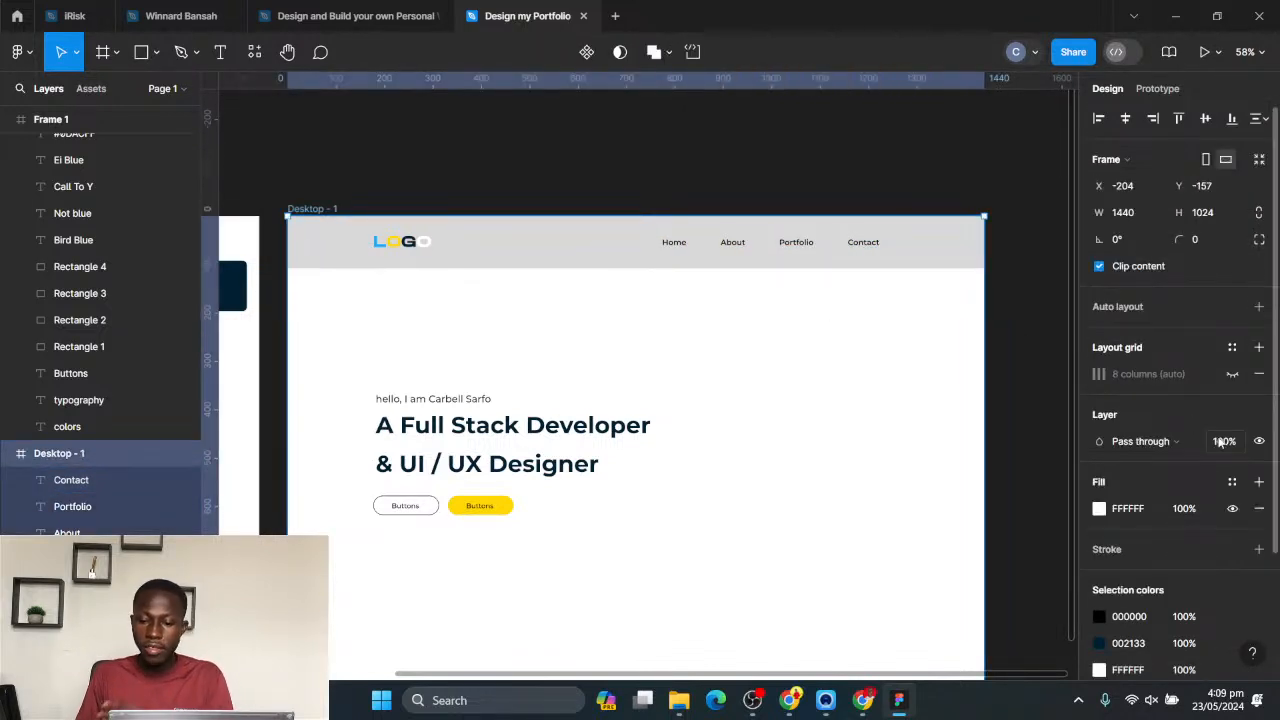
pyautogui.click(1232, 374)
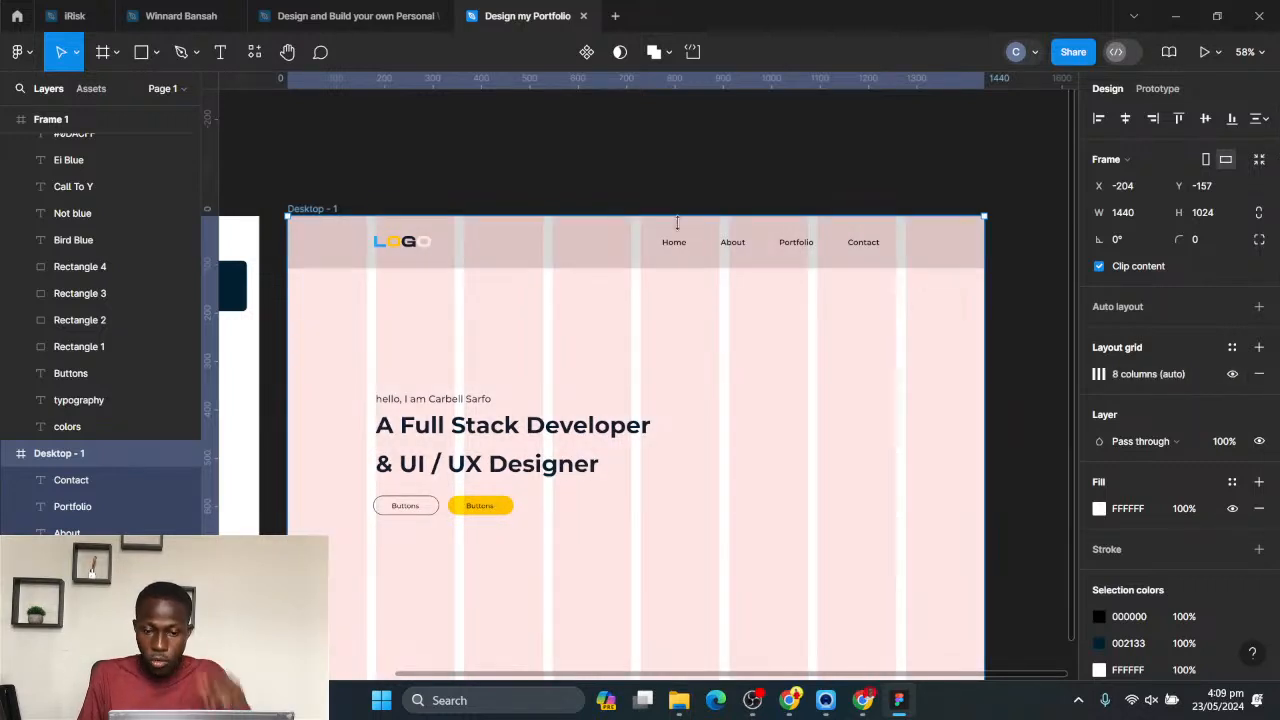
pyautogui.click(675, 243)
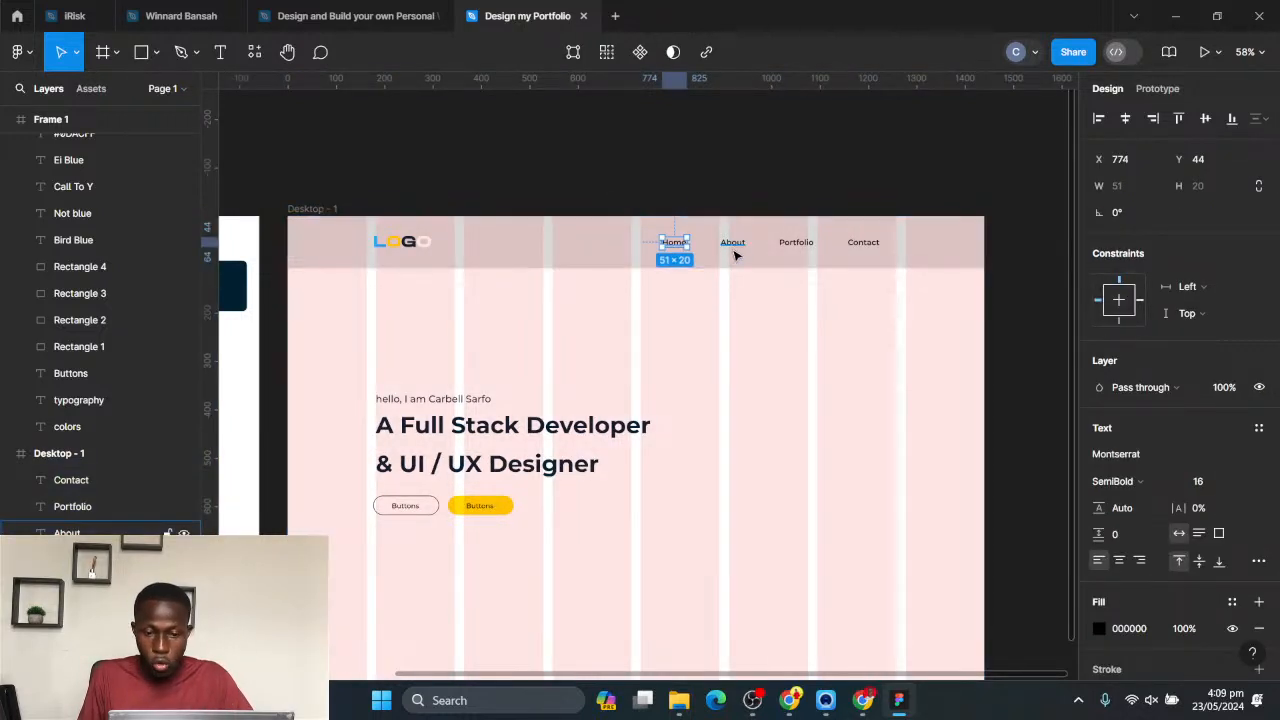
pyautogui.keyDown('shift'); pyautogui.click(732, 244); pyautogui.keyUp('shift')
pyautogui.keyDown('shift'); pyautogui.click(795, 243); pyautogui.keyUp('shift')
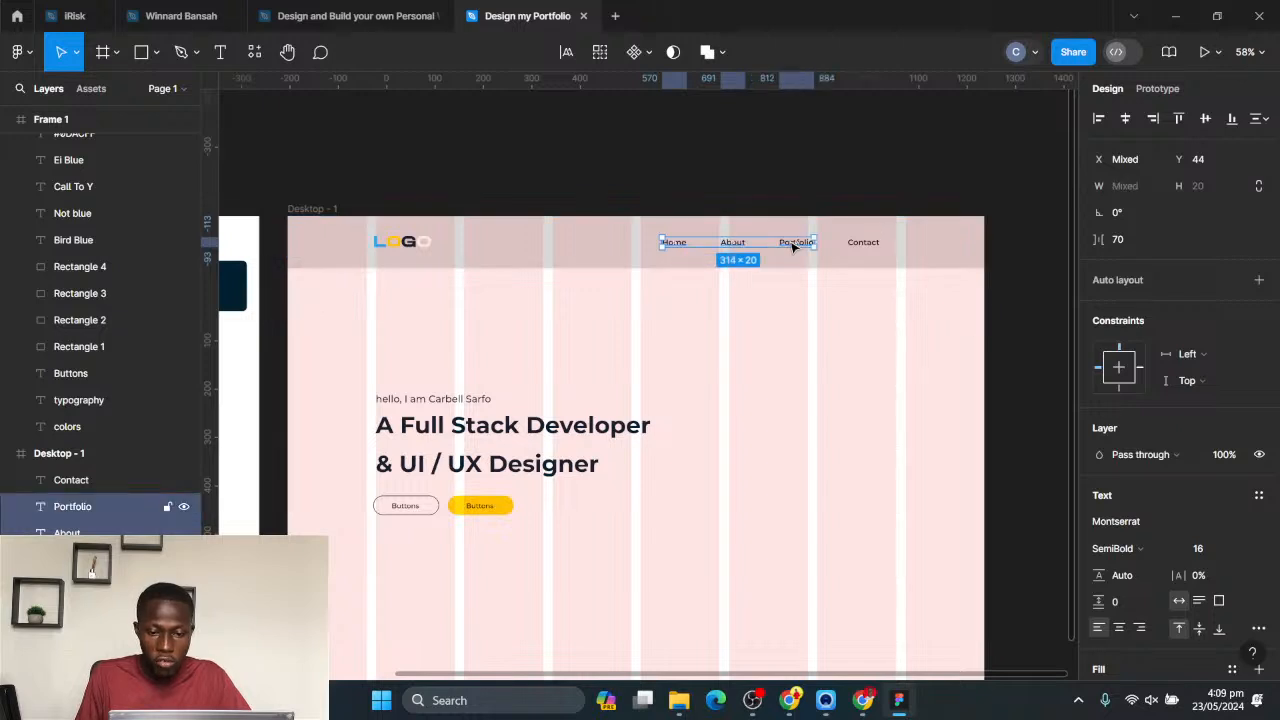
pyautogui.keyDown('shift'); pyautogui.click(866, 247); pyautogui.keyUp('shift')
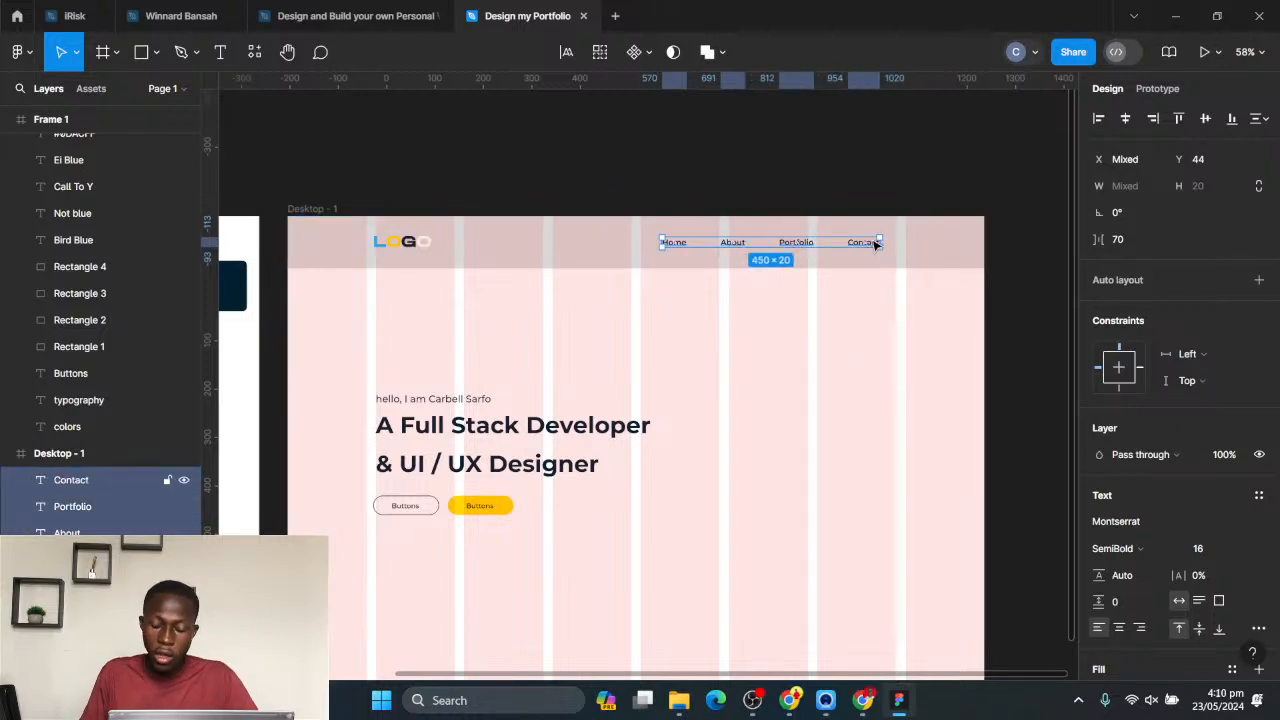
pyautogui.hotkey('shift', 'Right')
pyautogui.hotkey('shift', 'Right')
pyautogui.hotkey('shift', 'Right')
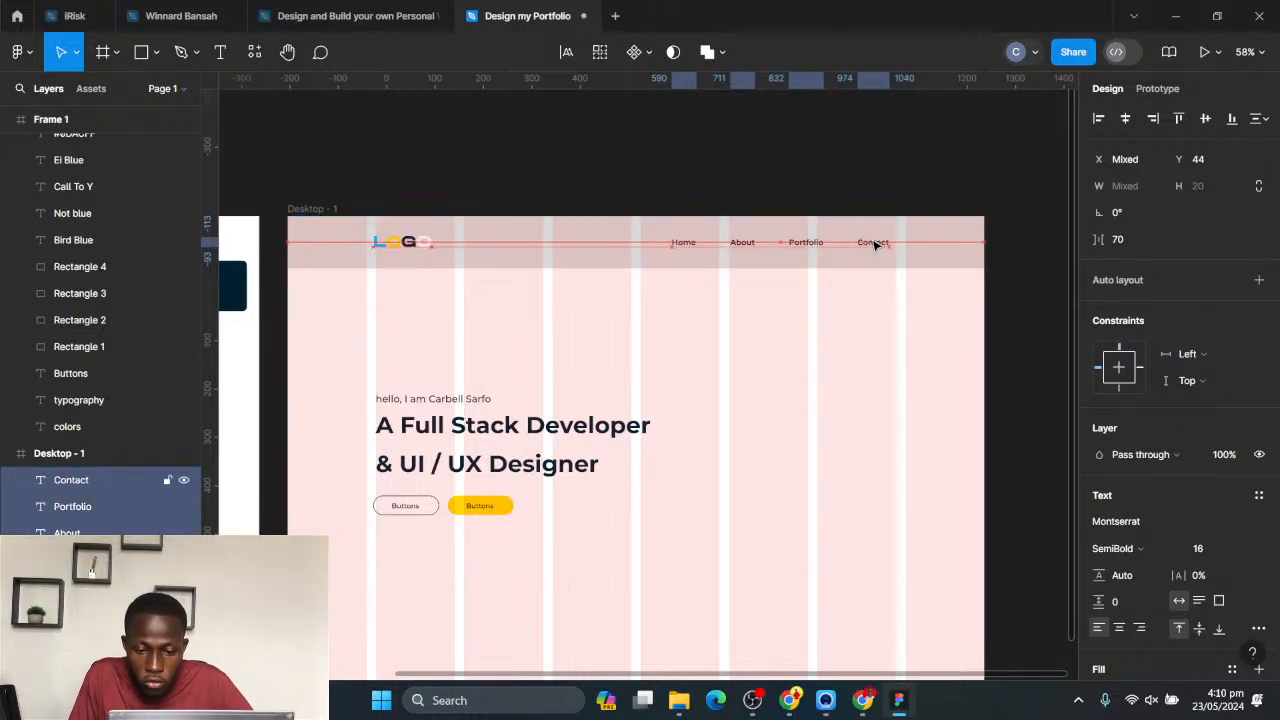
pyautogui.press('Right')
pyautogui.press('Right')
pyautogui.press('Right')
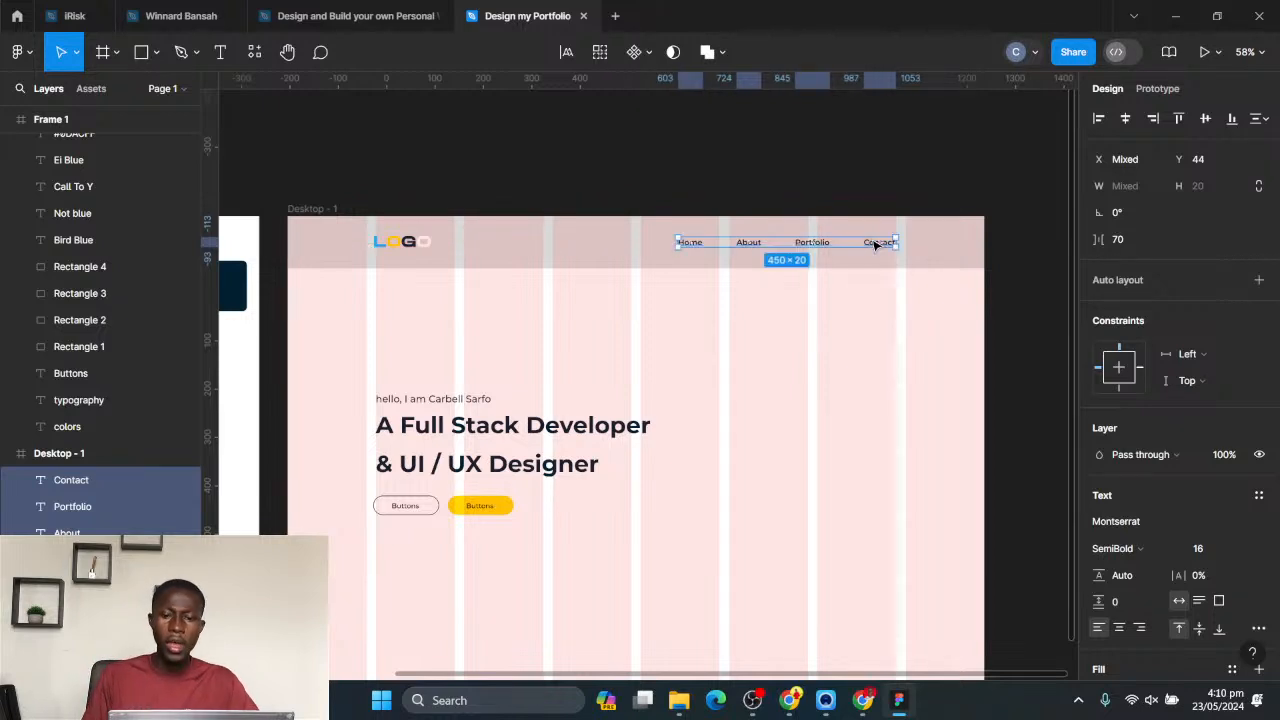
pyautogui.click(846, 352)
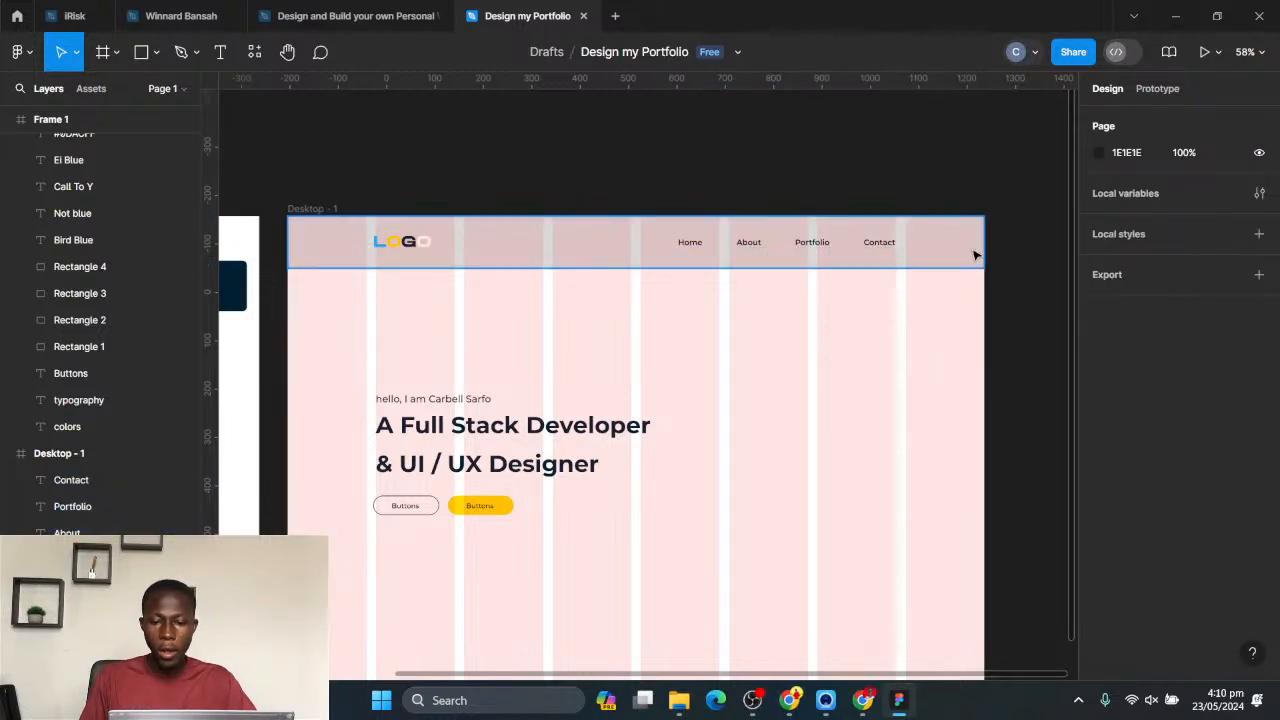
# - Hide Desktop - 1's column grid and change the grey header bar's fill to FFFFFF
pyautogui.click(309, 210)
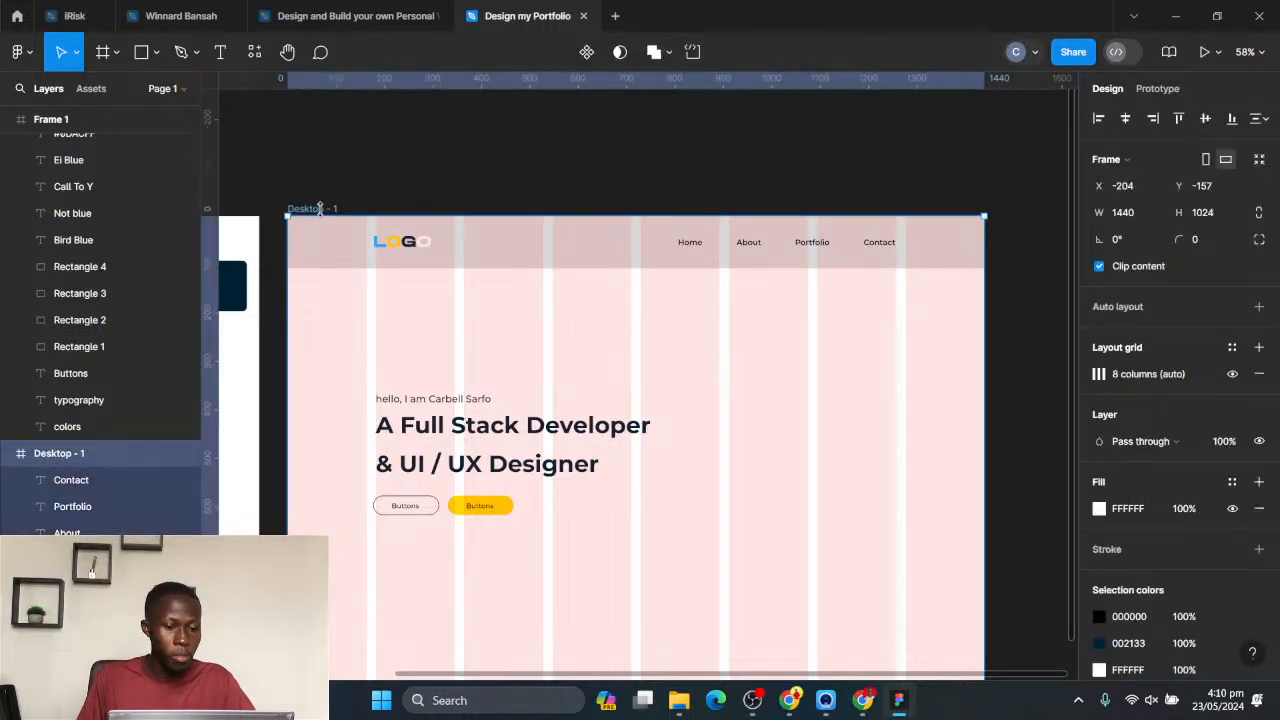
pyautogui.click(1232, 374)
pyautogui.click(508, 252)
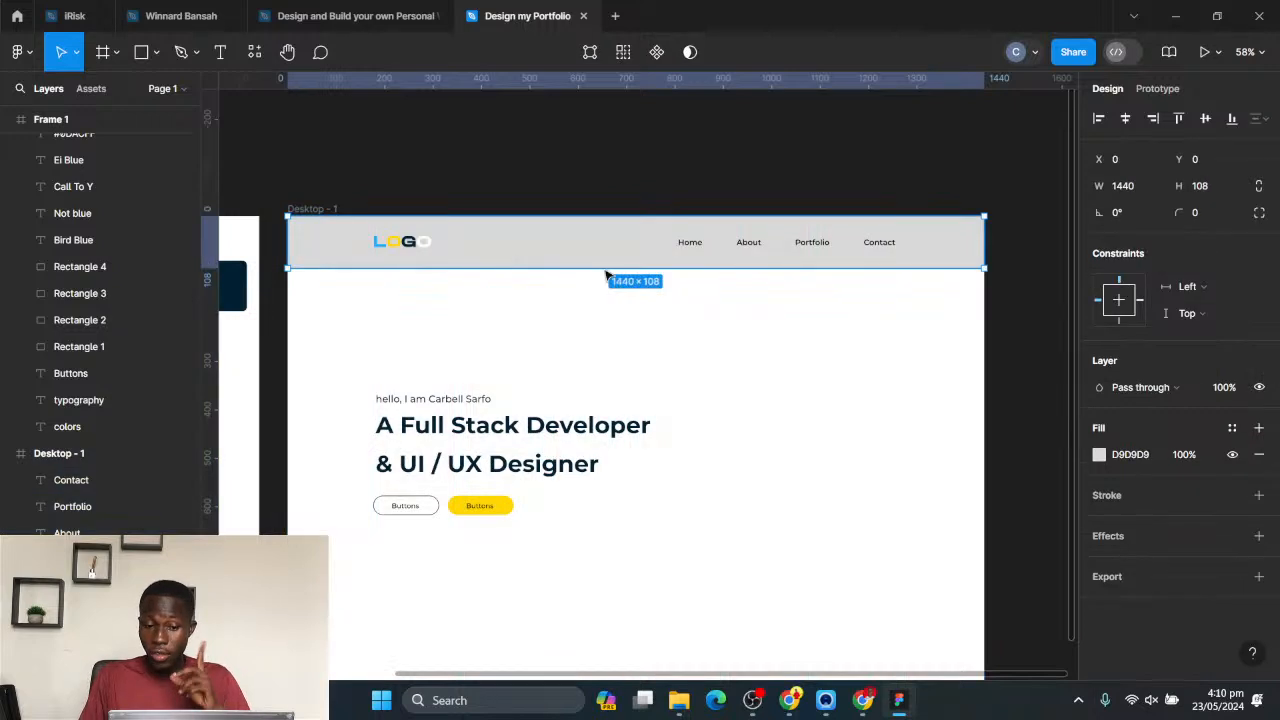
pyautogui.click(1098, 455)
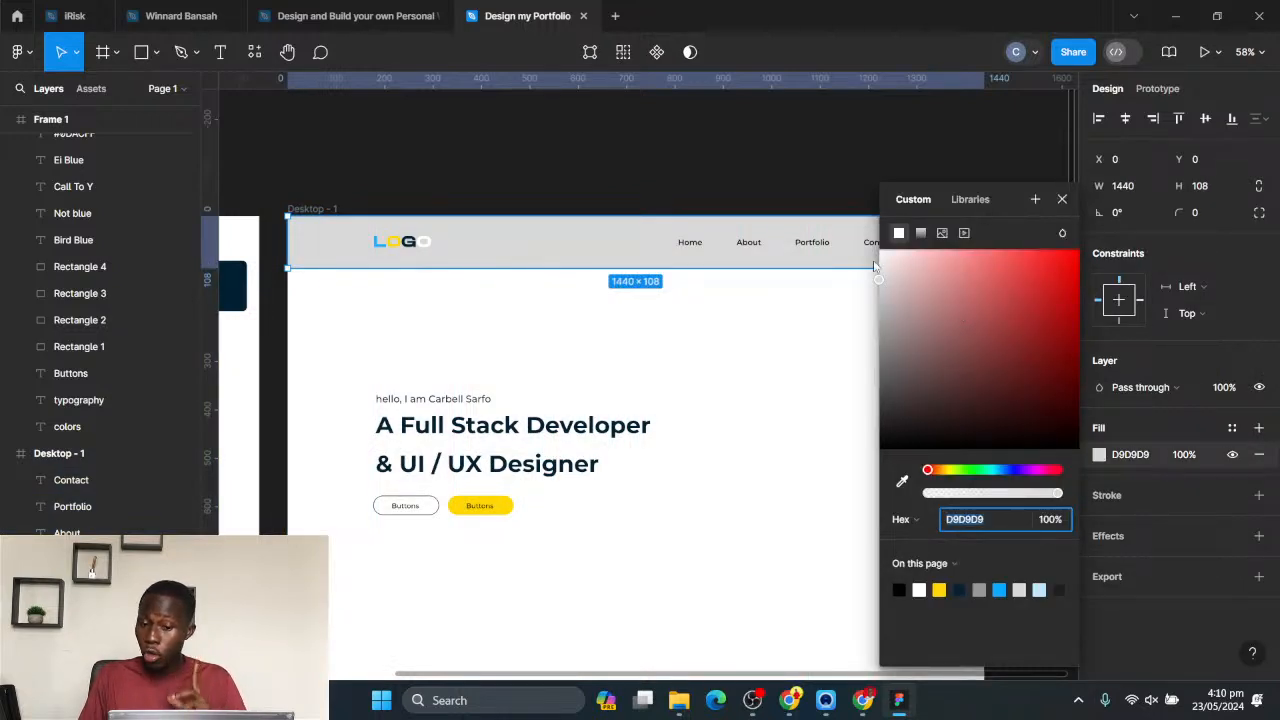
pyautogui.write('ffffff')
pyautogui.press('Return')
pyautogui.click(780, 323)
# - Add a drop shadow effect to the white header bar
pyautogui.click(592, 262)
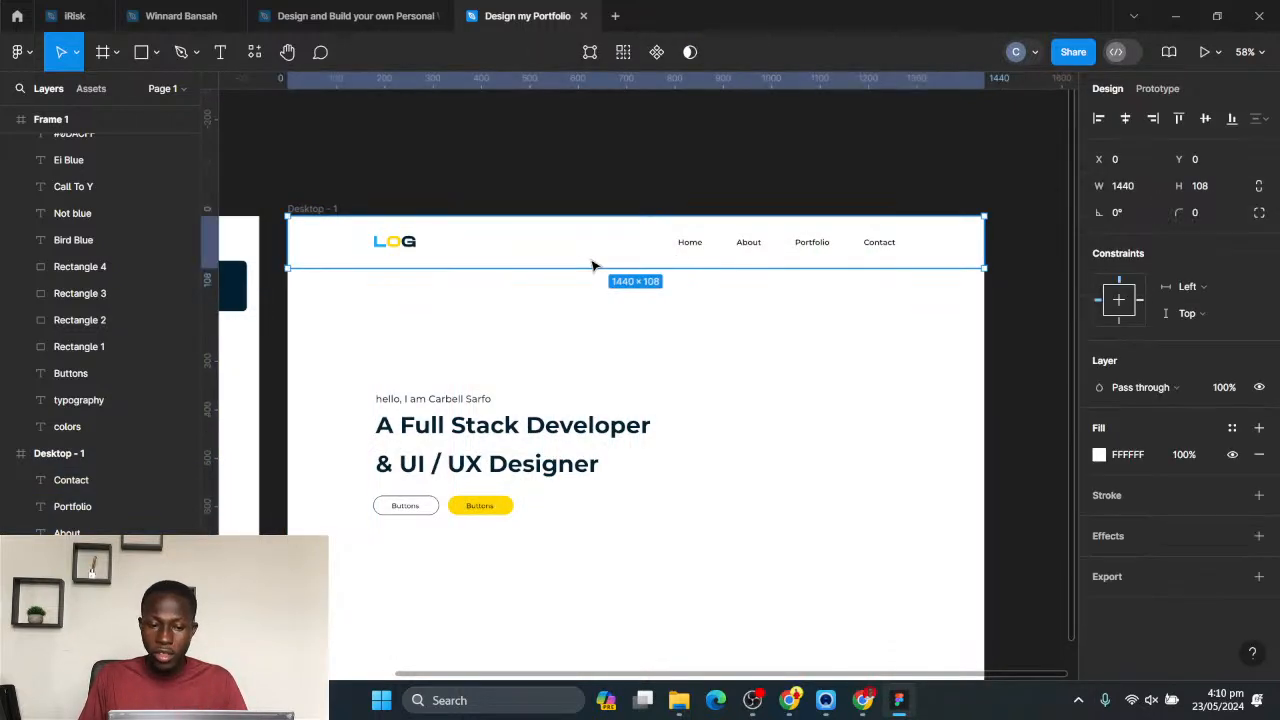
pyautogui.click(1146, 538)
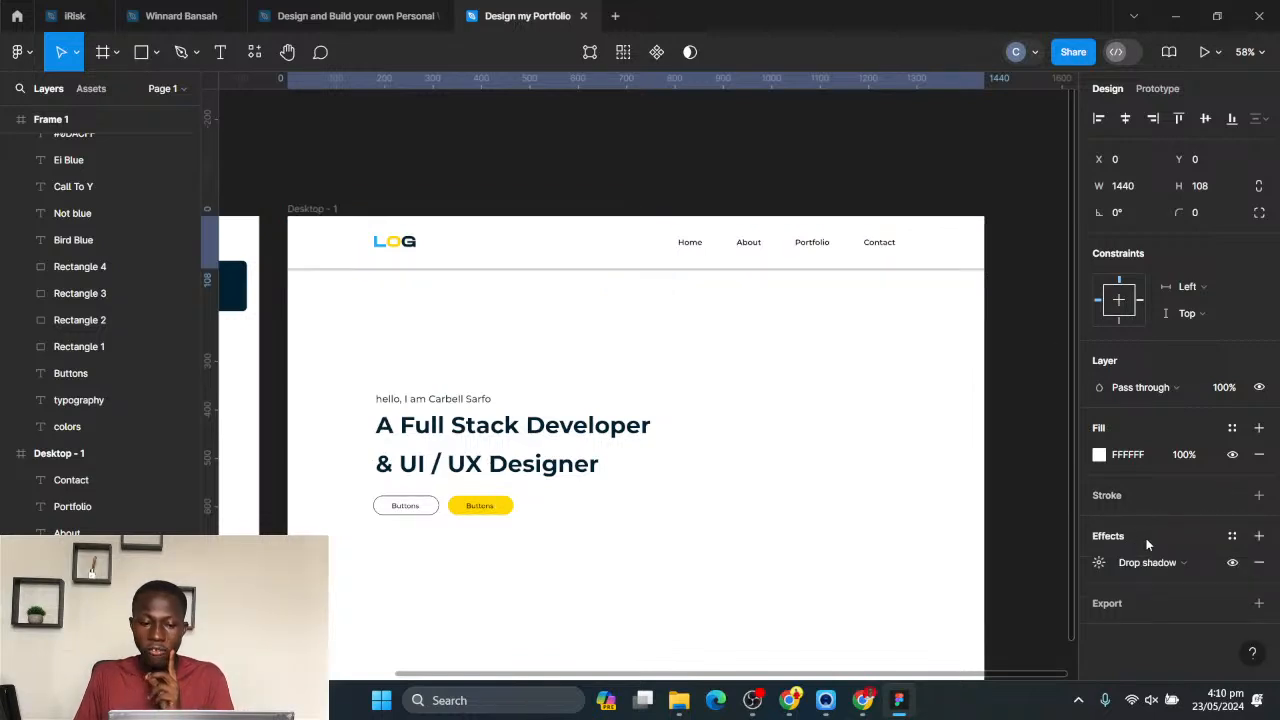
pyautogui.click(988, 465)
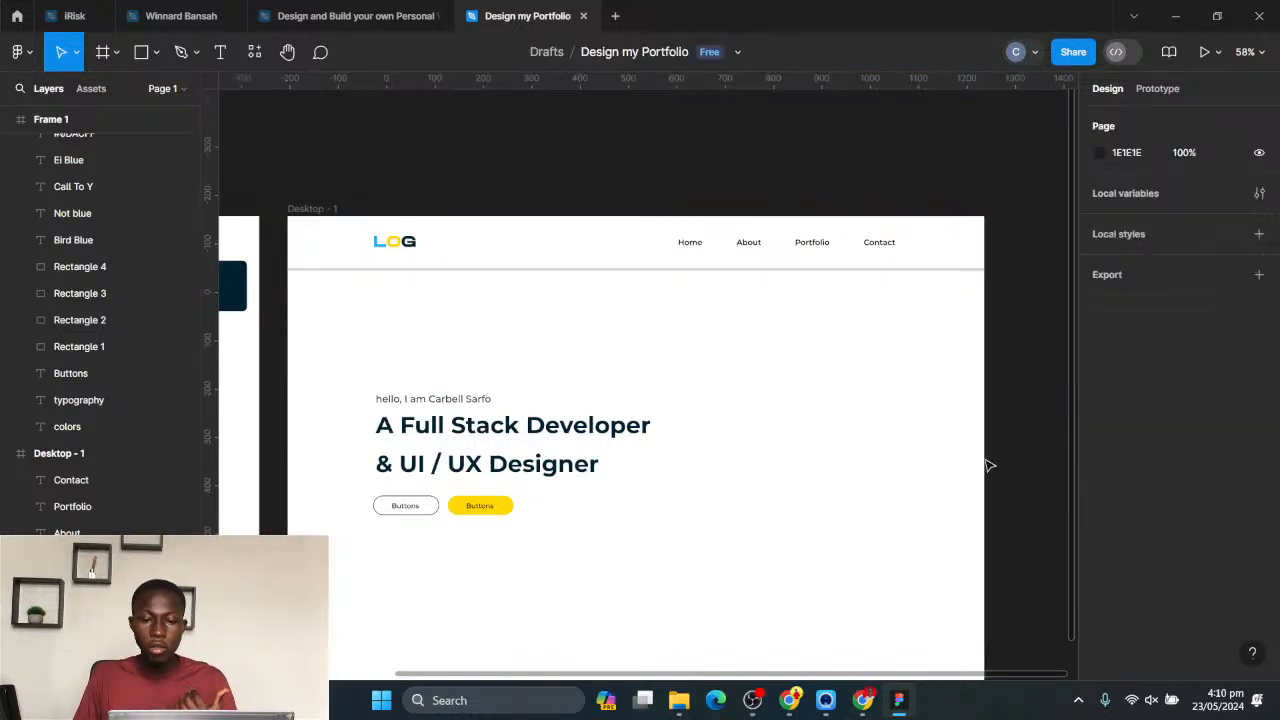
# - Recolour the invisible white last letter of the header logo to green
pyautogui.click(426, 243)
pyautogui.click(433, 242)
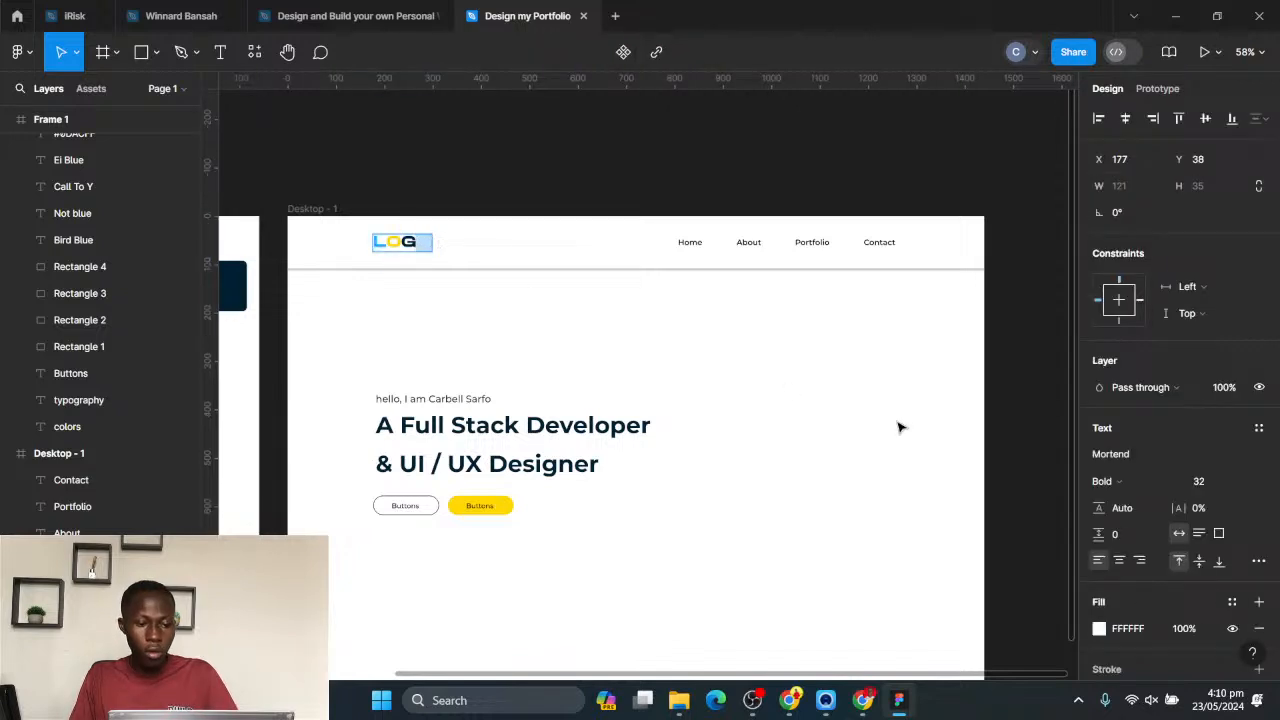
pyautogui.click(1099, 629)
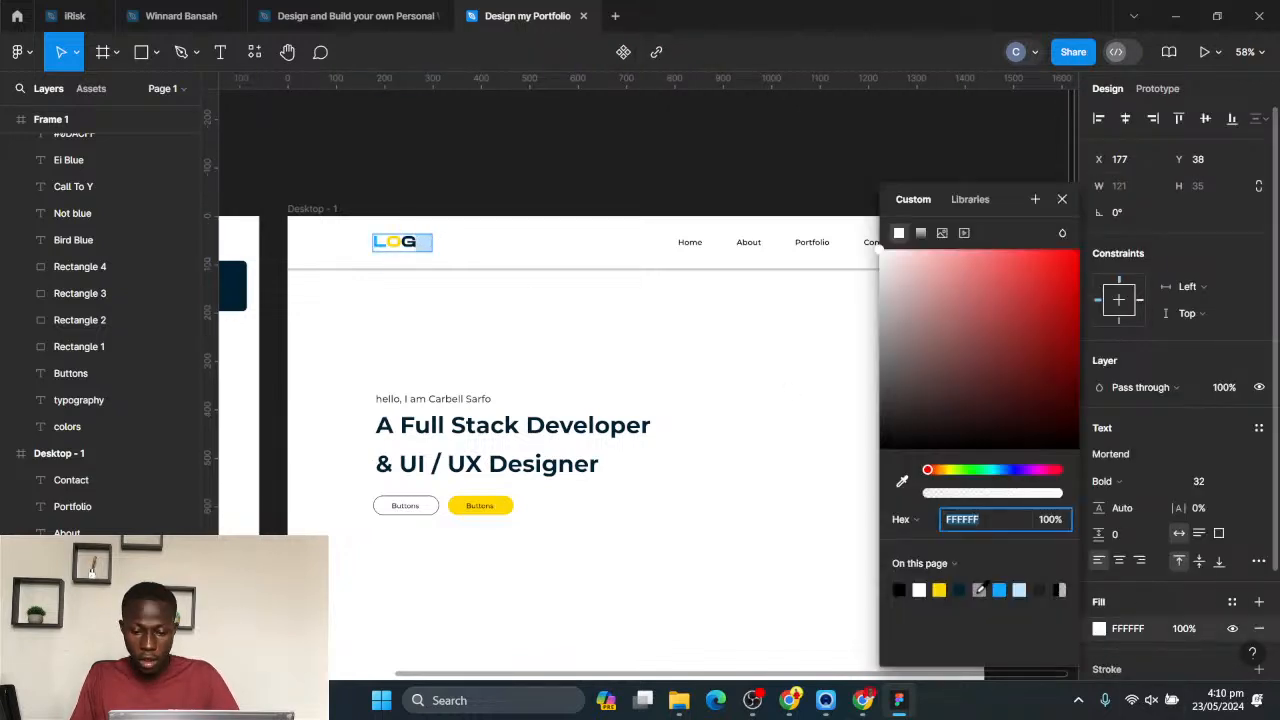
pyautogui.click(965, 471)
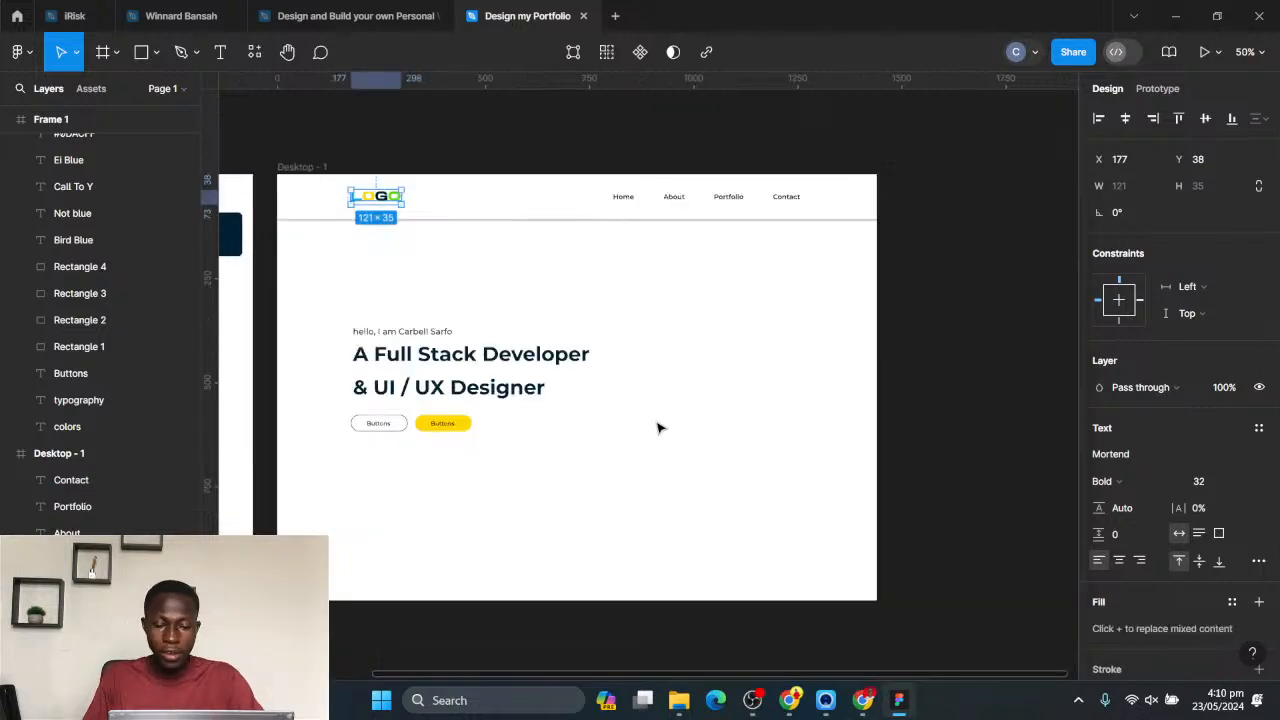
pyautogui.moveTo(550, 363); pyautogui.dragTo(576, 365)
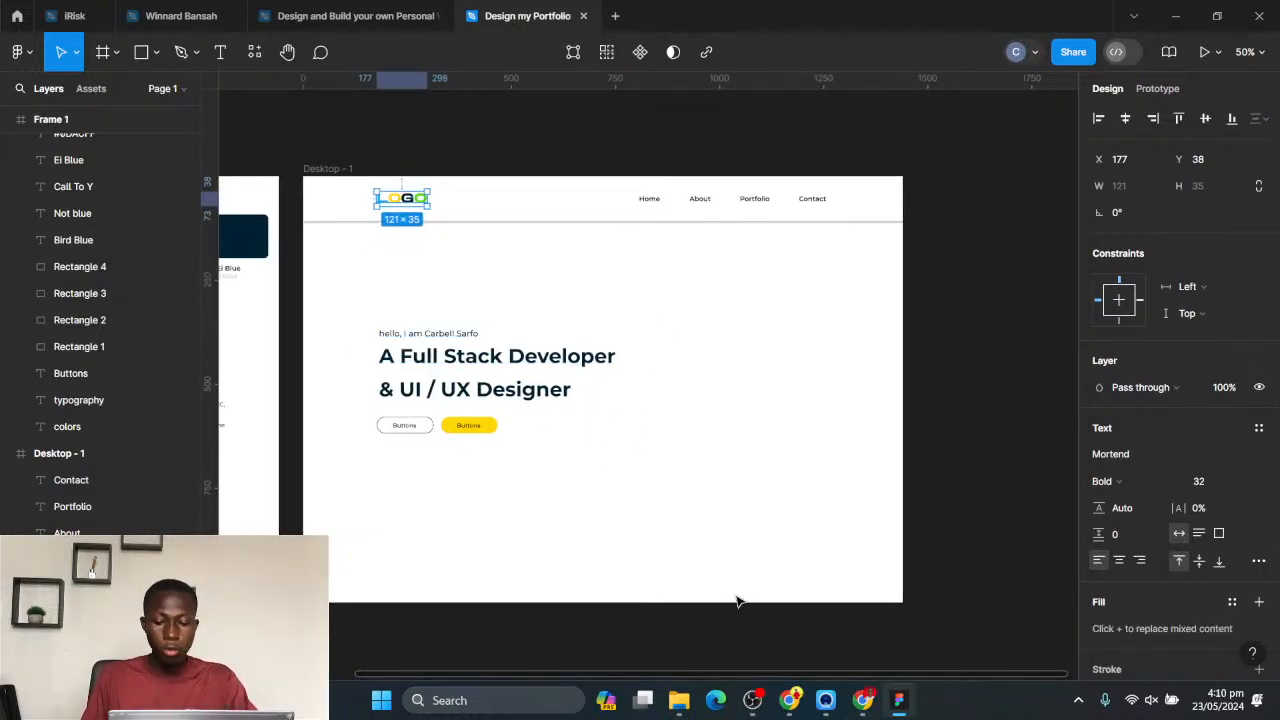
# - Switch to Chrome, download the Freepik photo of the man in the white shirt at Medium 1500 × 1000 px, and return to Figma
pyautogui.click(778, 612)
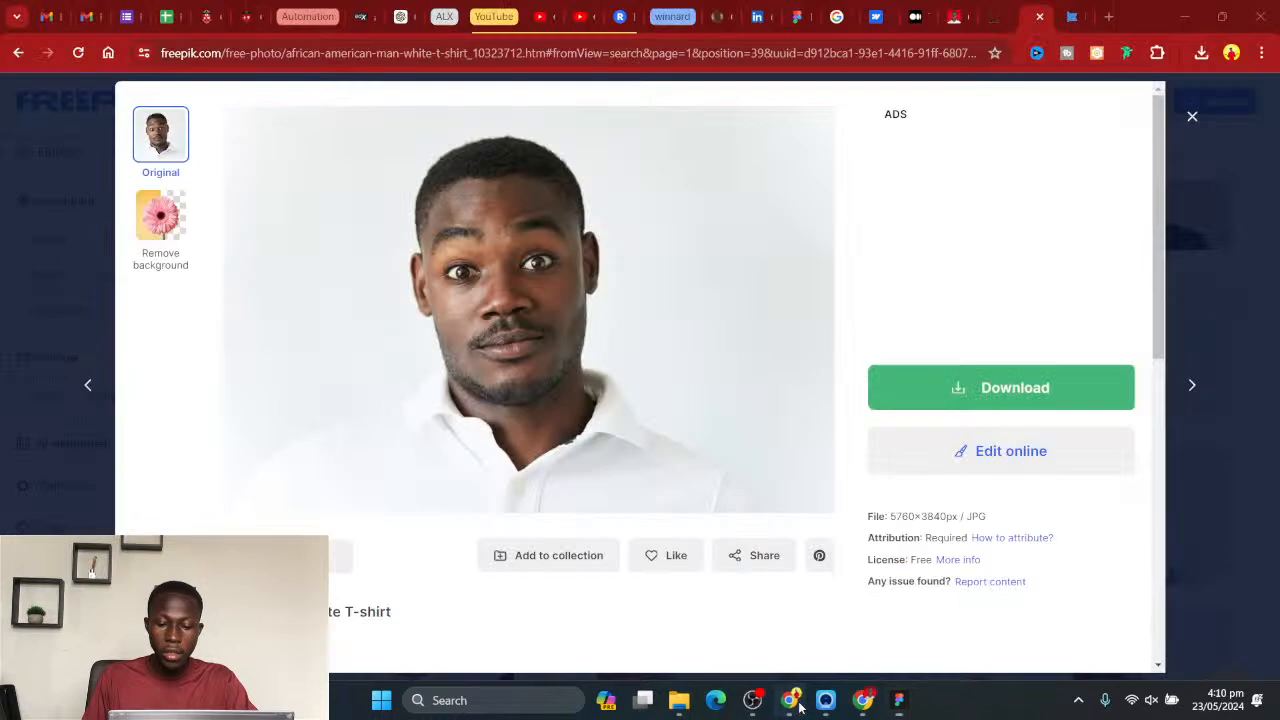
pyautogui.click(877, 380)
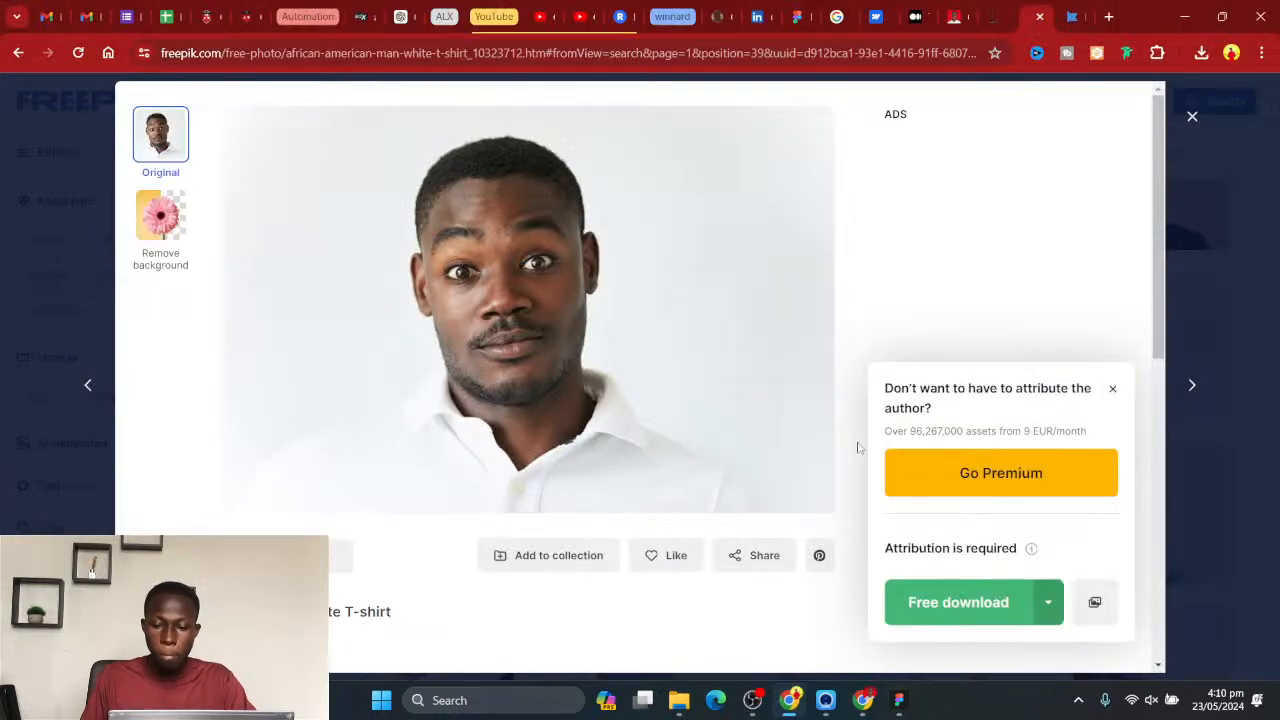
pyautogui.scroll(-1, 830, 446)
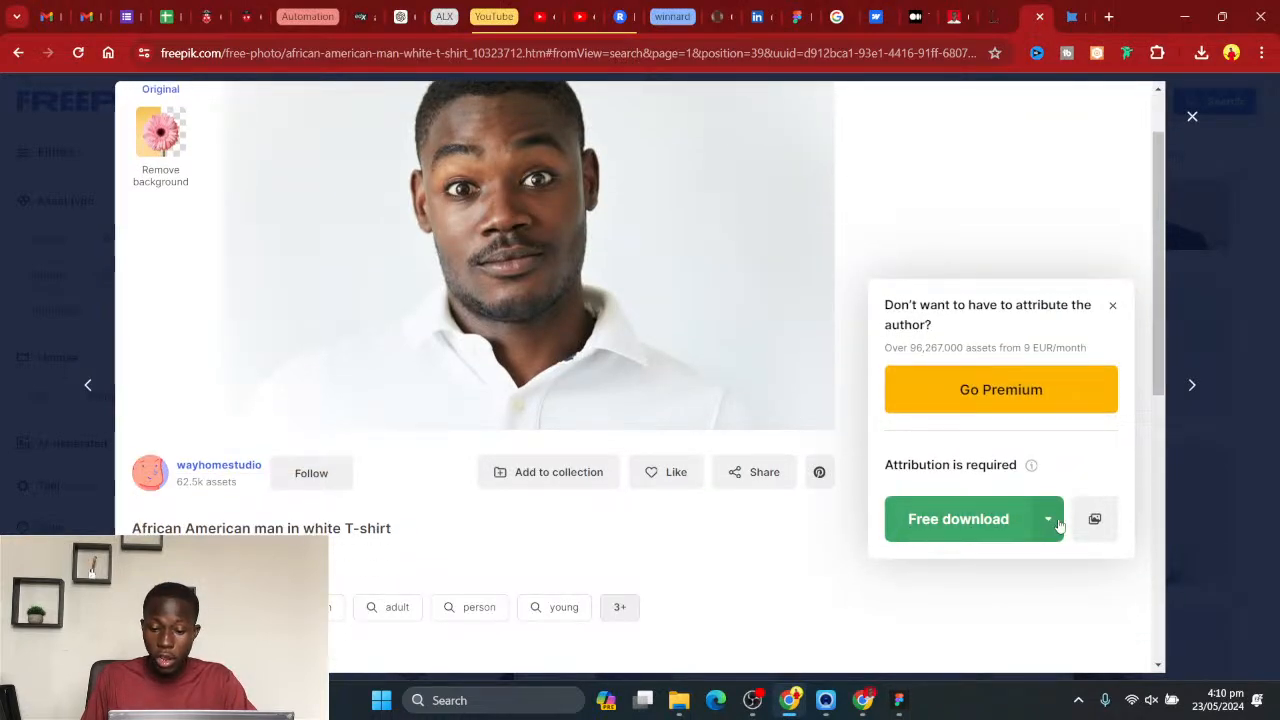
pyautogui.click(1048, 519)
pyautogui.scroll(-1, 780, 450)
pyautogui.scroll(-1, 800, 460)
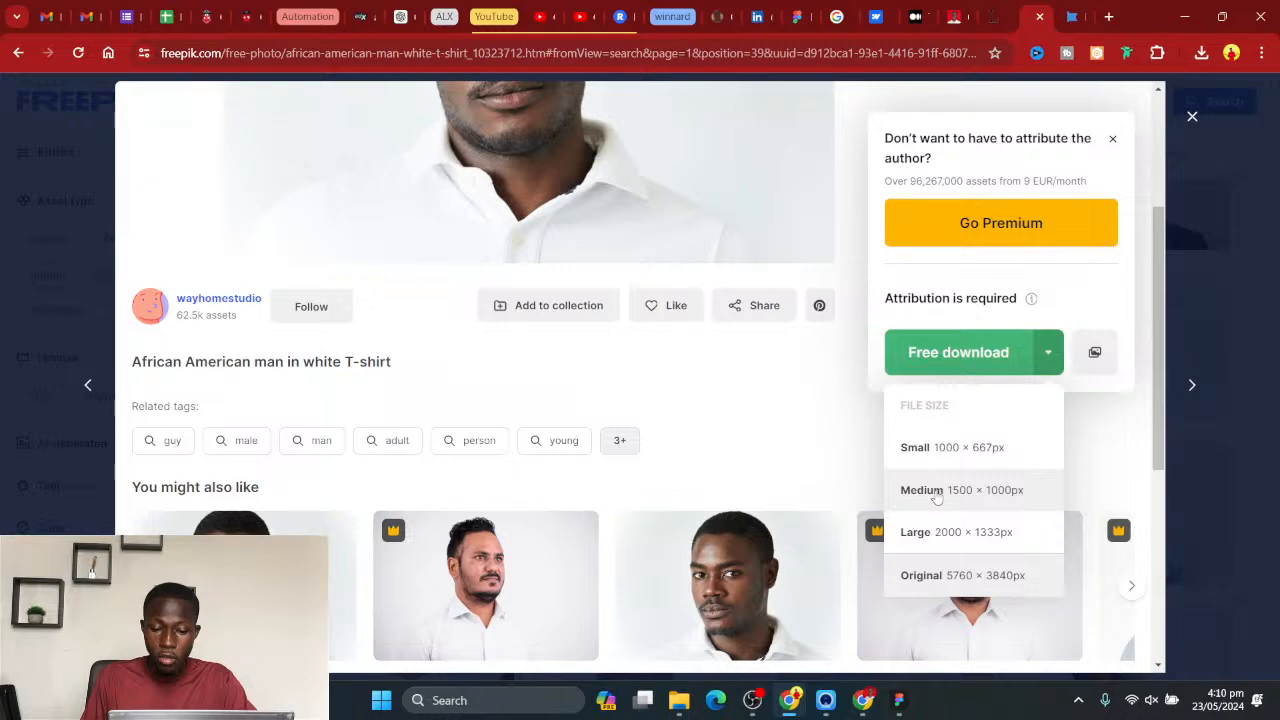
pyautogui.scroll(-2, 925, 450)
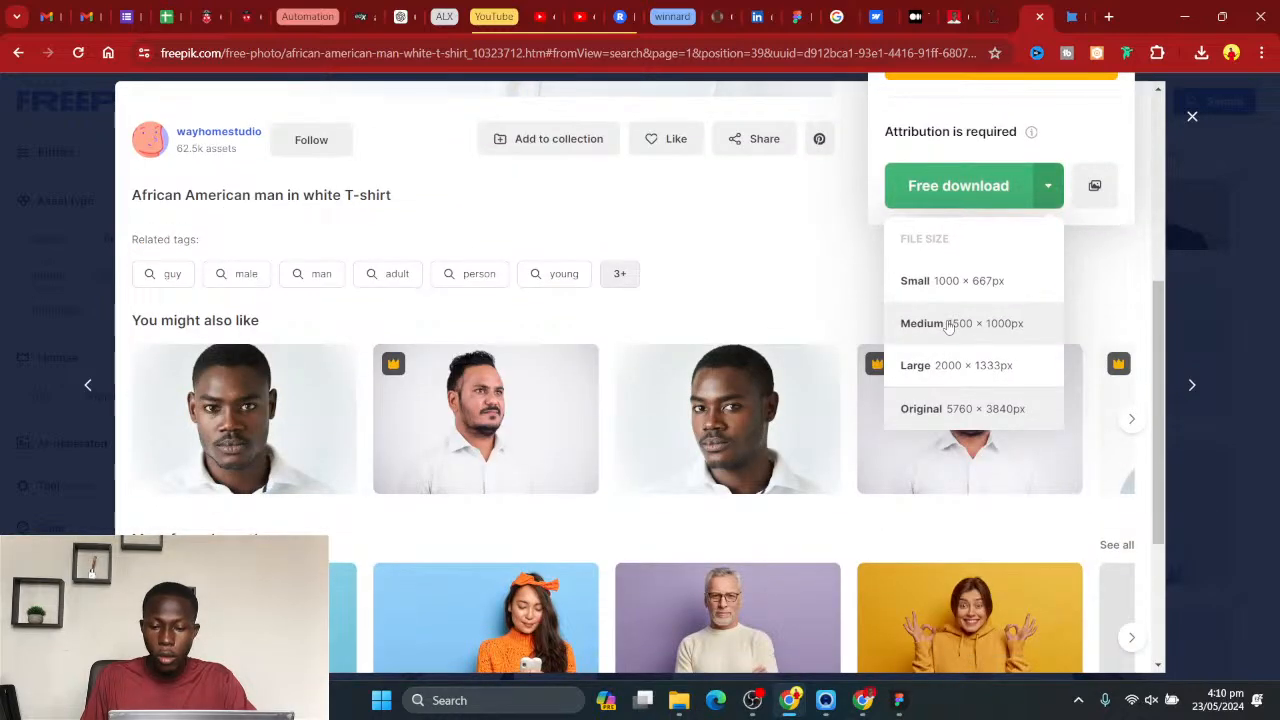
pyautogui.click(948, 324)
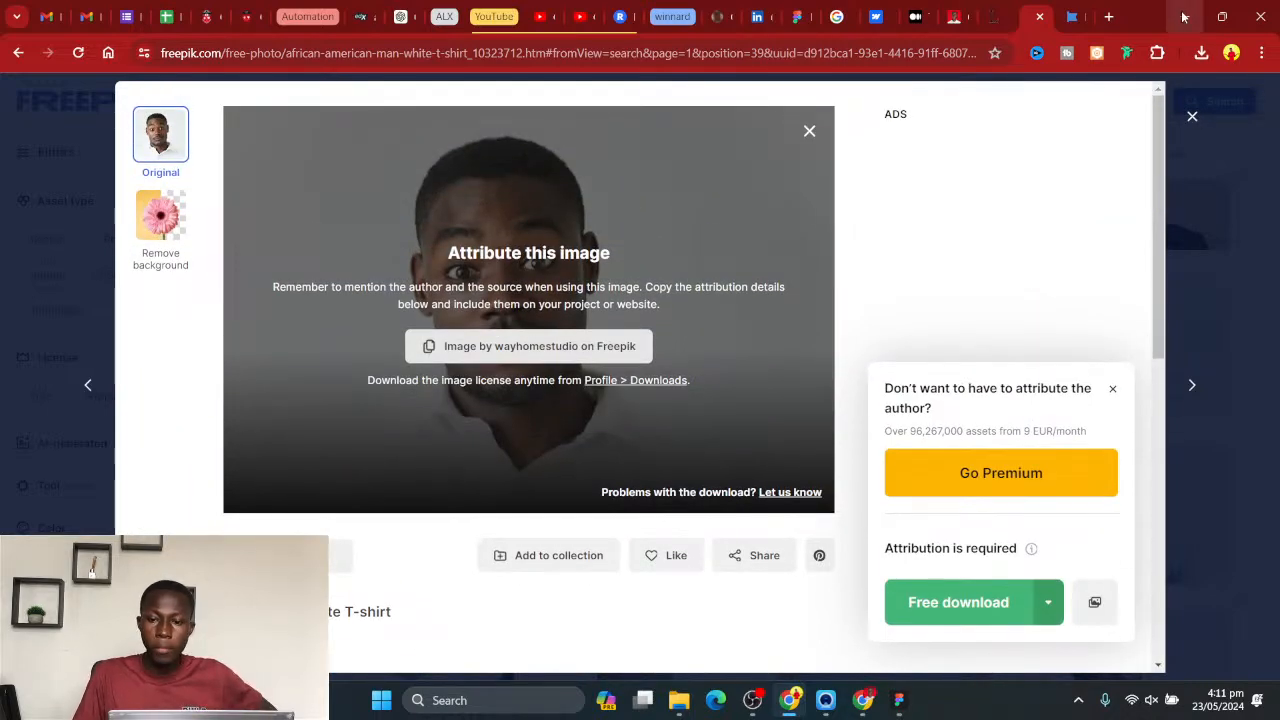
pyautogui.click(1183, 17)
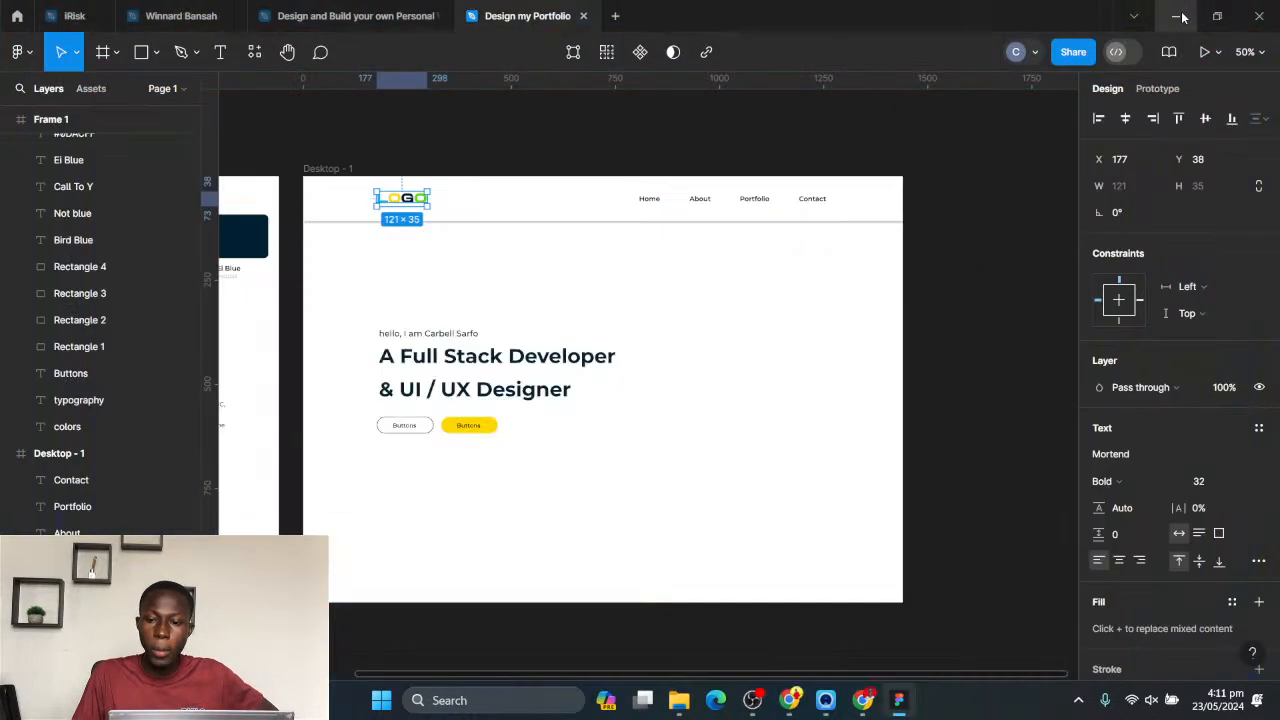
# - Check Chrome's recent downloads for the photo, download it again from Freepik at Medium size, and return to Figma
pyautogui.click(789, 700)
pyautogui.click(1201, 52)
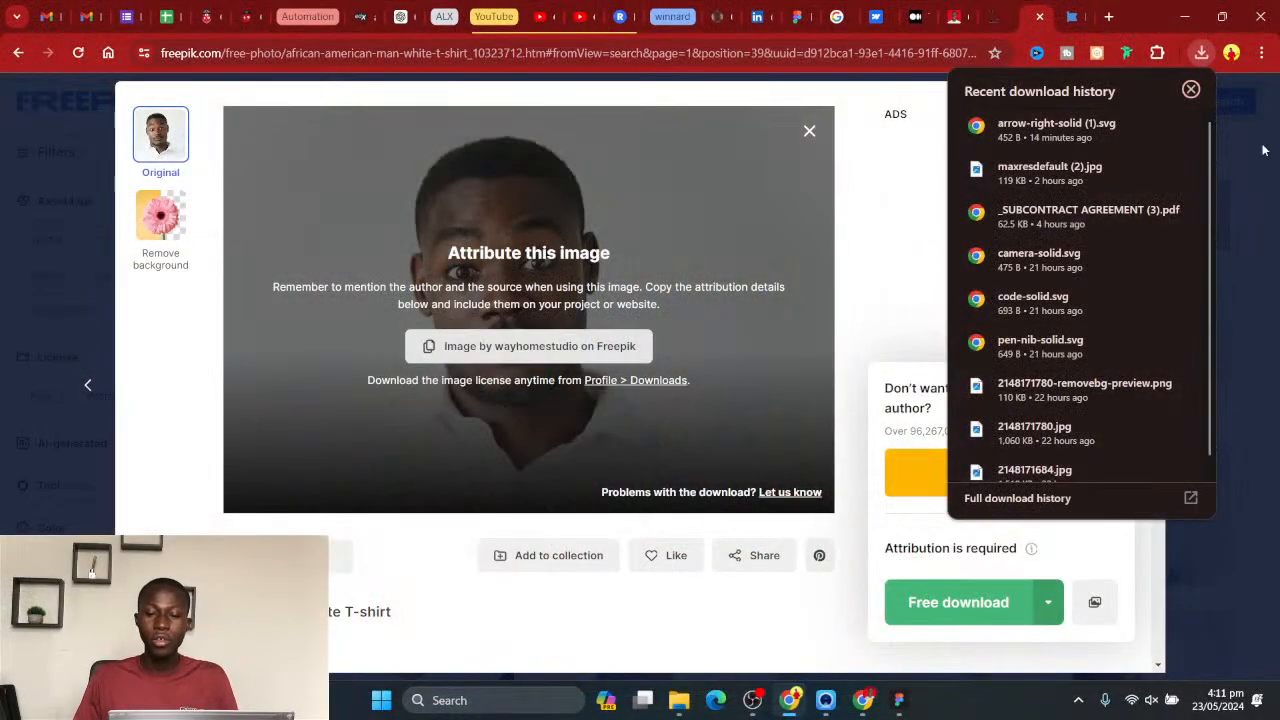
pyautogui.click(867, 268)
pyautogui.scroll(-2, 968, 250)
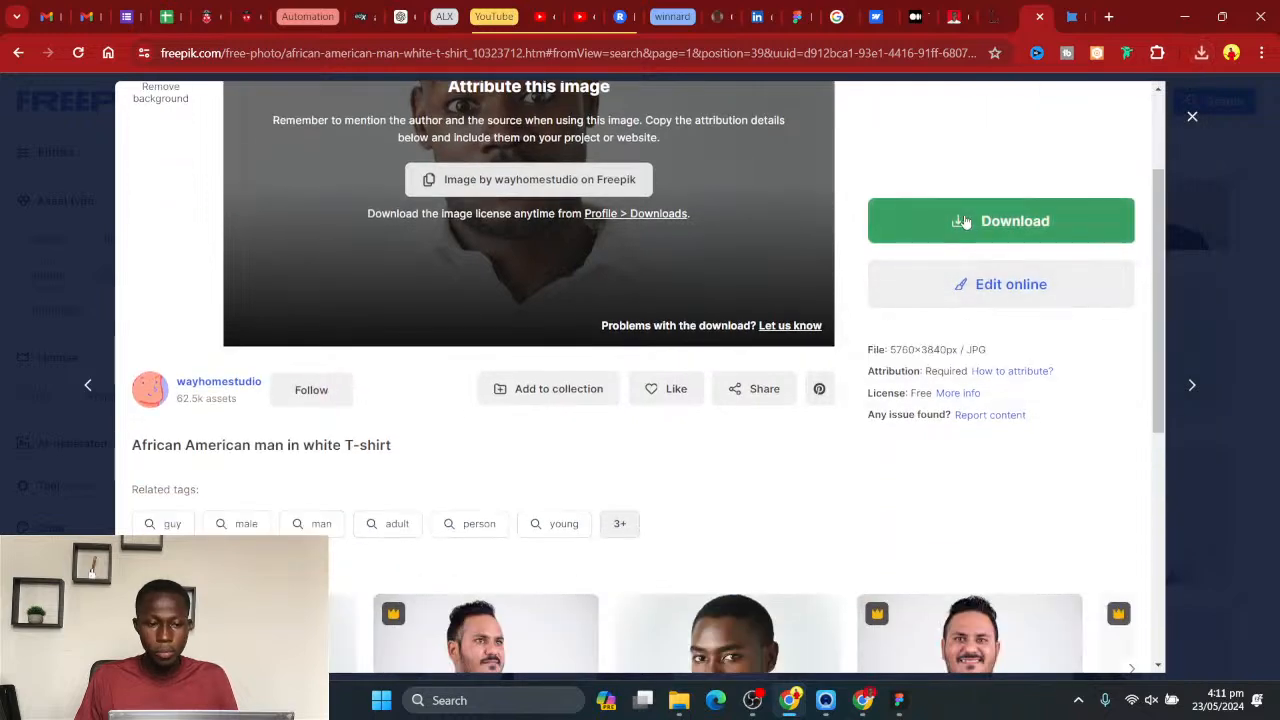
pyautogui.click(975, 225)
pyautogui.click(1052, 436)
pyautogui.click(968, 575)
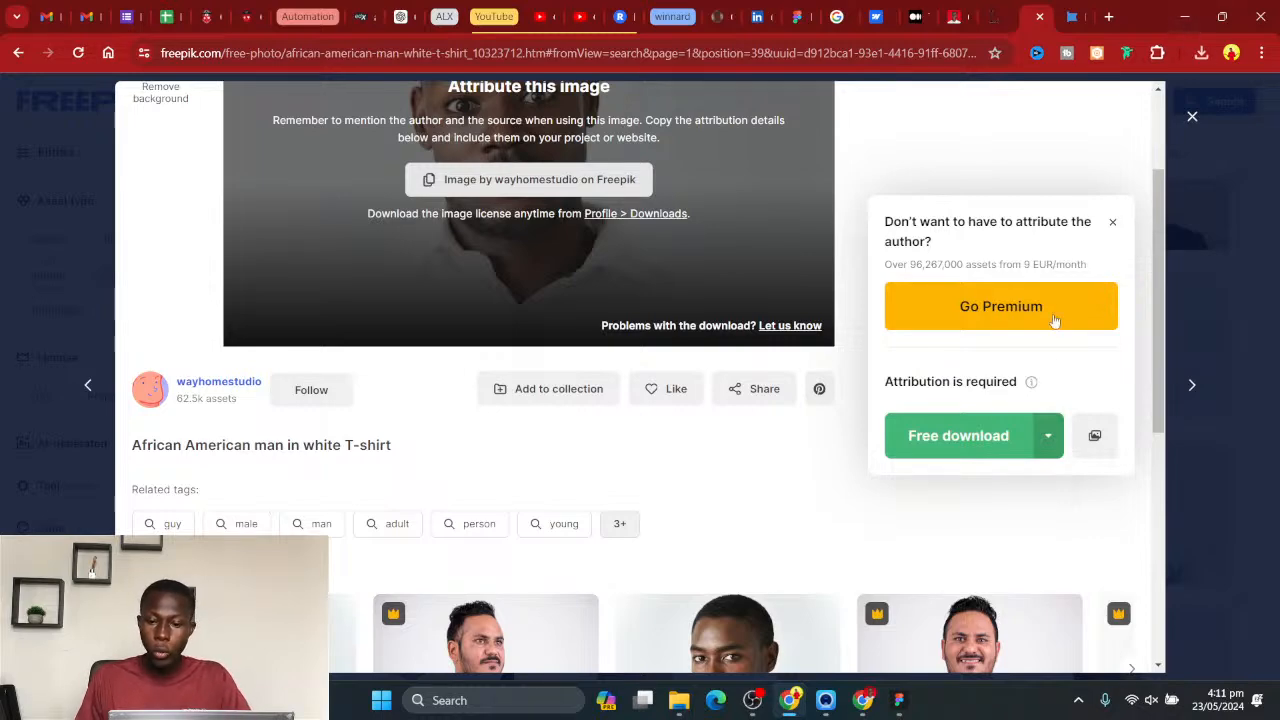
pyautogui.click(1185, 16)
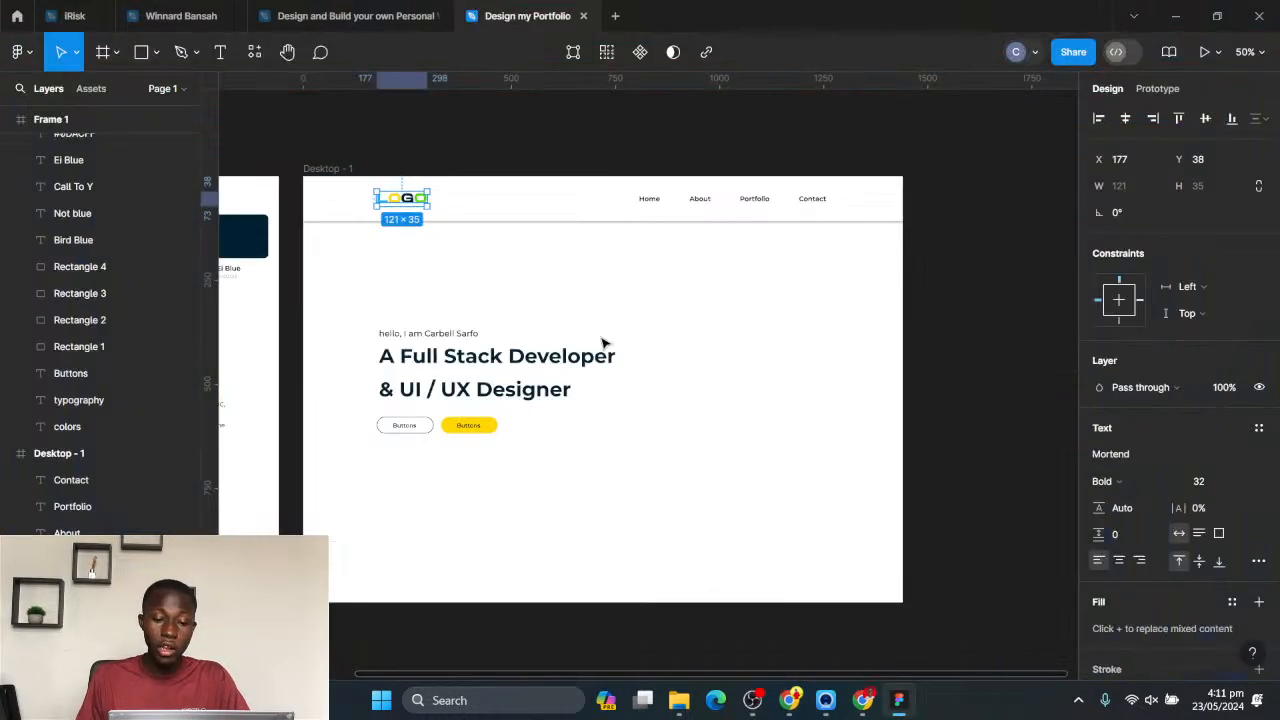
# - Import 14764 (1).jpg from the Downloads folder and place it on the canvas to the right of Desktop - 1, scaled to 828 × 552
pyautogui.scroll(-1, 655, 351)
pyautogui.moveTo(583, 306); pyautogui.dragTo(560, 266)
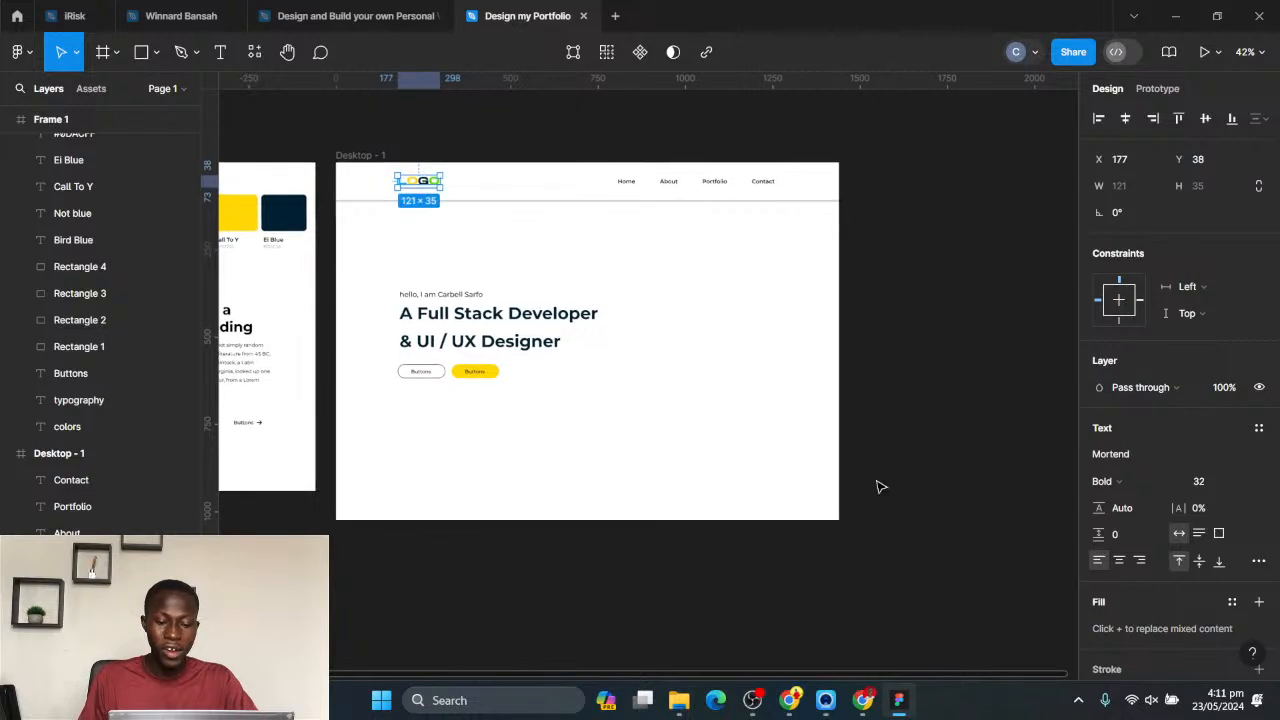
pyautogui.click(679, 700)
pyautogui.click(576, 590)
pyautogui.click(887, 318)
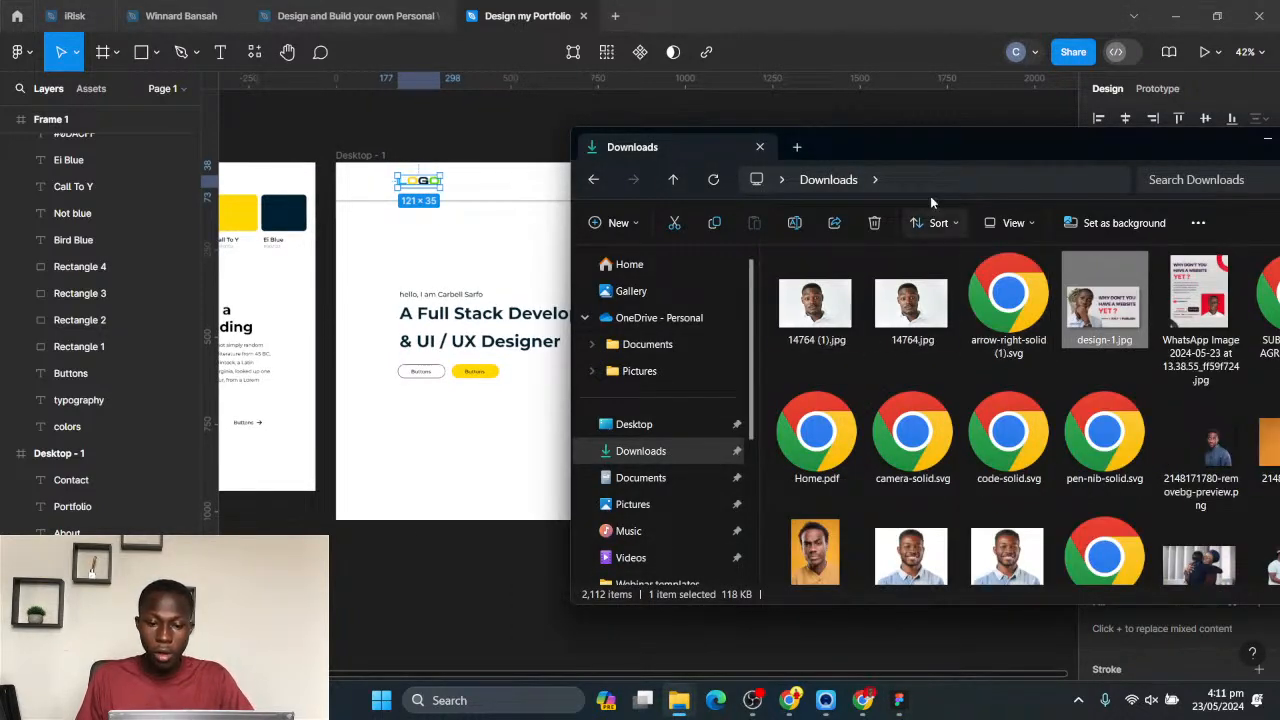
pyautogui.moveTo(901, 136); pyautogui.dragTo(1075, 136)
pyautogui.click(990, 302)
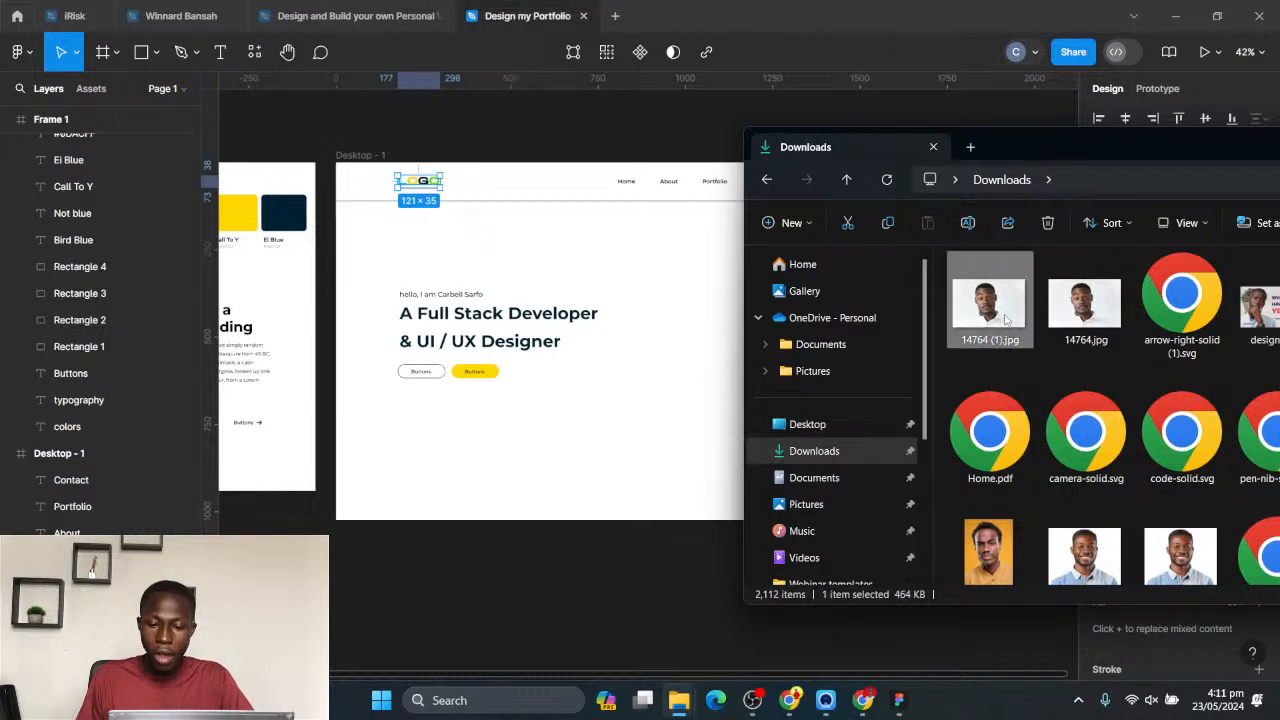
pyautogui.click(1090, 314)
pyautogui.moveTo(990, 314); pyautogui.dragTo(600, 294)
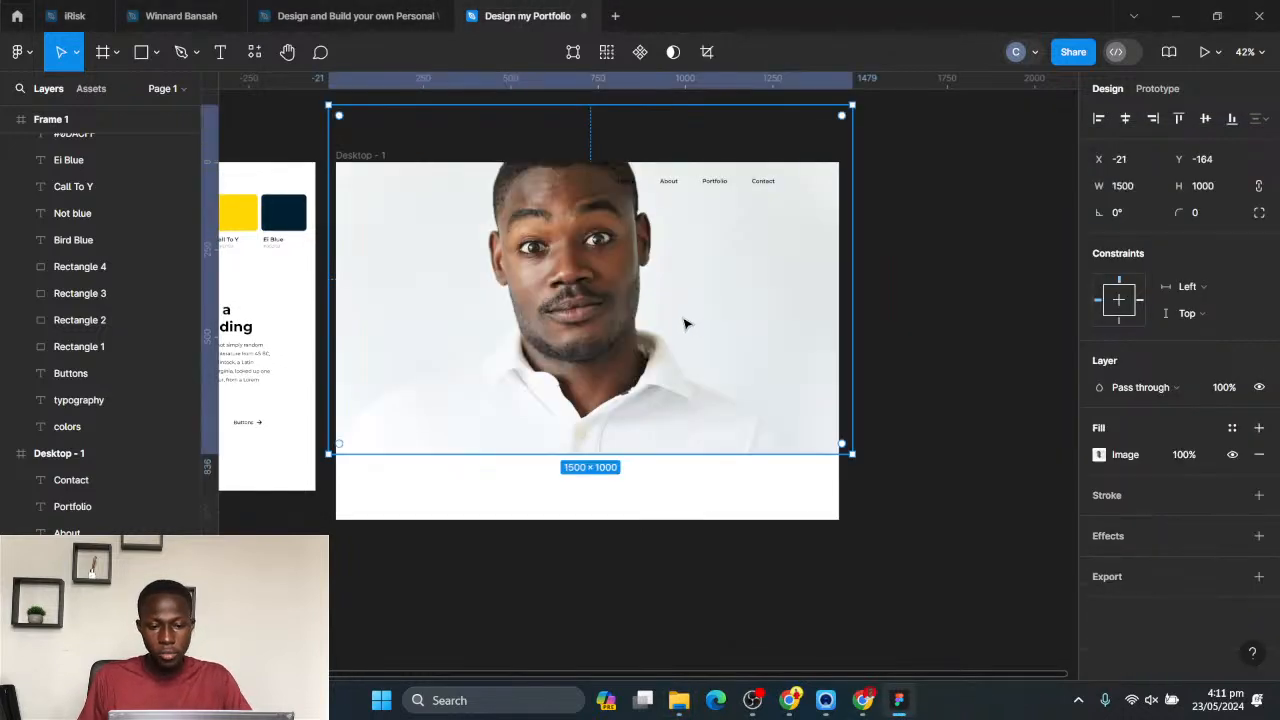
pyautogui.moveTo(855, 373); pyautogui.dragTo(1075, 378)
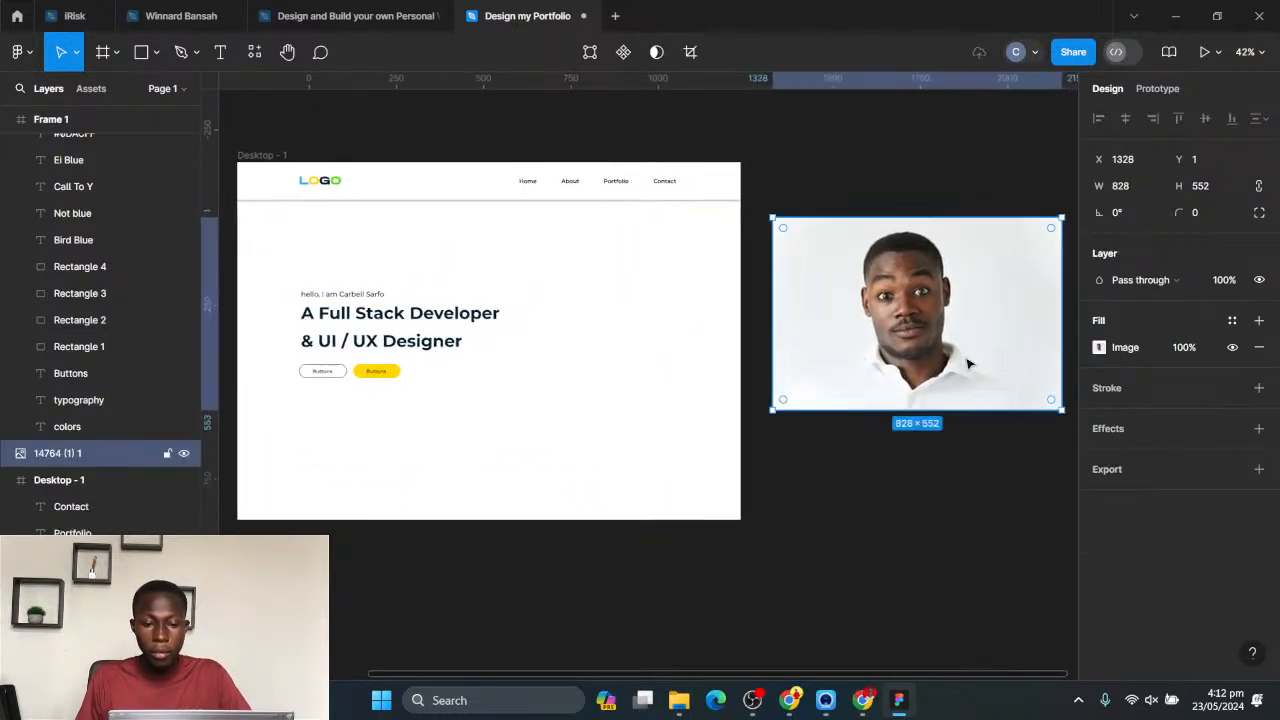
pyautogui.click(629, 333)
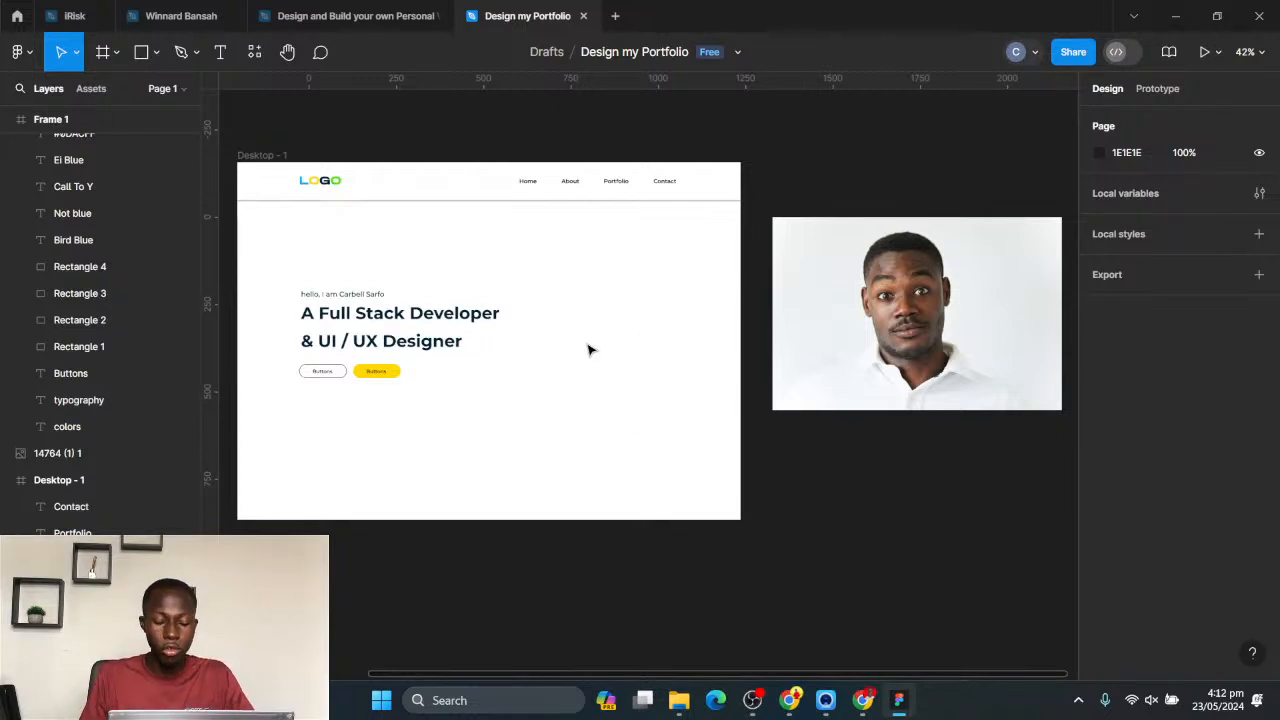
# - Draw a rectangle of about 366 × 411 to the right of the hero text and round its corners to 40
pyautogui.click(141, 52)
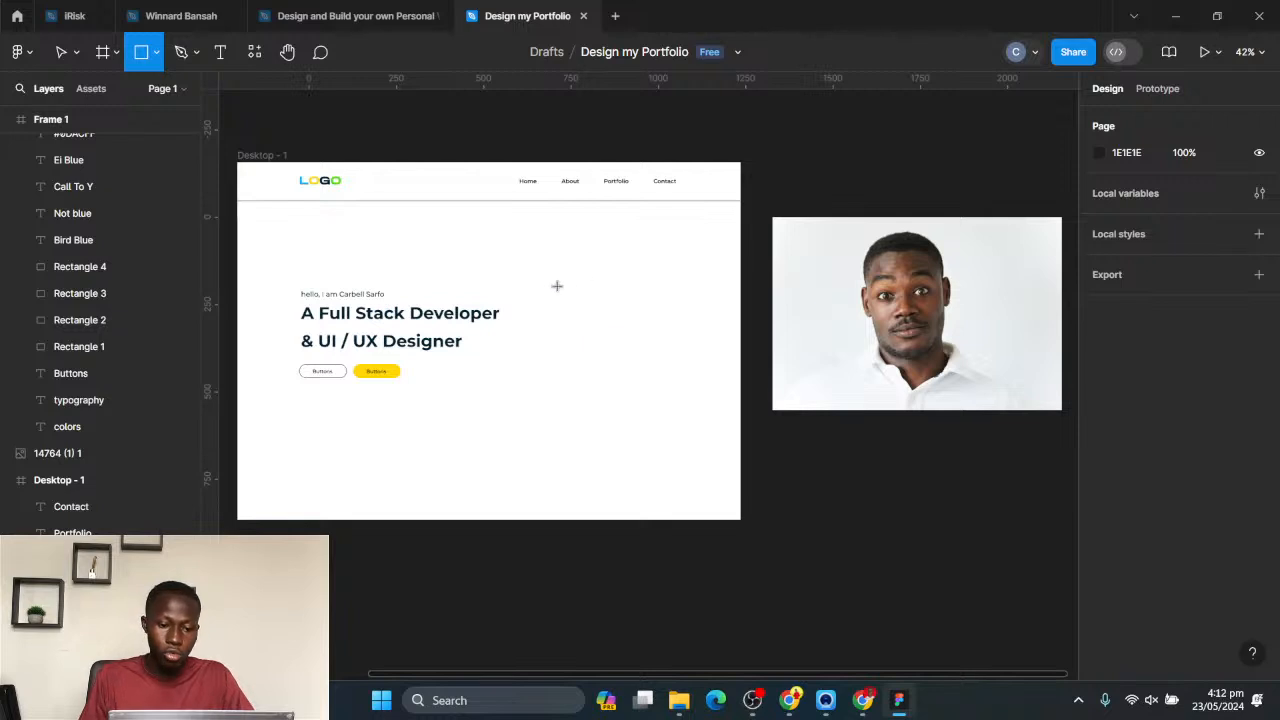
pyautogui.moveTo(548, 280); pyautogui.dragTo(627, 410)
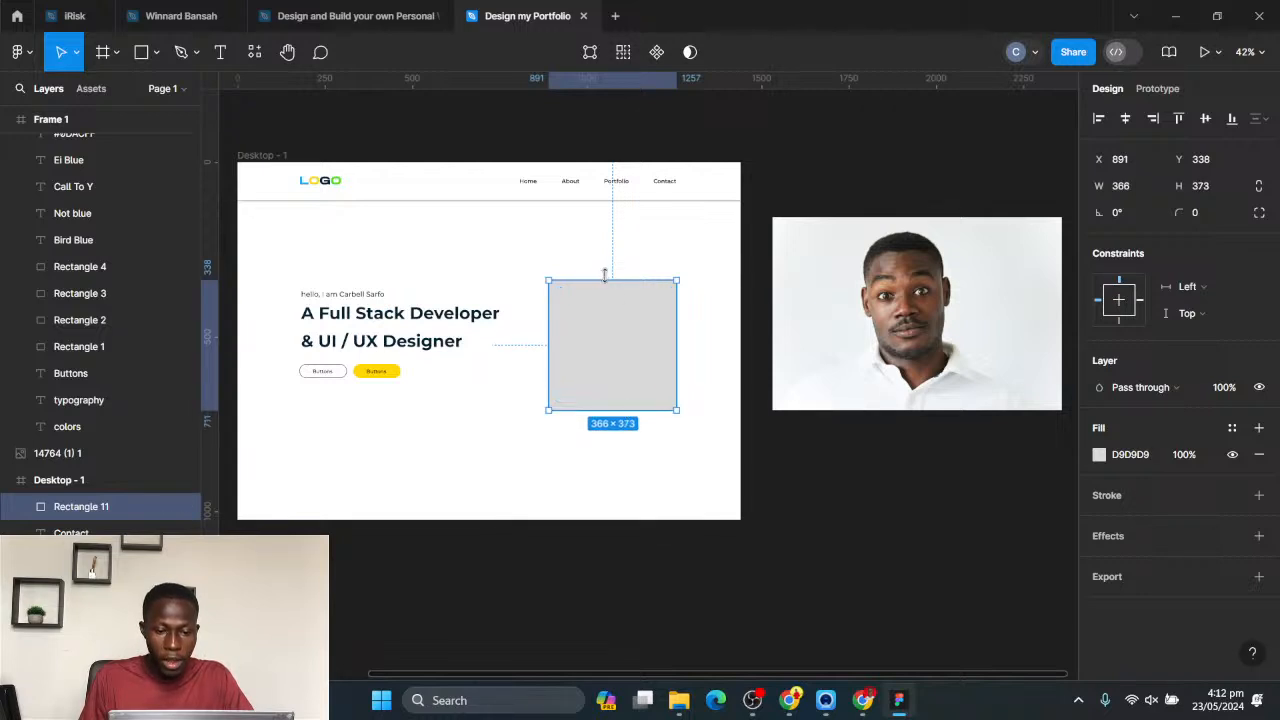
pyautogui.moveTo(604, 275); pyautogui.dragTo(565, 285)
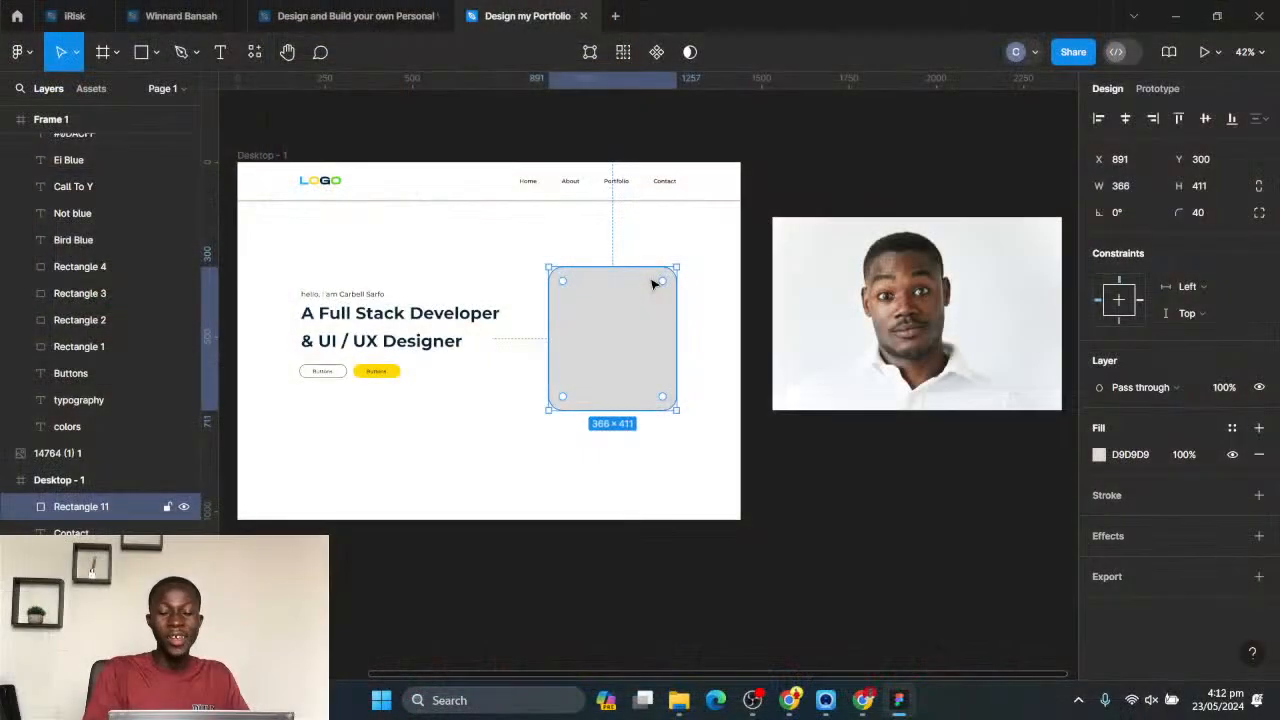
# - Move the head-shot photo into Desktop - 1 so that the face covers the grey rounded rectangle
pyautogui.click(988, 334)
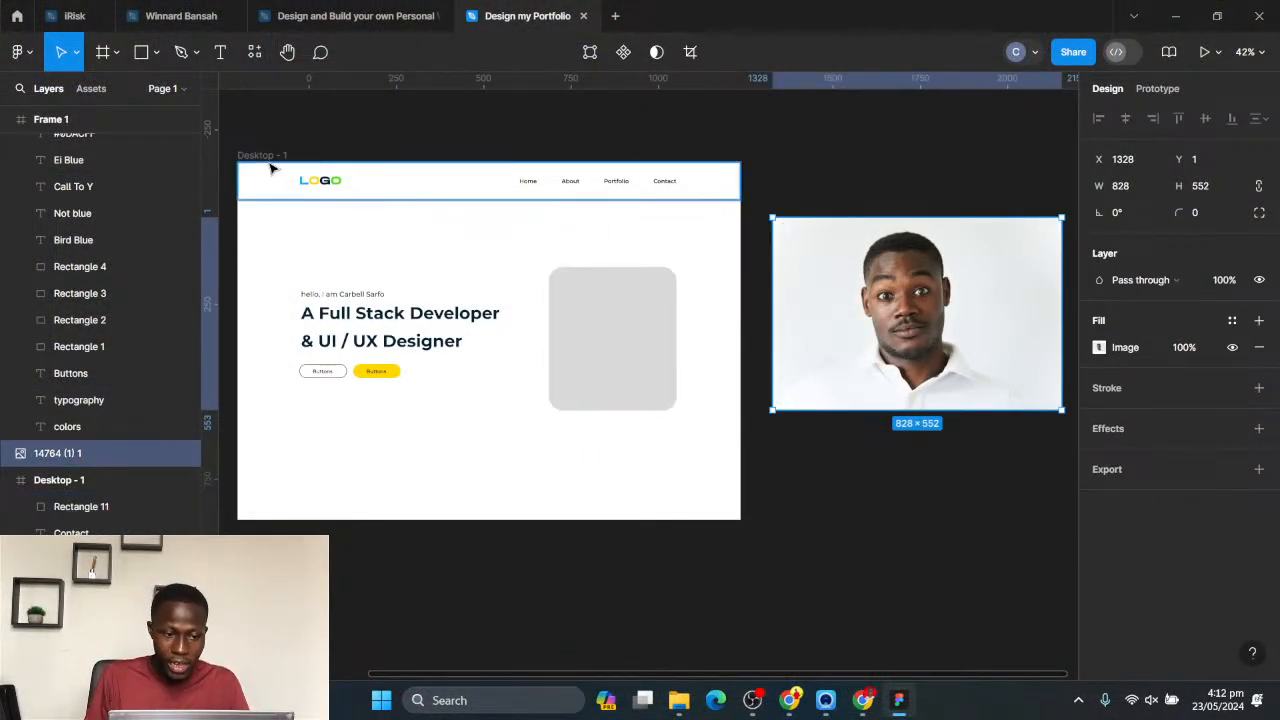
pyautogui.moveTo(963, 269)
pyautogui.mouseDown()
pyautogui.moveTo(977, 294)
pyautogui.moveTo(969, 283)
pyautogui.mouseUp()
pyautogui.moveTo(950, 327); pyautogui.dragTo(638, 338)
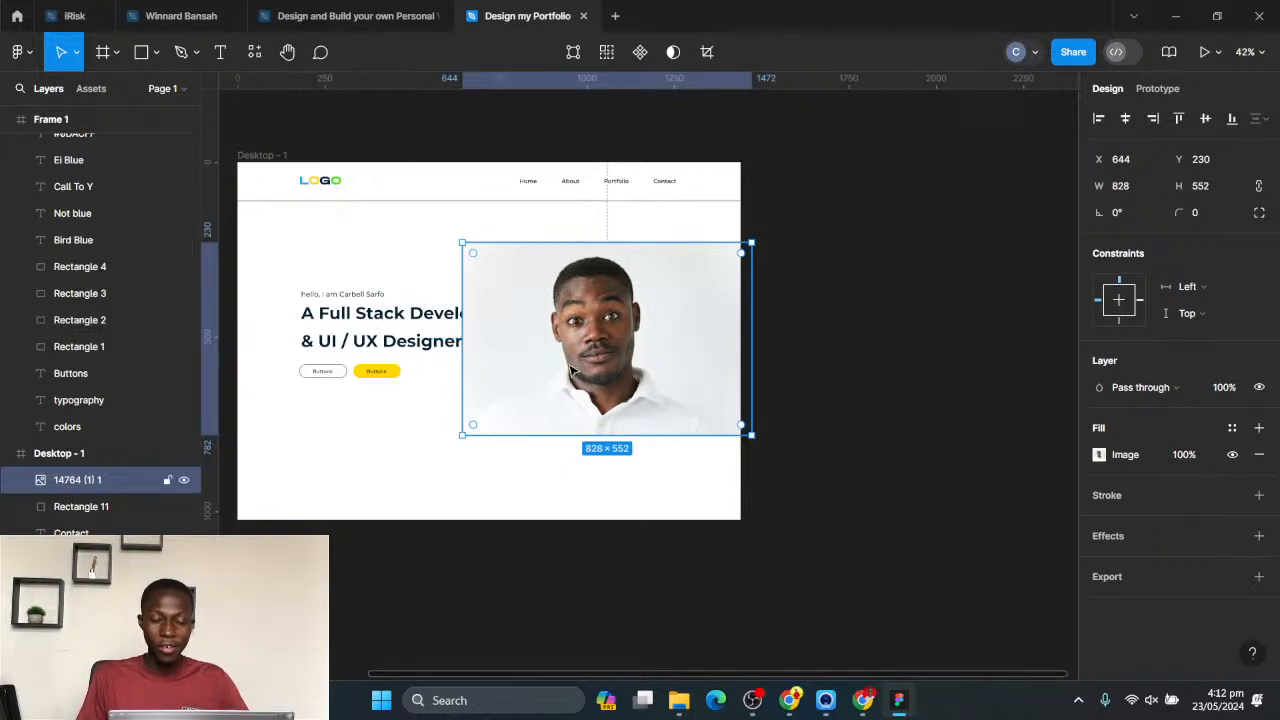
# - Select the photo layer together with Rectangle 11 and use the rectangle as a mask for the photo
pyautogui.click(78, 507)
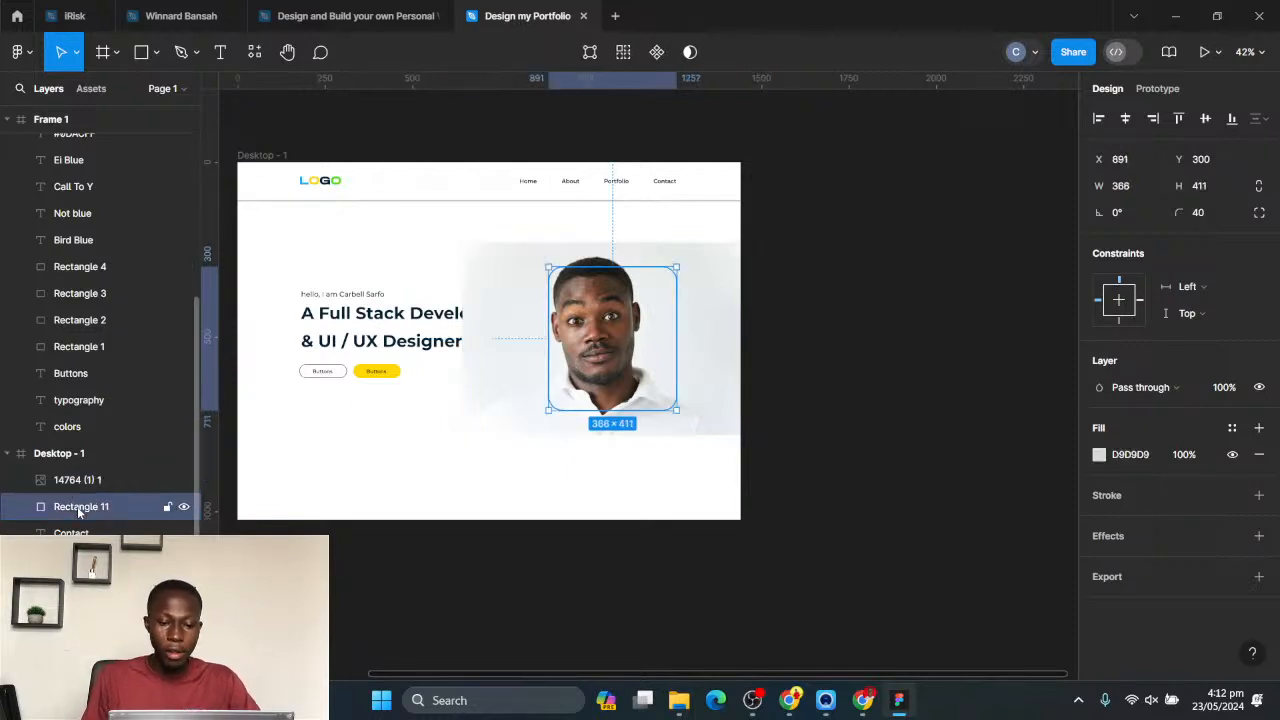
pyautogui.click(62, 481)
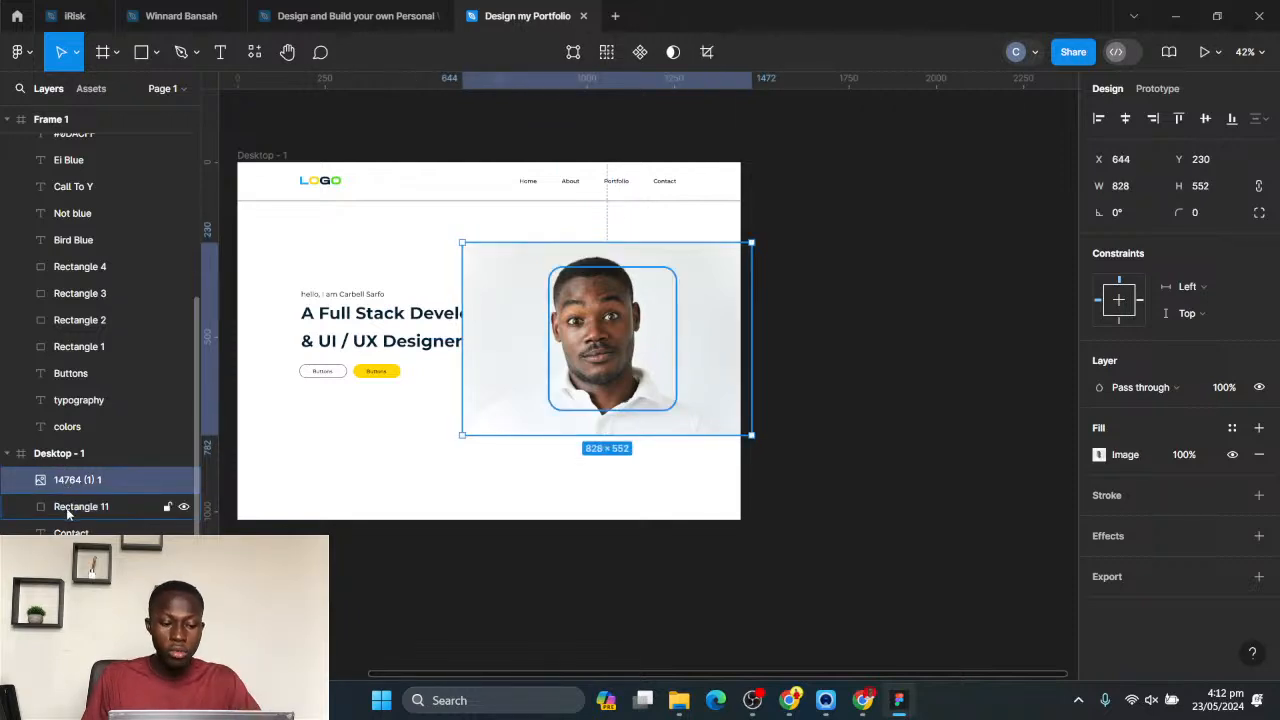
pyautogui.click(67, 508)
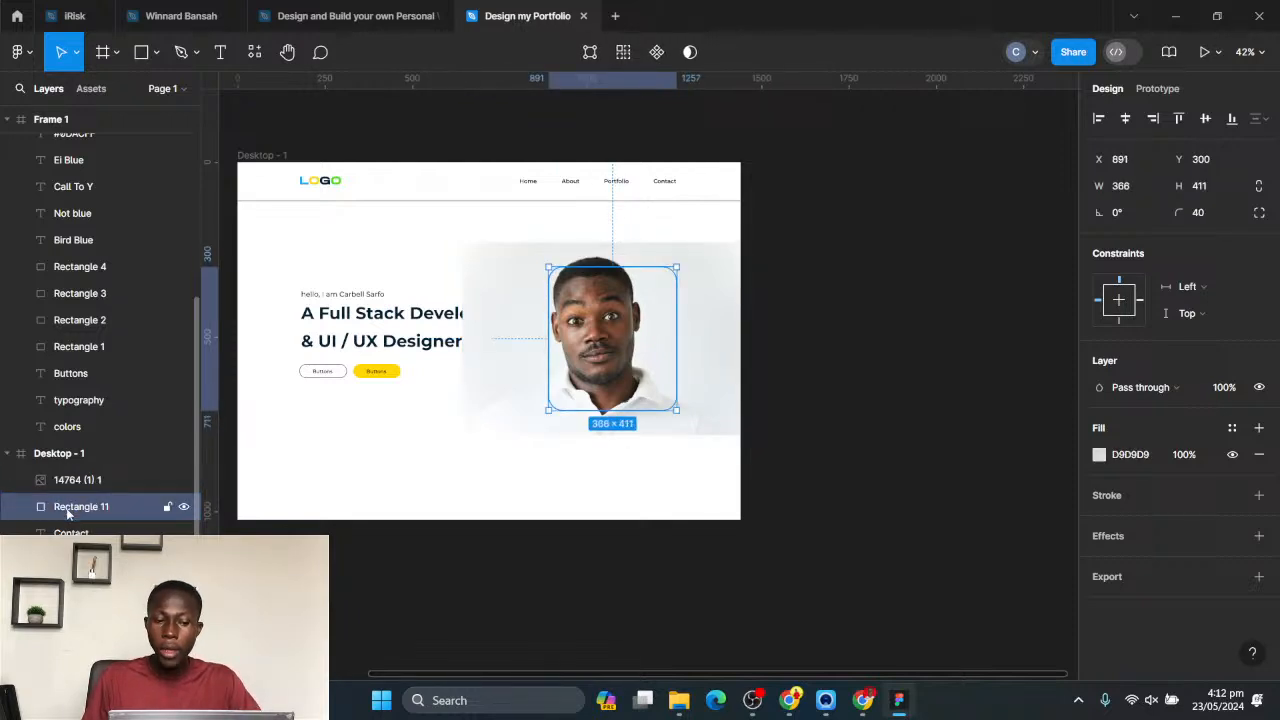
pyautogui.keyDown('shift'); pyautogui.click(65, 481); pyautogui.keyUp('shift')
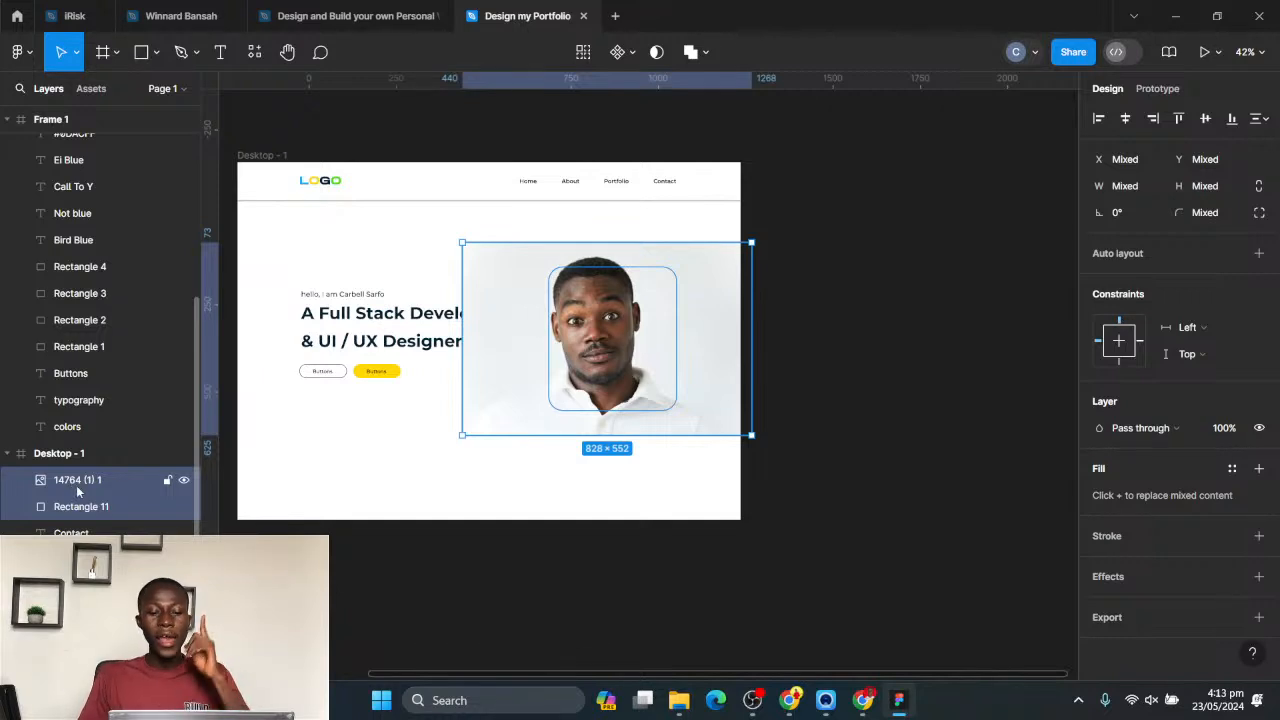
pyautogui.rightClick(69, 509)
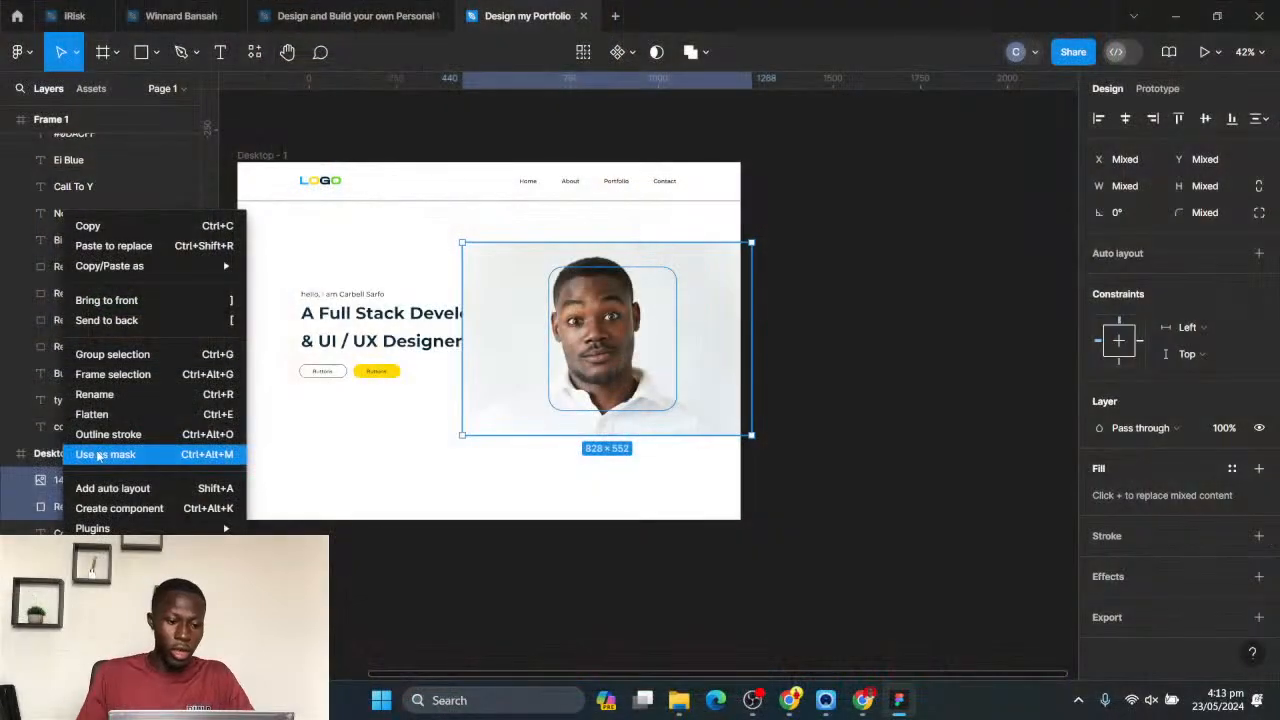
pyautogui.click(98, 456)
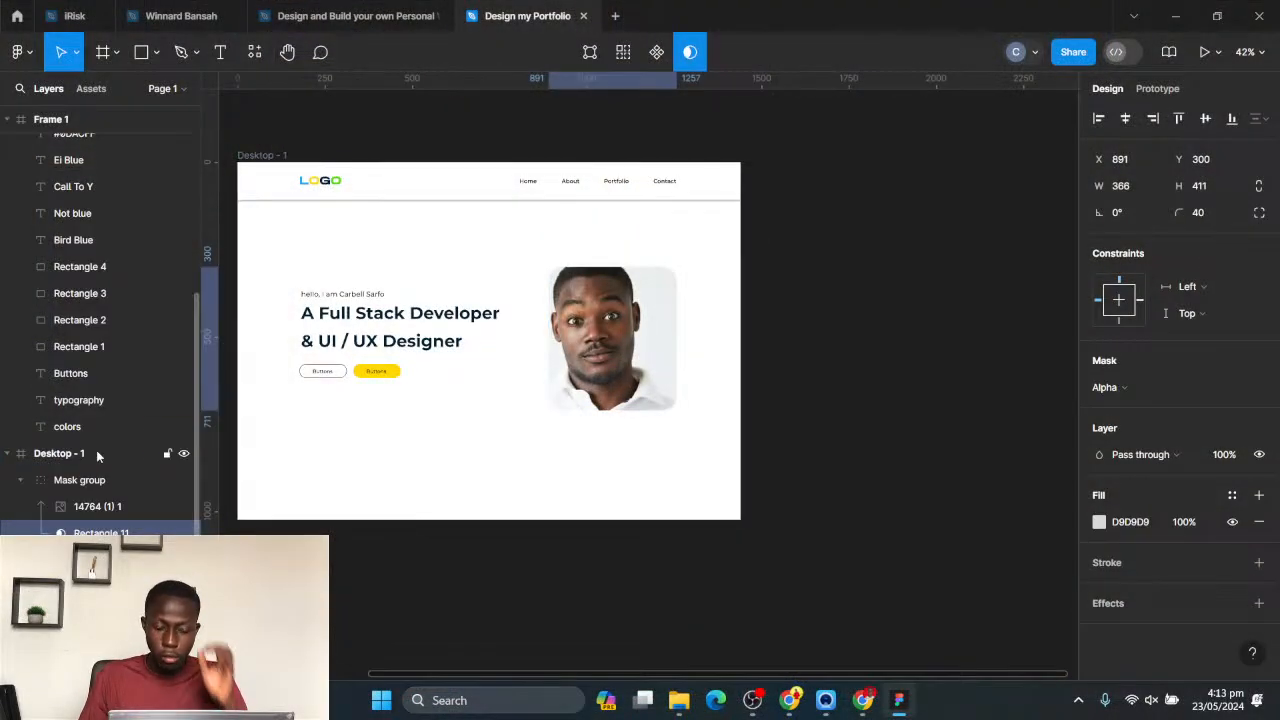
pyautogui.click(595, 290)
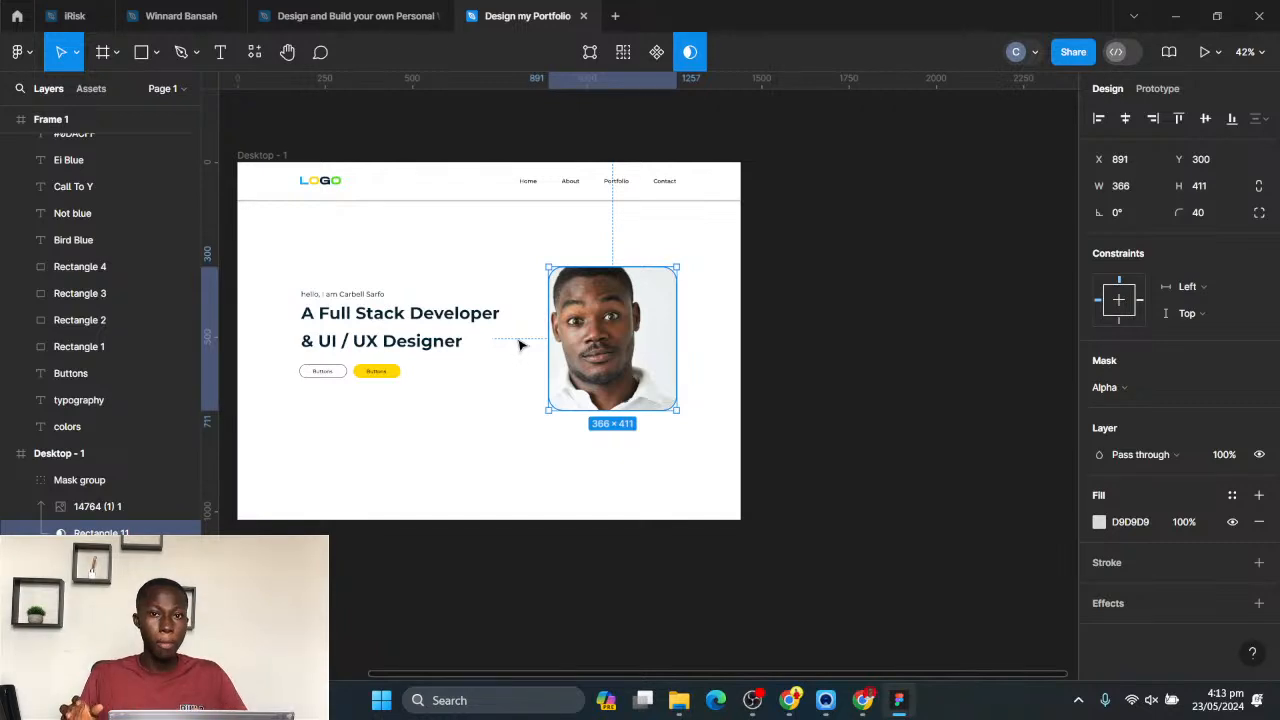
# - Scale the photo inside the mask group down proportionally to about 629 × 419
pyautogui.click(85, 510)
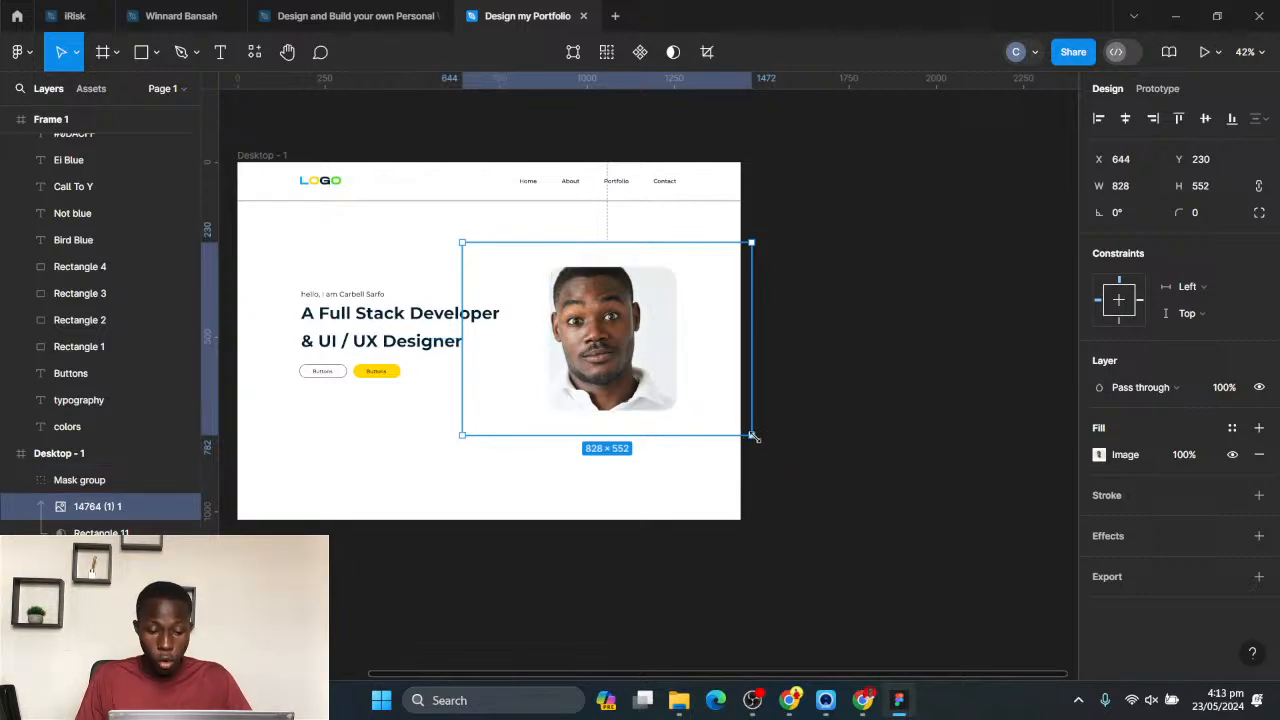
pyautogui.moveTo(750, 436); pyautogui.dragTo(719, 412)
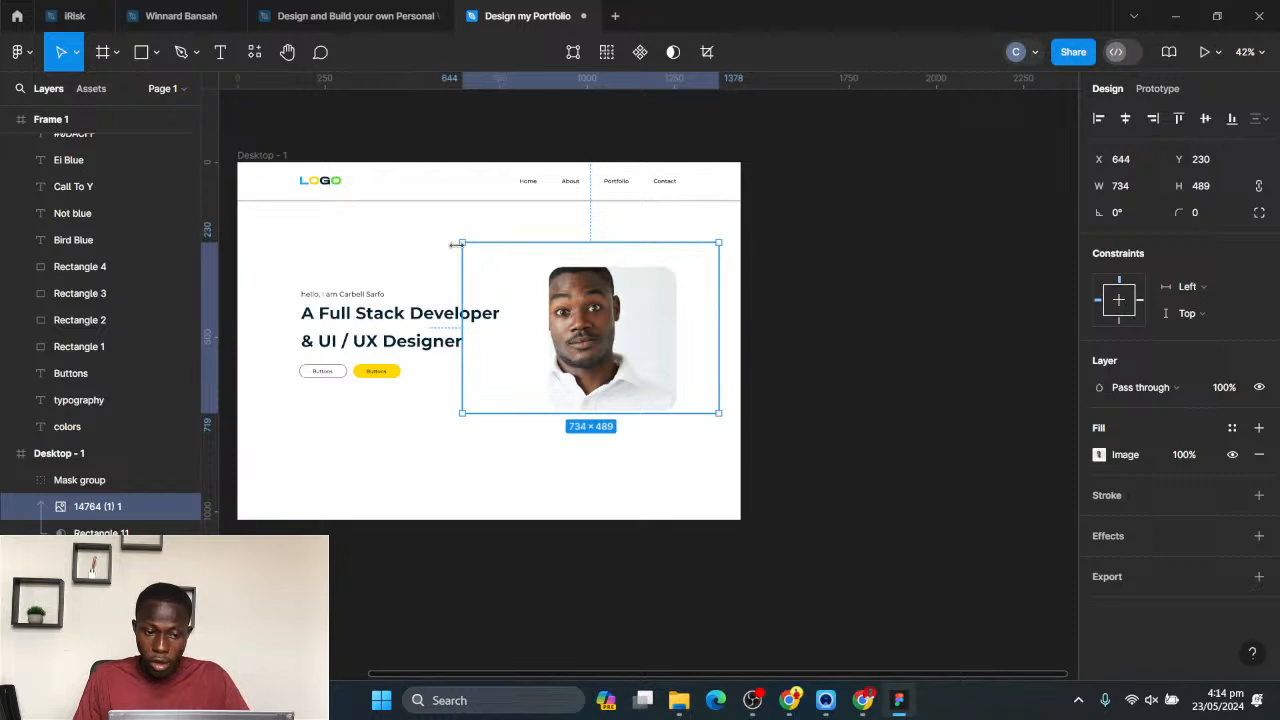
pyautogui.moveTo(461, 240); pyautogui.dragTo(498, 267)
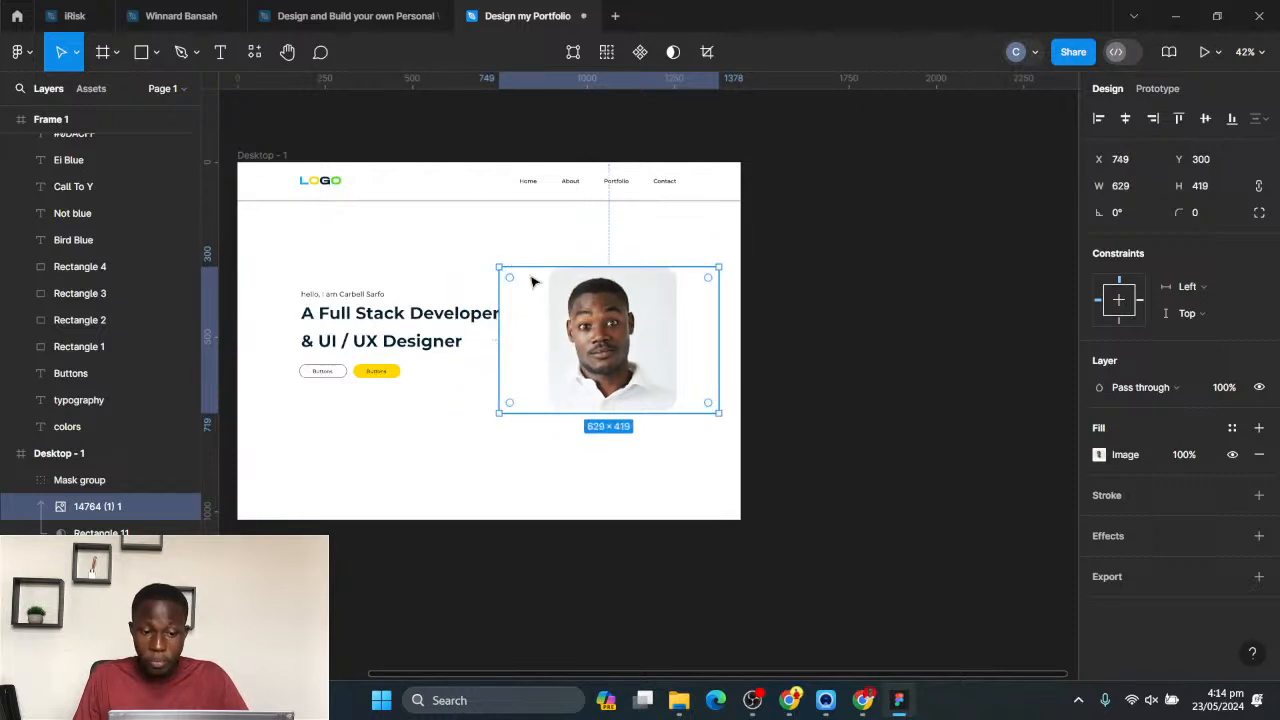
# - Nudge the photo within its mask to X 785, Y 289 so the face sits centred in the rounded shape
pyautogui.hotkey('shift', 'Right')
pyautogui.hotkey('shift', 'Right')
pyautogui.hotkey('shift', 'Right')
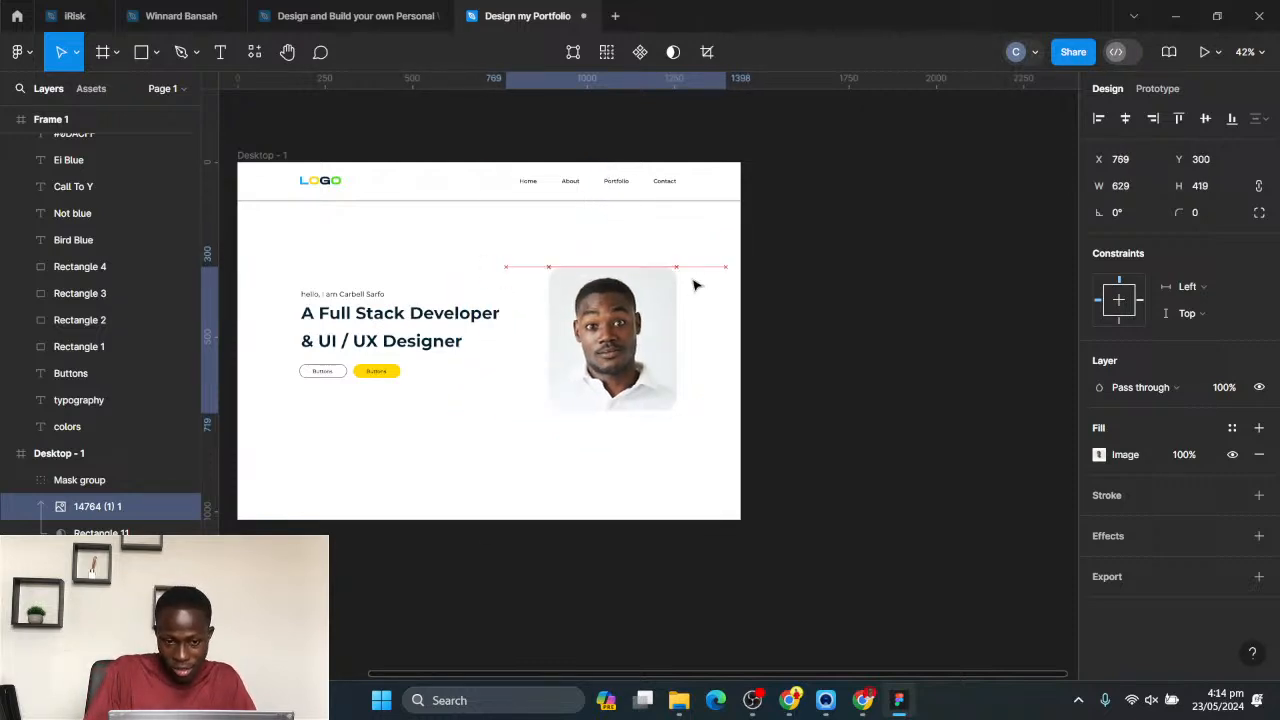
pyautogui.press('Up')
pyautogui.press('Up')
pyautogui.press('Up')
pyautogui.press('Right')
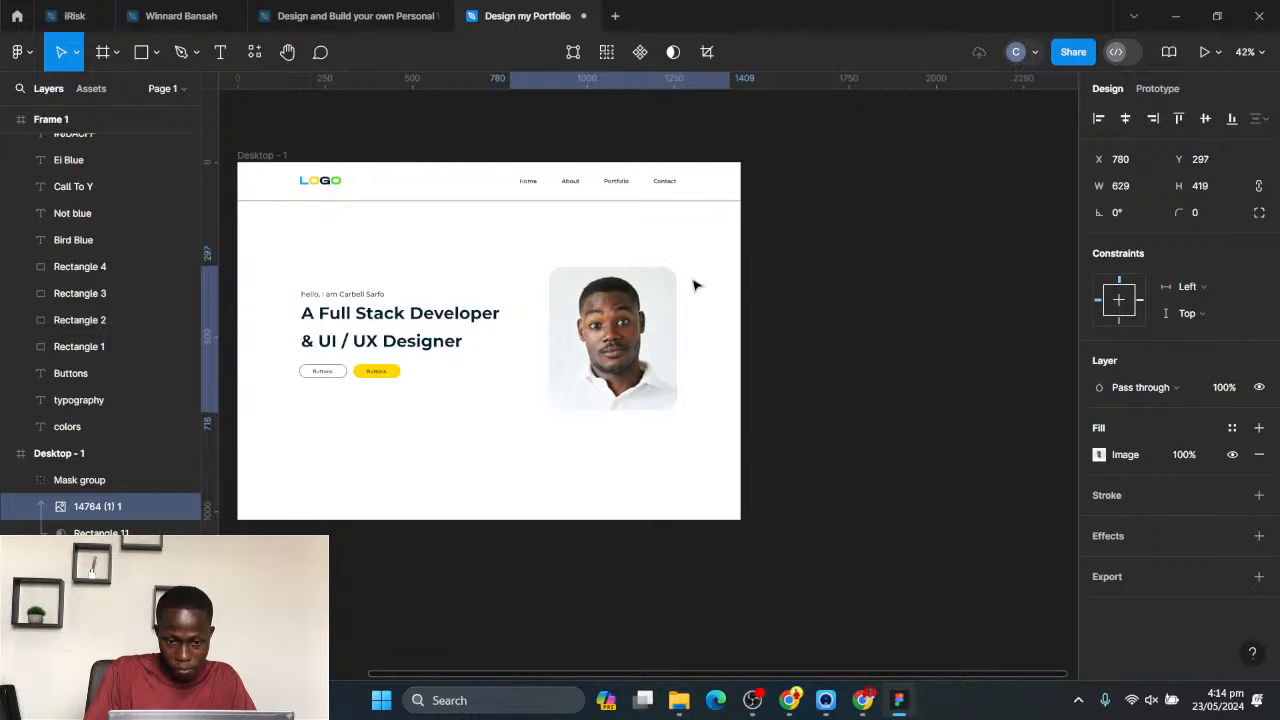
pyautogui.hotkey('shift', 'Right')
pyautogui.press('Up')
pyautogui.press('Up')
pyautogui.press('Up')
pyautogui.press('Up')
pyautogui.press('Up')
pyautogui.press('Up')
pyautogui.press('Up')
pyautogui.press('Up')
pyautogui.press('Left')
pyautogui.press('Left')
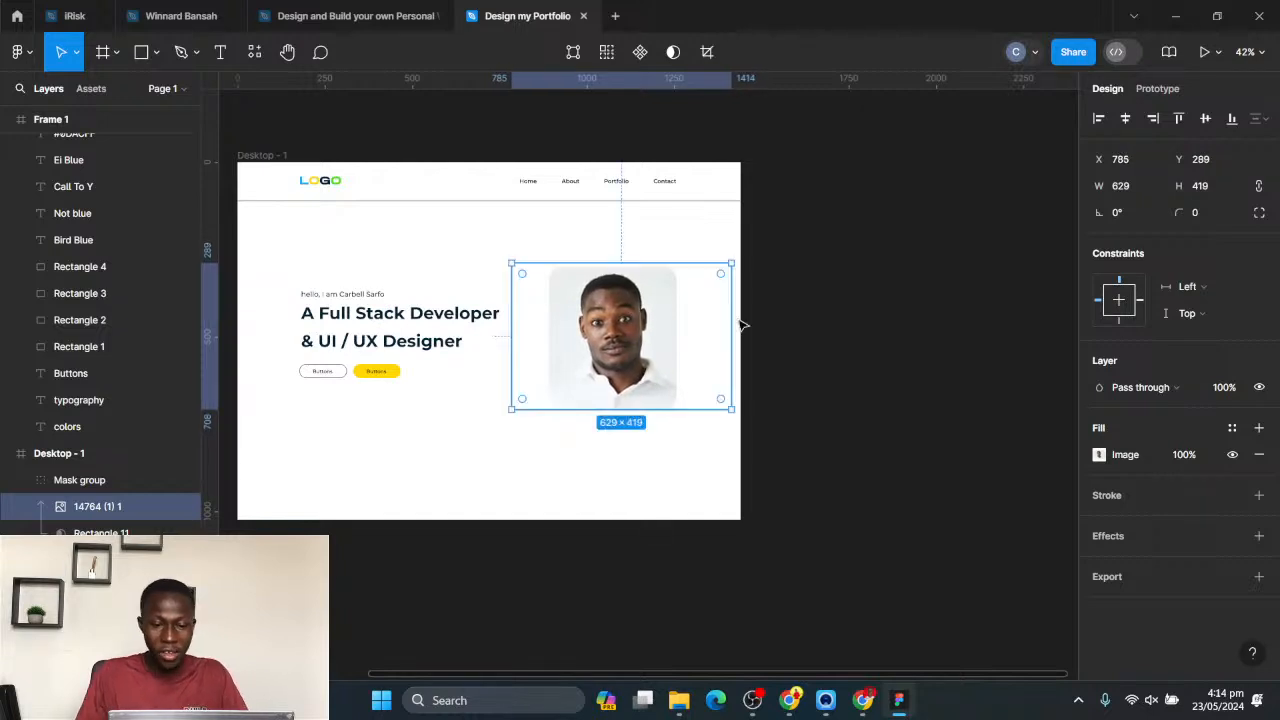
pyautogui.click(883, 336)
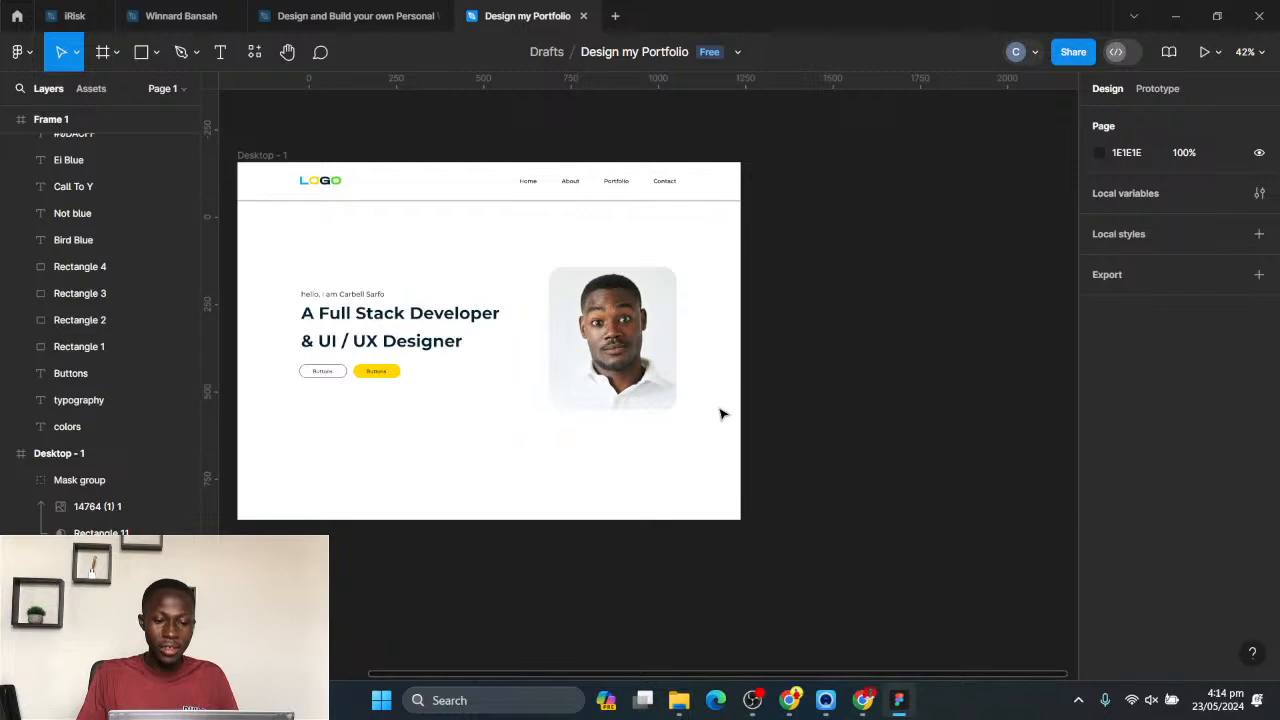
# - Enlarge the mask group with the head shot to about 411 × 446, extending it towards the hero text
pyautogui.click(645, 330)
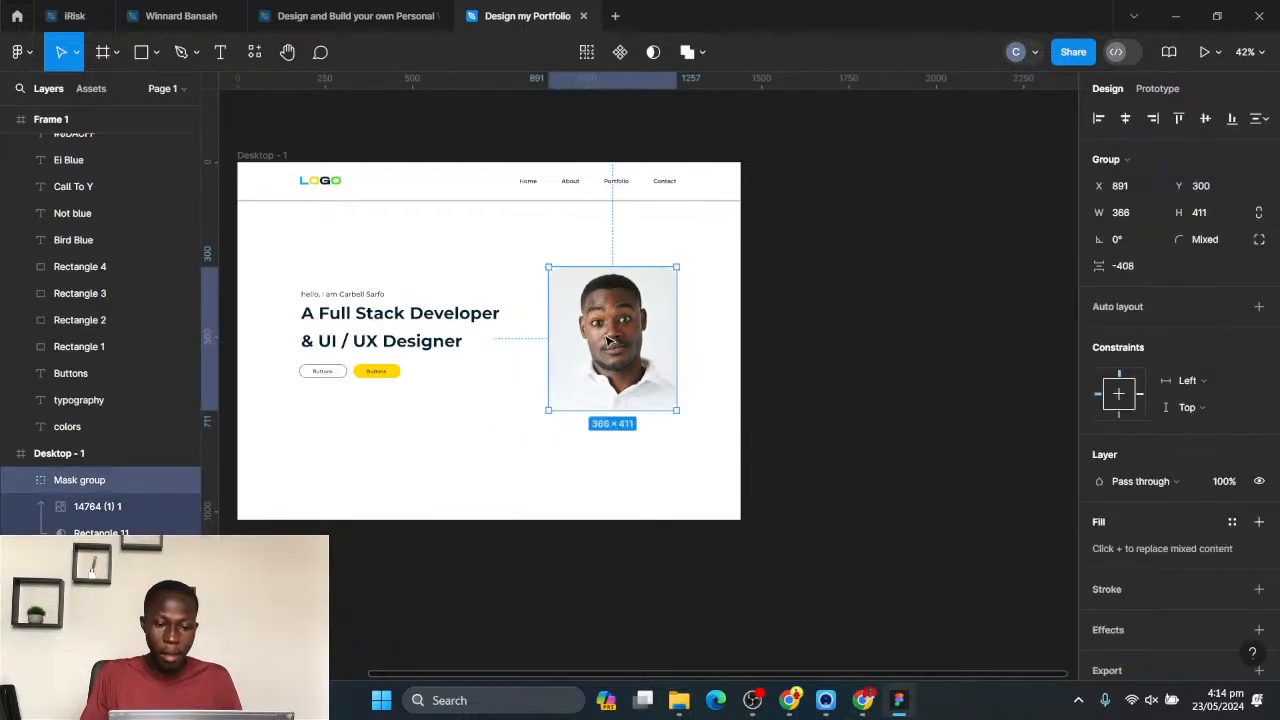
pyautogui.moveTo(549, 410); pyautogui.dragTo(533, 422)
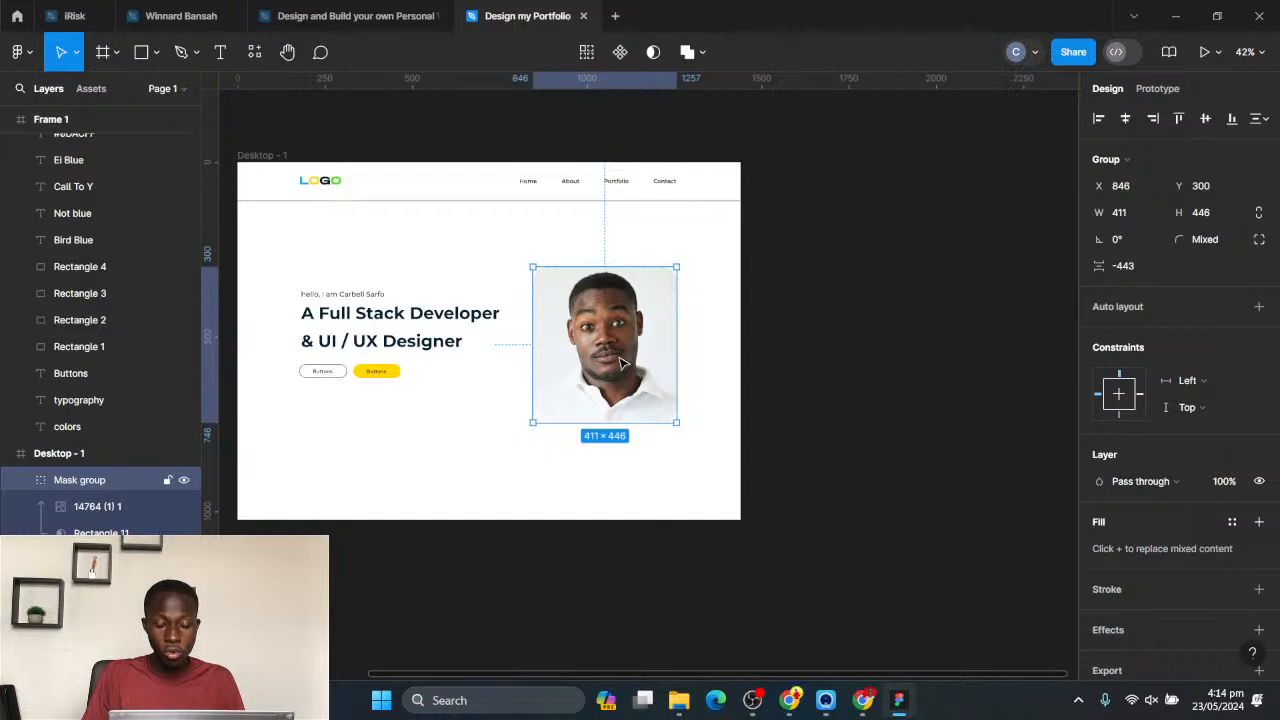
pyautogui.click(700, 363)
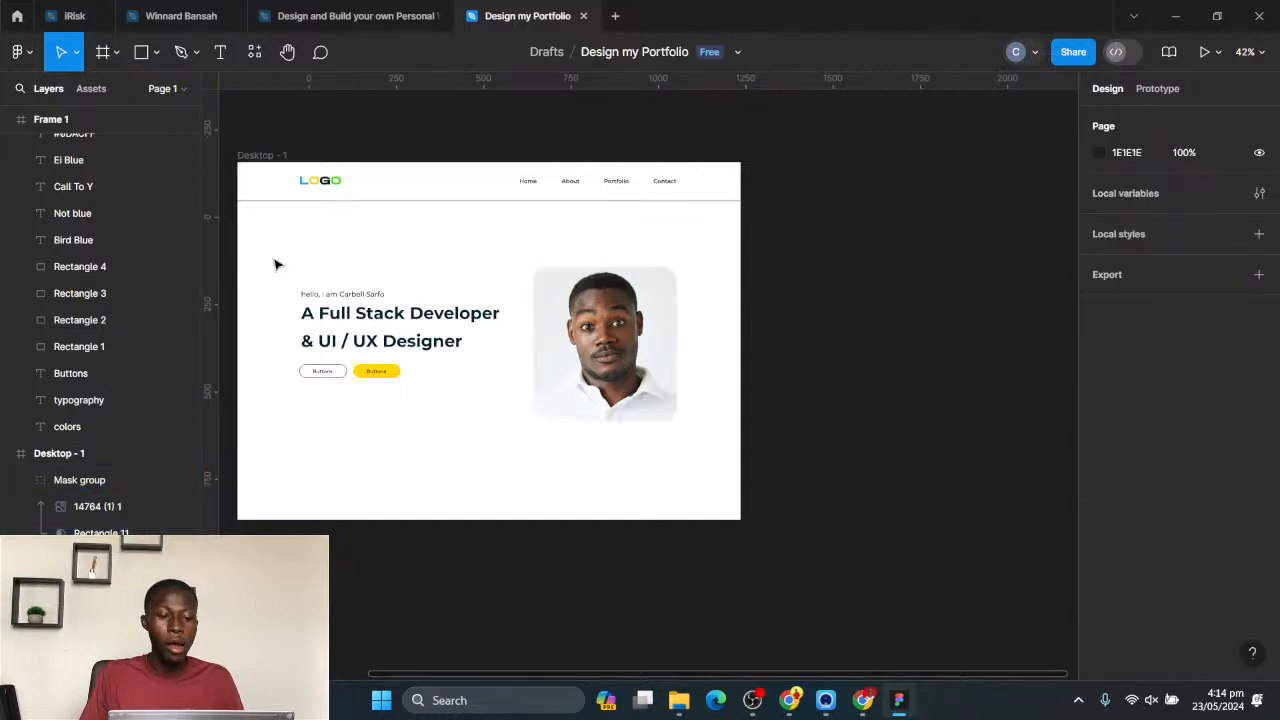
# - Select the hero text, both buttons and the masked photo together and move them up by 10 px
pyautogui.moveTo(272, 257); pyautogui.dragTo(756, 427)
pyautogui.hotkey('shift', 'Up')
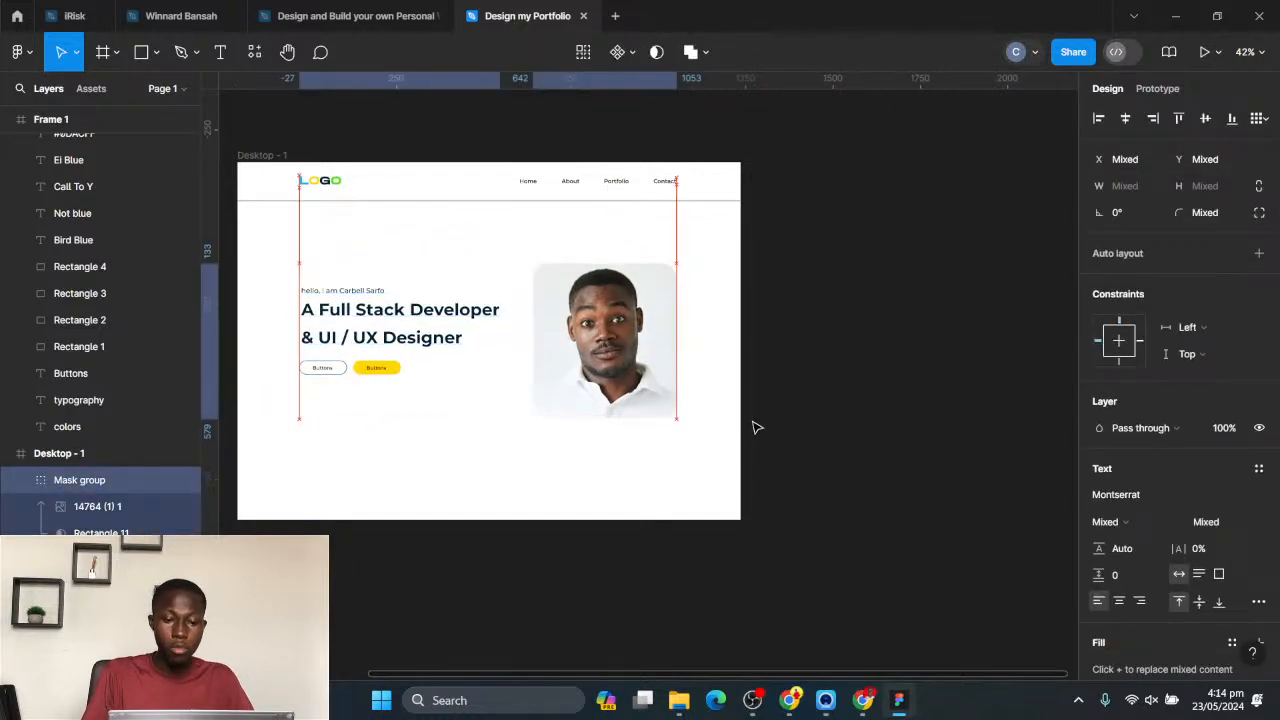
pyautogui.click(915, 312)
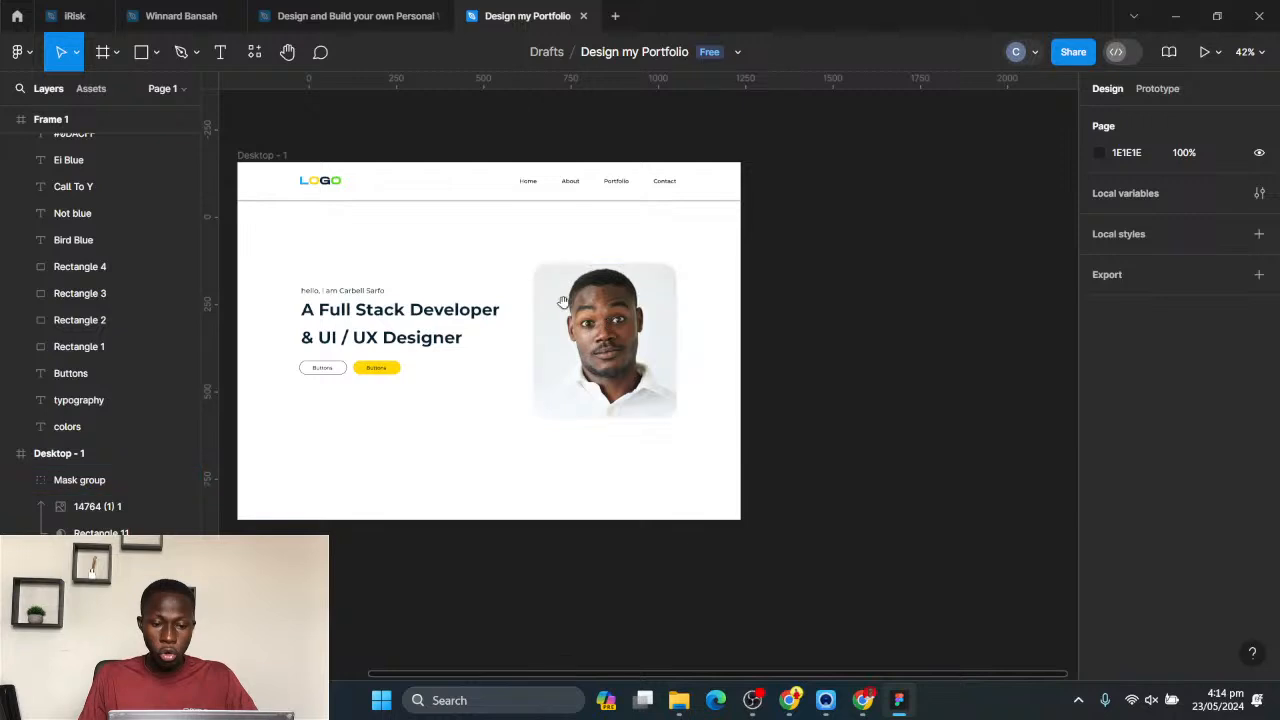
# - Draw a circle of about 235 × 235 below the hero buttons on Desktop - 1 and fill it with blue 0DACFF
pyautogui.moveTo(566, 300); pyautogui.dragTo(683, 295)
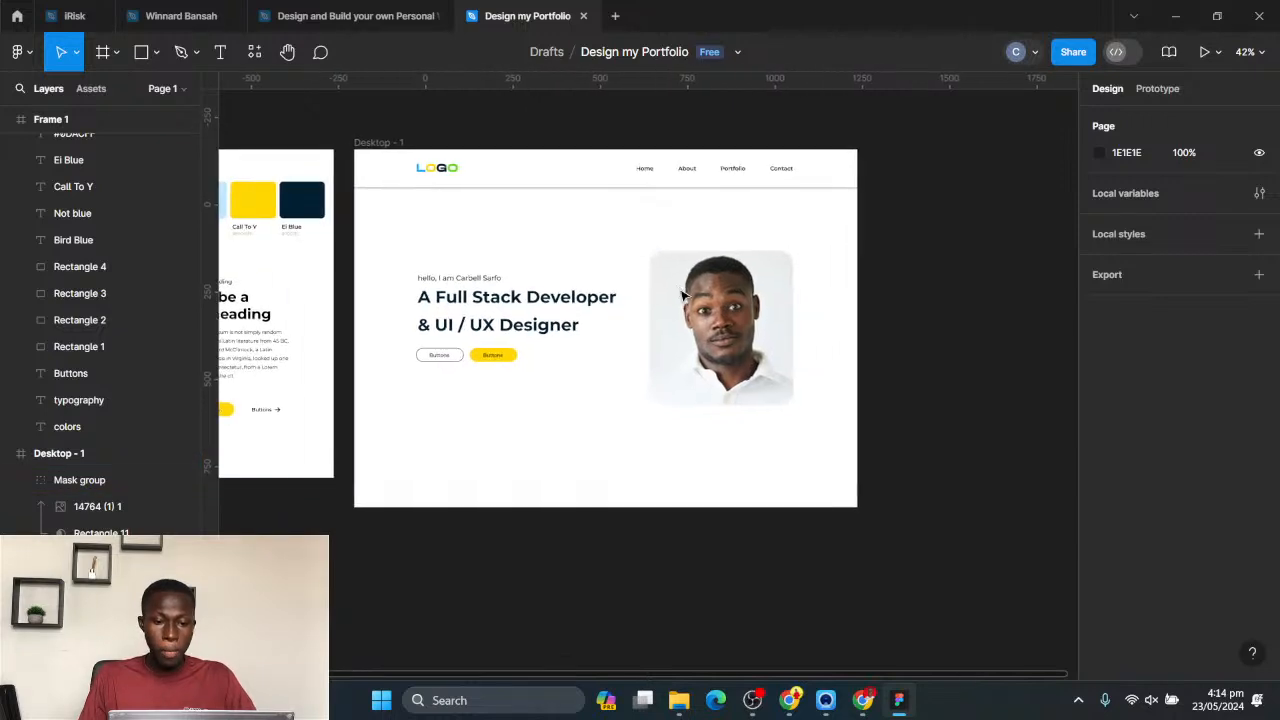
pyautogui.click(140, 56)
pyautogui.click(155, 56)
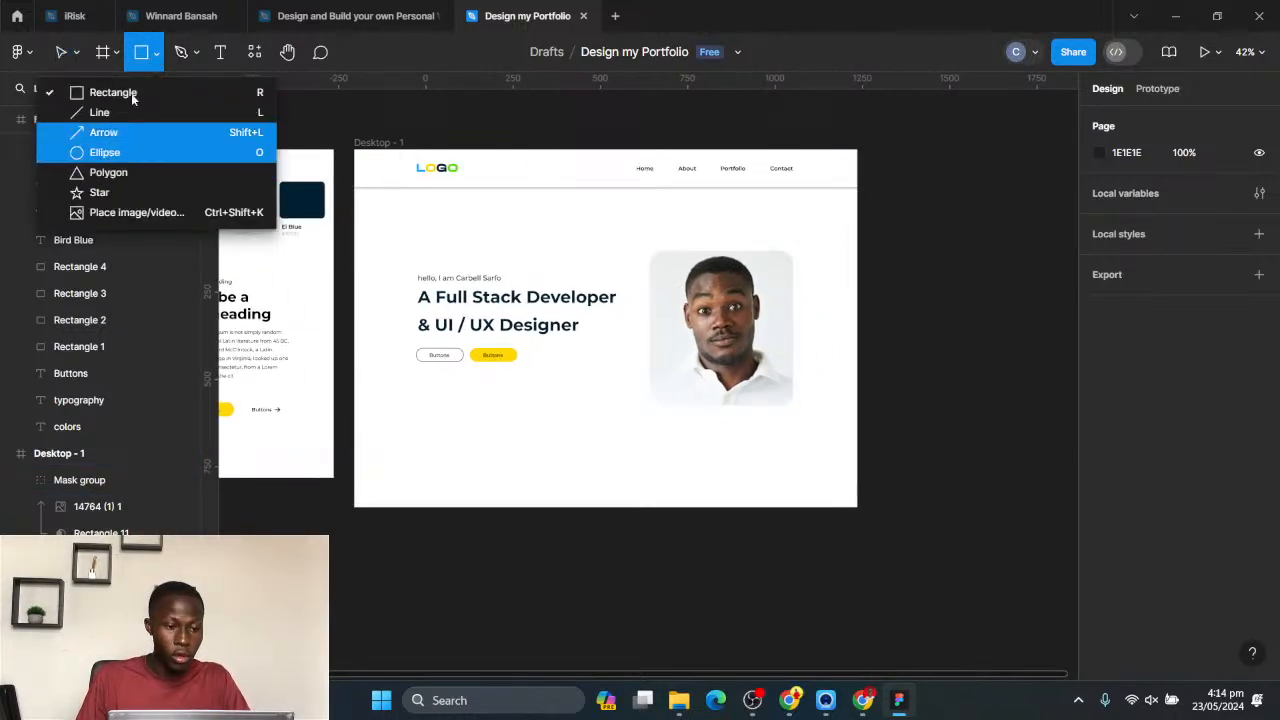
pyautogui.click(105, 152)
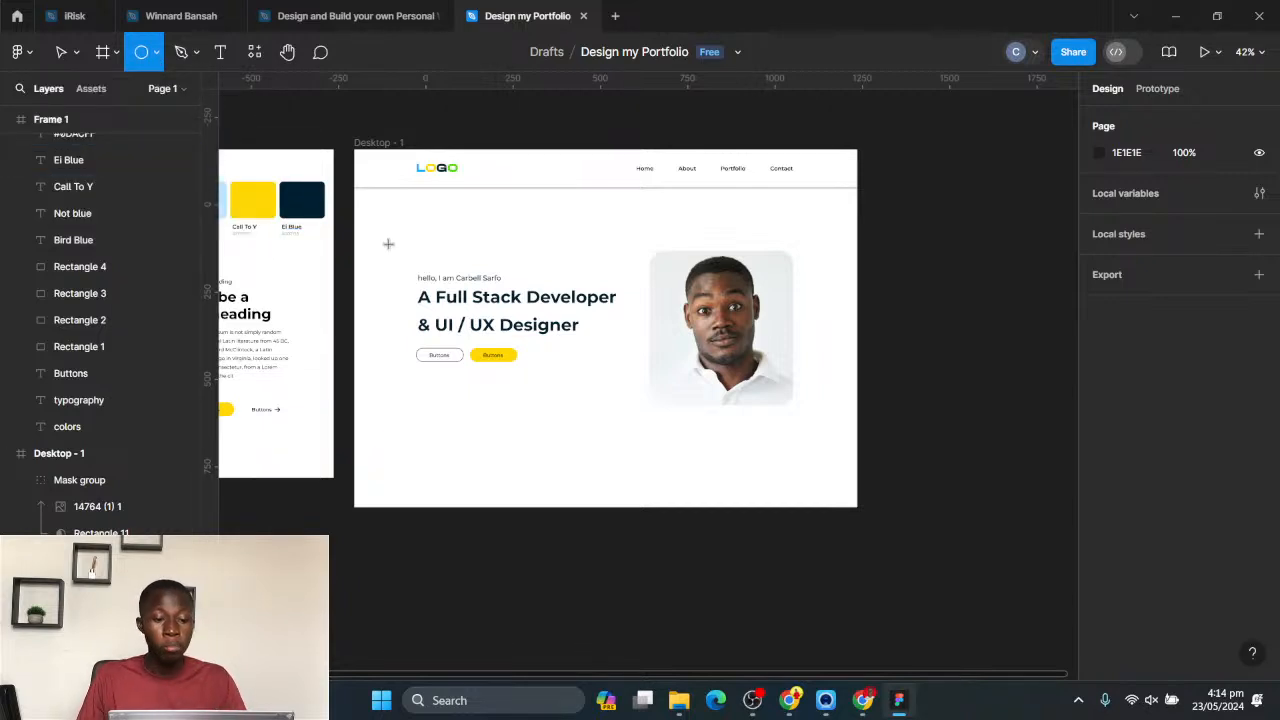
pyautogui.moveTo(382, 223); pyautogui.dragTo(570, 431)
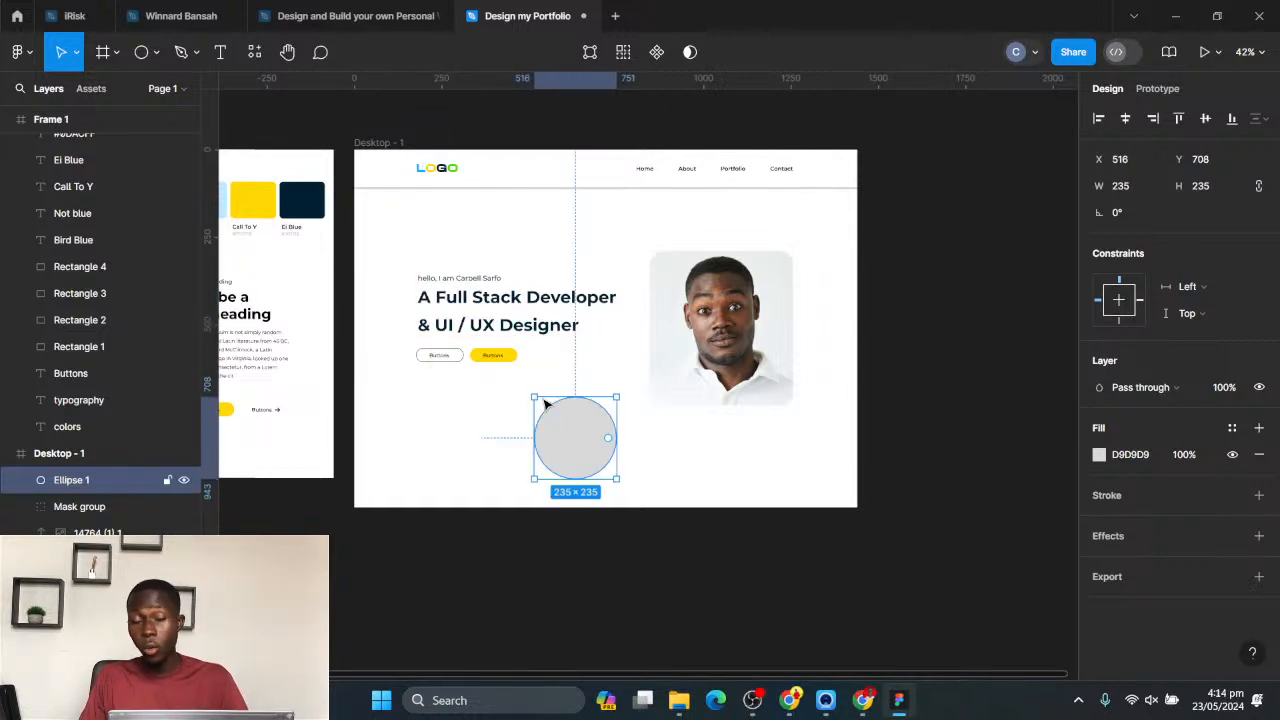
pyautogui.click(1099, 455)
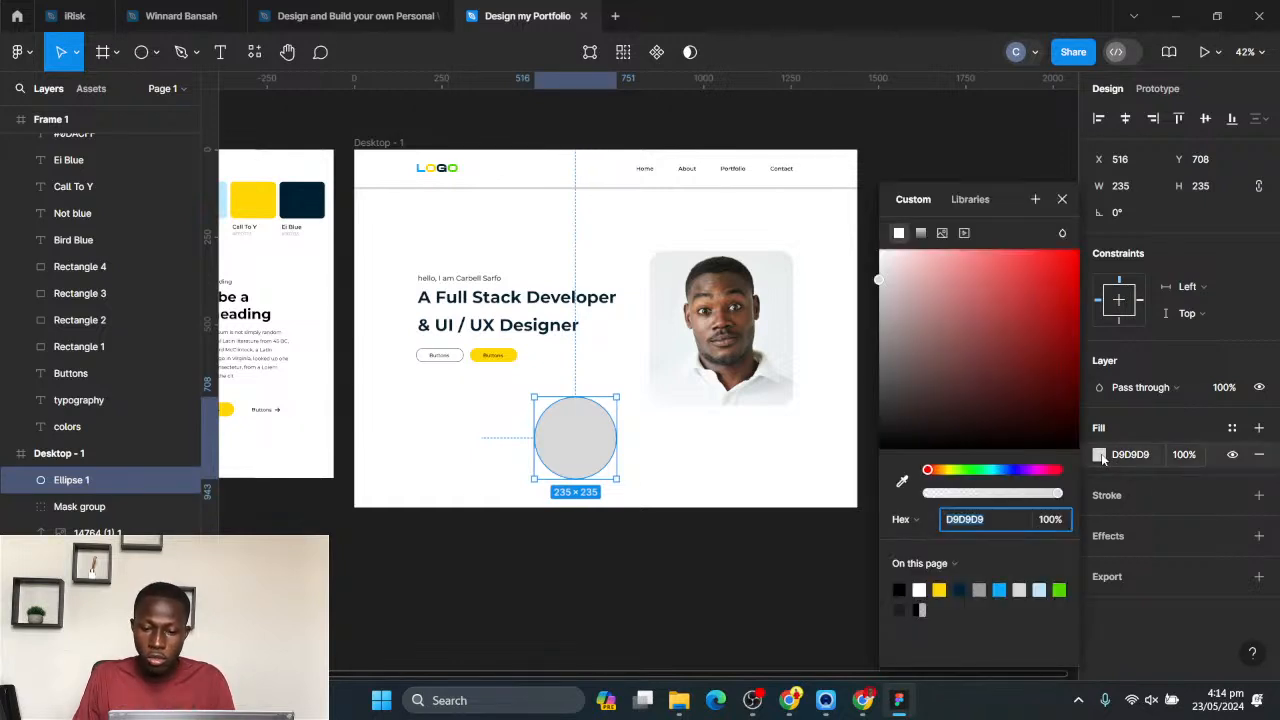
pyautogui.click(1002, 590)
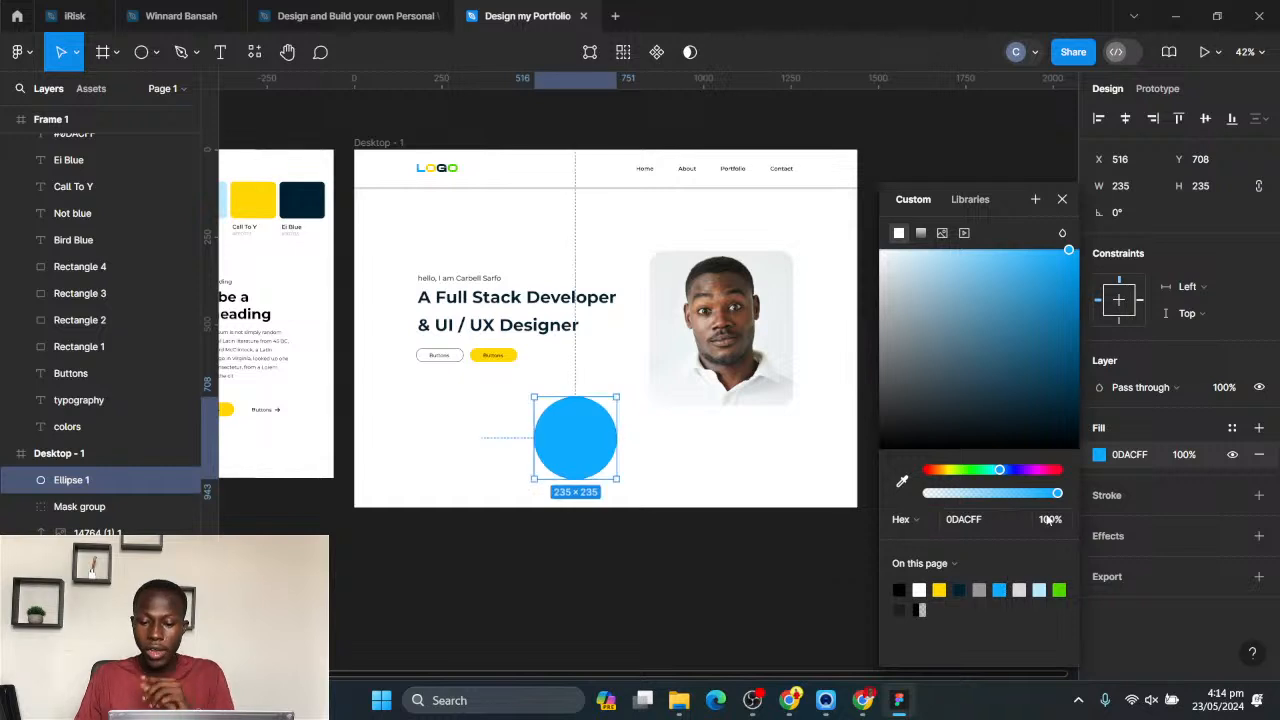
# - Add an effect to the blue circle below the hero buttons and change its type to Layer blur
pyautogui.click(1128, 540)
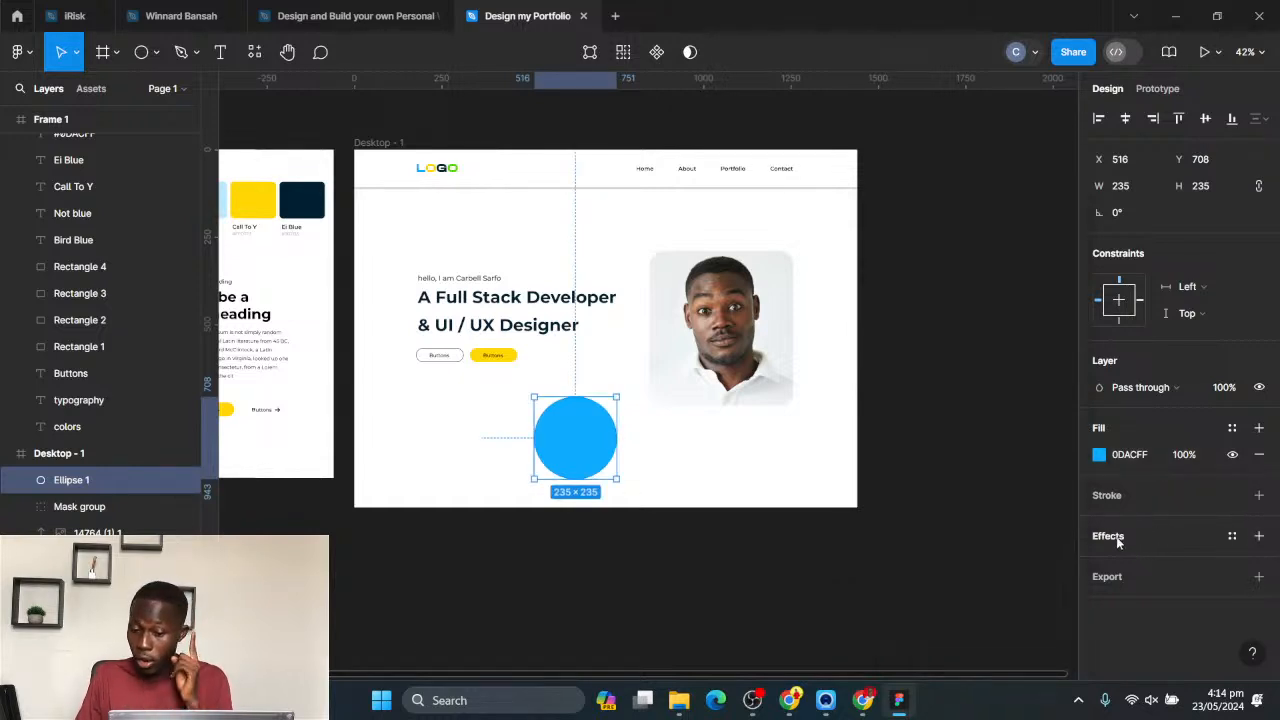
pyautogui.click(1112, 537)
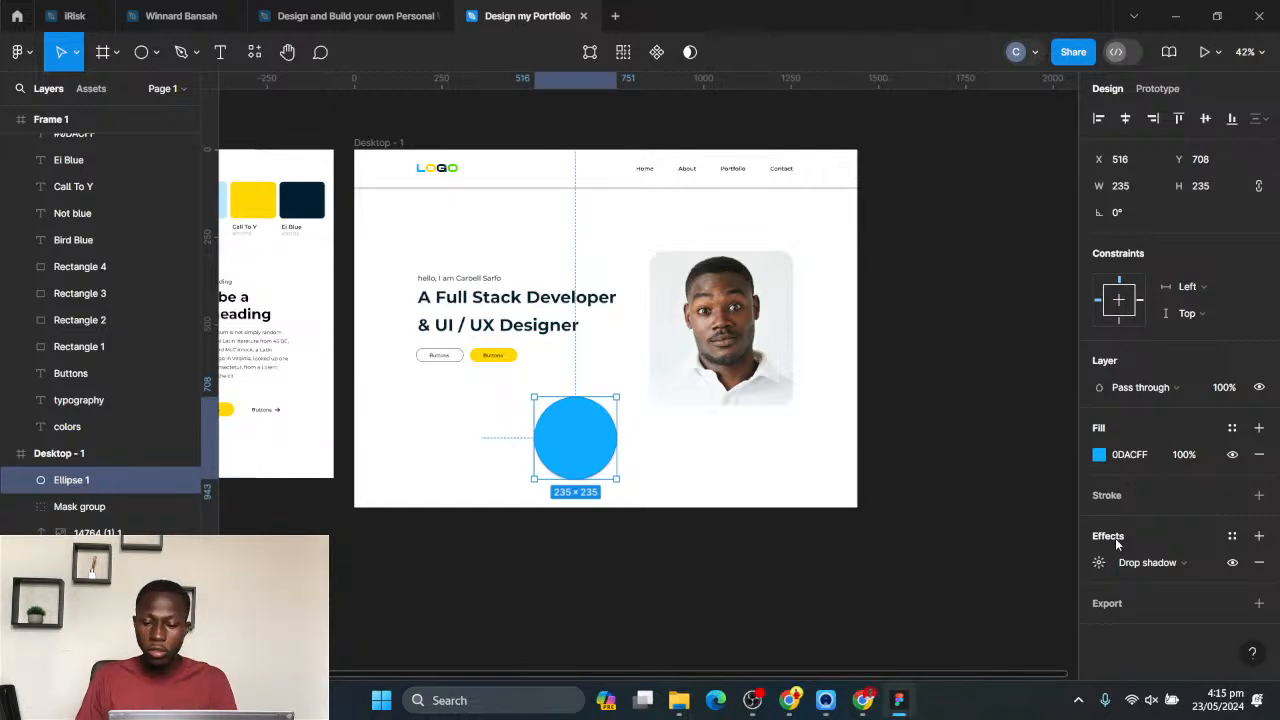
pyautogui.click(1207, 565)
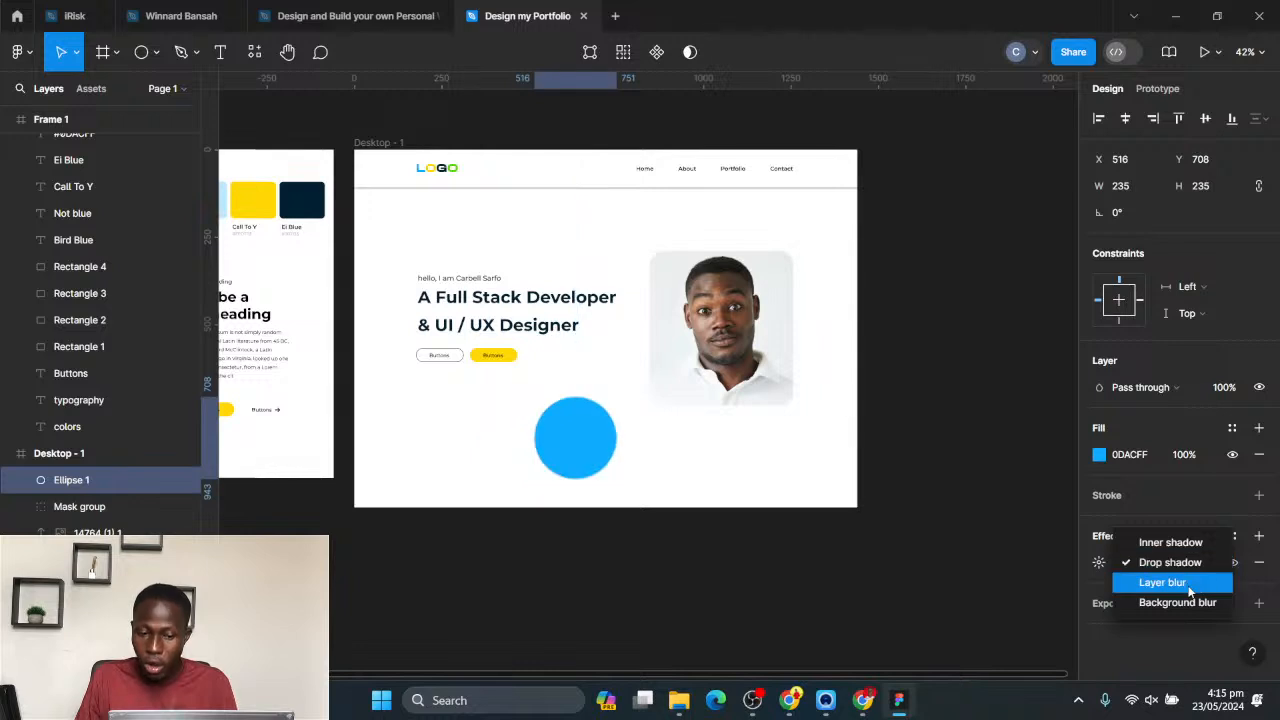
pyautogui.click(1190, 588)
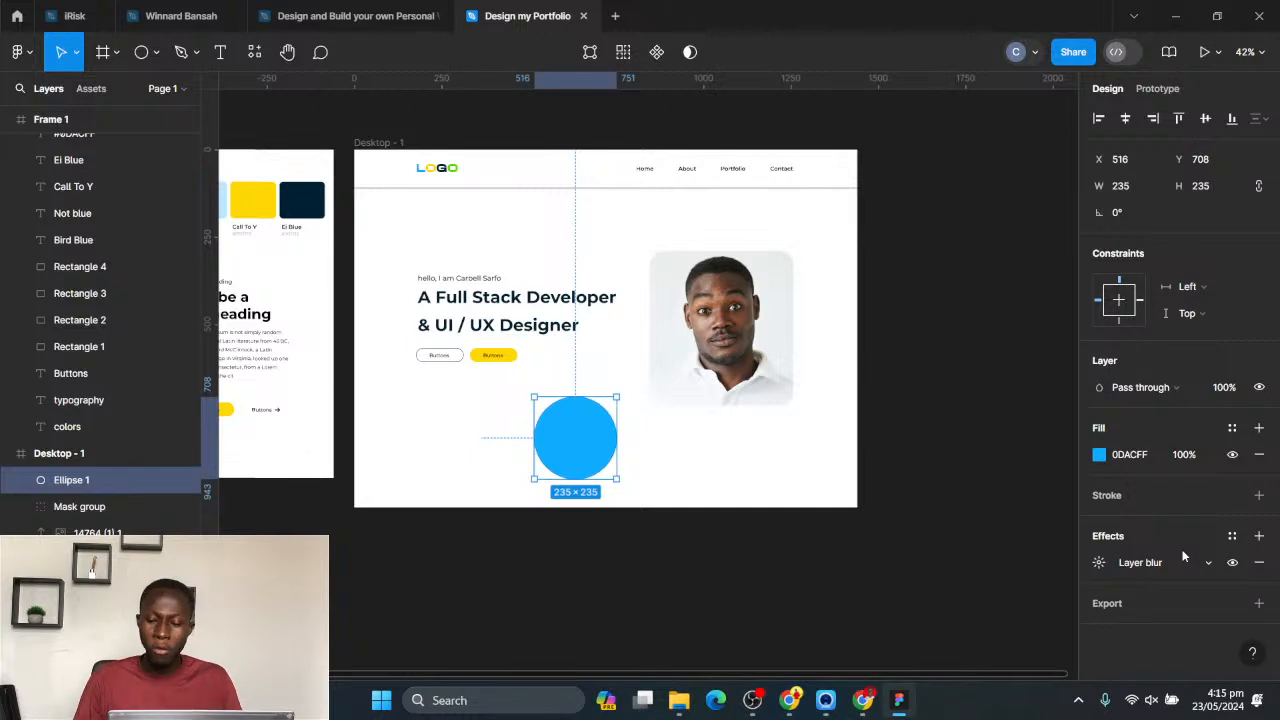
# - Set the blue circle's layer blur to 200
pyautogui.click(1100, 564)
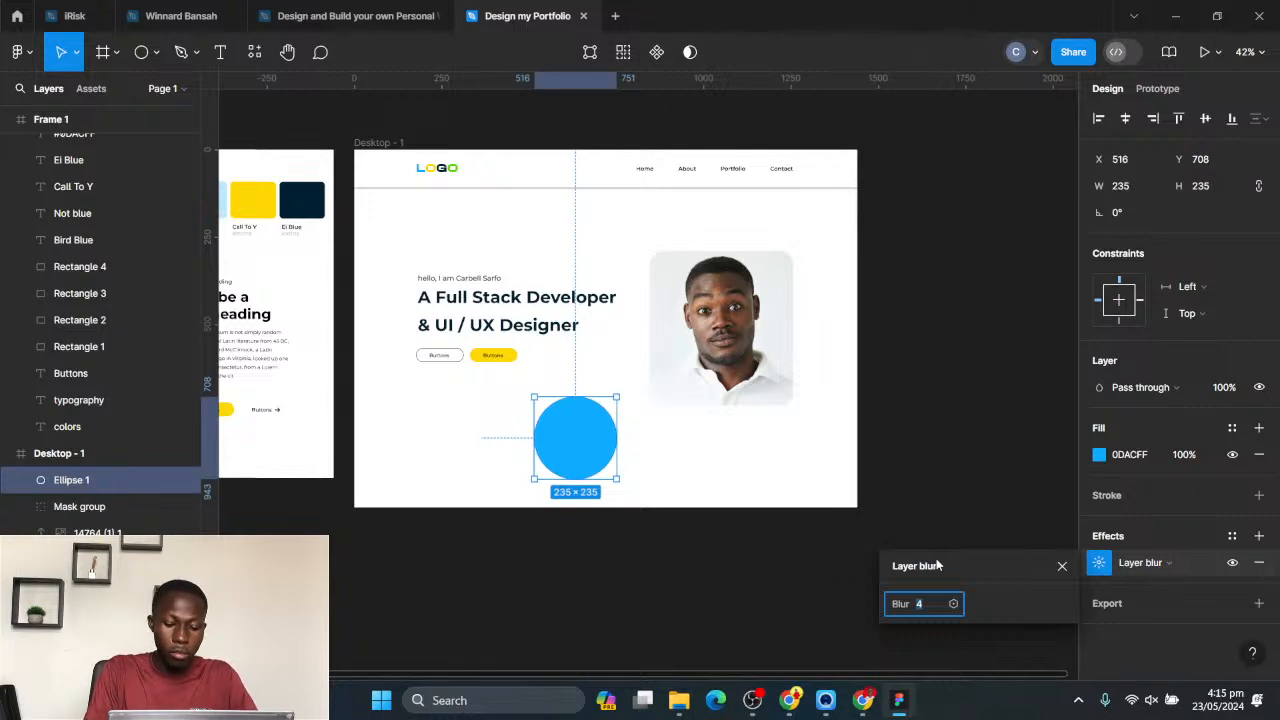
pyautogui.press('Return')
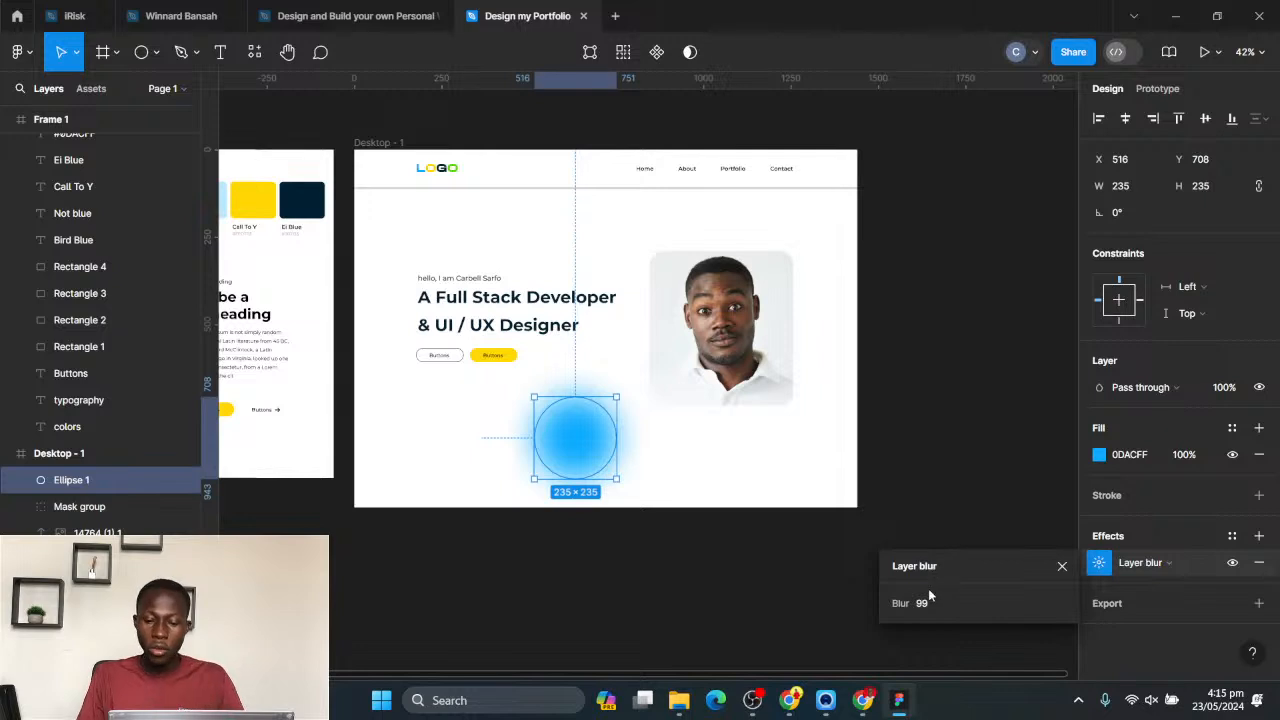
pyautogui.click(921, 604)
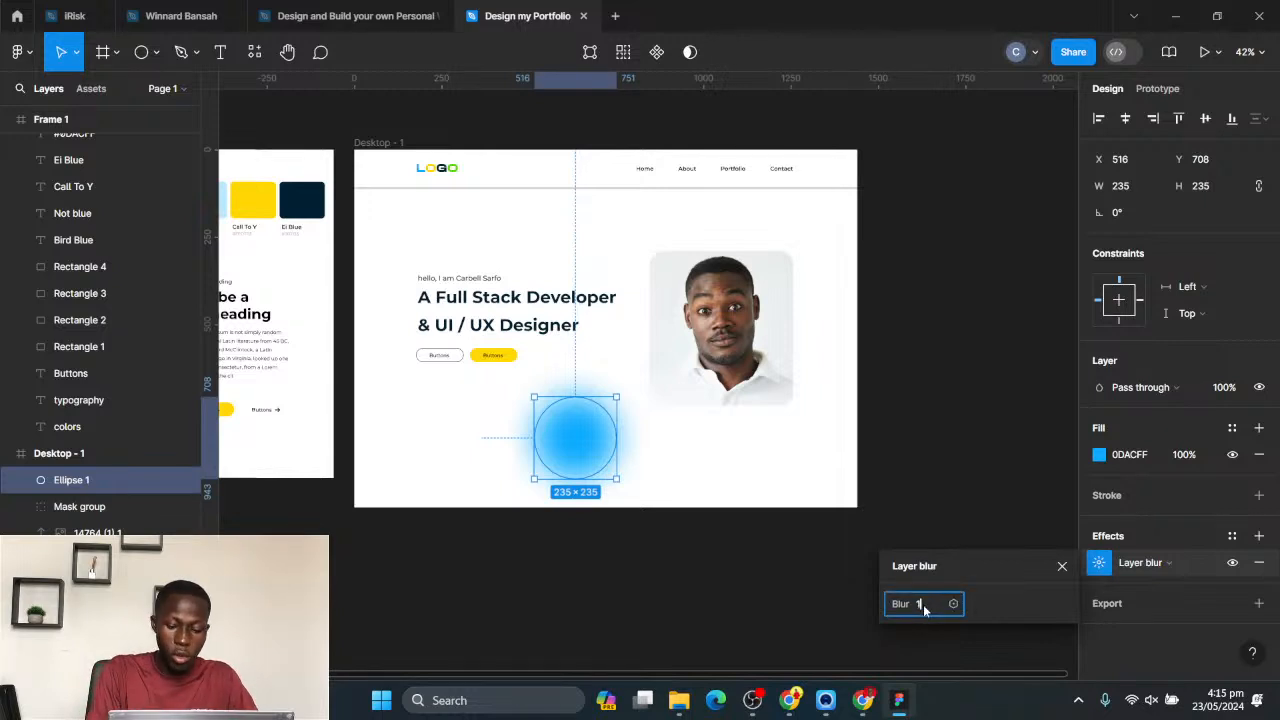
pyautogui.press('Return')
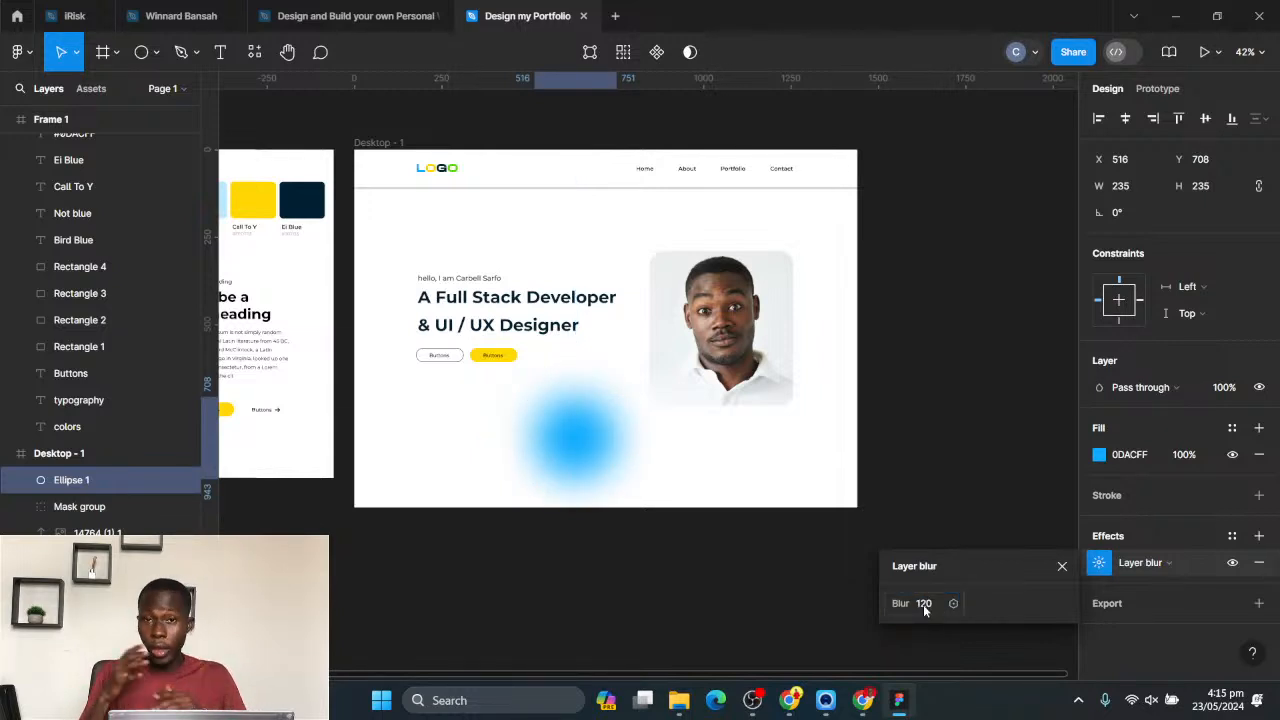
pyautogui.click(922, 604)
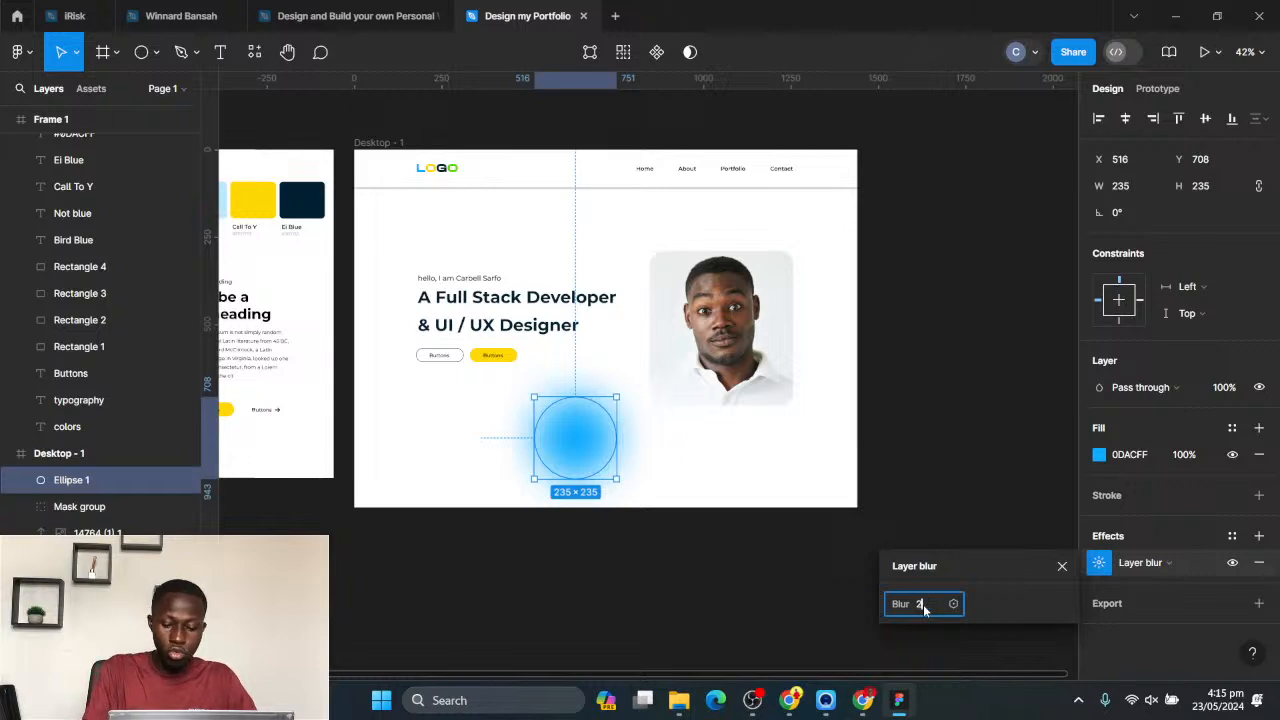
pyautogui.write('200')
pyautogui.press('Return')
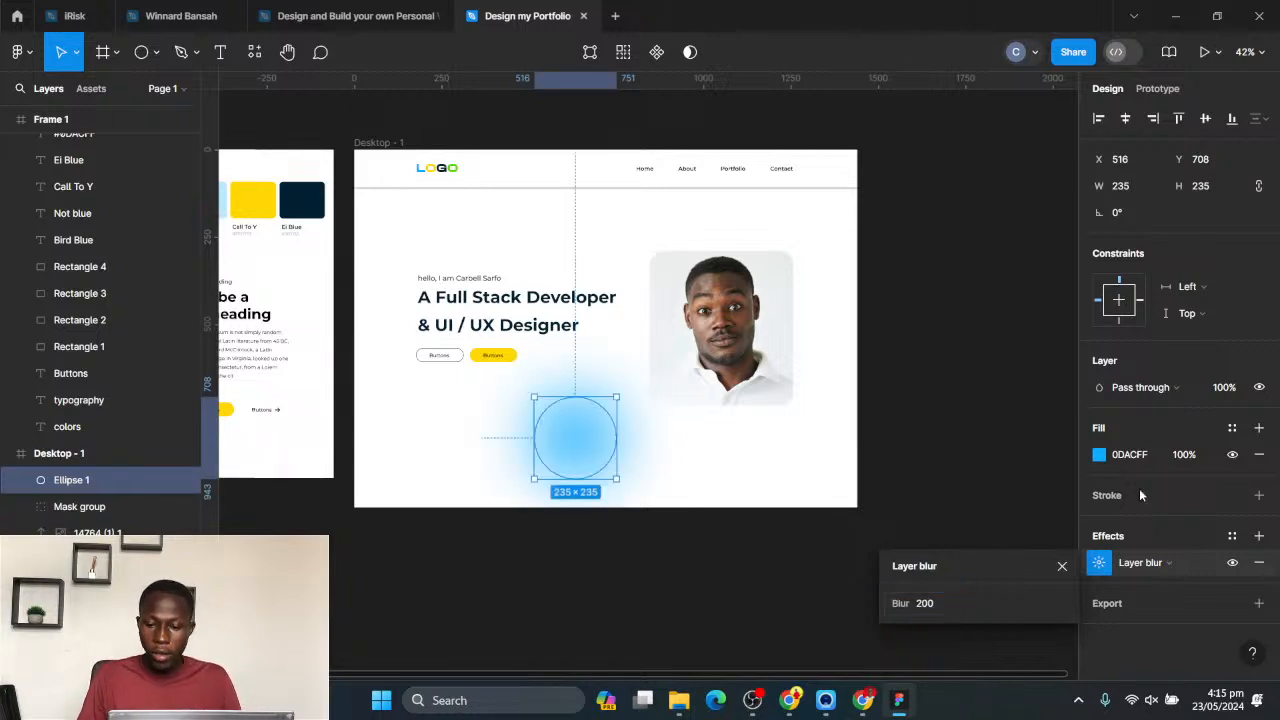
# - Lower the blurred blue circle's fill opacity to 40%
pyautogui.click(1188, 558)
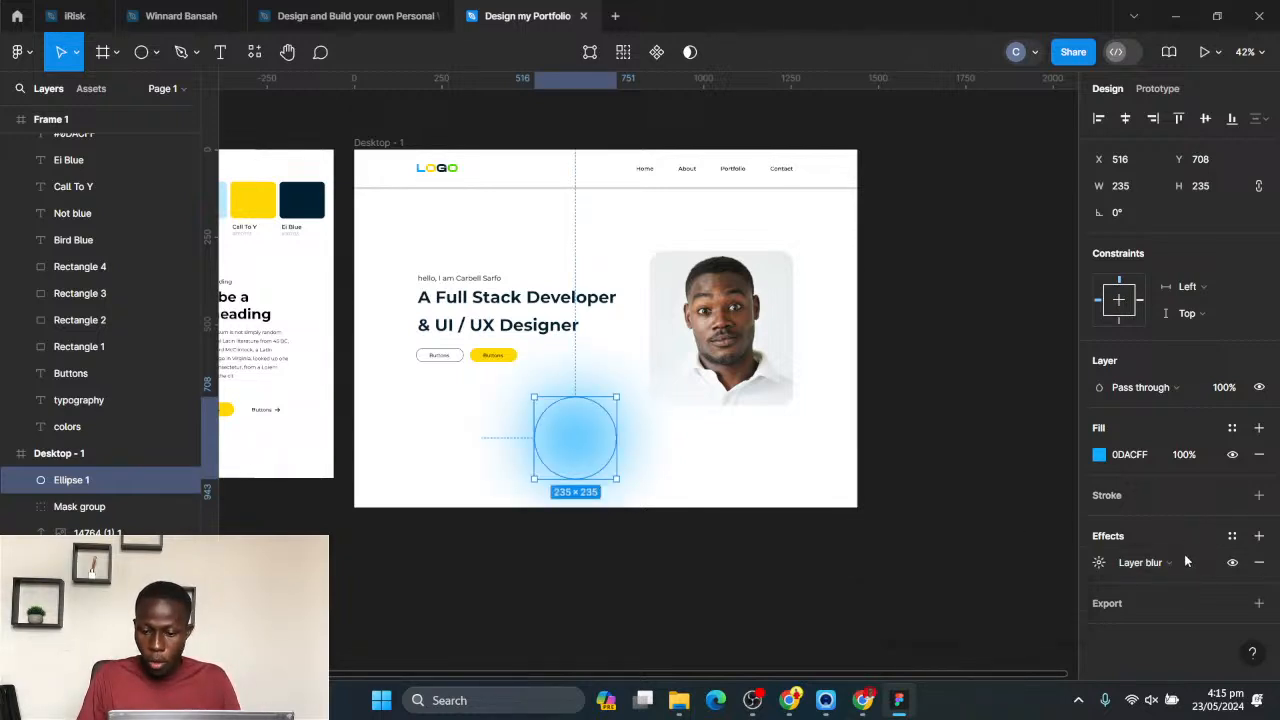
pyautogui.click(1153, 564)
pyautogui.click(1098, 567)
pyautogui.click(1100, 565)
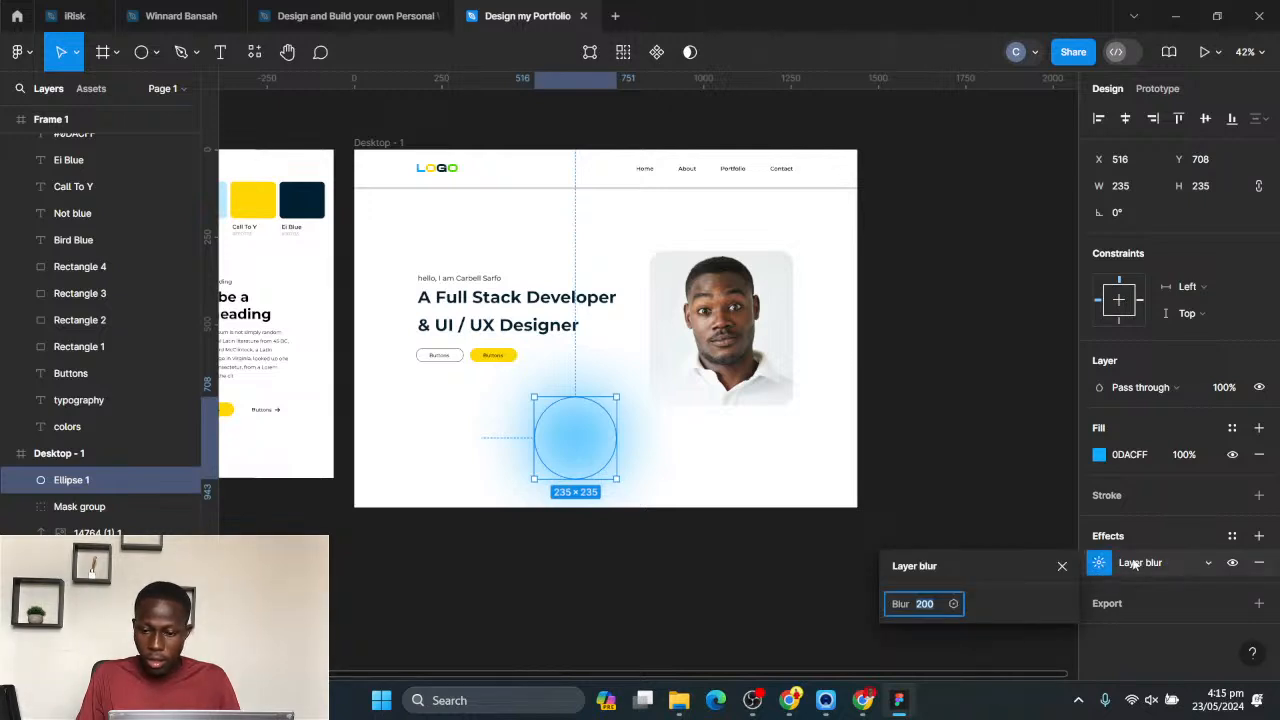
pyautogui.click(1190, 454)
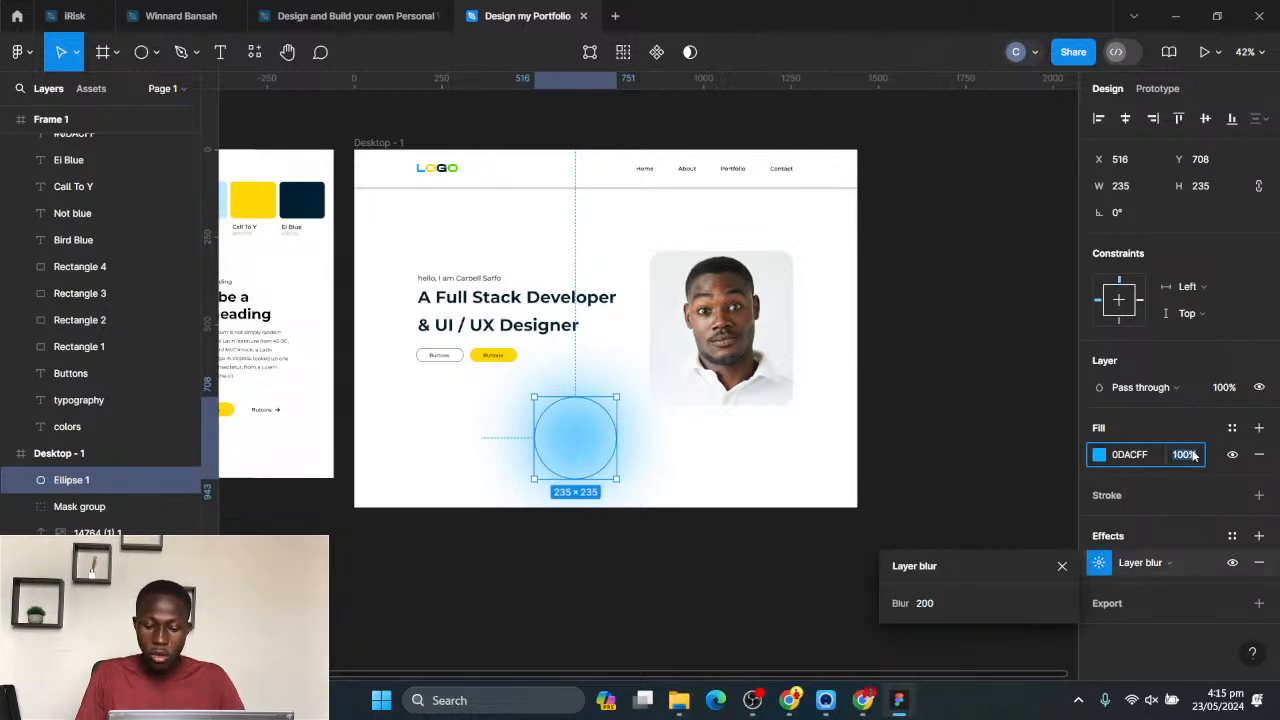
pyautogui.write('70')
pyautogui.press('Return')
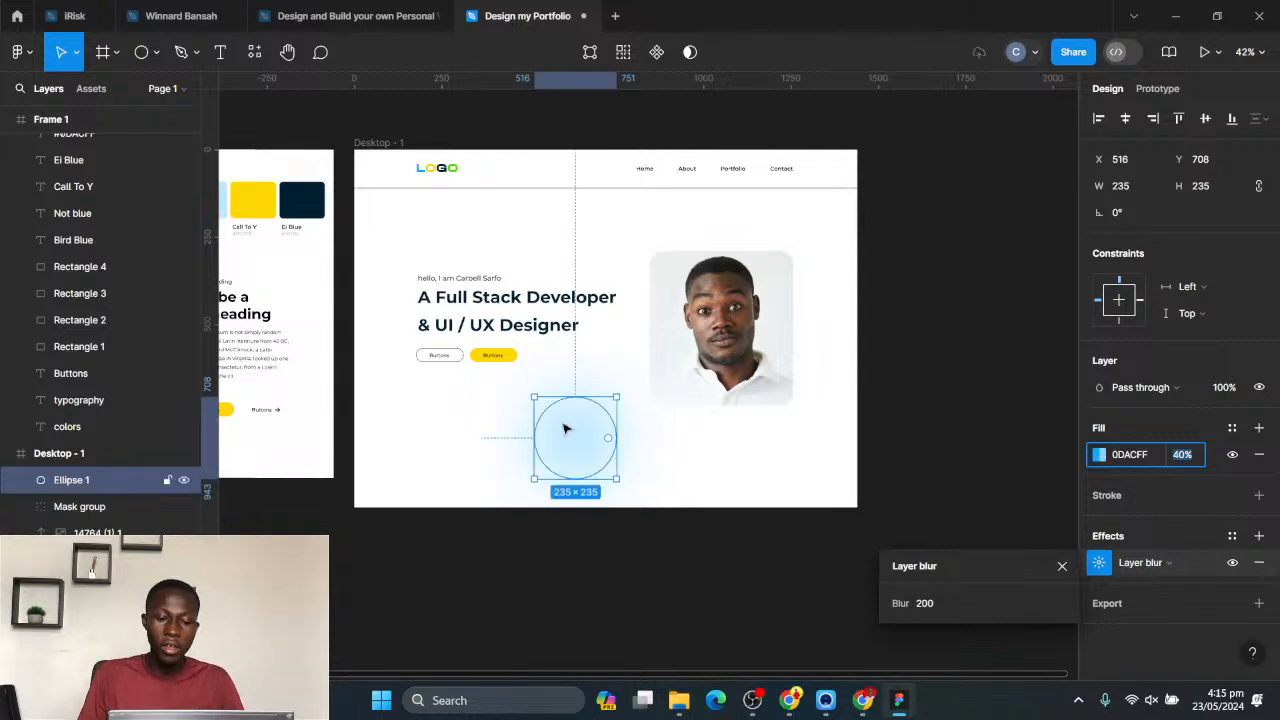
# - Move the blurred blue circle to about X 3, Y 237 beside the hero text and enlarge it to about 328 × 328
pyautogui.moveTo(566, 428); pyautogui.dragTo(396, 251)
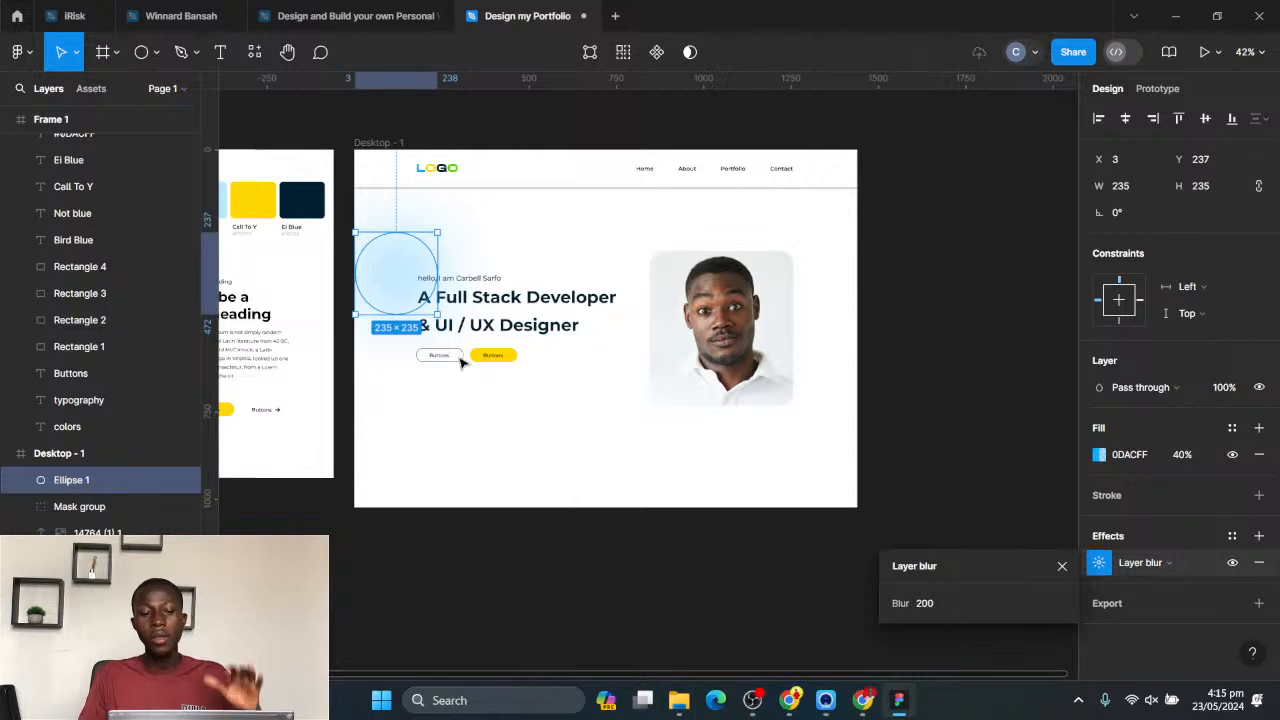
pyautogui.moveTo(437, 314); pyautogui.dragTo(470, 345)
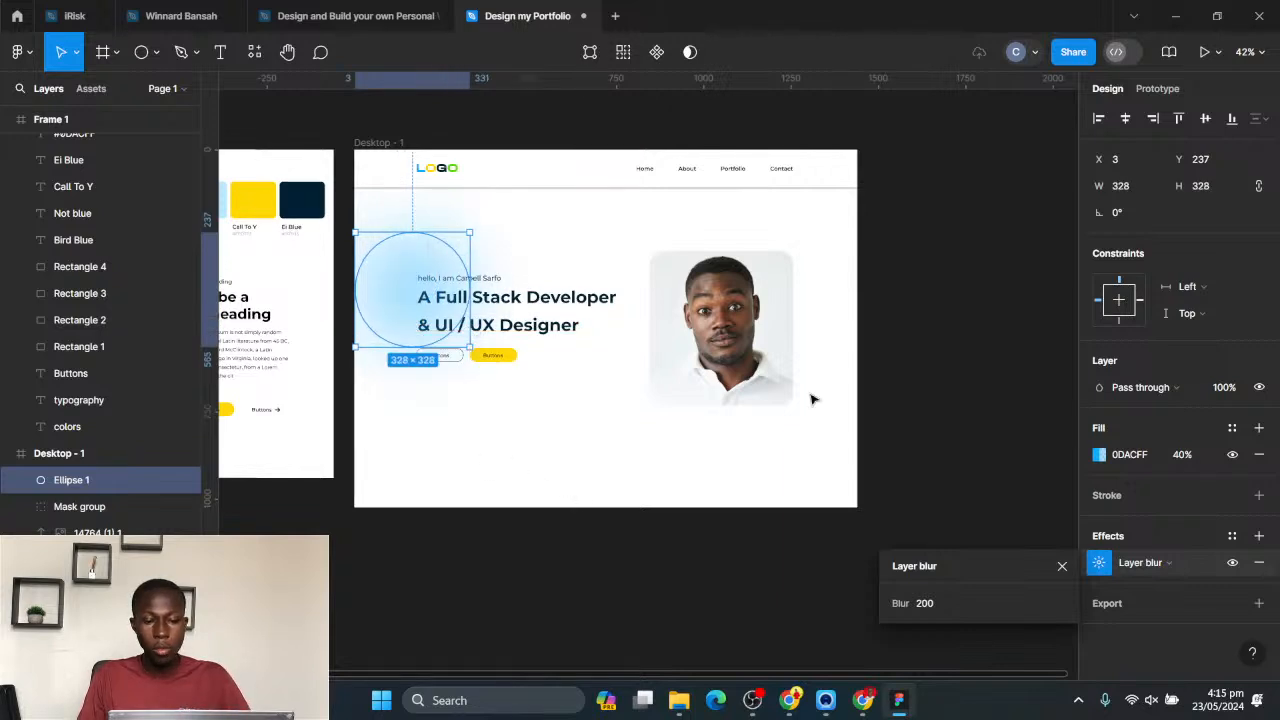
# - Reduce the enlarged blue circle's fill opacity to 21%
pyautogui.click(1183, 455)
pyautogui.write('30')
pyautogui.press('Return')
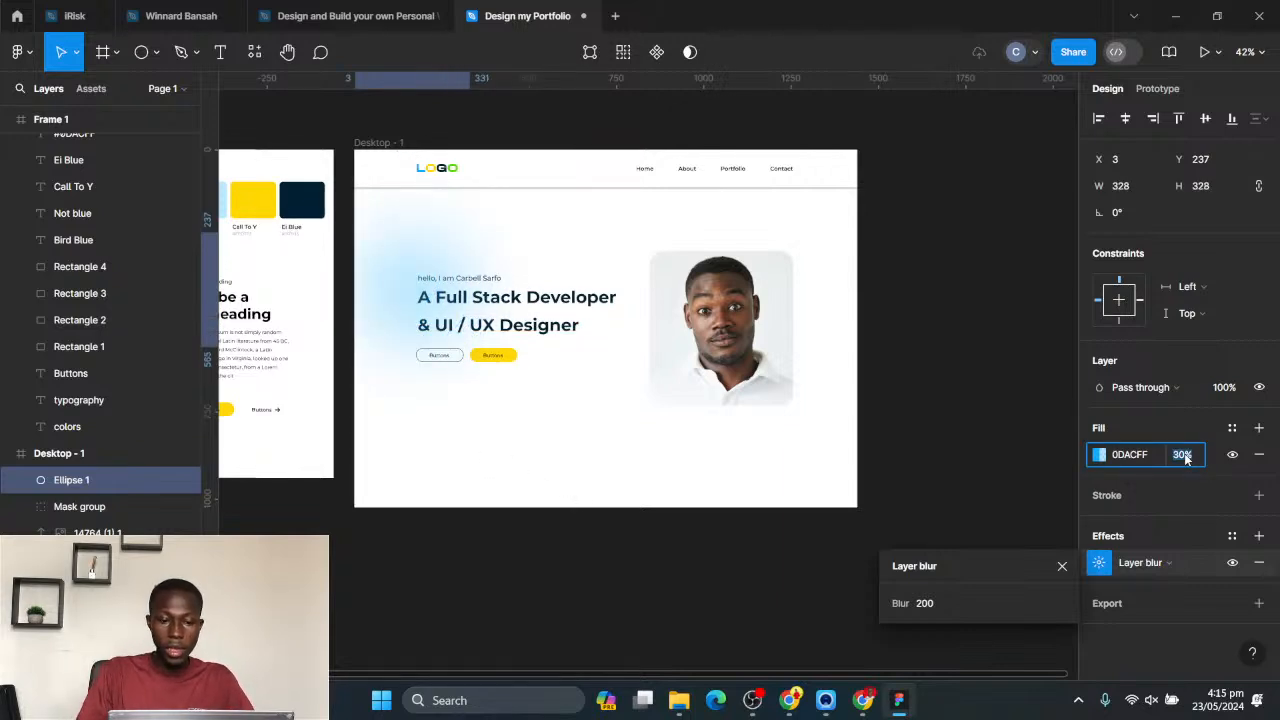
pyautogui.write('20')
pyautogui.press('Return')
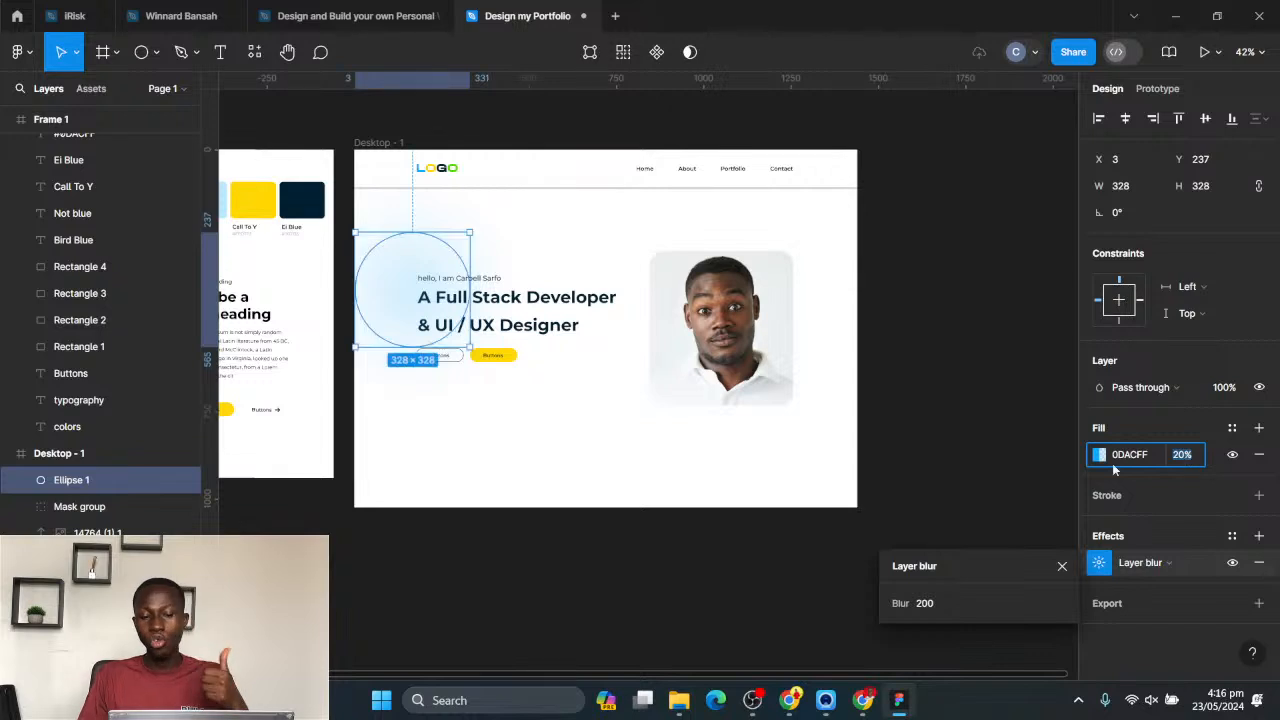
pyautogui.press('Up')
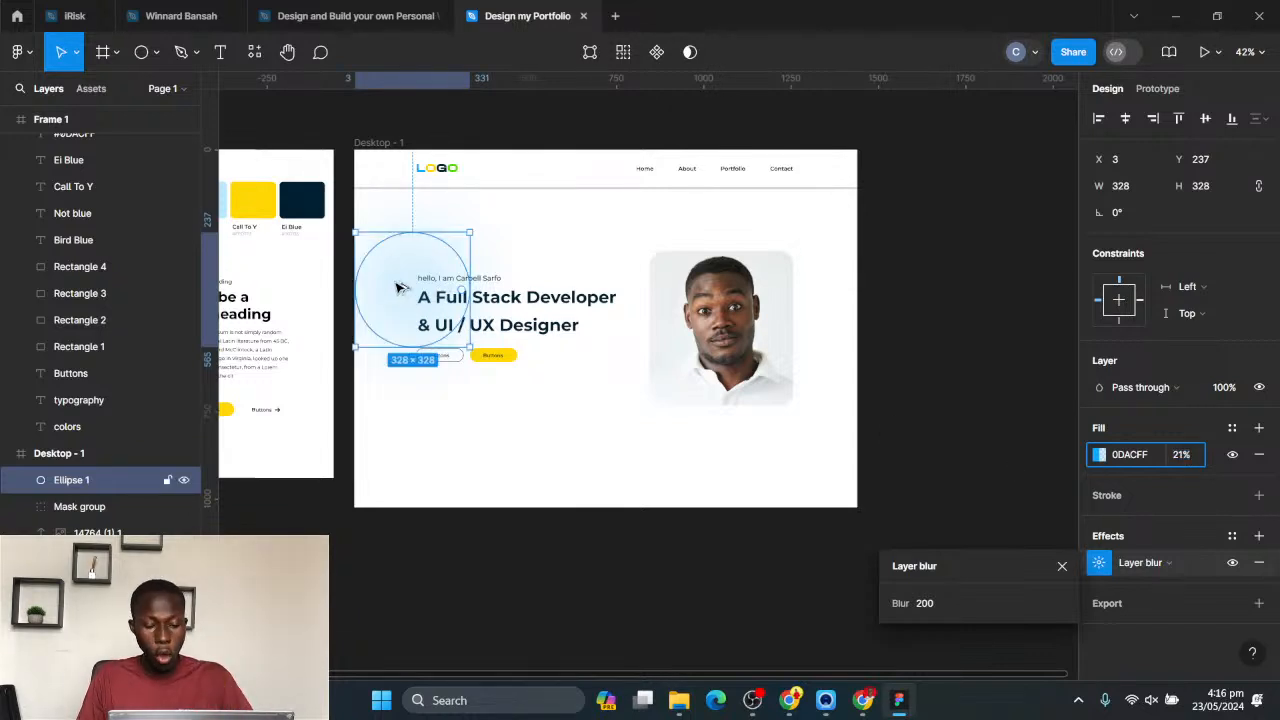
# - Duplicate the blurred circle to the photo's lower-right corner at about X 1093, Y 597 and fill the copy with yellow FFD703
pyautogui.moveTo(399, 288); pyautogui.dragTo(772, 407)
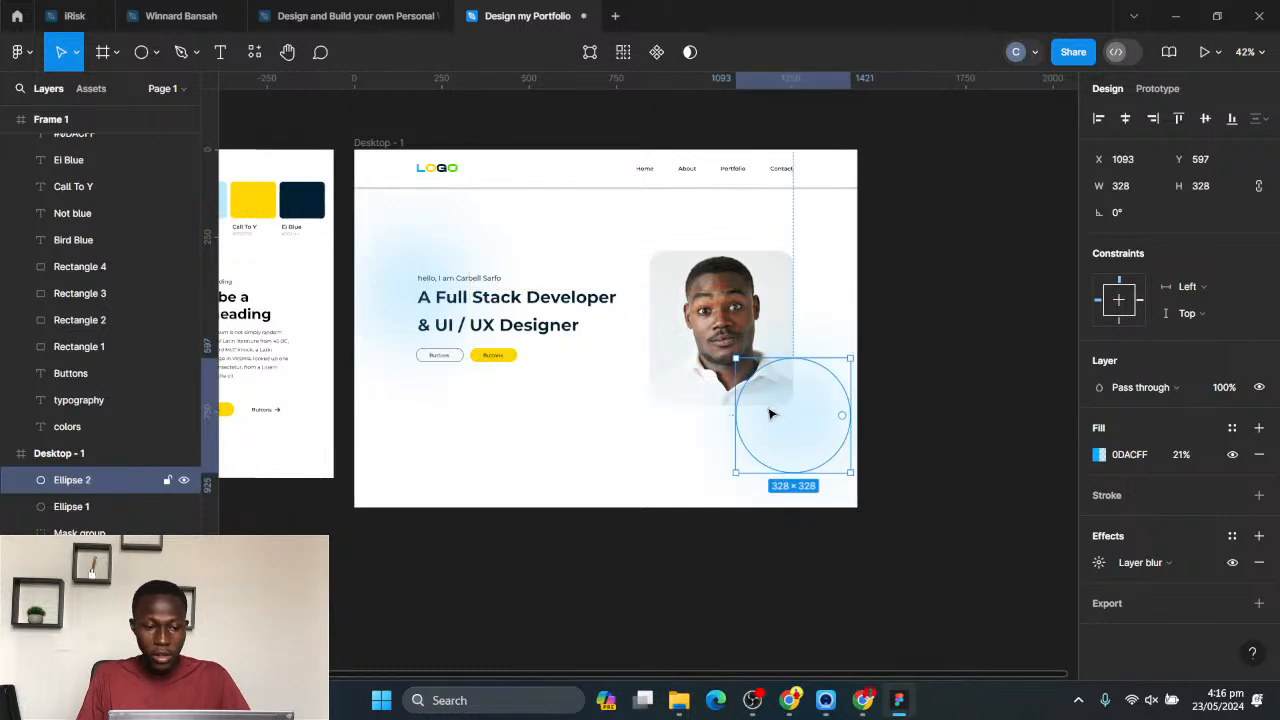
pyautogui.click(1100, 455)
pyautogui.click(939, 590)
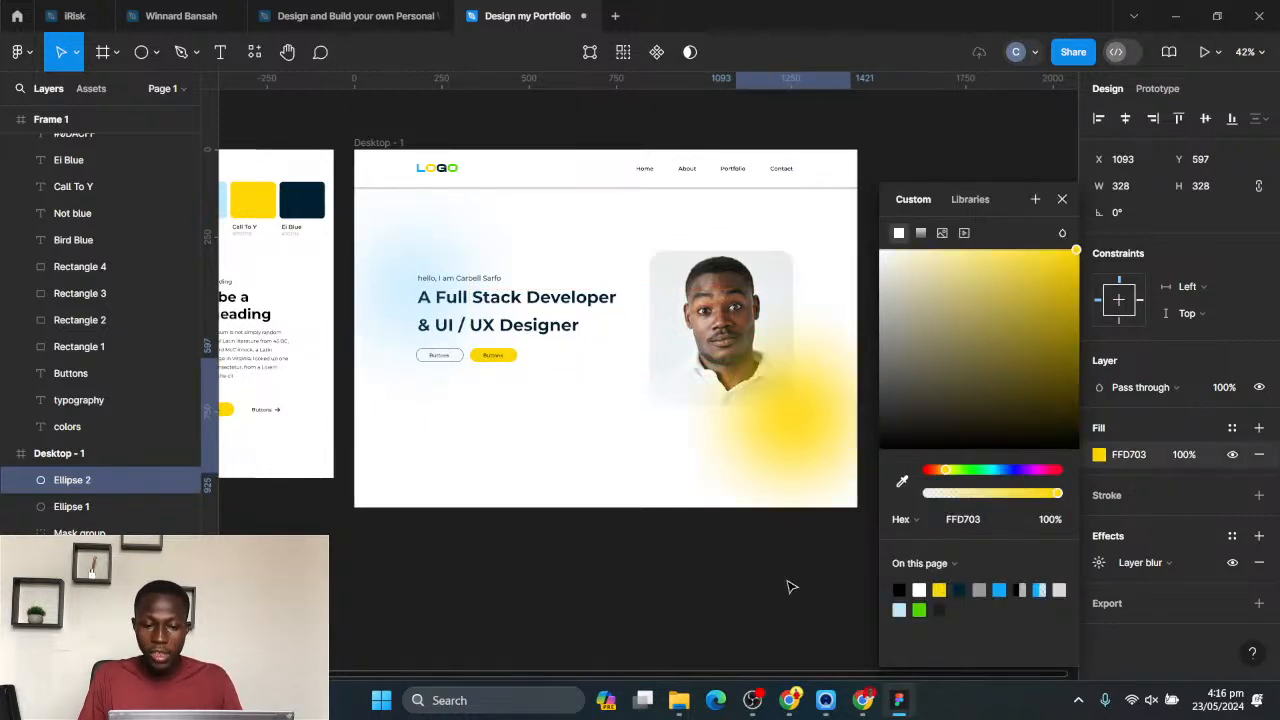
# - Reduce the yellow circle's fill opacity to 10%
pyautogui.click(1184, 455)
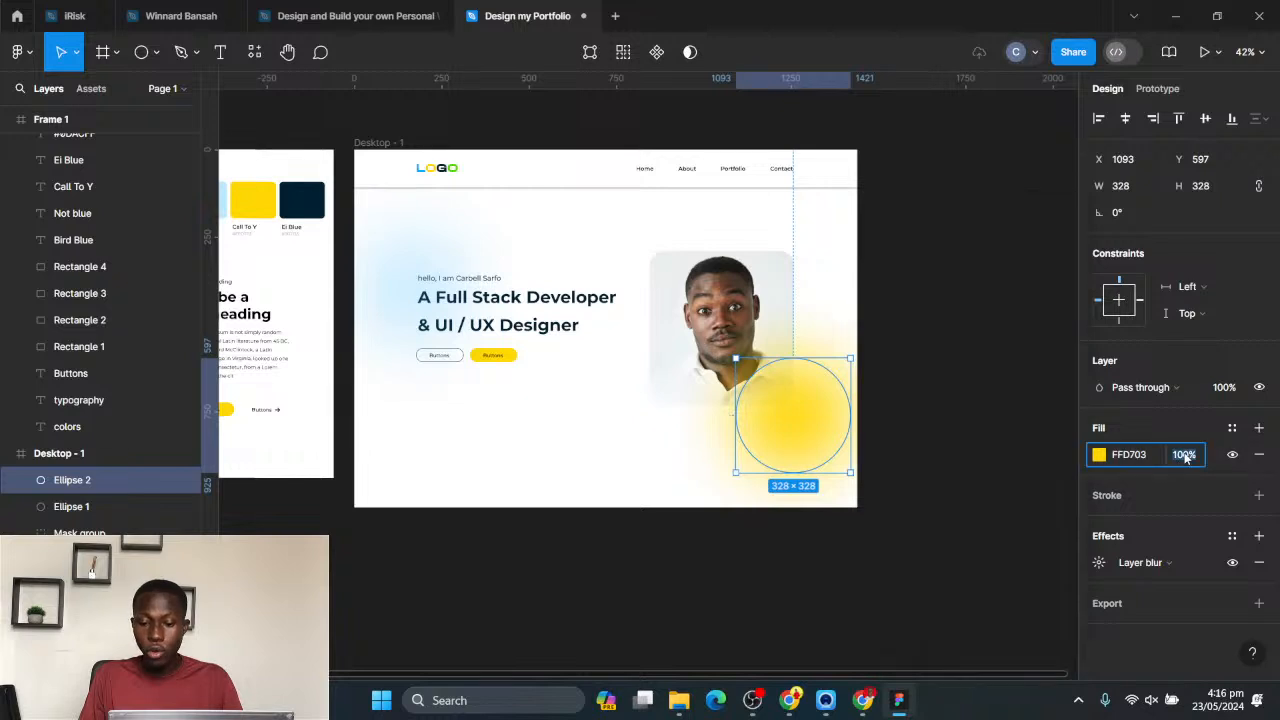
pyautogui.write('60')
pyautogui.press('Return')
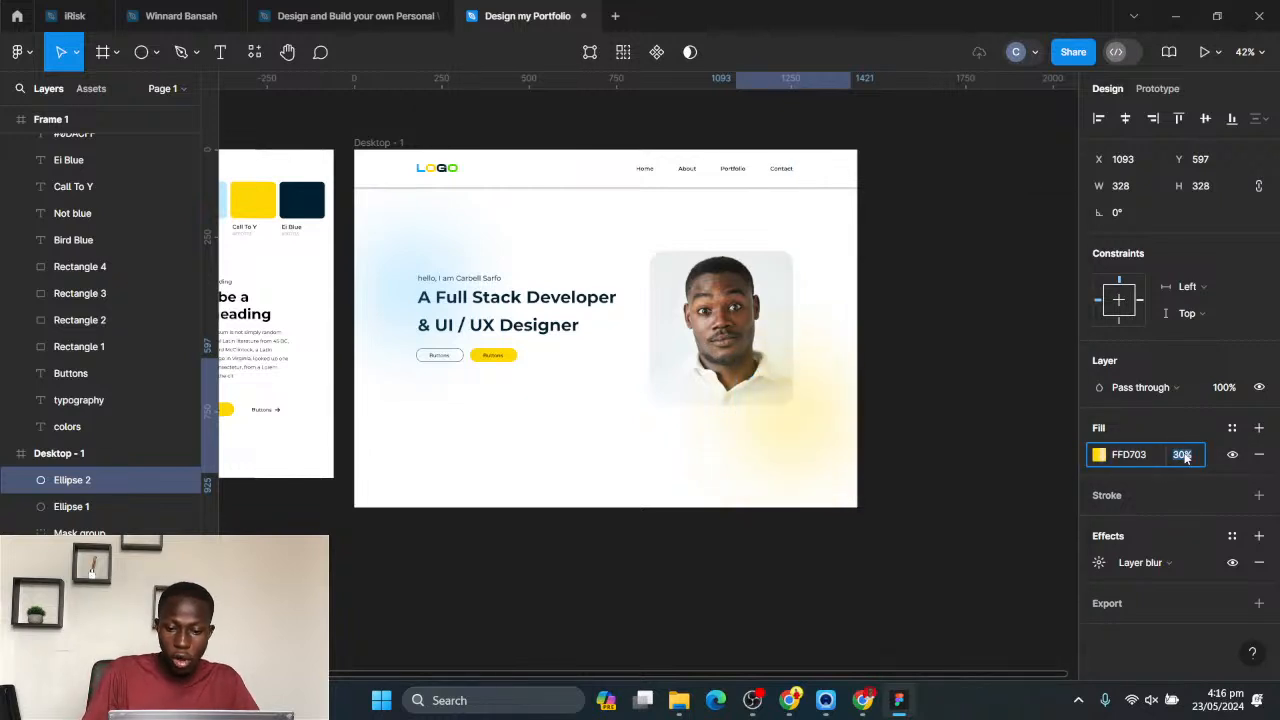
pyautogui.press('Return')
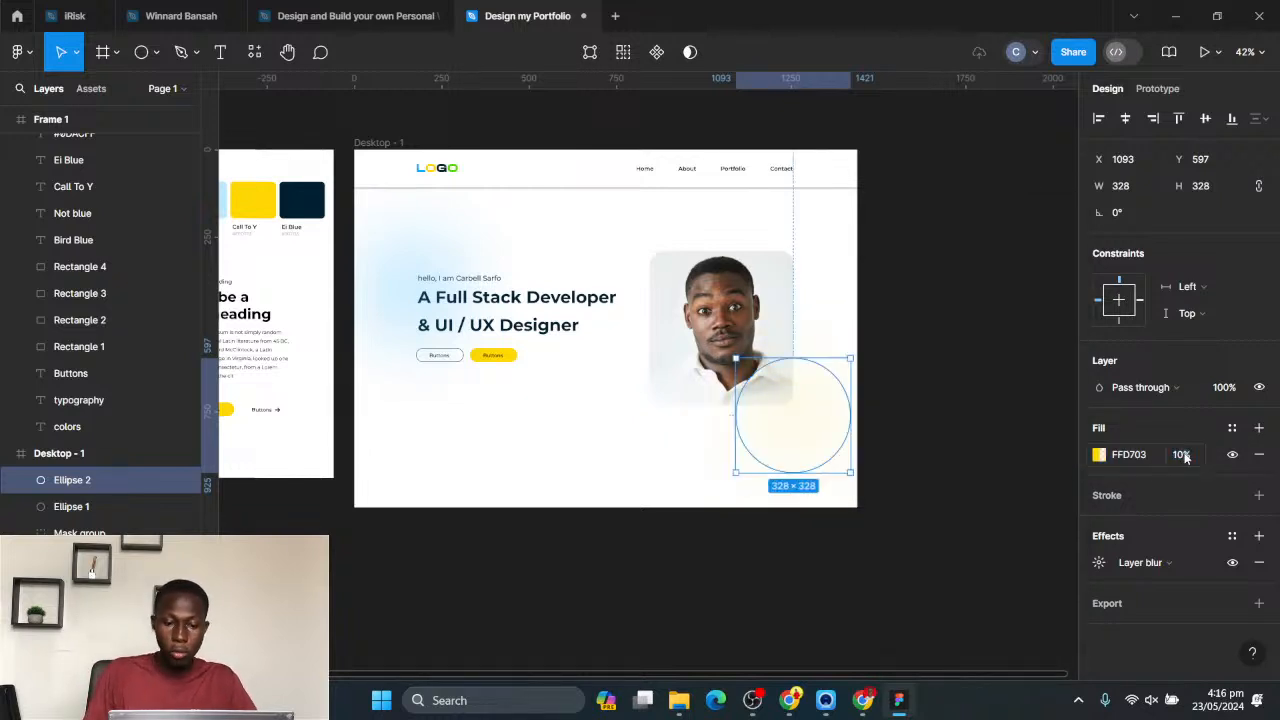
# - Select both blurred circles and move them down the Desktop - 1 layer order, behind the hero text and the photo
pyautogui.keyDown('shift'); pyautogui.click(66, 507); pyautogui.keyUp('shift')
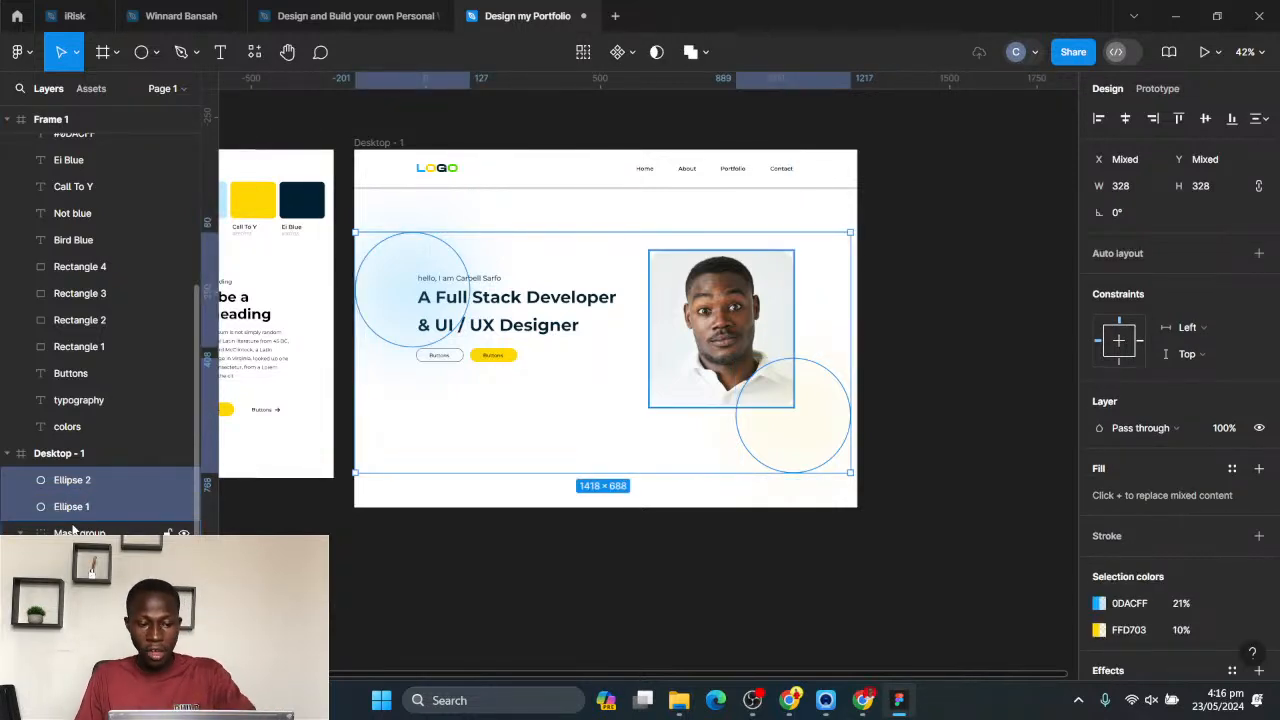
pyautogui.scroll(-4, 72, 505)
pyautogui.moveTo(86, 343); pyautogui.dragTo(74, 516)
pyautogui.click(449, 626)
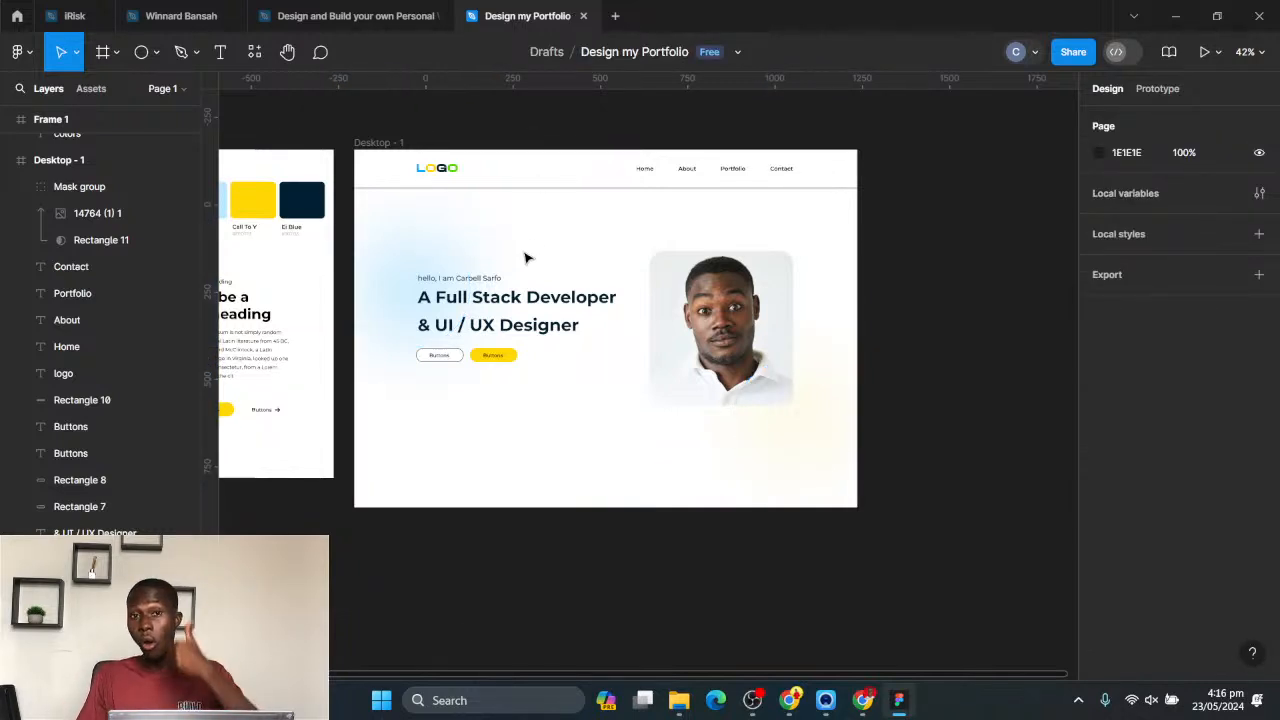
# - Extend the Desktop - 1 frame downwards to a height of about 3810
pyautogui.click(385, 144)
pyautogui.scroll(-2, 491, 397)
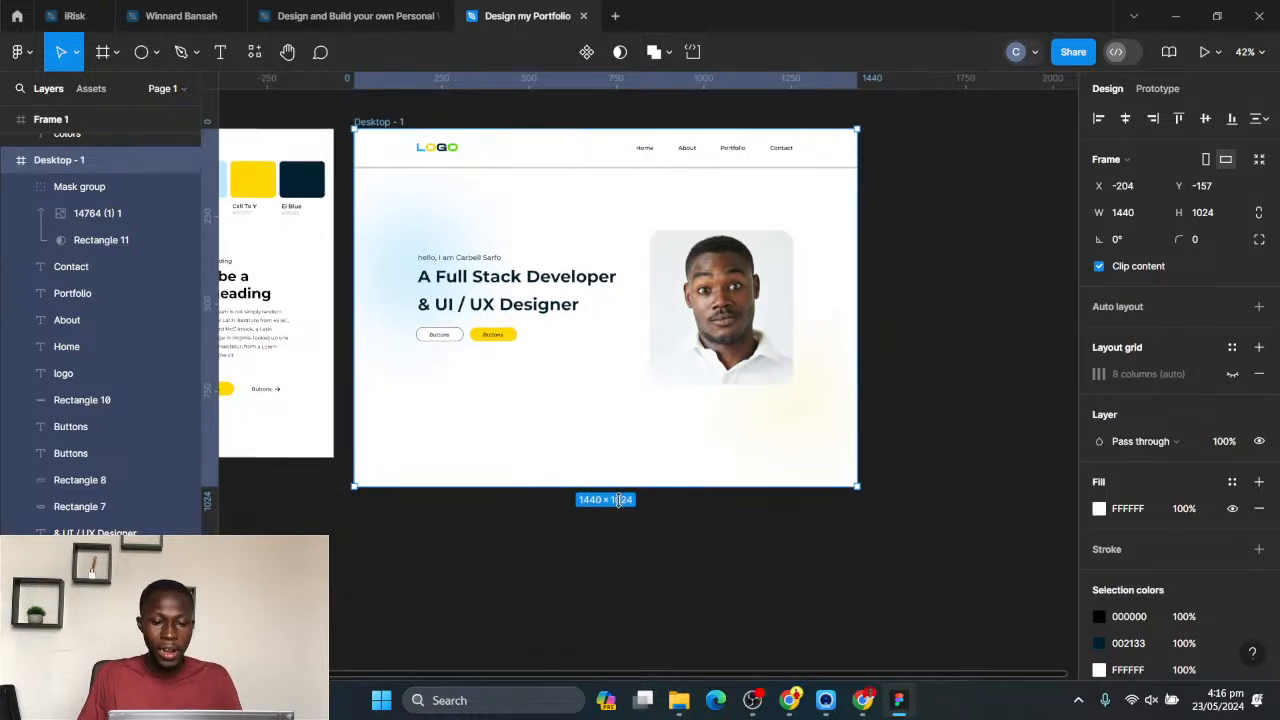
pyautogui.moveTo(618, 499); pyautogui.dragTo(654, 650)
pyautogui.scroll(-3, 617, 404)
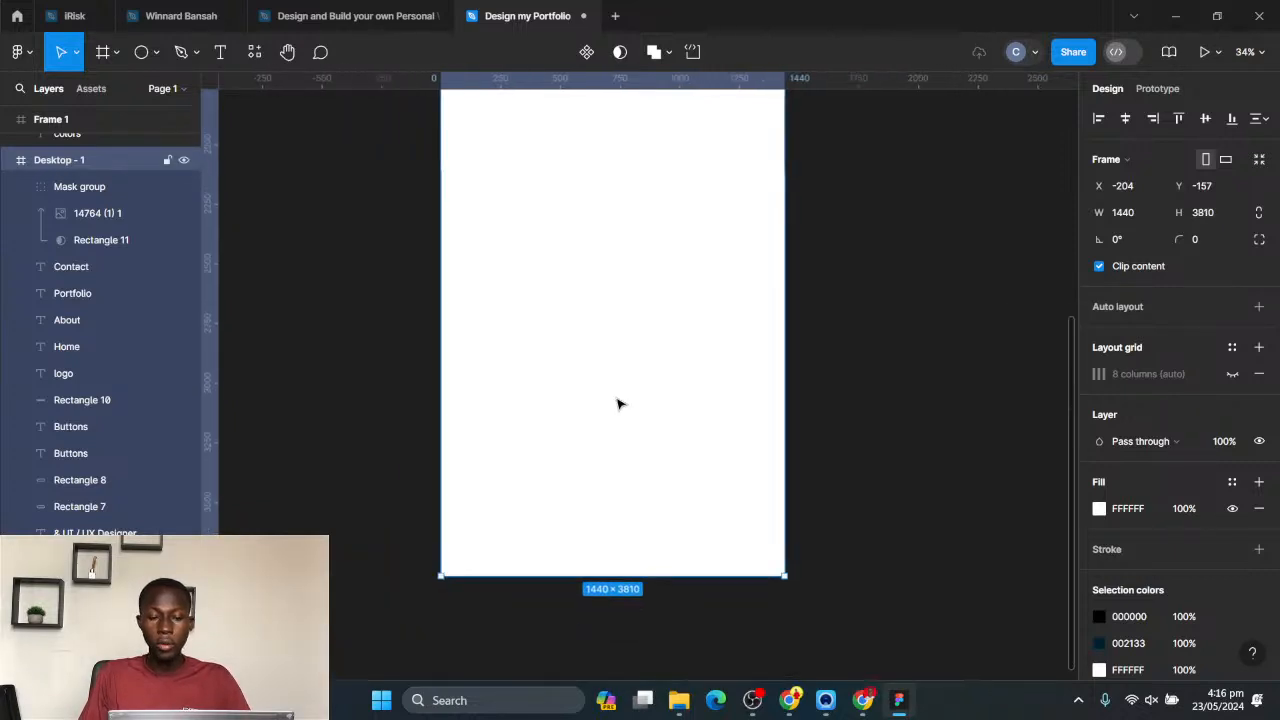
pyautogui.scroll(-3, 617, 404)
pyautogui.scroll(5, 686, 480)
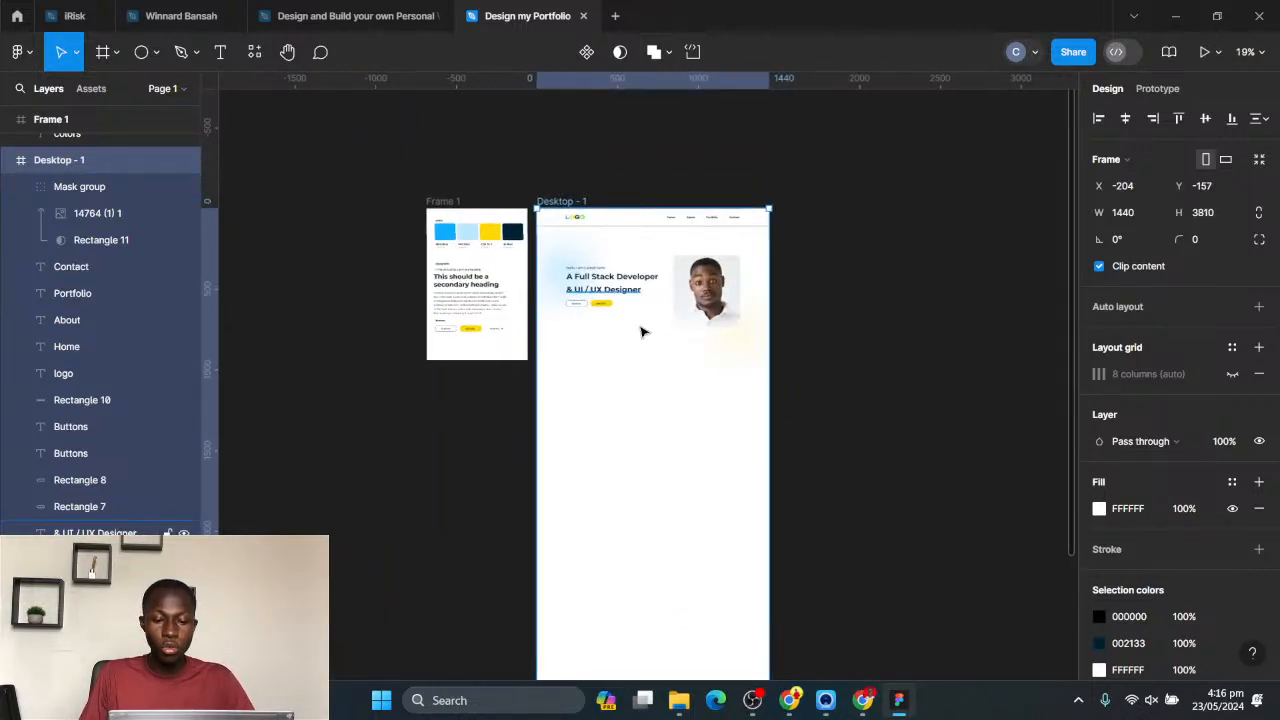
# - Change the Desktop - 1 frame's fill to light grey F7F7F7
pyautogui.click(150, 660)
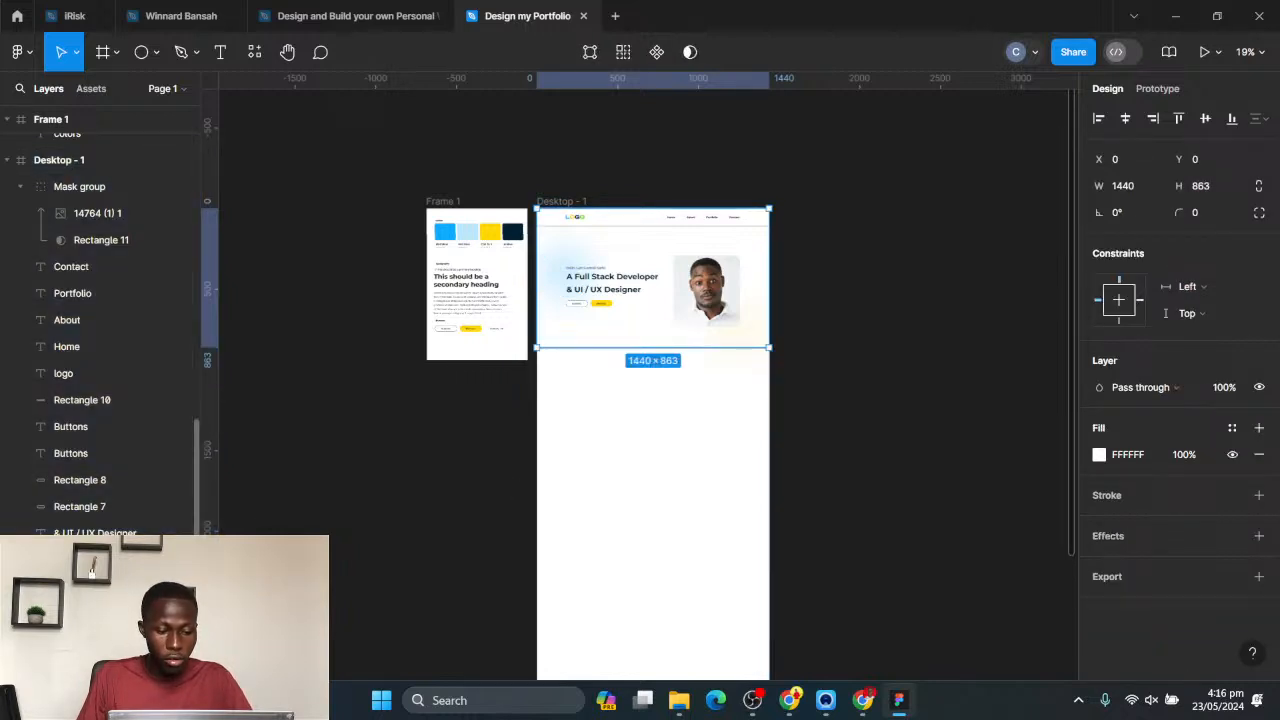
pyautogui.scroll(3, 686, 375)
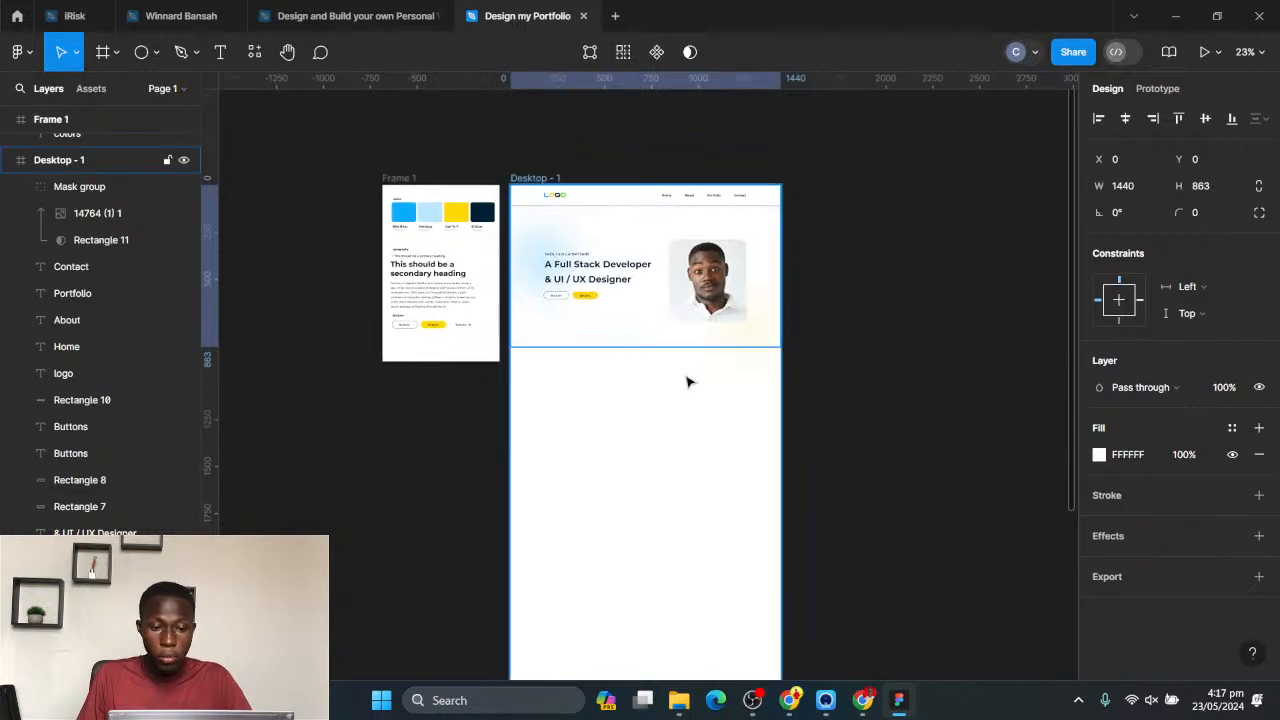
pyautogui.scroll(2, 686, 381)
pyautogui.click(529, 151)
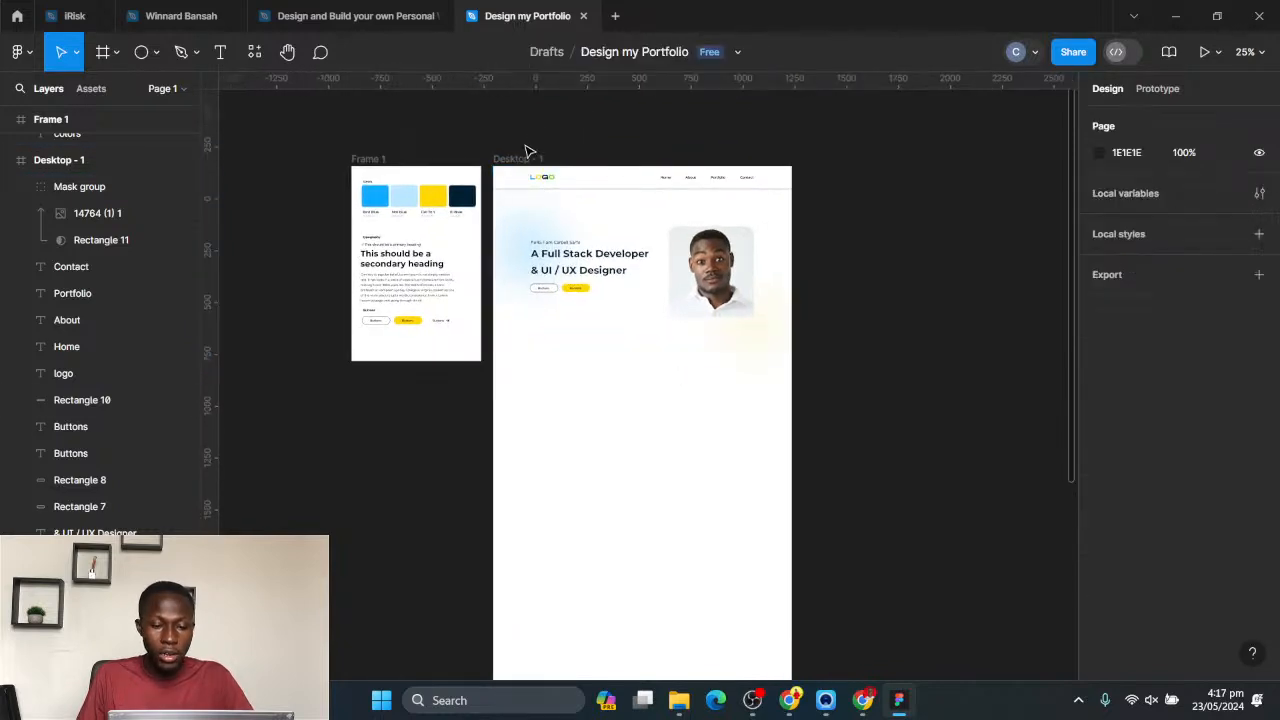
pyautogui.click(522, 158)
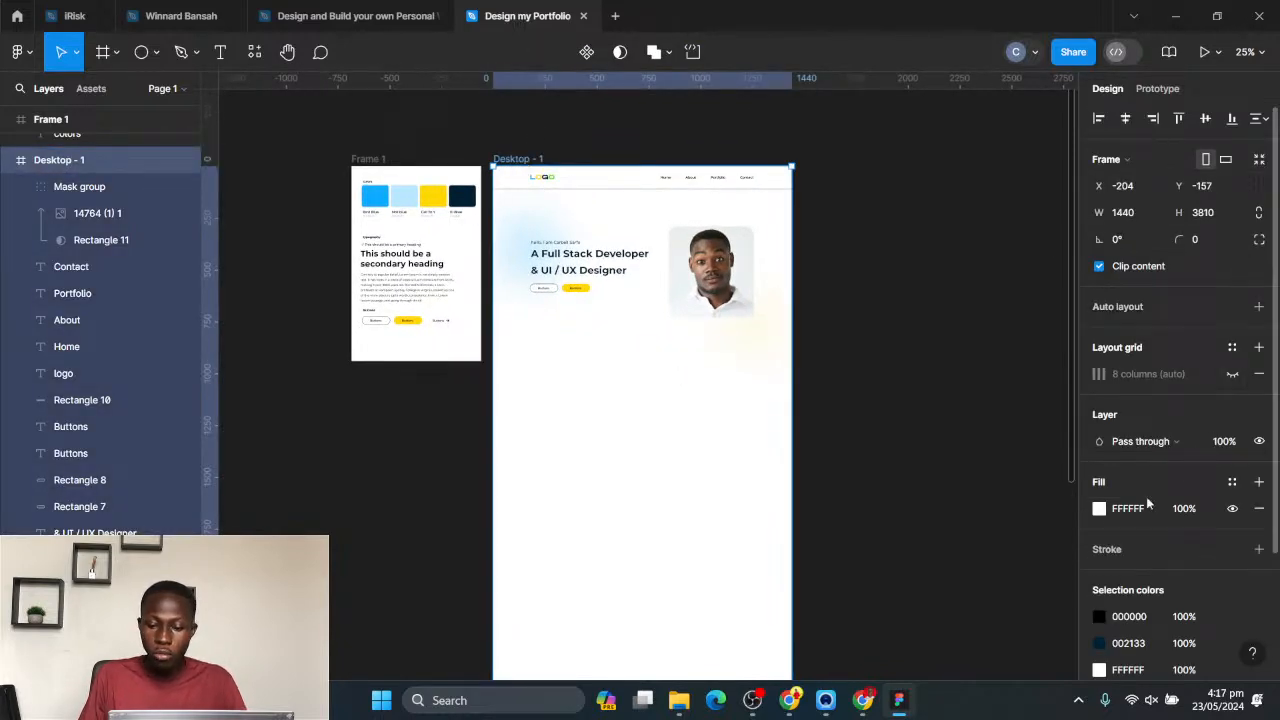
pyautogui.click(1104, 509)
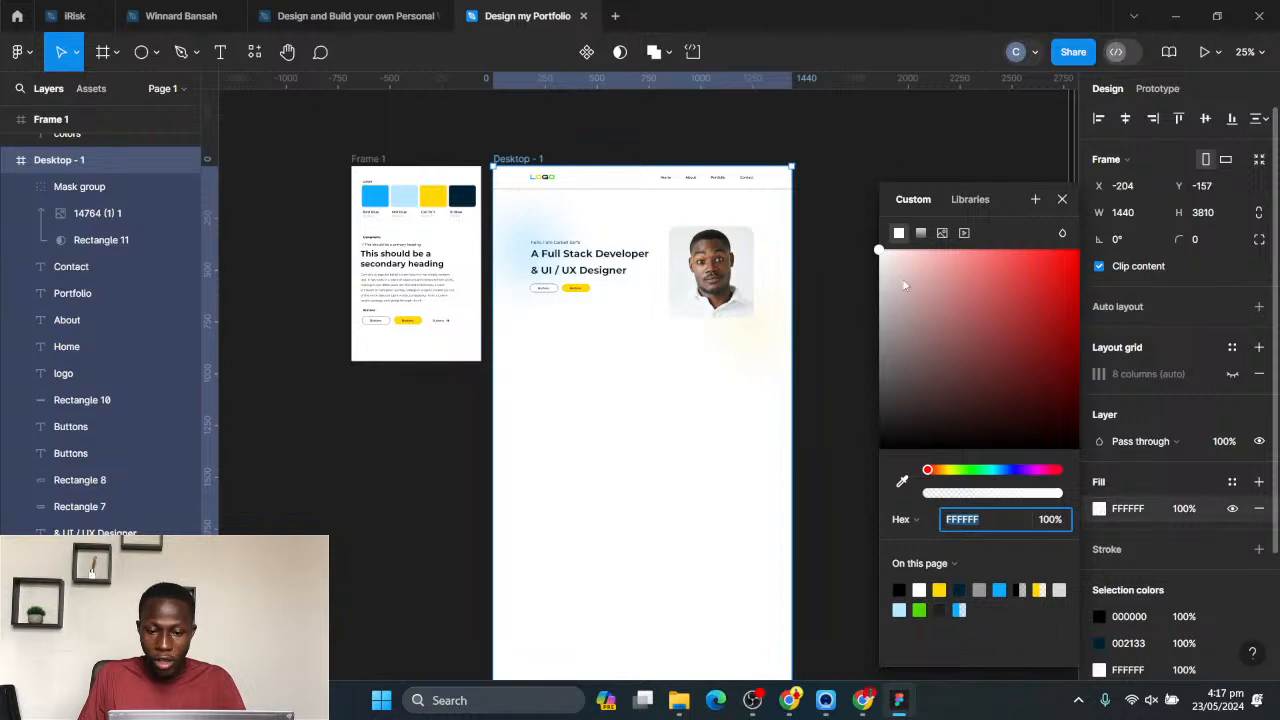
pyautogui.click(877, 258)
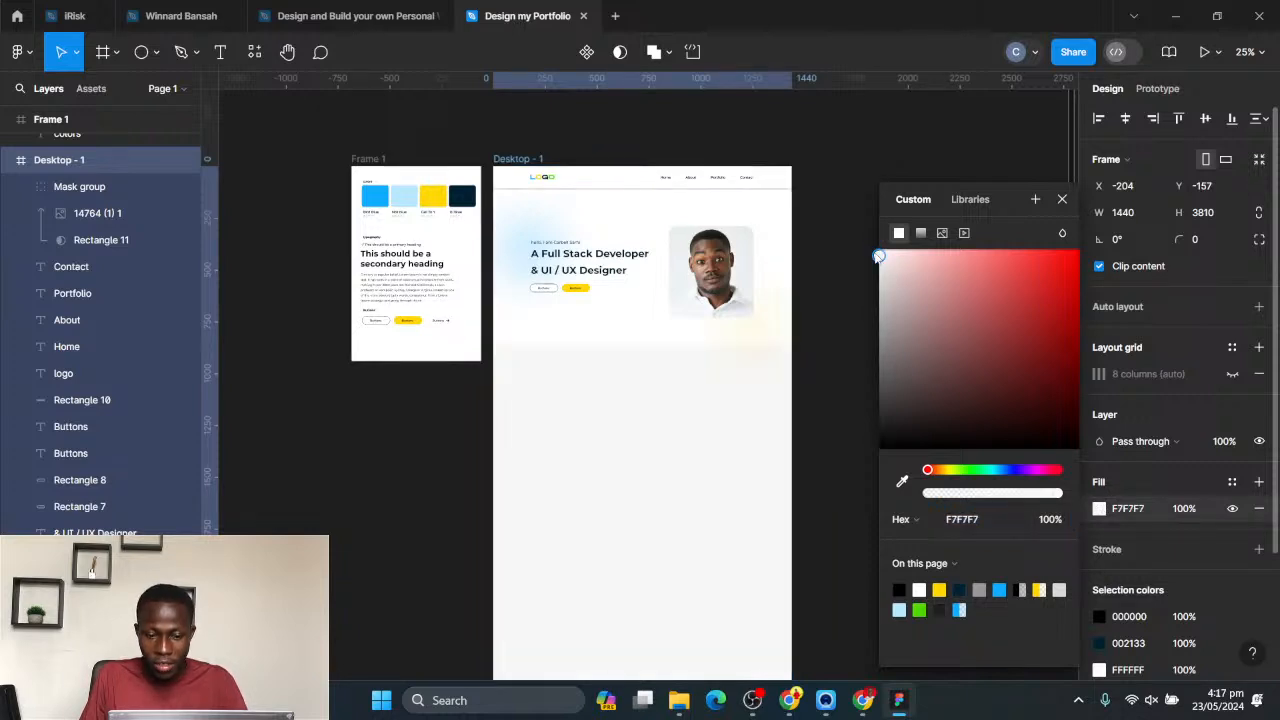
# - Try a slightly darker grey and the bright blue 0DACFF as Desktop - 1's fill, and return it to F7F7F7
pyautogui.click(875, 259)
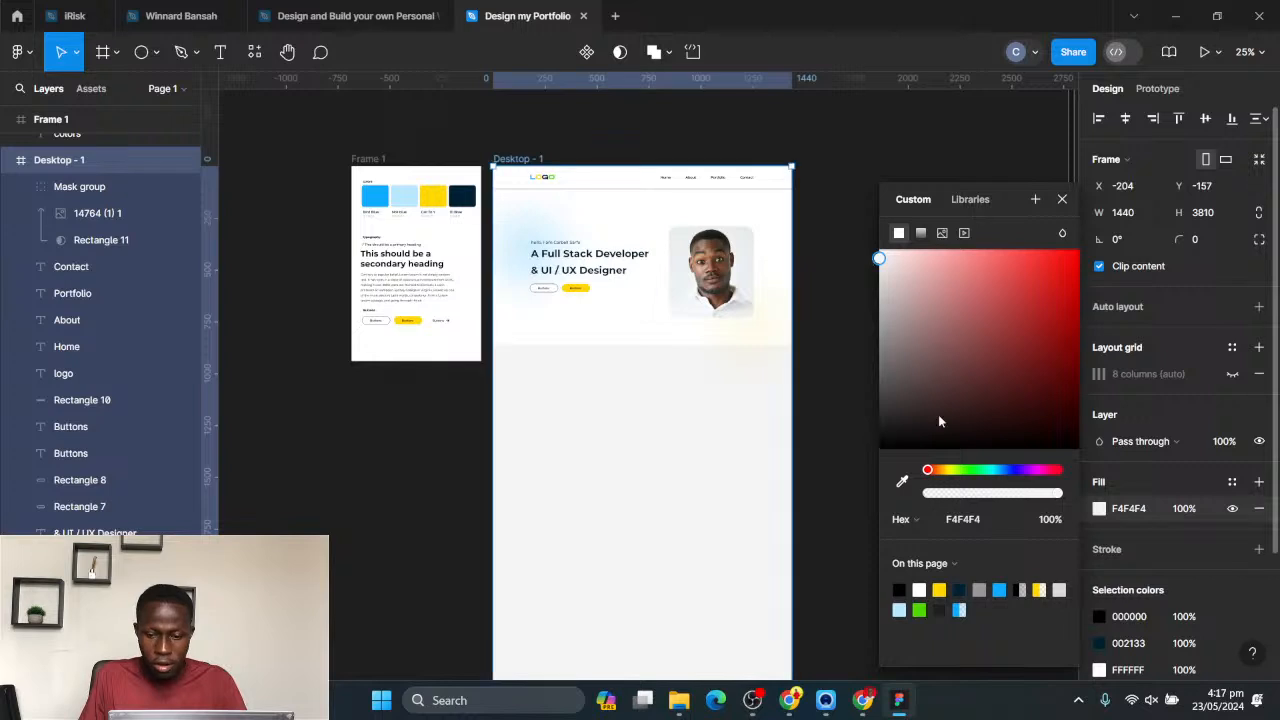
pyautogui.click(1000, 589)
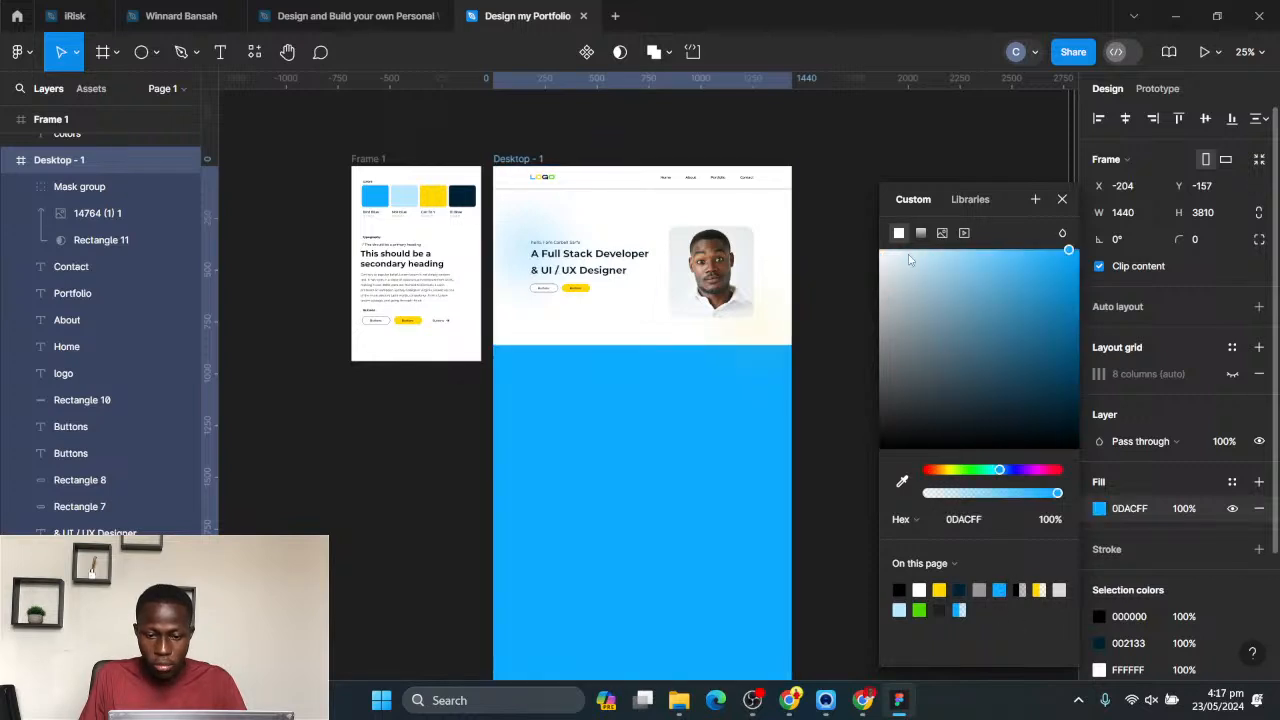
pyautogui.moveTo(910, 260); pyautogui.dragTo(881, 265)
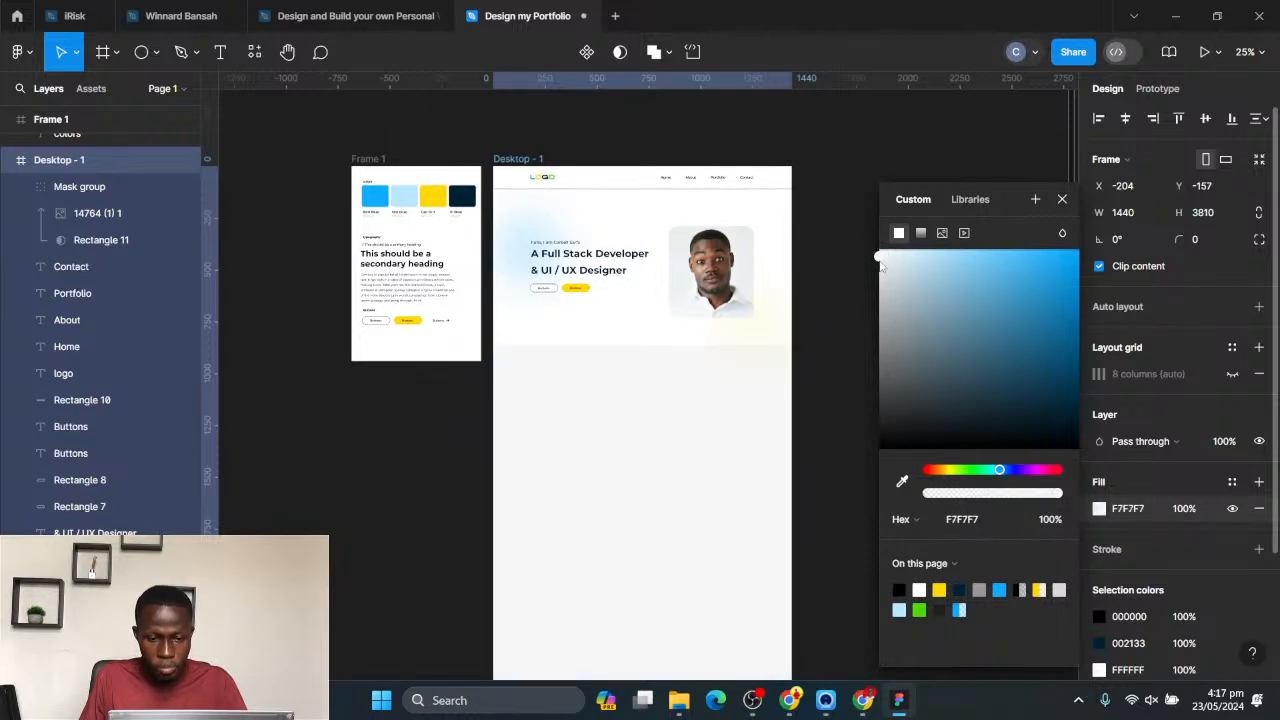
pyautogui.click(1063, 201)
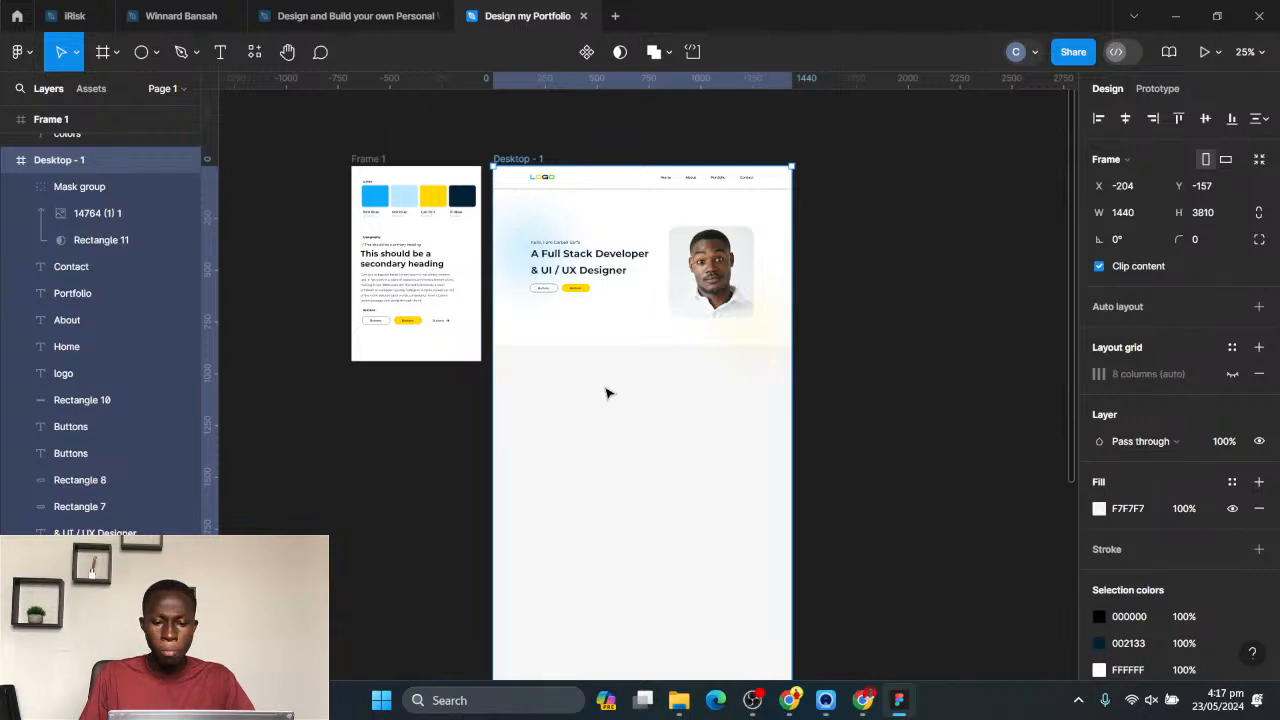
# - Copy the primary and secondary heading samples with their slash marks from Frame 1 into the grey area of Desktop - 1 below the hero
pyautogui.scroll(3, 430, 250)
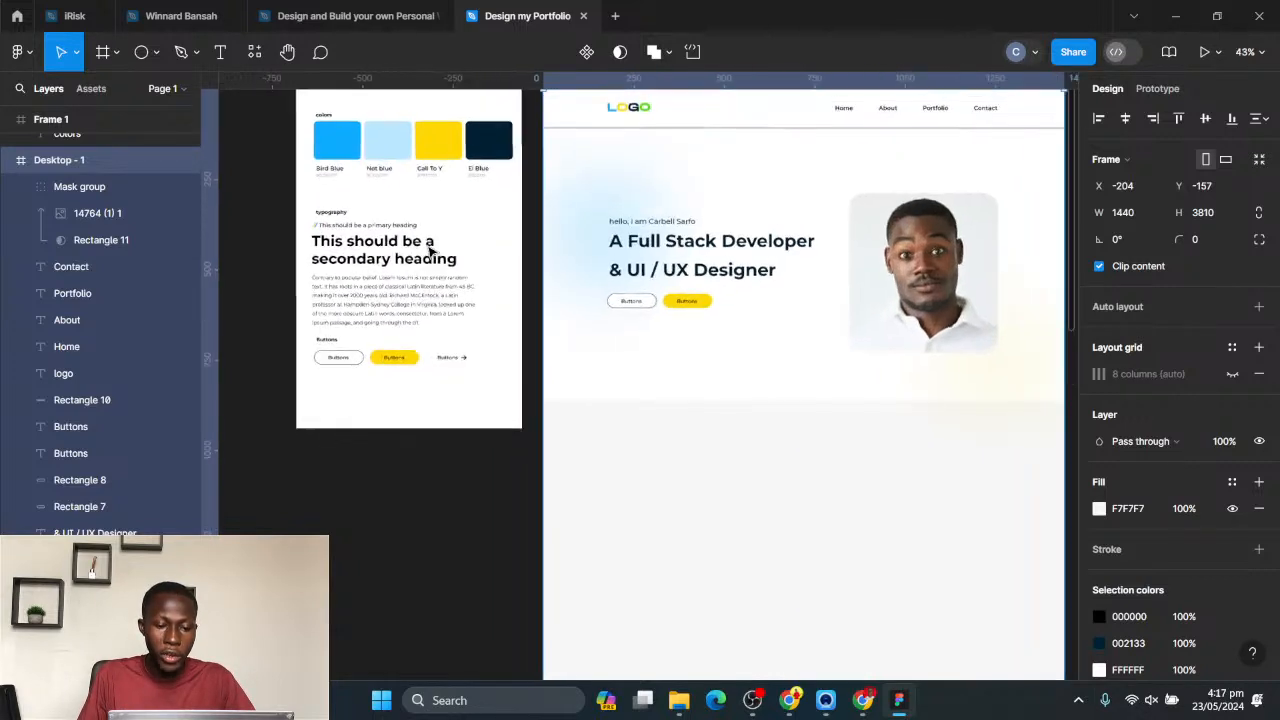
pyautogui.scroll(1, 400, 245)
pyautogui.press('Escape')
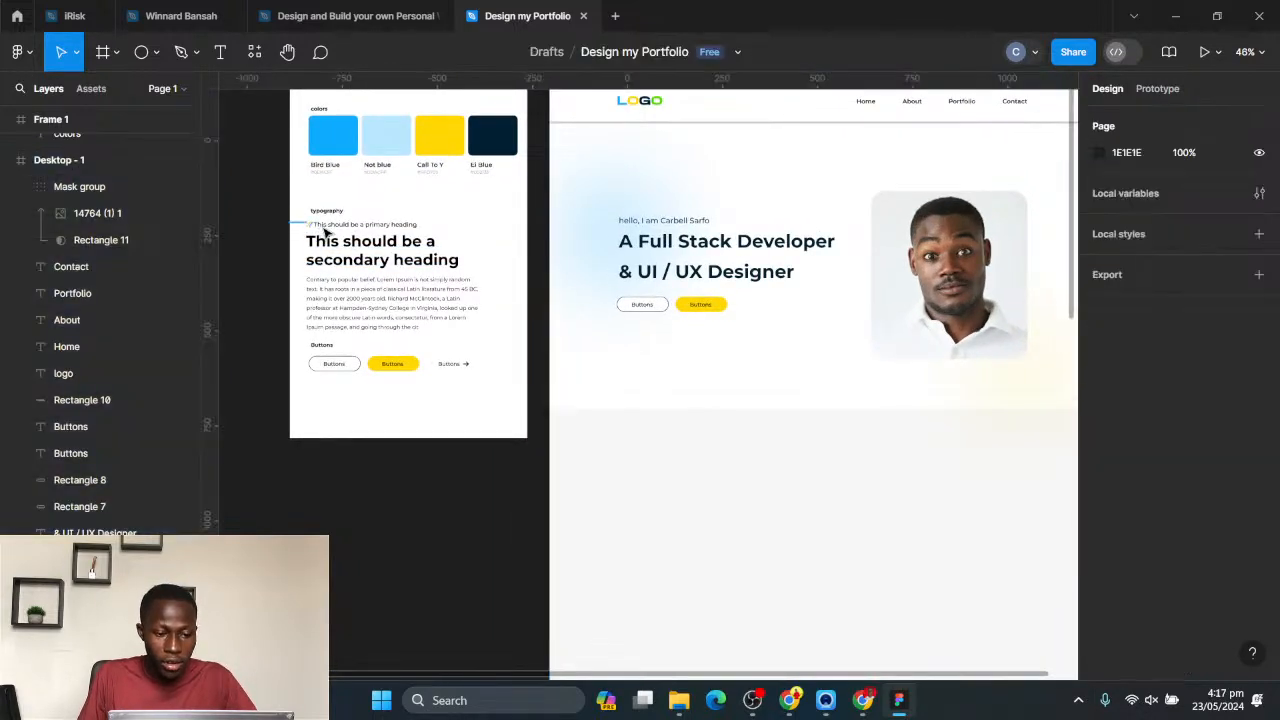
pyautogui.click(325, 230)
pyautogui.keyDown('shift'); pyautogui.click(364, 254); pyautogui.keyUp('shift')
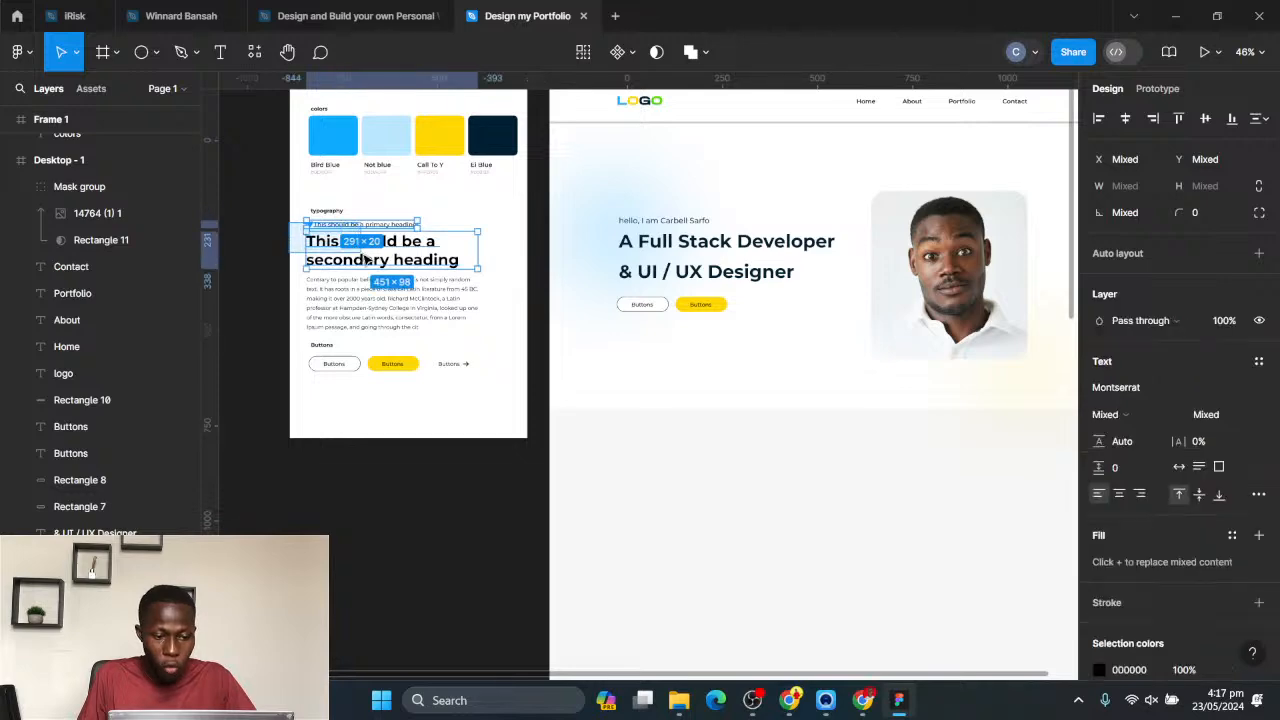
pyautogui.moveTo(421, 268); pyautogui.dragTo(706, 485)
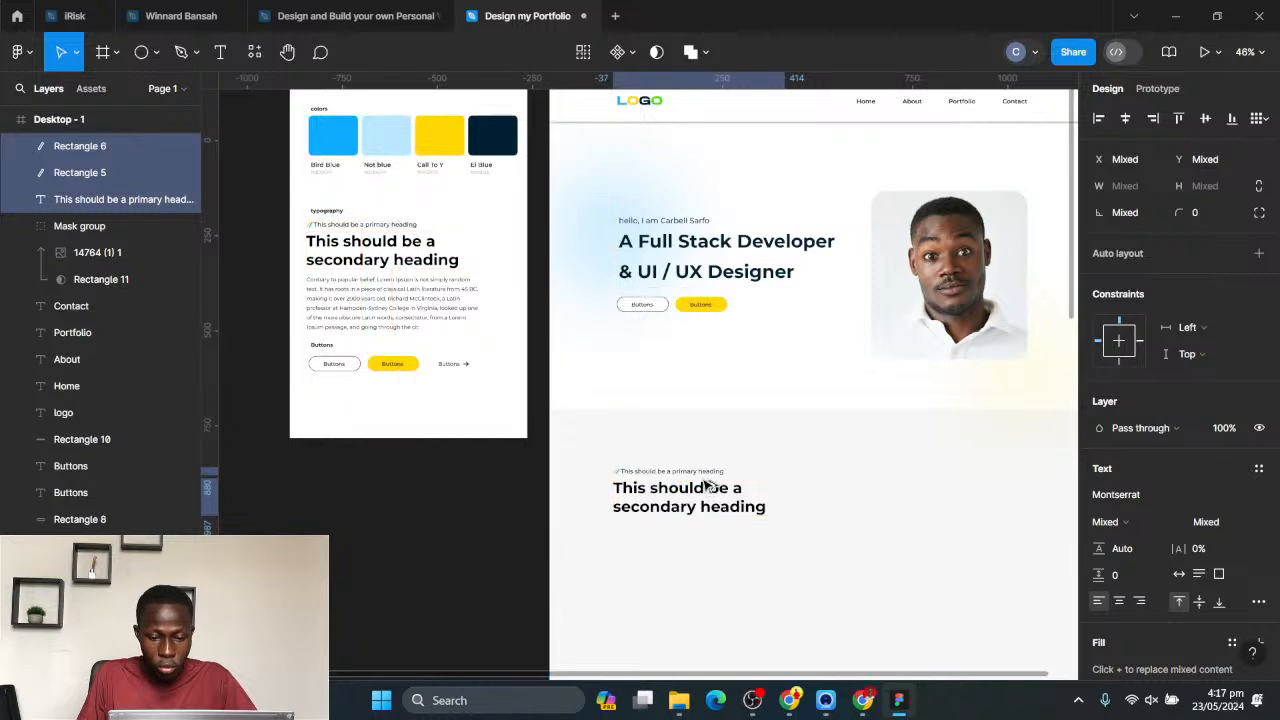
pyautogui.click(766, 451)
# - Change the copied primary heading's text in Desktop - 1 to "About Me"
pyautogui.doubleClick(690, 471)
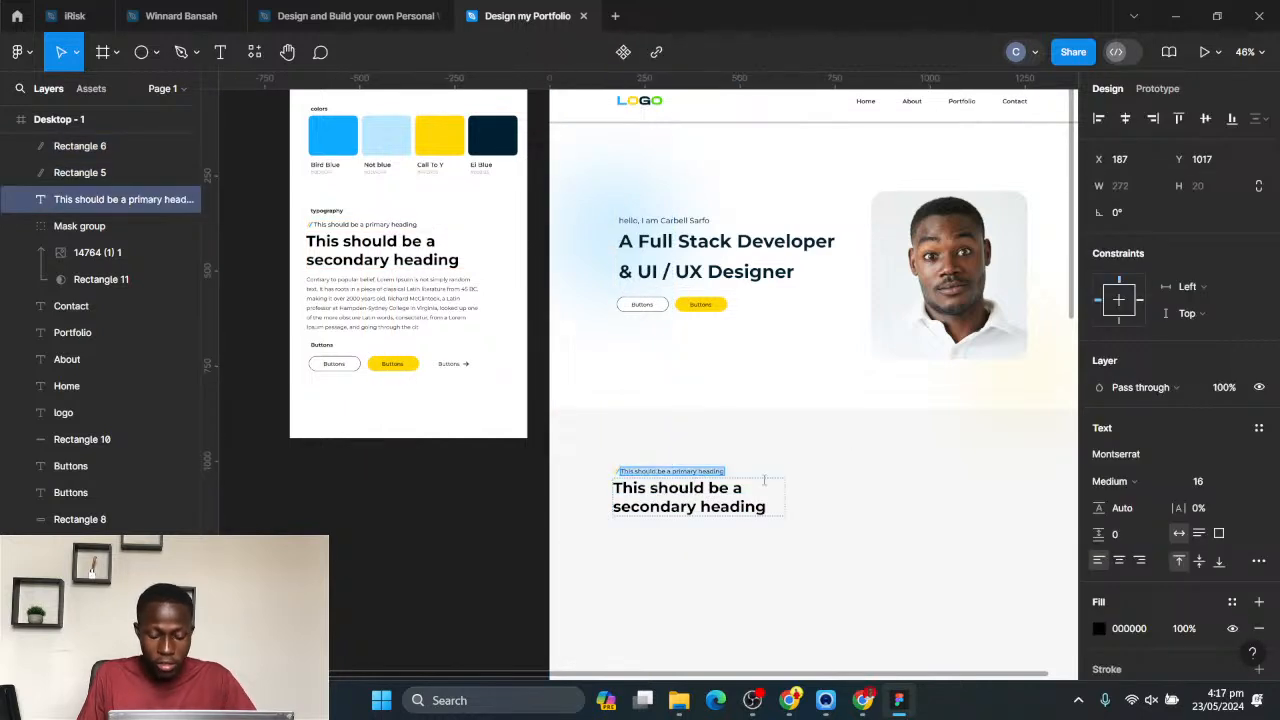
pyautogui.write('About')
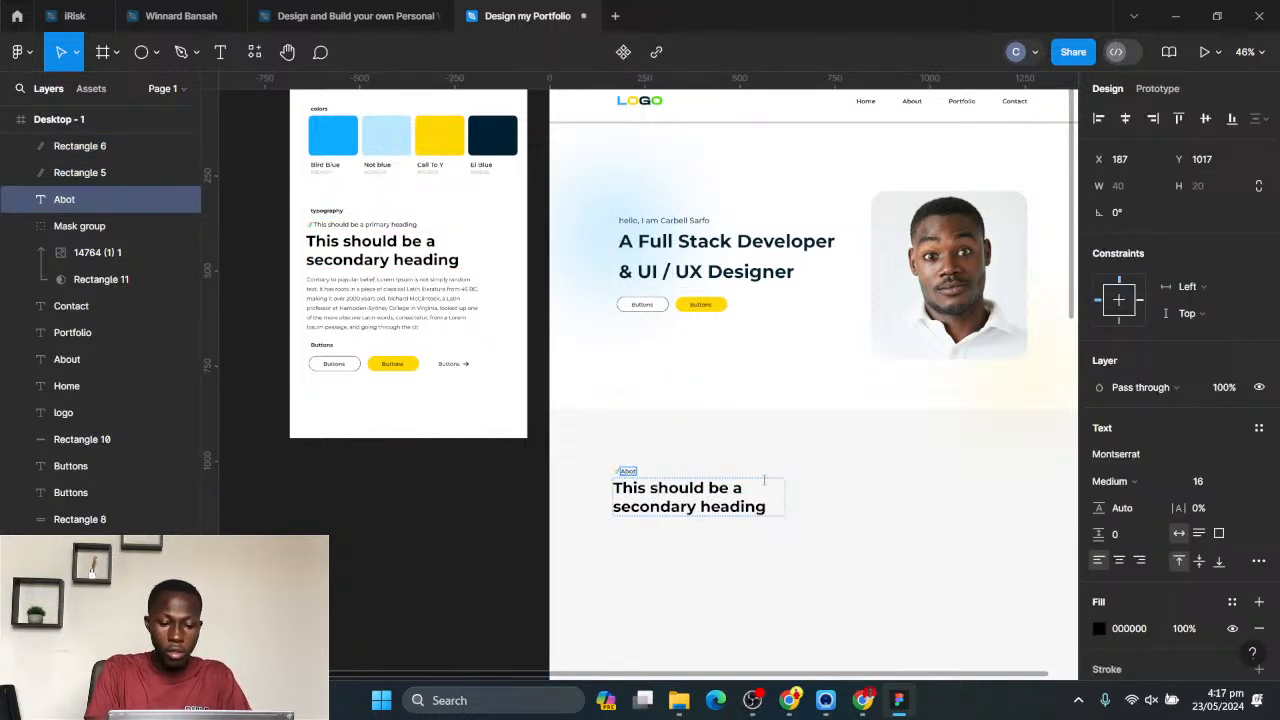
pyautogui.write(' Me')
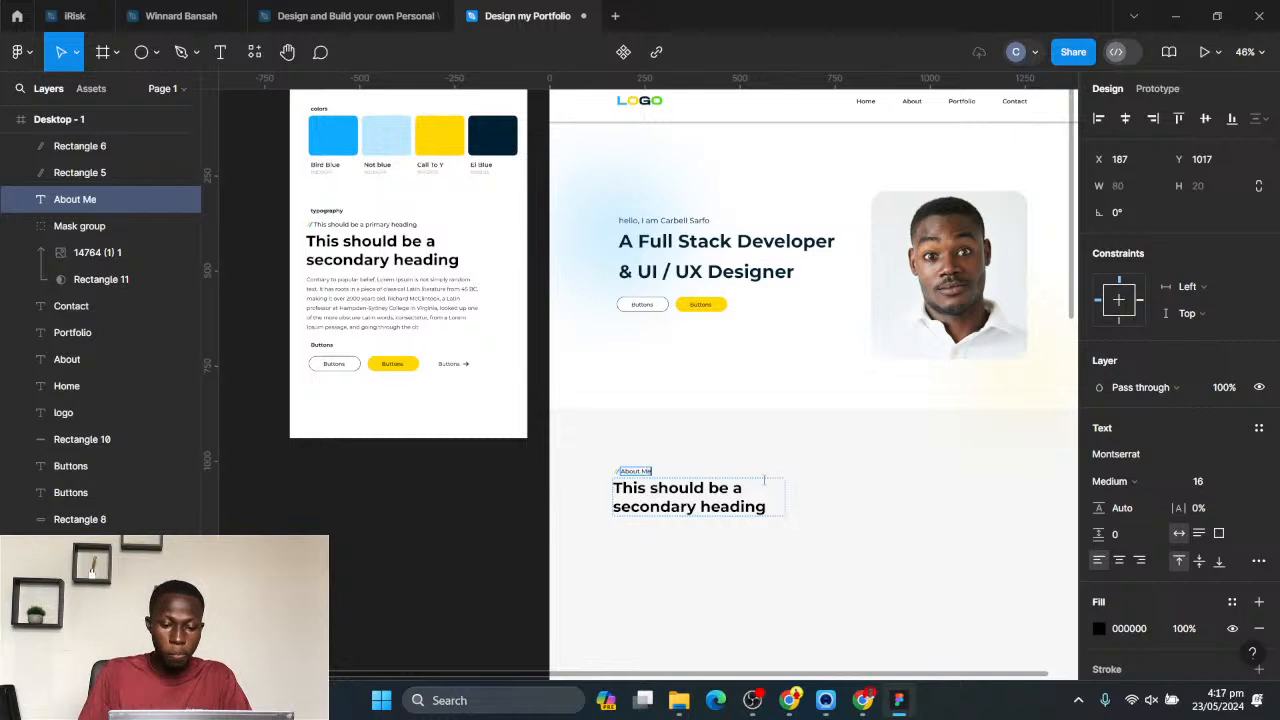
# - Replace the secondary heading below About Me with the text "This should be a brief Summary"
pyautogui.doubleClick(700, 500)
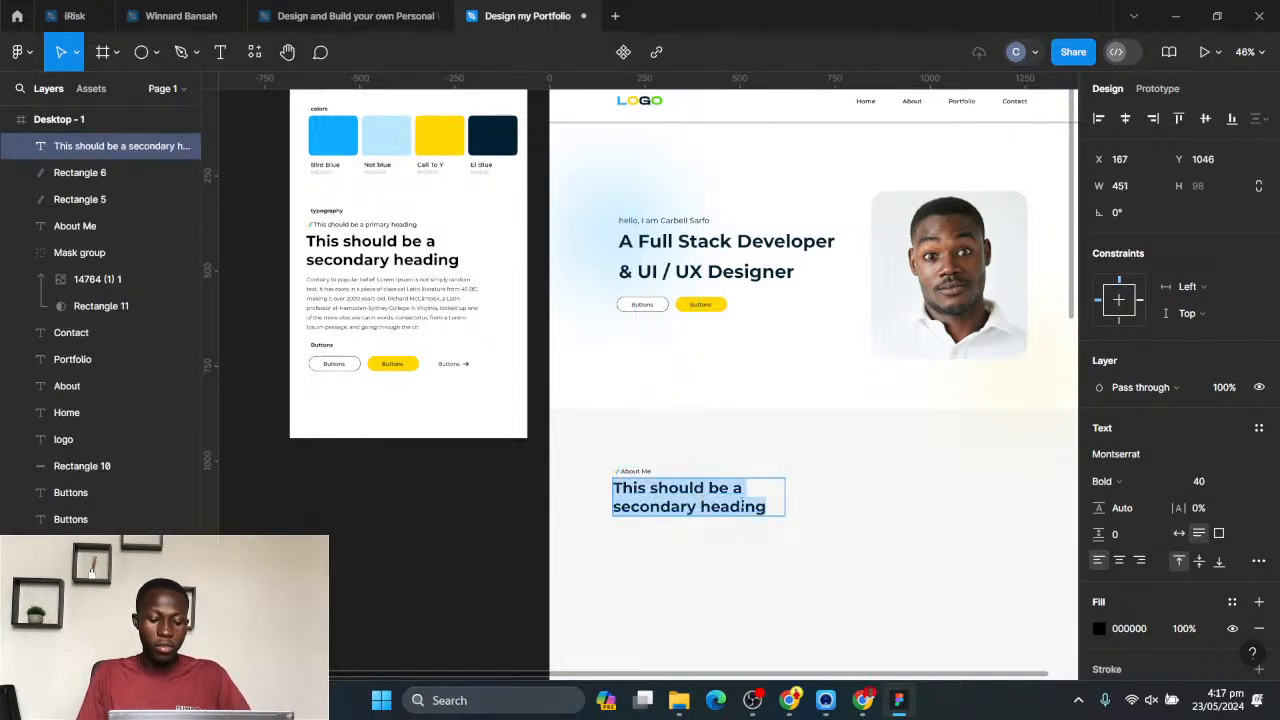
pyautogui.write('This shod')
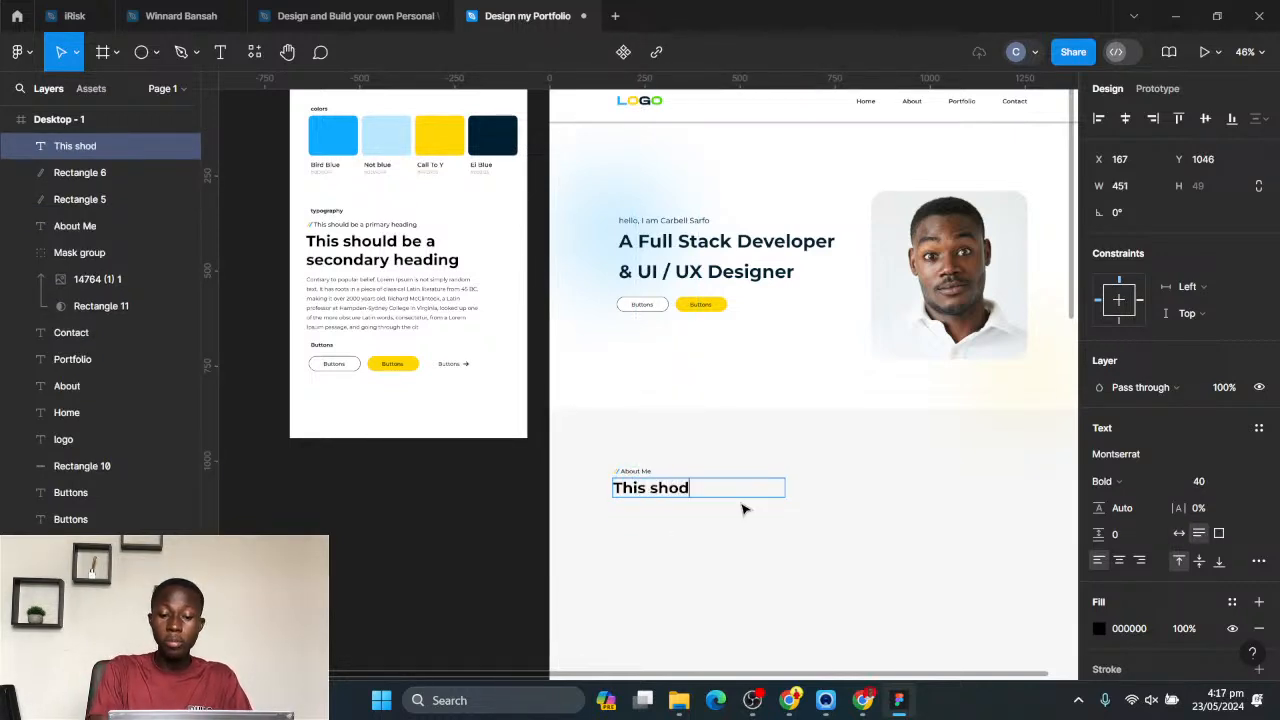
pyautogui.press('BackSpace')
pyautogui.write('uld ')
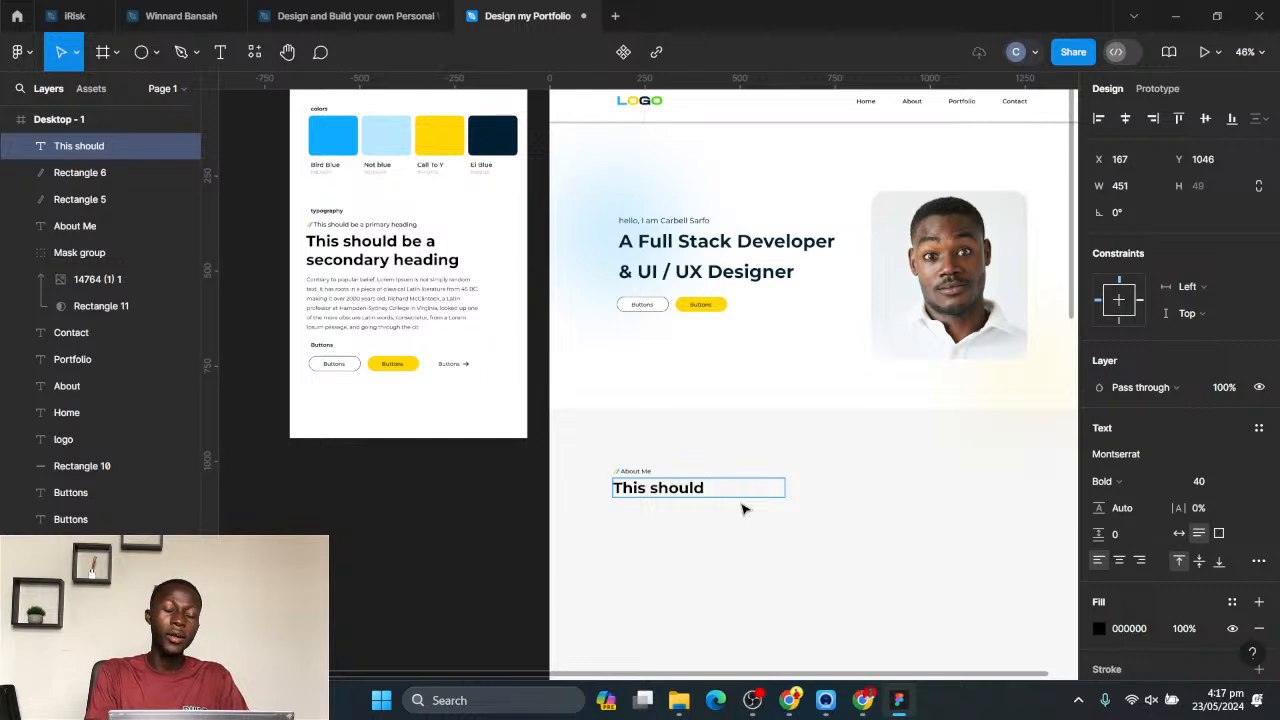
pyautogui.write('be a')
pyautogui.press('BackSpace')
pyautogui.press('BackSpace')
pyautogui.press('BackSpace')
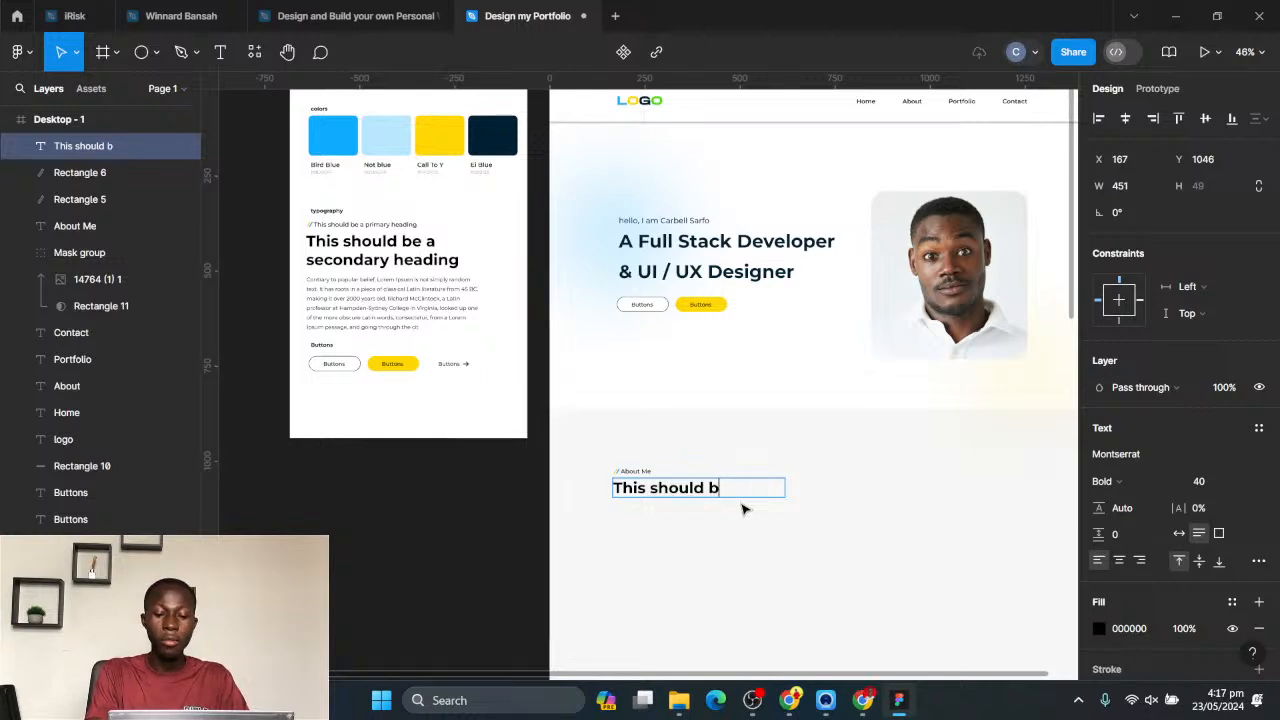
pyautogui.write('e a brief')
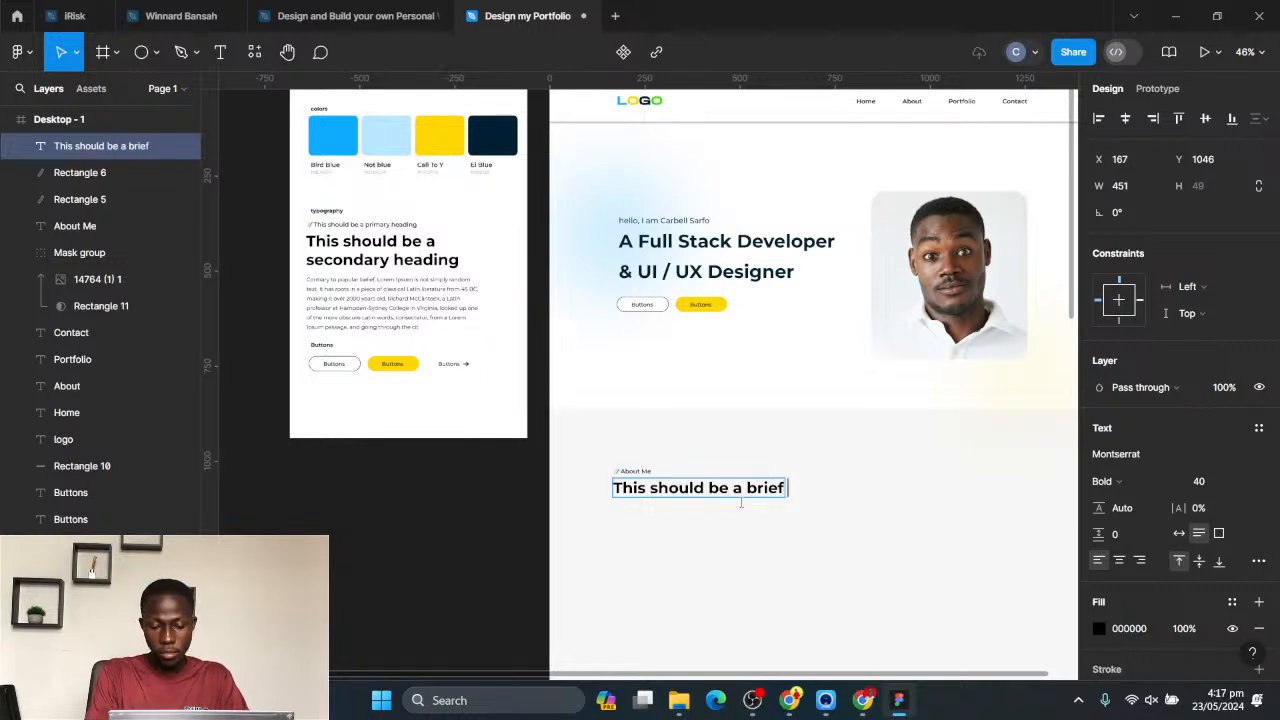
pyautogui.write(' Summary')
pyautogui.press('Escape')
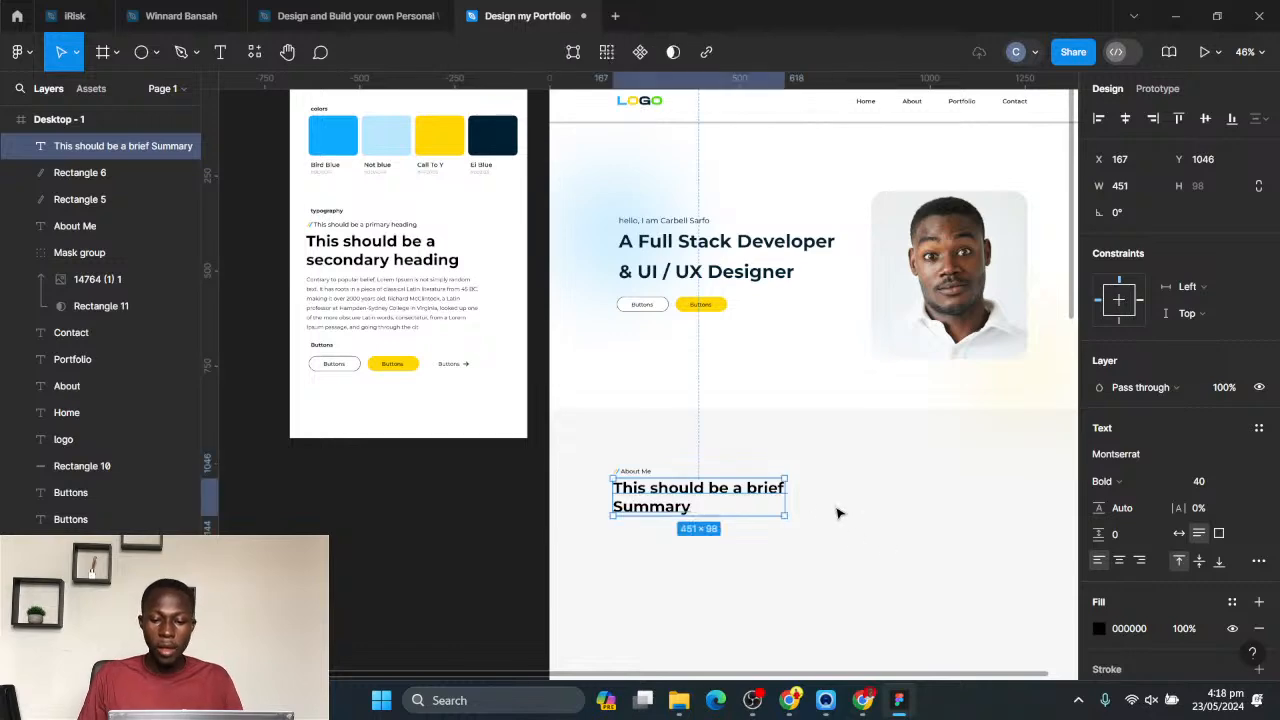
# - Widen the summary heading's text box to about 703 so the heading fits on one line
pyautogui.moveTo(790, 500); pyautogui.dragTo(880, 500)
pyautogui.scroll(-2, 840, 550)
pyautogui.moveTo(900, 558); pyautogui.dragTo(766, 371)
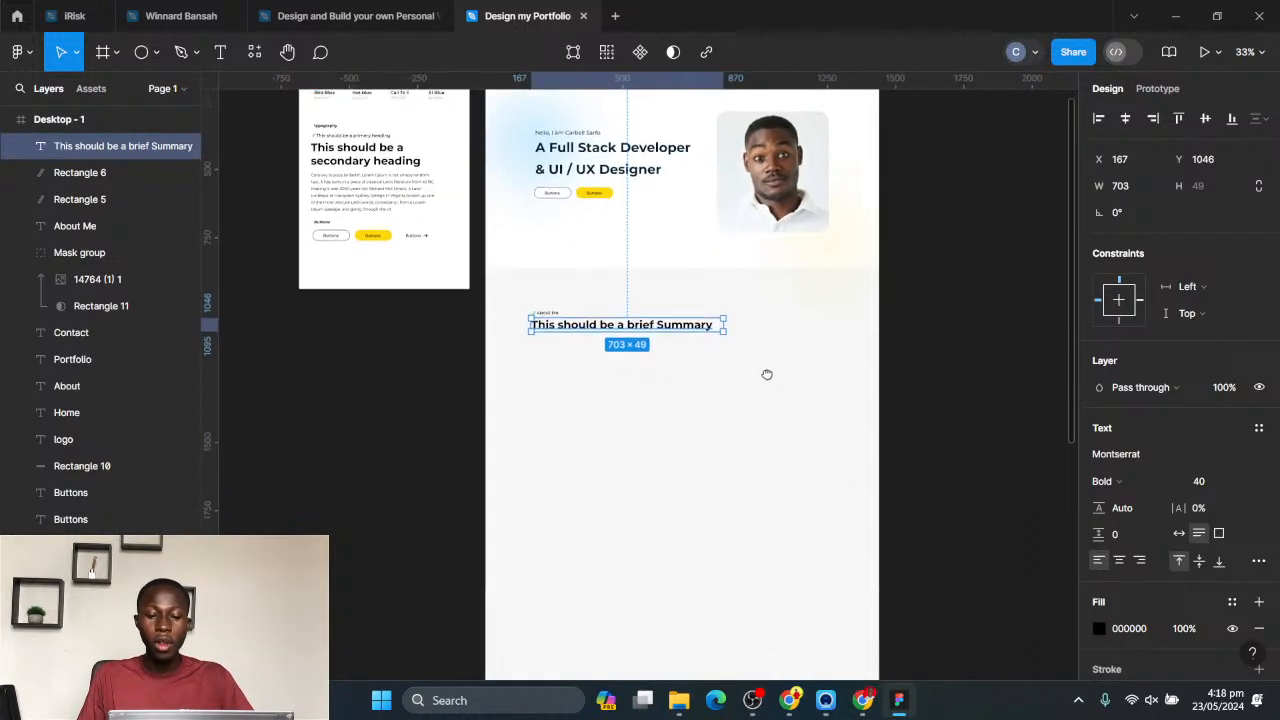
pyautogui.click(777, 490)
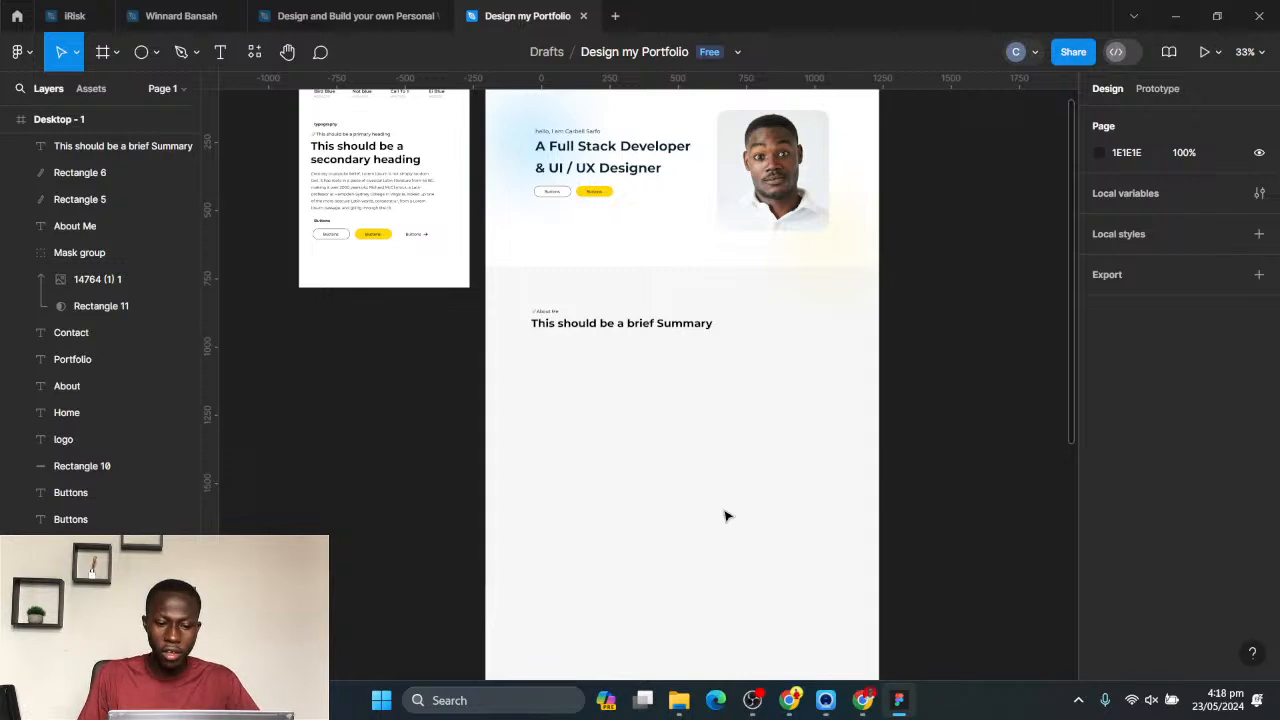
# - Duplicate the masked hero photo and place the copy below the summary heading, near the section's left margin
pyautogui.scroll(2, 660, 377)
pyautogui.scroll(2, 668, 377)
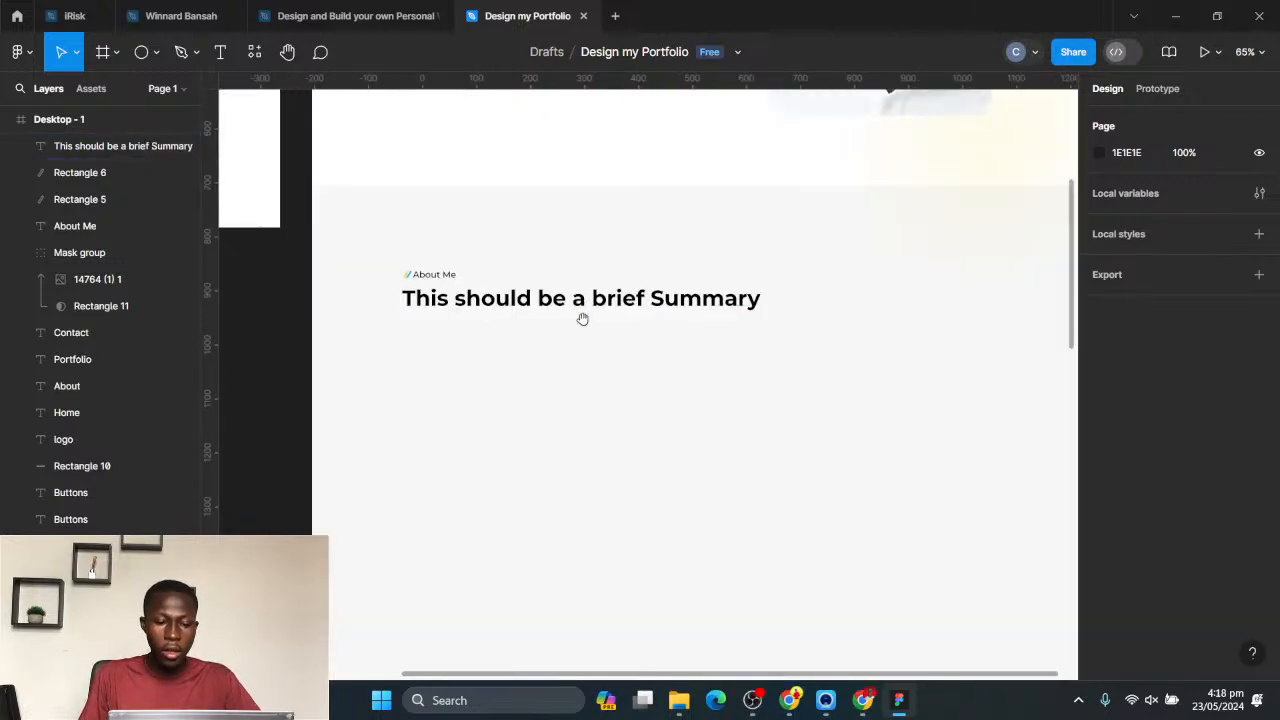
pyautogui.moveTo(583, 317); pyautogui.dragTo(597, 291)
pyautogui.scroll(-3, 671, 318)
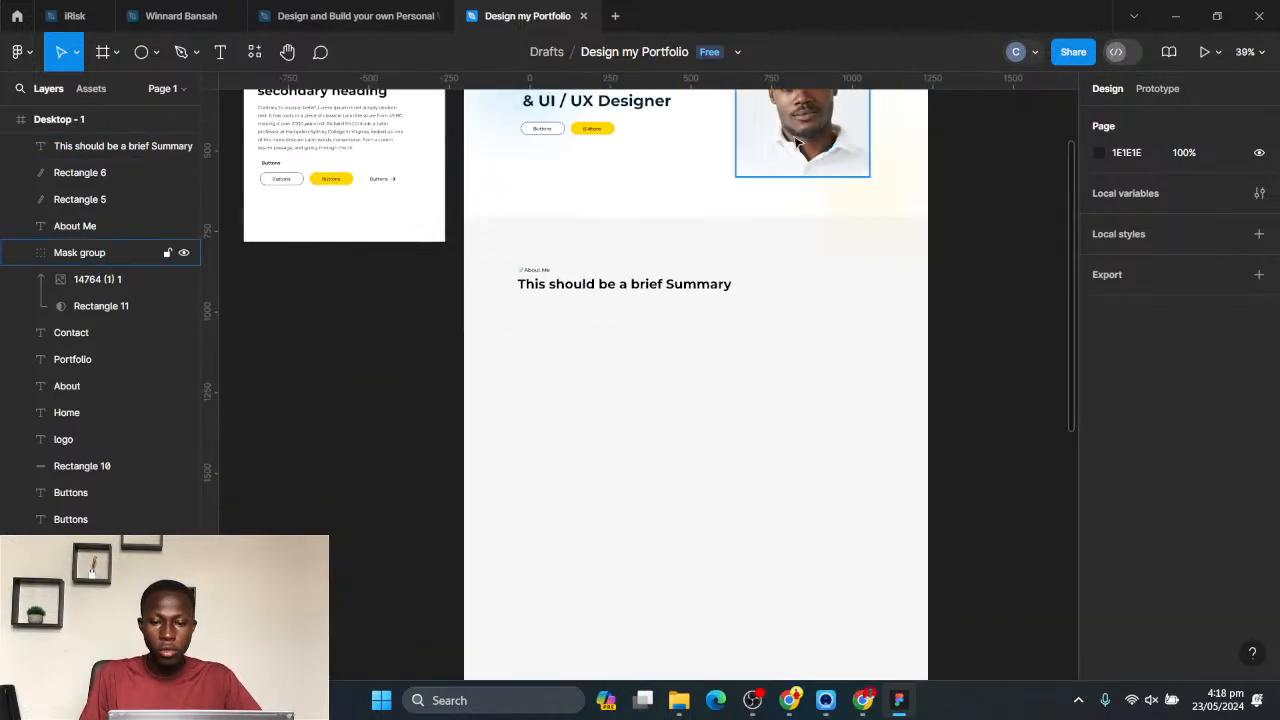
pyautogui.click(771, 165)
pyautogui.moveTo(772, 124); pyautogui.dragTo(561, 416)
# - Copy Frame 1's sample body paragraph twice into the About Me section, stacked to the right of the photo
pyautogui.click(340, 123)
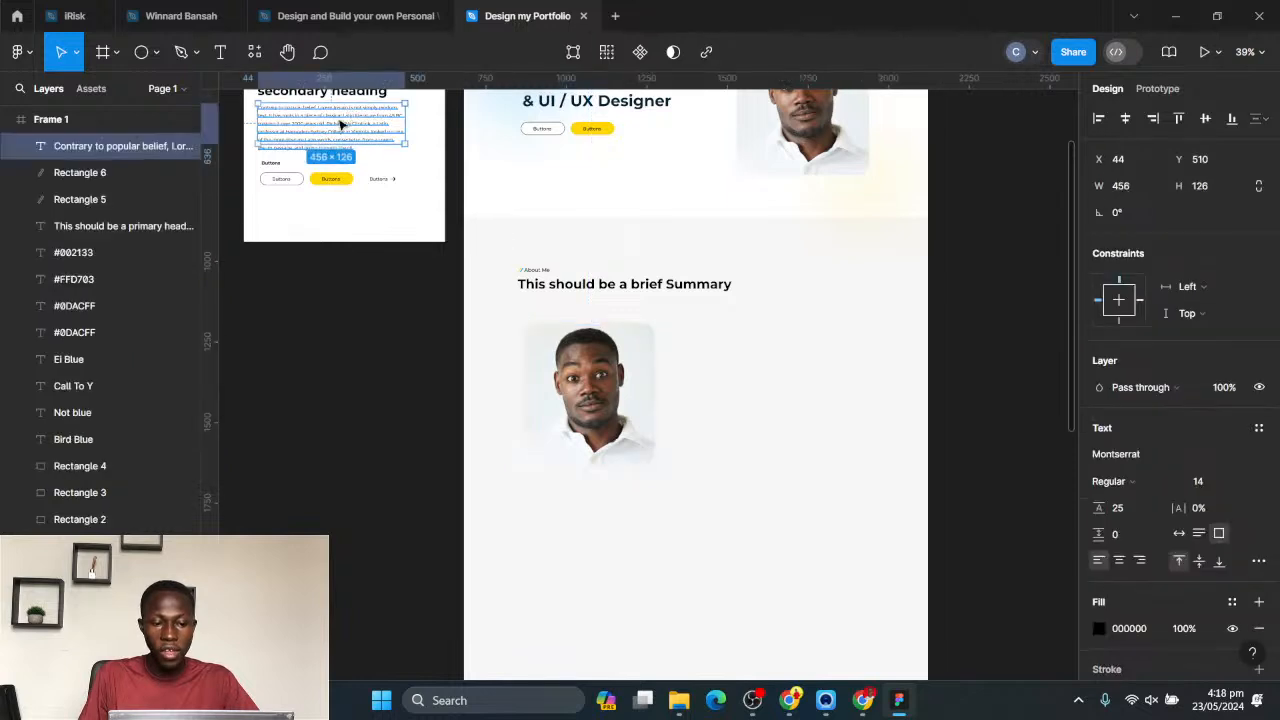
pyautogui.moveTo(325, 125); pyautogui.dragTo(718, 410)
pyautogui.click(518, 168)
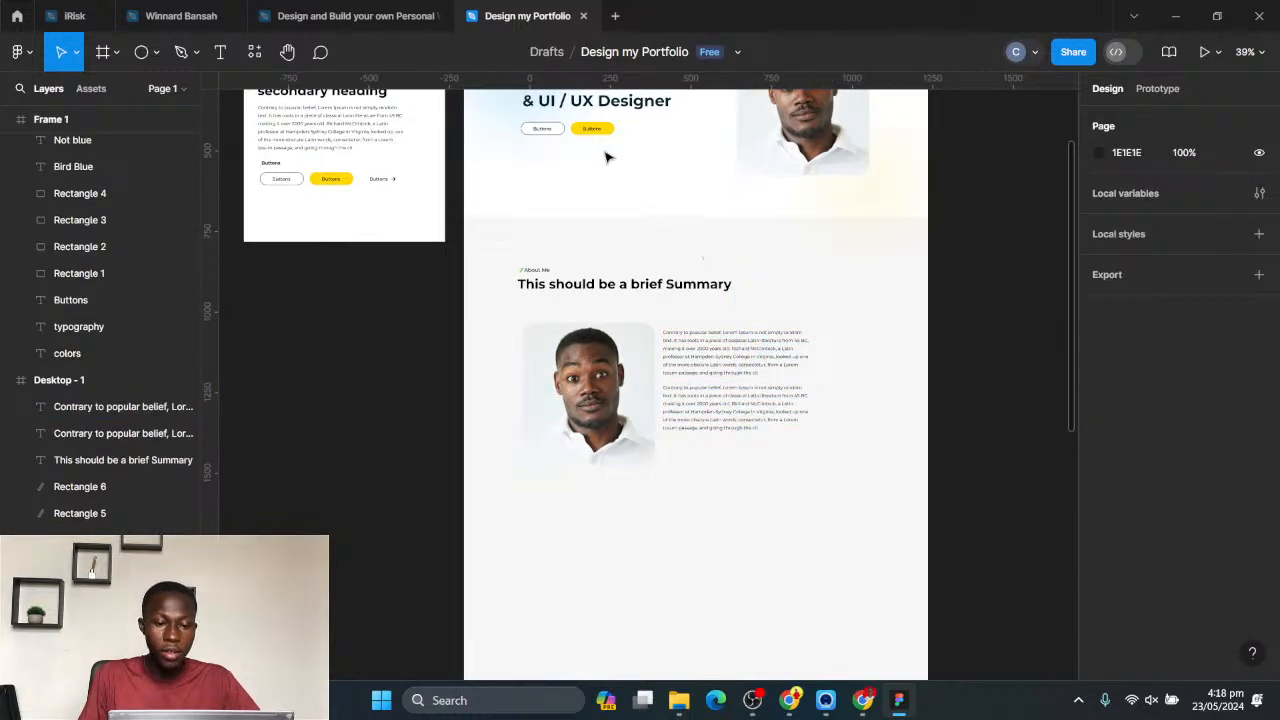
# - Copy the outlined button with its label from Frame 1 to below the two paragraphs in the About Me section
pyautogui.moveTo(597, 138); pyautogui.dragTo(690, 445)
pyautogui.hotkey('ctrl', 'z')
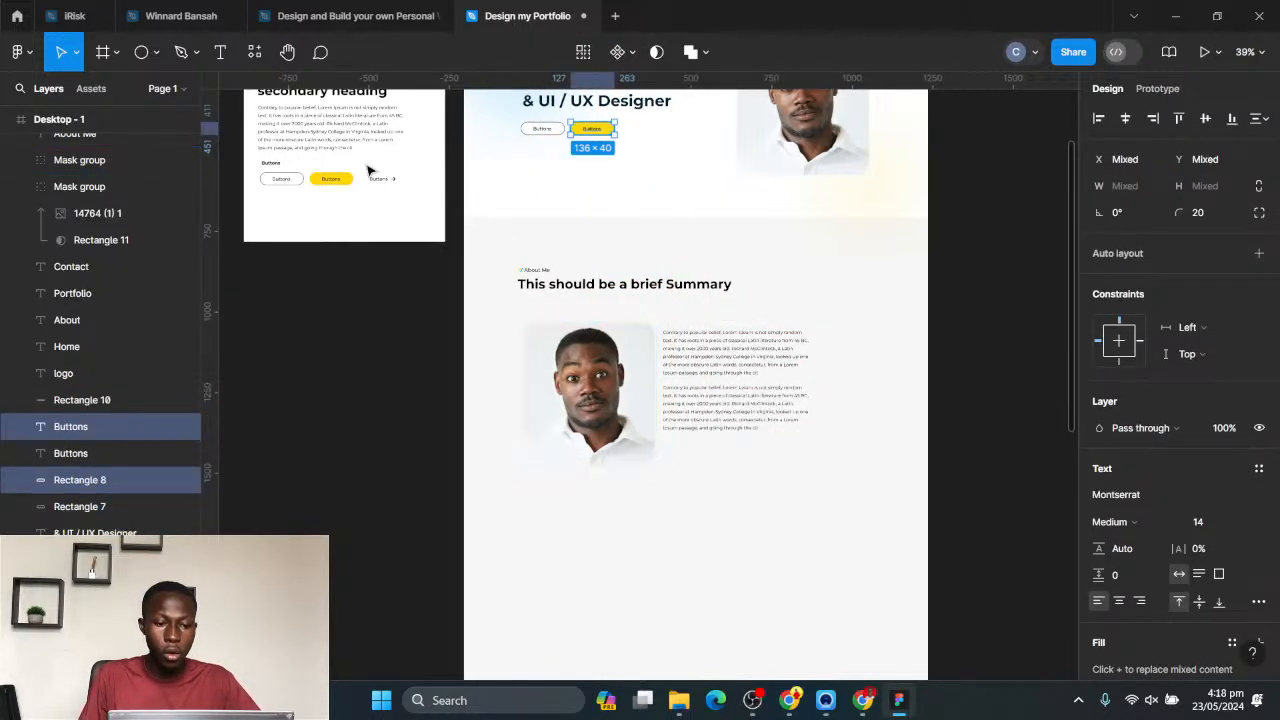
pyautogui.moveTo(296, 218); pyautogui.dragTo(684, 455)
pyautogui.click(855, 466)
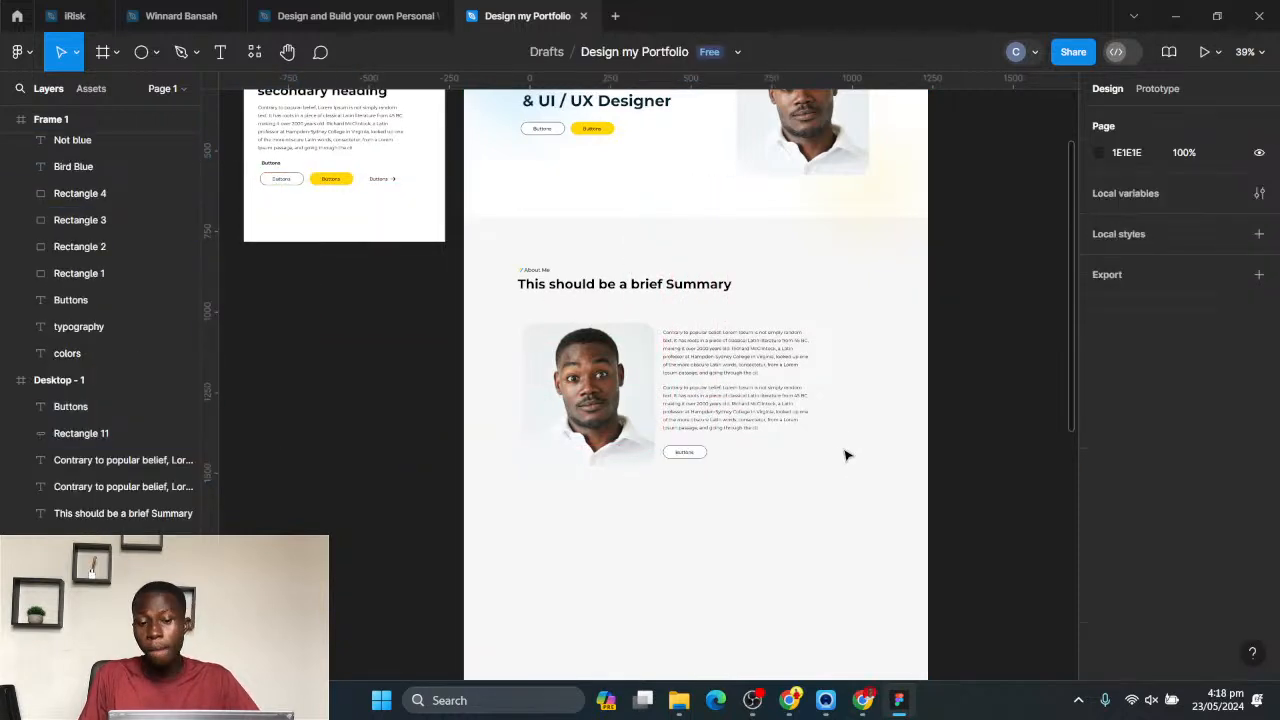
pyautogui.scroll(-2, 846, 451)
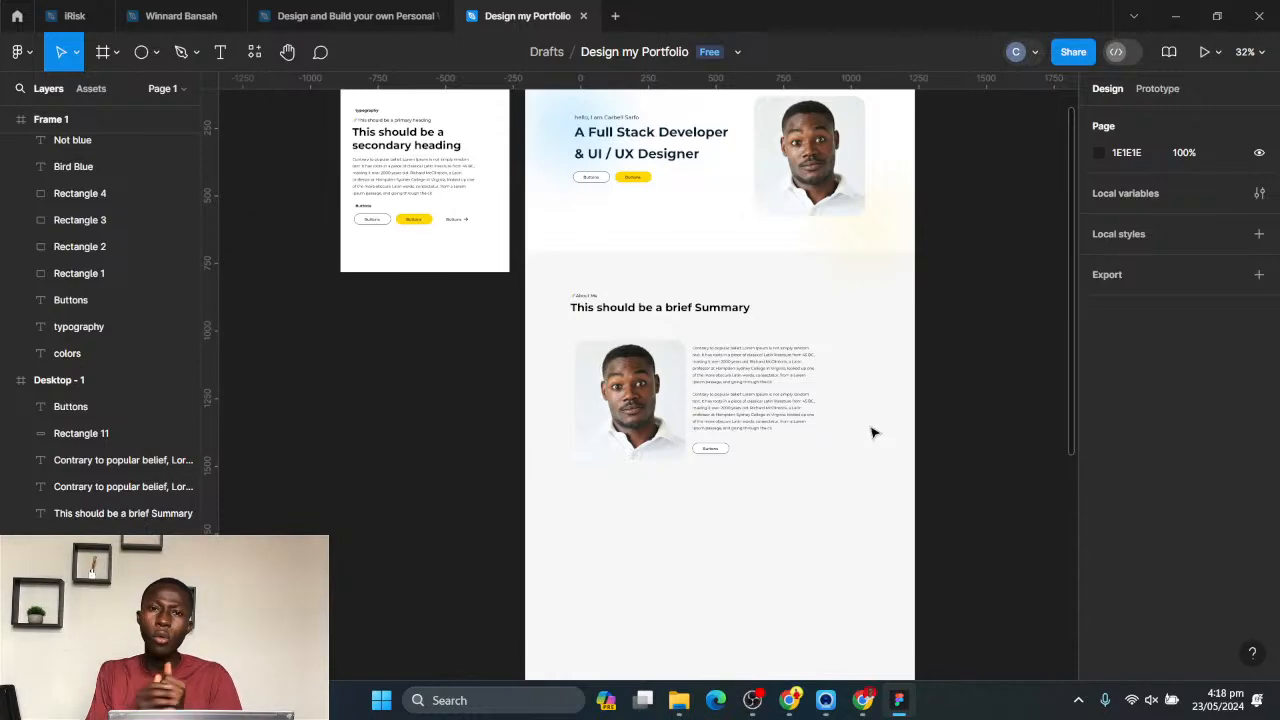
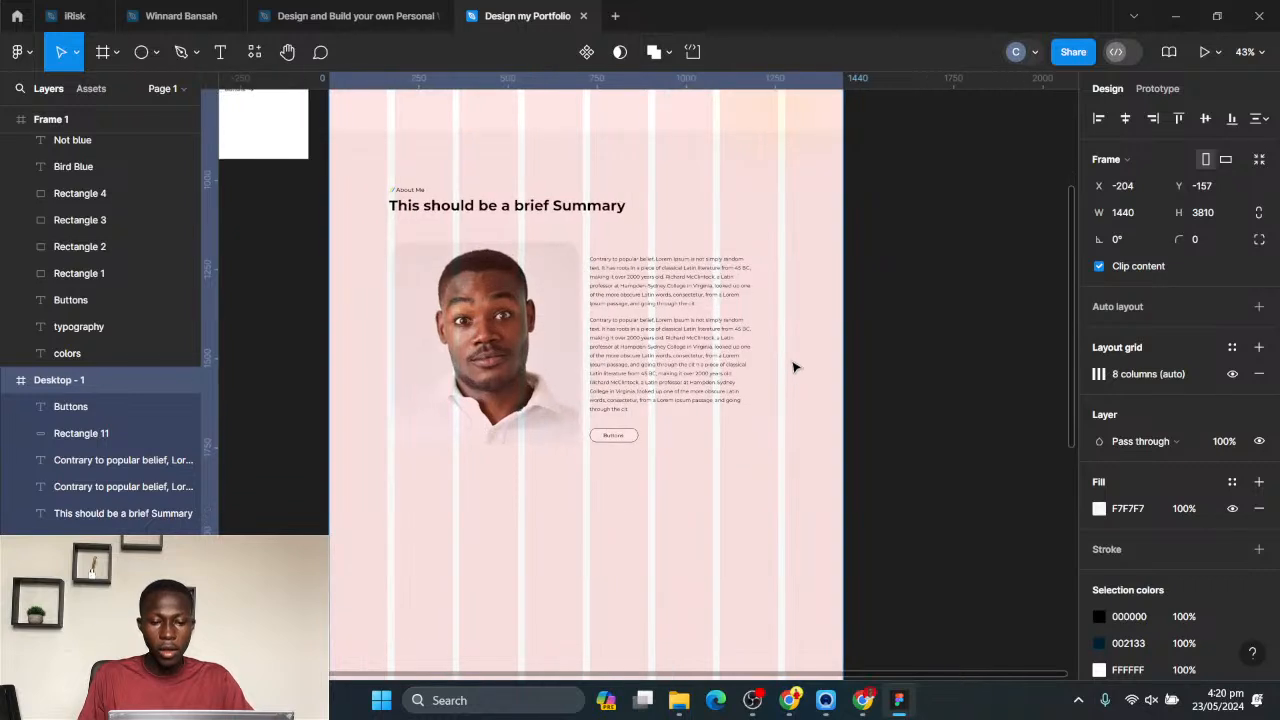
# - Hide the 8-column layout grid on the Desktop - 1 frame
pyautogui.hscroll(2, 658, 350)
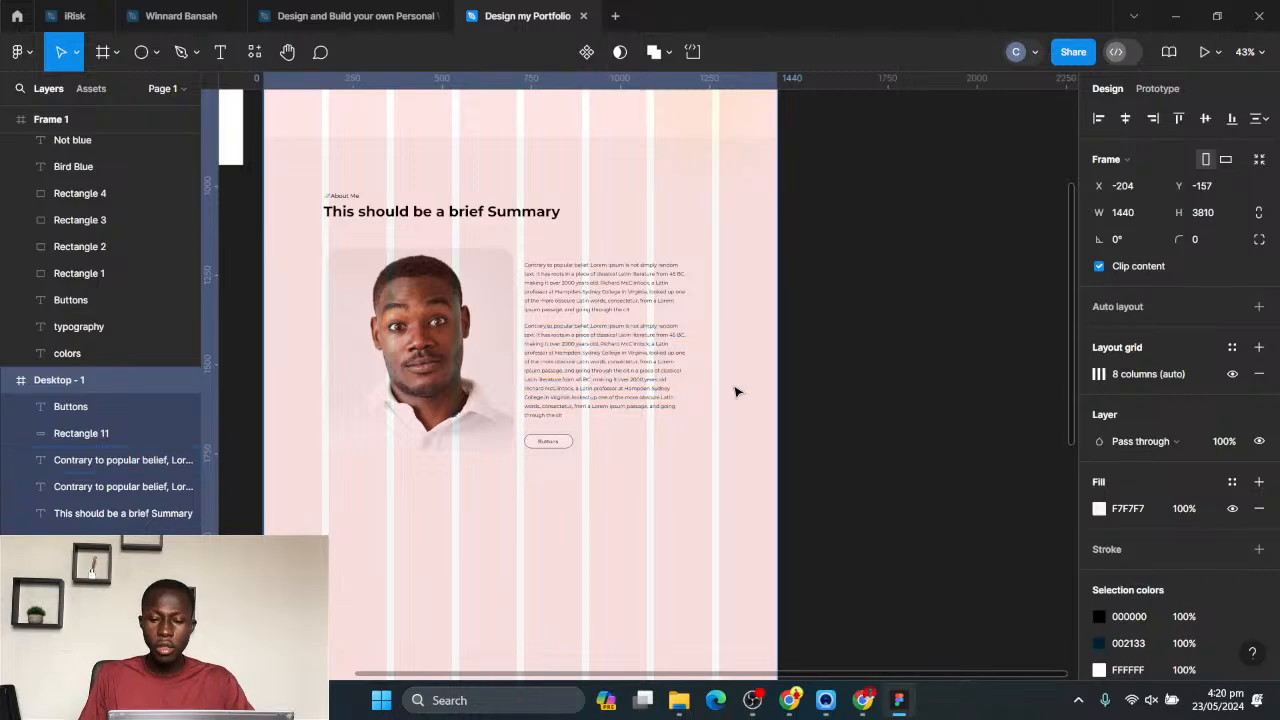
pyautogui.scroll(-4, 731, 380)
pyautogui.scroll(3, 720, 343)
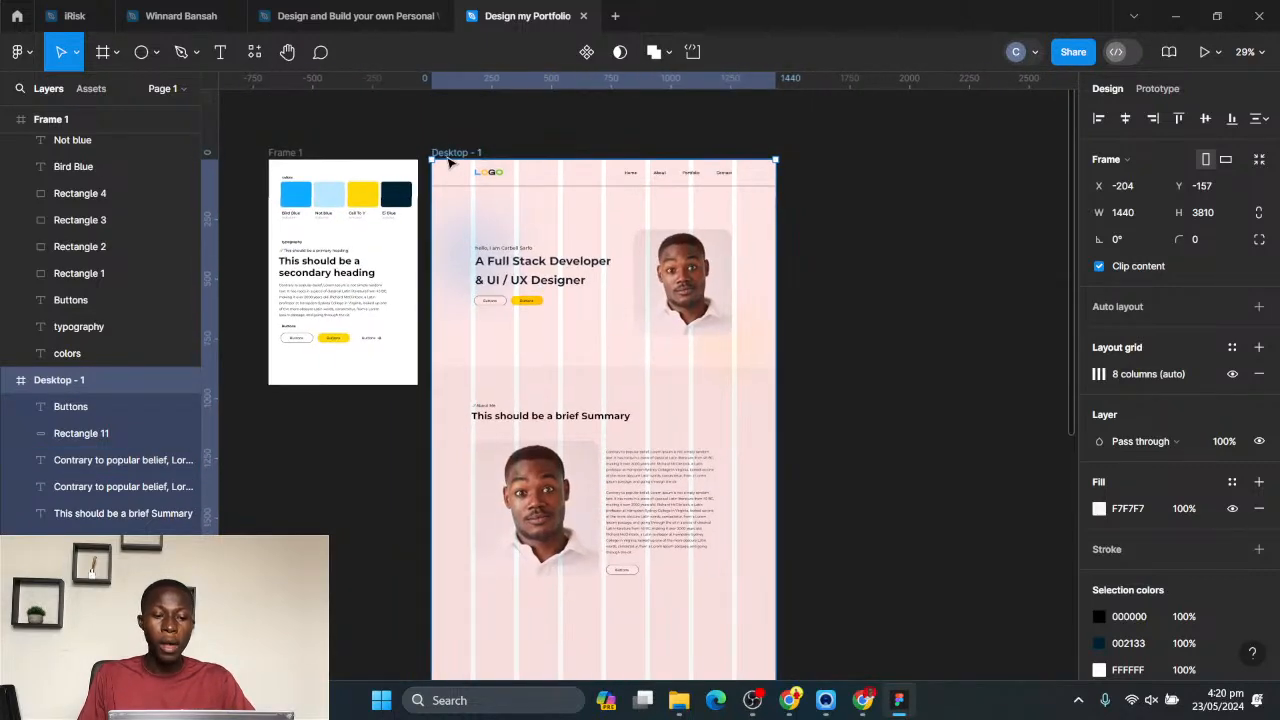
pyautogui.scroll(-3, 780, 320)
pyautogui.hscroll(1, 780, 320)
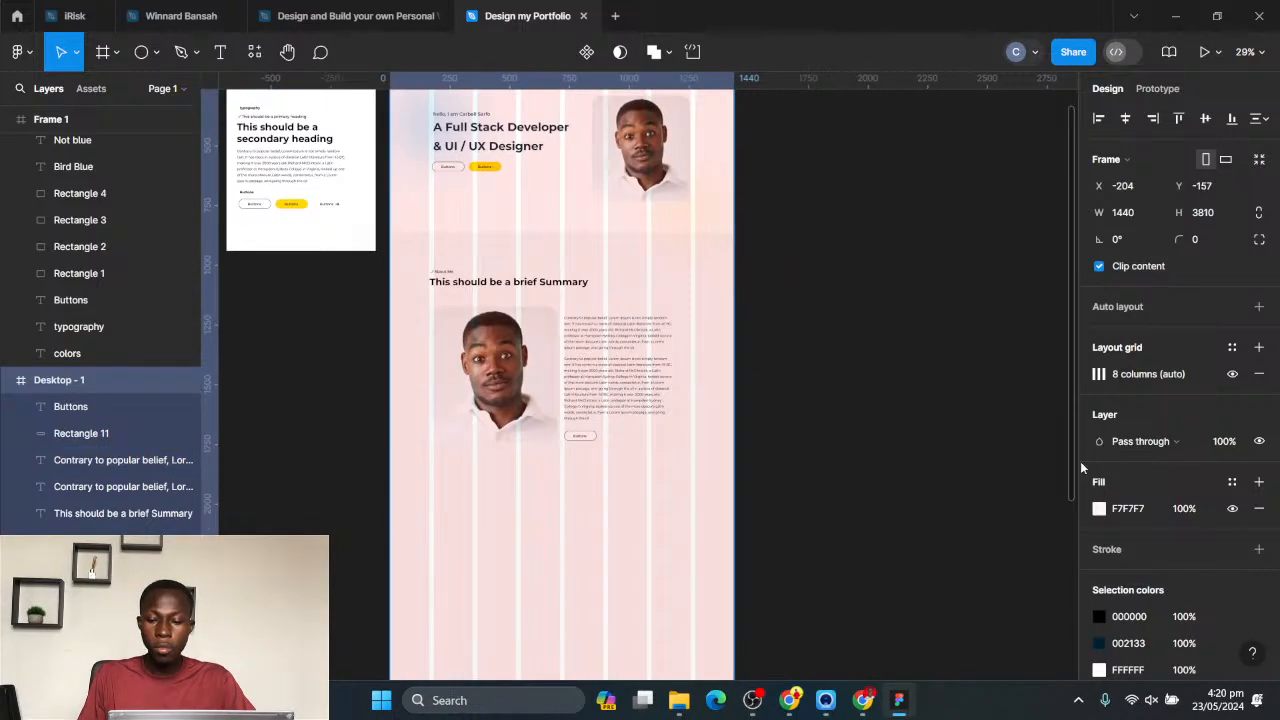
pyautogui.moveTo(698, 283); pyautogui.dragTo(732, 426)
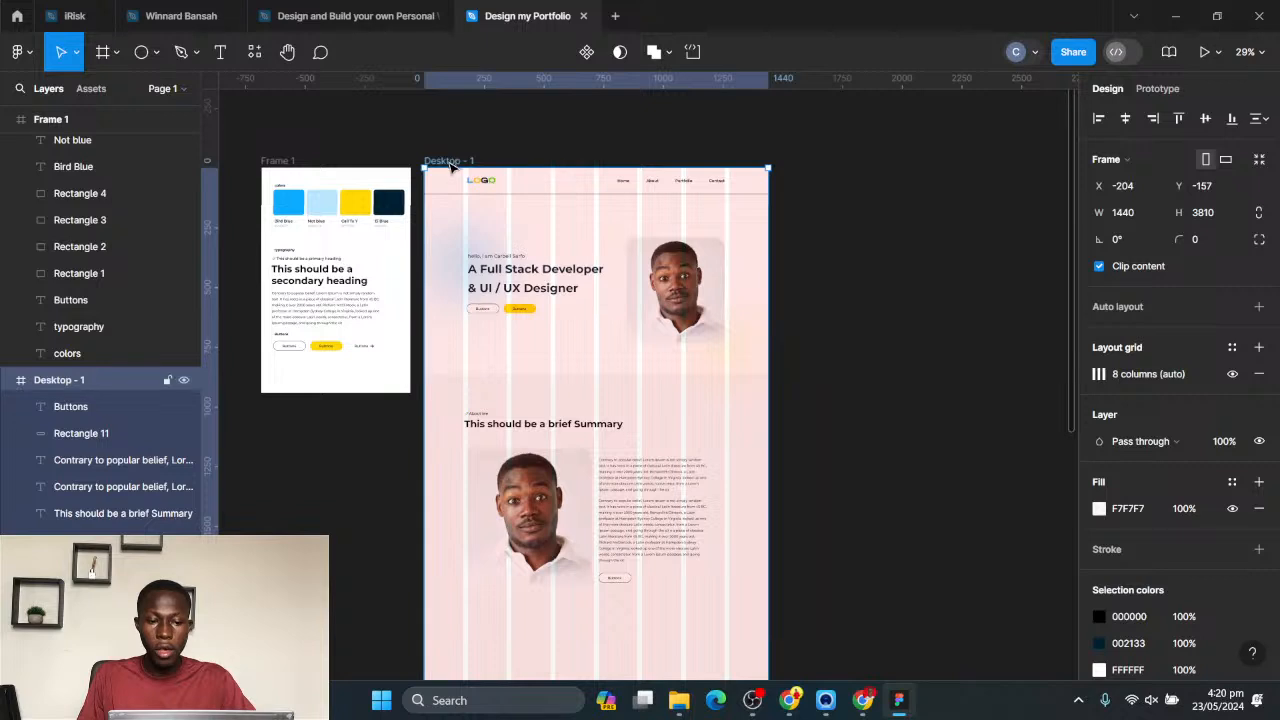
pyautogui.click(1231, 375)
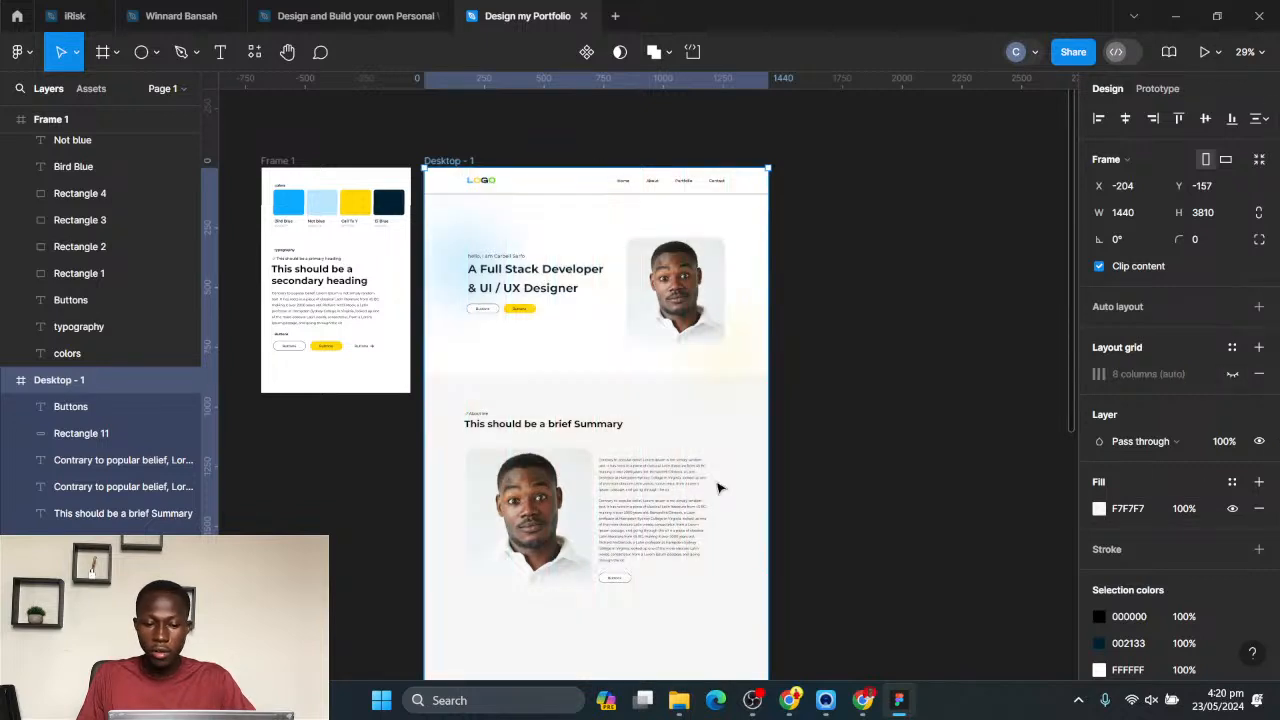
# - Switch to Chrome, look through the live portfolio website's sections down to the testimonials for reference, and return to Figma
pyautogui.scroll(-2, 714, 486)
pyautogui.scroll(3, 622, 414)
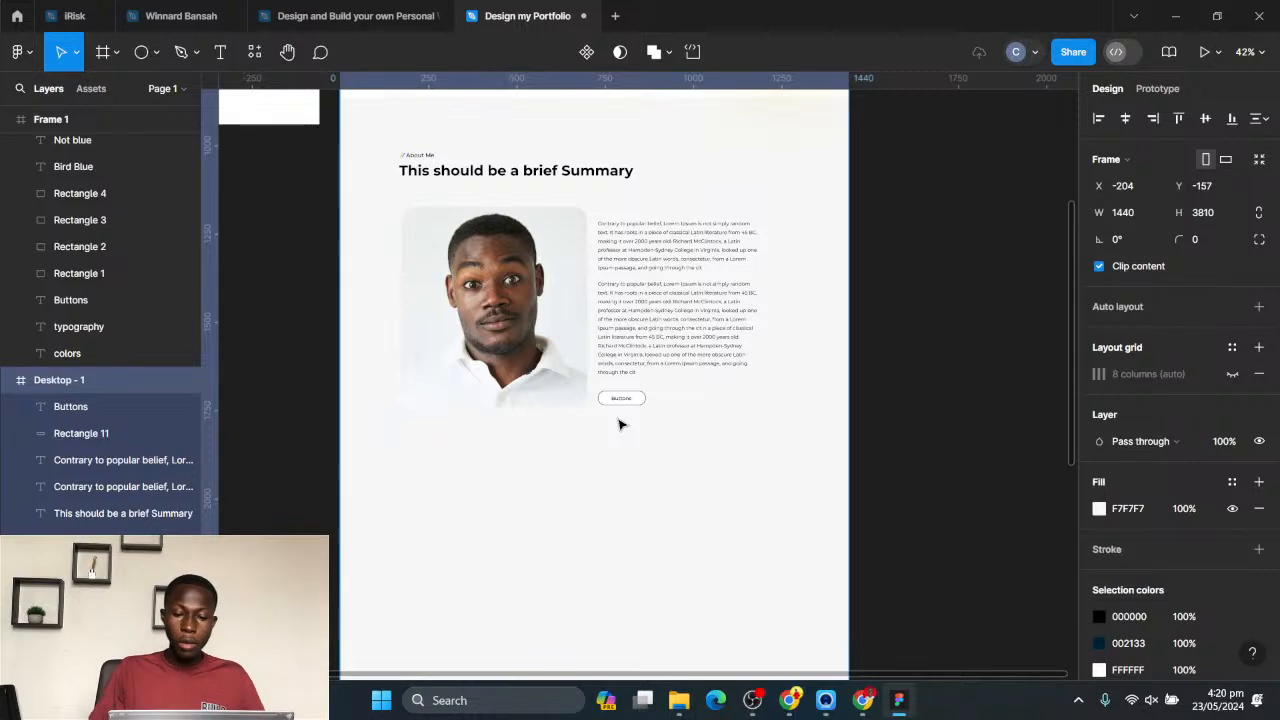
pyautogui.scroll(-3, 670, 440)
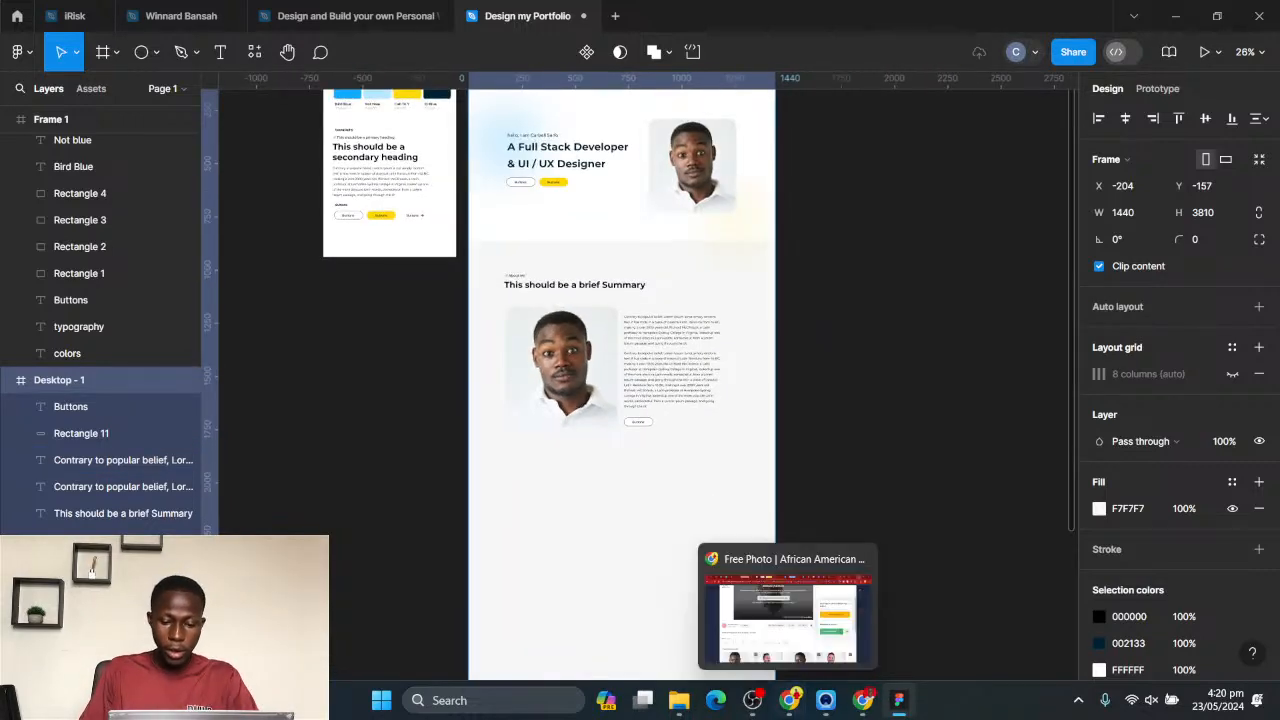
pyautogui.click(789, 698)
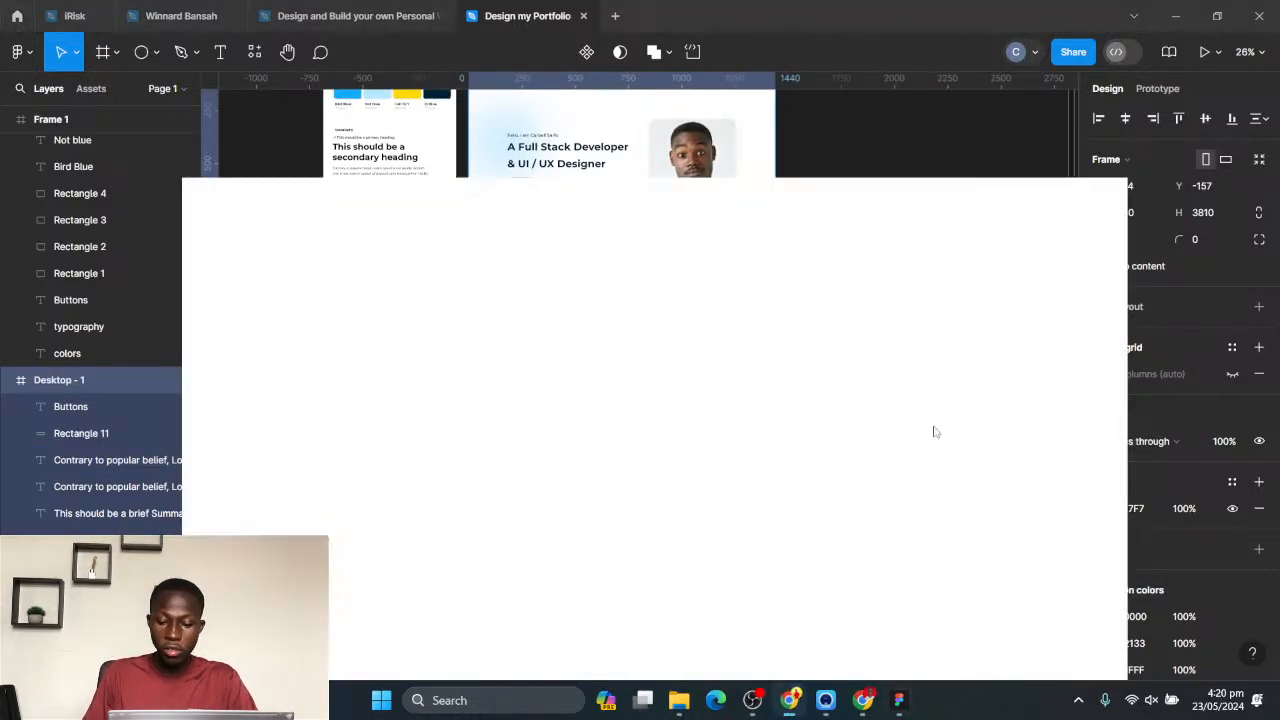
pyautogui.click(957, 10)
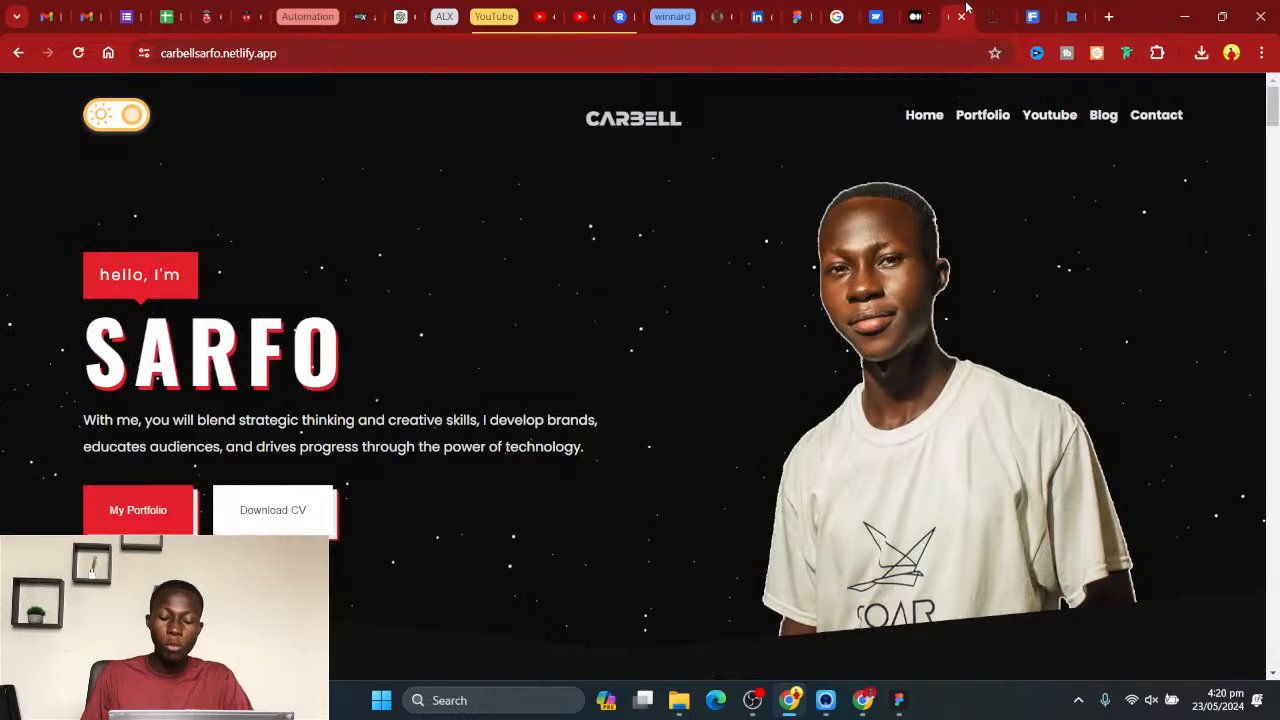
pyautogui.scroll(-10, 786, 320)
pyautogui.scroll(-15, 785, 330)
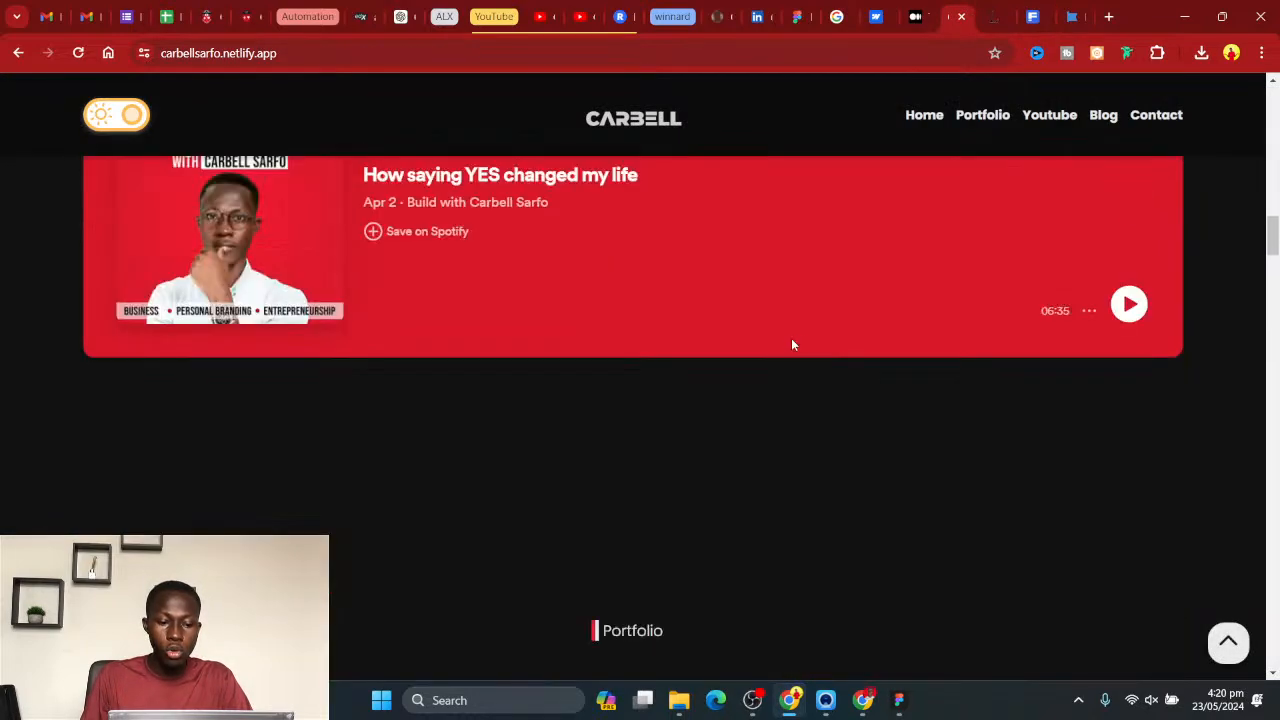
pyautogui.scroll(-10, 806, 330)
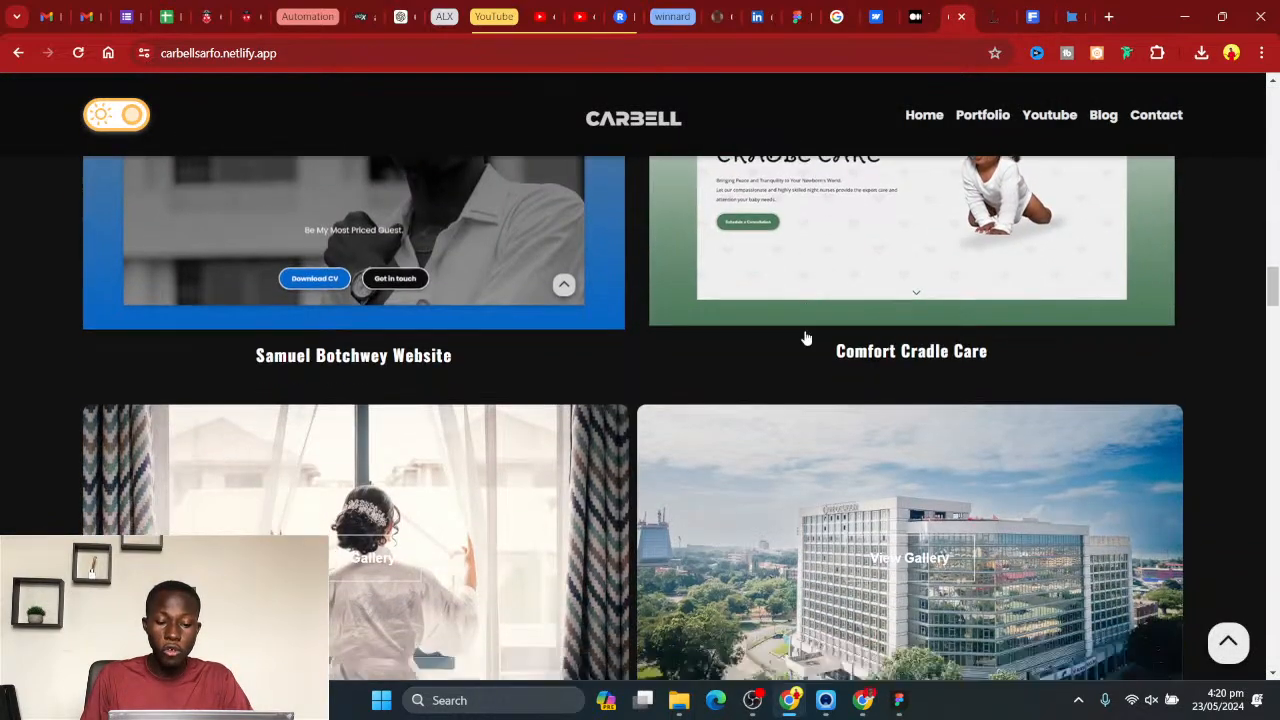
pyautogui.scroll(-10, 806, 310)
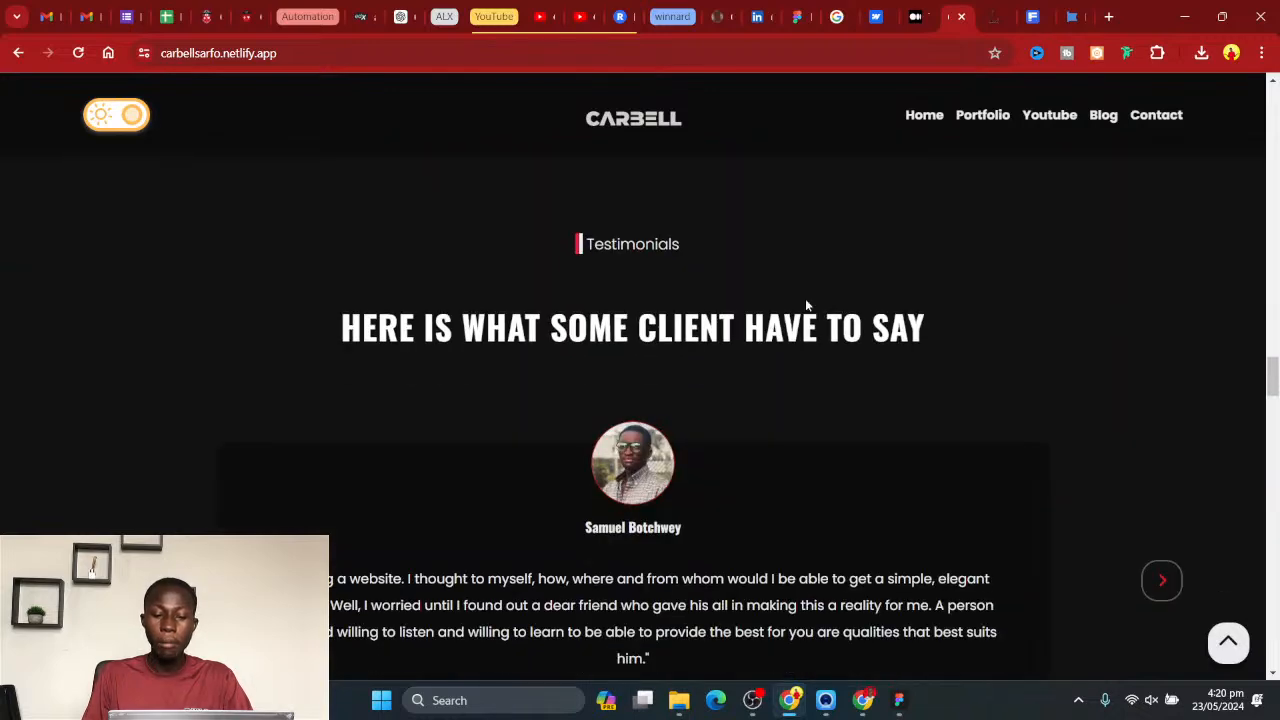
pyautogui.scroll(-2, 811, 302)
pyautogui.hotkey('alt', 'Tab')
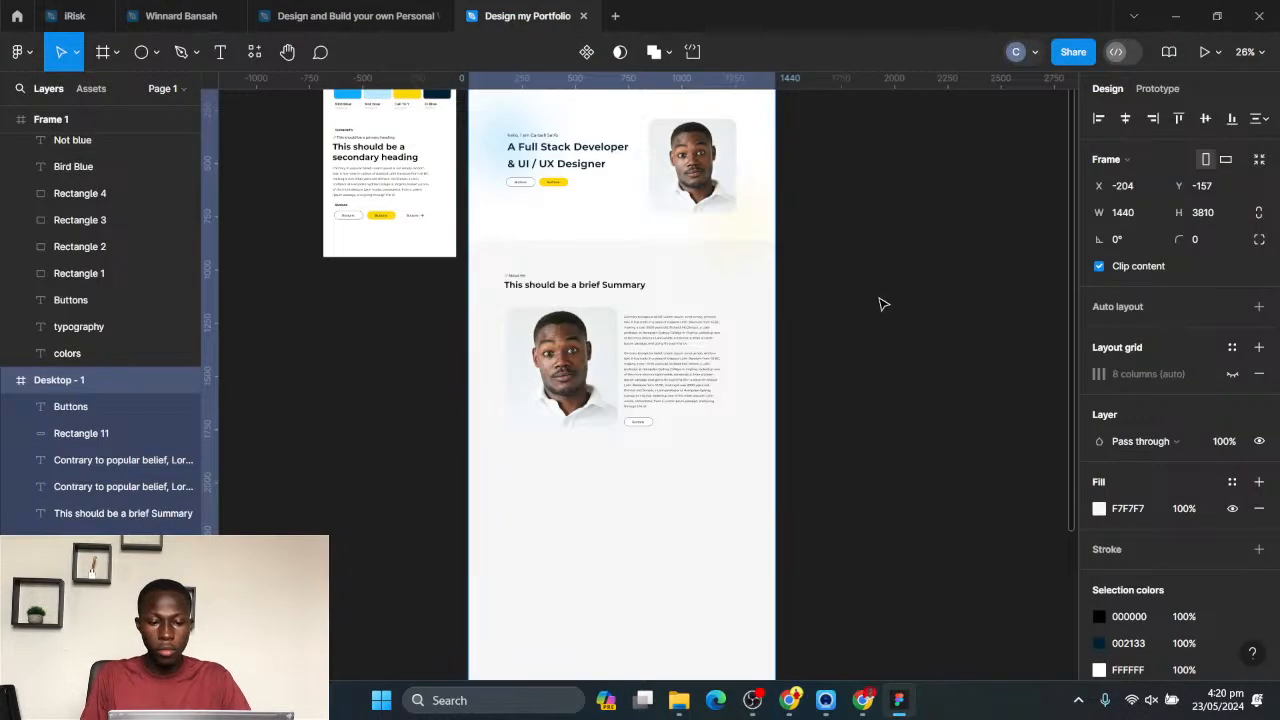
# - Review the hero and About Me sections of Desktop - 1 and the empty space below them
pyautogui.click(881, 301)
pyautogui.scroll(-1, 674, 337)
pyautogui.click(718, 401)
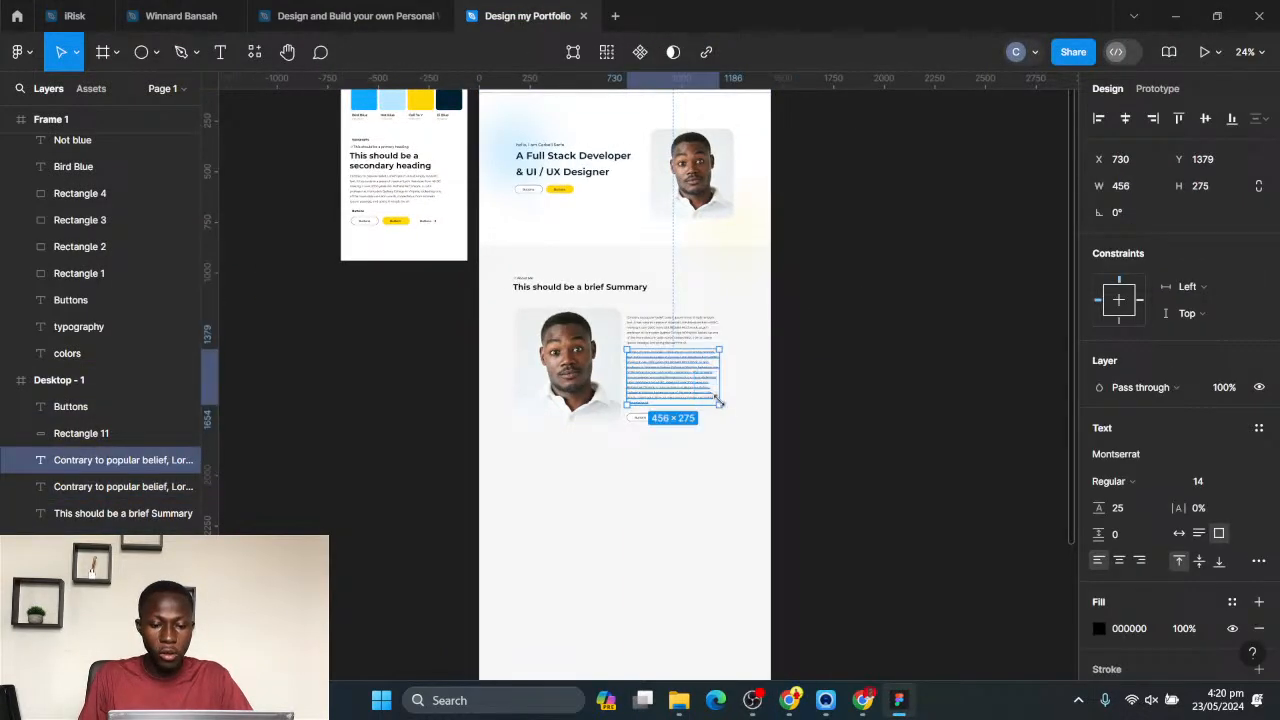
pyautogui.click(832, 392)
pyautogui.scroll(2, 628, 291)
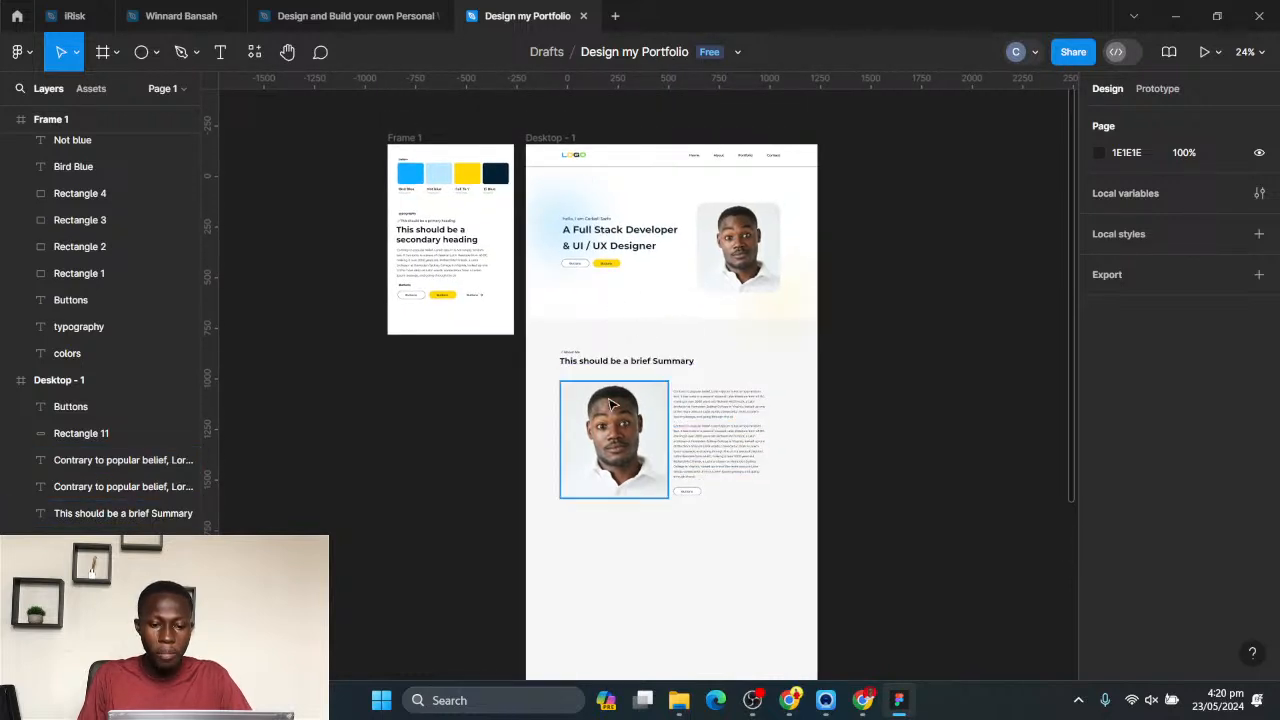
pyautogui.scroll(-3, 714, 366)
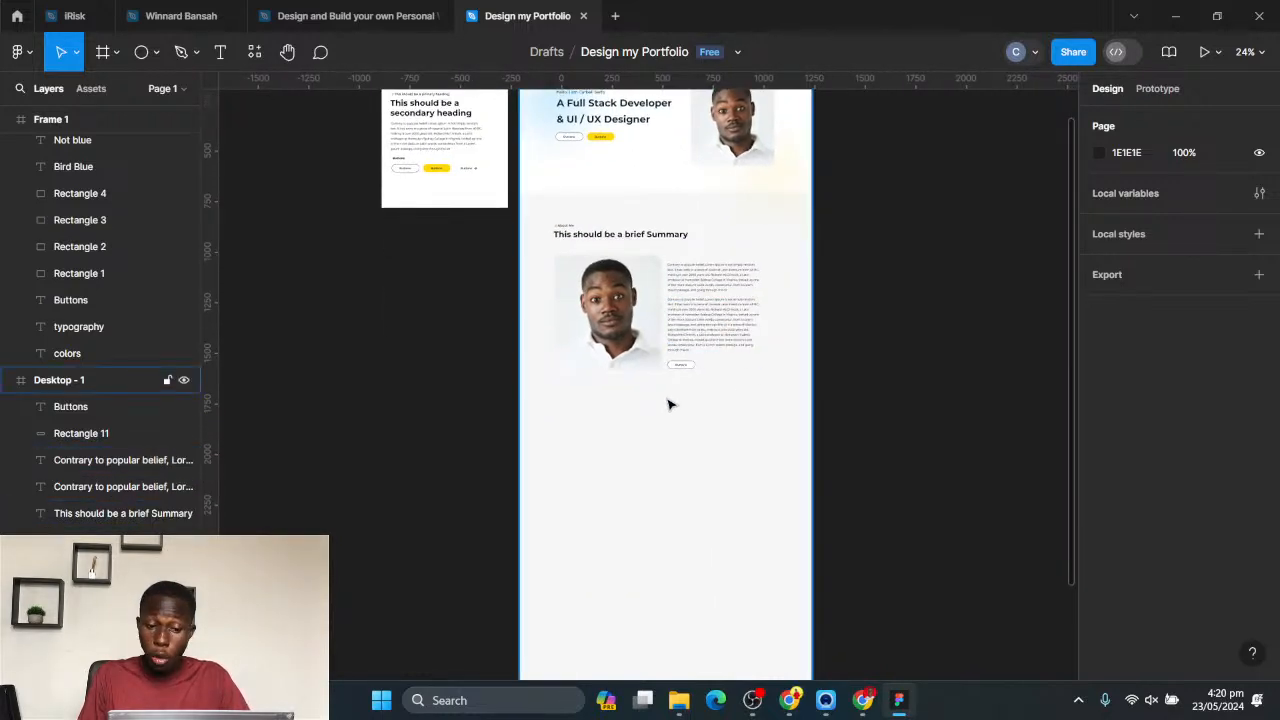
pyautogui.scroll(1, 669, 400)
pyautogui.moveTo(681, 379); pyautogui.dragTo(666, 294)
pyautogui.scroll(2, 650, 305)
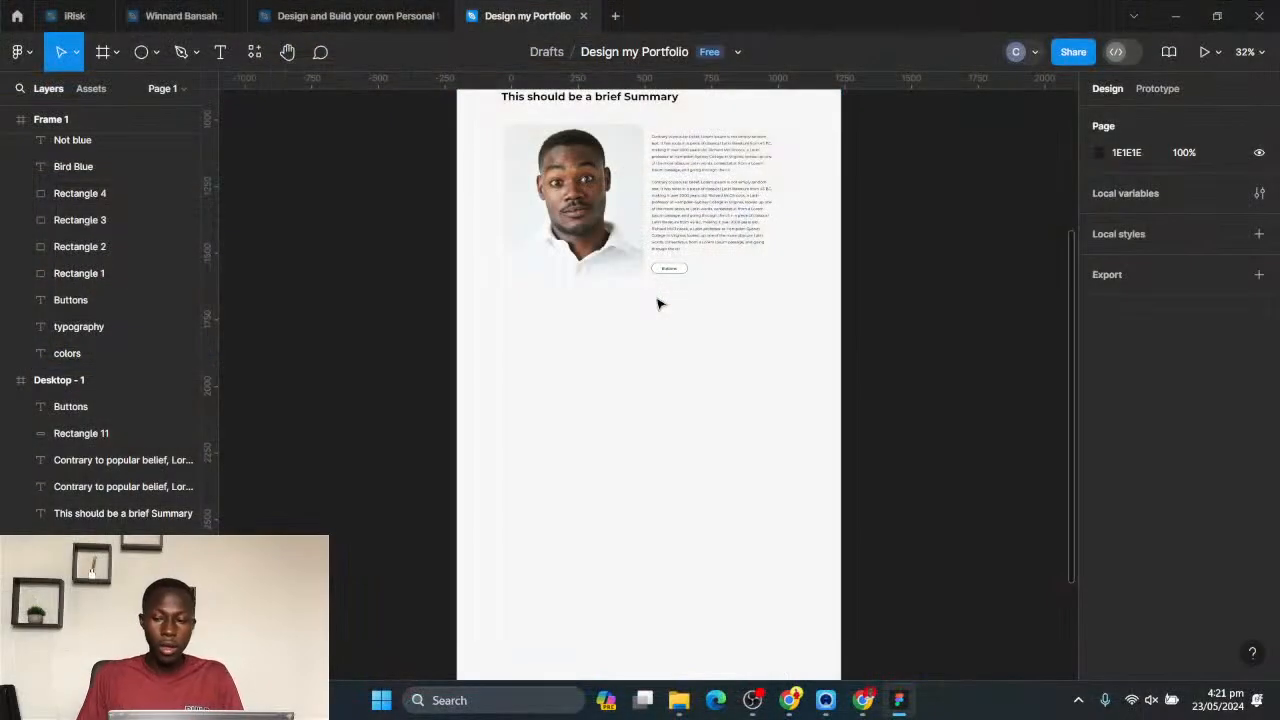
pyautogui.scroll(2, 657, 300)
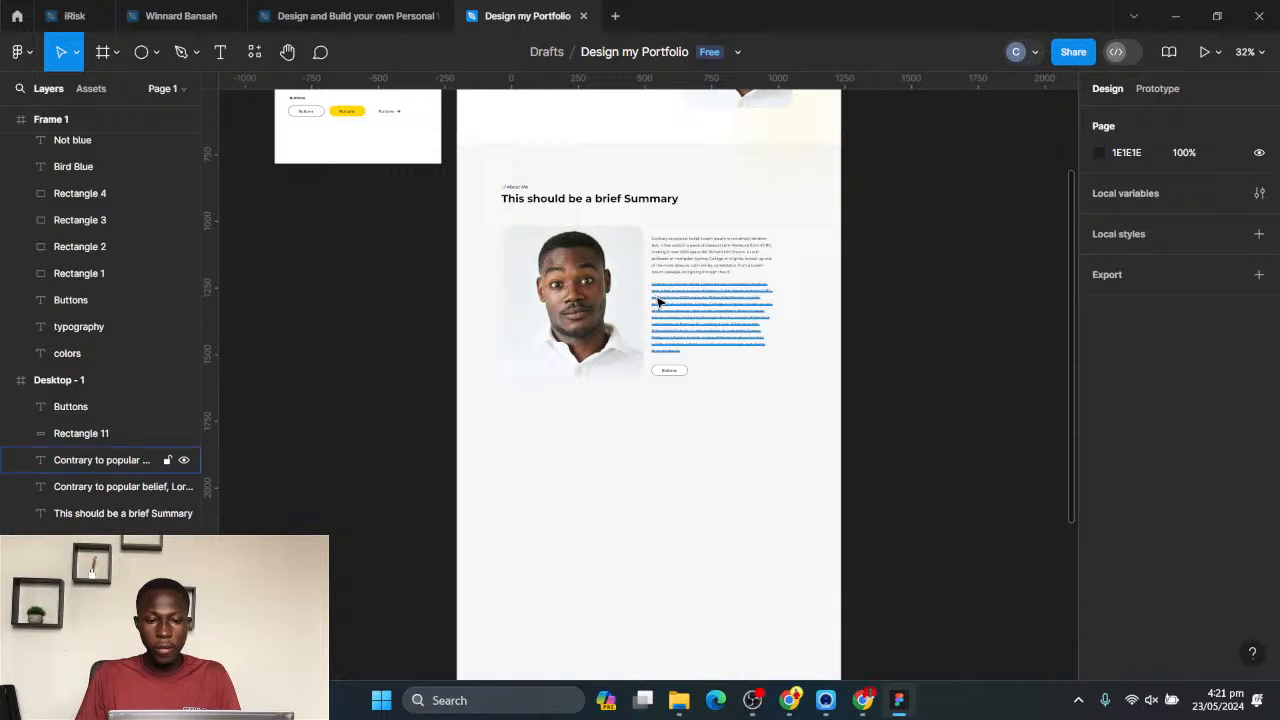
pyautogui.scroll(3, 690, 419)
pyautogui.moveTo(712, 377); pyautogui.dragTo(746, 419)
pyautogui.scroll(-3, 600, 457)
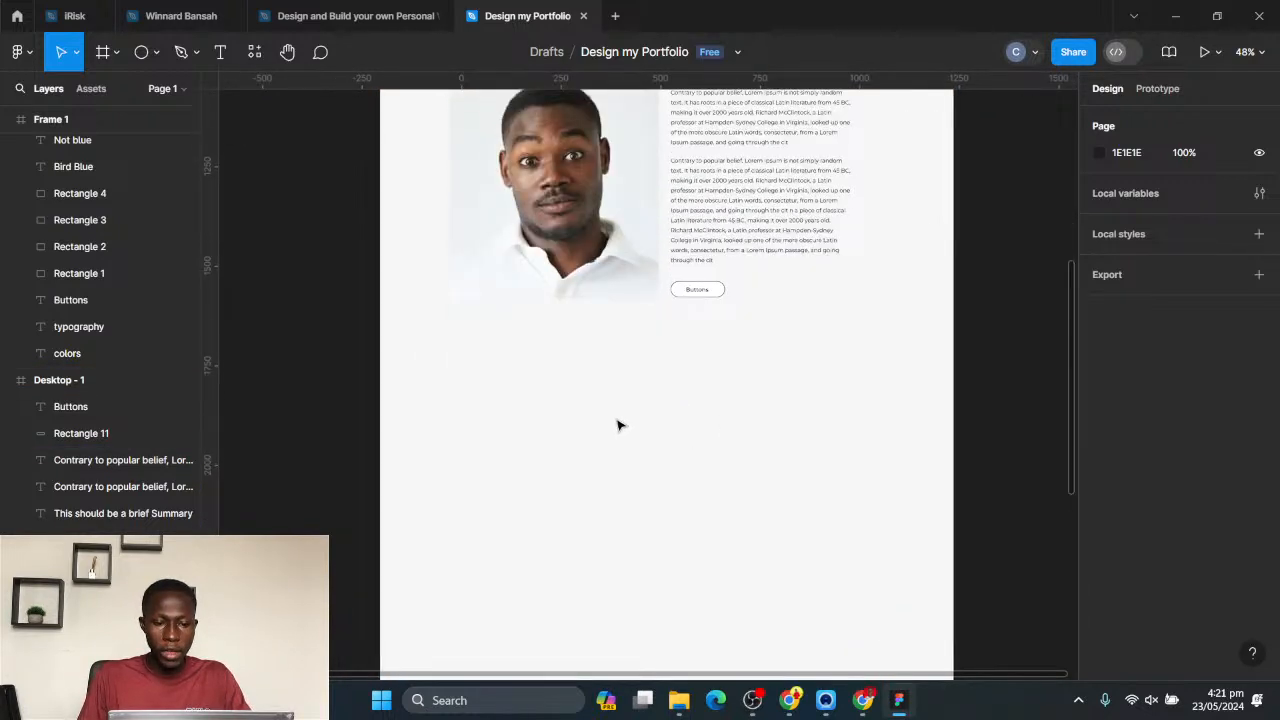
# - Duplicate the About Me label with its summary heading and place the copy below the About Me section, aligned to the same margin
pyautogui.scroll(-2, 654, 403)
pyautogui.moveTo(654, 403); pyautogui.dragTo(615, 487)
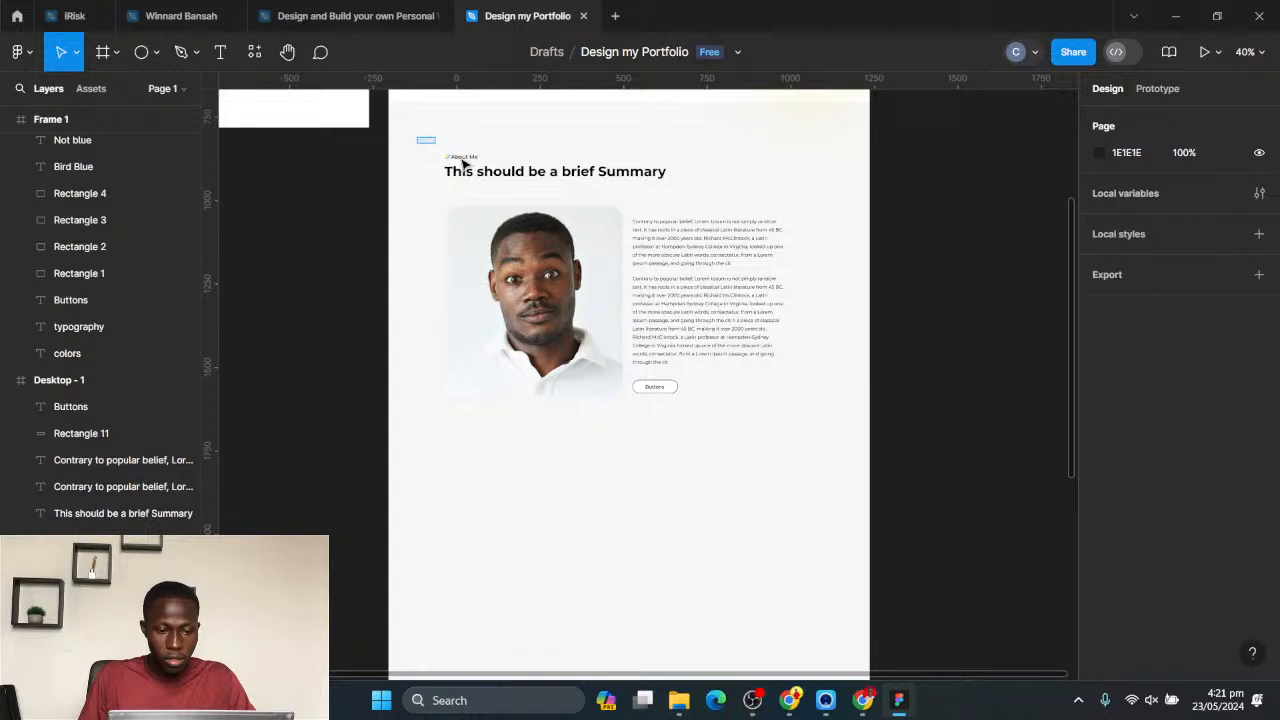
pyautogui.click(463, 158)
pyautogui.keyDown('shift'); pyautogui.click(495, 172); pyautogui.keyUp('shift')
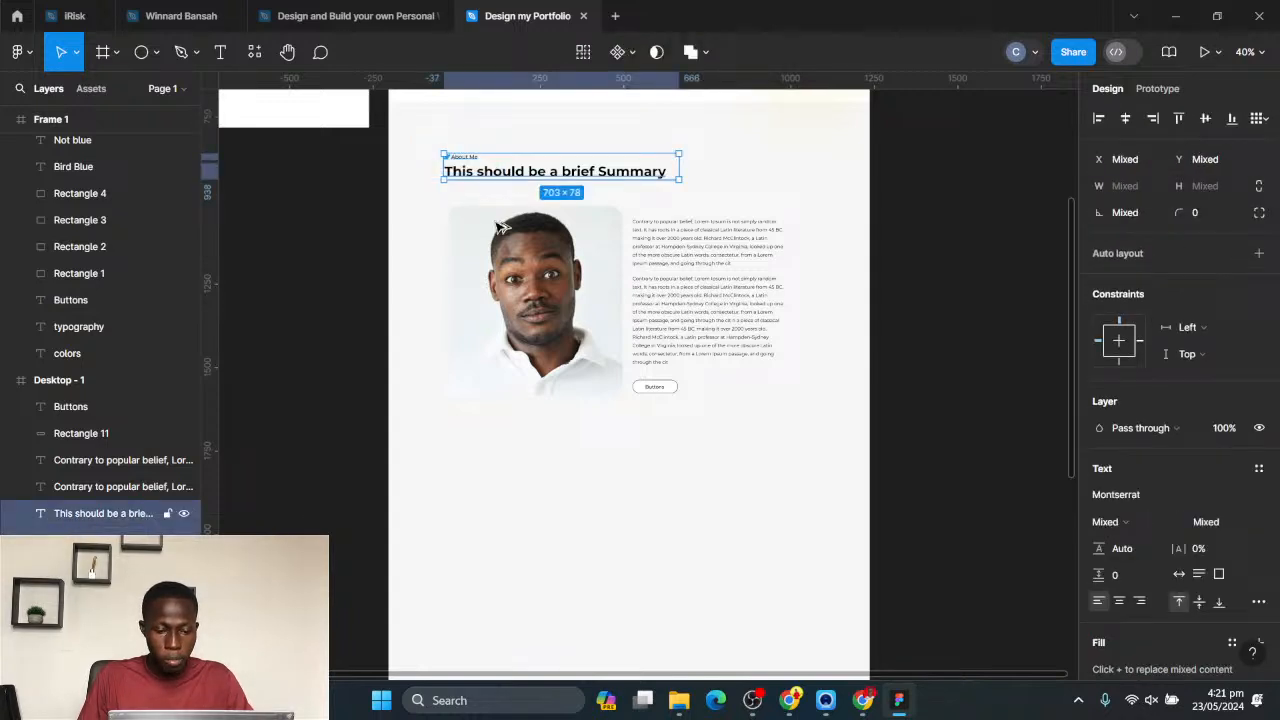
pyautogui.moveTo(518, 176); pyautogui.dragTo(514, 534)
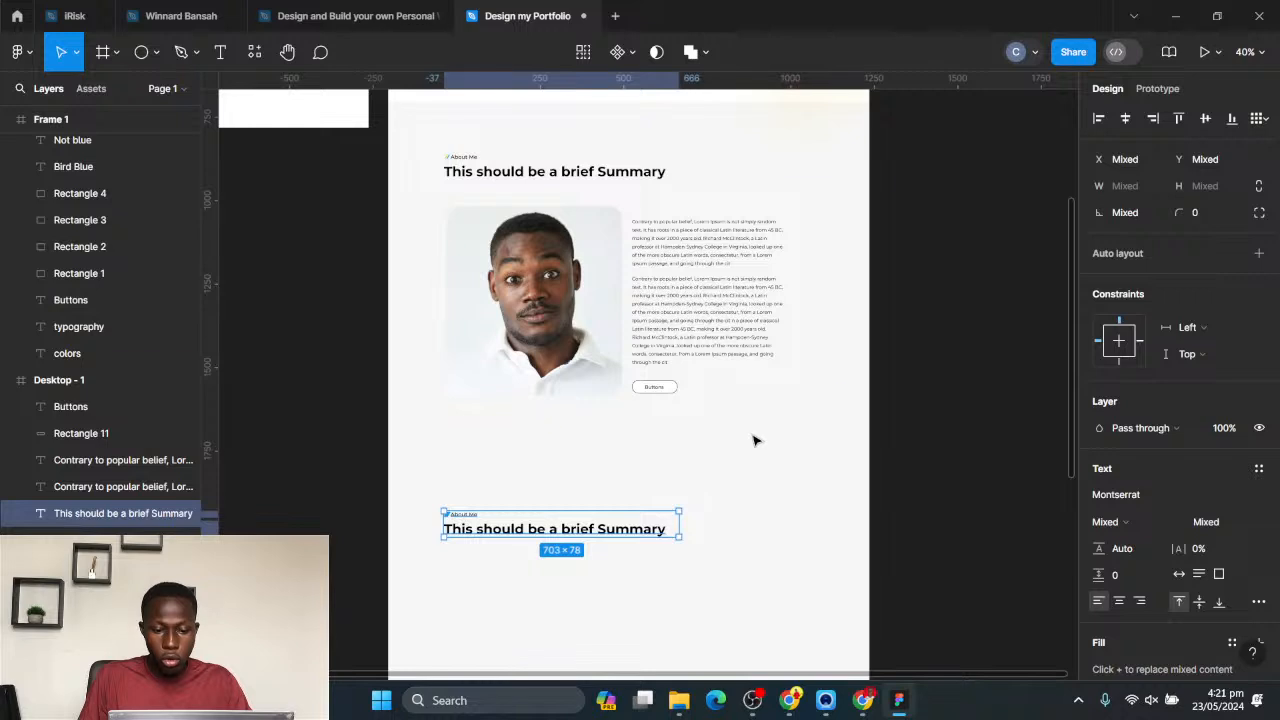
pyautogui.scroll(-2, 755, 440)
pyautogui.moveTo(866, 389); pyautogui.dragTo(822, 332)
pyautogui.click(615, 395)
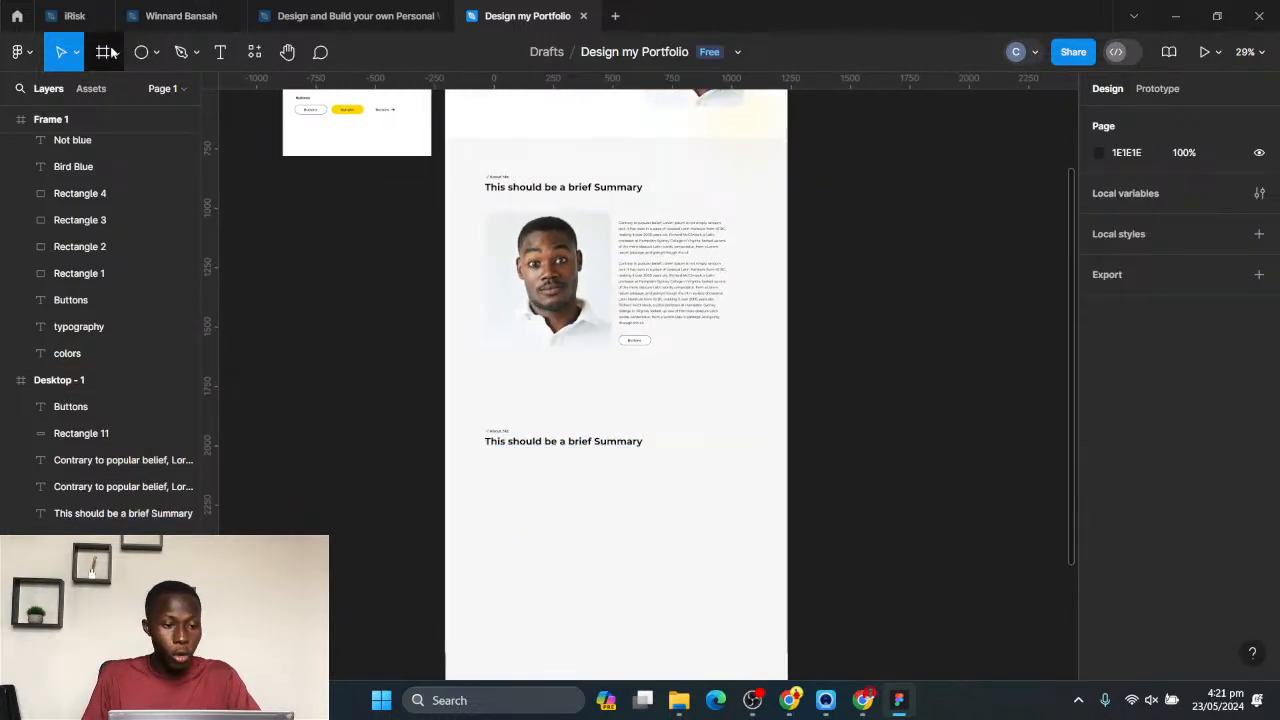
# - Draw a 1440 × 2 rectangle as a divider across the full frame width, between the About Me button and the copied heading
pyautogui.click(141, 52)
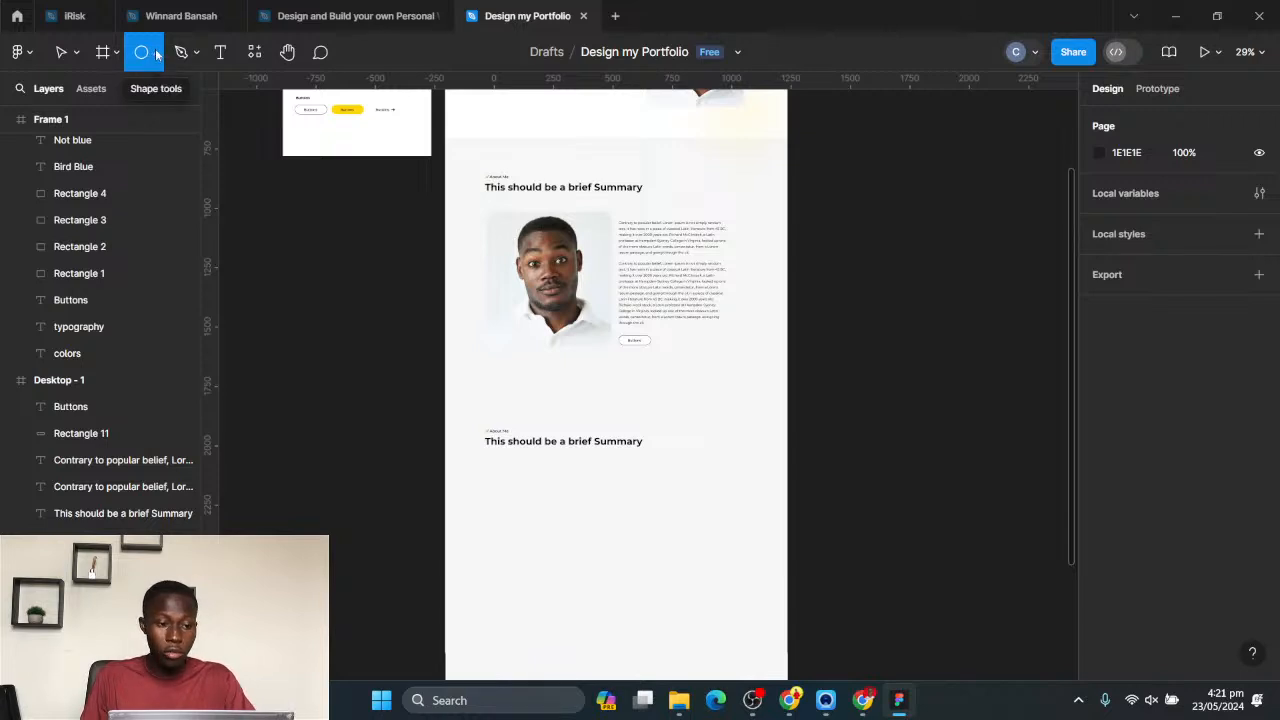
pyautogui.click(156, 55)
pyautogui.click(106, 90)
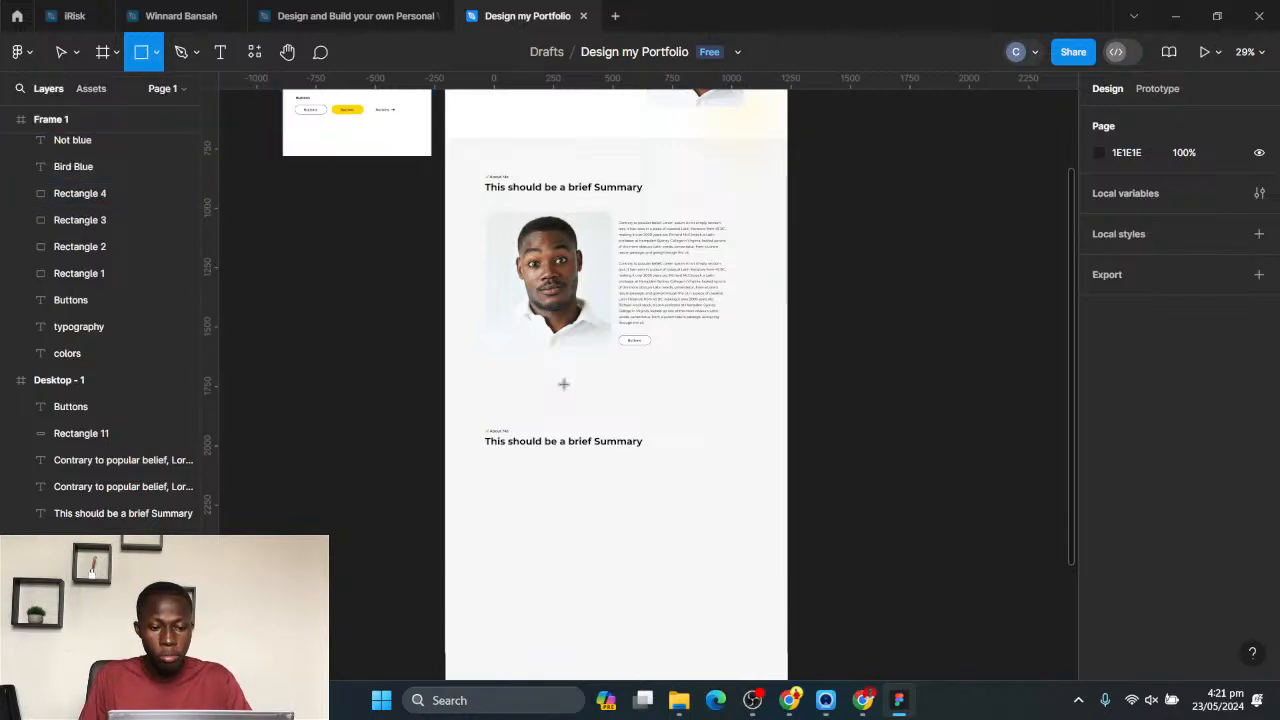
pyautogui.scroll(2, 563, 384)
pyautogui.moveTo(654, 358); pyautogui.dragTo(563, 294)
pyautogui.scroll(4, 414, 323)
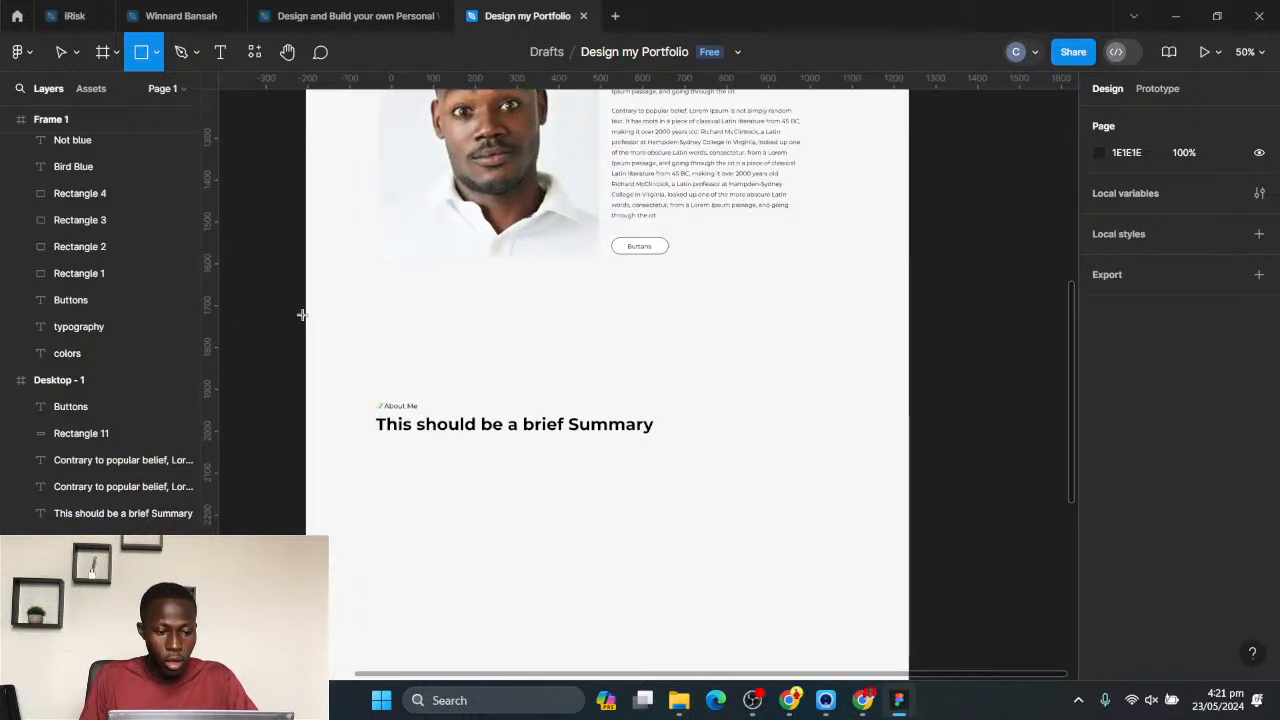
pyautogui.moveTo(306, 312)
pyautogui.mouseDown()
pyautogui.moveTo(671, 343)
pyautogui.moveTo(910, 311)
pyautogui.mouseUp()
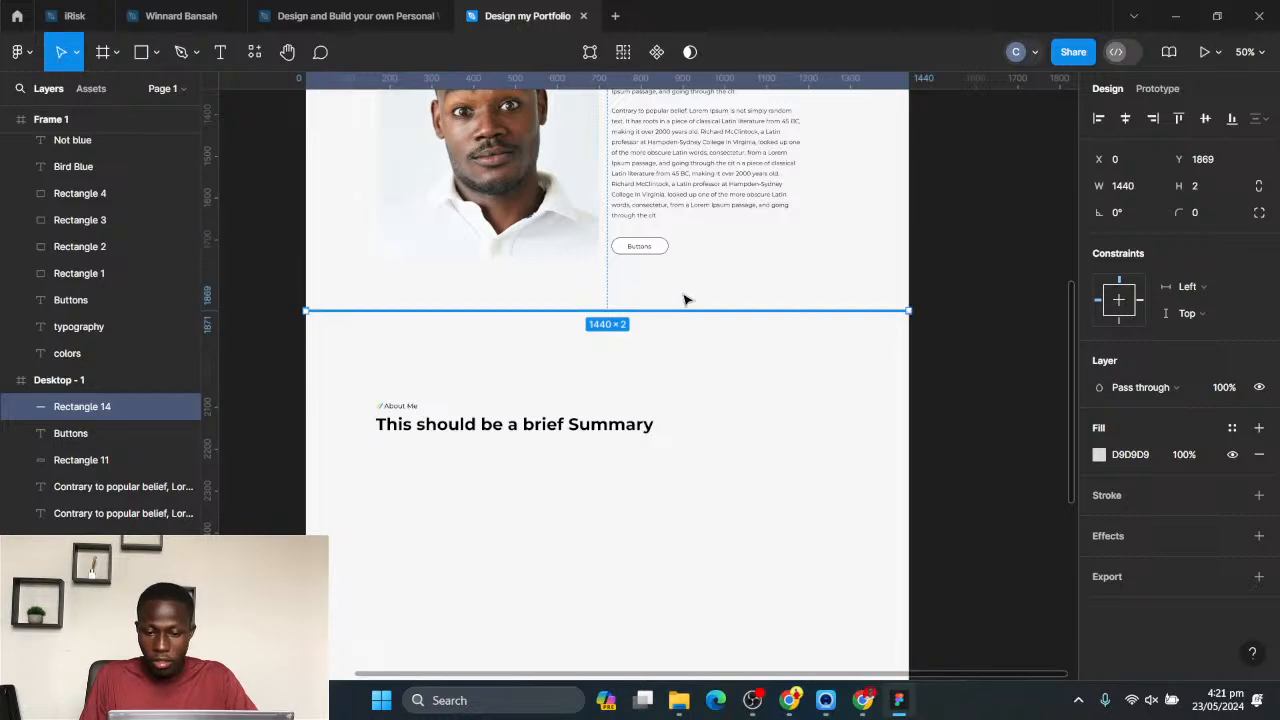
pyautogui.scroll(4, 670, 298)
pyautogui.scroll(-2, 595, 318)
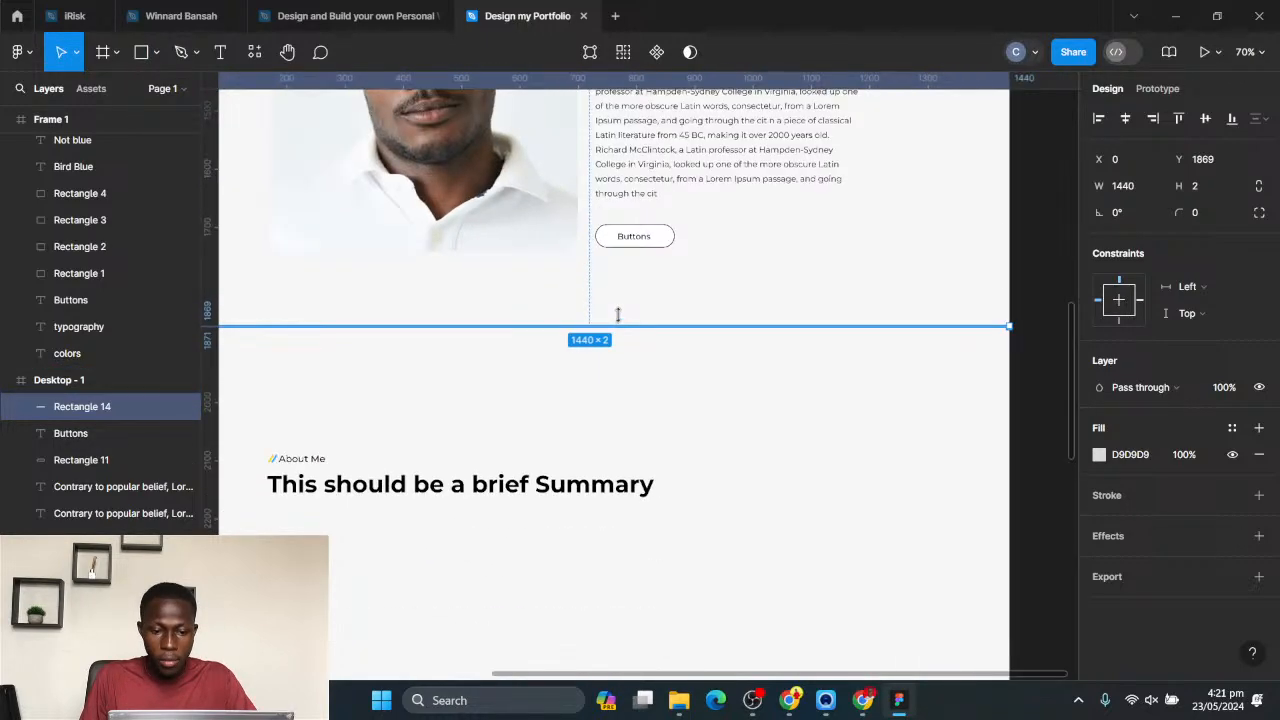
pyautogui.scroll(-3, 618, 315)
pyautogui.click(716, 398)
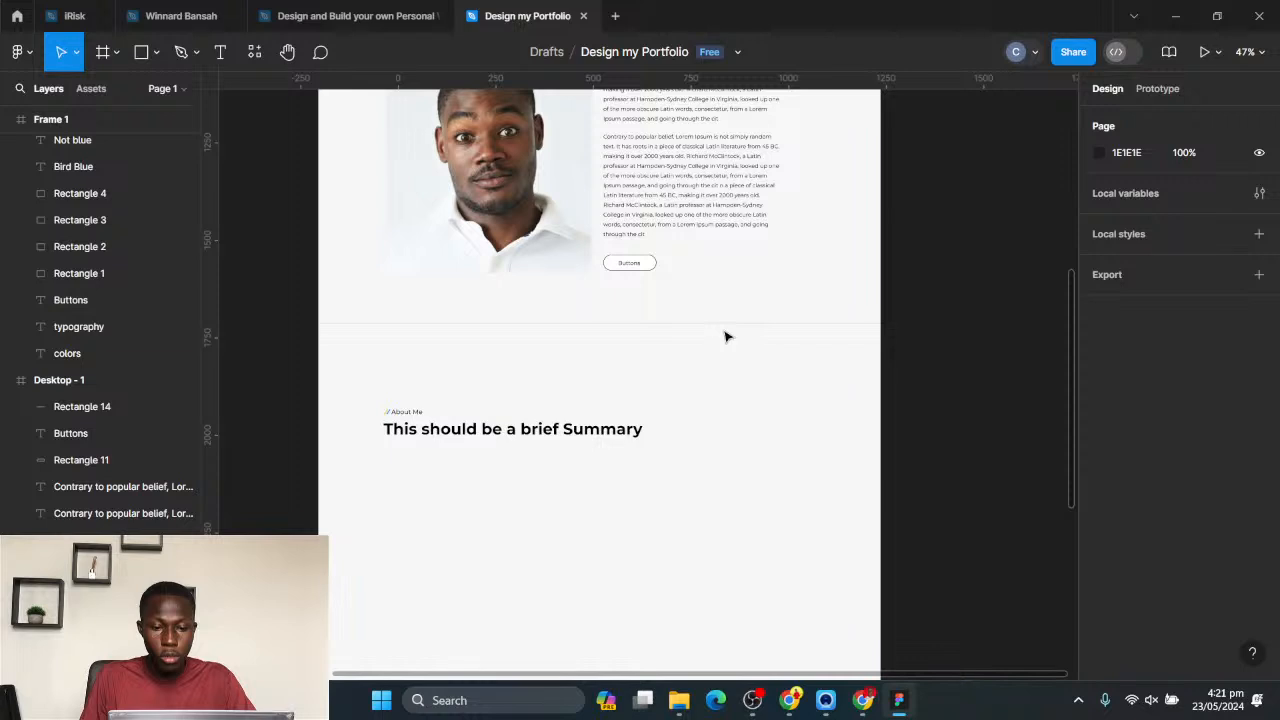
# - Remove the divider rectangle's fill and add a stroke to it instead
pyautogui.scroll(1, 770, 340)
pyautogui.scroll(-1, 944, 304)
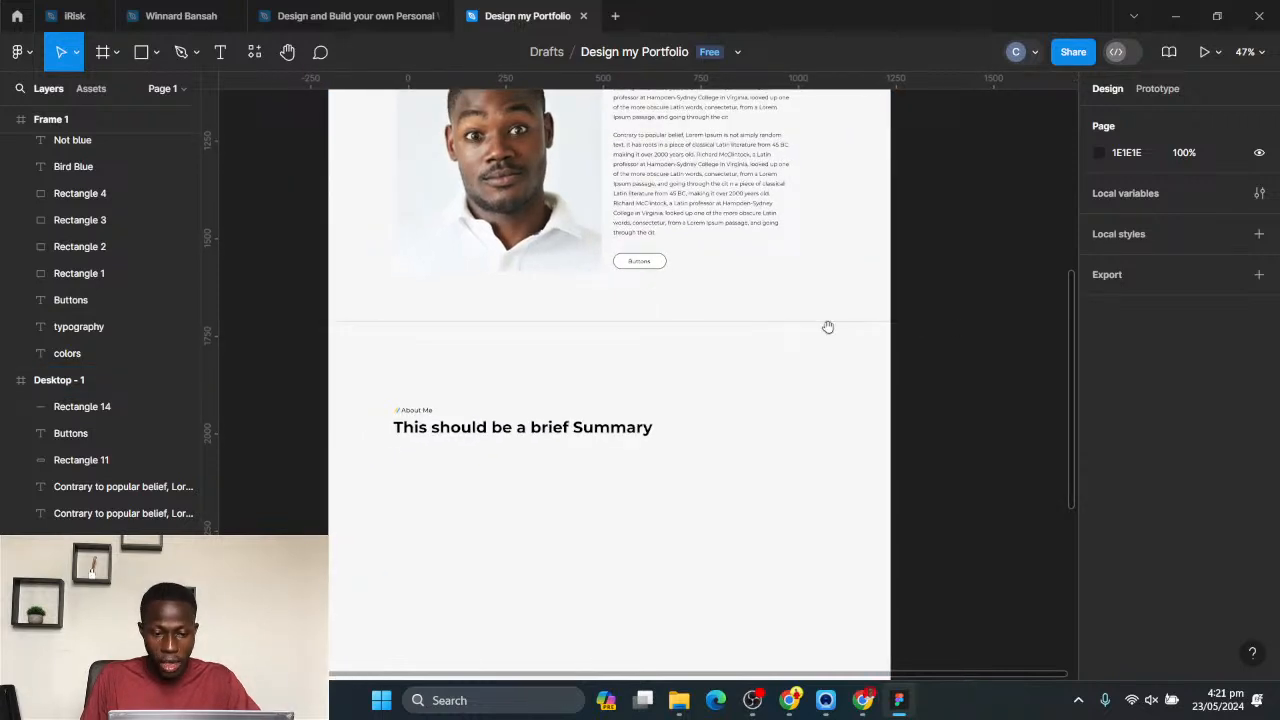
pyautogui.moveTo(828, 327); pyautogui.dragTo(847, 369)
pyautogui.scroll(-2, 800, 330)
pyautogui.click(850, 355)
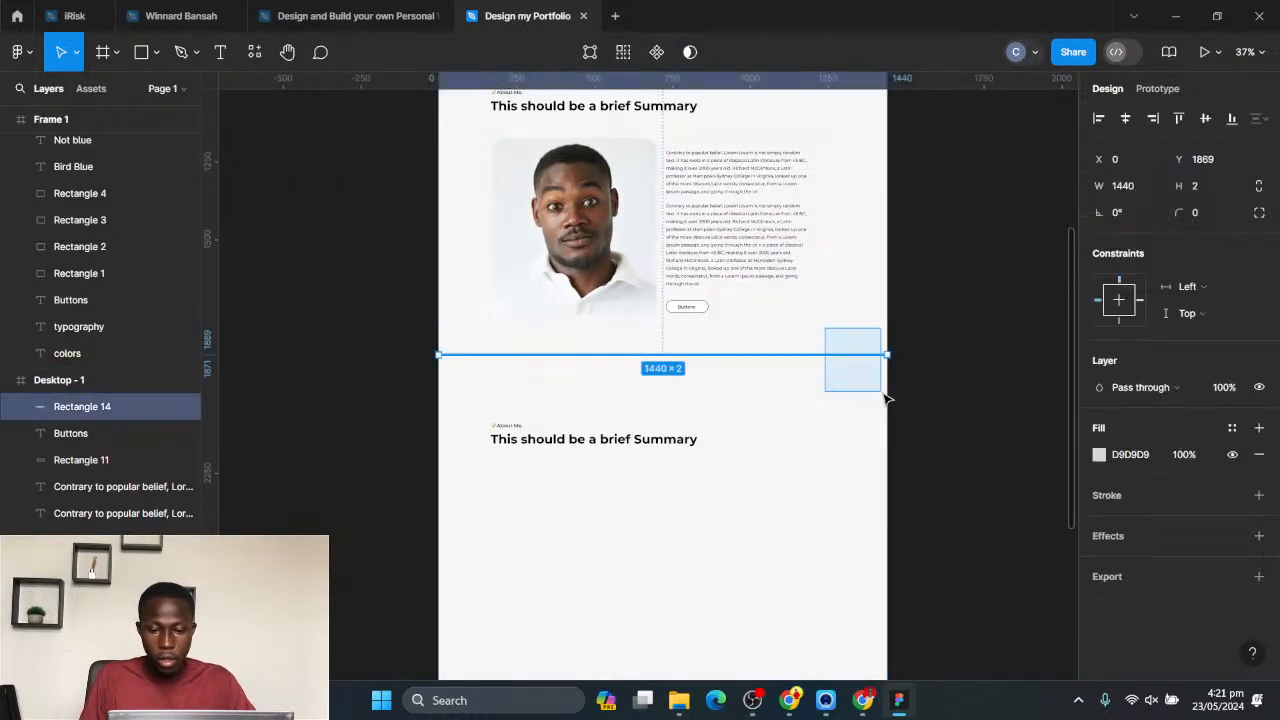
pyautogui.click(1259, 455)
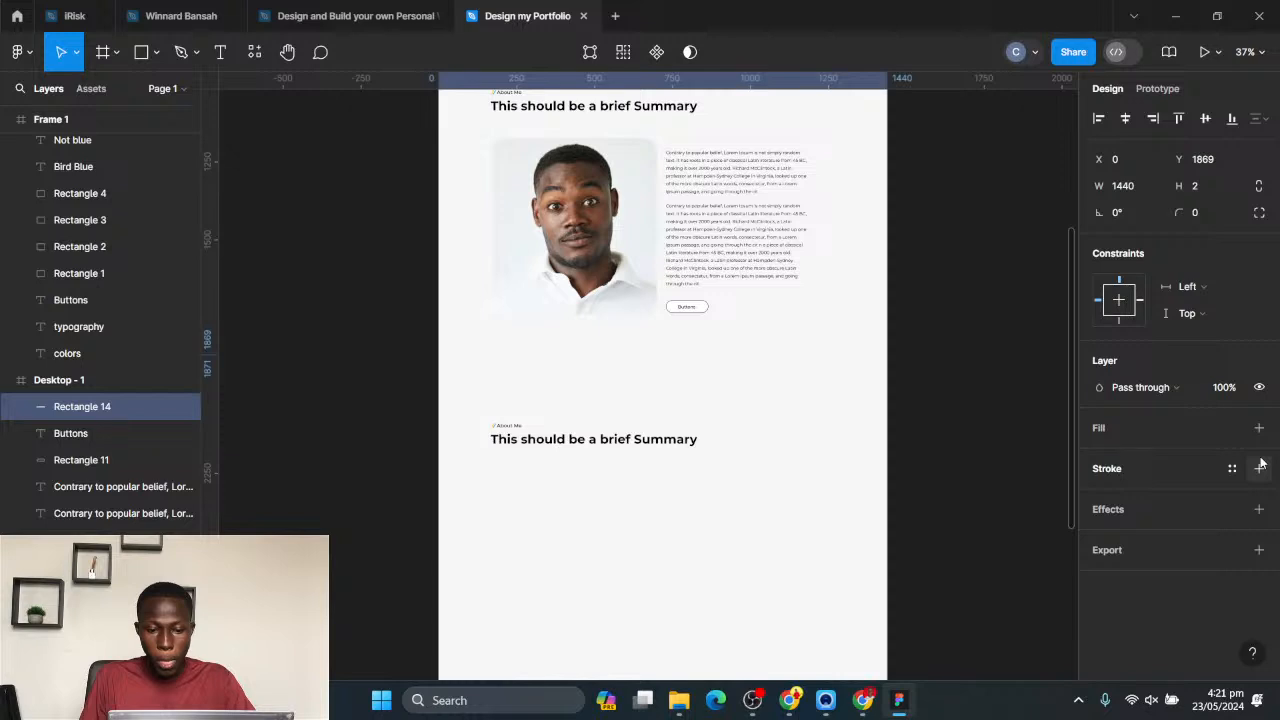
pyautogui.click(1259, 468)
pyautogui.click(953, 436)
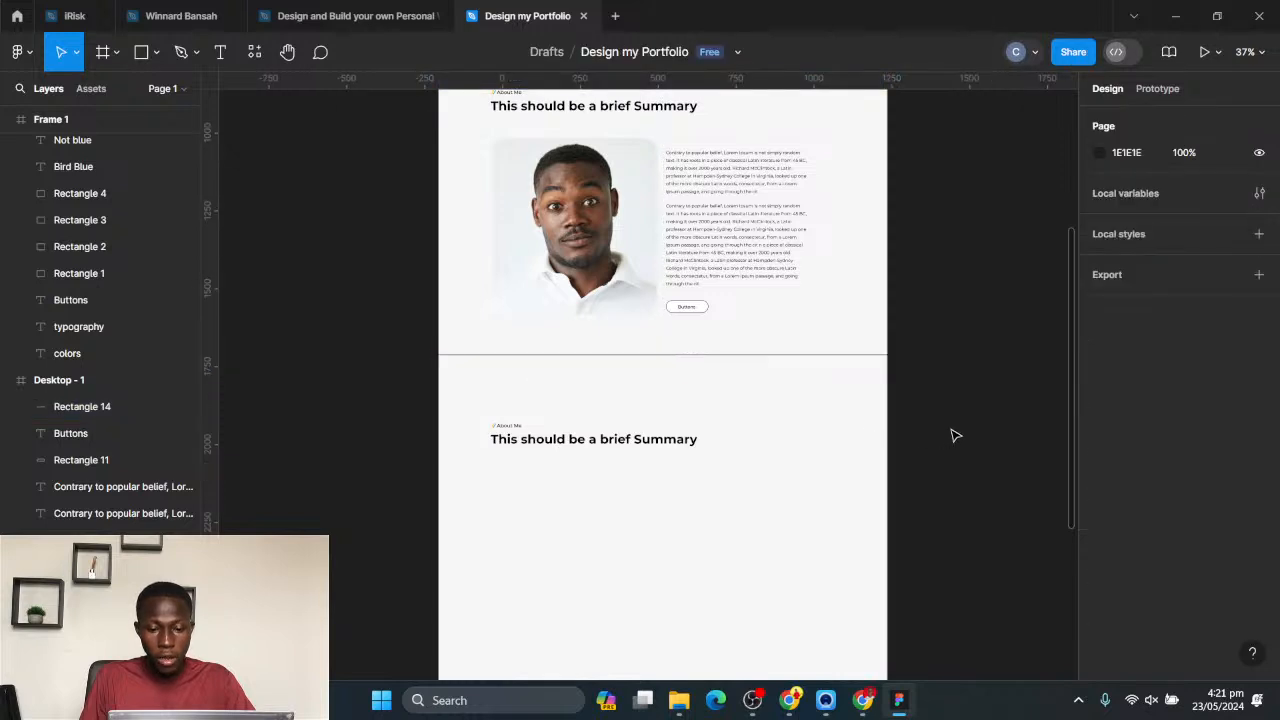
# - Change the divider's stroke colour to light grey D6D6D6
pyautogui.click(727, 353)
pyautogui.click(1101, 495)
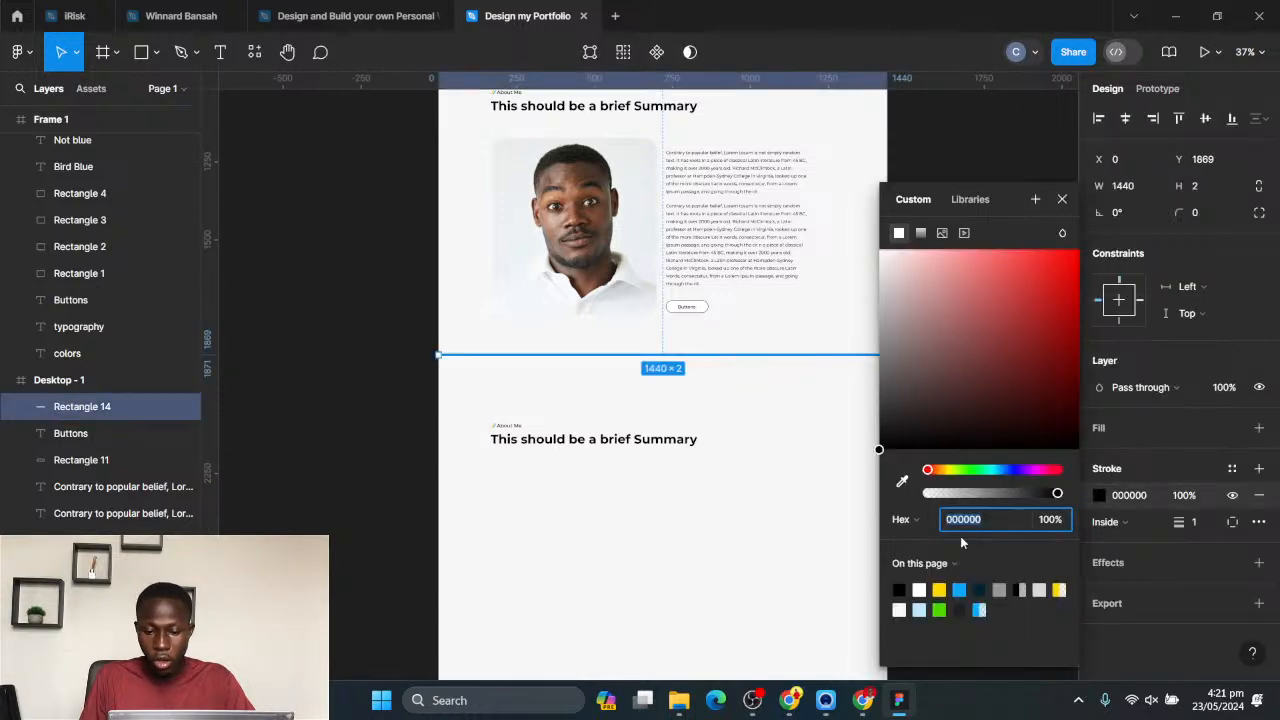
pyautogui.moveTo(926, 350); pyautogui.dragTo(875, 286)
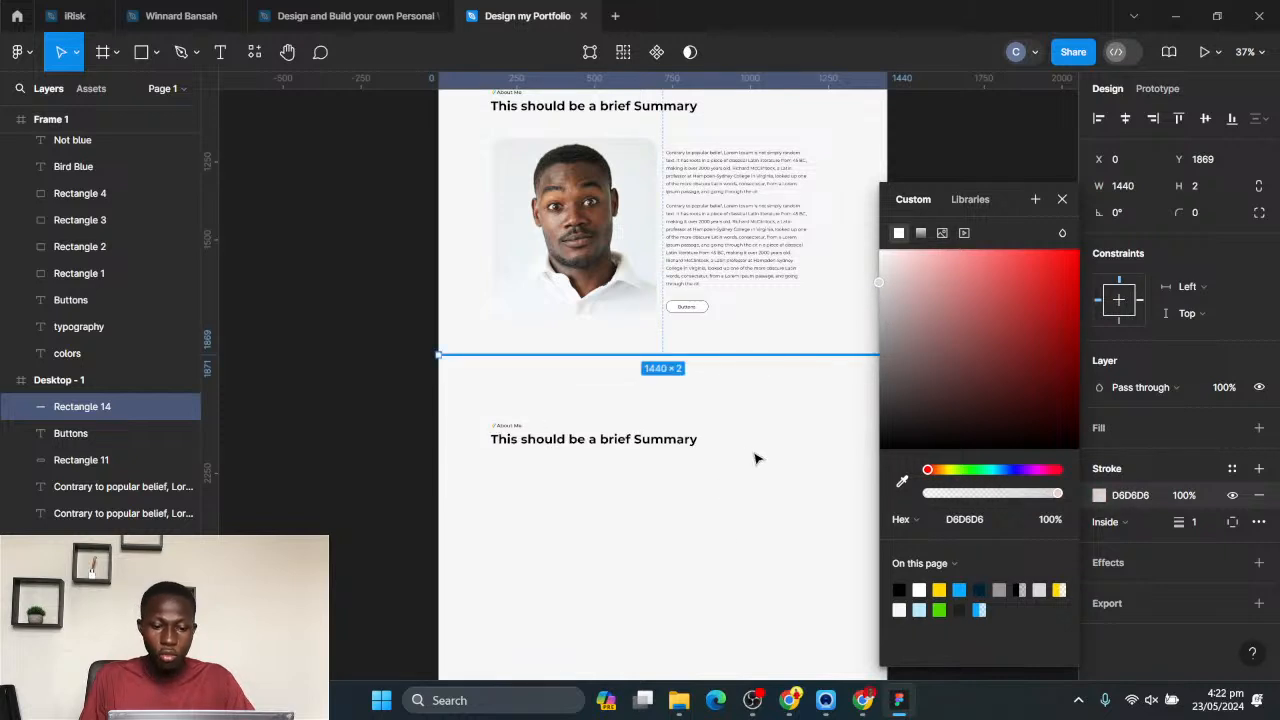
# - Move the copied About Me label and summary heading up 40 px, closer to the divider
pyautogui.click(651, 506)
pyautogui.moveTo(602, 506); pyautogui.dragTo(461, 397)
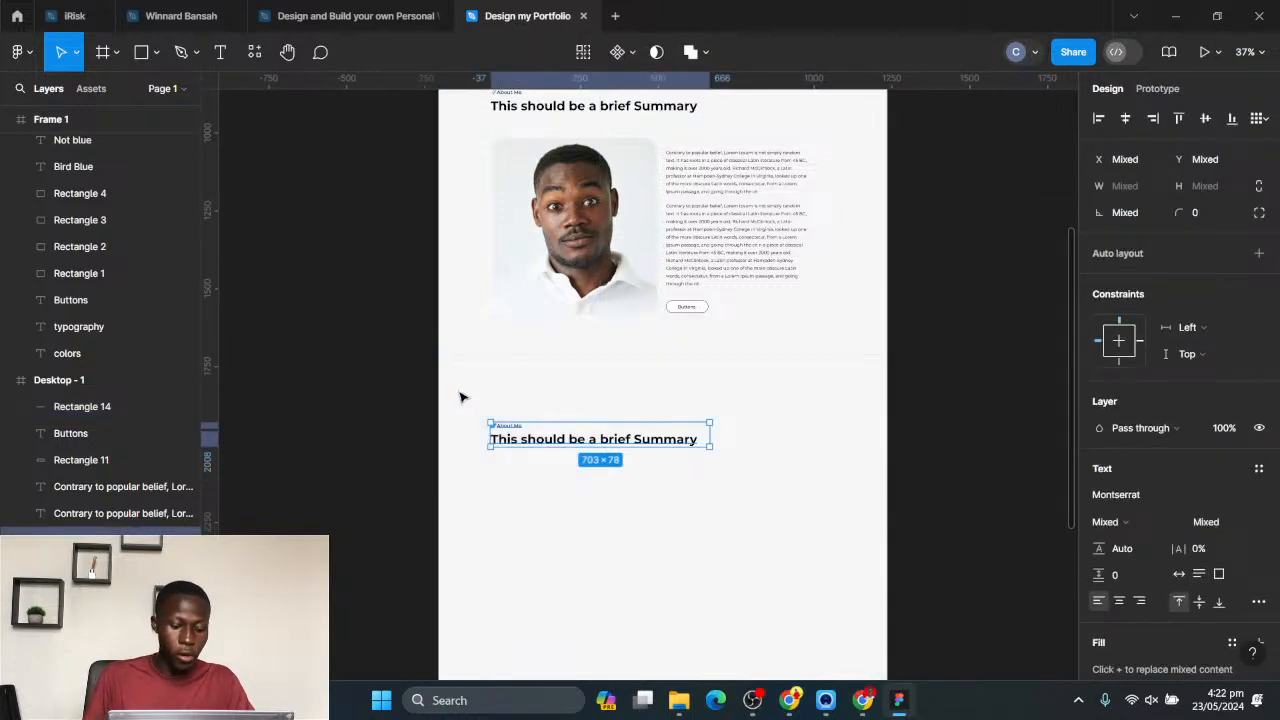
pyautogui.hotkey('shift', 'Up')
pyautogui.hotkey('shift', 'Up')
pyautogui.hotkey('shift', 'Up')
pyautogui.hotkey('shift', 'Up')
pyautogui.hotkey('shift', 'Up')
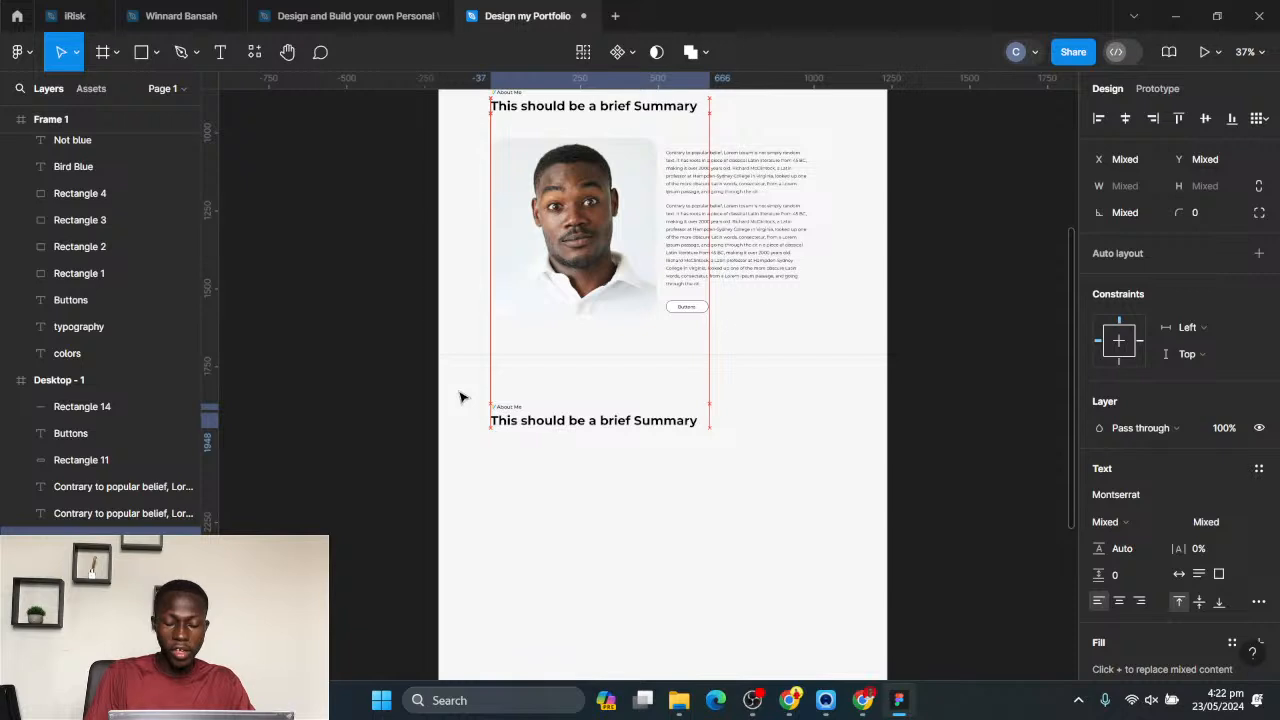
# - Change the copied About Me label below the divider to "Portfolio"
pyautogui.keyDown('ctrl'); pyautogui.scroll(2, 460, 457); pyautogui.keyUp('ctrl')
pyautogui.keyDown('ctrl'); pyautogui.scroll(5, 506, 454); pyautogui.keyUp('ctrl')
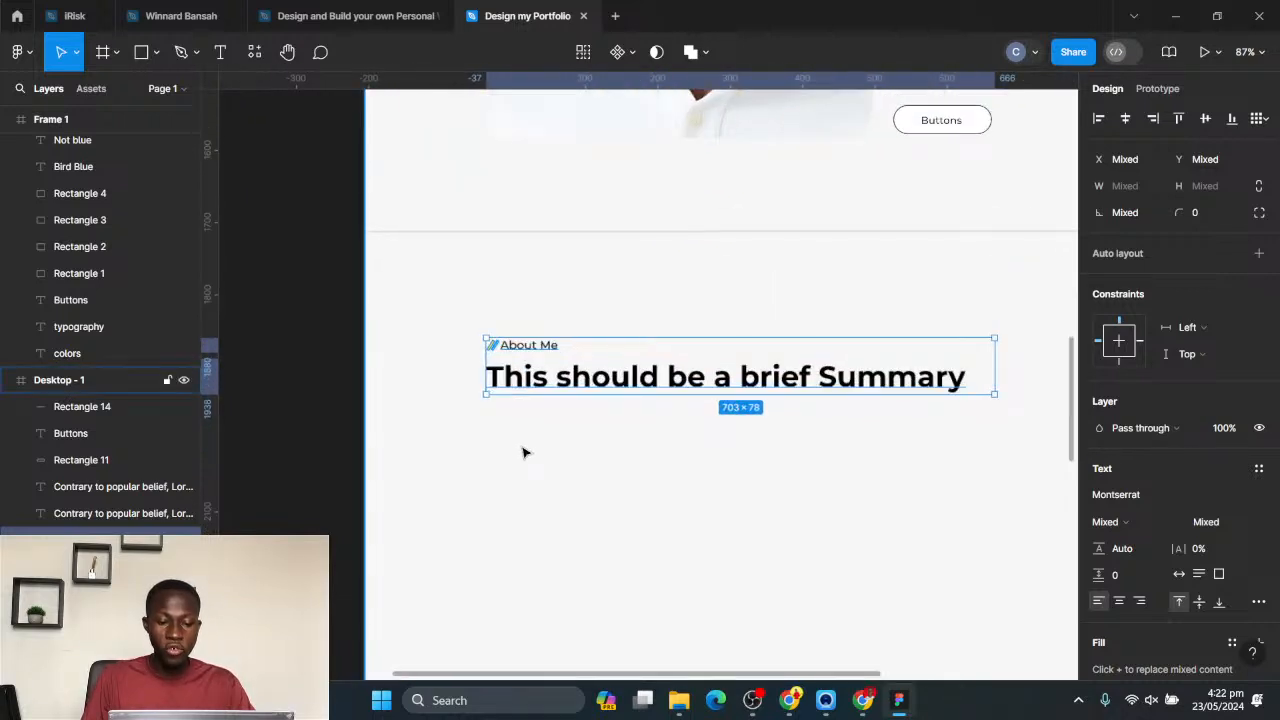
pyautogui.click(523, 445)
pyautogui.doubleClick(518, 345)
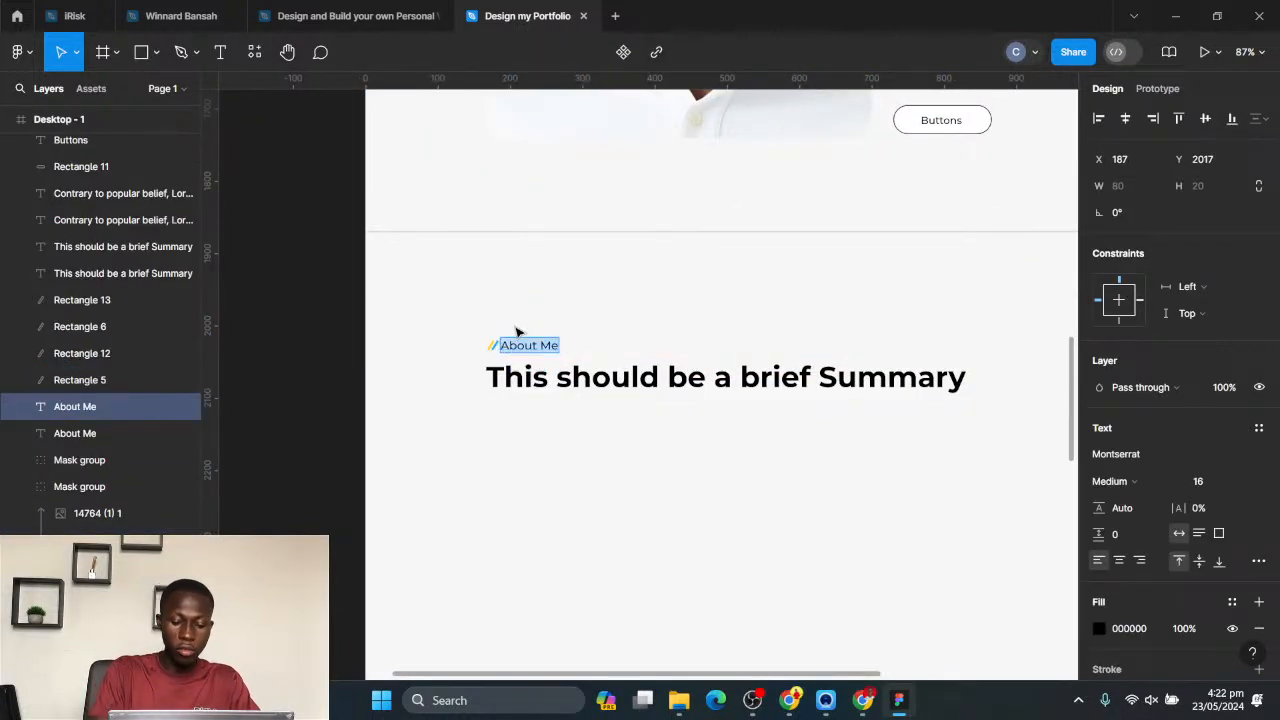
pyautogui.write('Portfolio')
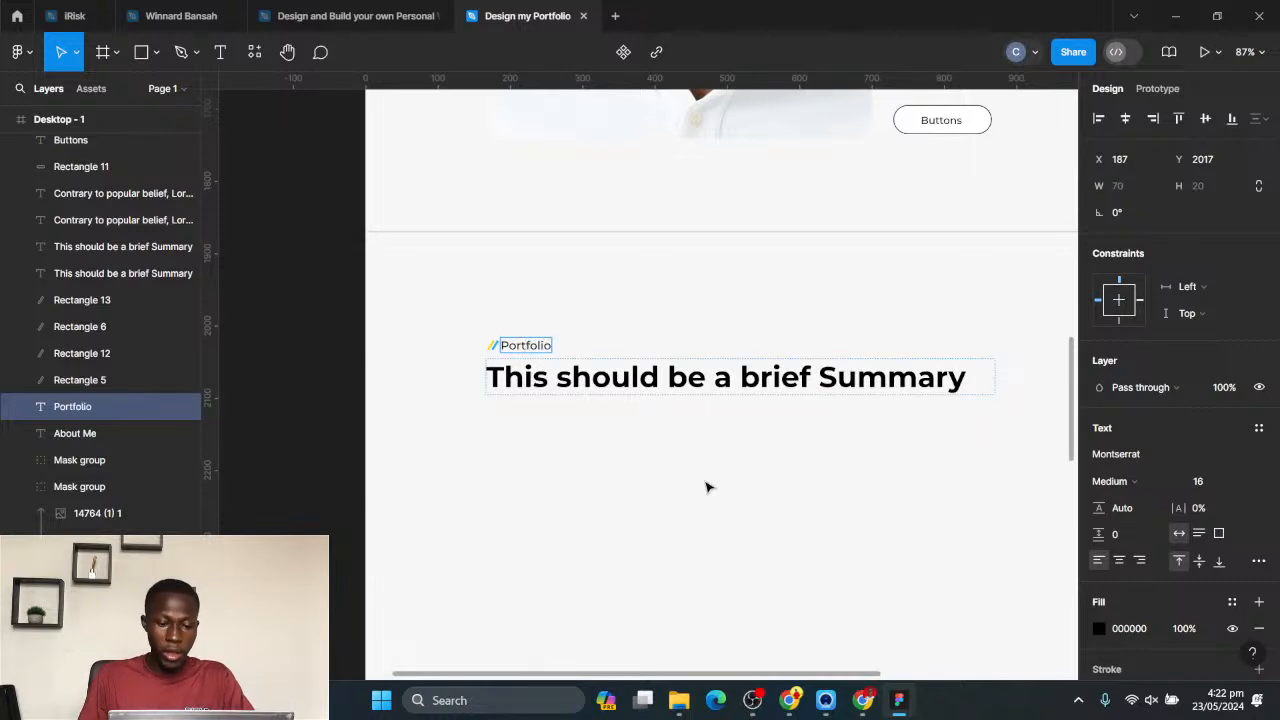
# - Replace the heading under the Portfolio label with "I Let My Work Speak For Itself"
pyautogui.doubleClick(697, 371)
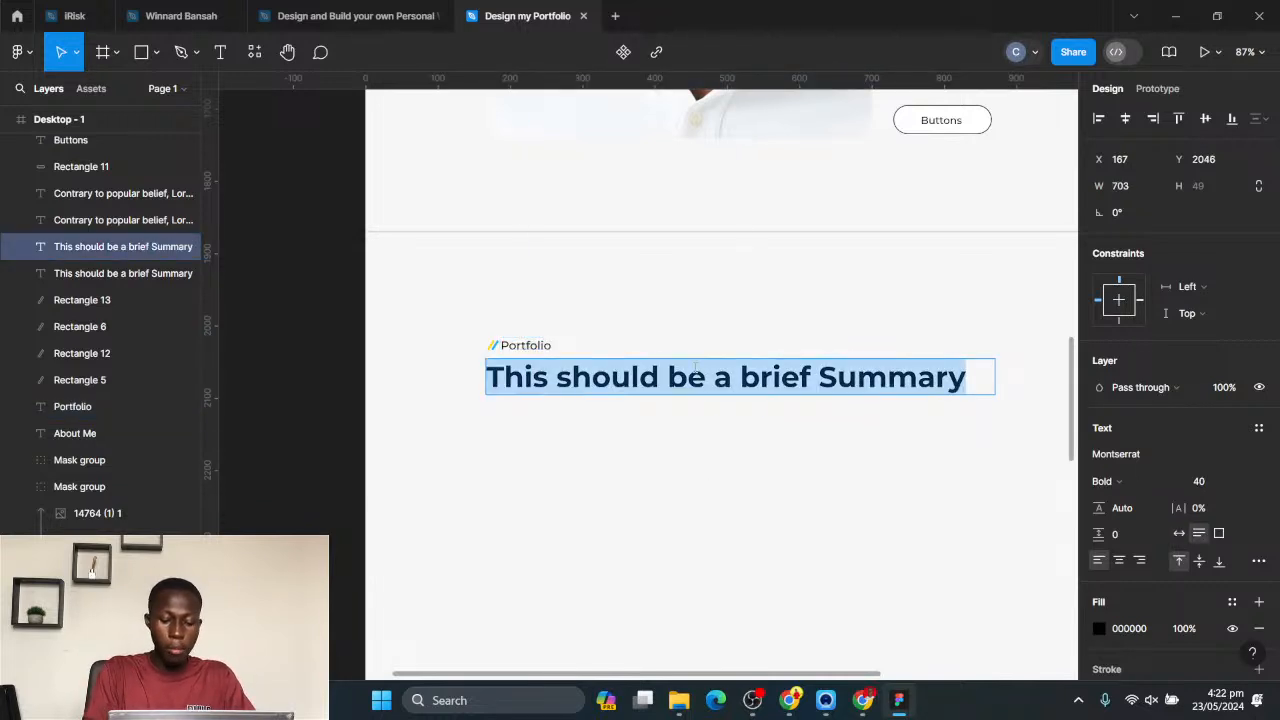
pyautogui.write('M')
pyautogui.press('BackSpace')
pyautogui.write('I let')
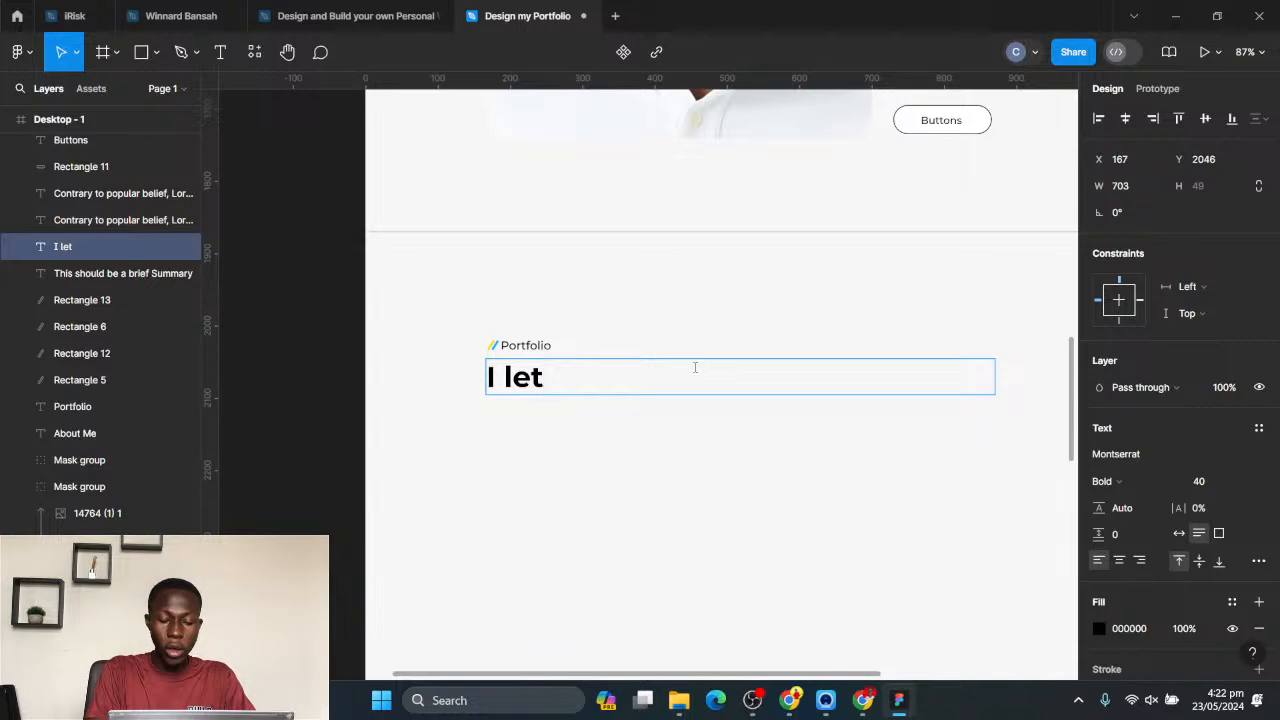
pyautogui.press('BackSpace')
pyautogui.write('I l')
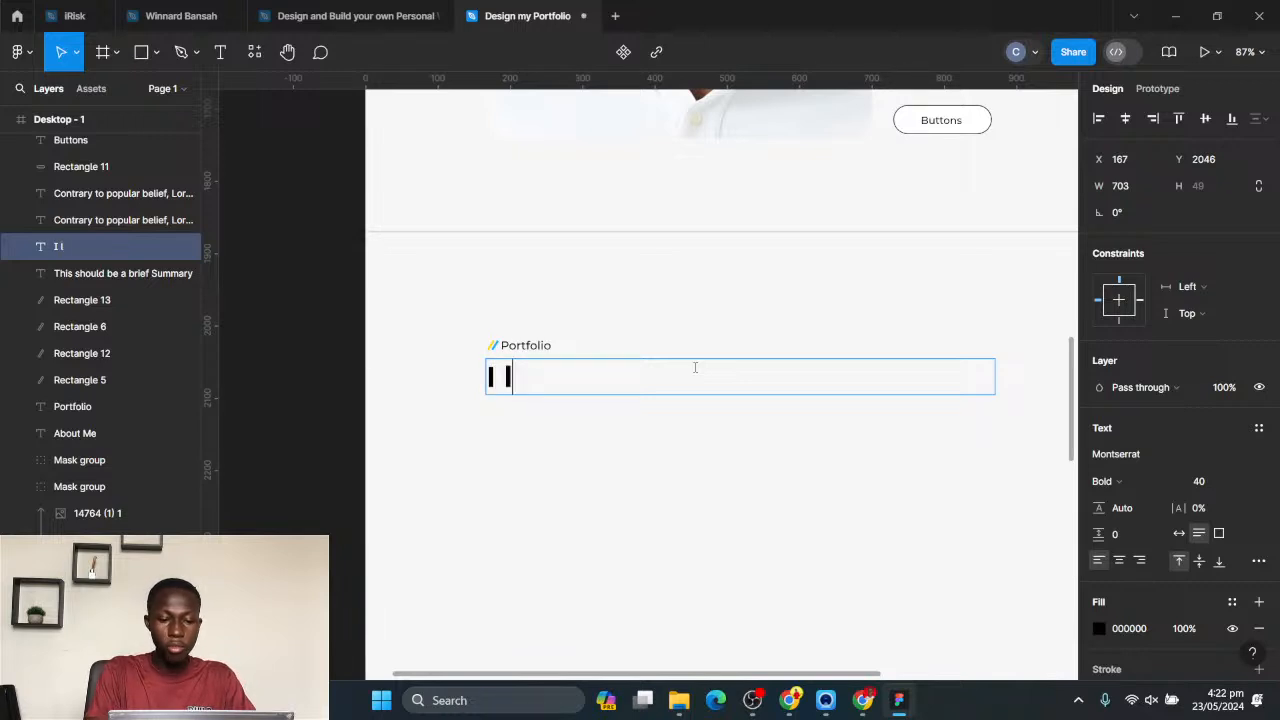
pyautogui.write('et ')
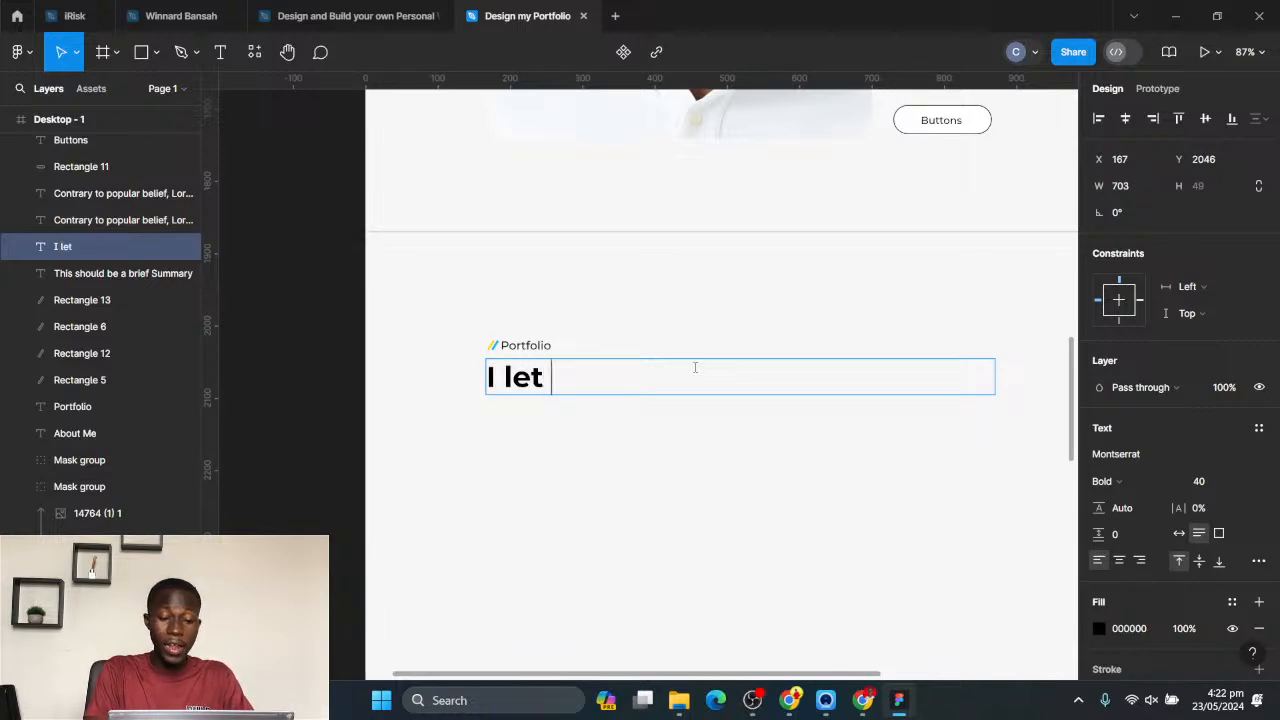
pyautogui.write('my')
pyautogui.press('BackSpace')
pyautogui.press('BackSpace')
pyautogui.press('BackSpace')
pyautogui.press('BackSpace')
pyautogui.press('BackSpace')
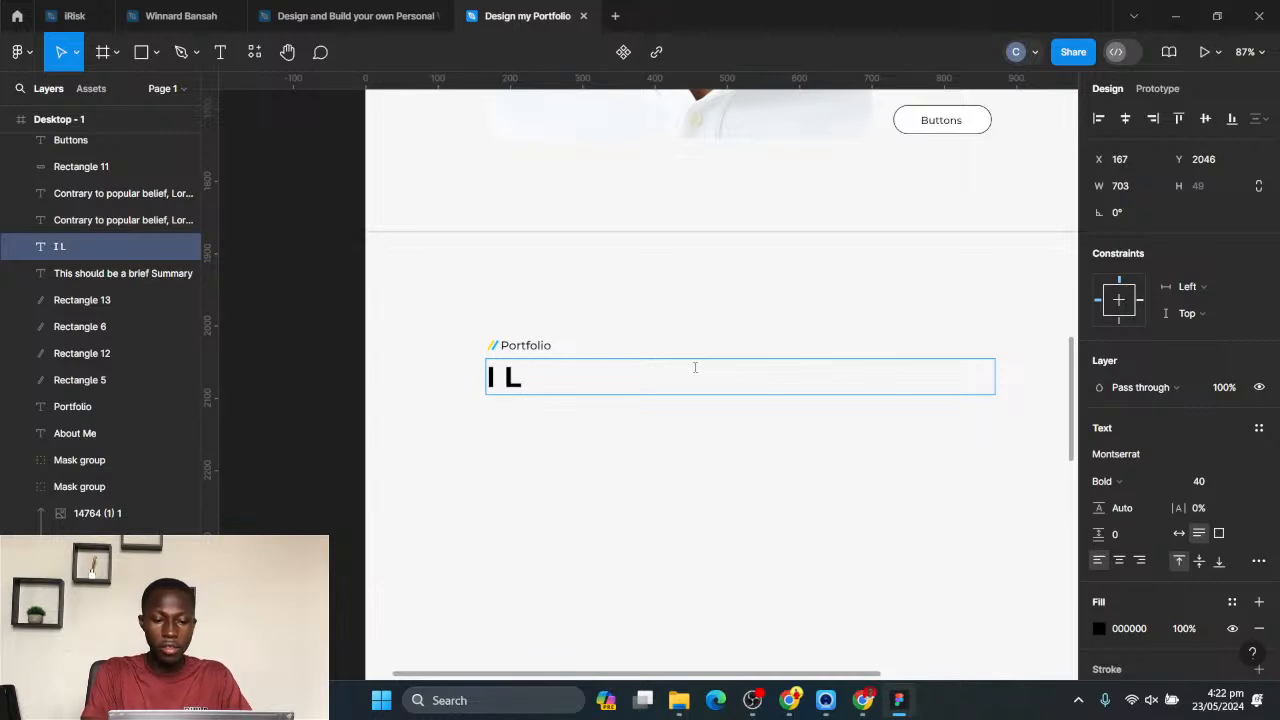
pyautogui.write('My wo')
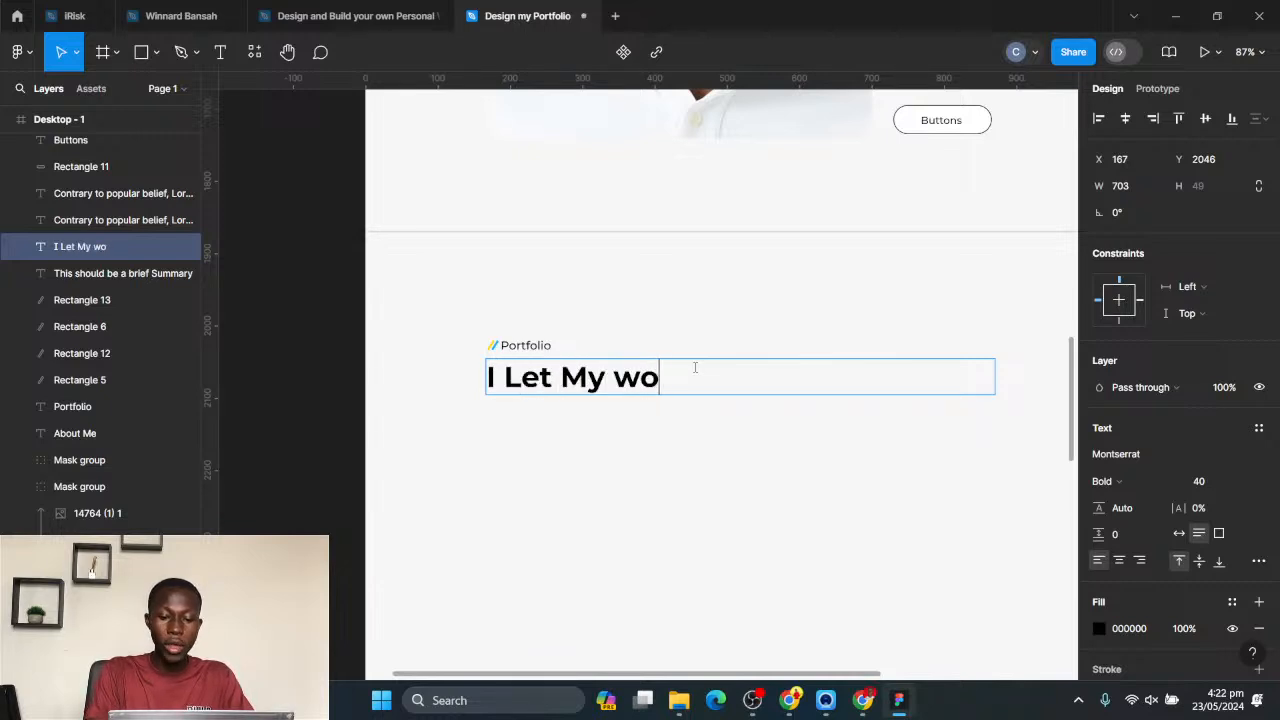
pyautogui.press('BackSpace')
pyautogui.press('BackSpace')
pyautogui.write('Wroork ')
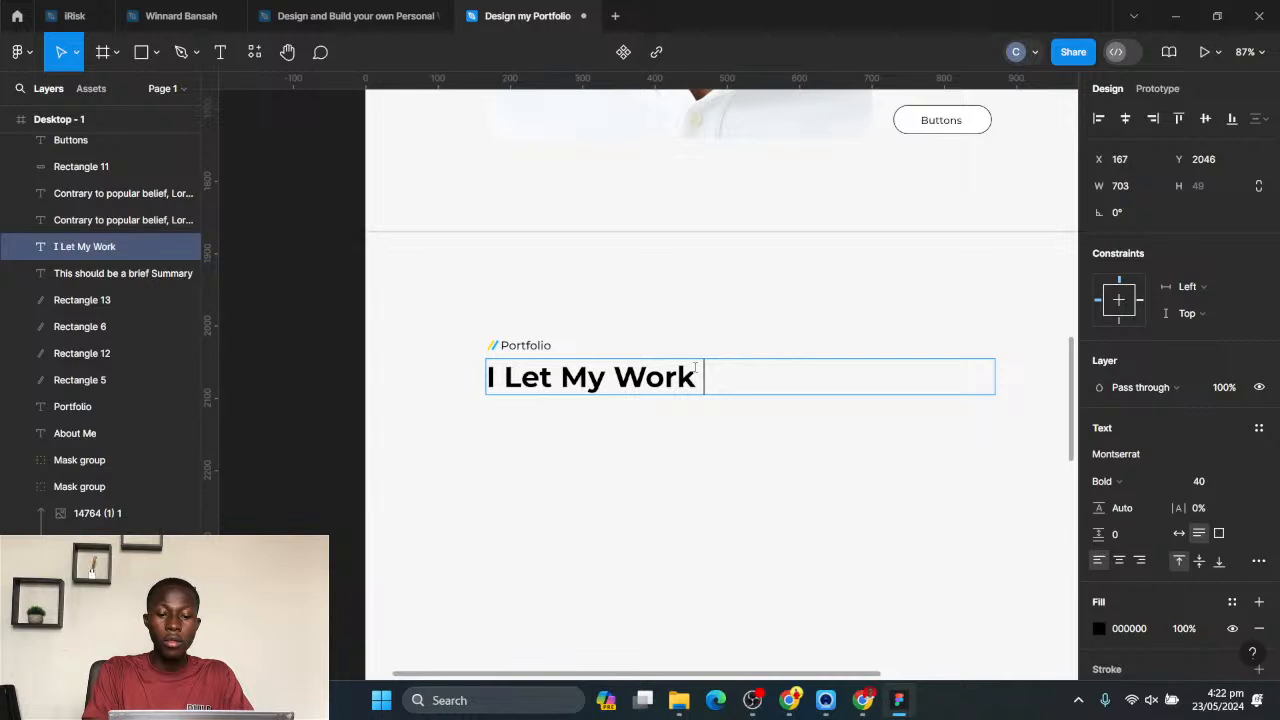
pyautogui.write('Speak For ')
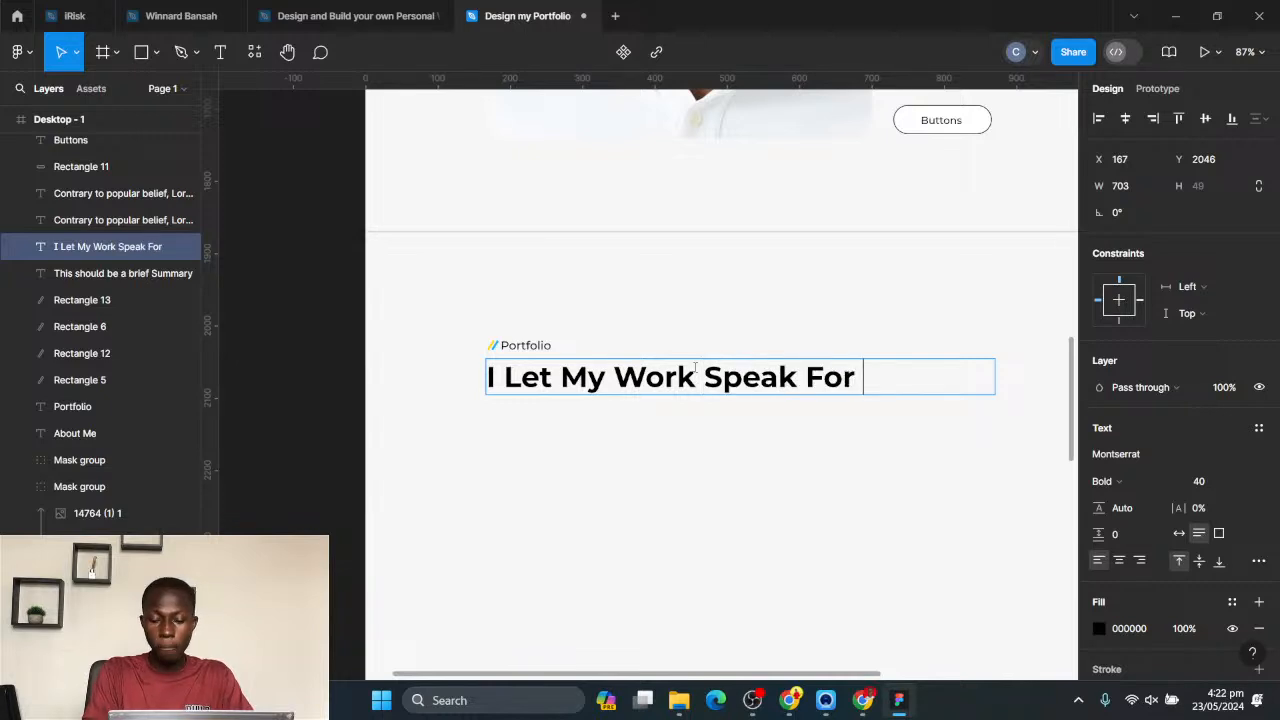
pyautogui.write('Itseg')
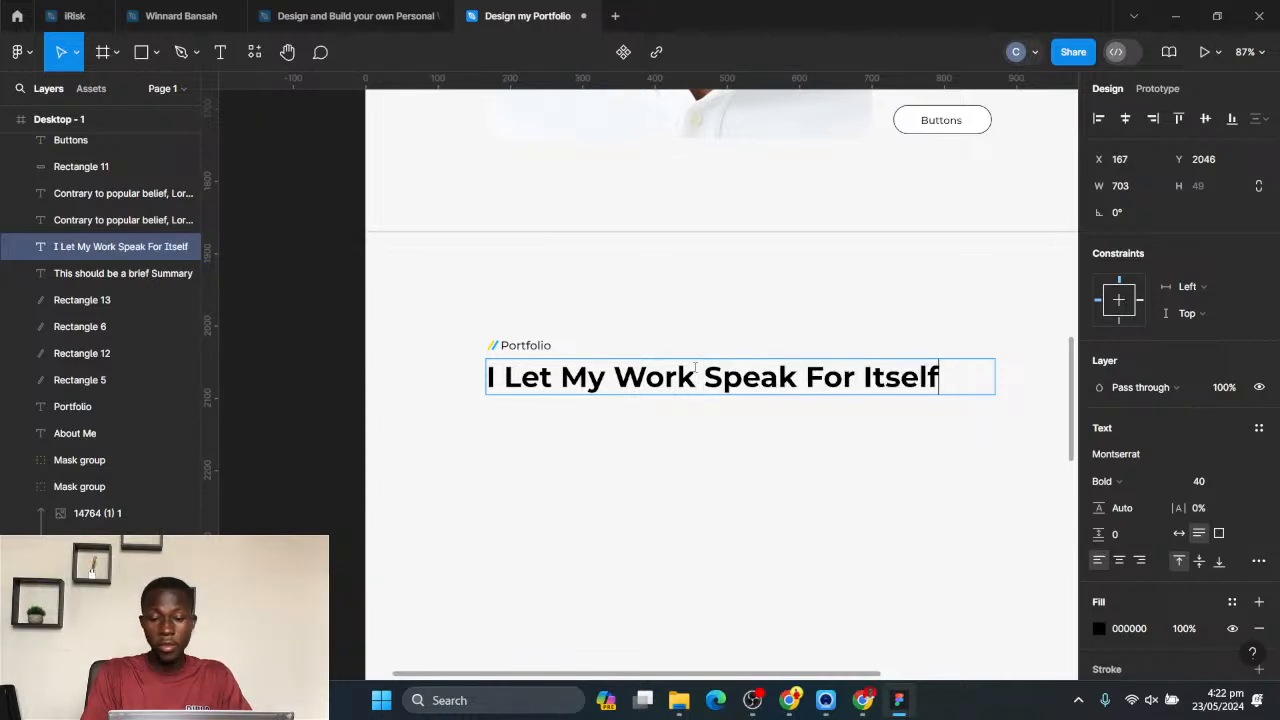
pyautogui.press('Escape')
# - Switch to Chrome and save the open "Portfolio Website Hero Section" image from the Google image results to Downloads as a PNG
pyautogui.scroll(-5, 714, 460)
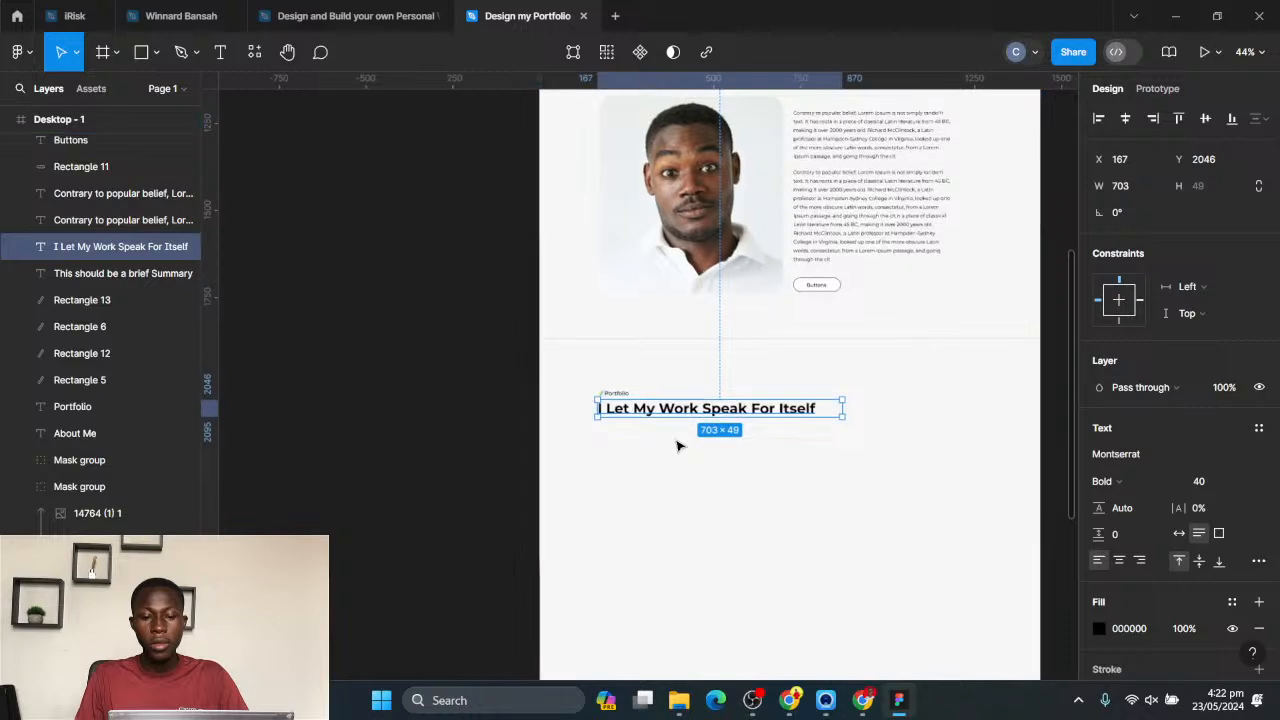
pyautogui.moveTo(751, 475); pyautogui.dragTo(603, 316)
pyautogui.keyDown('ctrl'); pyautogui.scroll(1, 797, 245); pyautogui.keyUp('ctrl')
pyautogui.keyDown('ctrl'); pyautogui.scroll(3, 600, 313); pyautogui.keyUp('ctrl')
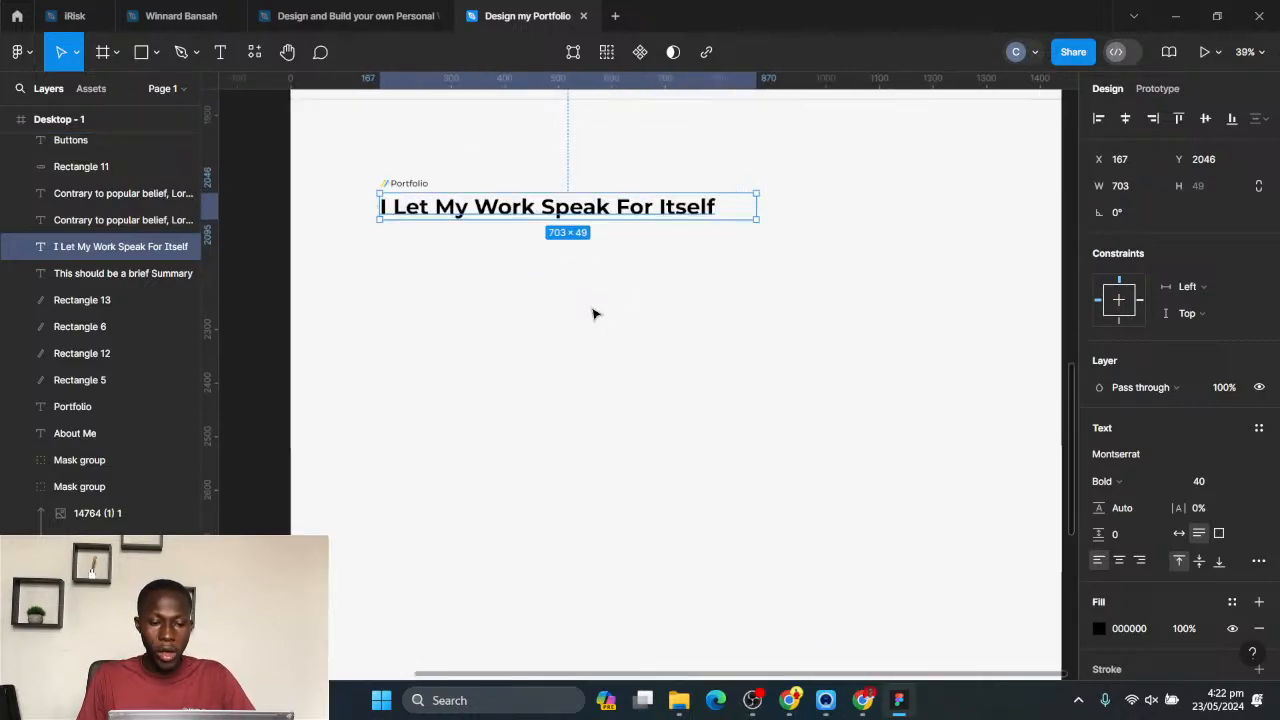
pyautogui.click(789, 702)
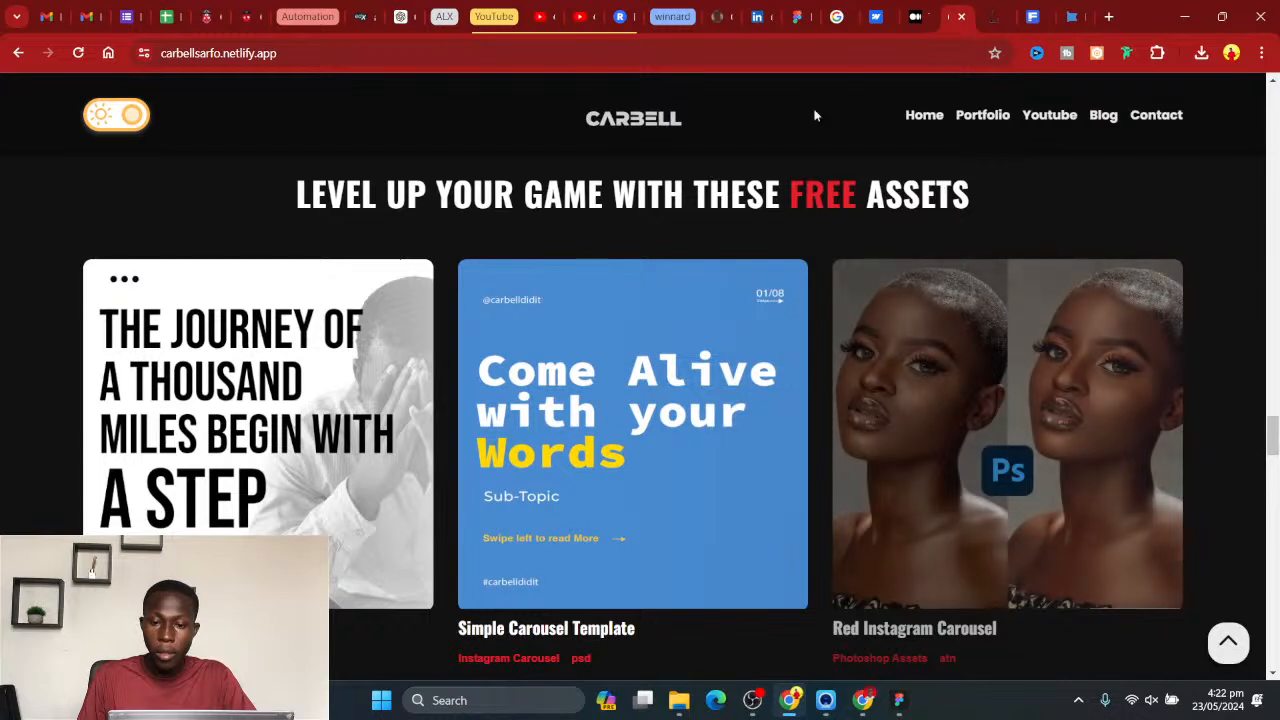
pyautogui.click(834, 16)
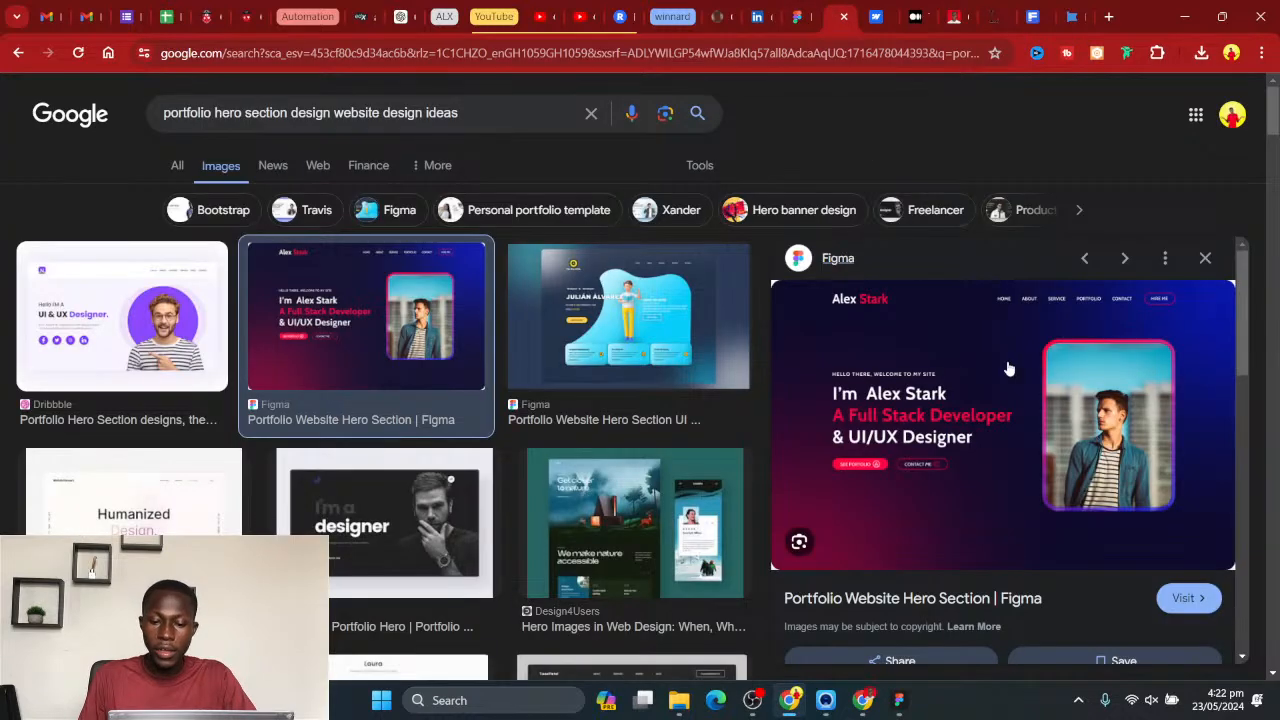
pyautogui.rightClick(989, 401)
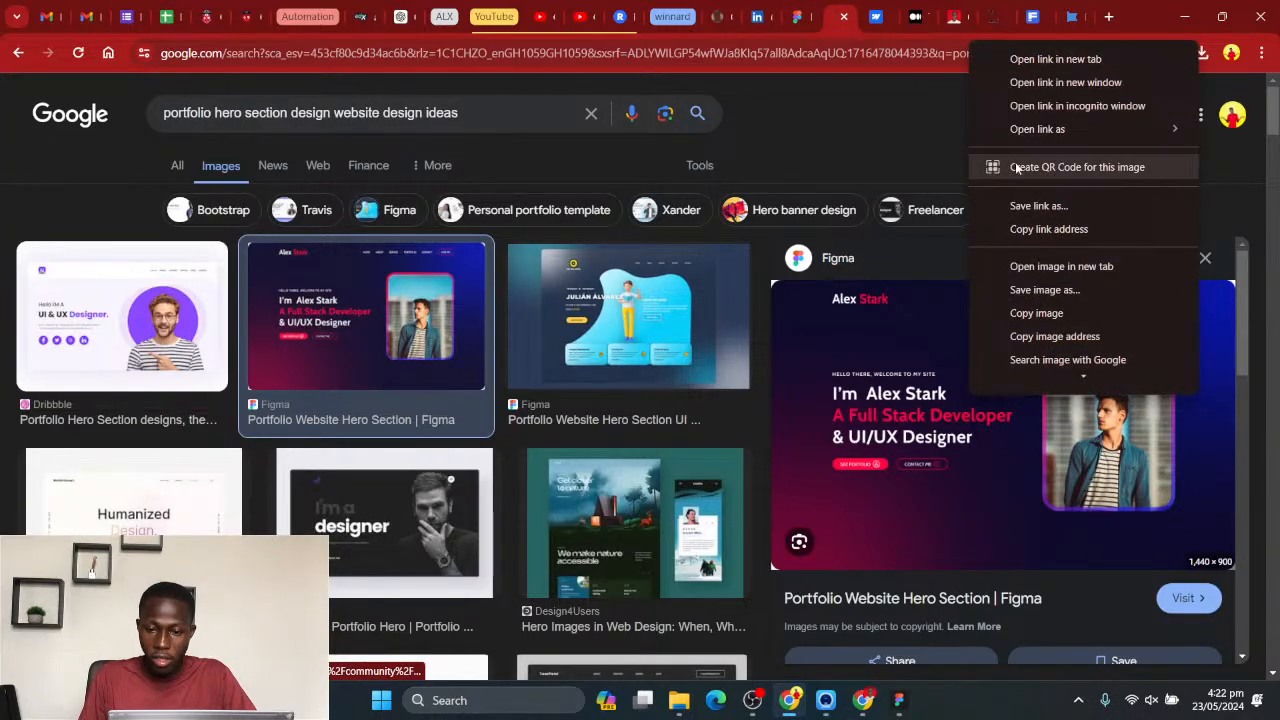
pyautogui.click(1044, 290)
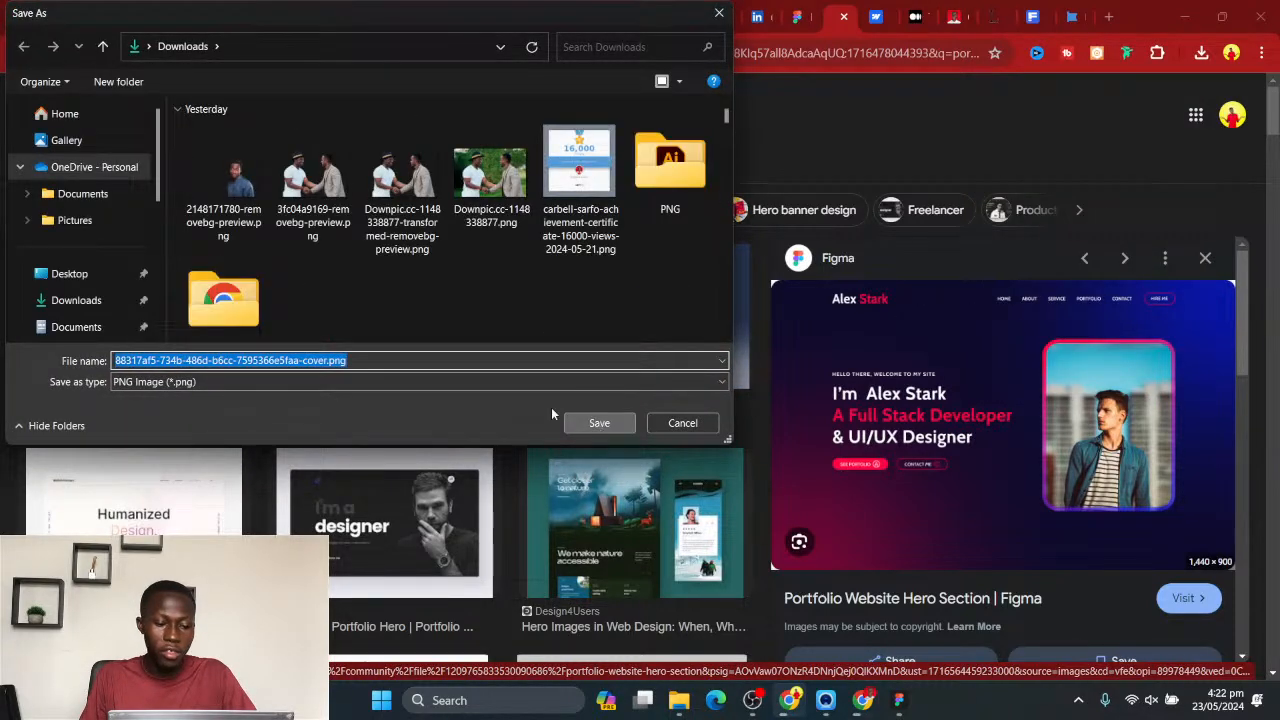
pyautogui.press('Return')
# - Select the preceding Dribbble result with the purple UI & UX Designer hero section and save its image to Downloads
pyautogui.press('Left')
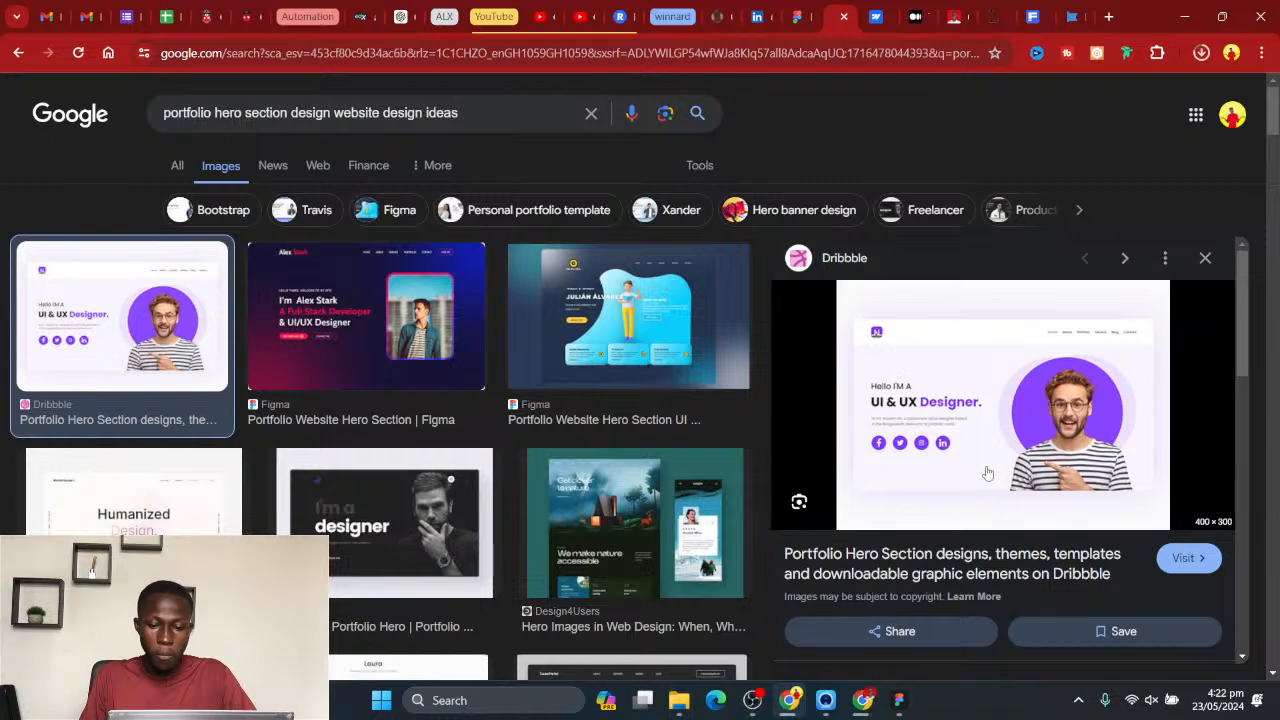
pyautogui.rightClick(1008, 387)
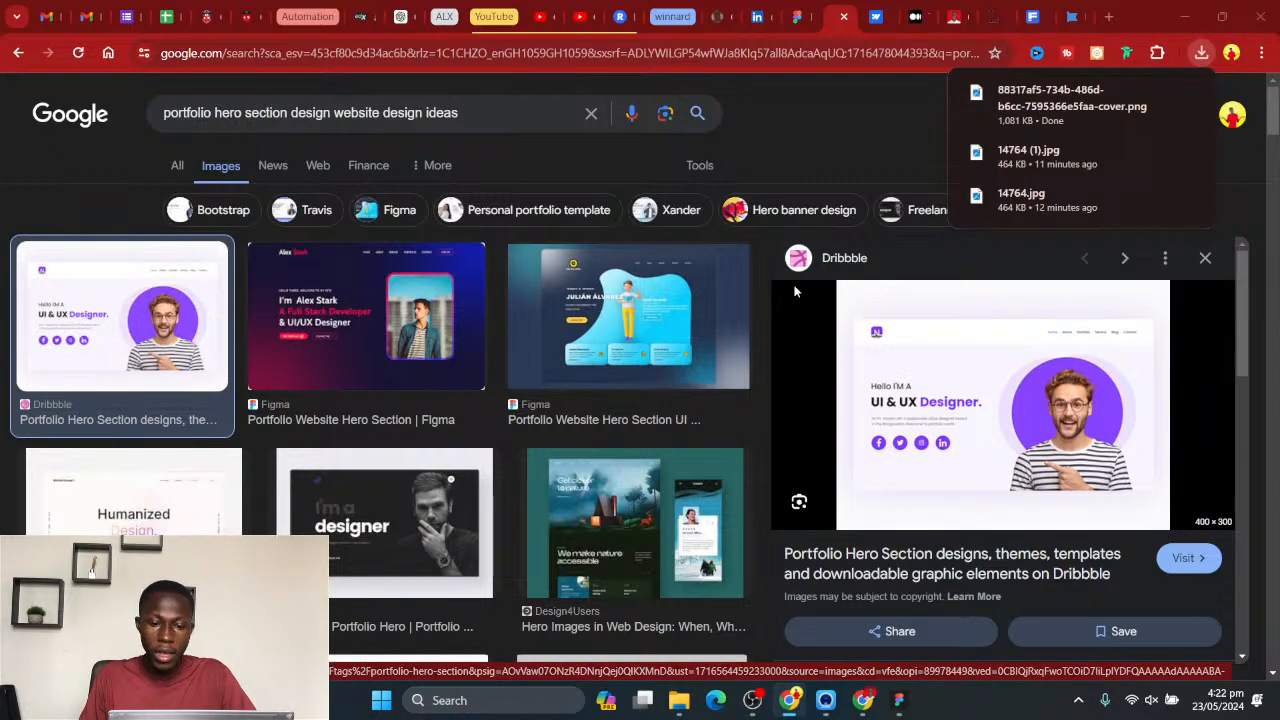
pyautogui.click(600, 421)
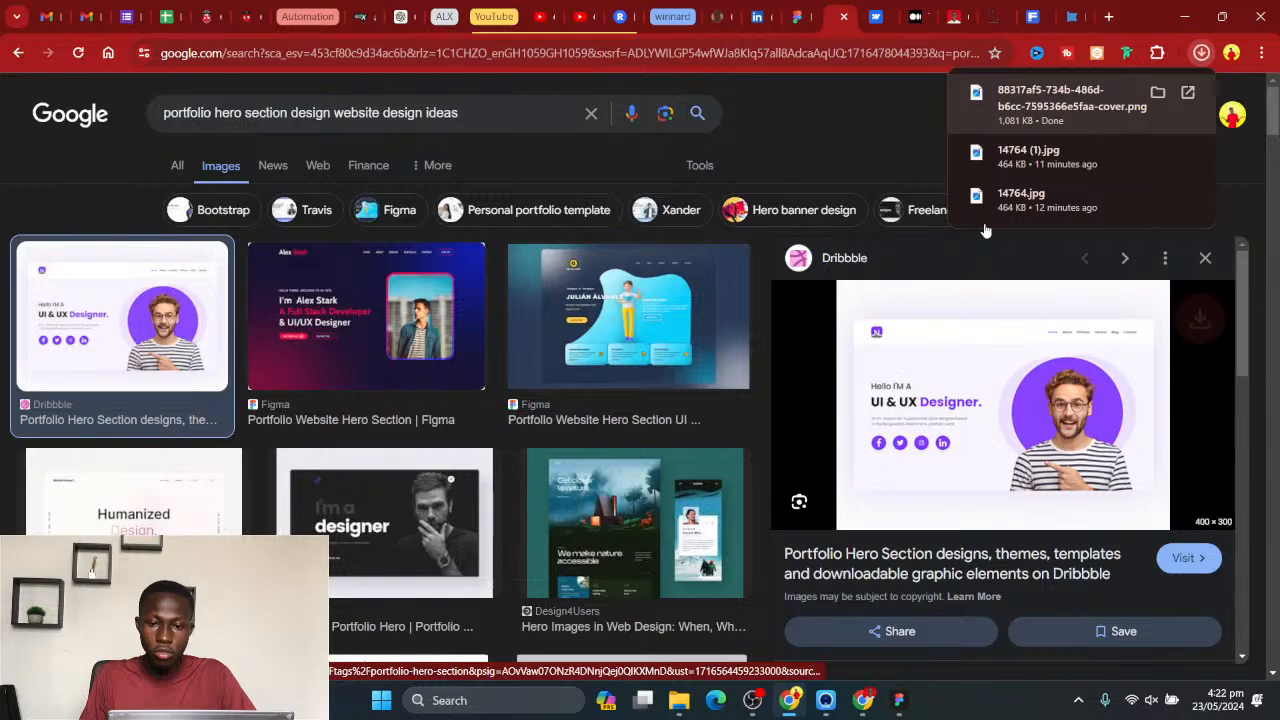
# - Switch back to Figma, insert the downloaded hero section PNG, and scale it to about 478 × 298 below the Portfolio heading
pyautogui.hotkey('alt', 'Tab')
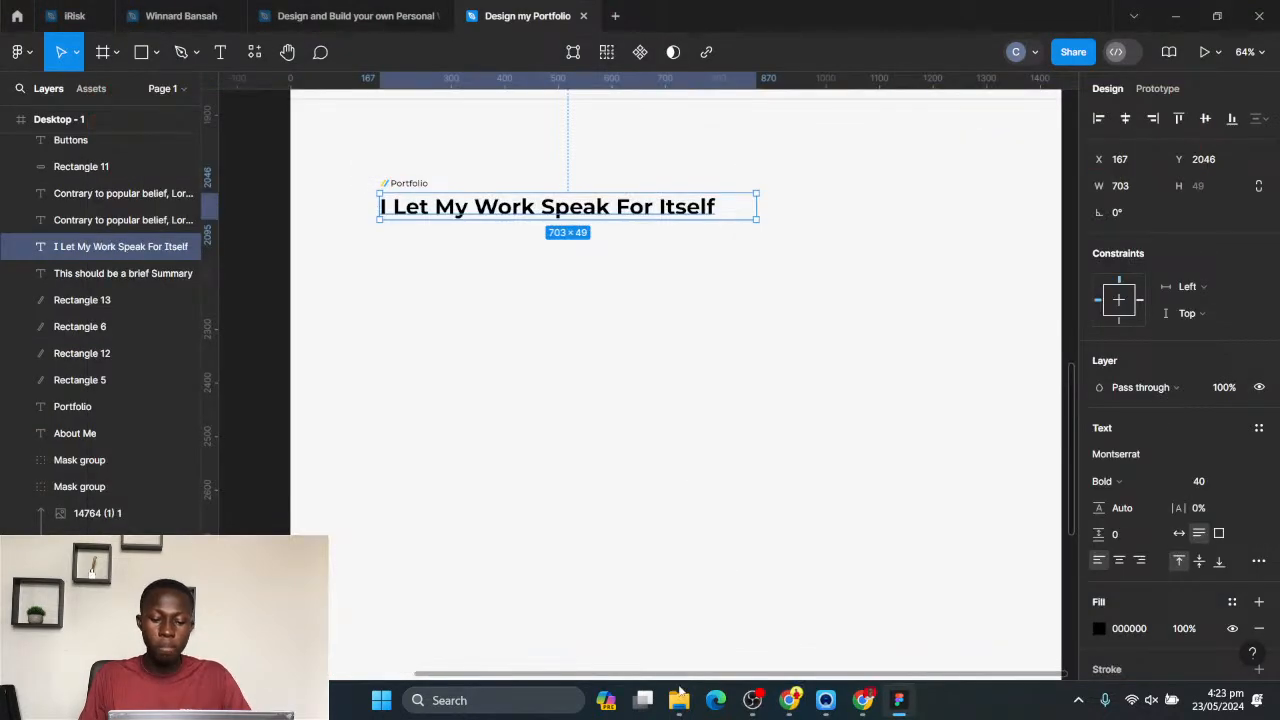
pyautogui.moveTo(679, 693)
pyautogui.click(571, 640)
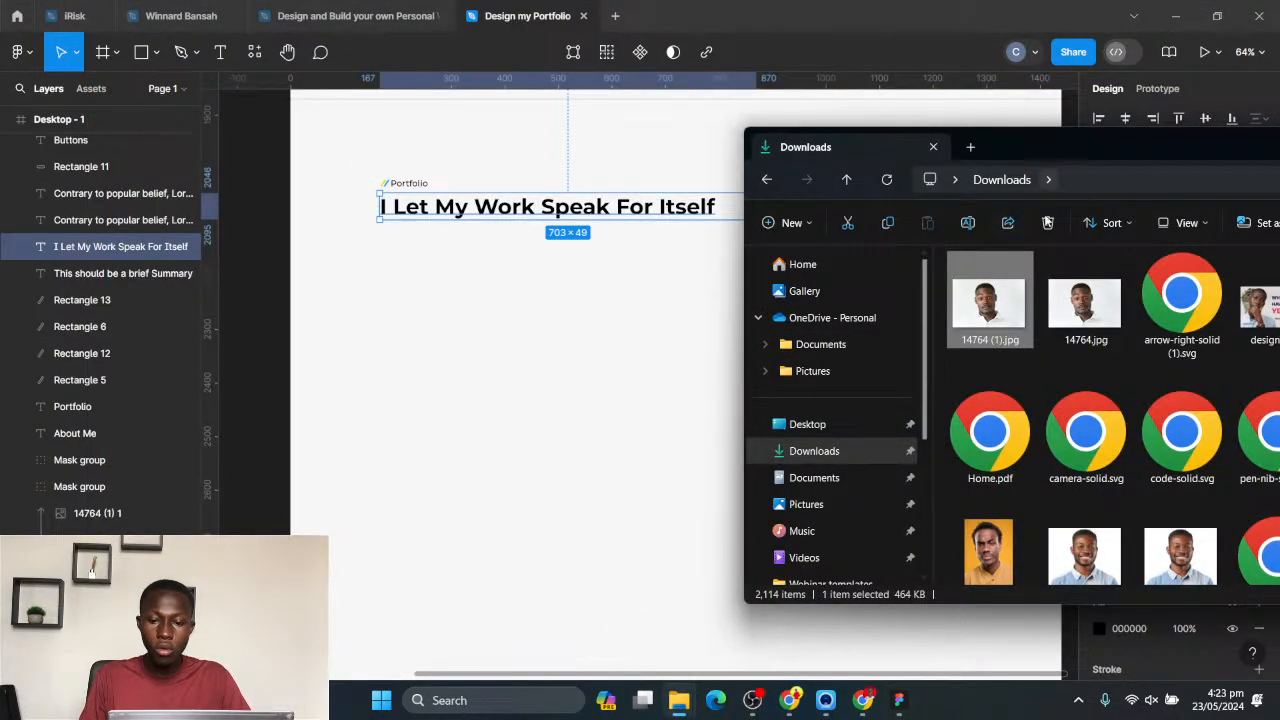
pyautogui.moveTo(1086, 305); pyautogui.dragTo(511, 343)
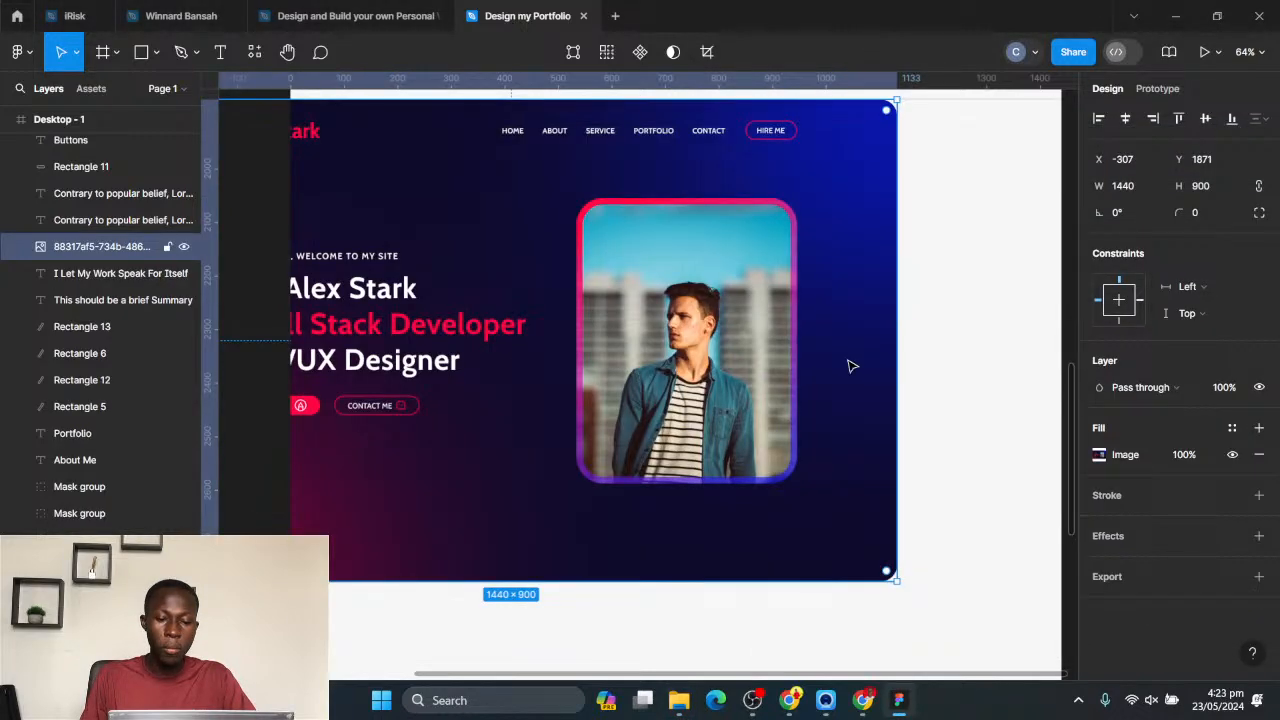
pyautogui.moveTo(893, 341); pyautogui.dragTo(642, 317)
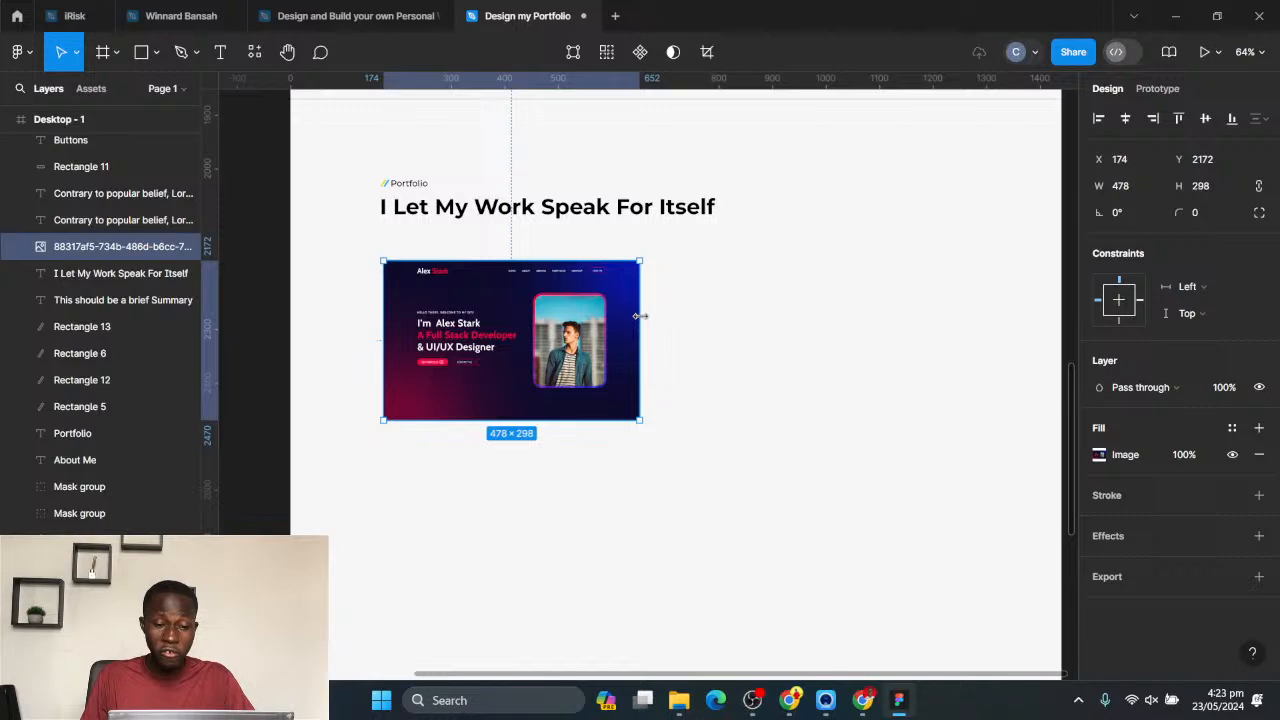
pyautogui.moveTo(512, 340); pyautogui.dragTo(518, 348)
# - Show the 8-column layout grid on the Desktop - 1 frame
pyautogui.scroll(-3, 638, 349)
pyautogui.scroll(-2, 638, 349)
pyautogui.scroll(5, 666, 334)
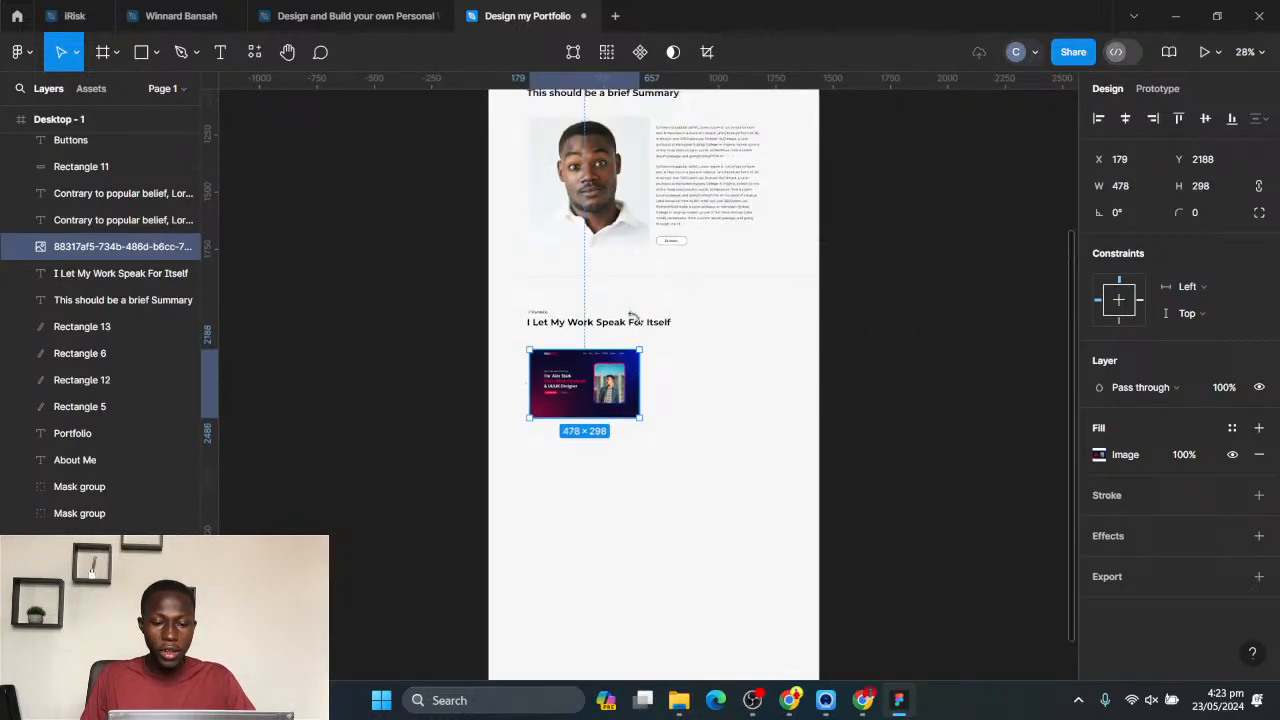
pyautogui.click(507, 309)
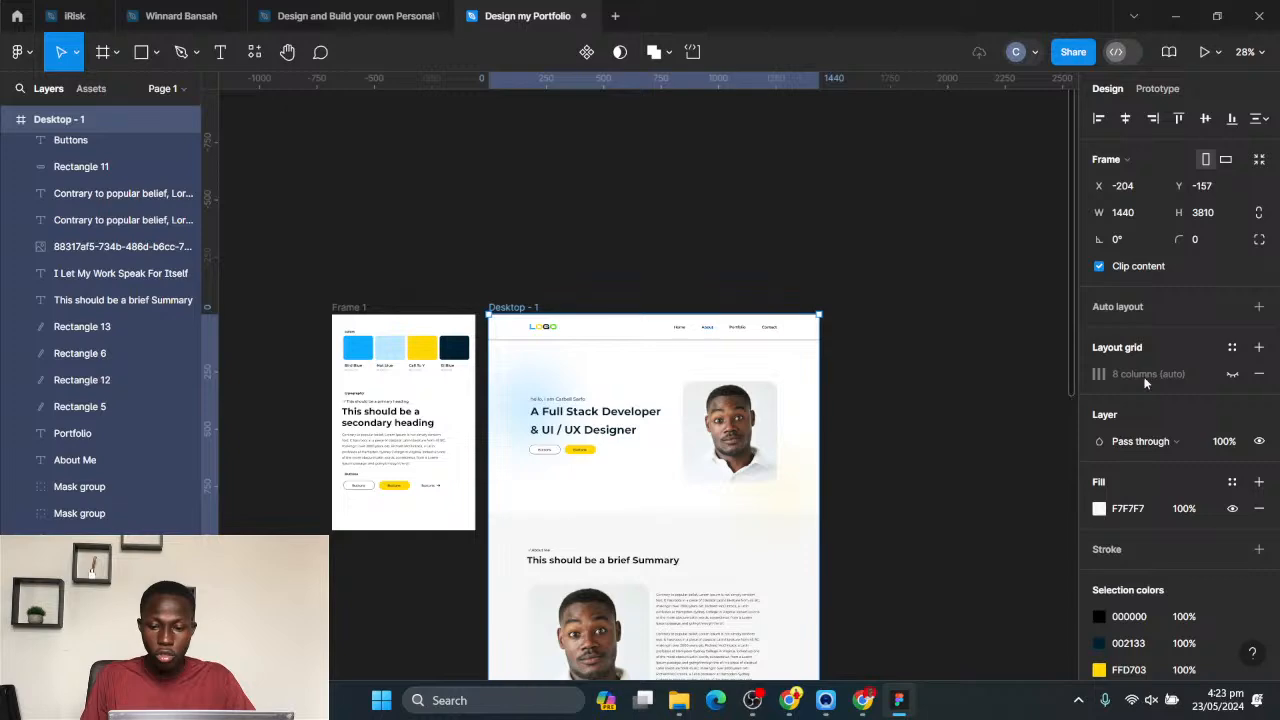
pyautogui.click(1232, 374)
# - Enlarge the hero section image to about 525 × 327 so its right edge meets the grid column
pyautogui.scroll(-5, 766, 383)
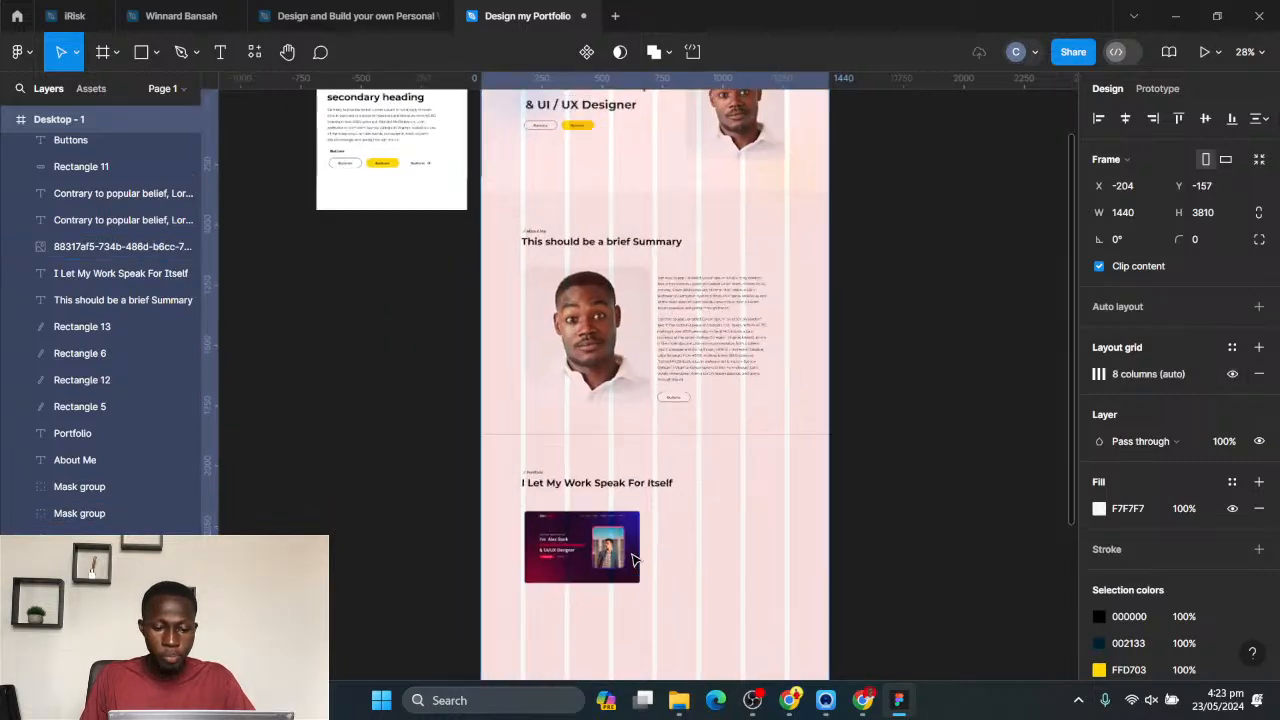
pyautogui.scroll(4, 680, 449)
pyautogui.click(608, 443)
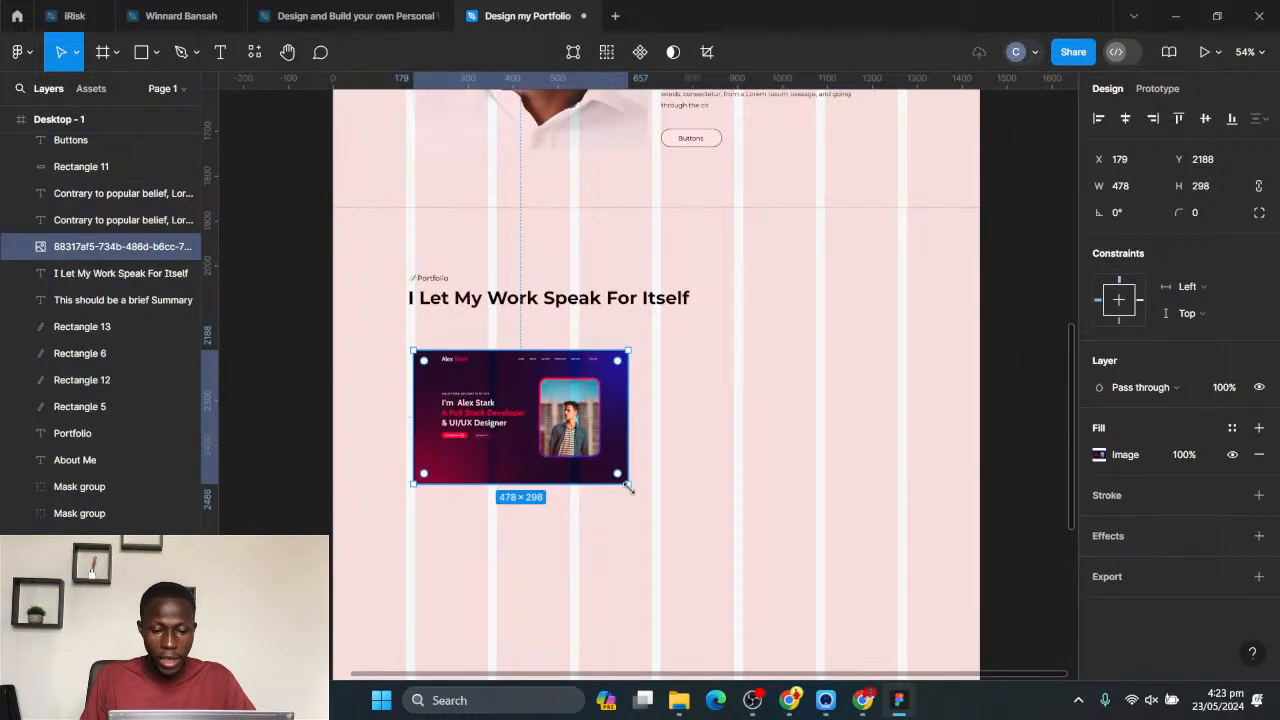
pyautogui.moveTo(625, 485); pyautogui.dragTo(638, 495)
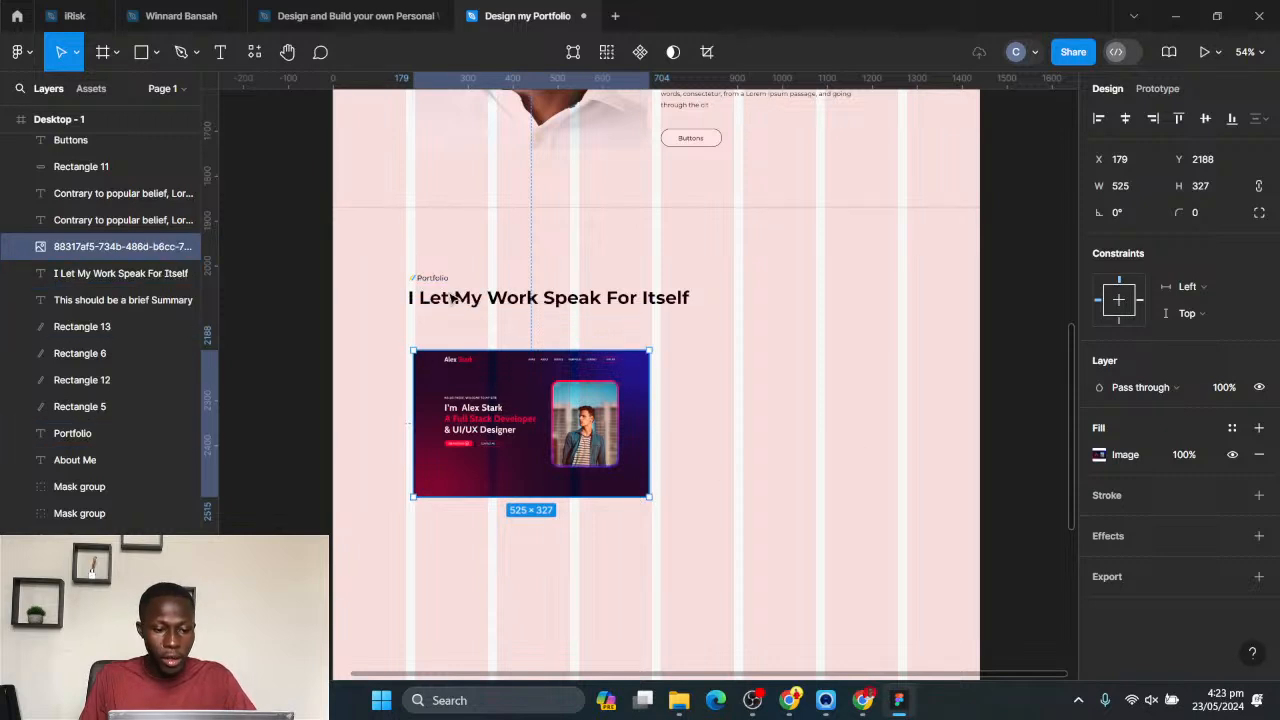
# - Shift the Portfolio label and heading slightly right to align with the grid column and the image's left edge
pyautogui.moveTo(397, 241); pyautogui.dragTo(489, 299)
pyautogui.click(779, 447)
pyautogui.scroll(-2, 611, 417)
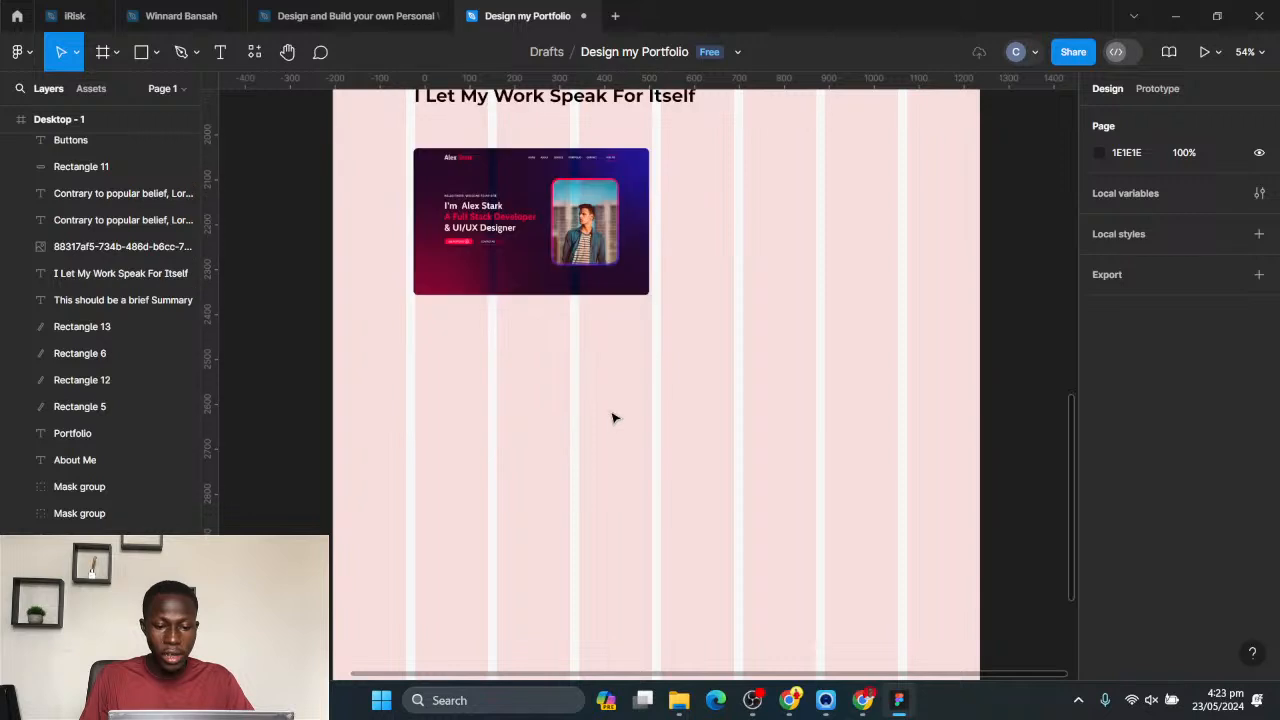
pyautogui.scroll(2, 611, 419)
pyautogui.moveTo(699, 302); pyautogui.dragTo(769, 489)
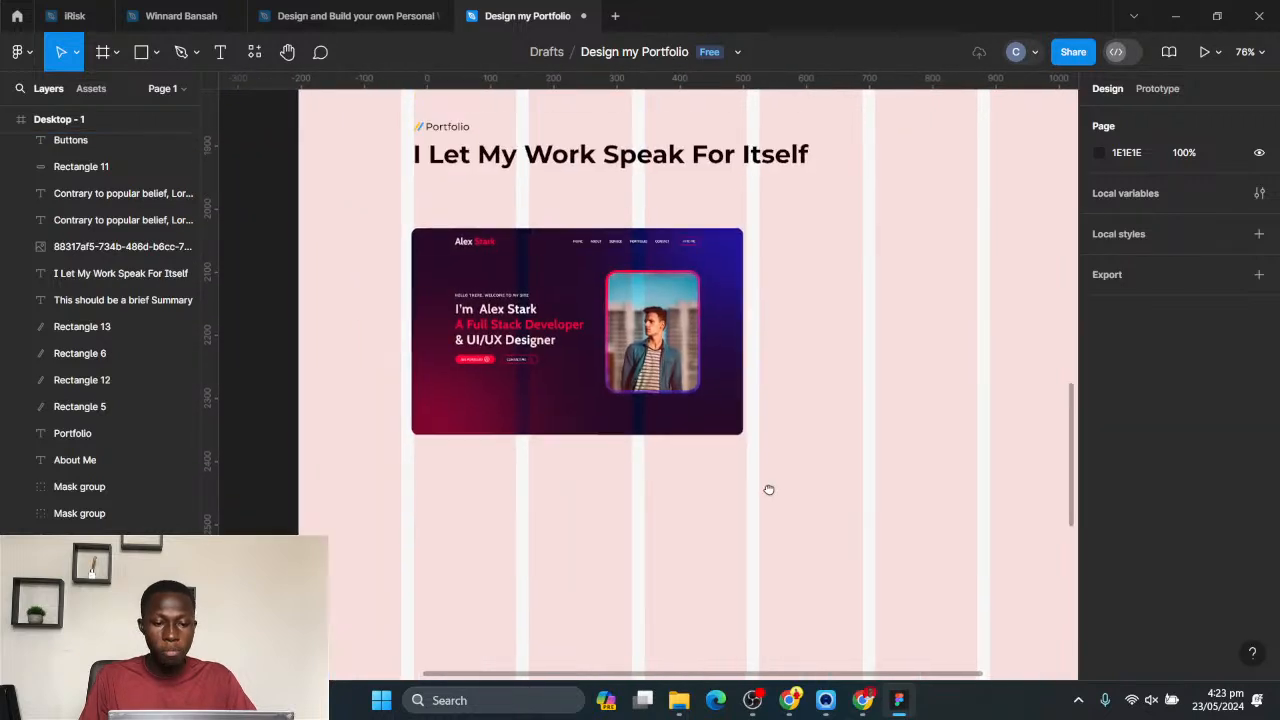
# - Add the caption text "Project Done" below the hero section image in the Portfolio section
pyautogui.click(510, 162)
pyautogui.click(465, 512)
pyautogui.press('t')
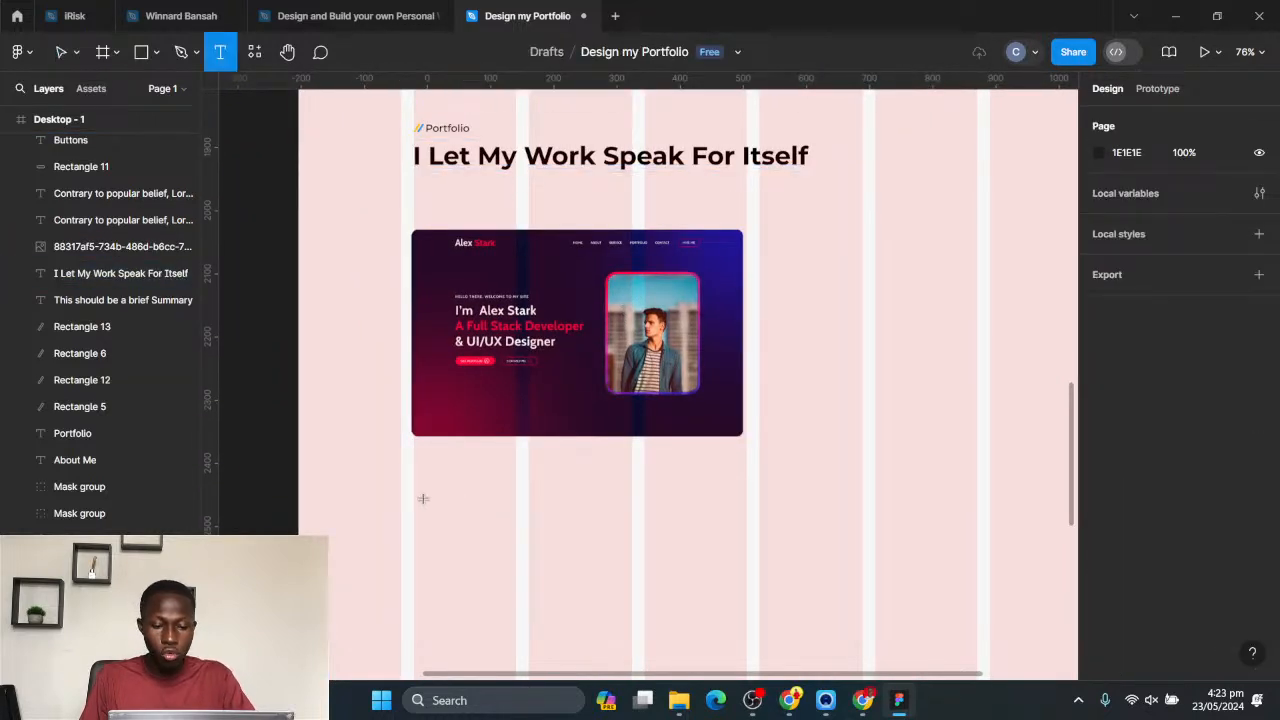
pyautogui.click(430, 477)
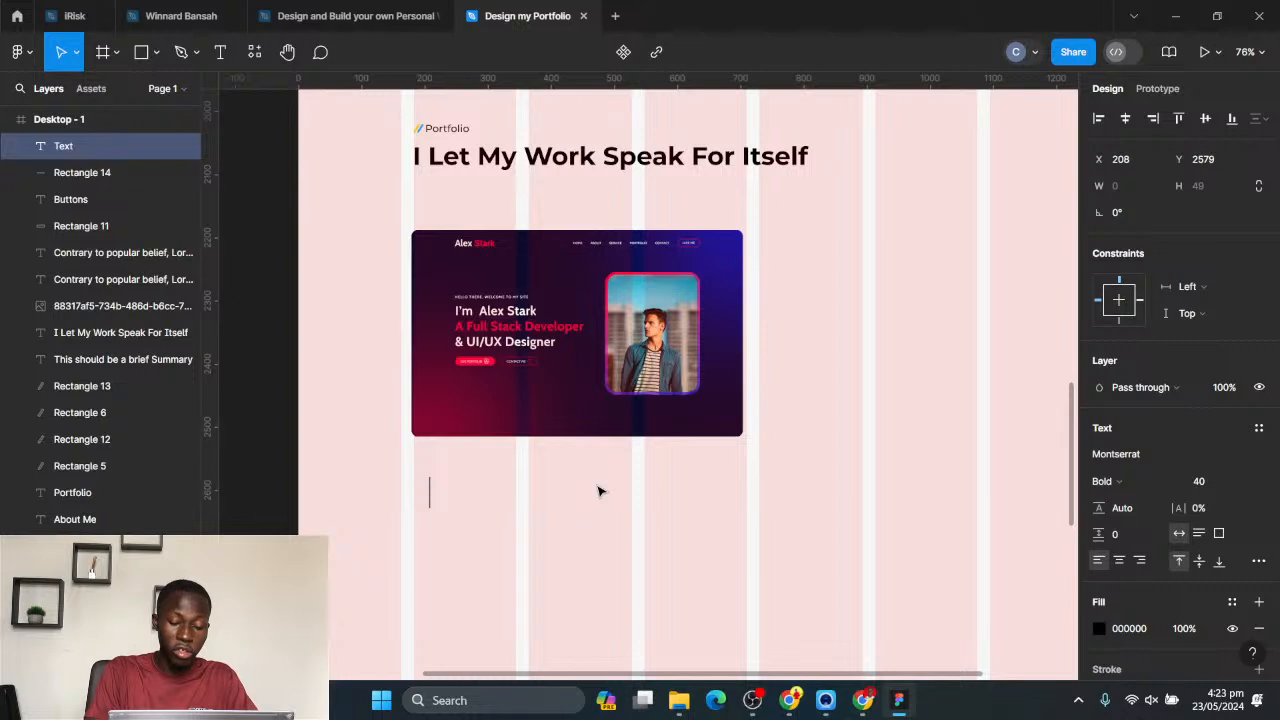
pyautogui.write('Project ')
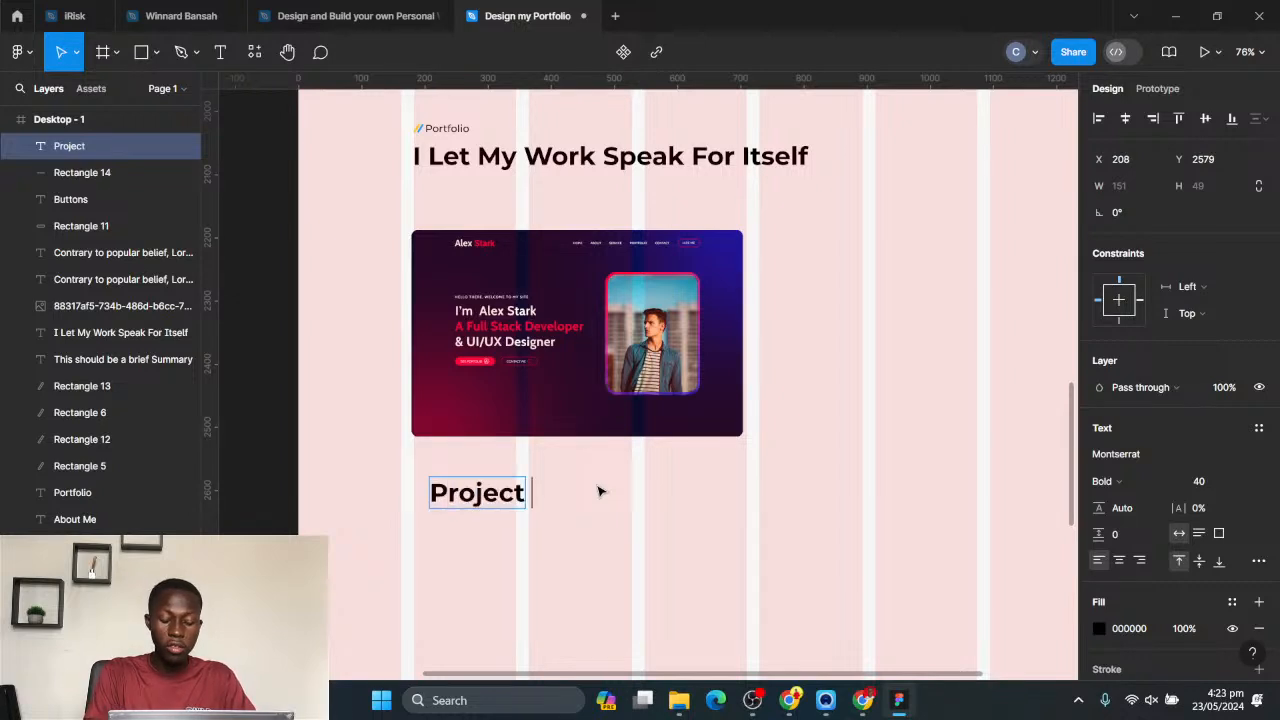
pyautogui.write('Do')
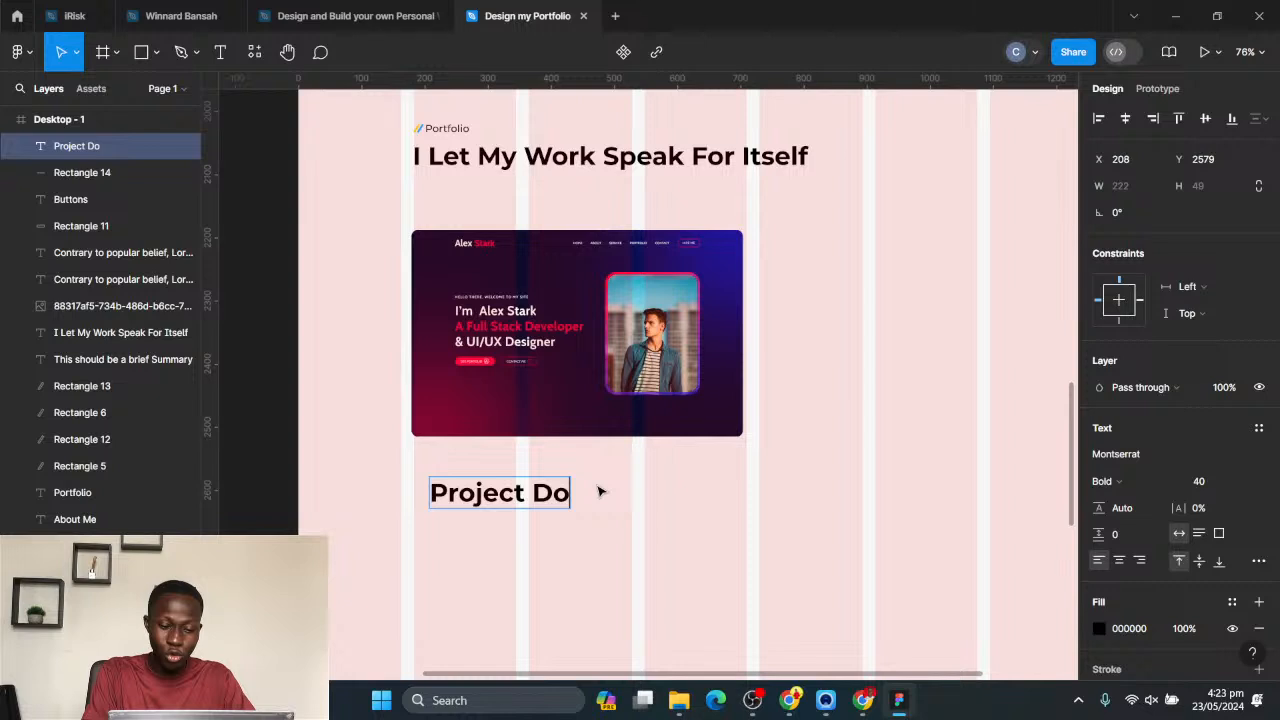
pyautogui.write('ne')
pyautogui.press('Escape')
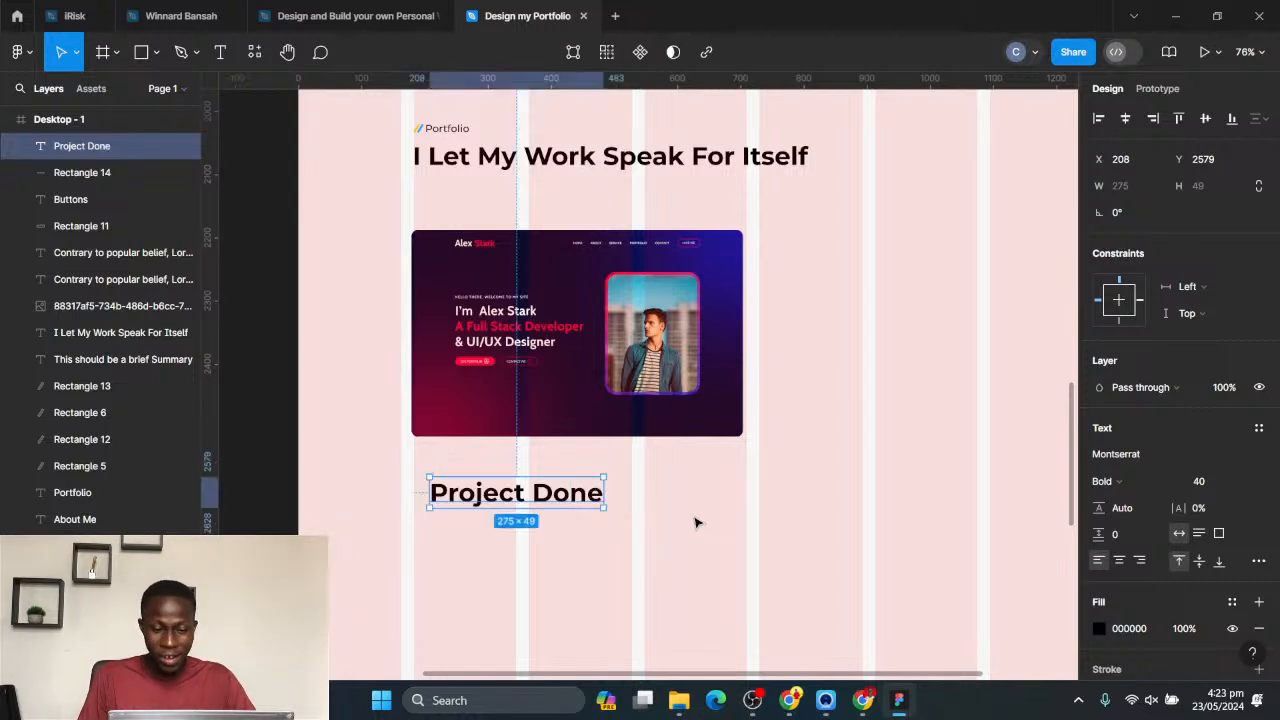
# - Set the Project Done caption's font size to 32 and align it close beneath the hero image's left edge
pyautogui.moveTo(474, 497); pyautogui.dragTo(453, 489)
pyautogui.click(1241, 484)
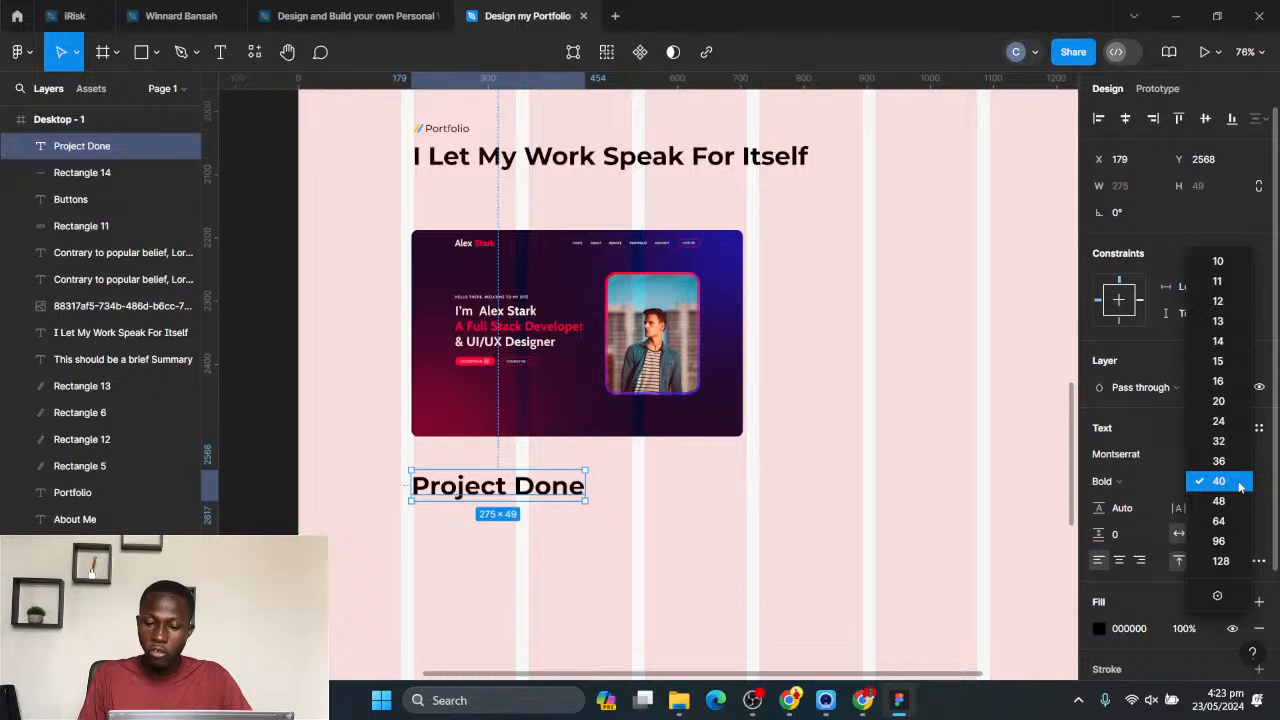
pyautogui.click(1220, 442)
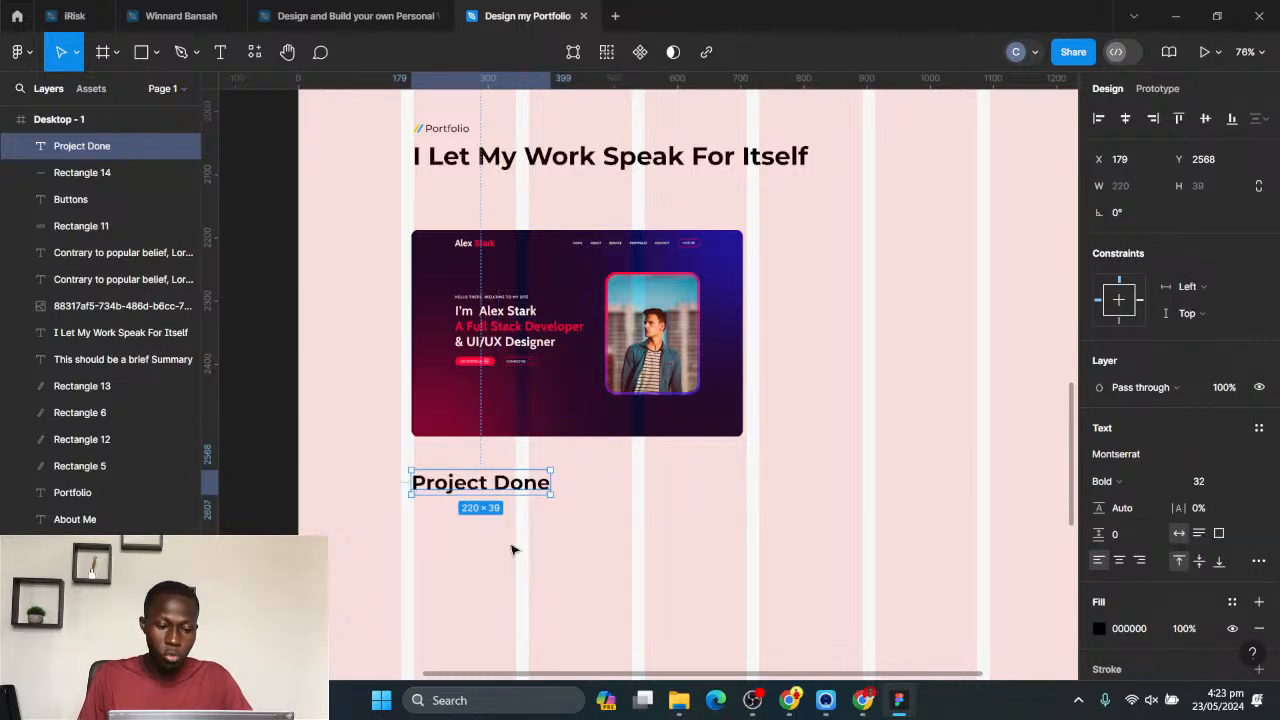
pyautogui.click(514, 545)
pyautogui.click(472, 484)
pyautogui.moveTo(472, 484); pyautogui.dragTo(458, 515)
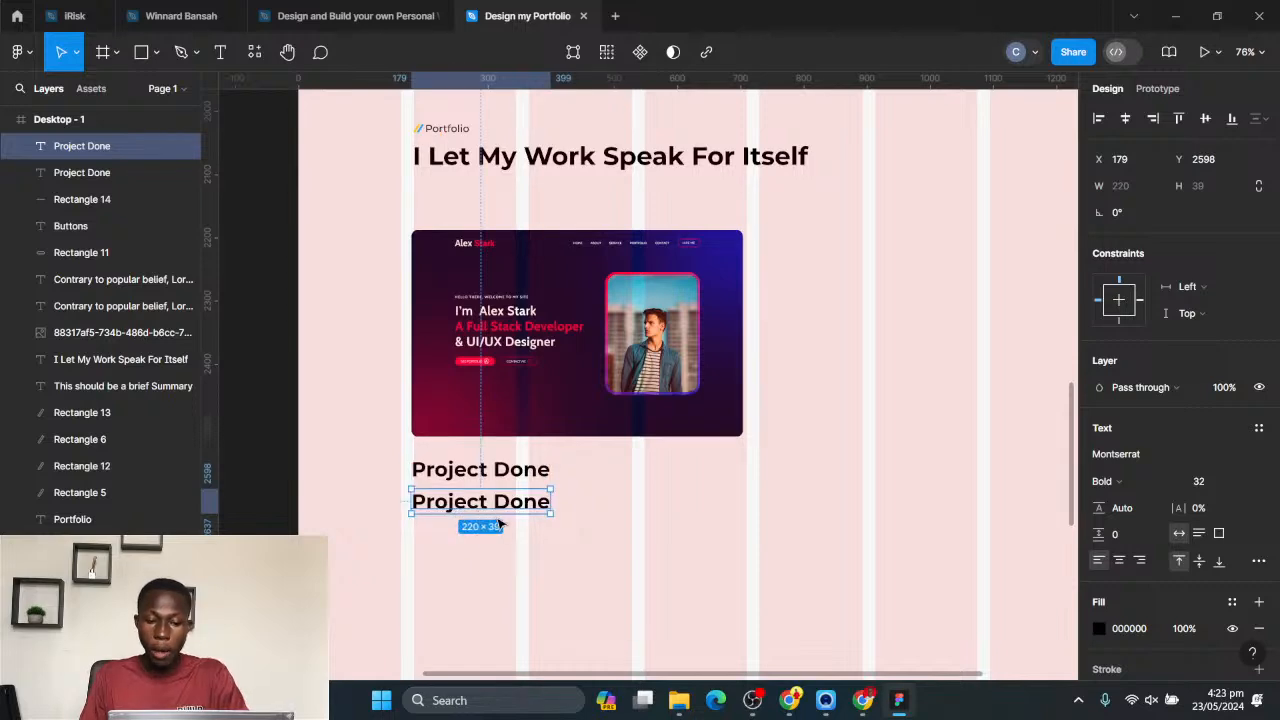
pyautogui.press('Delete')
# - Copy the plain Buttons text with its arrow from the style guide frame to below the Project Done caption
pyautogui.keyDown('ctrl'); pyautogui.scroll(-8, 498, 516); pyautogui.keyUp('ctrl')
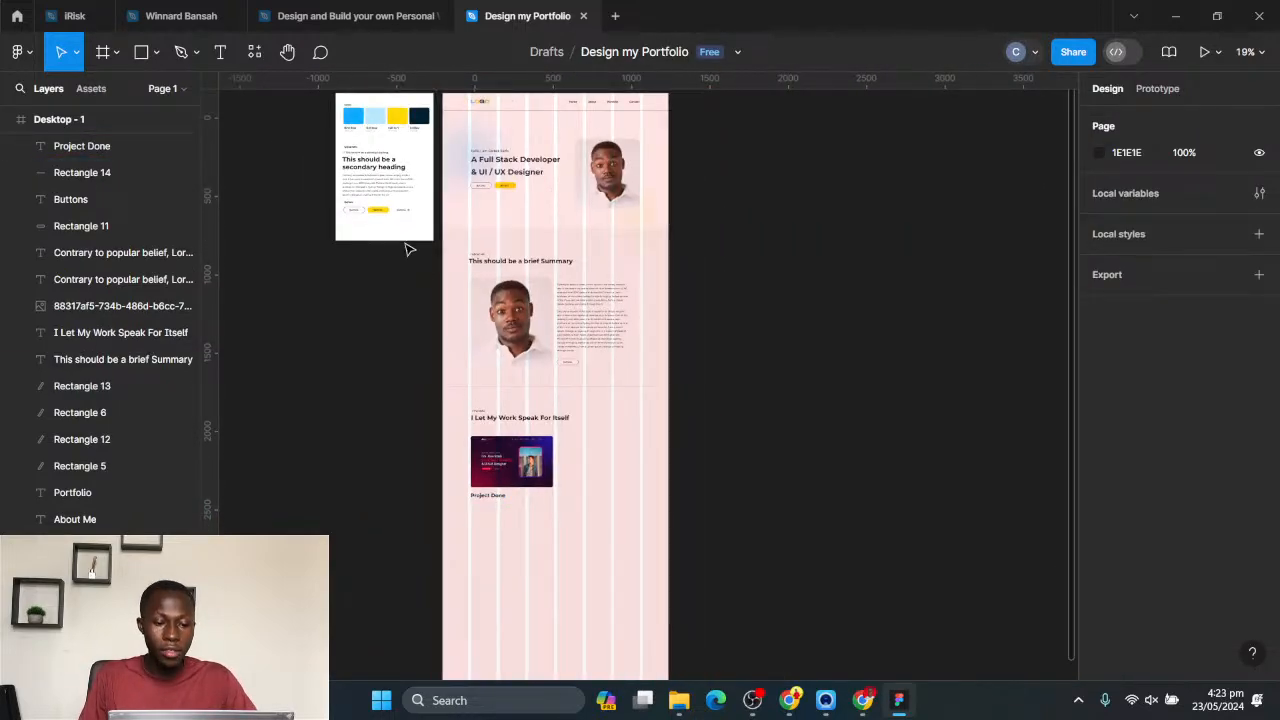
pyautogui.keyDown('ctrl'); pyautogui.scroll(2, 383, 222); pyautogui.keyUp('ctrl')
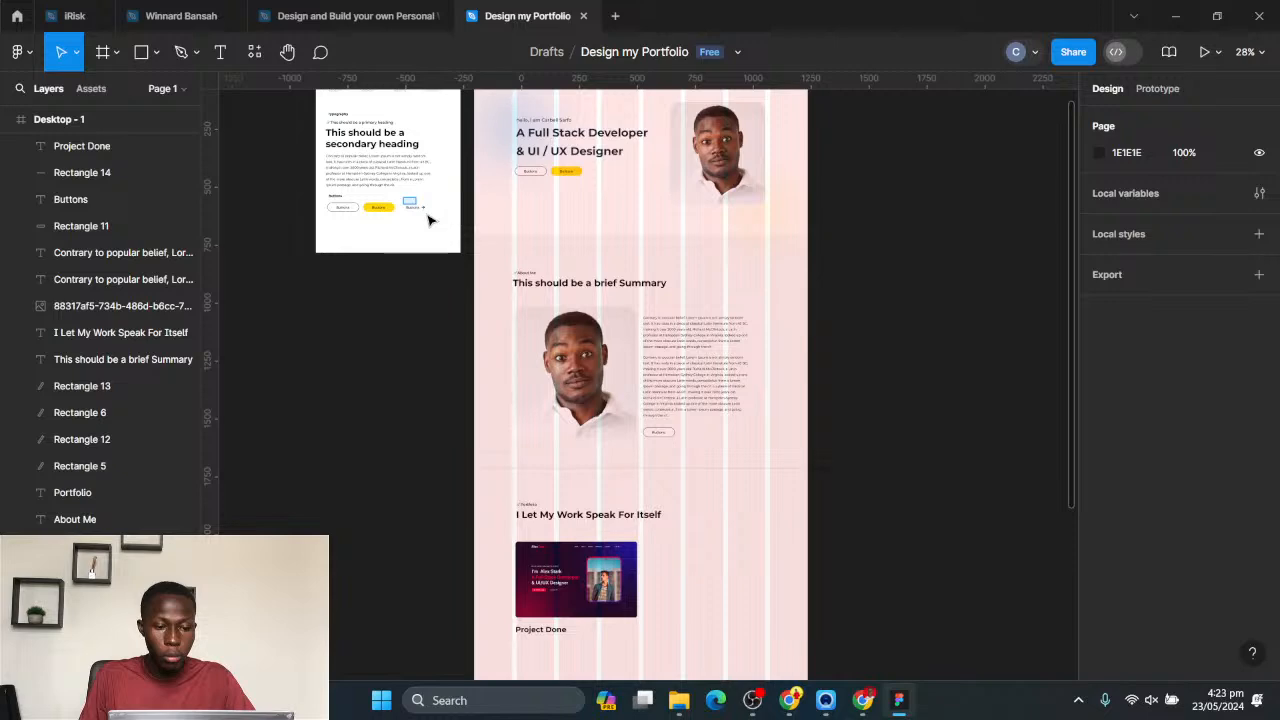
pyautogui.click(420, 210)
pyautogui.keyDown('shift'); pyautogui.click(420, 209); pyautogui.keyUp('shift')
pyautogui.keyDown('ctrl'); pyautogui.scroll(3, 420, 215); pyautogui.keyUp('ctrl')
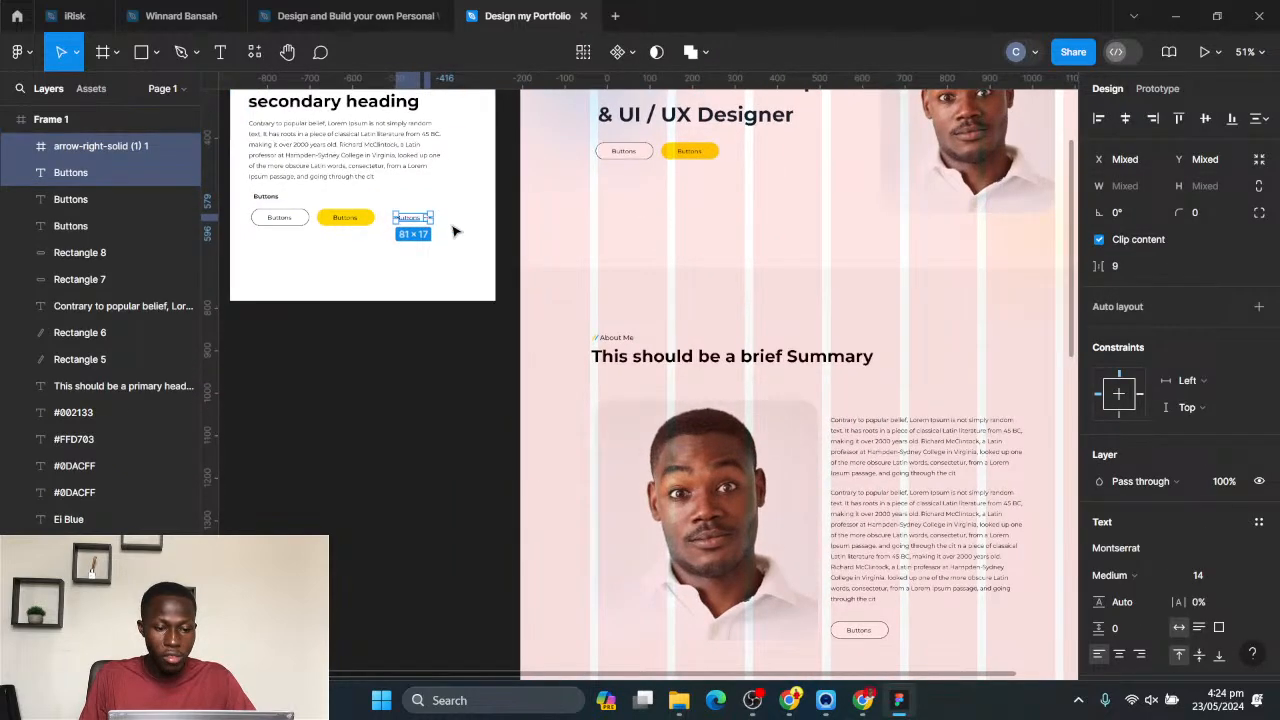
pyautogui.keyDown('ctrl'); pyautogui.scroll(1, 410, 215); pyautogui.keyUp('ctrl')
pyautogui.click(403, 206)
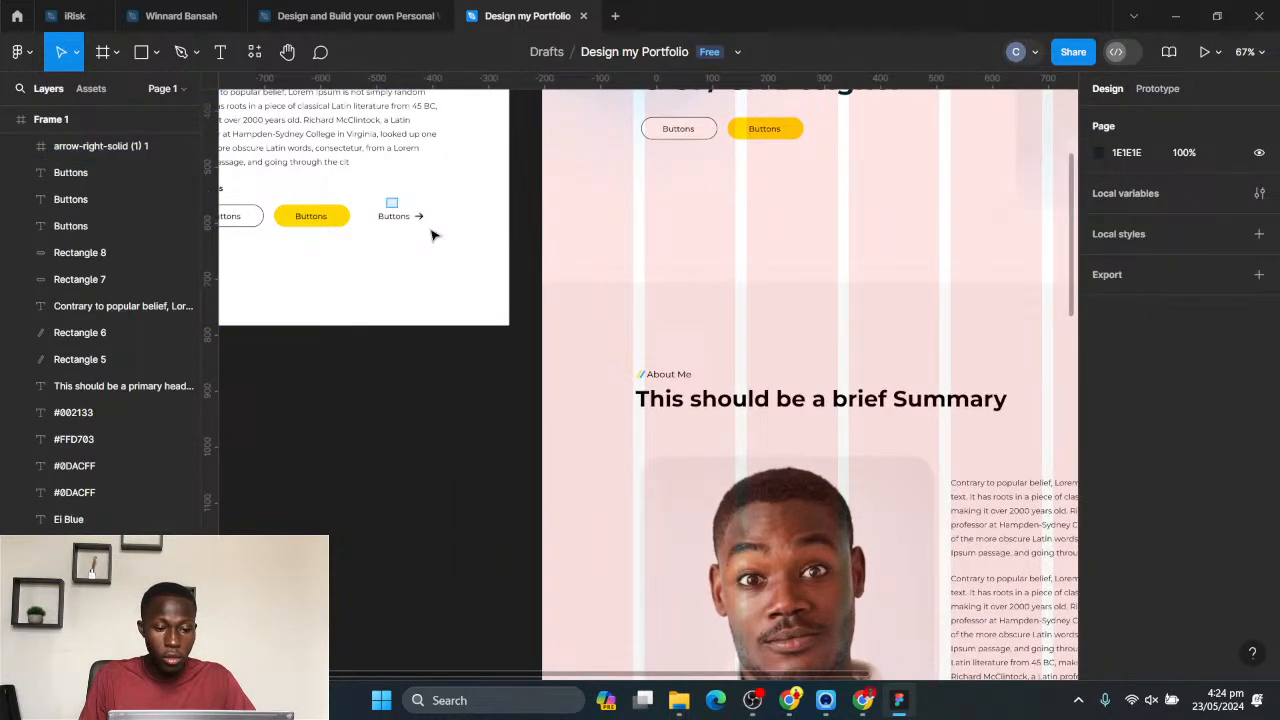
pyautogui.click(395, 216)
pyautogui.keyDown('shift'); pyautogui.click(419, 216); pyautogui.keyUp('shift')
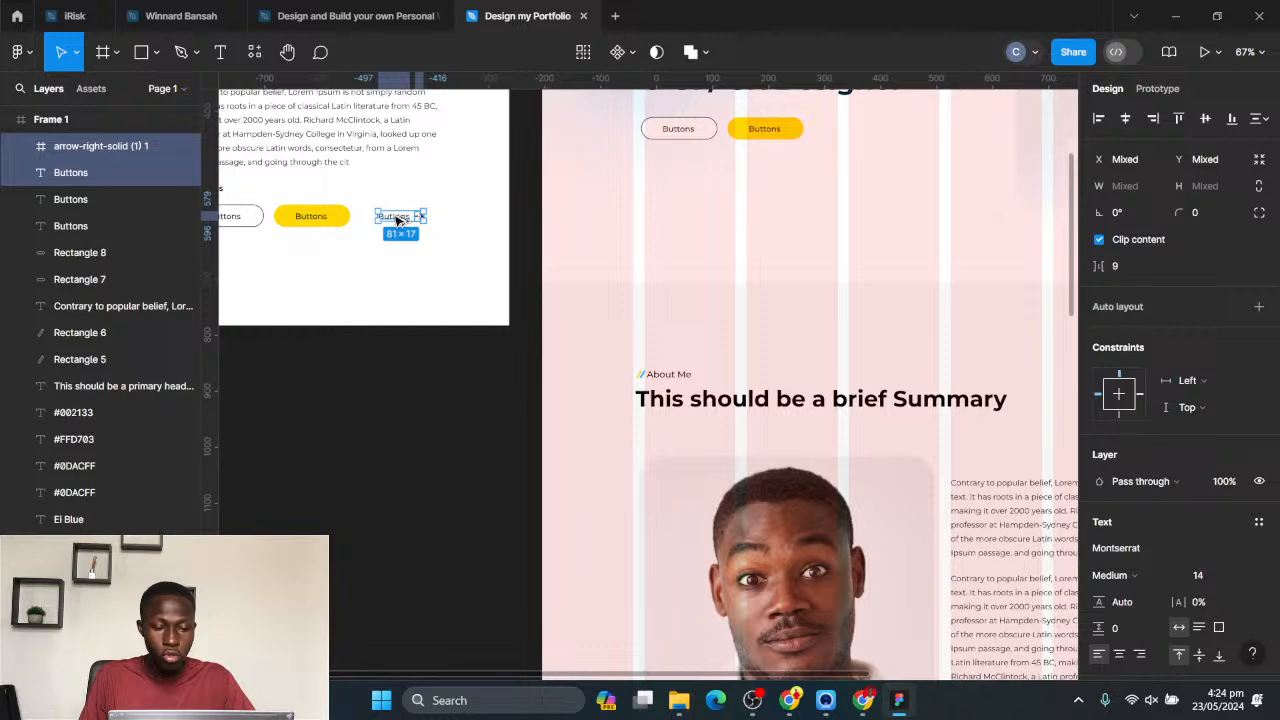
pyautogui.keyDown('alt'); pyautogui.moveTo(397, 220); pyautogui.dragTo(660, 510); pyautogui.keyUp('alt')
pyautogui.click(785, 515)
# - Shift the copied arrow right to make room and change the link text beside it to "Live Preview"
pyautogui.scroll(3, 675, 522)
pyautogui.scroll(5, 675, 526)
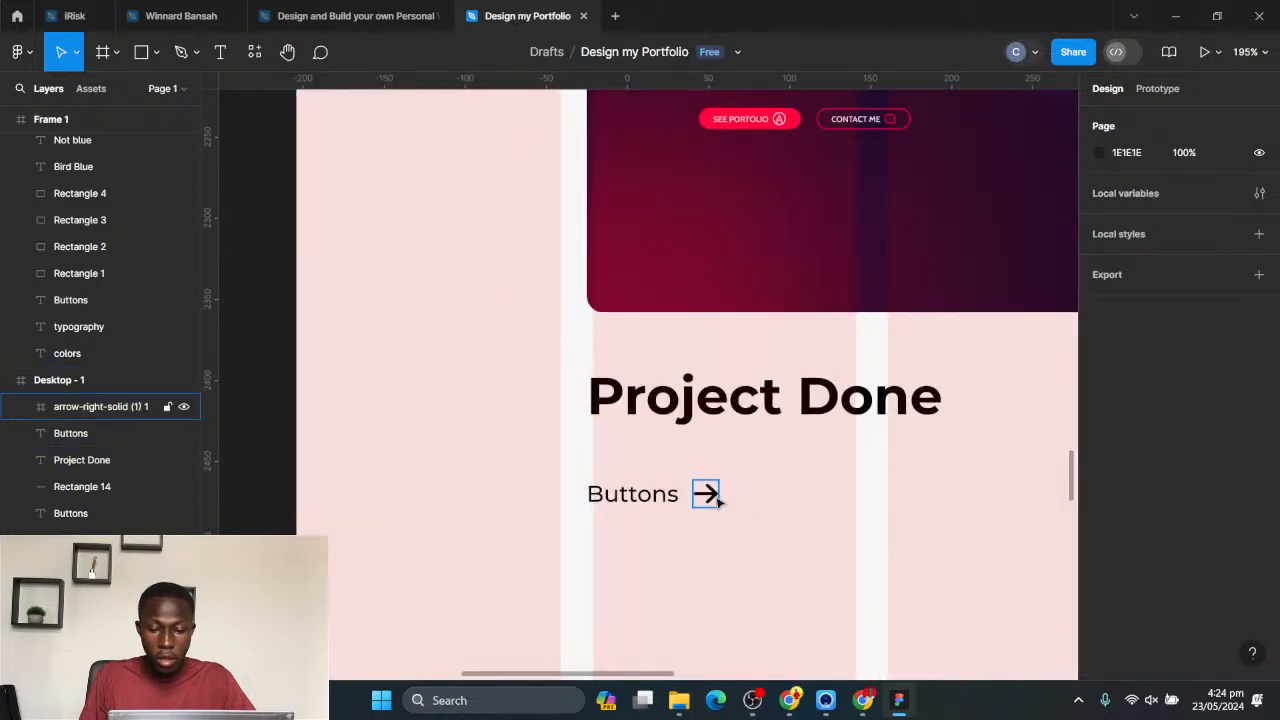
pyautogui.click(706, 492)
pyautogui.hotkey('shift', 'Right')
pyautogui.hotkey('shift', 'Right')
pyautogui.hotkey('shift', 'Right')
pyautogui.click(660, 494)
pyautogui.doubleClick(660, 494)
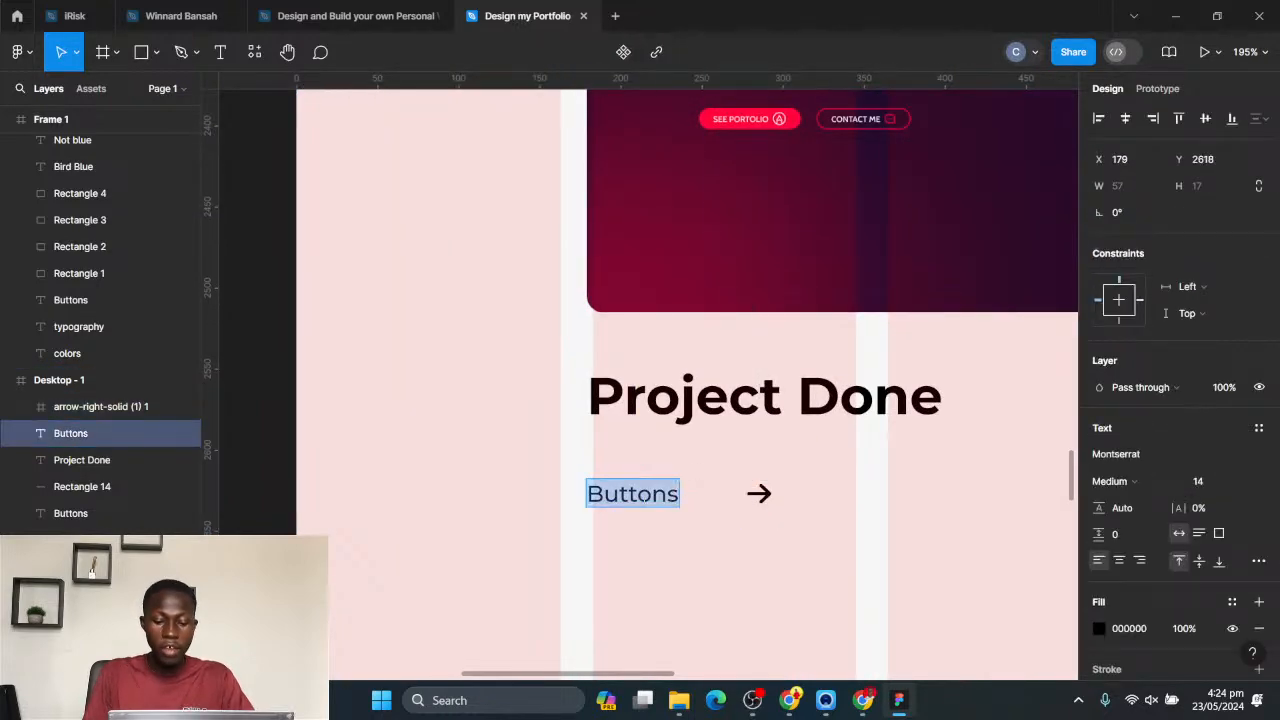
pyautogui.write('Live')
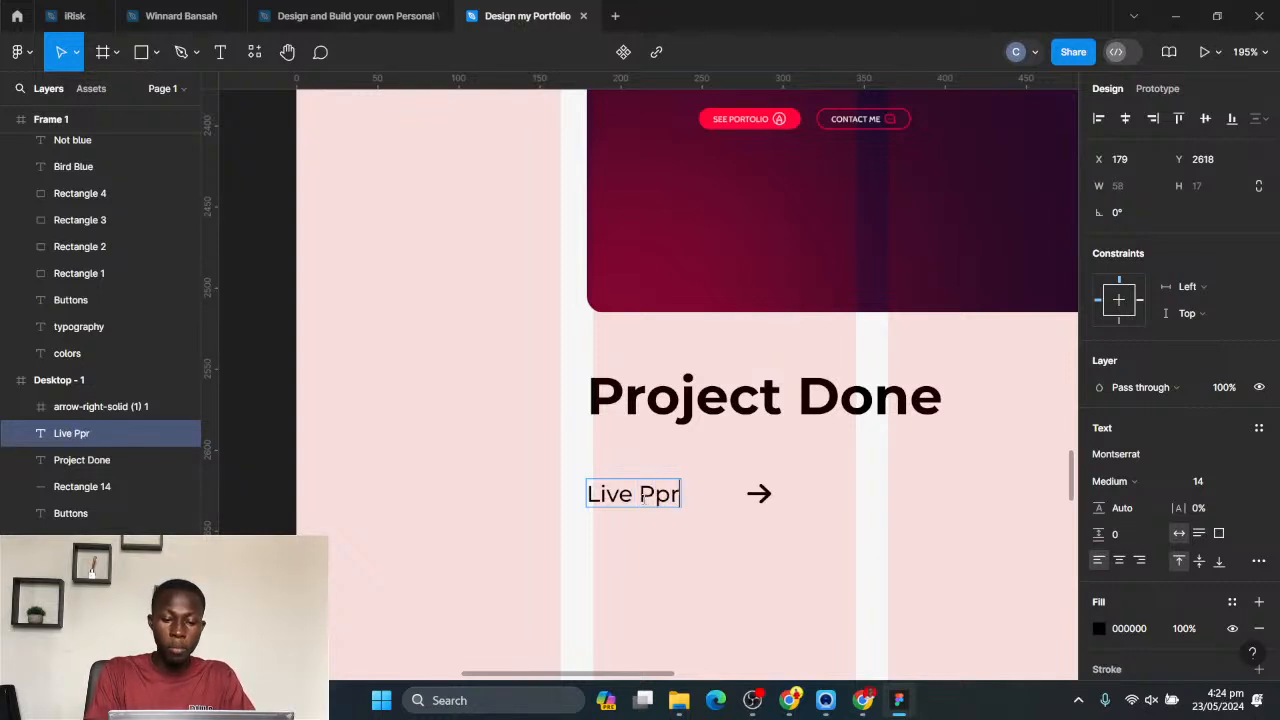
pyautogui.write('Preview')
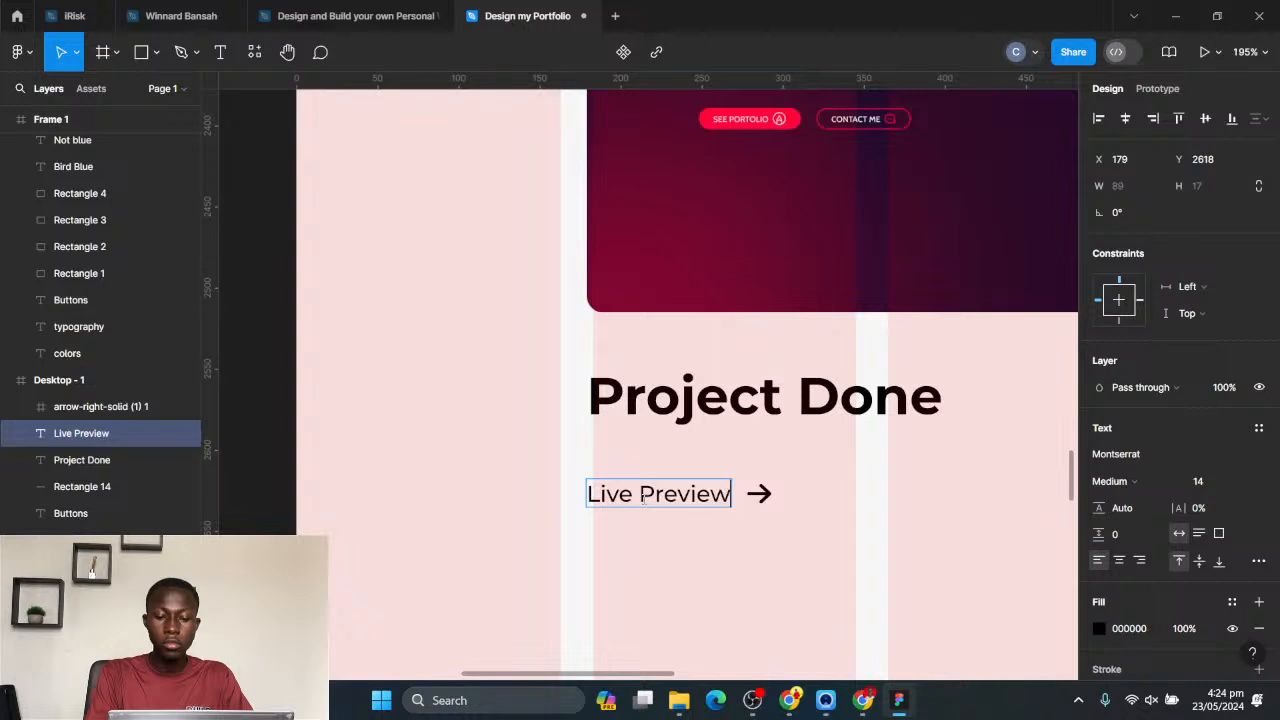
pyautogui.press('Escape')
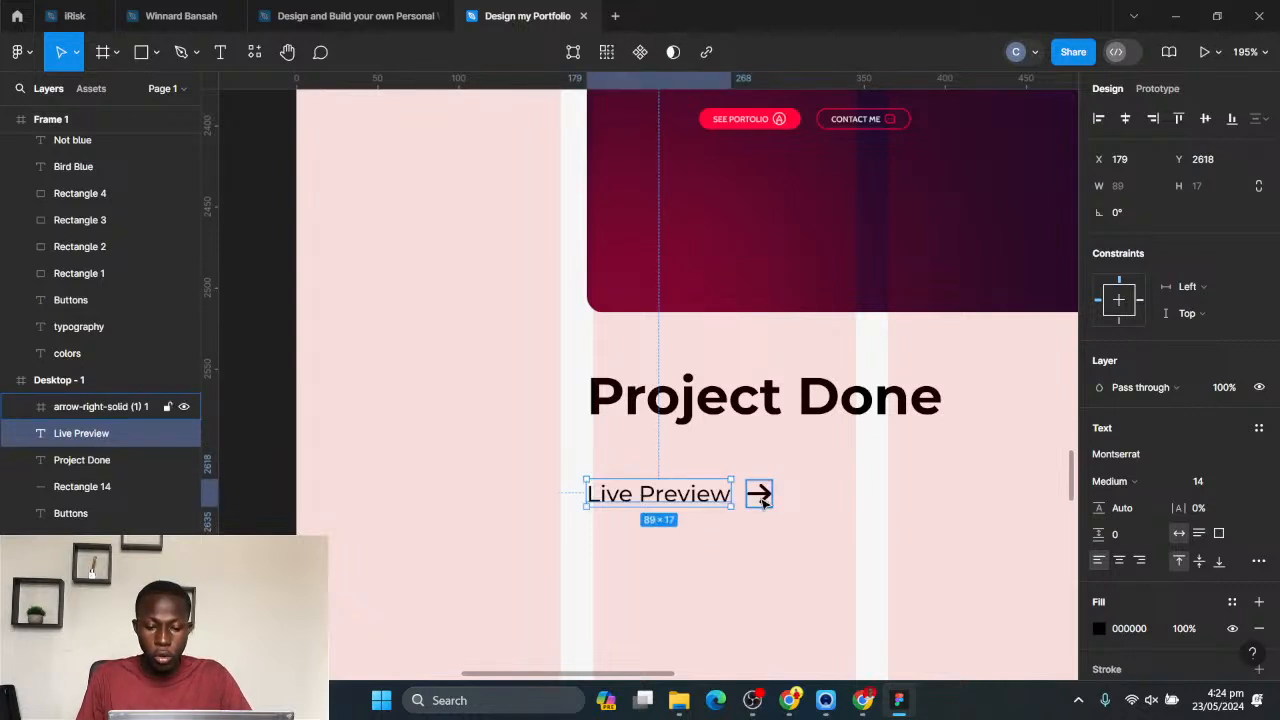
# - Move the Live Preview text and arrow together up, closer beneath the Project Done caption
pyautogui.keyDown('shift'); pyautogui.click(759, 496); pyautogui.keyUp('shift')
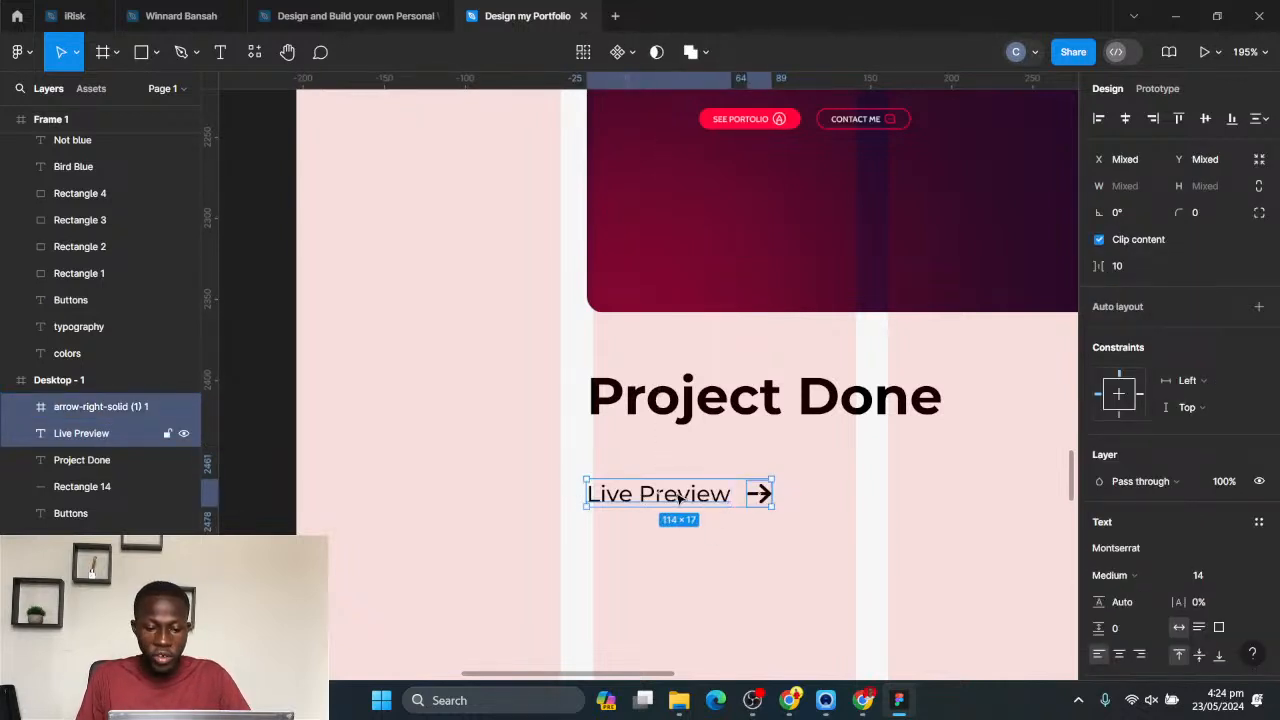
pyautogui.moveTo(678, 497)
pyautogui.mouseDown()
pyautogui.moveTo(690, 495)
pyautogui.moveTo(678, 482)
pyautogui.mouseUp()
pyautogui.click(834, 506)
pyautogui.scroll(-5, 840, 527)
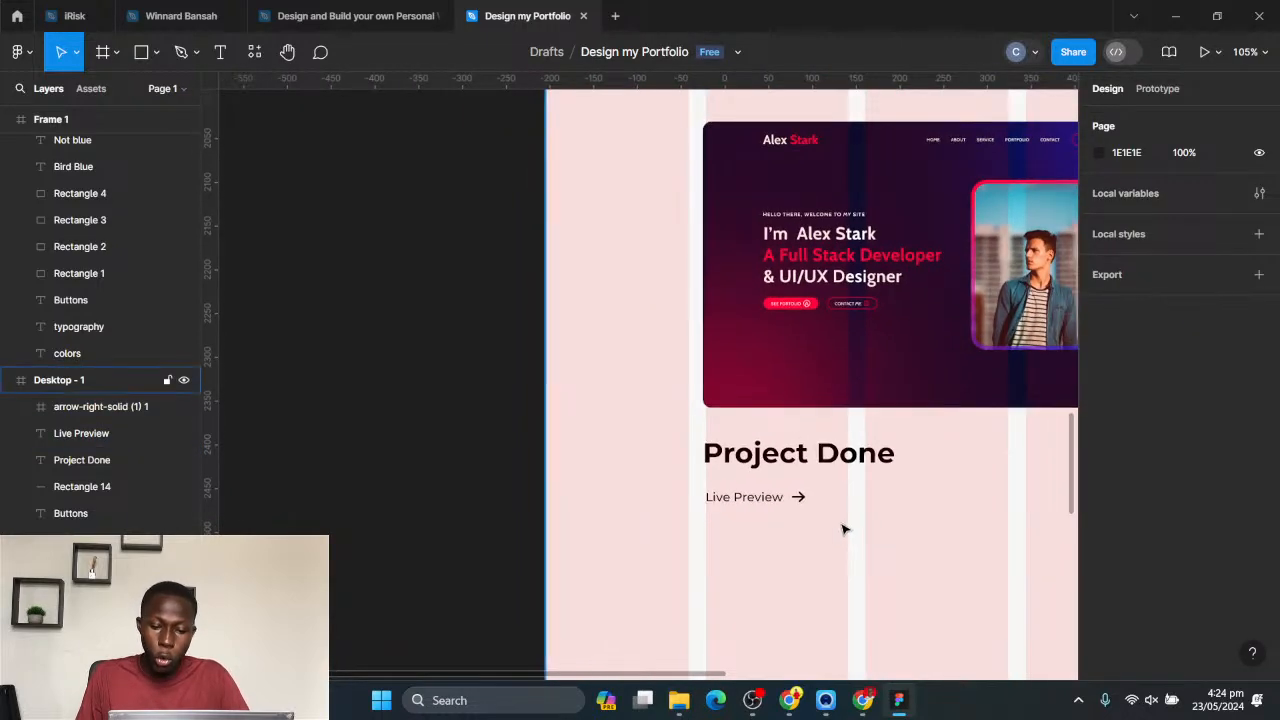
pyautogui.scroll(-3, 850, 533)
pyautogui.hscroll(2, 790, 535)
pyautogui.click(738, 513)
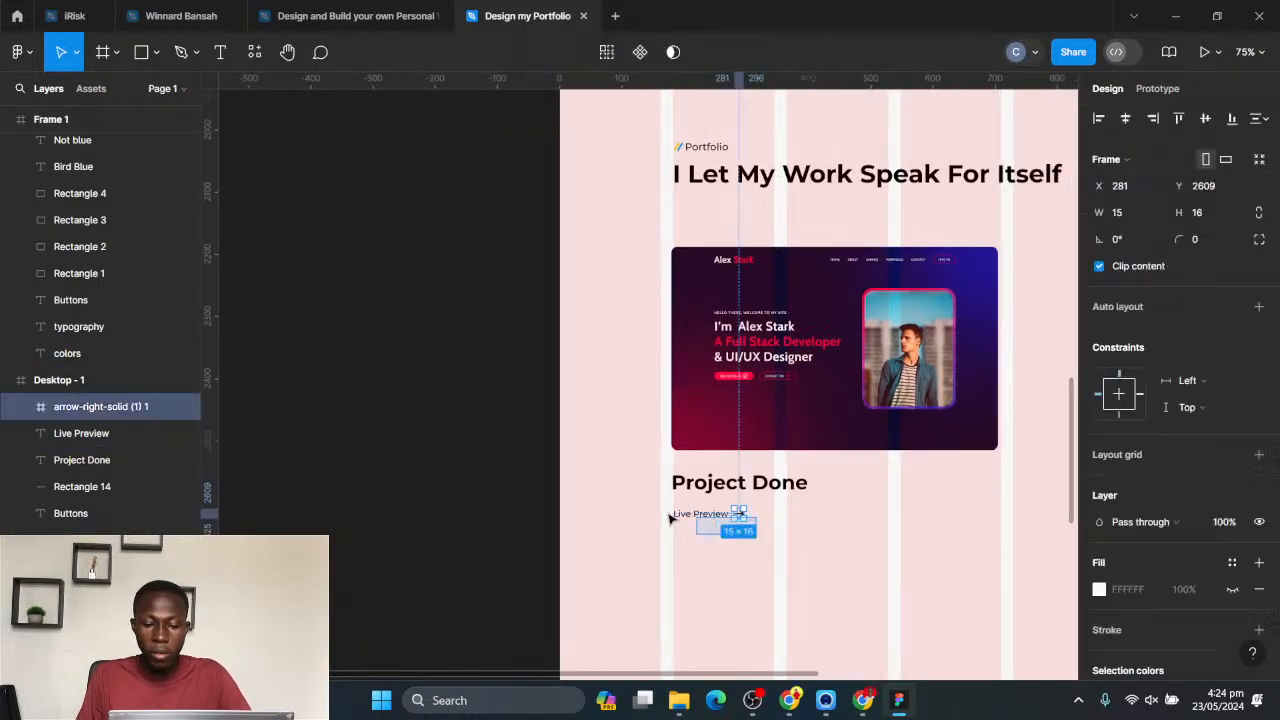
pyautogui.keyDown('shift'); pyautogui.click(672, 515); pyautogui.keyUp('shift')
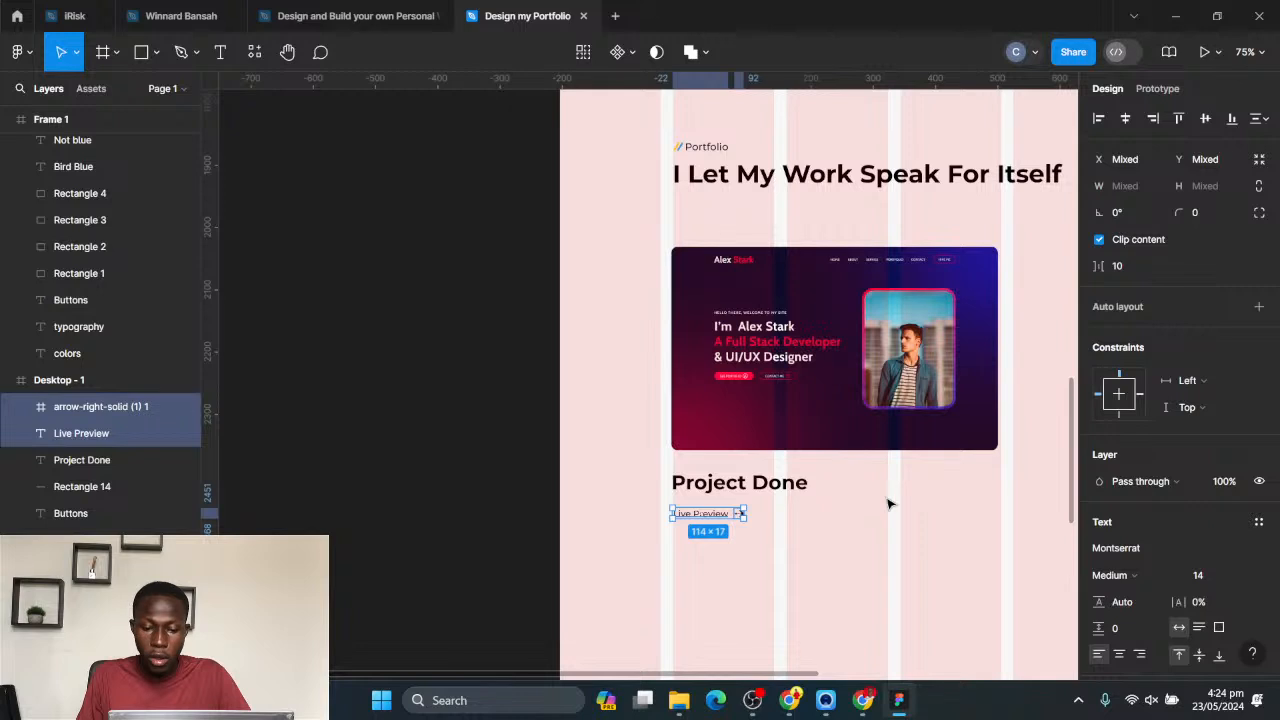
pyautogui.moveTo(759, 545); pyautogui.dragTo(678, 516)
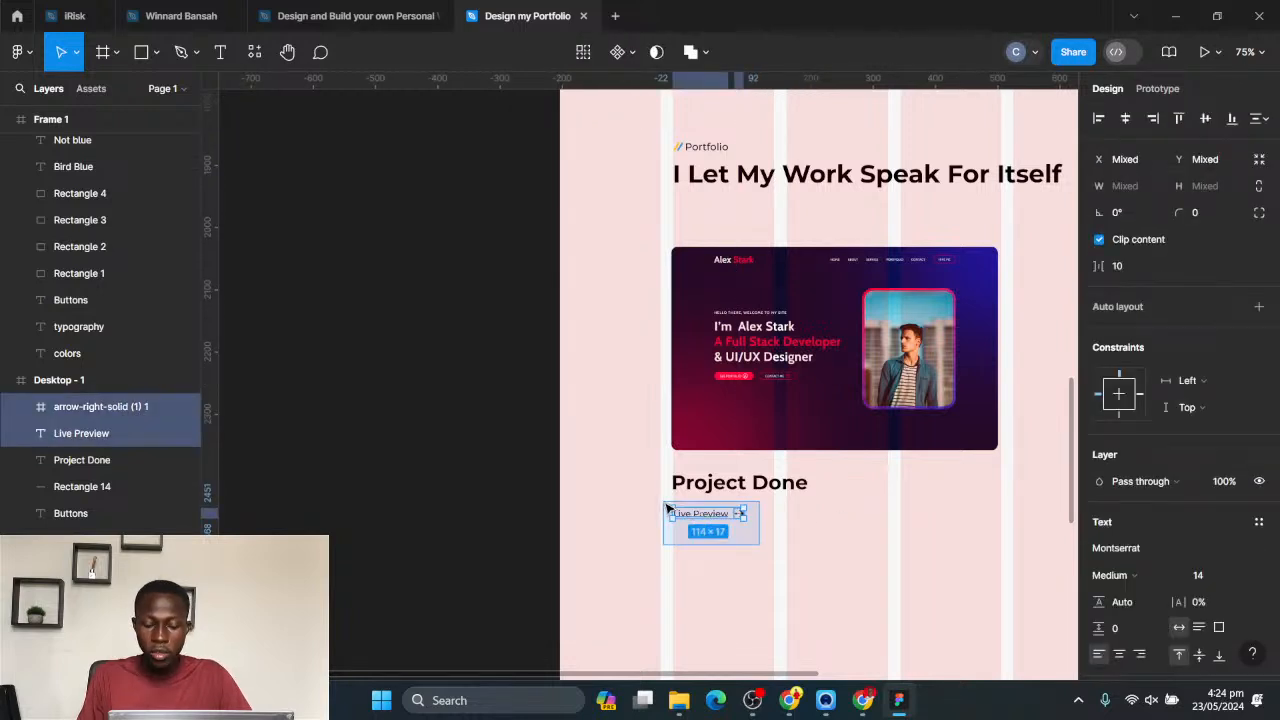
pyautogui.press('Up')
pyautogui.press('Up')
pyautogui.press('Up')
pyautogui.press('Up')
pyautogui.press('Up')
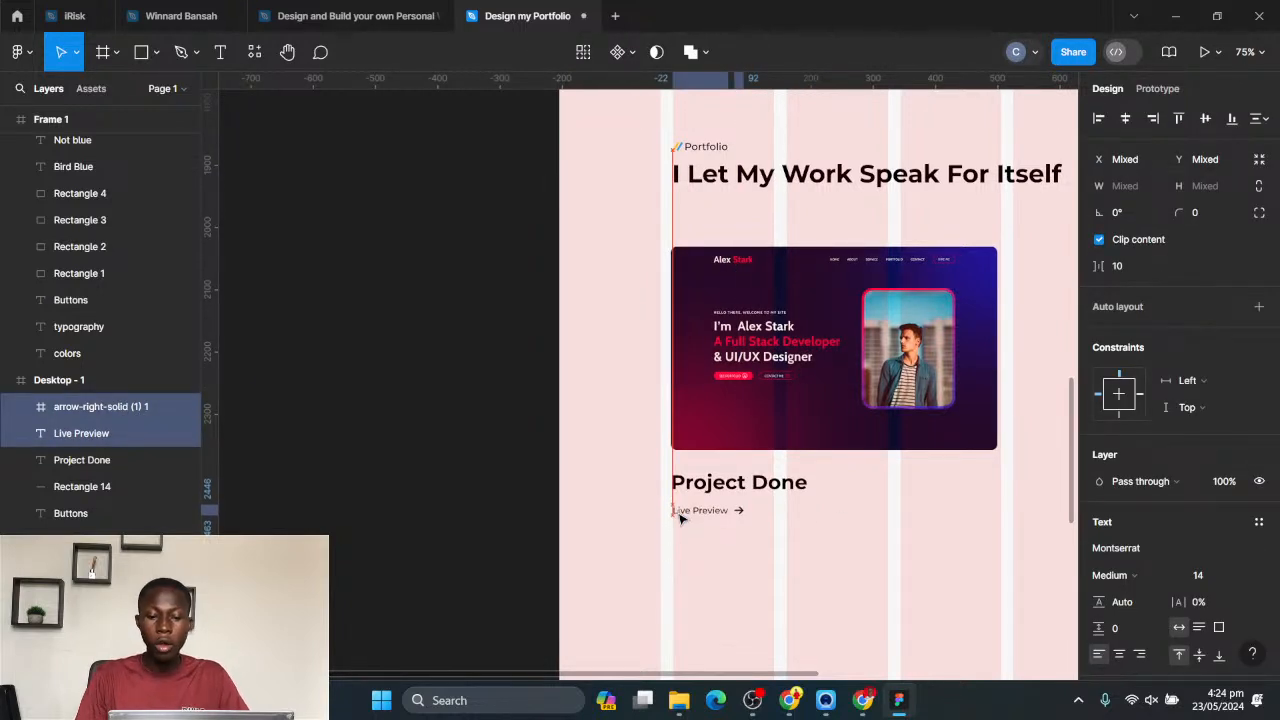
# - Nudge the Live Preview link slightly higher, and shift the caption and link together closer to the hero image
pyautogui.scroll(-2, 745, 532)
pyautogui.moveTo(899, 508); pyautogui.dragTo(711, 452)
pyautogui.click(577, 491)
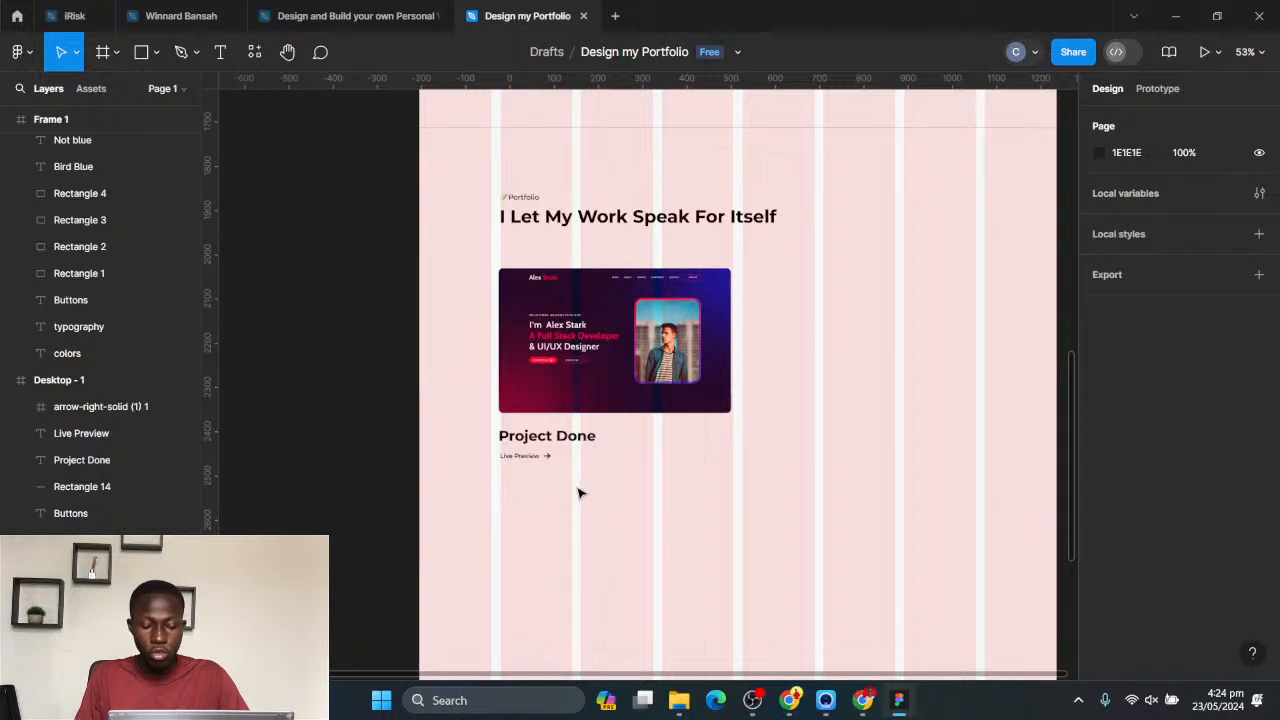
pyautogui.moveTo(590, 492); pyautogui.dragTo(476, 456)
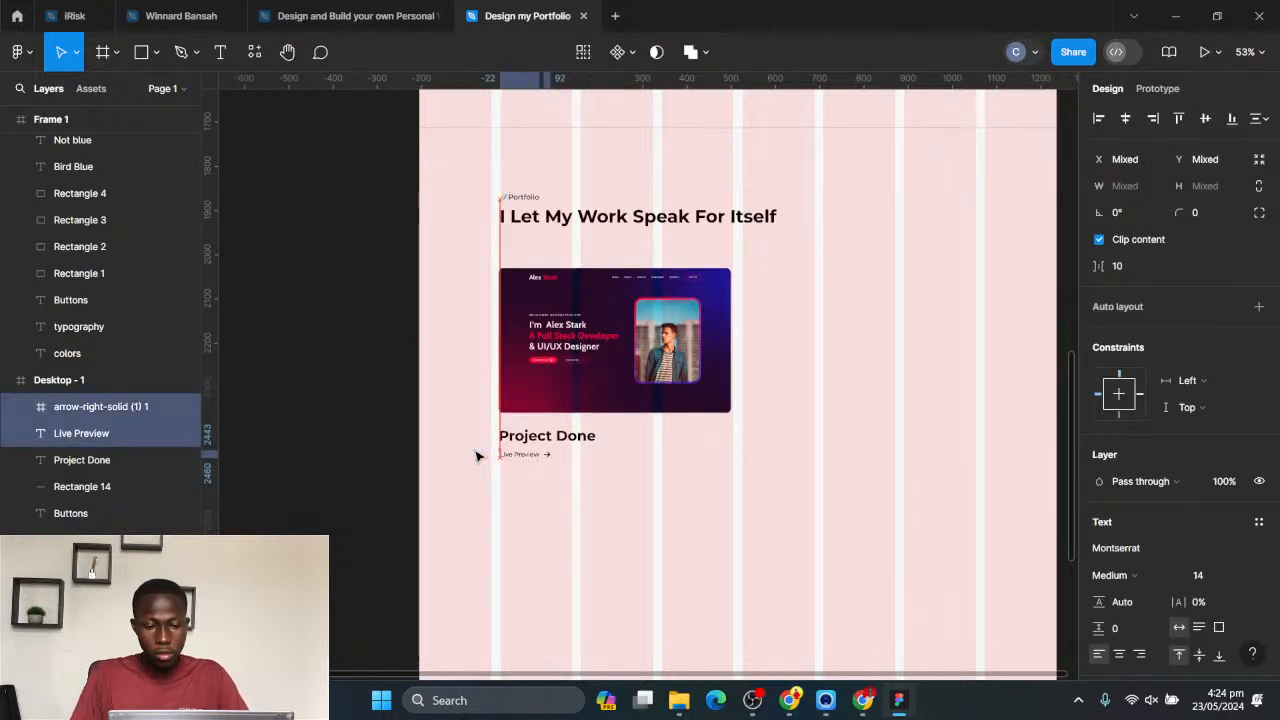
pyautogui.moveTo(606, 508); pyautogui.dragTo(462, 422)
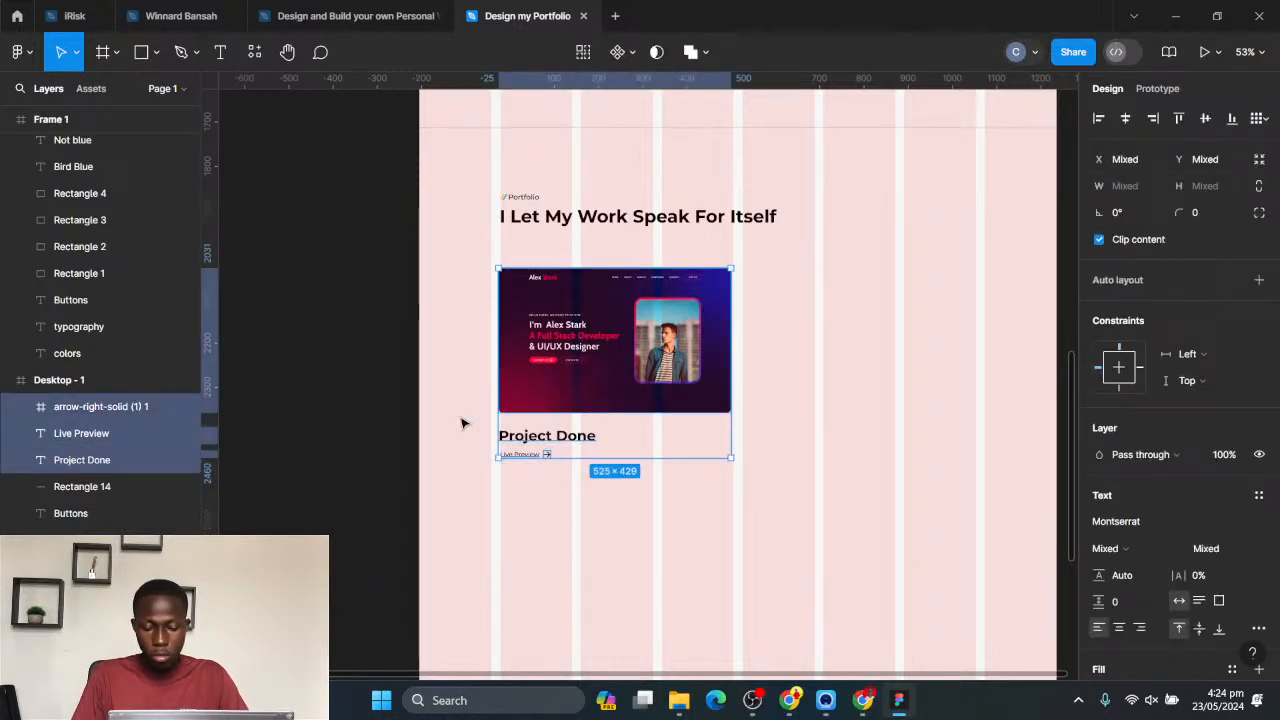
pyautogui.moveTo(634, 493); pyautogui.dragTo(470, 429)
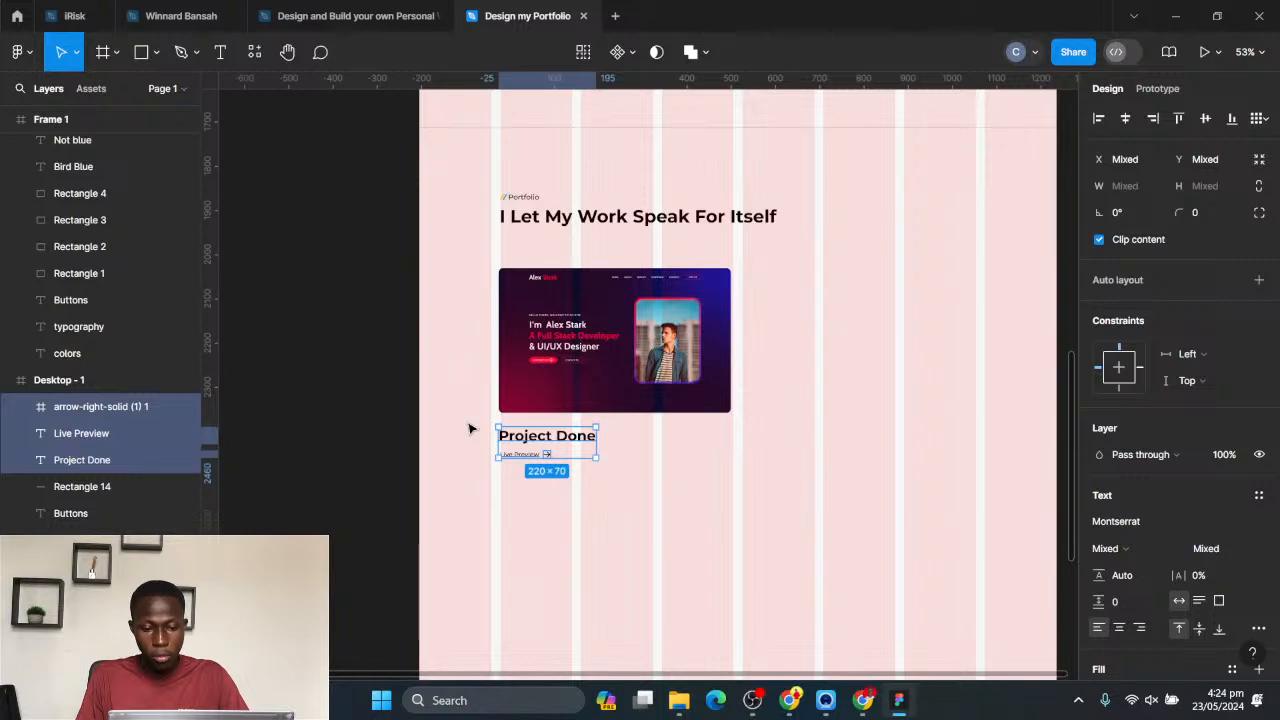
pyautogui.click(726, 539)
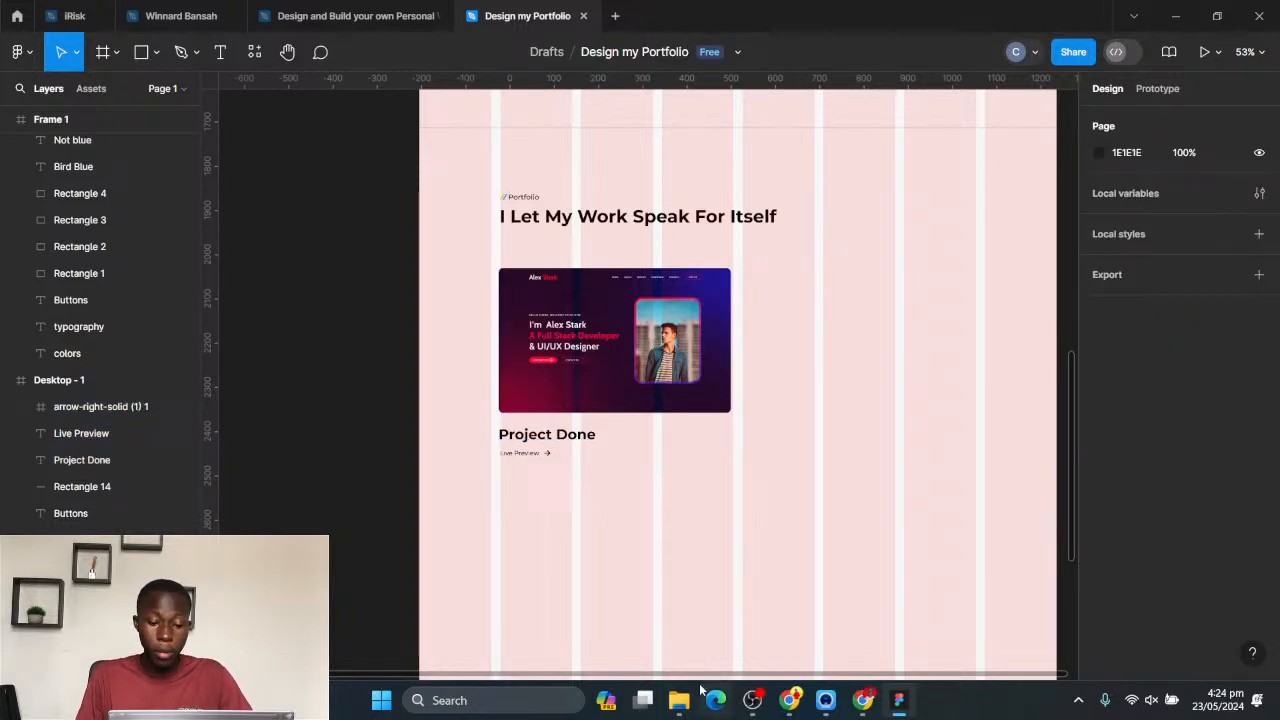
# - Insert the purple UI & UX Designer PNG from the Downloads folder and place it to the right of the hero image
pyautogui.moveTo(679, 700)
pyautogui.click(527, 590)
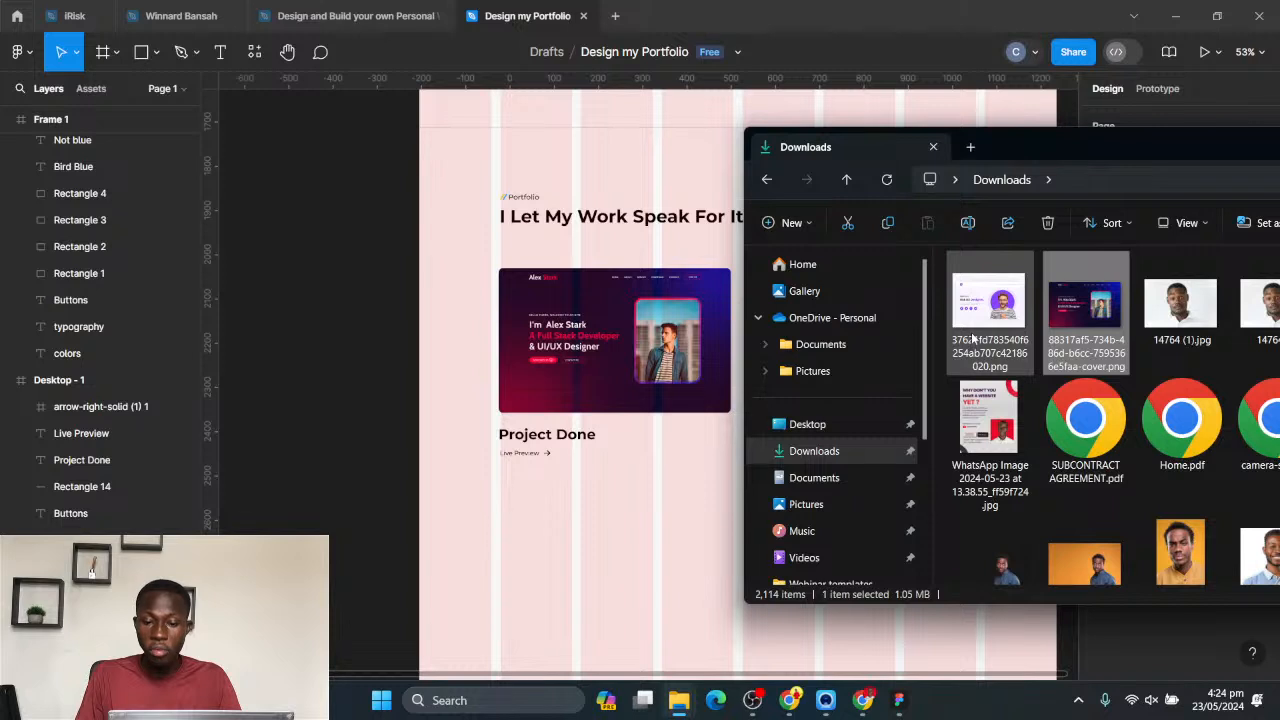
pyautogui.moveTo(988, 318); pyautogui.dragTo(686, 382)
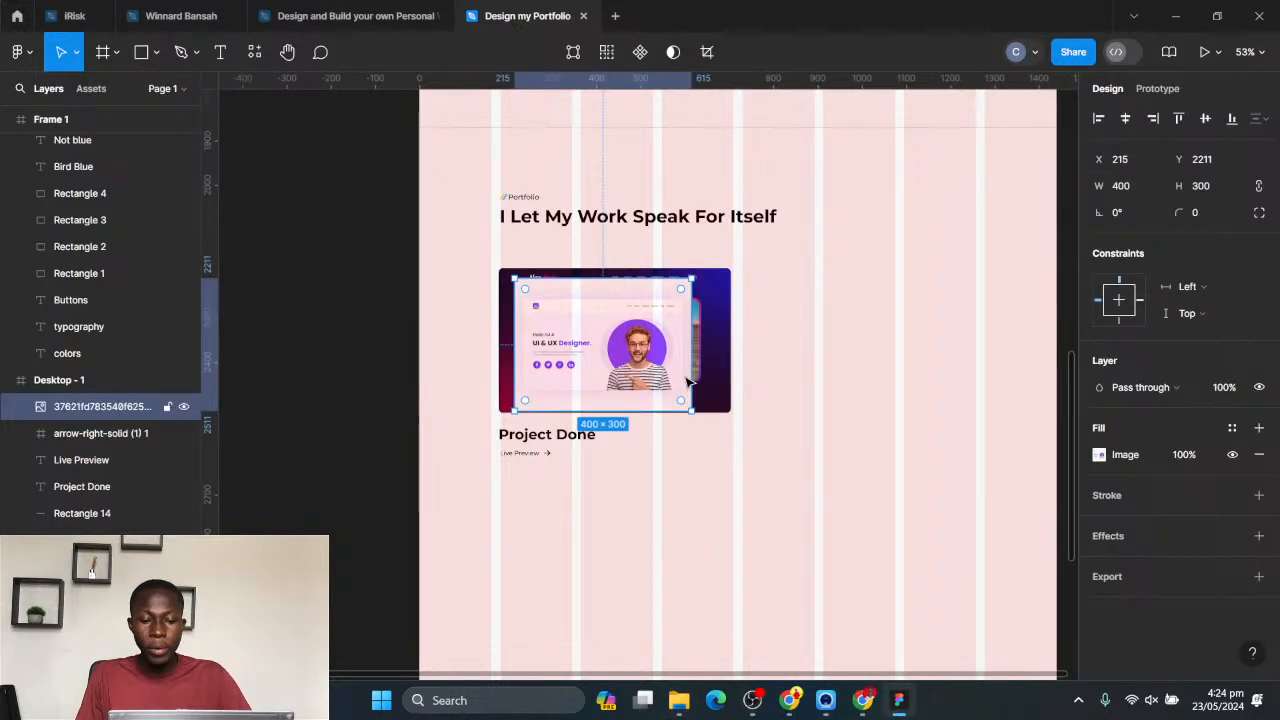
pyautogui.moveTo(598, 348); pyautogui.dragTo(835, 313)
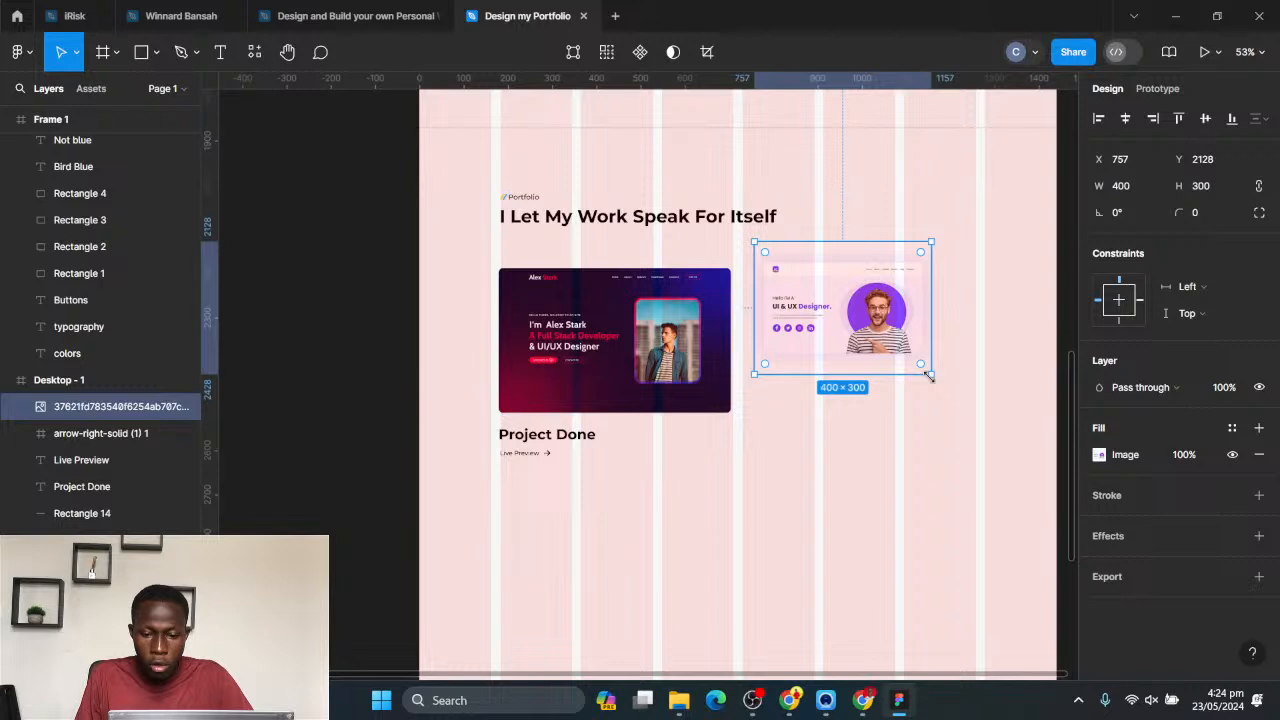
# - Resize the UI & UX Designer image to about 568 × 426, extending its left side to X 710 beside the hero image
pyautogui.moveTo(931, 374); pyautogui.dragTo(1033, 453)
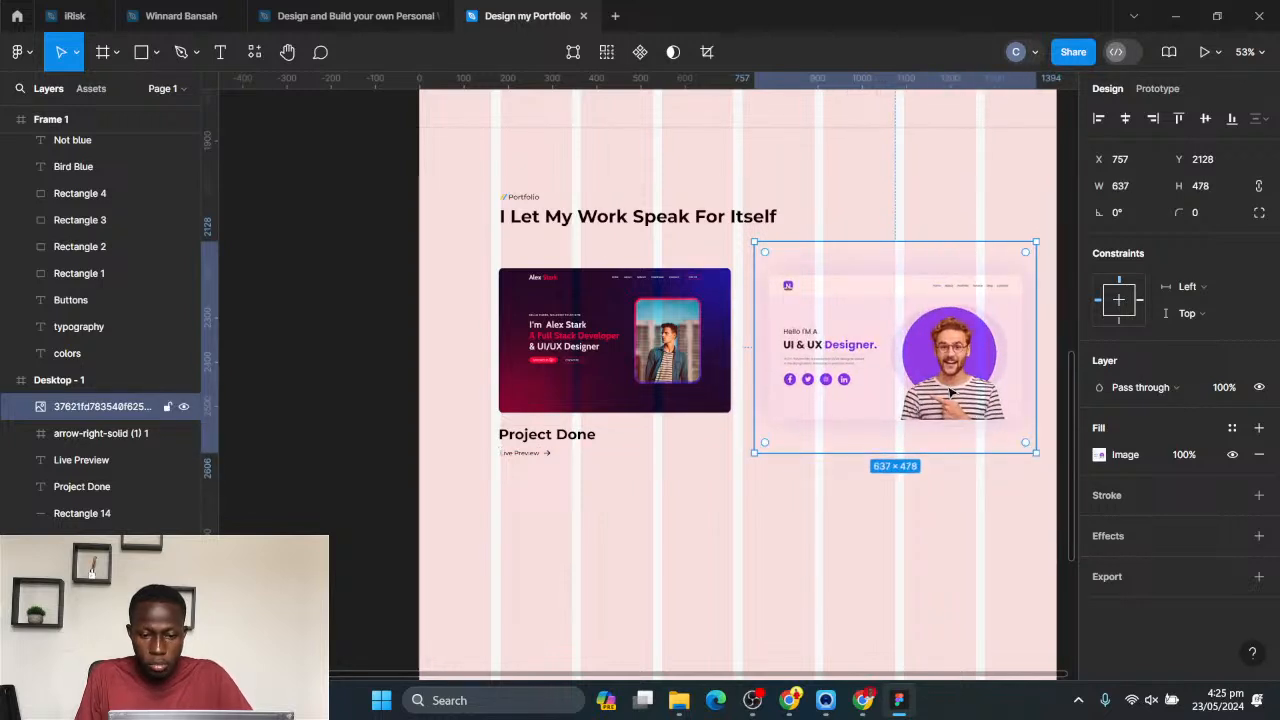
pyautogui.hscroll(3, 960, 400)
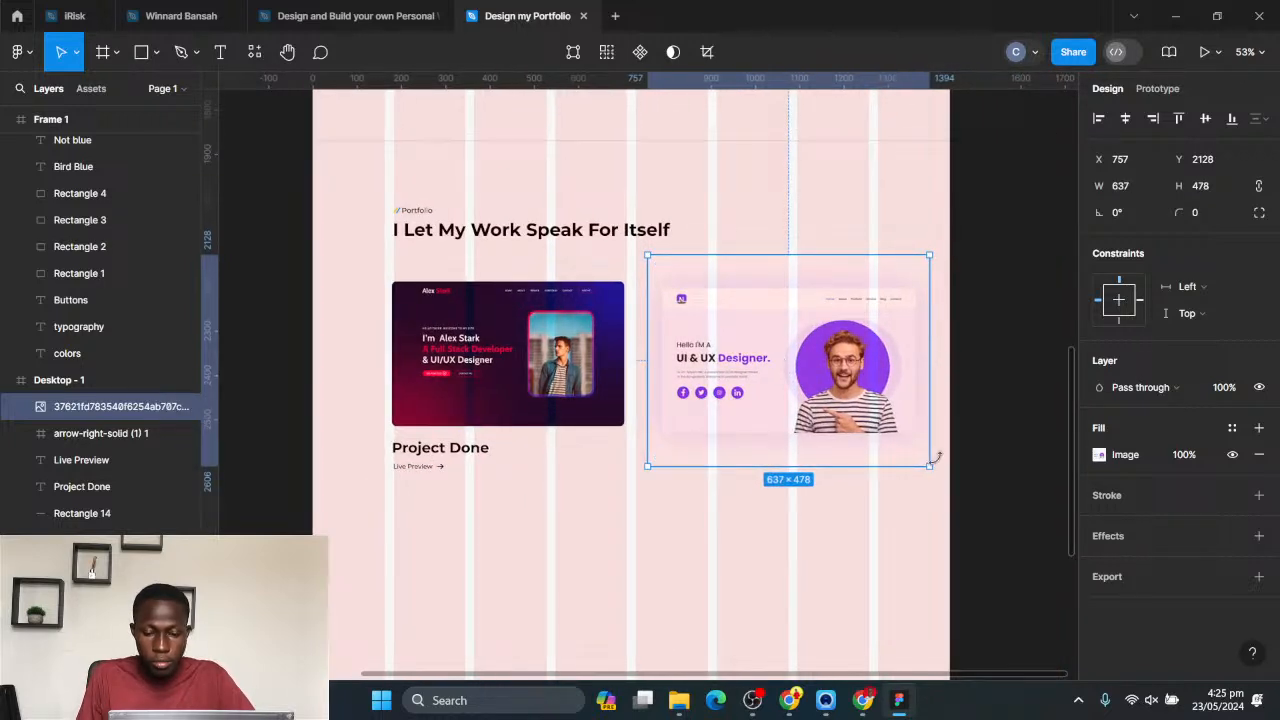
pyautogui.moveTo(931, 466); pyautogui.dragTo(877, 427)
pyautogui.moveTo(646, 421); pyautogui.dragTo(626, 428)
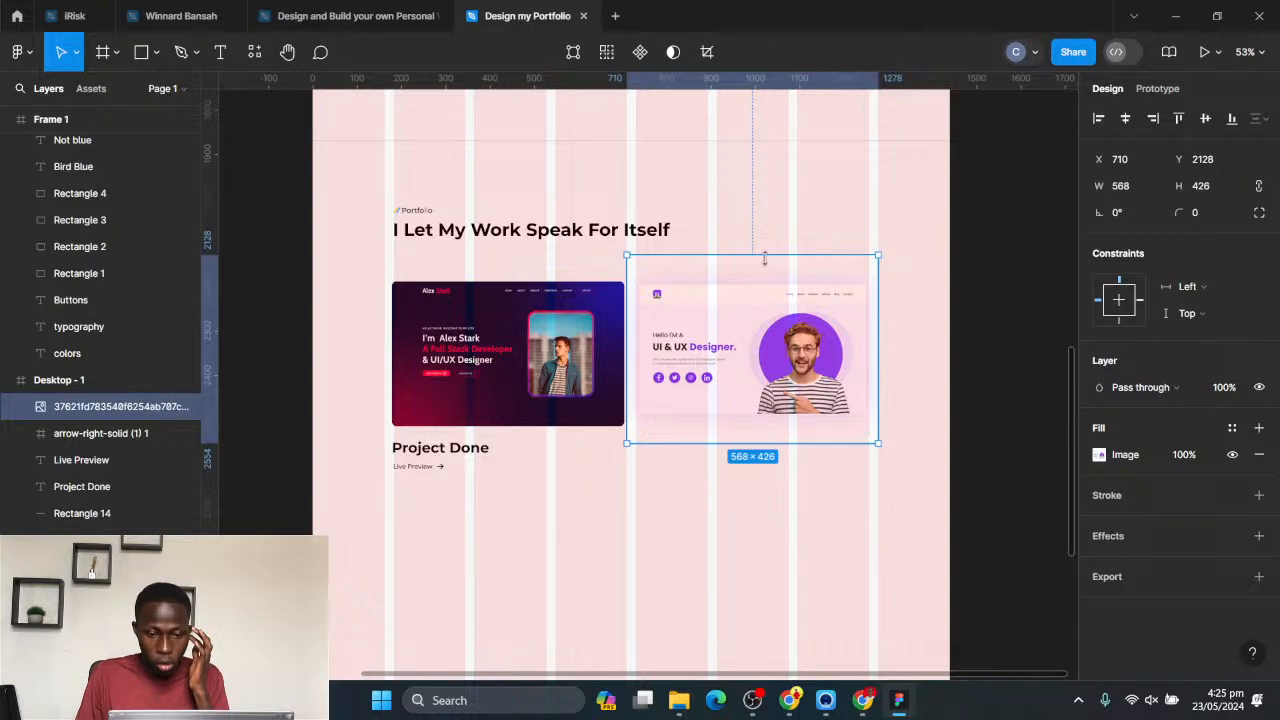
# - Crop the UI & UX Designer image to about 513 × 303, trimming the empty margin on all four sides
pyautogui.click(1099, 455)
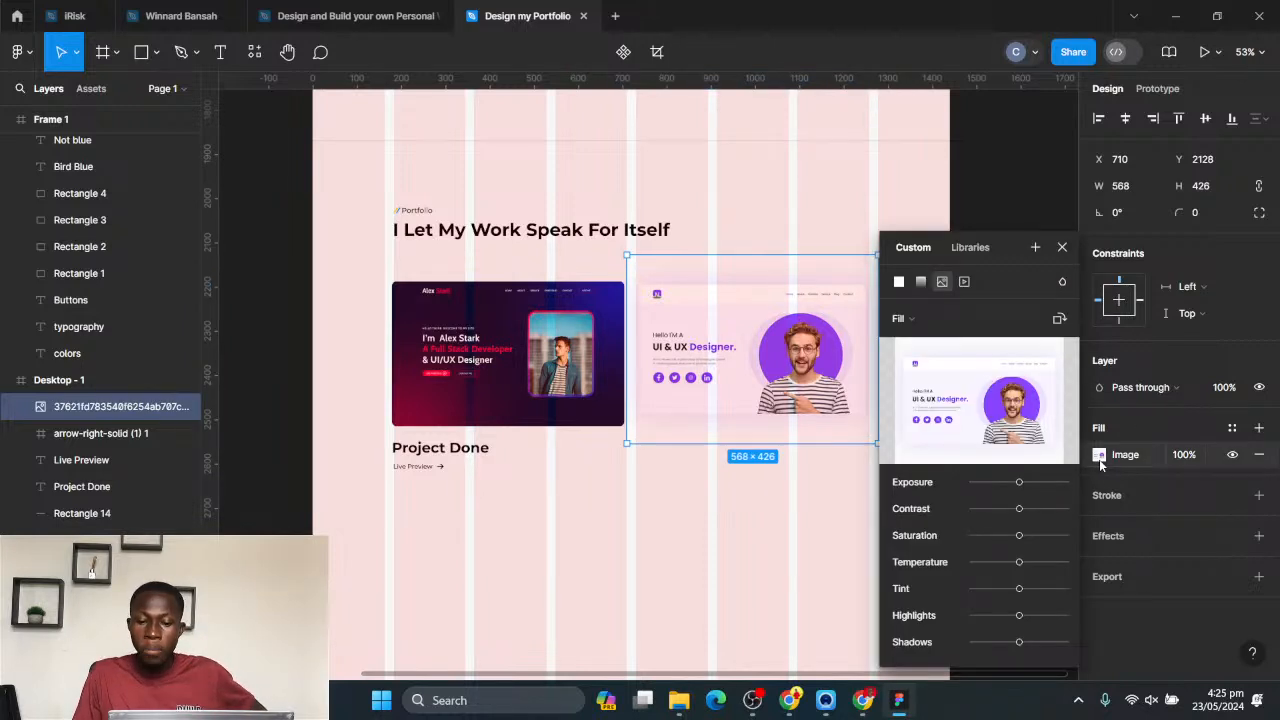
pyautogui.click(923, 319)
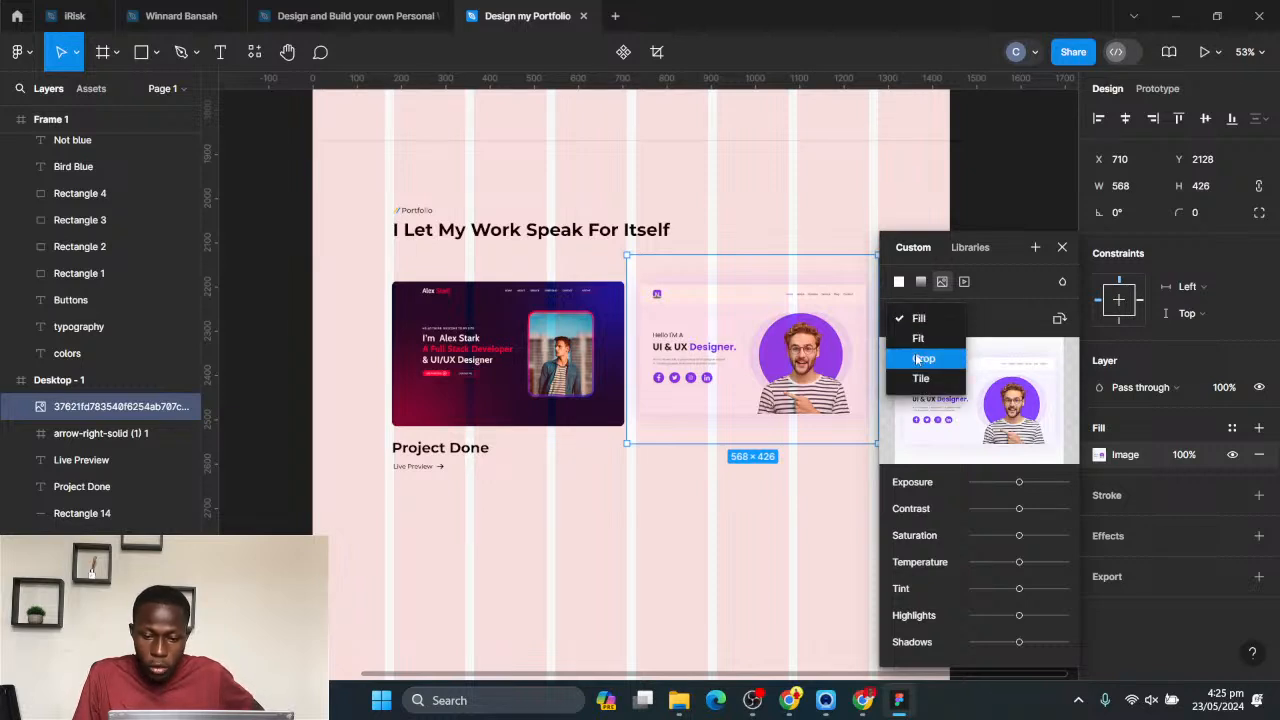
pyautogui.click(919, 359)
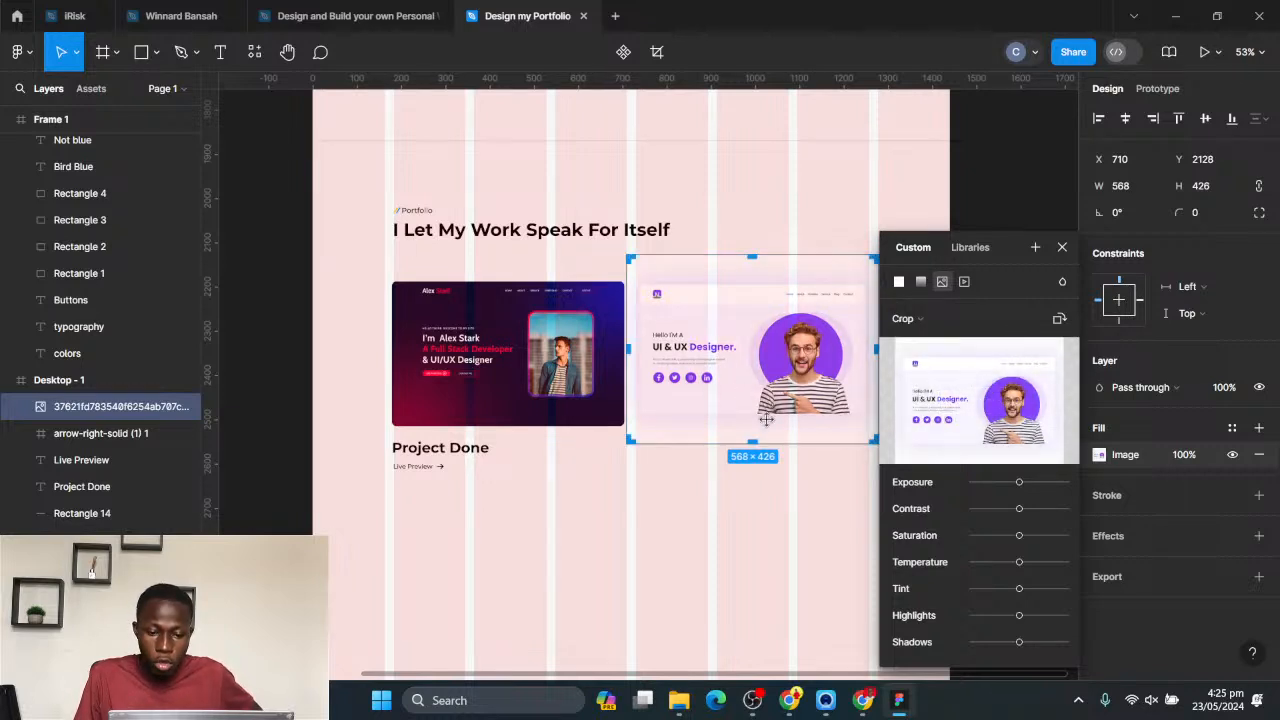
pyautogui.moveTo(753, 441); pyautogui.dragTo(753, 414)
pyautogui.moveTo(746, 262); pyautogui.dragTo(736, 280)
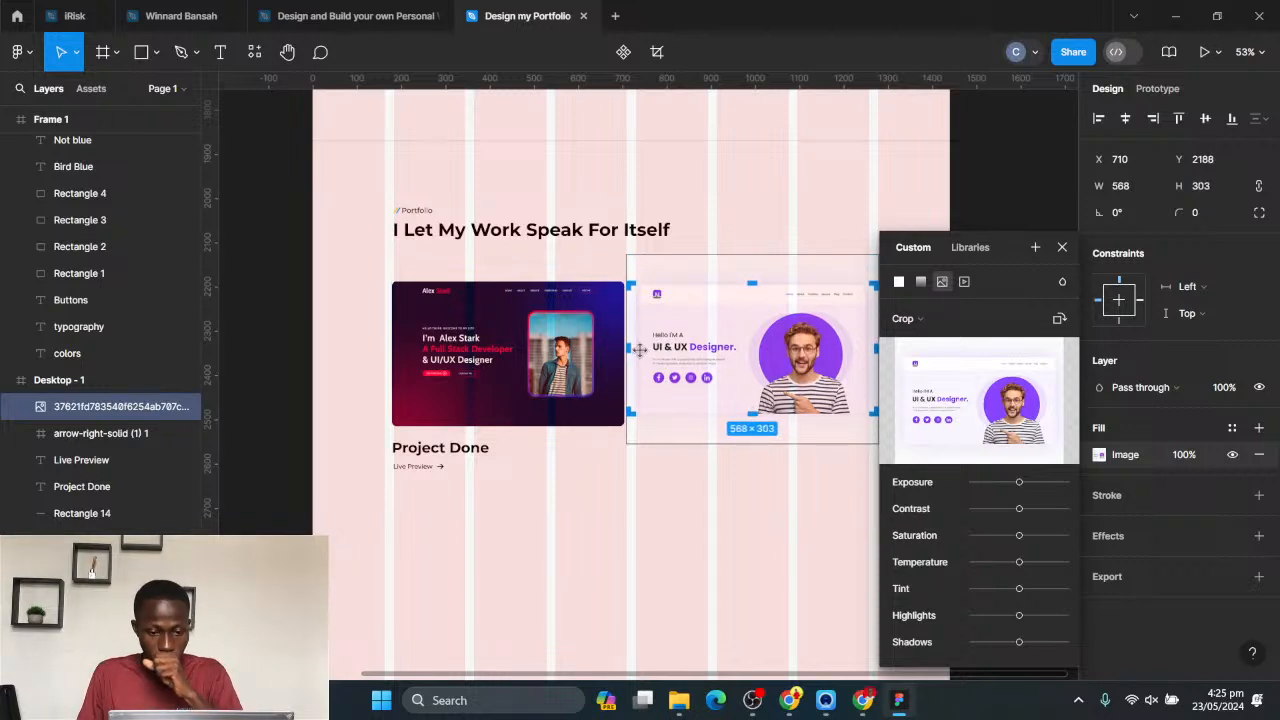
pyautogui.moveTo(634, 345); pyautogui.dragTo(641, 346)
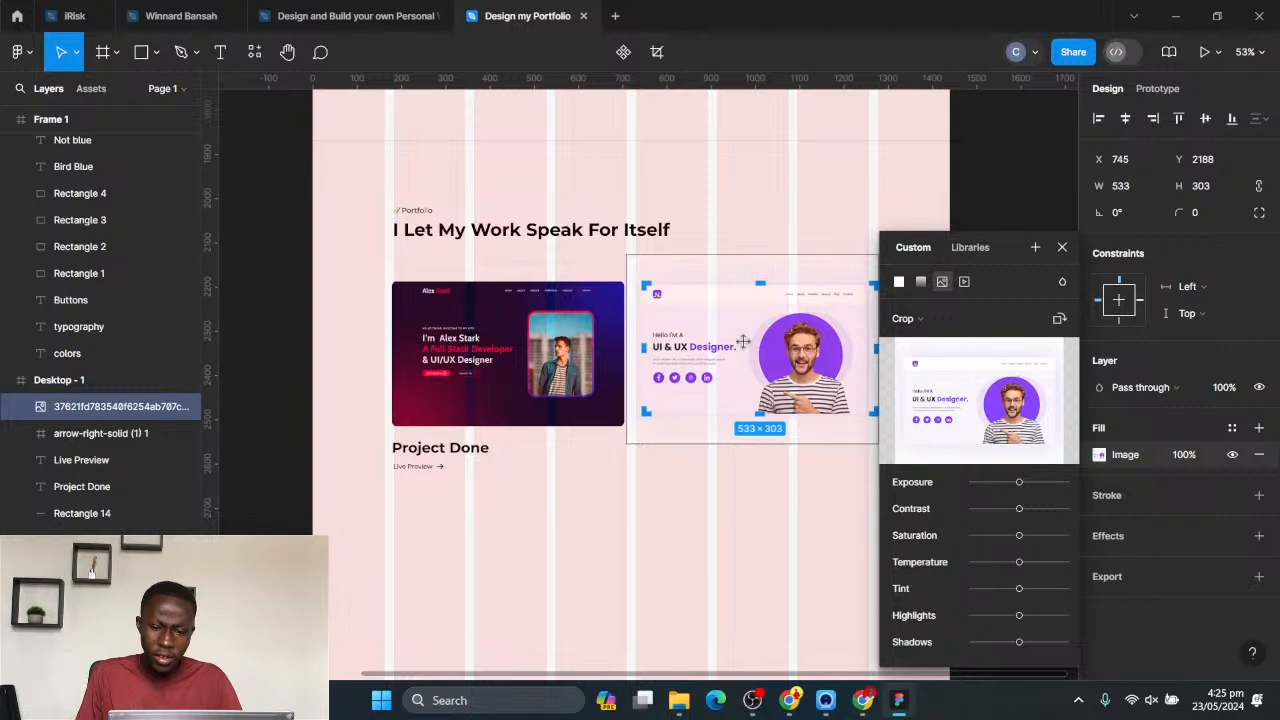
pyautogui.moveTo(877, 349); pyautogui.dragTo(868, 349)
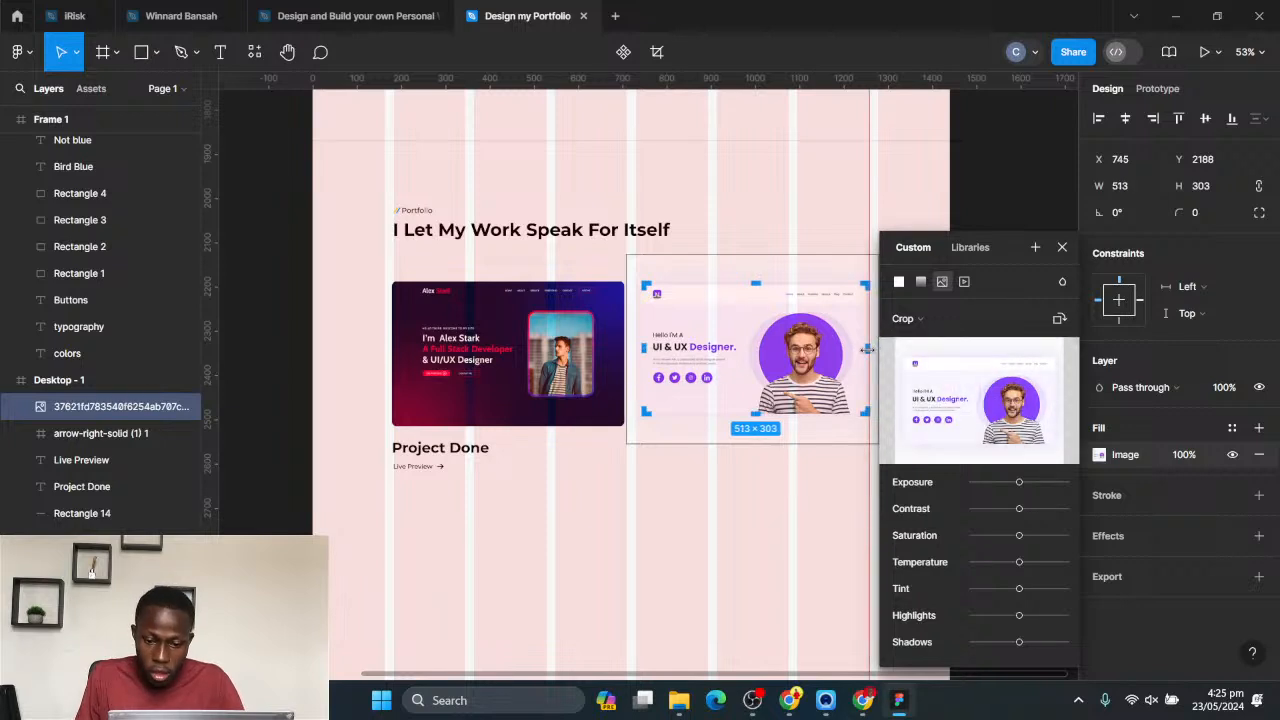
pyautogui.press('Escape')
pyautogui.press('Escape')
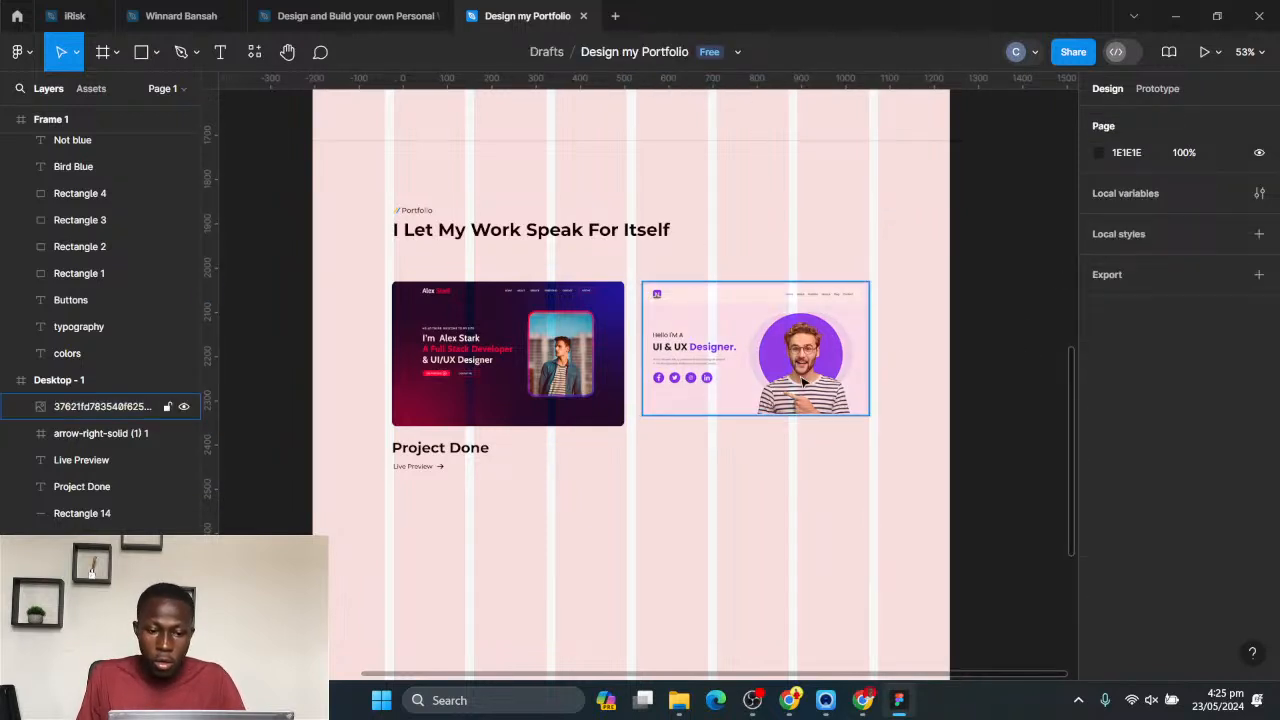
# - Move the UI & UX Designer image to about X 730 and scale it up proportionally to match the hero image's height
pyautogui.click(755, 372)
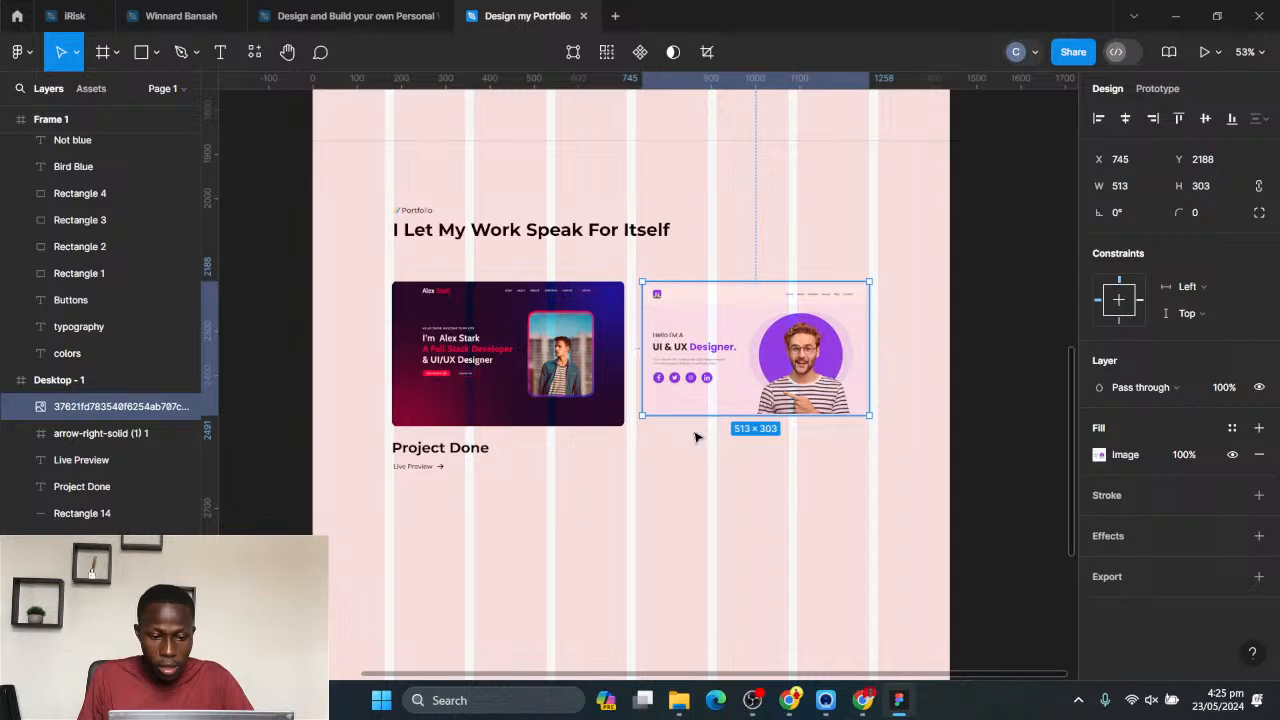
pyautogui.moveTo(738, 390); pyautogui.dragTo(731, 391)
pyautogui.moveTo(864, 418); pyautogui.dragTo(870, 423)
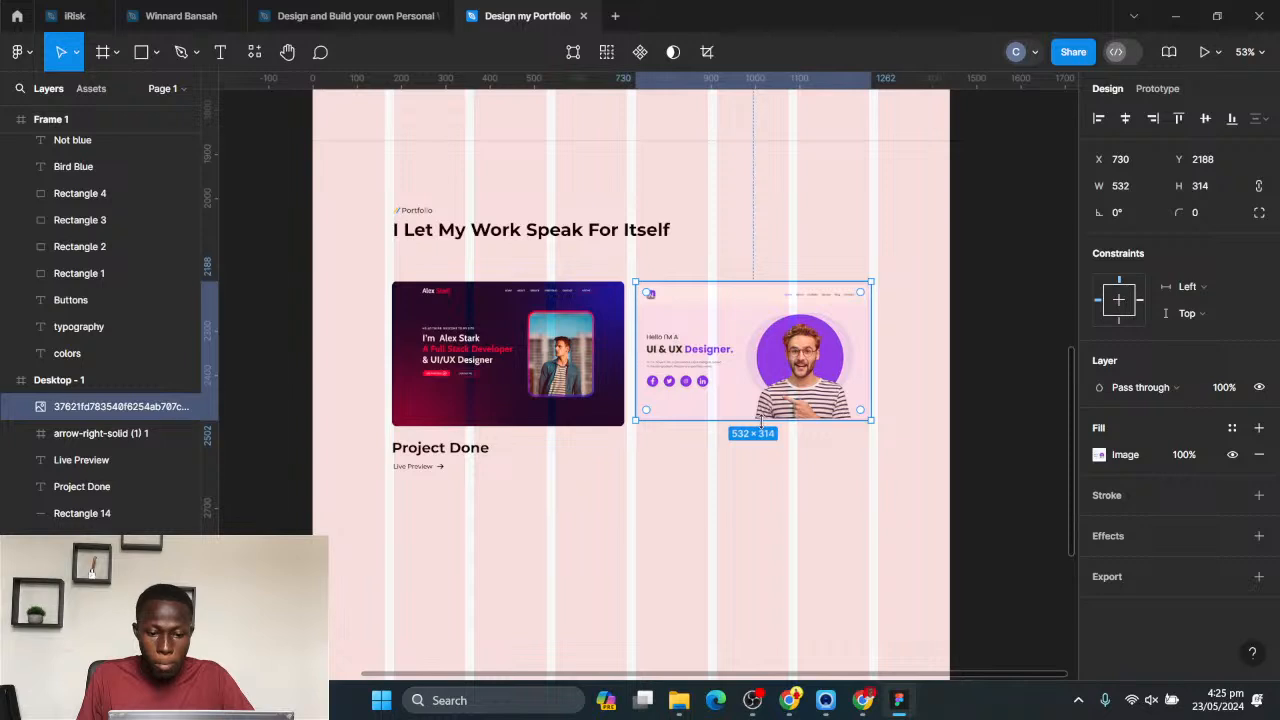
pyautogui.click(951, 406)
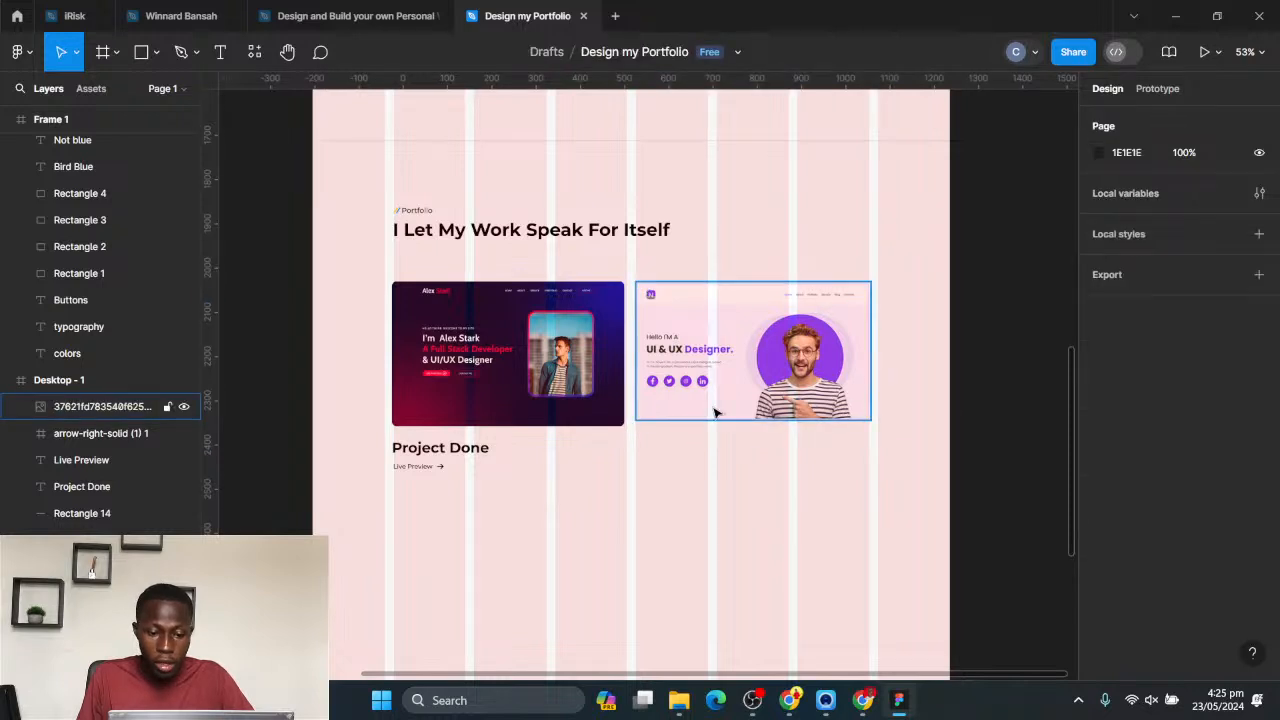
pyautogui.click(835, 420)
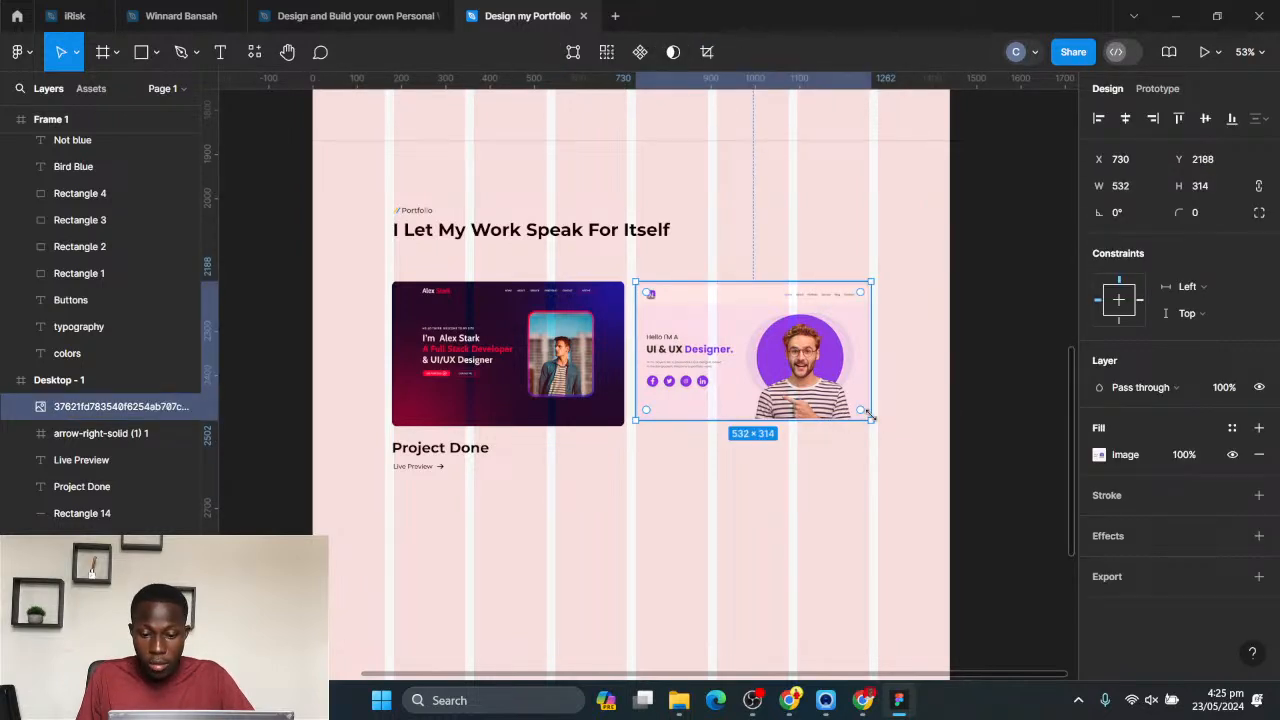
pyautogui.moveTo(871, 420); pyautogui.dragTo(880, 426)
pyautogui.click(958, 368)
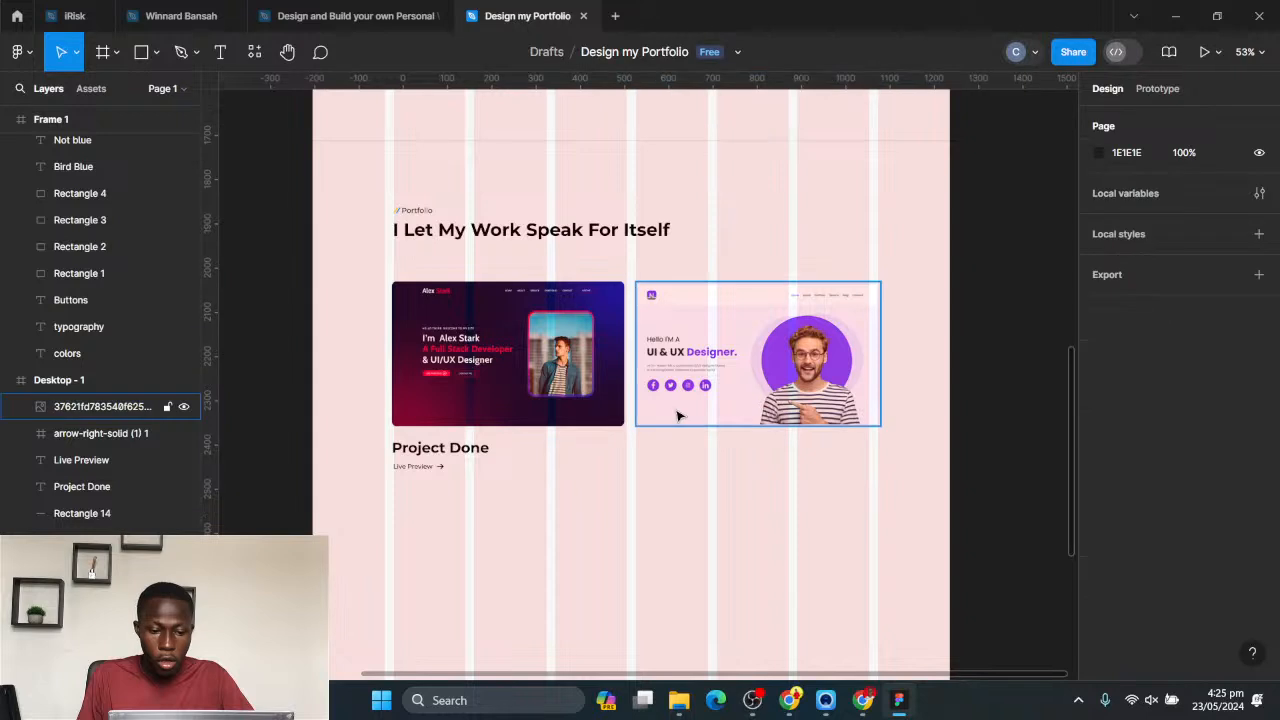
# - Duplicate the Project Done caption with its Live Preview text and arrow, placing the copy beneath the UI & UX Designer image
pyautogui.moveTo(500, 502); pyautogui.dragTo(384, 428)
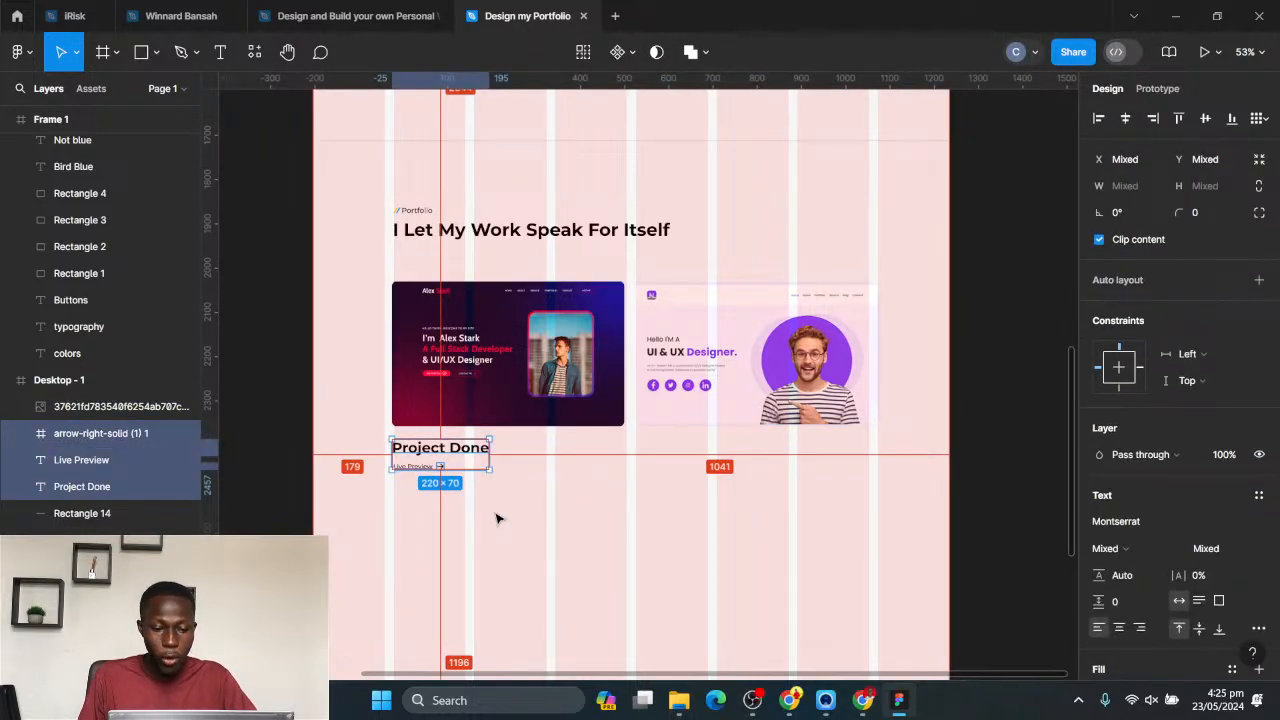
pyautogui.moveTo(440, 456); pyautogui.dragTo(684, 457)
pyautogui.scroll(-3, 816, 489)
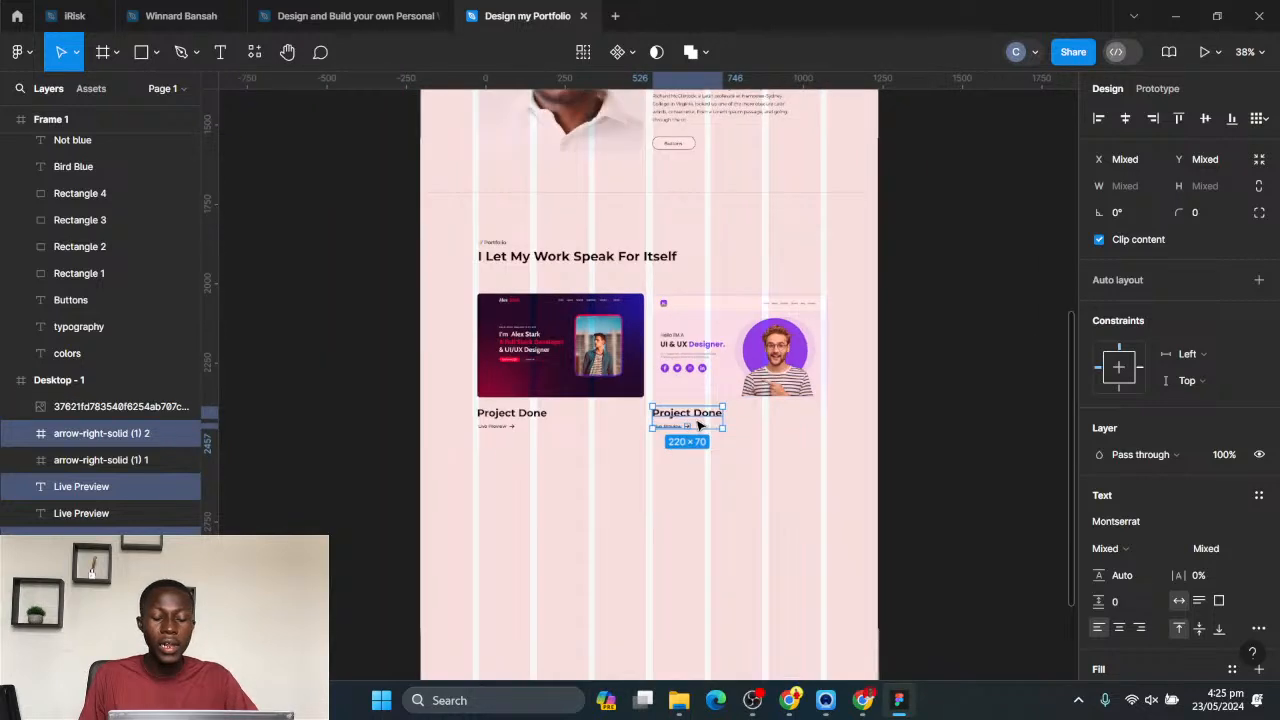
# - Shift both project images with their captions and Live Preview links up 20 px towards the Portfolio heading
pyautogui.moveTo(832, 487); pyautogui.dragTo(444, 290)
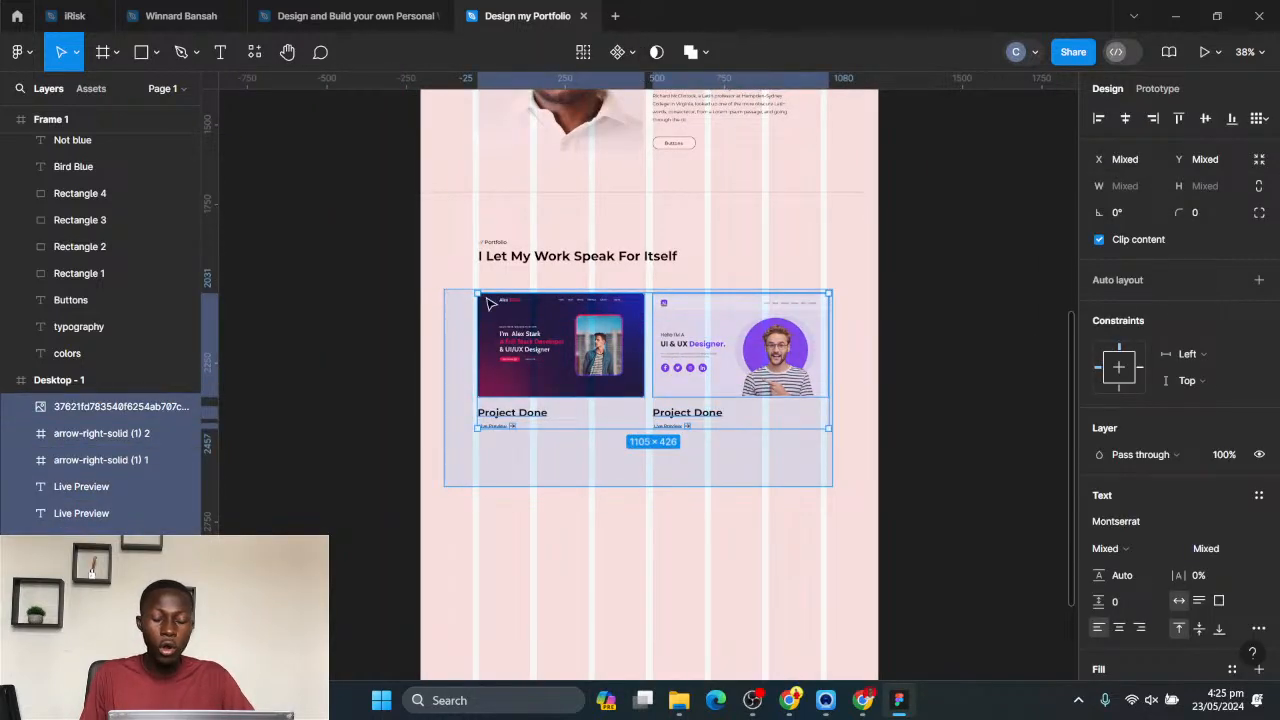
pyautogui.hotkey('shift', 'Up')
pyautogui.hotkey('shift', 'Up')
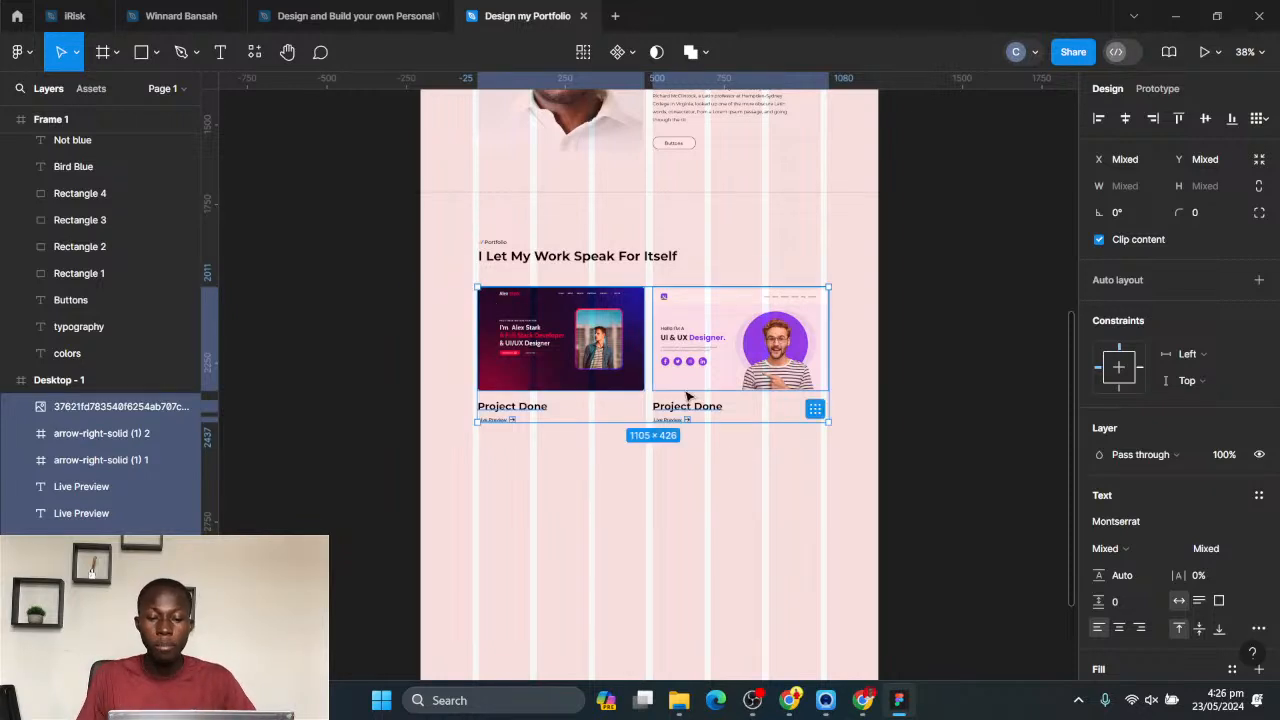
pyautogui.scroll(-2, 930, 297)
pyautogui.hscroll(2, 830, 210)
pyautogui.click(743, 306)
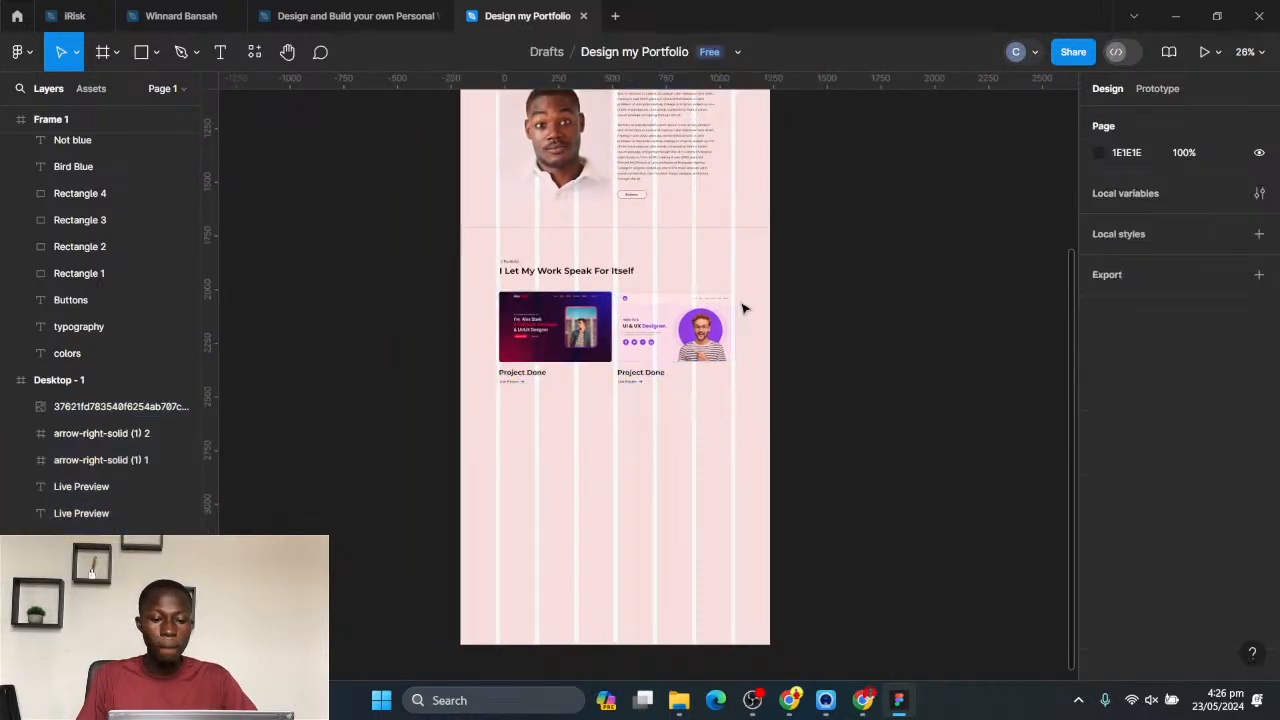
# - Draw a full-width 1440 × 370 rectangle below the portfolio projects on Desktop - 1 and fill it with the page's bright blue
pyautogui.scroll(-1, 668, 335)
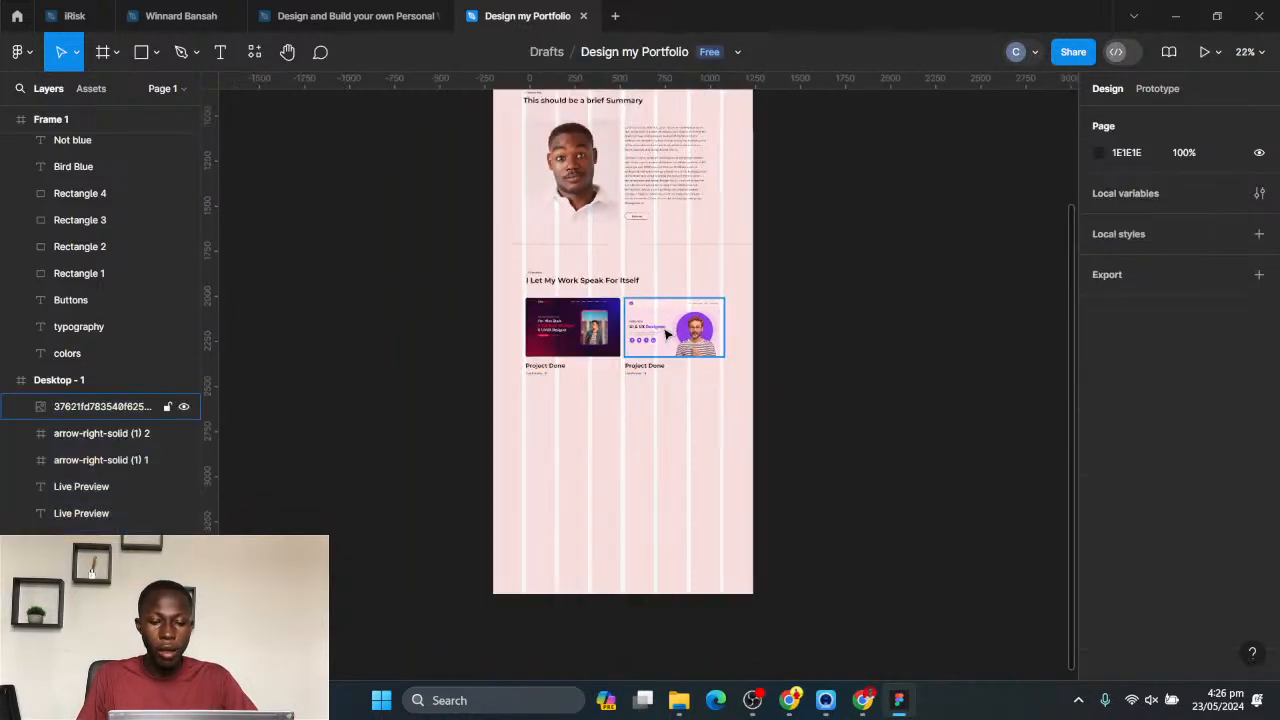
pyautogui.click(140, 60)
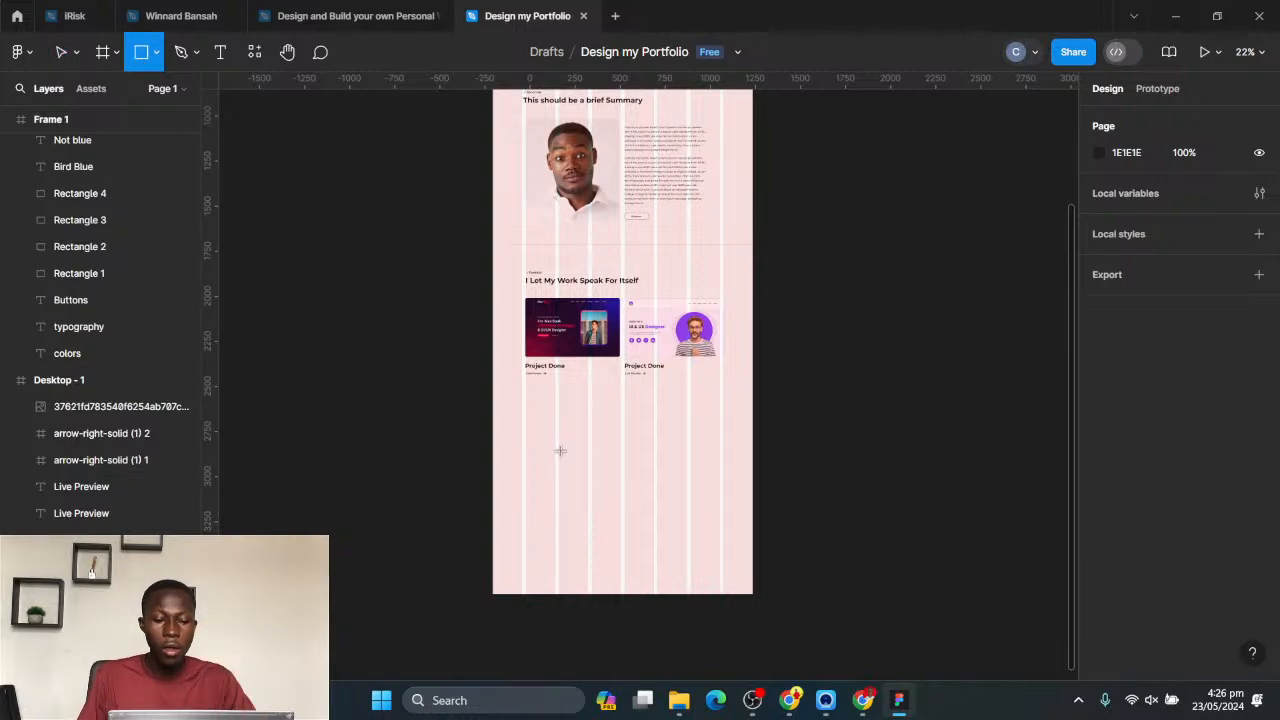
pyautogui.moveTo(492, 410); pyautogui.dragTo(752, 477)
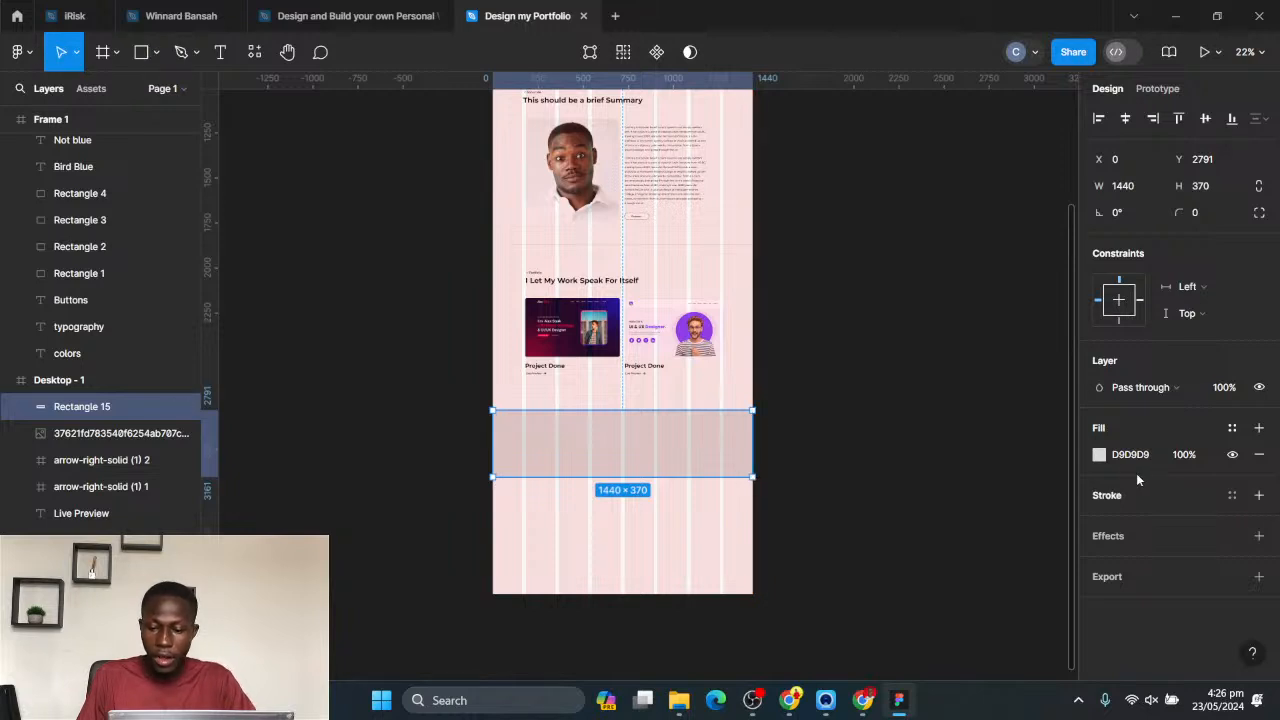
pyautogui.click(1099, 454)
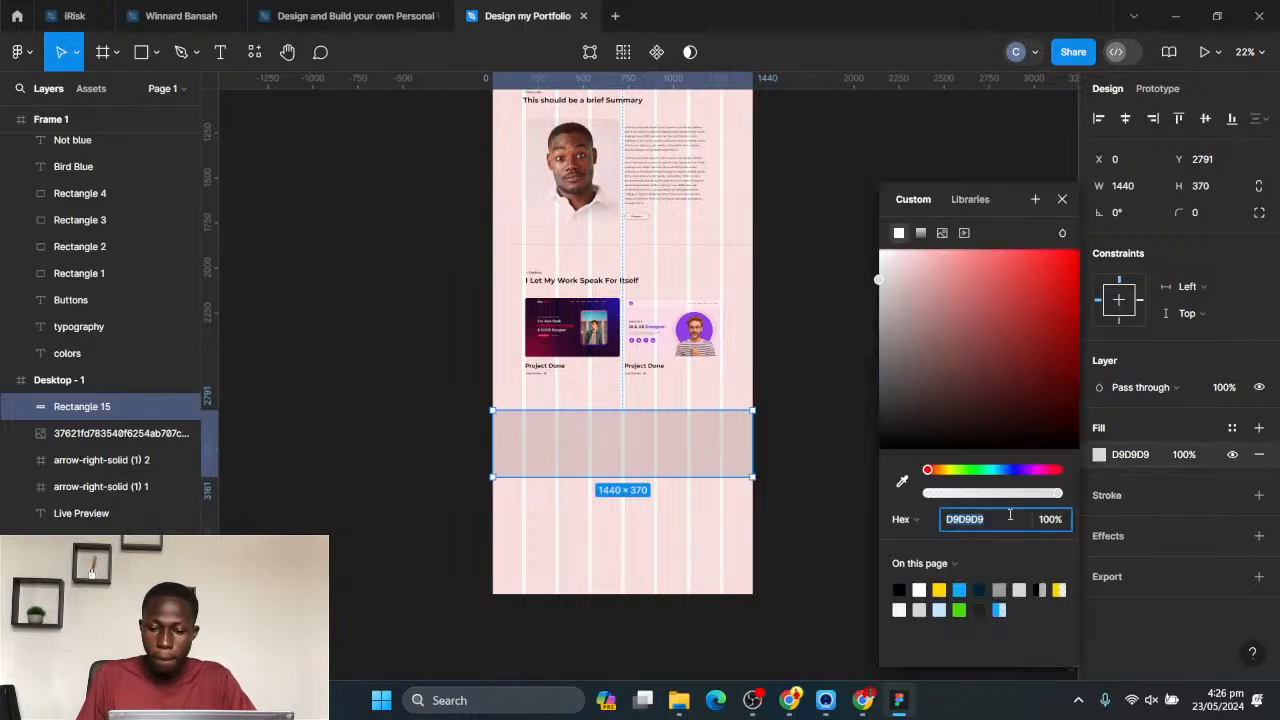
pyautogui.click(961, 589)
pyautogui.click(840, 474)
pyautogui.scroll(3, 829, 361)
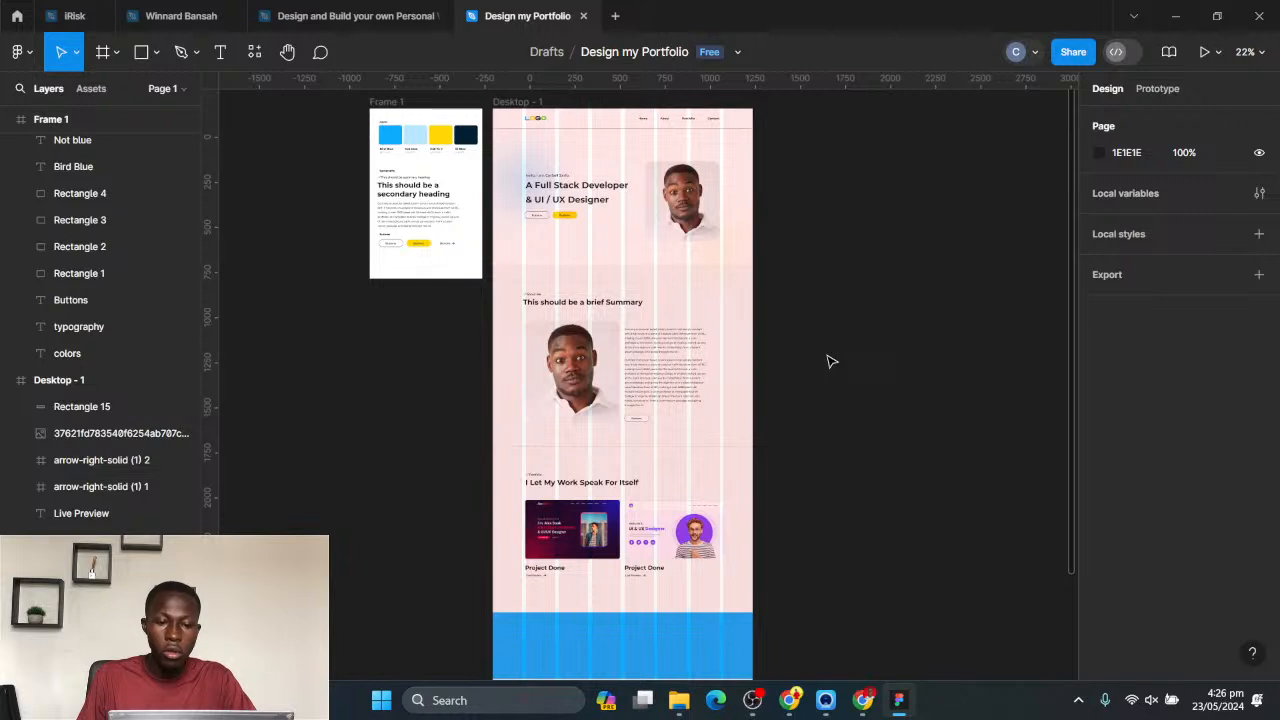
pyautogui.scroll(1, 720, 280)
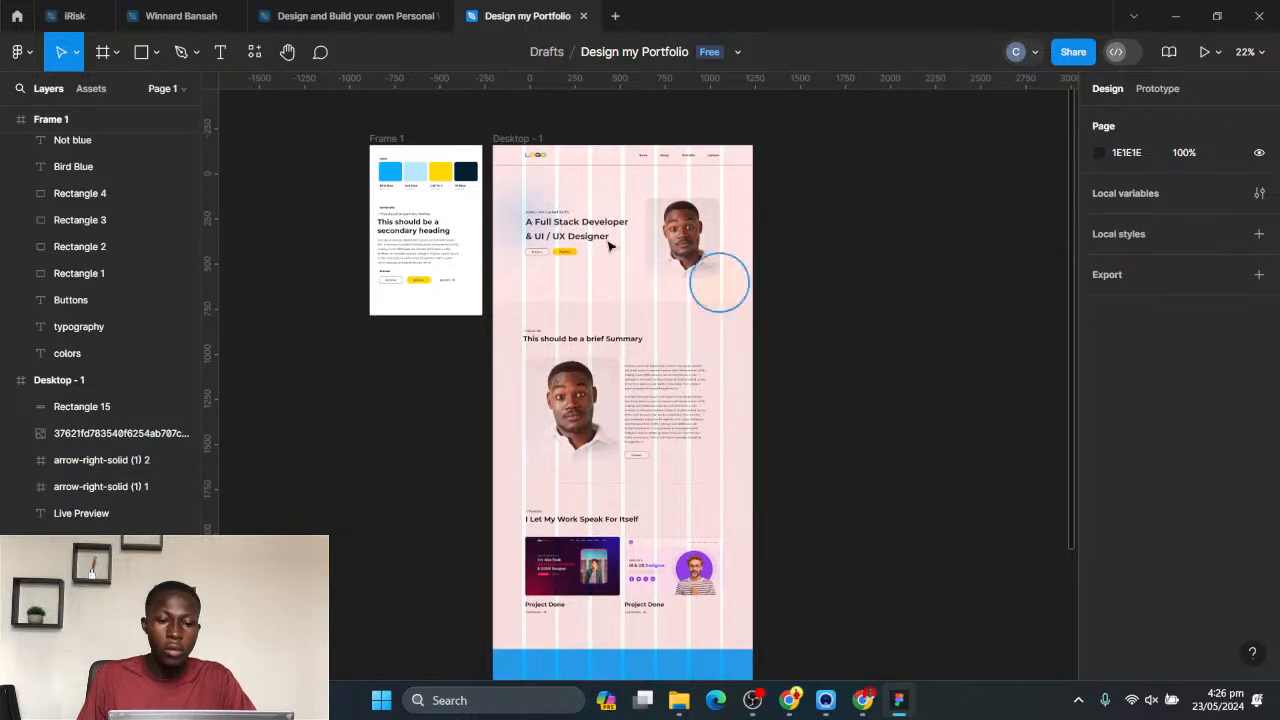
pyautogui.click(414, 230)
pyautogui.scroll(-4, 914, 397)
pyautogui.click(655, 278)
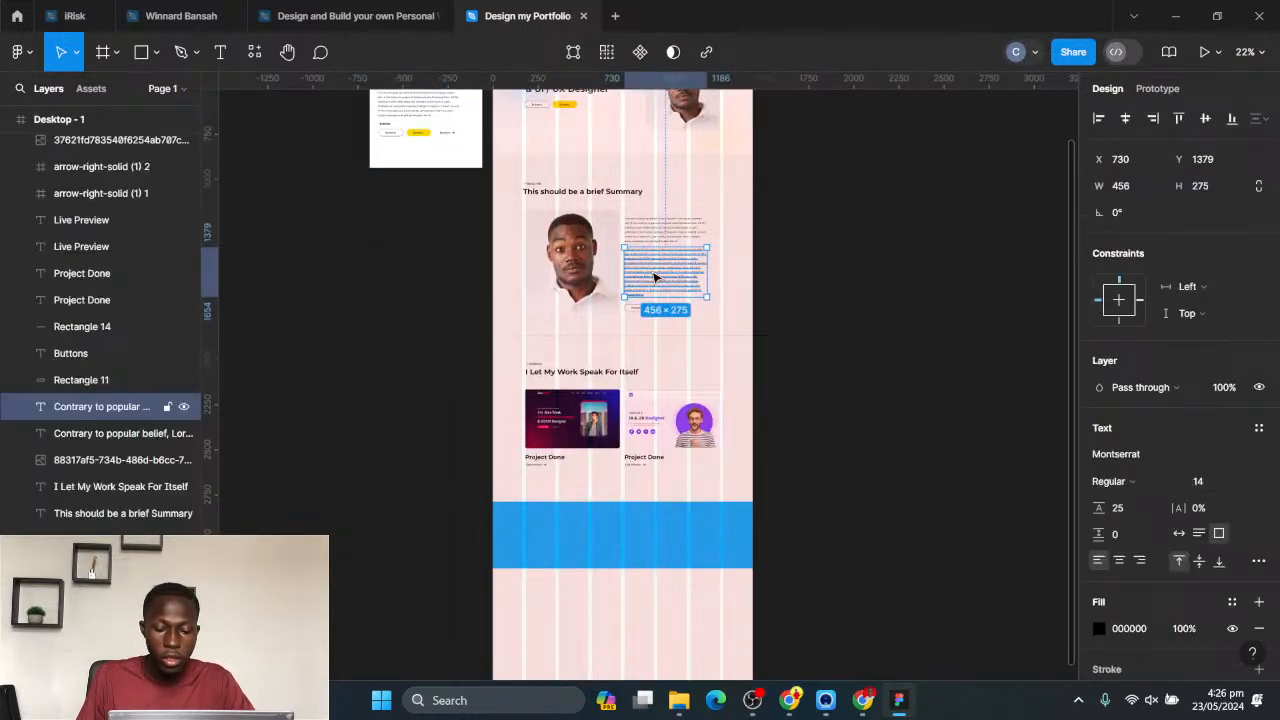
pyautogui.click(905, 515)
# - Create a text box about 933 × 208 inside the blue band, starting near the first grid column's edge
pyautogui.press('t')
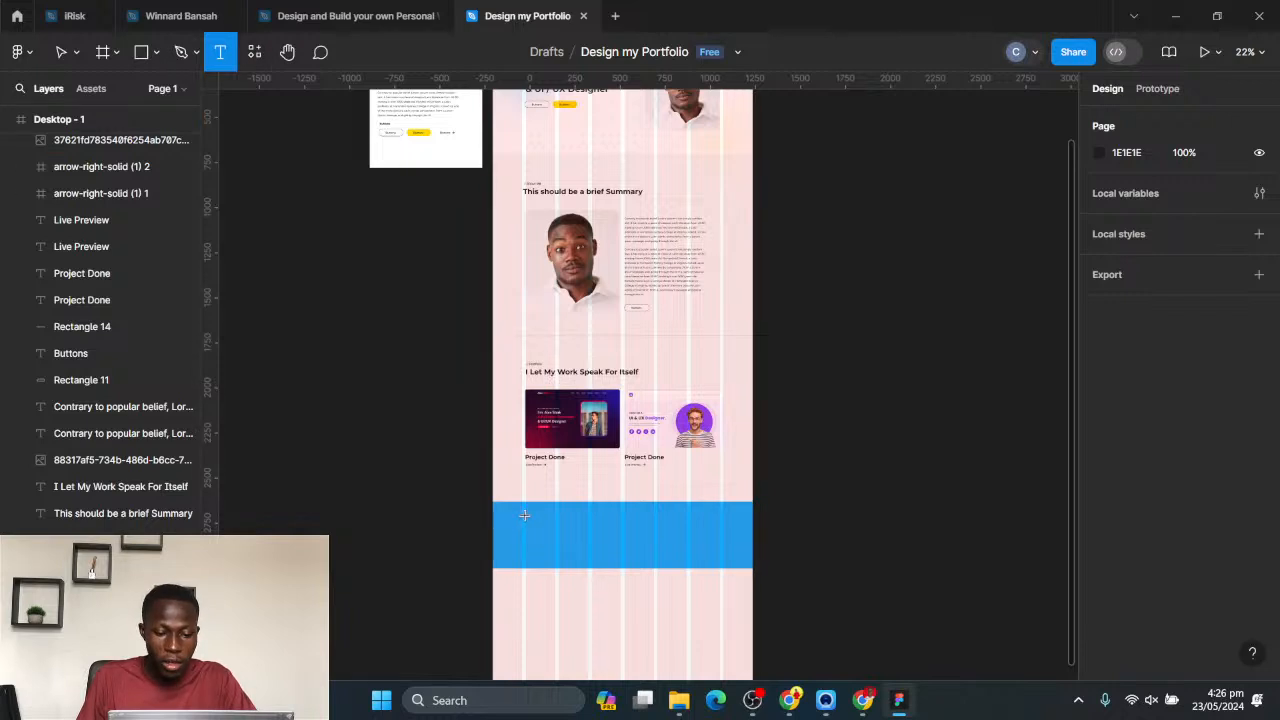
pyautogui.moveTo(522, 514); pyautogui.dragTo(690, 551)
# - Switch to Chrome and search Google in a new tab for "you can have everything in life you want"
pyautogui.moveTo(789, 700)
pyautogui.click(787, 640)
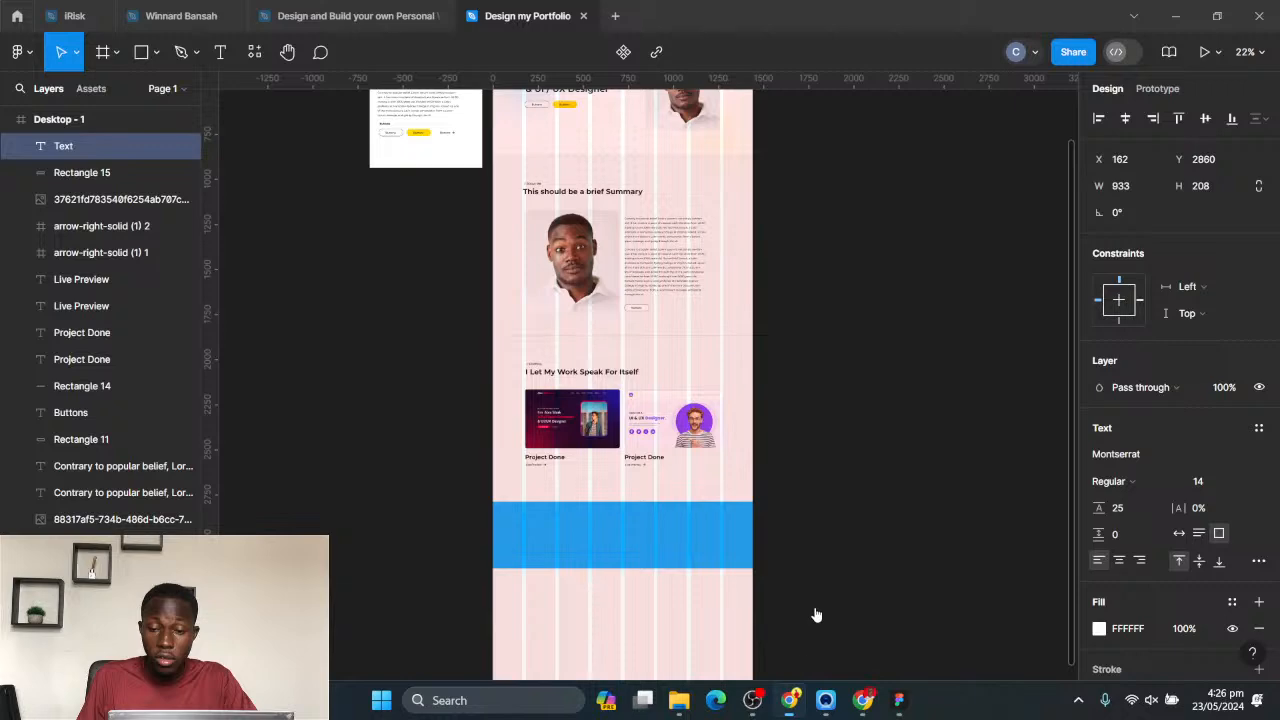
pyautogui.click(1107, 17)
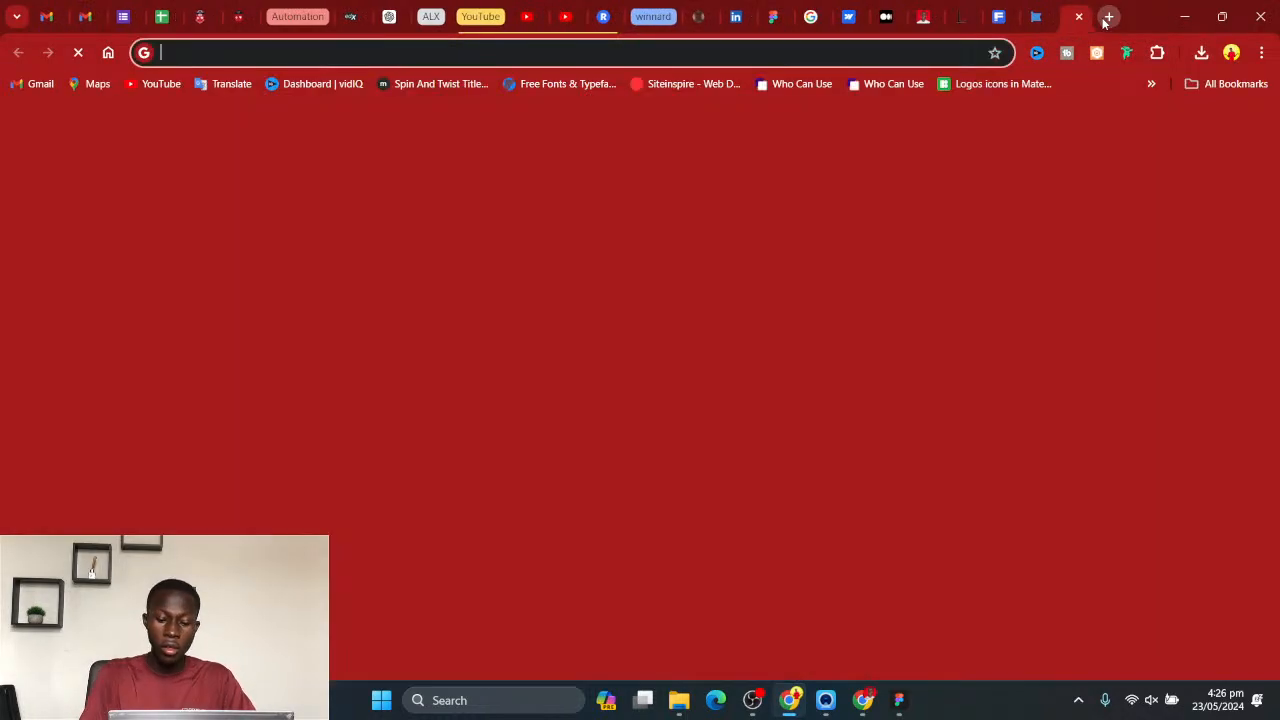
pyautogui.write('e')
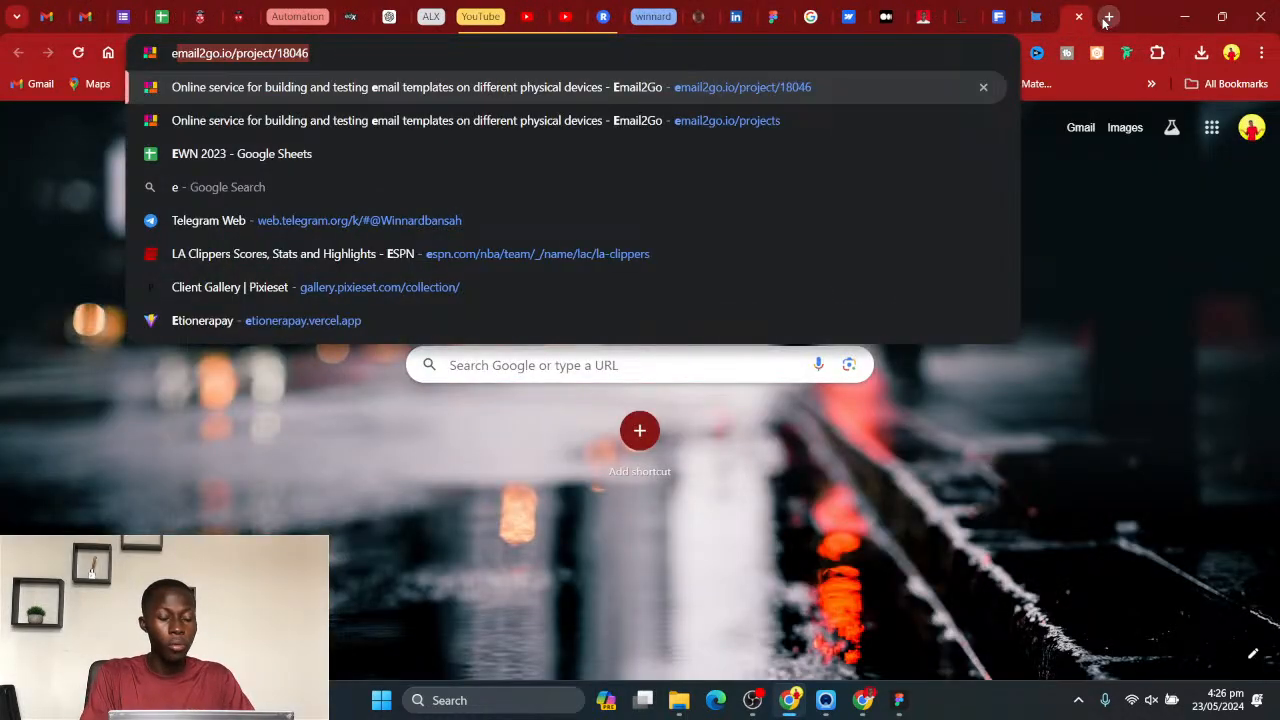
pyautogui.press('BackSpace')
pyautogui.press('BackSpace')
pyautogui.write('you can fw')
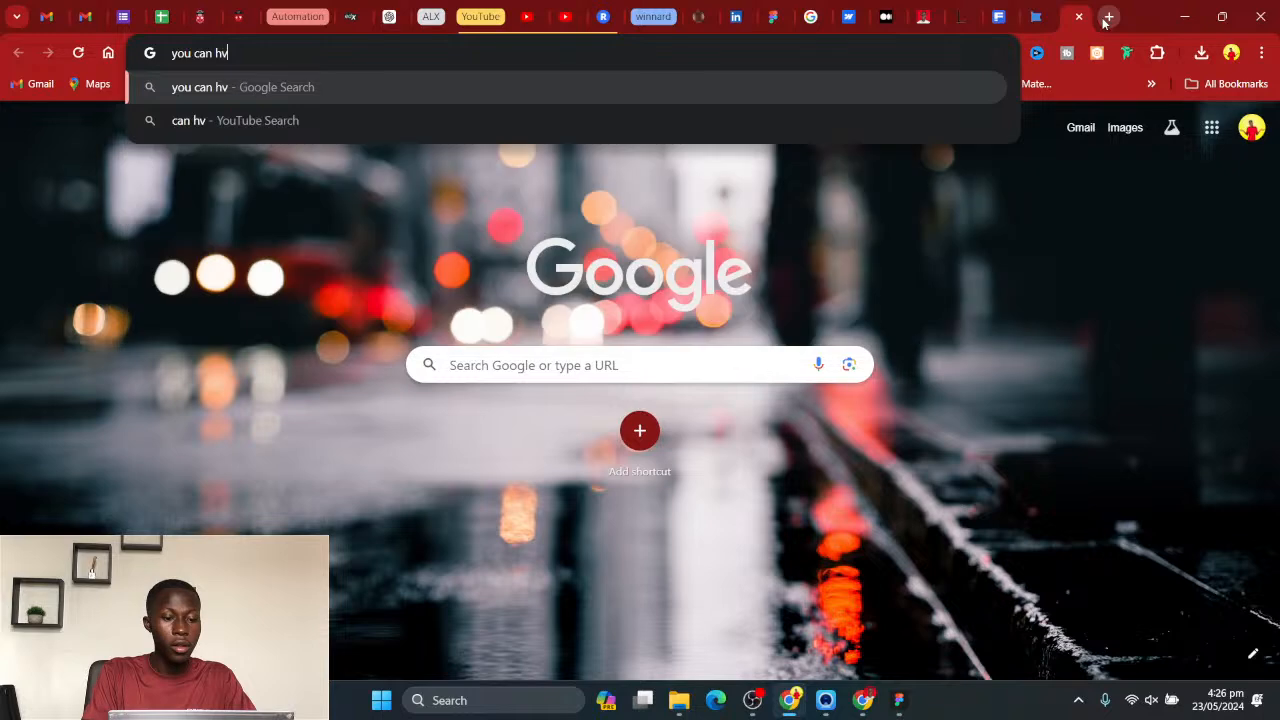
pyautogui.press('BackSpace')
pyautogui.press('BackSpace')
pyautogui.write('have everr')
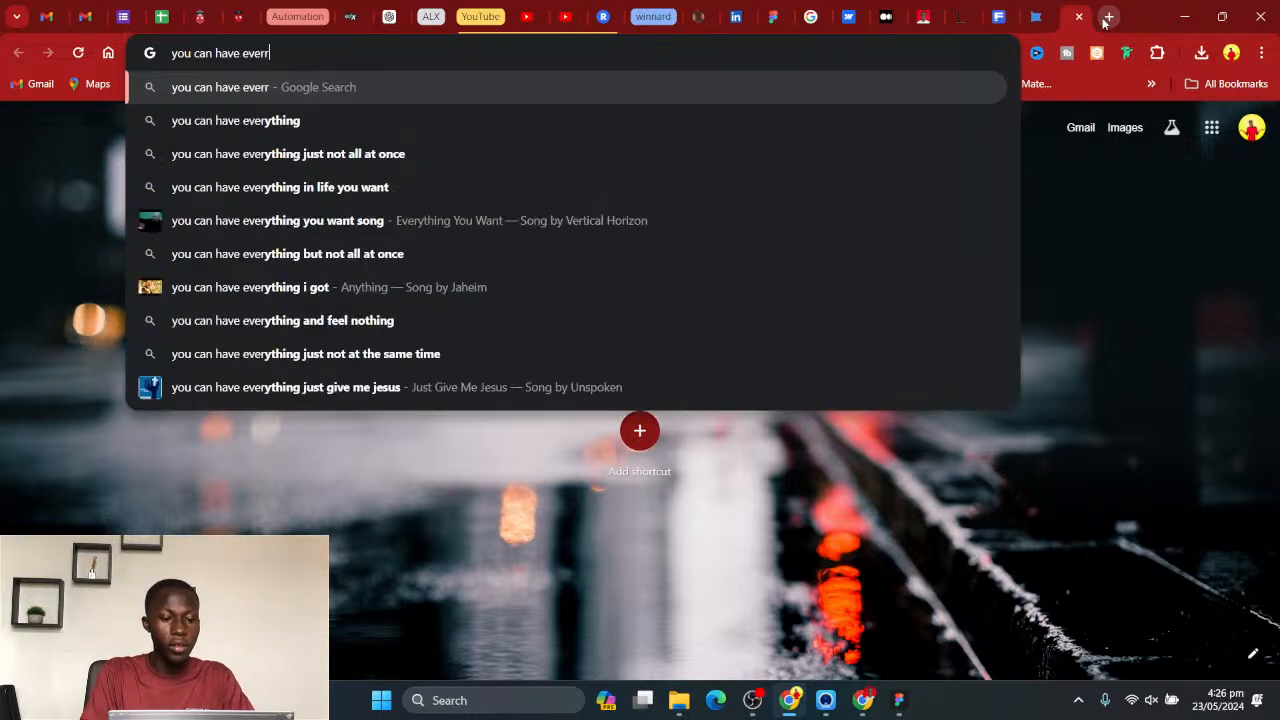
pyautogui.press('BackSpace')
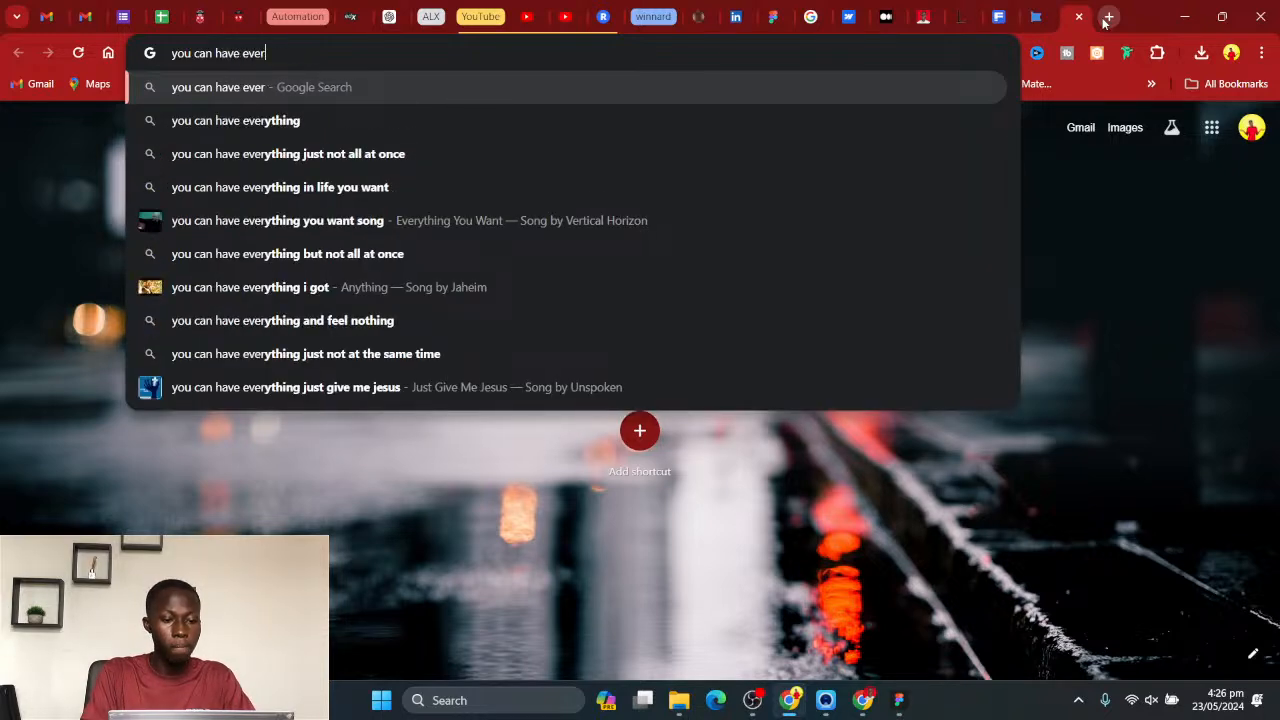
pyautogui.write('y')
pyautogui.click(384, 190)
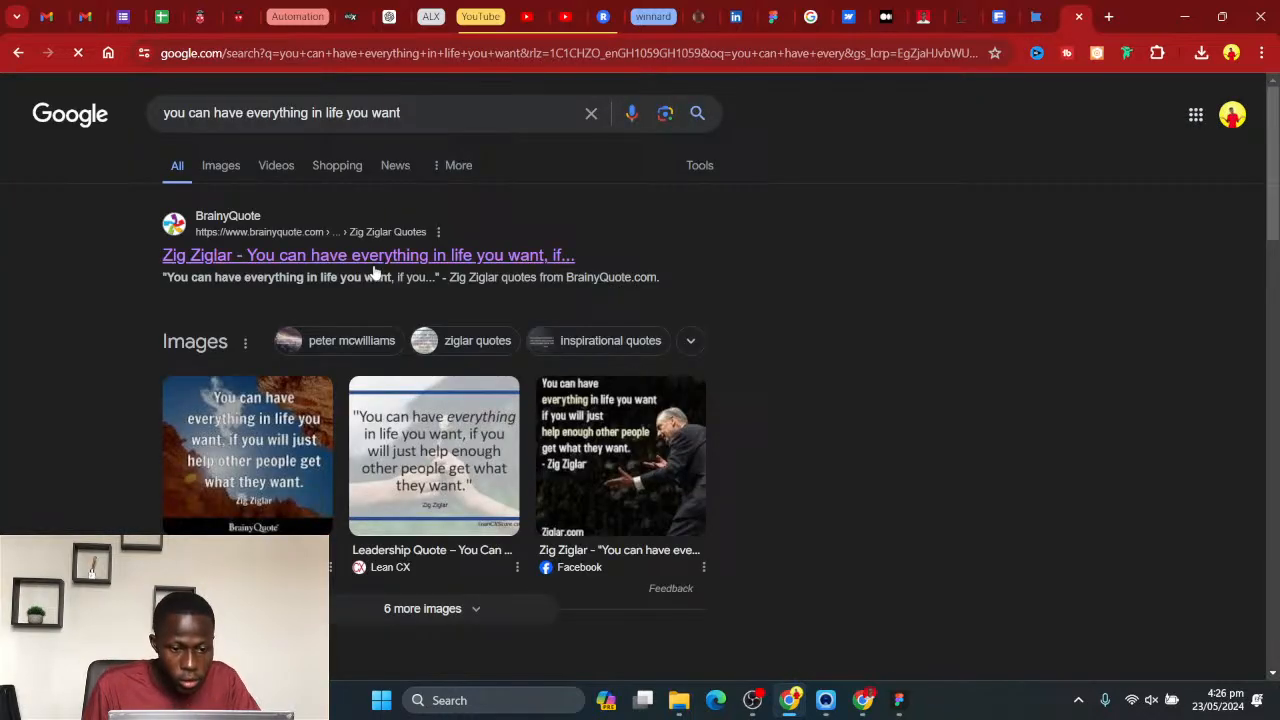
# - Find the Goodreads result and select its full Zig Ziglar quote, from "You Can Have Everything" to "What They Want"
pyautogui.scroll(-3, 294, 493)
pyautogui.scroll(-3, 300, 490)
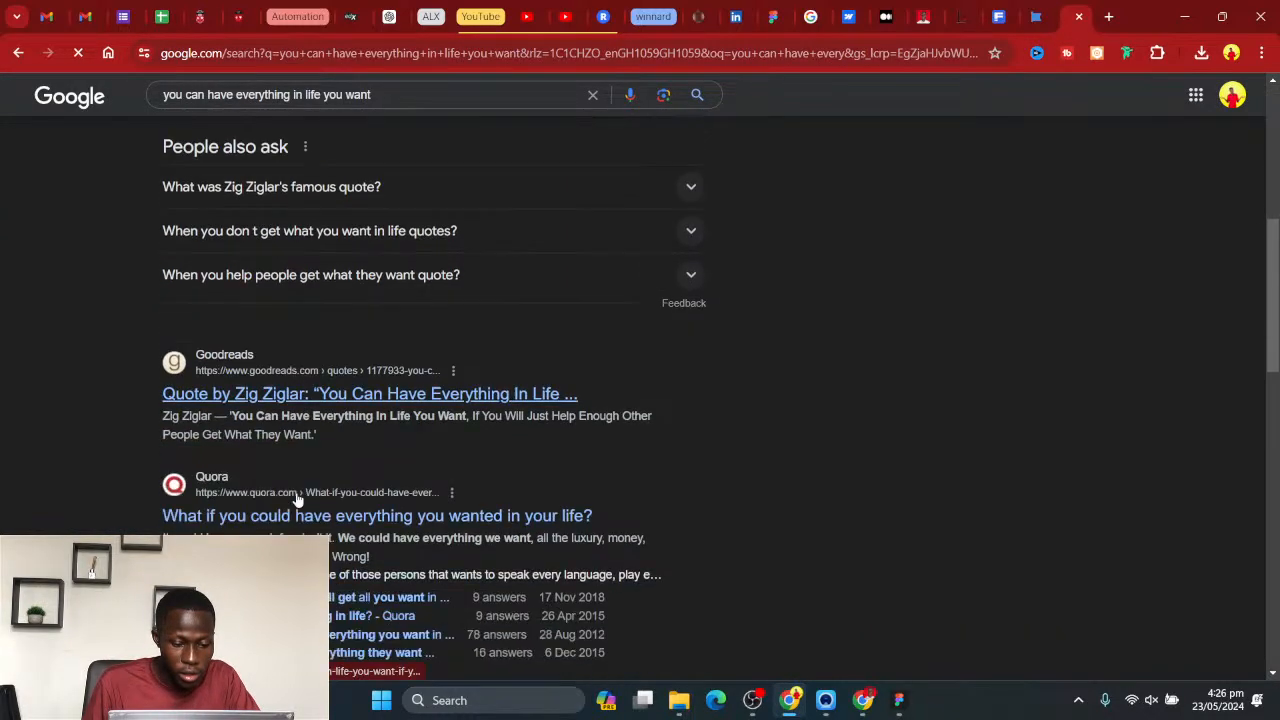
pyautogui.moveTo(232, 362); pyautogui.dragTo(312, 376)
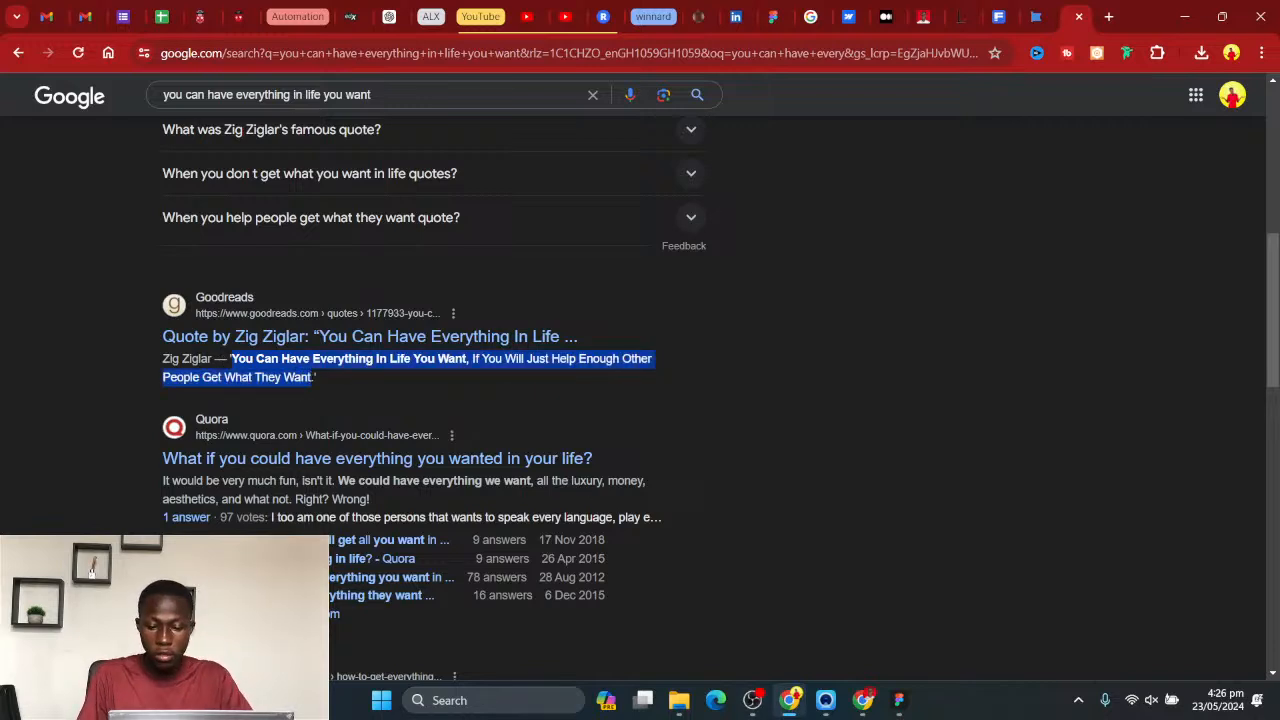
pyautogui.moveTo(866, 704)
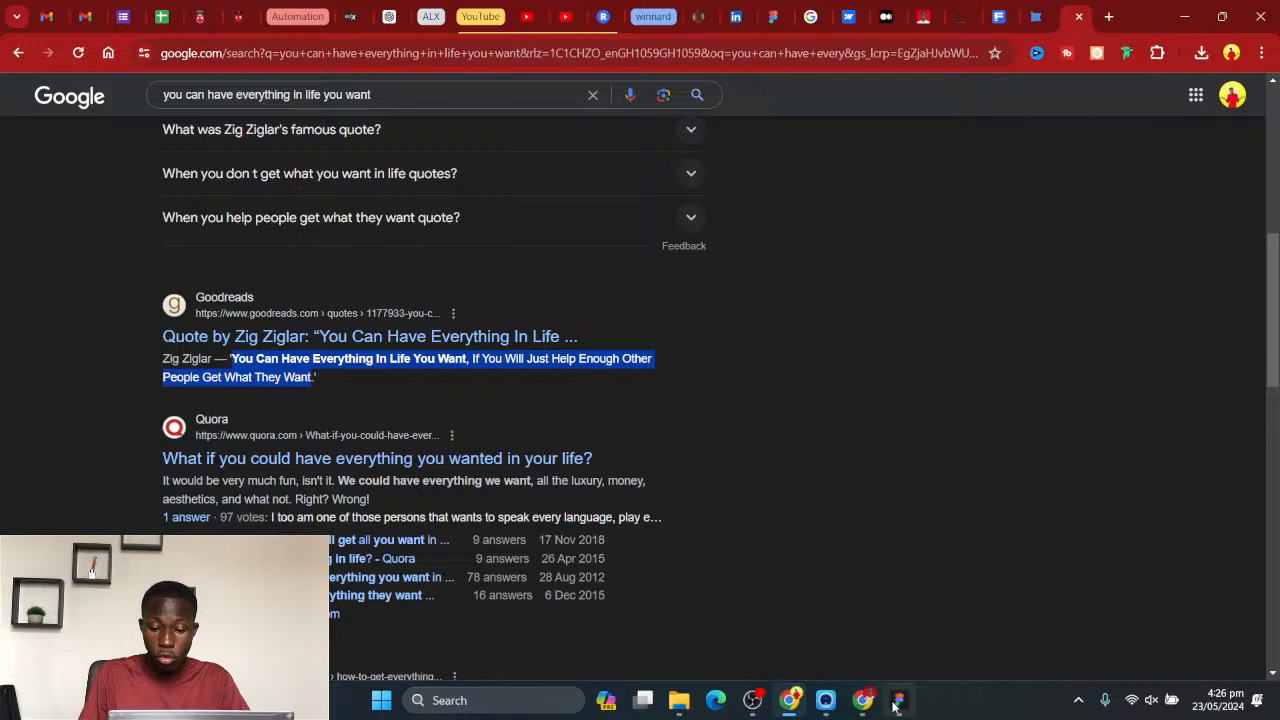
# - Switch back to Figma and paste the copied quote into the empty text box on the blue band
pyautogui.click(898, 700)
pyautogui.hotkey('ctrl', 'v')
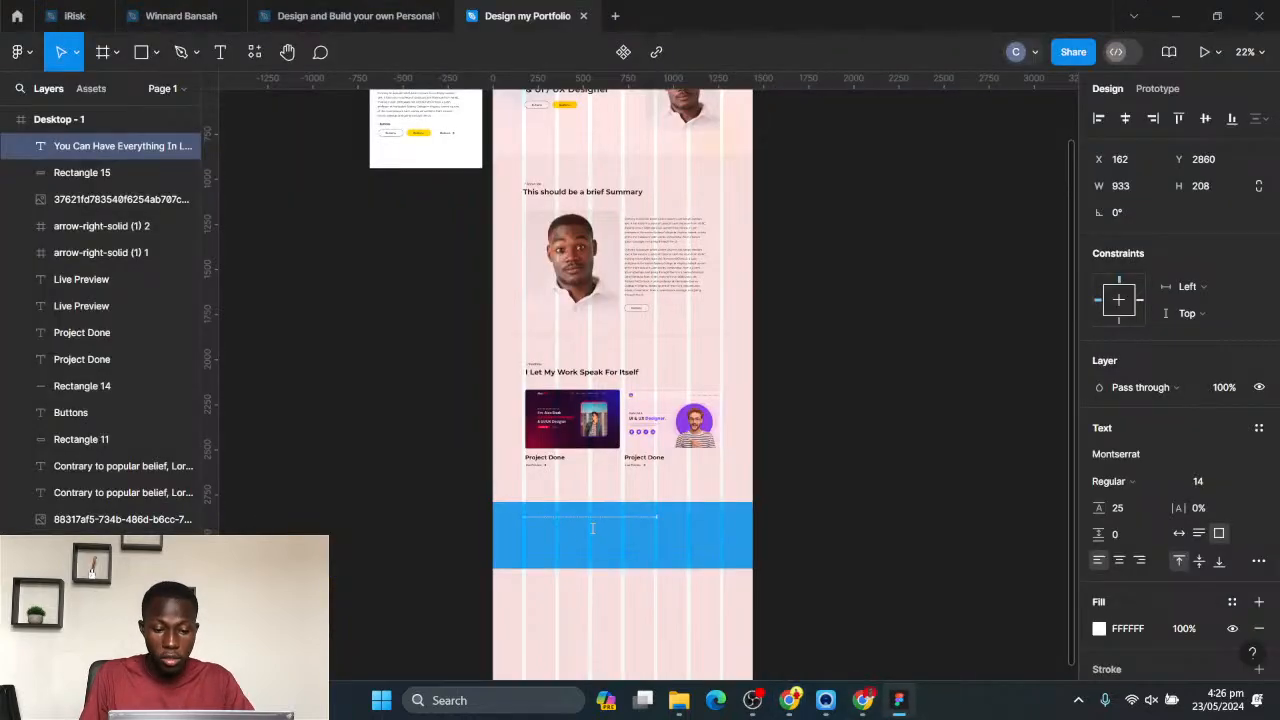
pyautogui.press('Escape')
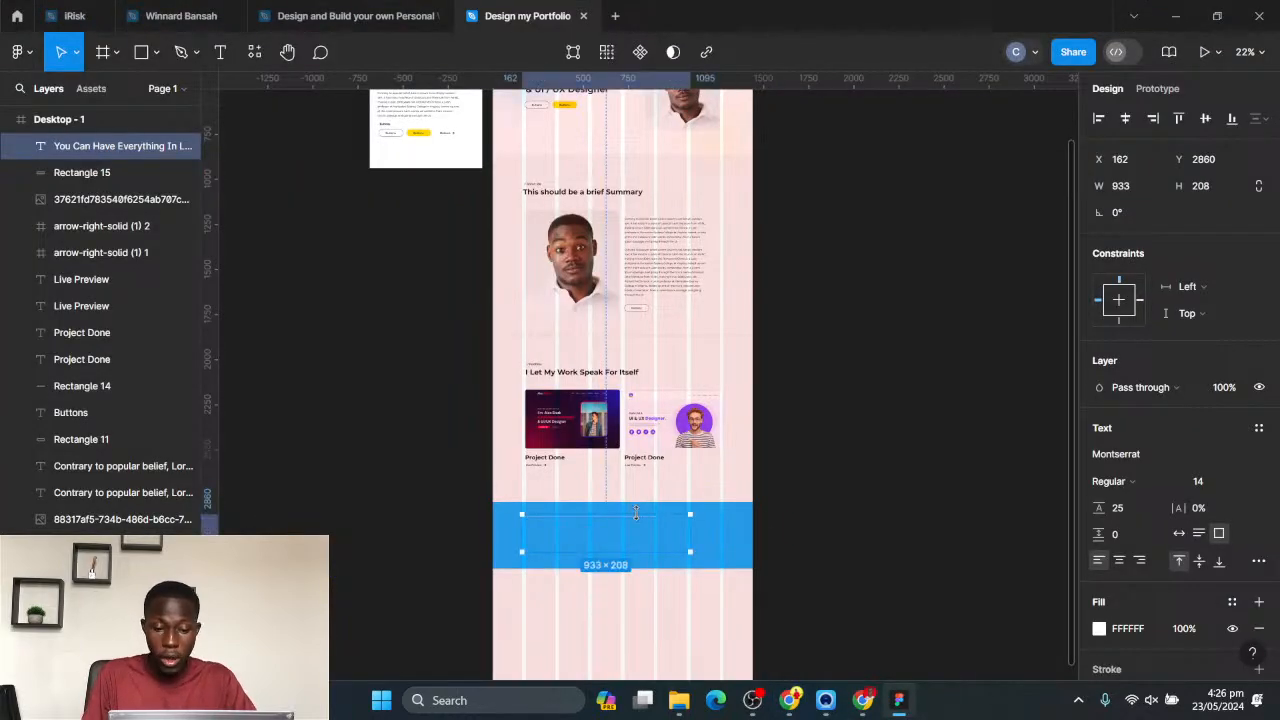
pyautogui.scroll(-3, 586, 488)
pyautogui.scroll(3, 591, 420)
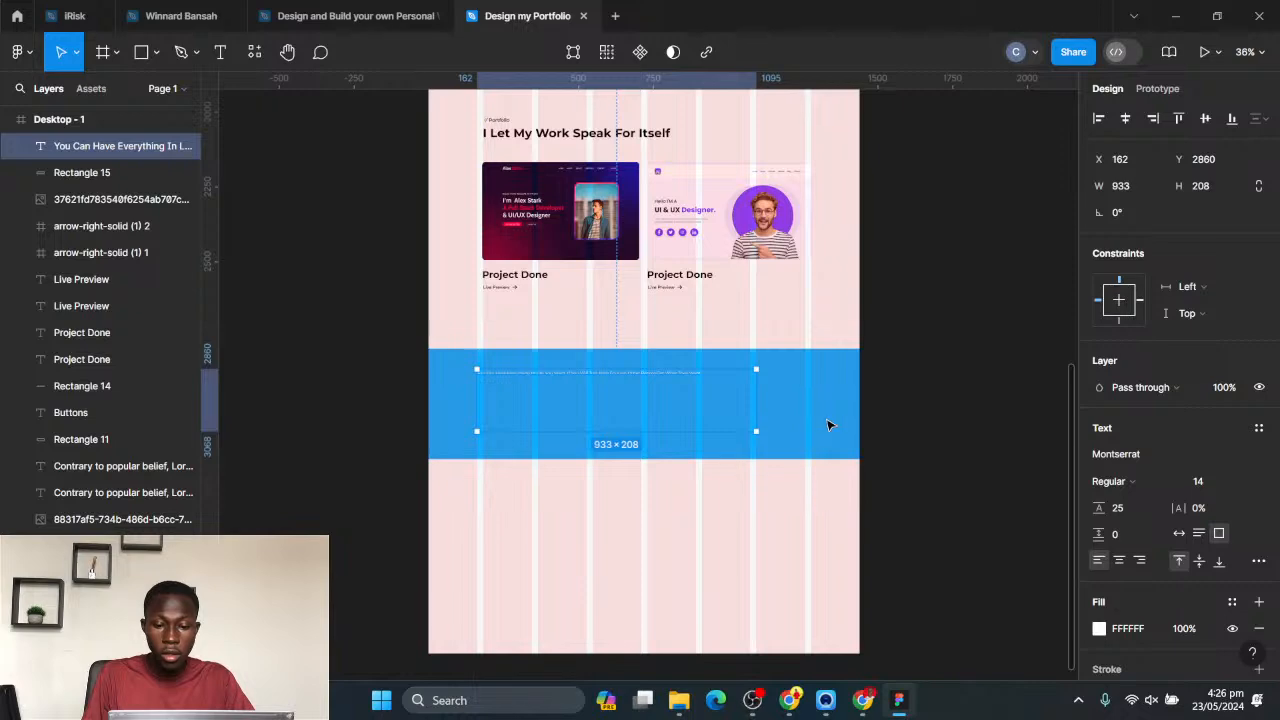
# - Hide the 8-column layout grid of the Desktop - 1 frame
pyautogui.scroll(-2, 800, 357)
pyautogui.scroll(5, 800, 357)
pyautogui.scroll(-3, 720, 310)
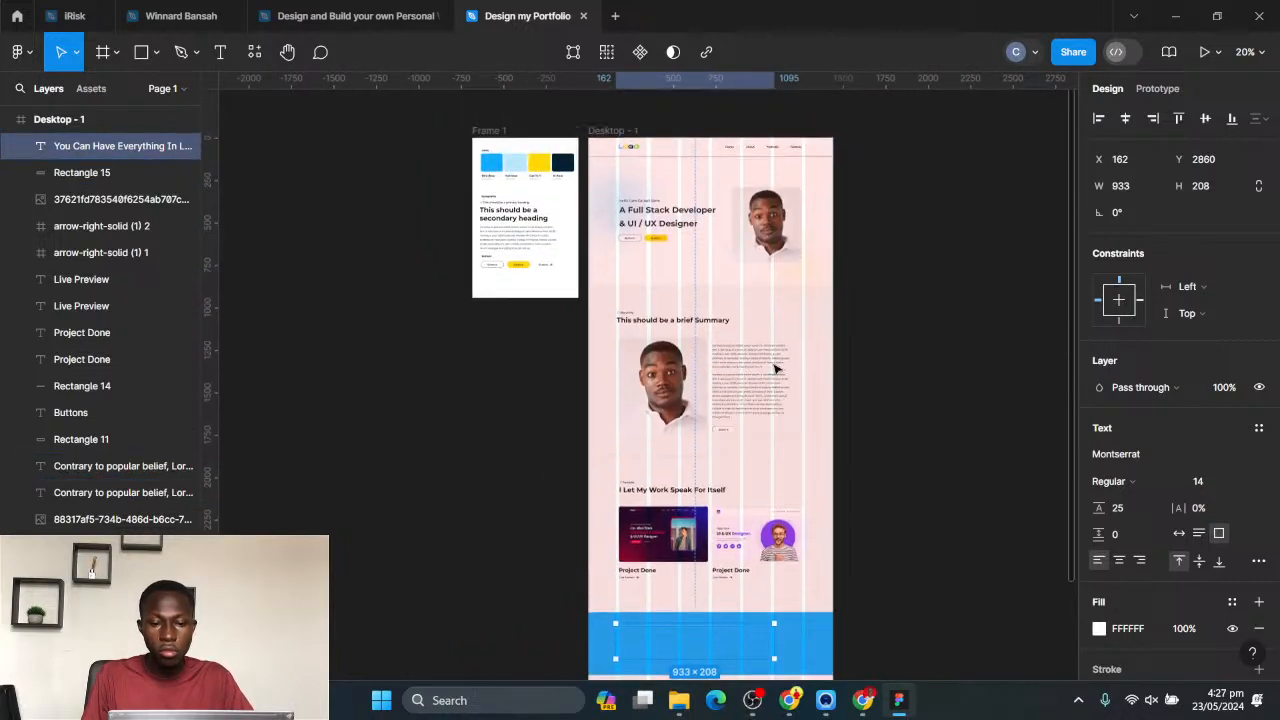
pyautogui.click(616, 235)
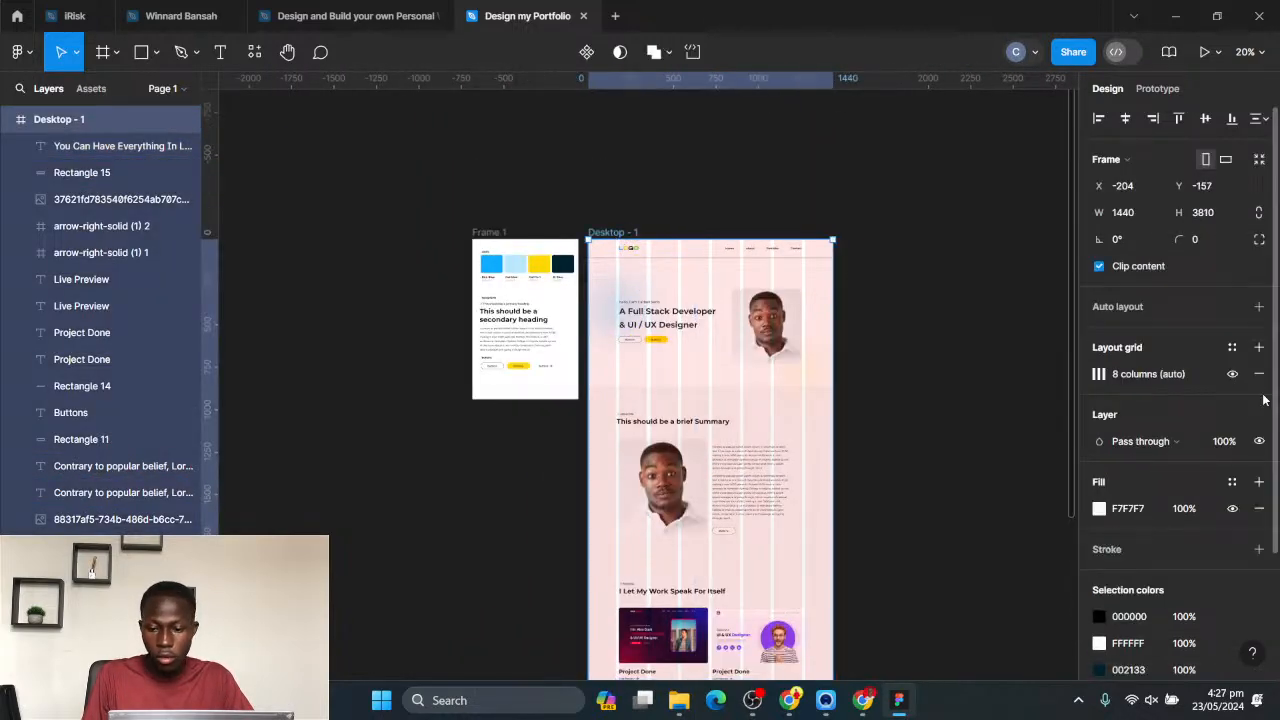
pyautogui.click(1232, 374)
pyautogui.scroll(-4, 755, 473)
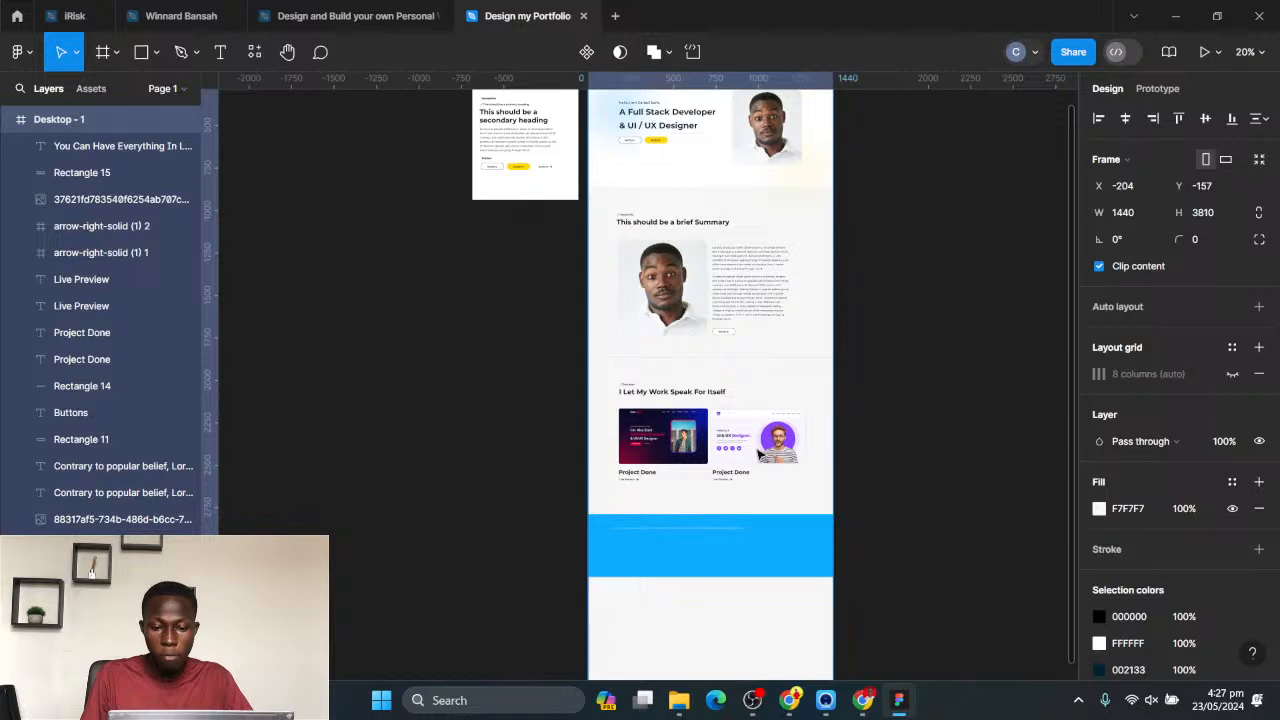
pyautogui.scroll(-2, 734, 517)
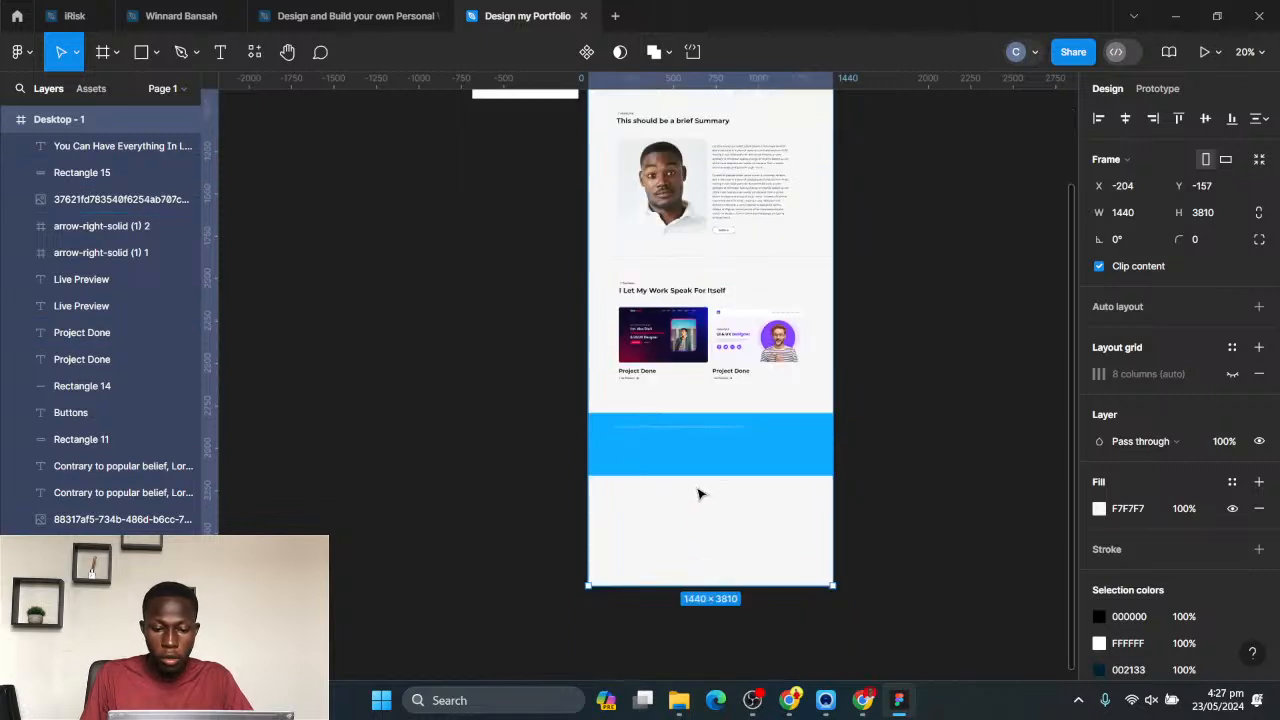
# - Set the quote text's font size to 36 and its line height to 55
pyautogui.scroll(3, 715, 430)
pyautogui.scroll(1, 708, 436)
pyautogui.click(708, 433)
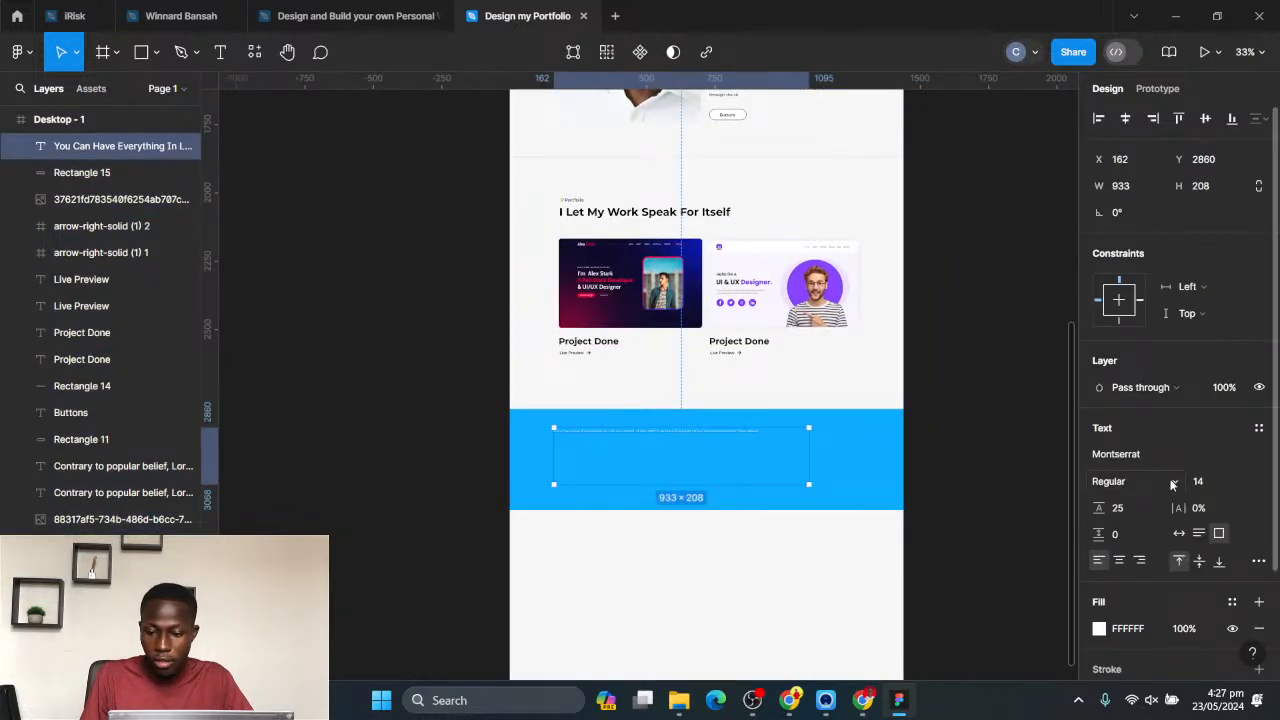
pyautogui.click(1245, 484)
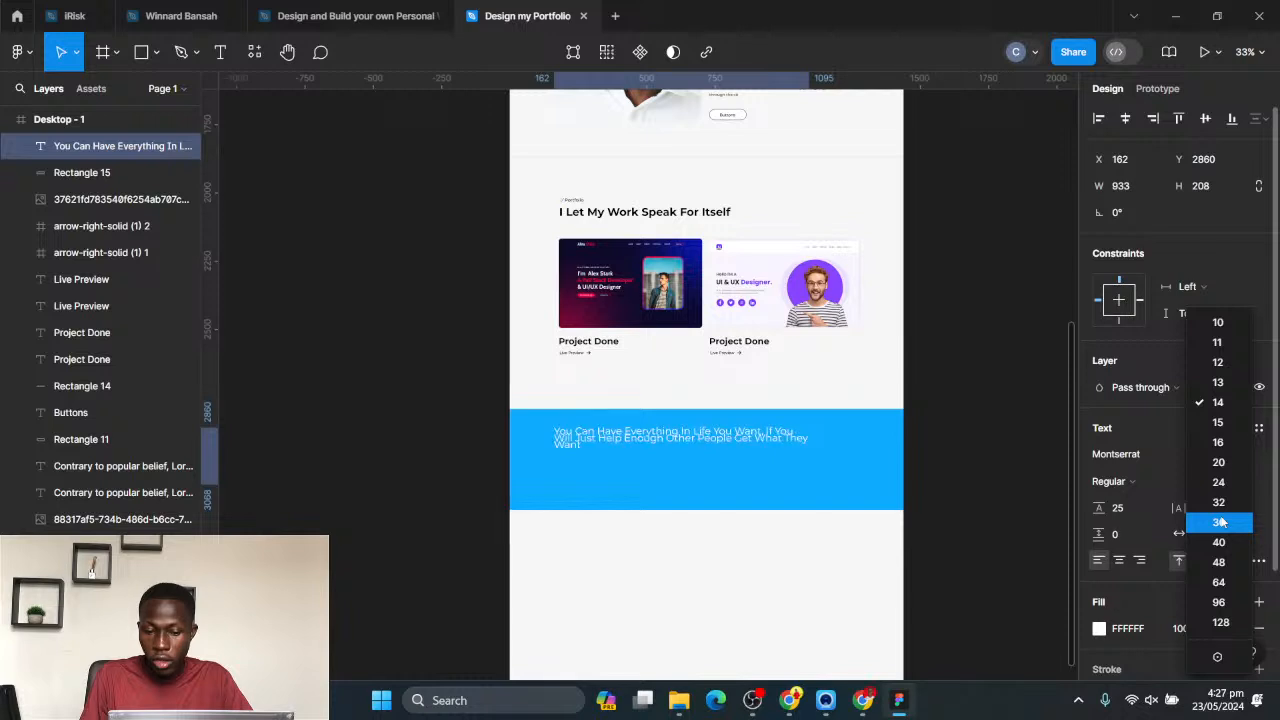
pyautogui.click(1226, 520)
pyautogui.click(1127, 512)
pyautogui.write('35')
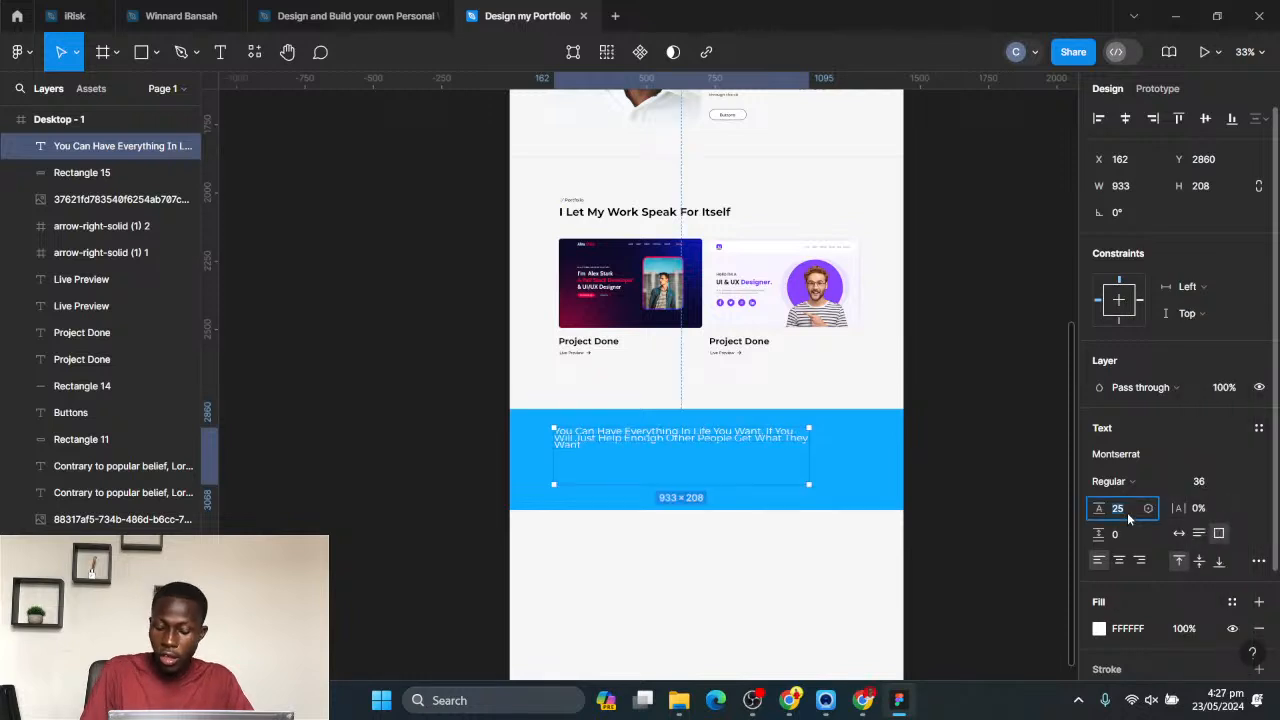
pyautogui.press('Return')
pyautogui.hotkey('shift', 'Up')
pyautogui.hotkey('shift', 'Up')
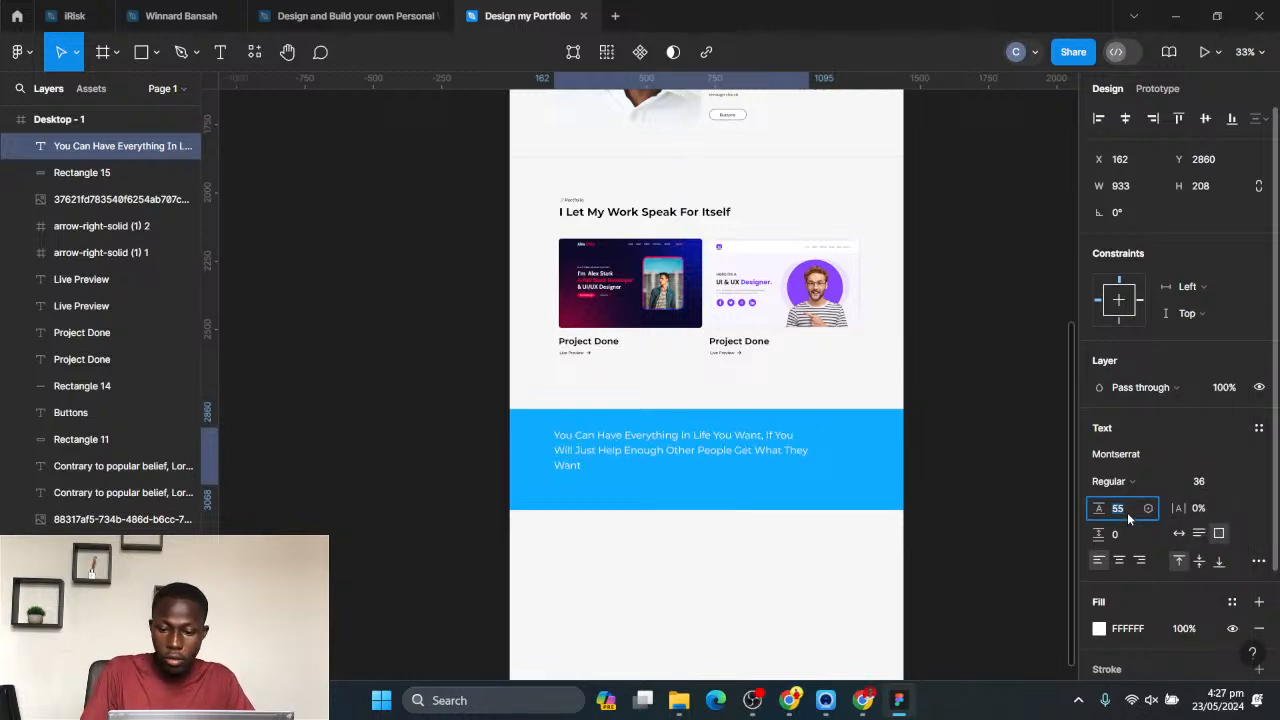
pyautogui.press('Escape')
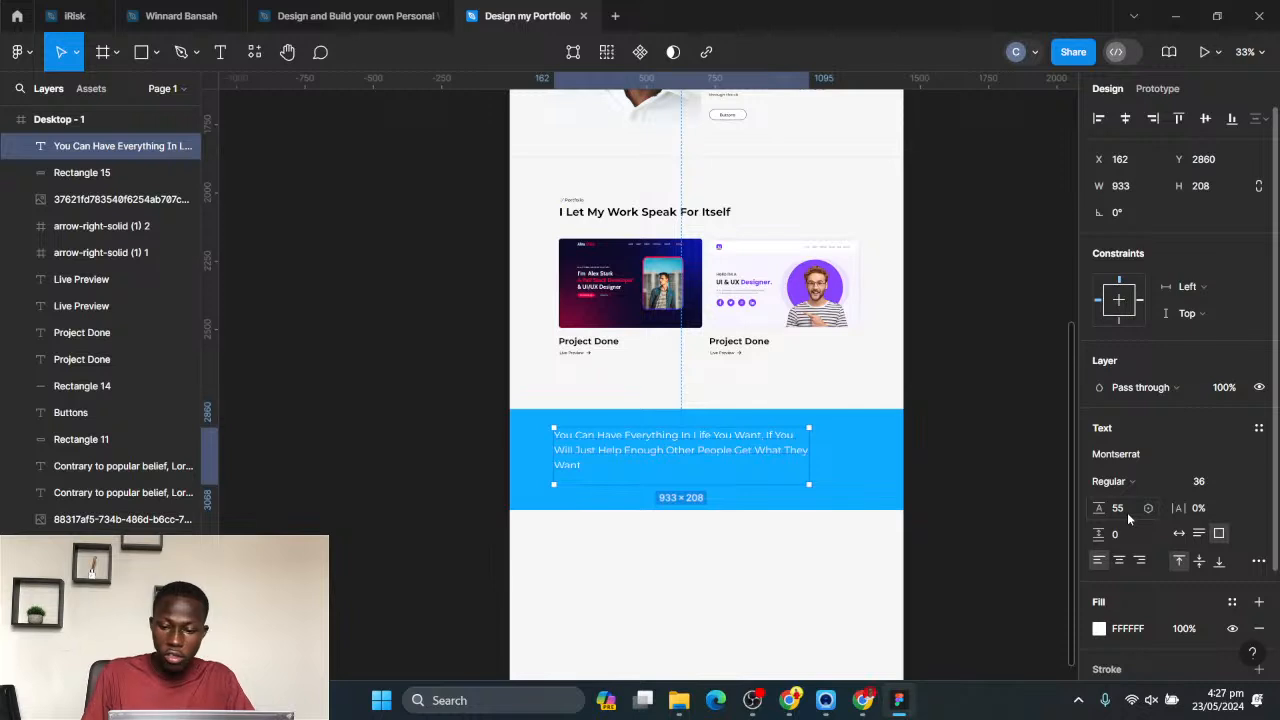
# - Make the quote Bold at font size 40 and shorten its text box to a height of 164
pyautogui.click(1161, 476)
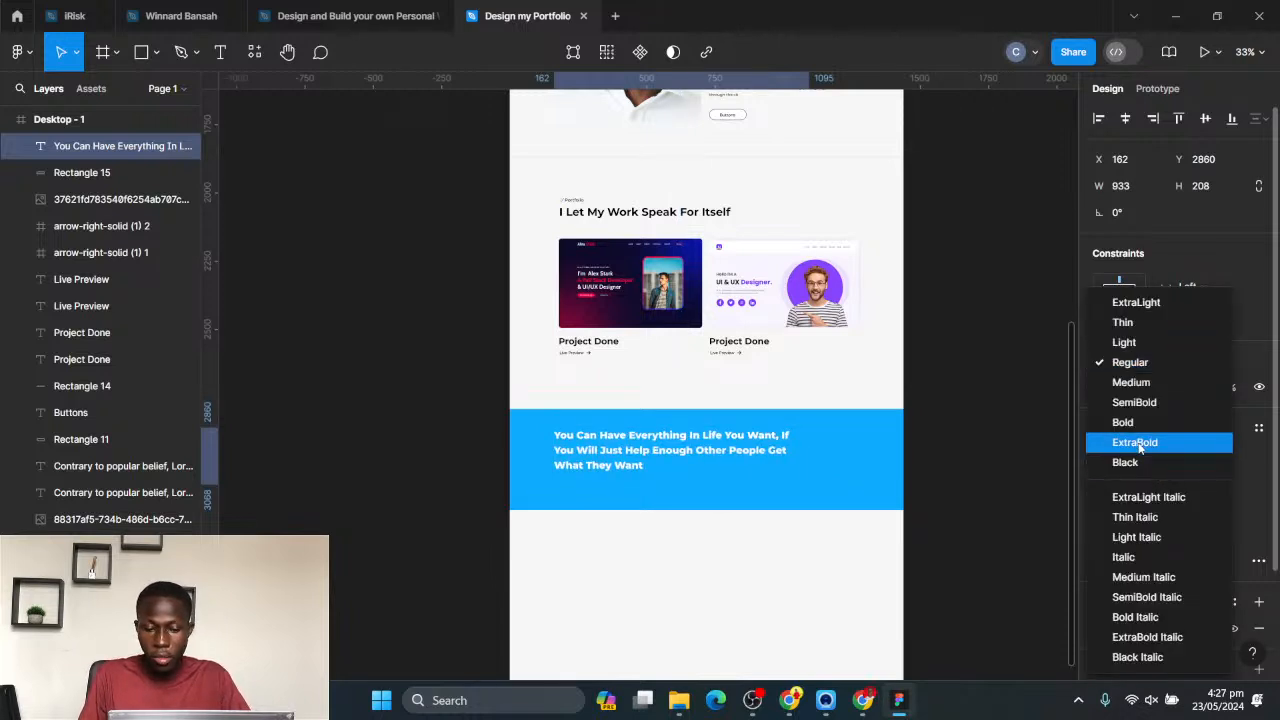
pyautogui.click(1135, 423)
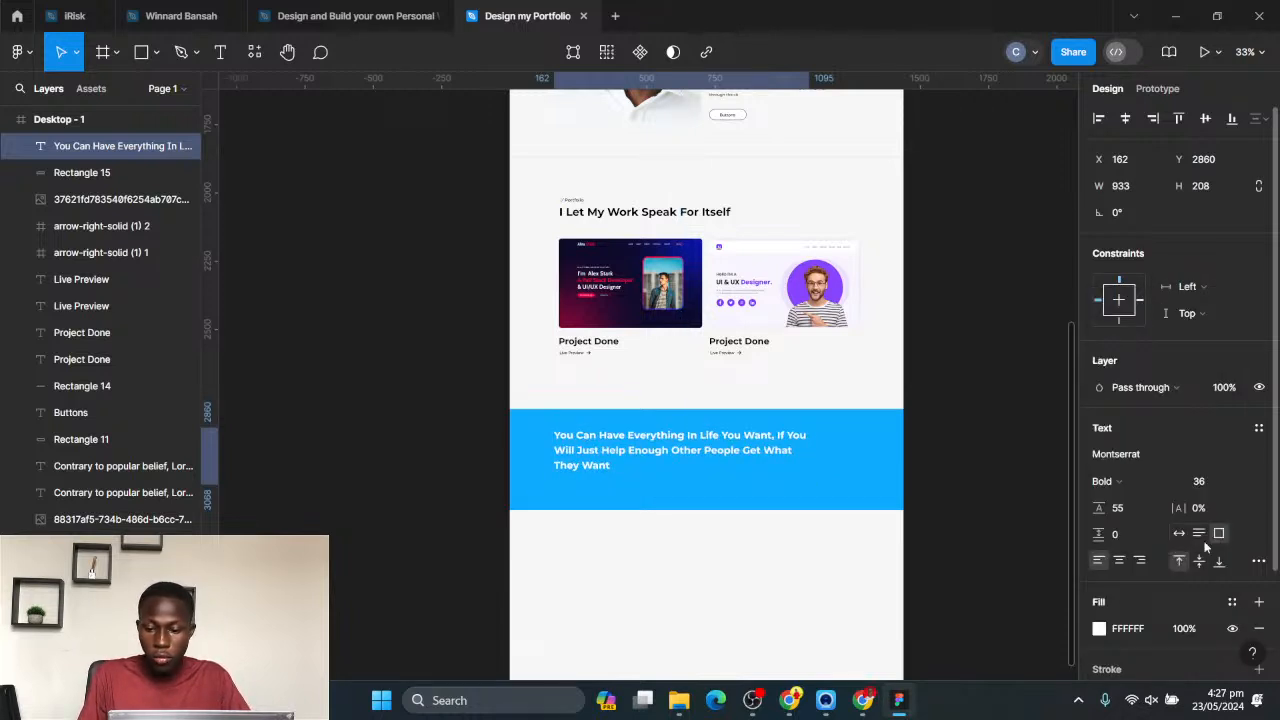
pyautogui.click(1244, 485)
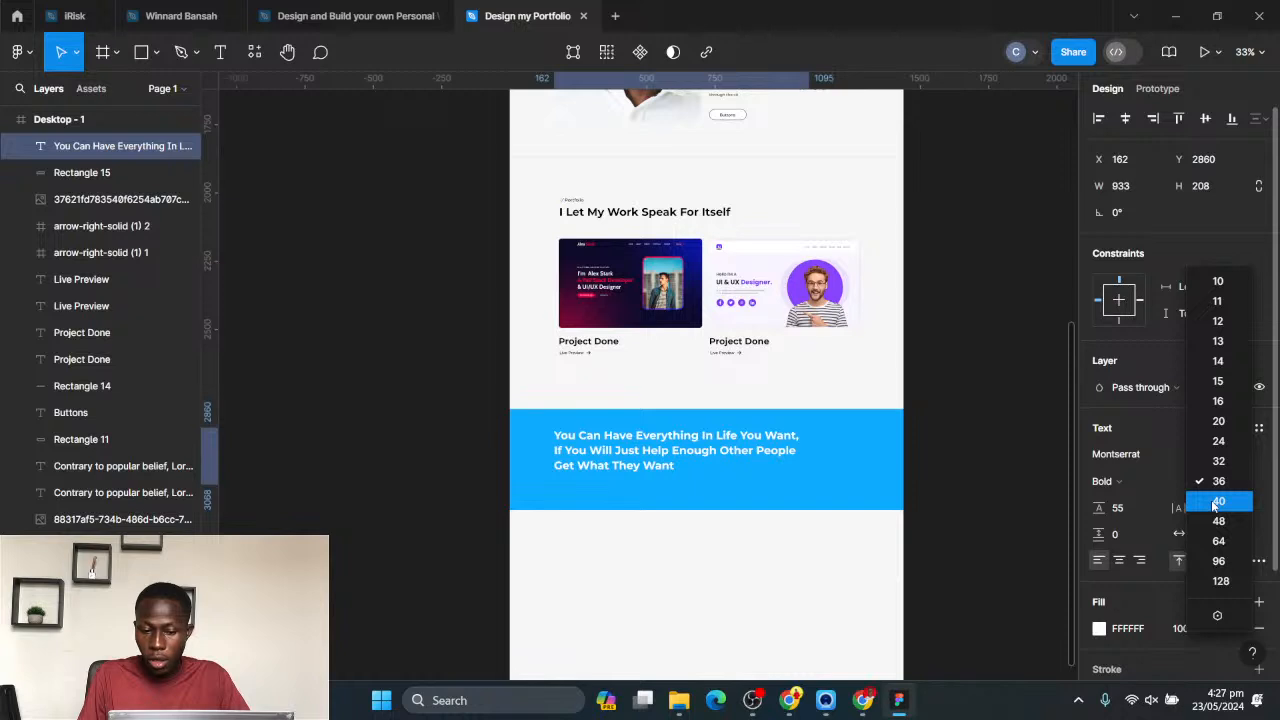
pyautogui.click(1186, 502)
pyautogui.click(940, 434)
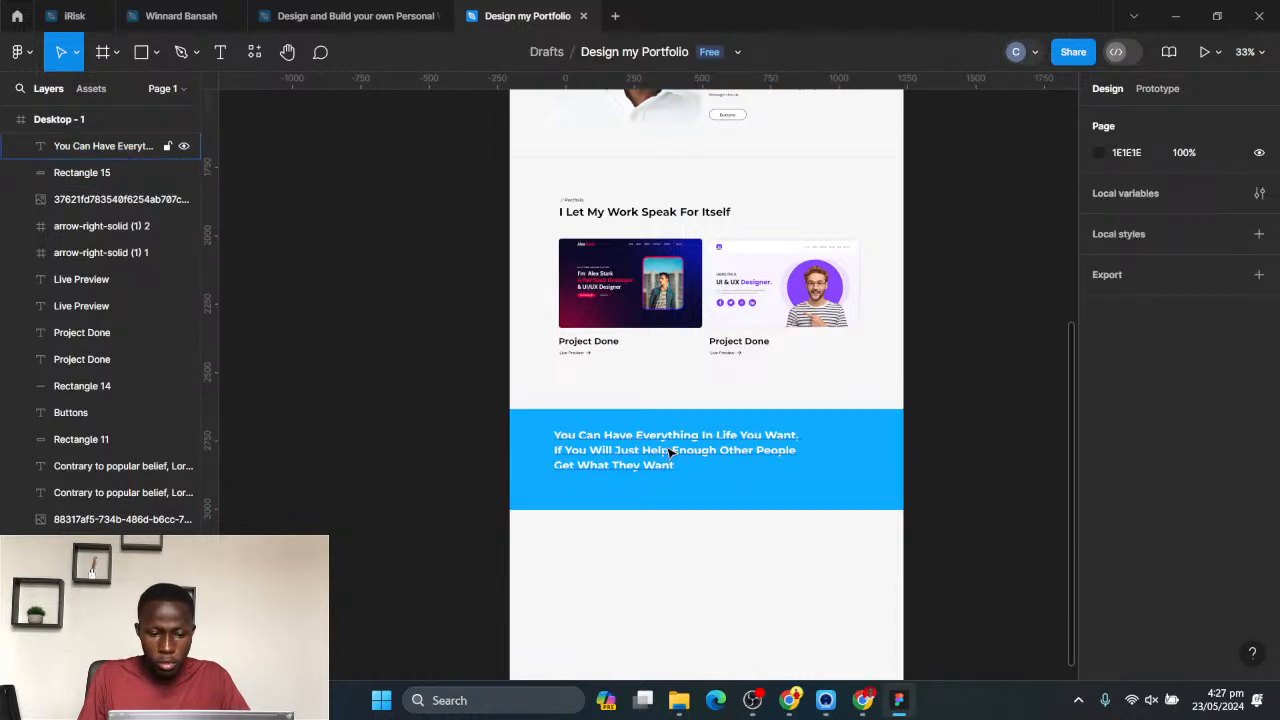
pyautogui.click(663, 480)
pyautogui.moveTo(666, 482); pyautogui.dragTo(660, 474)
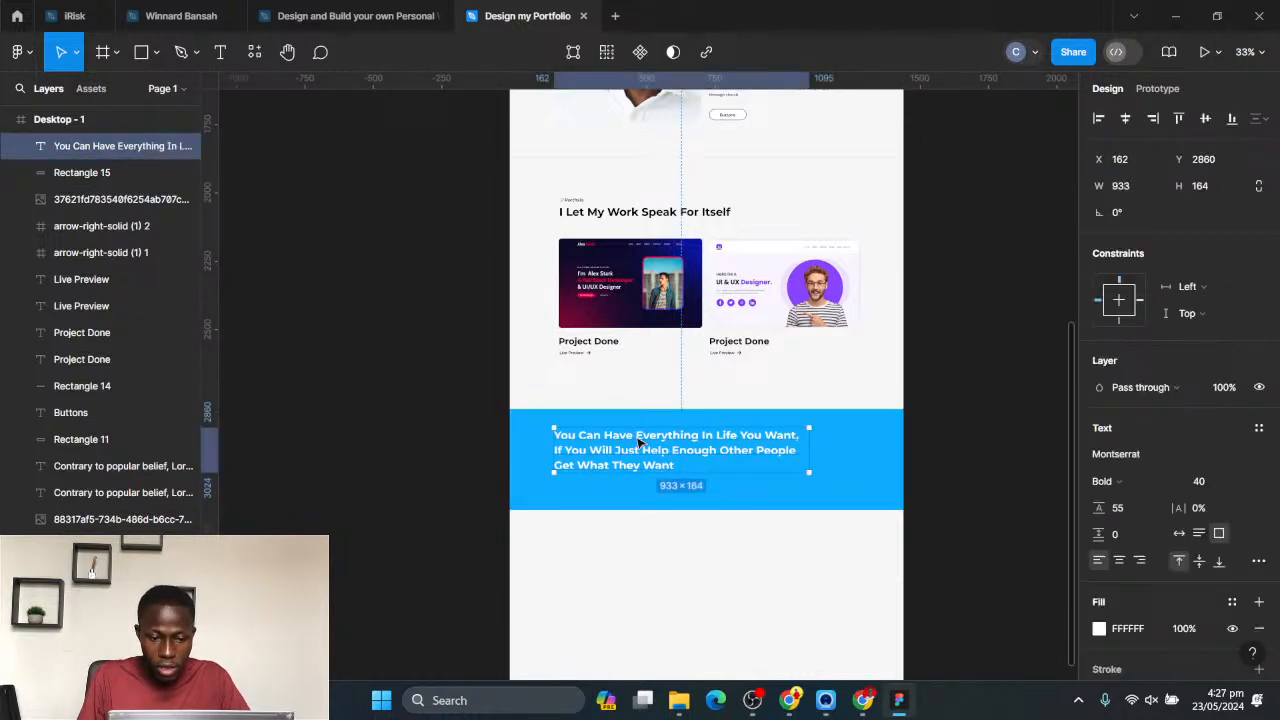
# - Place a copy of a Live Preview label just below the quote, in front of the band, and fill it with yellow FFD703
pyautogui.click(512, 375)
pyautogui.moveTo(569, 355); pyautogui.dragTo(567, 488)
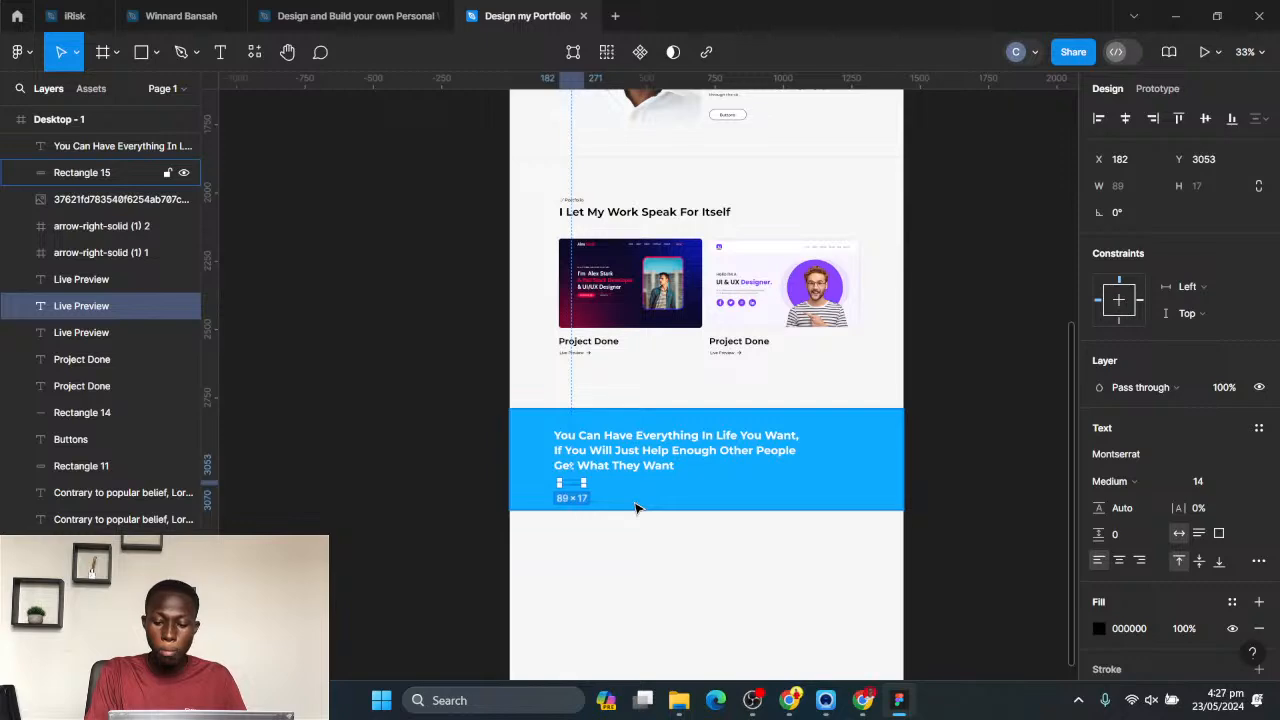
pyautogui.hotkey('ctrl', 'shift', ']')
pyautogui.scroll(6, 660, 512)
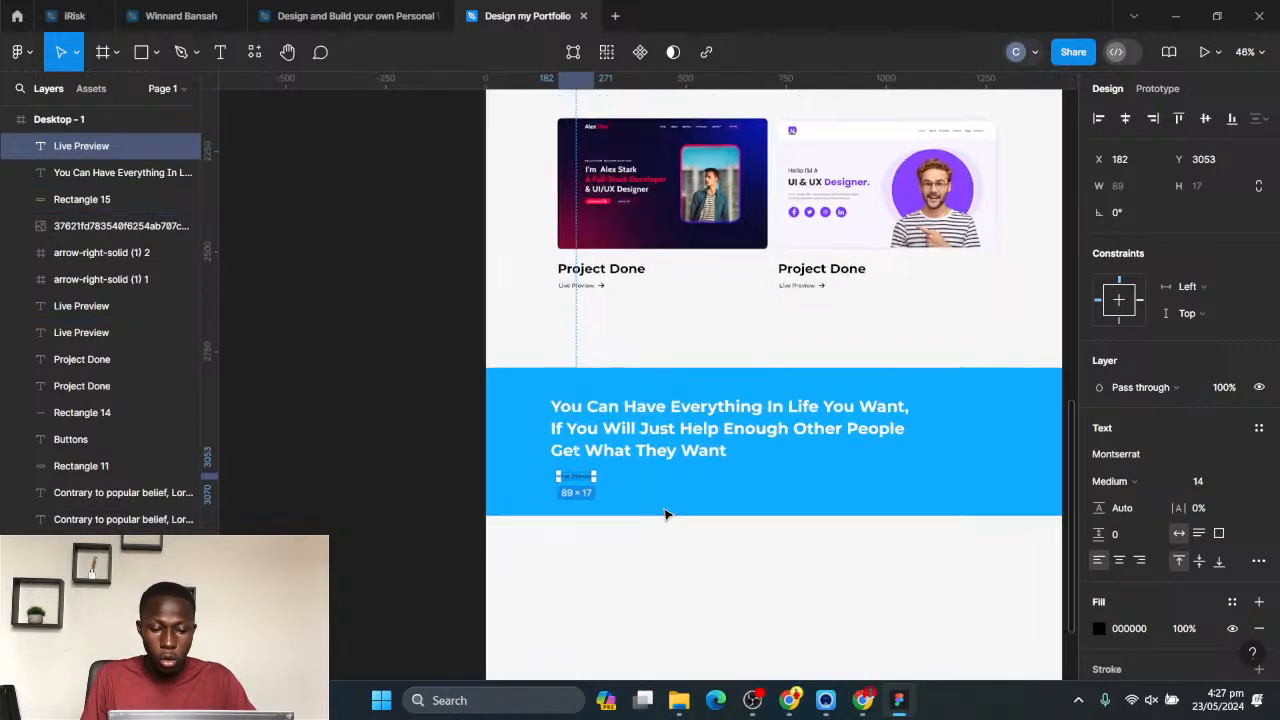
pyautogui.click(1099, 627)
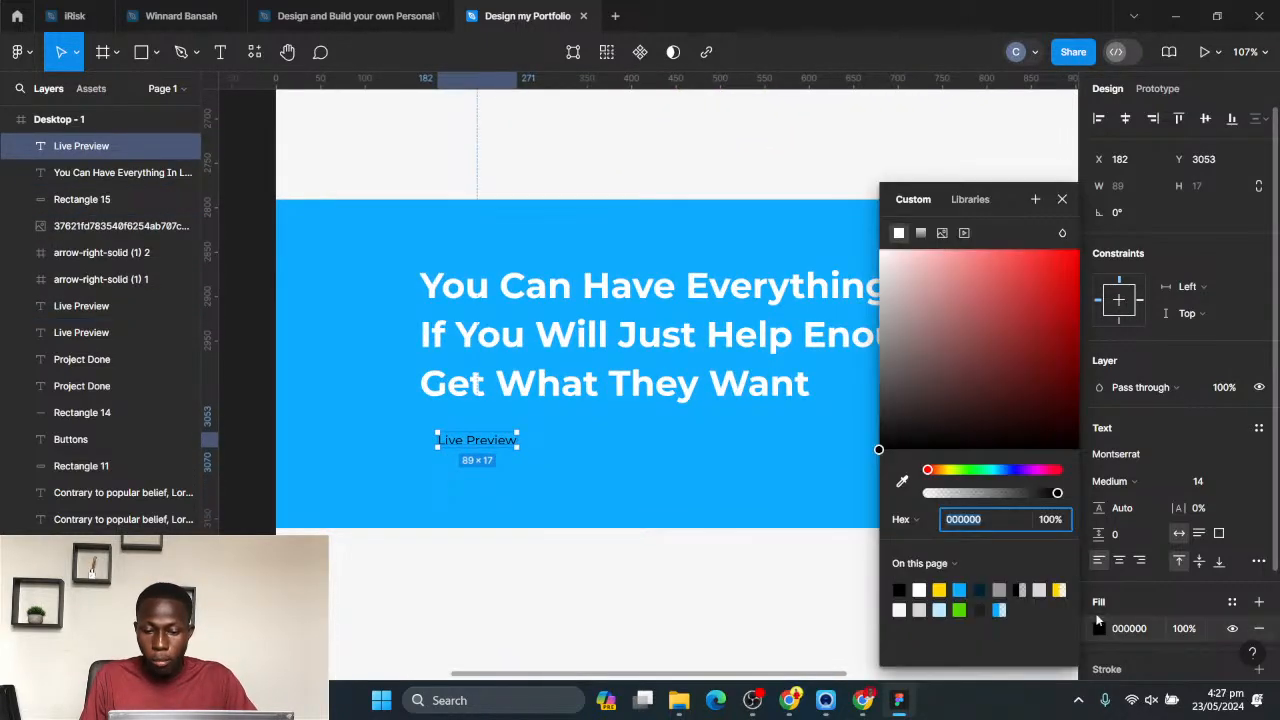
pyautogui.click(940, 590)
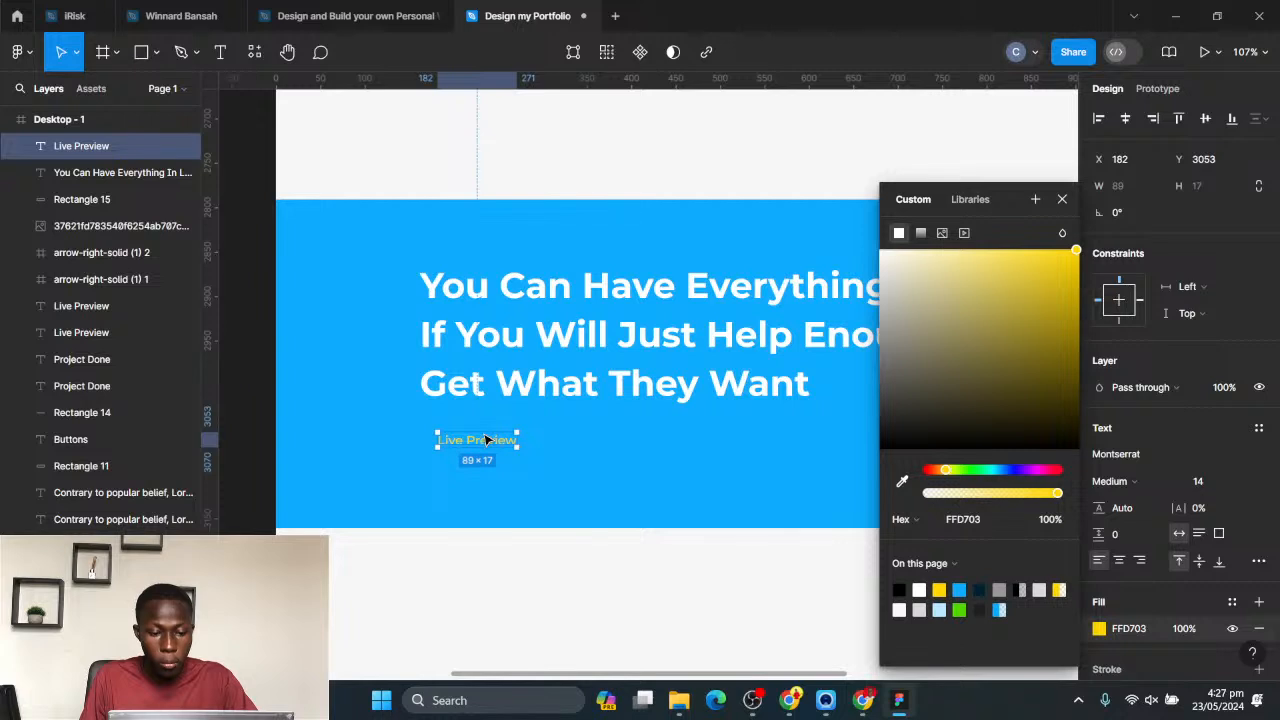
# - Darken the fill of the quote band to a deeper blue
pyautogui.click(631, 502)
pyautogui.click(1098, 455)
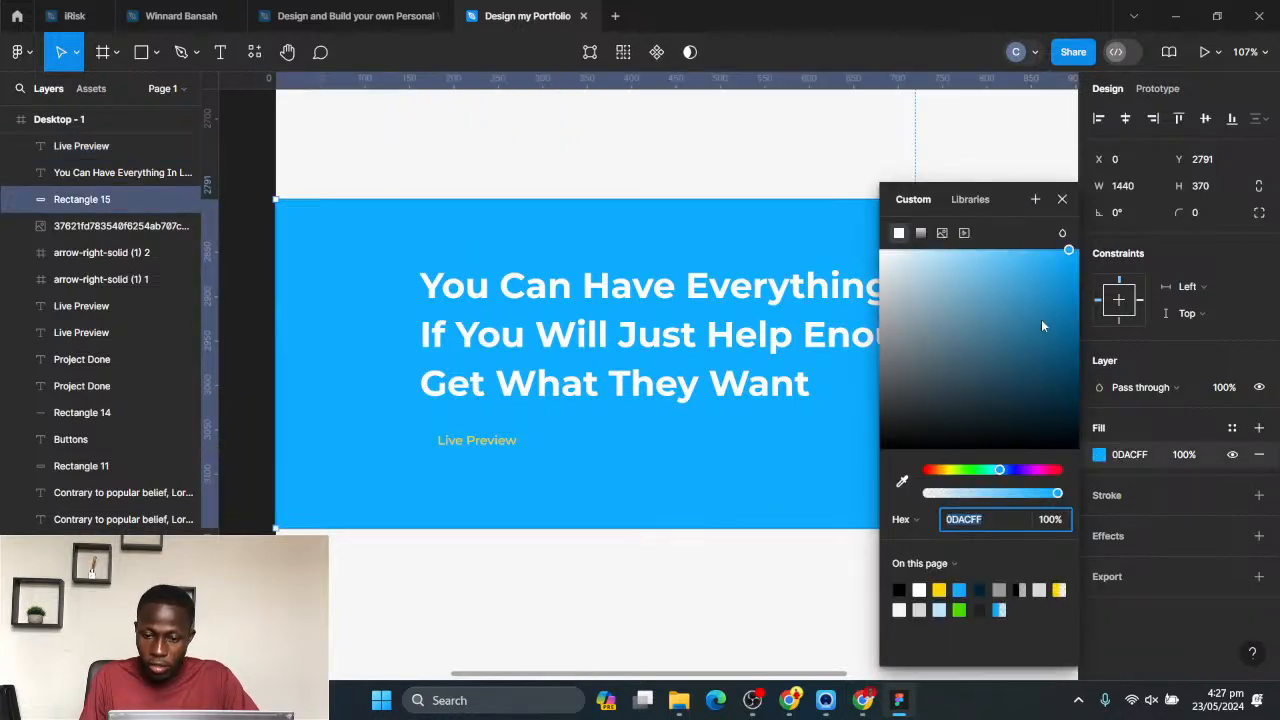
pyautogui.moveTo(1062, 267); pyautogui.dragTo(1094, 285)
pyautogui.click(735, 577)
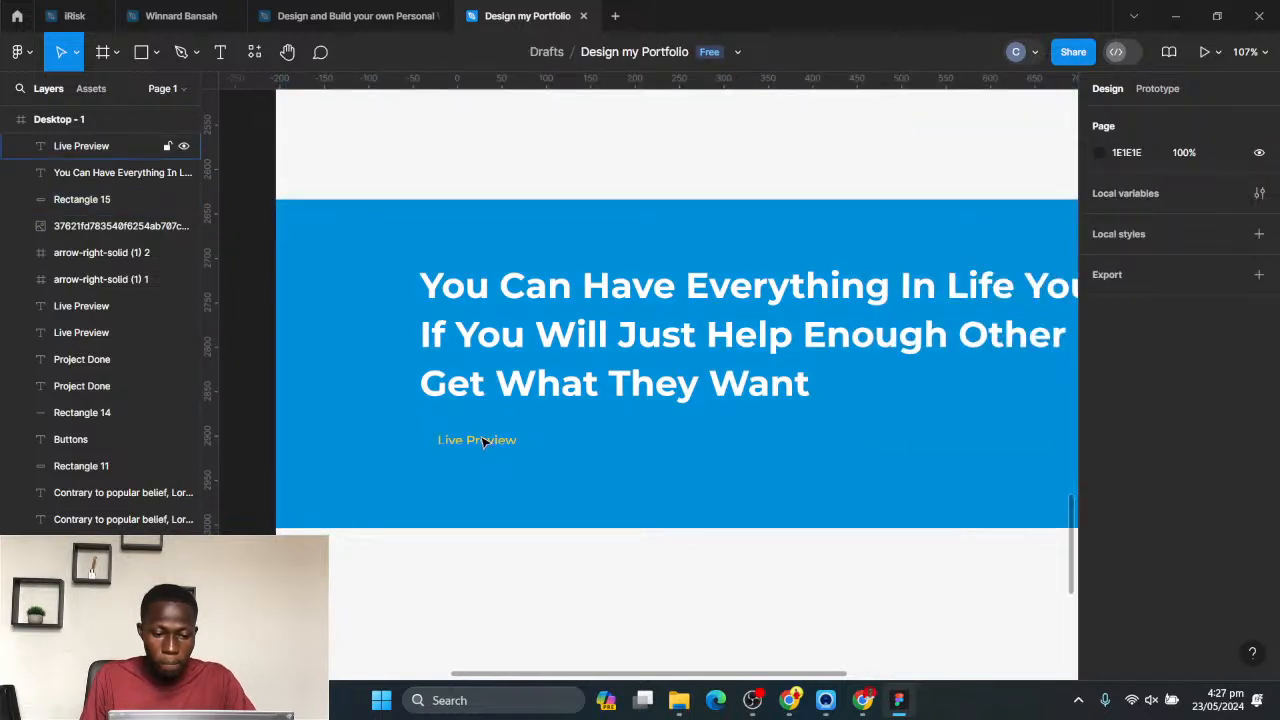
# - Replace the yellow label's text with "Zig Ziglar" at size 20 and move it closer to the quote's starting edge, about X 170, Y 3058
pyautogui.click(484, 442)
pyautogui.press('Return')
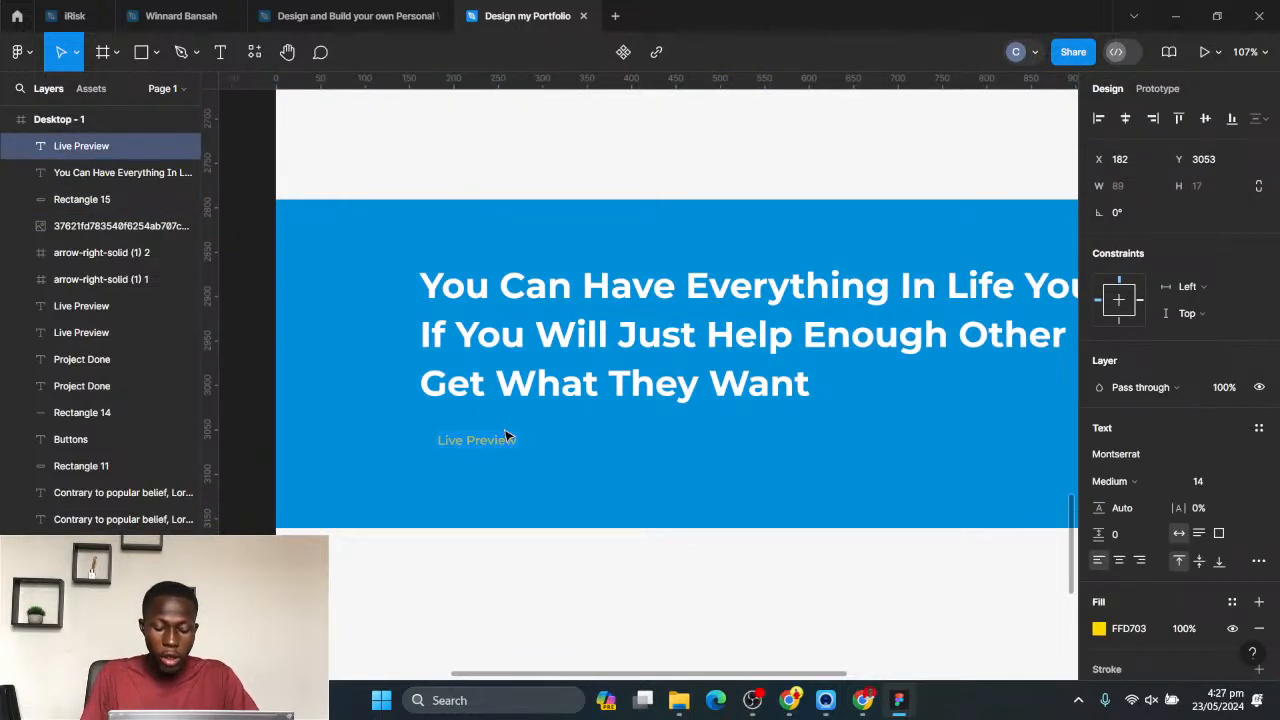
pyautogui.write('Zig Ziglar')
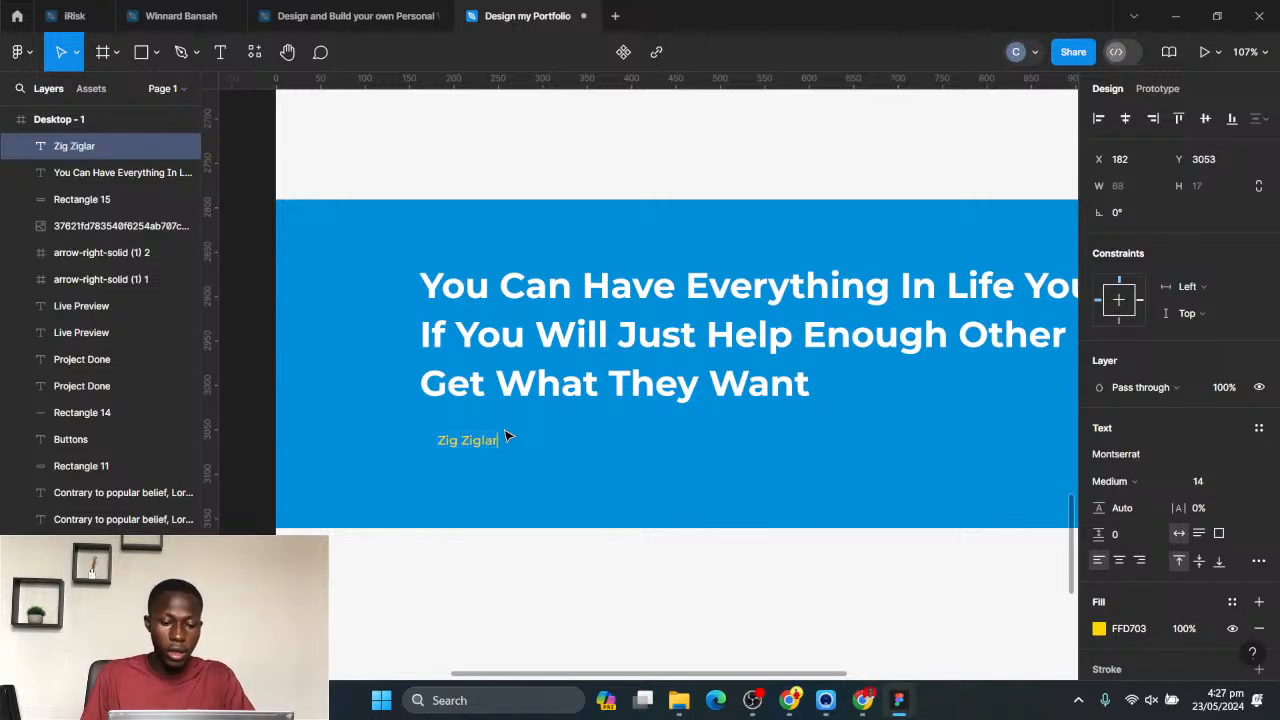
pyautogui.press('Escape')
pyautogui.moveTo(455, 448); pyautogui.dragTo(434, 453)
pyautogui.click(1240, 484)
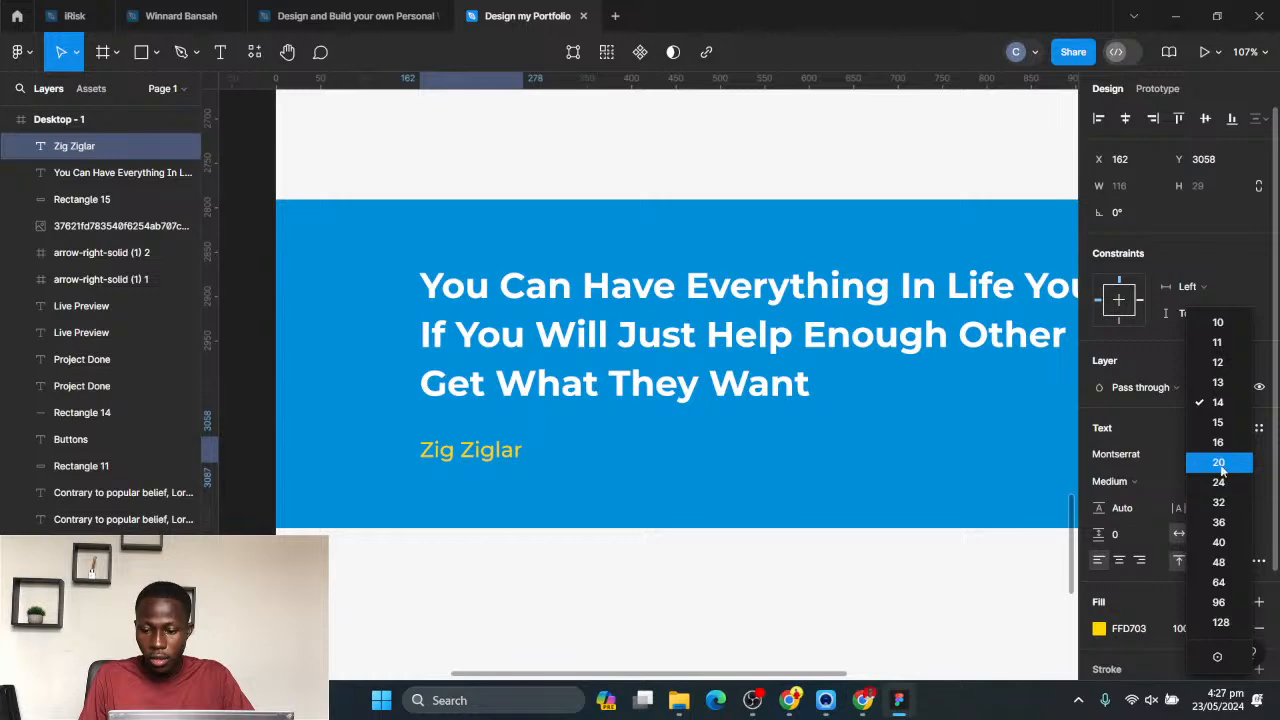
pyautogui.click(1236, 462)
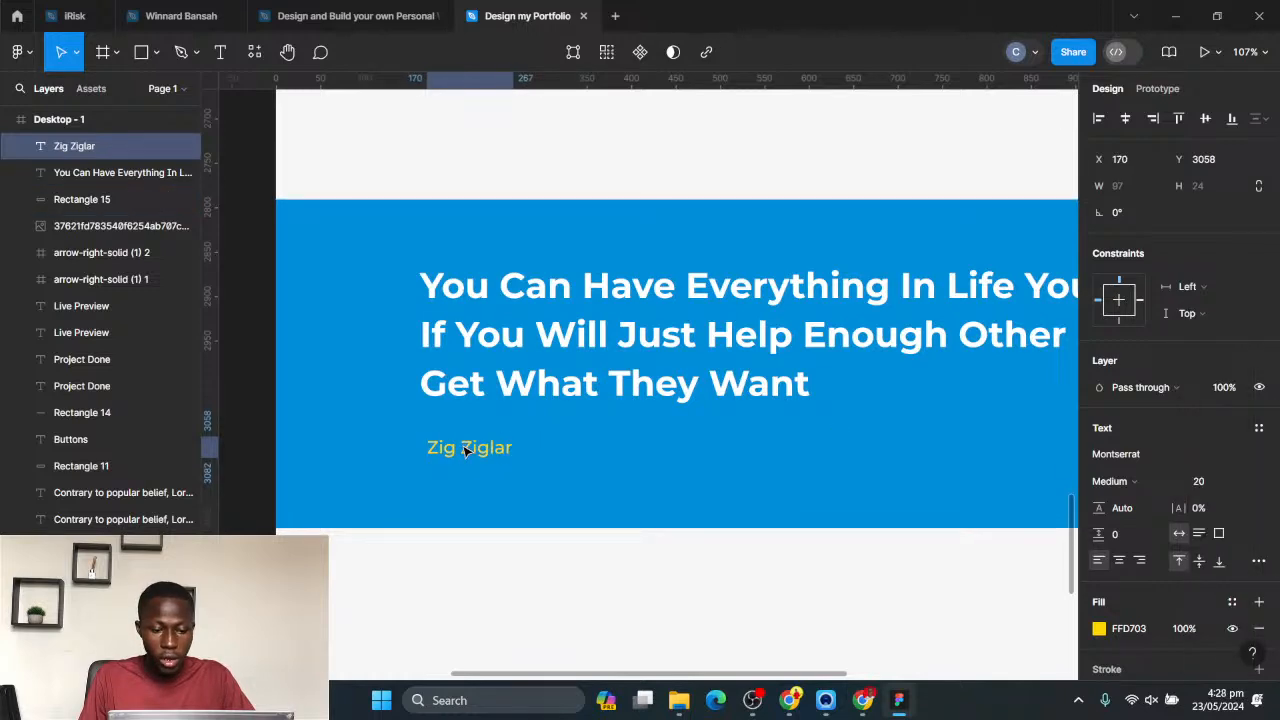
# - Place a blurred blue 528 × 528 glow behind the summary photo's lower-left corner and a yellow glow at the Portfolio section's right edge
pyautogui.scroll(-10, 460, 450)
pyautogui.click(818, 482)
pyautogui.moveTo(818, 482); pyautogui.dragTo(819, 545)
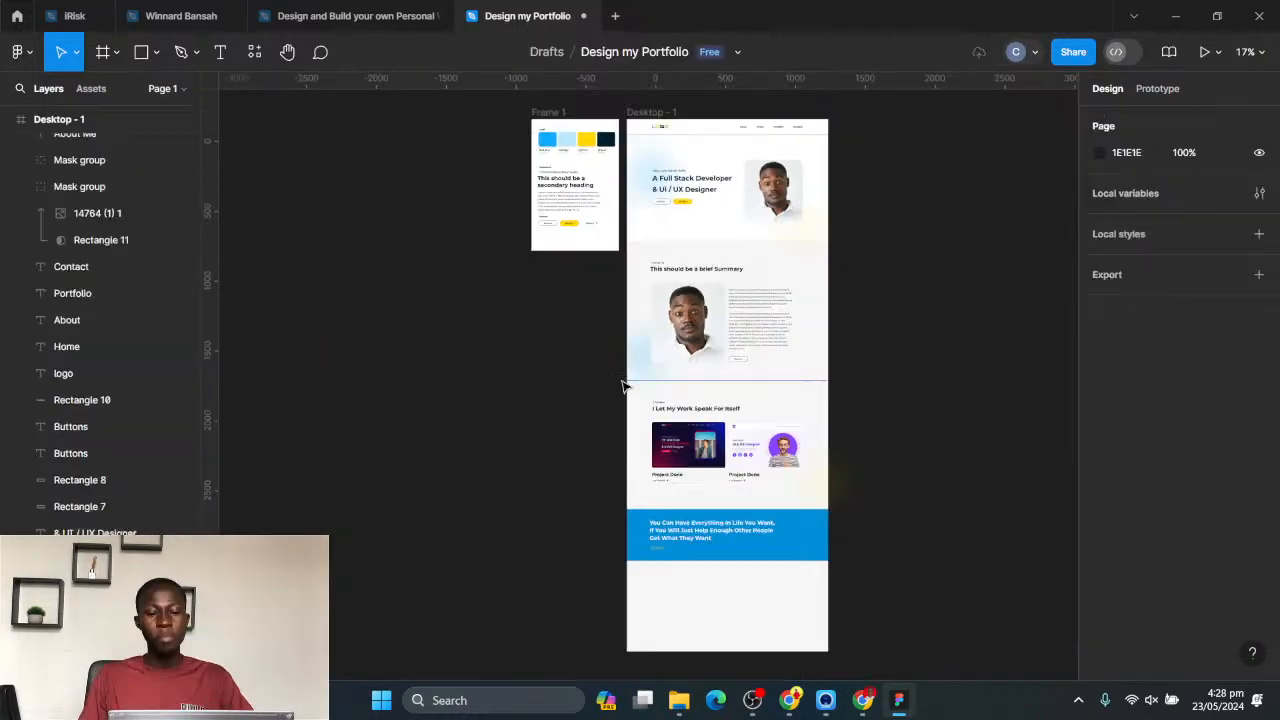
pyautogui.click(650, 367)
pyautogui.moveTo(664, 330); pyautogui.dragTo(692, 300)
pyautogui.press('Escape')
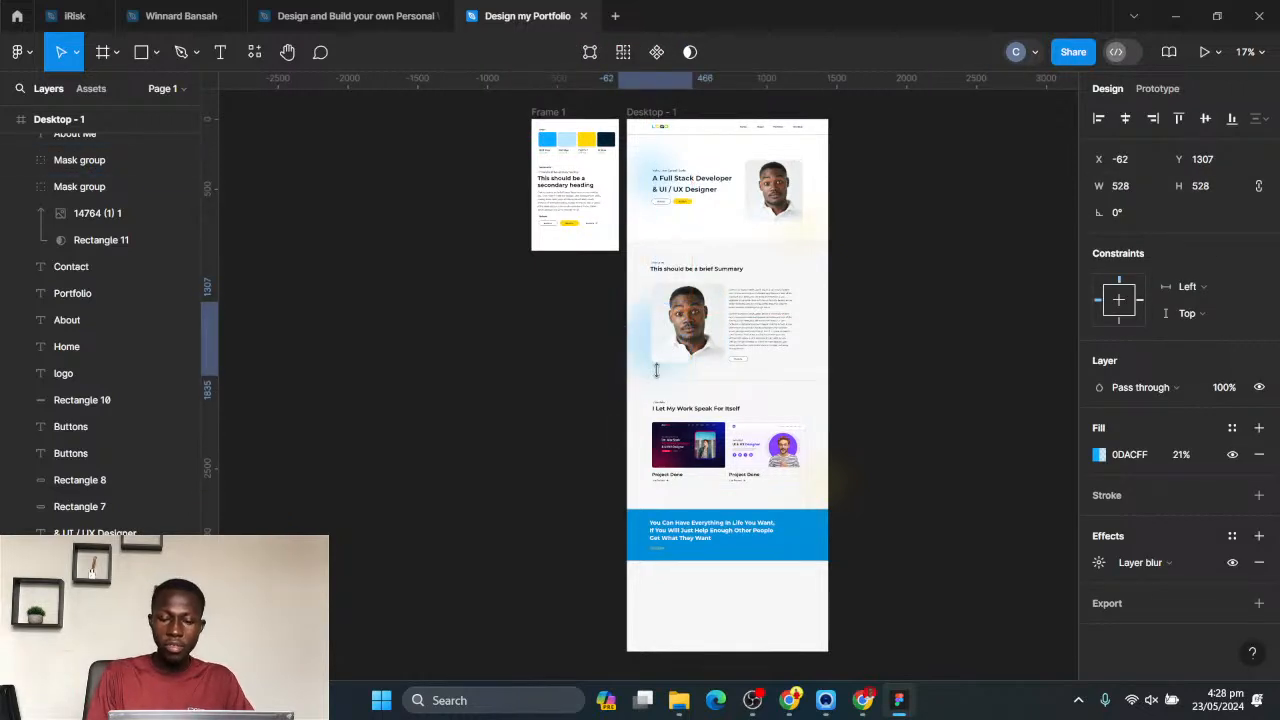
pyautogui.scroll(-1, 780, 384)
pyautogui.scroll(-1, 785, 384)
pyautogui.moveTo(782, 472); pyautogui.dragTo(746, 436)
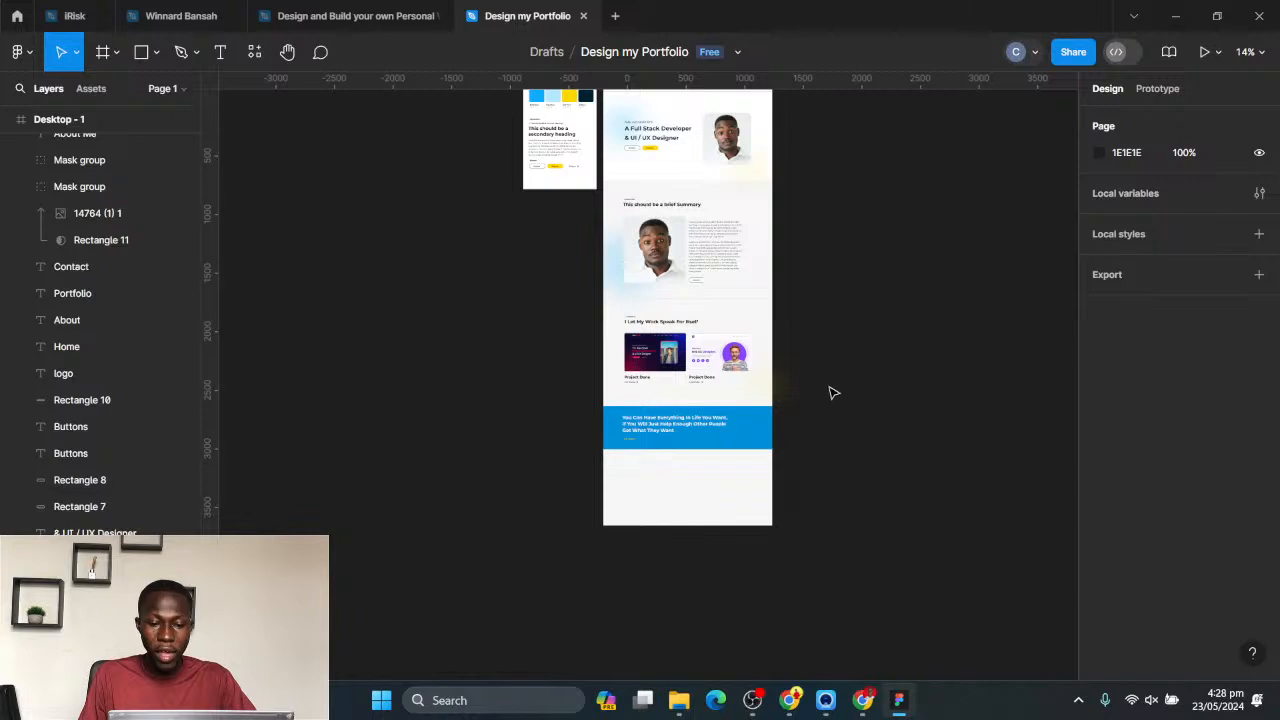
# - Extend the Desktop - 1 frame downward to a height of about 5096
pyautogui.scroll(-2, 789, 346)
pyautogui.click(687, 151)
pyautogui.click(687, 151)
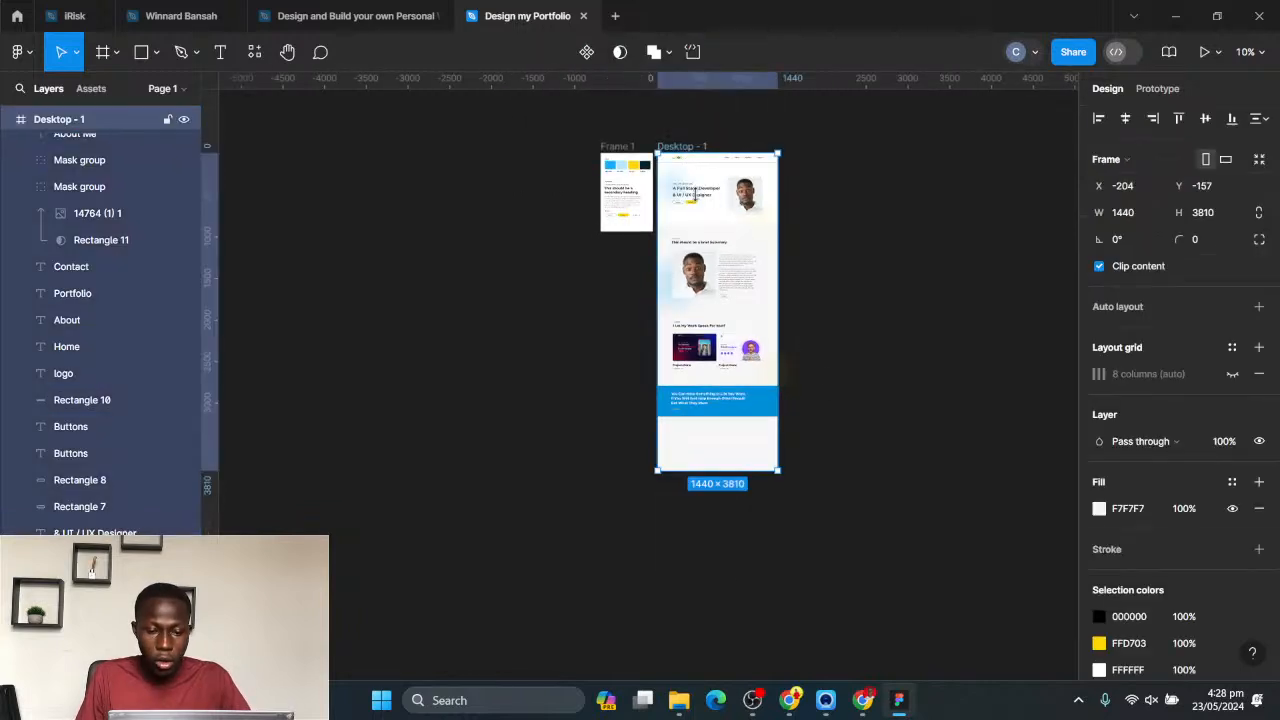
pyautogui.moveTo(728, 471); pyautogui.dragTo(729, 574)
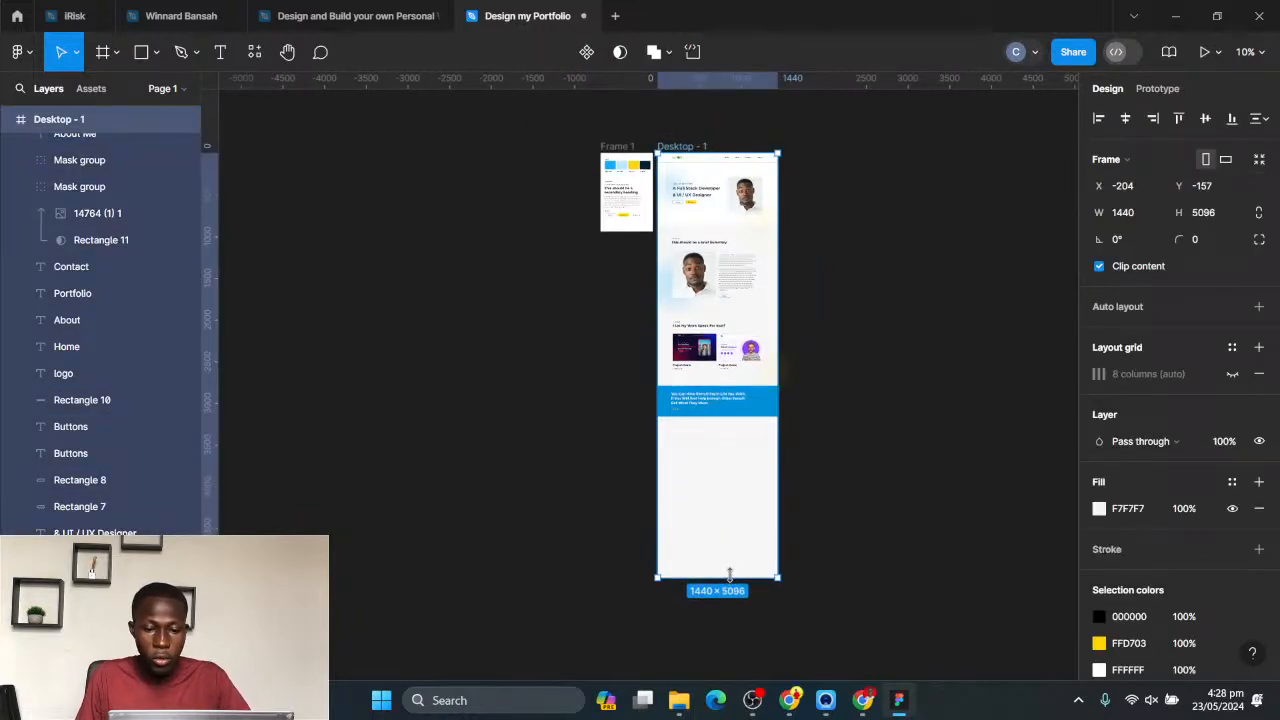
pyautogui.click(862, 476)
# - Duplicate the Portfolio section's label and heading below the blue band and change the copied label to "Testimonials"
pyautogui.scroll(5, 777, 469)
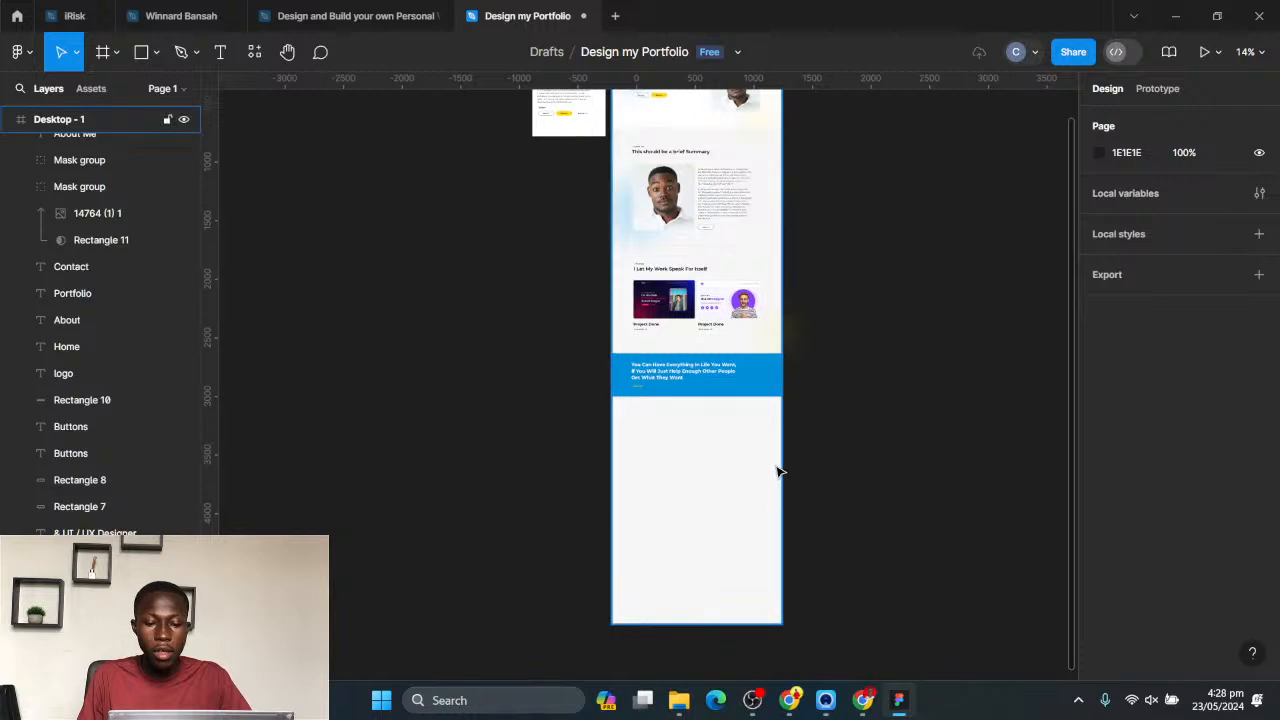
pyautogui.scroll(3, 634, 300)
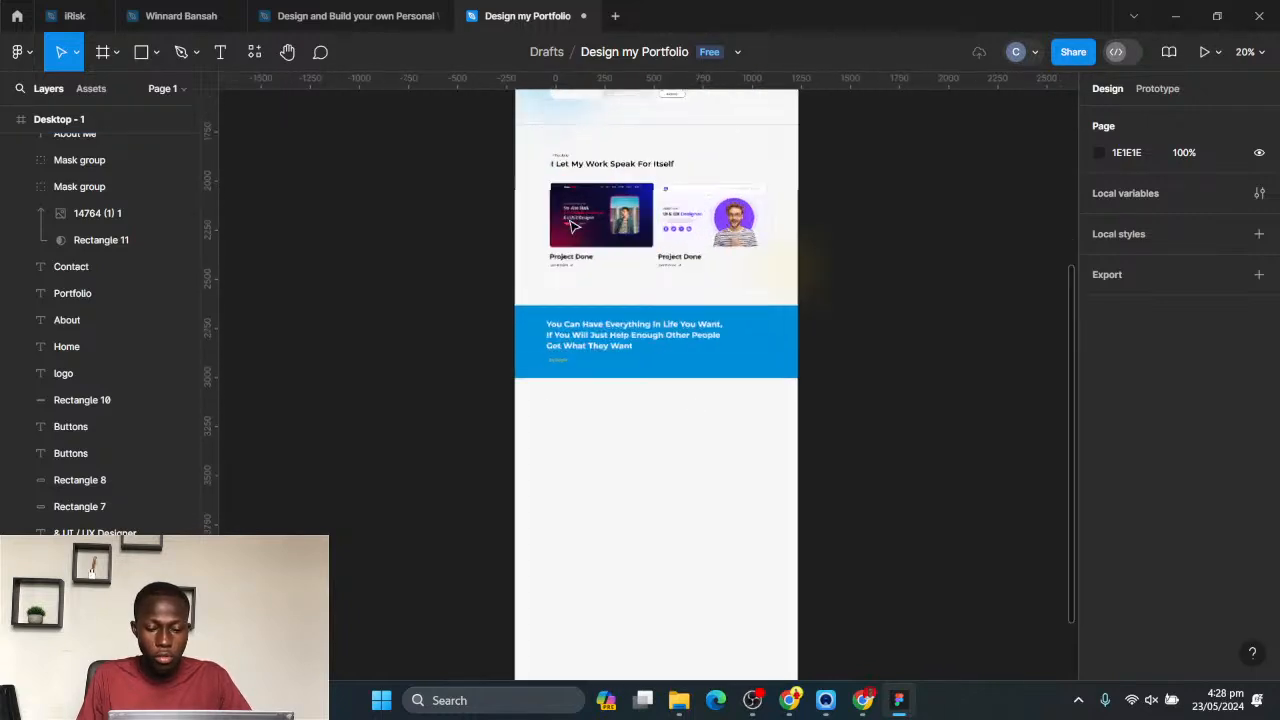
pyautogui.moveTo(500, 181); pyautogui.dragTo(597, 553)
pyautogui.write('stimonials')
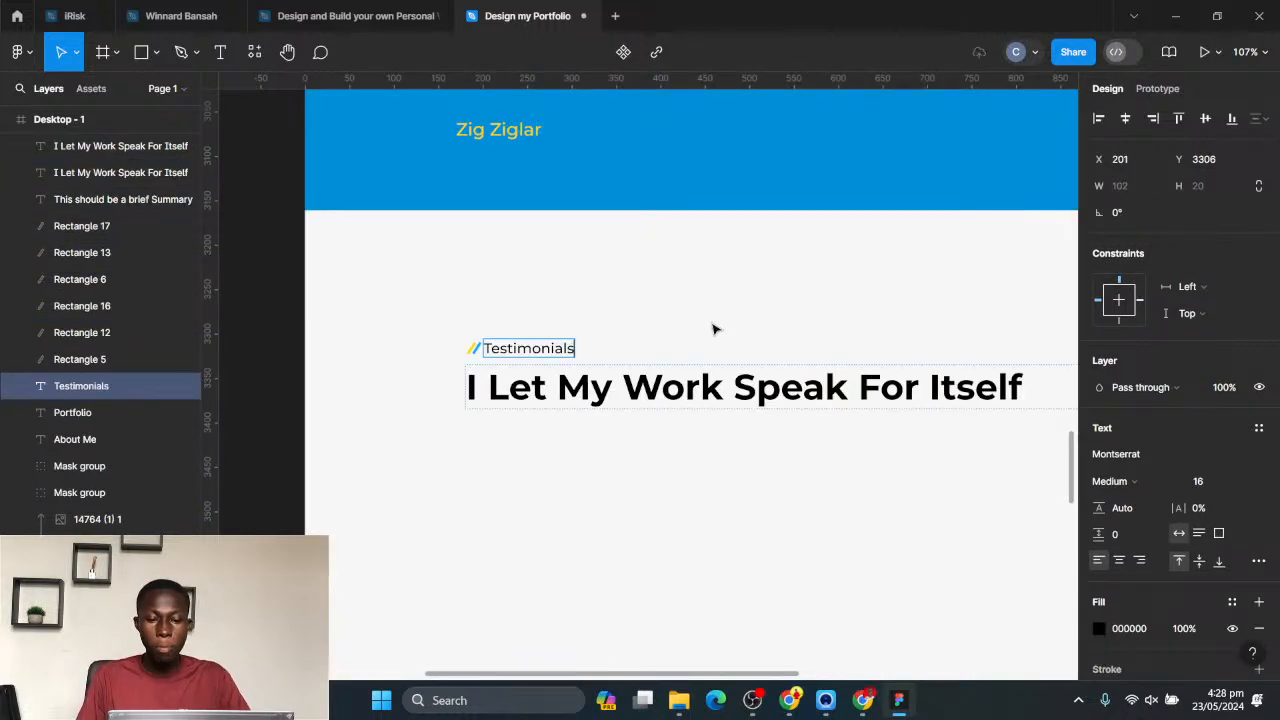
# - Replace the copied heading under the Testimonials label with "Their Words Not Mine"
pyautogui.doubleClick(645, 378)
pyautogui.write('T')
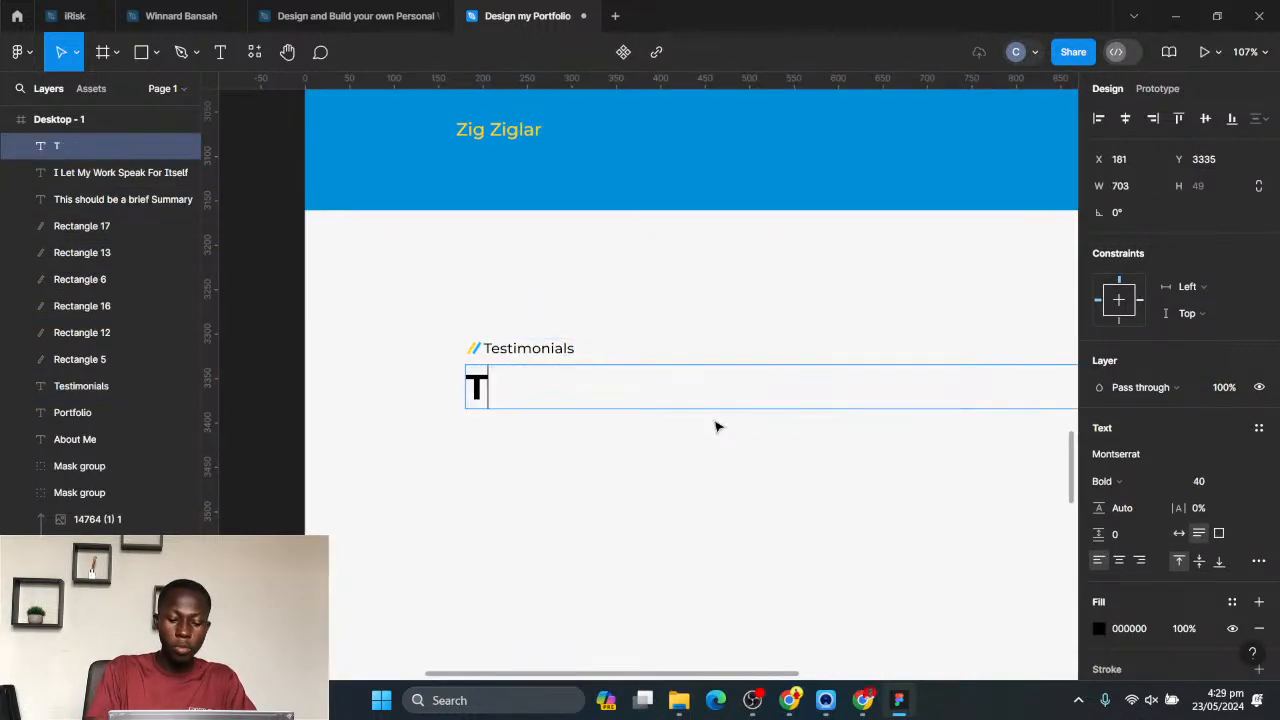
pyautogui.write('heir Wor')
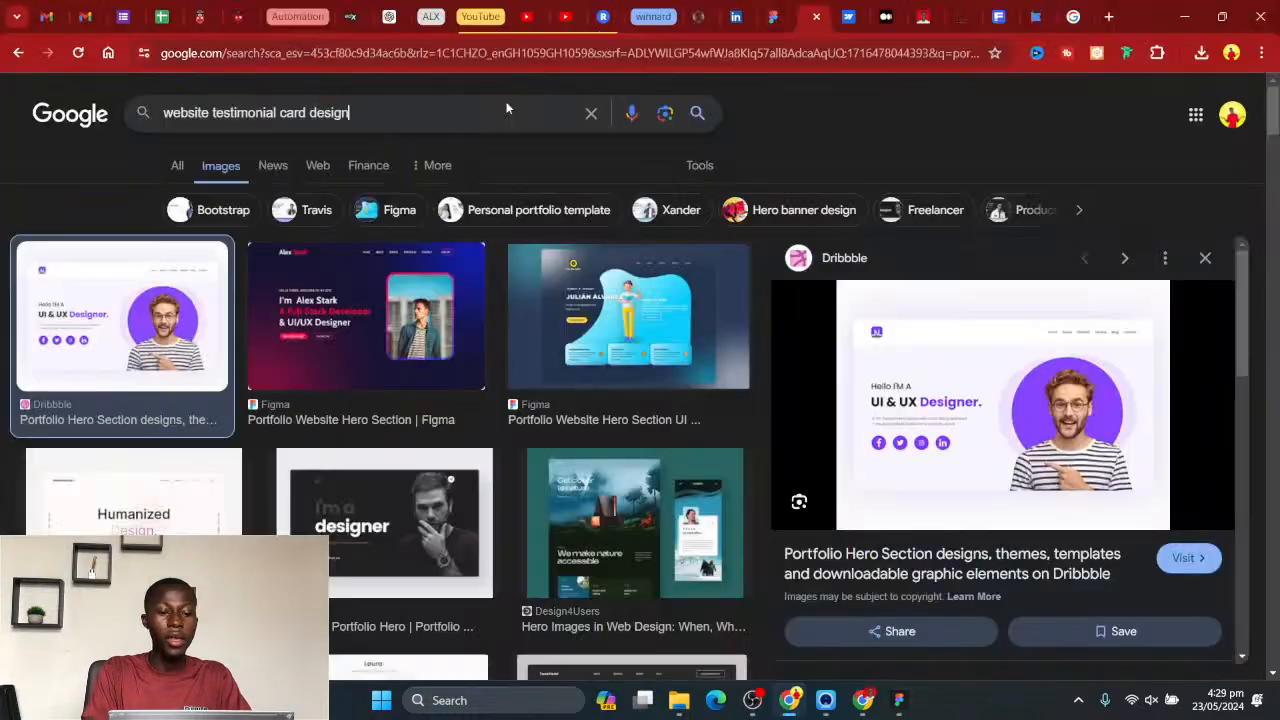
# - Switch to the browser, search Google Images for "website testimonial card design", examine the green Dribbble testimonial card, and return to Figma
pyautogui.press('Return')
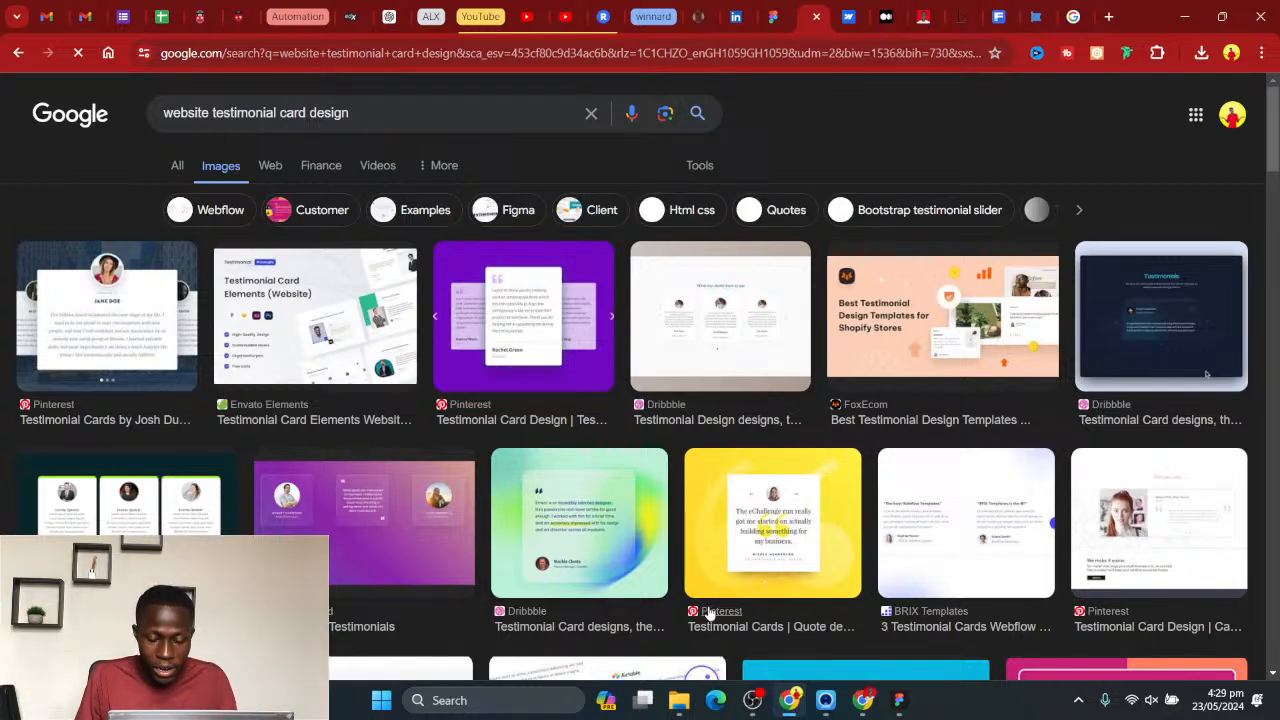
pyautogui.click(567, 550)
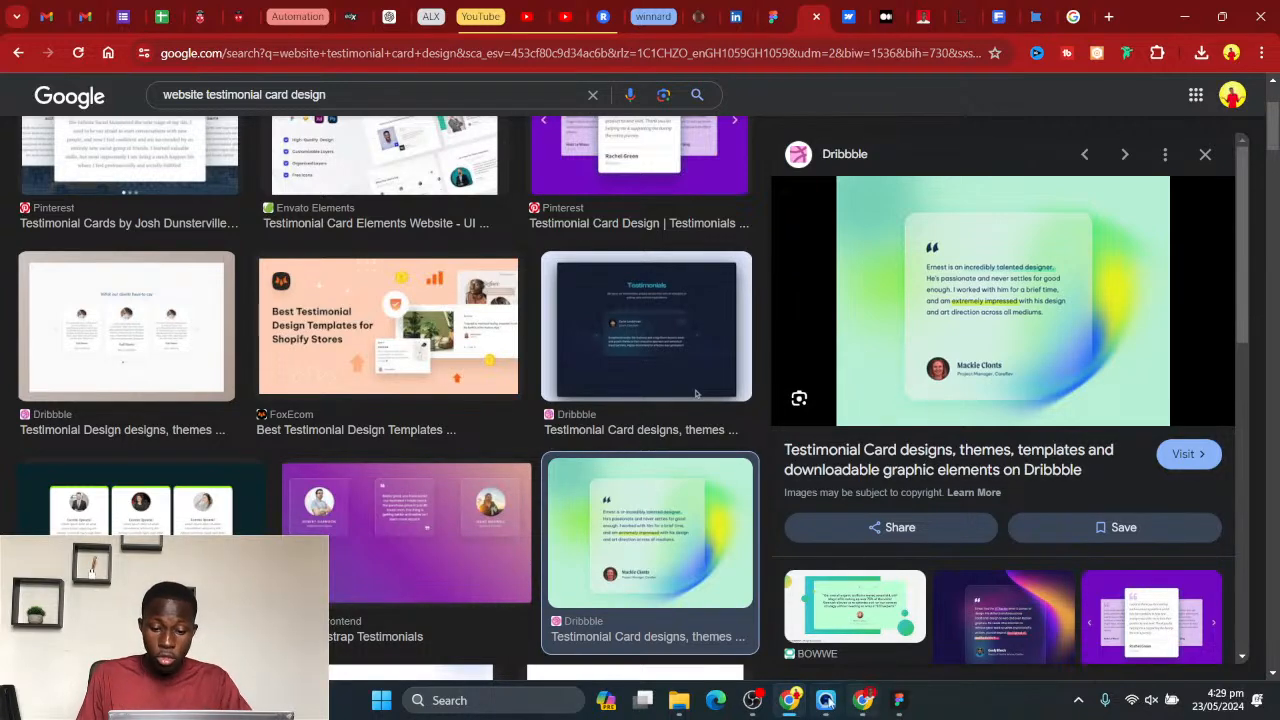
pyautogui.click(898, 700)
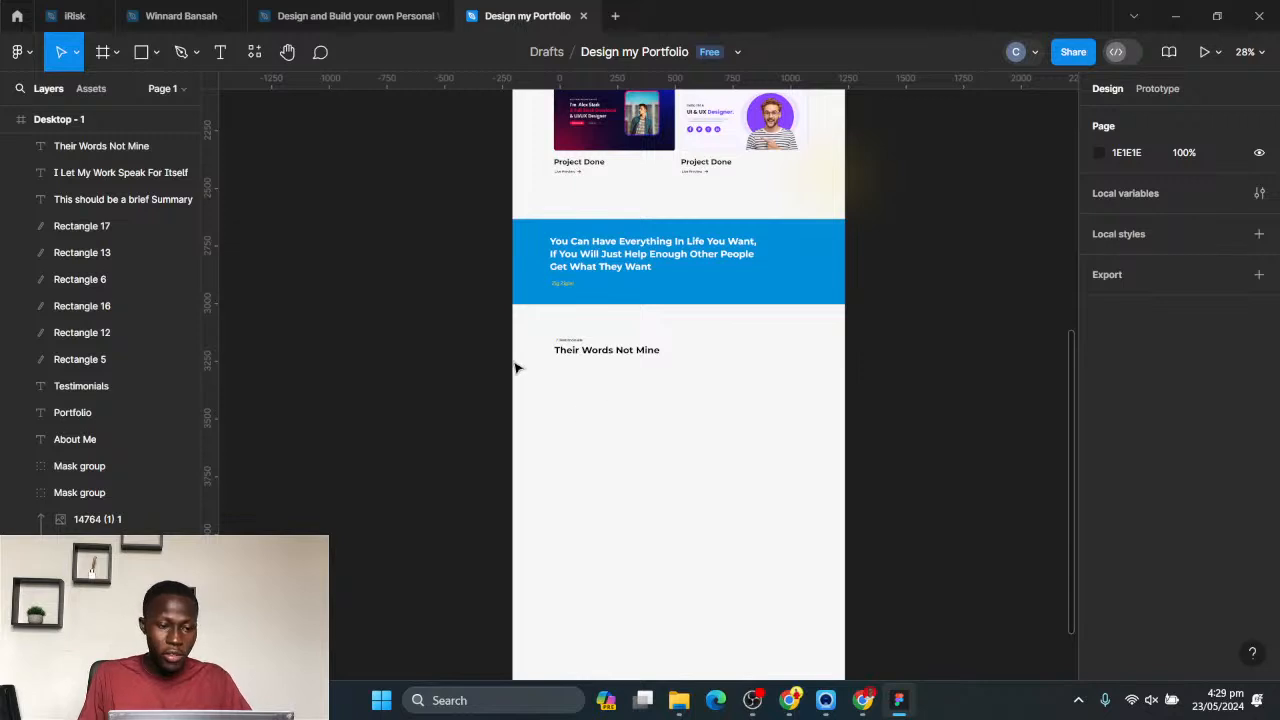
# - Draw a rectangle about 434 × 340 below the "Their Words Not Mine" heading as the testimonial card
pyautogui.click(155, 52)
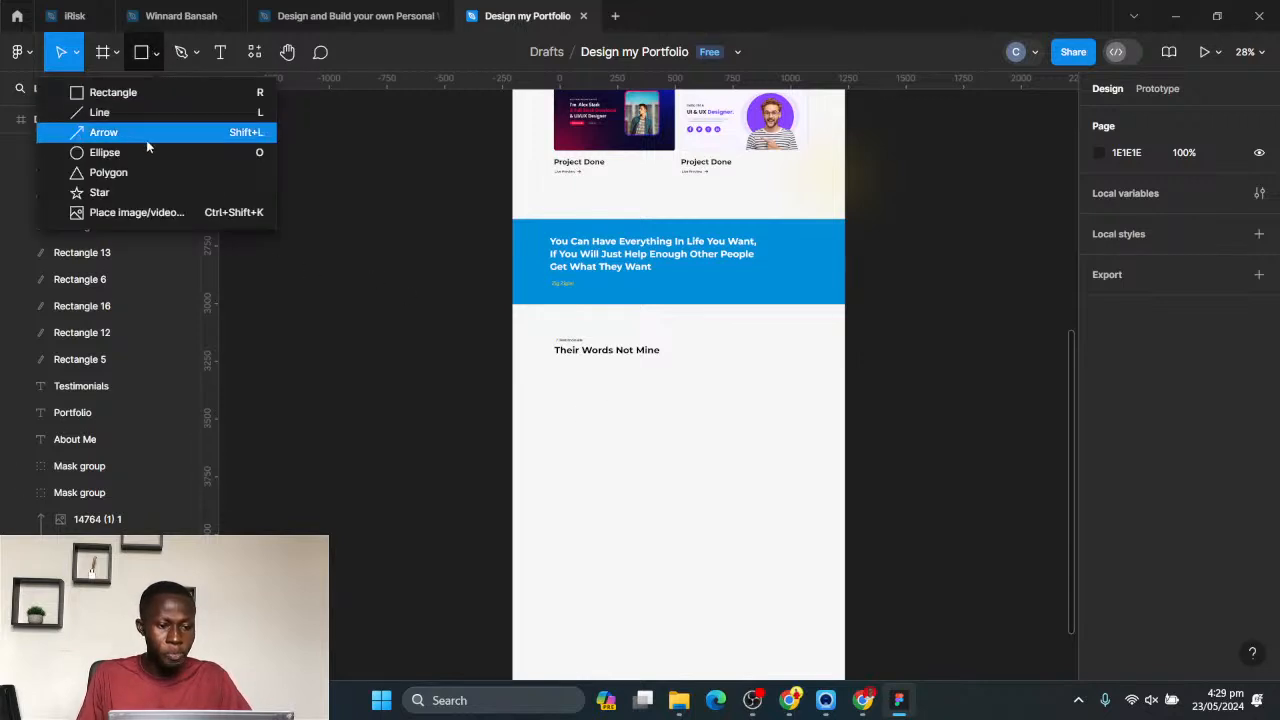
pyautogui.click(110, 92)
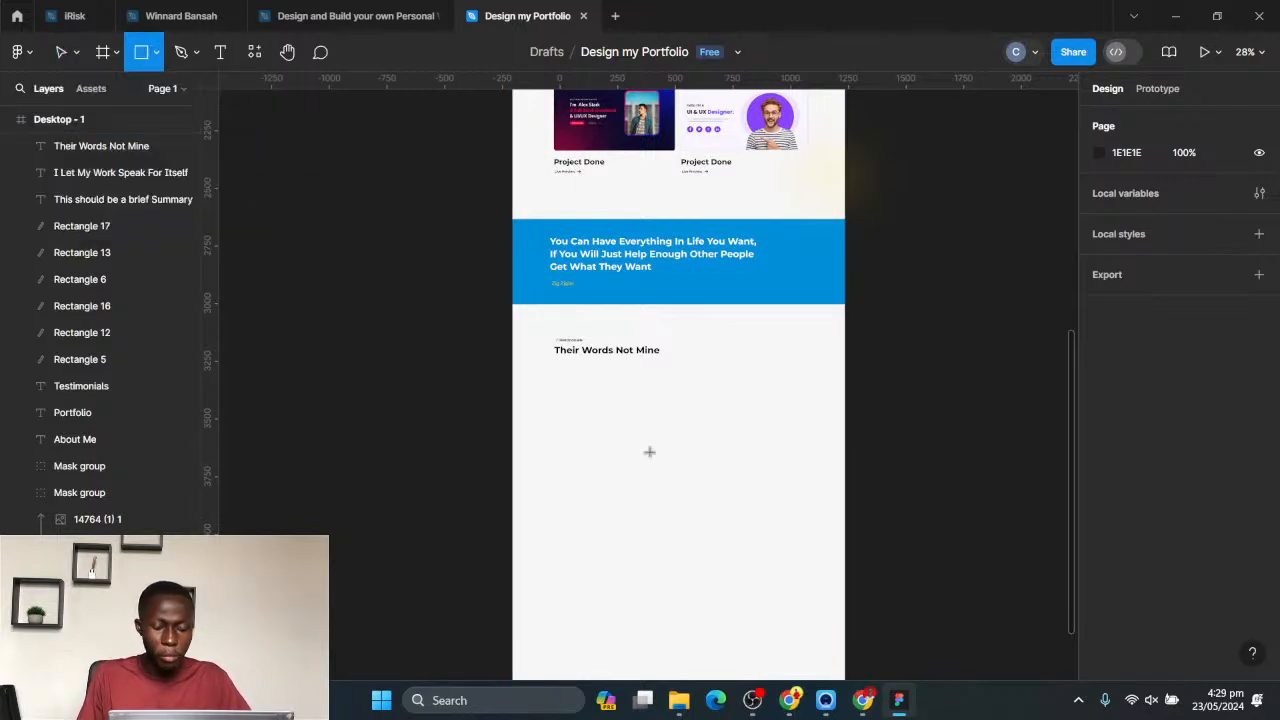
pyautogui.scroll(2, 593, 391)
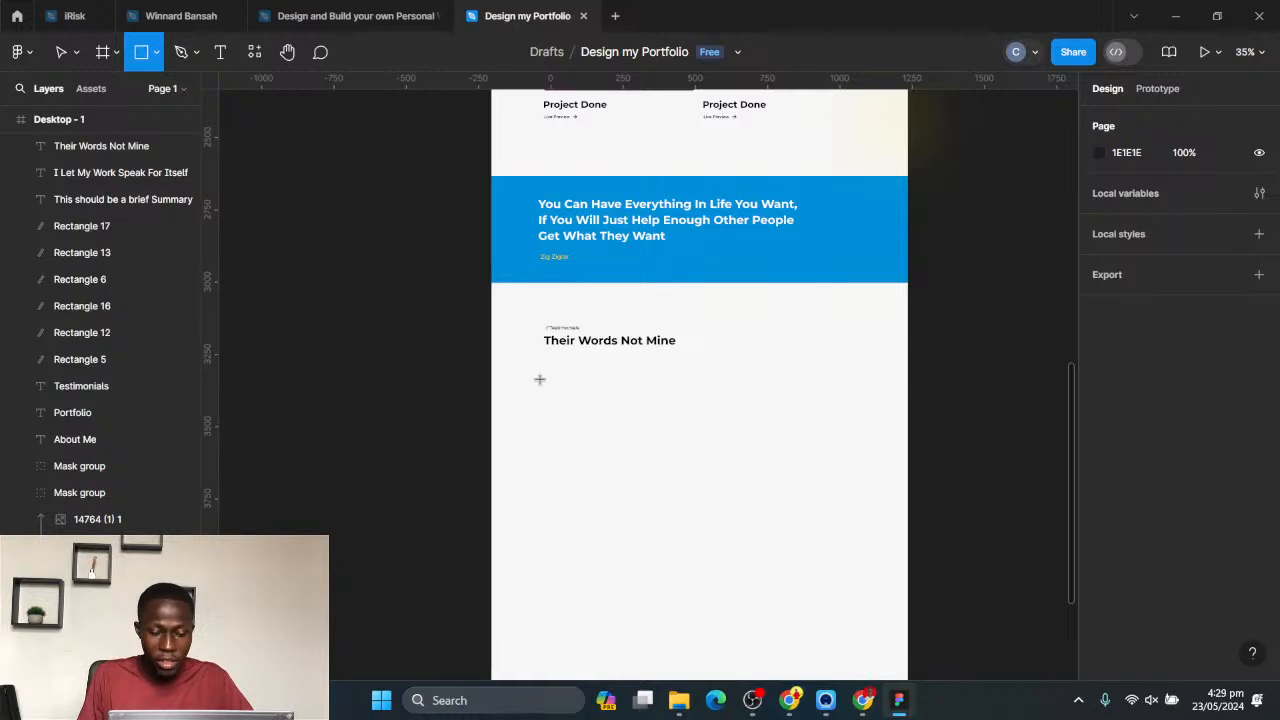
pyautogui.moveTo(547, 372)
pyautogui.mouseDown()
pyautogui.moveTo(634, 463)
pyautogui.moveTo(674, 470)
pyautogui.mouseUp()
# - Show the 8-column layout grid on the Desktop - 1 frame
pyautogui.scroll(-5, 757, 413)
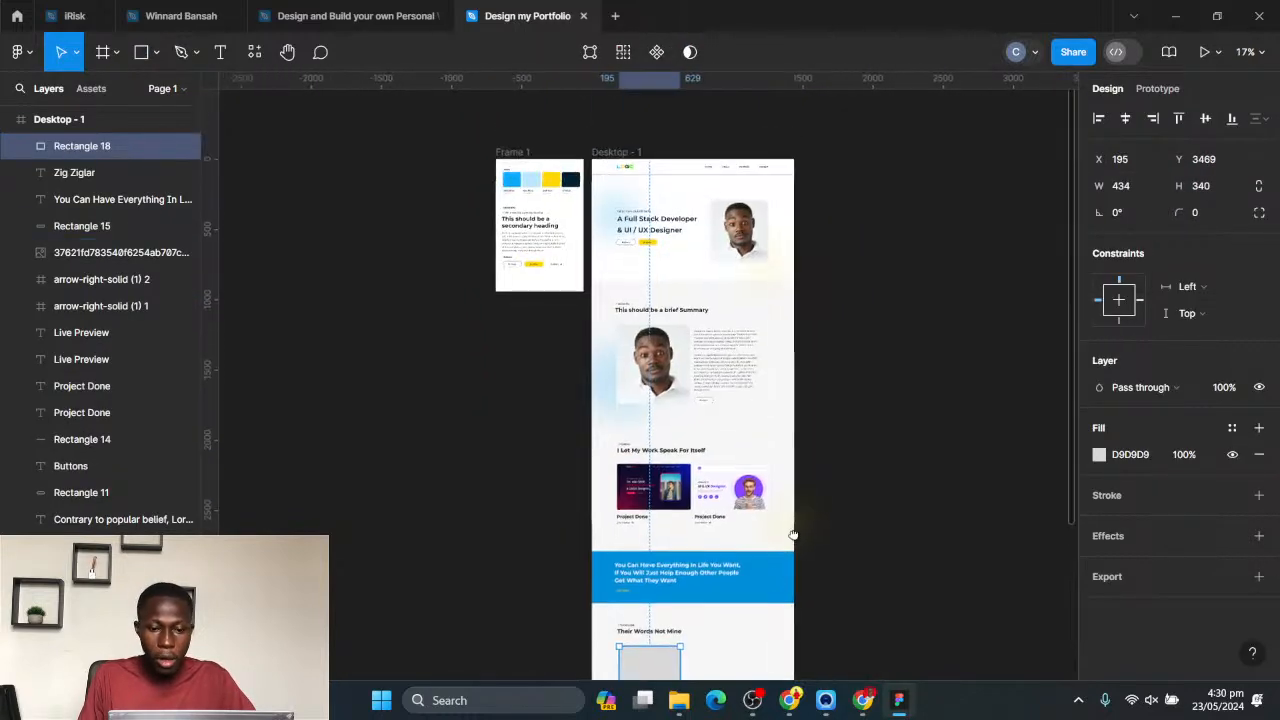
pyautogui.press('Escape')
pyautogui.click(745, 366)
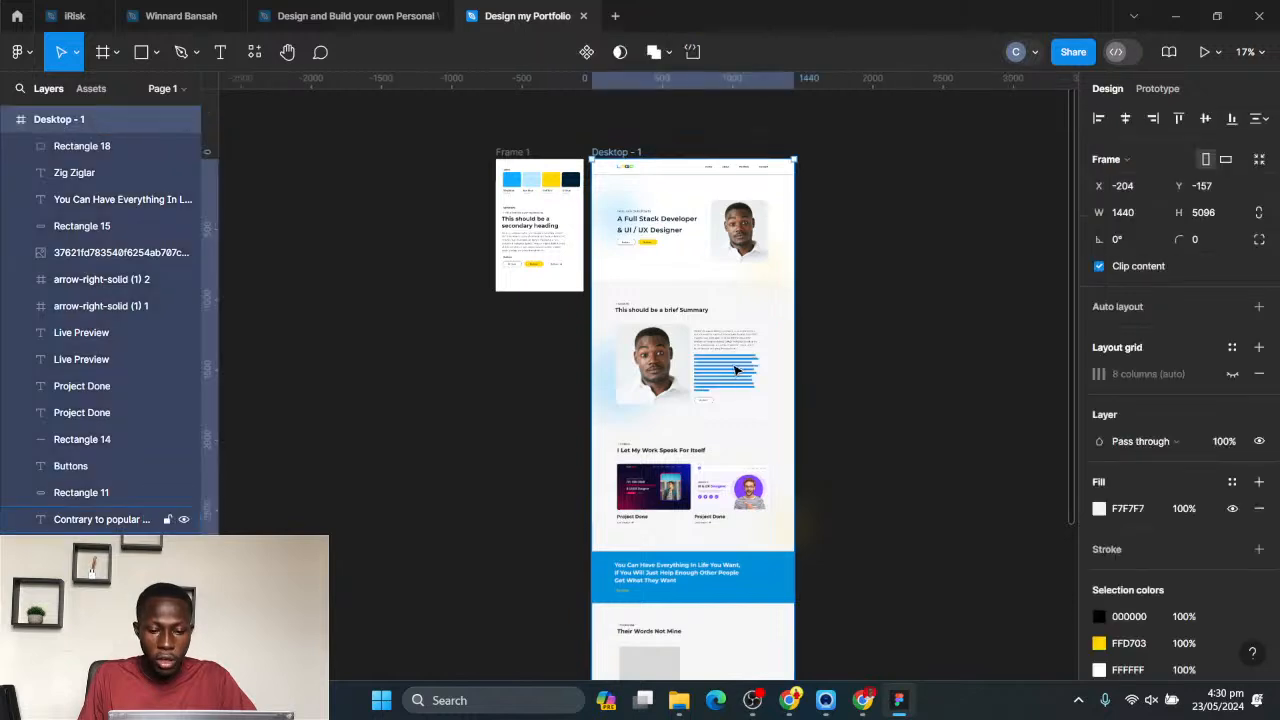
pyautogui.click(1232, 374)
pyautogui.scroll(-5, 757, 385)
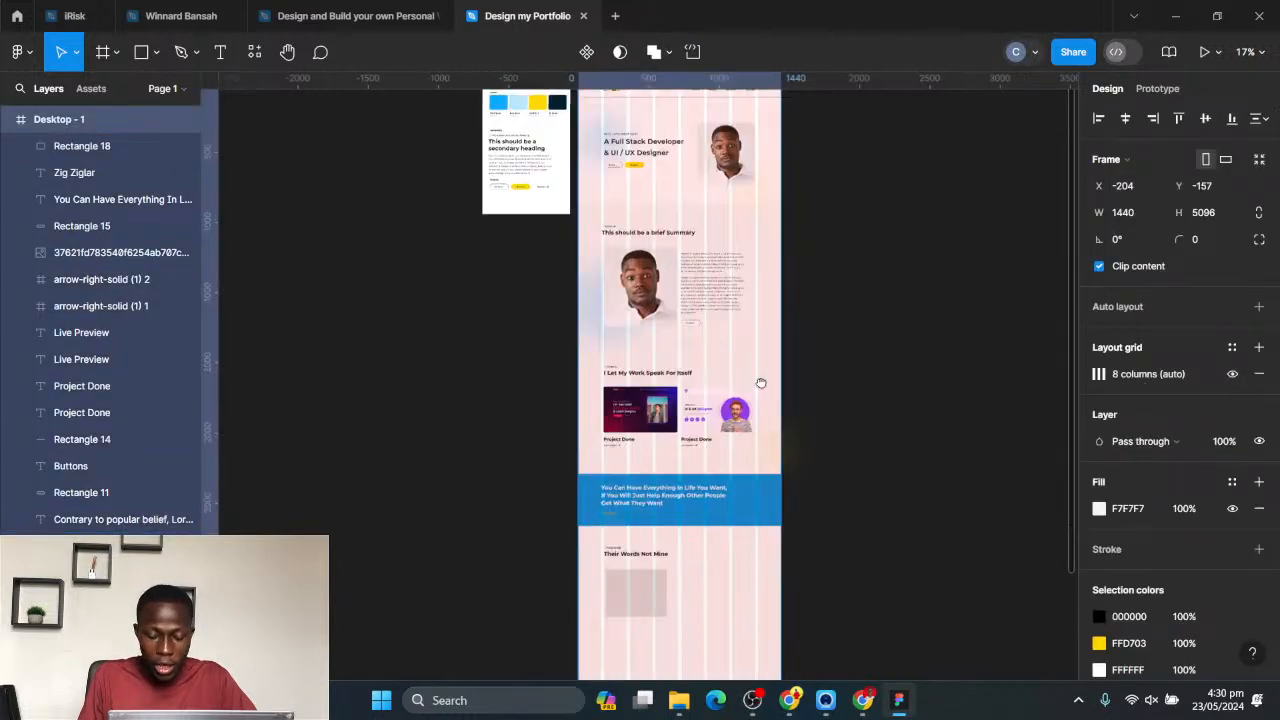
pyautogui.scroll(3, 597, 455)
pyautogui.scroll(3, 597, 455)
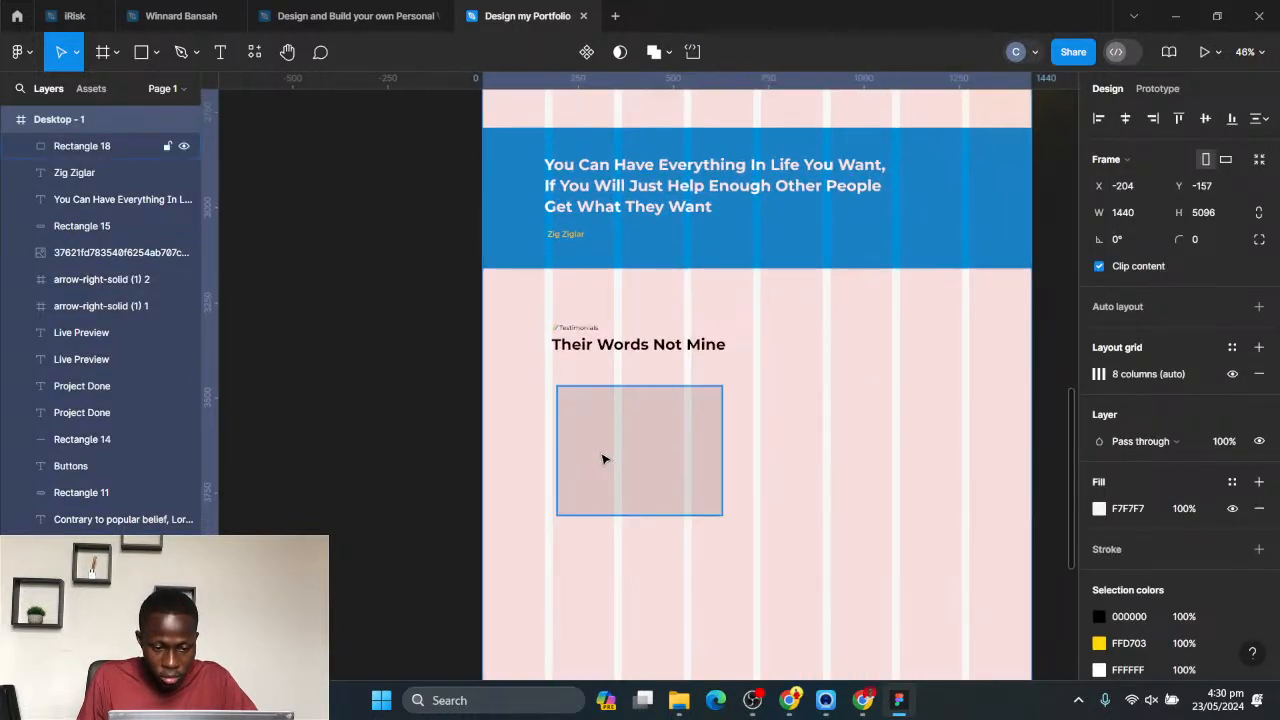
pyautogui.scroll(2, 597, 456)
# - Align the grey card rectangle with the heading's starting edge and move it up to about X 181, Y 3444
pyautogui.moveTo(642, 455); pyautogui.dragTo(651, 457)
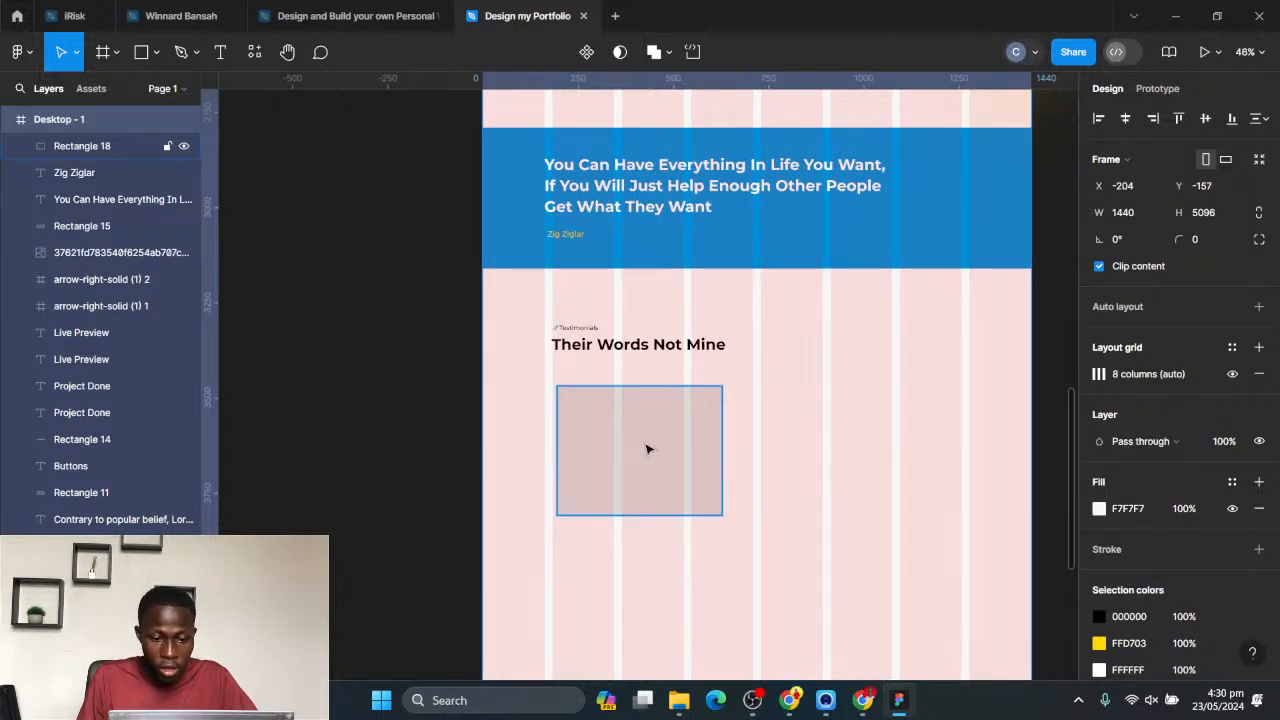
pyautogui.click(647, 449)
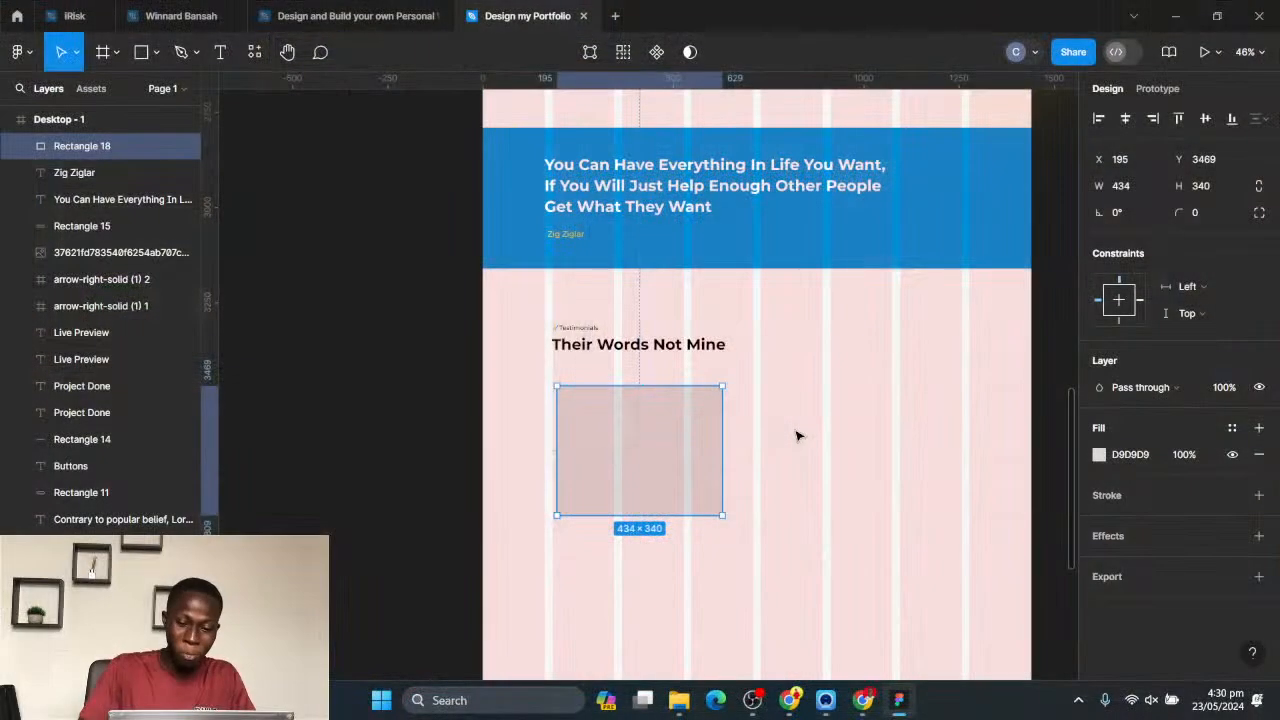
pyautogui.scroll(3, 650, 470)
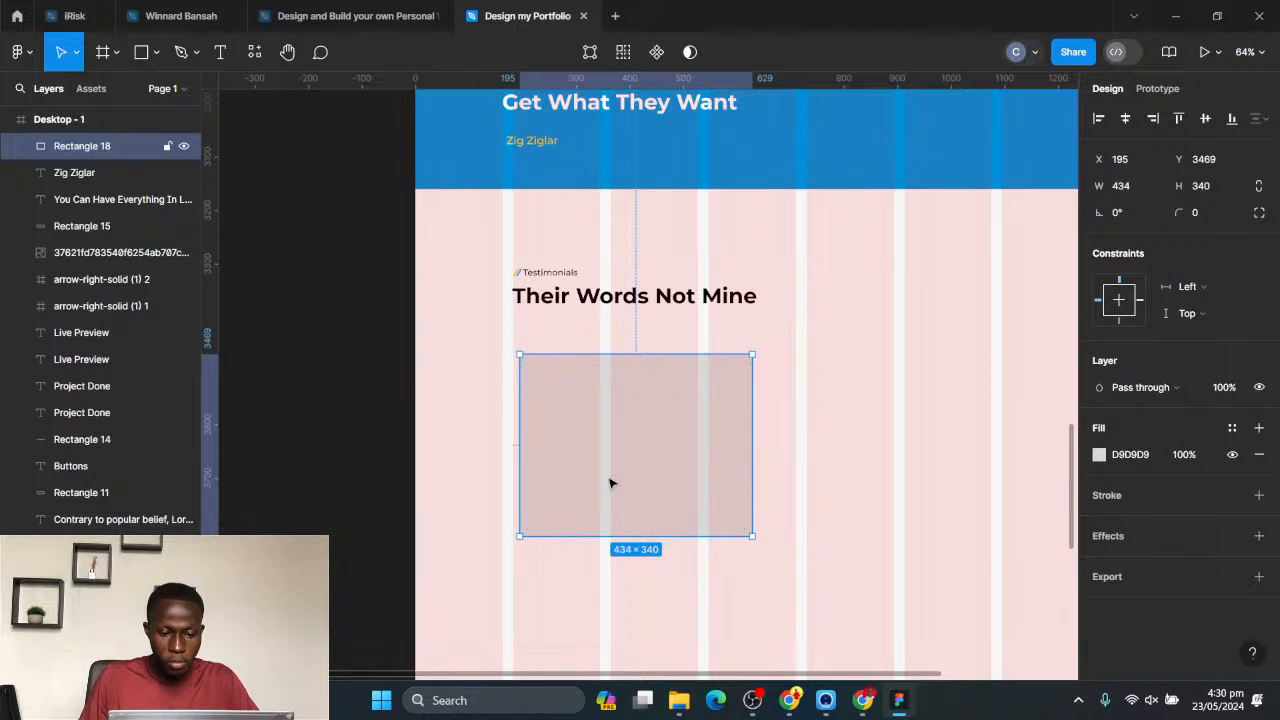
pyautogui.moveTo(610, 483); pyautogui.dragTo(608, 470)
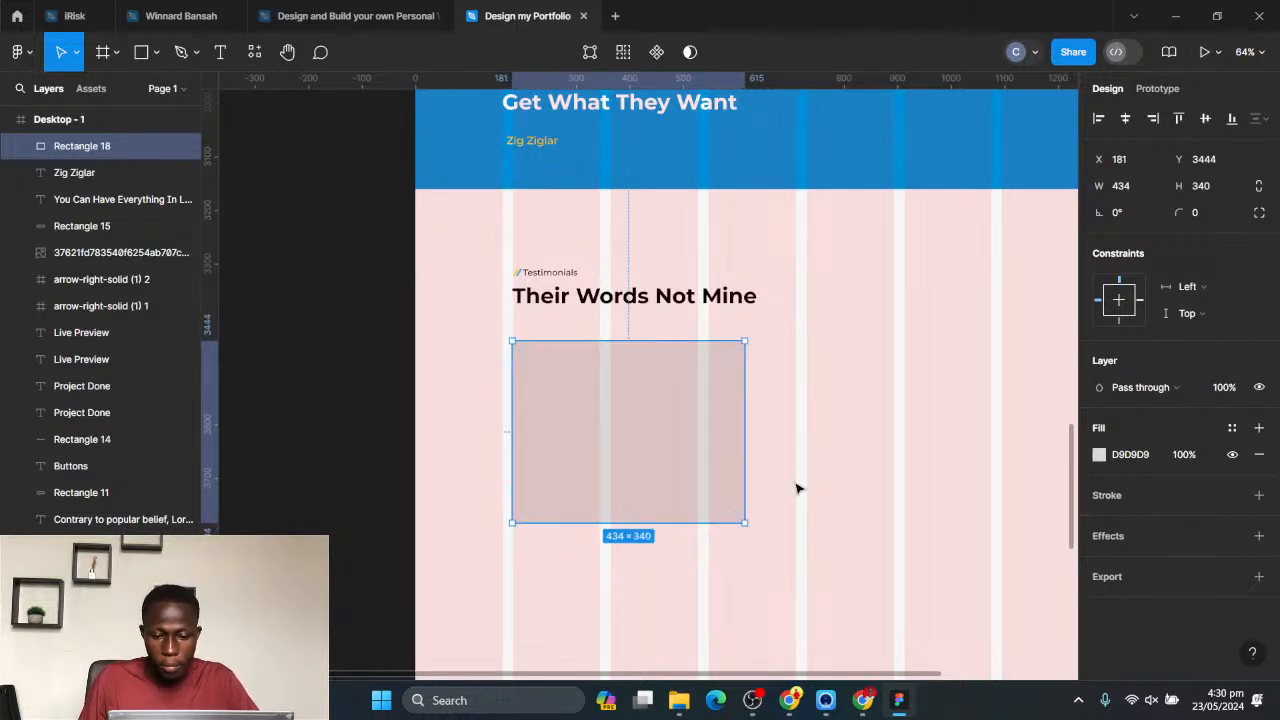
pyautogui.scroll(-3, 797, 488)
pyautogui.hscroll(3, 854, 423)
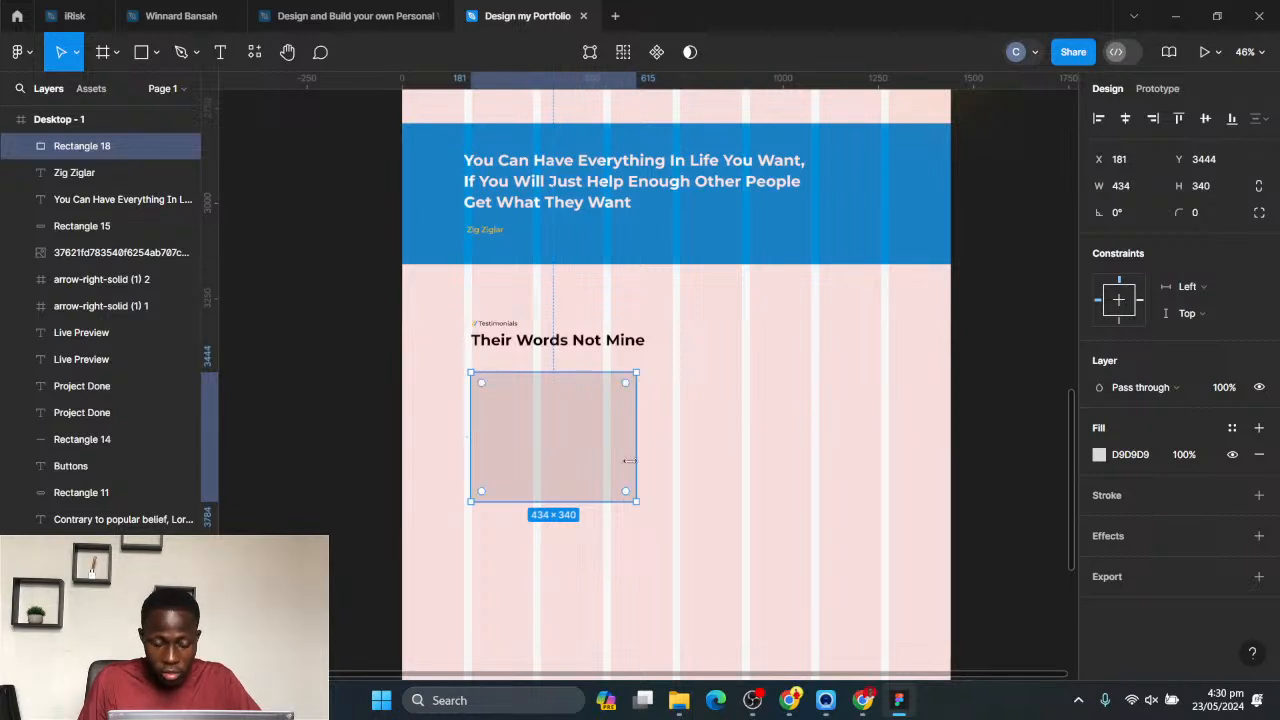
# - Enlarge the card rectangle to about 529 × 428 and round its corners to 30
pyautogui.moveTo(638, 501); pyautogui.dragTo(660, 512)
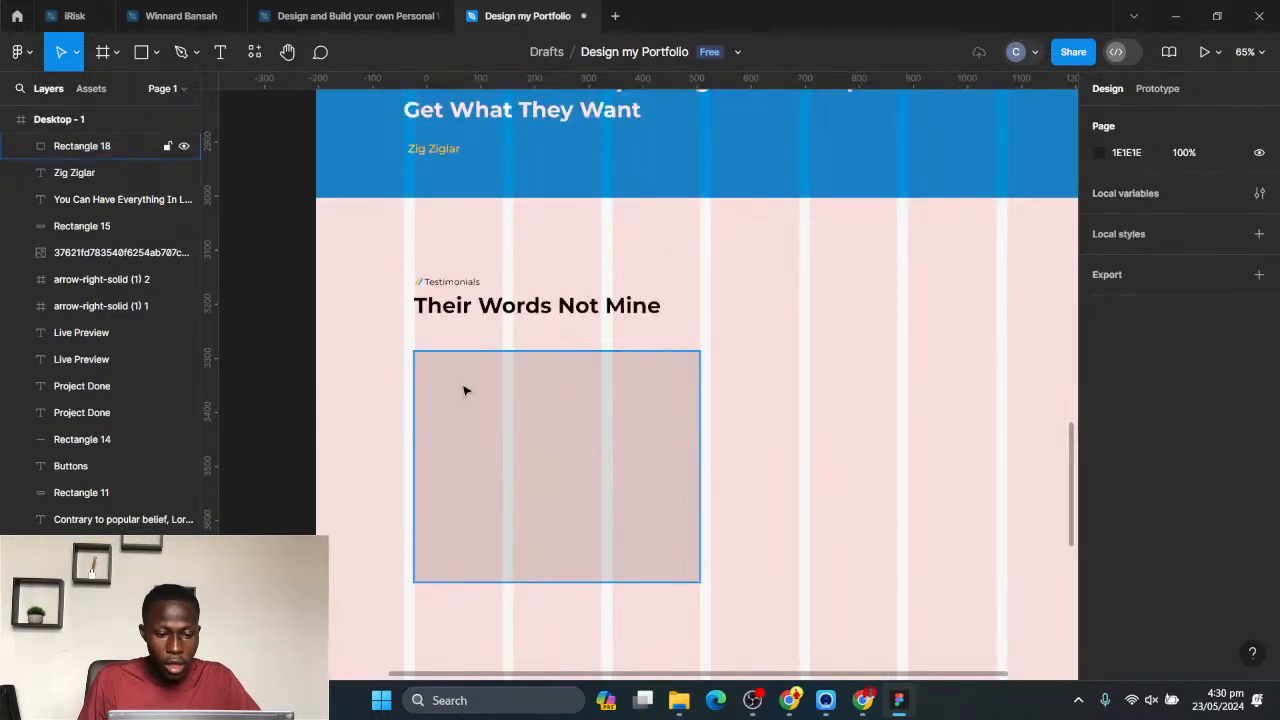
pyautogui.click(464, 389)
pyautogui.moveTo(425, 368); pyautogui.dragTo(432, 373)
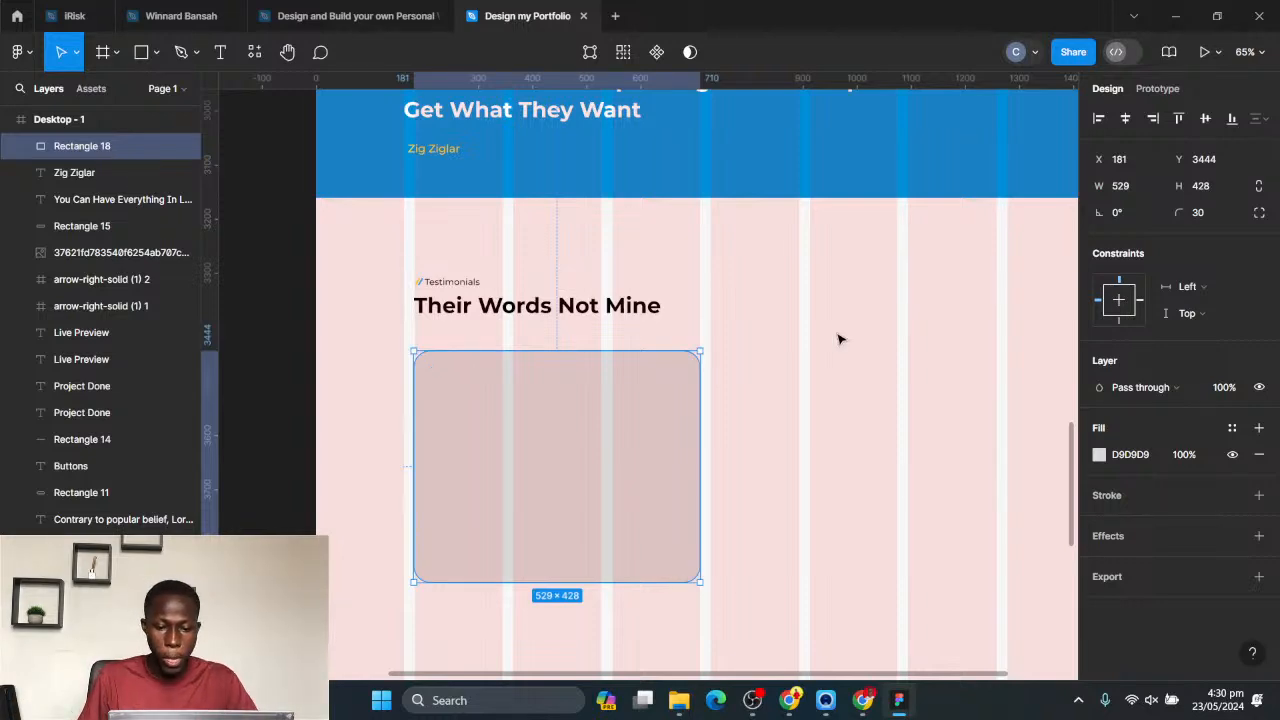
# - Hide the frame's layout grid and place a 456 × 275 copy of the summary section's body paragraph over the grey card
pyautogui.click(741, 387)
pyautogui.keyDown('ctrl'); pyautogui.scroll(-3, 741, 387); pyautogui.keyUp('ctrl')
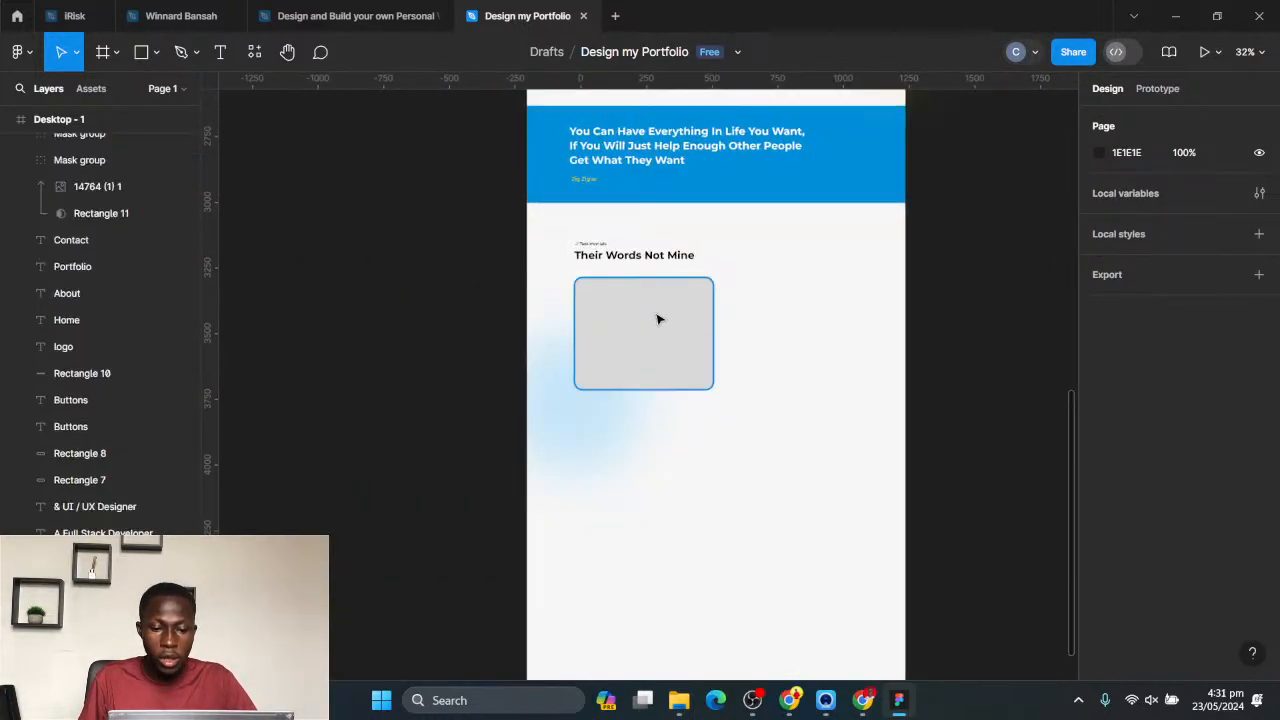
pyautogui.keyDown('ctrl'); pyautogui.scroll(4, 655, 318); pyautogui.keyUp('ctrl')
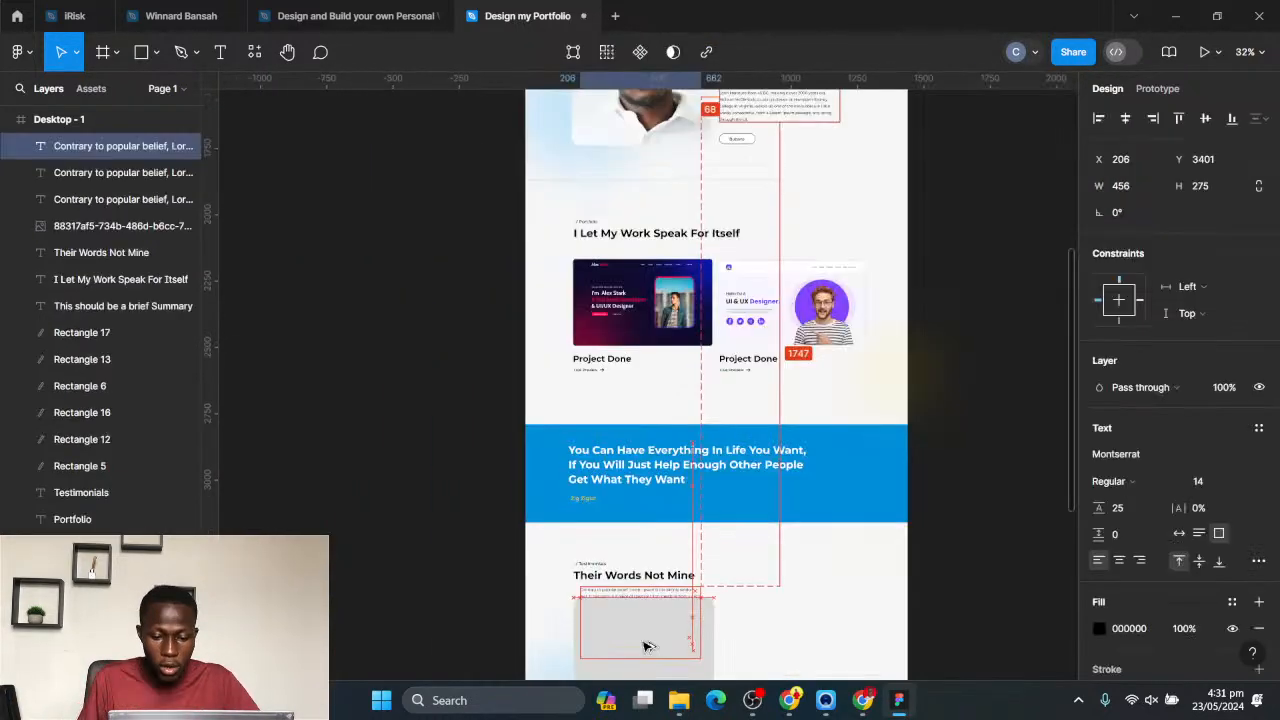
pyautogui.keyDown('alt'); pyautogui.moveTo(646, 646); pyautogui.dragTo(647, 645); pyautogui.keyUp('alt')
pyautogui.scroll(-3, 677, 614)
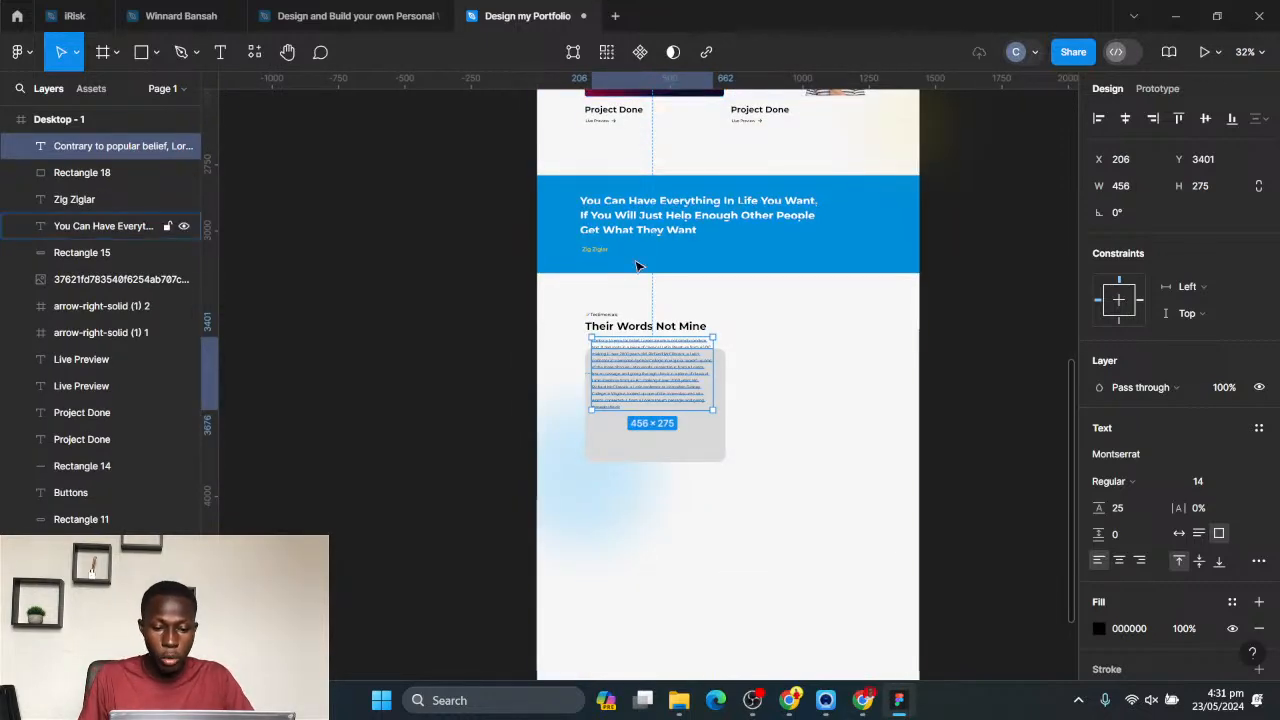
pyautogui.keyDown('ctrl'); pyautogui.scroll(5, 660, 380); pyautogui.keyUp('ctrl')
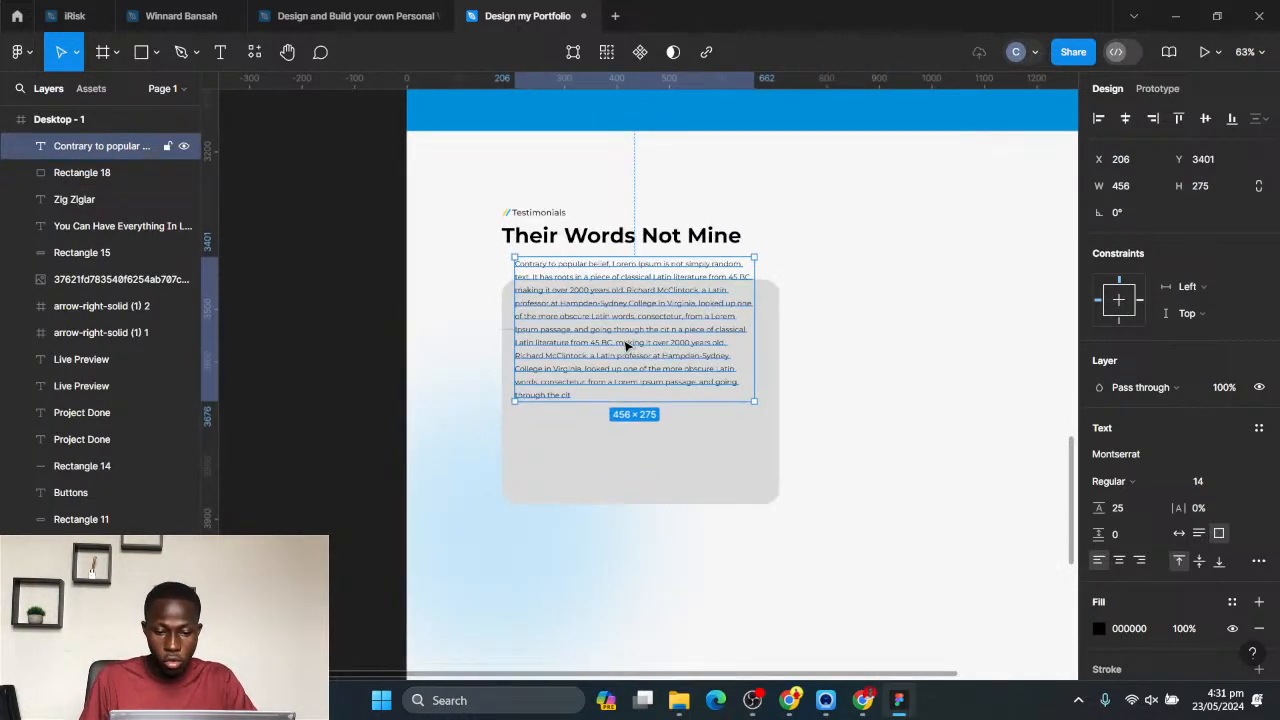
# - Shorten the copied paragraph so it ends at "going t" and fit it inside the grey card with even side padding
pyautogui.doubleClick(627, 346)
pyautogui.moveTo(617, 329); pyautogui.dragTo(706, 429)
pyautogui.press('BackSpace')
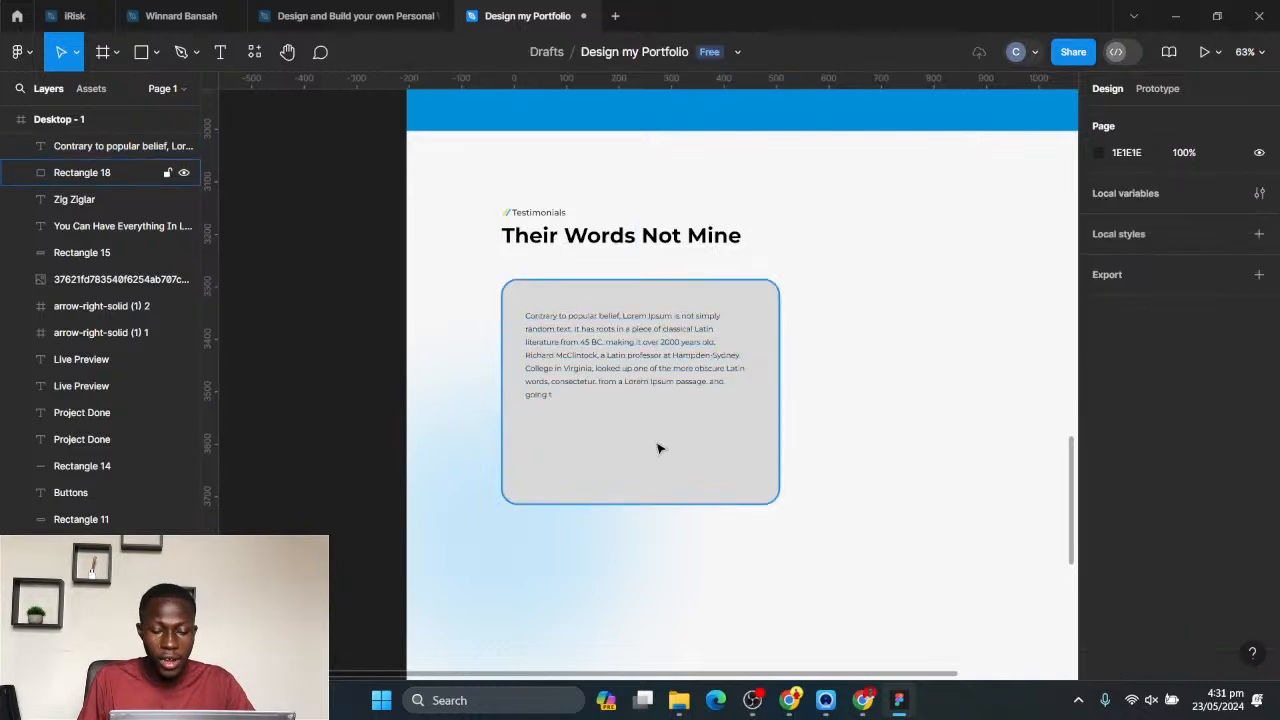
pyautogui.scroll(-1, 560, 483)
pyautogui.keyDown('ctrl'); pyautogui.scroll(3, 560, 470); pyautogui.keyUp('ctrl')
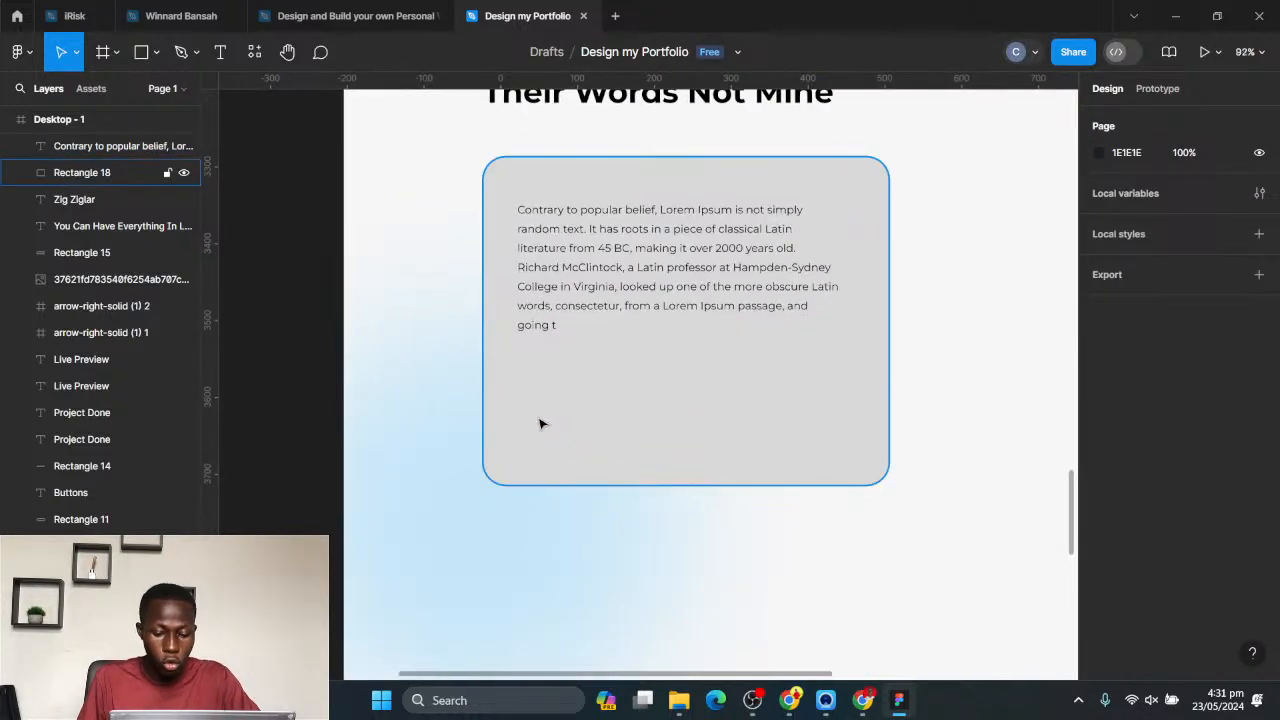
# - Following the browser's reference card, draw a 92 × 92 avatar circle below the testimonial text and fill it dark red, 711212
pyautogui.click(789, 700)
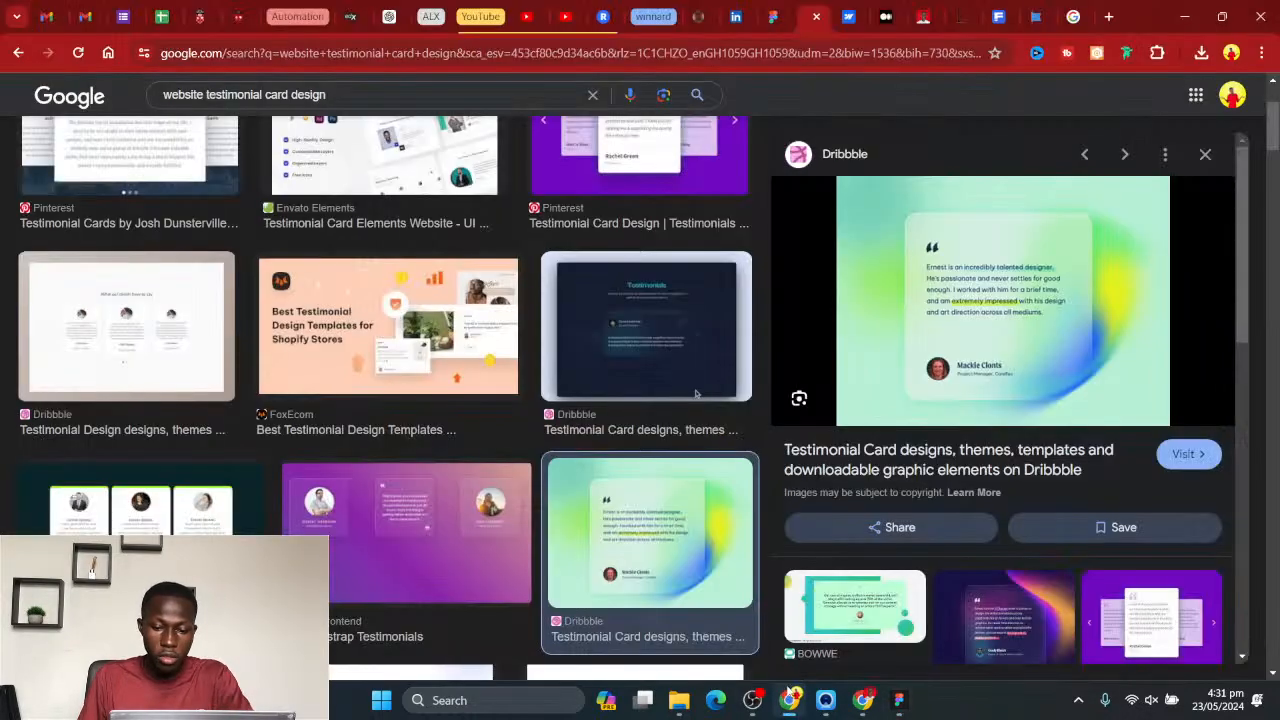
pyautogui.hotkey('alt', 'Tab')
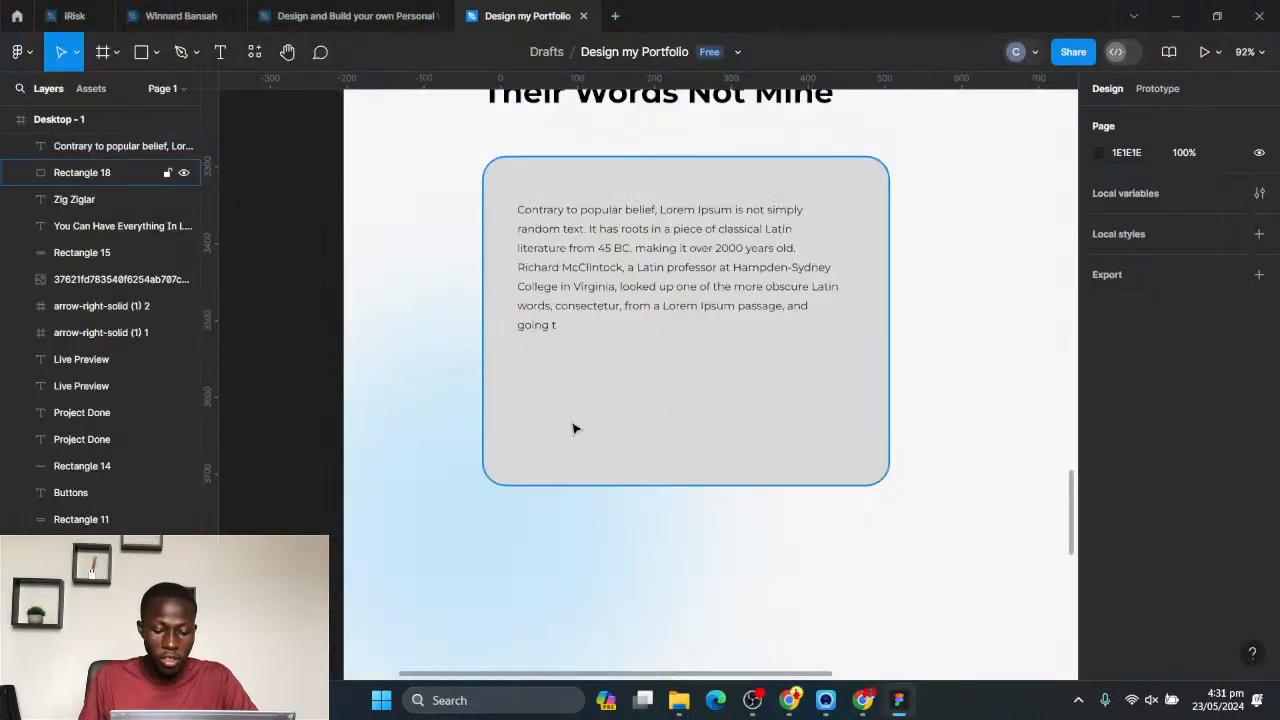
pyautogui.click(139, 57)
pyautogui.click(160, 57)
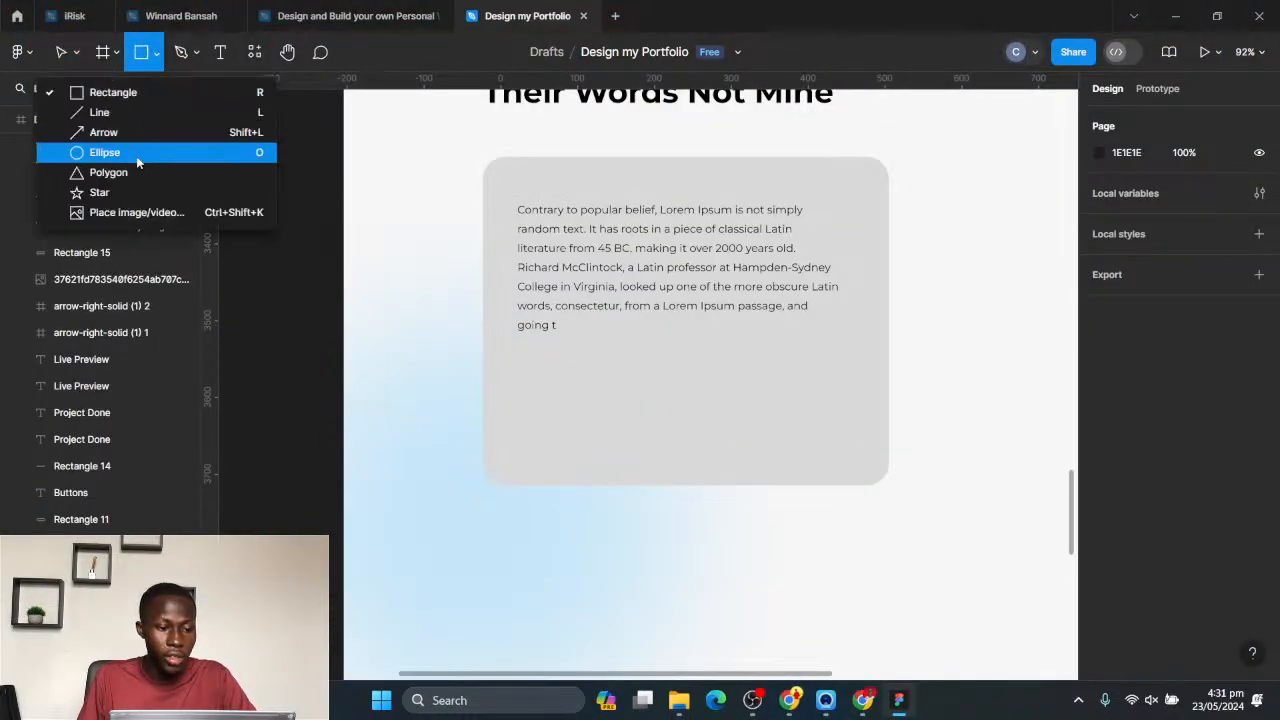
pyautogui.click(143, 150)
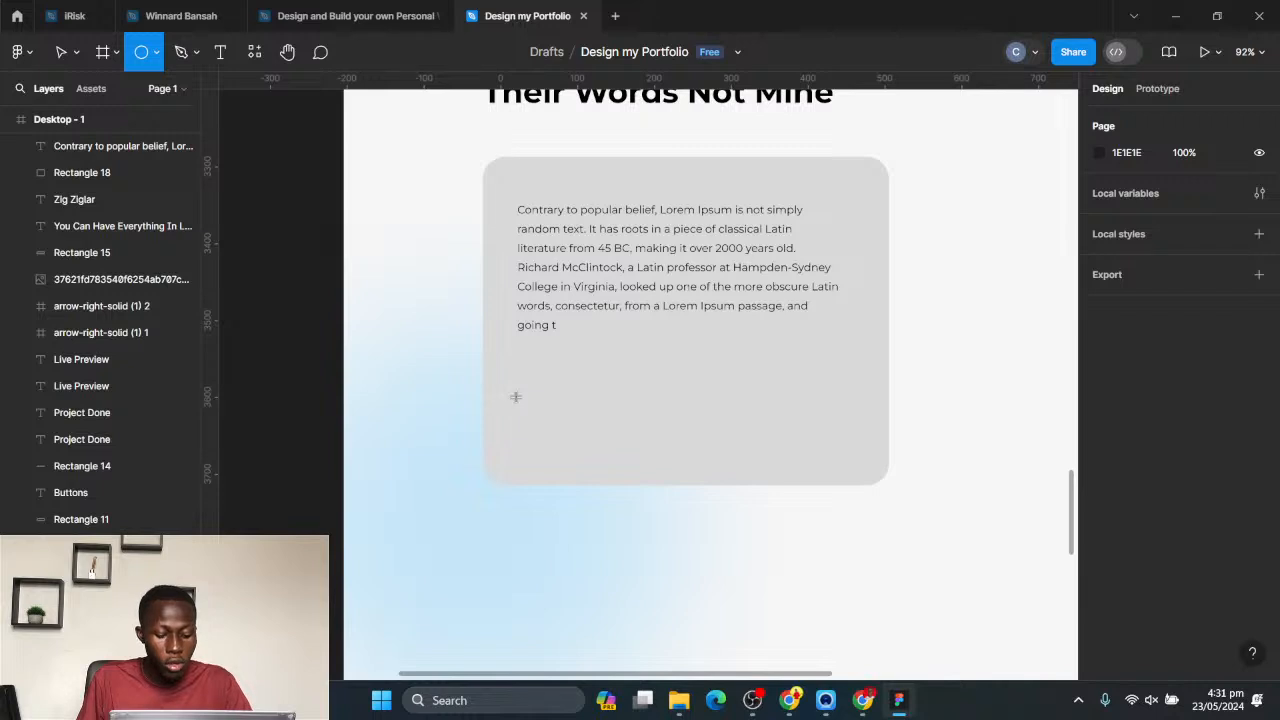
pyautogui.moveTo(525, 398); pyautogui.dragTo(587, 467)
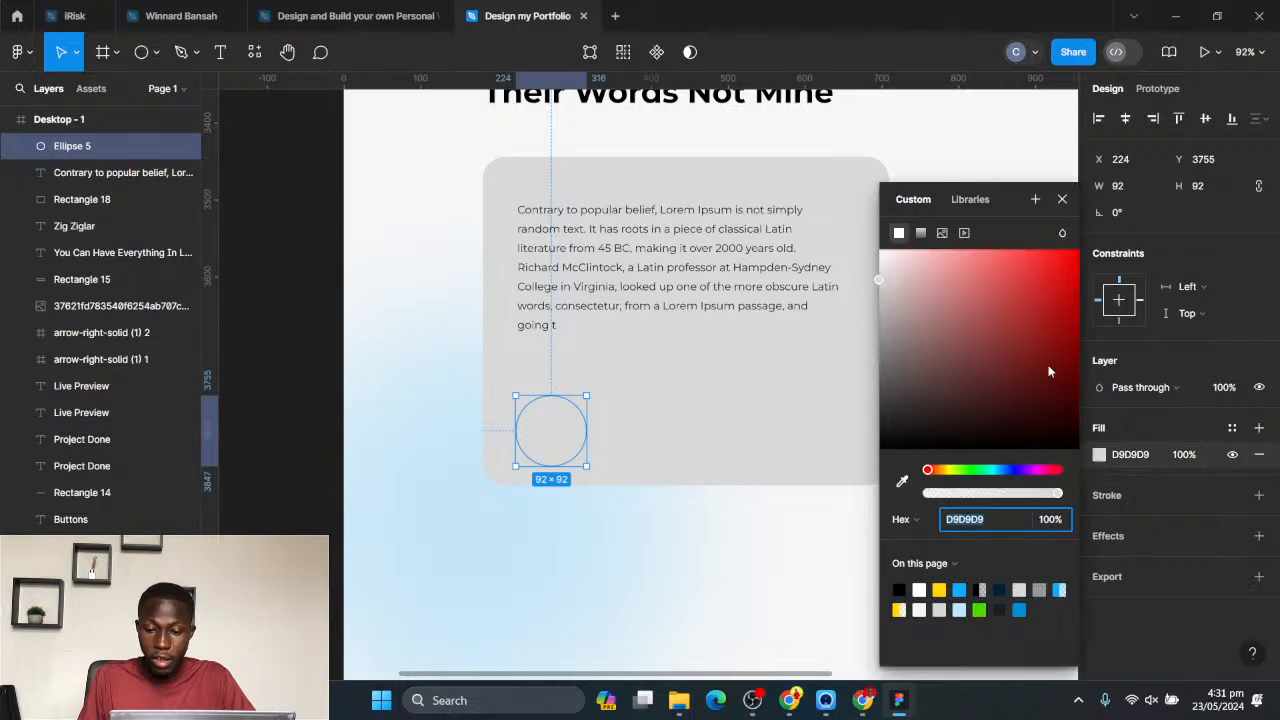
pyautogui.click(1049, 371)
pyautogui.click(808, 529)
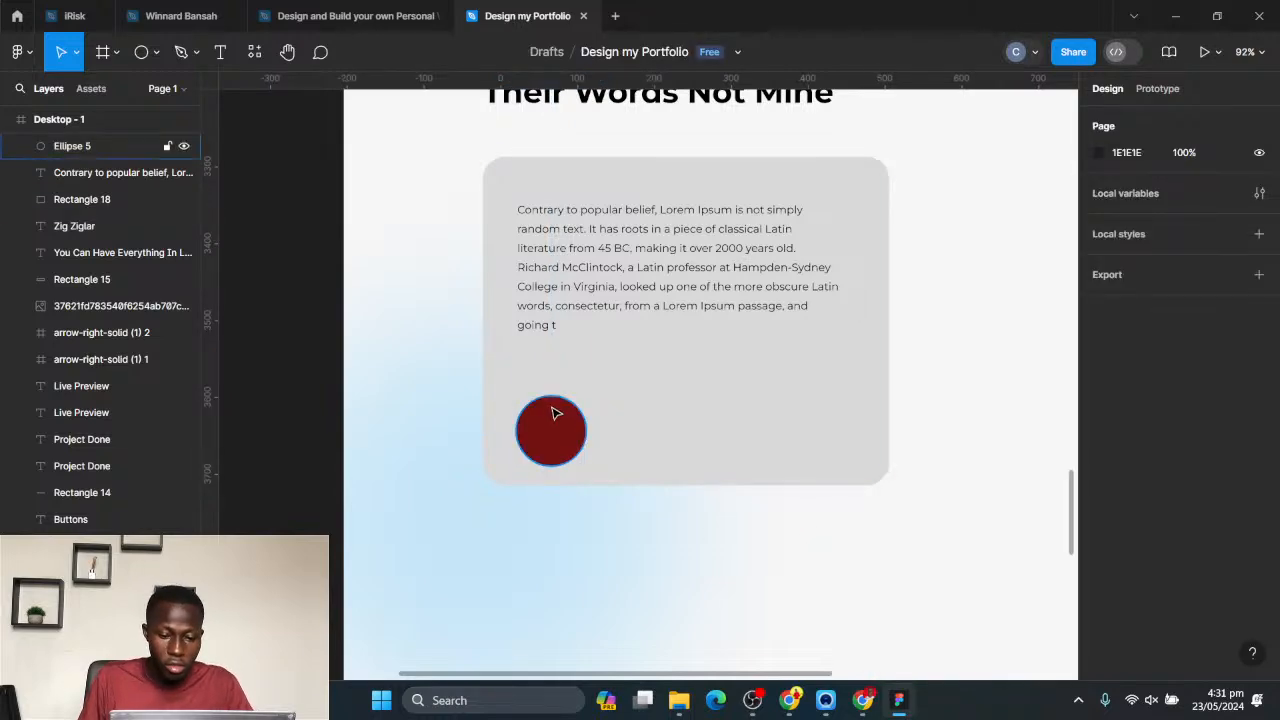
# - Bring the portrait photo 2148171684.jpg from the Downloads folder onto the canvas over the dark red avatar circle
pyautogui.click(556, 413)
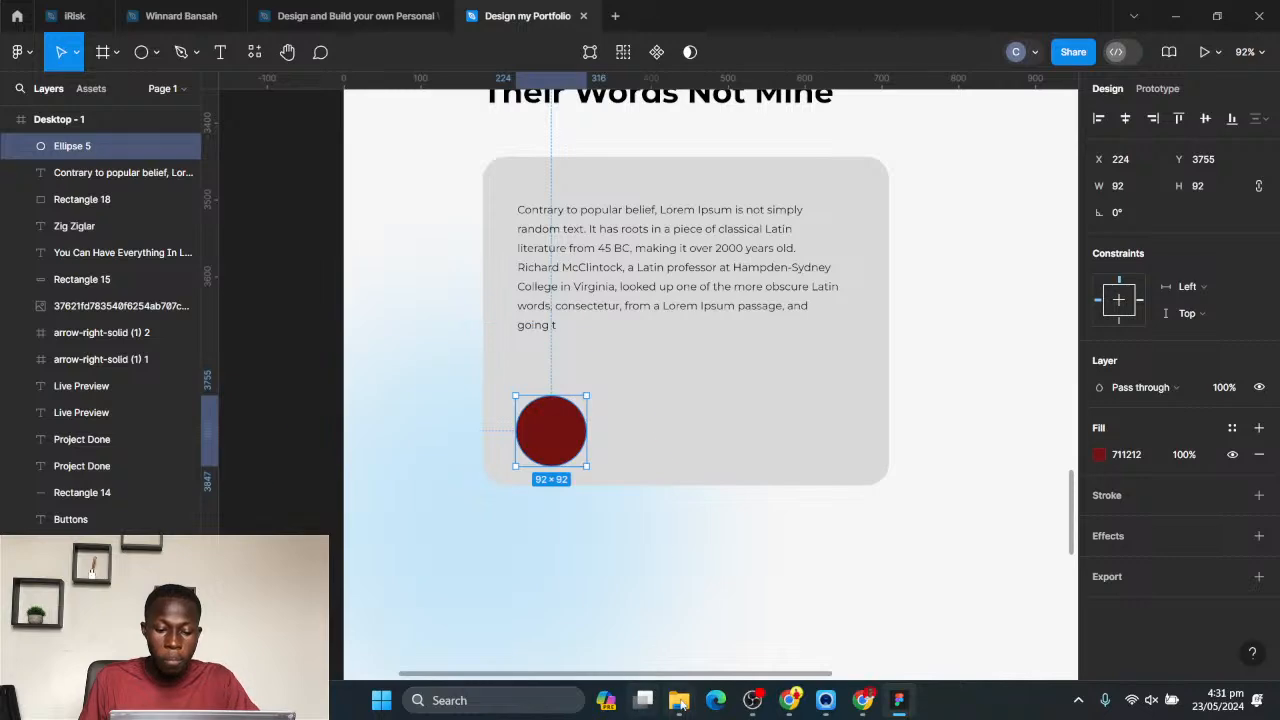
pyautogui.moveTo(679, 700)
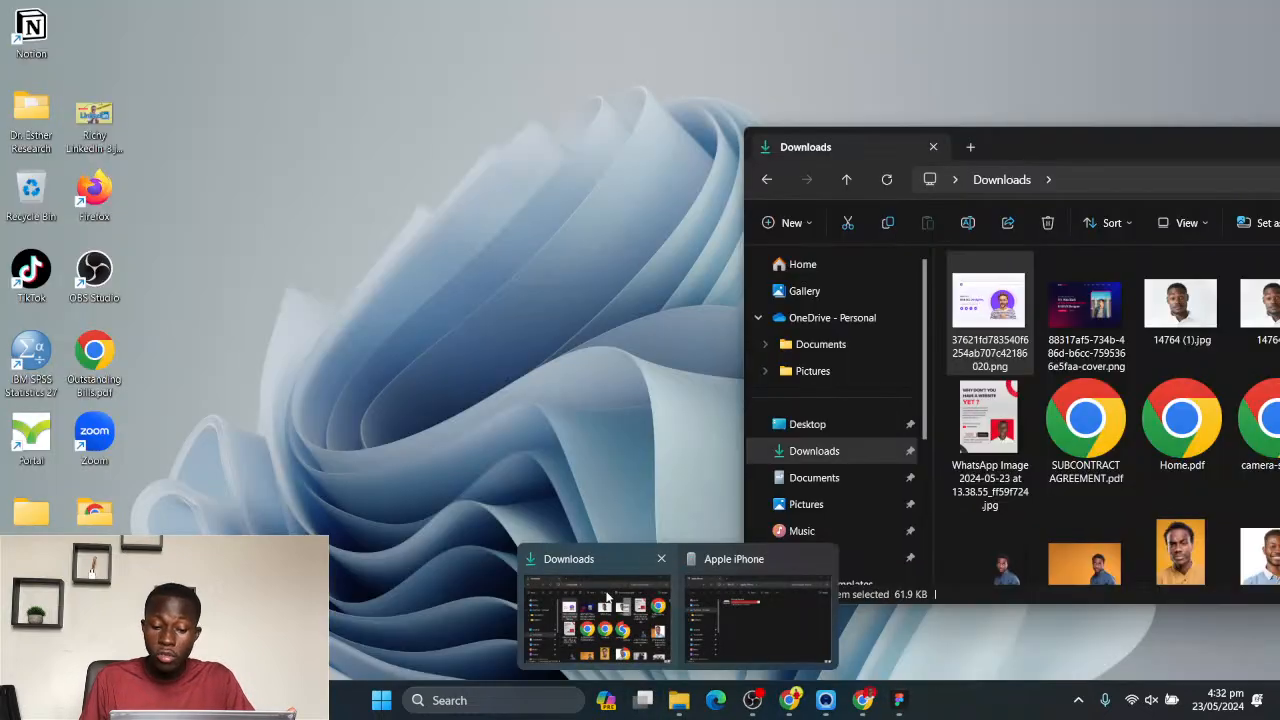
pyautogui.click(607, 597)
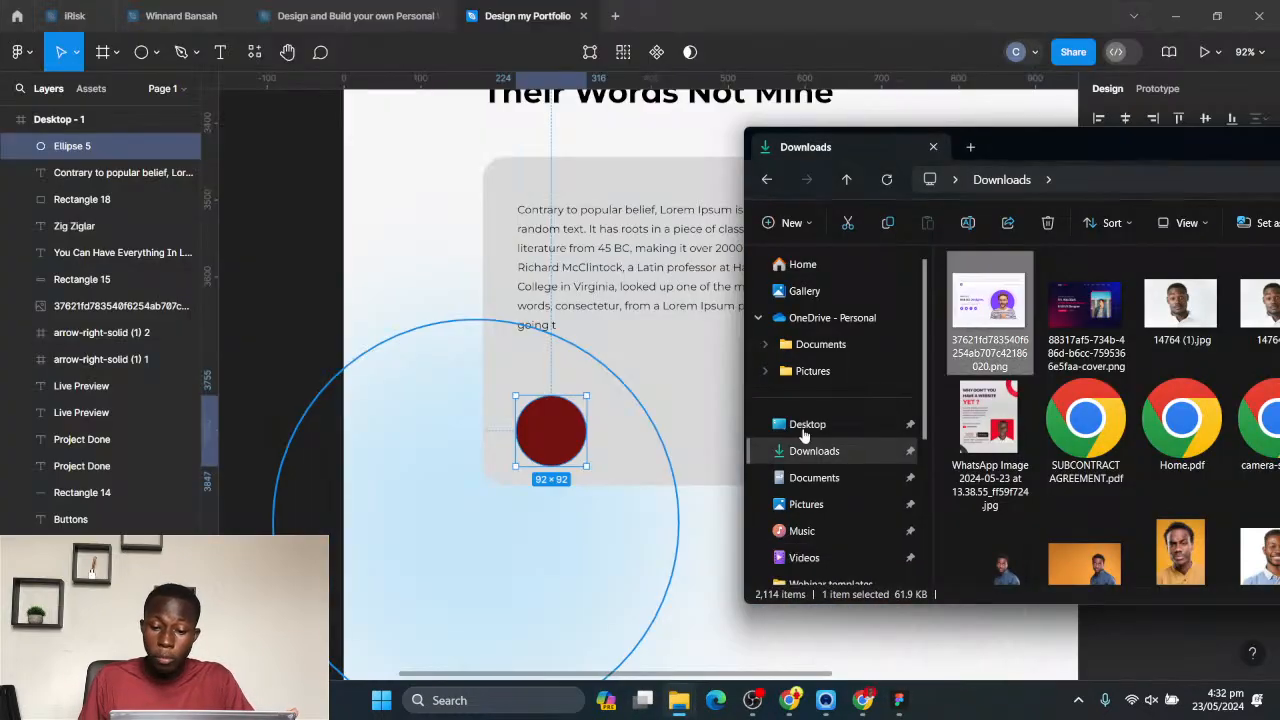
pyautogui.moveTo(1095, 159); pyautogui.dragTo(976, 114)
pyautogui.scroll(-2, 1093, 437)
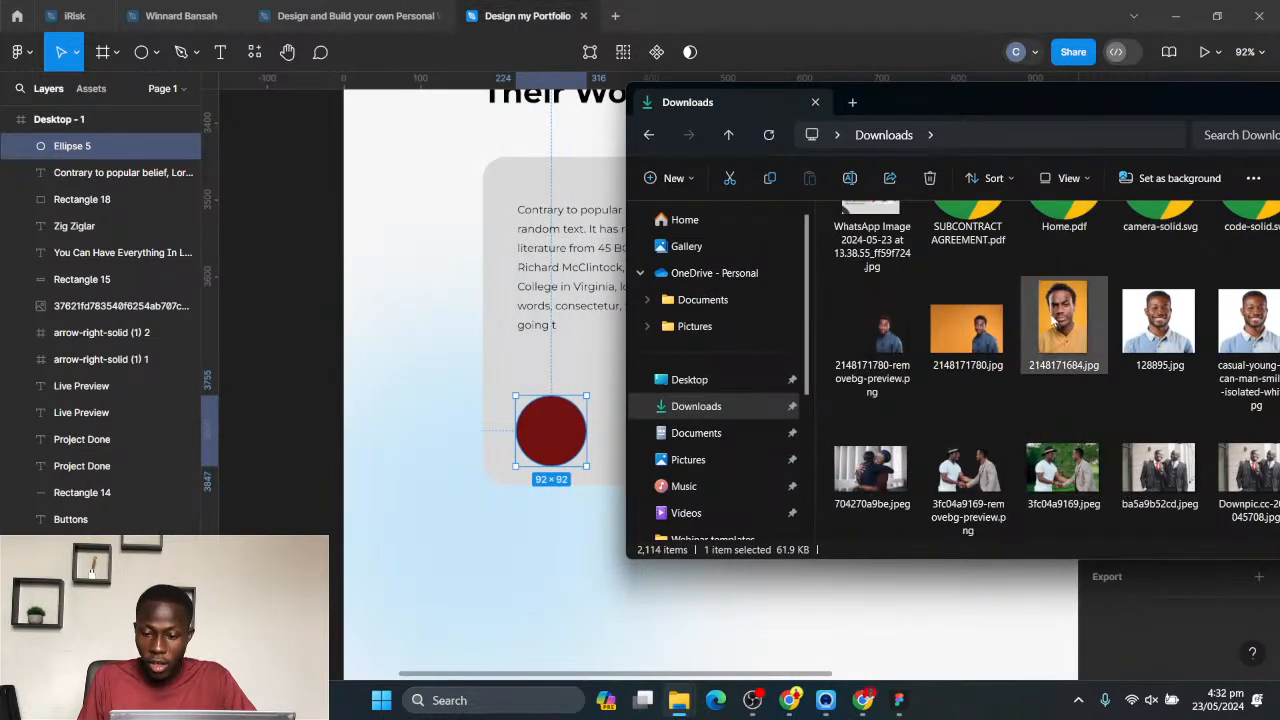
pyautogui.moveTo(1065, 328); pyautogui.dragTo(550, 449)
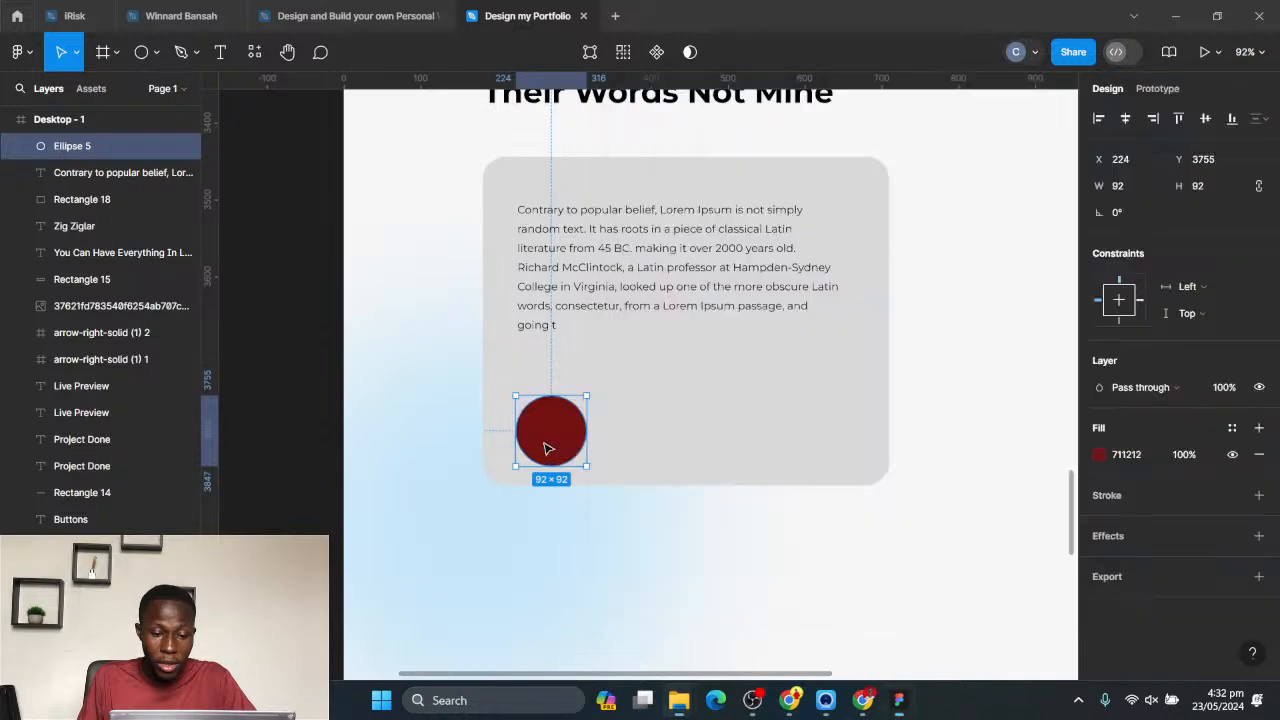
# - Scale the portrait photo down to 115 × 172 over the avatar circle and mask it with the circle
pyautogui.scroll(-5, 855, 410)
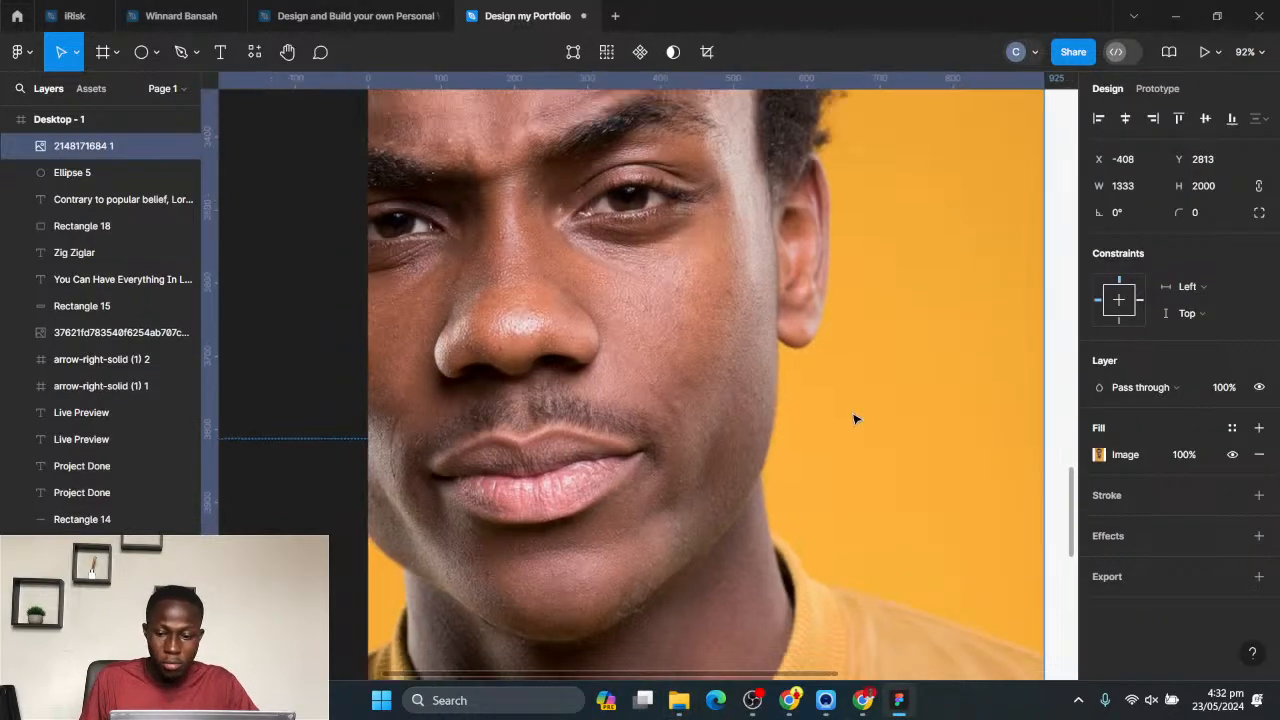
pyautogui.moveTo(963, 440); pyautogui.dragTo(707, 442)
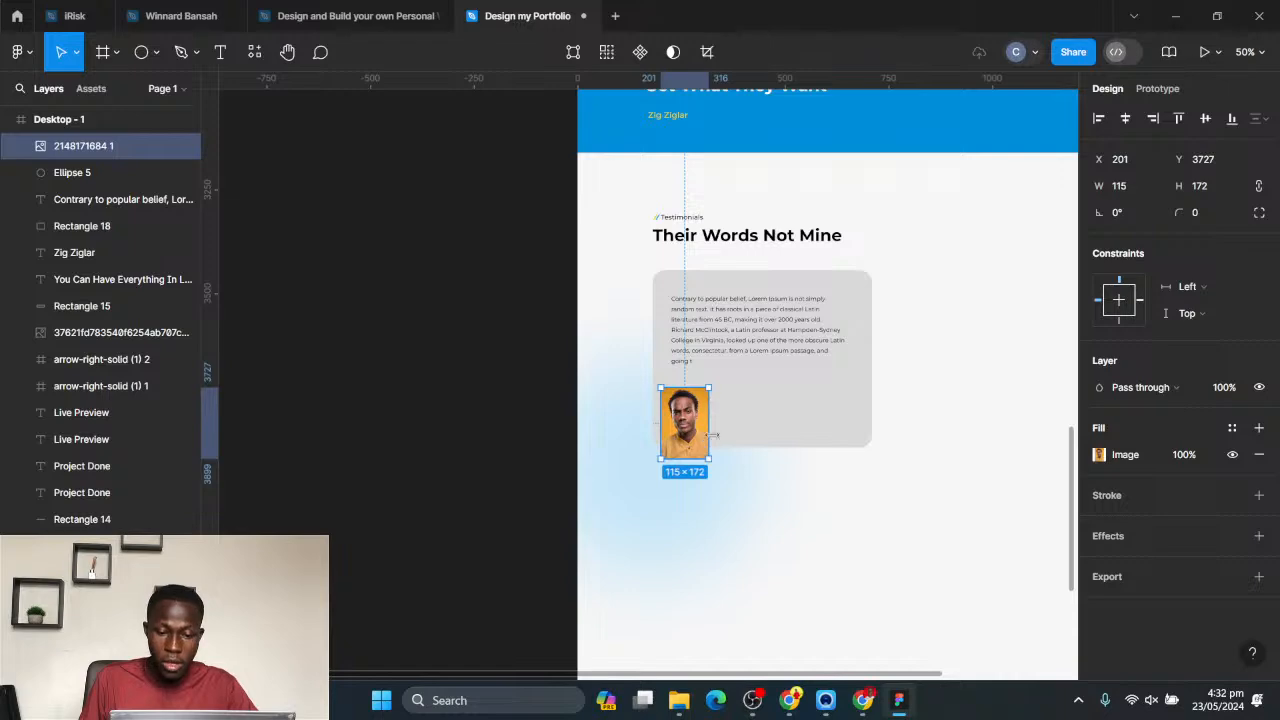
pyautogui.scroll(6, 700, 440)
pyautogui.scroll(2, 690, 462)
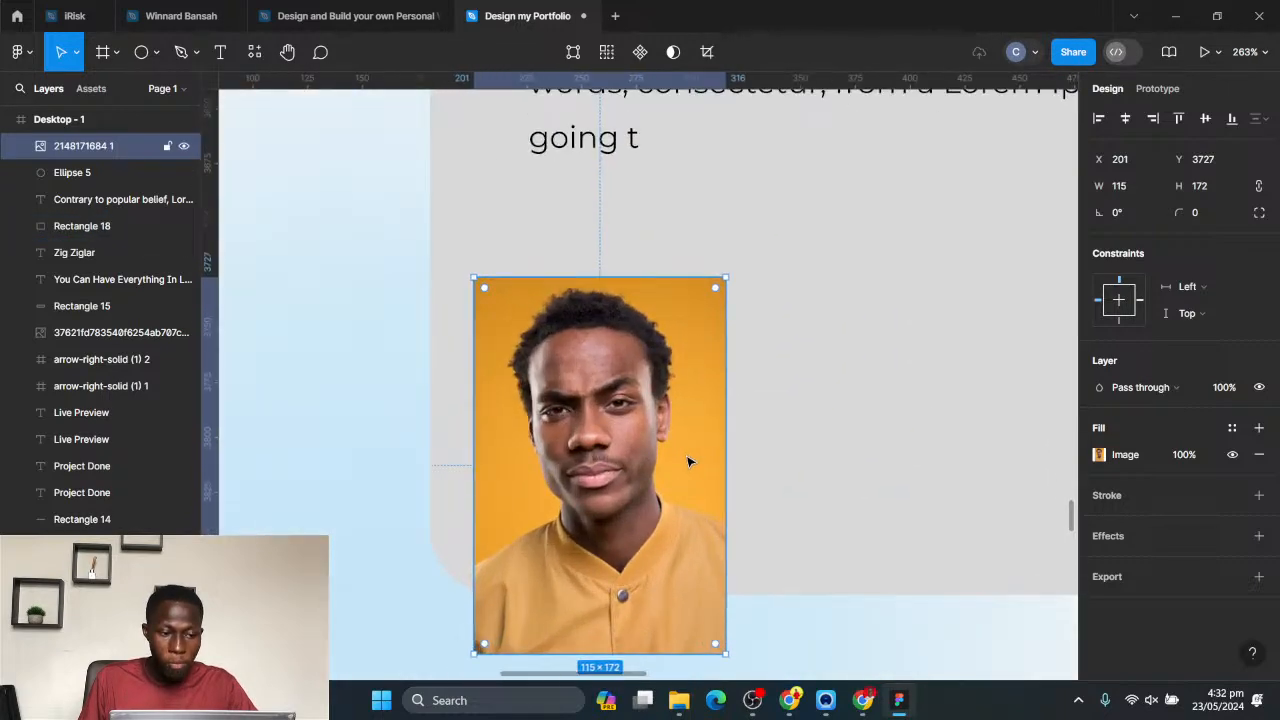
pyautogui.keyDown('shift'); pyautogui.click(65, 172); pyautogui.keyUp('shift')
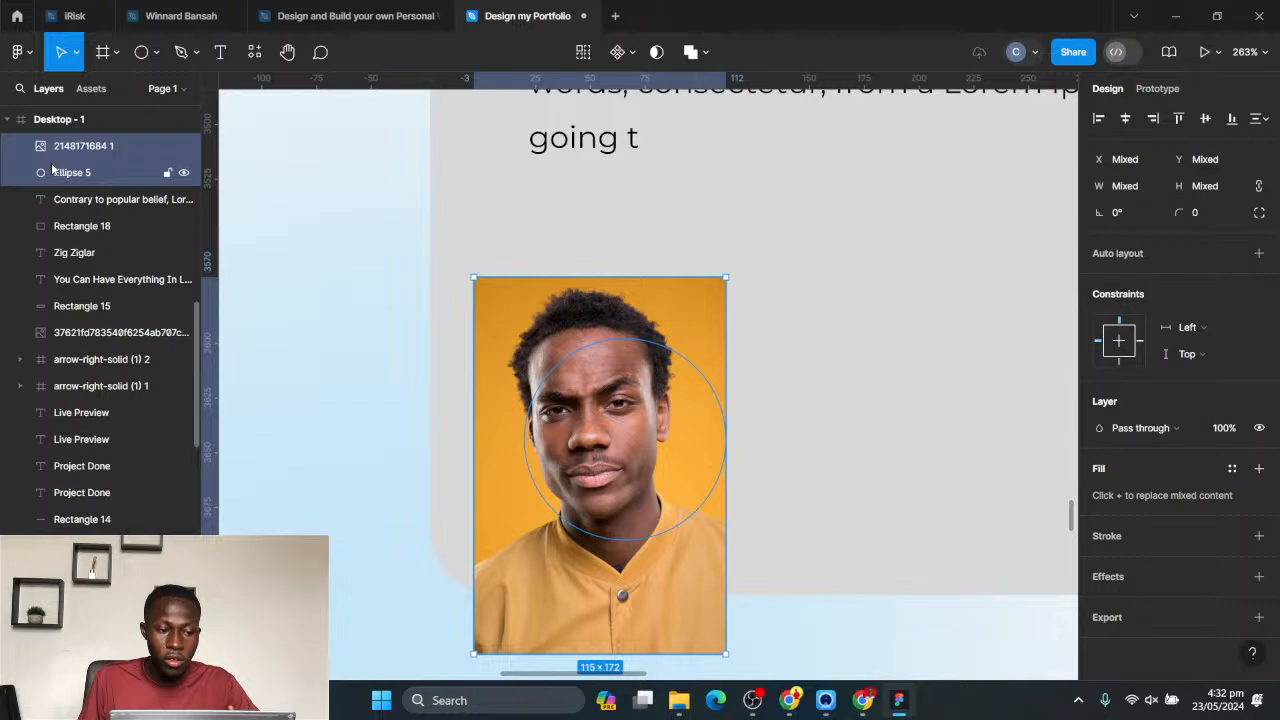
pyautogui.rightClick(56, 170)
pyautogui.click(90, 404)
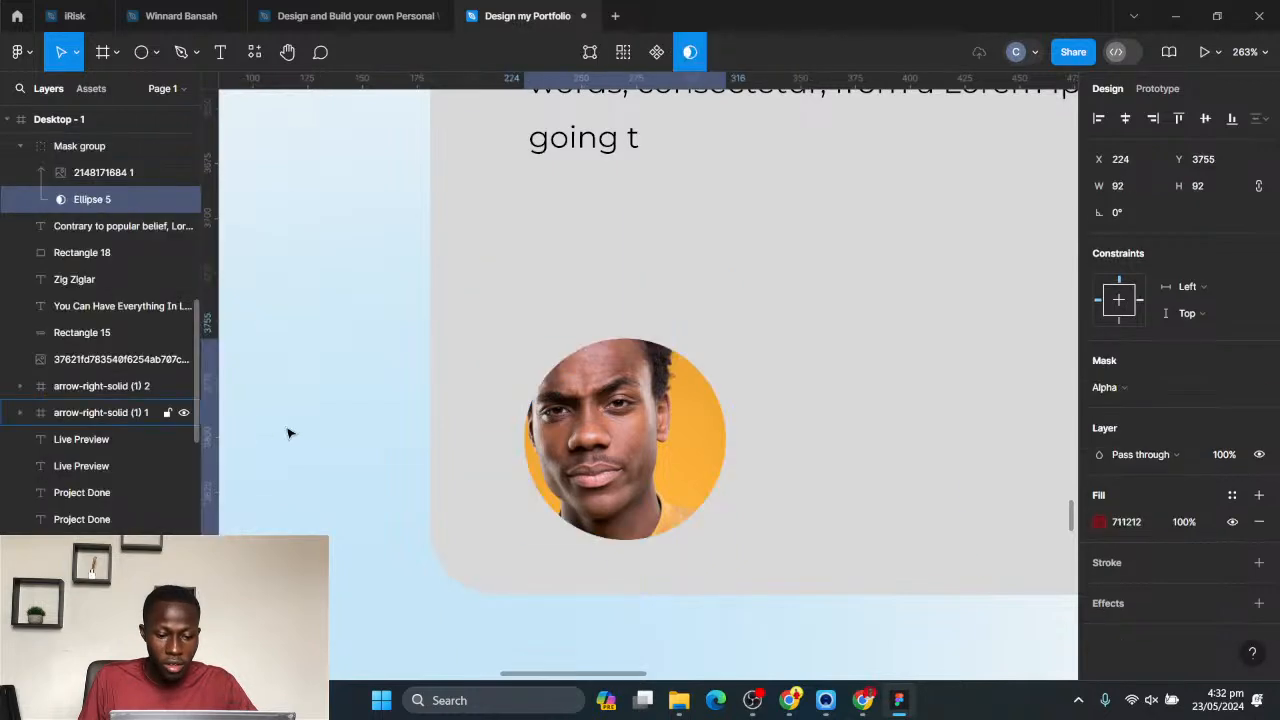
# - Resize the masked portrait to 92 × 138 and position it so the face sits centred in the avatar circle
pyautogui.click(74, 174)
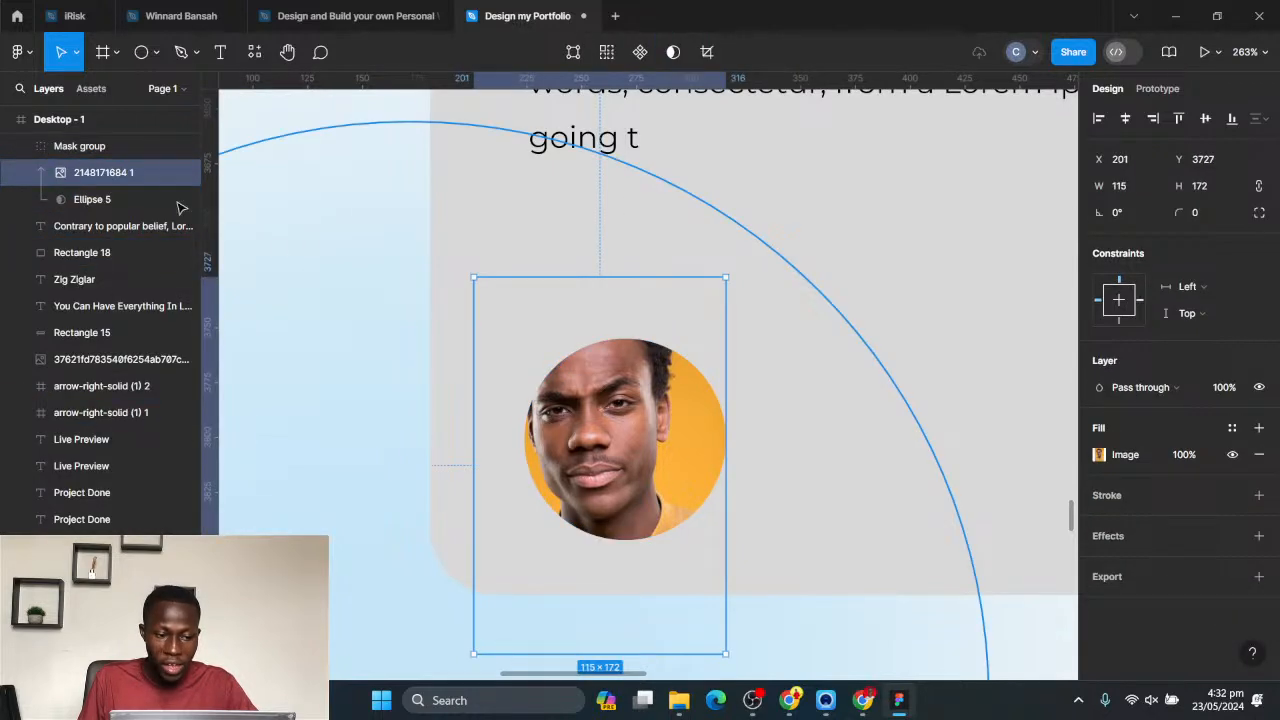
pyautogui.moveTo(481, 458); pyautogui.dragTo(520, 457)
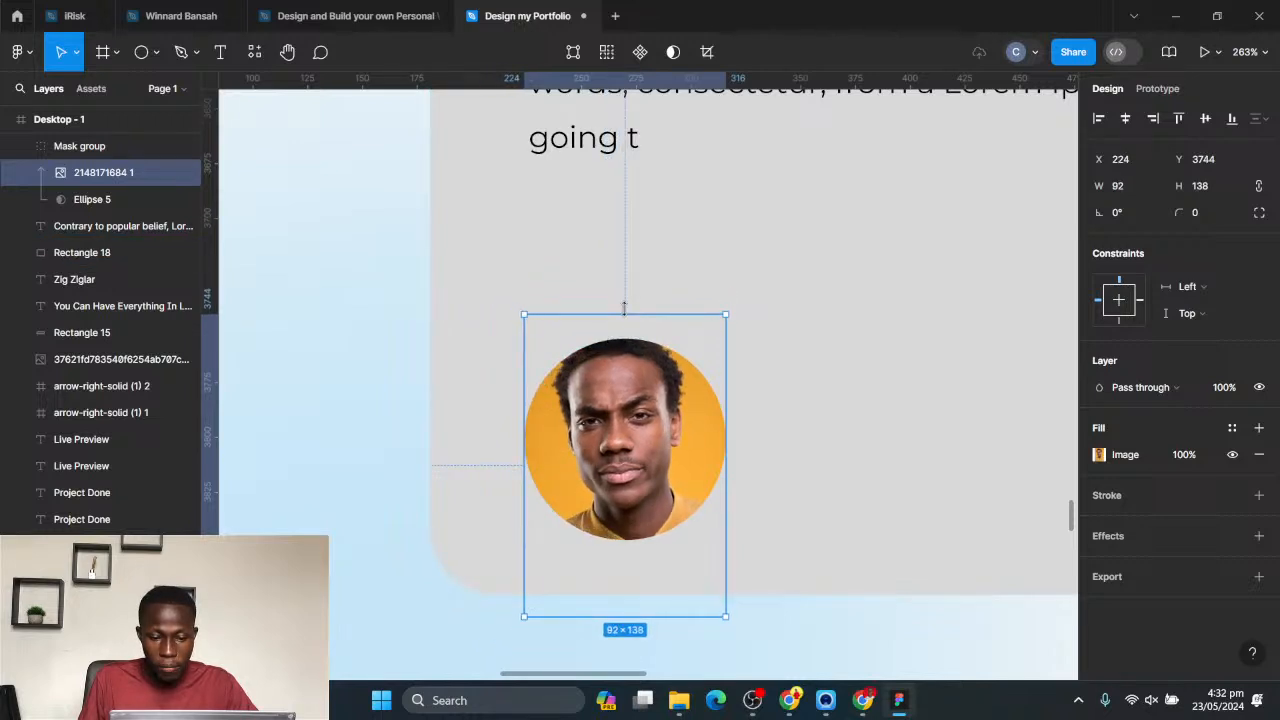
pyautogui.scroll(-4, 742, 342)
pyautogui.click(826, 505)
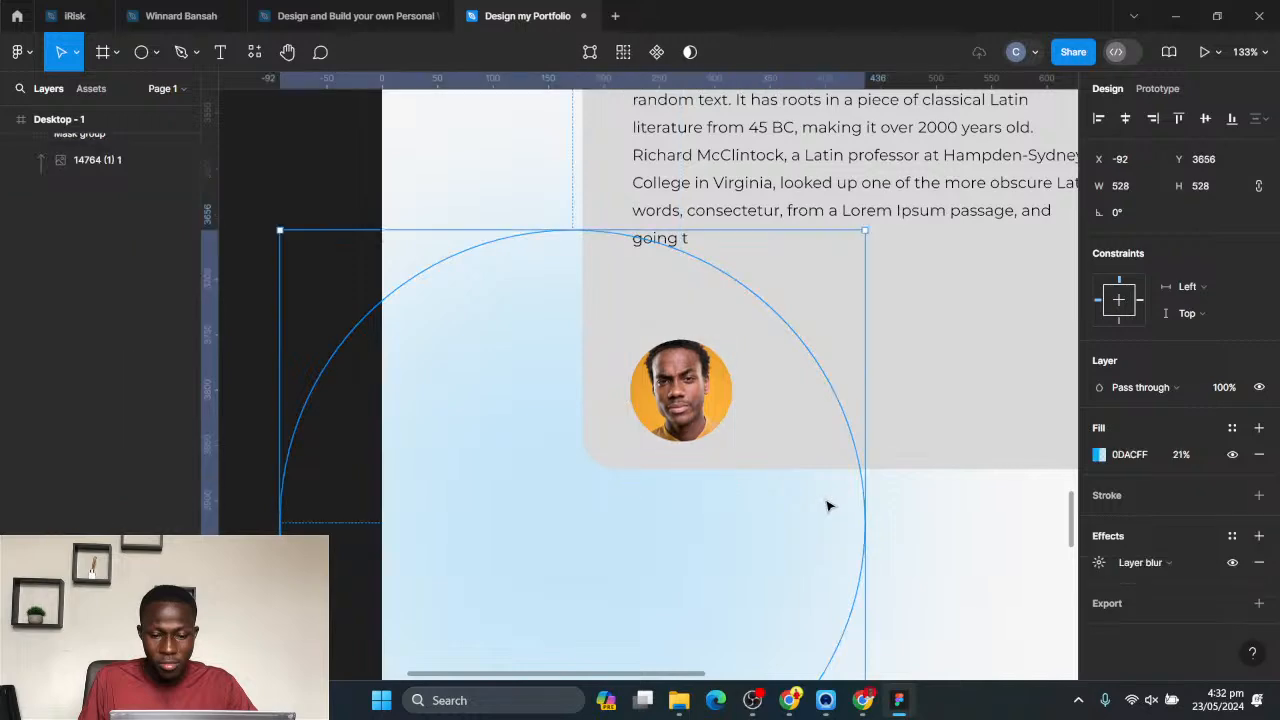
# - Shift the masked avatar up to Y 3745 and the testimonial paragraph down to Y 3510 inside the card
pyautogui.scroll(-3, 909, 438)
pyautogui.click(989, 529)
pyautogui.moveTo(857, 420); pyautogui.dragTo(695, 427)
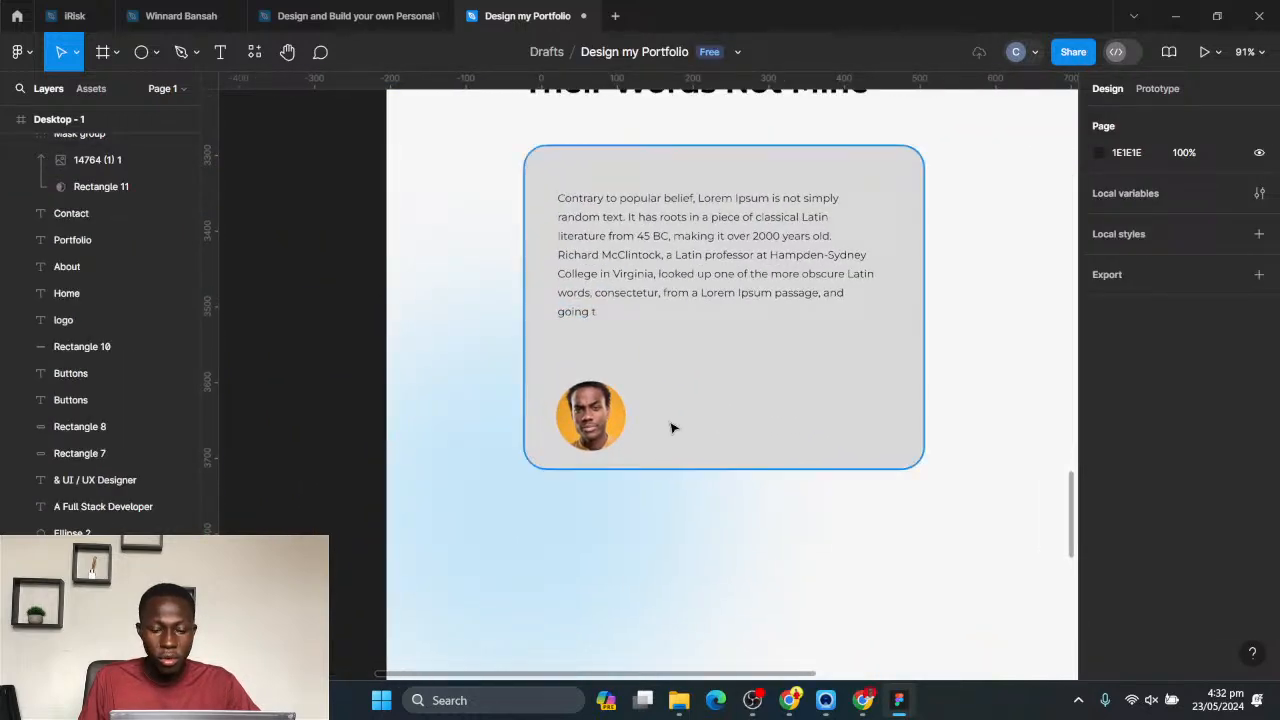
pyautogui.click(583, 413)
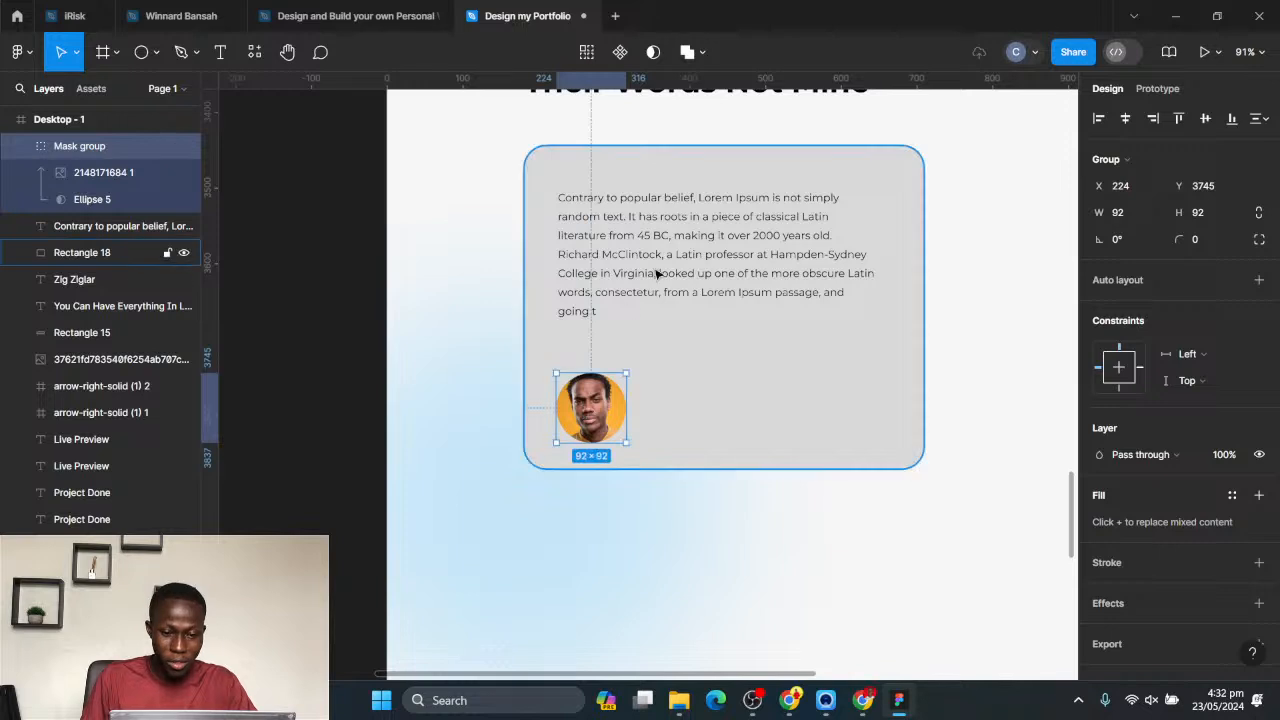
pyautogui.click(700, 290)
pyautogui.hotkey('shift', 'Down')
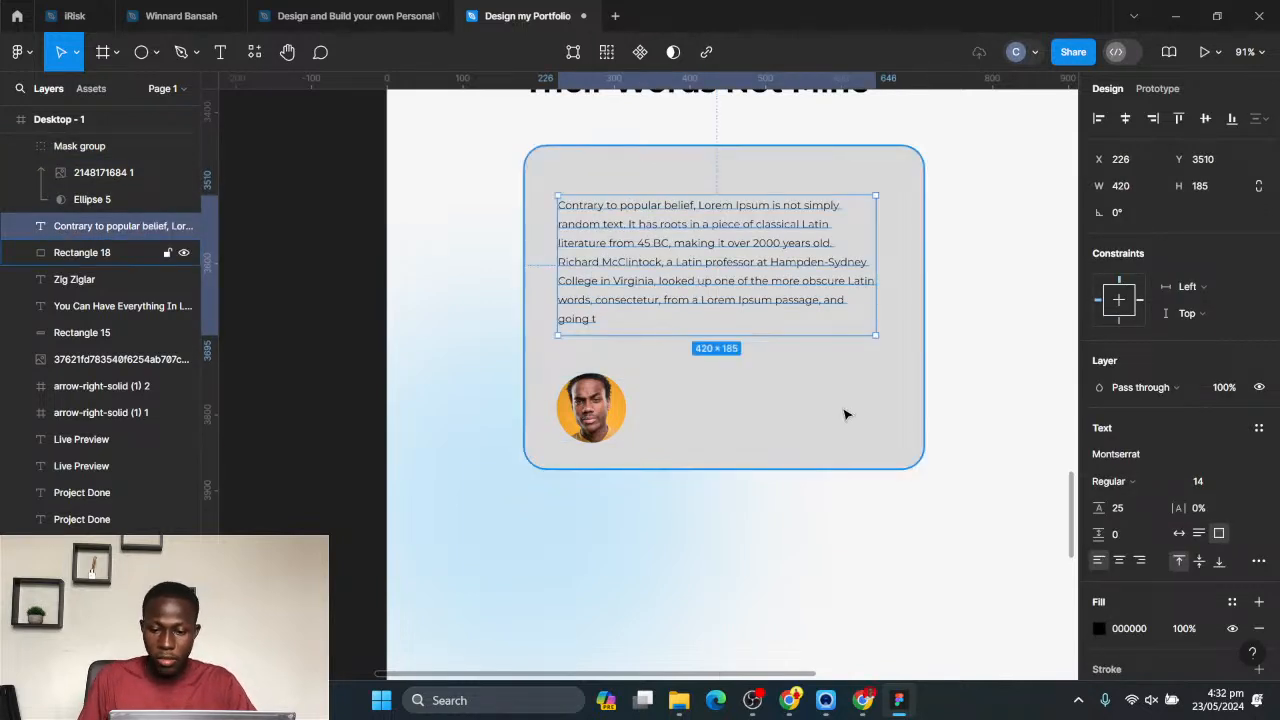
pyautogui.click(991, 426)
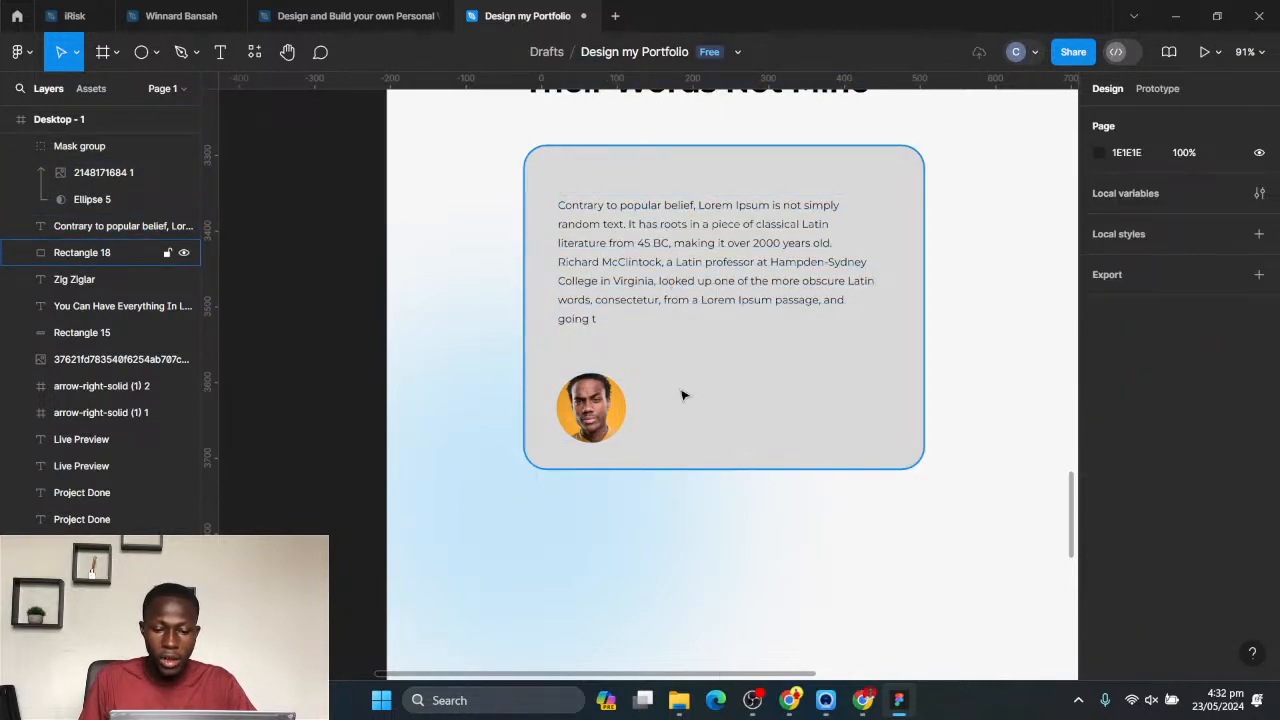
# - Add a text layer with the client's full name beside the avatar in the testimonial card
pyautogui.press('t')
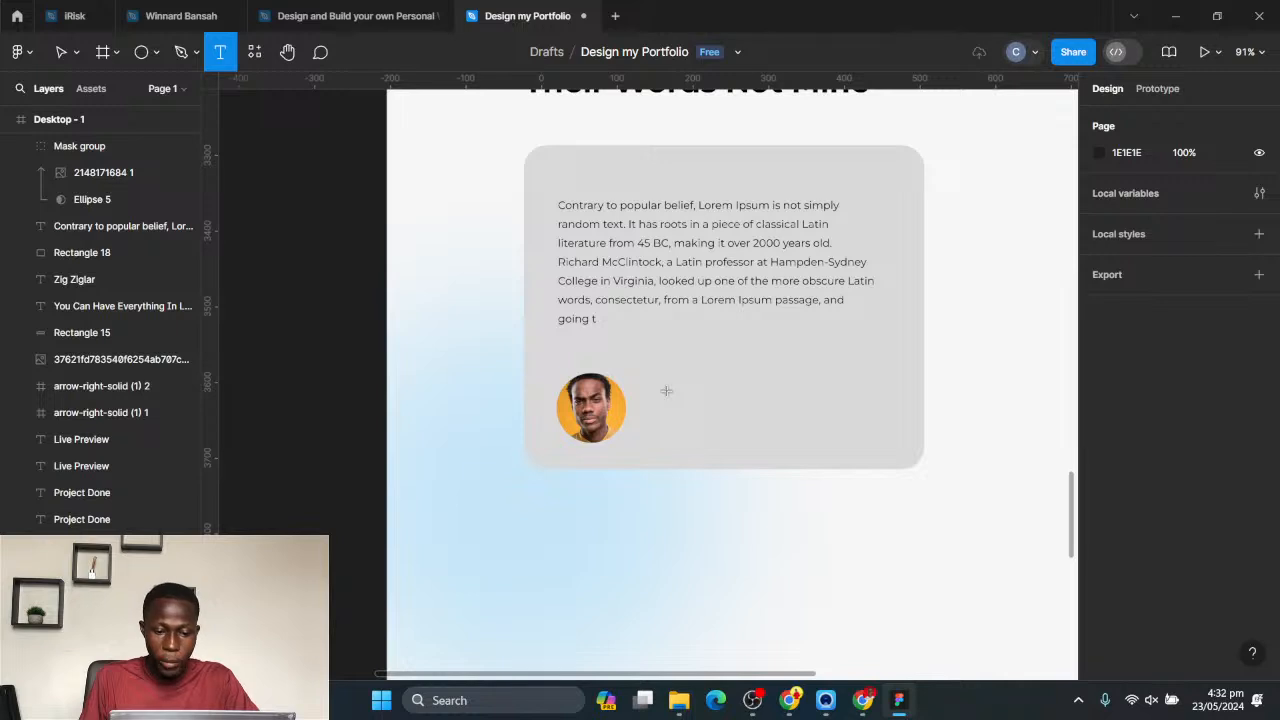
pyautogui.click(666, 391)
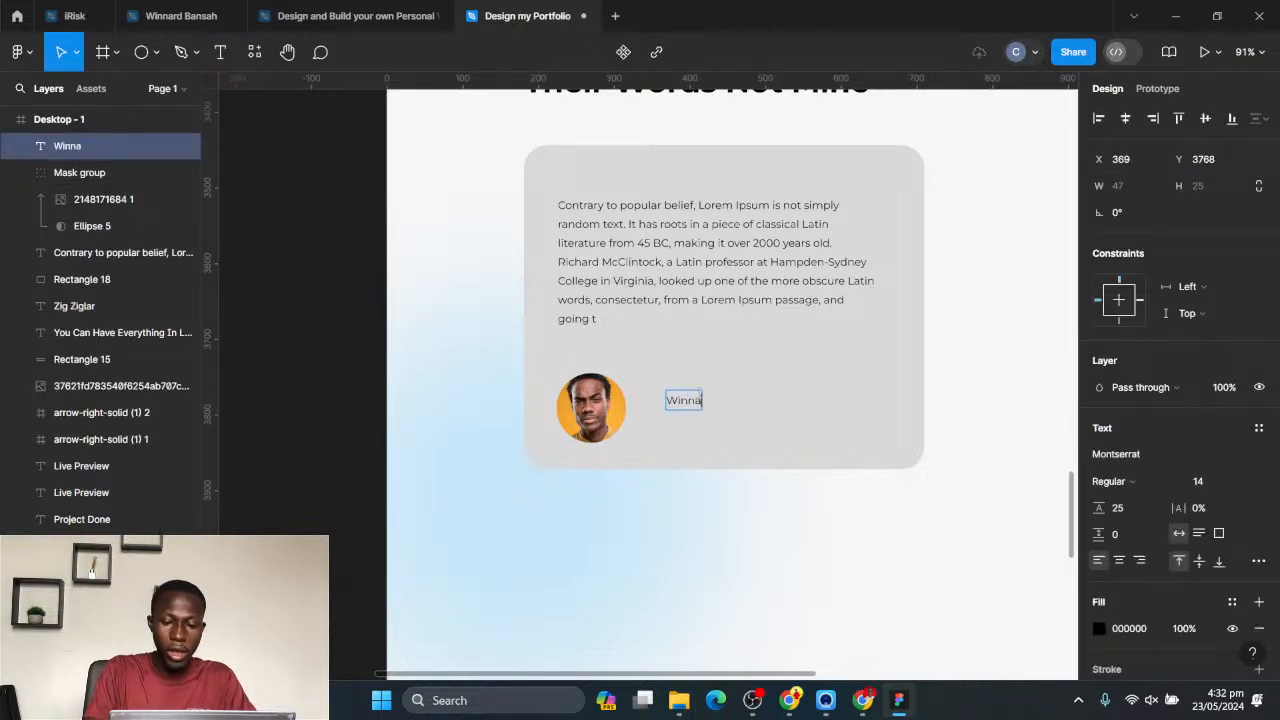
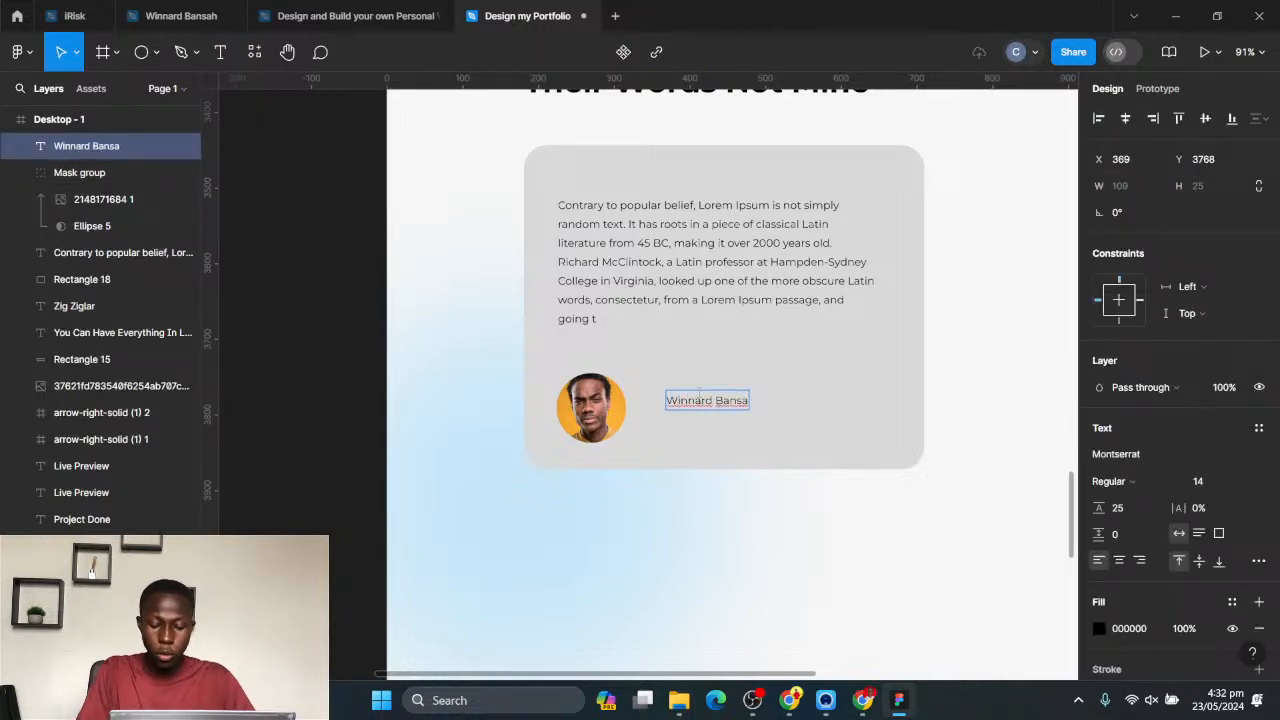
pyautogui.press('Escape')
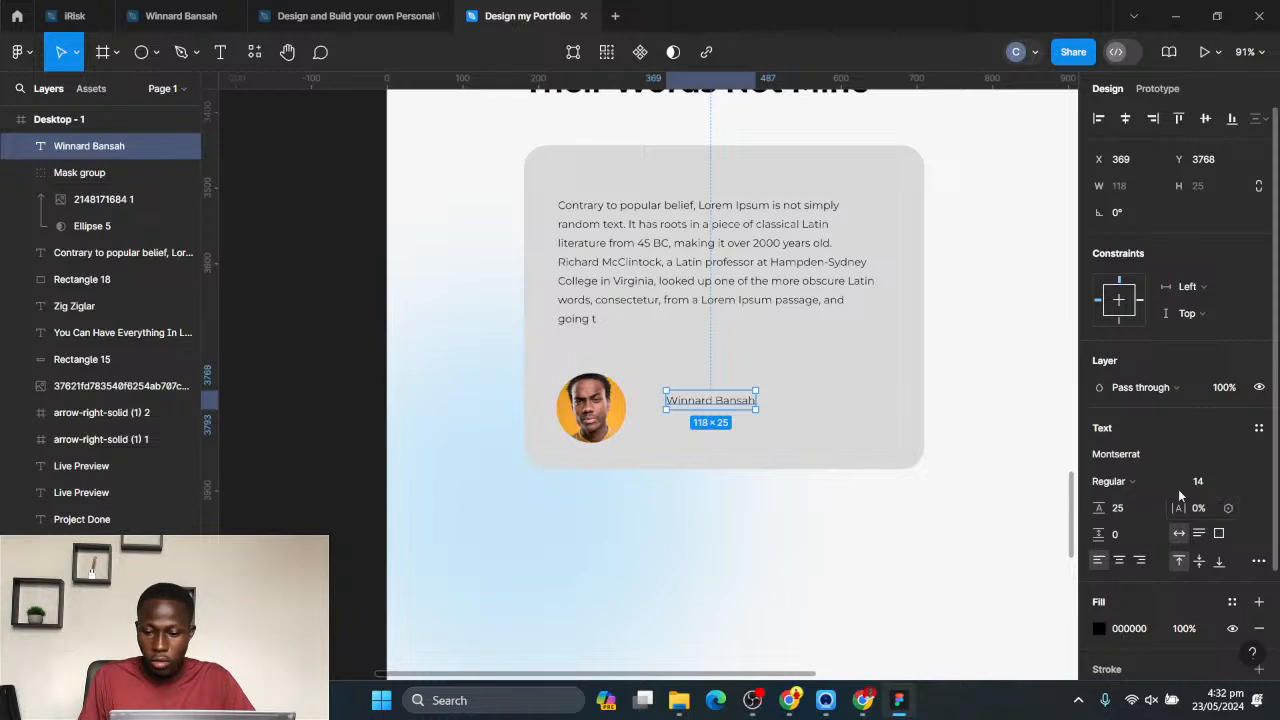
# - Set the client name to Montserrat Bold, size 20
pyautogui.click(1116, 481)
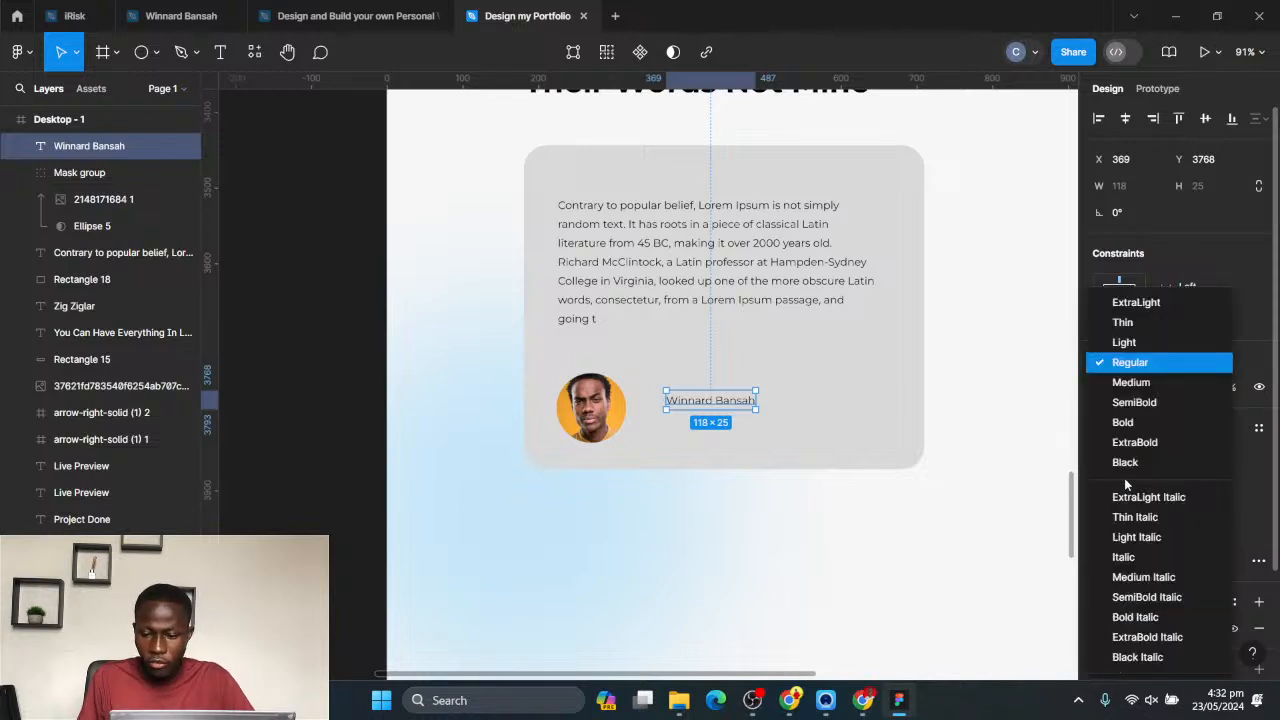
pyautogui.click(1124, 422)
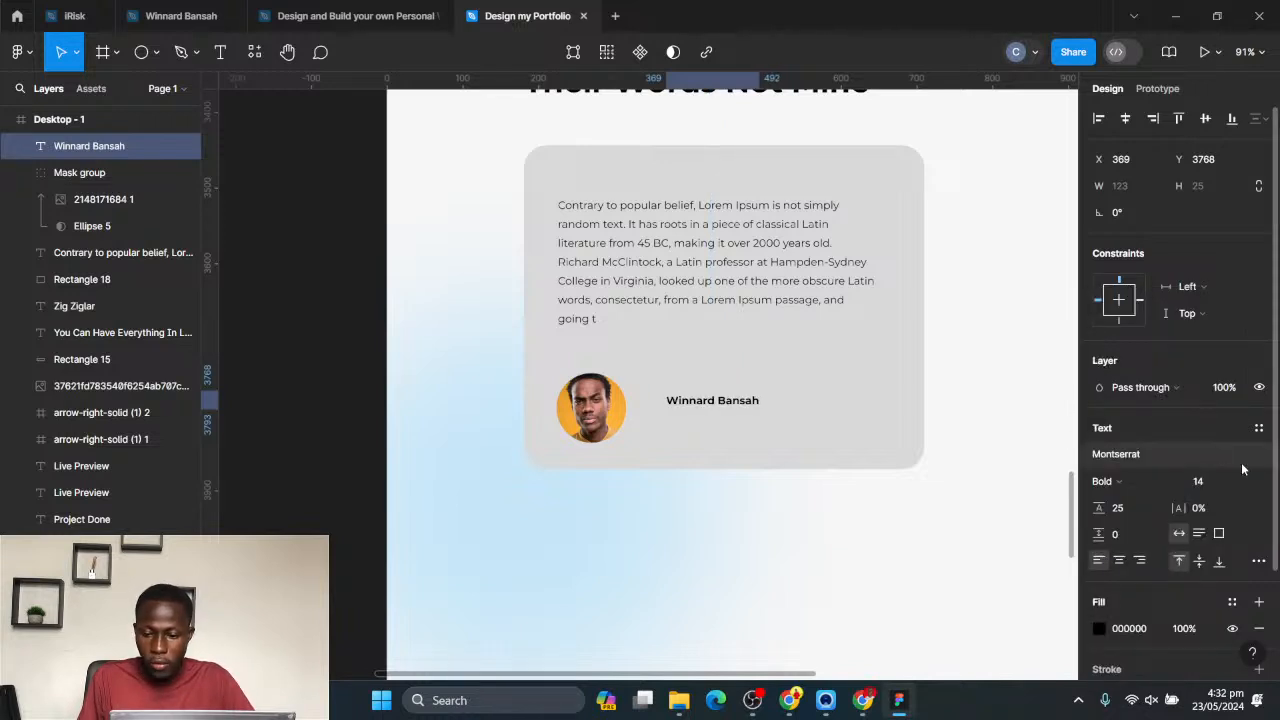
pyautogui.click(1242, 482)
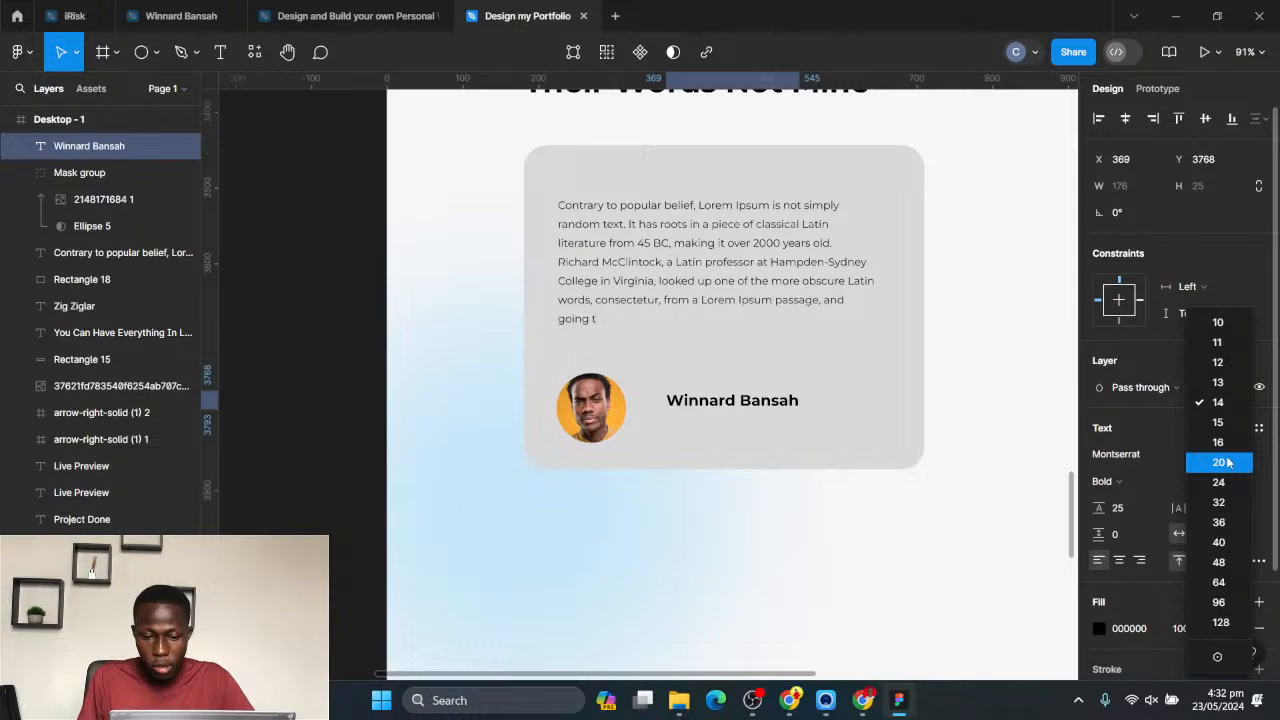
pyautogui.click(1228, 462)
# - Move the name closer to the avatar and place a copy beneath it reading "Creative Director", filled light grey CECECE
pyautogui.moveTo(744, 401); pyautogui.dragTo(685, 430)
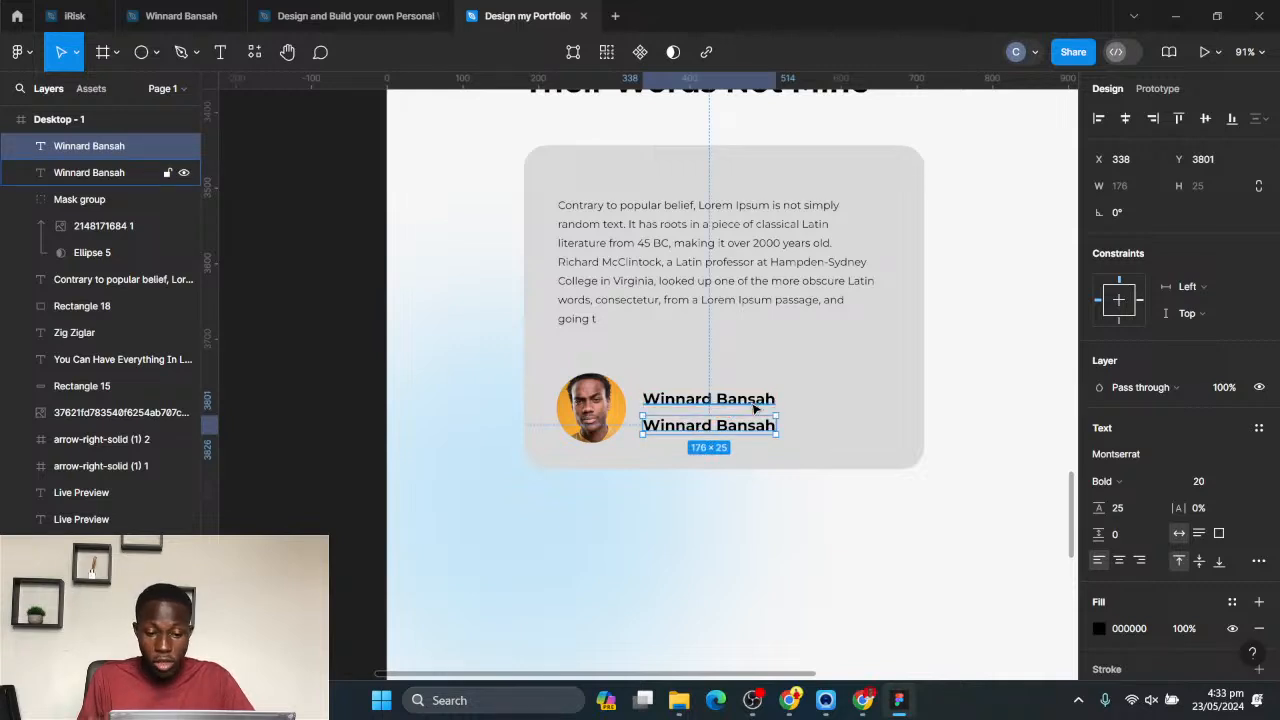
pyautogui.doubleClick(716, 428)
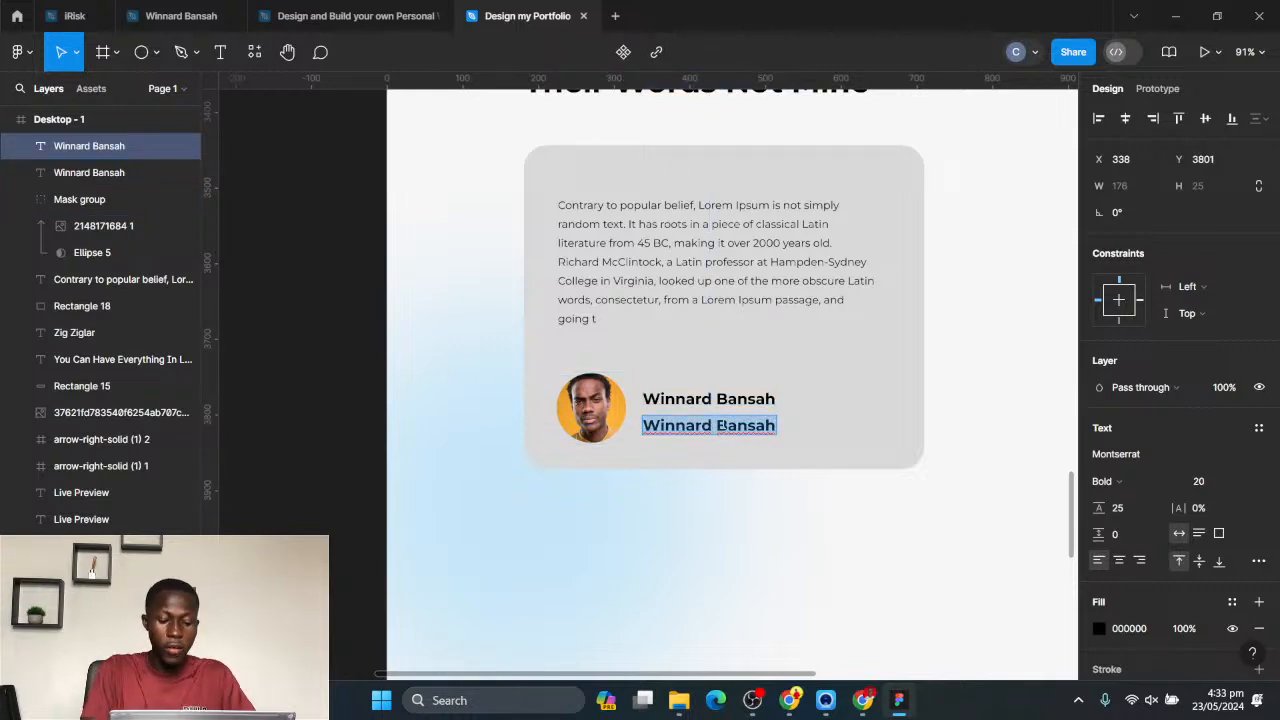
pyautogui.write('Creative Director')
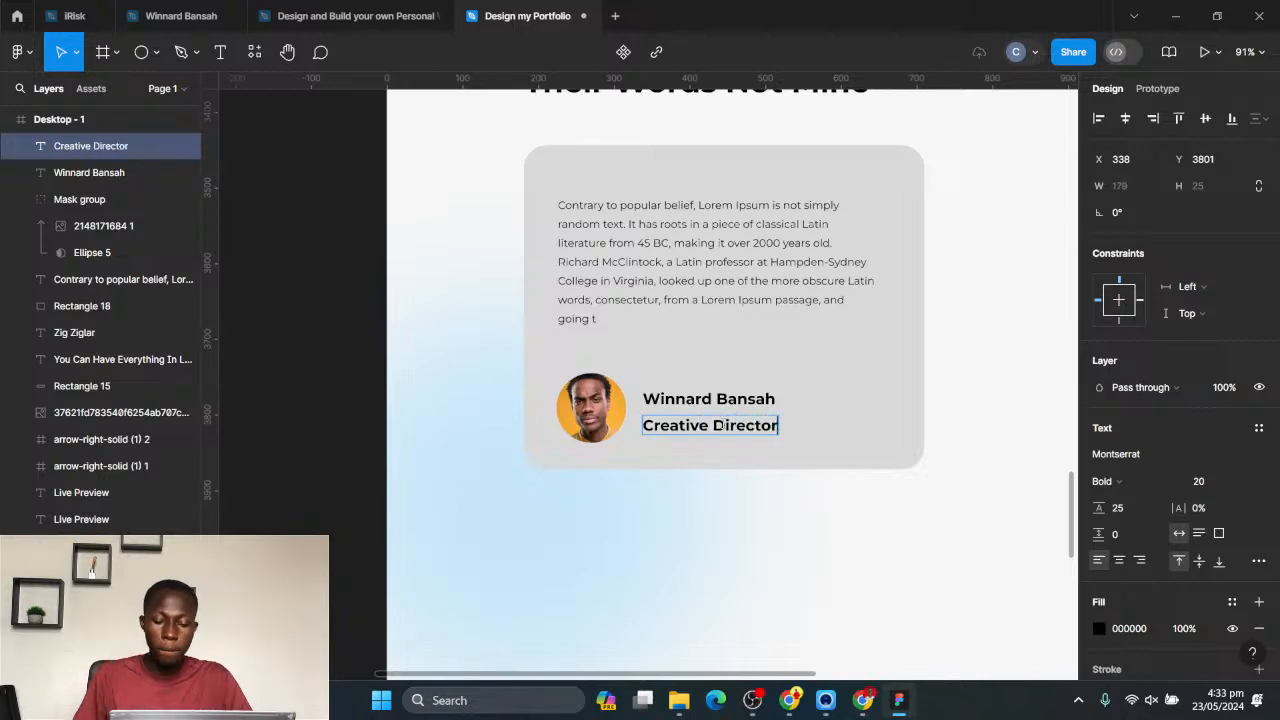
pyautogui.press('Escape')
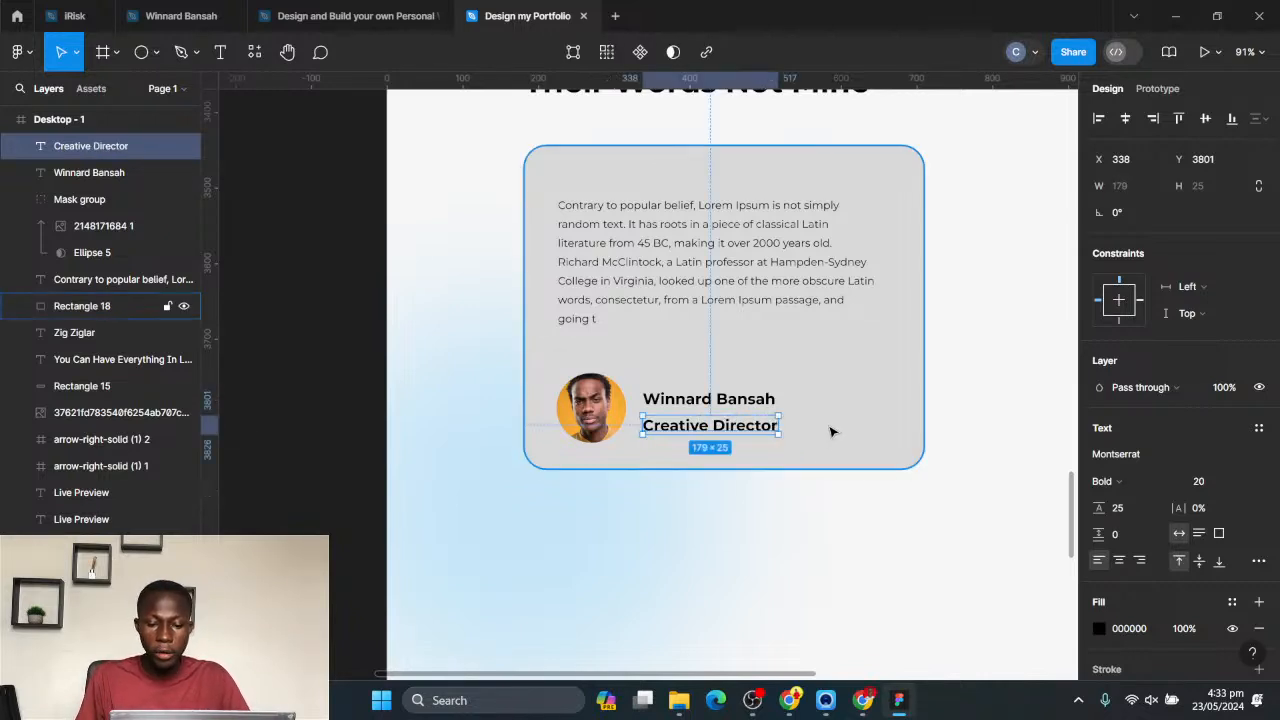
pyautogui.click(1099, 630)
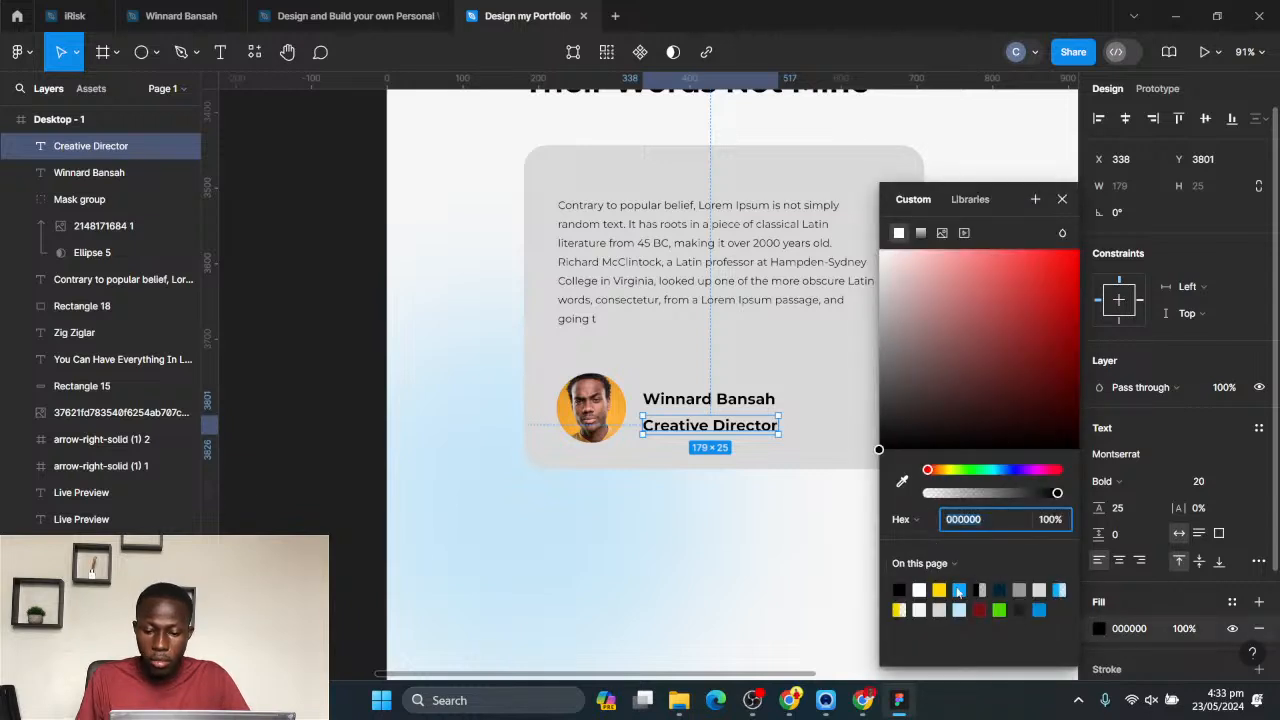
pyautogui.moveTo(935, 295); pyautogui.dragTo(853, 288)
# - Fill the testimonial card with white, FFFFFF, and give it a drop shadow
pyautogui.click(838, 384)
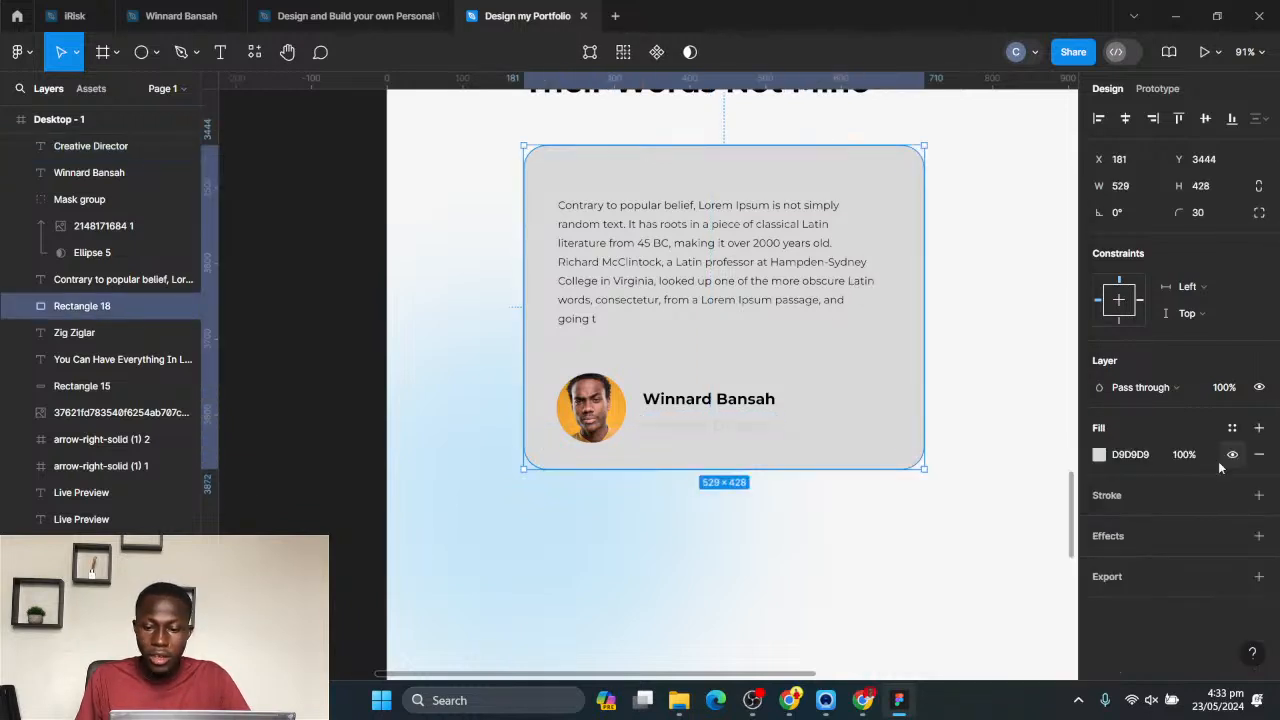
pyautogui.click(1099, 455)
pyautogui.click(881, 249)
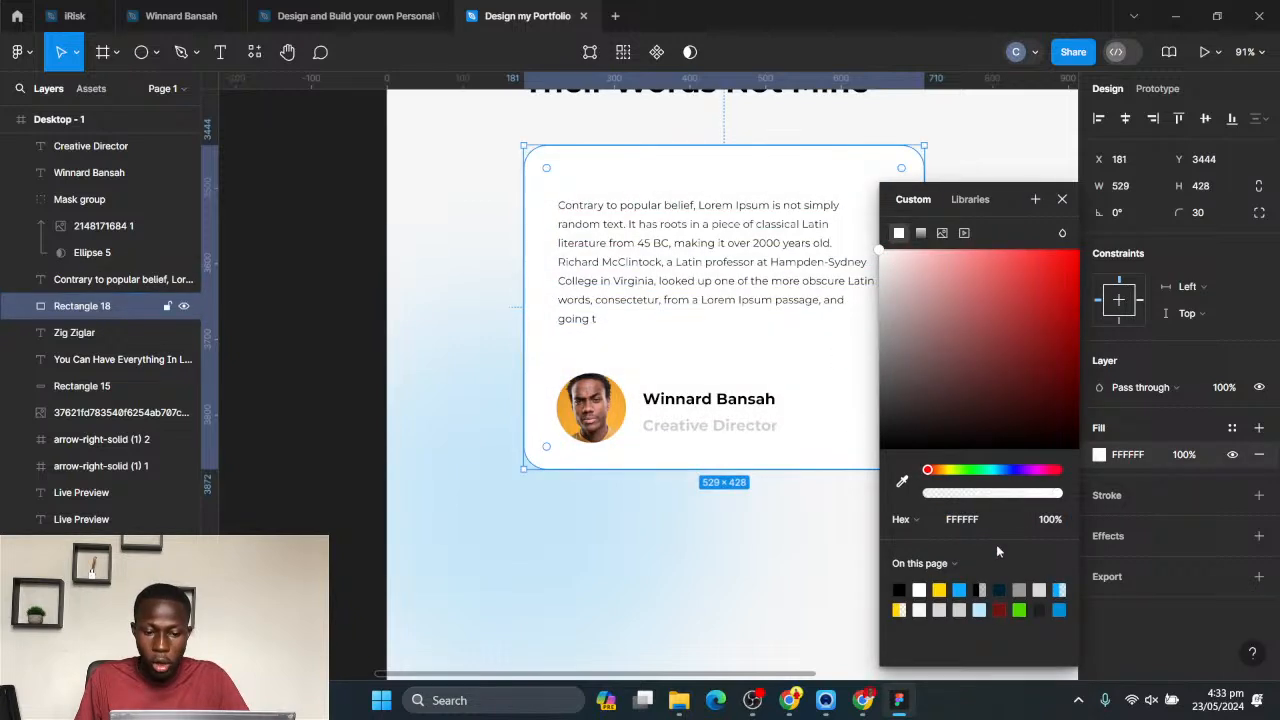
pyautogui.click(1206, 538)
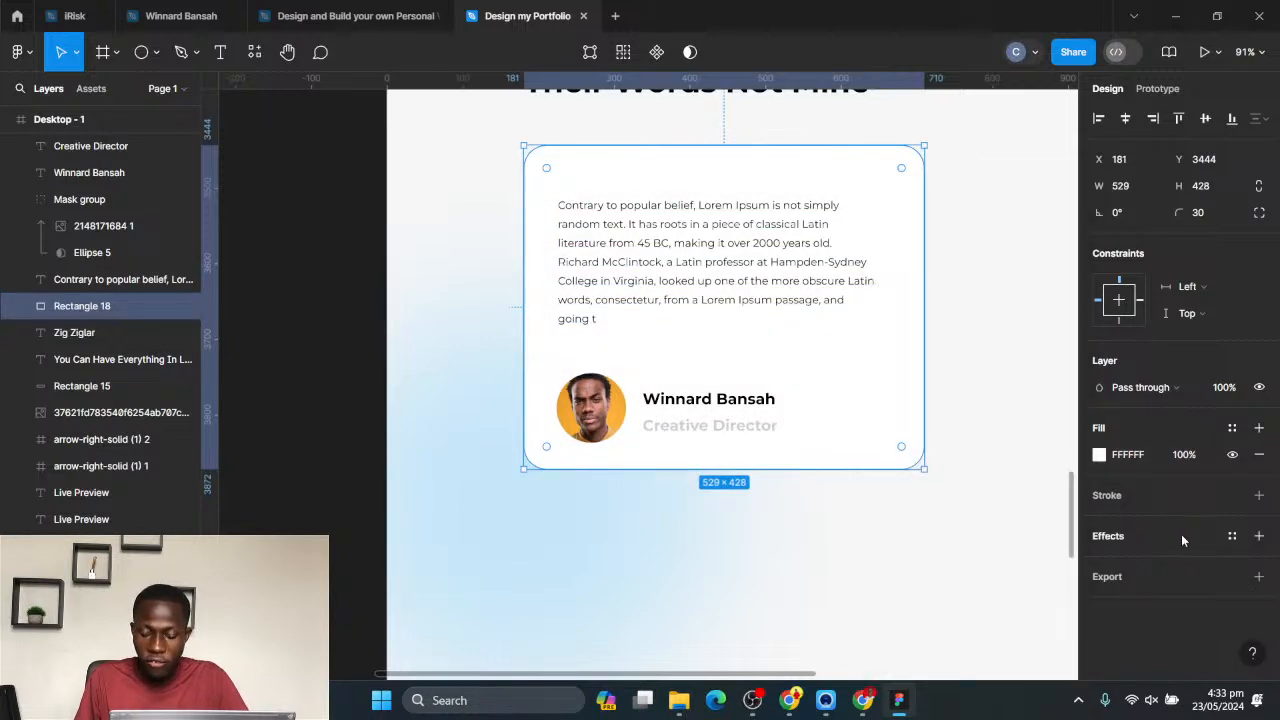
pyautogui.click(1181, 534)
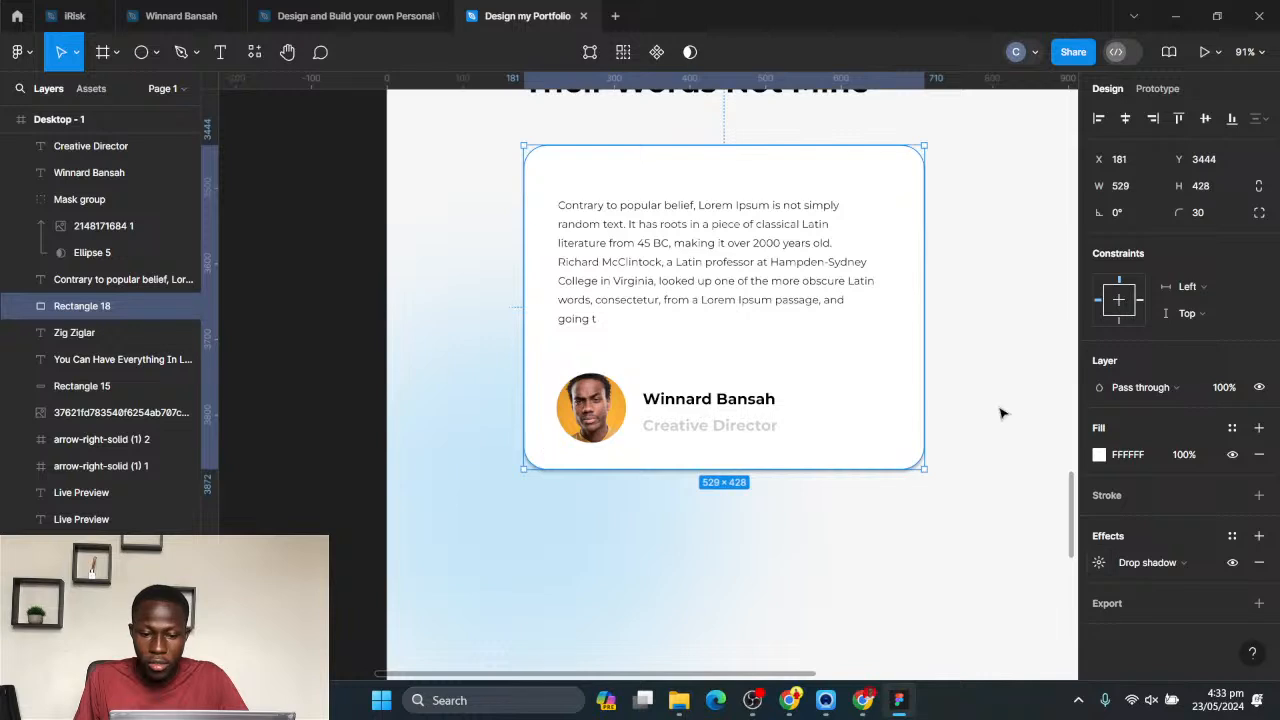
# - Set the "Creative Director" text to Medium weight and size 14
pyautogui.click(712, 426)
pyautogui.click(1123, 482)
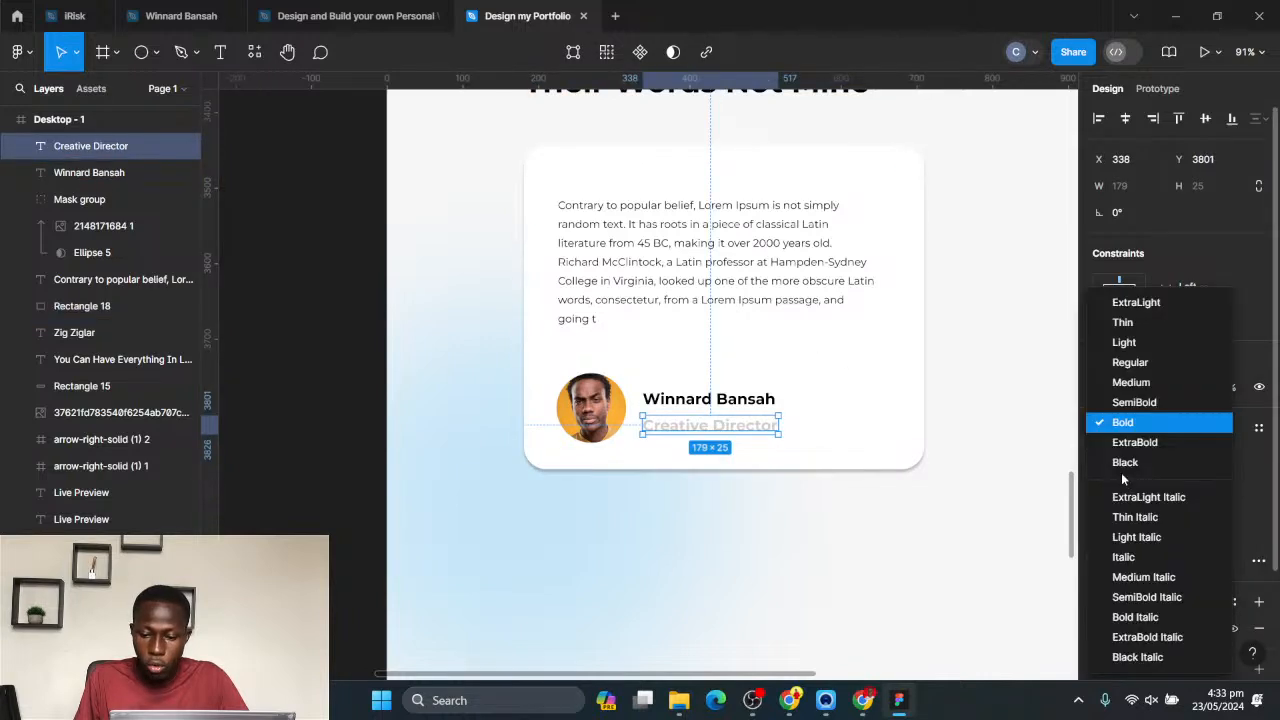
pyautogui.click(1120, 362)
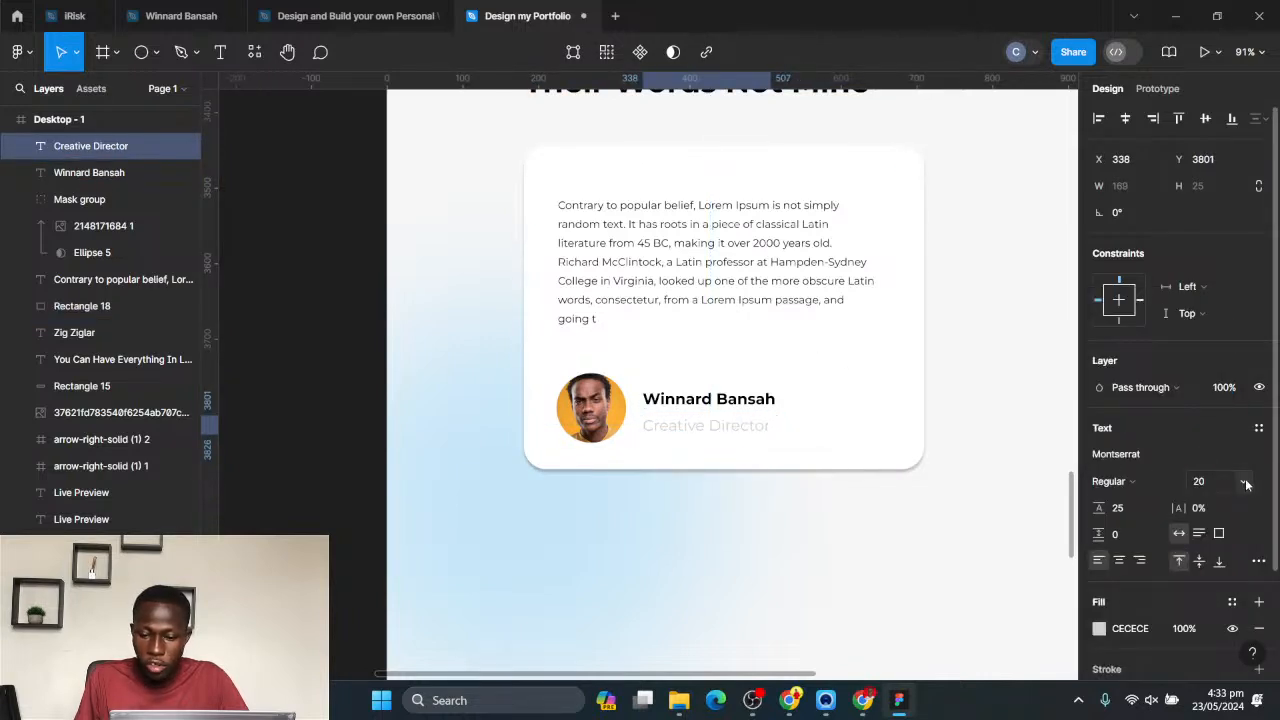
pyautogui.click(1244, 482)
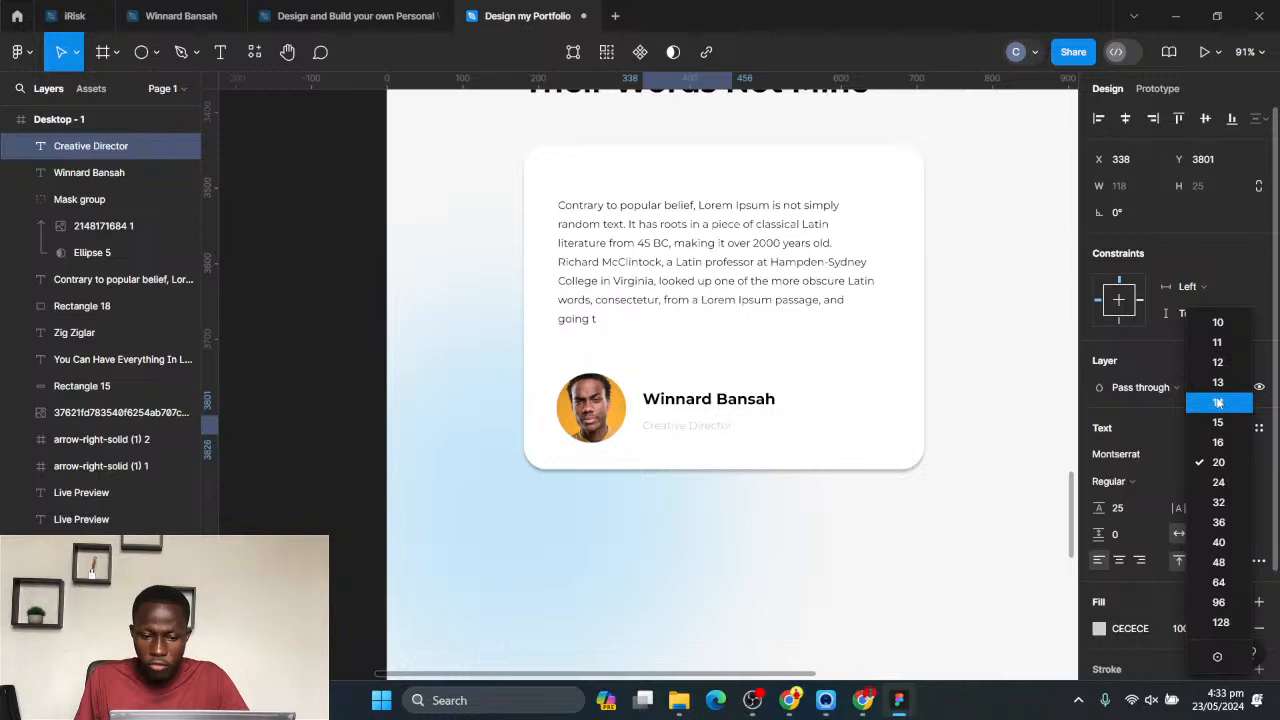
pyautogui.click(1218, 402)
pyautogui.click(1110, 482)
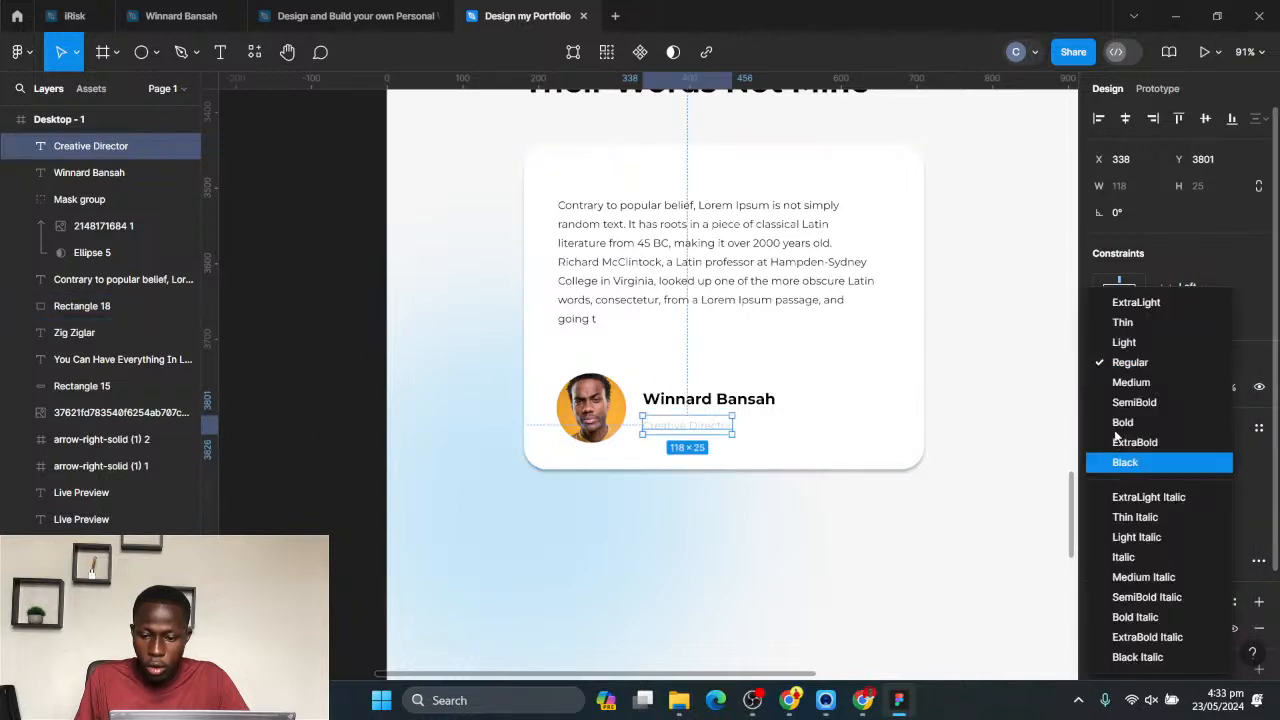
pyautogui.click(1128, 382)
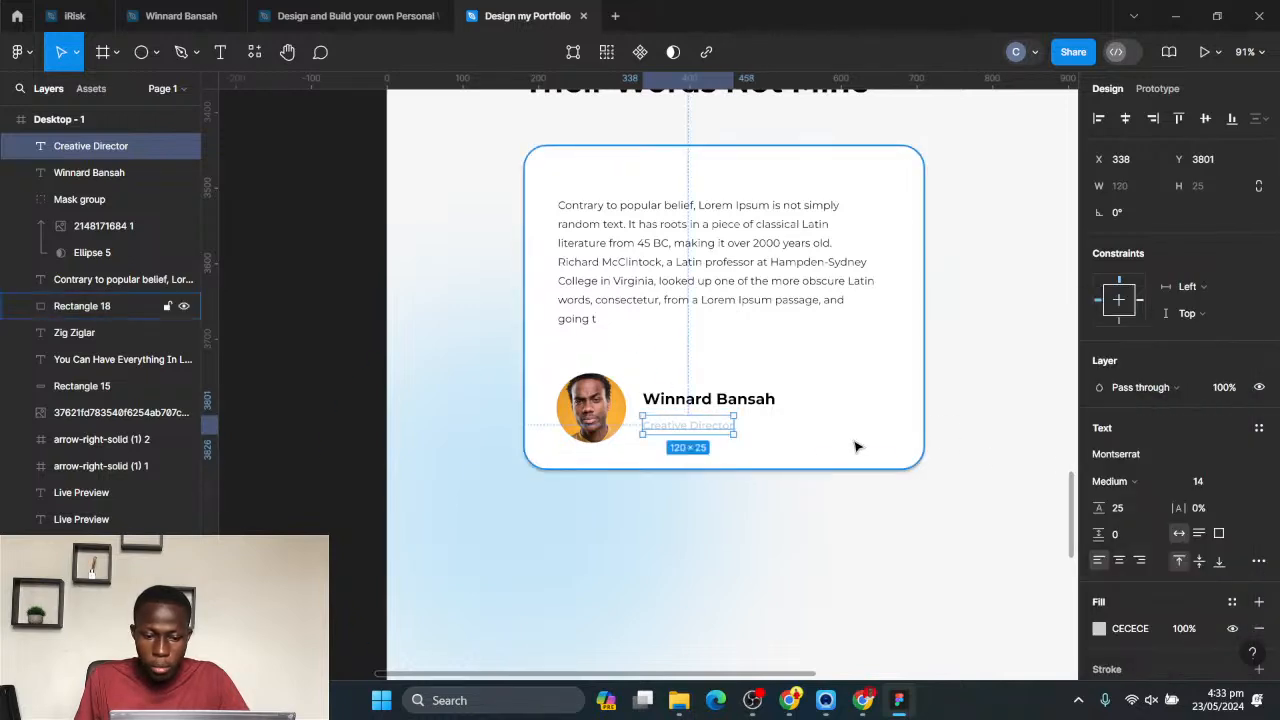
# - Darken the "Creative Director" text to grey 959494 and nudge it up to Y 3794, closer to the name
pyautogui.click(1100, 630)
pyautogui.moveTo(896, 354); pyautogui.dragTo(881, 336)
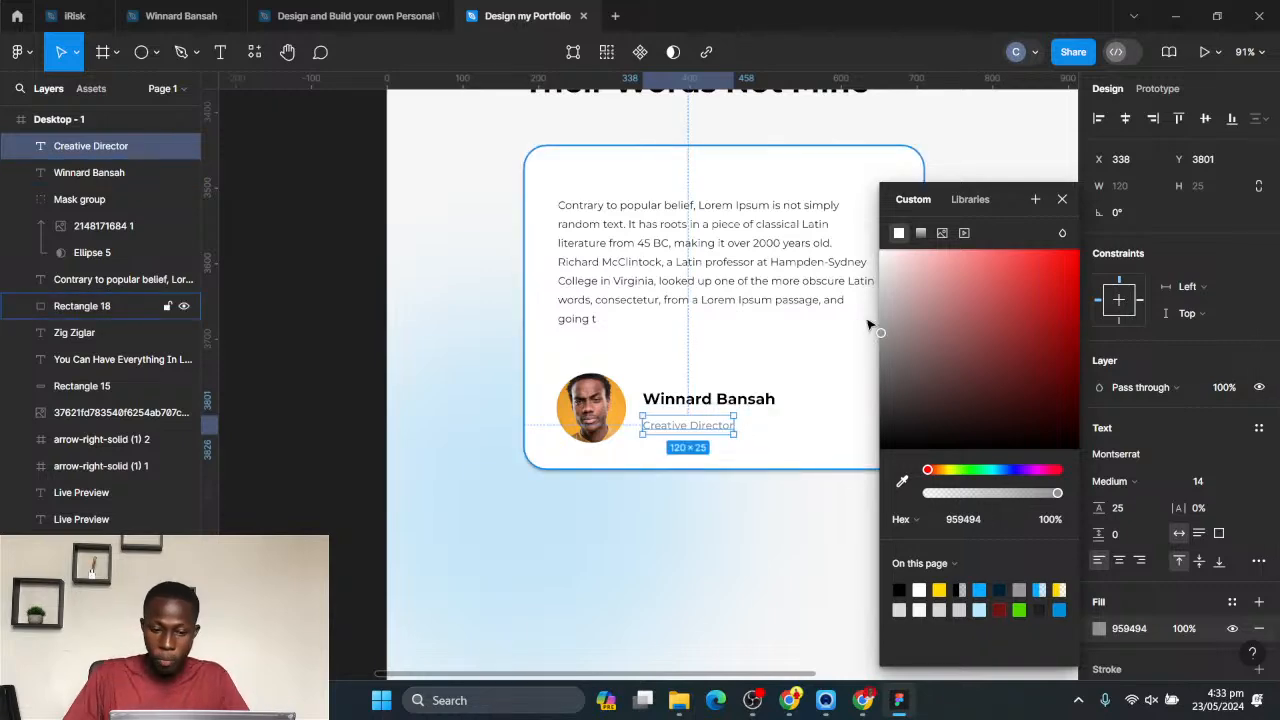
pyautogui.press('Up')
pyautogui.press('Up')
pyautogui.press('Up')
pyautogui.press('Up')
pyautogui.press('Up')
pyautogui.press('Up')
pyautogui.press('Up')
pyautogui.press('Up')
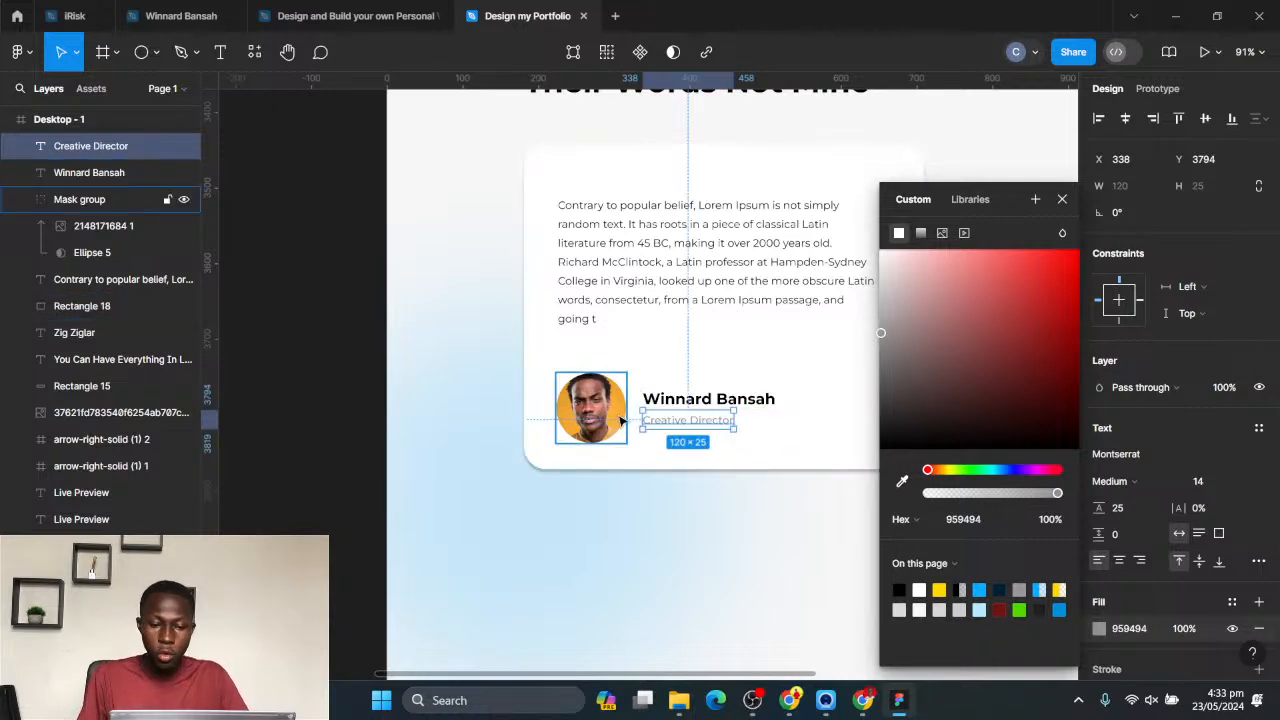
# - Duplicate the whole testimonial card, without the blue background ellipse, and place the copy directly beneath the original
pyautogui.hotkey('ctrl', '-')
pyautogui.click(367, 366)
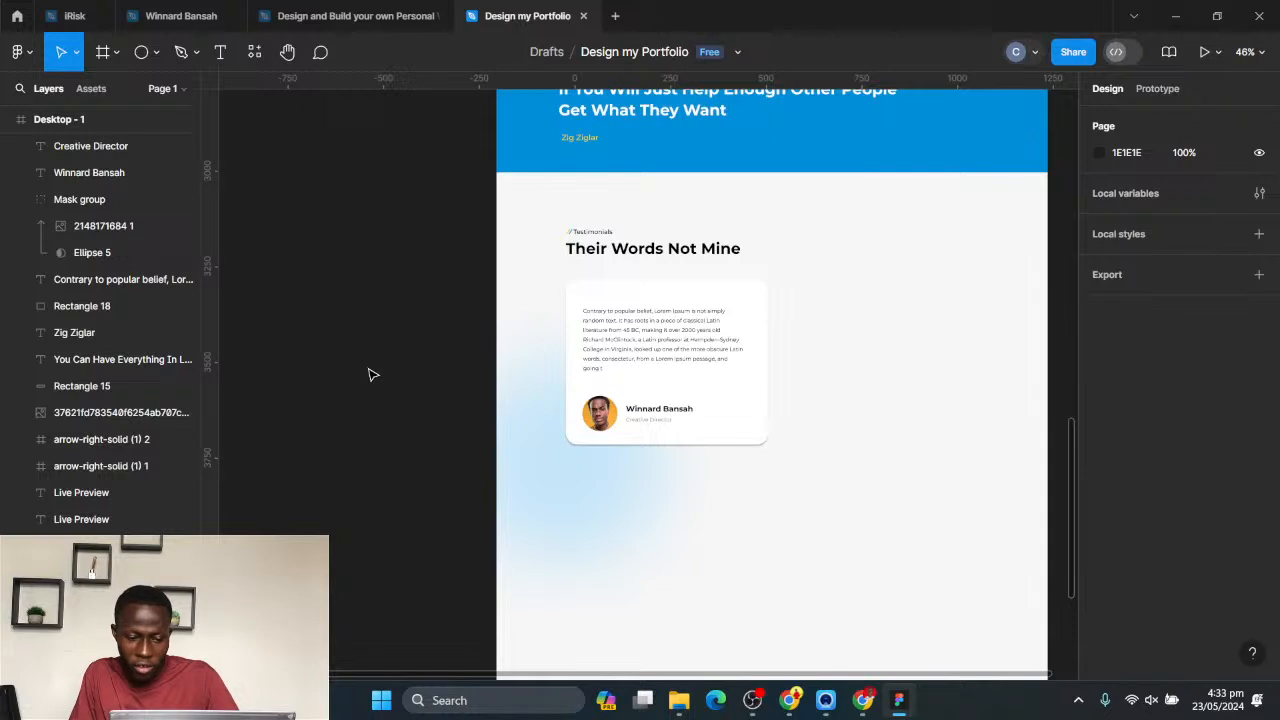
pyautogui.click(606, 478)
pyautogui.click(843, 513)
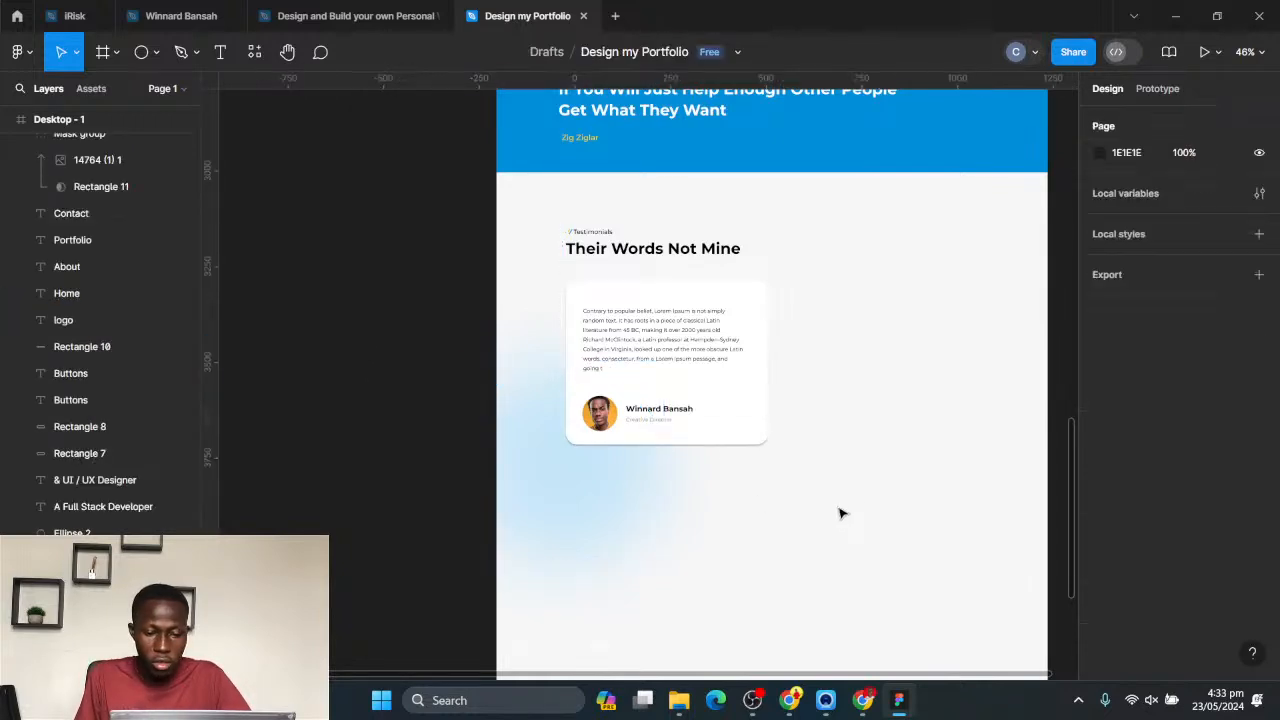
pyautogui.moveTo(871, 494); pyautogui.dragTo(546, 293)
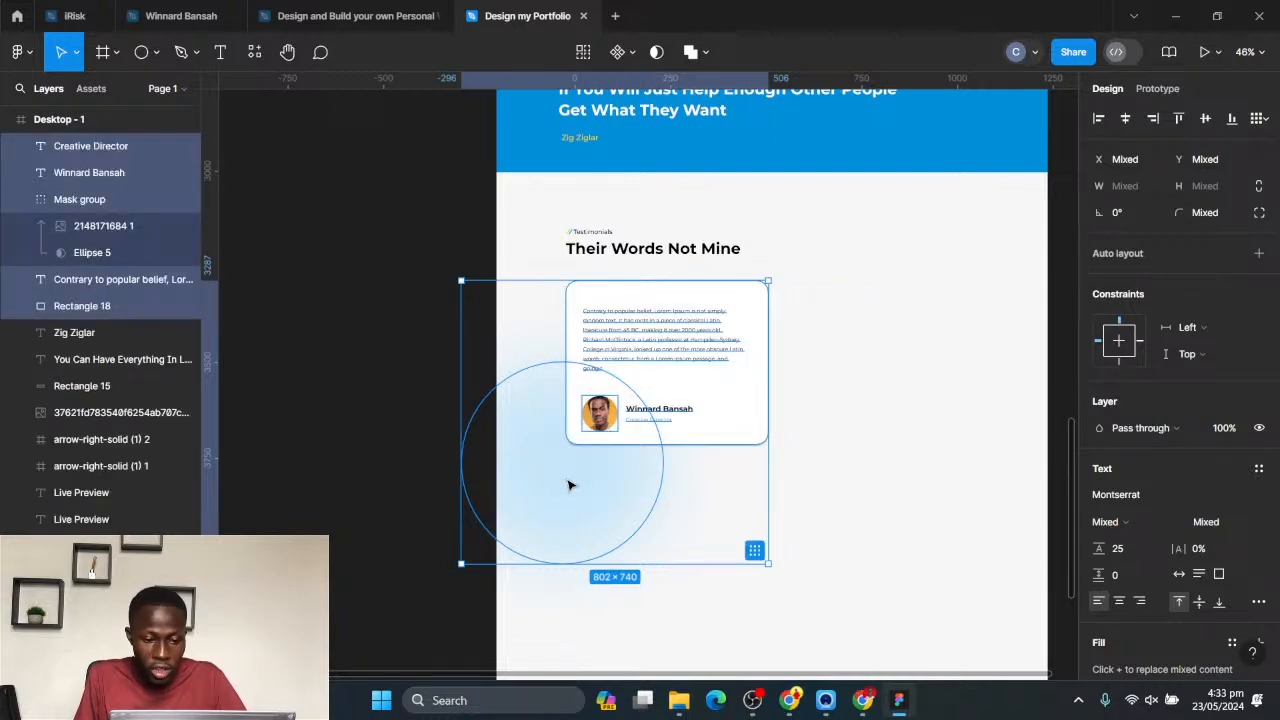
pyautogui.keyDown('shift'); pyautogui.click(568, 485); pyautogui.keyUp('shift')
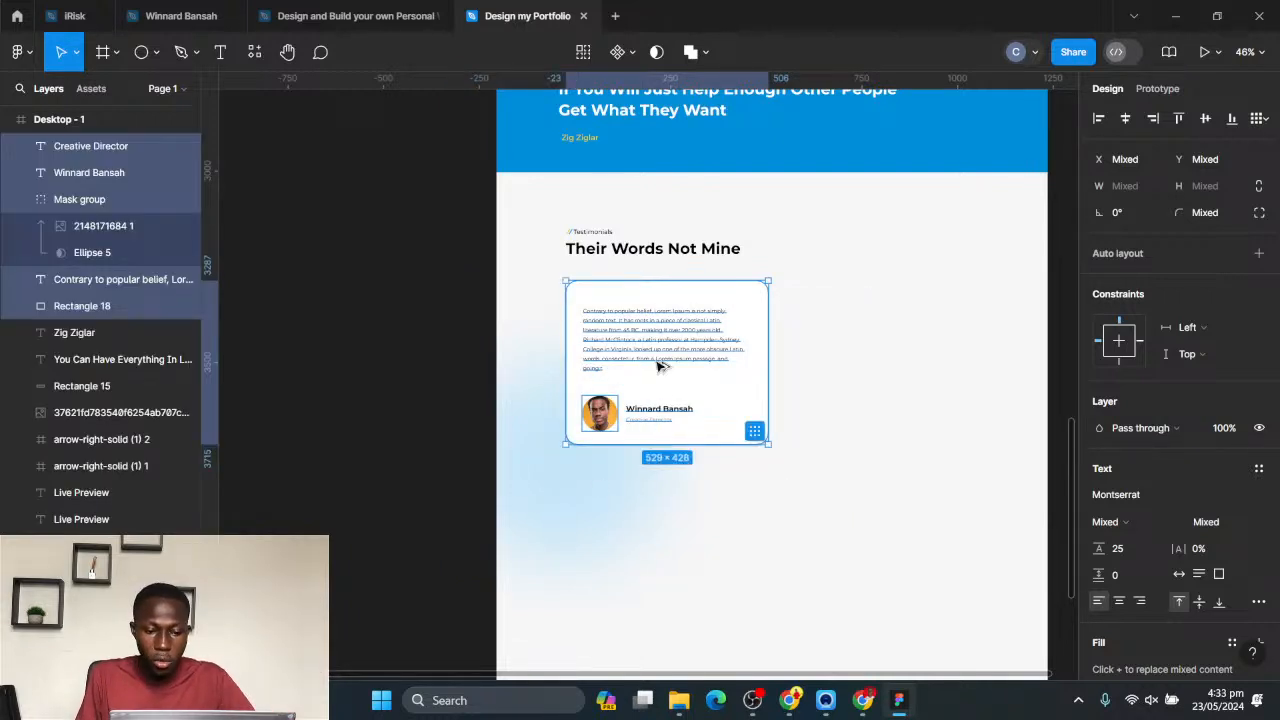
pyautogui.moveTo(655, 350); pyautogui.dragTo(650, 527)
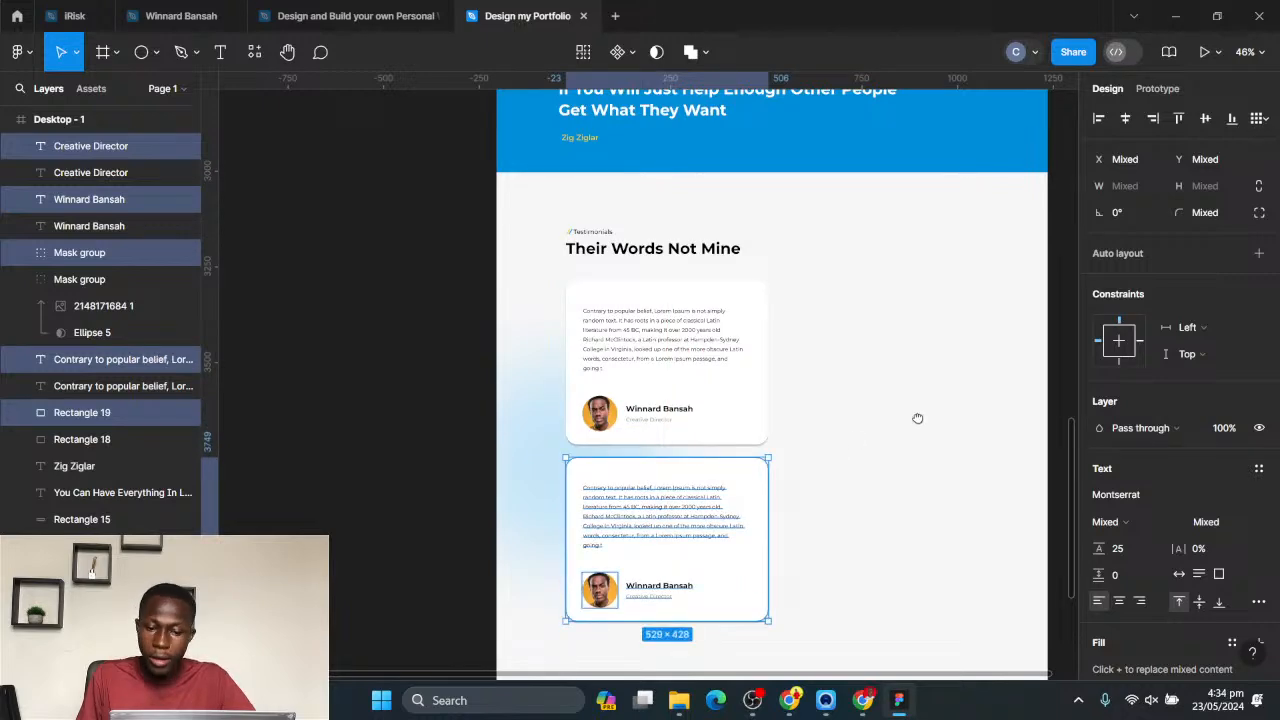
# - Duplicate the two stacked testimonial cards, leaving out the blue background ellipse, as a second column beside them, level with the originals
pyautogui.scroll(-2, 857, 469)
pyautogui.click(865, 503)
pyautogui.moveTo(864, 561); pyautogui.dragTo(506, 216)
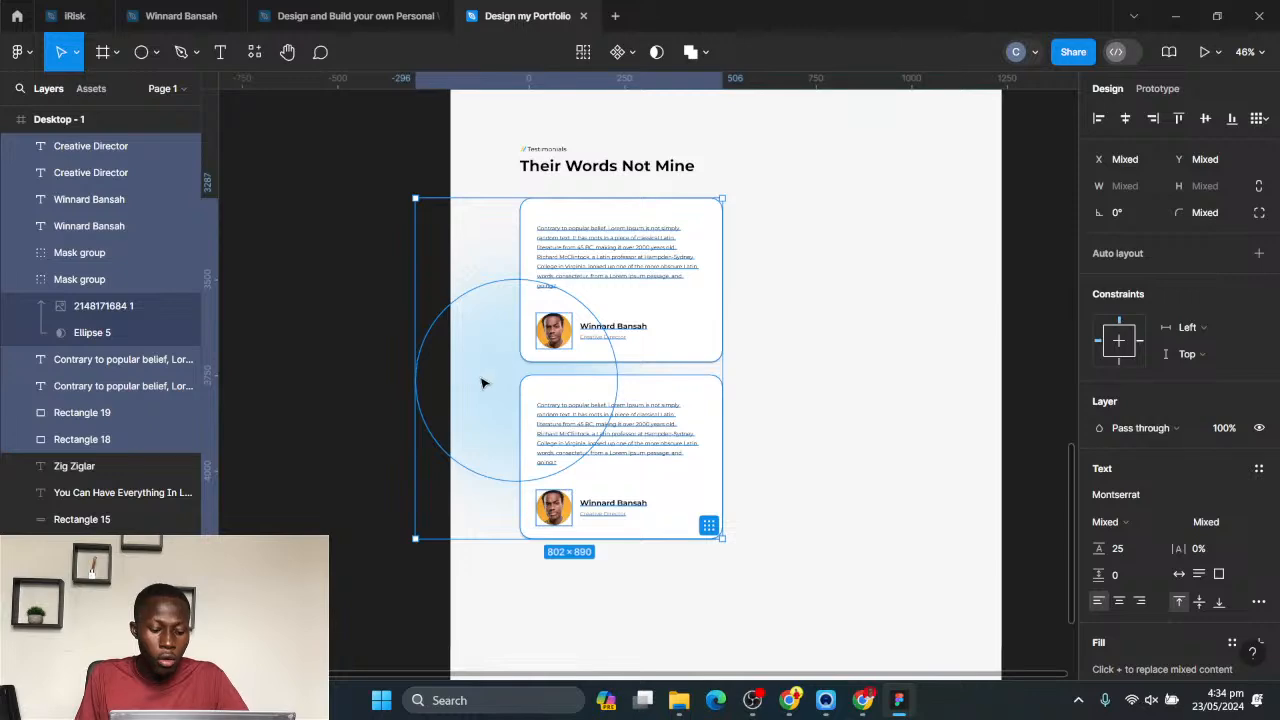
pyautogui.keyDown('shift'); pyautogui.click(487, 395); pyautogui.keyUp('shift')
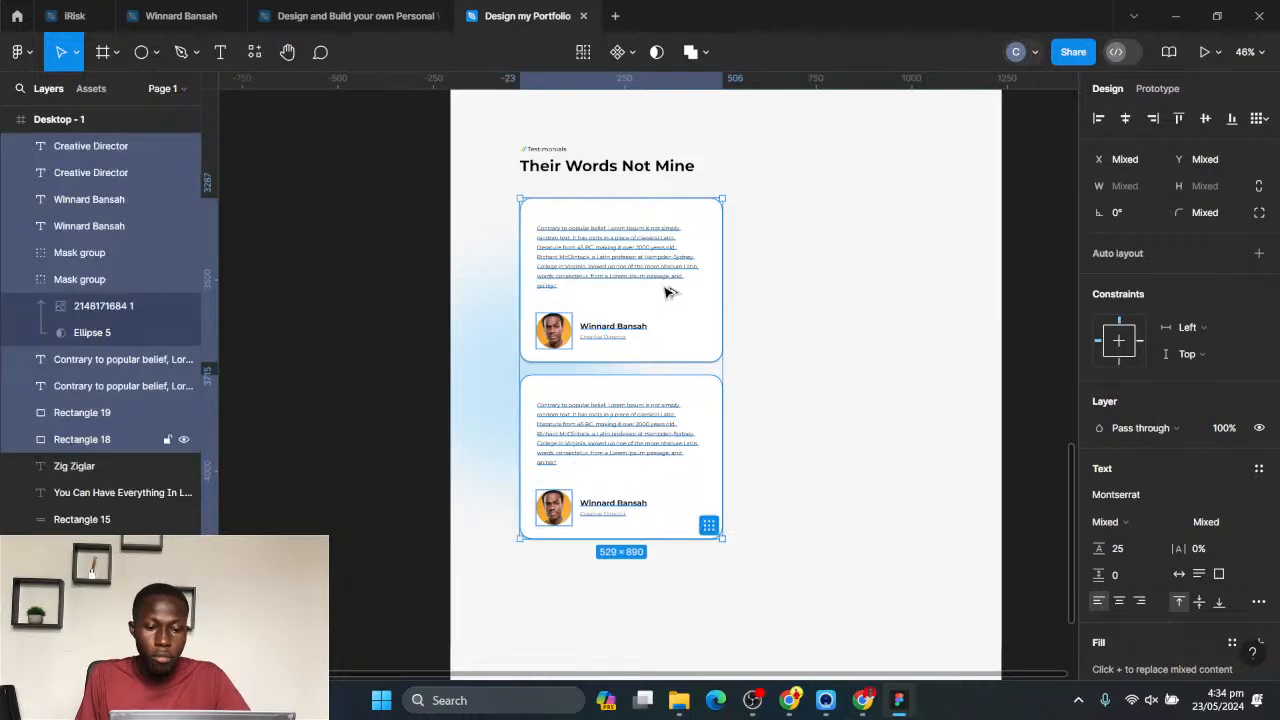
pyautogui.moveTo(668, 292); pyautogui.dragTo(888, 288)
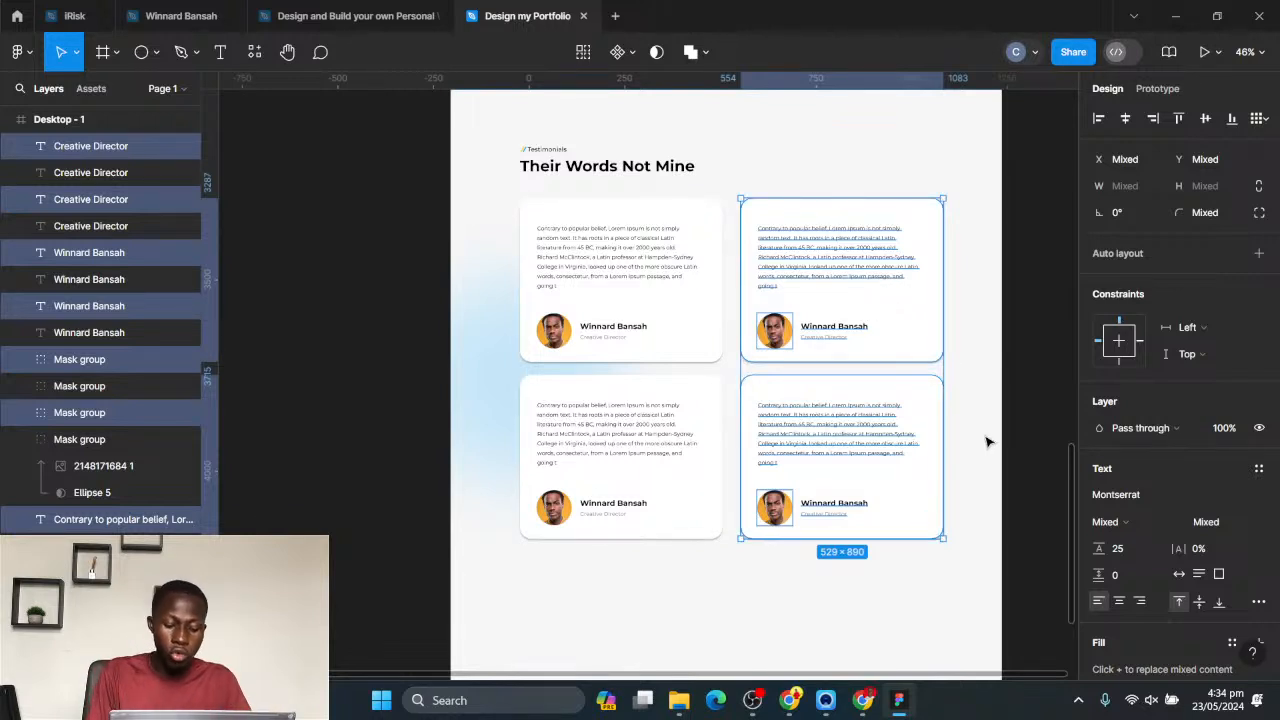
# - Raise the second column of testimonial cards by 30 px so the two columns are staggered
pyautogui.hotkey('shift', 'Up')
pyautogui.hotkey('shift', 'Up')
pyautogui.hotkey('shift', 'Up')
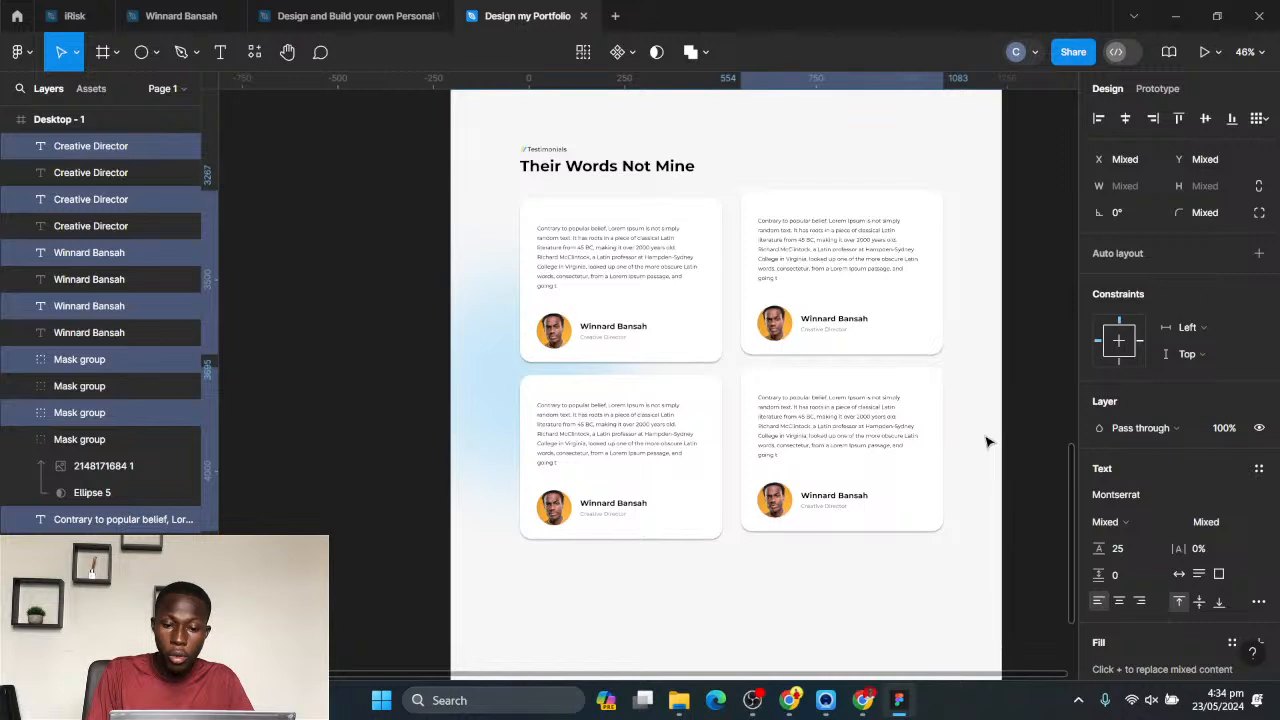
pyautogui.hotkey('shift', 'Up')
pyautogui.hotkey('shift', 'Up')
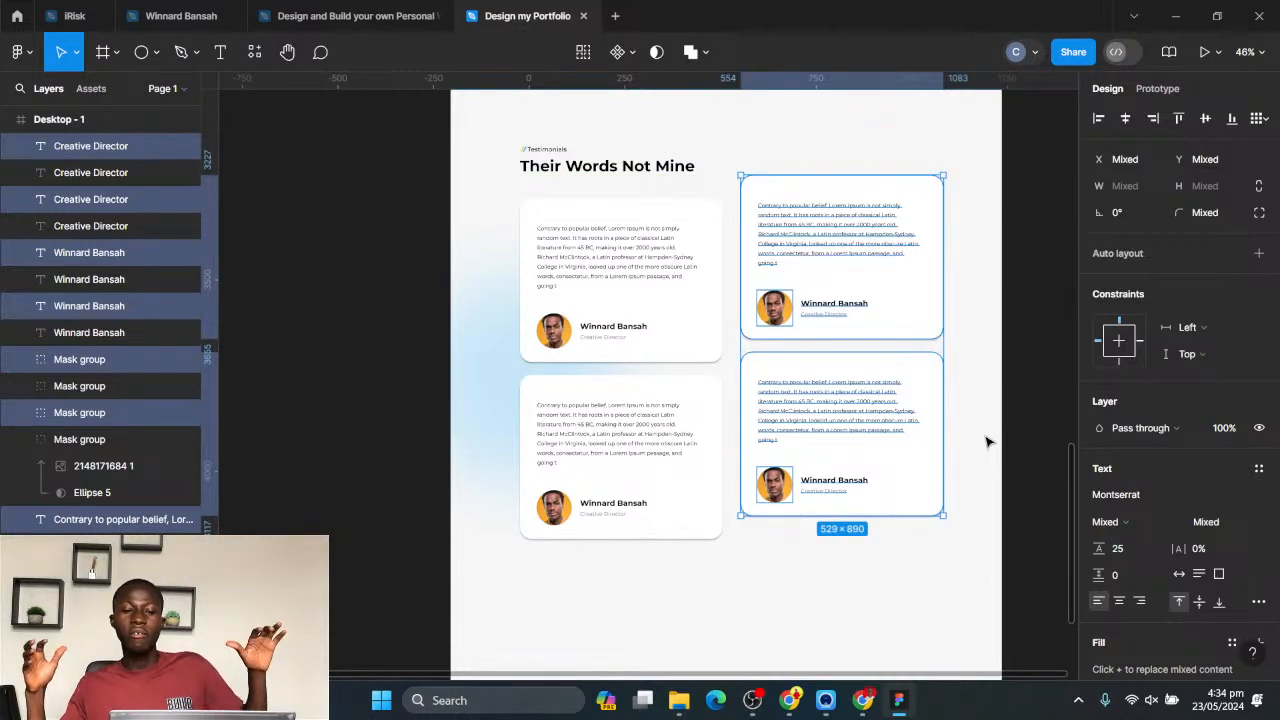
pyautogui.hotkey('shift', 'Down')
pyautogui.hotkey('shift', 'Down')
pyautogui.hotkey('shift', 'Down')
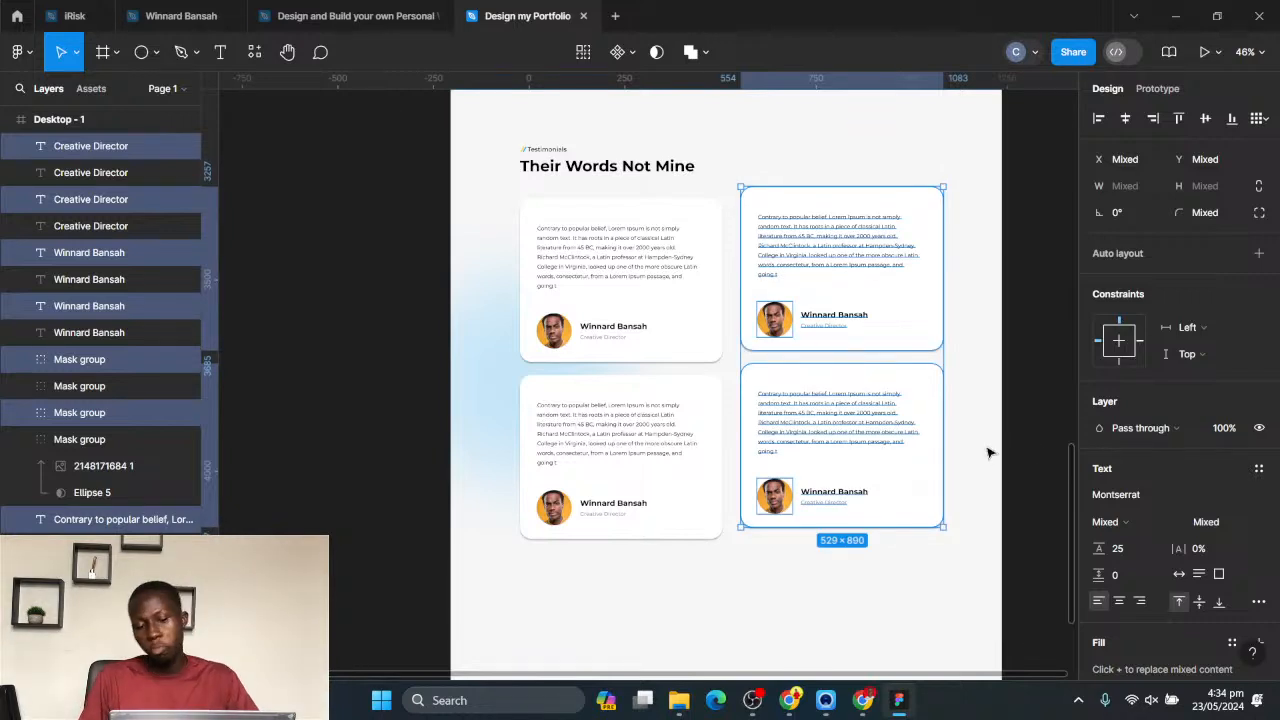
pyautogui.scroll(-3, 988, 453)
pyautogui.click(990, 412)
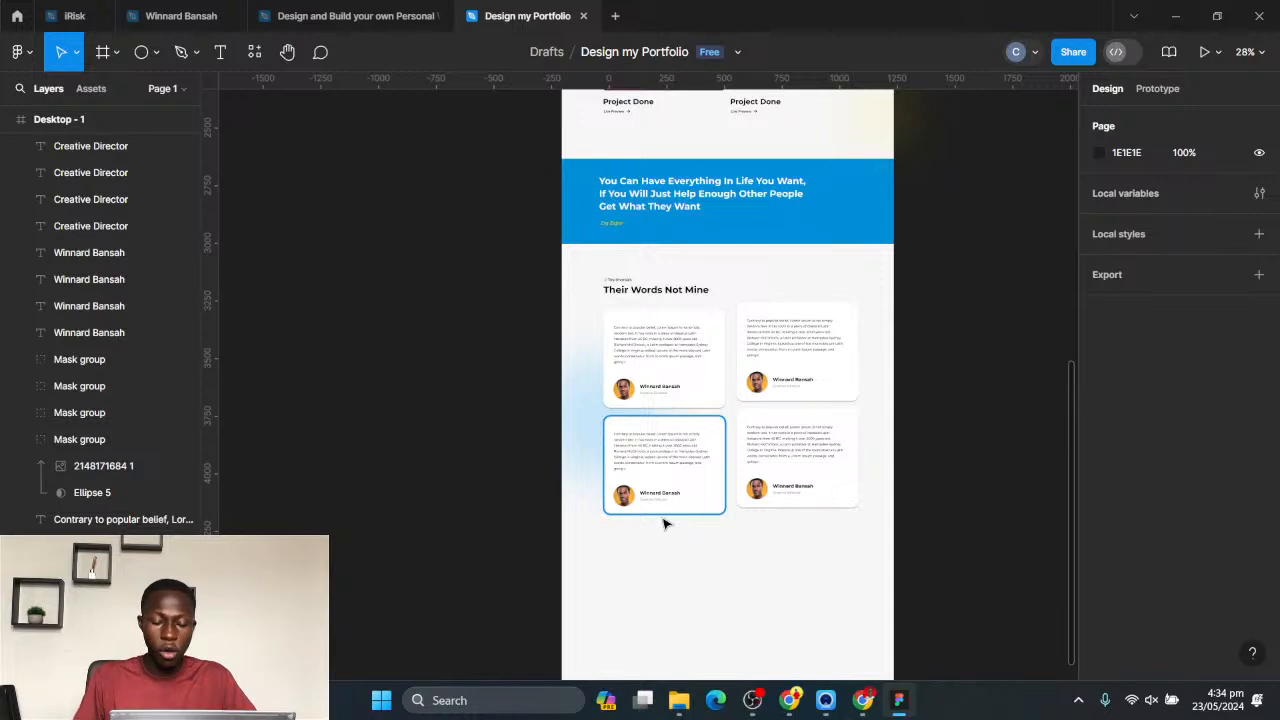
# - Position the hero's yellow blurred ellipse on the page's right edge, just below the testimonial cards, at X 889, Y 4086
pyautogui.scroll(-3, 775, 407)
pyautogui.moveTo(846, 387); pyautogui.dragTo(758, 439)
pyautogui.scroll(-2, 808, 309)
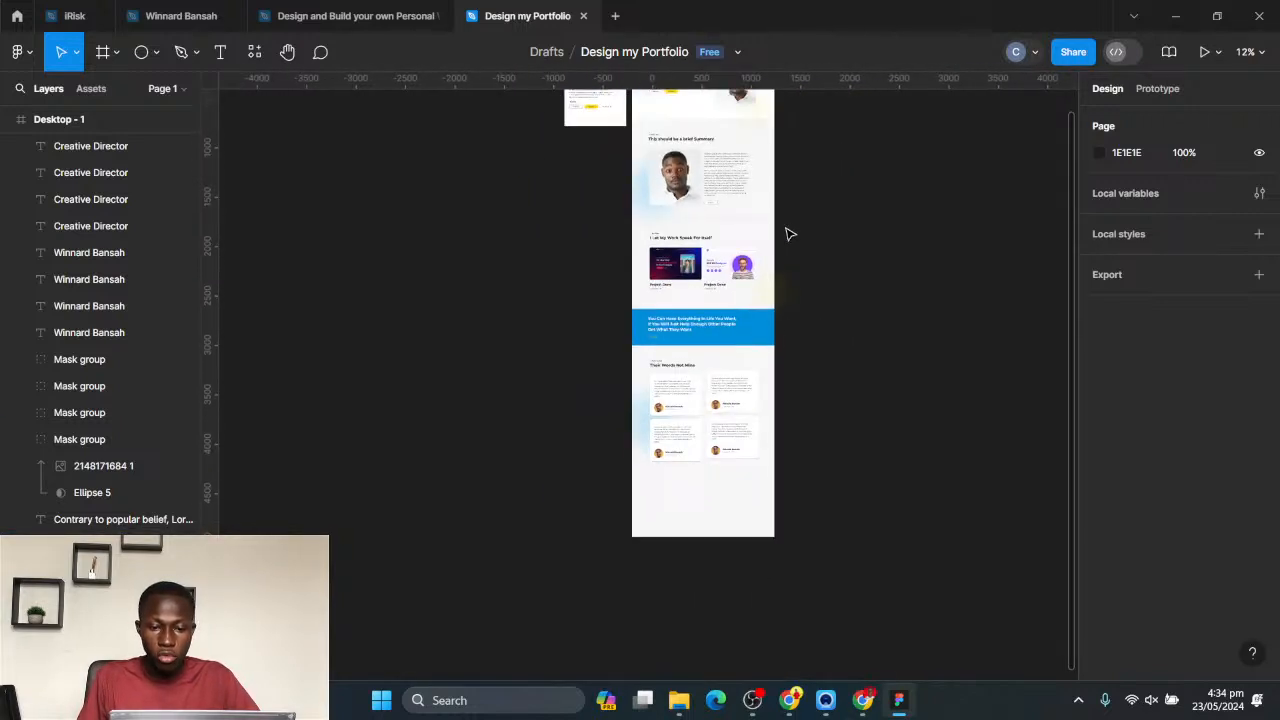
pyautogui.scroll(1, 790, 234)
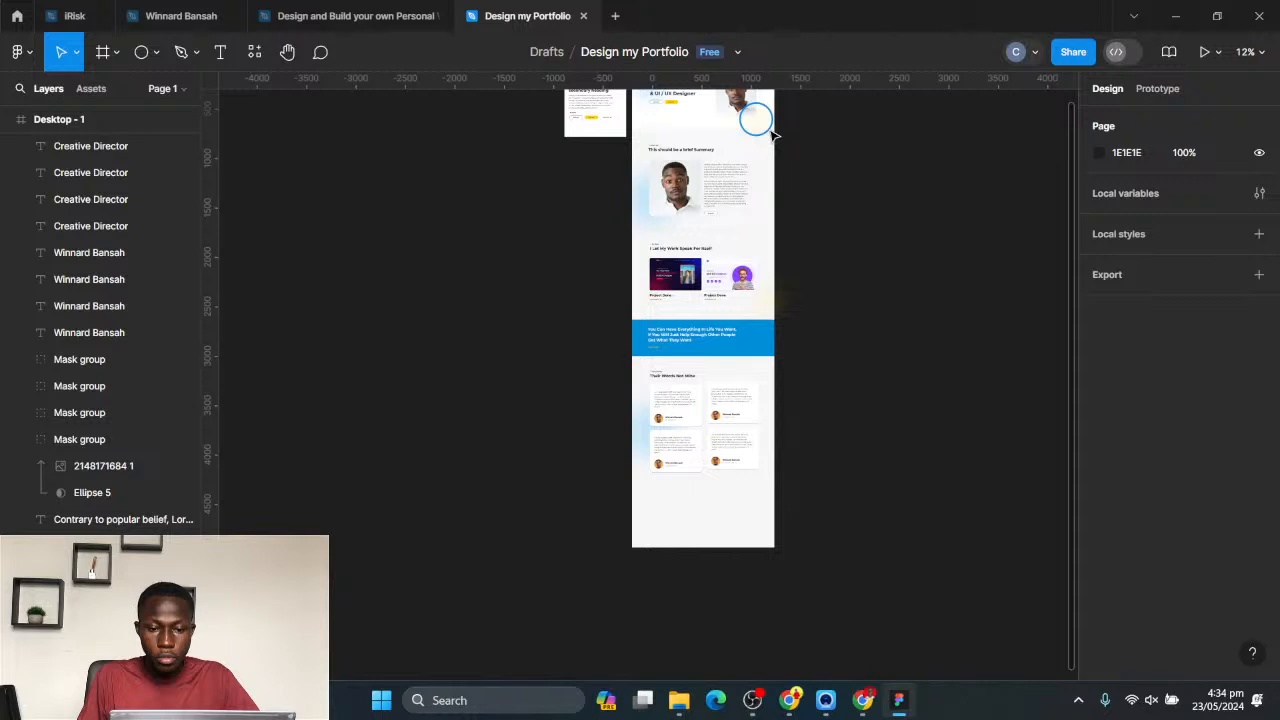
pyautogui.click(770, 130)
pyautogui.moveTo(778, 155); pyautogui.dragTo(795, 508)
pyautogui.scroll(2, 782, 502)
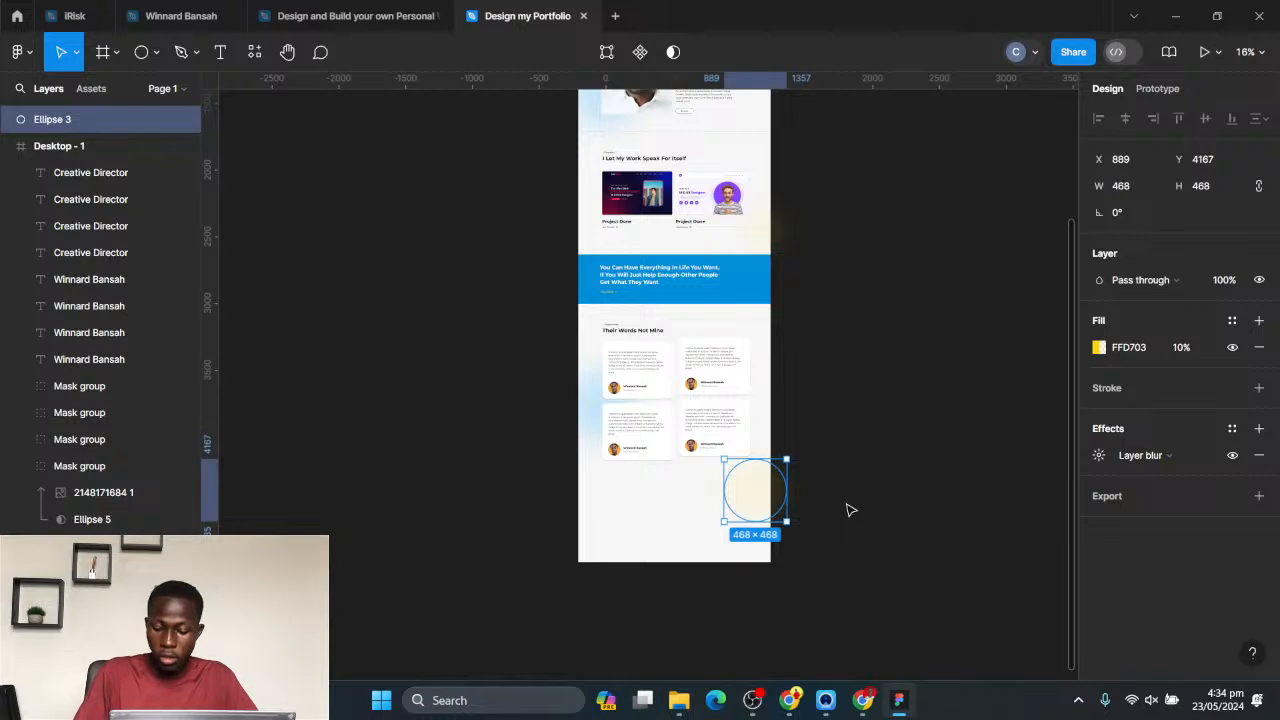
pyautogui.hotkey('shift', 'Up')
pyautogui.hotkey('shift', 'Up')
pyautogui.hotkey('shift', 'Up')
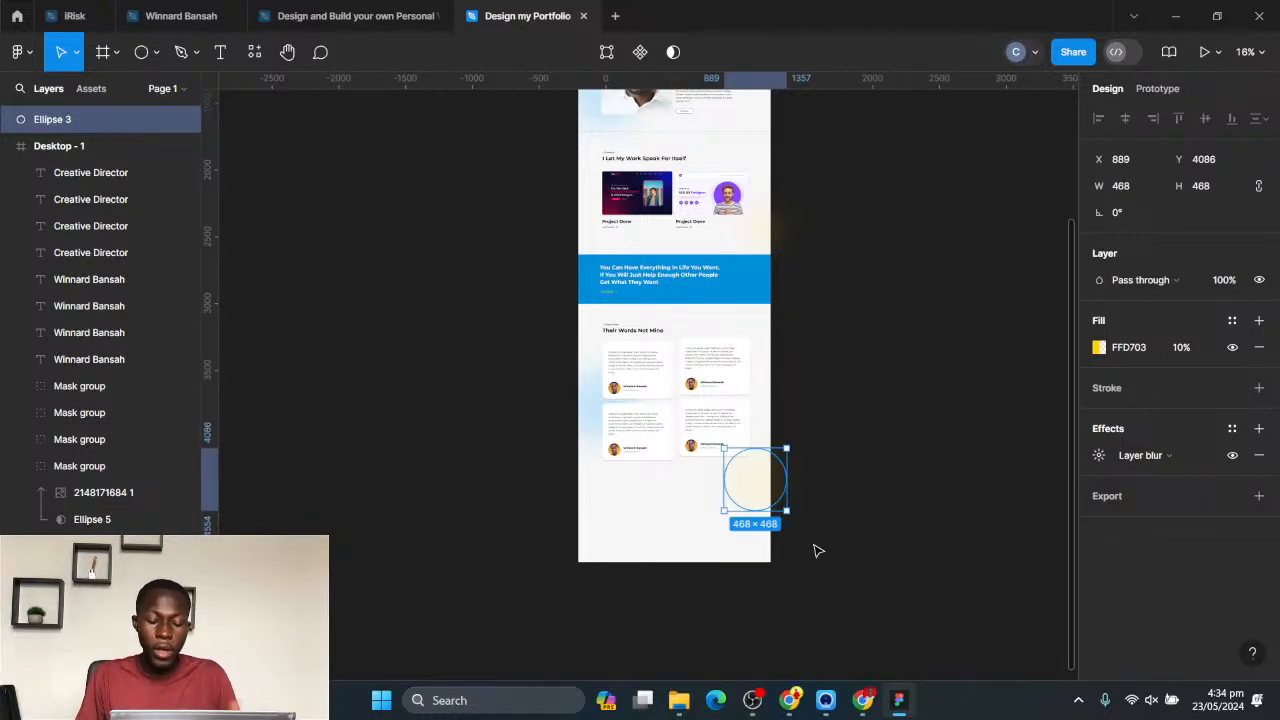
pyautogui.click(856, 451)
pyautogui.scroll(-3, 771, 408)
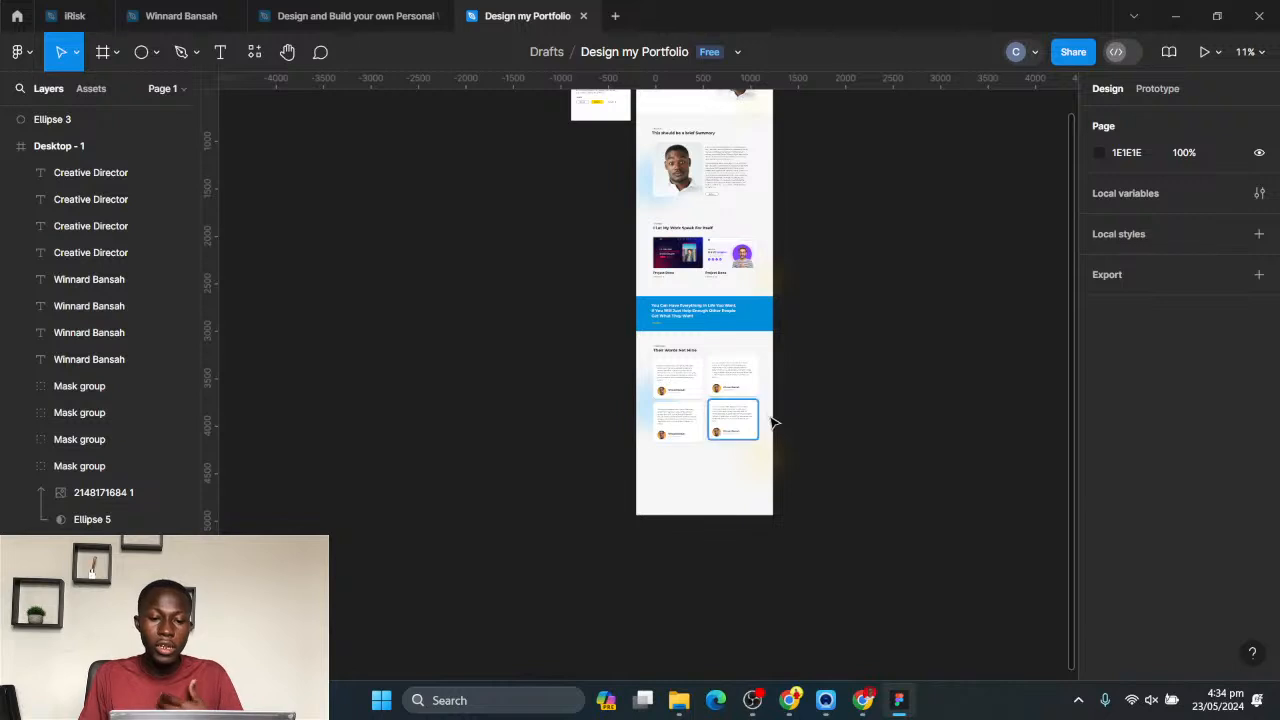
# - Extend the Desktop - 1 frame downward to make more room beneath the testimonials
pyautogui.scroll(3, 771, 434)
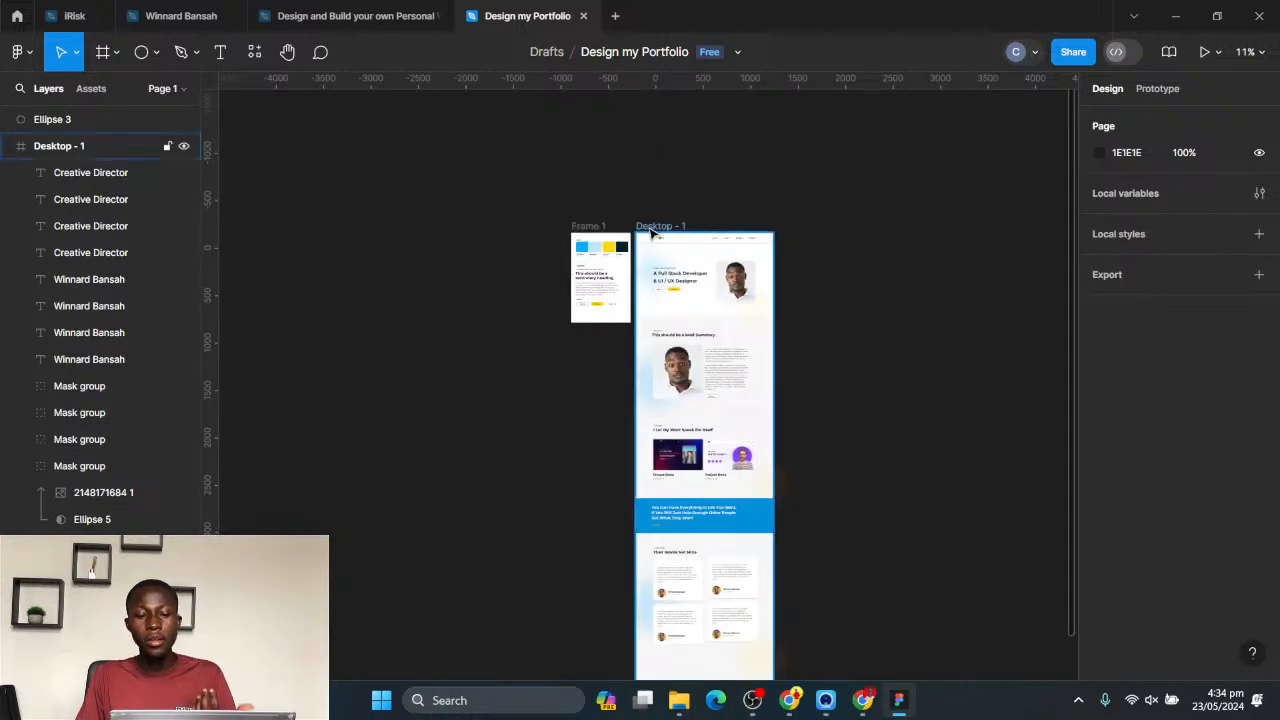
pyautogui.click(655, 228)
pyautogui.scroll(-4, 688, 362)
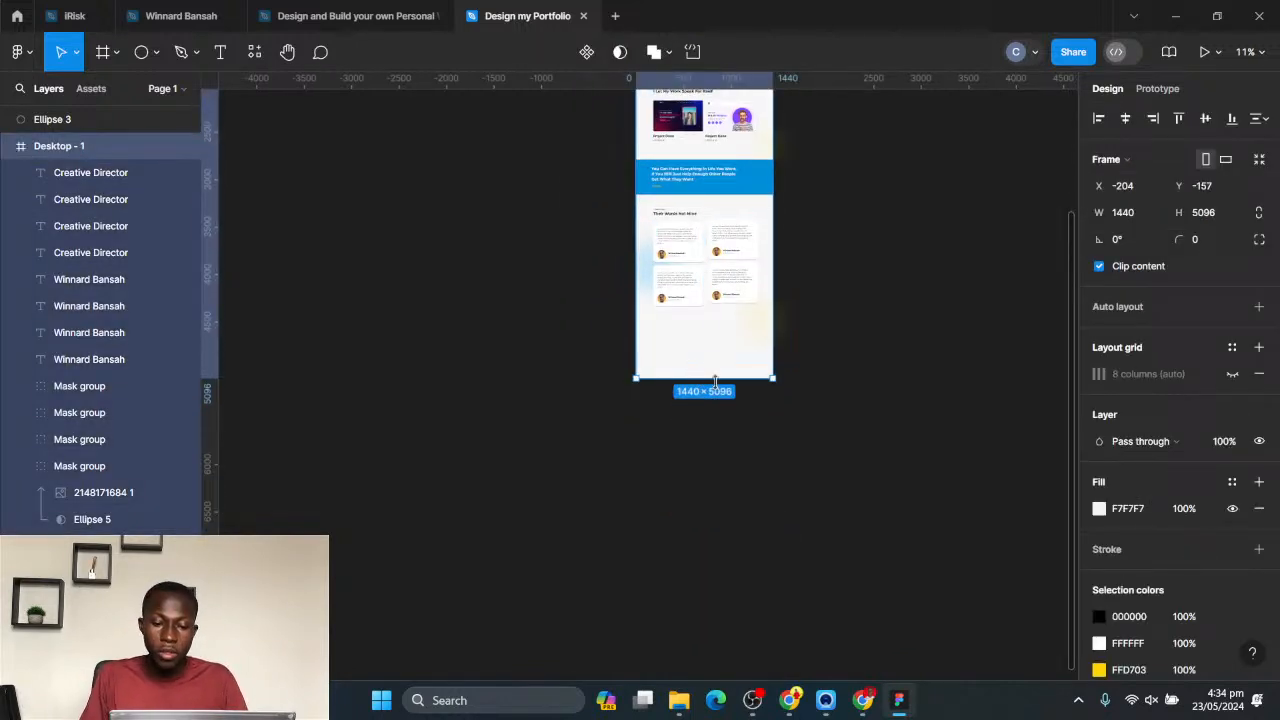
pyautogui.moveTo(716, 396); pyautogui.dragTo(716, 425)
pyautogui.click(821, 326)
# - Copy the hero's yellow button with its label and place it centrally below the testimonial cards, with its top edge at 4297
pyautogui.scroll(2, 790, 297)
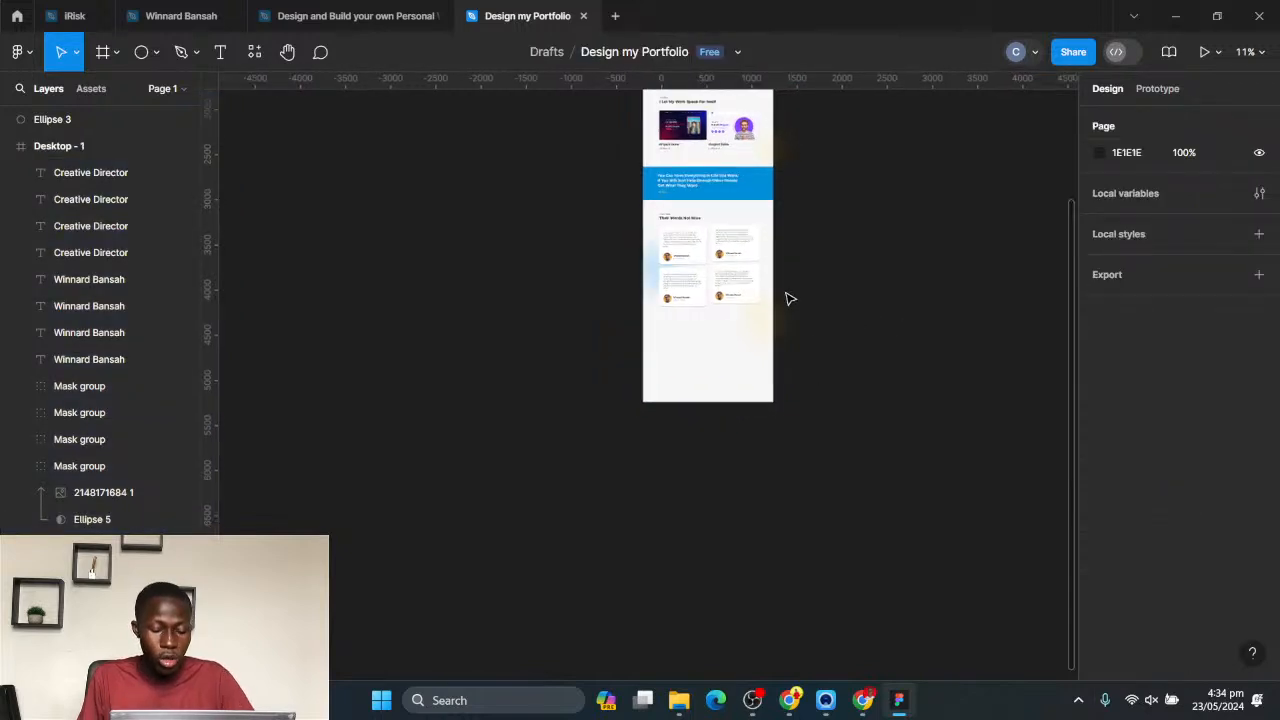
pyautogui.scroll(-2, 814, 254)
pyautogui.scroll(2, 811, 310)
pyautogui.scroll(2, 690, 200)
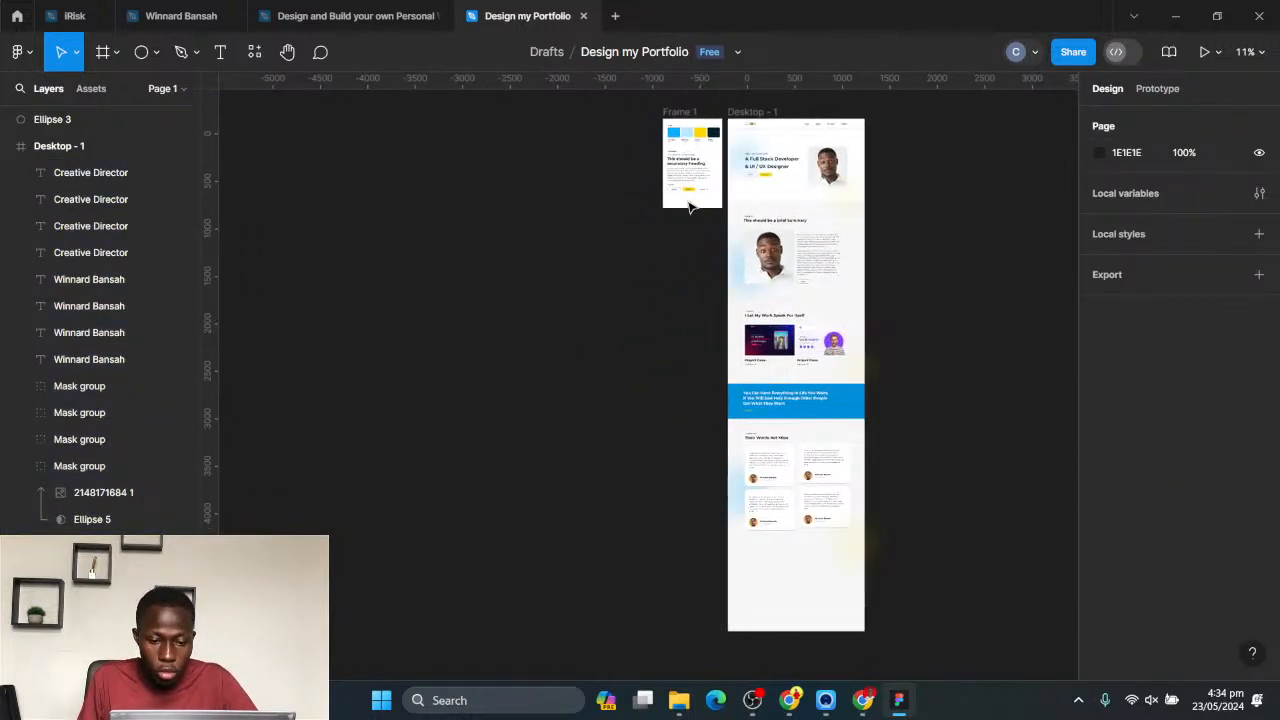
pyautogui.click(766, 178)
pyautogui.scroll(2, 780, 175)
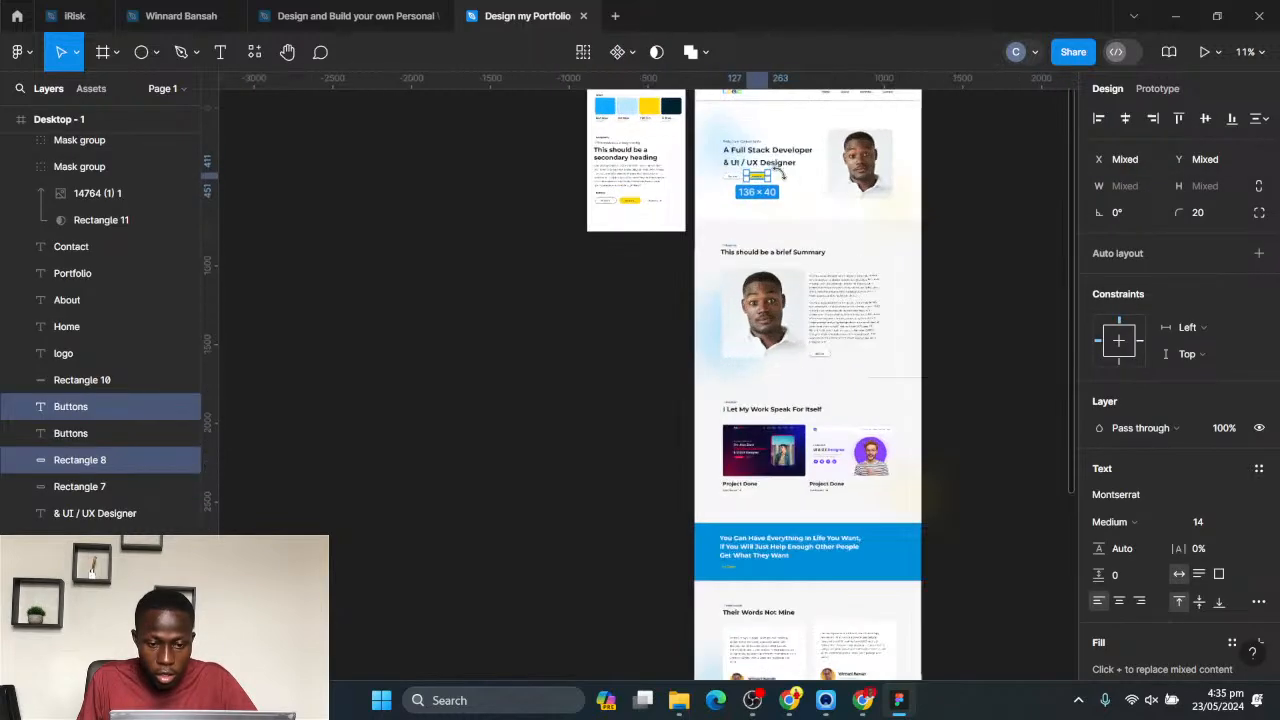
pyautogui.scroll(4, 779, 174)
pyautogui.keyDown('alt'); pyautogui.moveTo(730, 185); pyautogui.dragTo(746, 567); pyautogui.keyUp('alt')
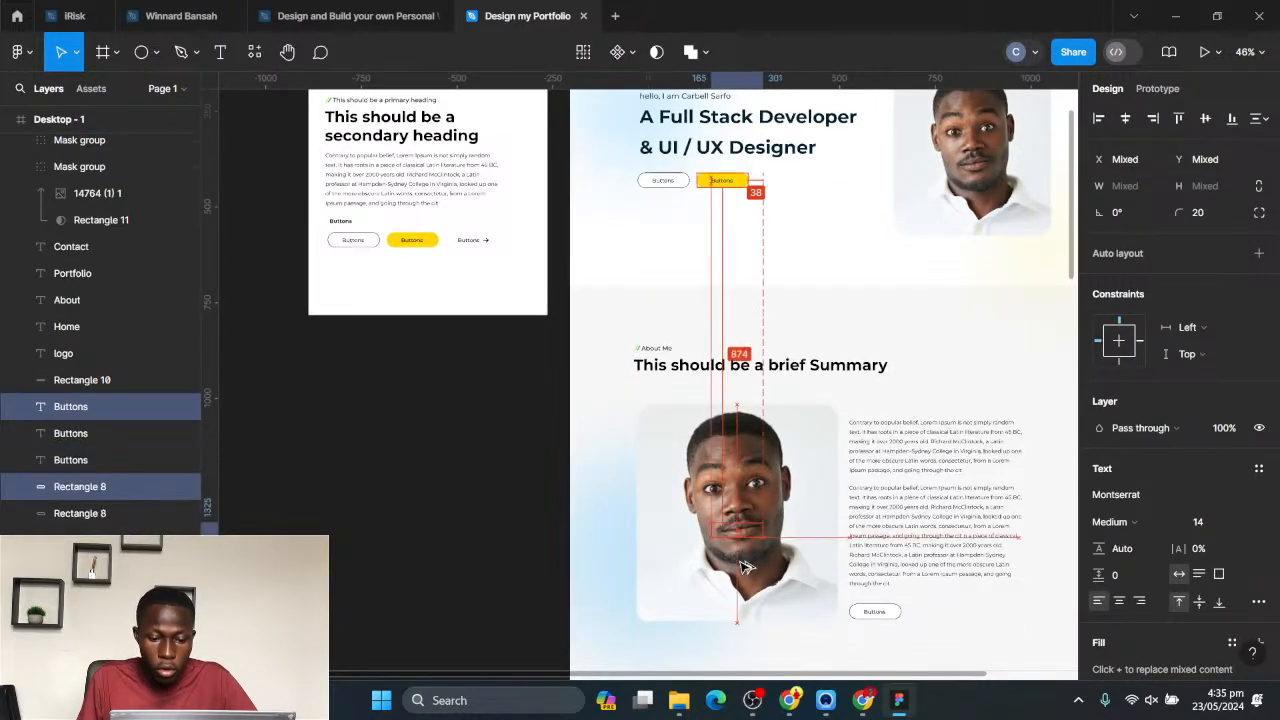
pyautogui.scroll(-10, 746, 567)
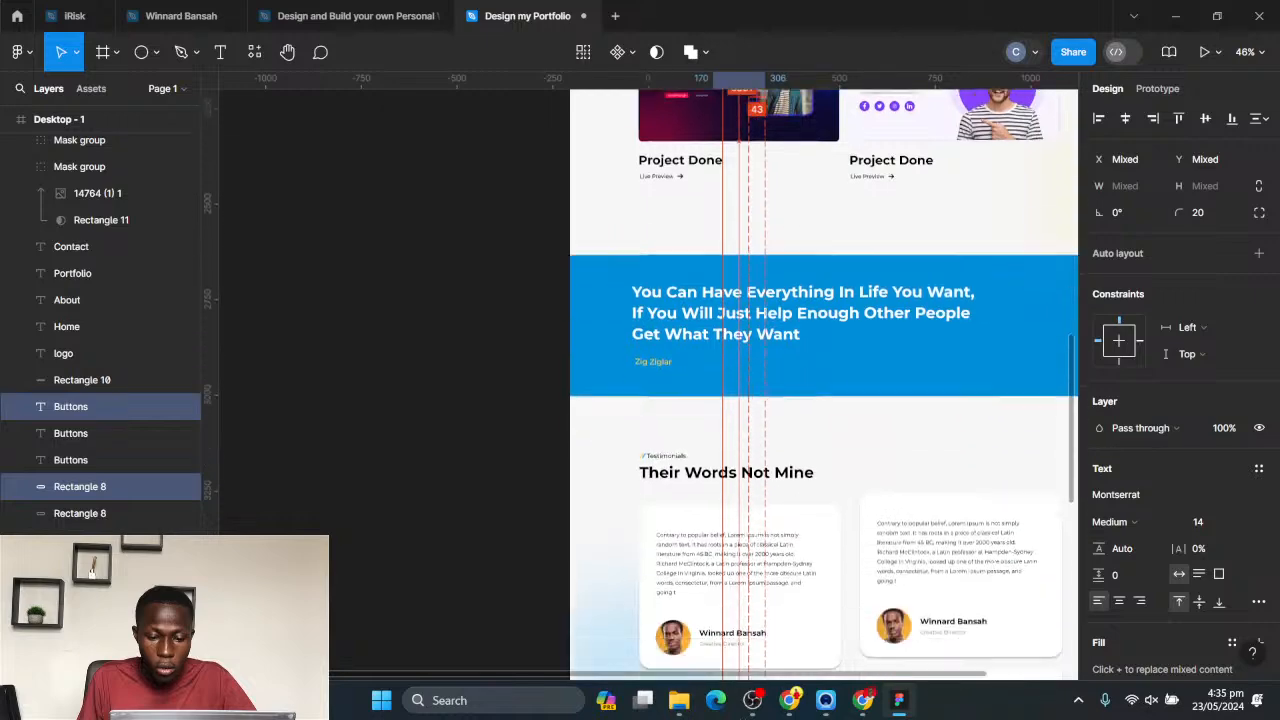
pyautogui.keyDown('alt'); pyautogui.moveTo(746, 684); pyautogui.dragTo(868, 360); pyautogui.keyUp('alt')
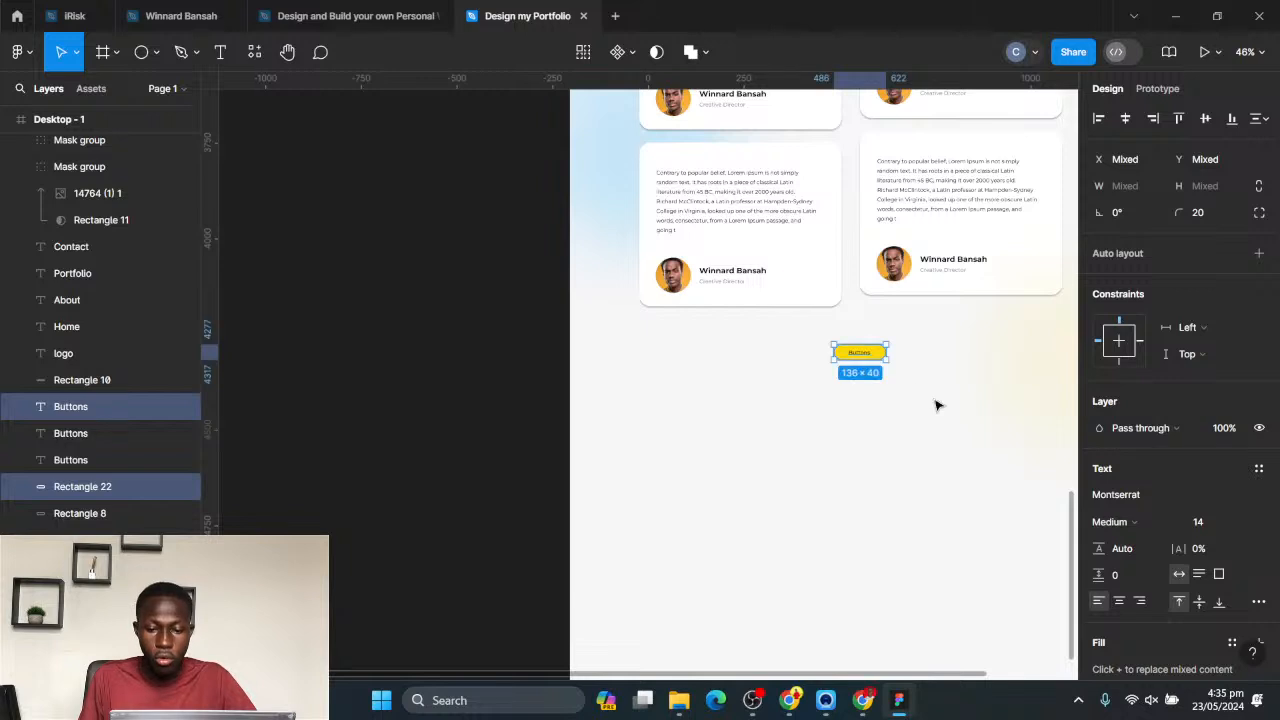
pyautogui.hotkey('shift', 'Down')
pyautogui.scroll(-5, 949, 385)
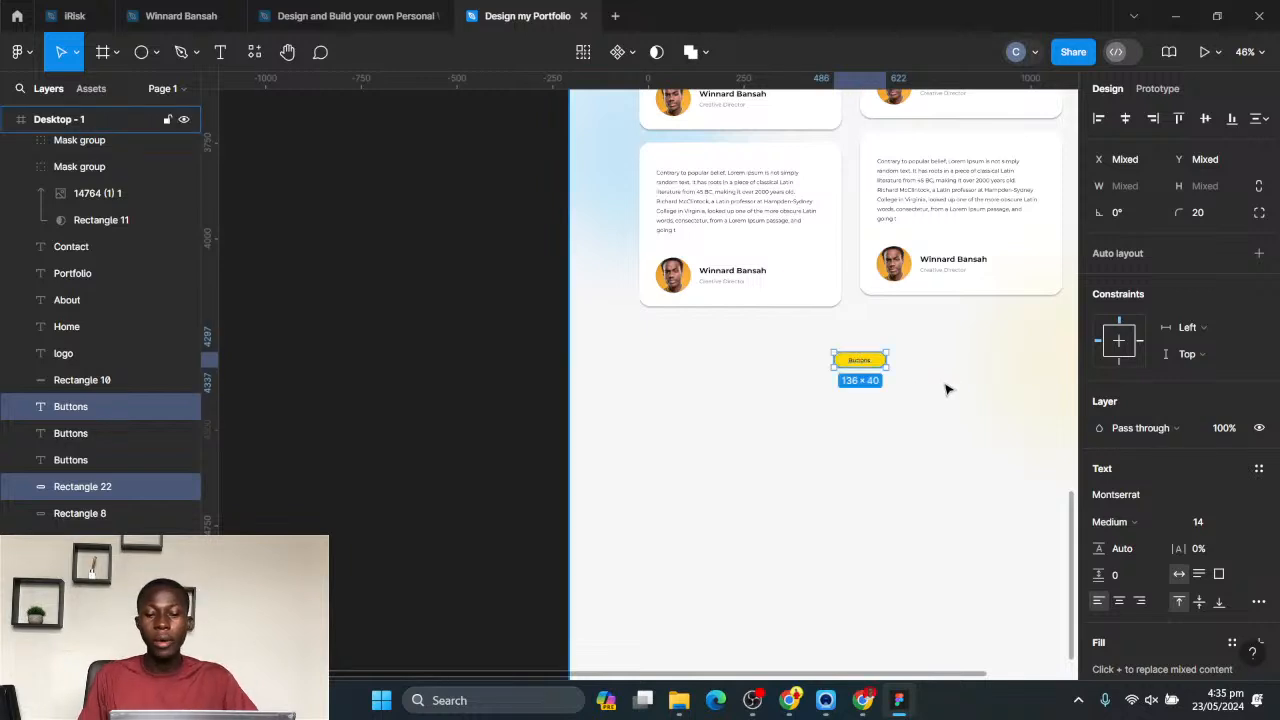
pyautogui.click(957, 390)
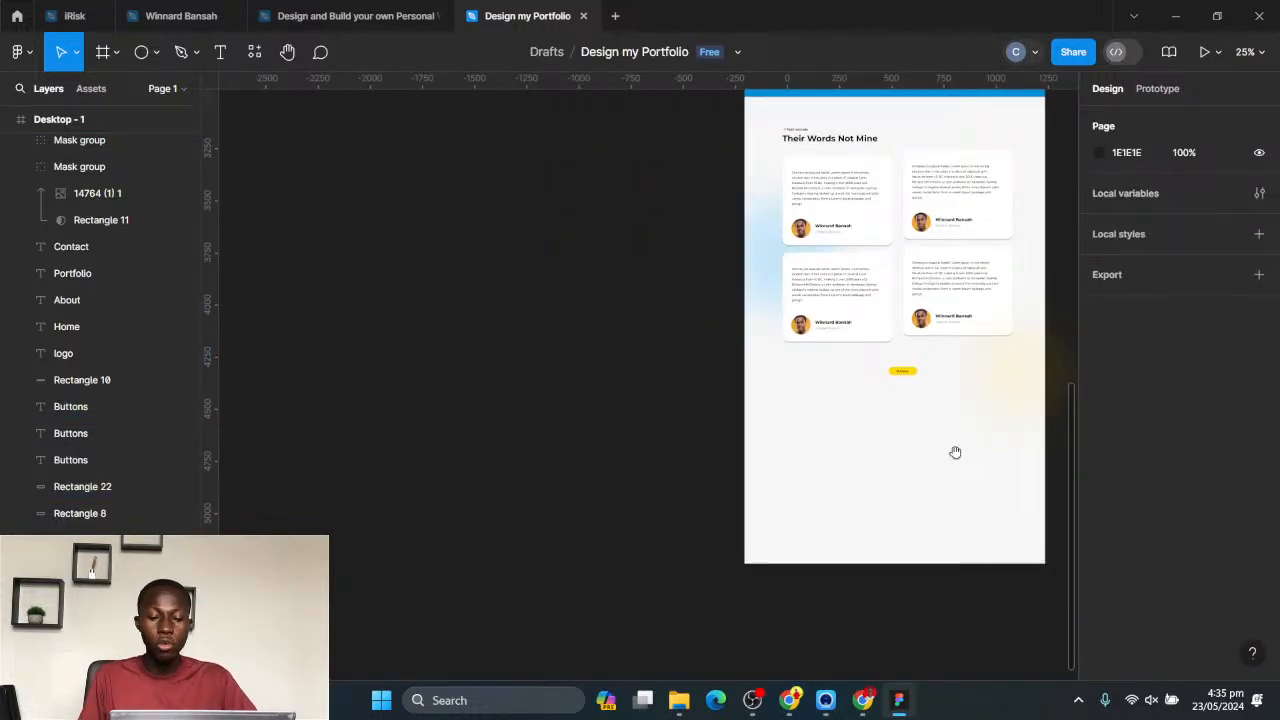
# - Draw a full-width rectangle about 1440 × 483 along the bottom edge of Desktop - 1
pyautogui.moveTo(955, 452); pyautogui.dragTo(743, 407)
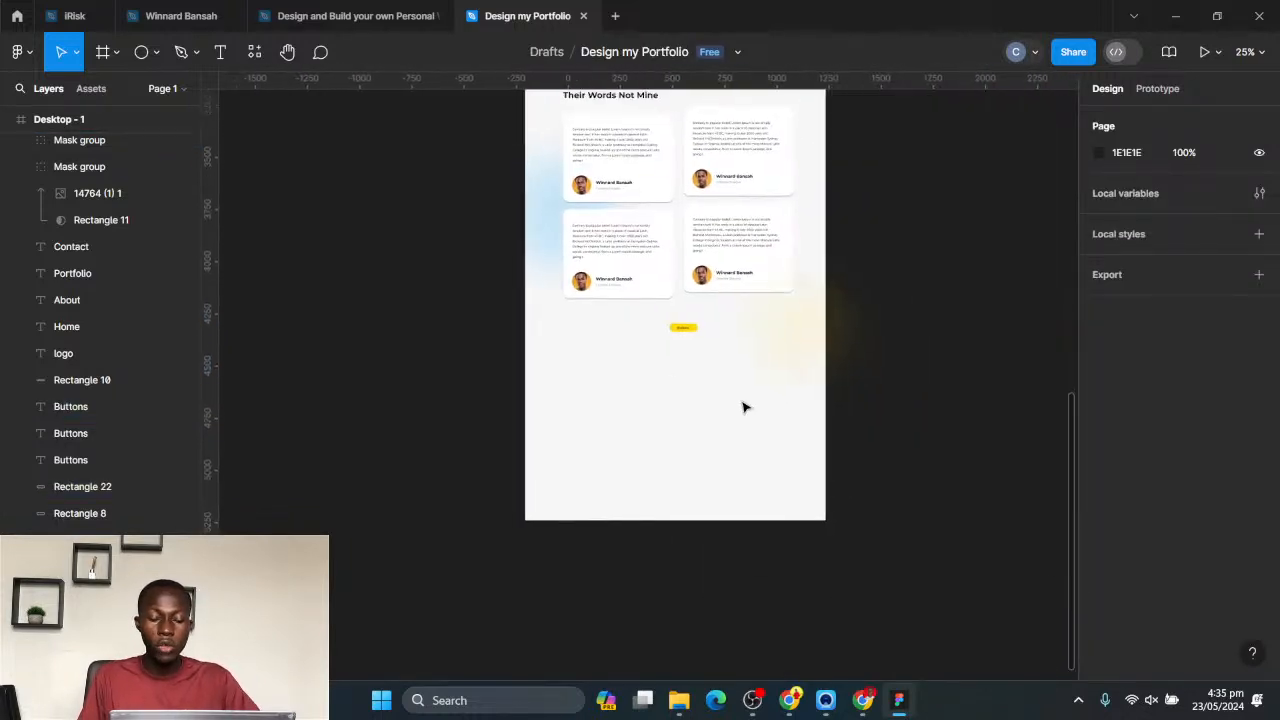
pyautogui.click(153, 51)
pyautogui.click(148, 96)
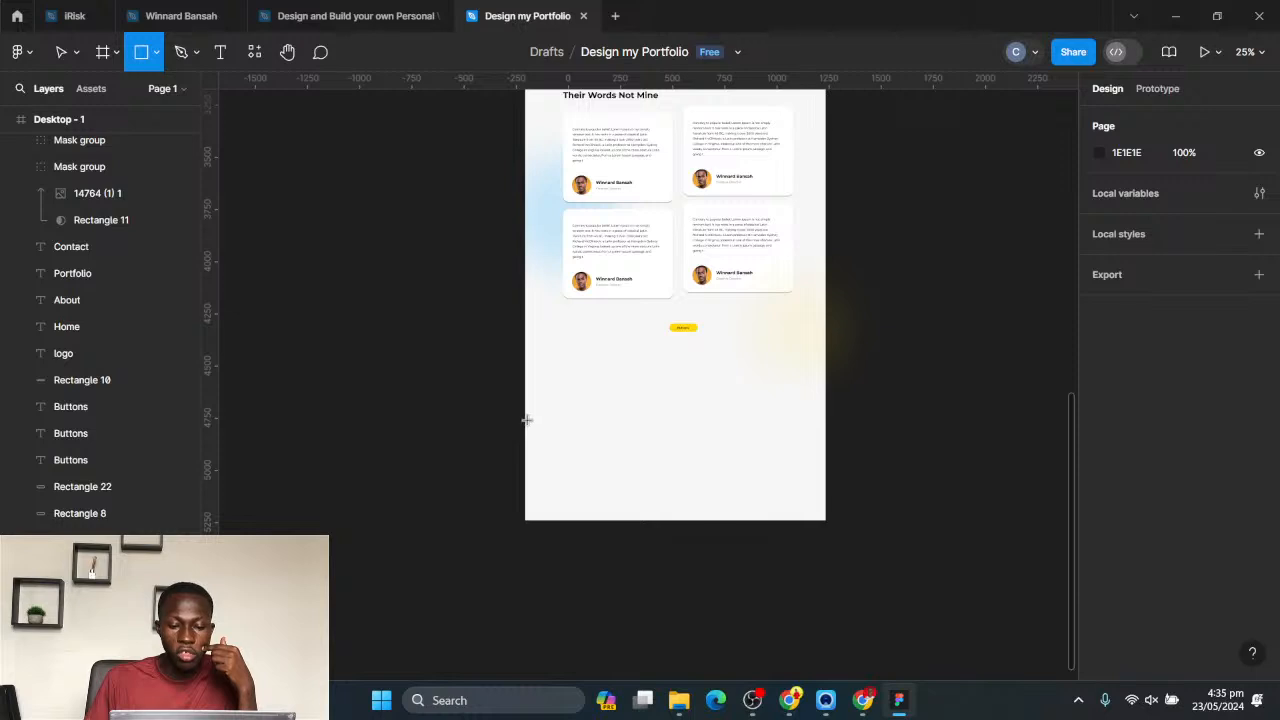
pyautogui.moveTo(525, 420); pyautogui.dragTo(826, 519)
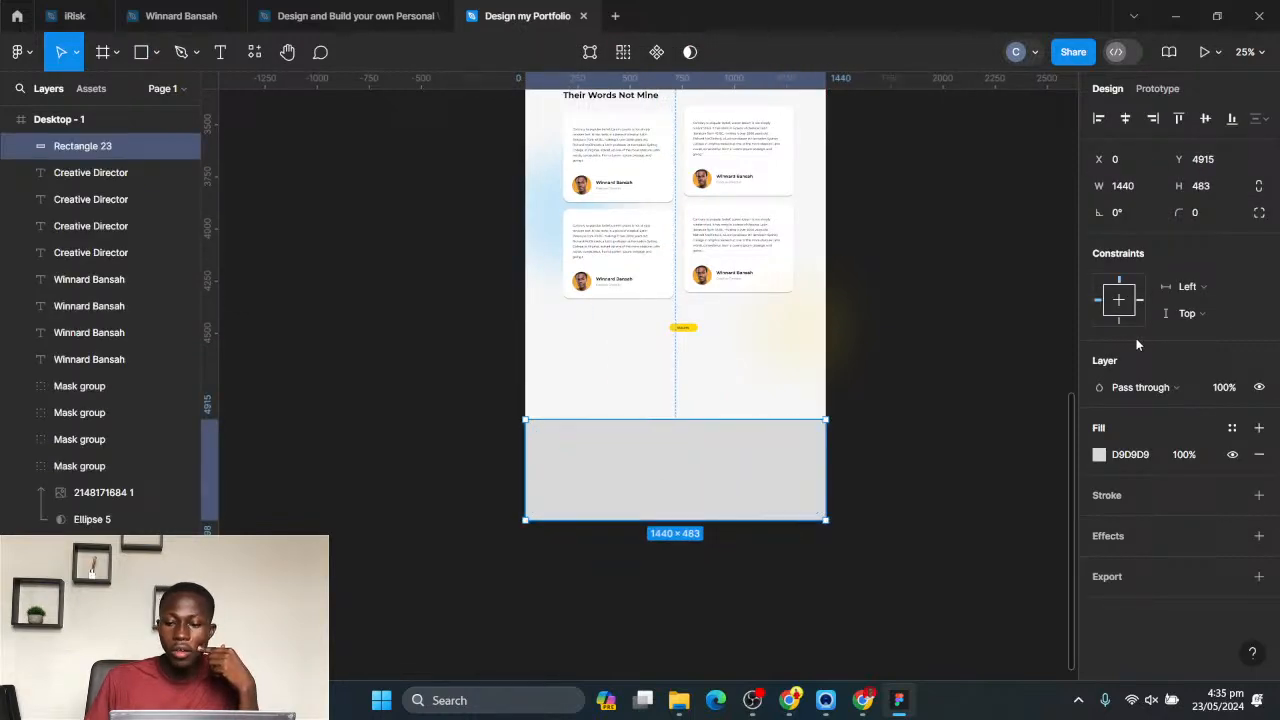
# - Fill the bottom rectangle with the page's dark navy colour, 002133
pyautogui.click(1100, 455)
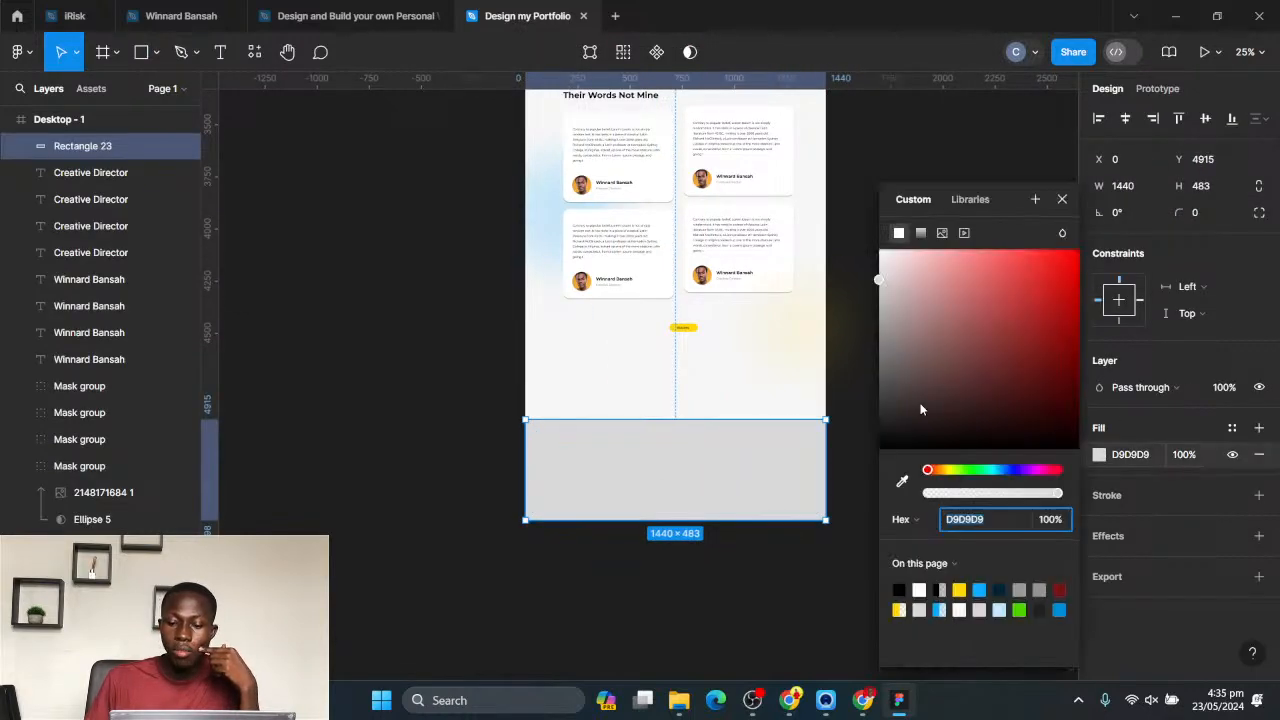
pyautogui.click(1000, 590)
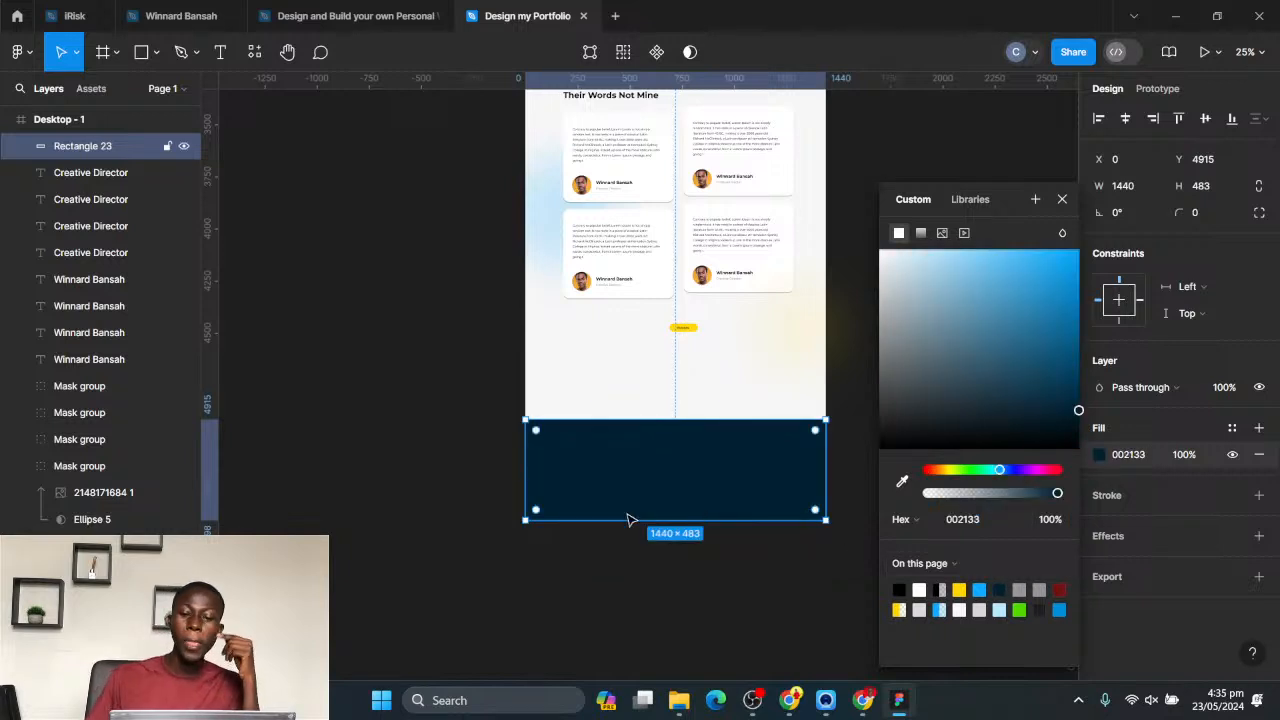
pyautogui.click(367, 418)
# - Move the navy rectangle up toward the yellow button, leaving a light strip of page beneath it
pyautogui.click(654, 497)
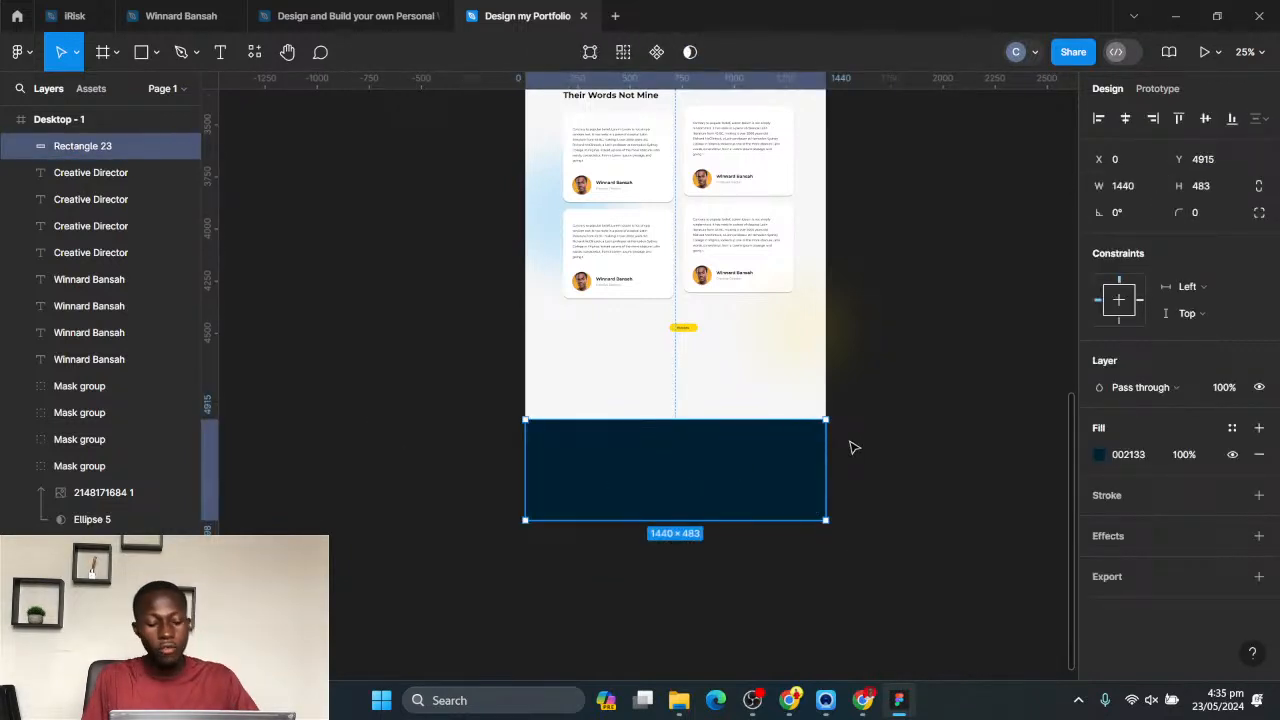
pyautogui.scroll(-1, 732, 416)
pyautogui.click(972, 523)
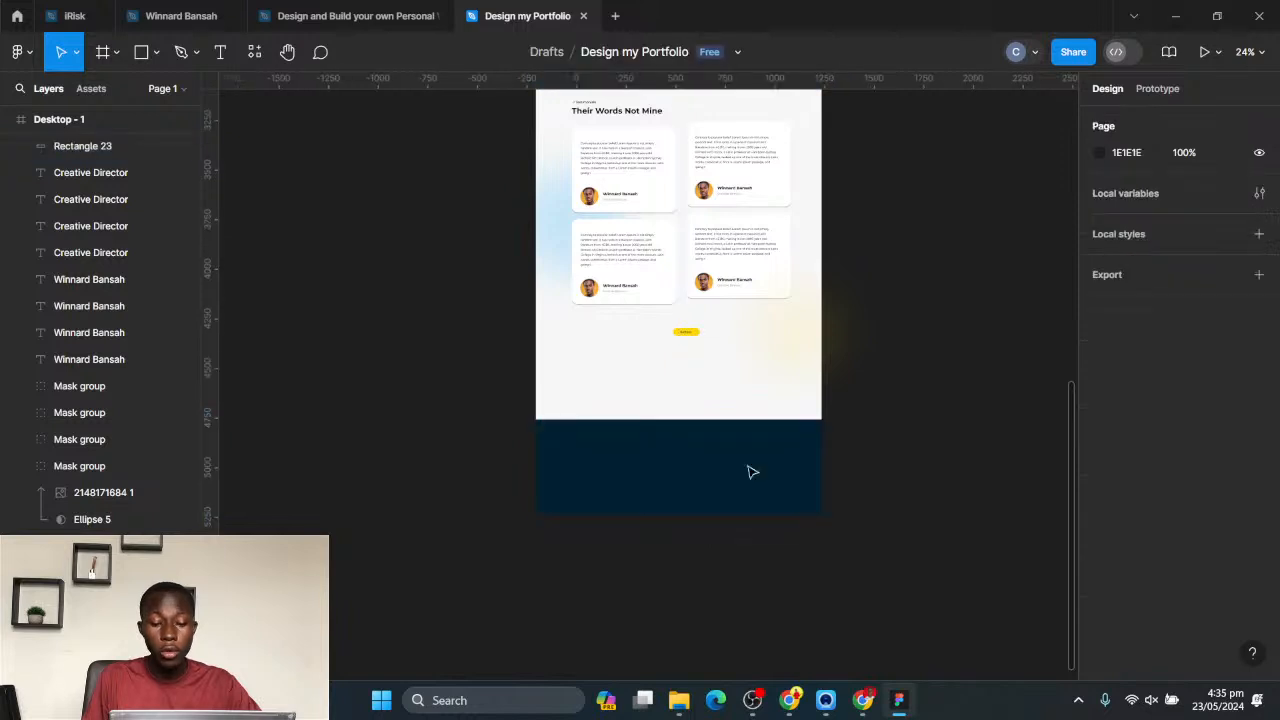
pyautogui.moveTo(685, 457); pyautogui.dragTo(689, 426)
pyautogui.click(925, 440)
pyautogui.scroll(2, 563, 300)
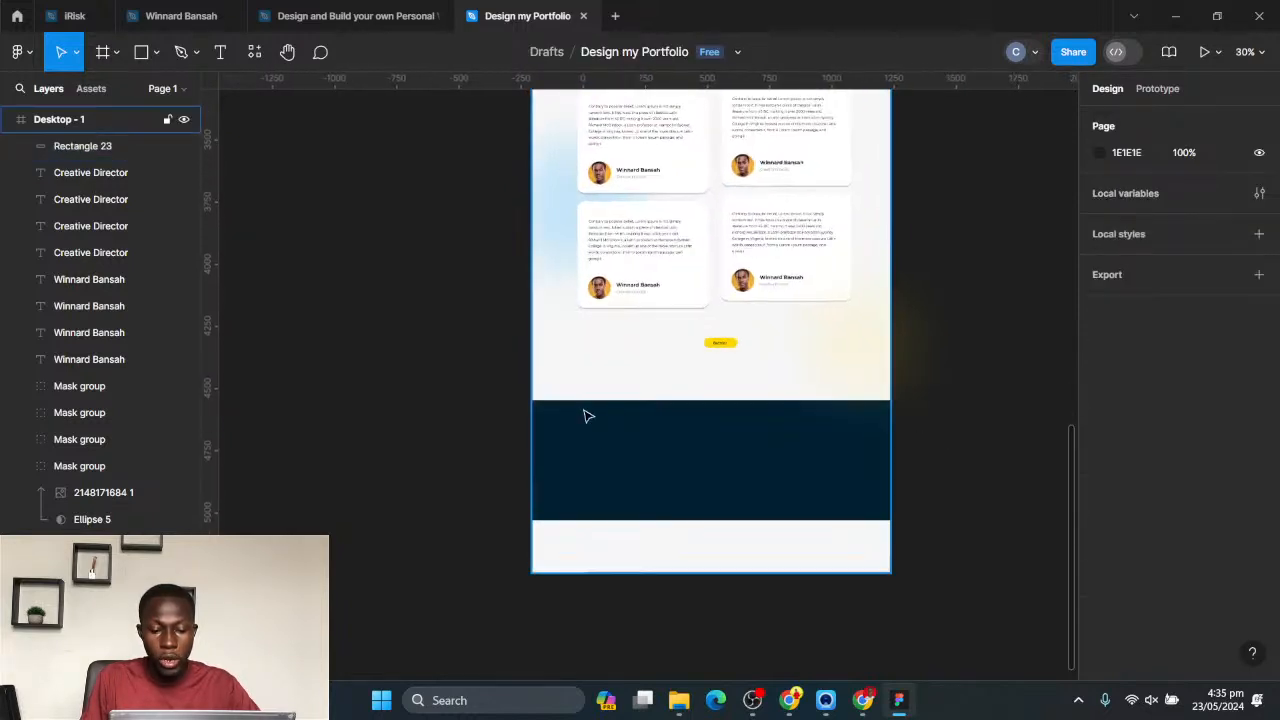
# - Switch to Chrome to look at the reference websites
pyautogui.click(789, 699)
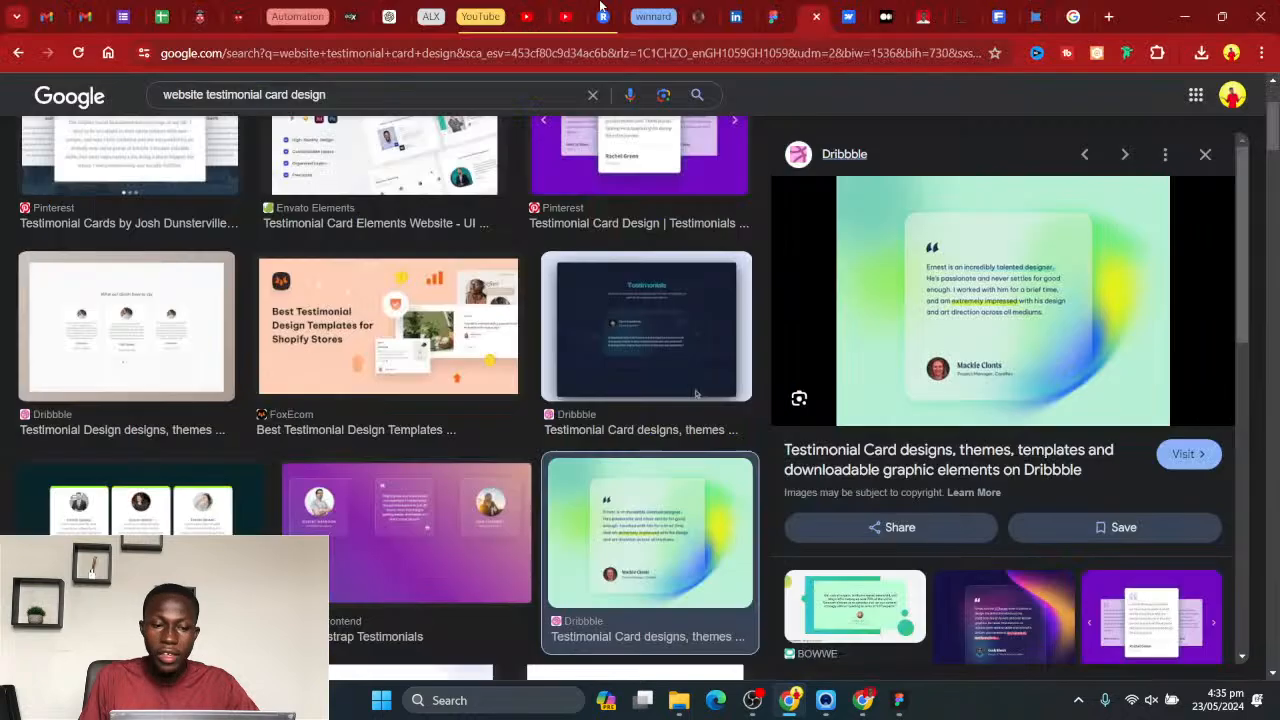
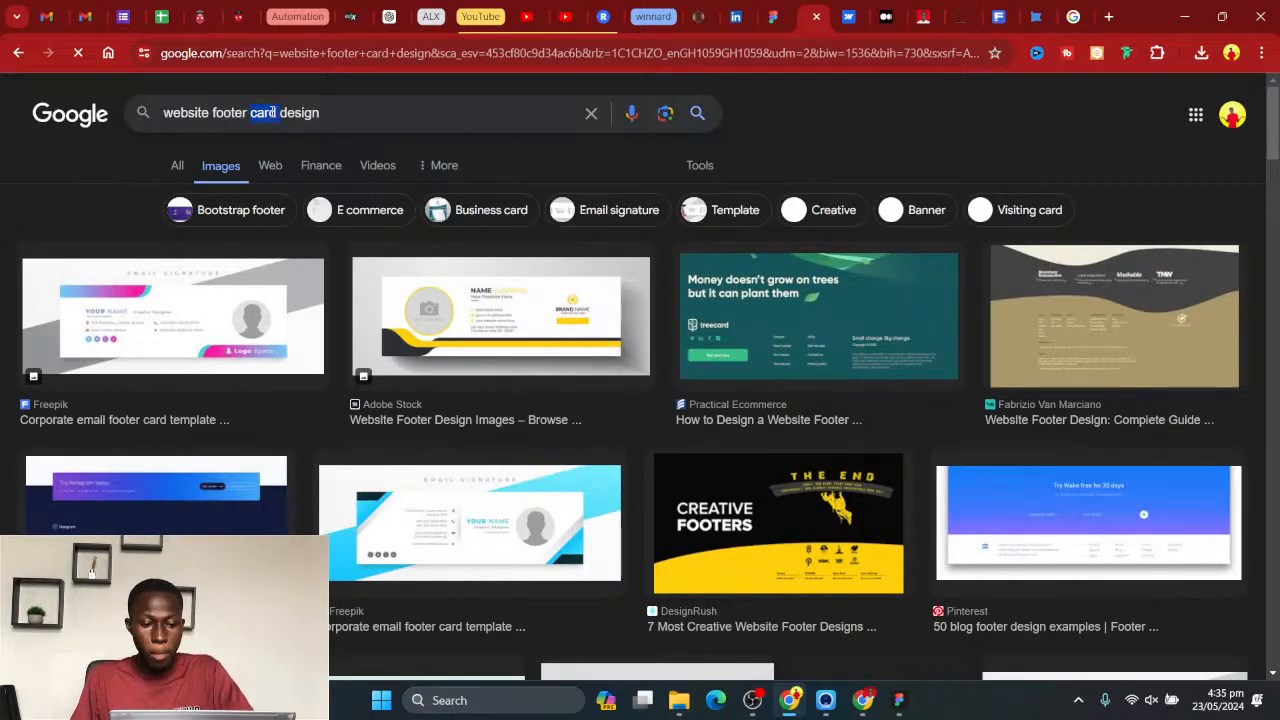
# - Search Google Images for "website footer design", browse the examples and preview the Responsive Footer Design using Html & Css image
pyautogui.press('BackSpace')
pyautogui.press('Return')
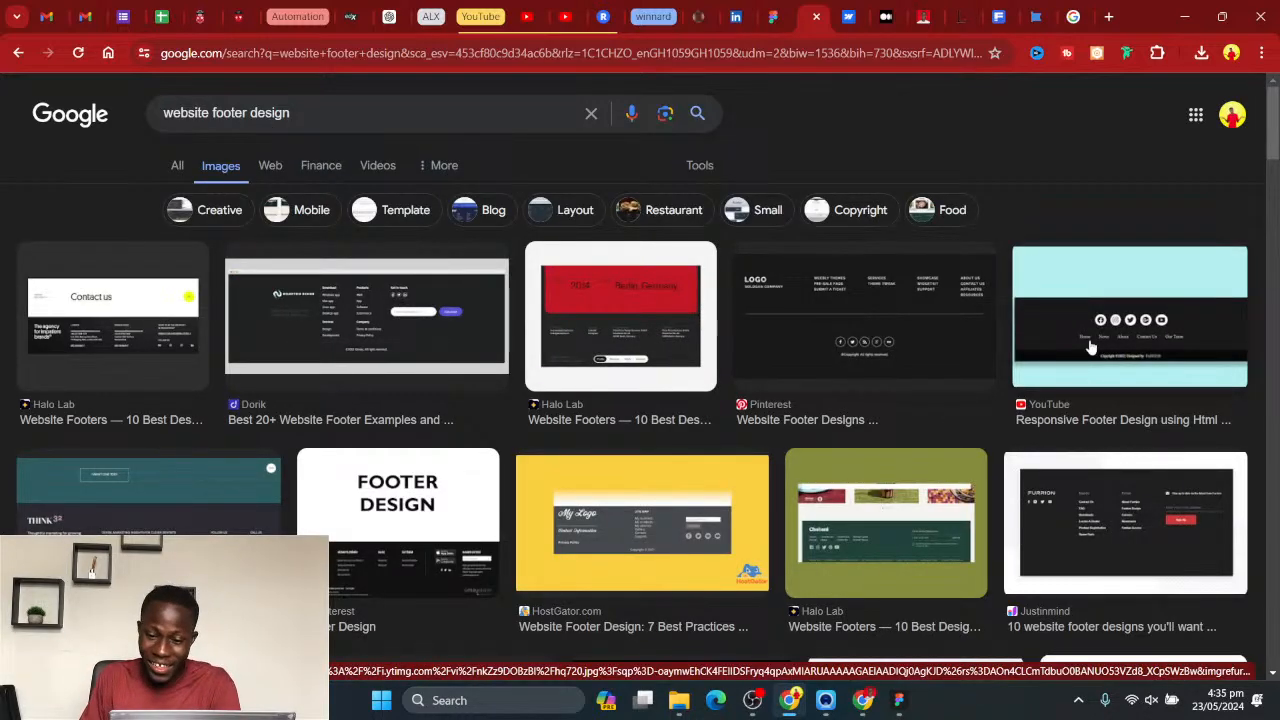
pyautogui.scroll(-3, 495, 472)
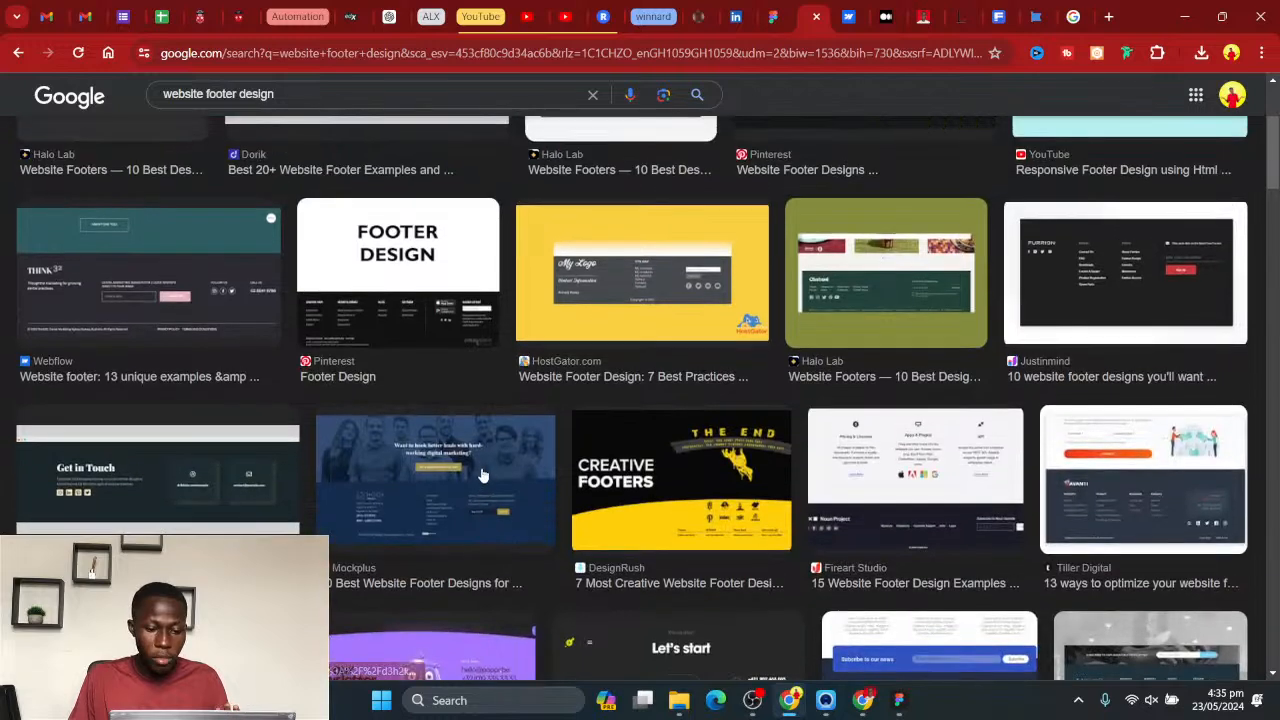
pyautogui.scroll(3, 481, 474)
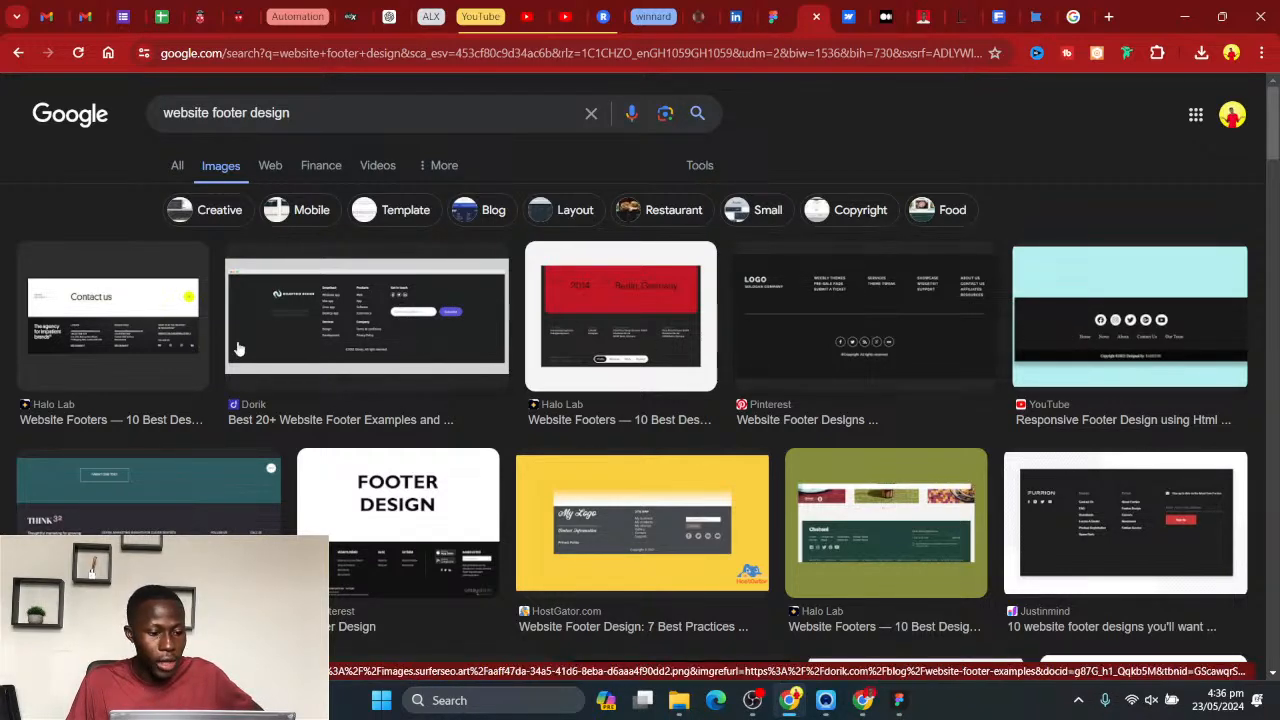
pyautogui.scroll(-2, 140, 430)
pyautogui.scroll(-3, 583, 541)
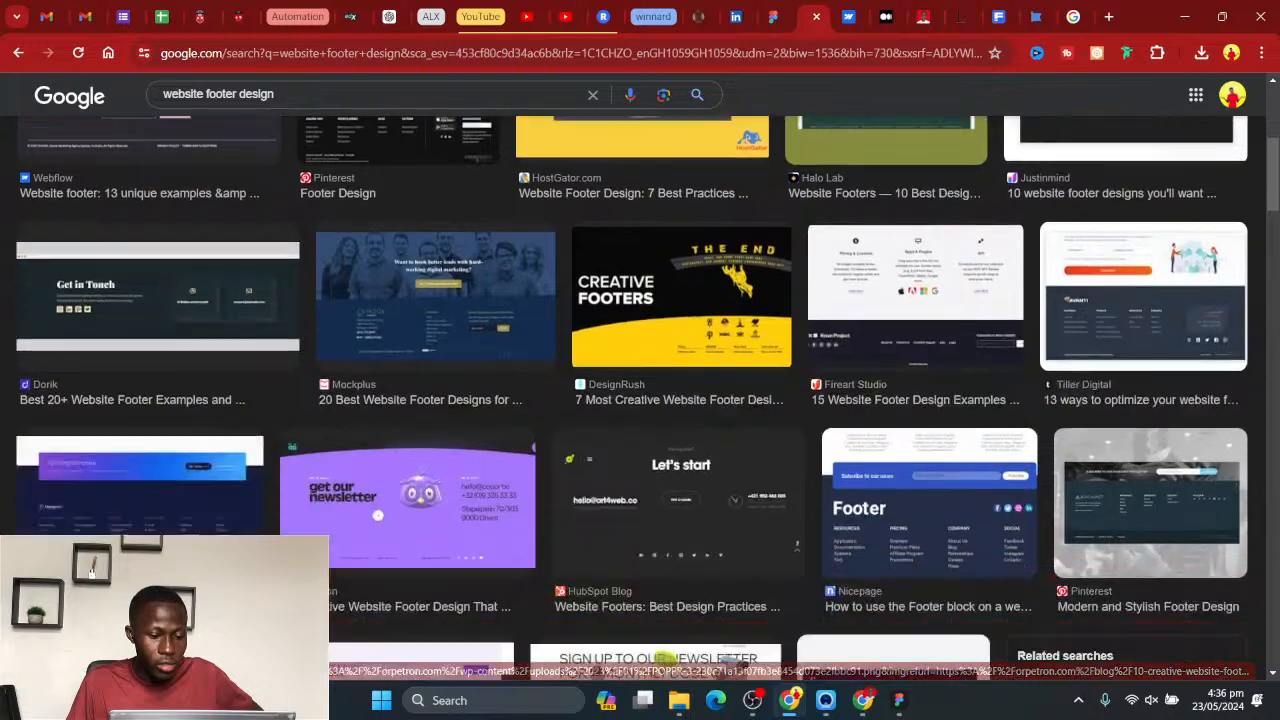
pyautogui.scroll(5, 1275, 503)
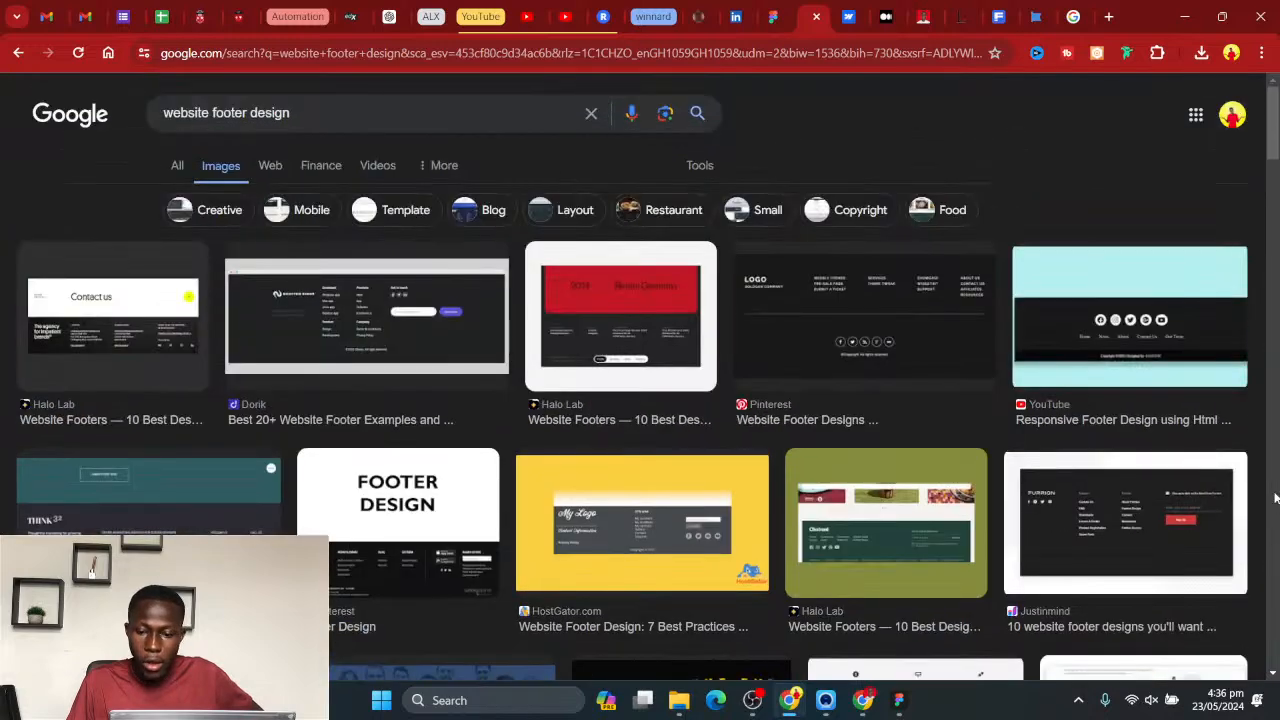
pyautogui.click(1097, 338)
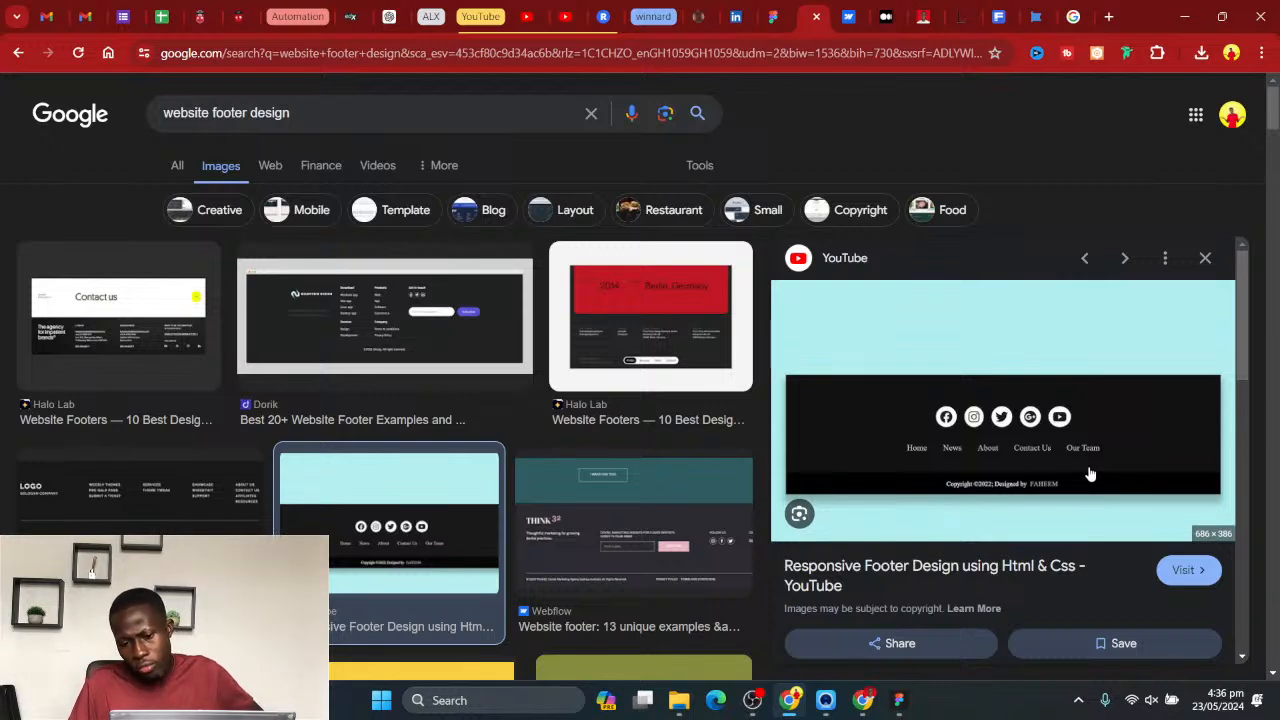
# - Switch to Figma and copy the whole black footer section from the Design and Build your own Personal Website file
pyautogui.click(868, 685)
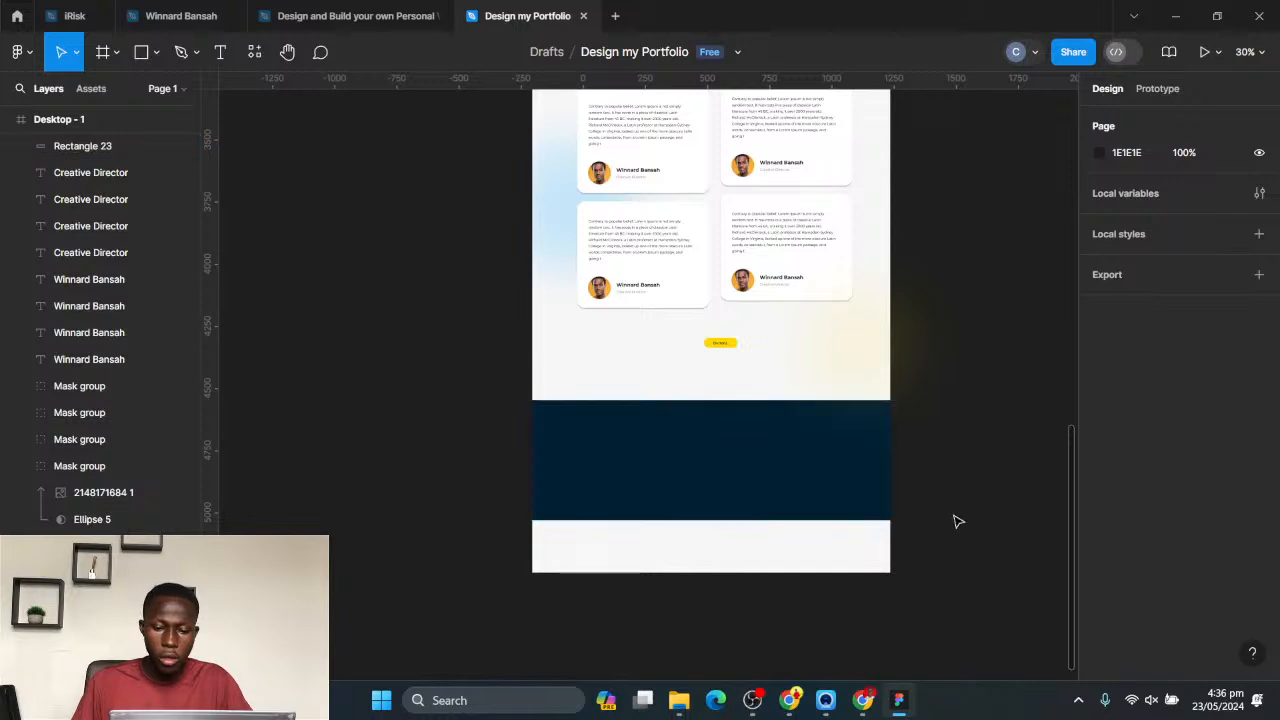
pyautogui.scroll(5, 957, 520)
pyautogui.click(355, 16)
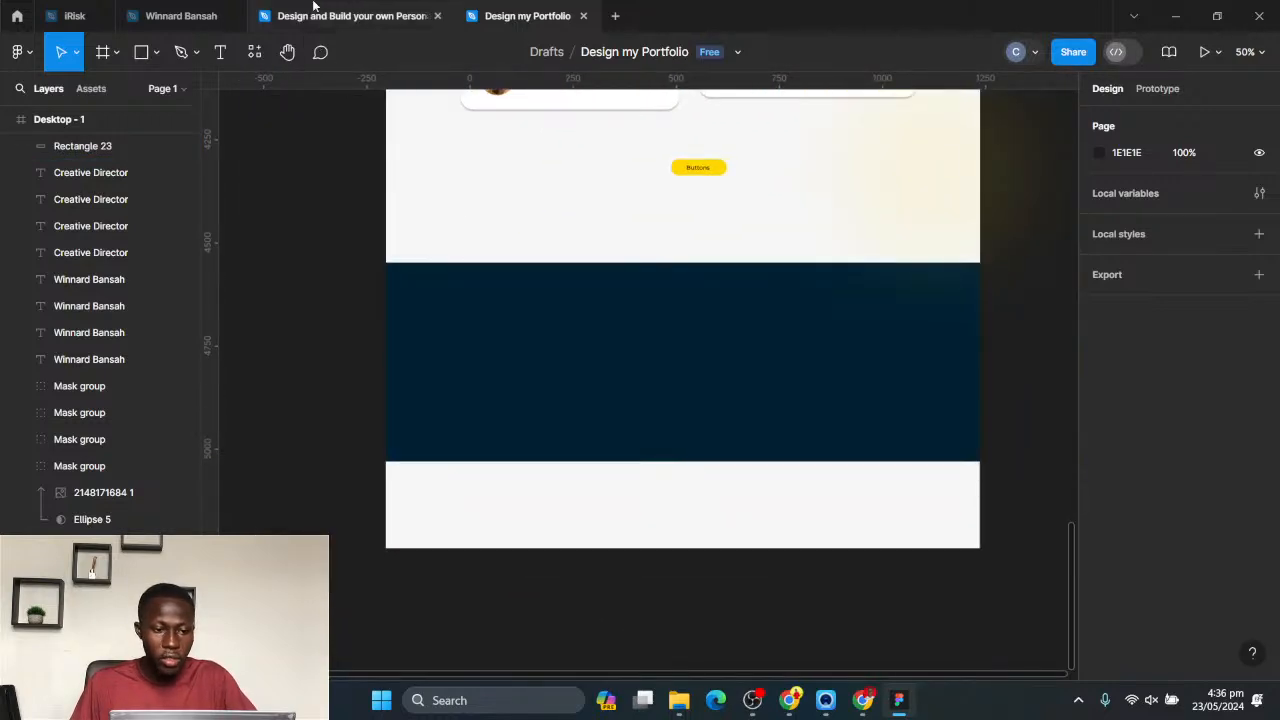
pyautogui.scroll(-10, 857, 369)
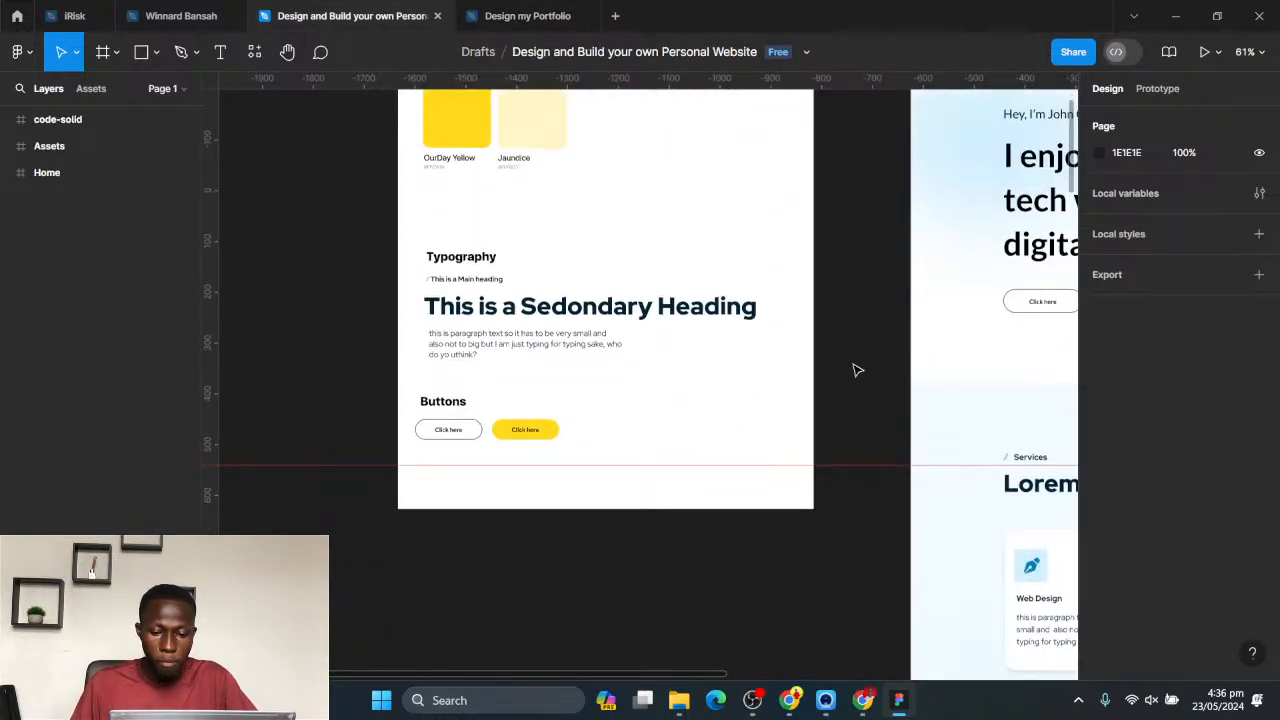
pyautogui.hscroll(3, 943, 440)
pyautogui.scroll(-15, 943, 440)
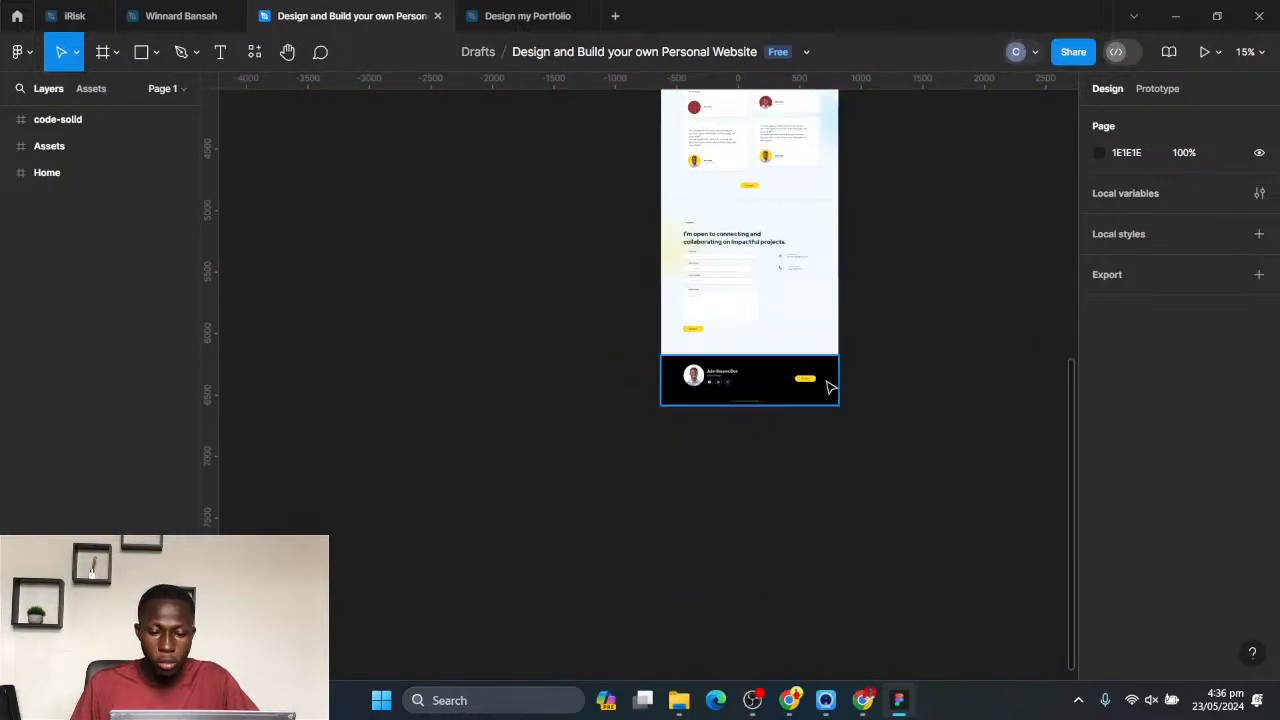
pyautogui.scroll(3, 829, 386)
pyautogui.scroll(4, 826, 451)
pyautogui.scroll(6, 812, 435)
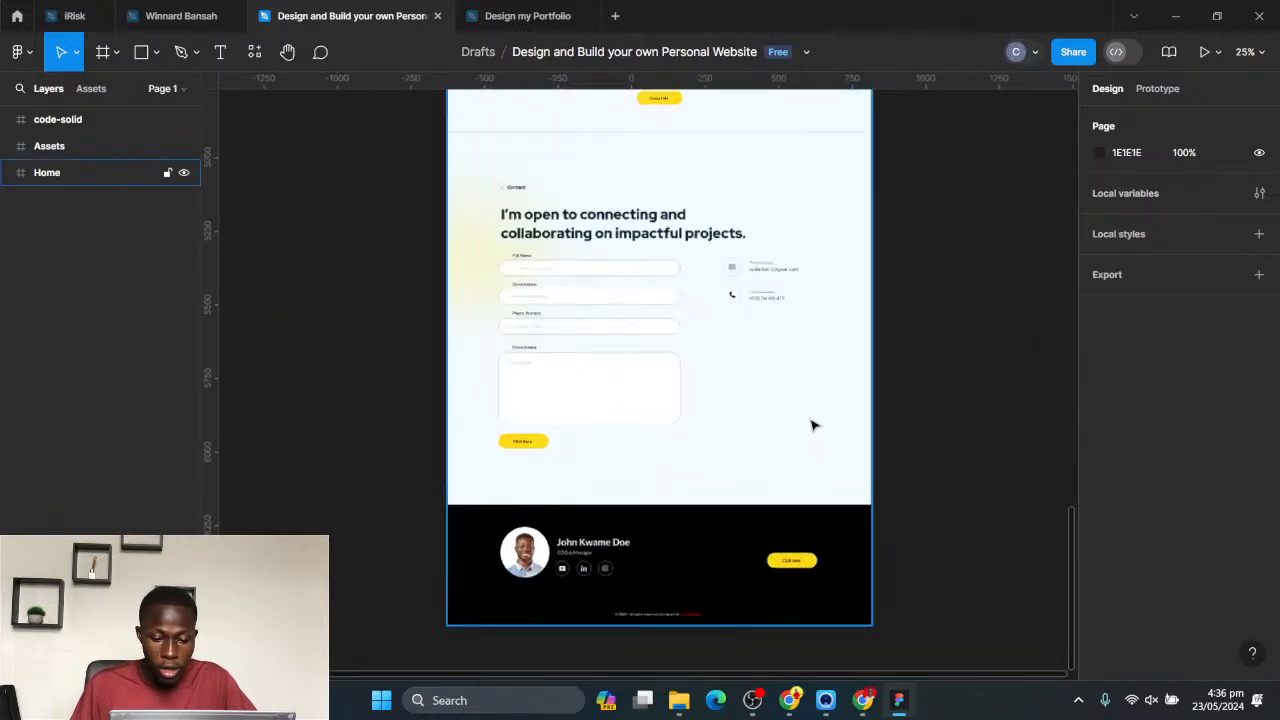
pyautogui.scroll(-2, 630, 290)
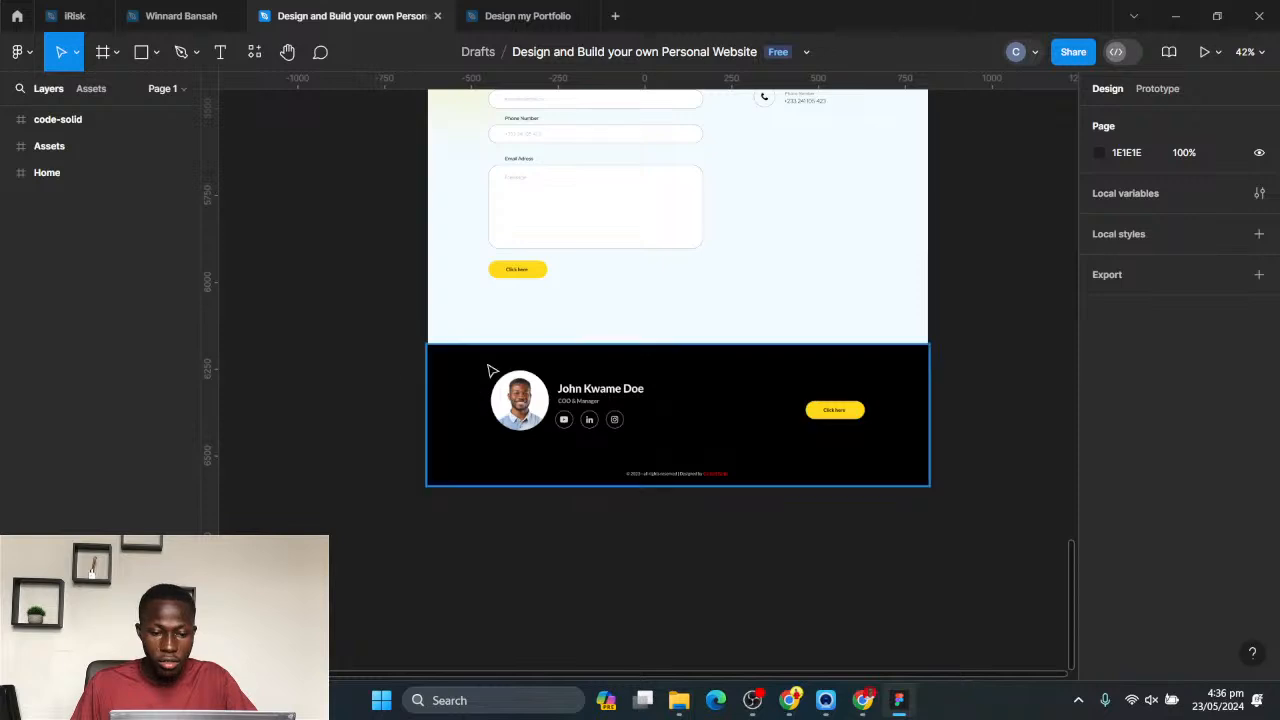
pyautogui.moveTo(963, 532); pyautogui.dragTo(436, 354)
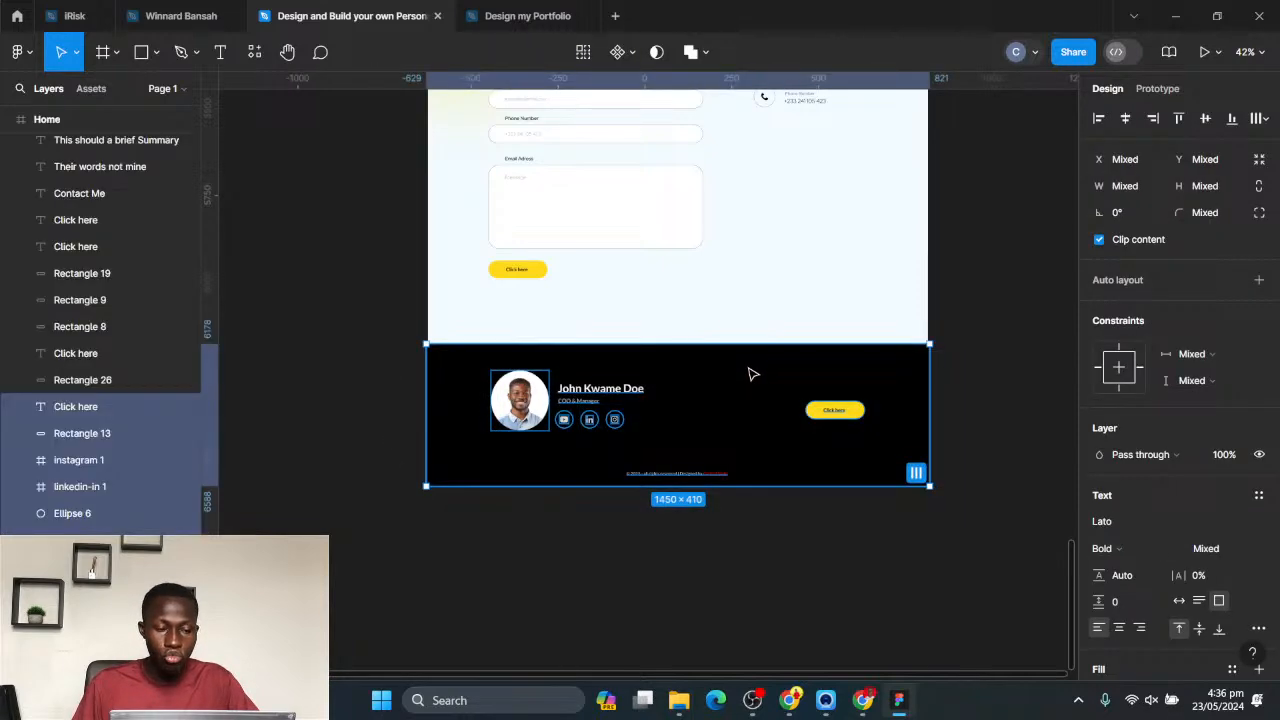
# - In the Design my Portfolio file, replace the dark blue rectangle with the copied footer and fit it across the page below the testimonials
pyautogui.hotkey('ctrl', 'Tab')
pyautogui.click(709, 388)
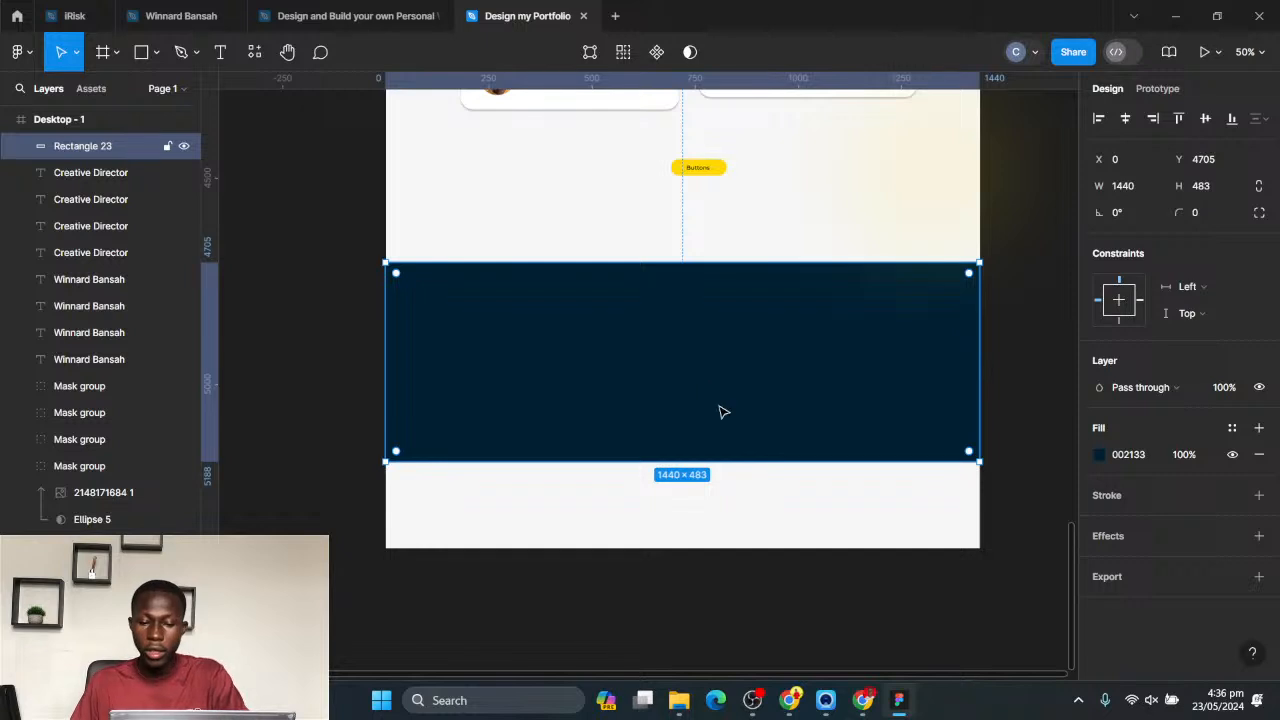
pyautogui.press('Delete')
pyautogui.hotkey('ctrl', 'v')
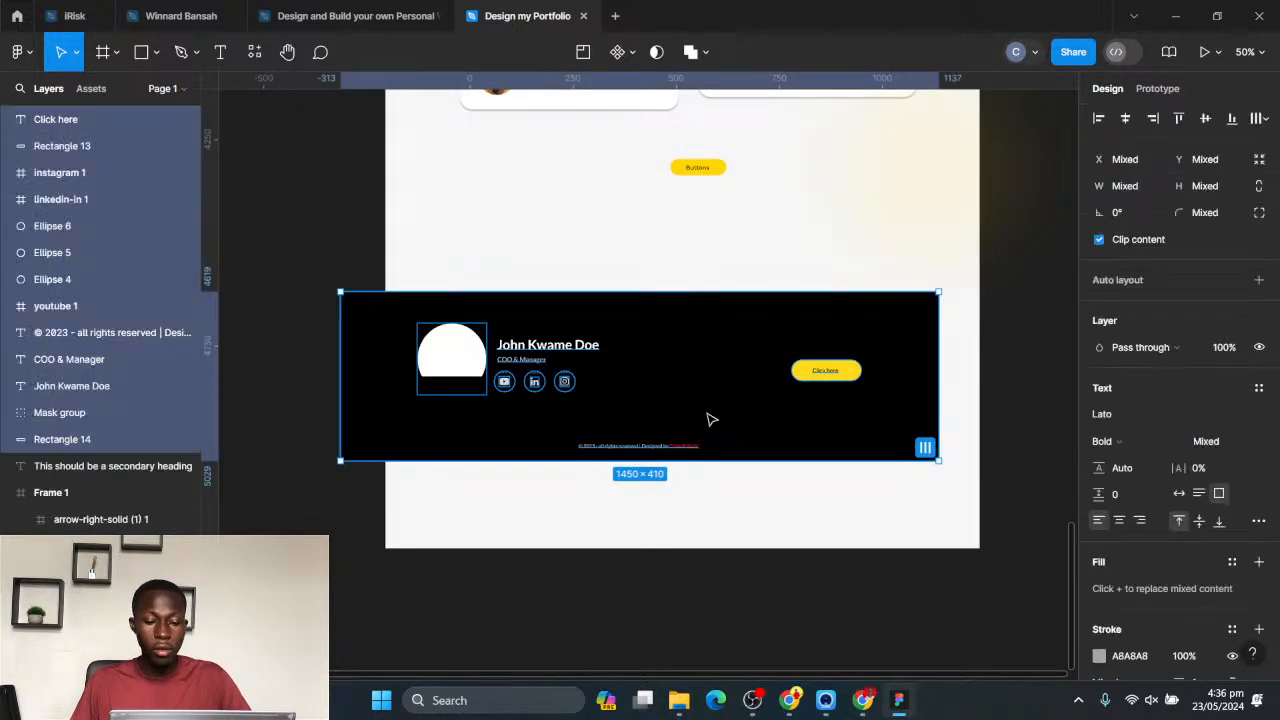
pyautogui.moveTo(686, 400); pyautogui.dragTo(729, 351)
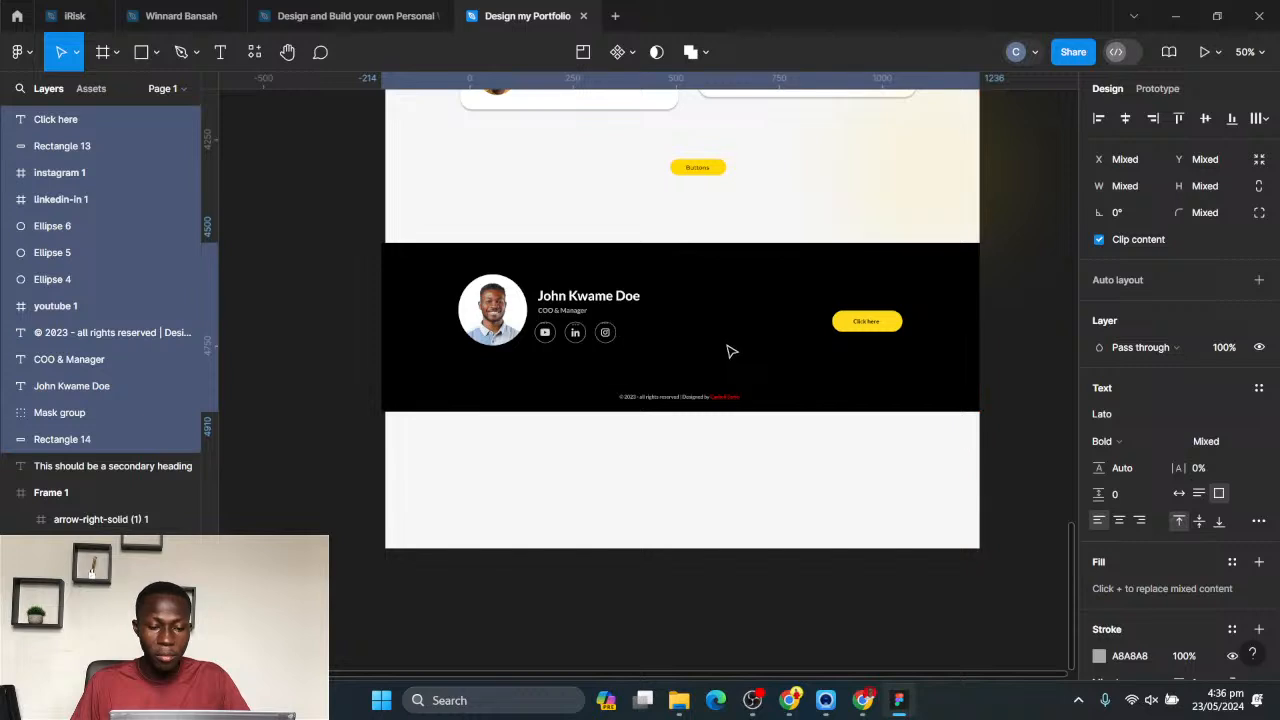
# - Shorten the Desktop - 1 frame to a height of 5067 so it ends at the footer's lower edge
pyautogui.scroll(-10, 729, 351)
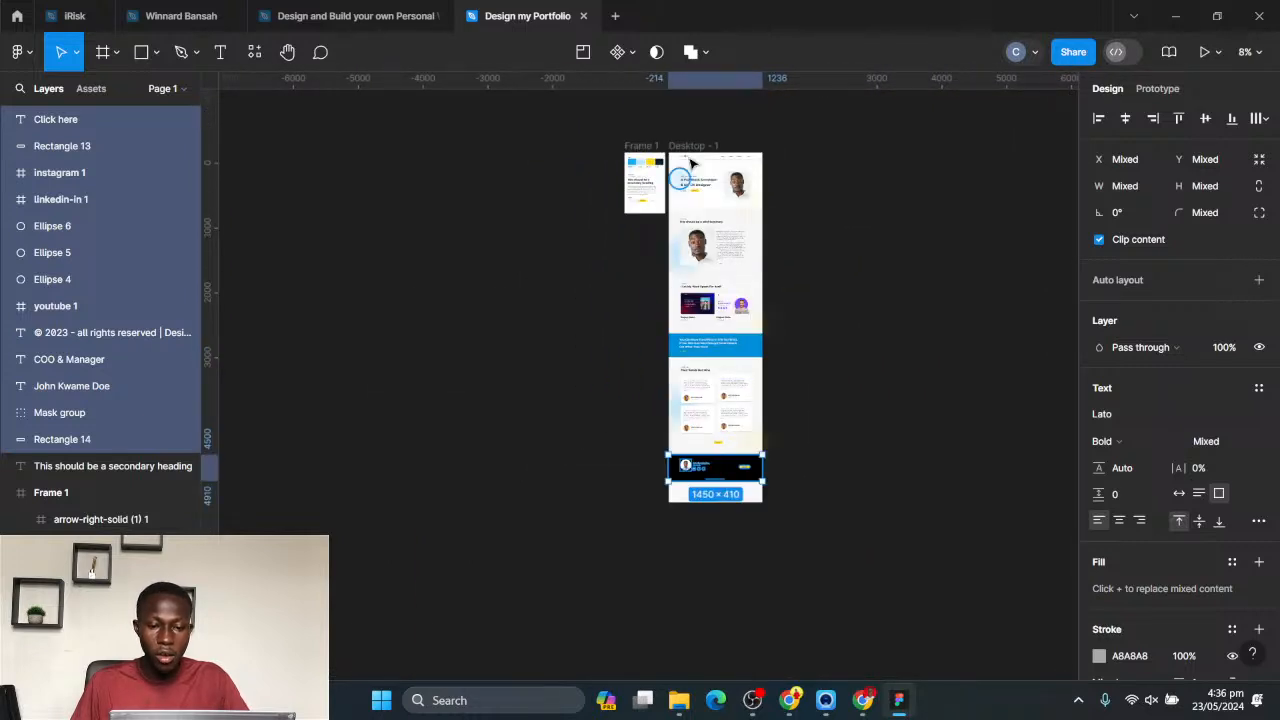
pyautogui.click(701, 147)
pyautogui.scroll(6, 723, 515)
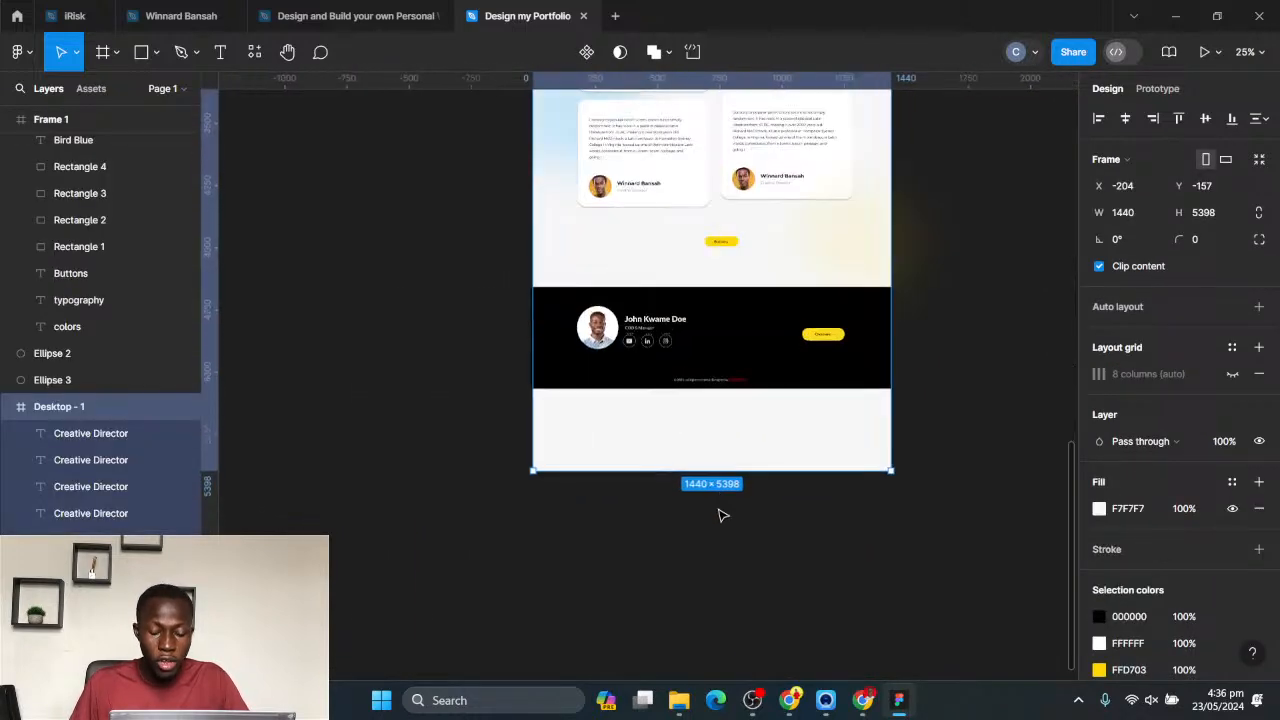
pyautogui.scroll(2, 723, 515)
pyautogui.moveTo(731, 466); pyautogui.dragTo(728, 372)
pyautogui.scroll(-3, 900, 362)
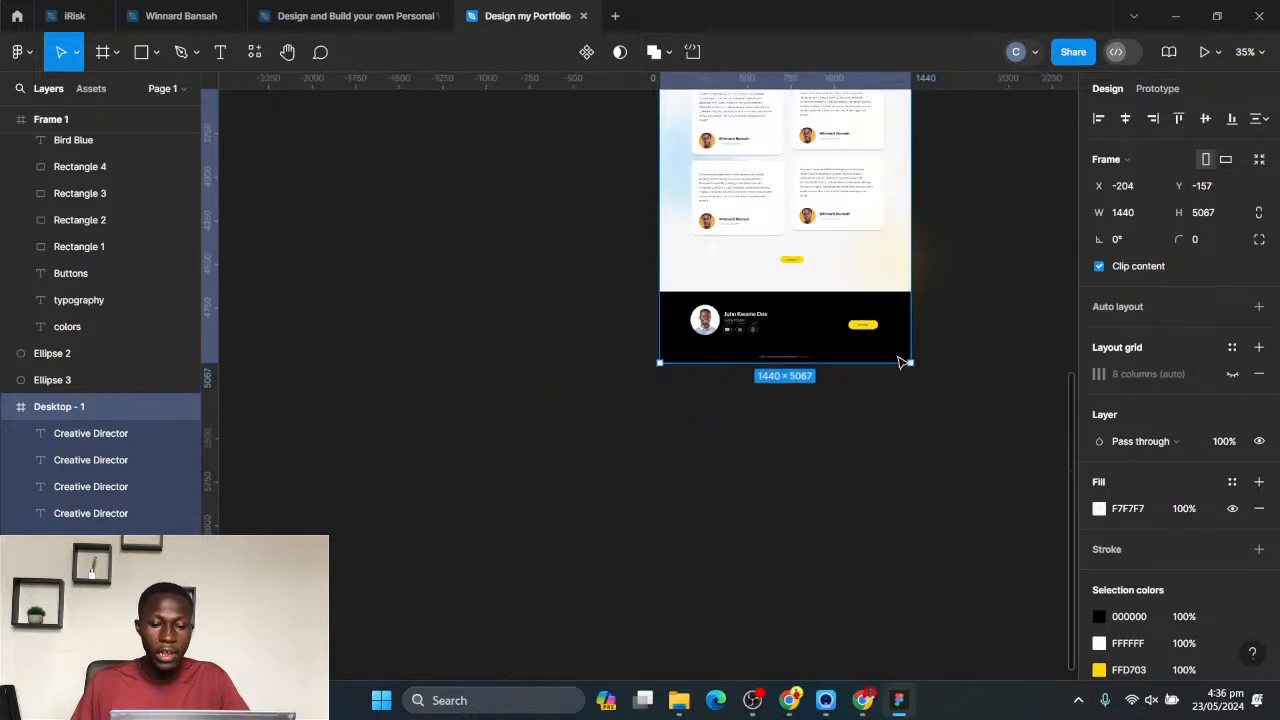
pyautogui.scroll(-5, 930, 362)
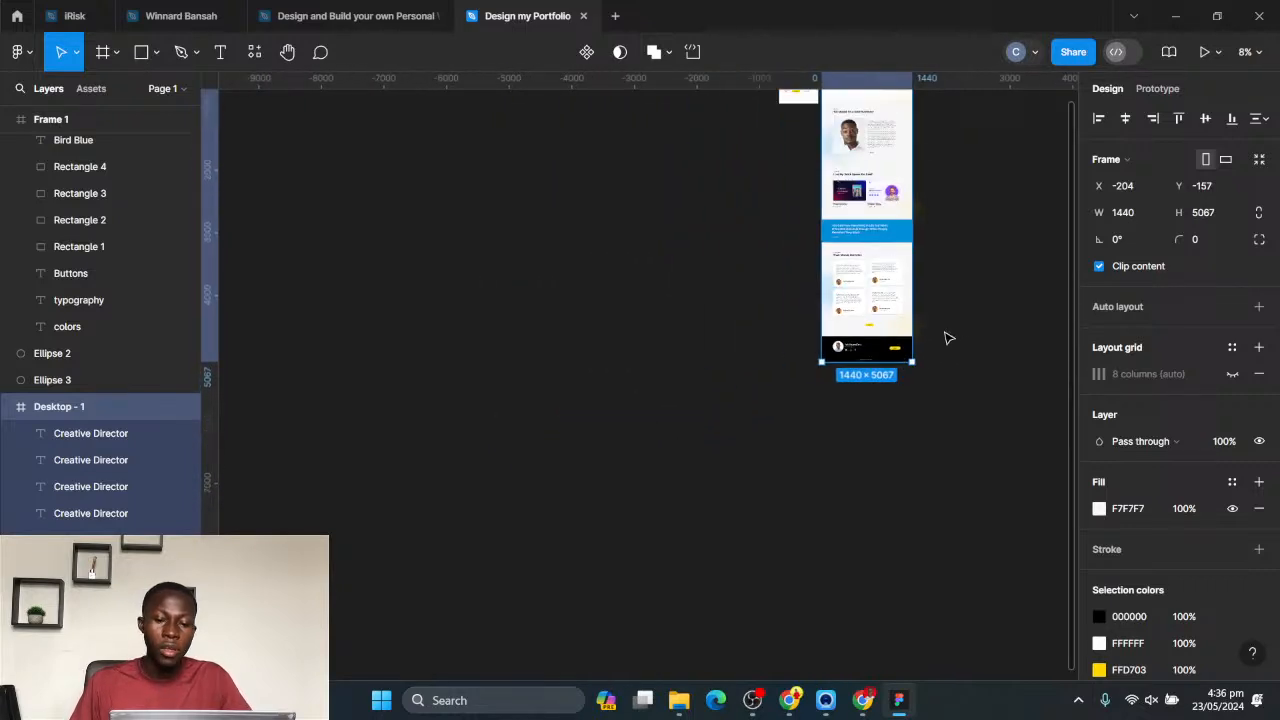
# - Add an iPhone 13 & 14 preset frame and place it beside the desktop frame, roughly level with its top edge
pyautogui.moveTo(894, 256); pyautogui.dragTo(848, 343)
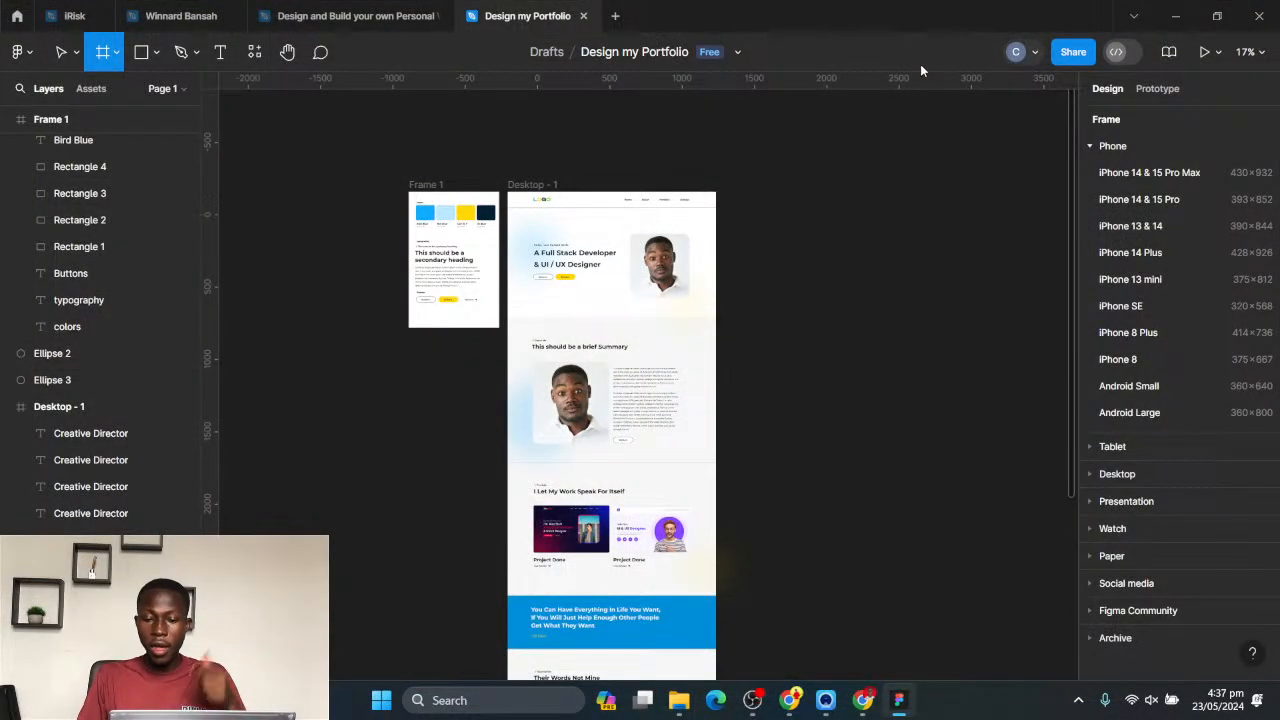
pyautogui.click(1148, 226)
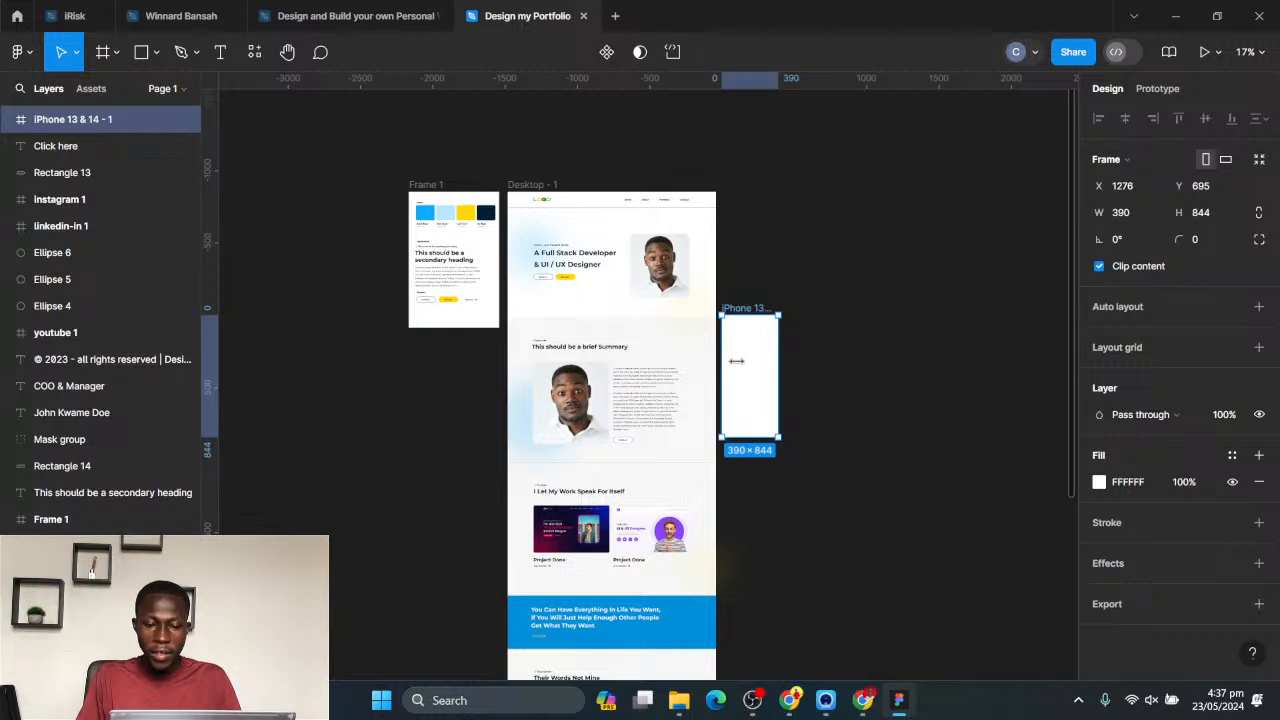
pyautogui.moveTo(736, 361); pyautogui.dragTo(759, 239)
# - Draw a 390 × 90 header rectangle across the full width of the phone frame's top edge
pyautogui.scroll(10, 660, 266)
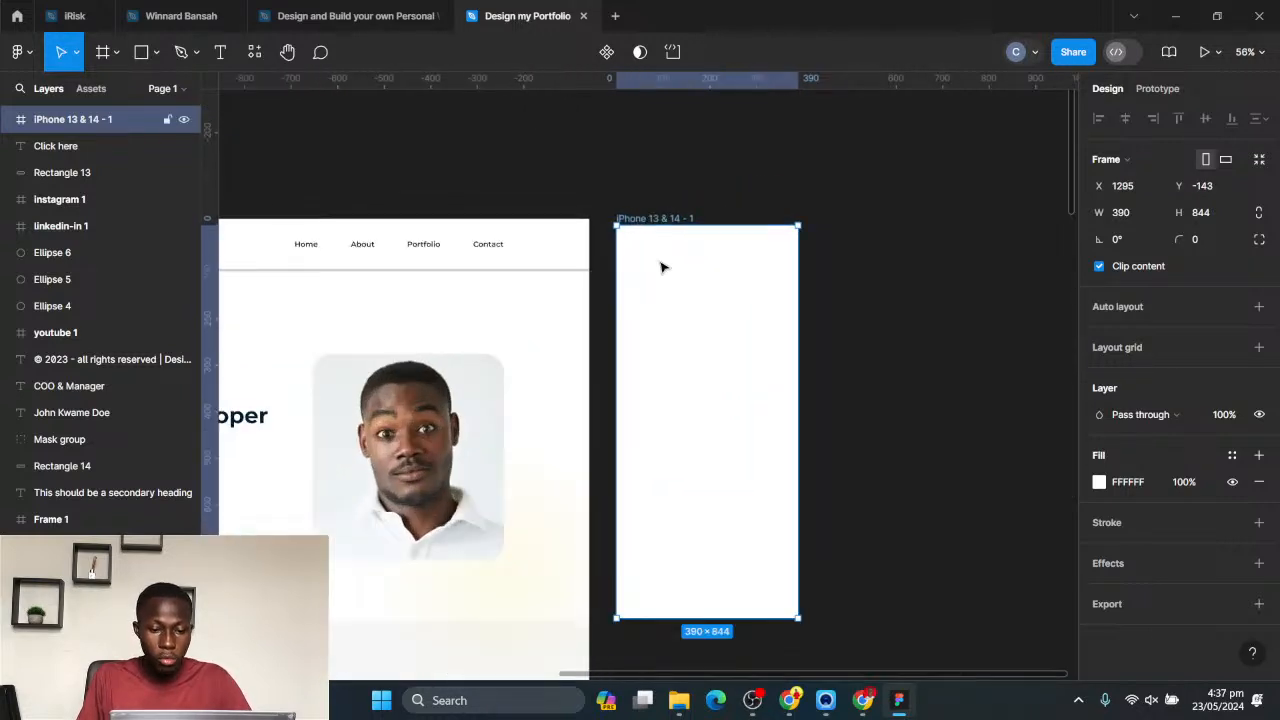
pyautogui.click(465, 255)
pyautogui.click(606, 259)
pyautogui.press('r')
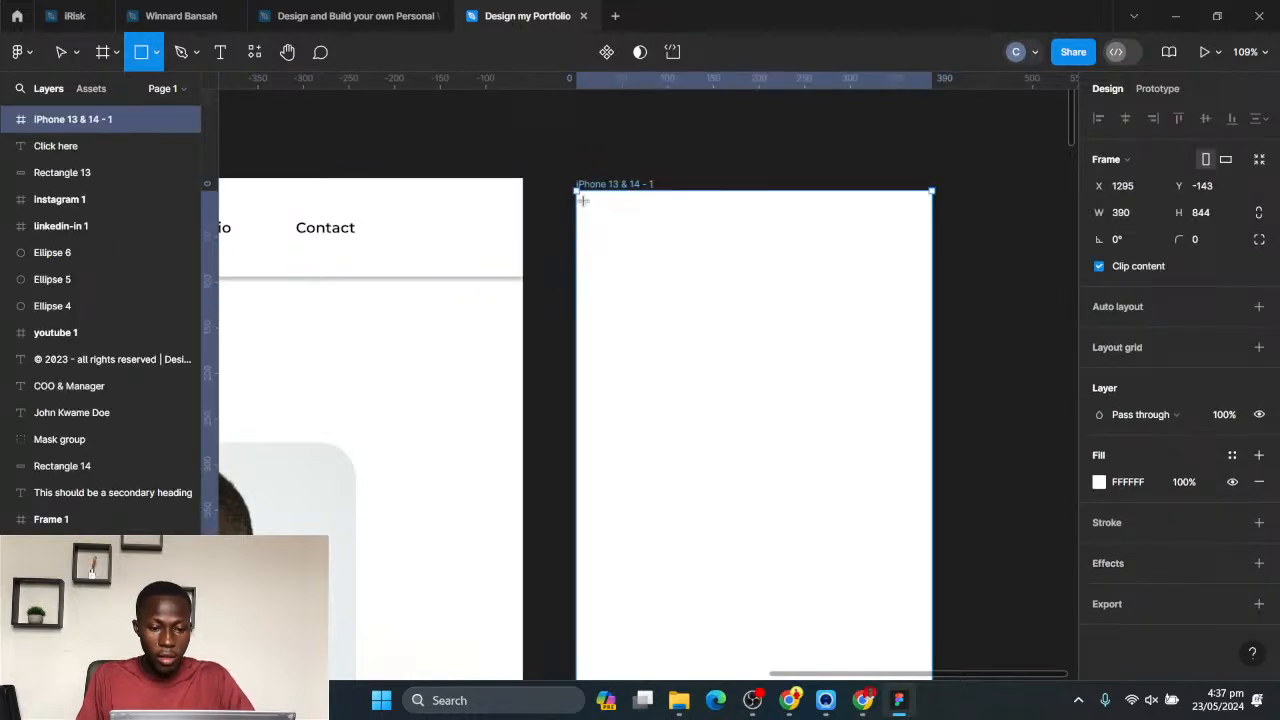
pyautogui.moveTo(577, 197)
pyautogui.mouseDown()
pyautogui.moveTo(854, 312)
pyautogui.moveTo(942, 294)
pyautogui.moveTo(932, 279)
pyautogui.mouseUp()
pyautogui.moveTo(806, 263); pyautogui.dragTo(806, 256)
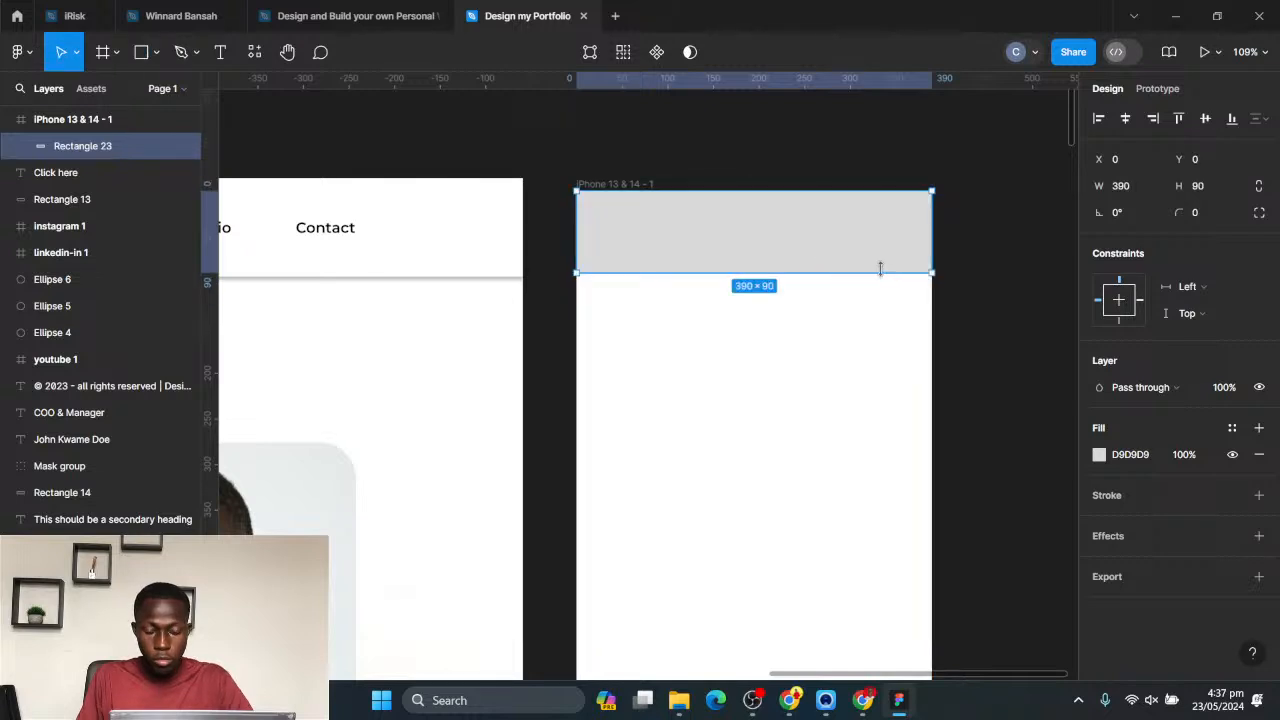
# - Fill the phone header rectangle with white (FFFFFF) and add a drop shadow effect to it
pyautogui.scroll(-4, 880, 266)
pyautogui.click(1098, 455)
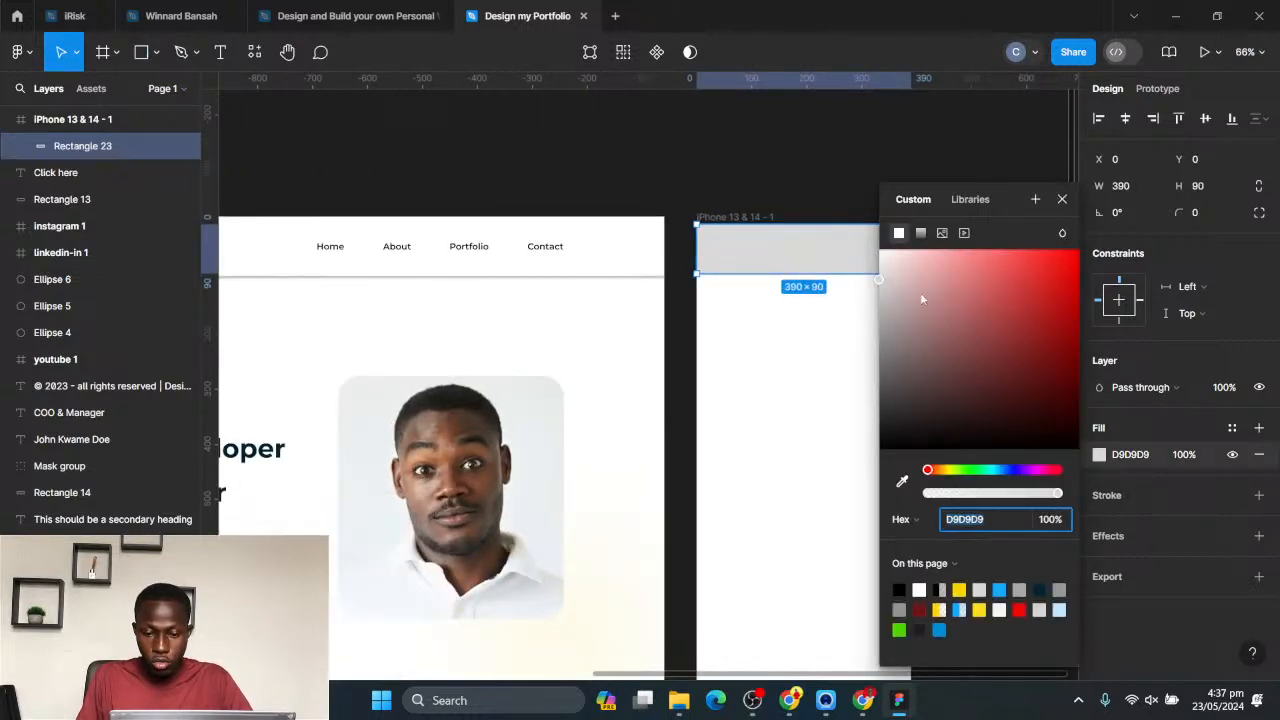
pyautogui.moveTo(922, 298); pyautogui.dragTo(878, 248)
pyautogui.click(1167, 553)
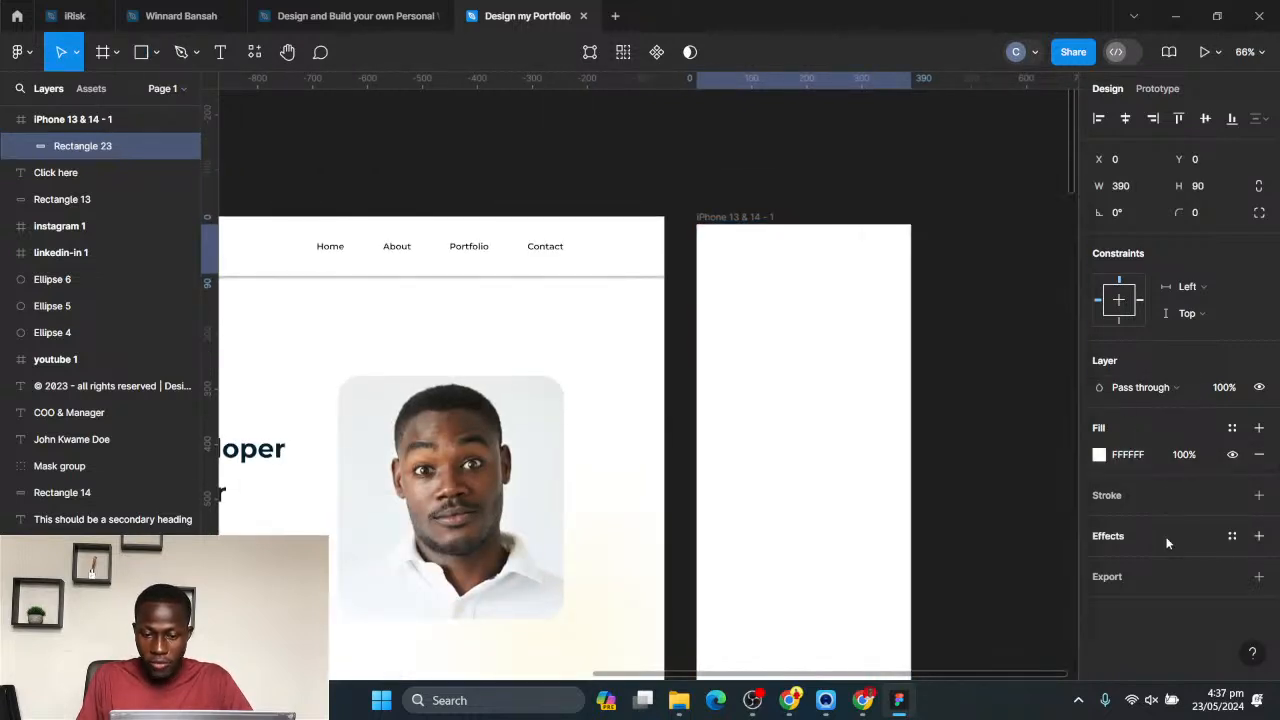
pyautogui.click(1258, 536)
pyautogui.click(943, 264)
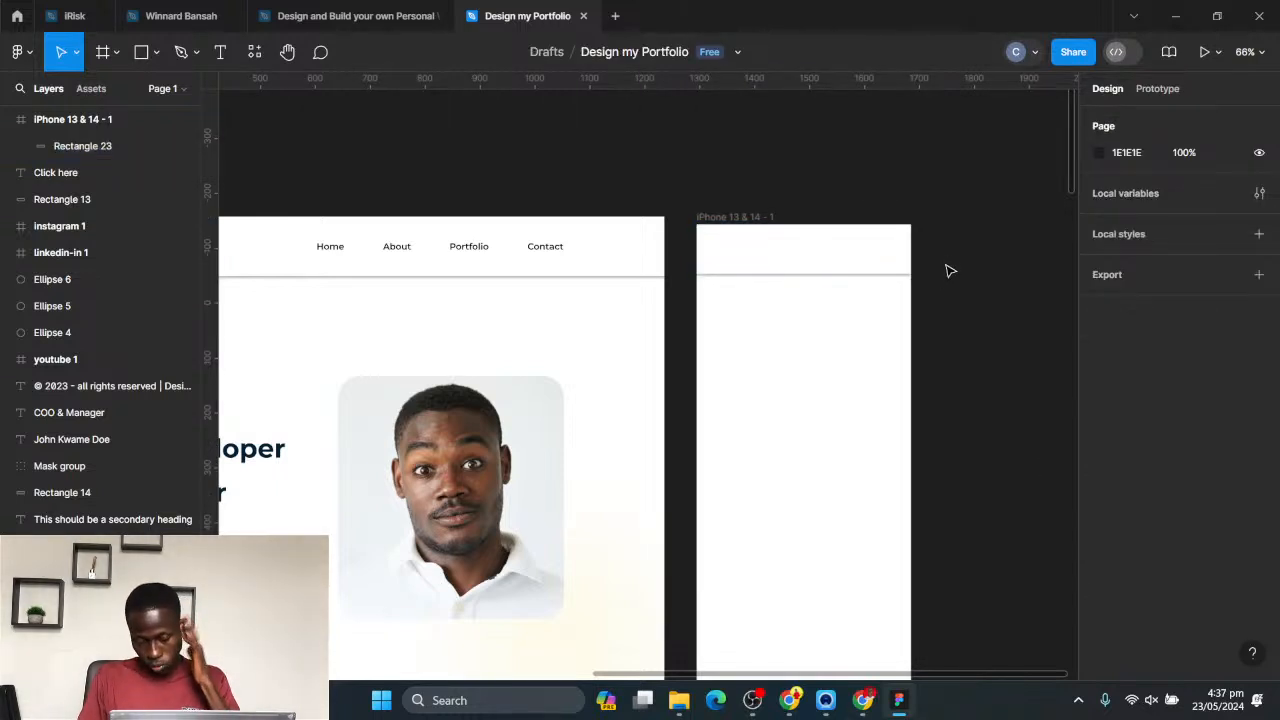
# - Place the desktop header's LOGO text in the phone header at X 20, Y 28
pyautogui.scroll(5, 1006, 251)
pyautogui.scroll(-8, 891, 274)
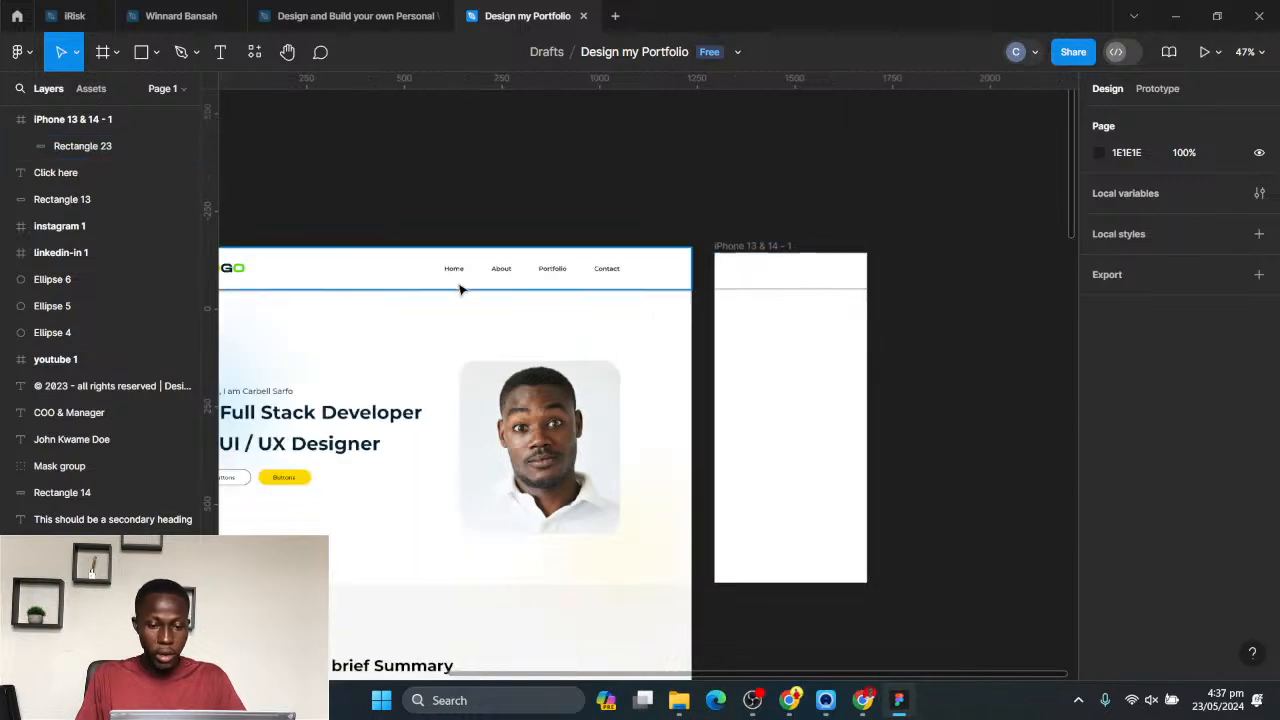
pyautogui.hscroll(-3, 460, 289)
pyautogui.moveTo(365, 278); pyautogui.dragTo(876, 285)
pyautogui.scroll(6, 876, 285)
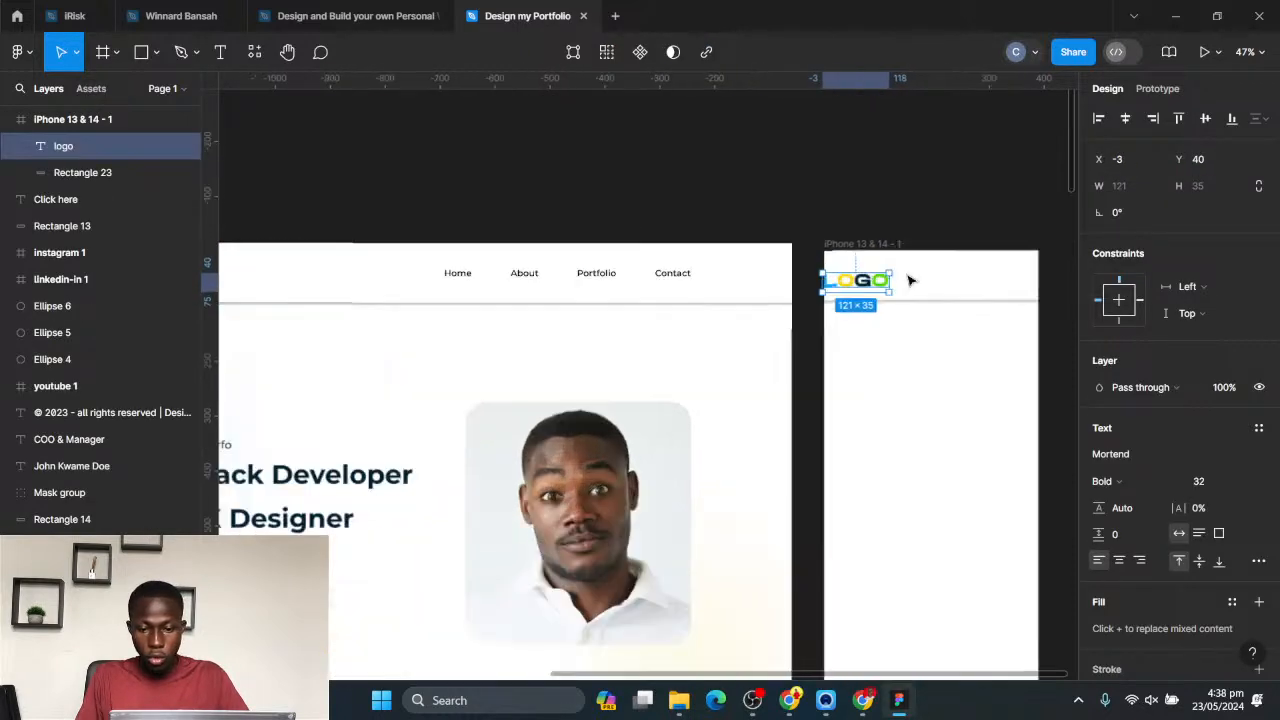
pyautogui.moveTo(636, 316); pyautogui.dragTo(662, 304)
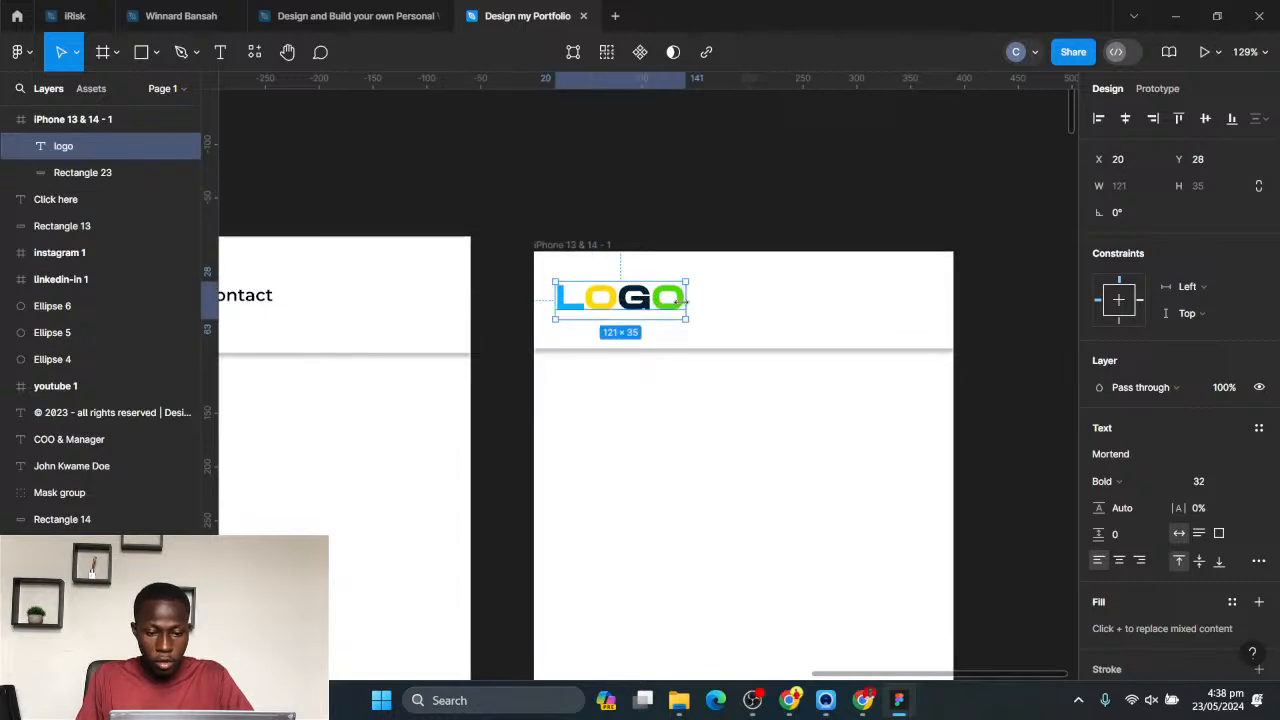
# - Set the phone header logo's font size to 24 and move it to X 34, Y 36
pyautogui.click(1243, 485)
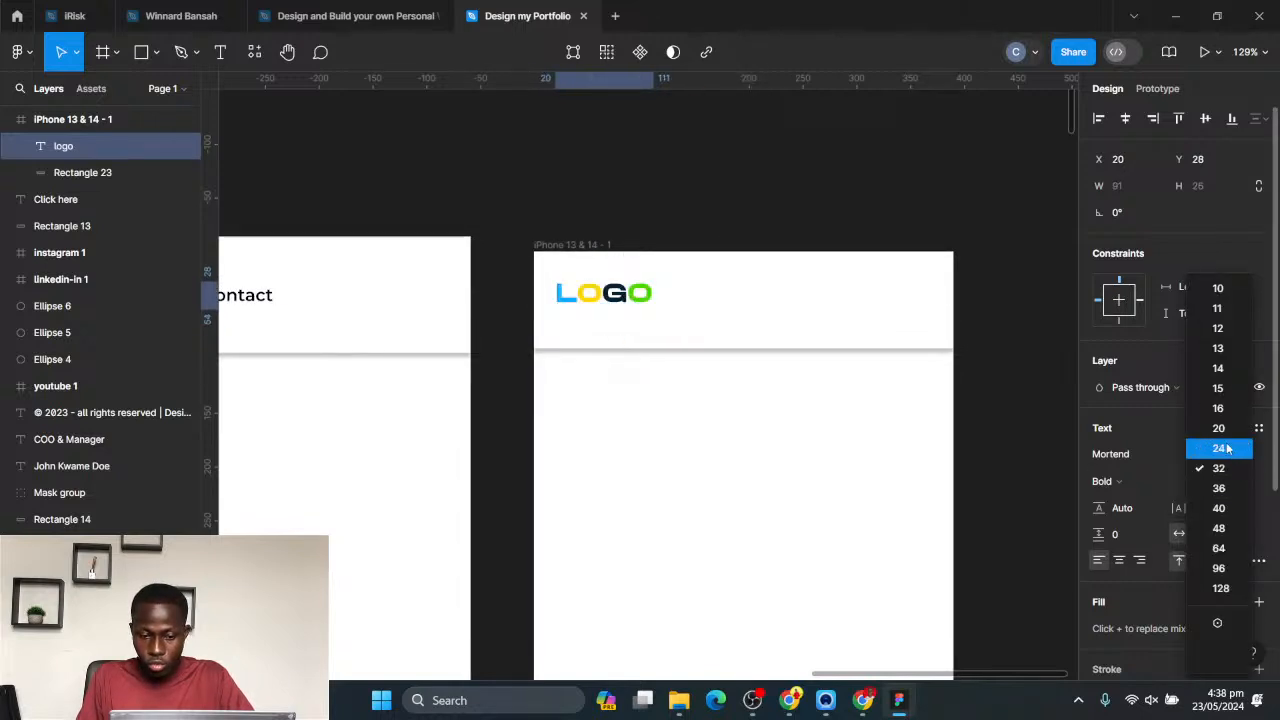
pyautogui.click(1223, 449)
pyautogui.moveTo(605, 316); pyautogui.dragTo(614, 309)
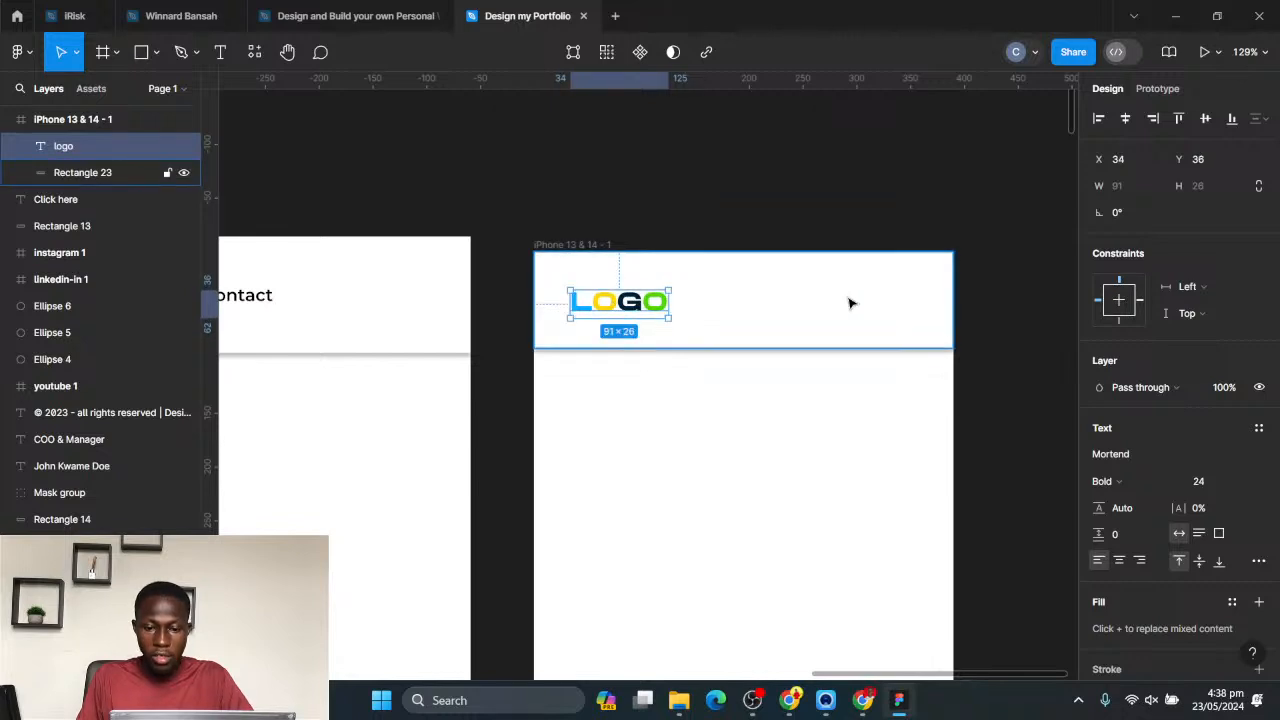
# - Draw a thin rectangle about 49 × 5 near the right end of the phone header, at about X 288, Y 31
pyautogui.press('r')
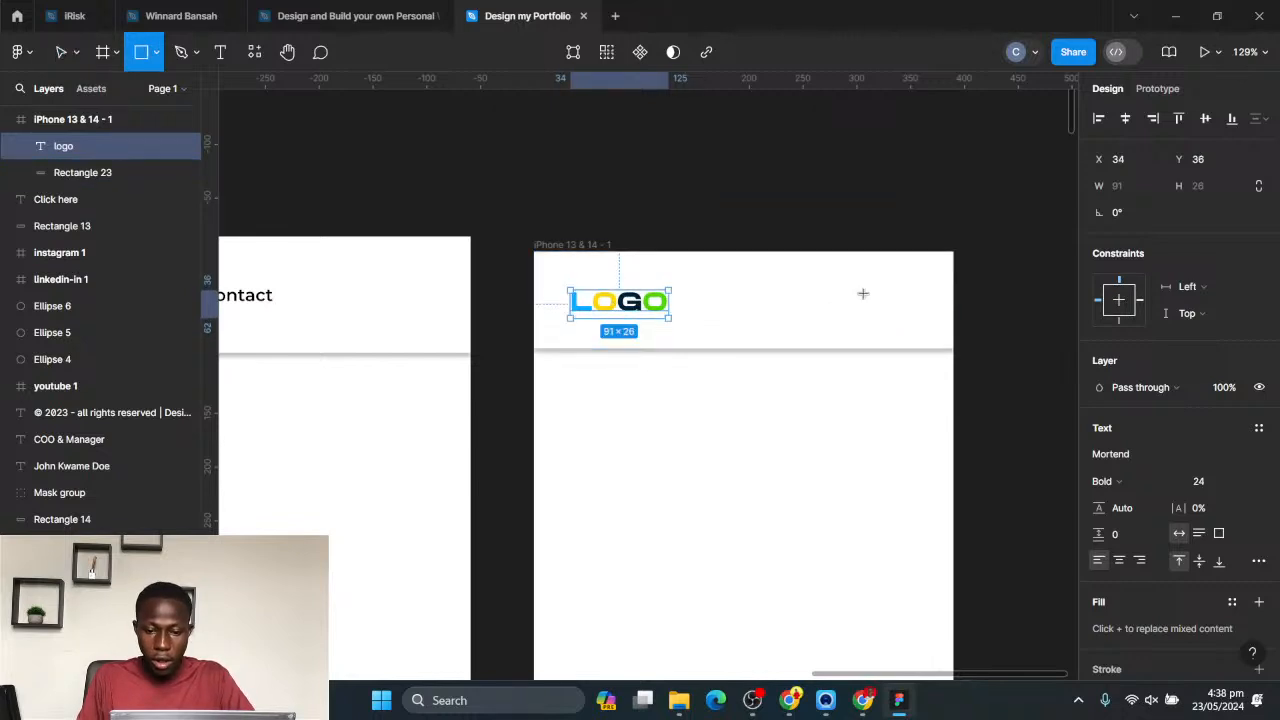
pyautogui.moveTo(844, 286); pyautogui.dragTo(897, 290)
pyautogui.scroll(5, 971, 286)
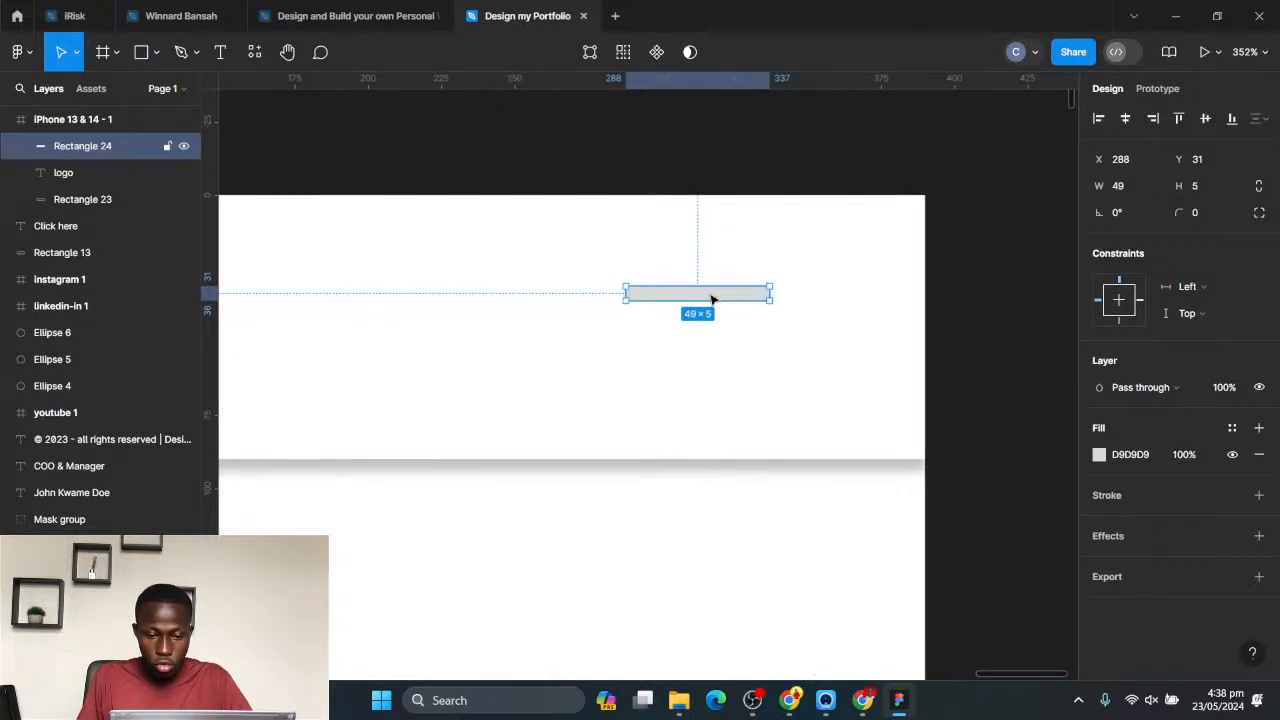
# - Stack two copies of the thin bar below it at X 303 with 8 px gaps, and fill all three with blue 008FDA
pyautogui.moveTo(712, 298); pyautogui.dragTo(757, 369)
pyautogui.click(757, 330)
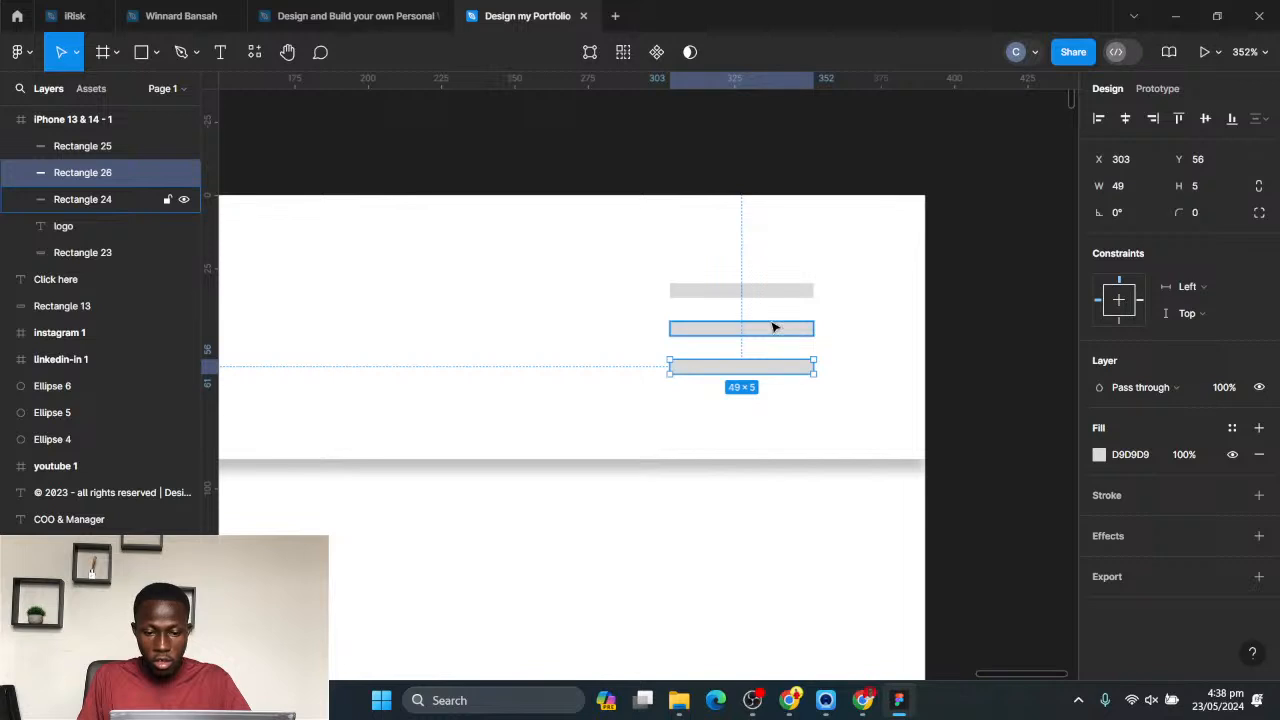
pyautogui.keyDown('shift'); pyautogui.click(771, 328); pyautogui.keyUp('shift')
pyautogui.keyDown('shift'); pyautogui.click(771, 290); pyautogui.keyUp('shift')
pyautogui.click(1099, 521)
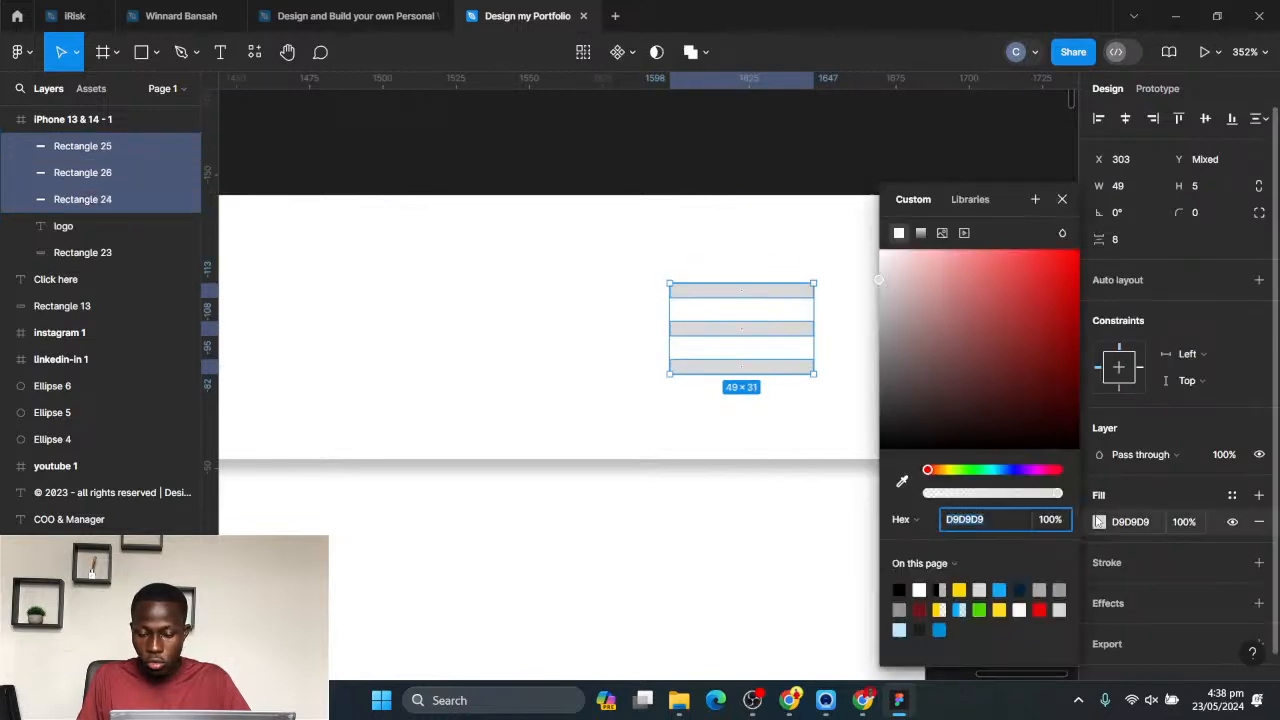
pyautogui.click(939, 629)
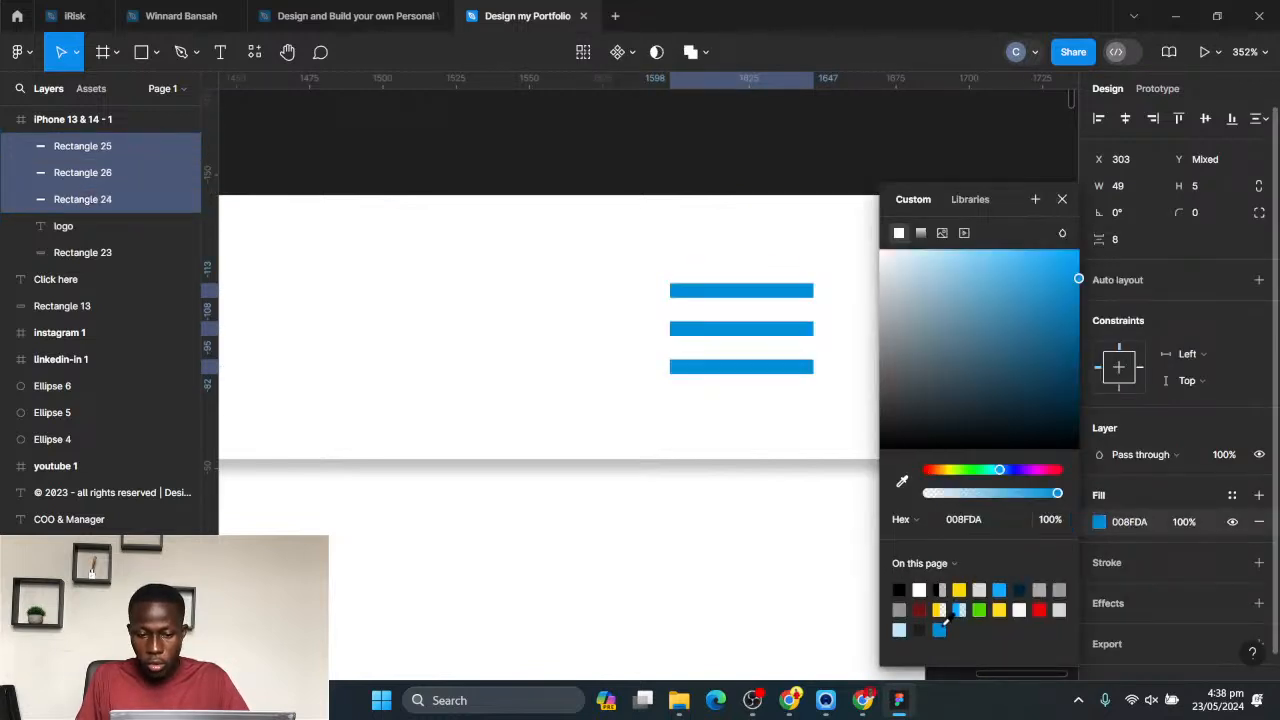
pyautogui.scroll(-5, 700, 510)
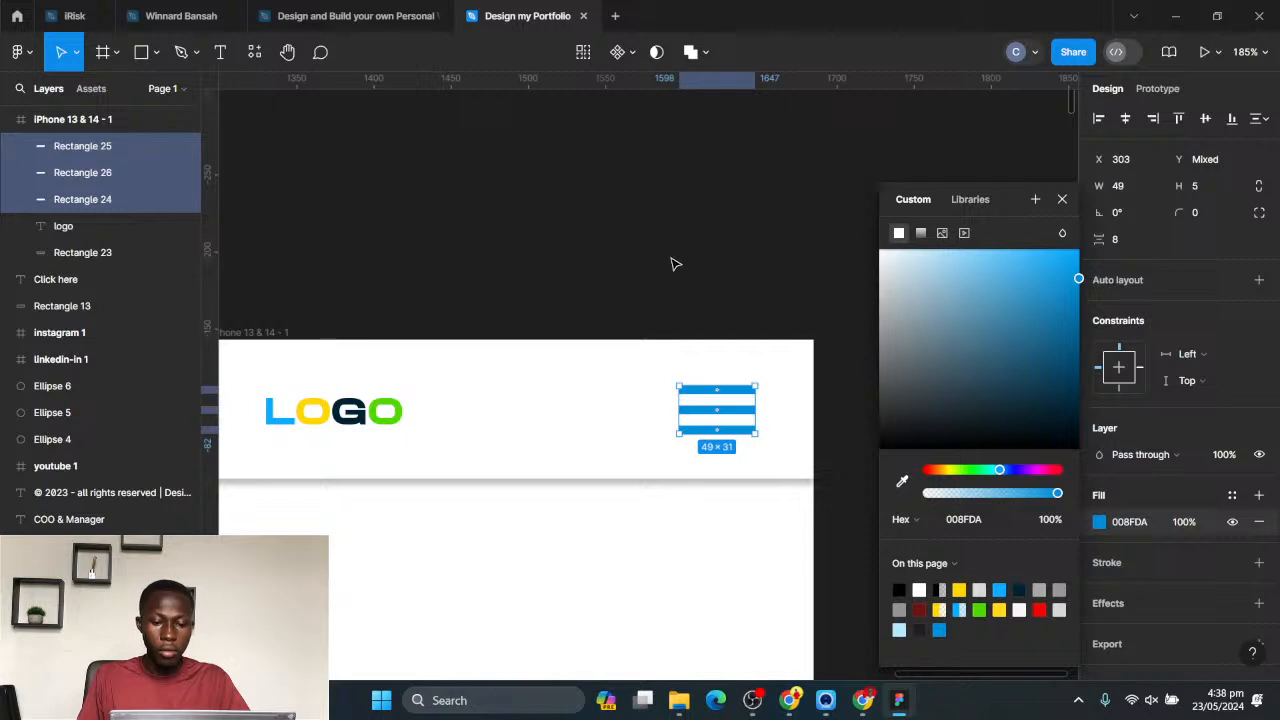
pyautogui.click(663, 337)
# - Set the height of all three menu bars in the phone header to 4
pyautogui.scroll(-6, 663, 337)
pyautogui.scroll(8, 707, 374)
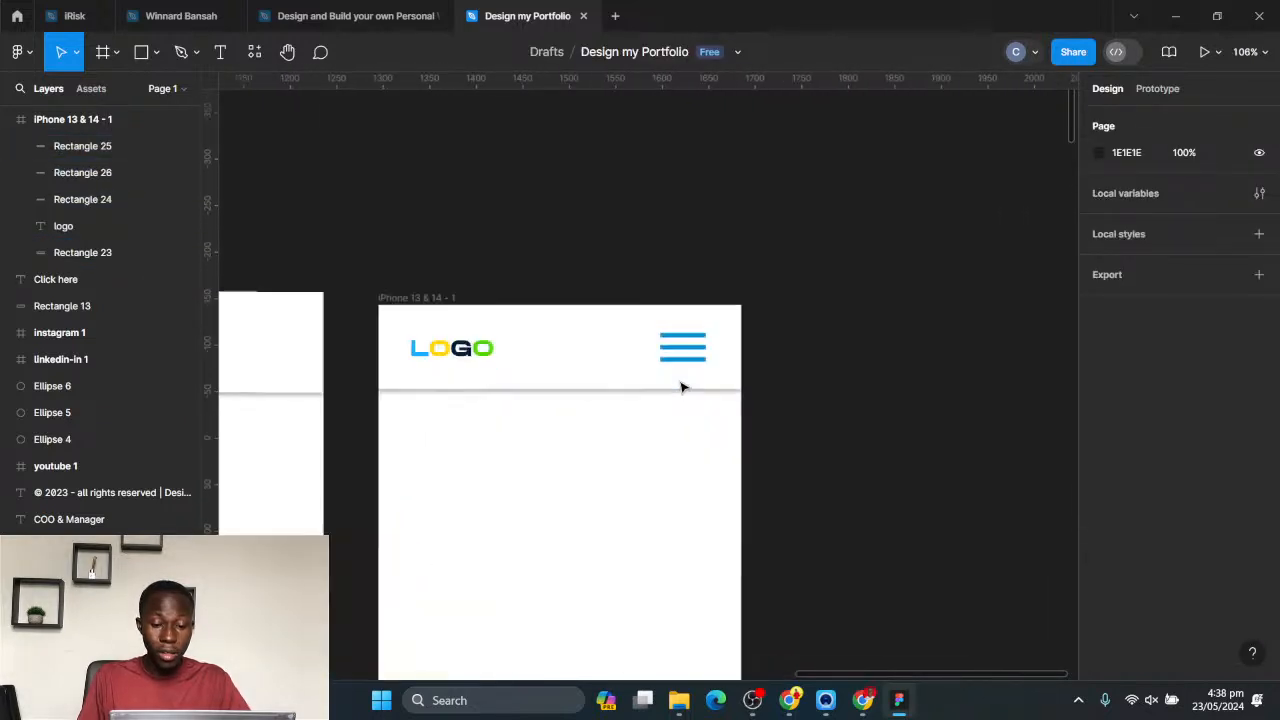
pyautogui.click(731, 288)
pyautogui.keyDown('shift'); pyautogui.click(731, 322); pyautogui.keyUp('shift')
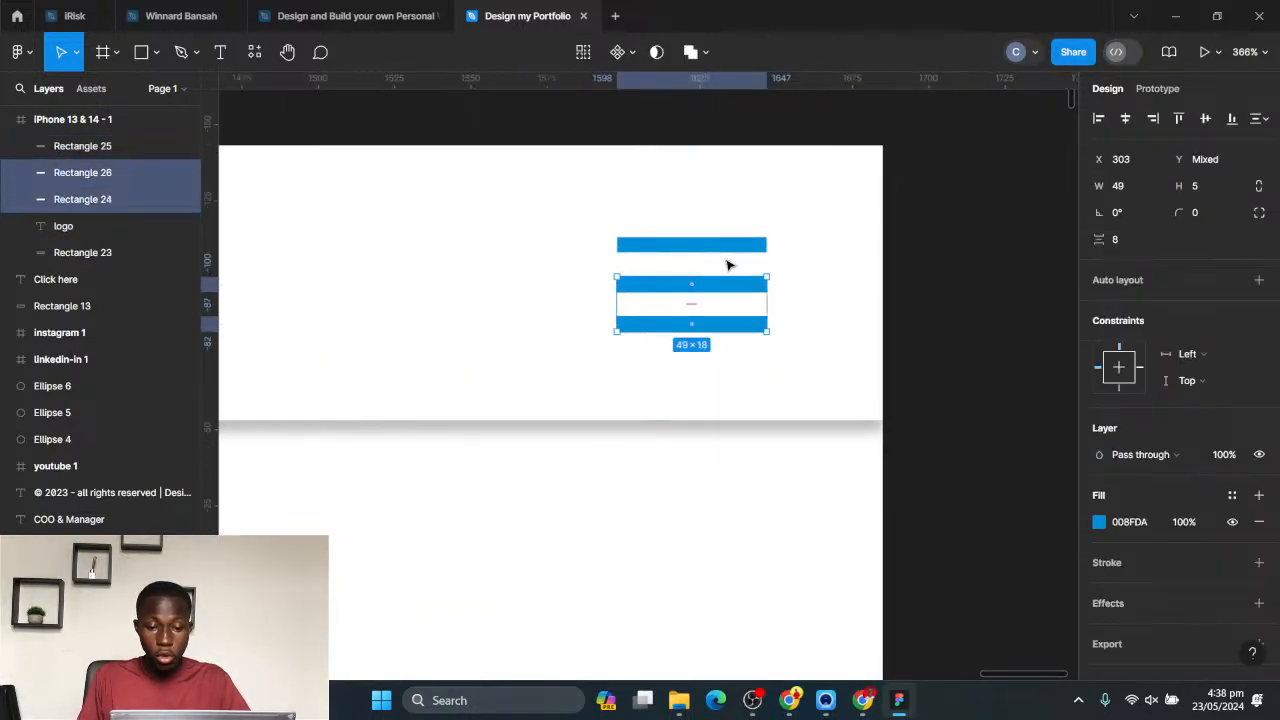
pyautogui.keyDown('shift'); pyautogui.click(727, 247); pyautogui.keyUp('shift')
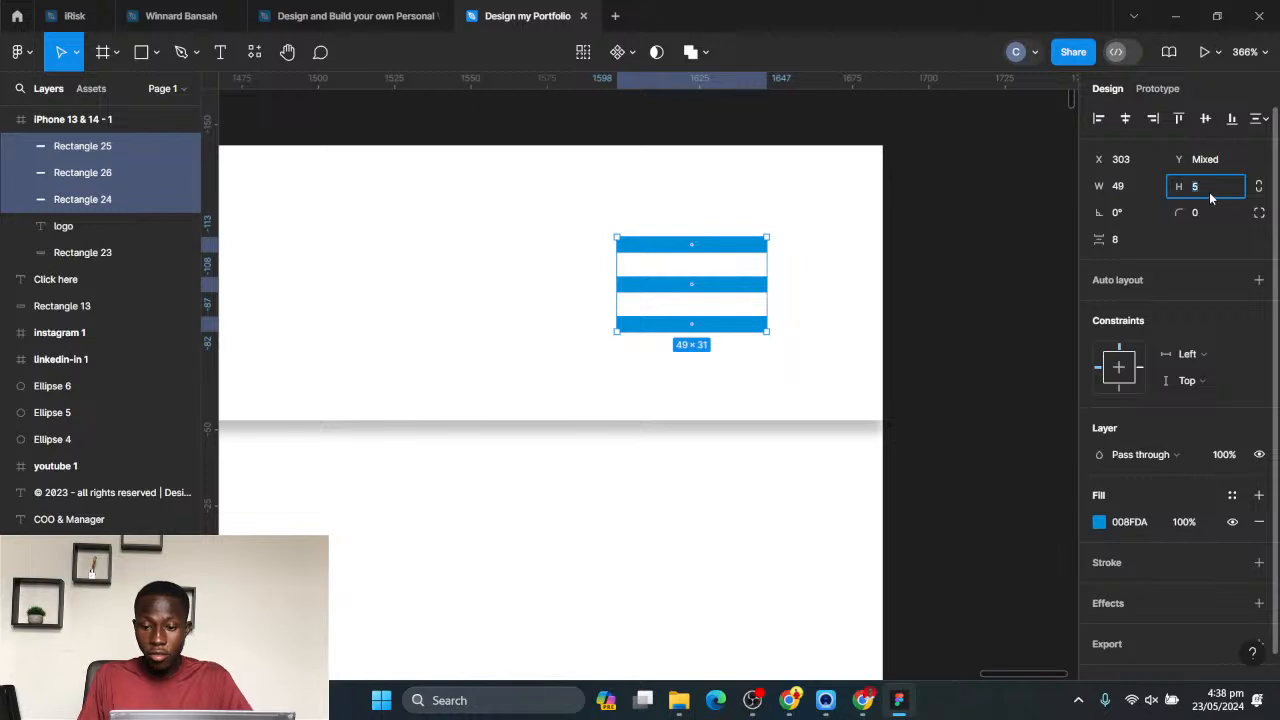
pyautogui.write('4')
pyautogui.press('Return')
pyautogui.click(930, 271)
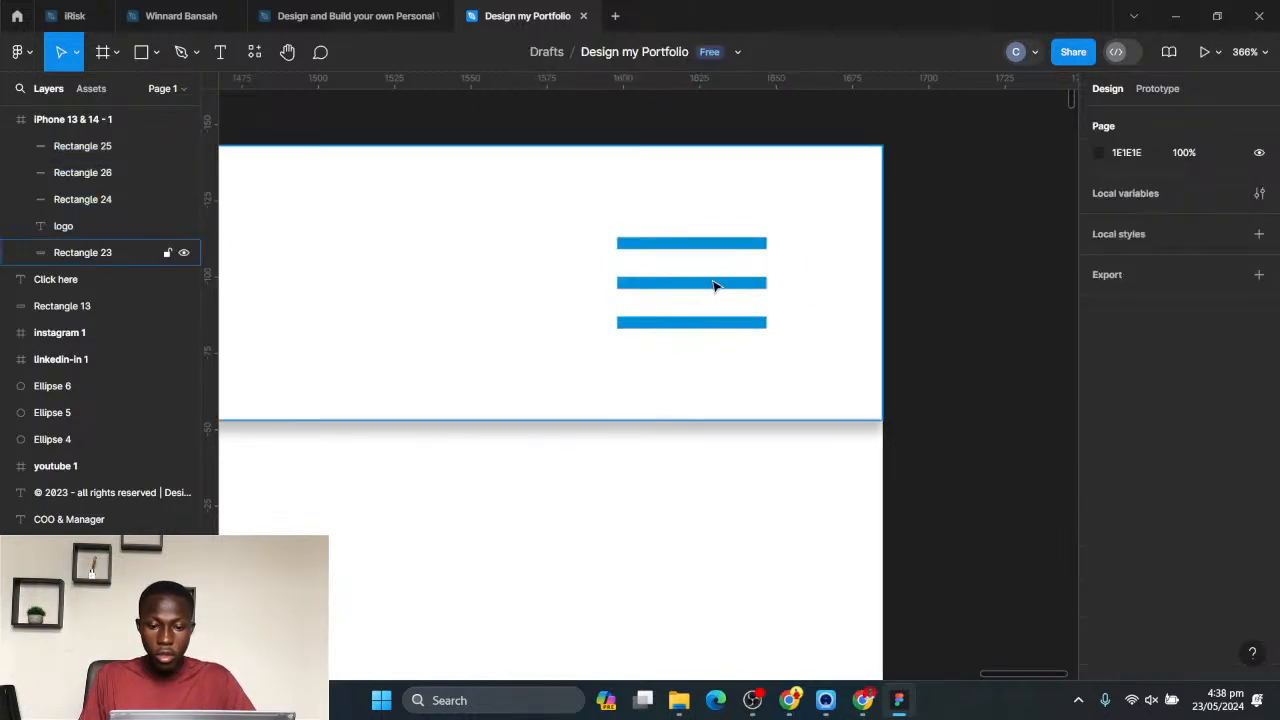
# - Narrow the three menu bars together to a width of 40, keeping their starting edge at X 303
pyautogui.click(724, 248)
pyautogui.keyDown('shift'); pyautogui.click(731, 288); pyautogui.keyUp('shift')
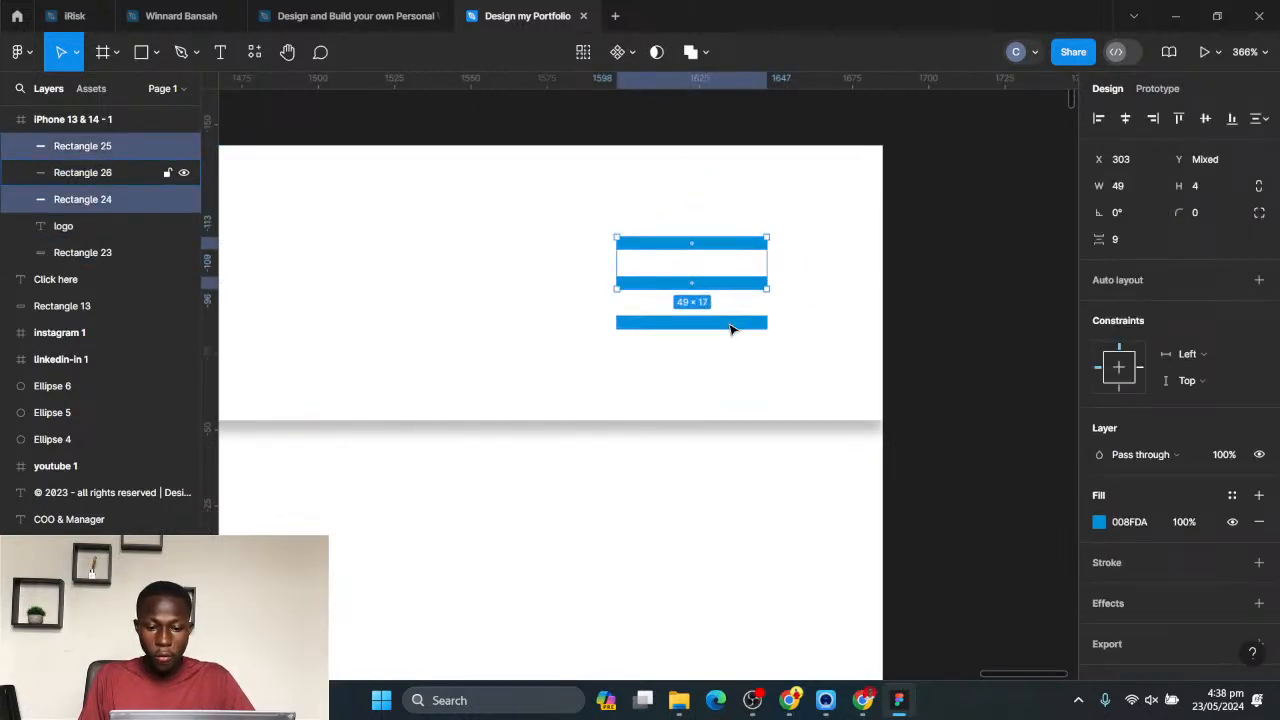
pyautogui.keyDown('shift'); pyautogui.click(731, 322); pyautogui.keyUp('shift')
pyautogui.moveTo(766, 279); pyautogui.dragTo(743, 275)
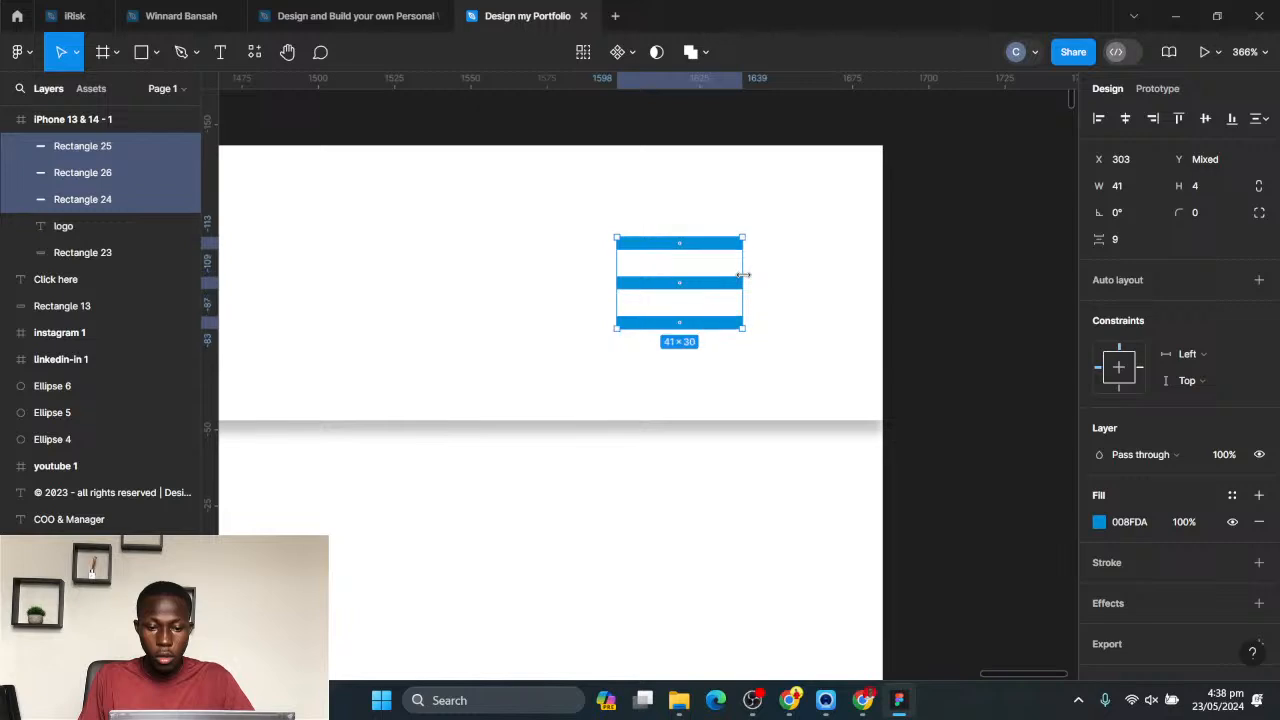
pyautogui.scroll(-10, 749, 280)
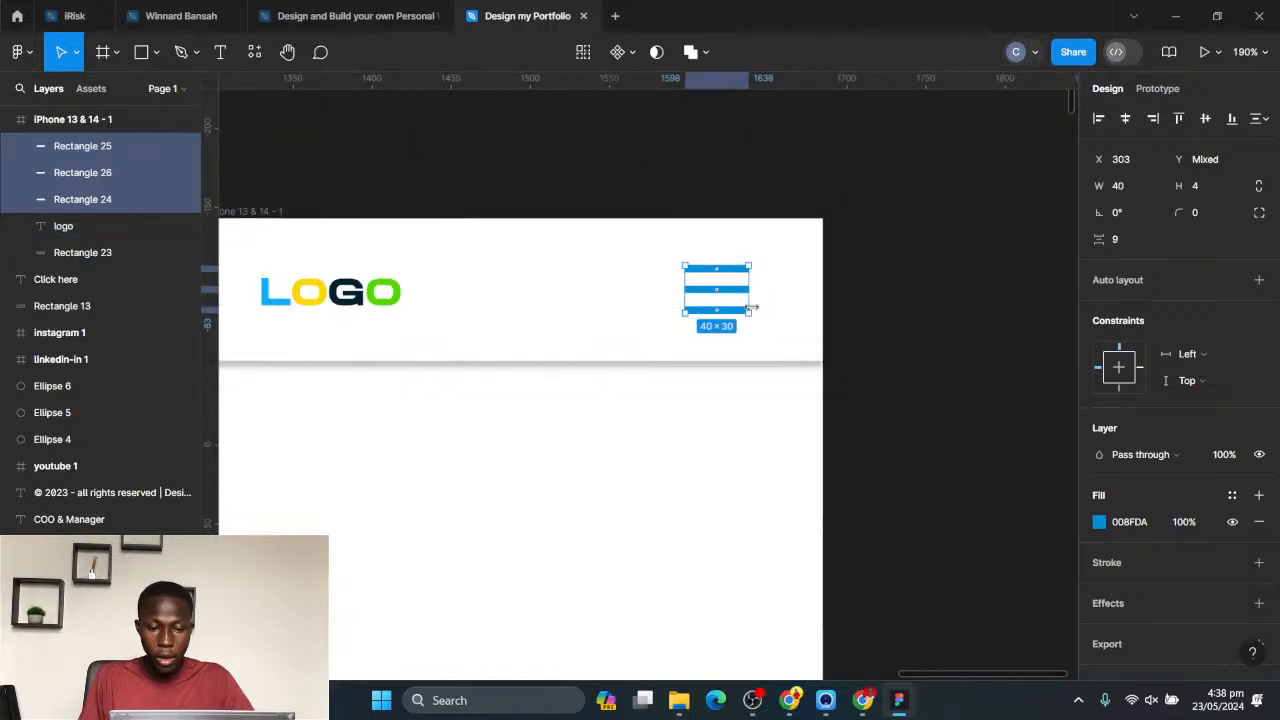
pyautogui.press('Escape')
# - Add a layout grid to the iPhone 13 & 14 frame and change its type to Columns
pyautogui.click(440, 247)
pyautogui.scroll(-5, 586, 286)
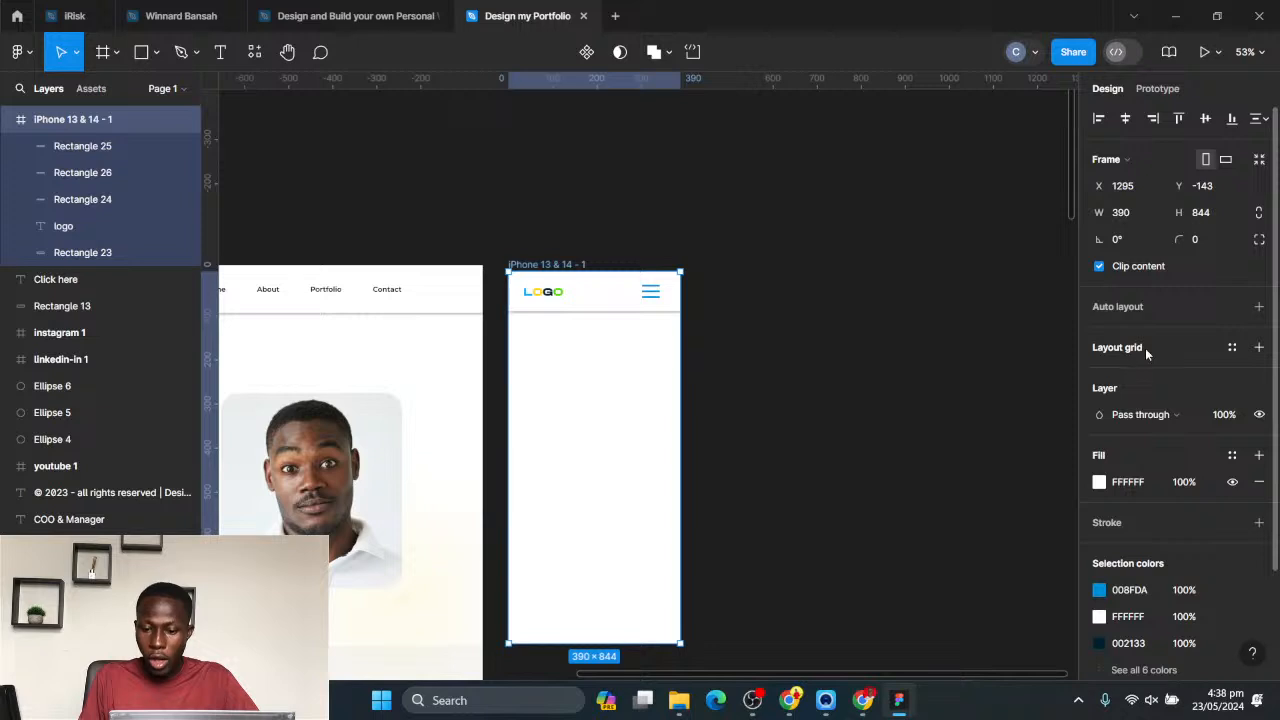
pyautogui.click(1145, 348)
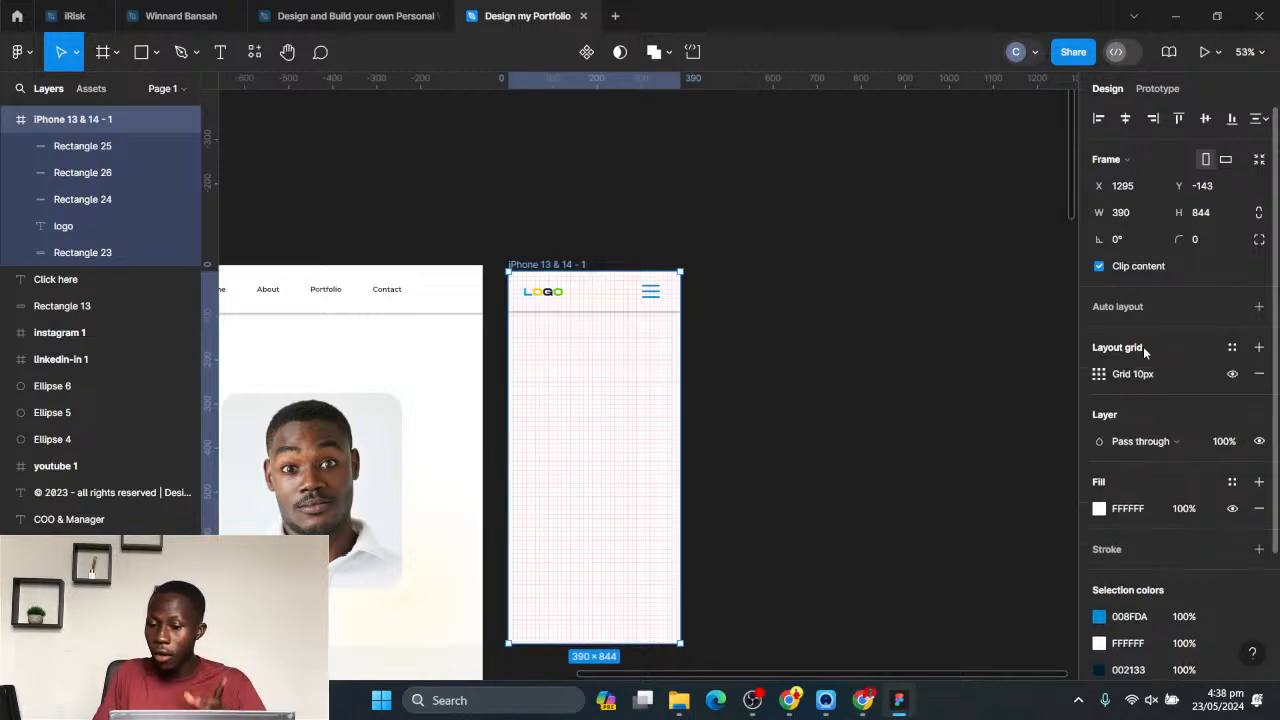
pyautogui.click(1099, 375)
pyautogui.click(905, 377)
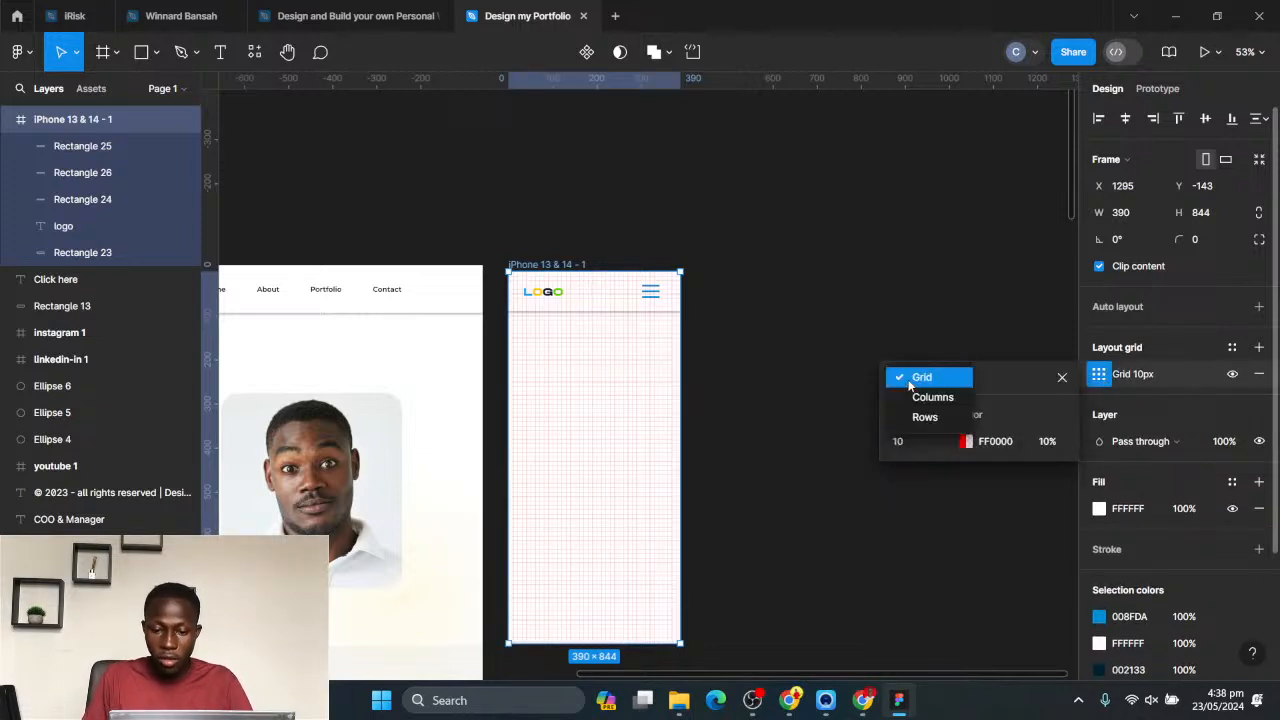
pyautogui.click(920, 398)
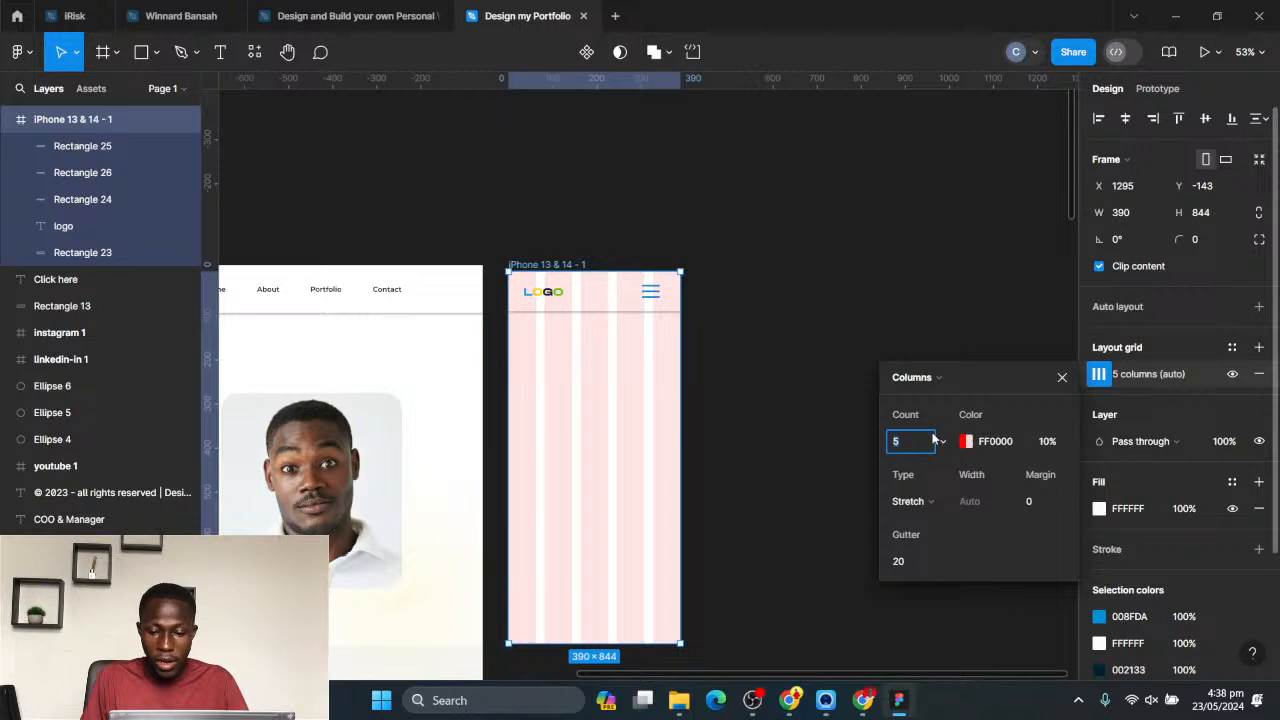
# - Set the phone frame's column count to 8
pyautogui.press('Up')
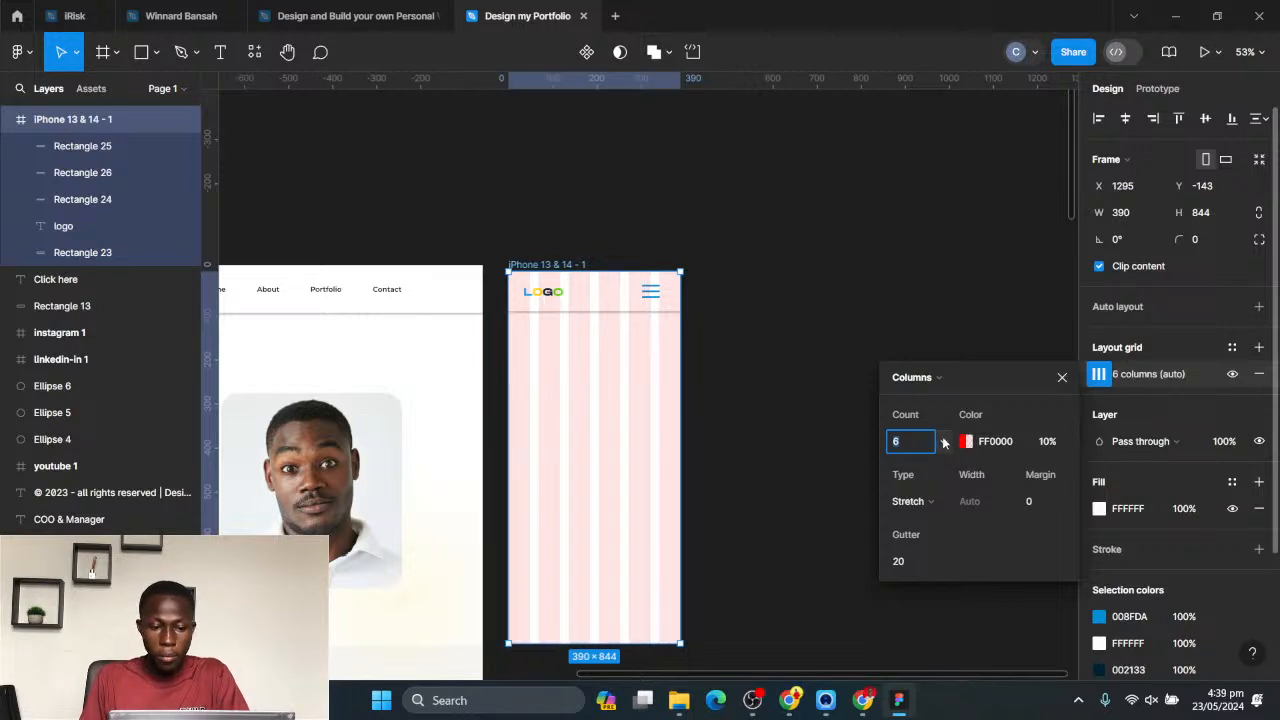
pyautogui.press('Up')
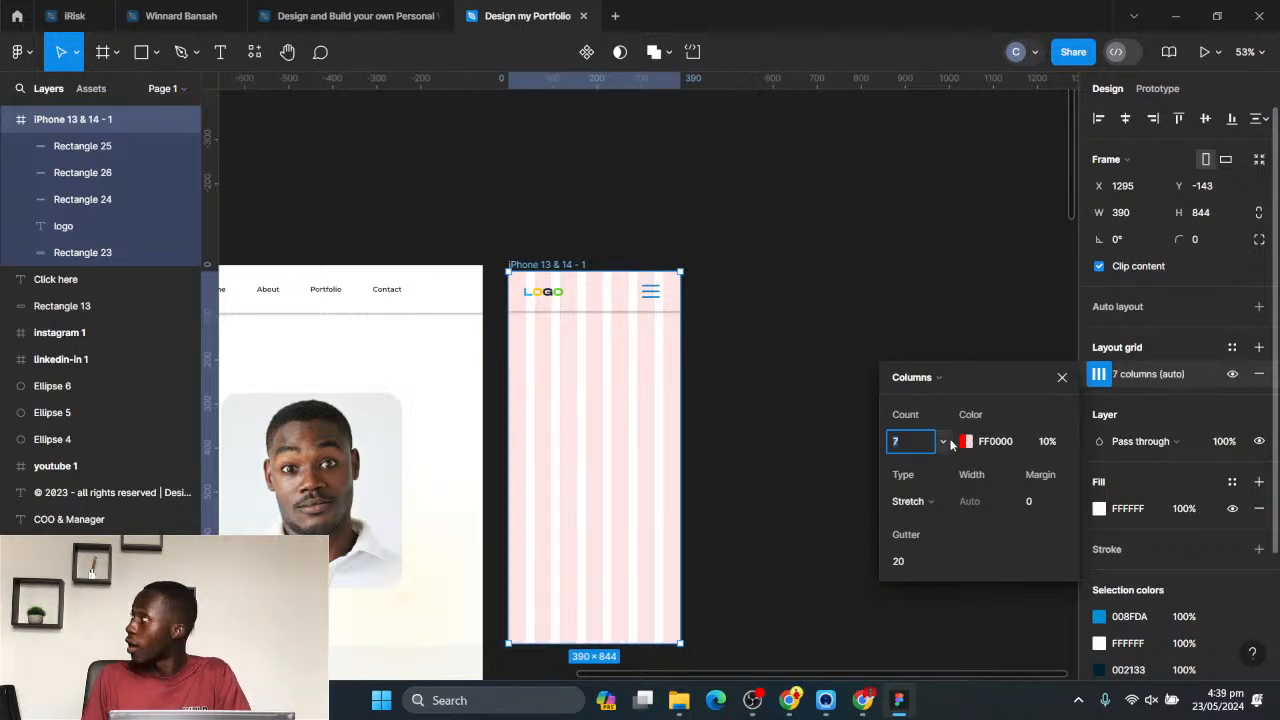
pyautogui.press('Down')
pyautogui.press('Down')
pyautogui.press('Down')
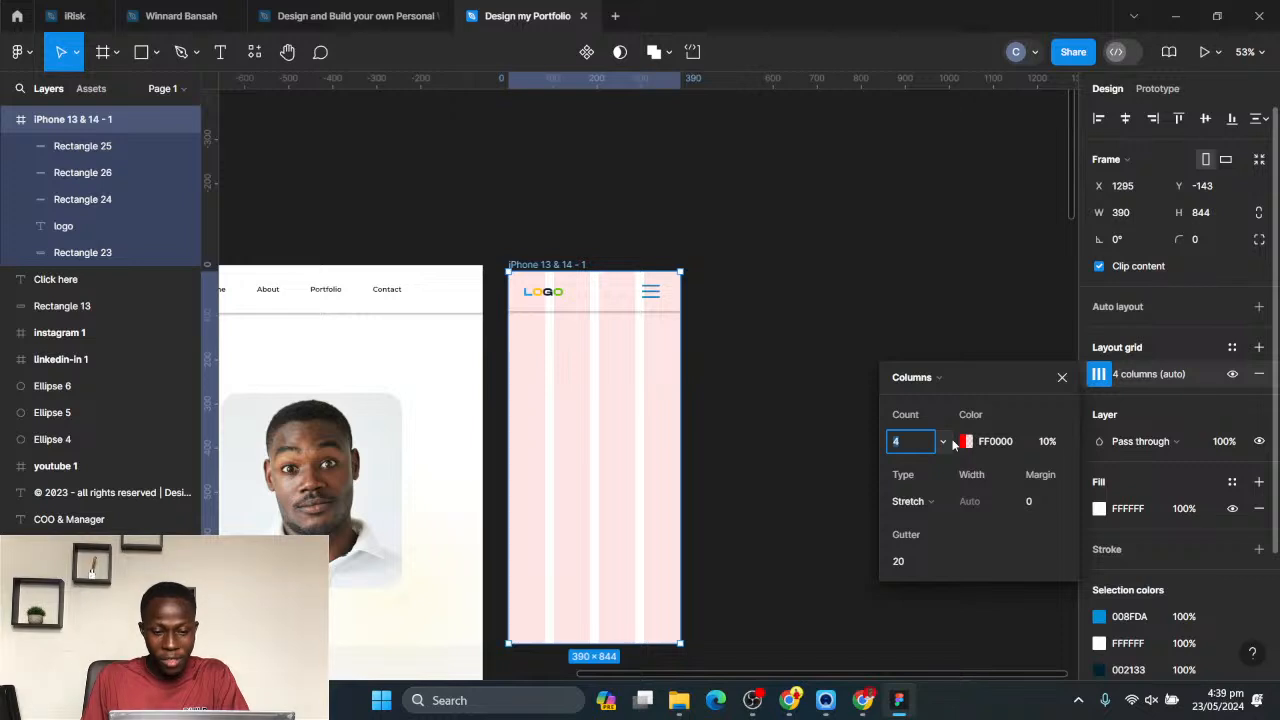
pyautogui.press('Up')
pyautogui.press('Up')
pyautogui.press('Up')
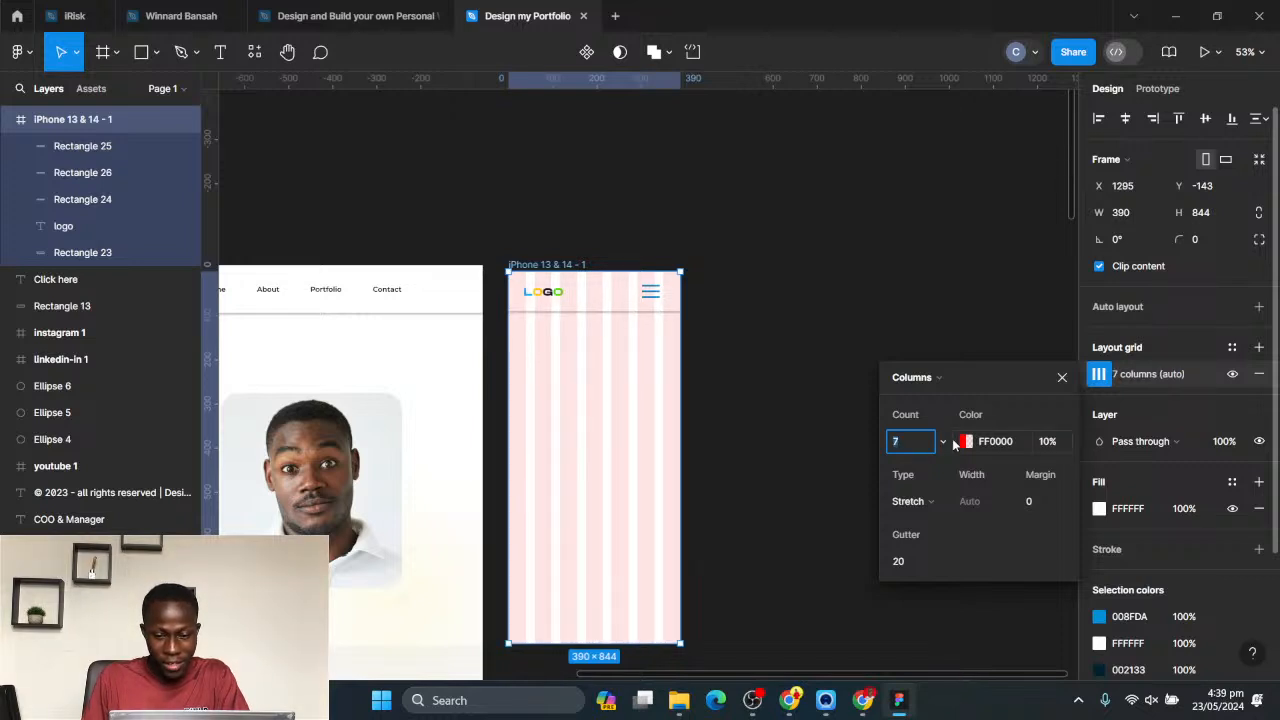
pyautogui.press('Up')
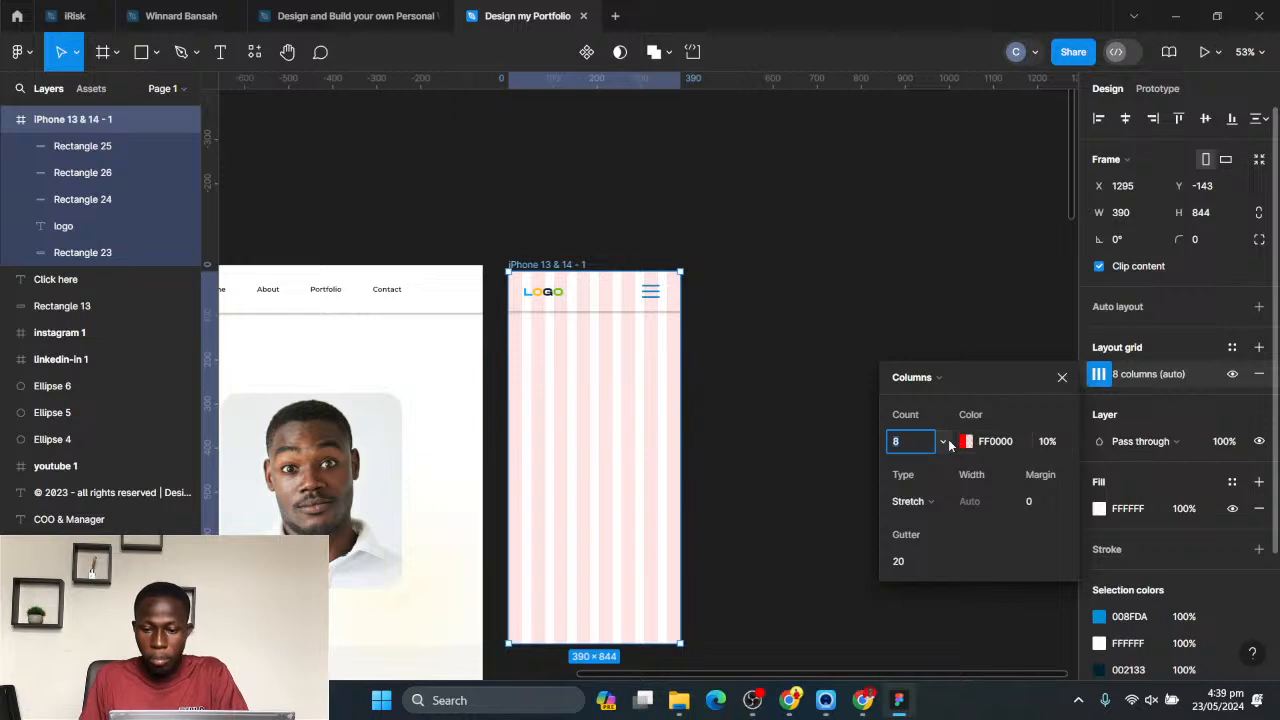
pyautogui.press('Return')
pyautogui.press('Escape')
# - Tighten the menu icon by moving its lowest bar up to Y 54 and its highest bar down to Y 32
pyautogui.scroll(5, 650, 270)
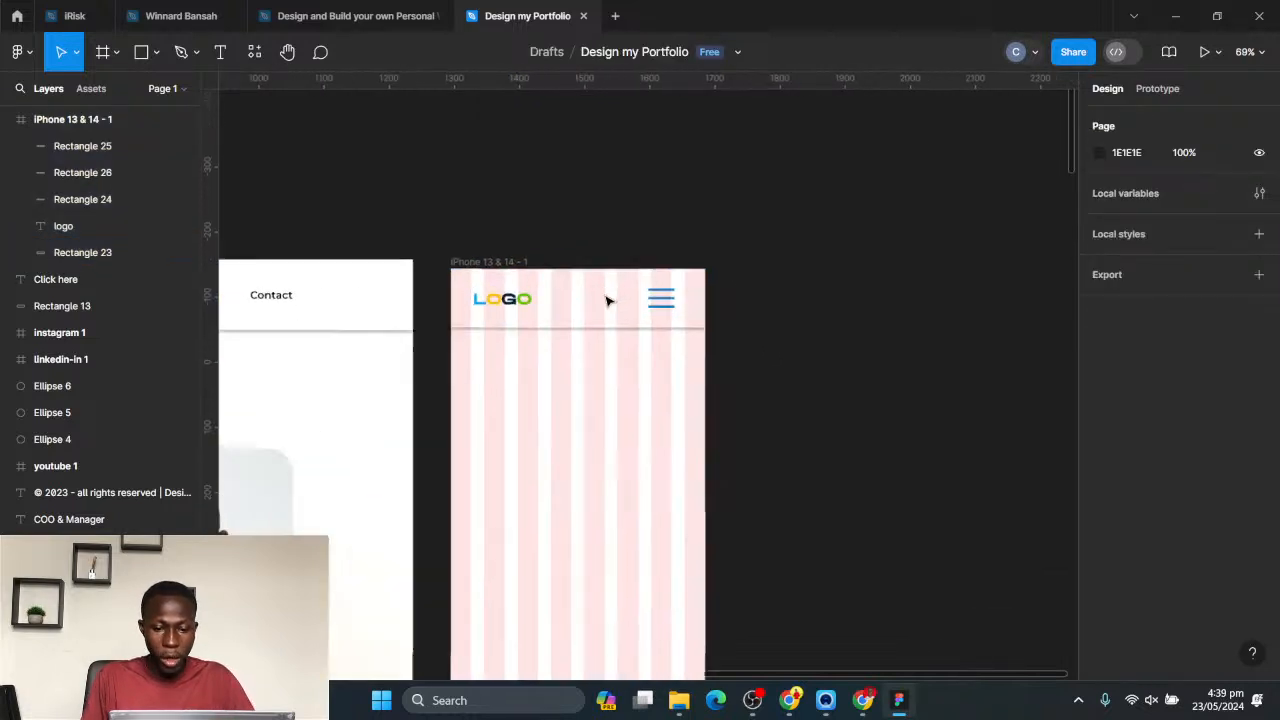
pyautogui.scroll(2, 745, 320)
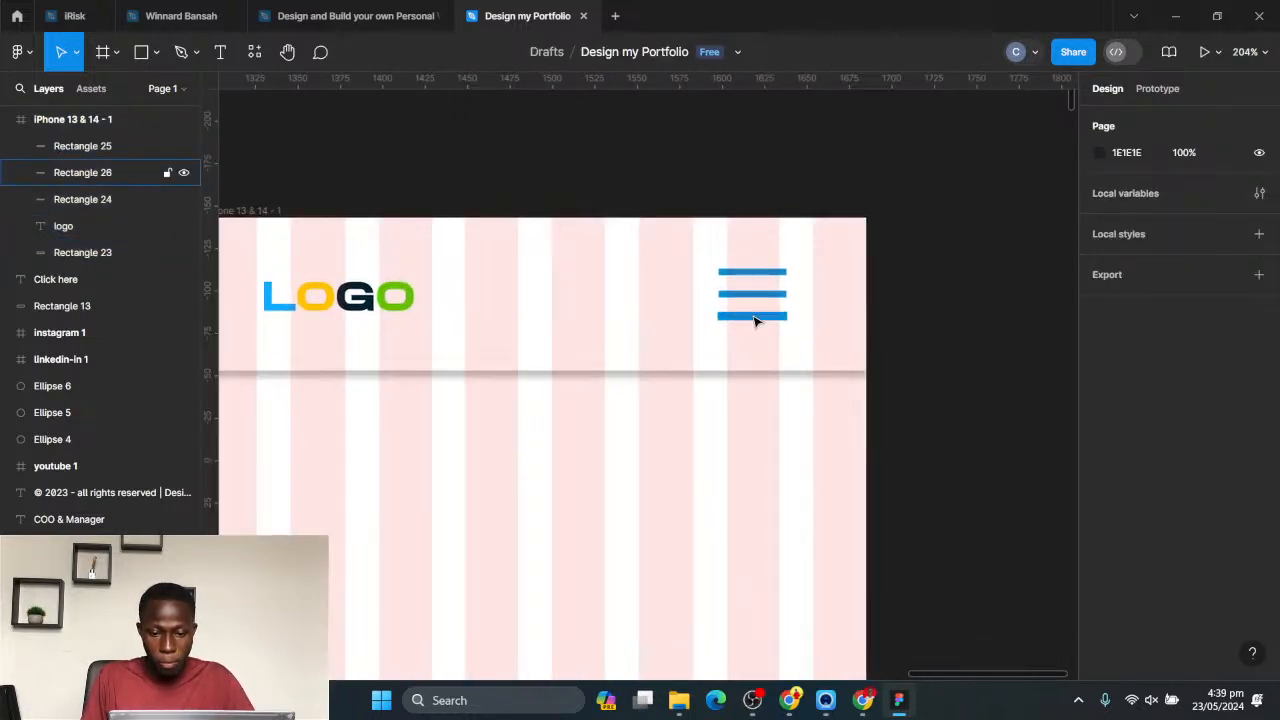
pyautogui.click(747, 316)
pyautogui.click(764, 265)
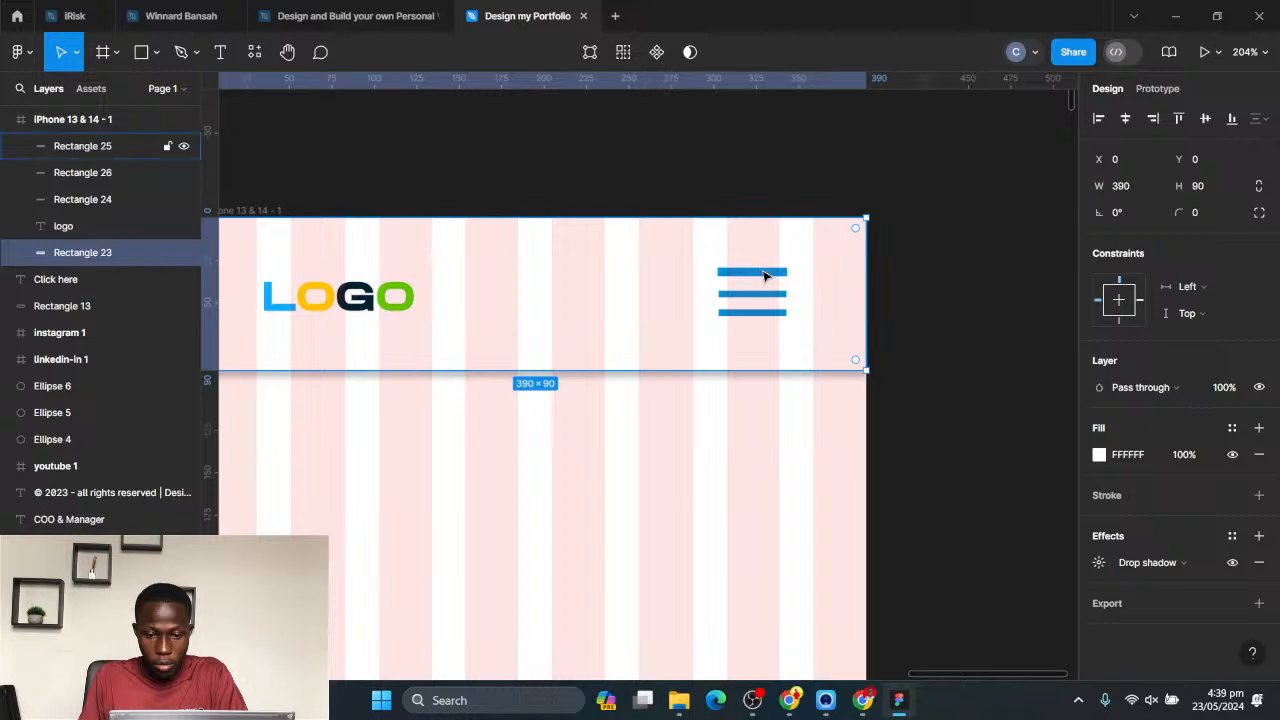
pyautogui.moveTo(764, 276); pyautogui.dragTo(764, 275)
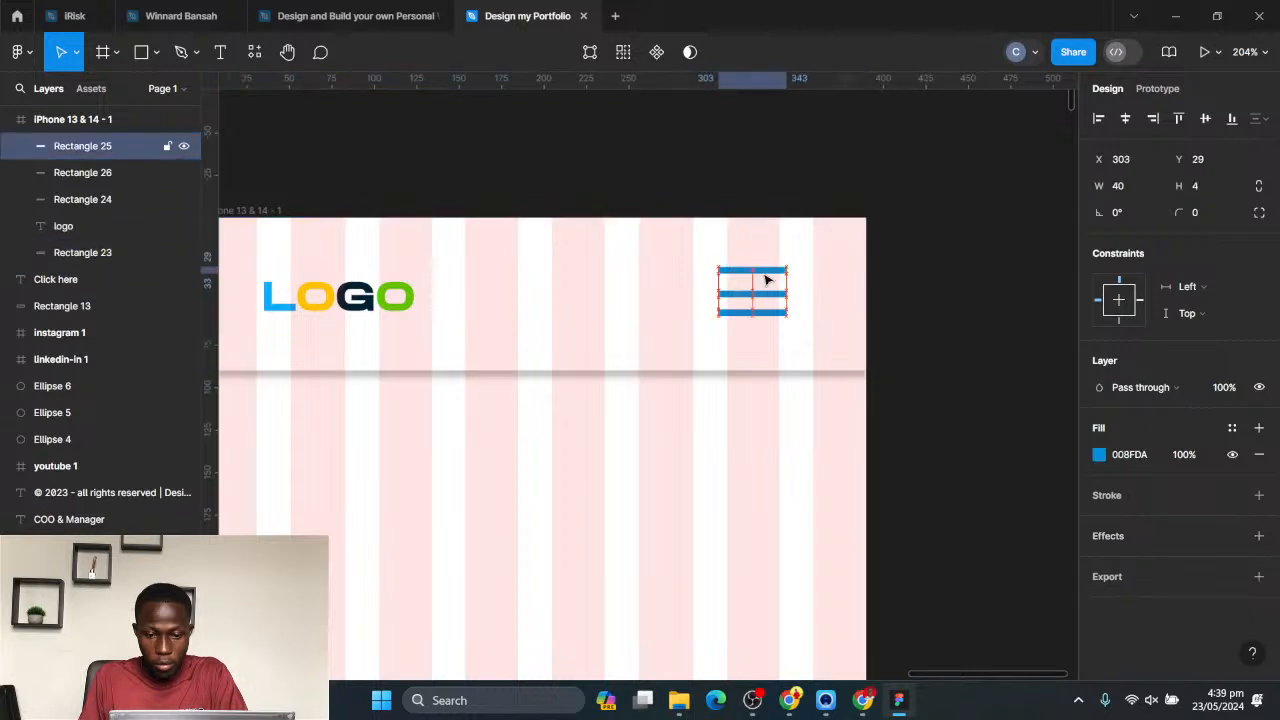
pyautogui.click(923, 317)
pyautogui.scroll(-1, 414, 323)
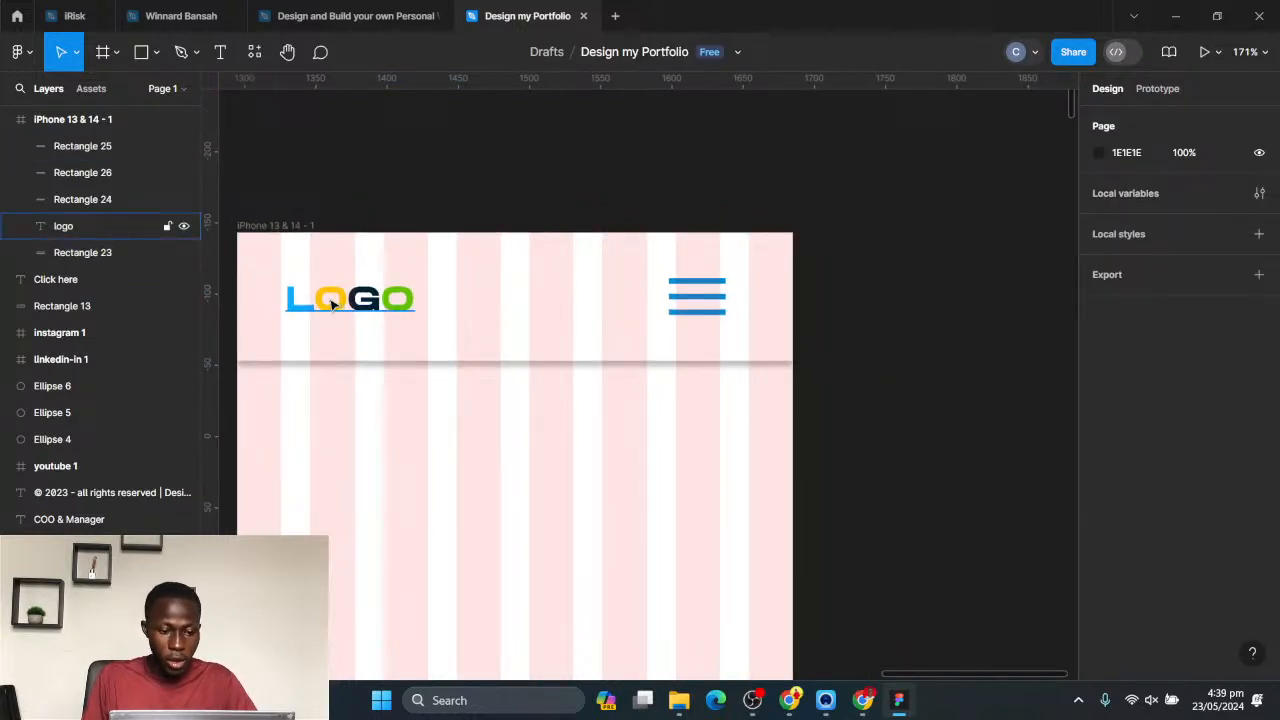
# - Shift the phone logo left to the first grid column's inner edge, and group the three menu bars and move them to X 319
pyautogui.moveTo(333, 304); pyautogui.dragTo(325, 303)
pyautogui.click(700, 311)
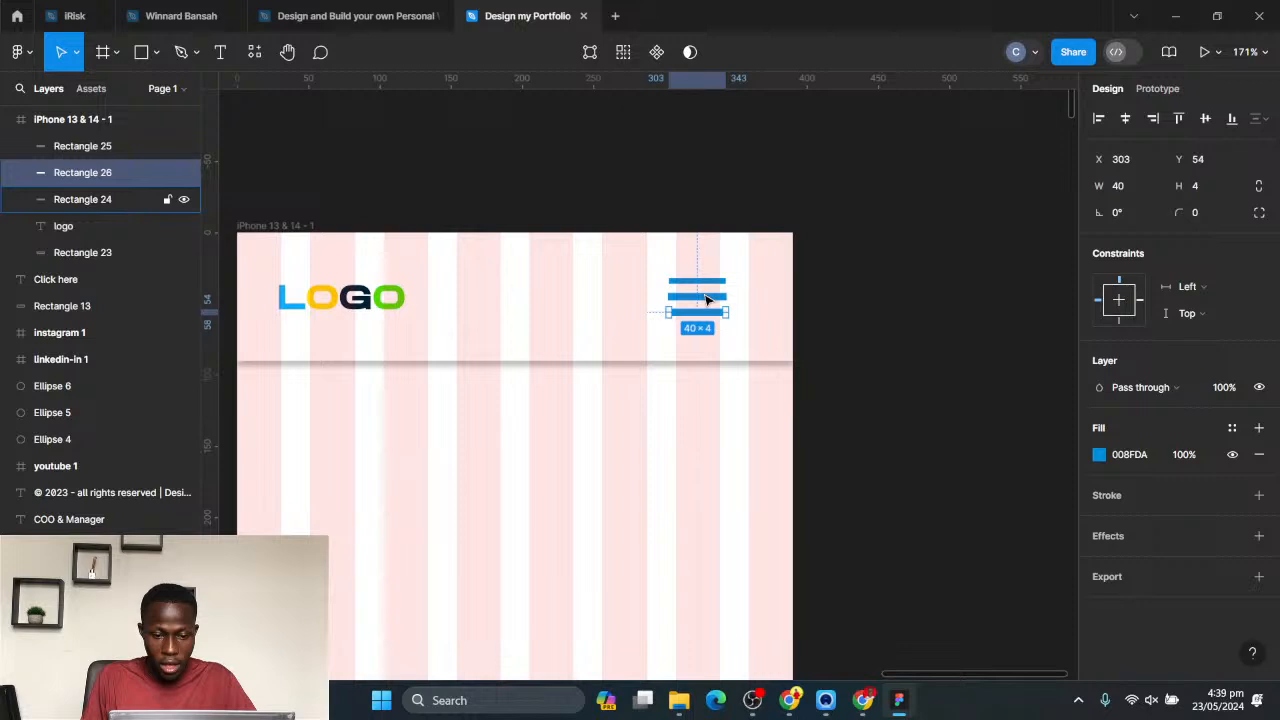
pyautogui.keyDown('shift'); pyautogui.click(706, 297); pyautogui.keyUp('shift')
pyautogui.keyDown('shift'); pyautogui.click(698, 281); pyautogui.keyUp('shift')
pyautogui.hotkey('ctrl', 'g')
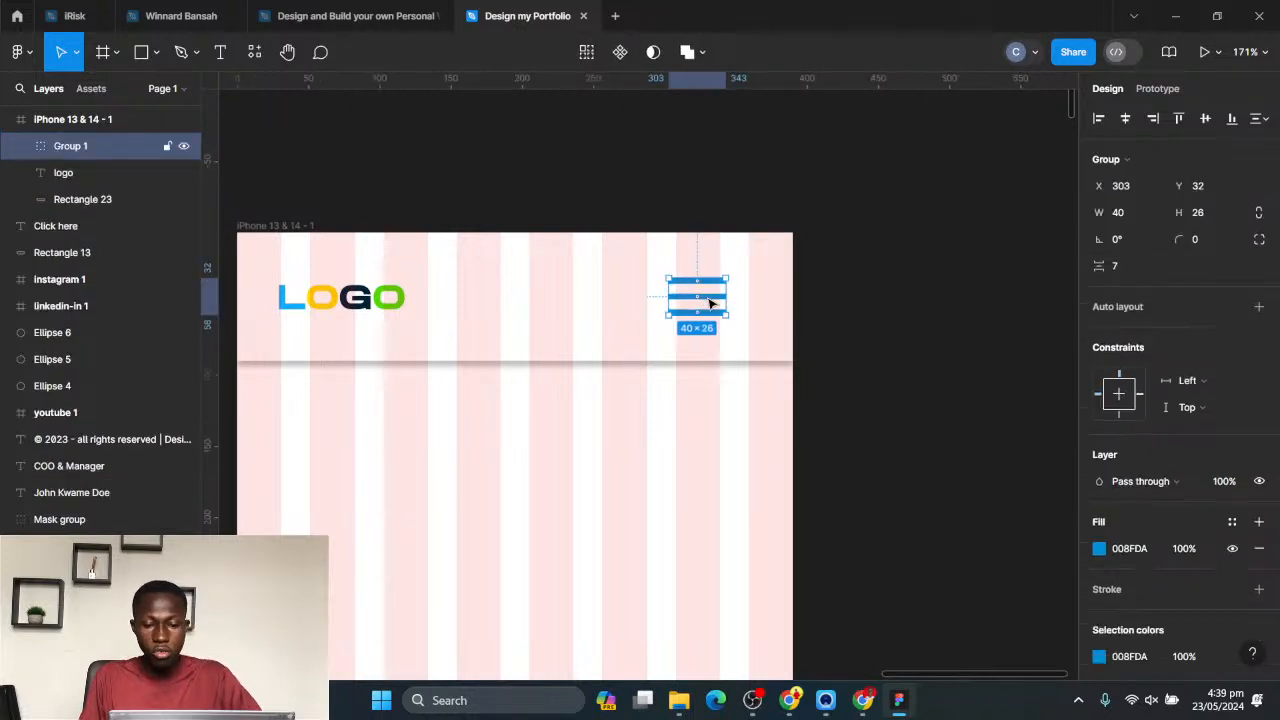
pyautogui.hotkey('shift', 'Right')
pyautogui.hotkey('shift', 'Right')
pyautogui.press('Right')
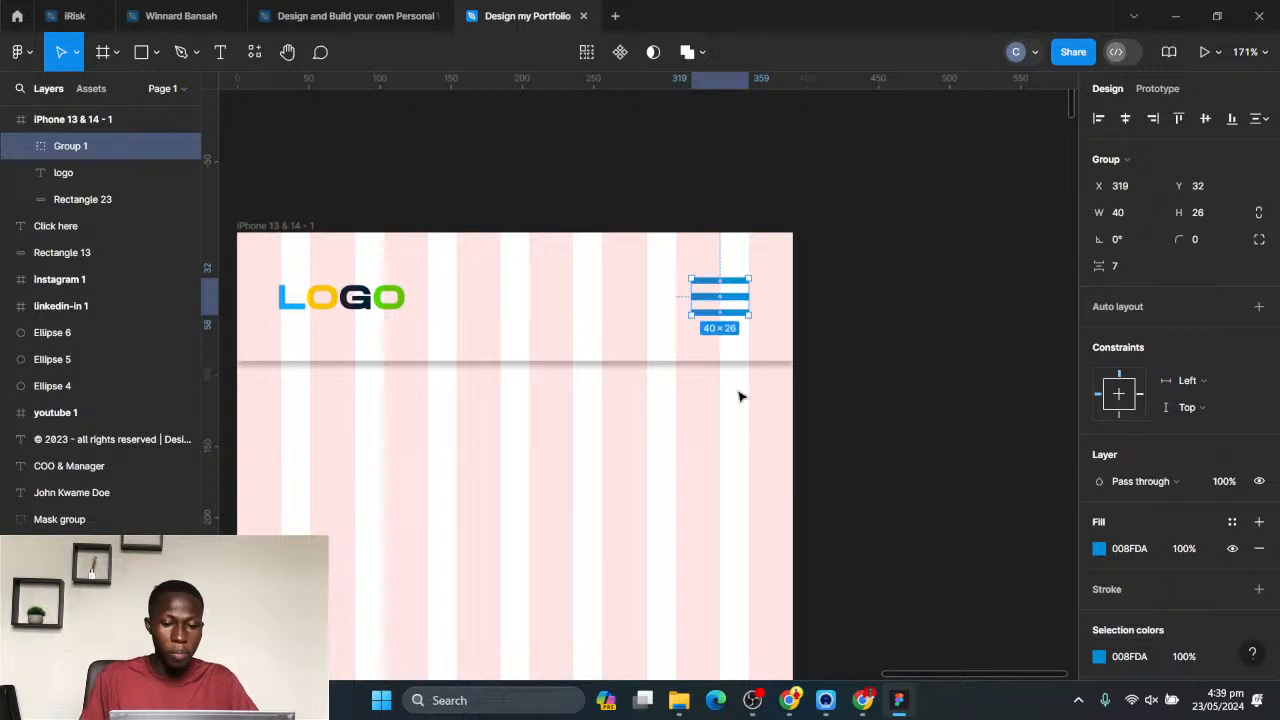
# - Copy the desktop hero's greeting, two heading lines, both buttons and blue background ellipse into the phone frame below its header
pyautogui.scroll(-6, 737, 394)
pyautogui.scroll(-2, 457, 360)
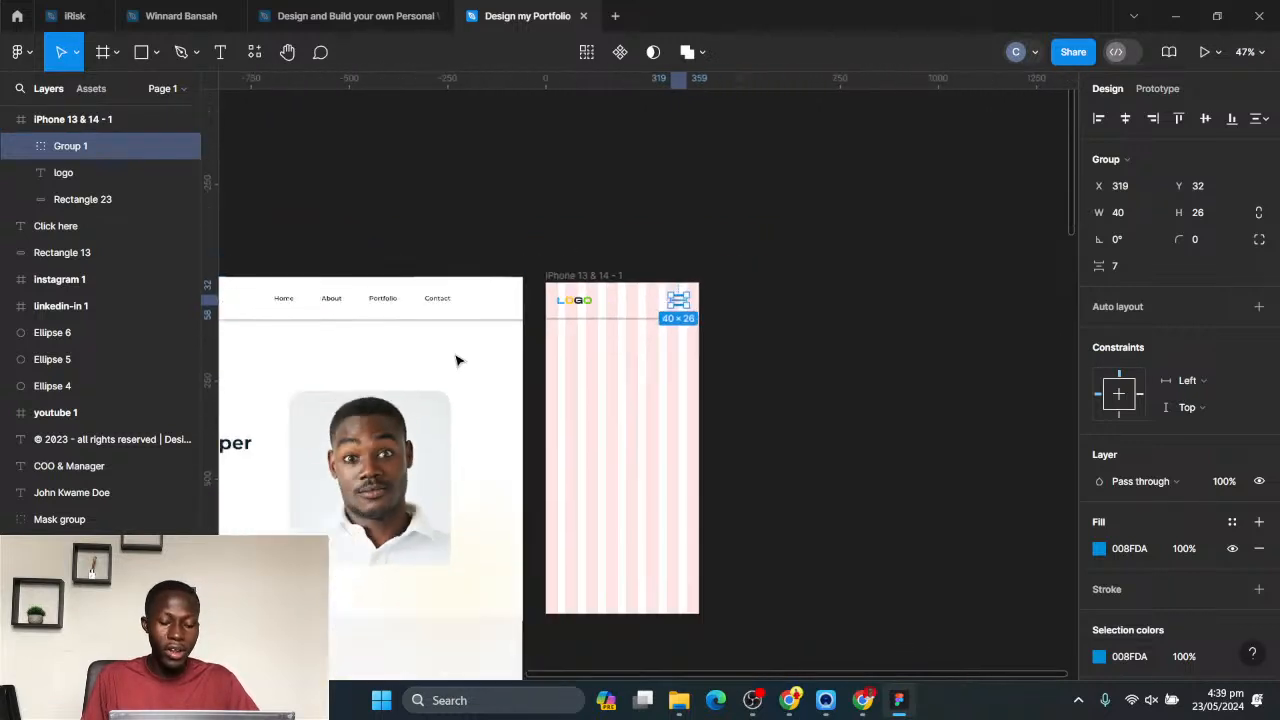
pyautogui.hscroll(-3, 466, 360)
pyautogui.scroll(-2, 466, 360)
pyautogui.scroll(-1, 400, 357)
pyautogui.moveTo(400, 357); pyautogui.dragTo(562, 331)
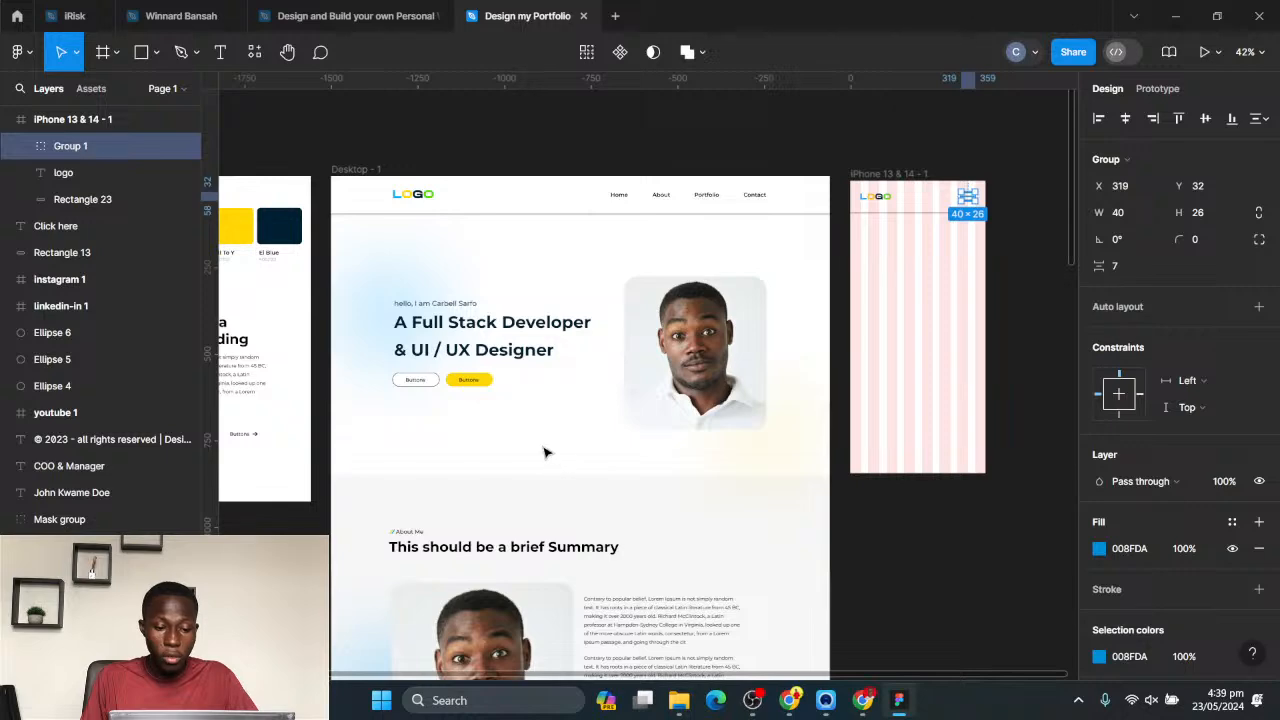
pyautogui.moveTo(550, 452); pyautogui.dragTo(370, 279)
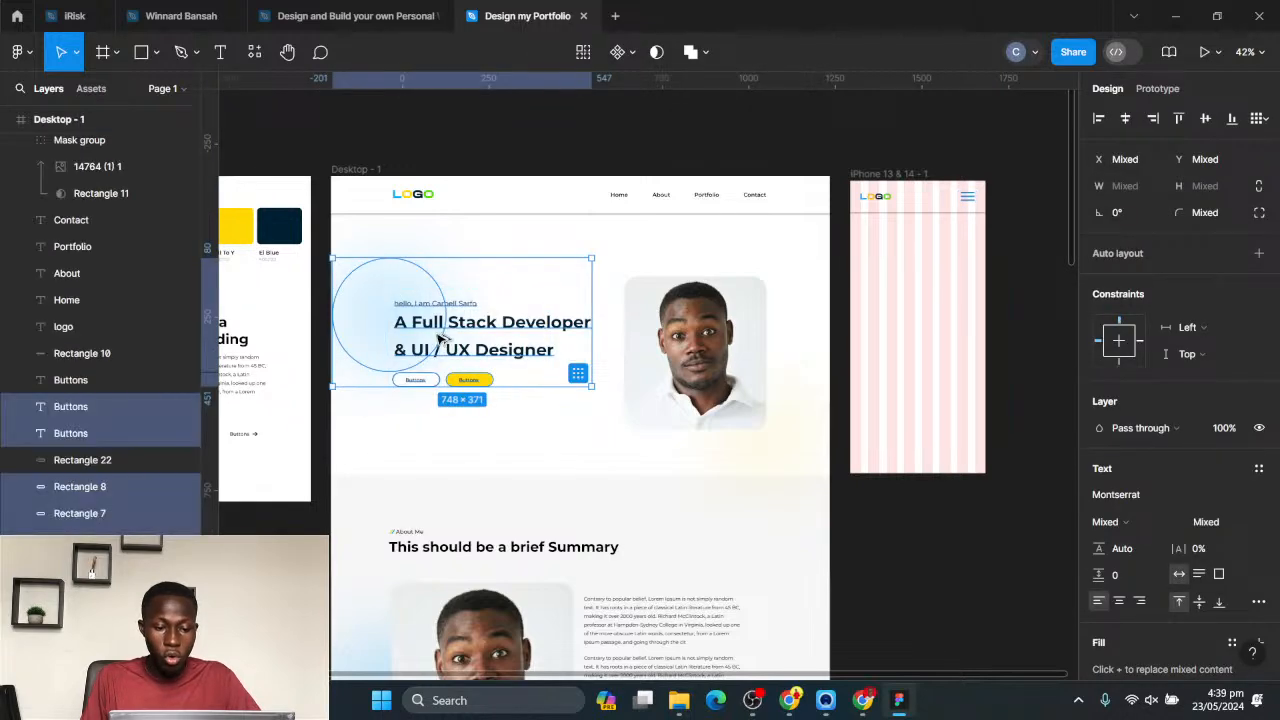
pyautogui.keyDown('alt'); pyautogui.moveTo(438, 326); pyautogui.dragTo(922, 281); pyautogui.keyUp('alt')
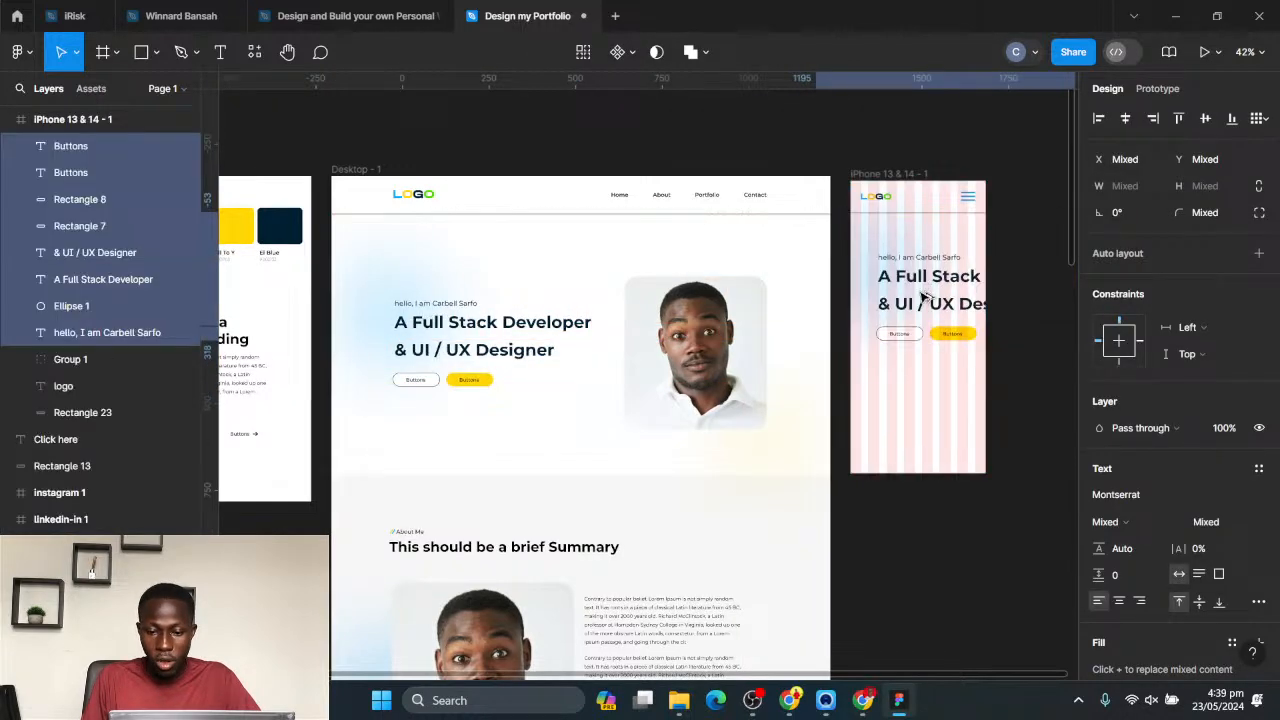
# - Set the font size of both hero heading lines in the phone frame to 24
pyautogui.moveTo(830, 344); pyautogui.dragTo(663, 400)
pyautogui.scroll(5, 955, 354)
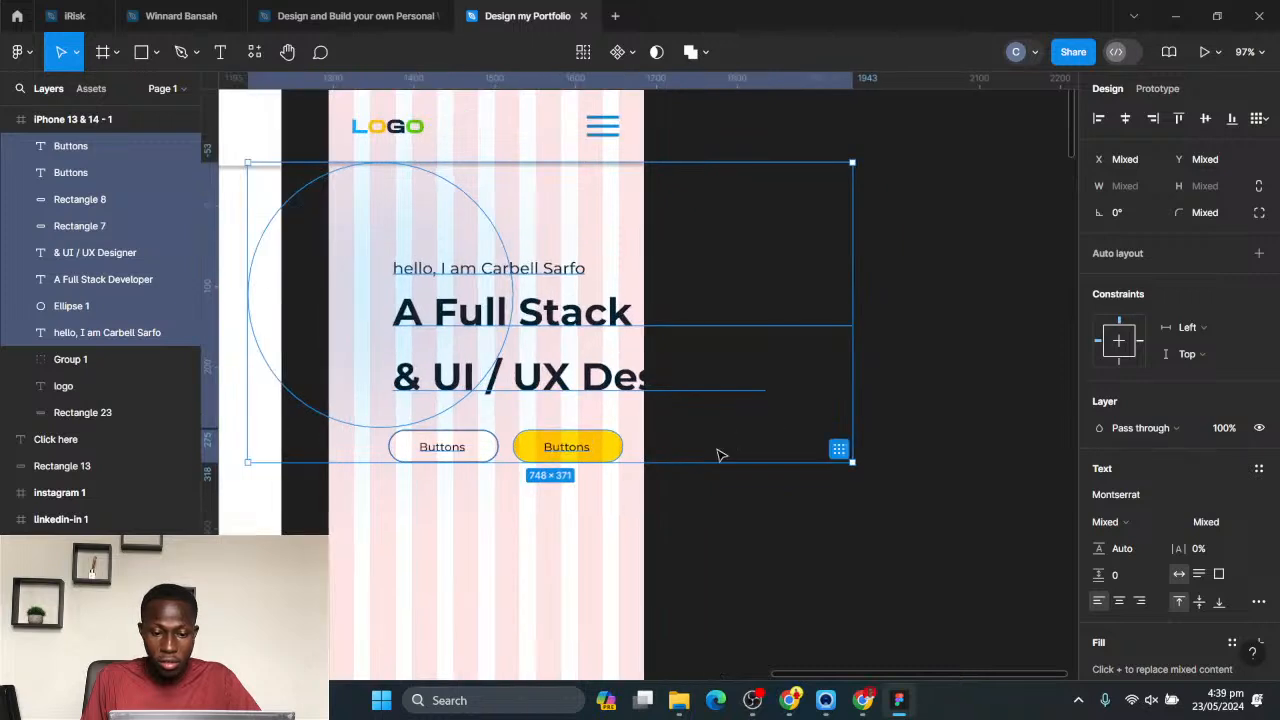
pyautogui.click(551, 489)
pyautogui.click(95, 252)
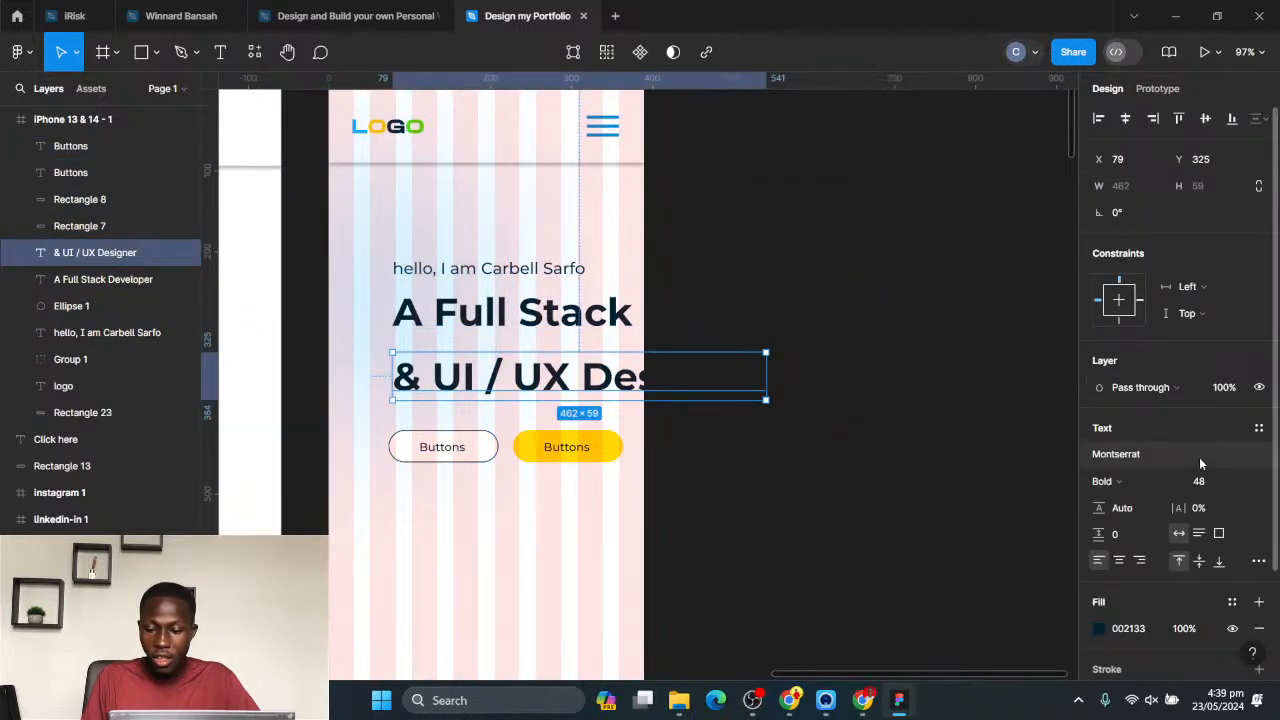
pyautogui.click(1246, 484)
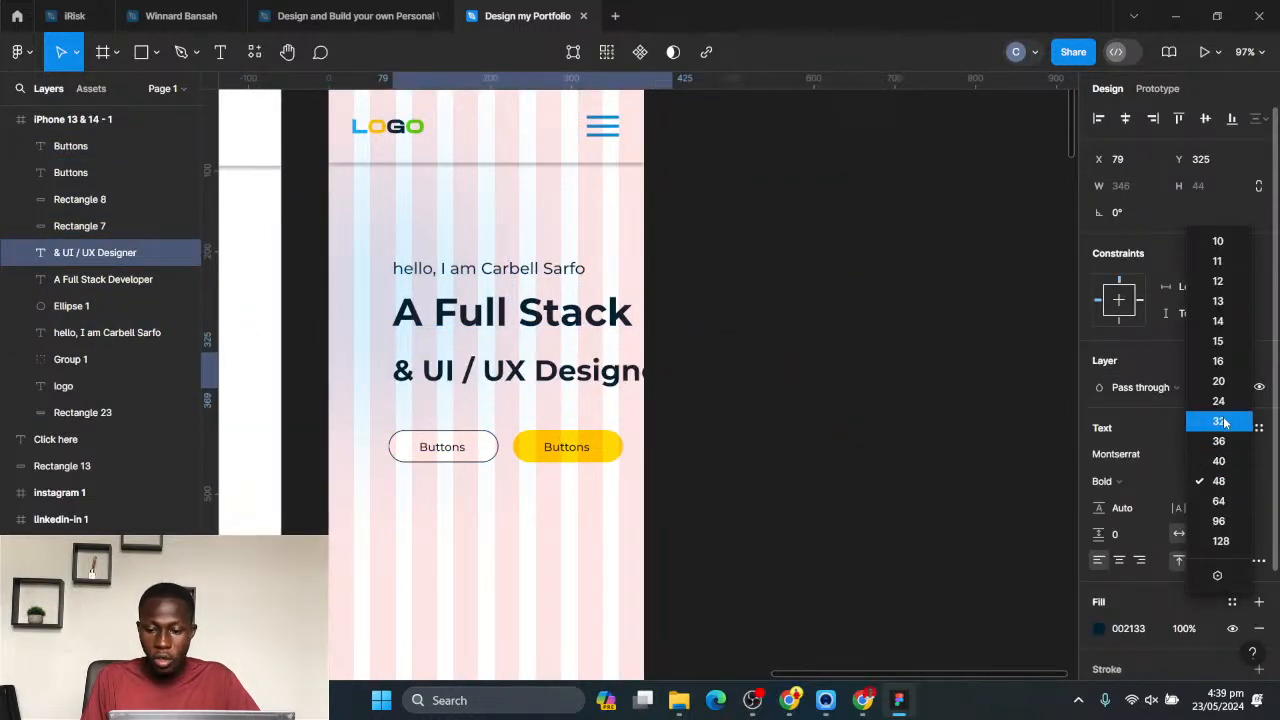
pyautogui.click(1218, 421)
pyautogui.click(551, 318)
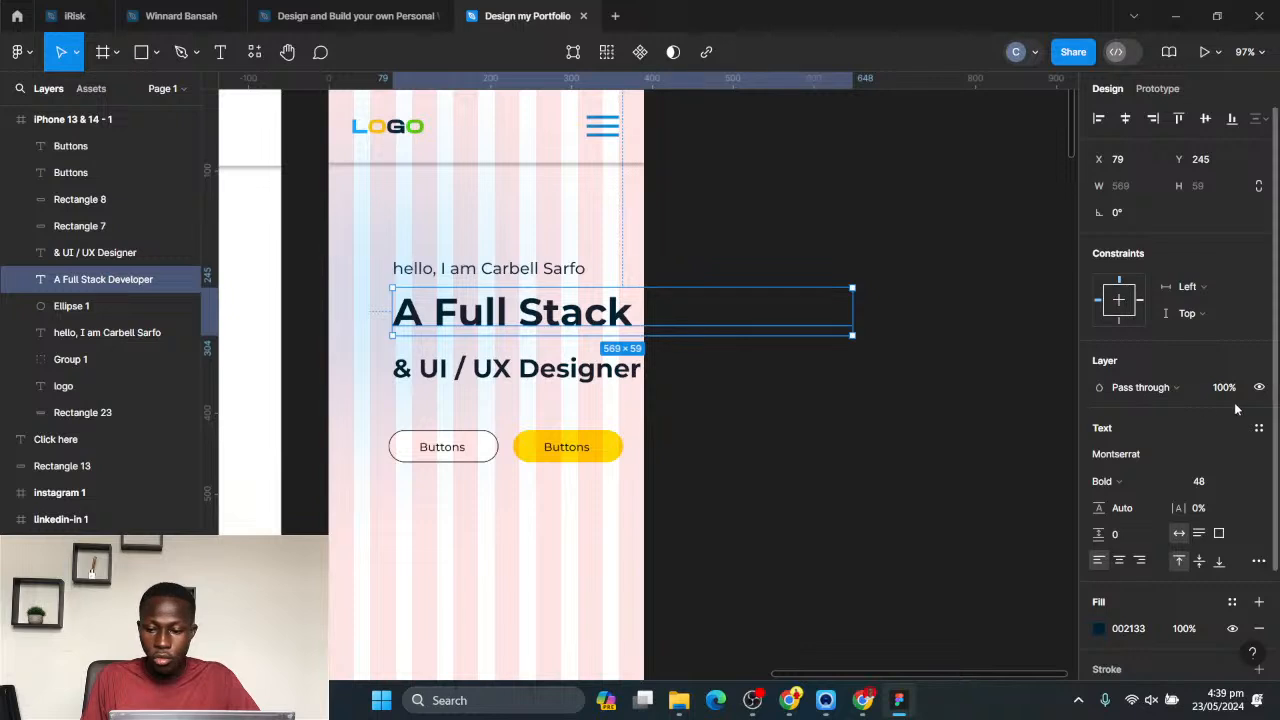
pyautogui.click(1246, 484)
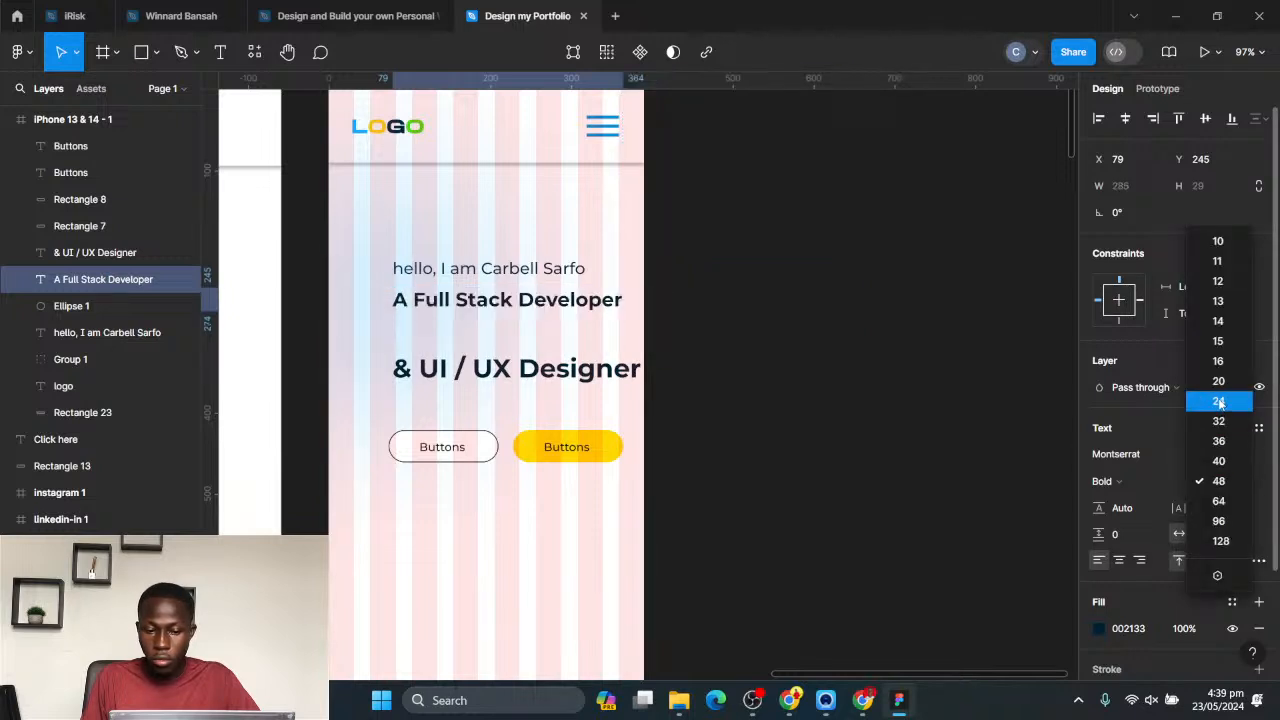
pyautogui.click(1218, 401)
pyautogui.click(537, 370)
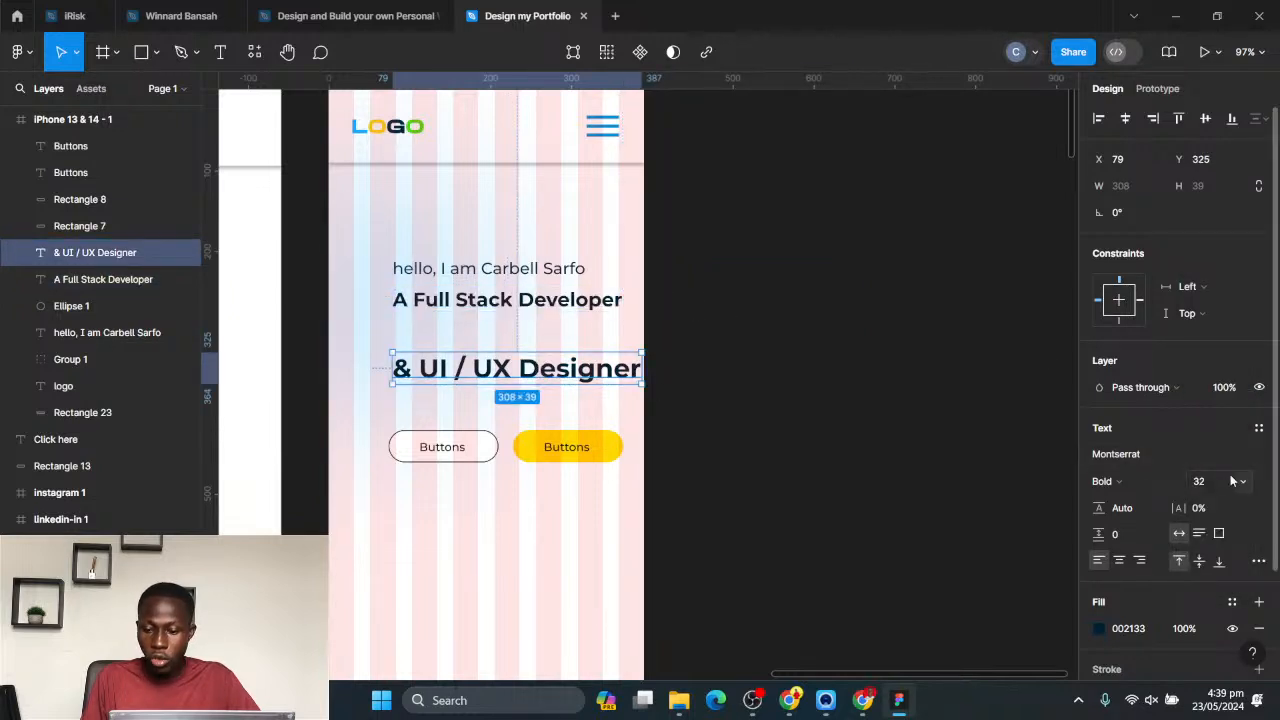
pyautogui.click(1246, 484)
pyautogui.click(1219, 461)
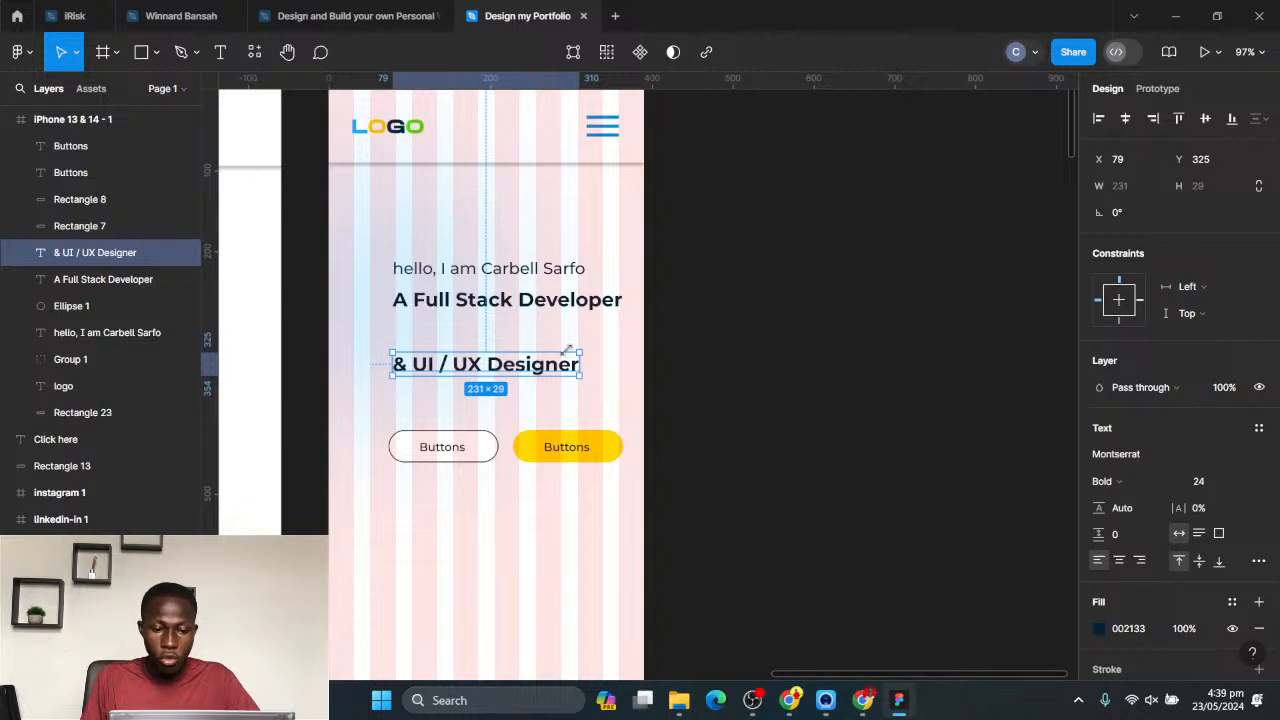
# - Centre both hero heading lines horizontally in the phone frame
pyautogui.click(1126, 119)
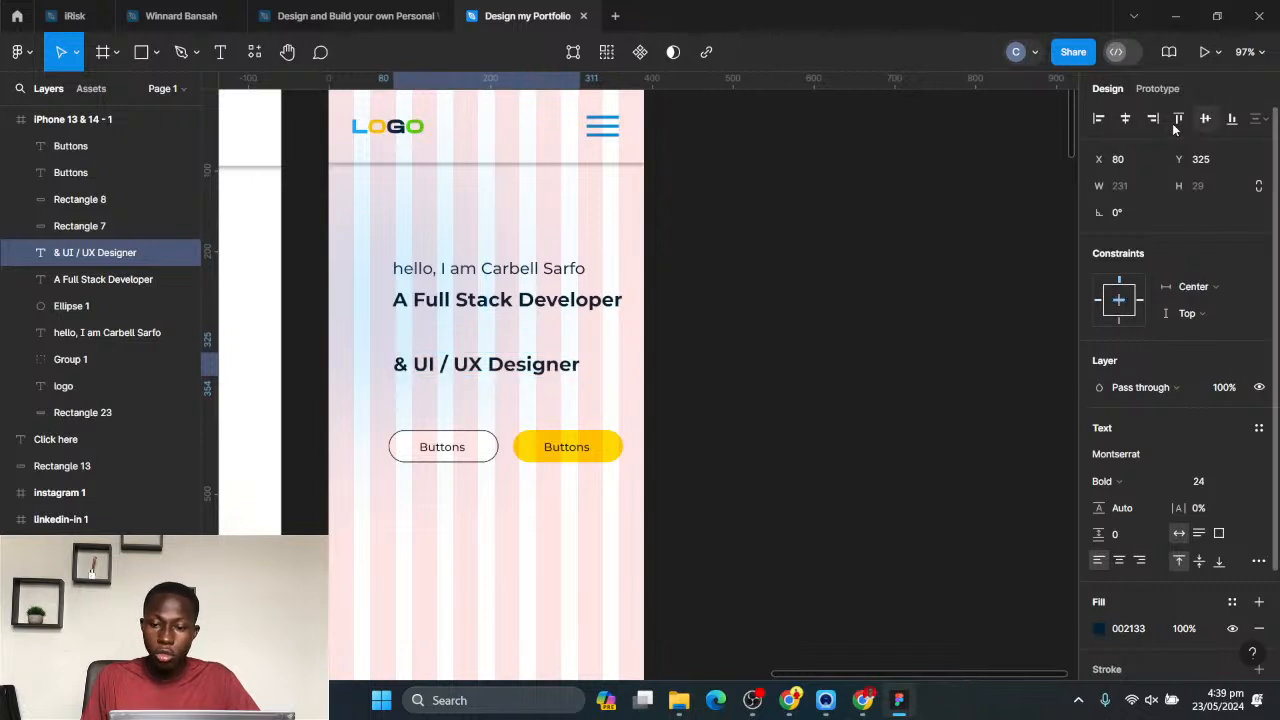
pyautogui.click(610, 300)
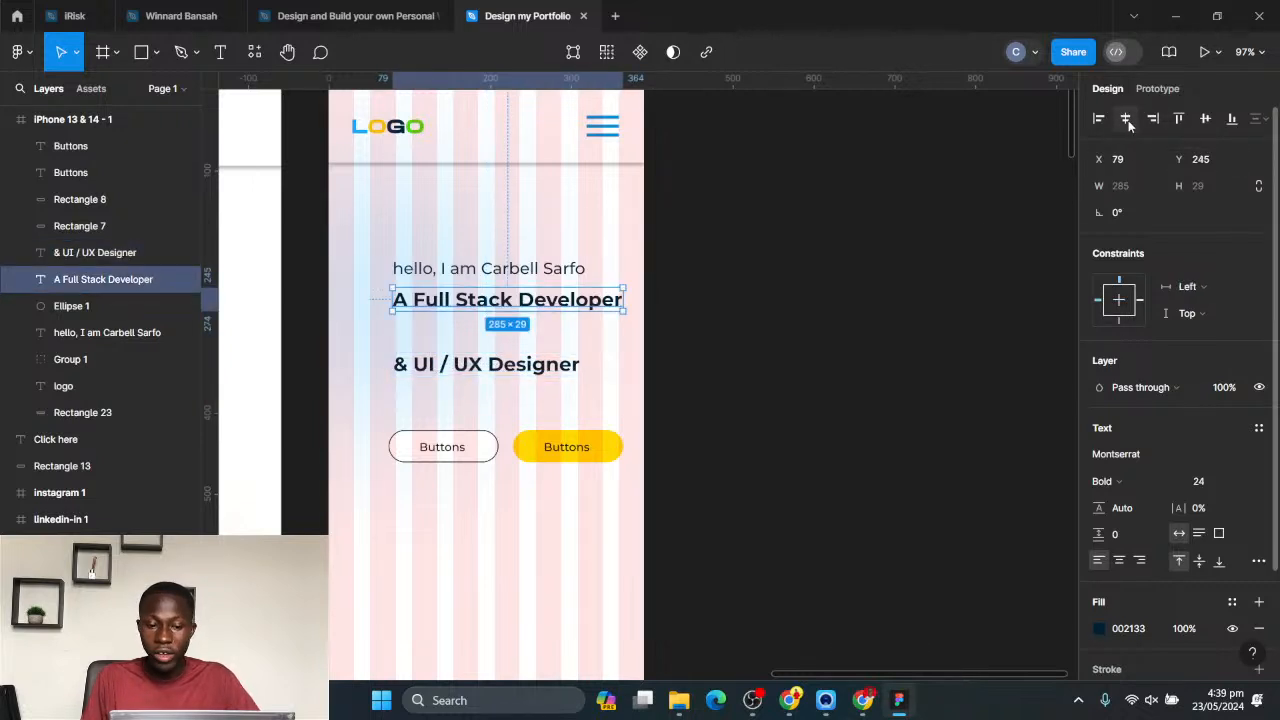
pyautogui.click(1126, 119)
# - Move the blue background ellipse to X -164, Y -29 and hide the phone frame's column grid
pyautogui.click(354, 289)
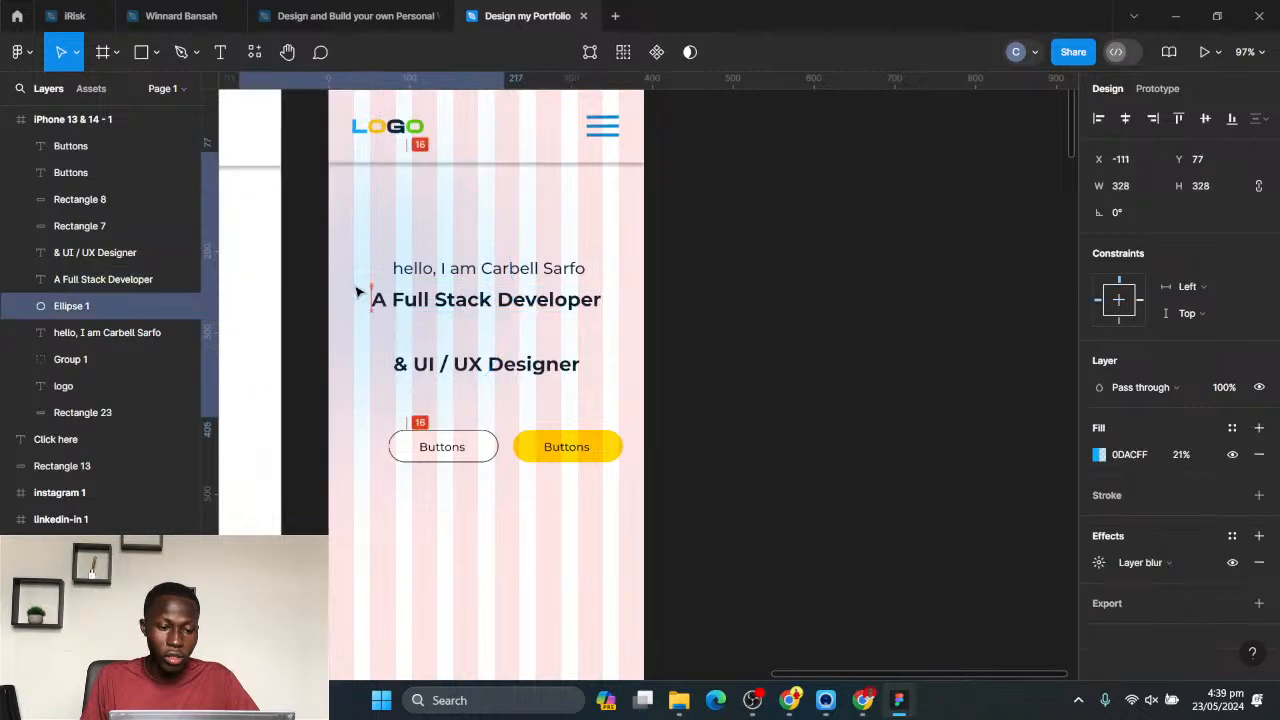
pyautogui.moveTo(586, 282); pyautogui.dragTo(713, 340)
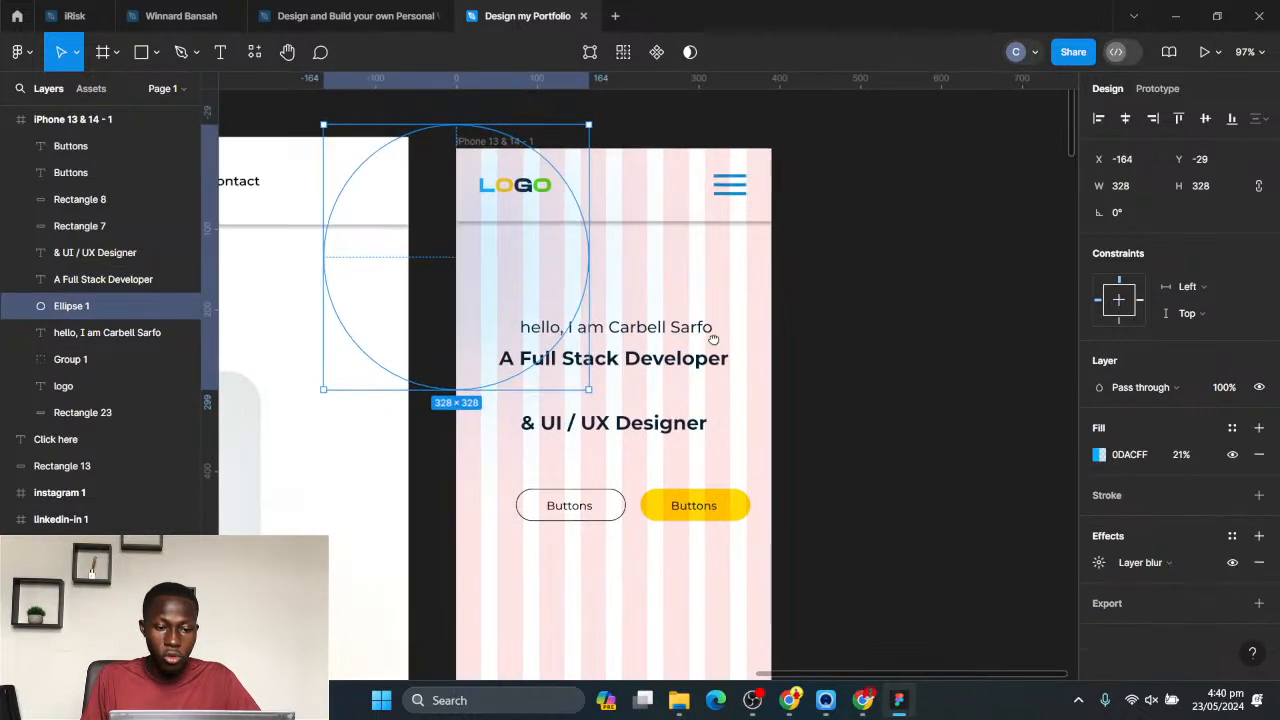
pyautogui.click(483, 143)
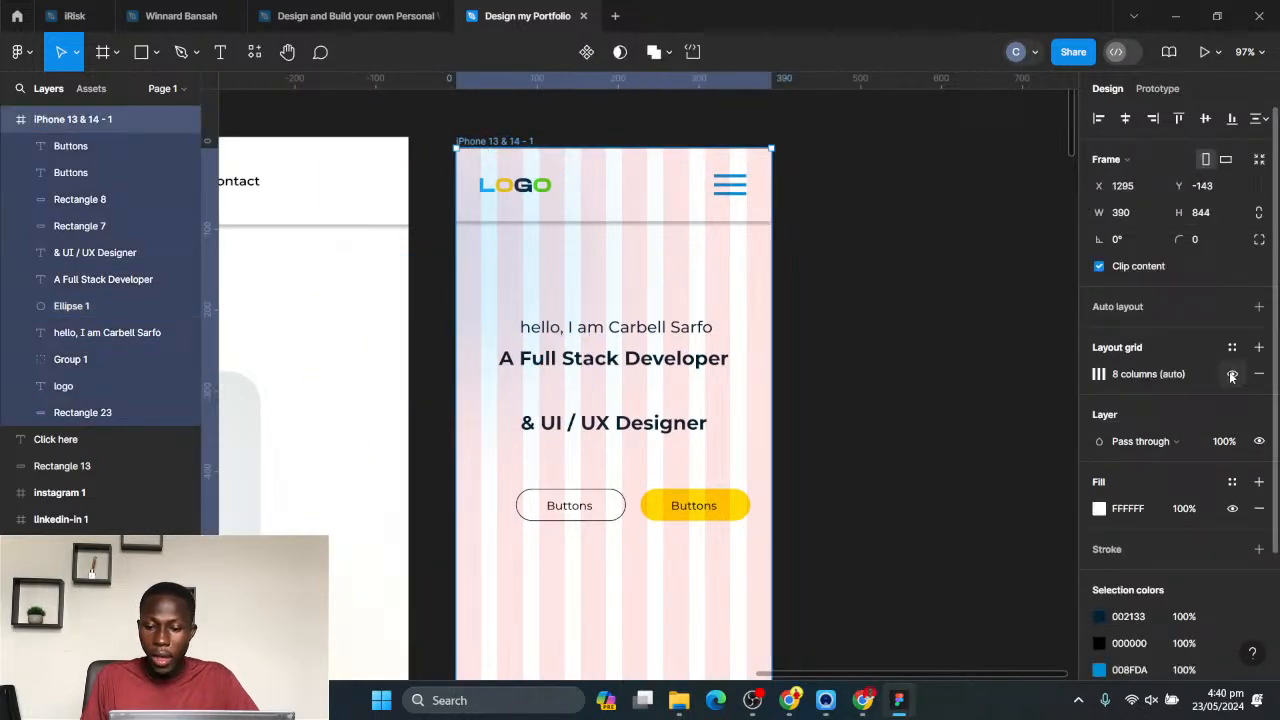
pyautogui.click(1232, 374)
pyautogui.click(957, 328)
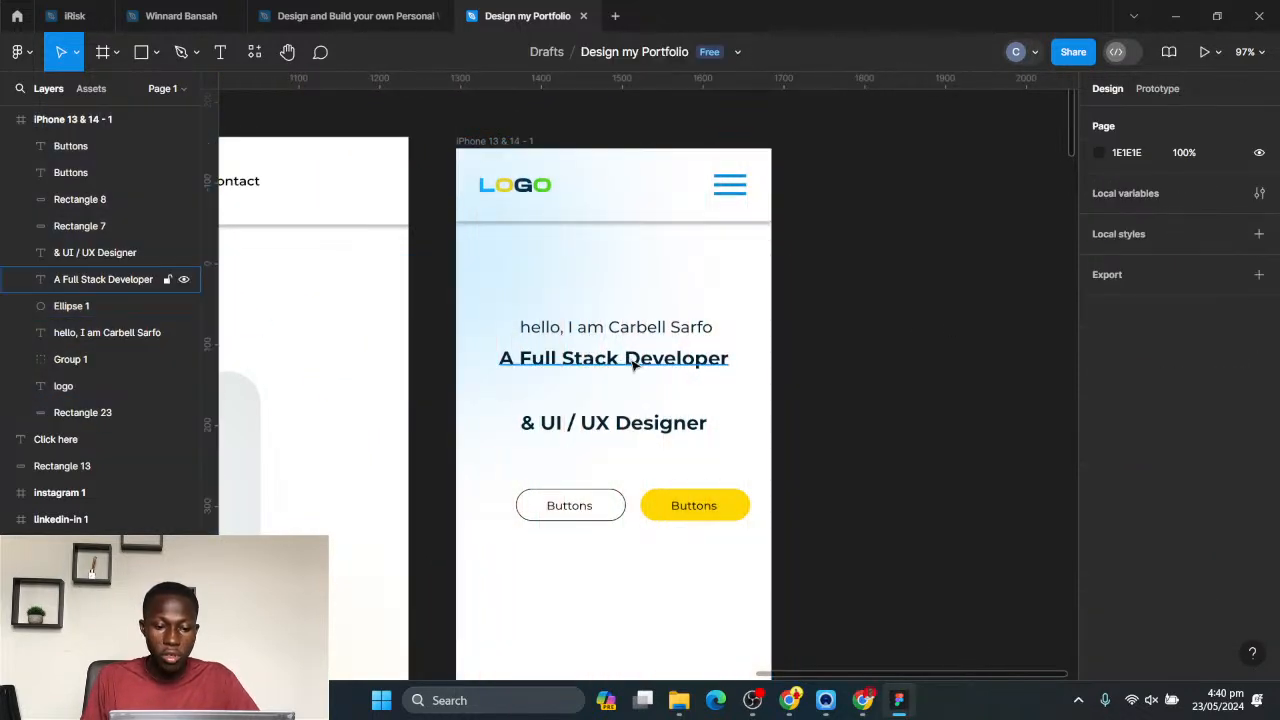
# - Set the phone hero greeting's font size to 12 and centre it horizontally in the frame
pyautogui.click(611, 330)
pyautogui.click(1240, 481)
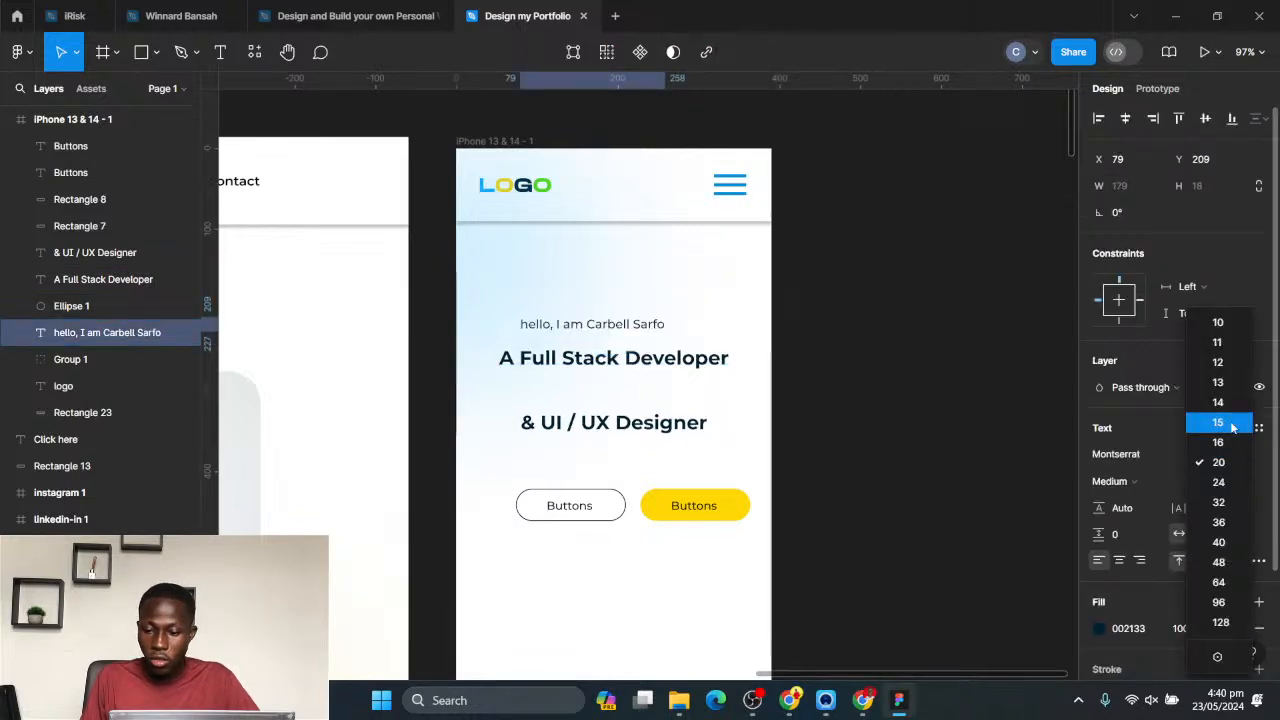
pyautogui.click(1217, 362)
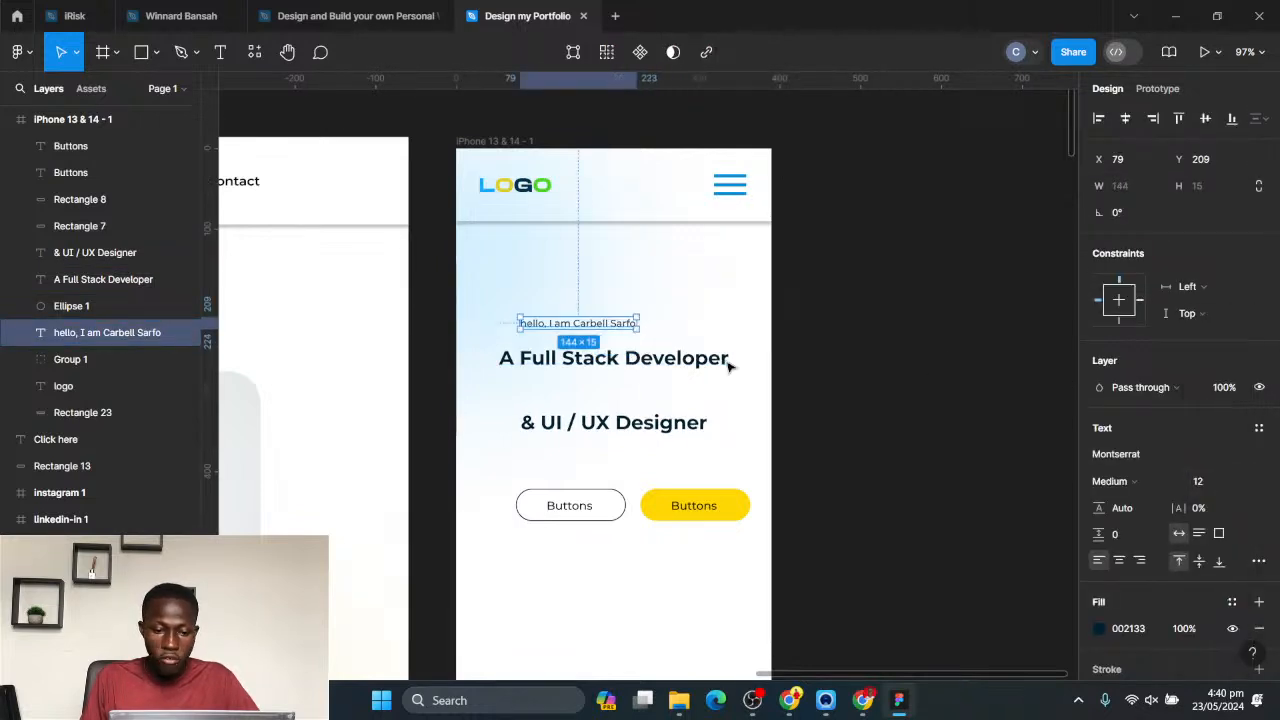
pyautogui.click(1125, 118)
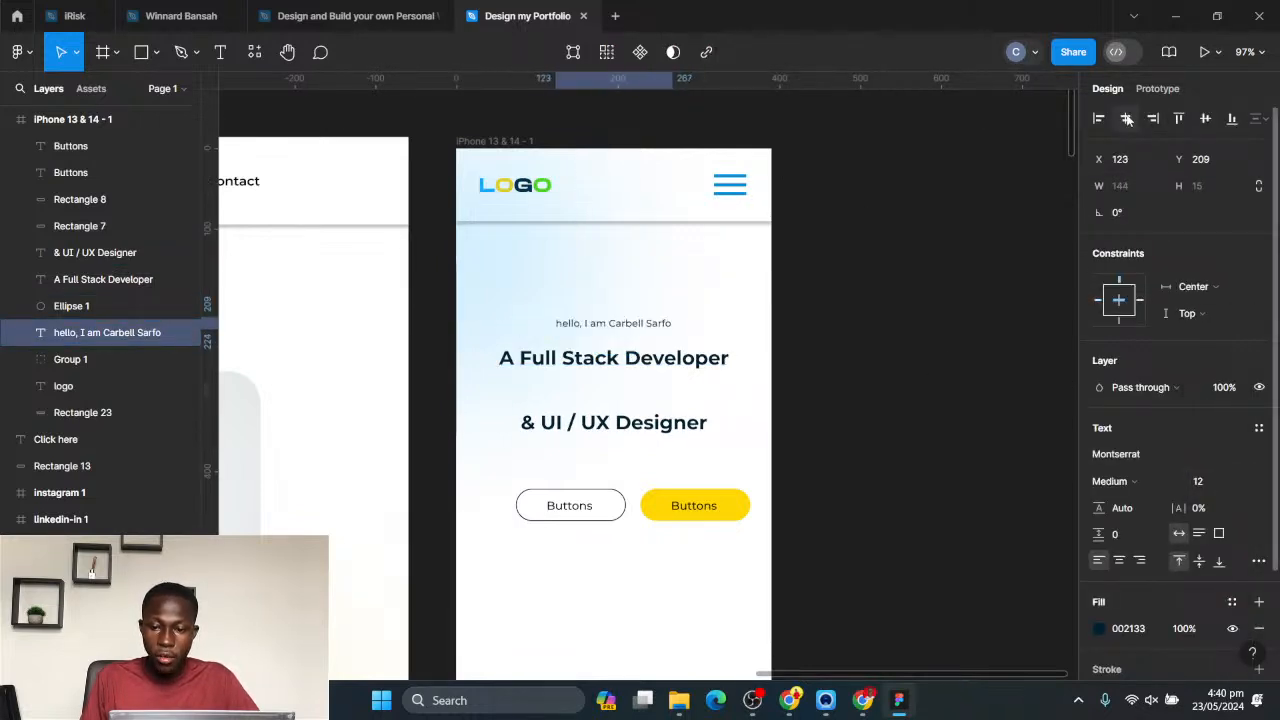
# - Space the phone's two heading lines 19 px apart and move them up together by 20 px, closer to the greeting
pyautogui.click(660, 362)
pyautogui.moveTo(660, 362); pyautogui.dragTo(664, 374)
pyautogui.click(660, 420)
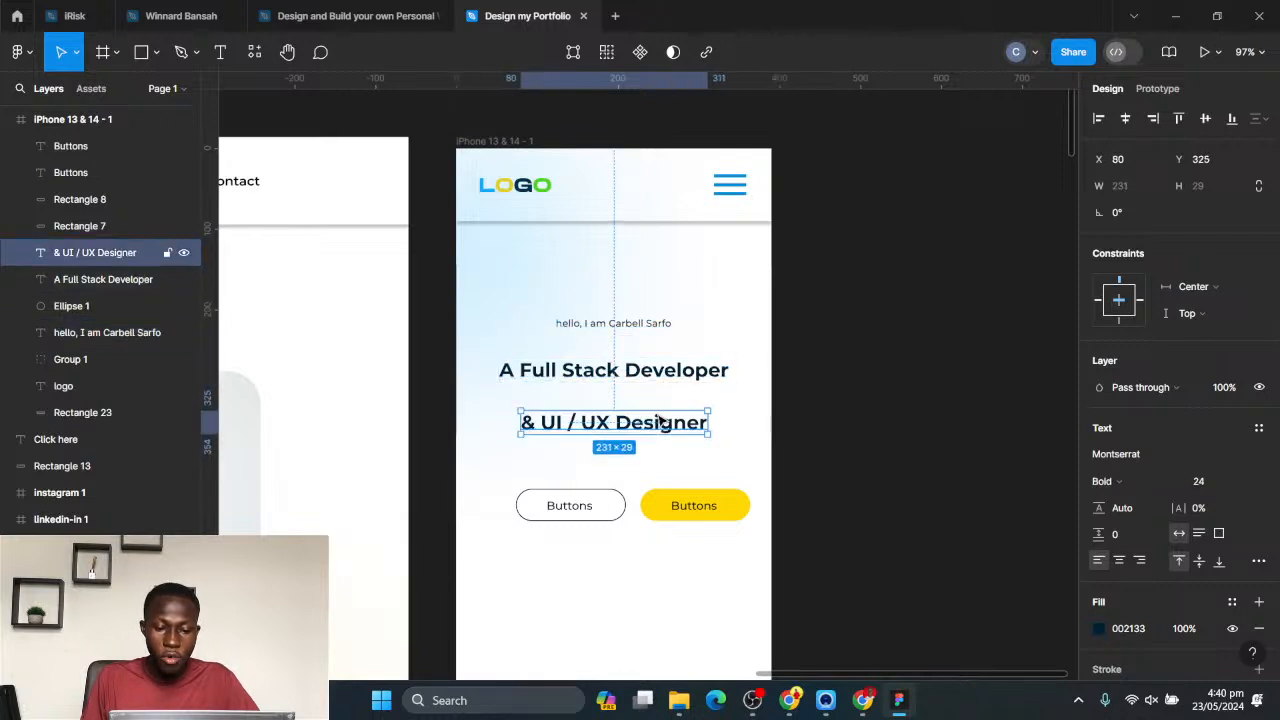
pyautogui.moveTo(660, 420); pyautogui.dragTo(668, 404)
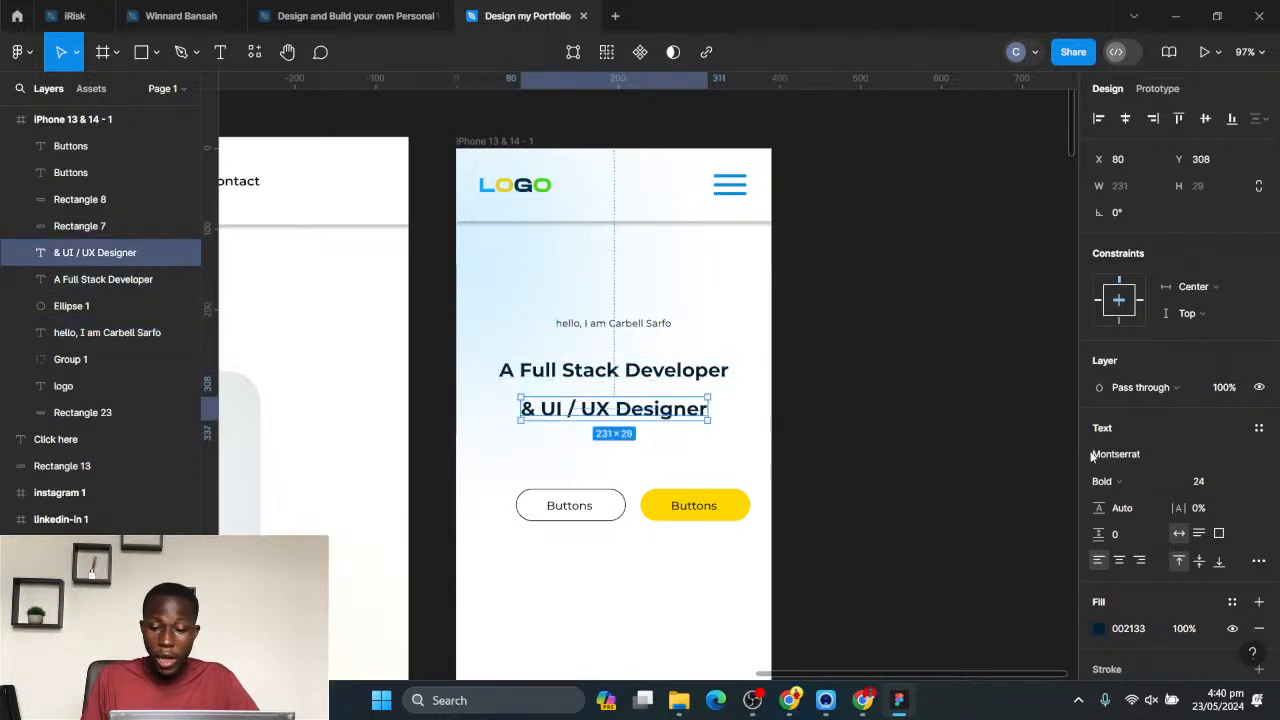
pyautogui.keyDown('shift'); pyautogui.click(662, 372); pyautogui.keyUp('shift')
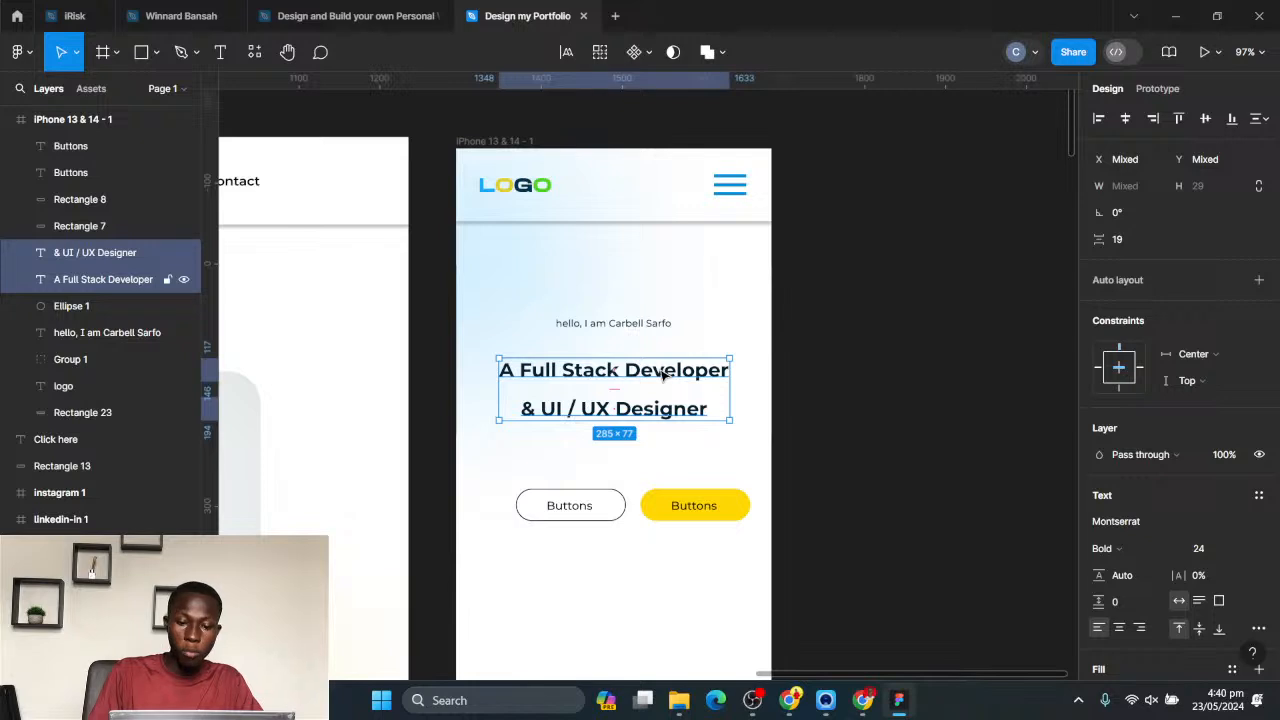
pyautogui.hotkey('shift', 'Up')
pyautogui.hotkey('shift', 'Up')
# - Send the blue background ellipse behind all other layers of the phone frame
pyautogui.click(507, 278)
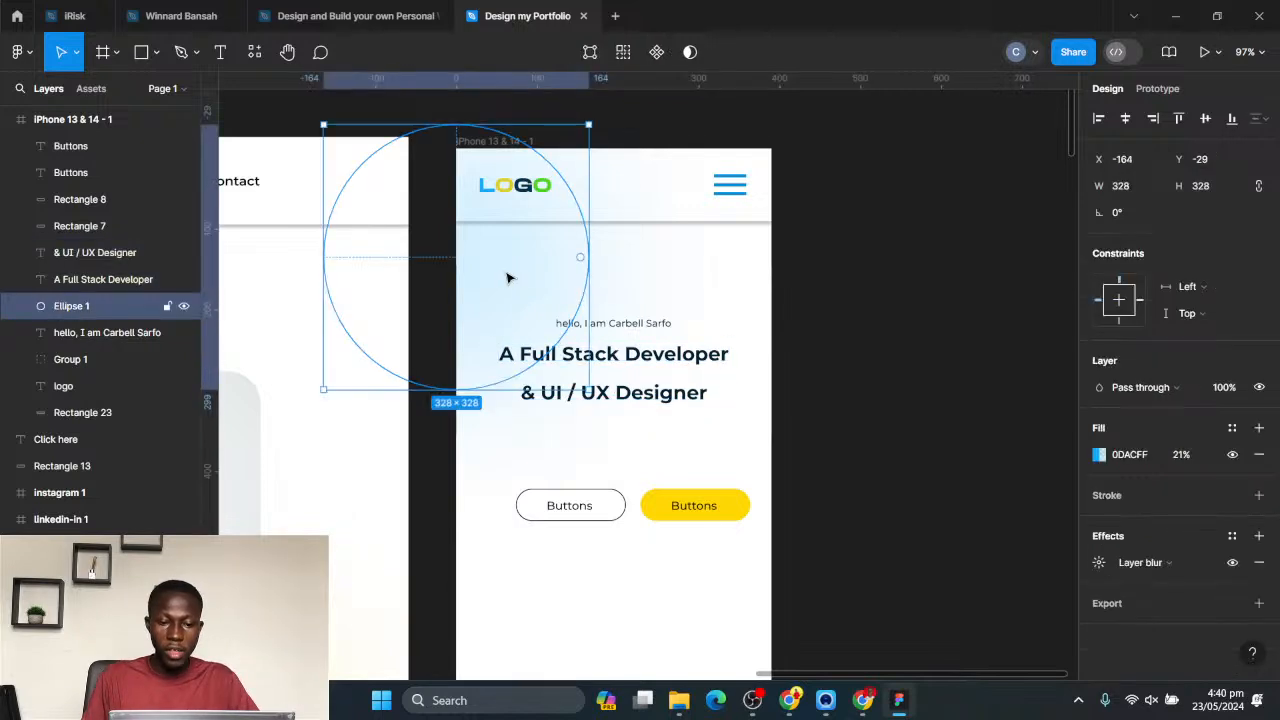
pyautogui.hotkey('ctrl', 'shift', '[')
pyautogui.click(895, 404)
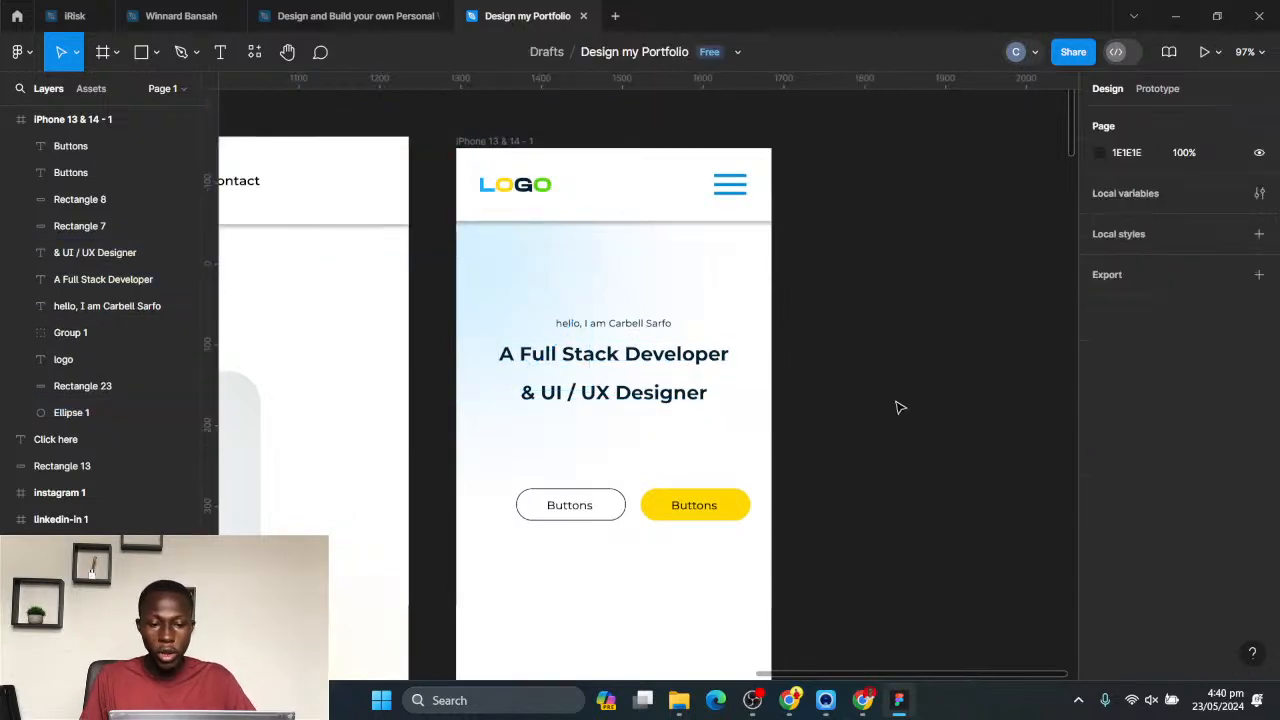
# - Move both hero buttons up to just below the second heading line and shift them left towards the phone frame's centre
pyautogui.scroll(-5, 882, 410)
pyautogui.moveTo(822, 456); pyautogui.dragTo(644, 360)
pyautogui.hotkey('shift', 'Up')
pyautogui.hotkey('shift', 'Up')
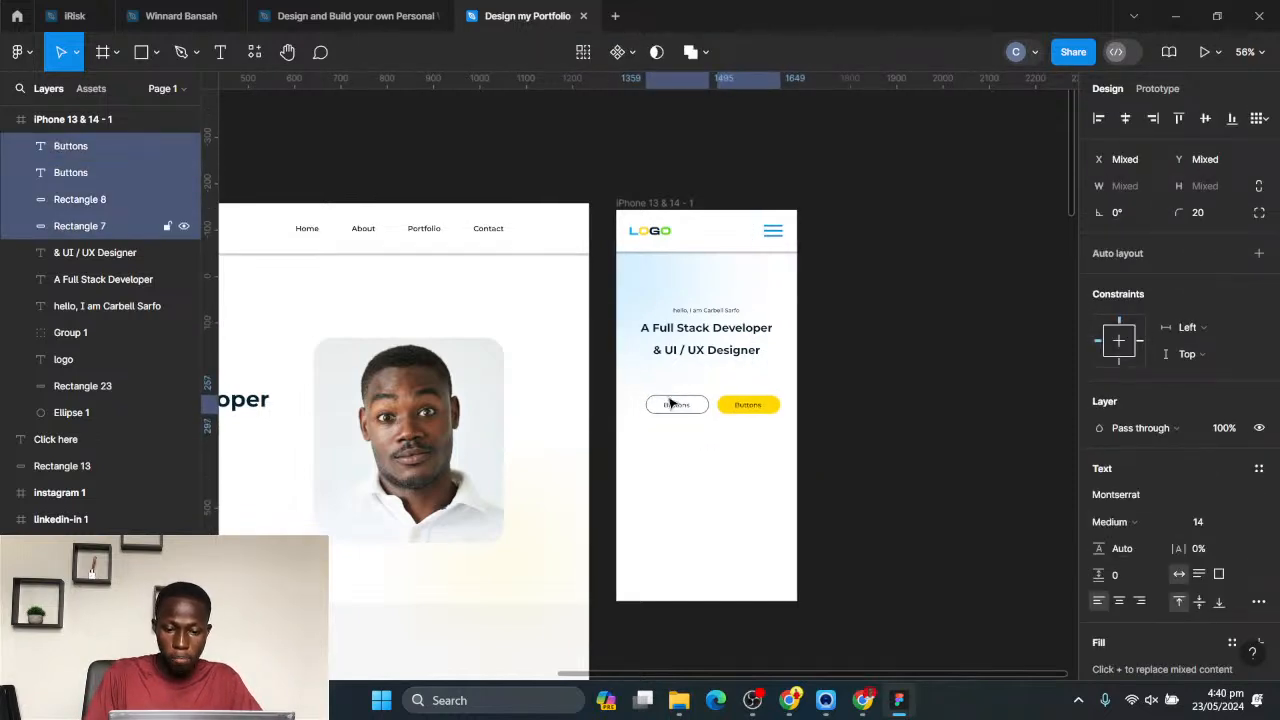
pyautogui.hotkey('shift', 'Left')
pyautogui.hotkey('shift', 'Up')
pyautogui.hotkey('shift', 'Up')
pyautogui.hotkey('shift', 'Up')
pyautogui.hotkey('shift', 'Up')
pyautogui.hotkey('shift', 'Up')
pyautogui.hotkey('shift', 'Up')
pyautogui.hotkey('shift', 'Down')
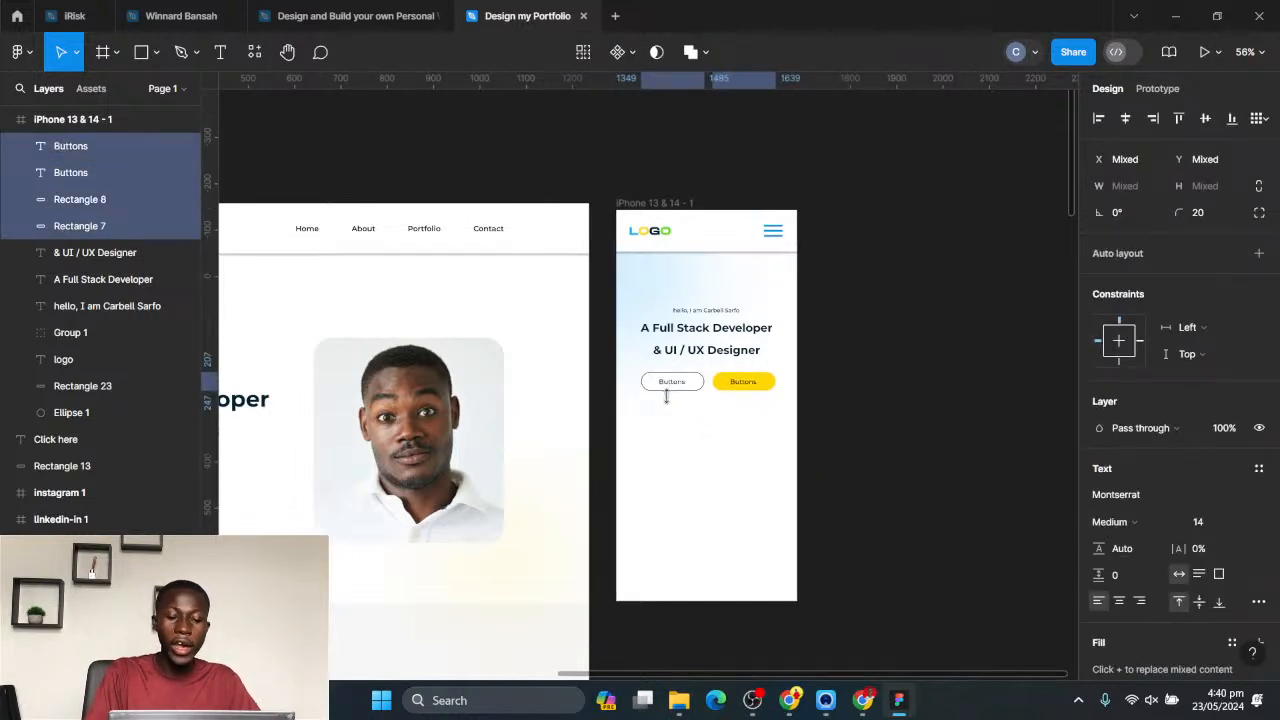
pyautogui.click(966, 419)
# - Copy the desktop hero portrait into the phone frame below the buttons and scale it down to fit within the frame's width
pyautogui.click(429, 411)
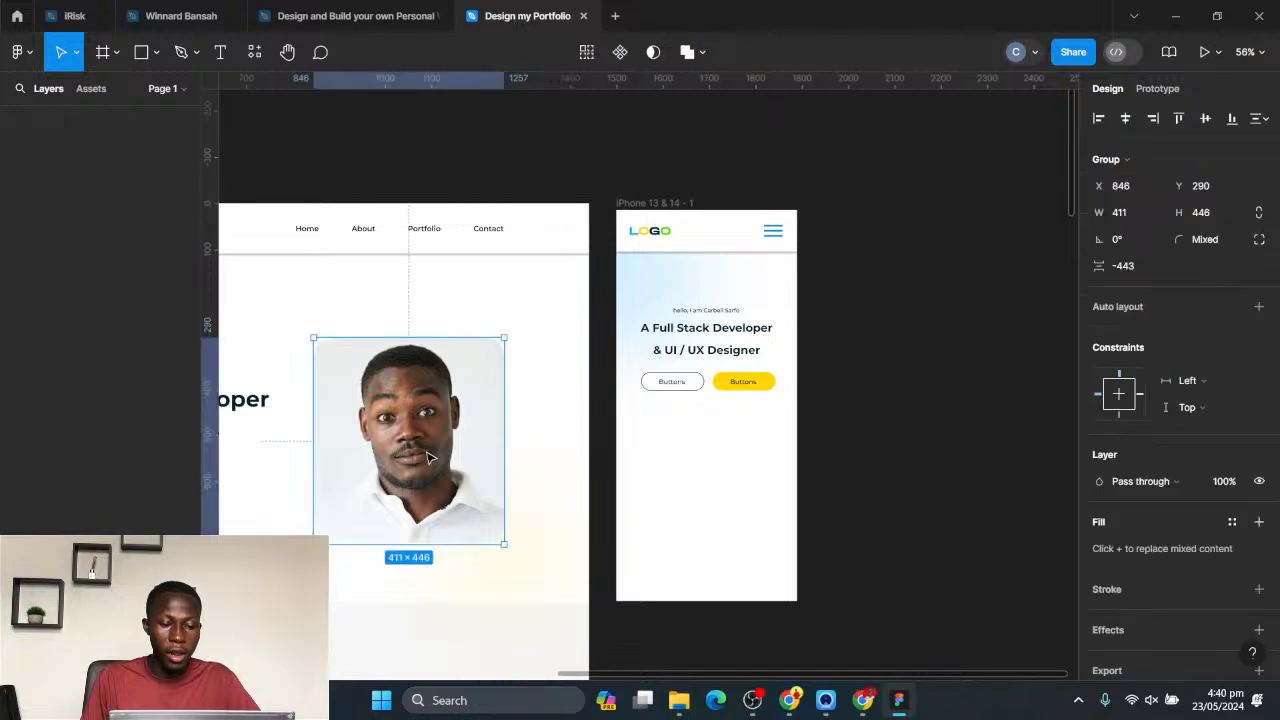
pyautogui.keyDown('alt'); pyautogui.moveTo(429, 411); pyautogui.dragTo(720, 490); pyautogui.keyUp('alt')
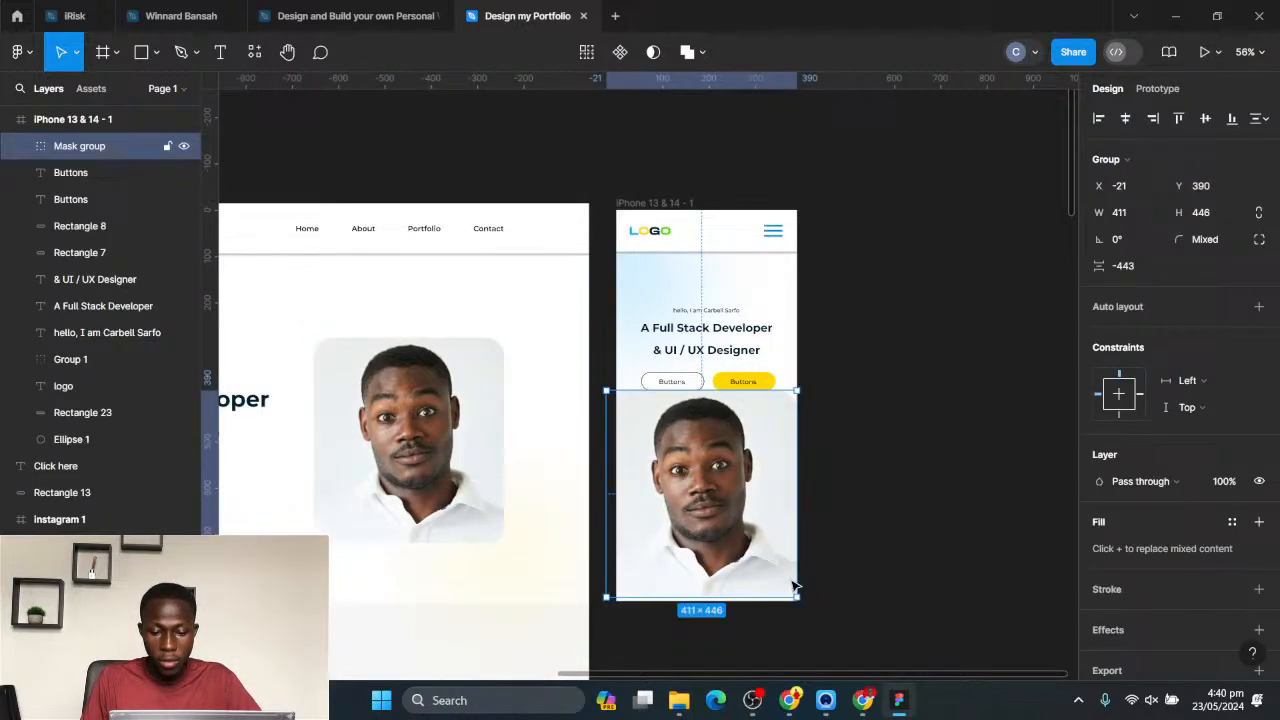
pyautogui.moveTo(796, 597); pyautogui.dragTo(771, 566)
pyautogui.click(855, 458)
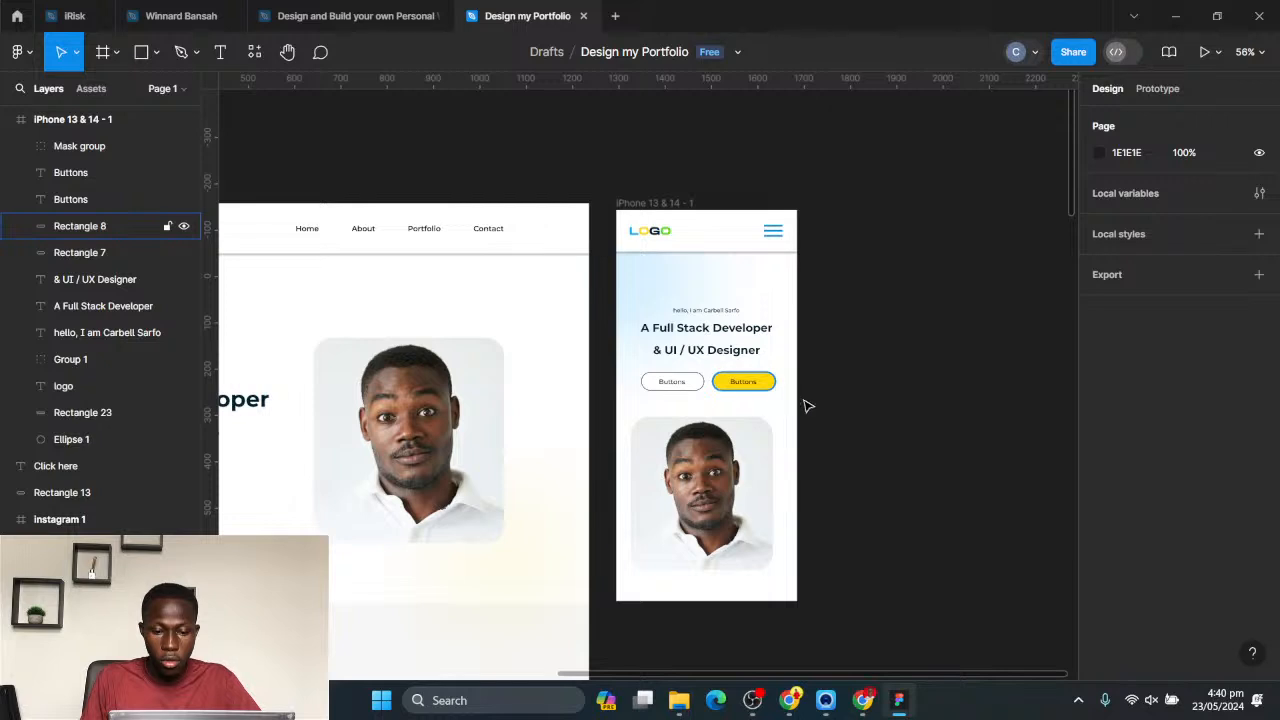
# - Duplicate the finished phone frame and place the copy beside the original
pyautogui.scroll(-3, 777, 408)
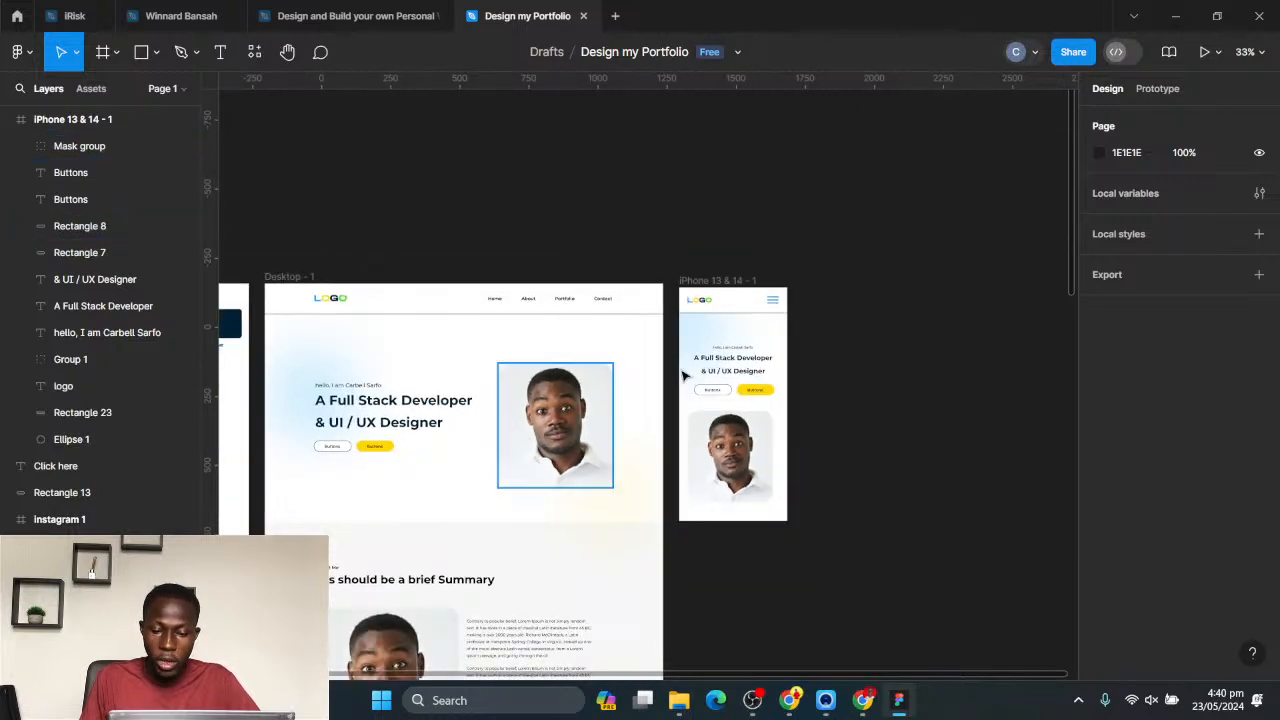
pyautogui.click(711, 281)
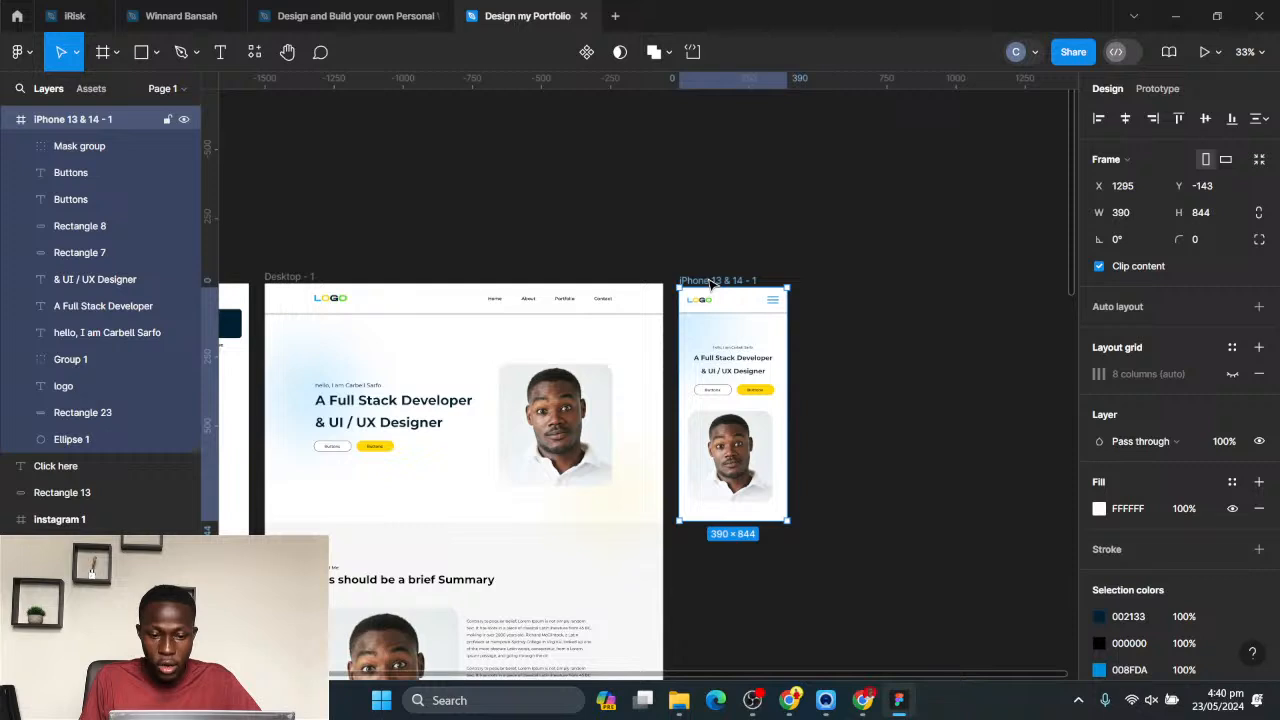
pyautogui.moveTo(712, 281); pyautogui.dragTo(831, 315)
pyautogui.click(948, 298)
# - Rotate the lowest bar of the menu icon in the duplicated phone frame to 45°
pyautogui.scroll(5, 929, 352)
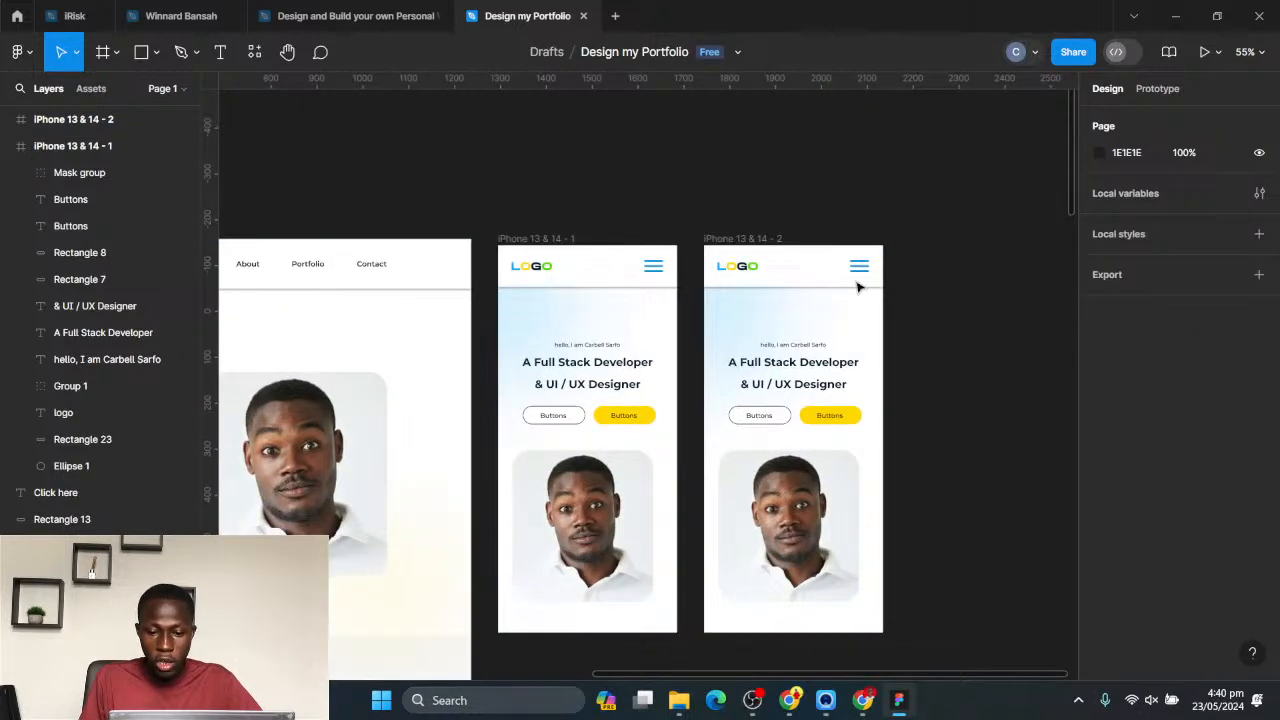
pyautogui.scroll(2, 860, 285)
pyautogui.scroll(-2, 730, 315)
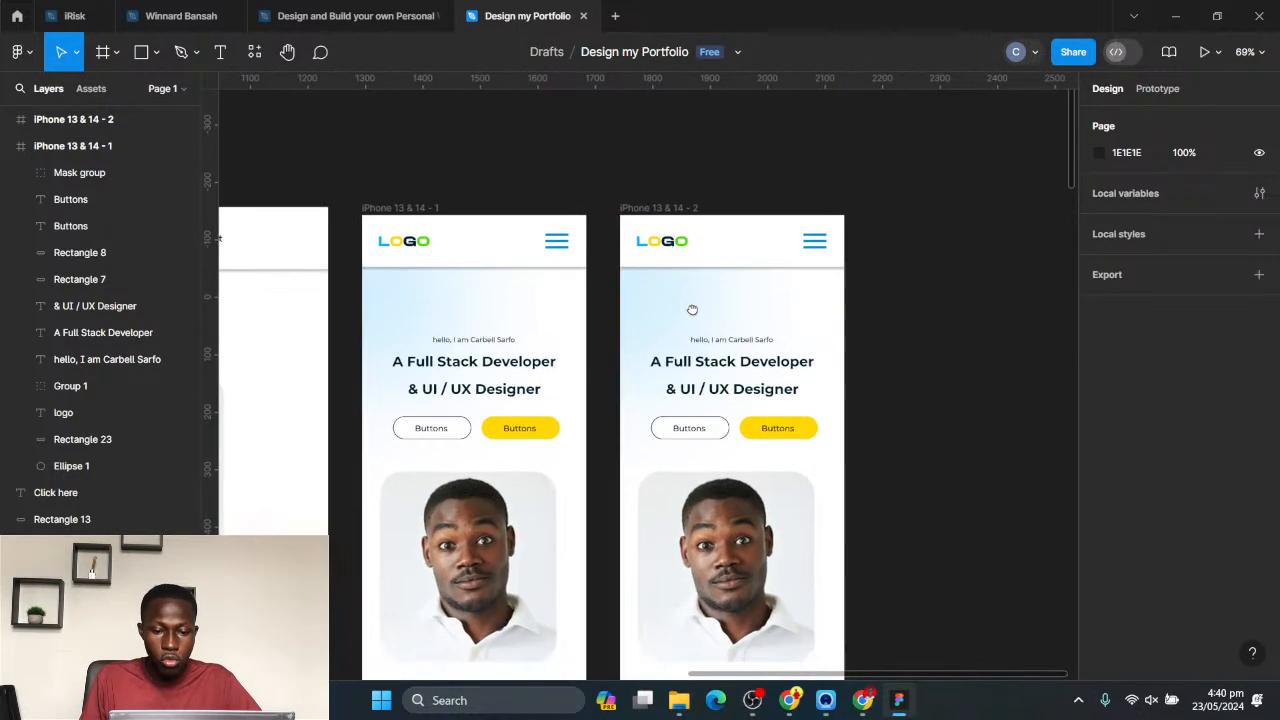
pyautogui.click(819, 244)
pyautogui.scroll(5, 819, 244)
pyautogui.doubleClick(819, 244)
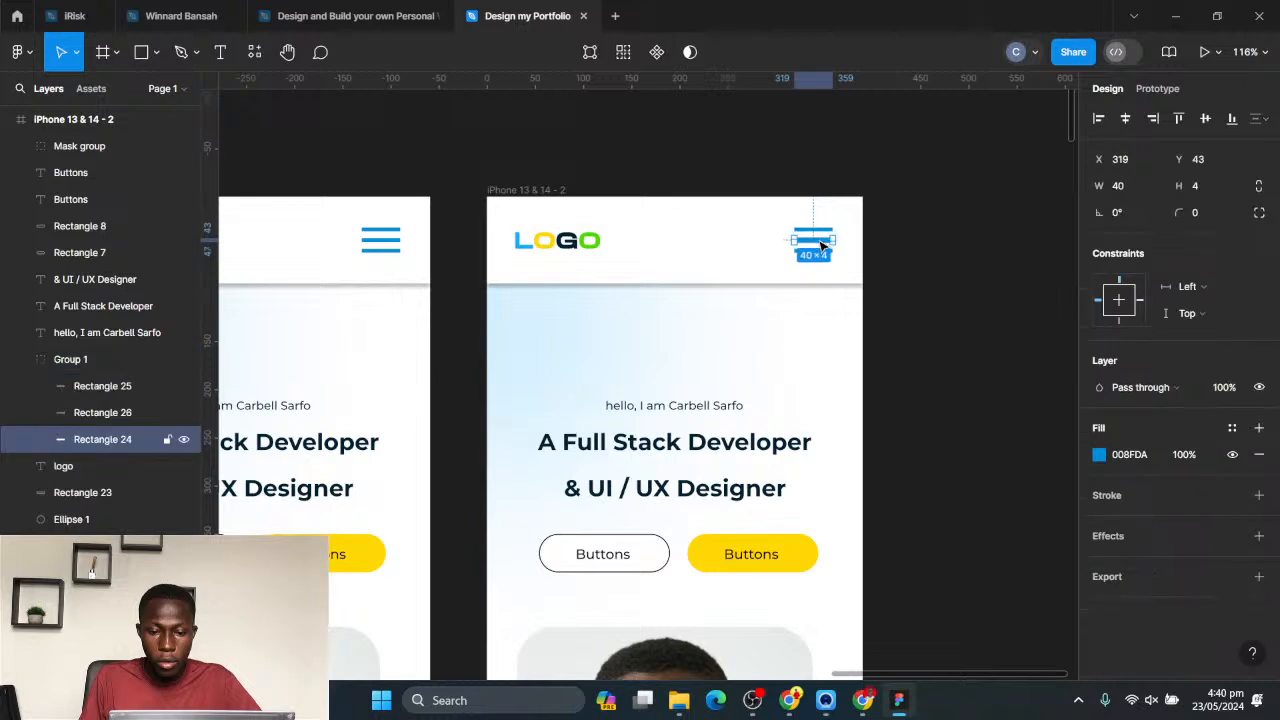
pyautogui.scroll(3, 829, 233)
pyautogui.scroll(2, 829, 233)
pyautogui.click(837, 288)
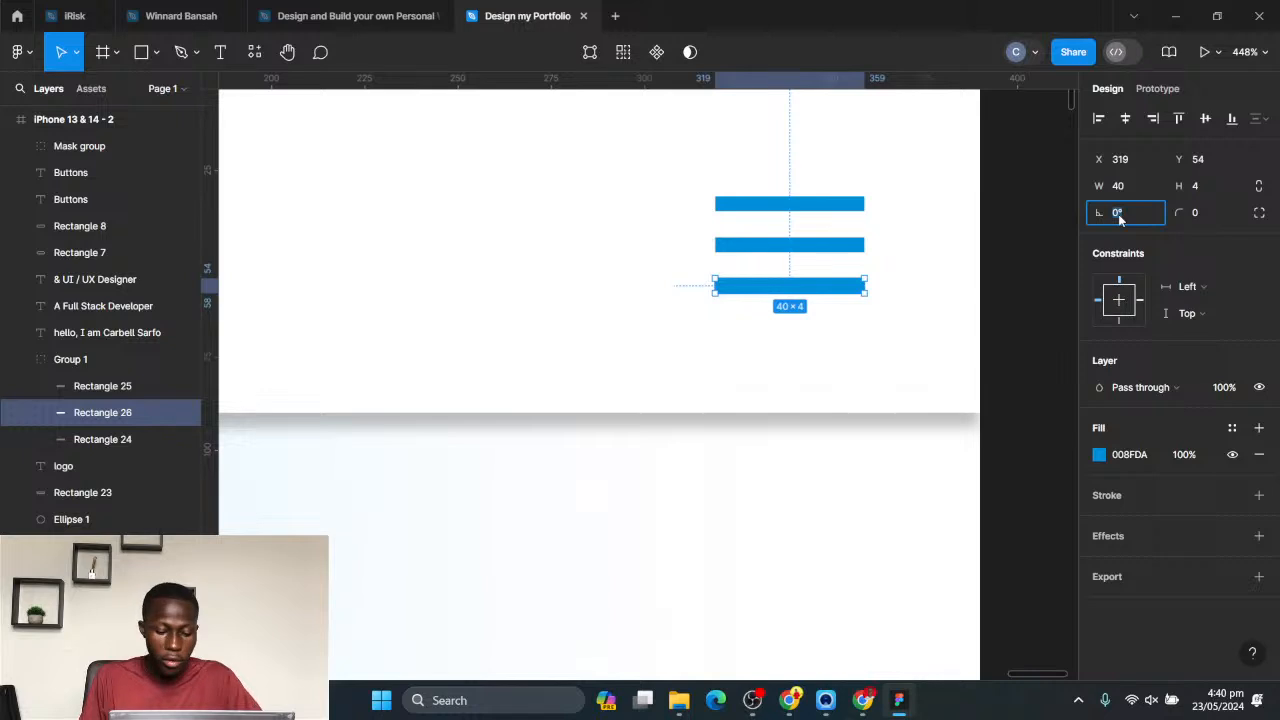
pyautogui.press('Return')
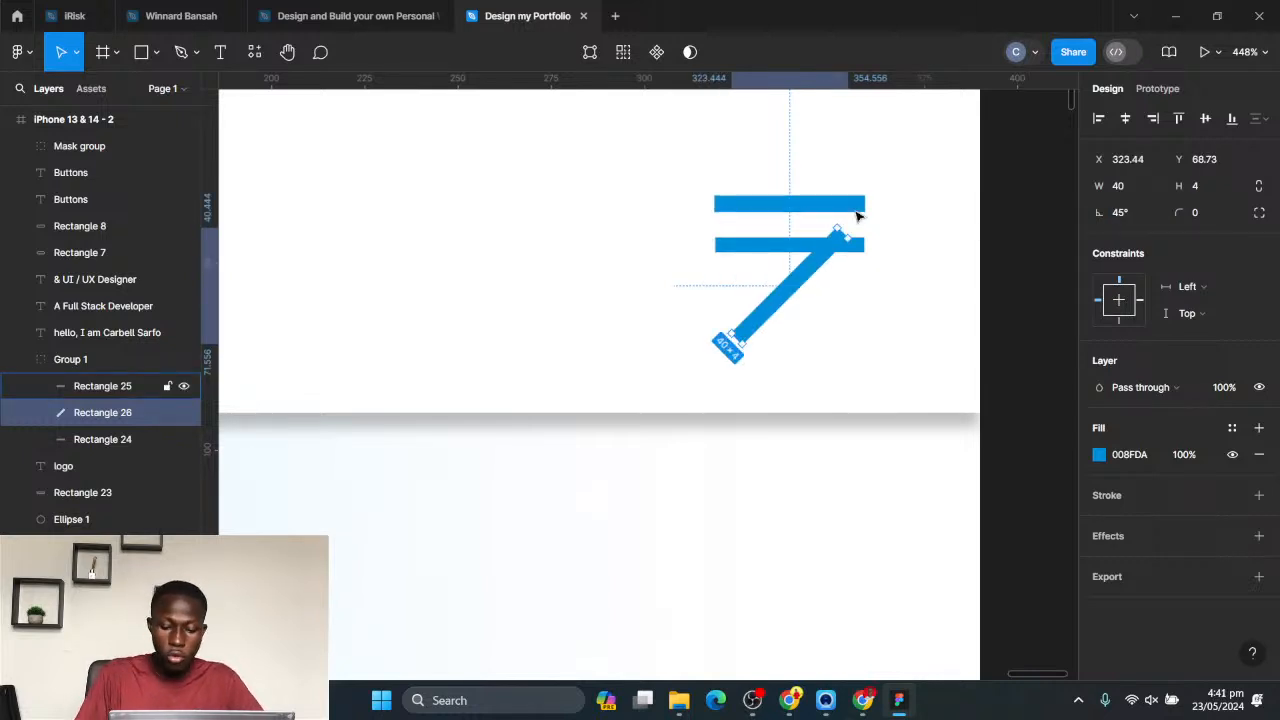
# - Move the rotated menu bar to X 324.44, Y 56.73 so it crosses the middle bar
pyautogui.hotkey('shift', 'Up')
pyautogui.press('Up')
pyautogui.press('Up')
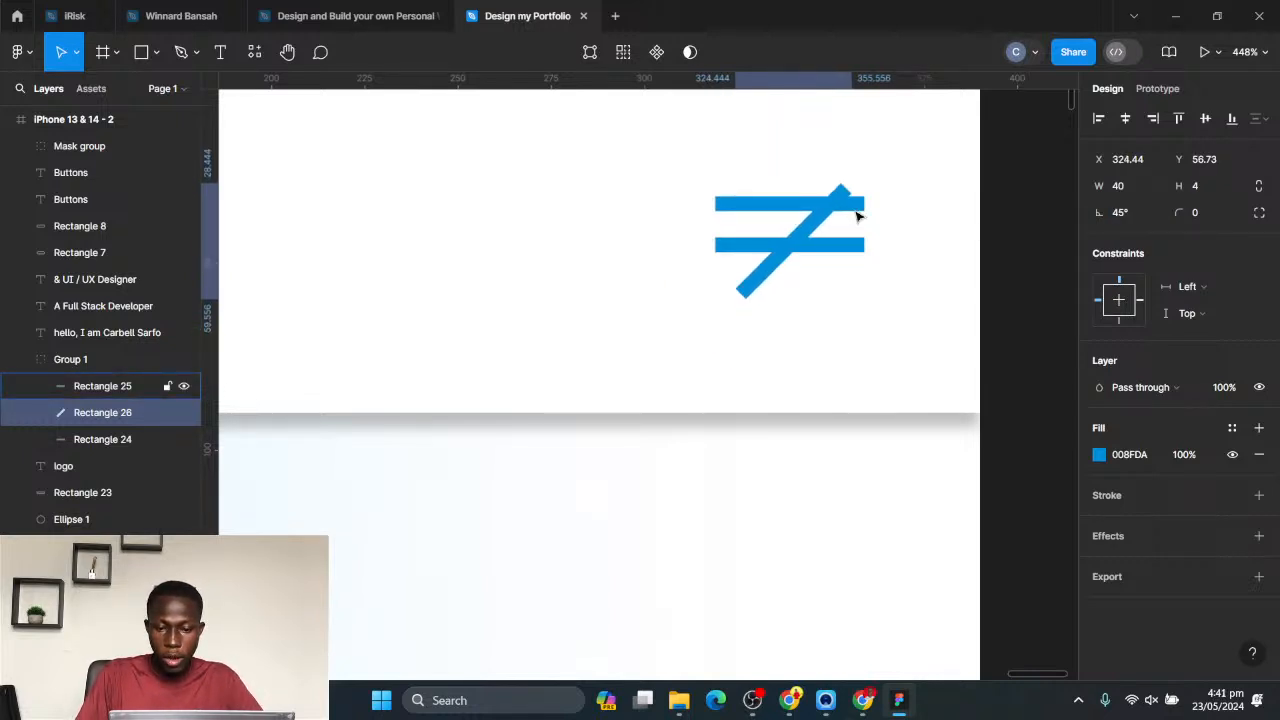
# - Rotate the uppermost menu bar to -45° and delete the middle bar so the icon forms an X
pyautogui.click(770, 212)
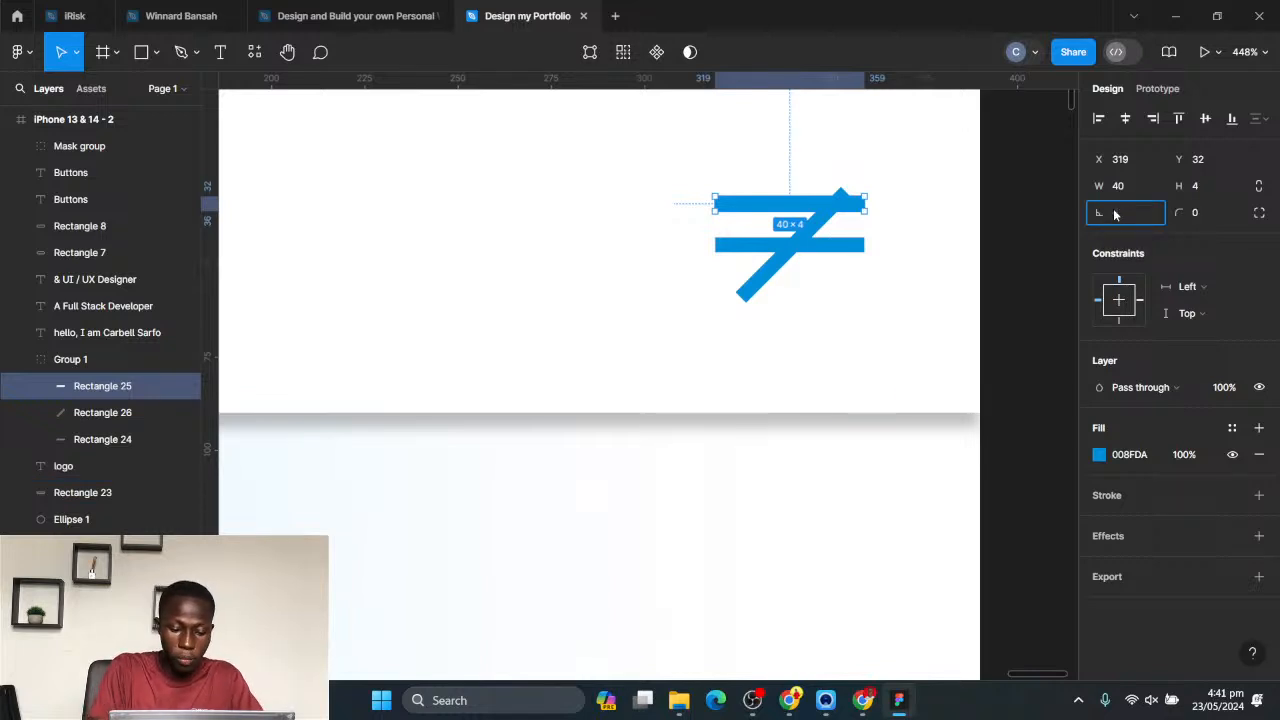
pyautogui.write('-45')
pyautogui.press('Return')
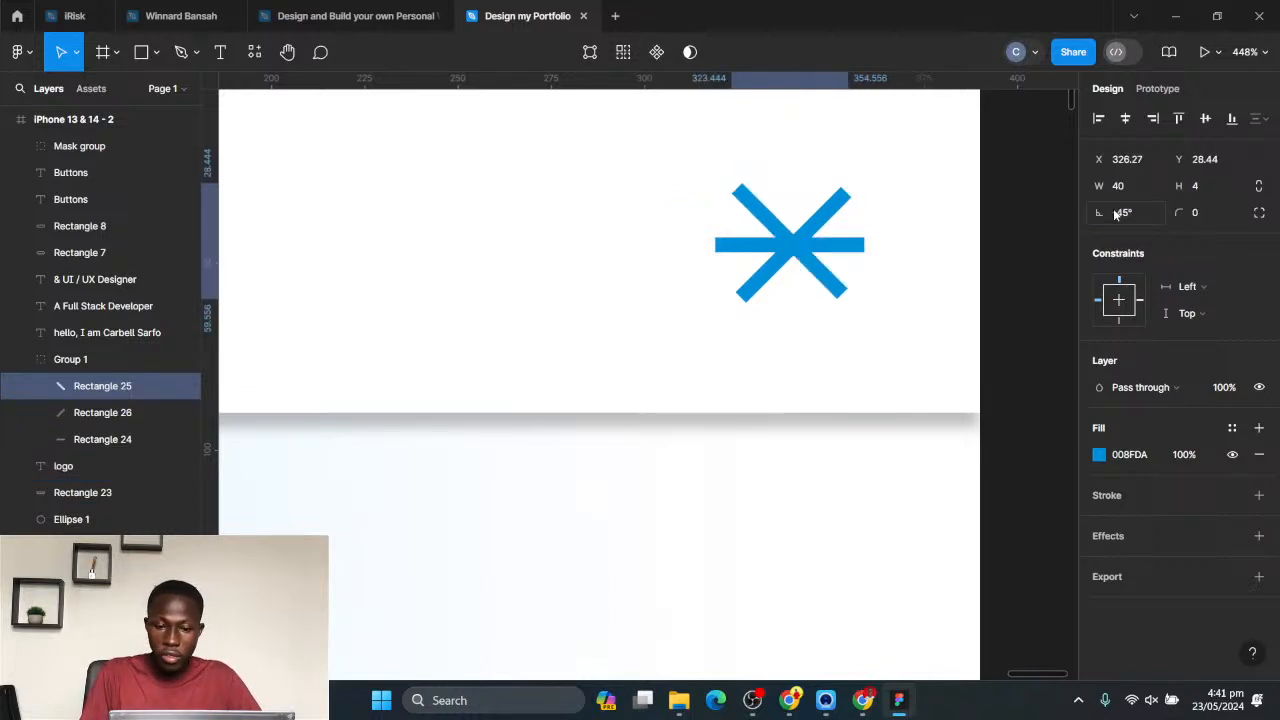
pyautogui.click(858, 245)
pyautogui.press('Delete')
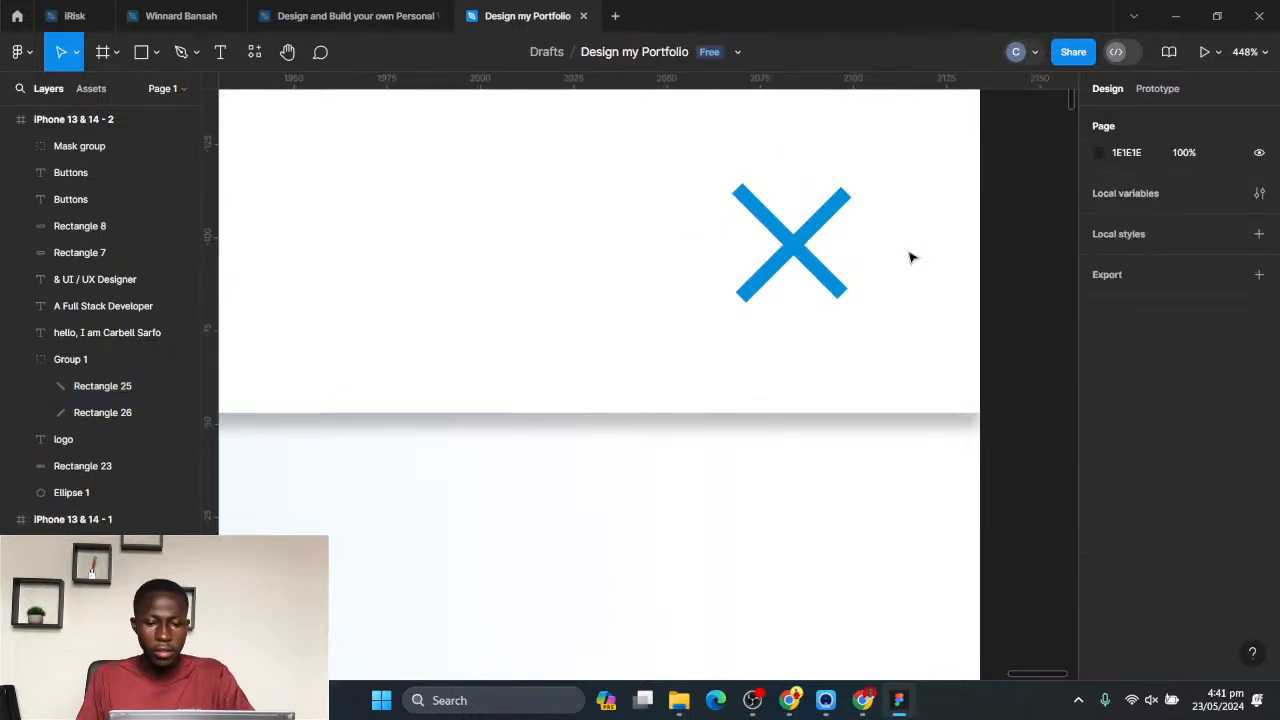
# - Draw a rectangle of about 325 × 374 in the second phone frame and move it up to about X 65, Y -3
pyautogui.keyDown('ctrl'); pyautogui.scroll(-10, 805, 294); pyautogui.keyUp('ctrl')
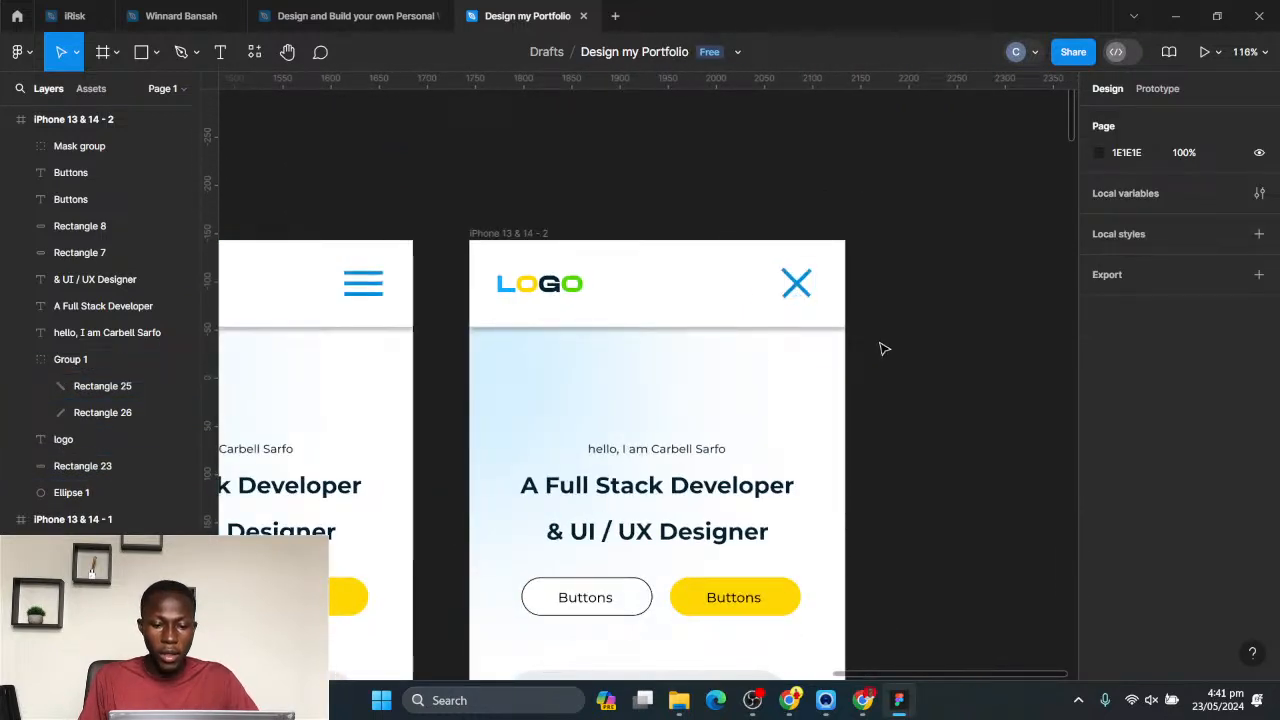
pyautogui.keyDown('ctrl'); pyautogui.scroll(-3, 629, 371); pyautogui.keyUp('ctrl')
pyautogui.scroll(-2, 603, 349)
pyautogui.hscroll(-1, 603, 349)
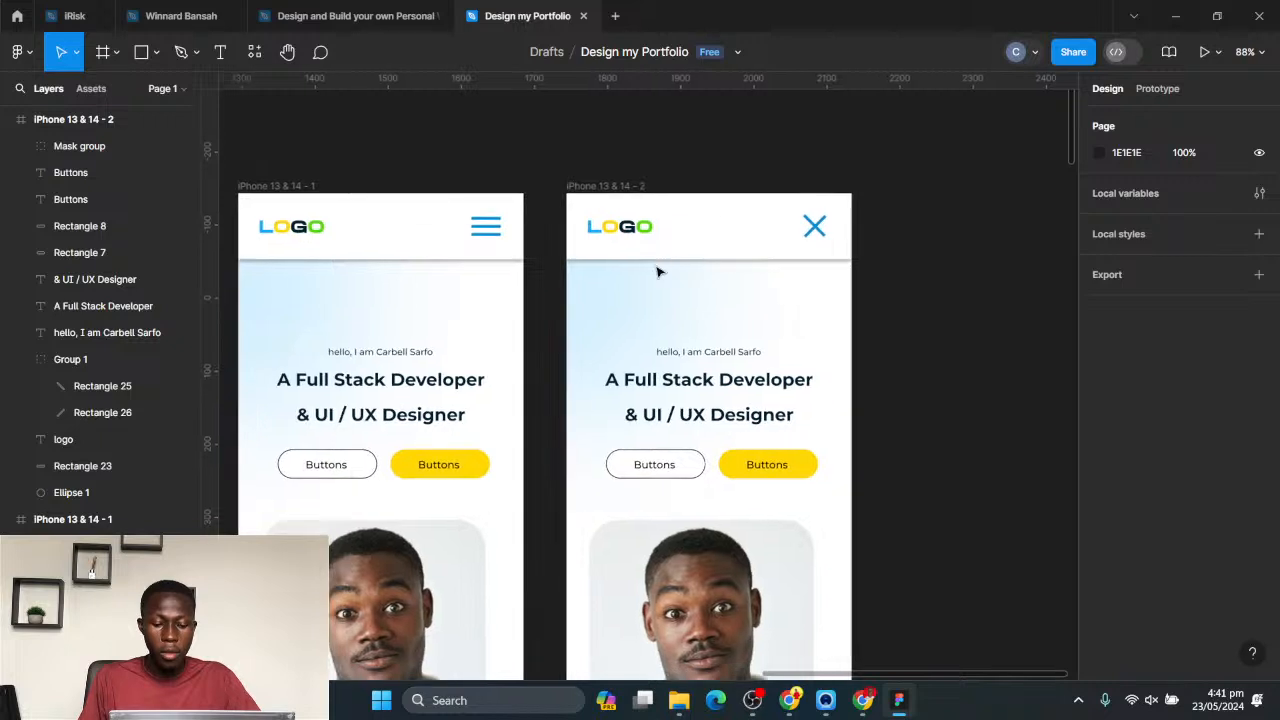
pyautogui.press('r')
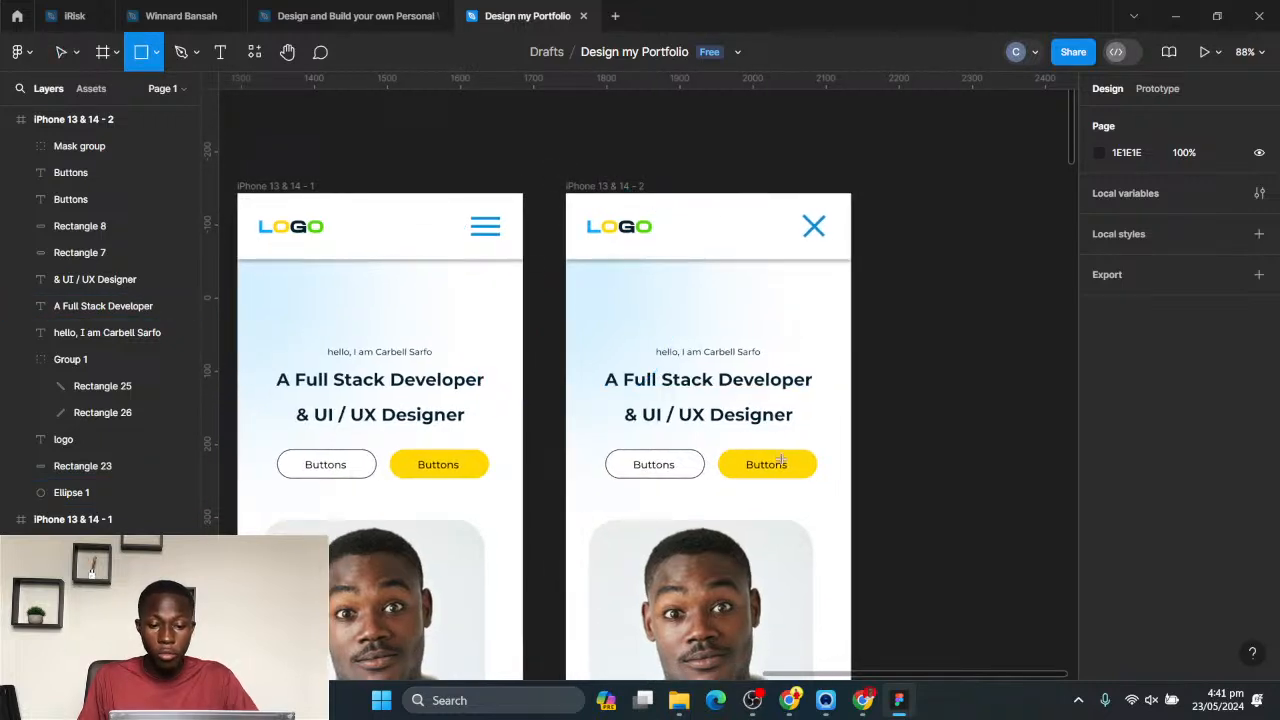
pyautogui.moveTo(613, 286); pyautogui.dragTo(851, 560)
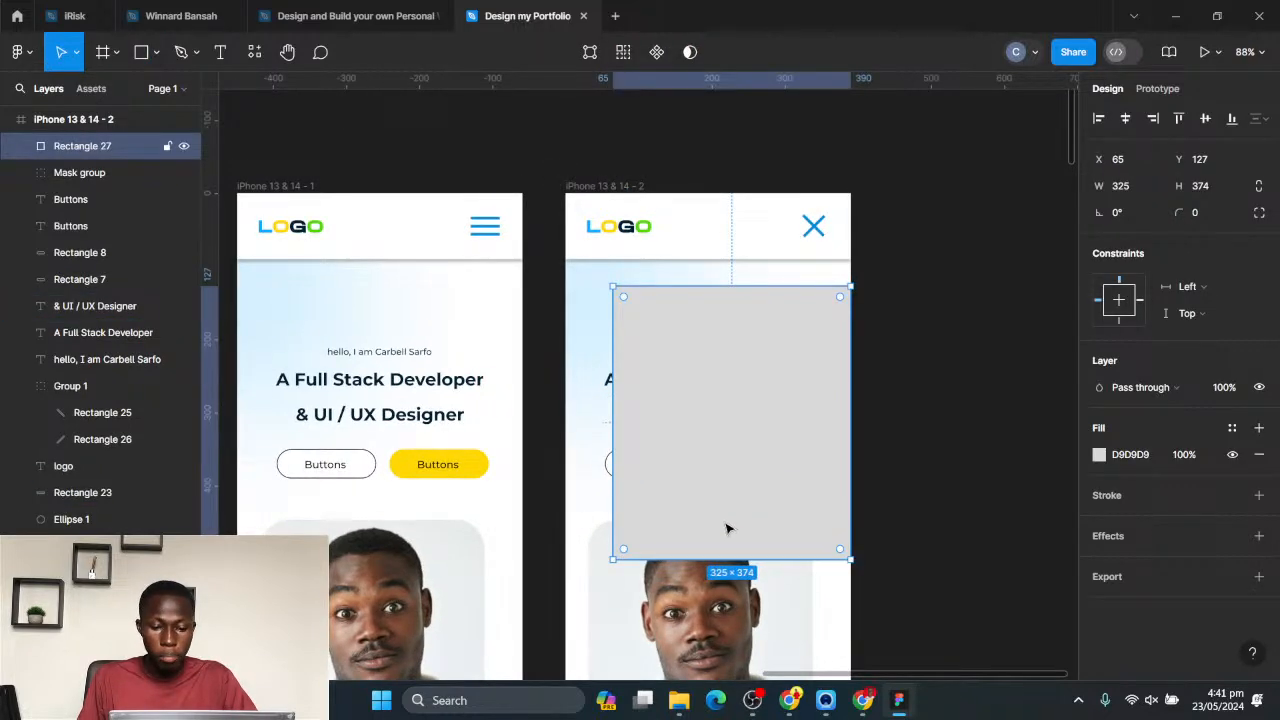
pyautogui.moveTo(695, 371); pyautogui.dragTo(694, 314)
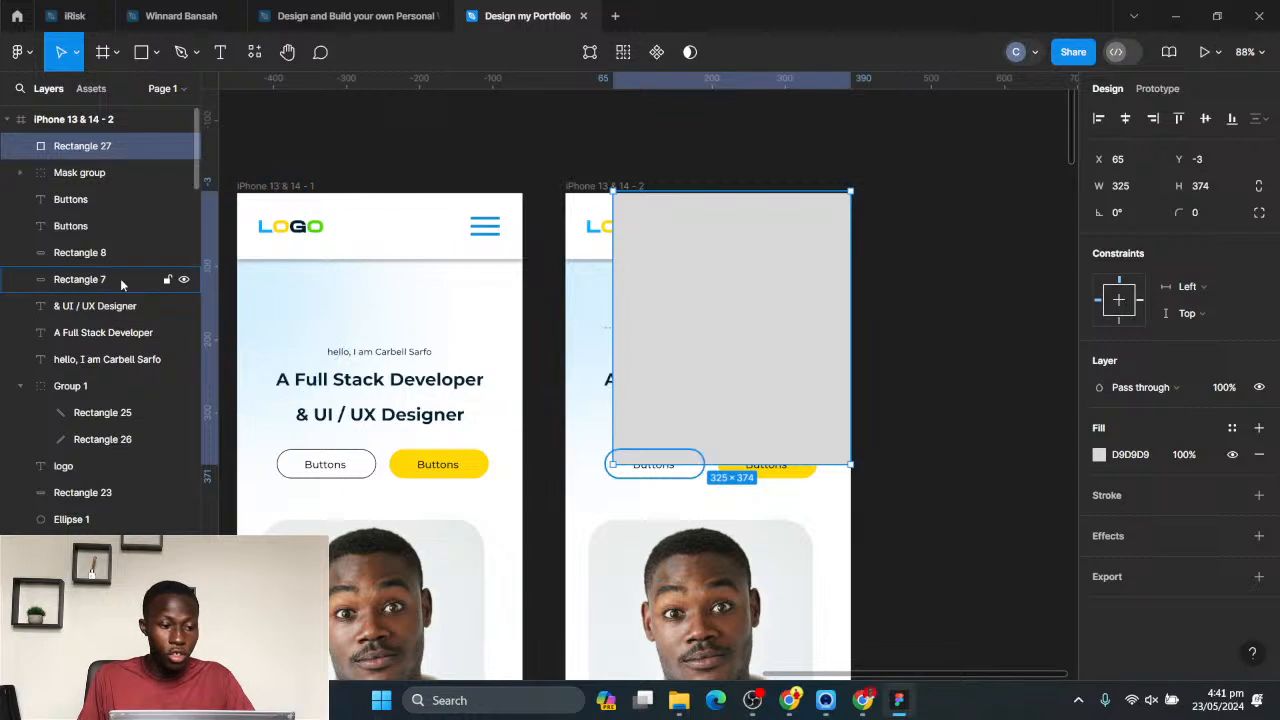
# - Reorder the layers so the new rectangle sits beneath the header bar but above the hero texts, buttons, portrait and ellipse
pyautogui.moveTo(80, 146); pyautogui.dragTo(88, 192)
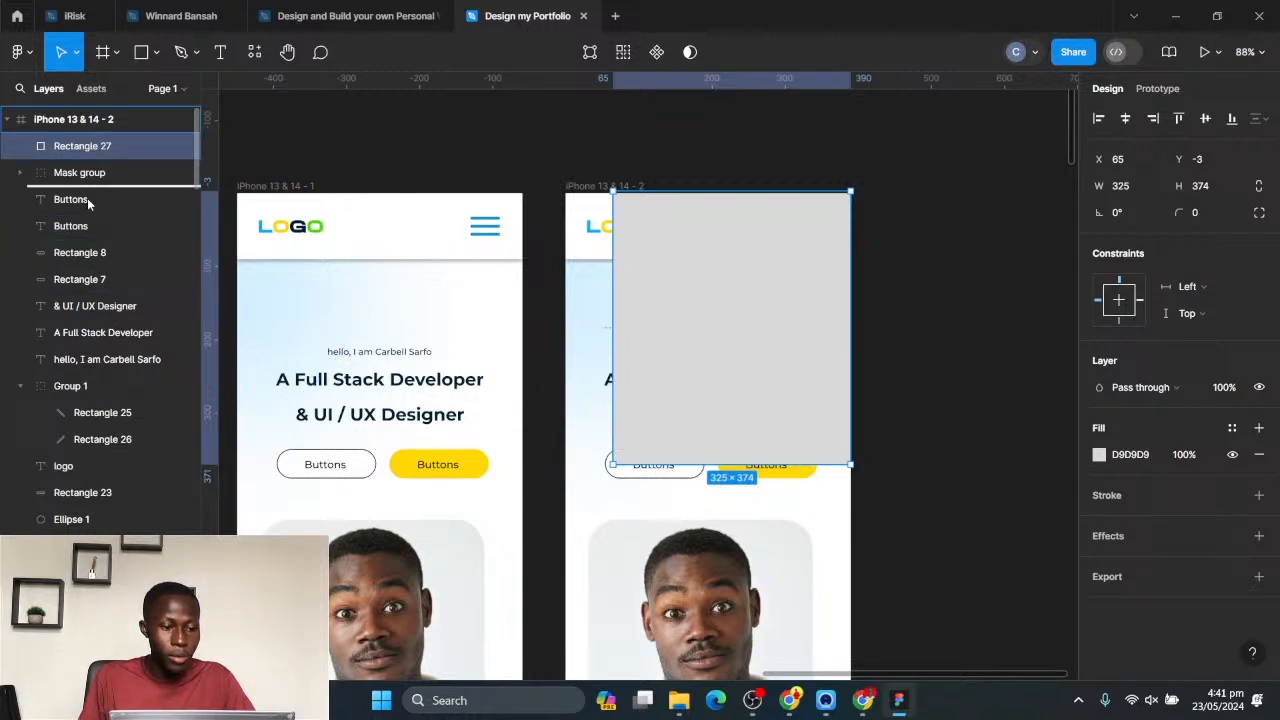
pyautogui.moveTo(87, 326); pyautogui.dragTo(65, 508)
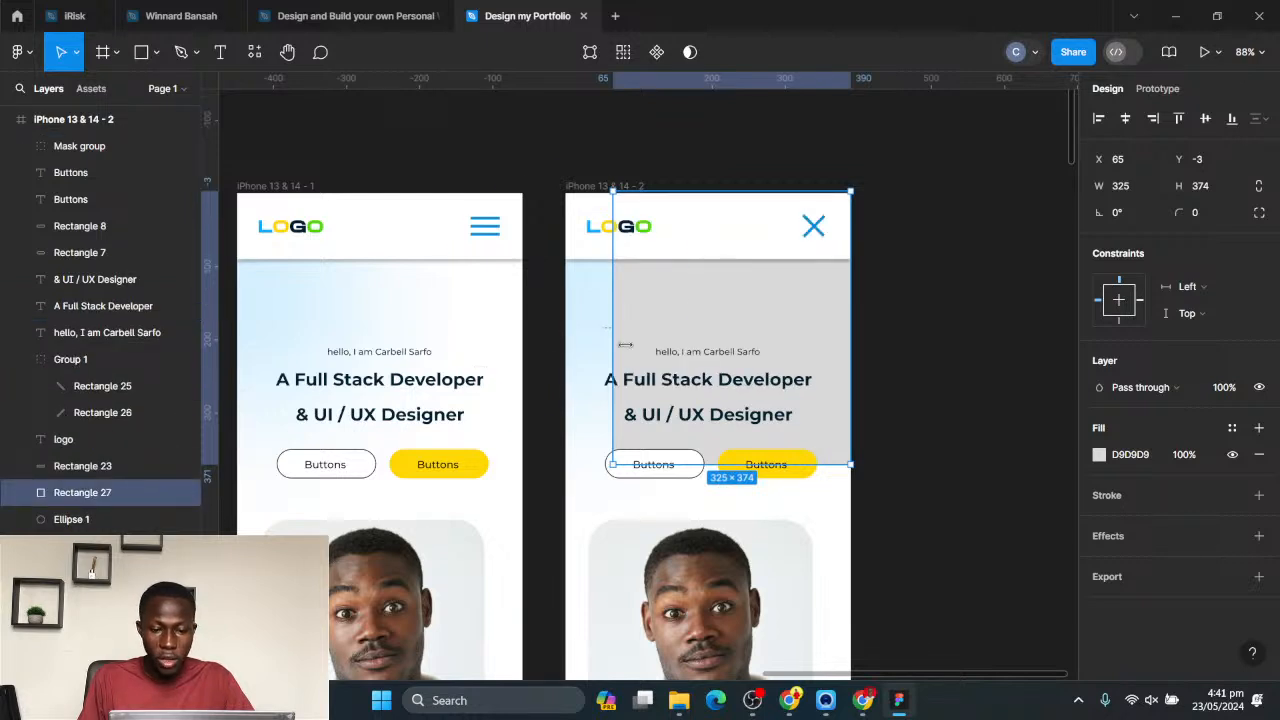
pyautogui.scroll(-2, 767, 438)
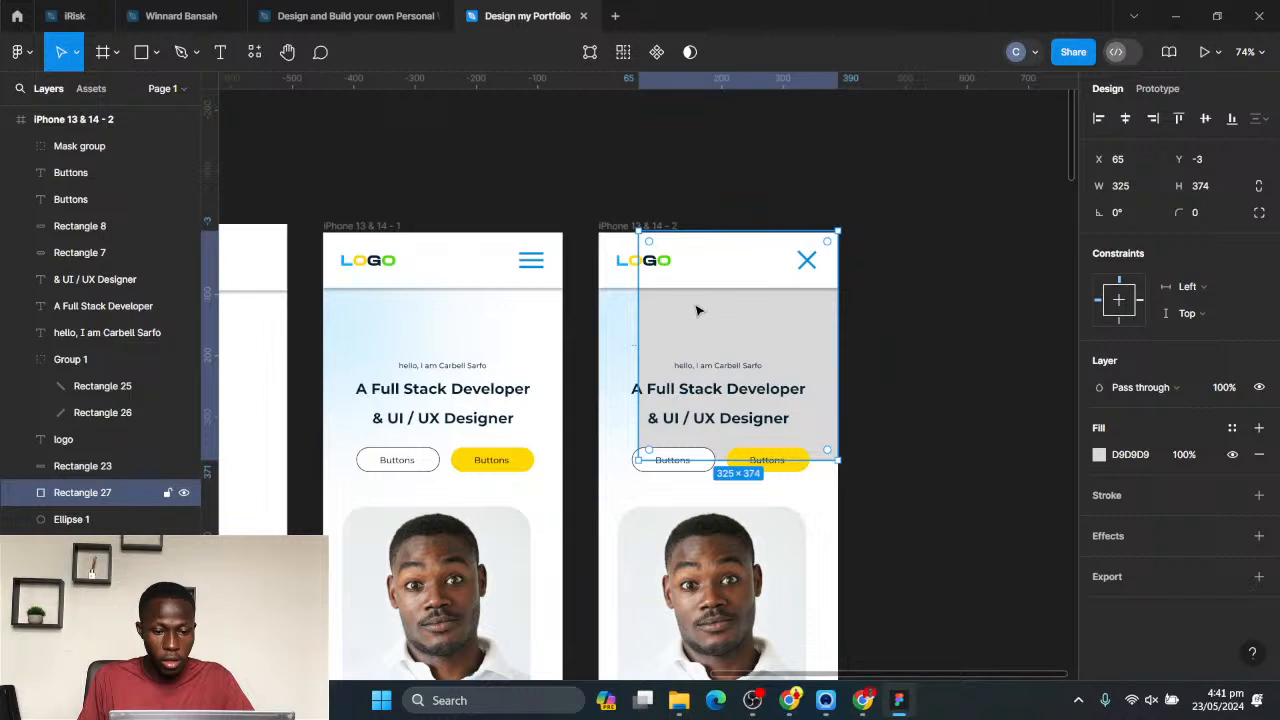
pyautogui.click(716, 392)
pyautogui.click(946, 432)
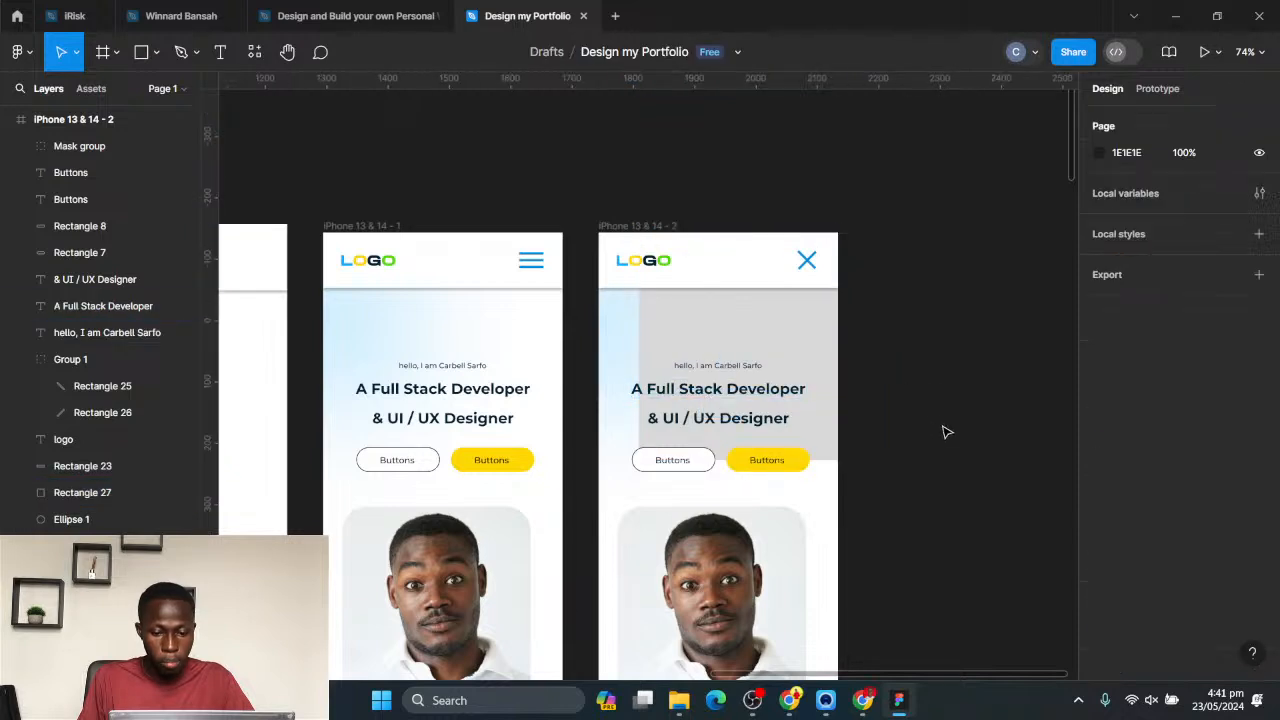
pyautogui.moveTo(912, 578); pyautogui.dragTo(651, 333)
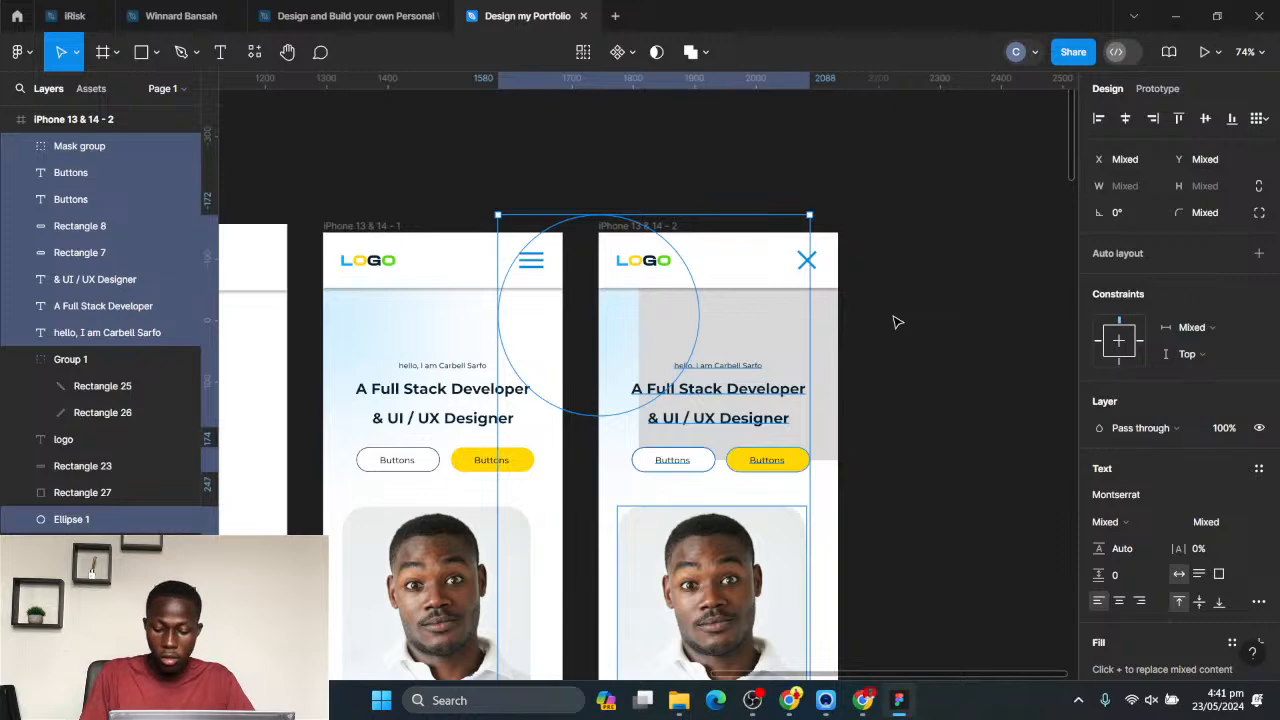
pyautogui.press('[')
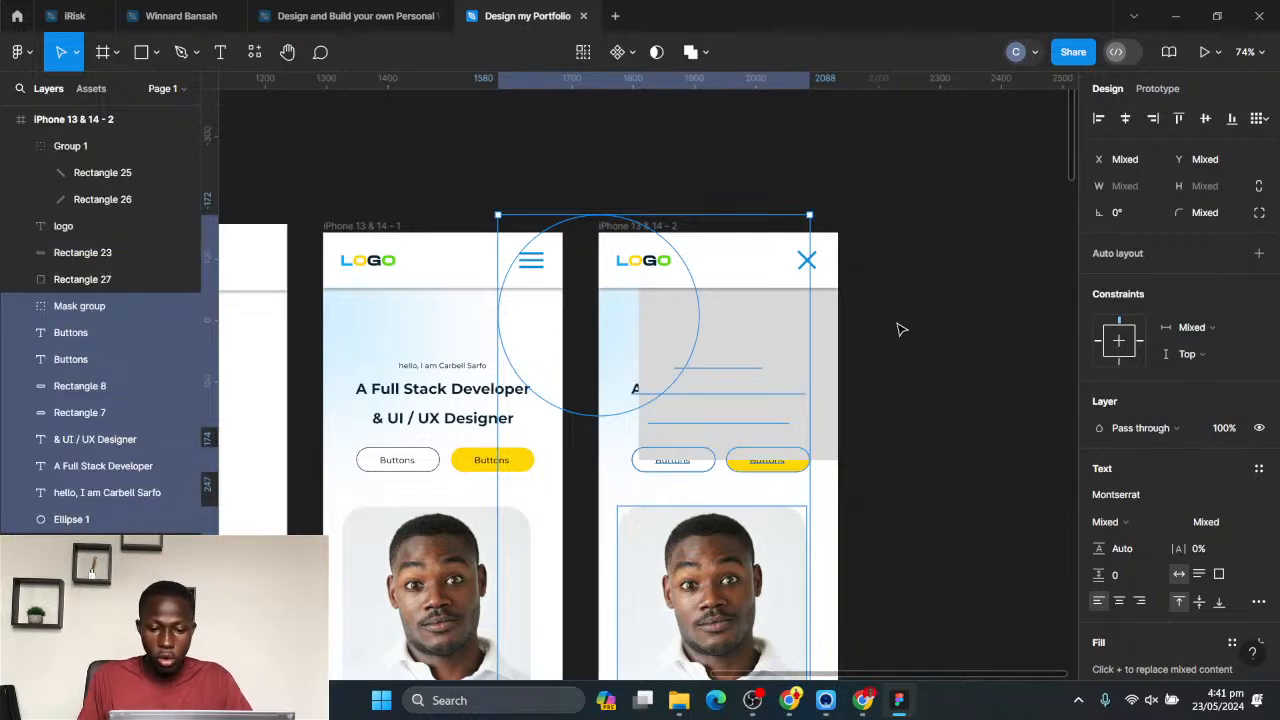
pyautogui.click(898, 328)
# - Resize the grey rectangle to the full frame width at 390 × 535, reaching down to the upper part of the portrait
pyautogui.click(697, 456)
pyautogui.moveTo(699, 460); pyautogui.dragTo(700, 664)
pyautogui.scroll(-5, 671, 386)
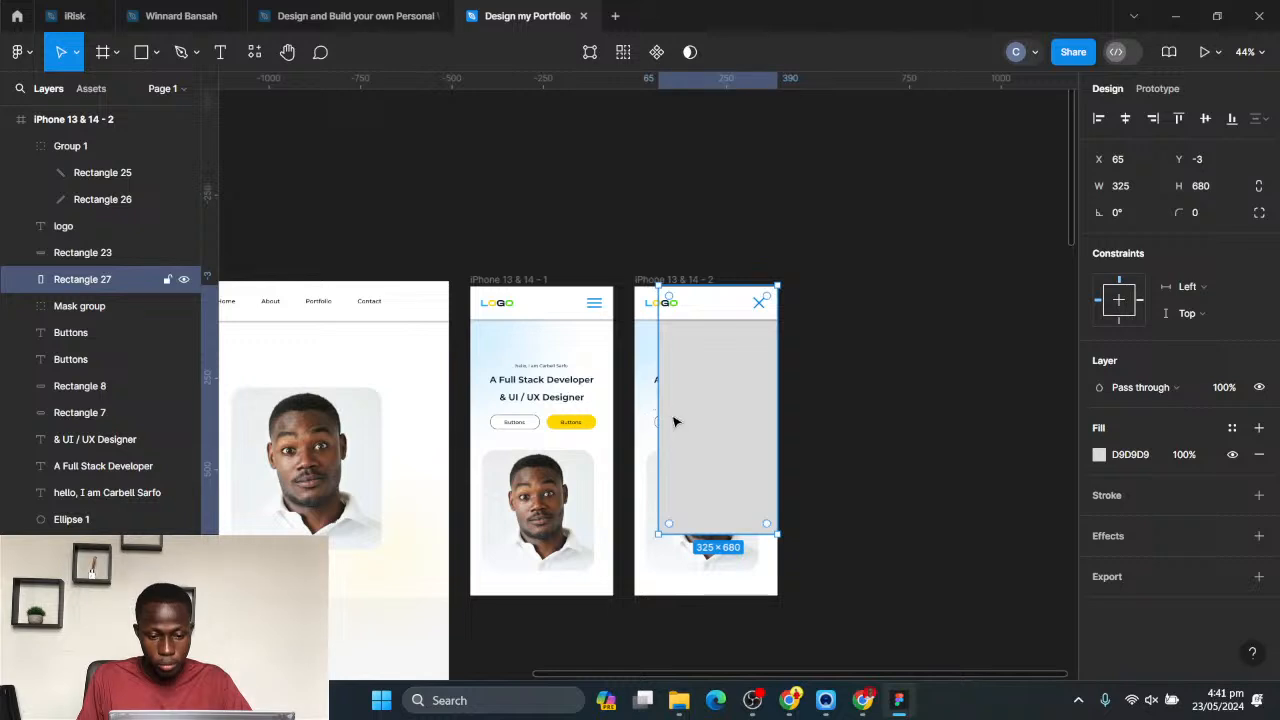
pyautogui.moveTo(656, 412); pyautogui.dragTo(636, 416)
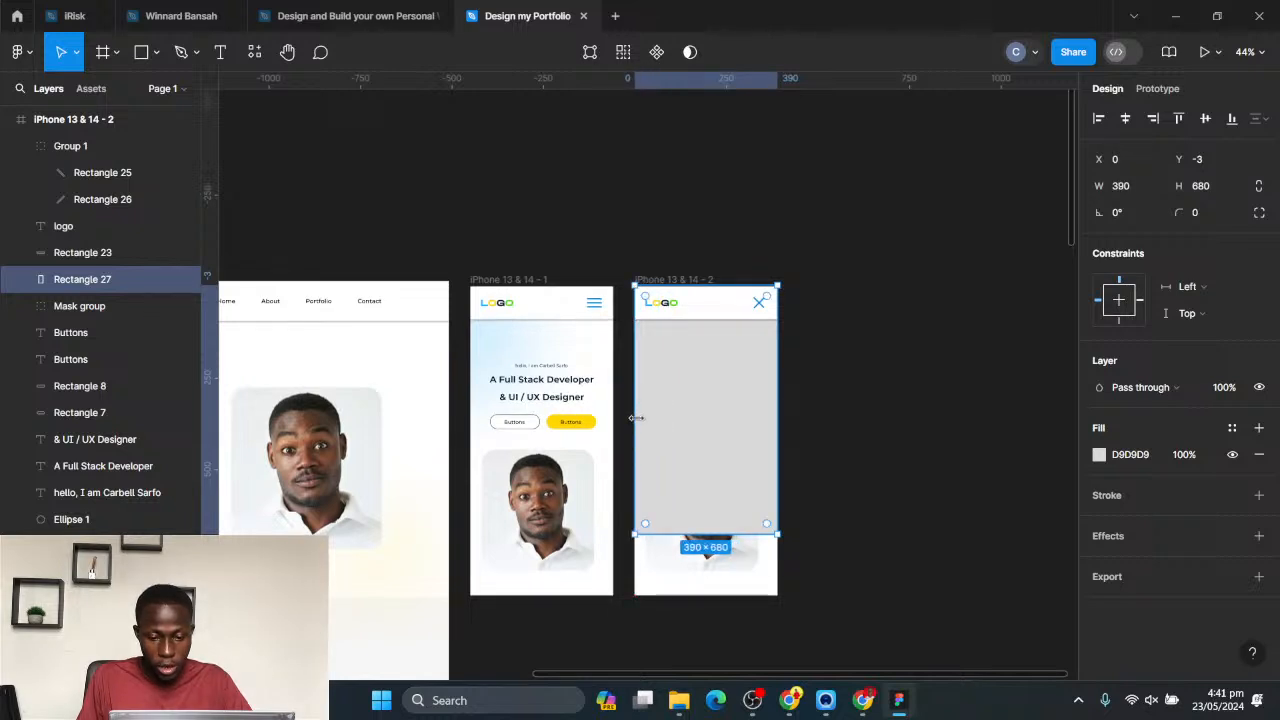
pyautogui.moveTo(715, 536); pyautogui.dragTo(724, 460)
pyautogui.moveTo(727, 478); pyautogui.dragTo(727, 481)
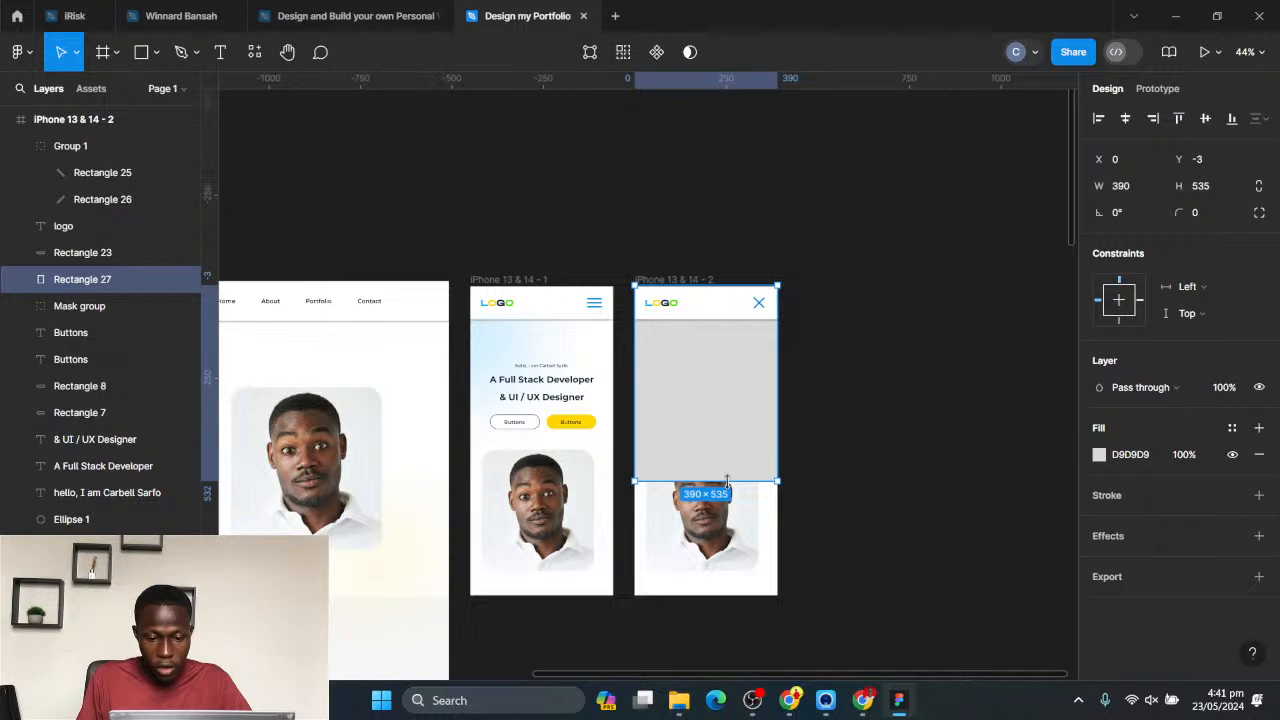
# - Round the grey rectangle's corners to a radius of 33
pyautogui.scroll(3, 791, 397)
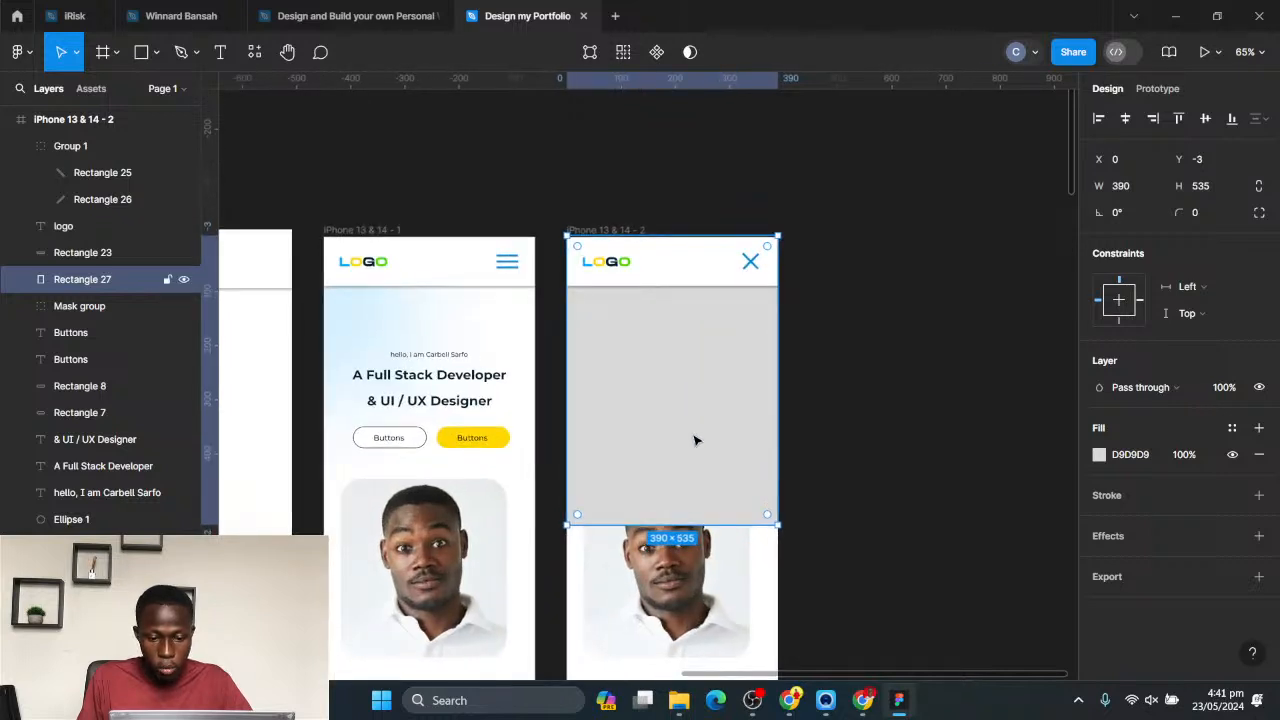
pyautogui.moveTo(768, 515); pyautogui.dragTo(761, 505)
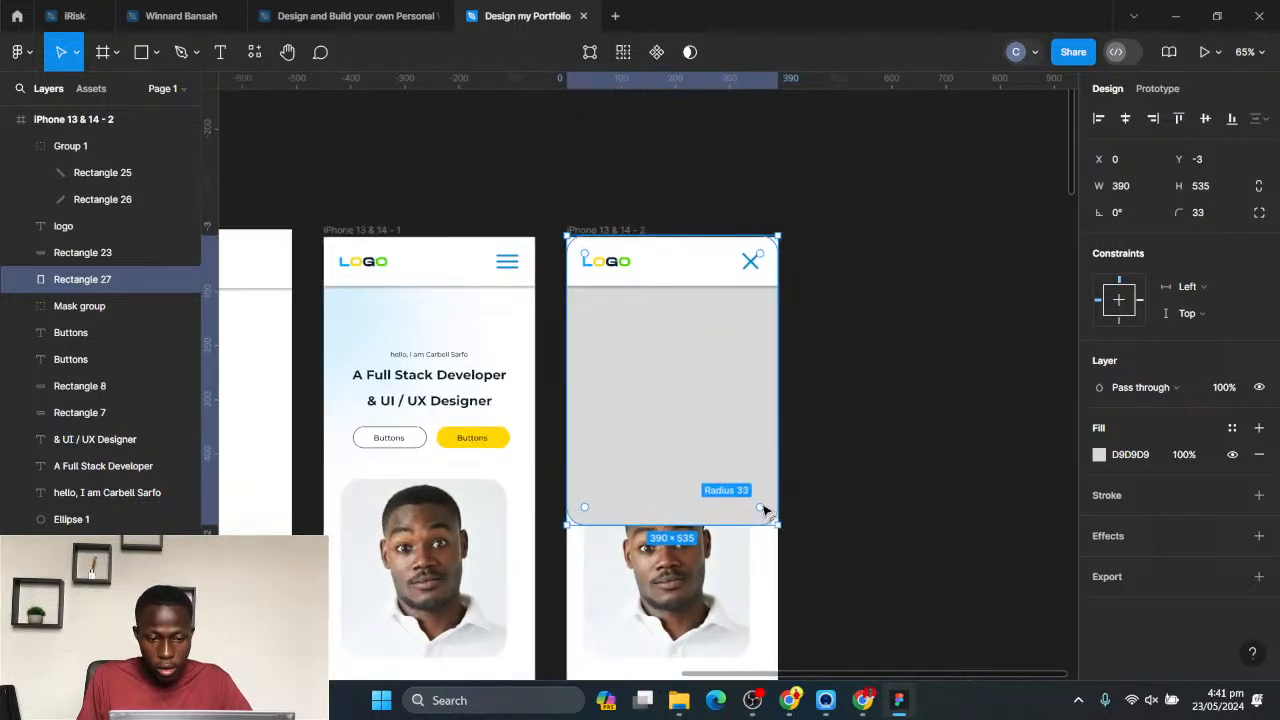
pyautogui.click(872, 438)
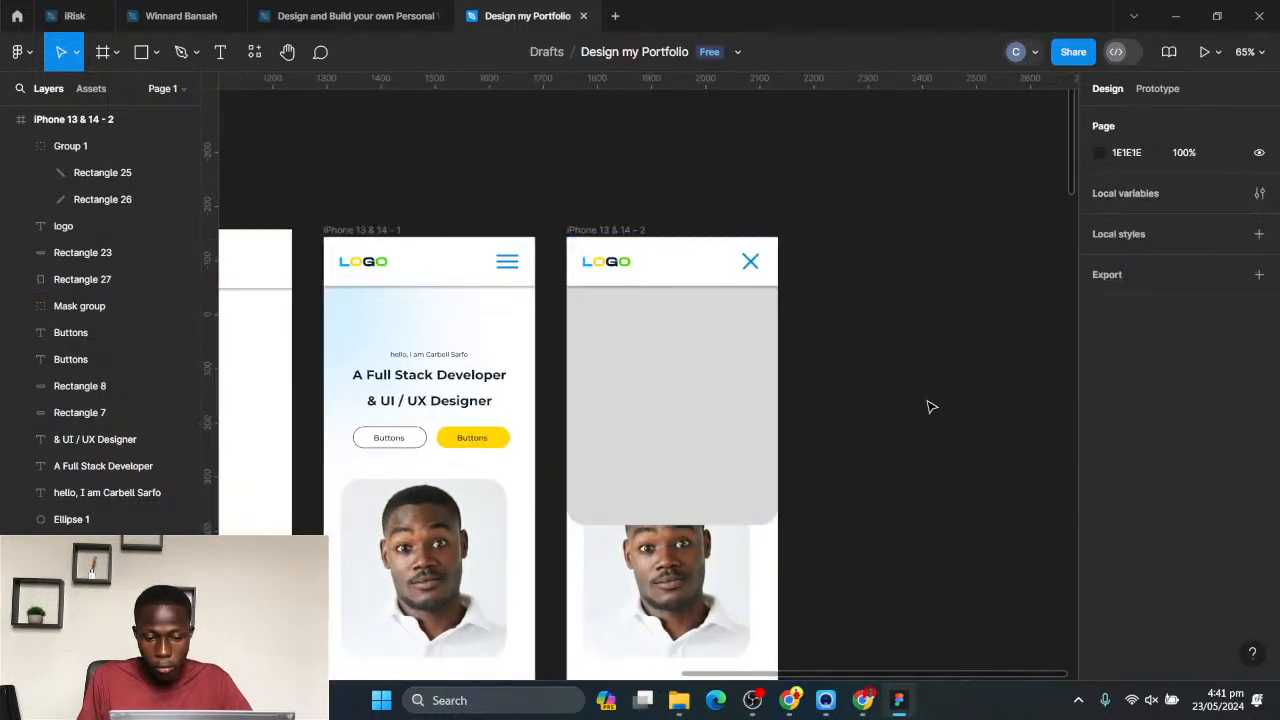
# - Fill the rounded rectangle with the blue 008FDA already used on the page and set the fill opacity to 91%
pyautogui.click(709, 372)
pyautogui.click(1099, 455)
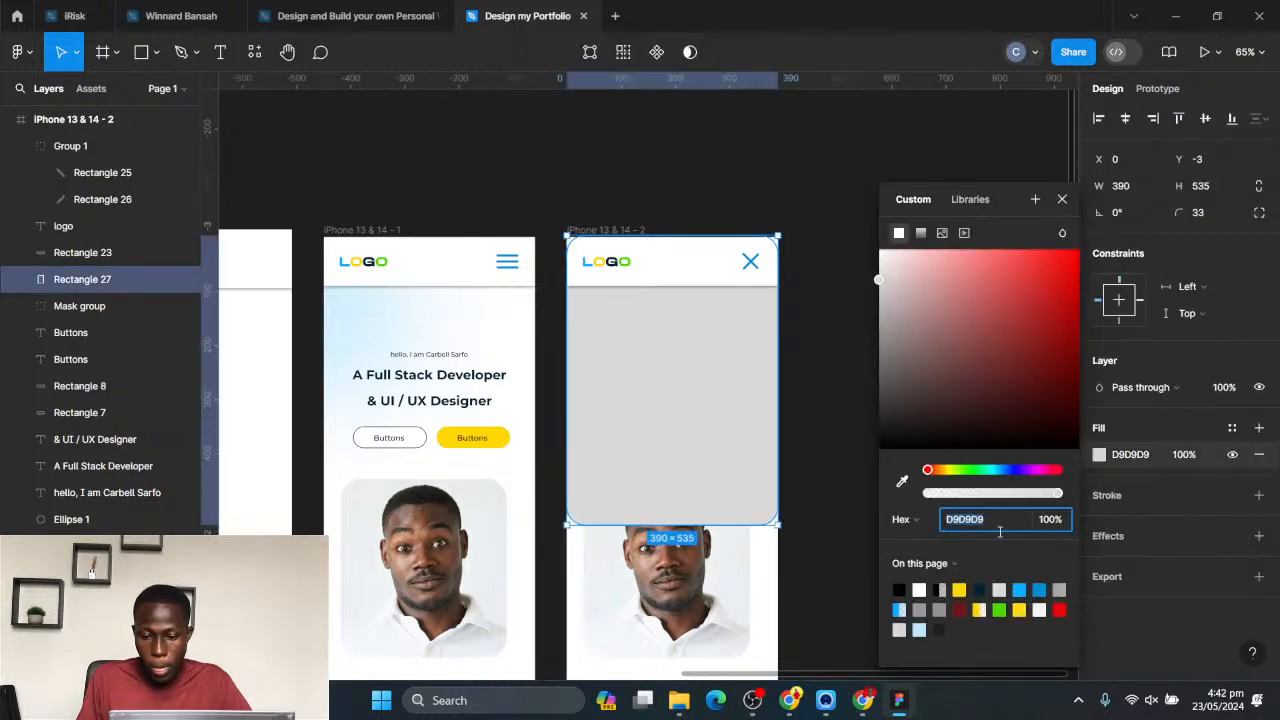
pyautogui.click(1041, 586)
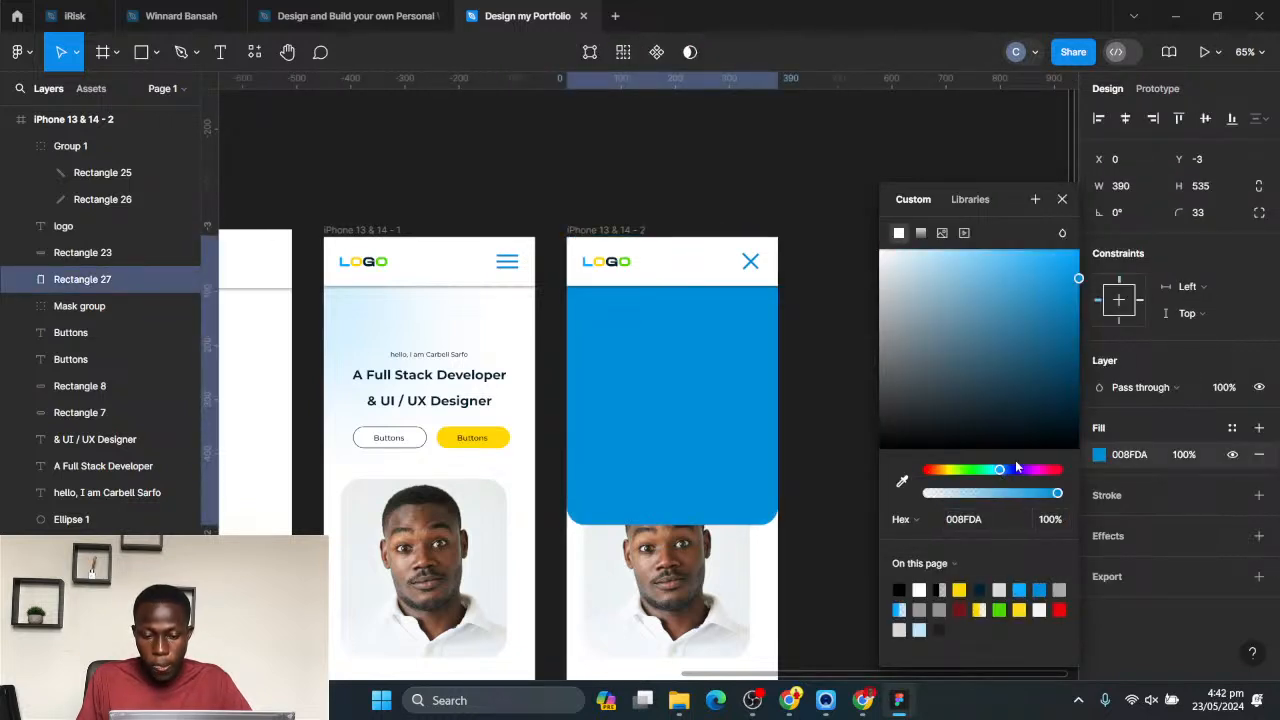
pyautogui.click(1185, 456)
pyautogui.write('90')
pyautogui.press('Return')
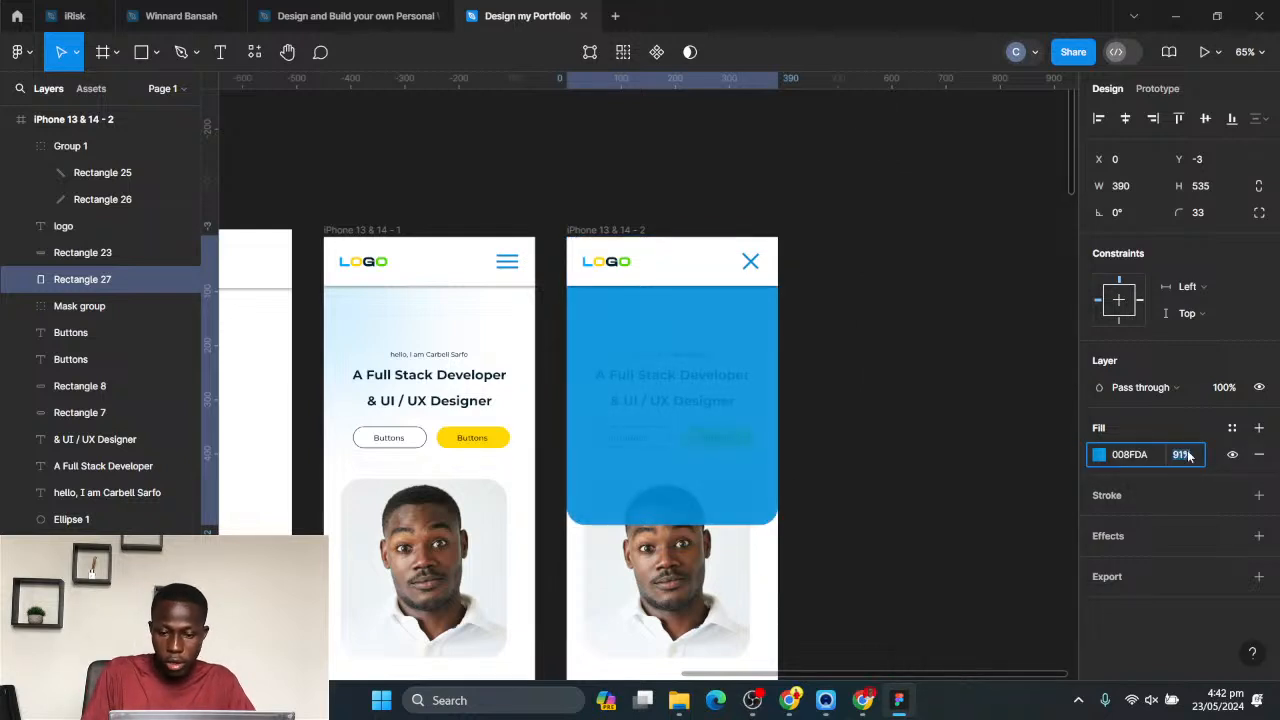
pyautogui.press('Escape')
# - Try a layer blur effect on the blue panel, raising the blur to 14 and bringing it down to 0
pyautogui.click(1141, 537)
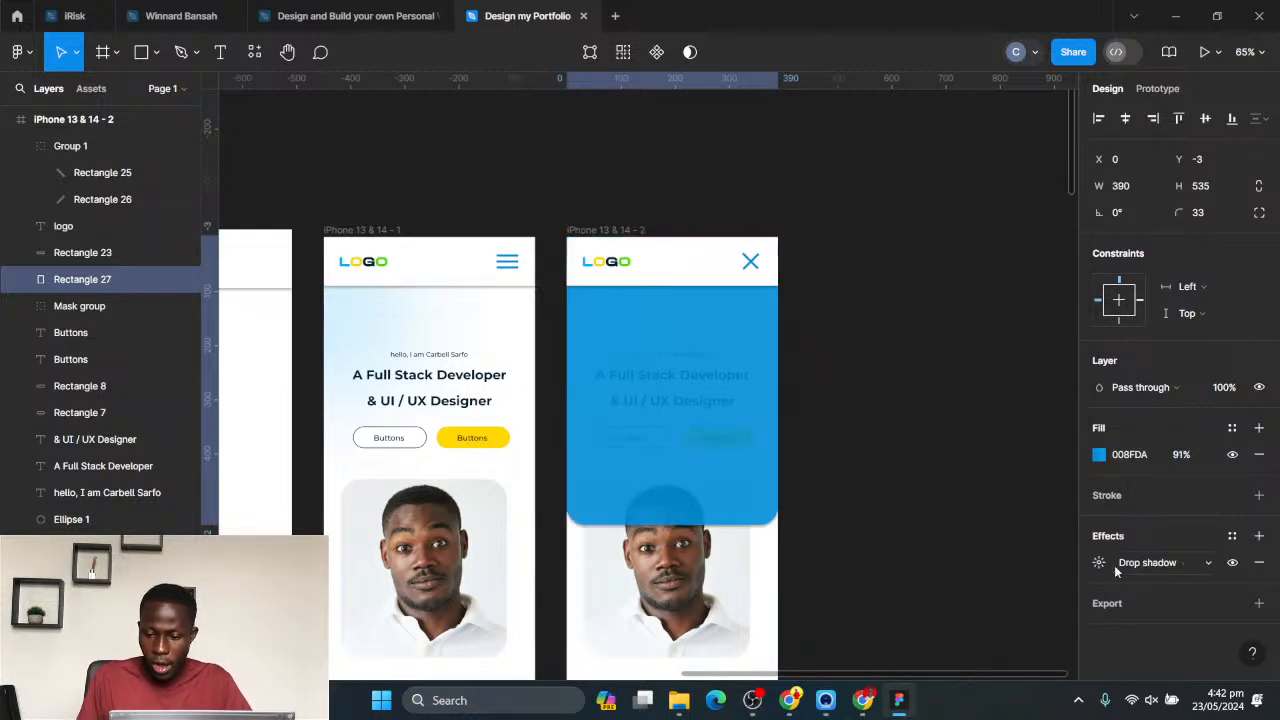
pyautogui.click(1138, 564)
pyautogui.click(1140, 582)
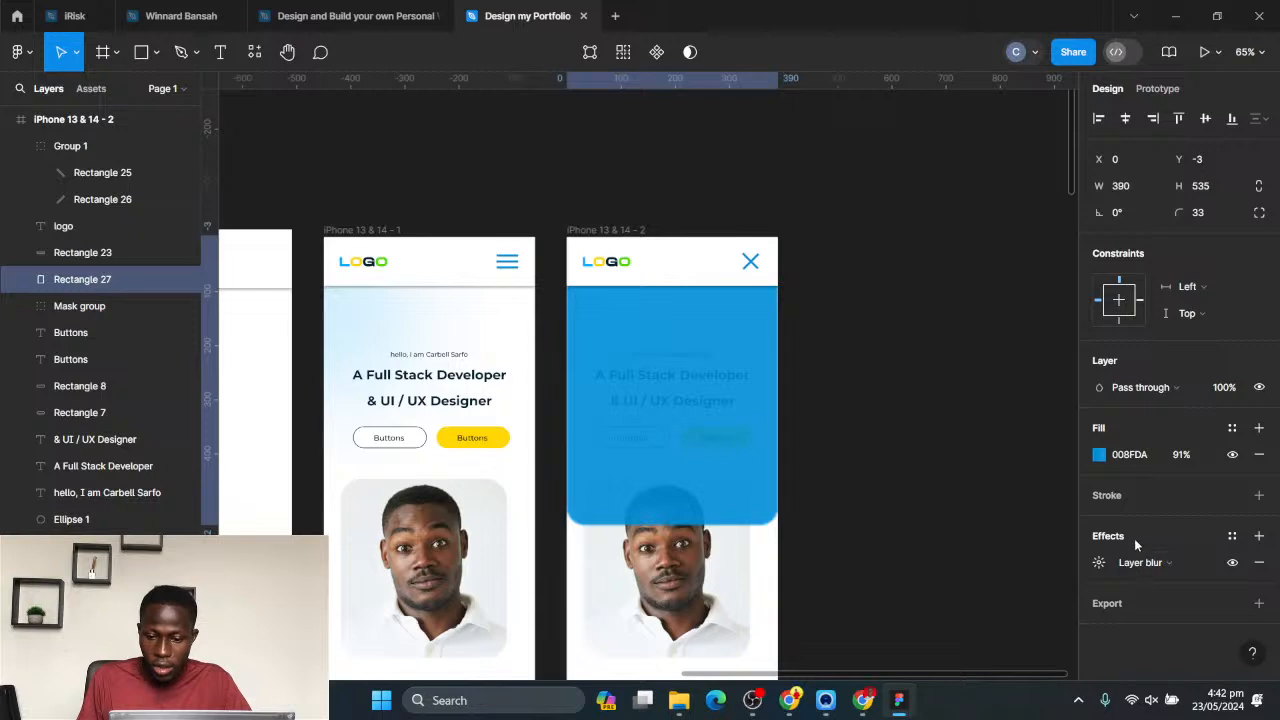
pyautogui.click(1098, 563)
pyautogui.hotkey('shift', 'Up')
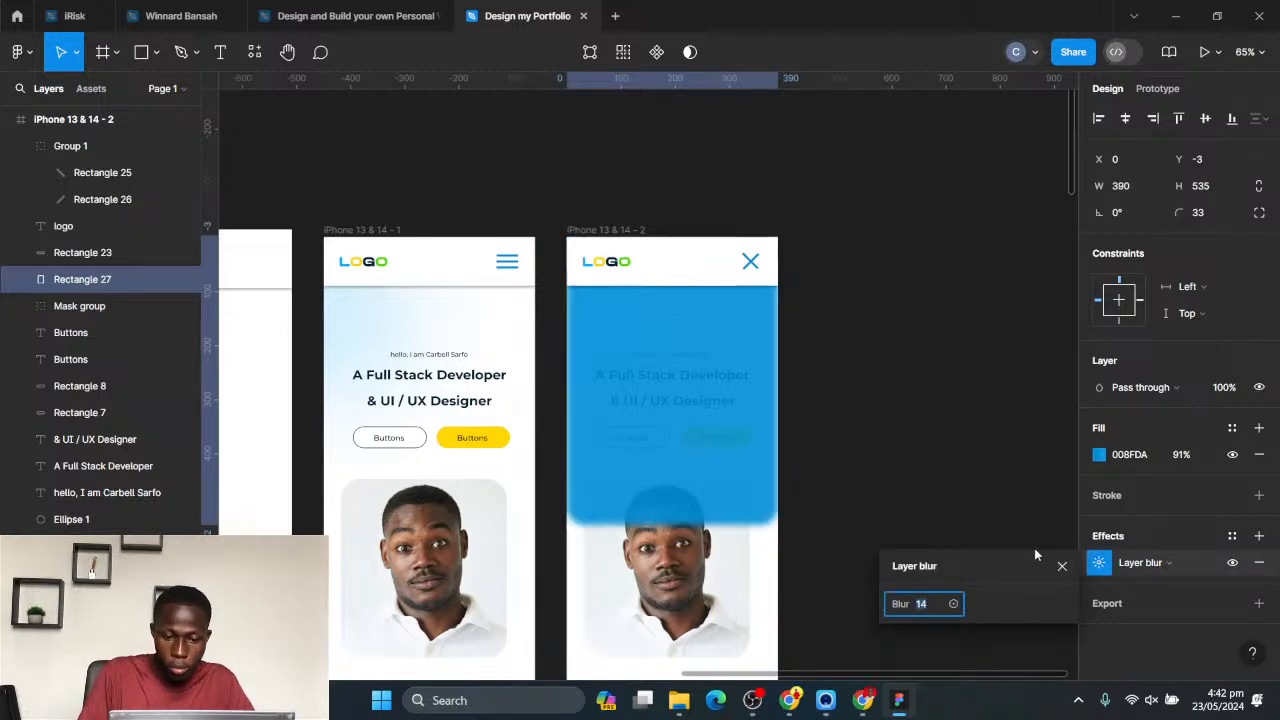
pyautogui.hotkey('shift', 'Down')
pyautogui.press('Return')
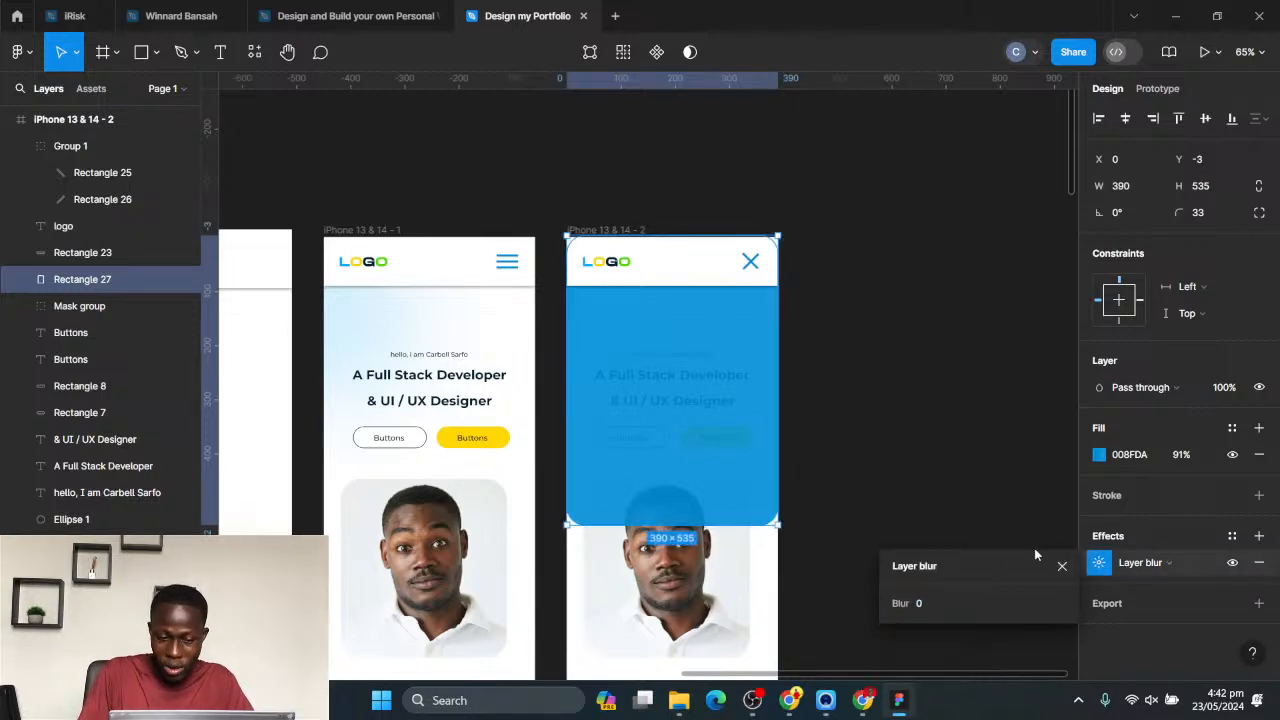
# - Change the blue panel's effect to a drop shadow
pyautogui.click(1152, 568)
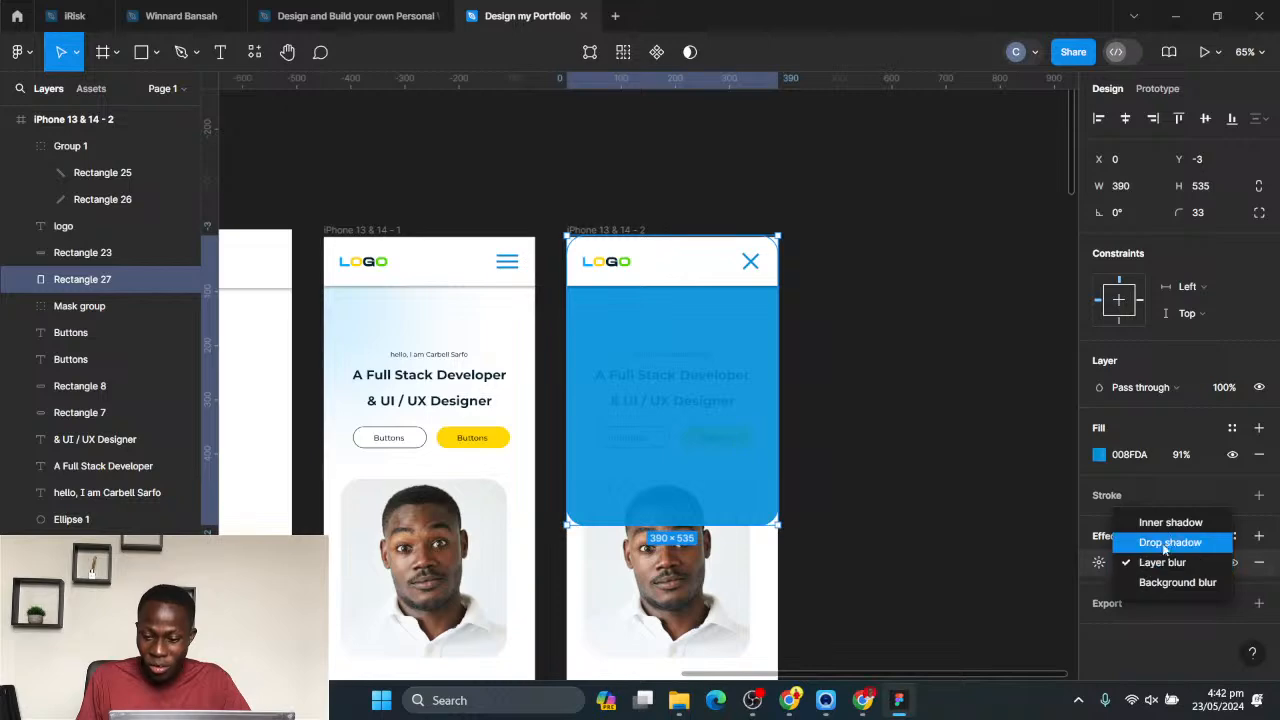
pyautogui.click(1168, 542)
pyautogui.click(948, 450)
# - Place a white FFFFFF copy of the desktop header's Contact link low in the blue panel and centre it horizontally
pyautogui.scroll(3, 737, 405)
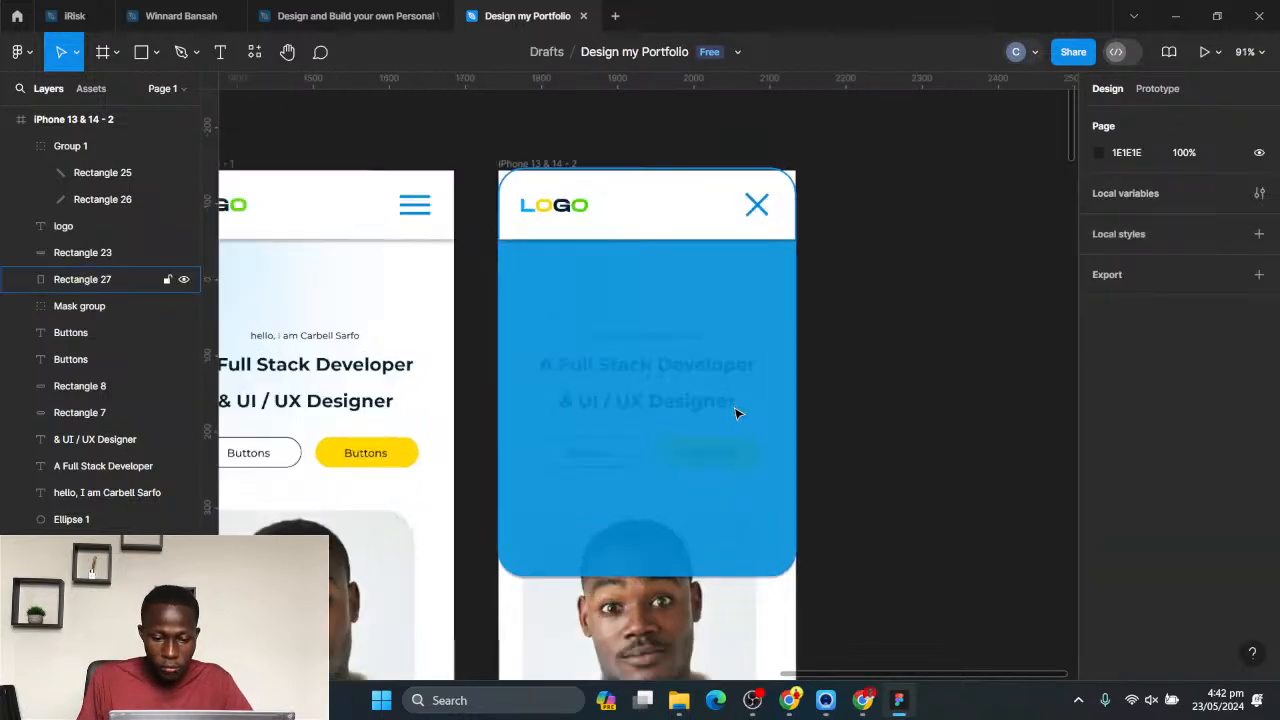
pyautogui.scroll(-3, 726, 457)
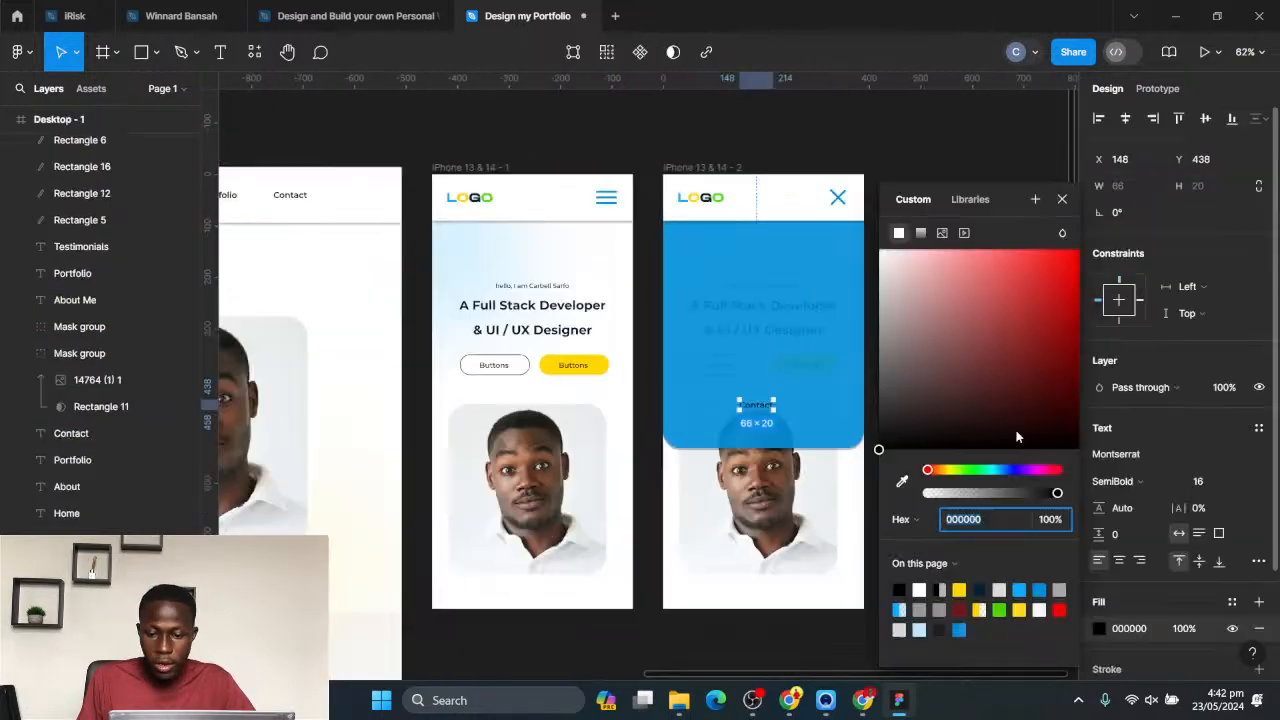
pyautogui.moveTo(1017, 434); pyautogui.dragTo(878, 250)
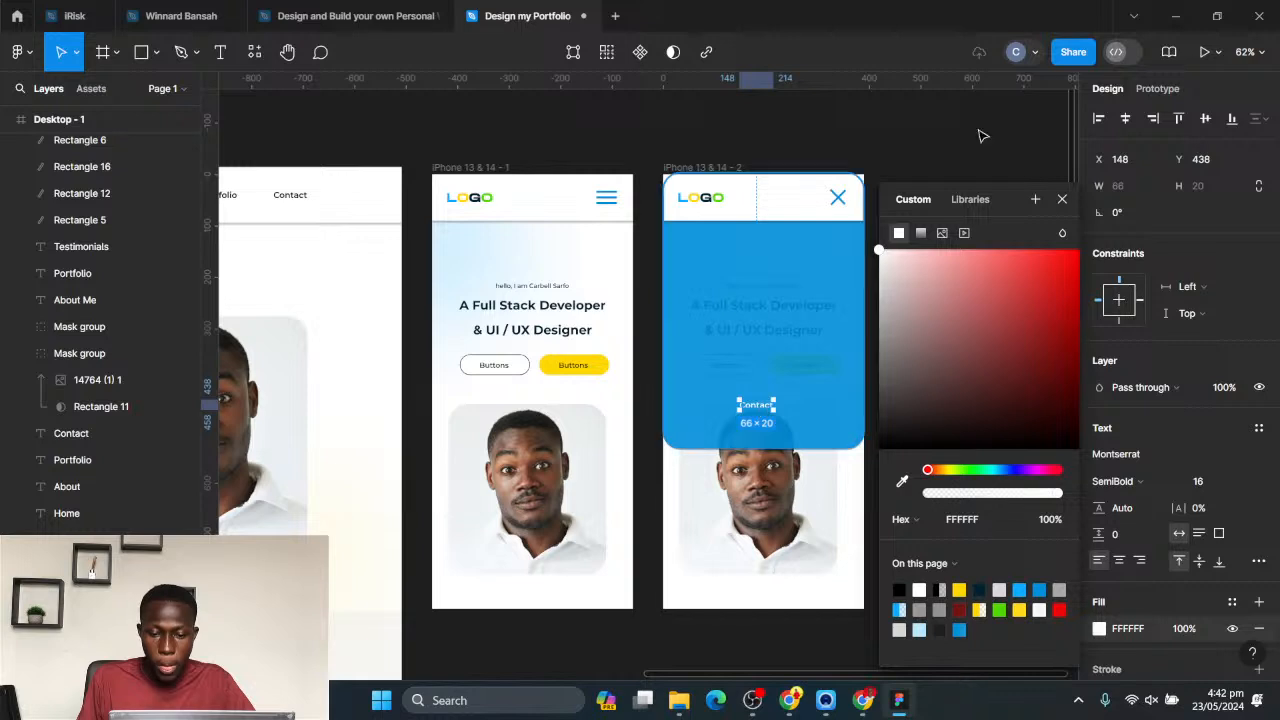
pyautogui.click(1125, 118)
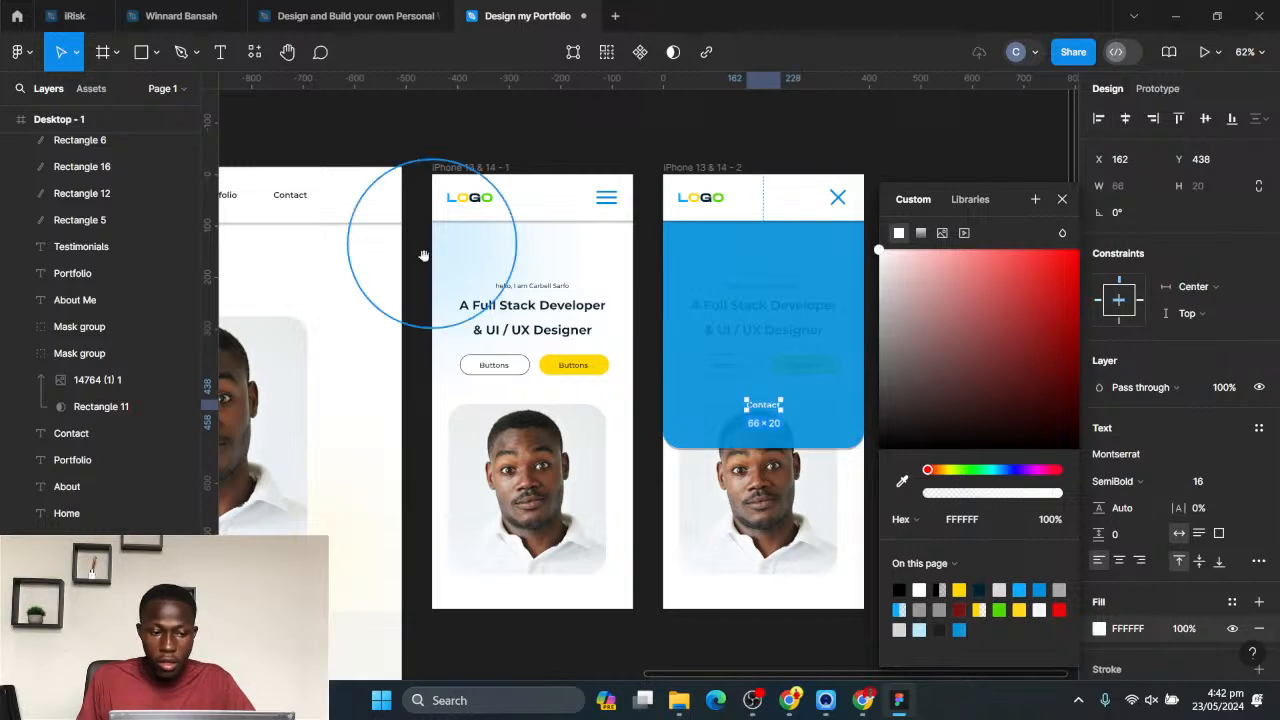
# - Copy the Home, About and Portfolio links from the desktop header into the blue panel above the Contact link
pyautogui.moveTo(423, 257); pyautogui.dragTo(529, 297)
pyautogui.click(264, 256)
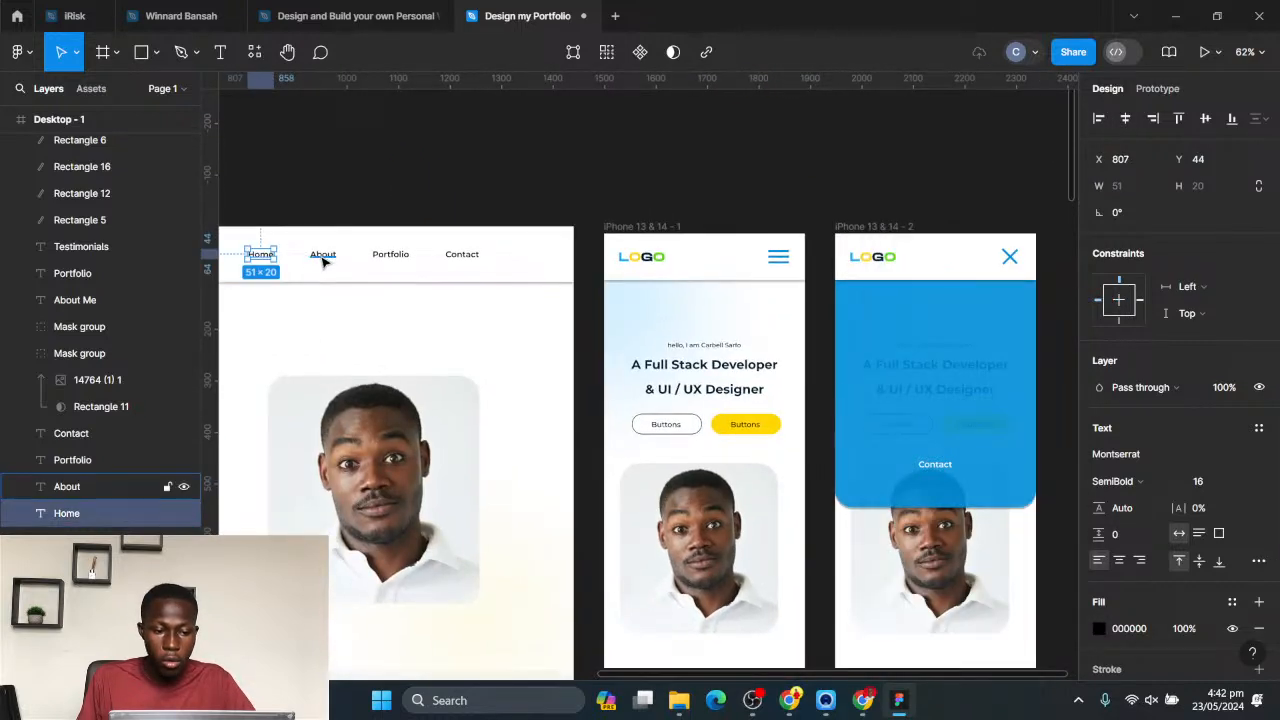
pyautogui.keyDown('shift'); pyautogui.click(312, 262); pyautogui.keyUp('shift')
pyautogui.keyDown('shift'); pyautogui.click(390, 260); pyautogui.keyUp('shift')
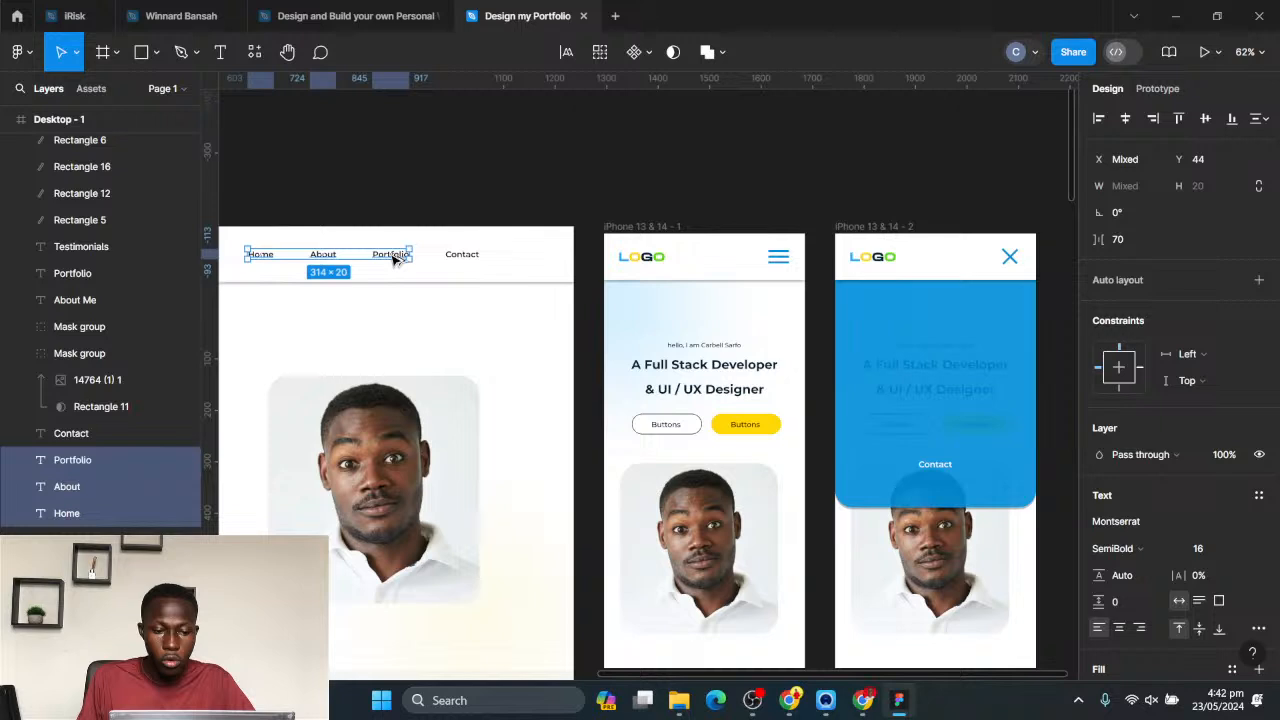
pyautogui.moveTo(393, 258); pyautogui.dragTo(983, 389)
pyautogui.click(869, 378)
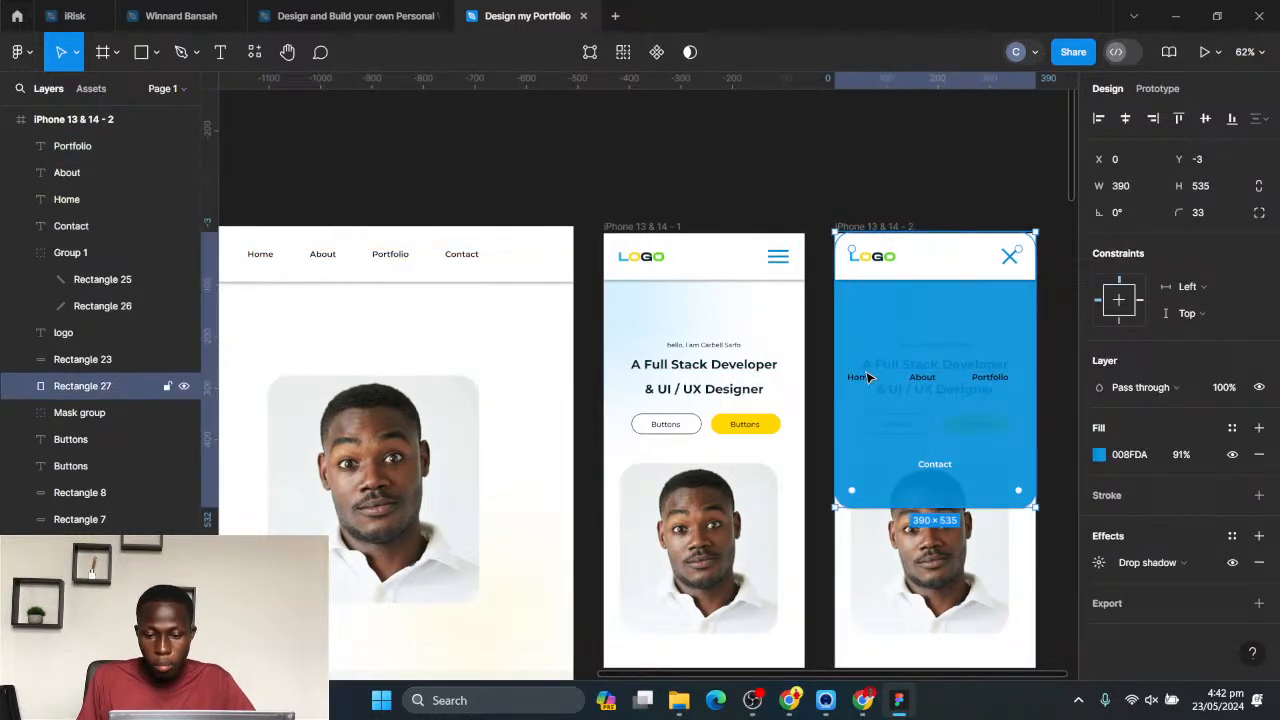
# - Stack the Home, About and Portfolio links down the centre of the blue panel and move Contact up beneath them
pyautogui.moveTo(869, 378); pyautogui.dragTo(931, 332)
pyautogui.click(862, 378)
pyautogui.moveTo(988, 380); pyautogui.dragTo(933, 396)
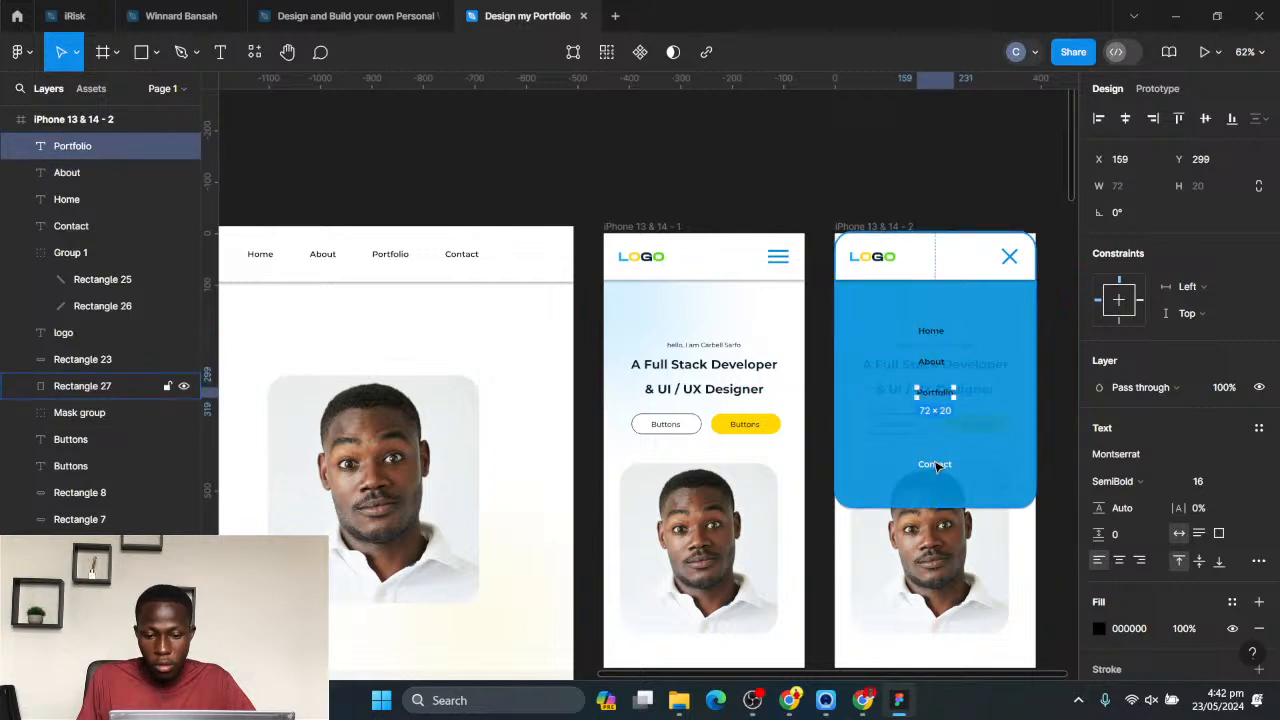
pyautogui.moveTo(934, 464); pyautogui.dragTo(938, 435)
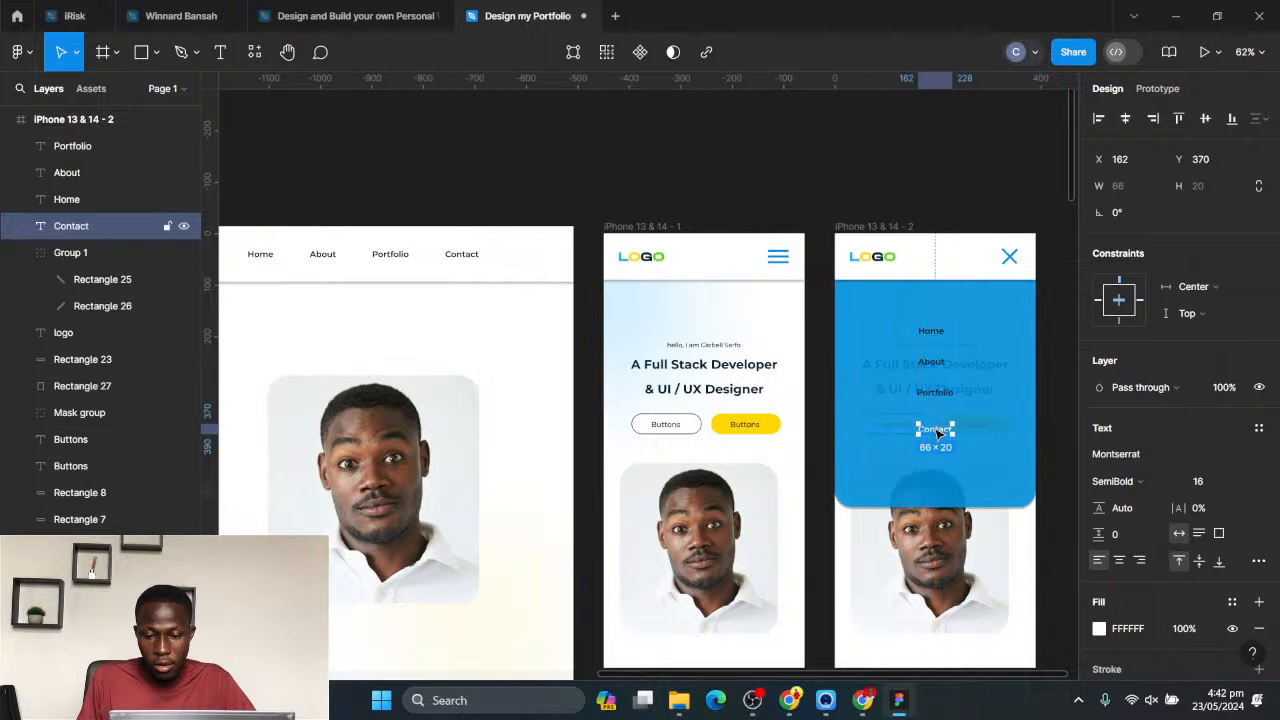
# - Recolor the Portfolio, About and Home links in the blue panel to white FFFFFF
pyautogui.click(934, 393)
pyautogui.keyDown('shift'); pyautogui.click(932, 362); pyautogui.keyUp('shift')
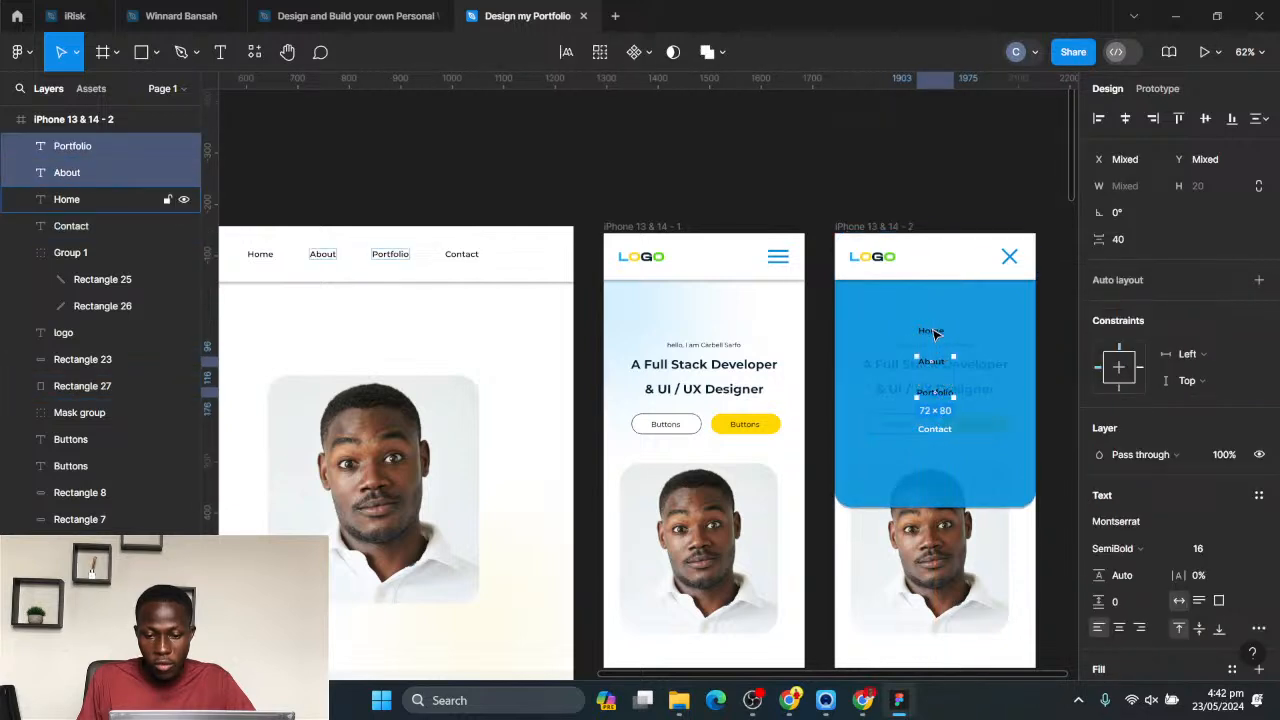
pyautogui.keyDown('shift'); pyautogui.click(933, 332); pyautogui.keyUp('shift')
pyautogui.scroll(-3, 1140, 500)
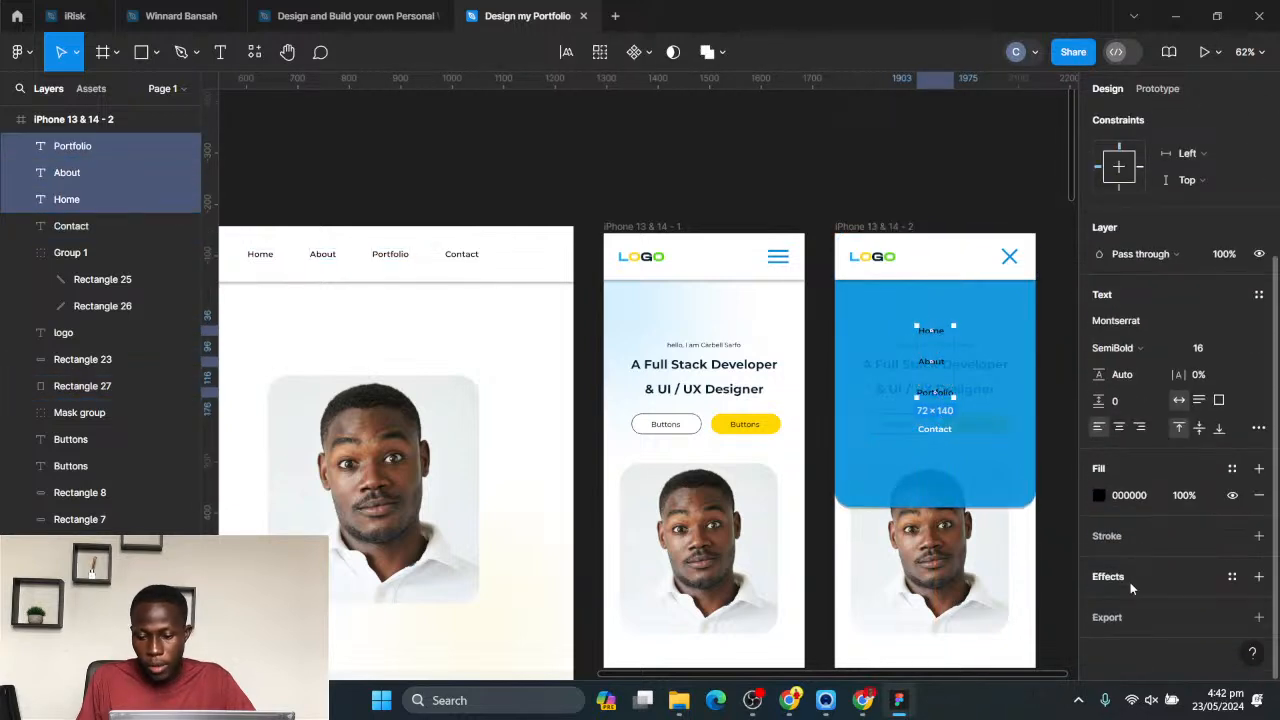
pyautogui.click(1098, 496)
pyautogui.moveTo(885, 440); pyautogui.dragTo(825, 208)
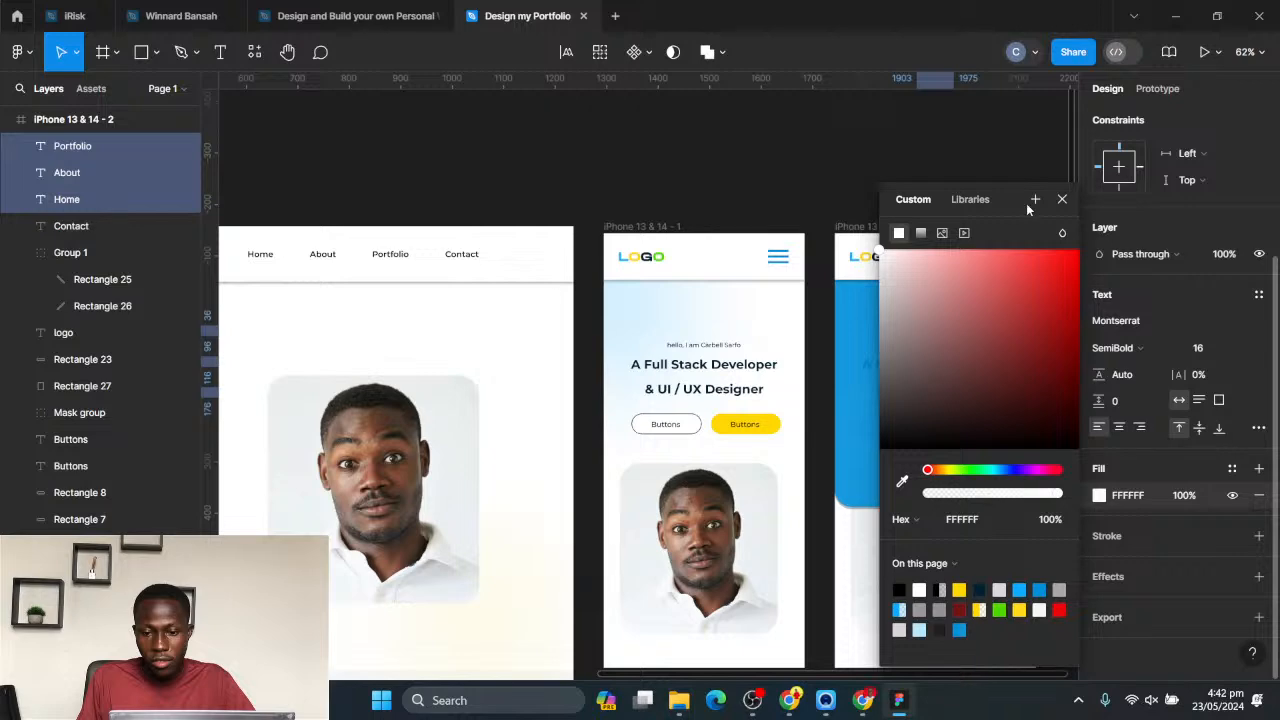
pyautogui.click(1062, 199)
pyautogui.click(975, 190)
# - Extend the first iPhone 13 & 14 frame downward to a height of about 5329, past the end of the desktop page
pyautogui.scroll(-3, 951, 305)
pyautogui.moveTo(959, 427); pyautogui.dragTo(792, 385)
pyautogui.click(808, 373)
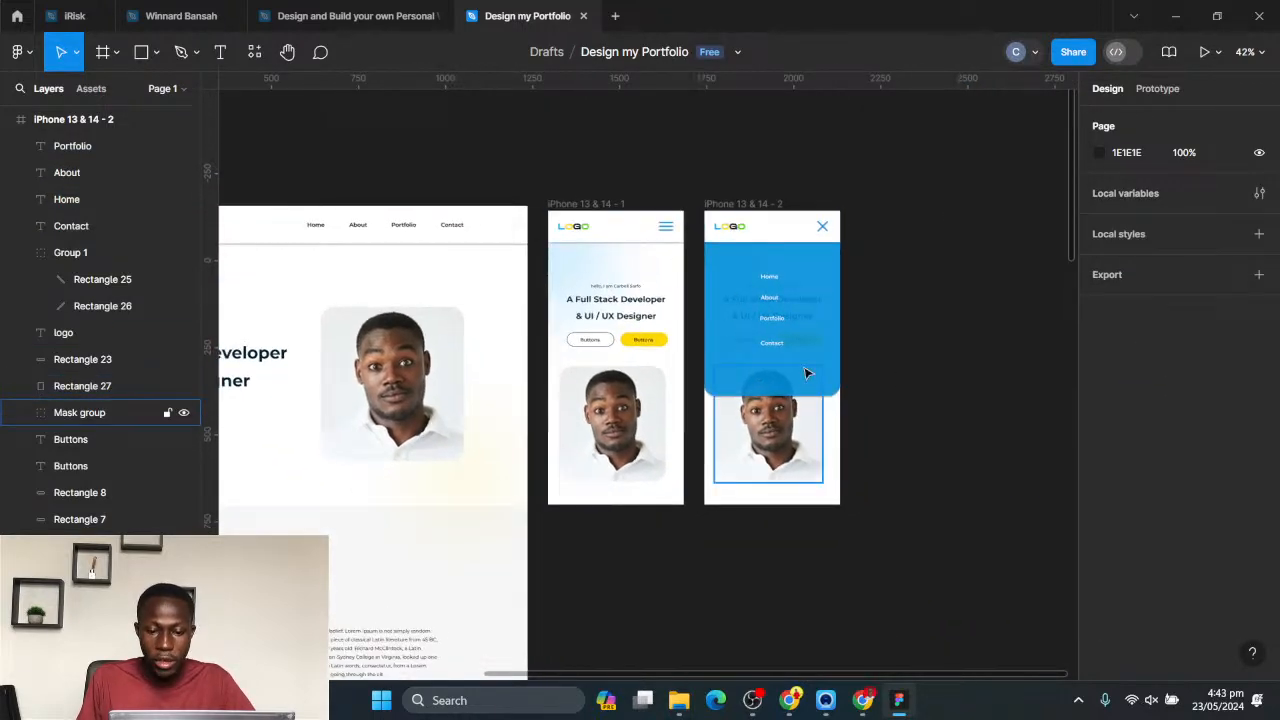
pyautogui.scroll(-3, 896, 404)
pyautogui.moveTo(741, 421); pyautogui.dragTo(776, 370)
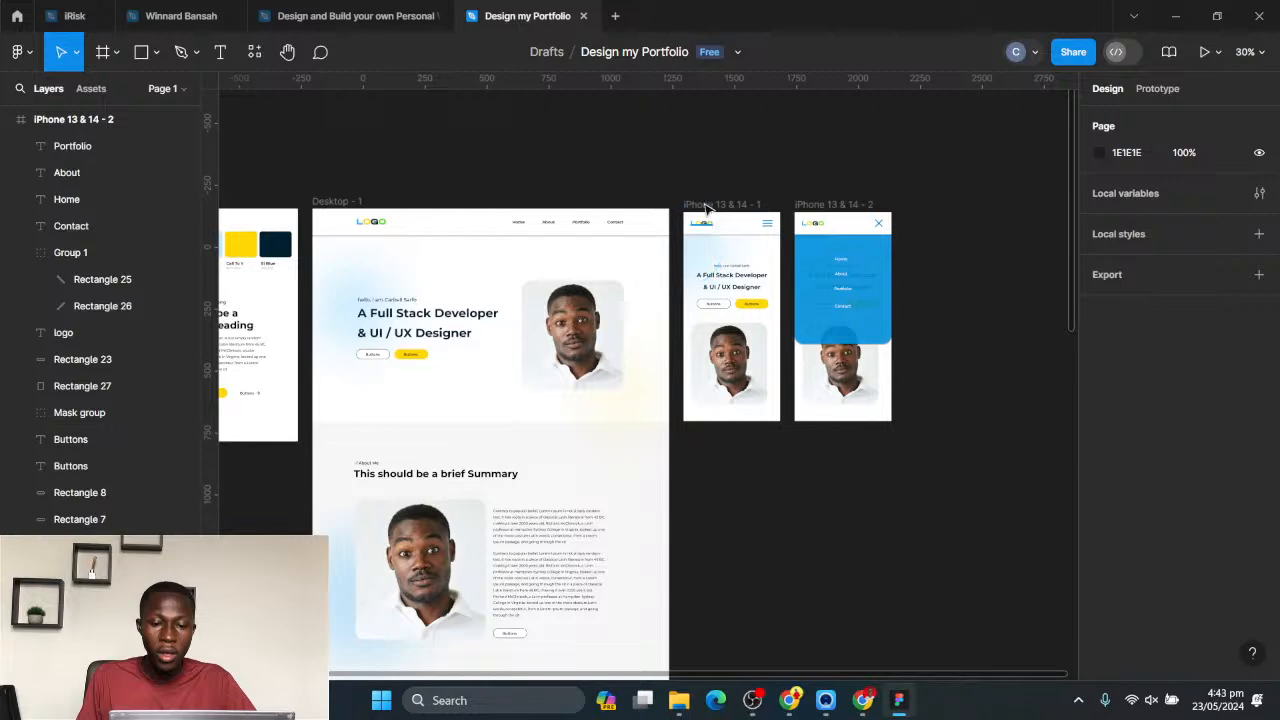
pyautogui.click(706, 207)
pyautogui.scroll(-5, 720, 300)
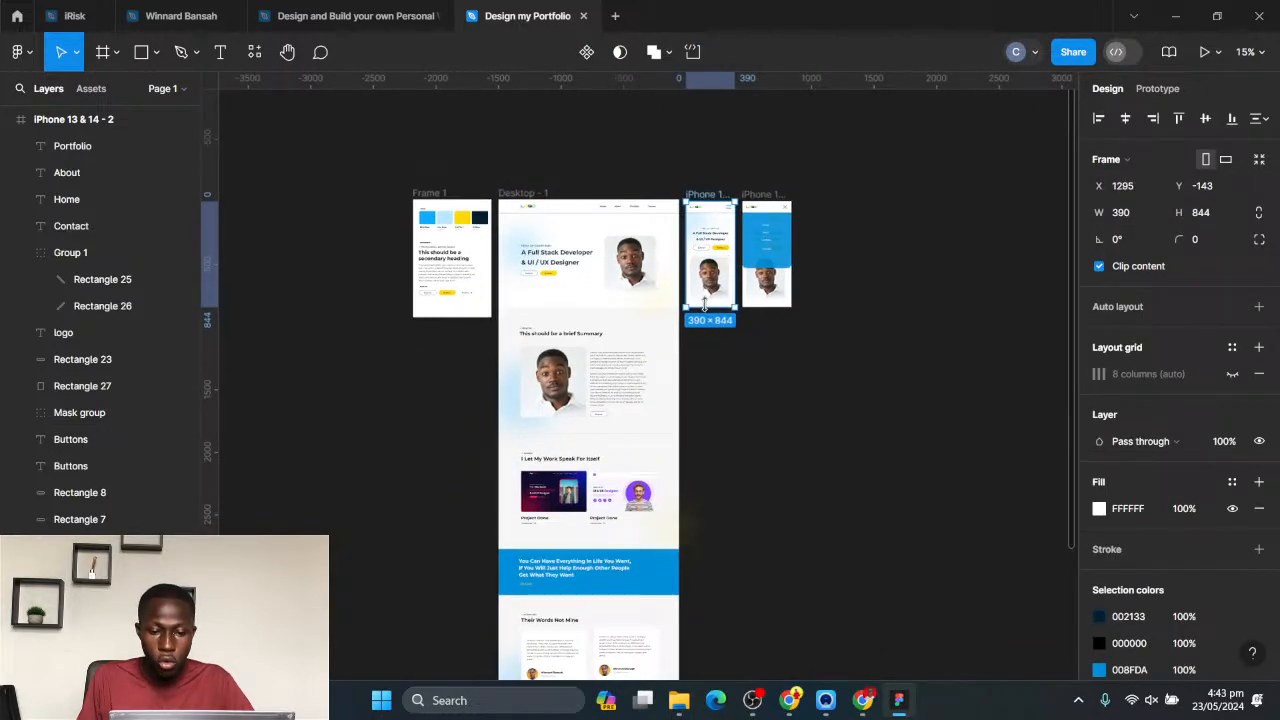
pyautogui.moveTo(704, 350); pyautogui.dragTo(720, 655)
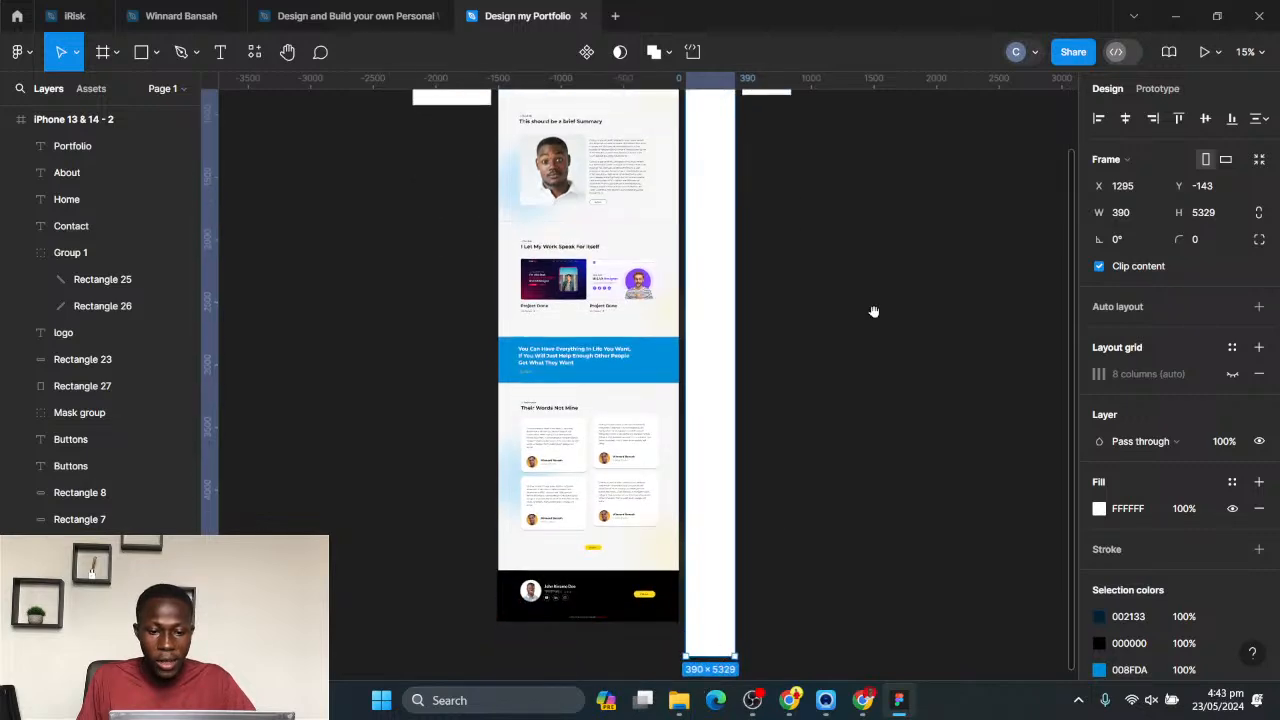
# - Fill the first iPhone frame with the light grey F7F7F6 sampled from the desktop page's background
pyautogui.moveTo(874, 313); pyautogui.dragTo(868, 540)
pyautogui.click(866, 420)
pyautogui.scroll(5, 720, 405)
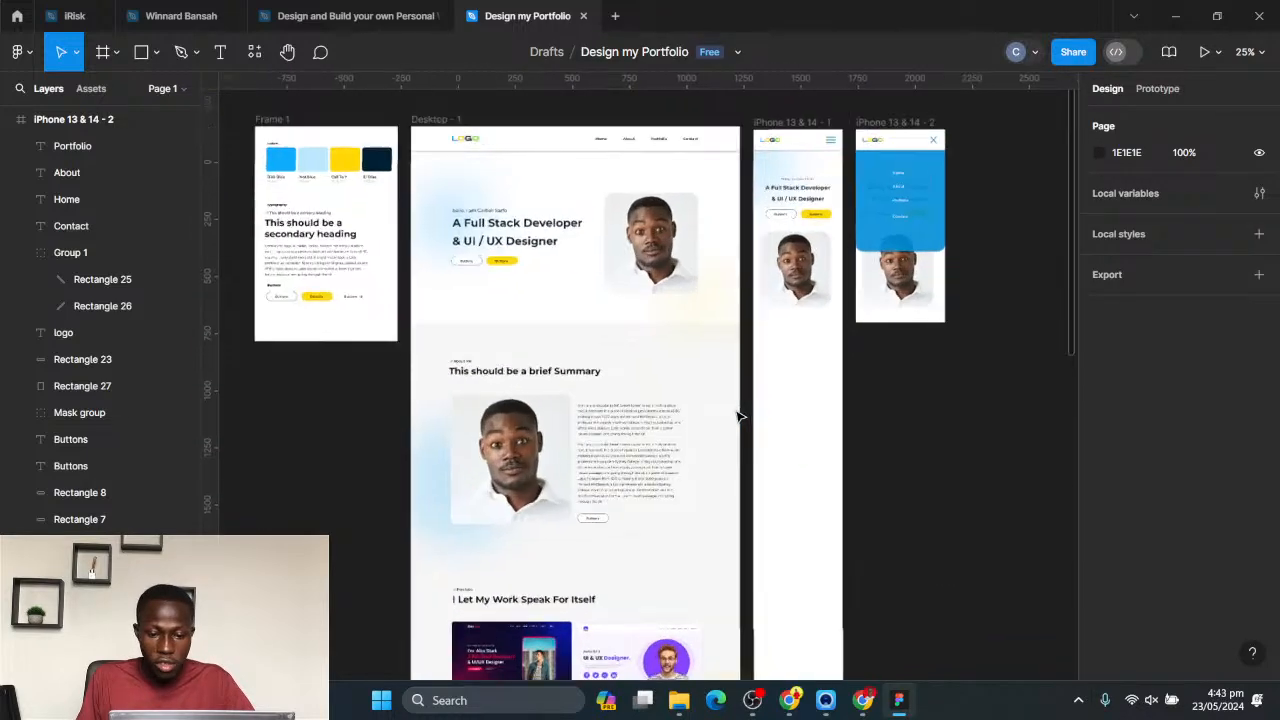
pyautogui.scroll(4, 800, 410)
pyautogui.scroll(-2, 871, 406)
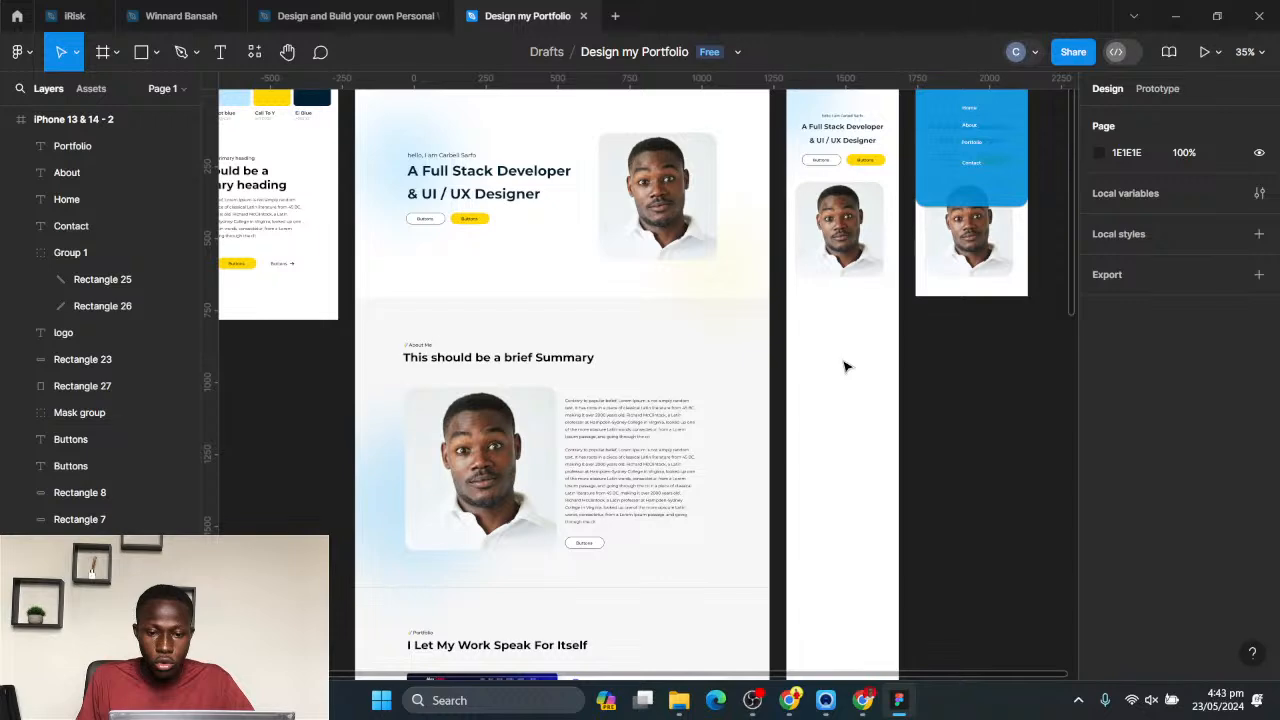
pyautogui.scroll(-2, 848, 364)
pyautogui.scroll(3, 849, 378)
pyautogui.scroll(-3, 849, 386)
pyautogui.moveTo(847, 225); pyautogui.dragTo(832, 288)
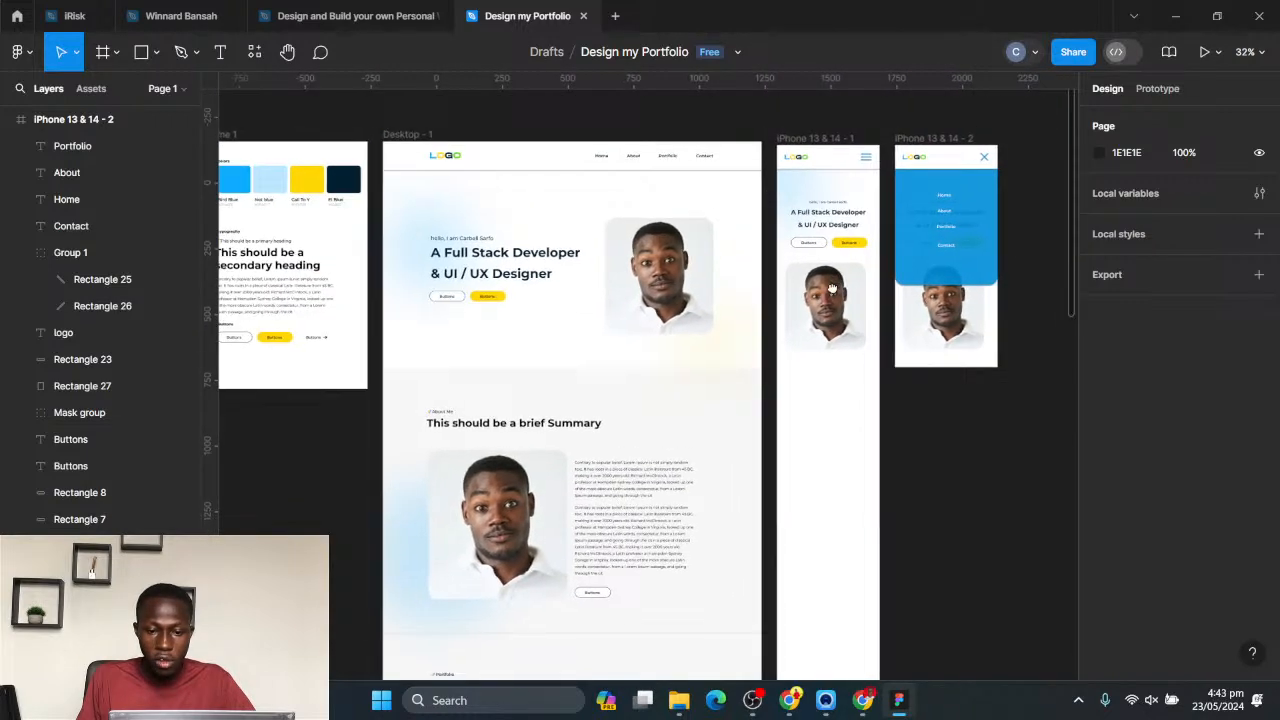
pyautogui.click(826, 155)
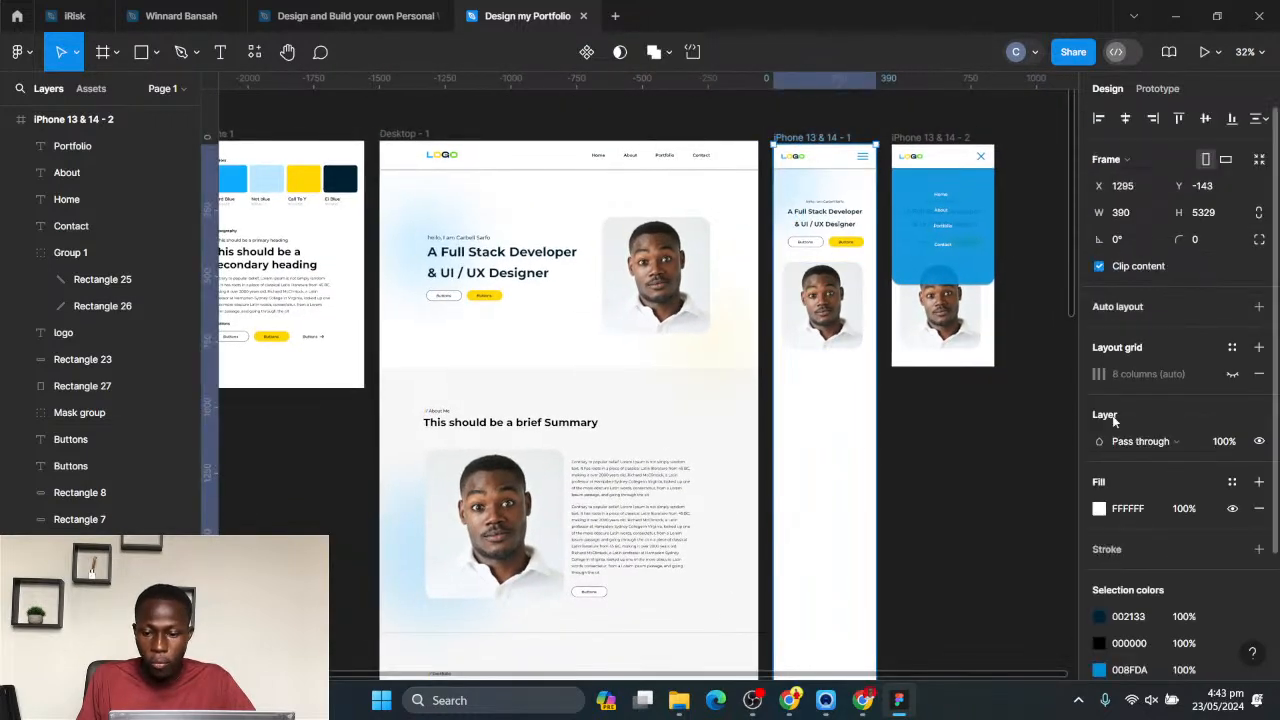
pyautogui.click(1101, 510)
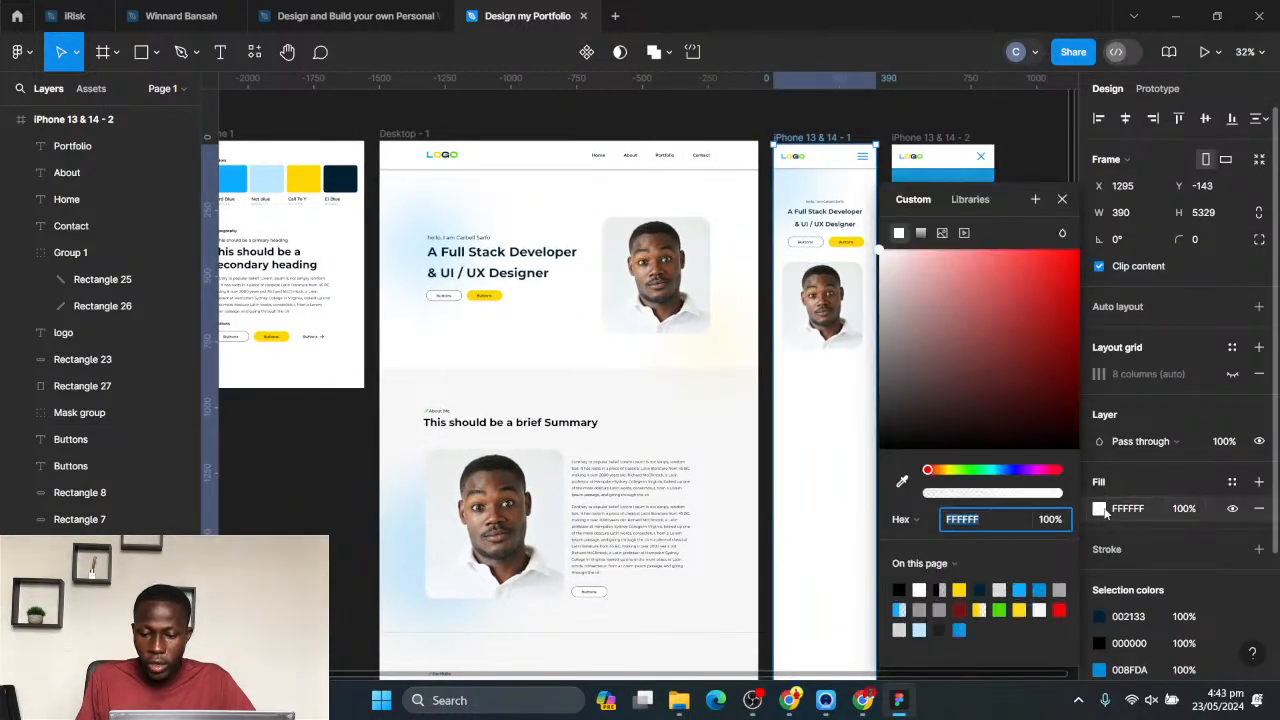
pyautogui.click(903, 480)
pyautogui.click(698, 406)
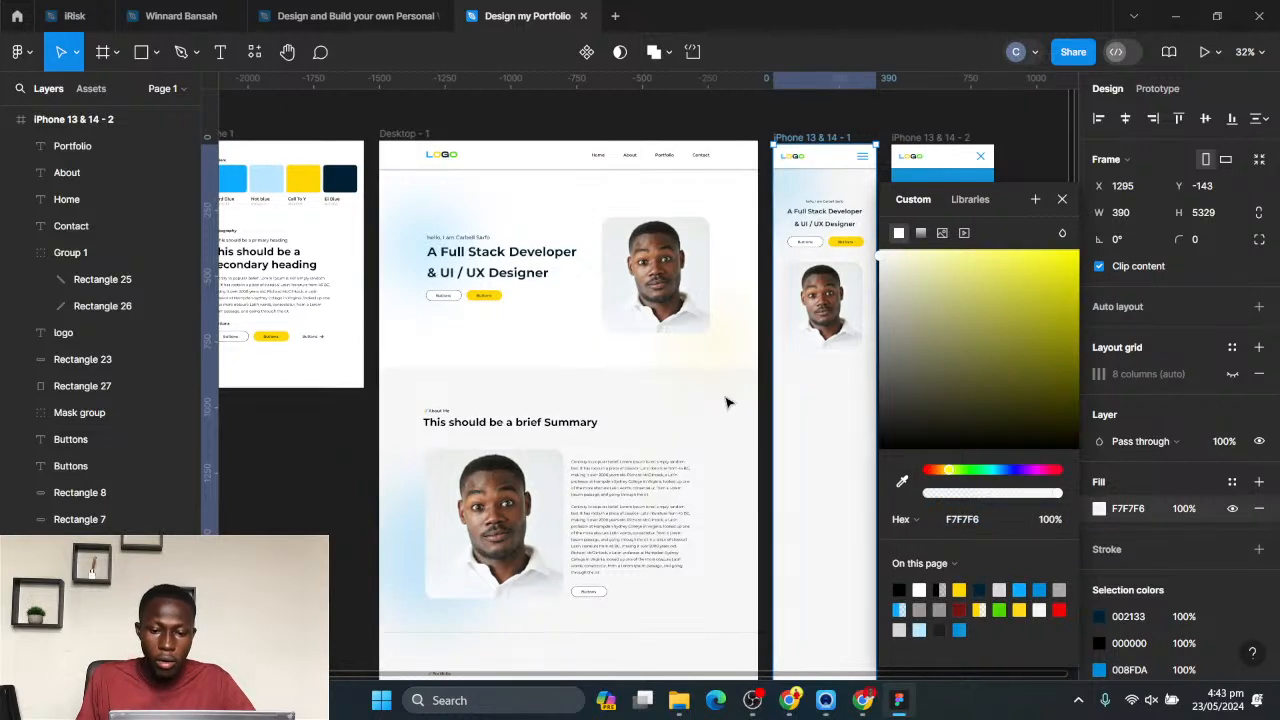
pyautogui.click(1062, 199)
pyautogui.click(913, 403)
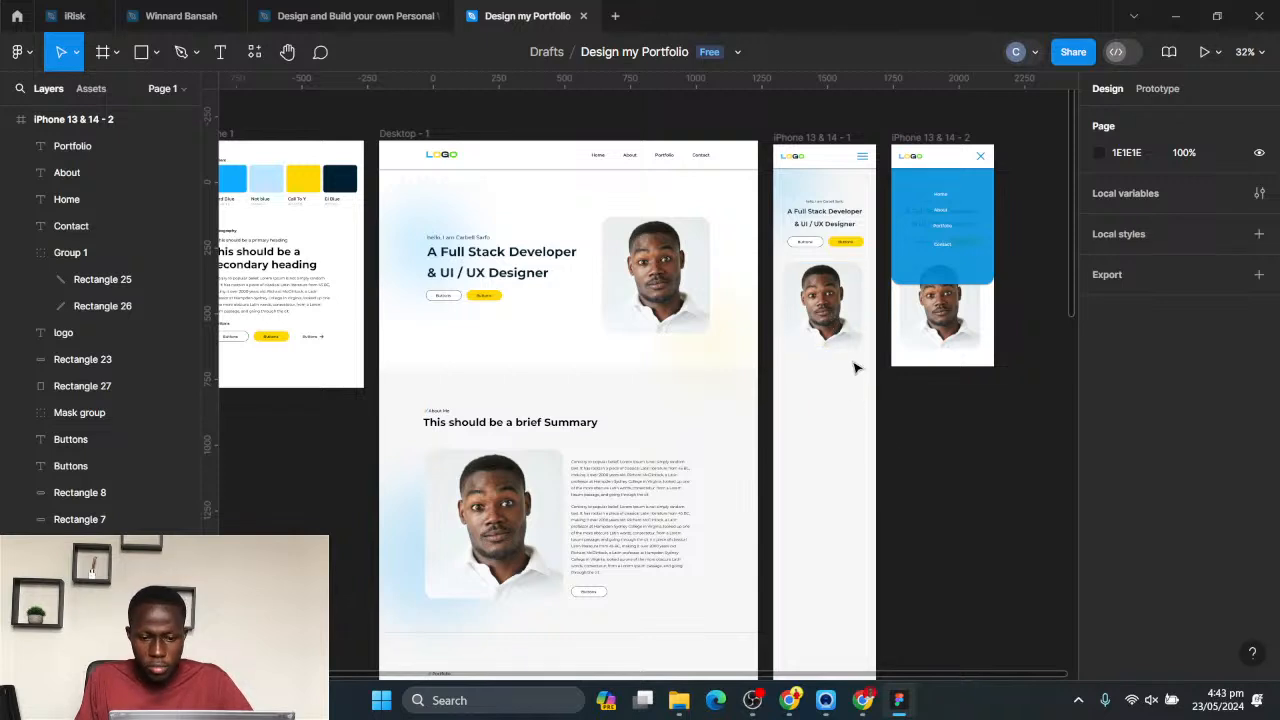
# - Draw a rectangle about 395 × 856 over the first iPhone frame's hero section and send it behind the hero content
pyautogui.scroll(2, 857, 383)
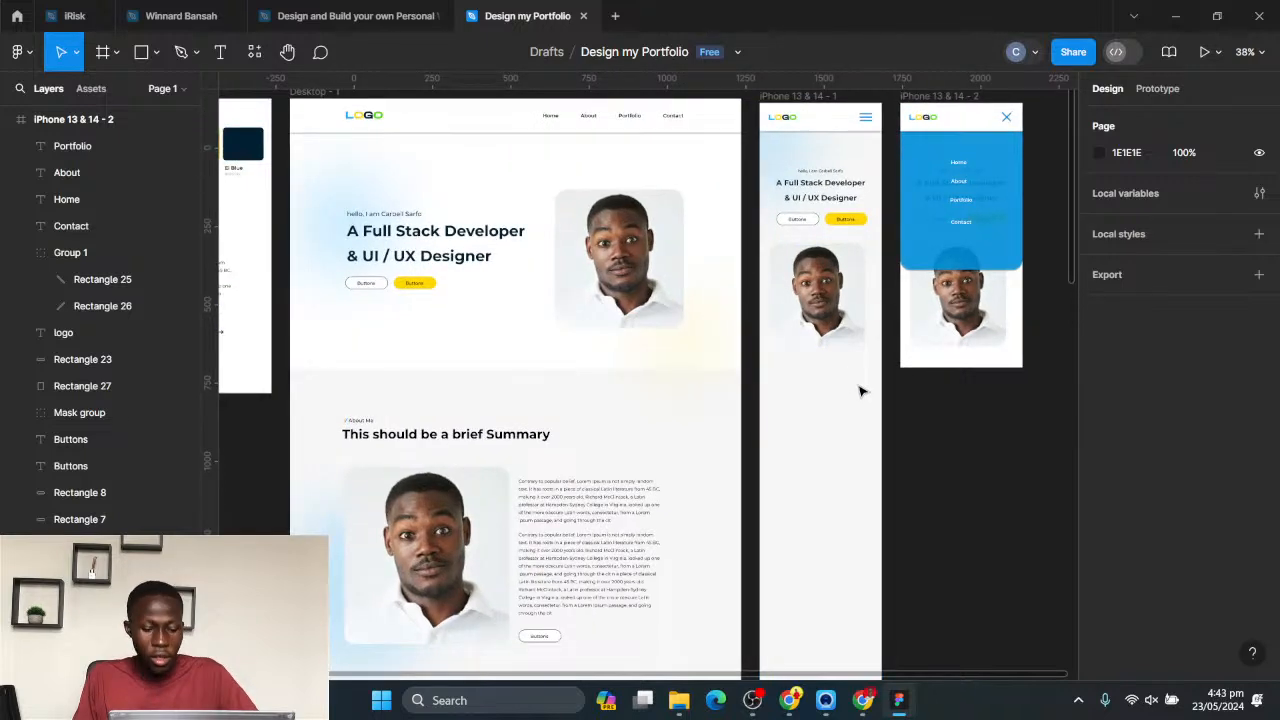
pyautogui.press('r')
pyautogui.moveTo(779, 152)
pyautogui.mouseDown()
pyautogui.moveTo(851, 366)
pyautogui.moveTo(881, 367)
pyautogui.mouseUp()
pyautogui.moveTo(780, 281); pyautogui.dragTo(812, 195)
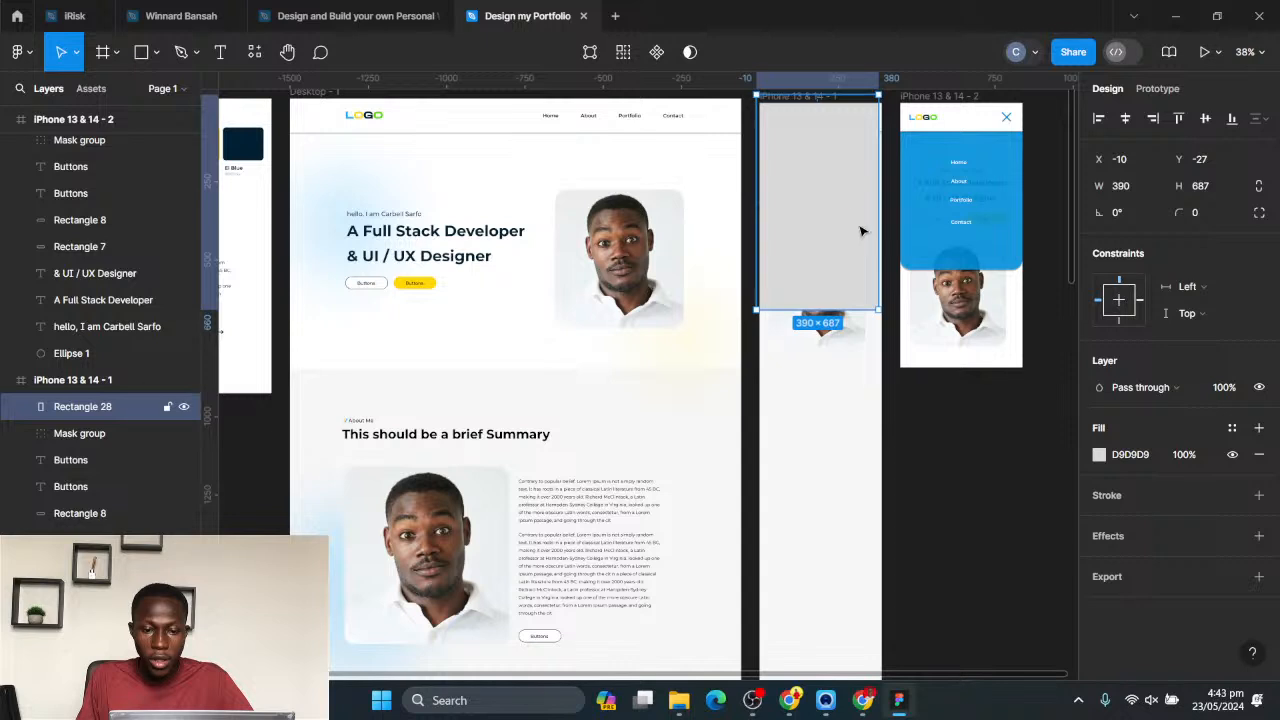
pyautogui.moveTo(860, 231); pyautogui.dragTo(867, 265)
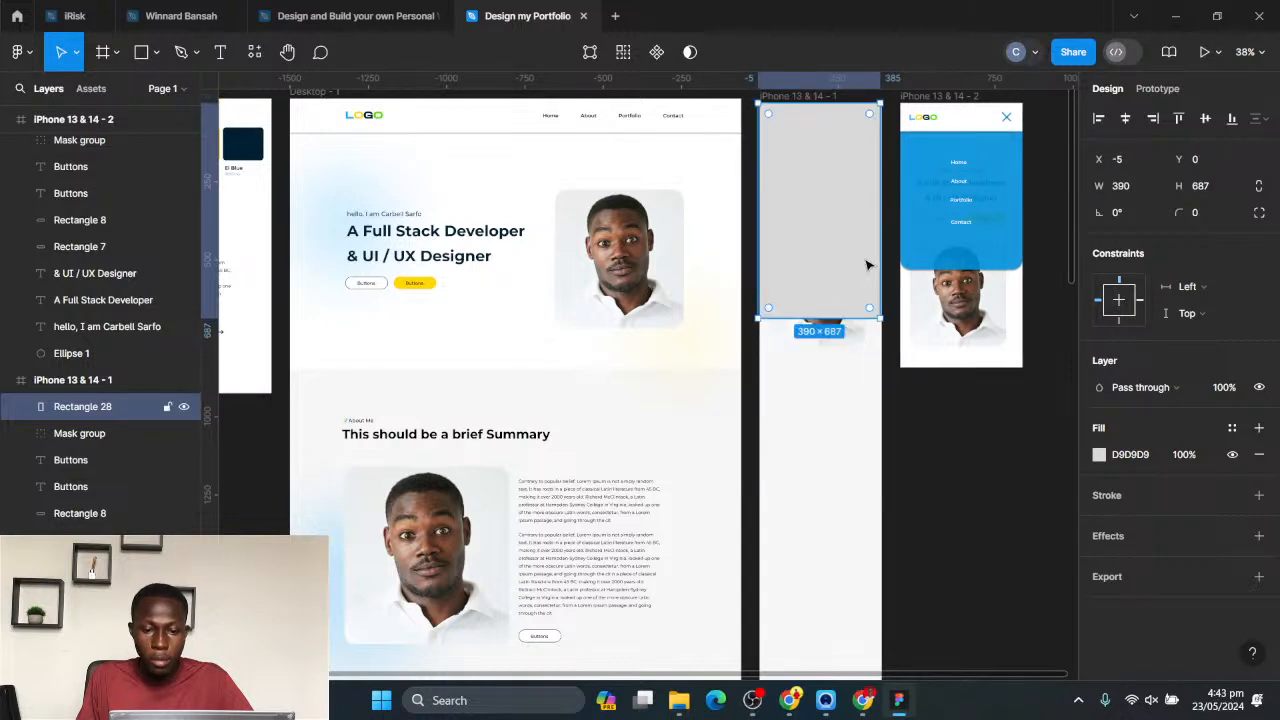
pyautogui.moveTo(878, 318); pyautogui.dragTo(883, 318)
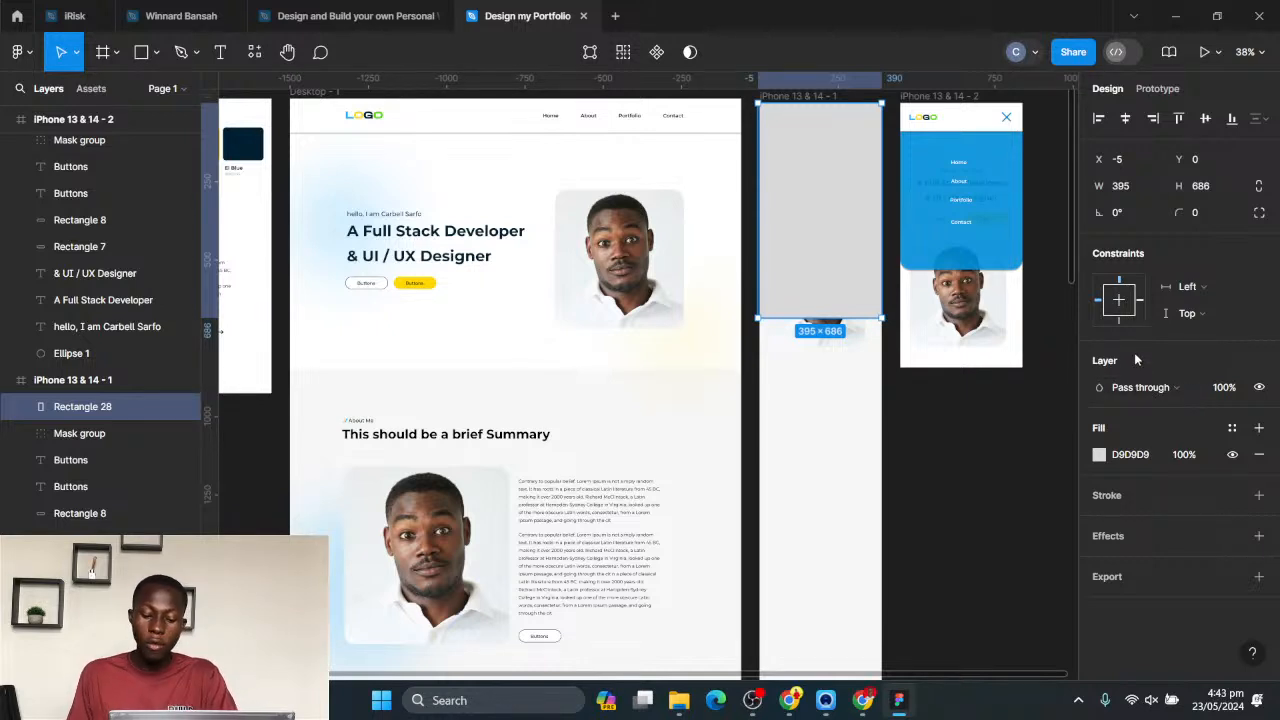
pyautogui.hotkey('ctrl', 'shift', '[')
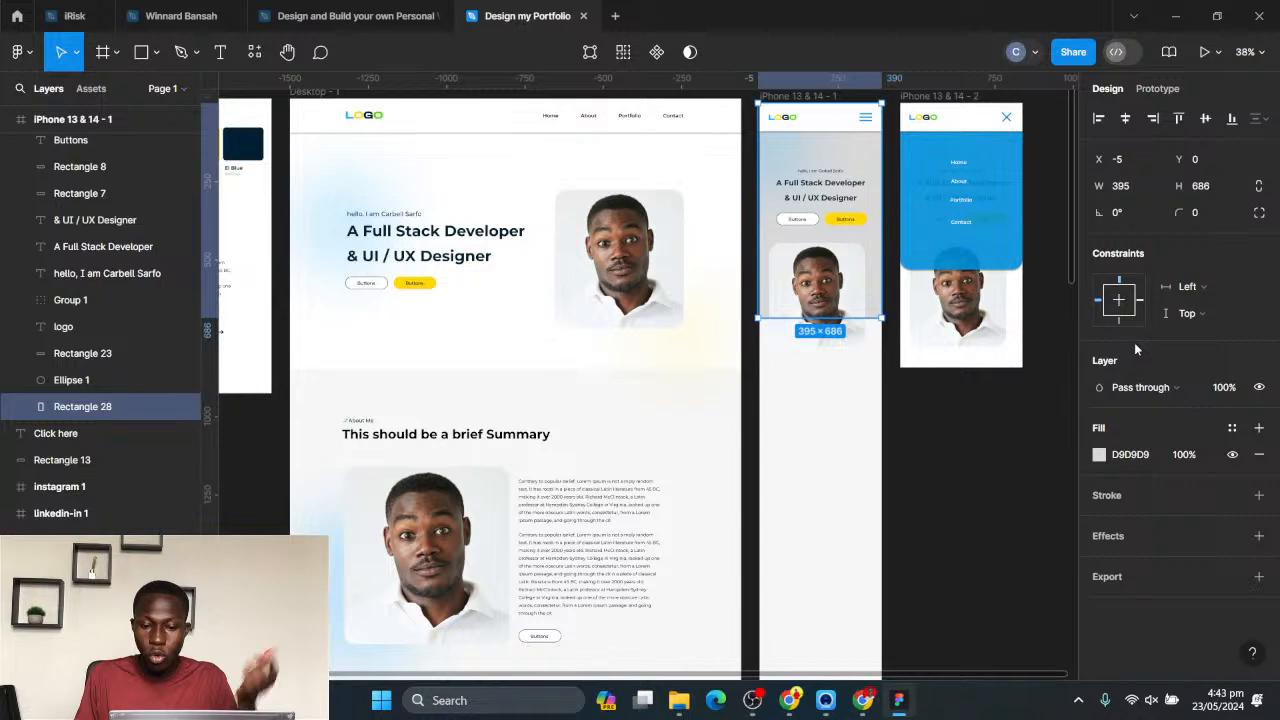
pyautogui.moveTo(853, 319); pyautogui.dragTo(846, 370)
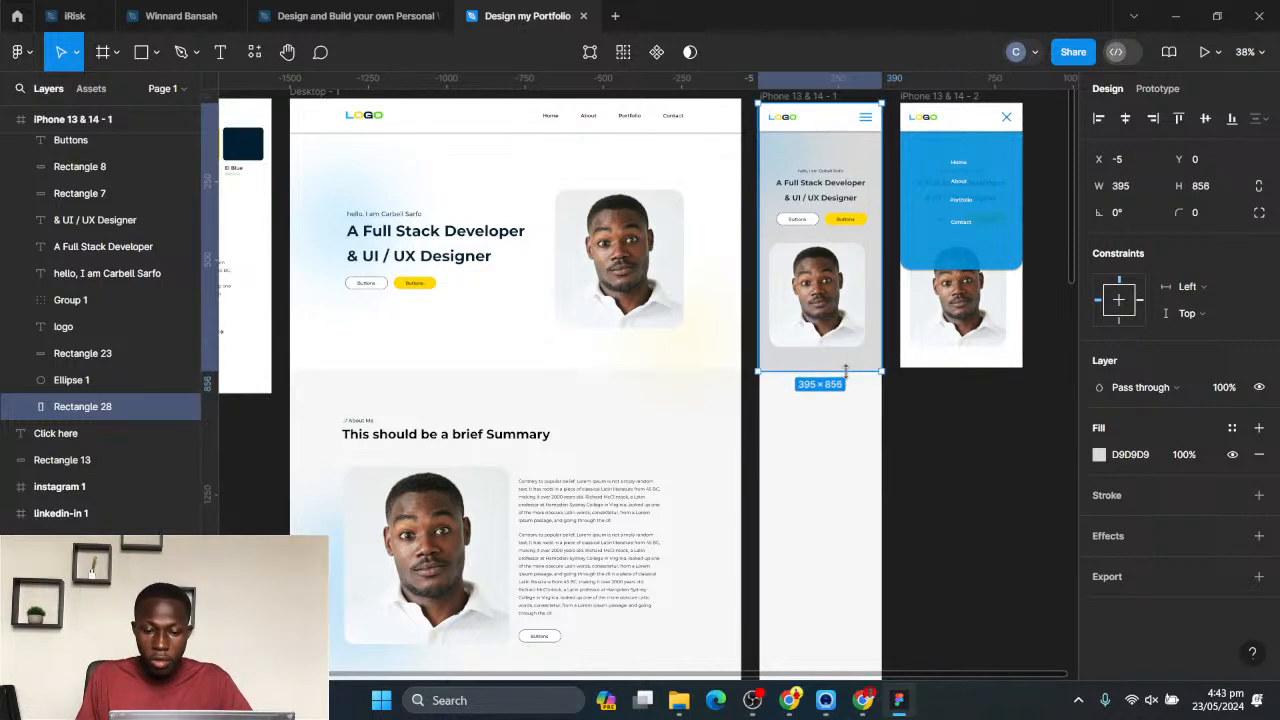
# - Fill the hero background rectangle with white
pyautogui.click(1101, 456)
pyautogui.moveTo(945, 305); pyautogui.dragTo(818, 262)
pyautogui.press('Escape')
pyautogui.press('Escape')
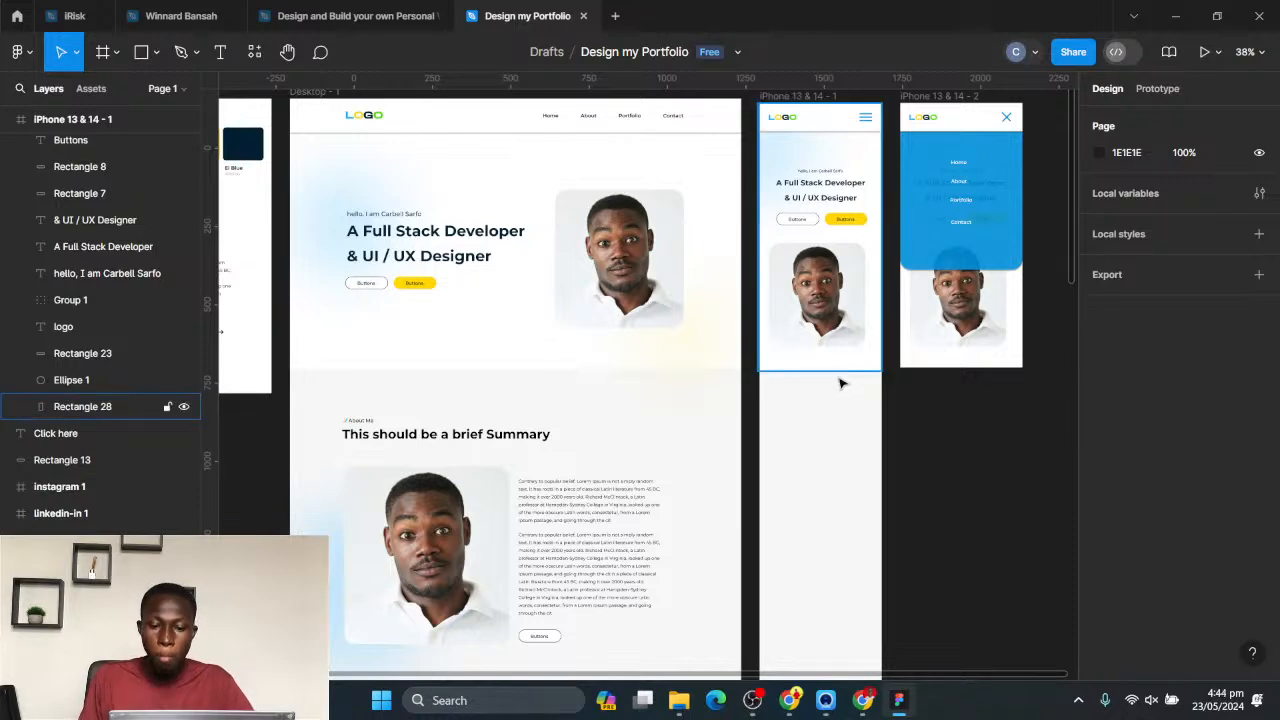
# - Copy the desktop About Me label and "This should be a brief Summary" heading into the first iPhone frame below the hero
pyautogui.scroll(-3, 785, 376)
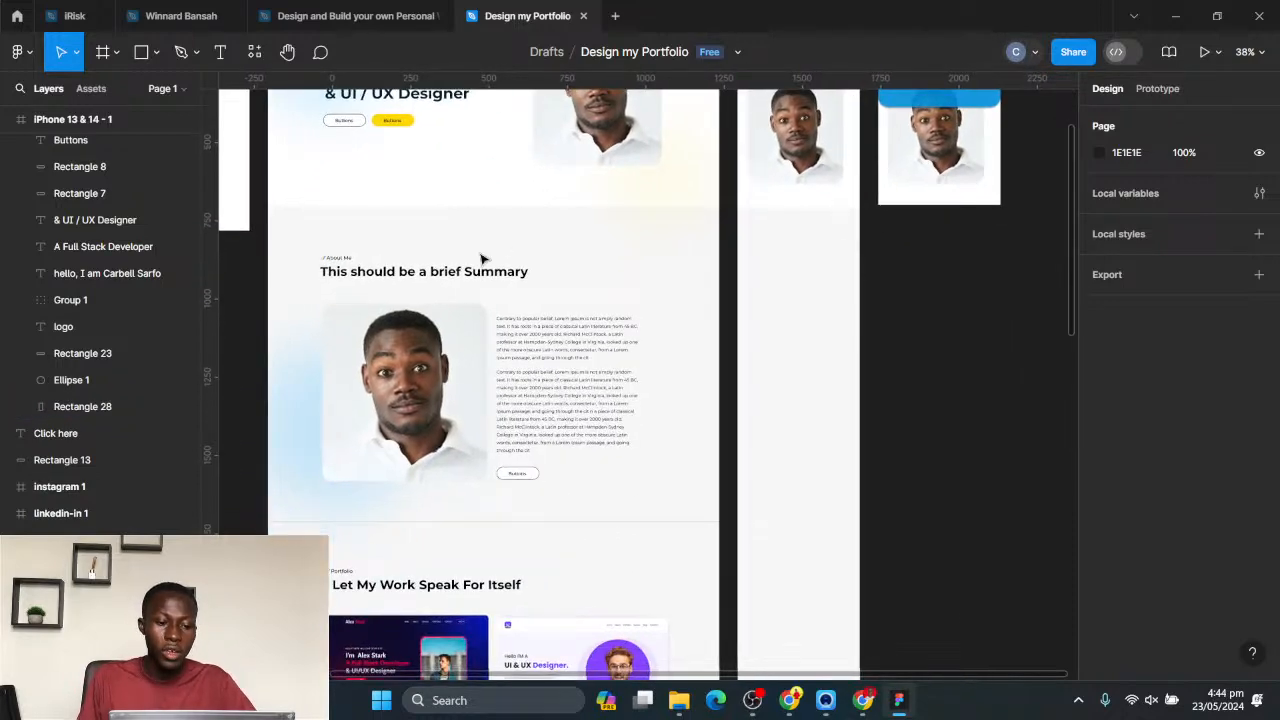
pyautogui.moveTo(421, 296); pyautogui.dragTo(423, 276)
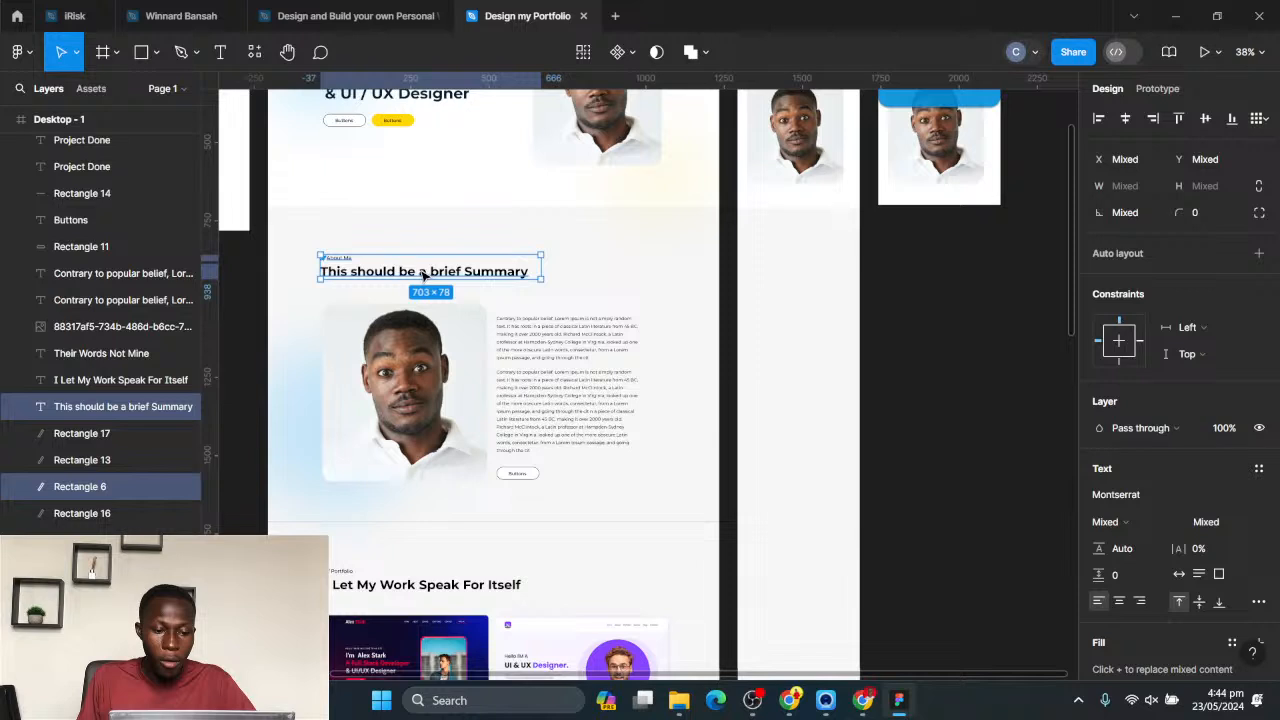
pyautogui.moveTo(622, 245); pyautogui.dragTo(806, 261)
pyautogui.click(803, 271)
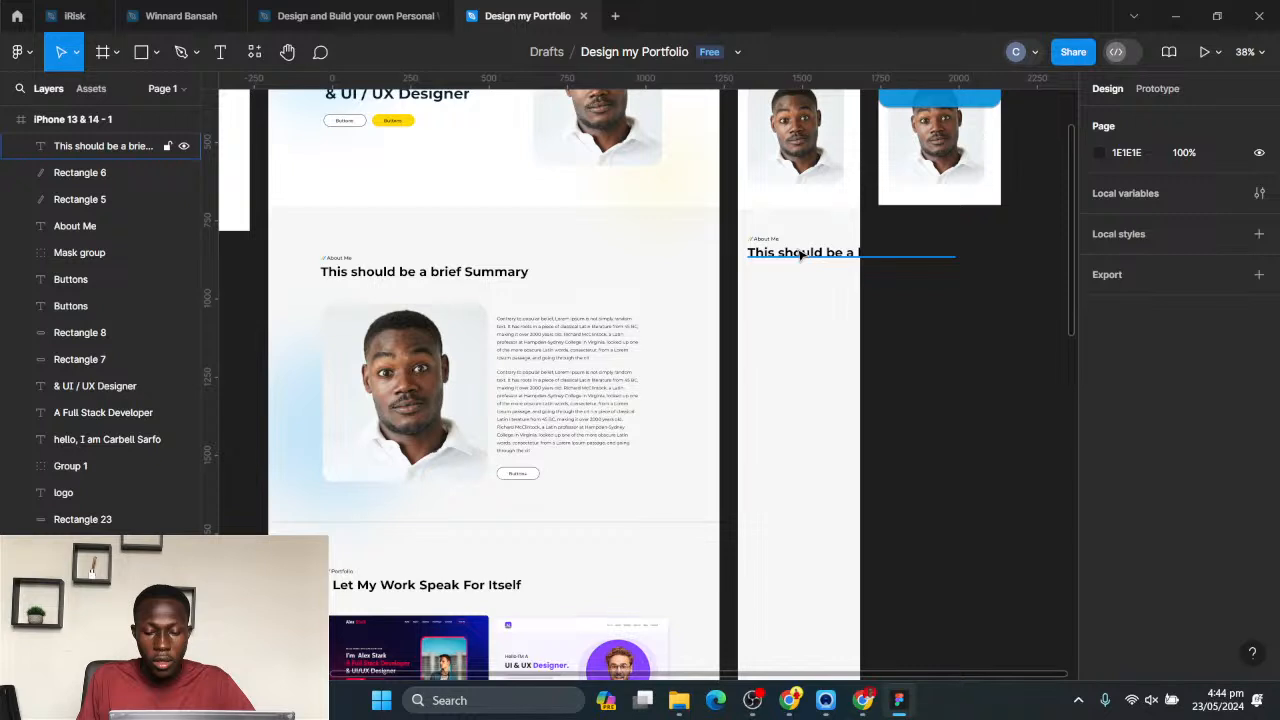
# - Set the mobile summary heading's font size to 32 and narrow its text box to about 291 wide
pyautogui.click(797, 254)
pyautogui.click(1243, 481)
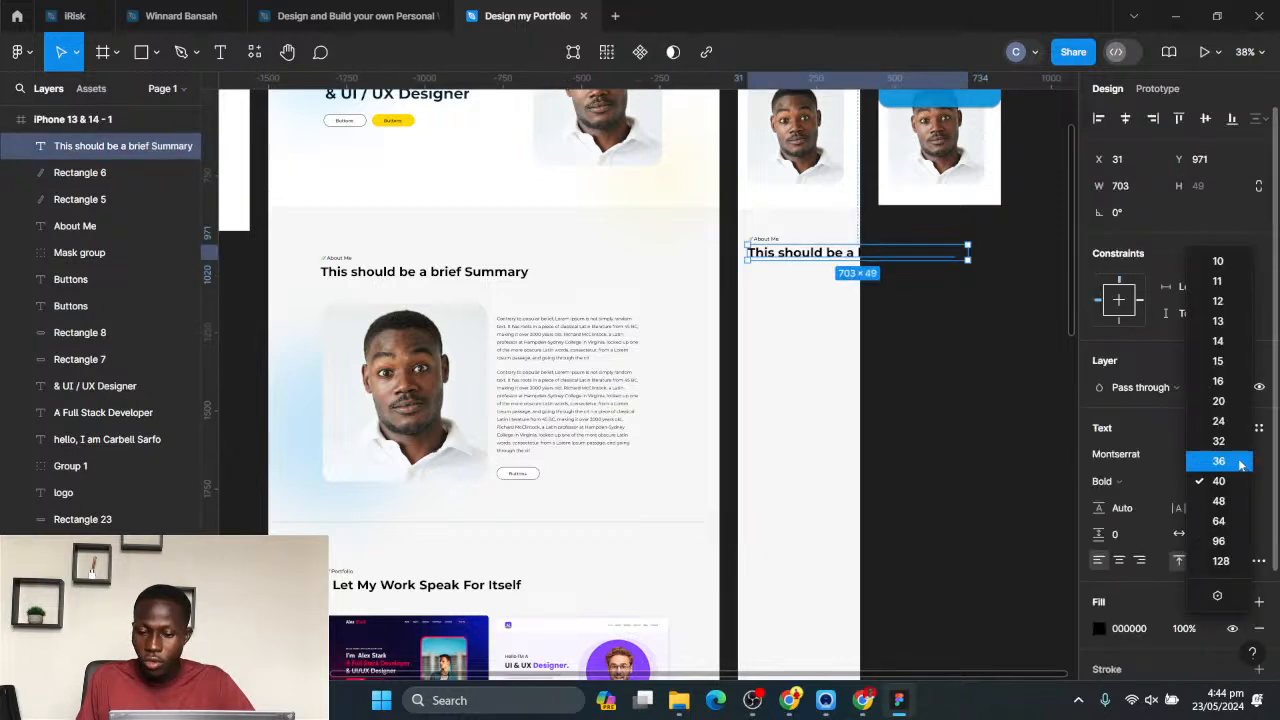
pyautogui.click(1222, 434)
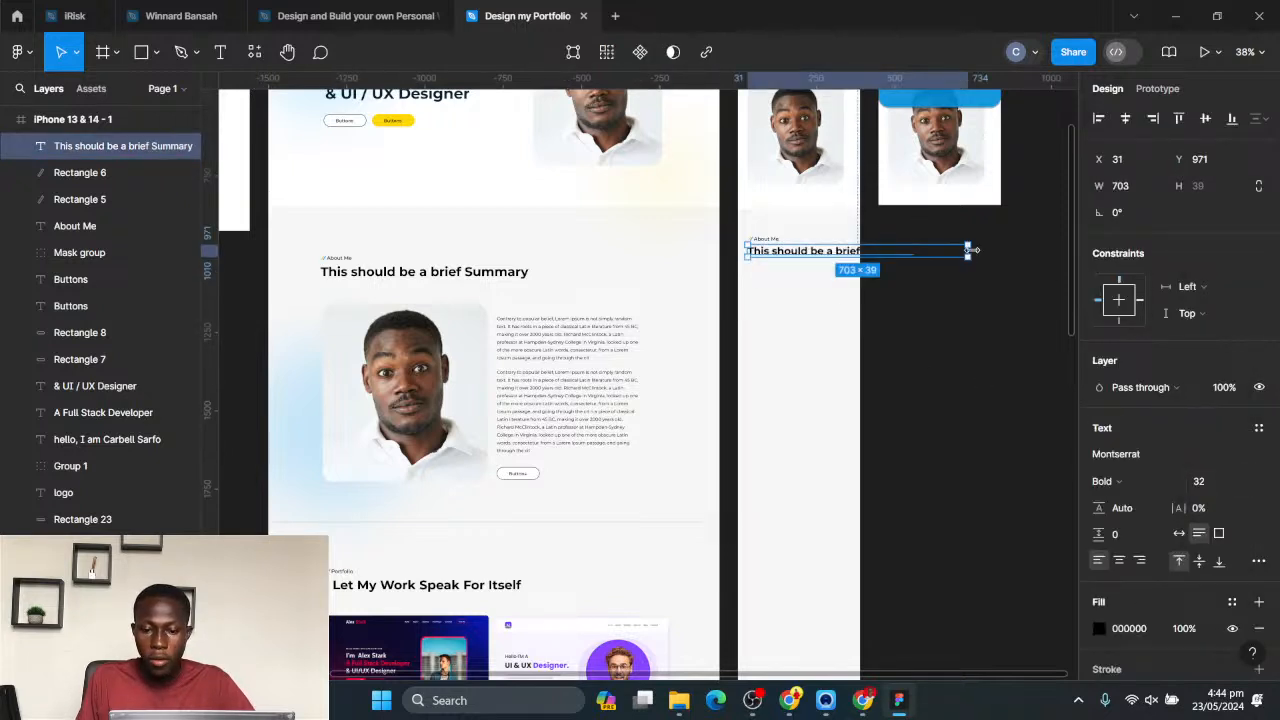
pyautogui.moveTo(970, 249); pyautogui.dragTo(839, 261)
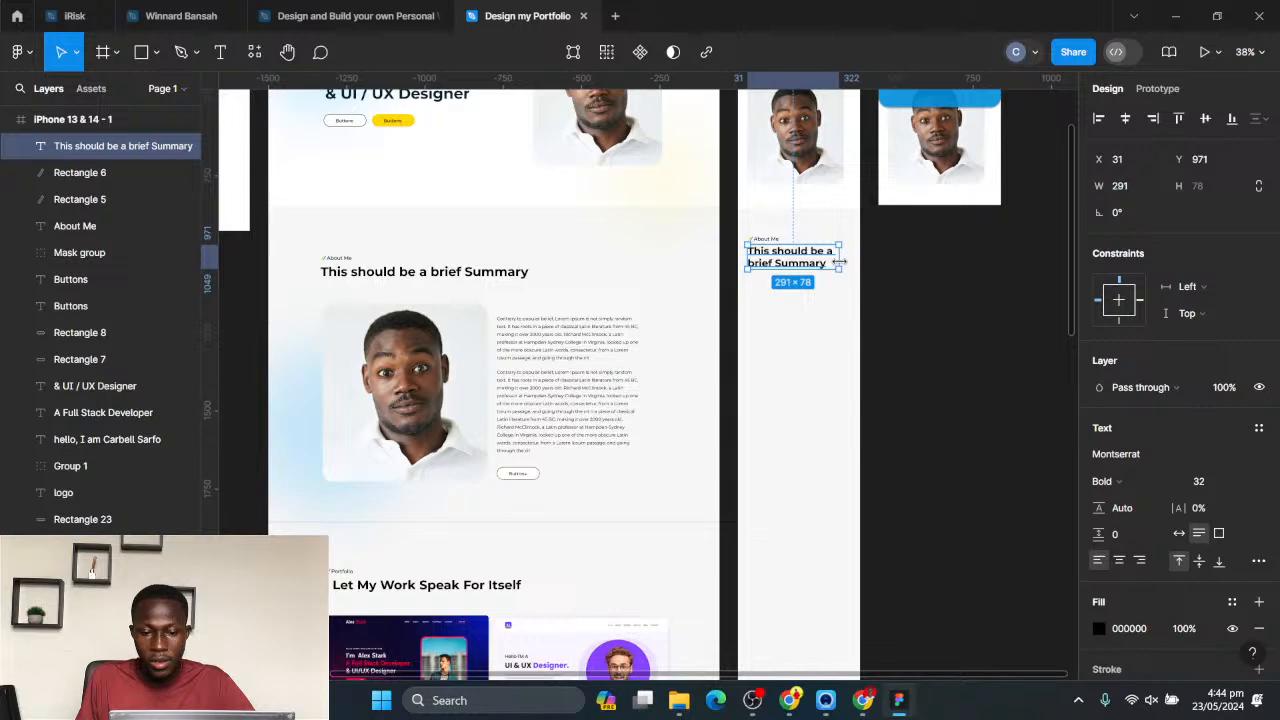
pyautogui.click(903, 287)
pyautogui.click(430, 367)
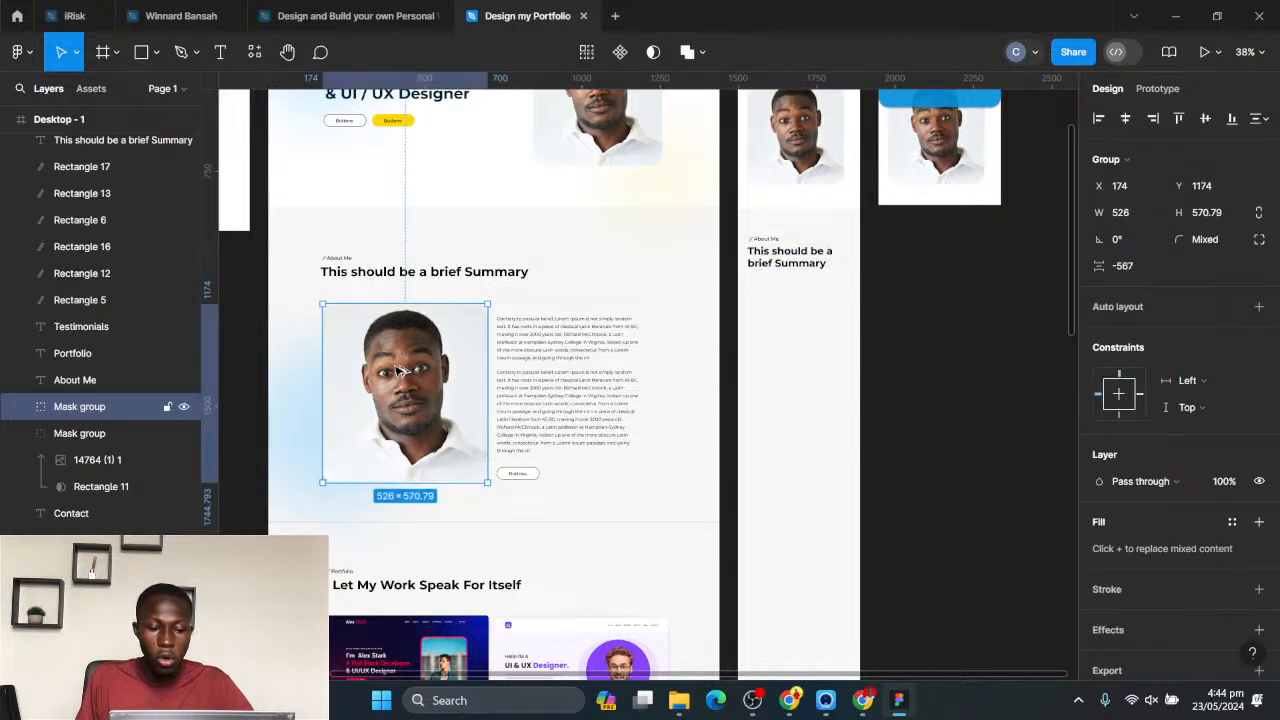
pyautogui.moveTo(643, 342); pyautogui.dragTo(482, 360)
pyautogui.hotkey('ctrl', 'z')
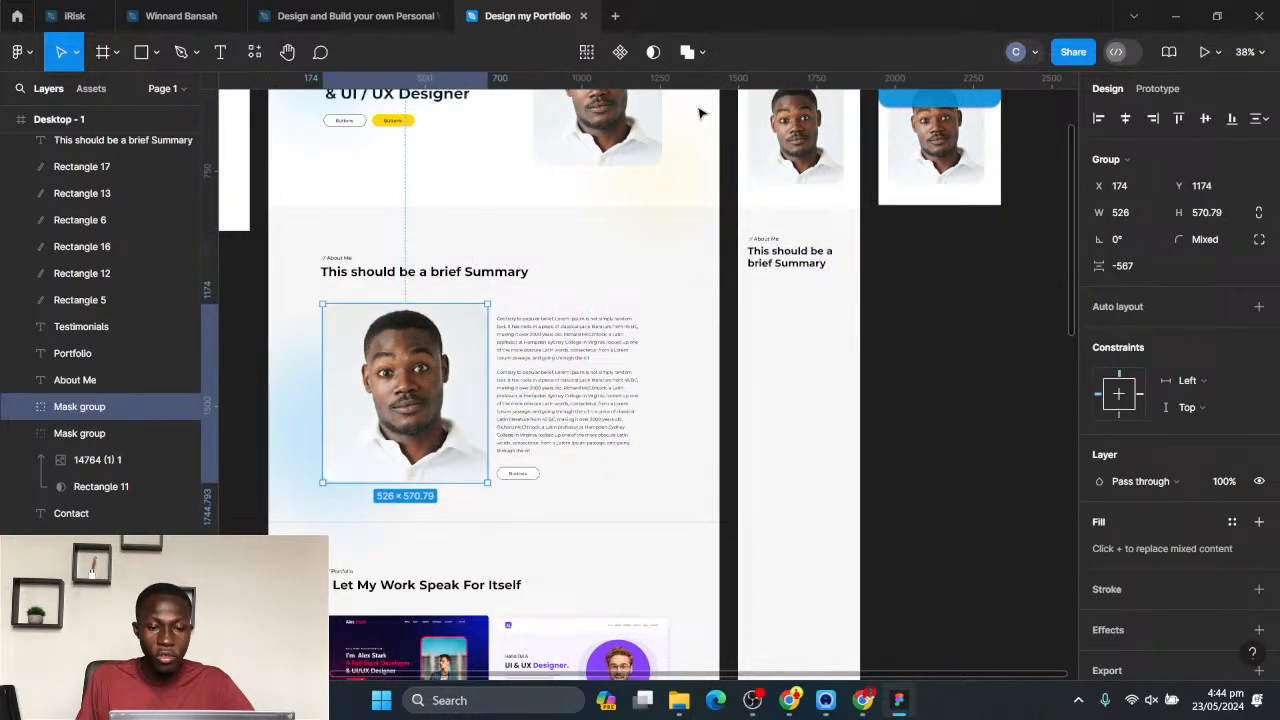
# - Place a copy of the mobile hero portrait below the summary heading in the first iPhone frame
pyautogui.moveTo(812, 160); pyautogui.dragTo(812, 360)
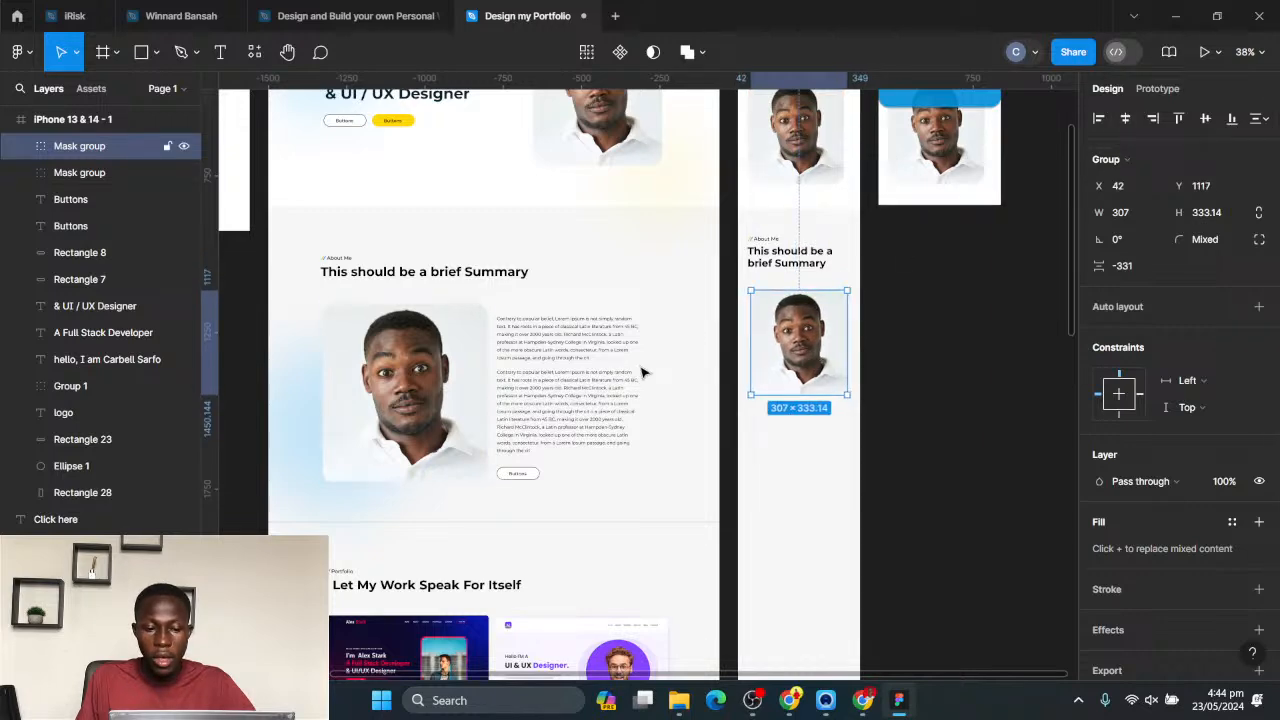
# - Copy the longer desktop summary paragraph below the mobile portrait and narrow its text box to about 307 wide
pyautogui.click(571, 340)
pyautogui.click(571, 403)
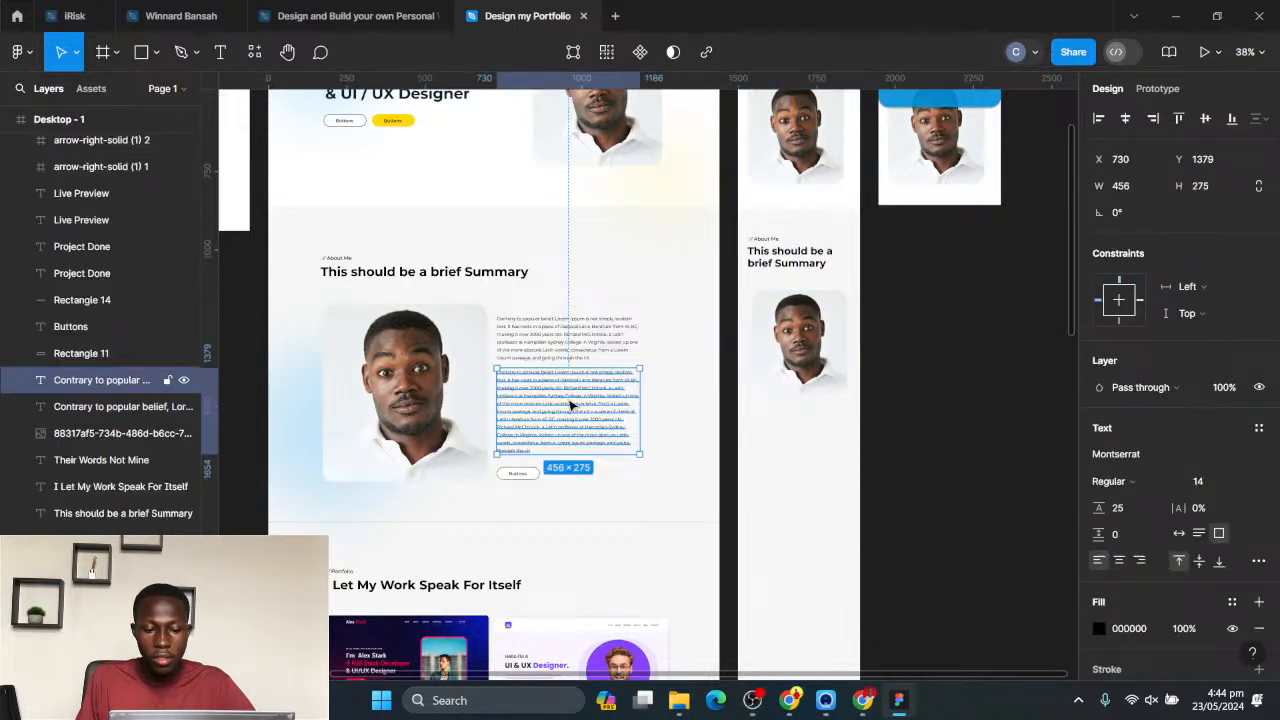
pyautogui.moveTo(555, 403); pyautogui.dragTo(805, 453)
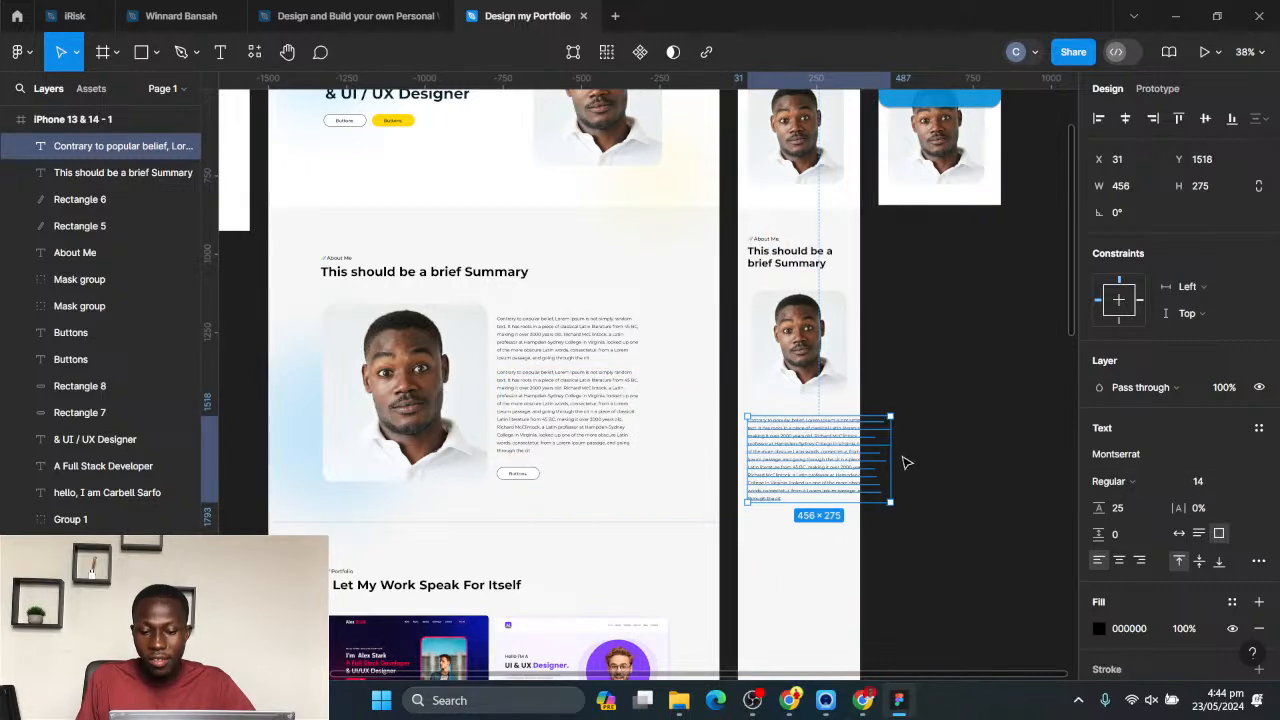
pyautogui.moveTo(886, 453); pyautogui.dragTo(845, 453)
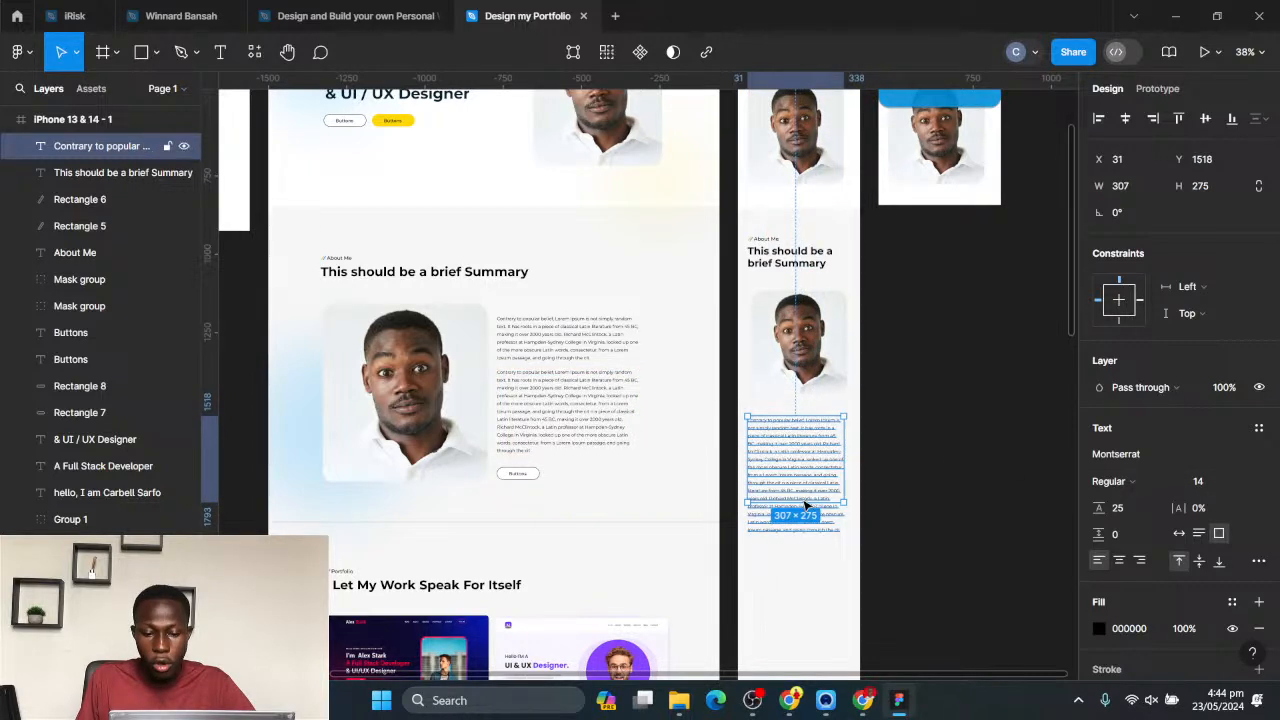
# - Extend the mobile summary paragraph's text box to about 399 high and place it horizontally centered just below the portrait, at about Y 1483
pyautogui.moveTo(802, 525); pyautogui.dragTo(801, 541)
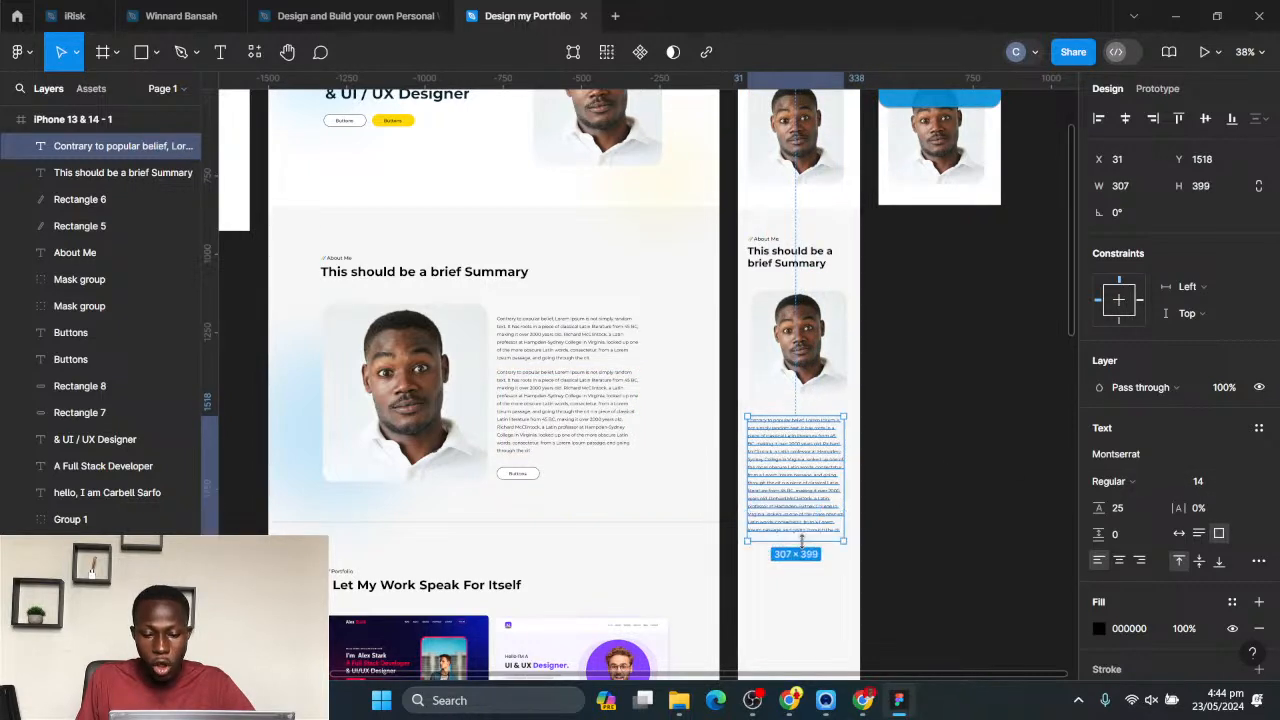
pyautogui.click(1124, 120)
pyautogui.moveTo(796, 486); pyautogui.dragTo(805, 351)
# - Copy the outlined button with its label from the desktop About Me section to below the mobile summary paragraph in the first iPhone frame
pyautogui.scroll(-3, 831, 395)
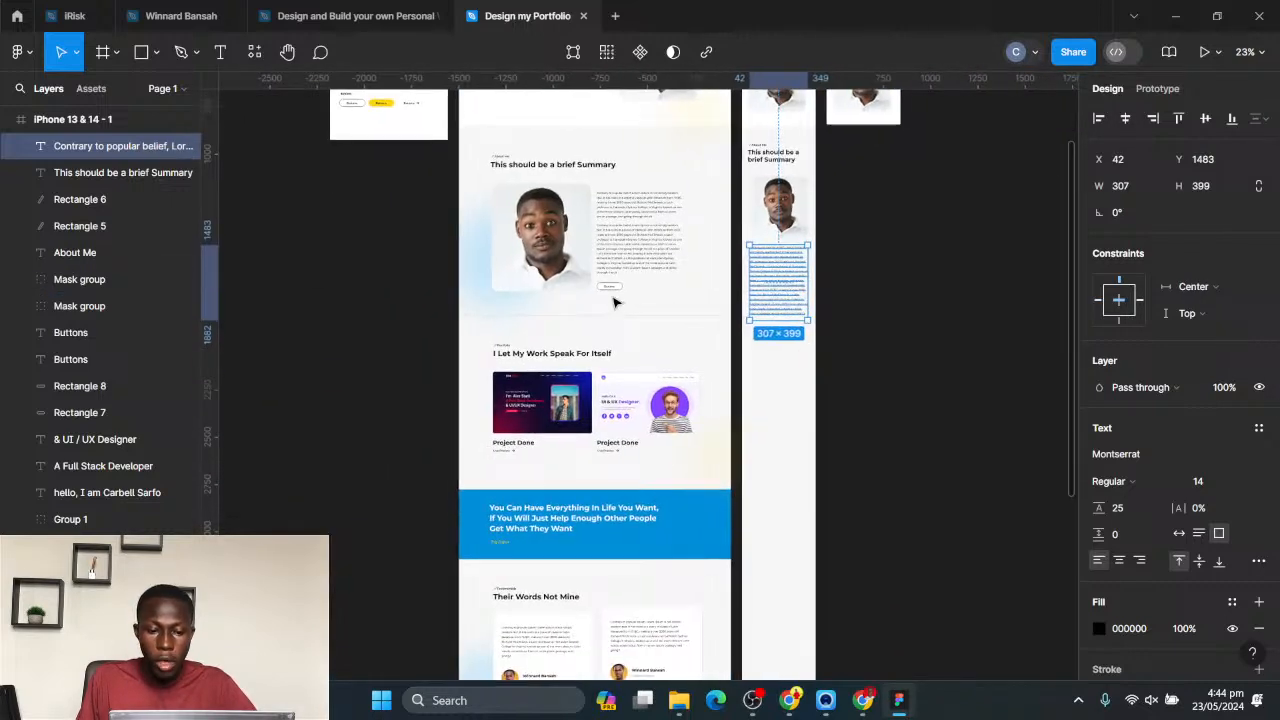
pyautogui.moveTo(620, 289); pyautogui.dragTo(608, 286)
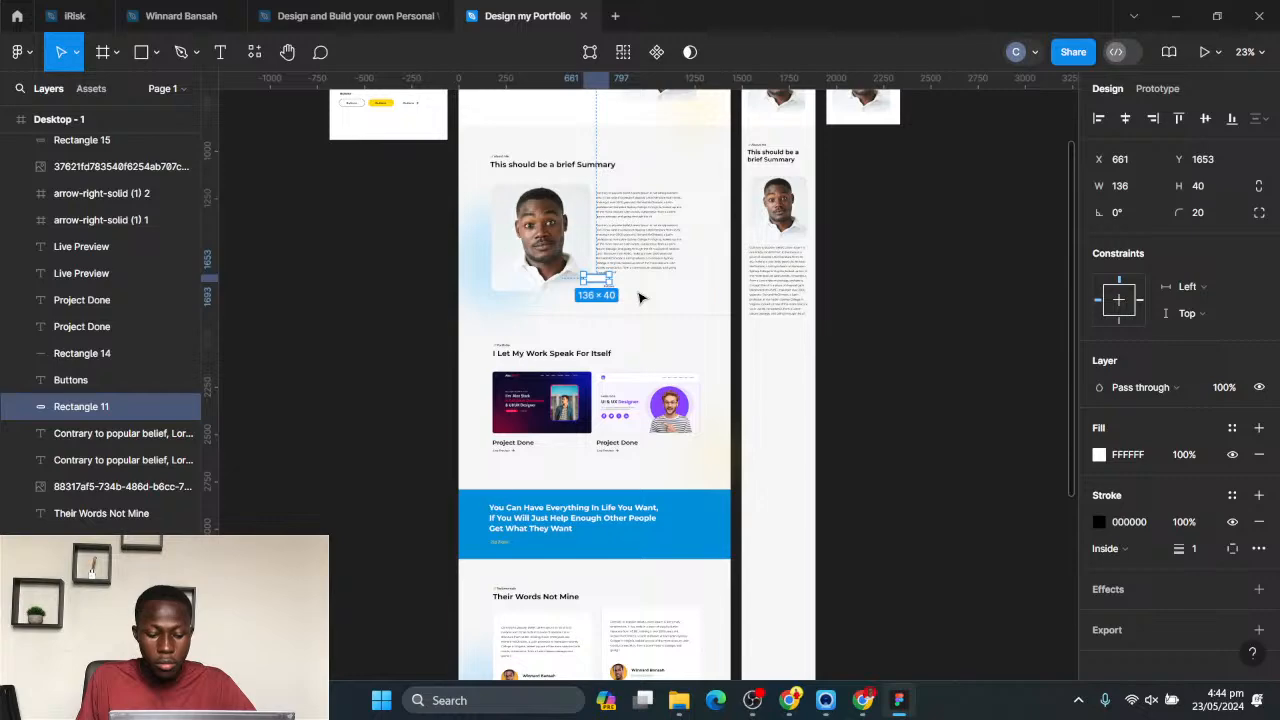
pyautogui.hotkey('ctrl', 'z')
pyautogui.click(632, 311)
pyautogui.click(610, 290)
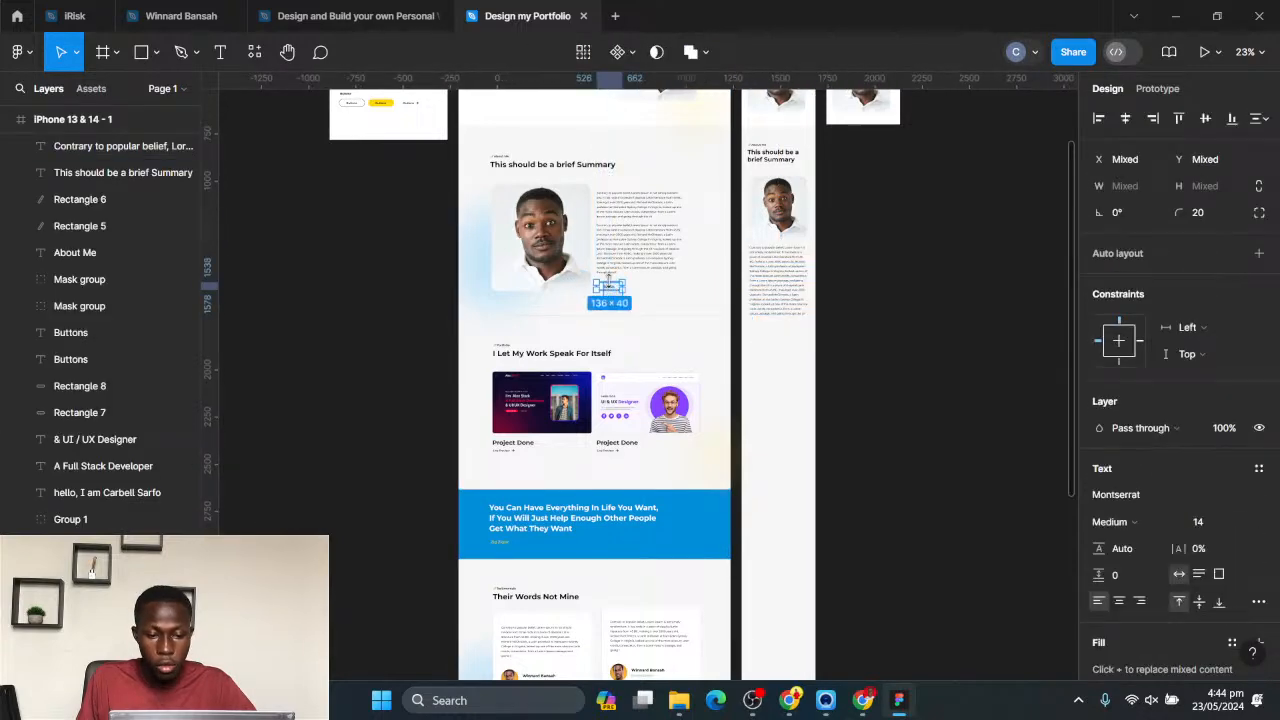
pyautogui.moveTo(726, 330); pyautogui.dragTo(805, 350)
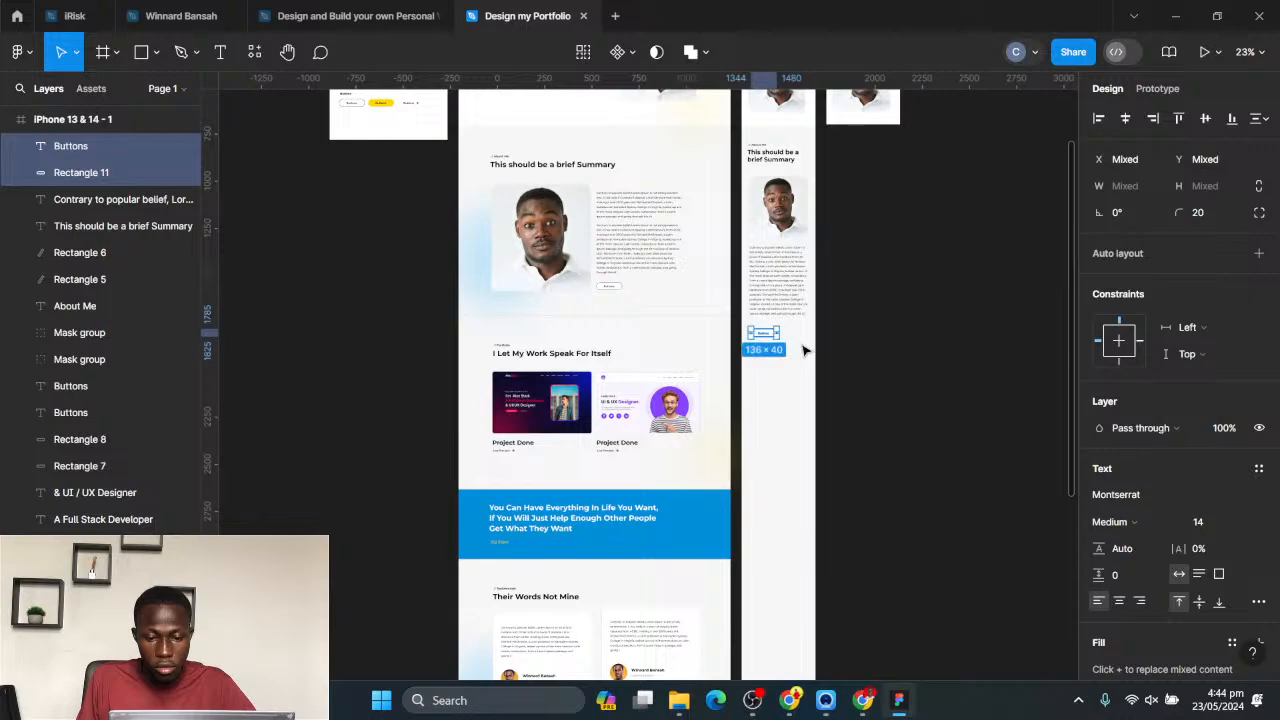
# - Nudge the copied button and its label to the horizontal middle of the iPhone frame, slightly closer to the summary paragraph
pyautogui.scroll(5, 788, 334)
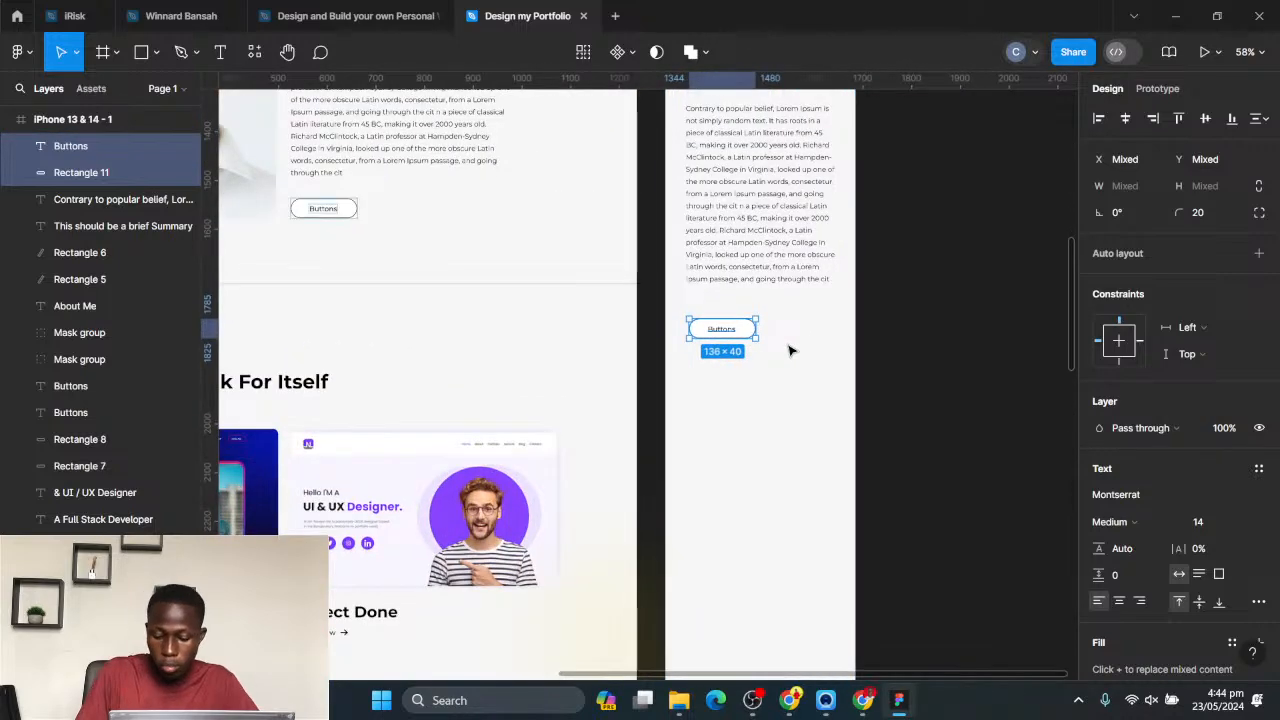
pyautogui.hotkey('shift', 'Right')
pyautogui.hotkey('shift', 'Right')
pyautogui.hotkey('shift', 'Right')
pyautogui.hotkey('shift', 'Up')
pyautogui.hotkey('shift', 'Right')
pyautogui.hotkey('shift', 'Right')
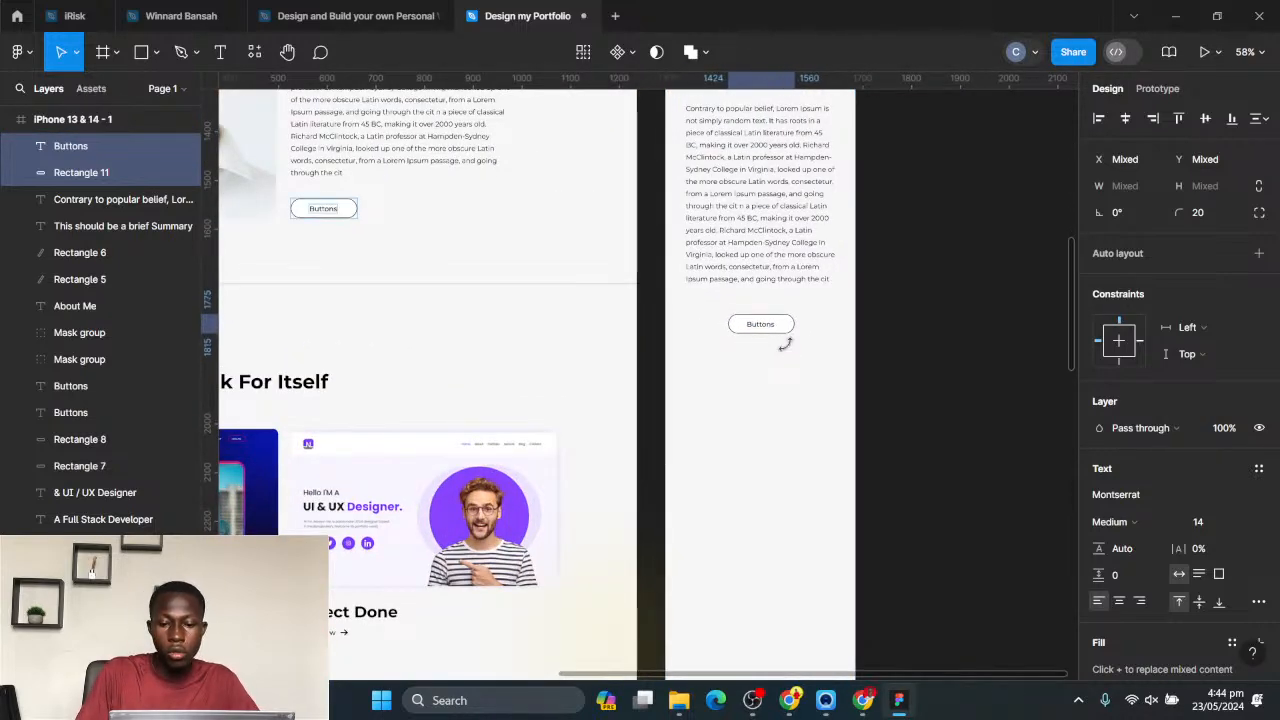
pyautogui.scroll(-5, 789, 350)
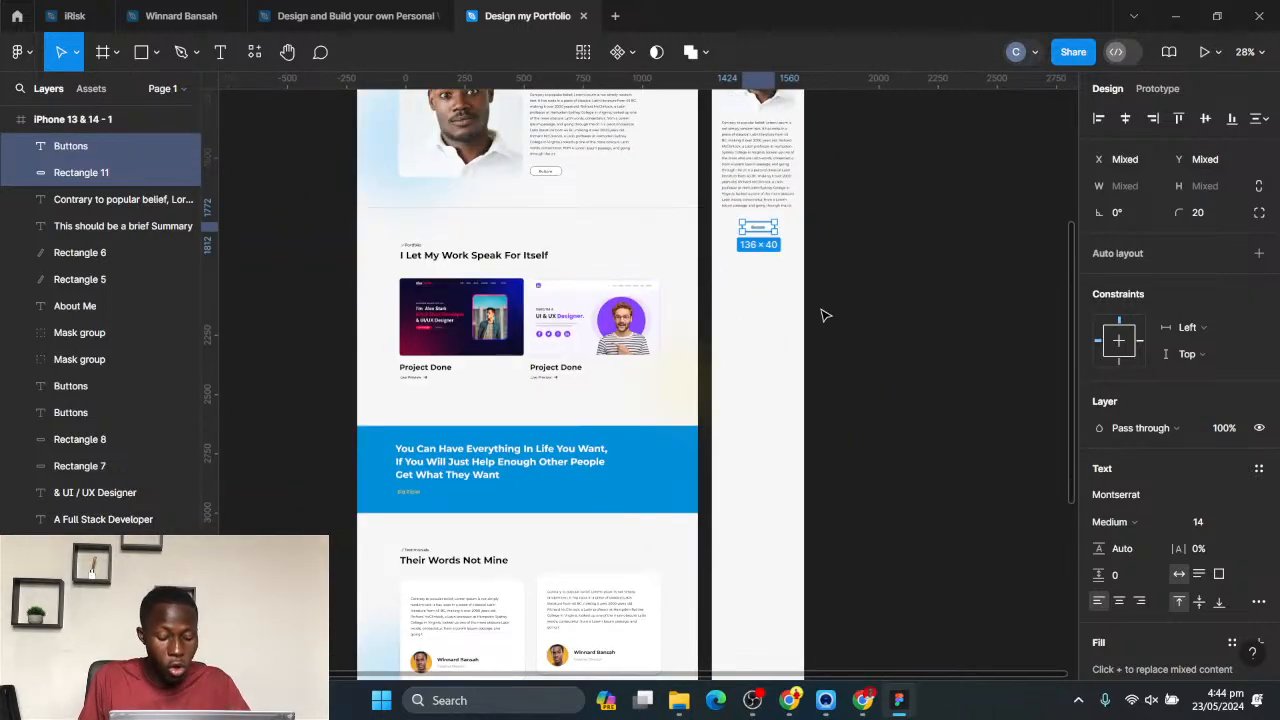
pyautogui.scroll(-3, 821, 318)
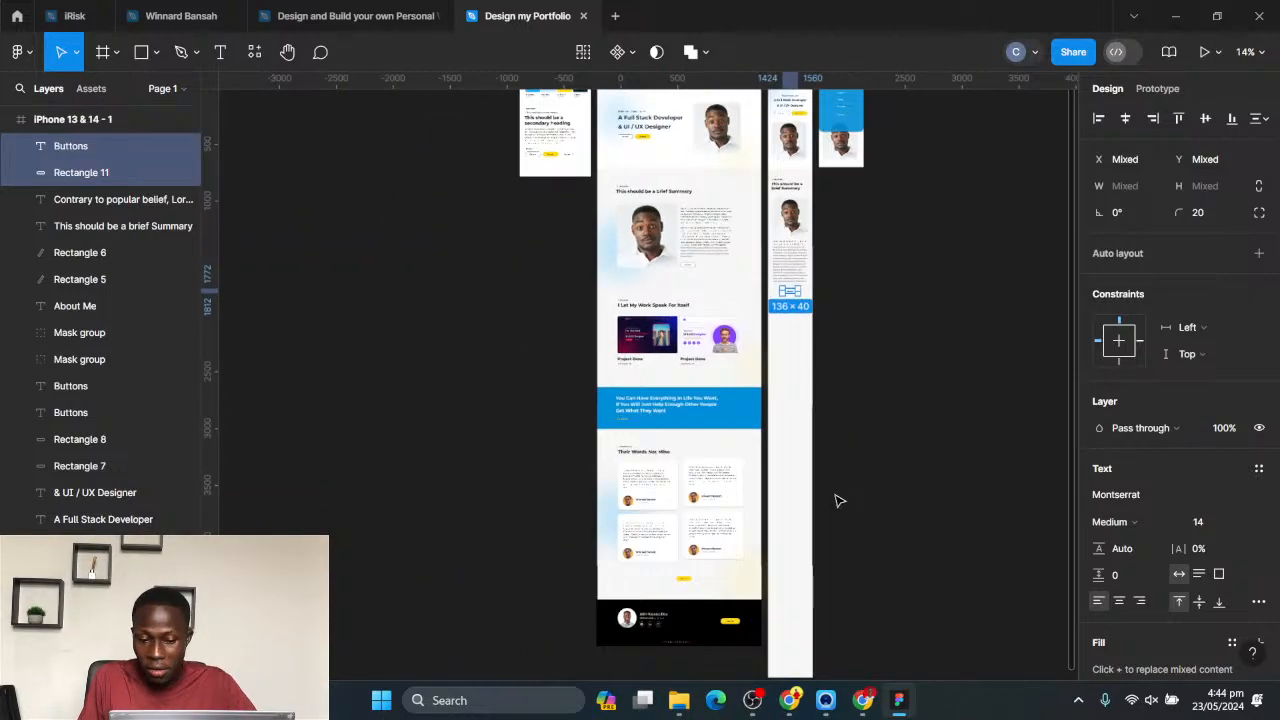
pyautogui.scroll(-1, 838, 500)
pyautogui.scroll(1, 818, 442)
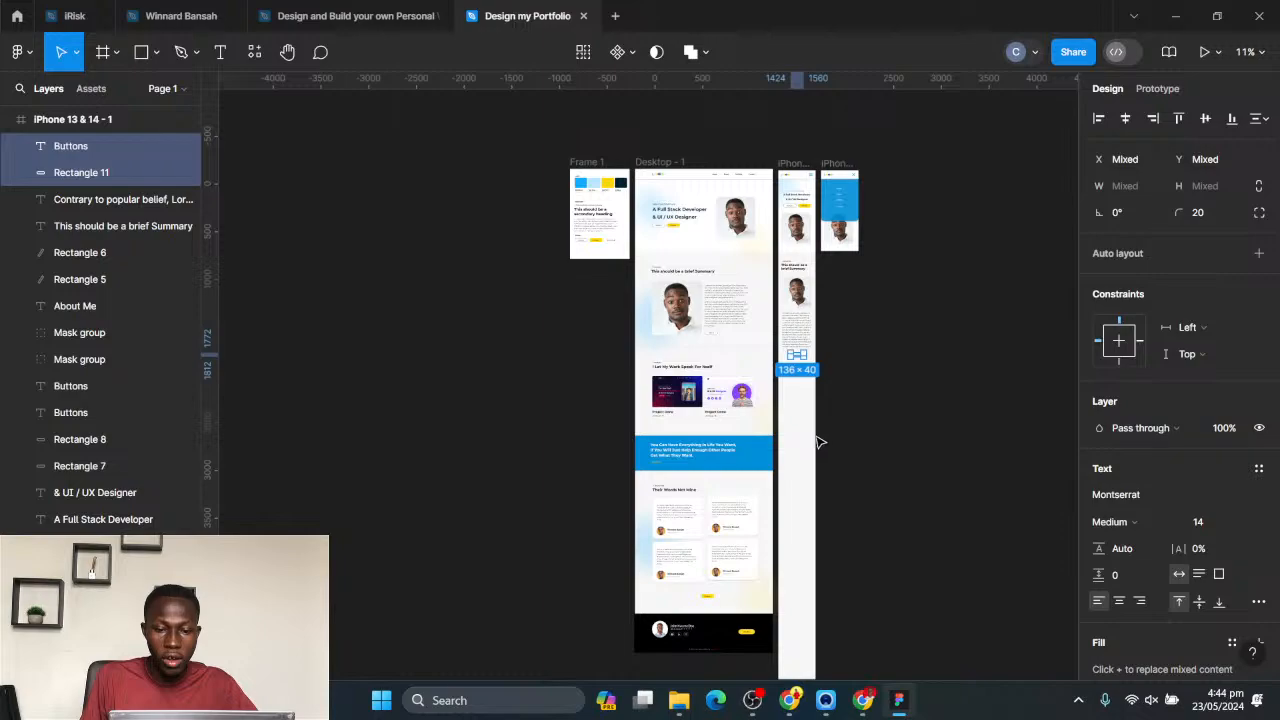
pyautogui.click(843, 432)
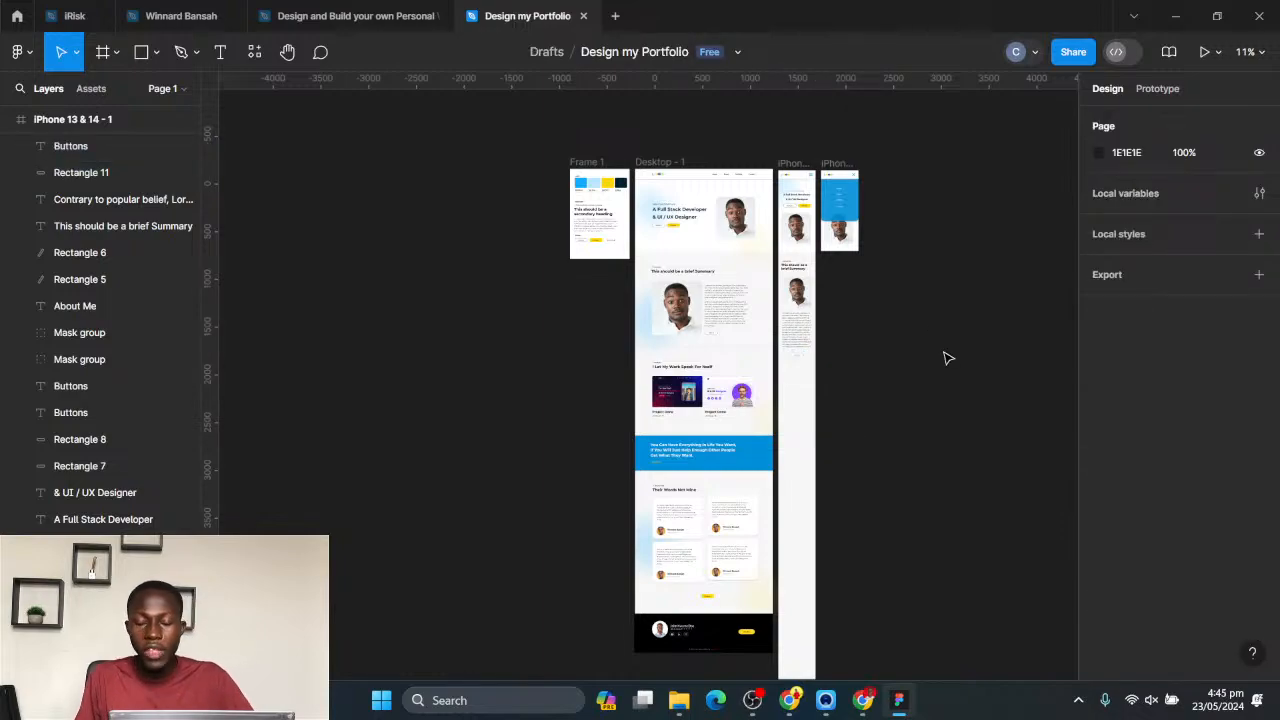